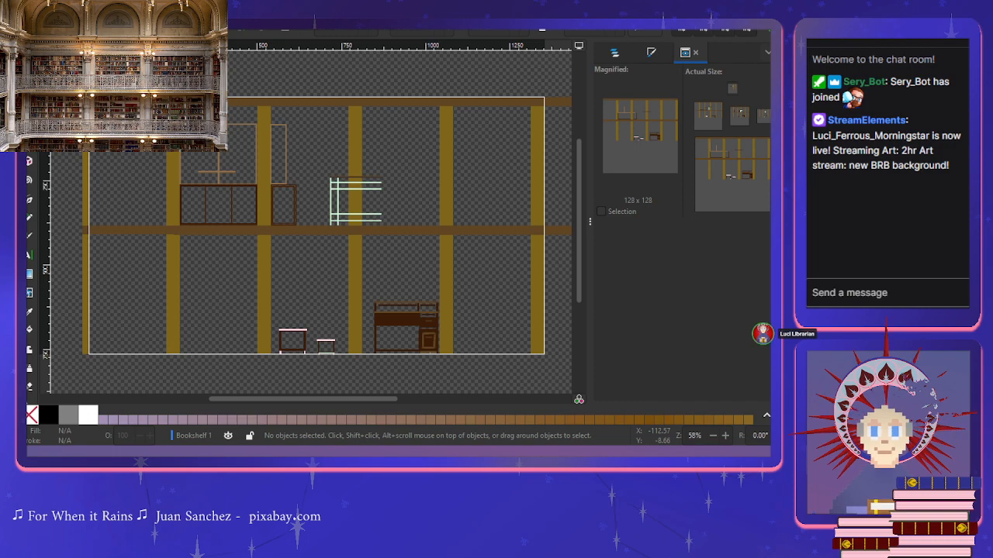
Step: Switch to the spade emblem document and examine its icon previews at 24 x 24, 32 x 32, 48 x 48 and 128 x 128
left_click_drag(464, 442, 465, 471)
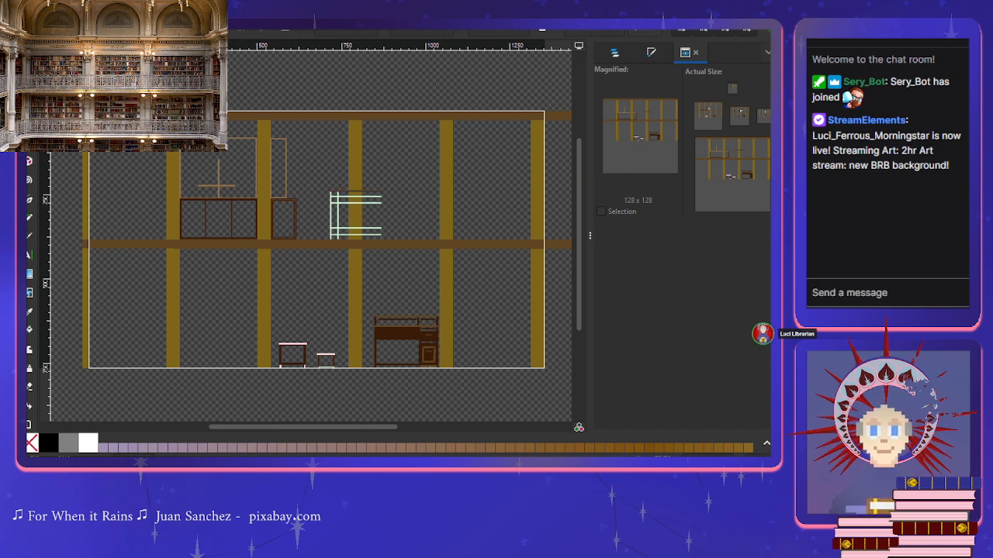
left_click(85, 385)
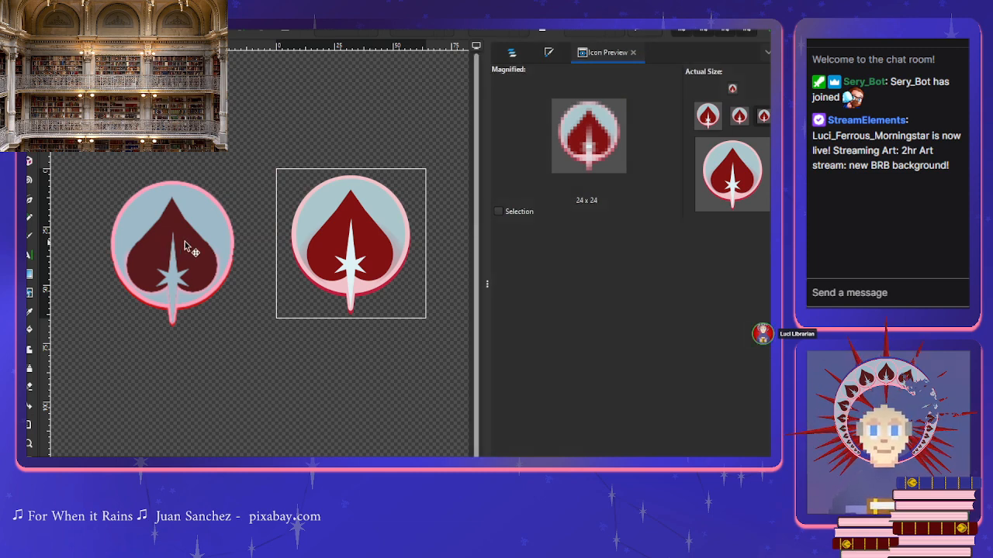
left_click_drag(168, 289, 172, 266)
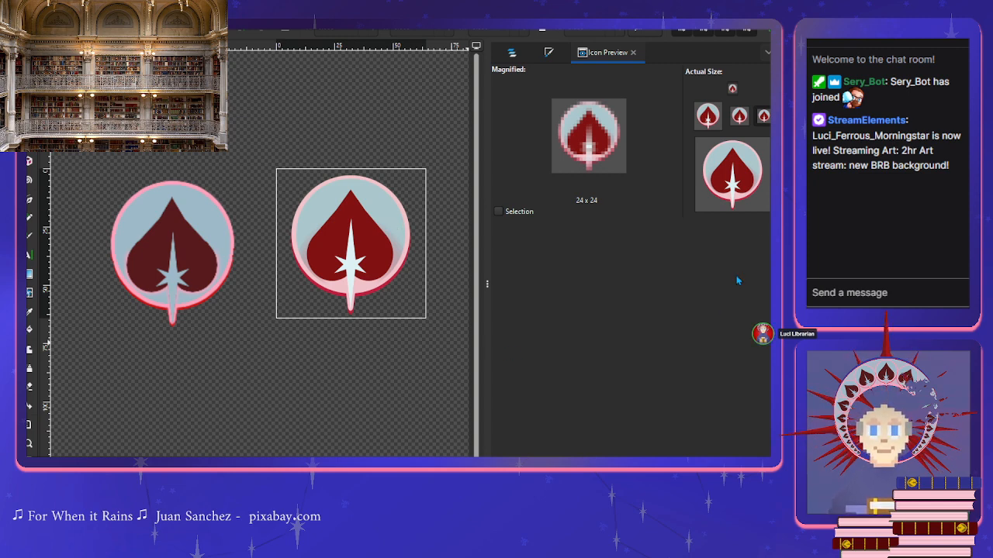
left_click(754, 199)
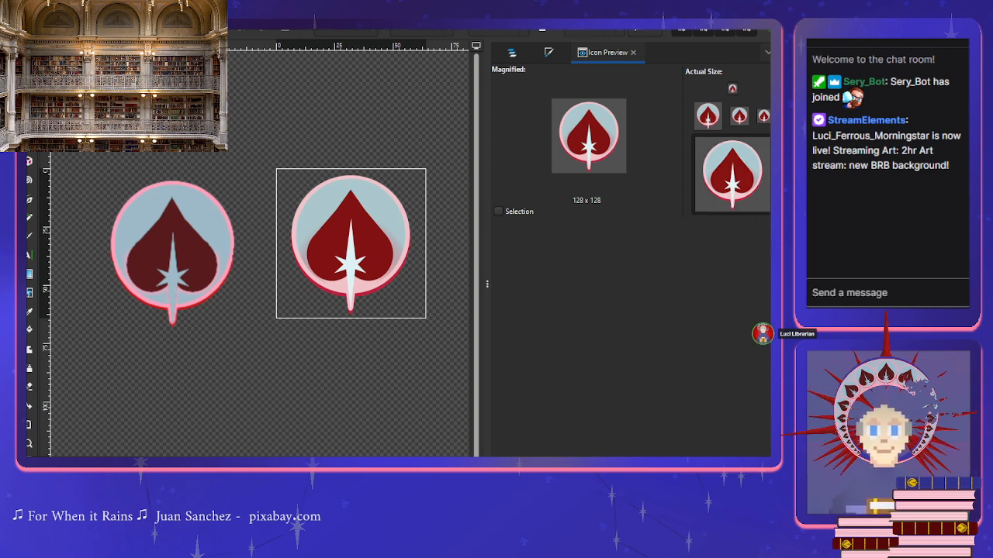
left_click(709, 124)
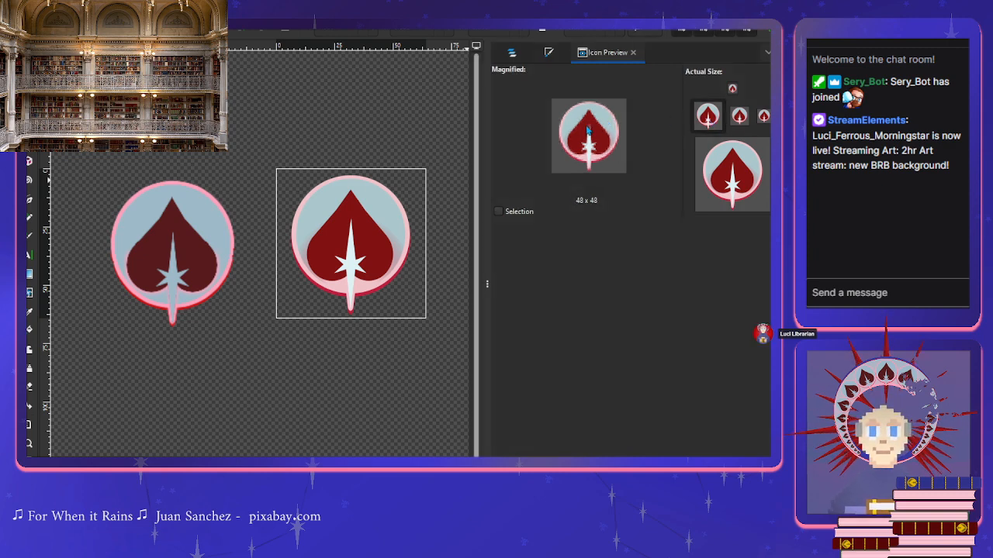
left_click(739, 116)
left_click(764, 116)
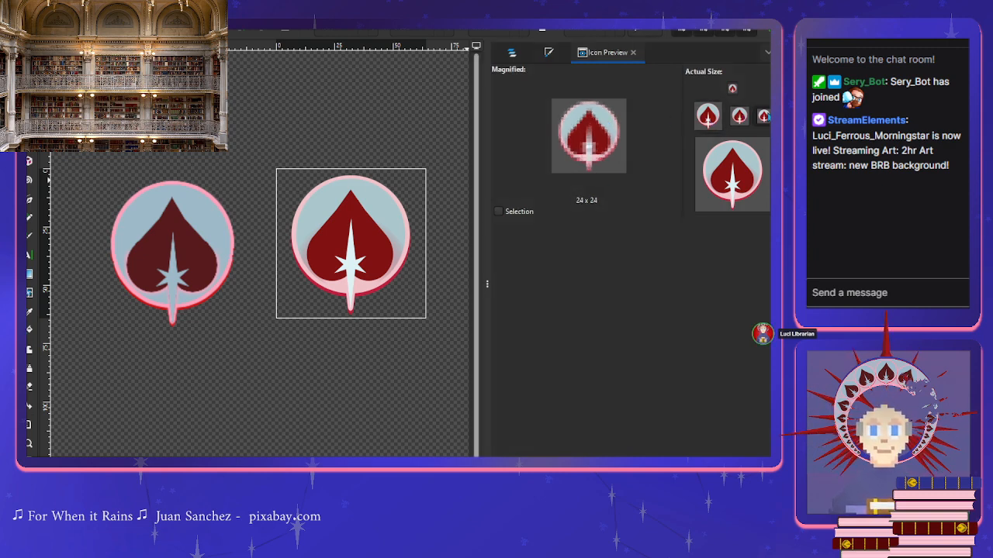
left_click(704, 117)
left_click(732, 174)
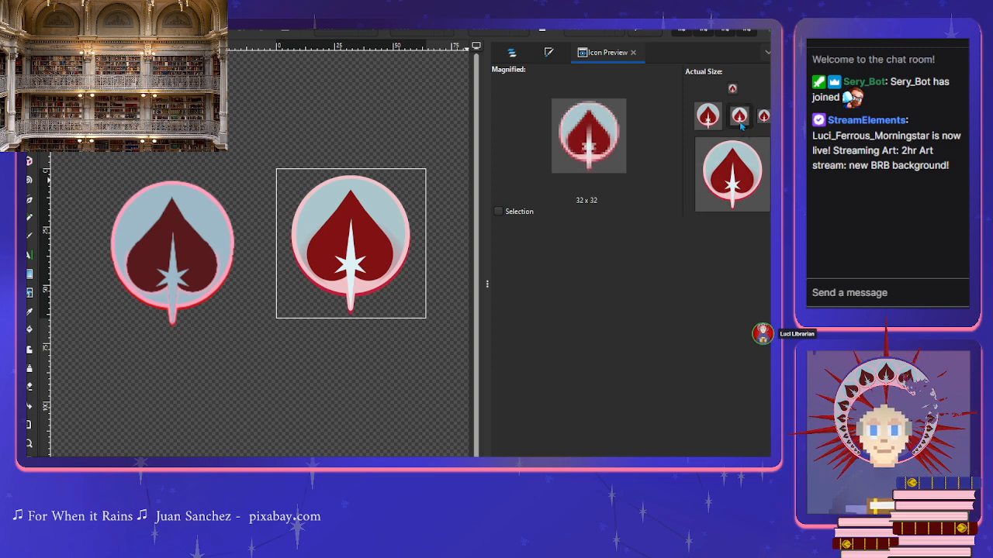
left_click(707, 116)
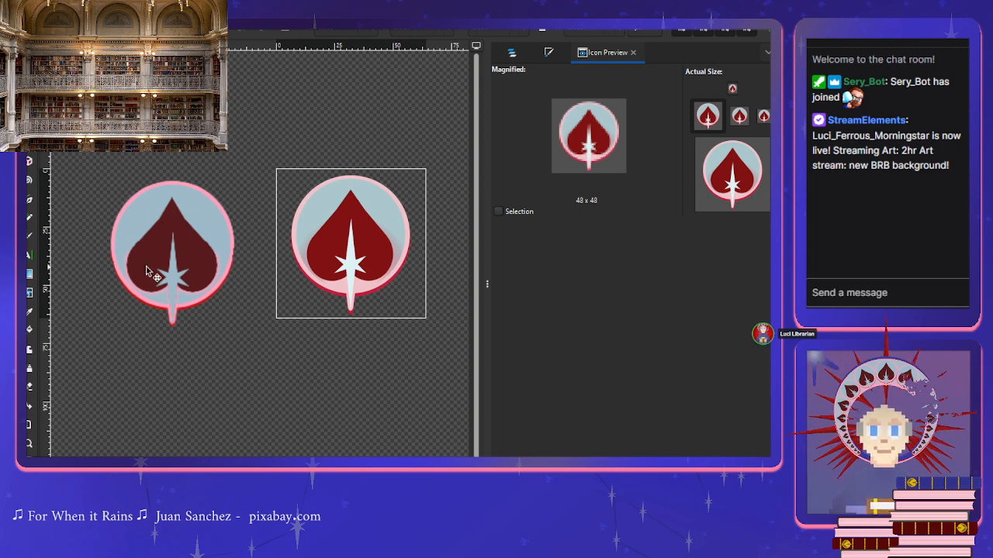
left_click(743, 180)
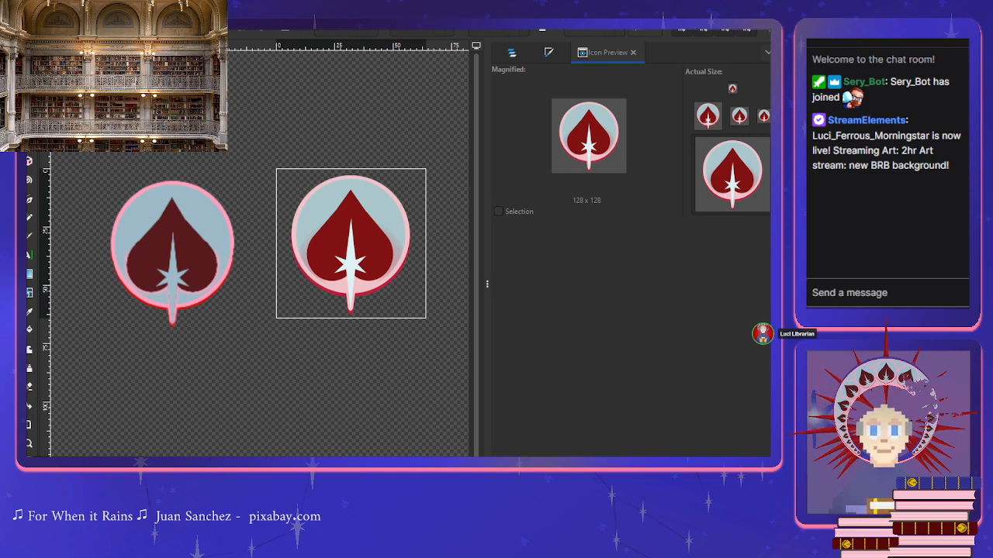
Step: Return to the library drawing and draw a brown filled rectangle over the lower three-door cabinet on the Bookshelf 1 layer
key("alt+Tab")
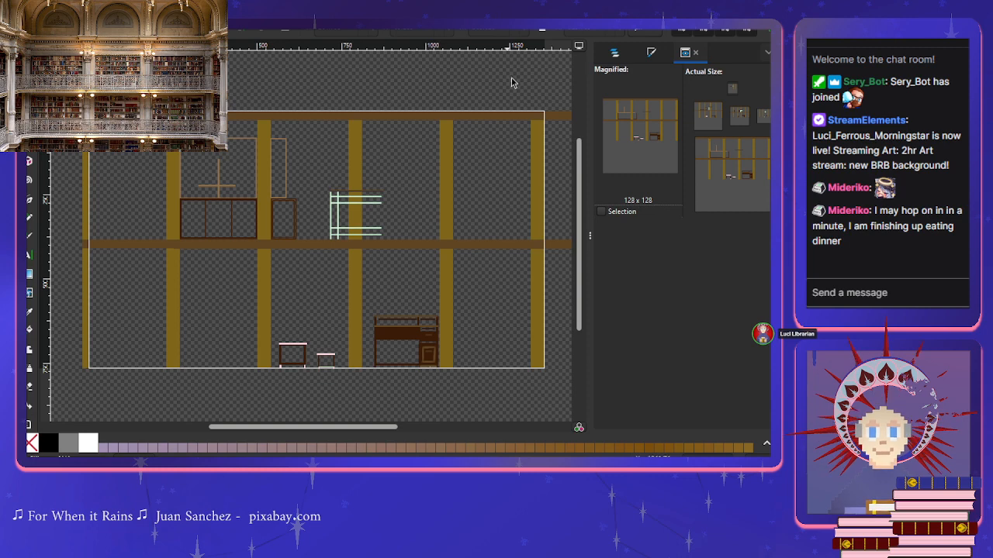
left_click(623, 54)
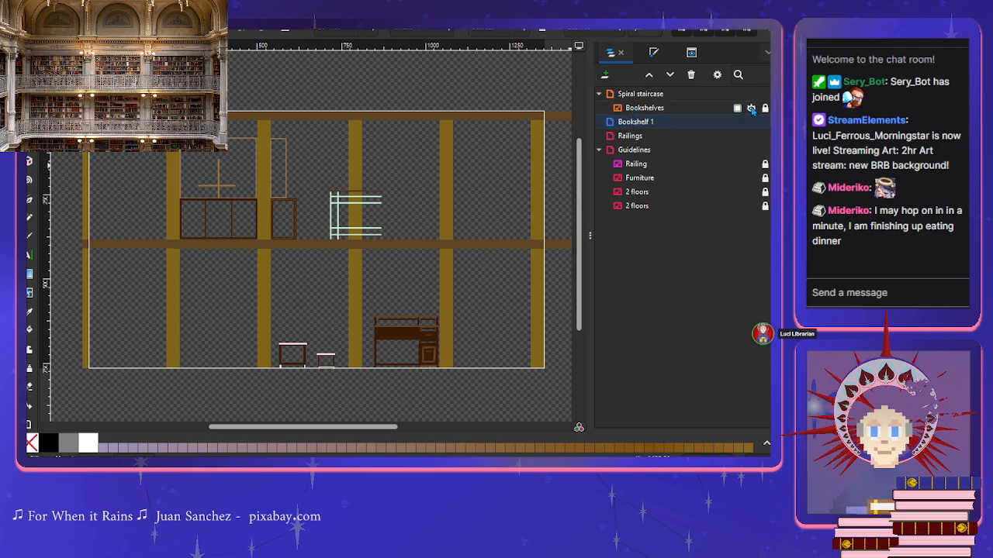
scroll(282, 260, "up", 5)
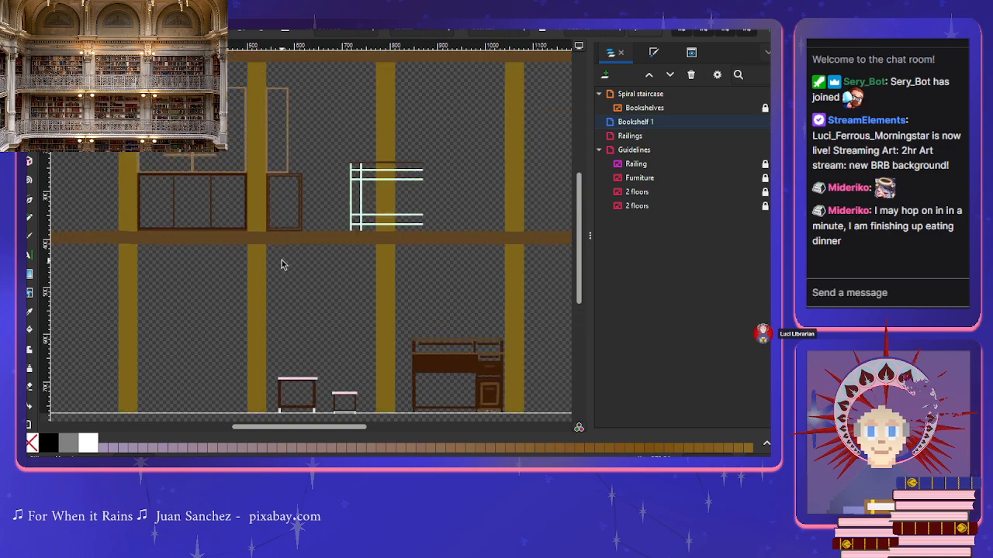
scroll(278, 262, "left", 3)
scroll(278, 261, "left", 3)
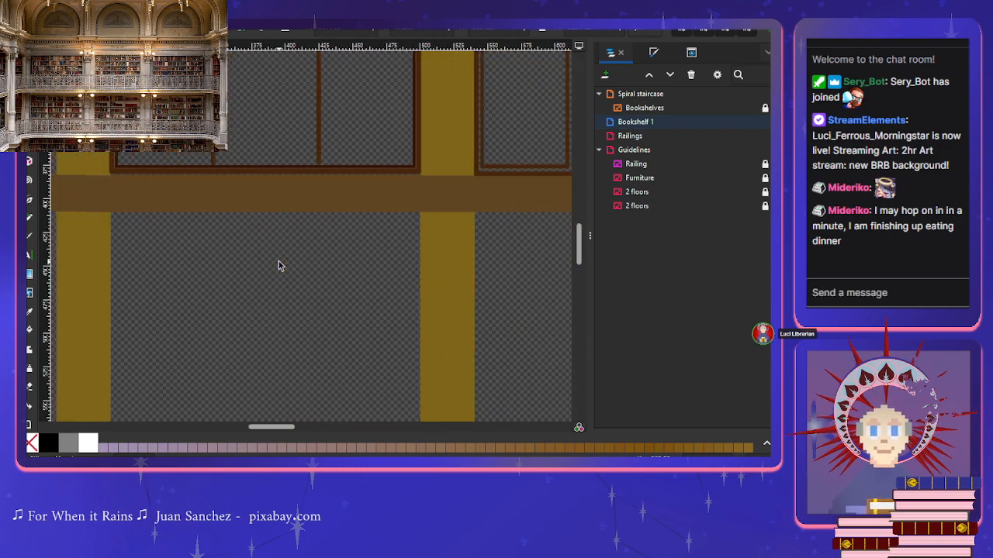
scroll(278, 261, "up", 4)
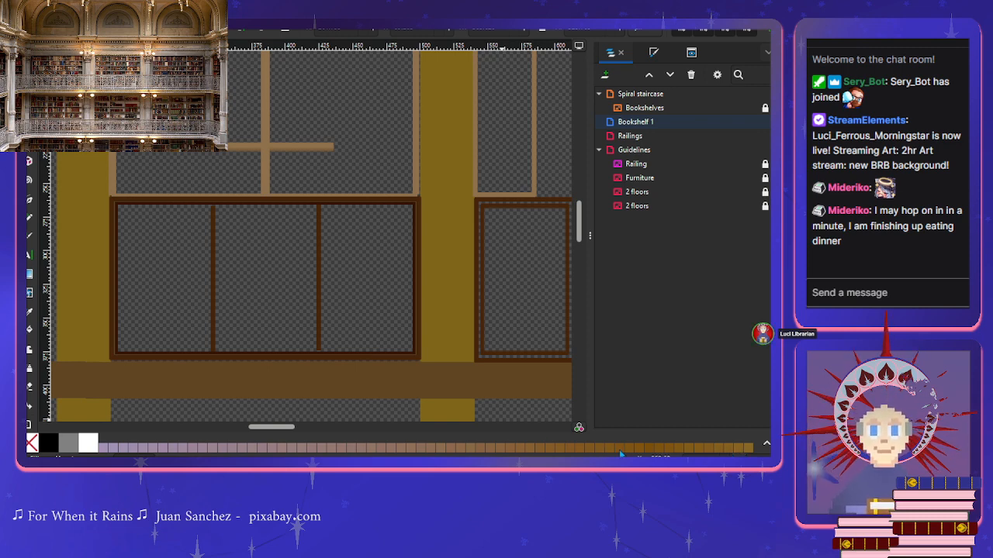
left_click(689, 450)
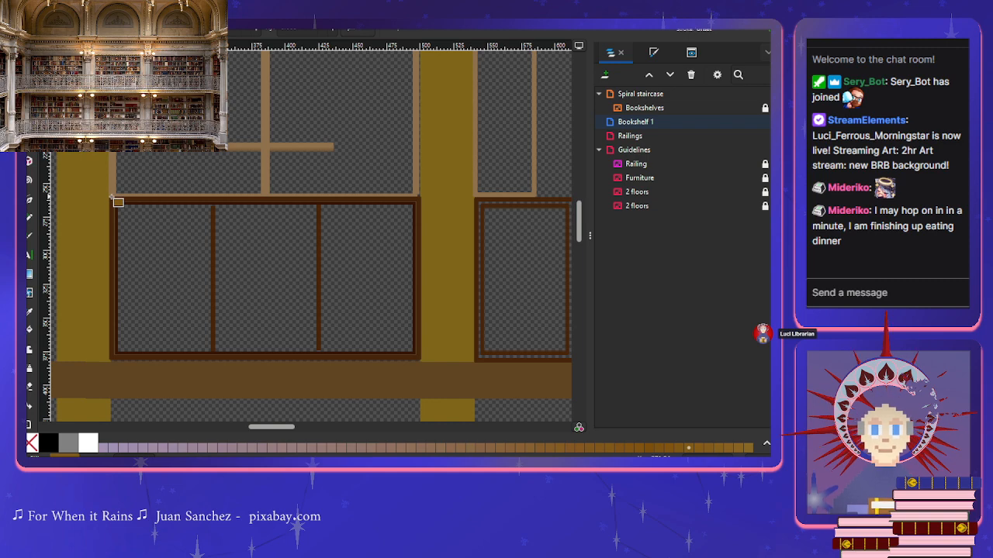
left_click_drag(118, 202, 420, 359)
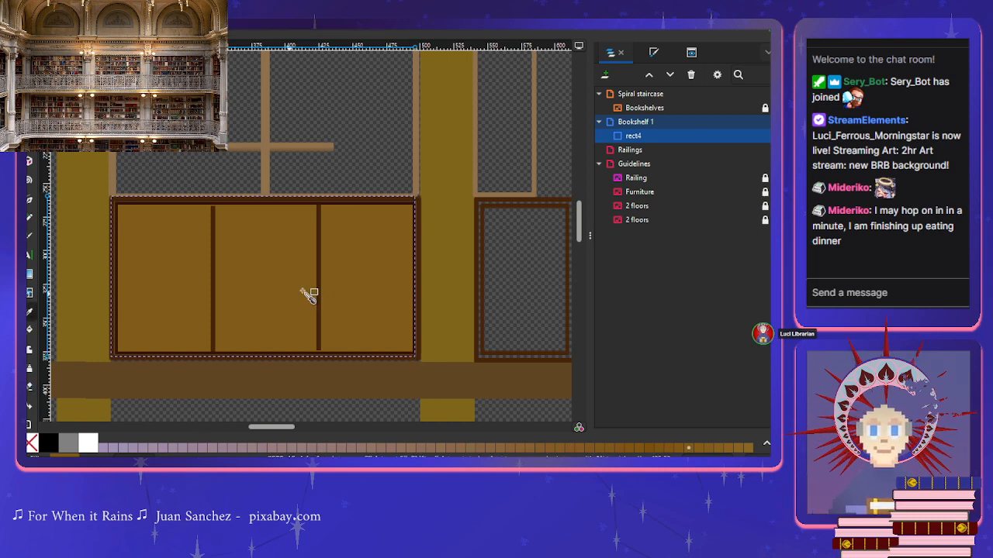
Step: Recolor the cabinet rectangle with the dark brown sampled from the reference cabinet's frame, temporarily hiding the rectangle to reach the color
left_click(324, 208)
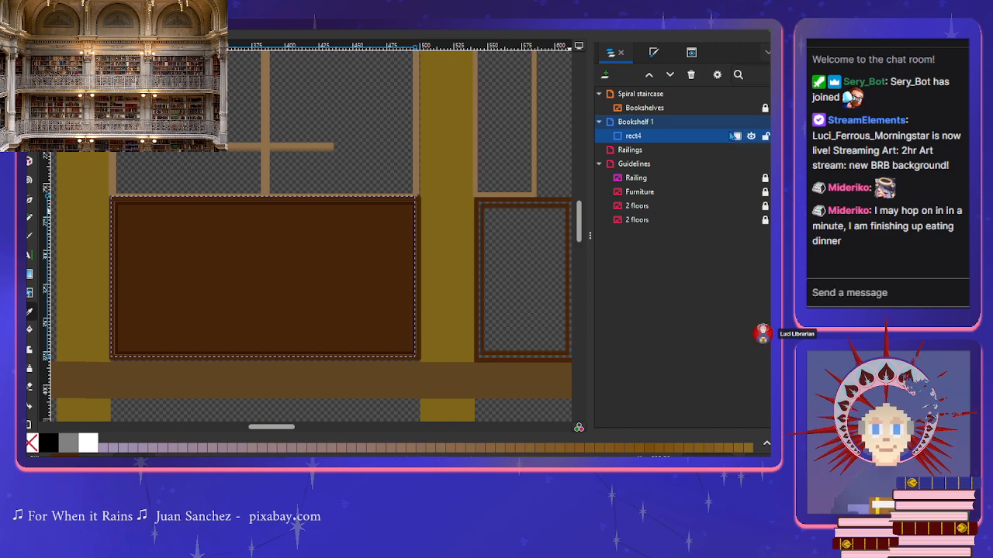
left_click(752, 138)
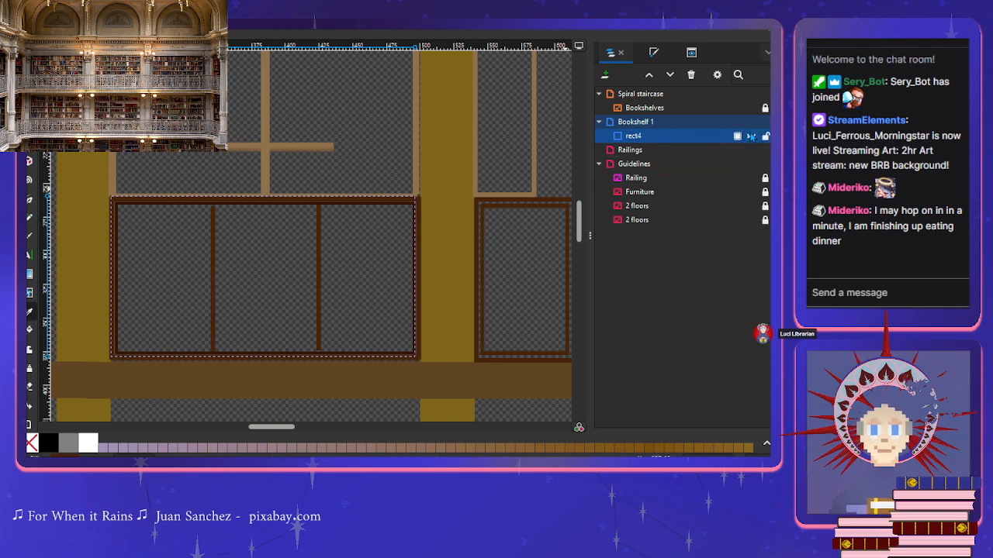
left_click(750, 136)
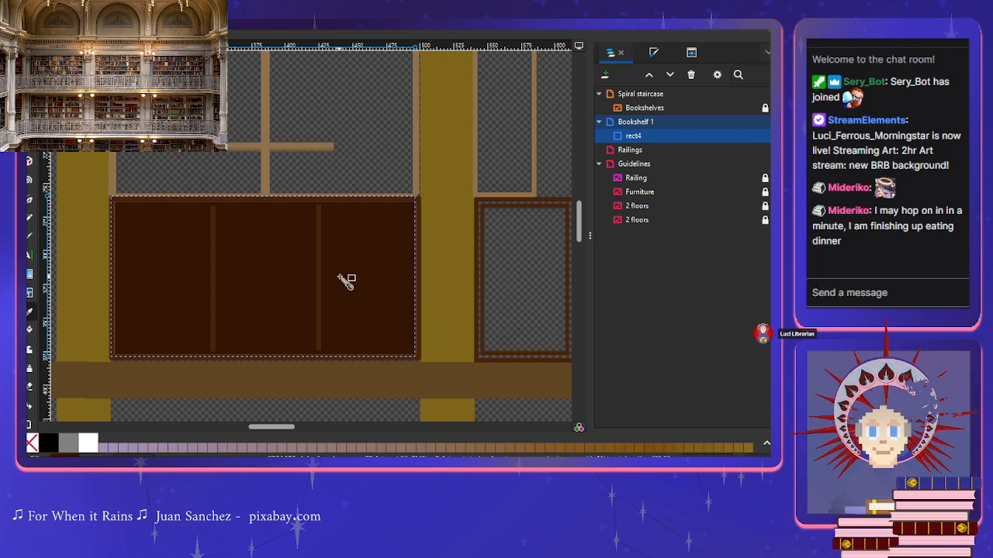
Step: Draw a rectangle over the upper bookshelf frame above the cabinet and fill it with a light golden brown
scroll(287, 223, "up", 2)
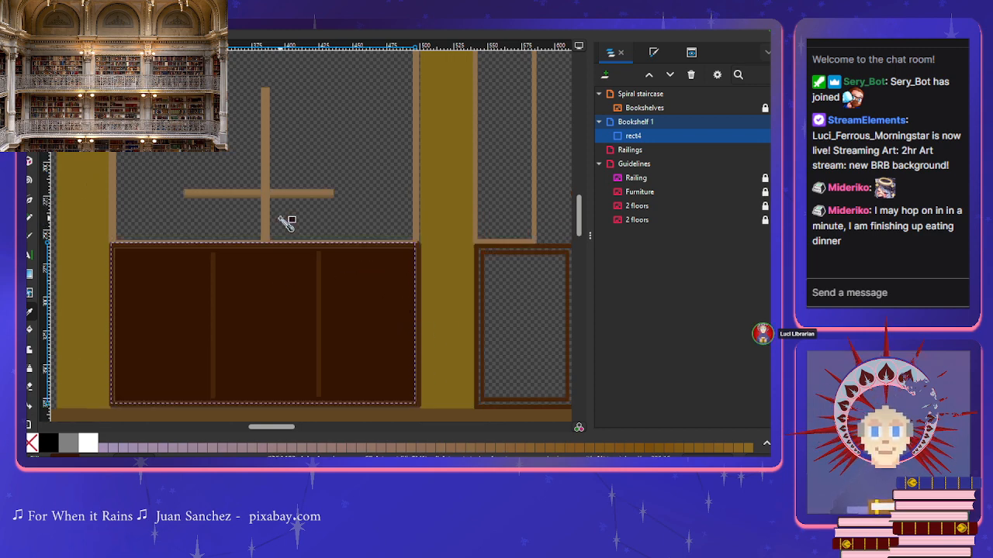
scroll(287, 223, "up", 4)
scroll(287, 224, "down", 2)
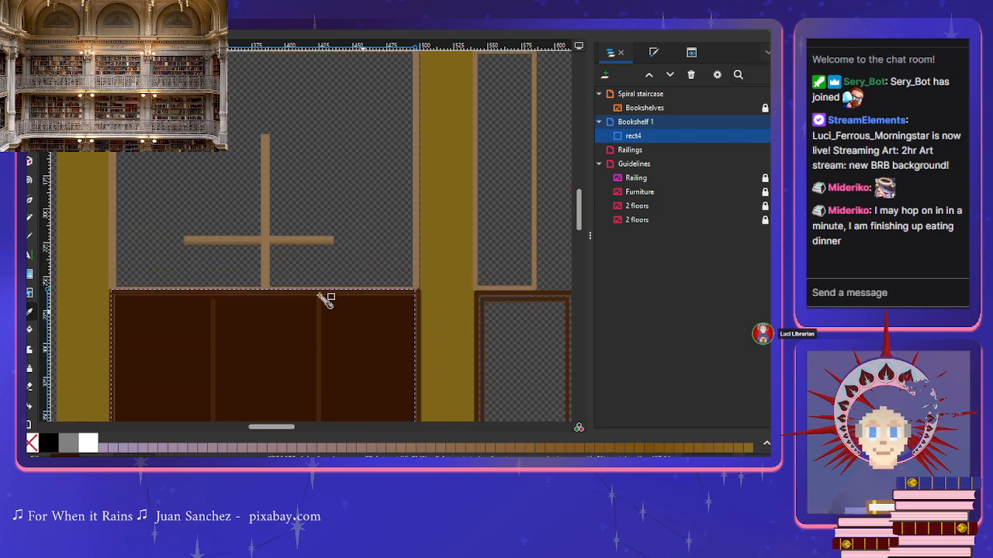
scroll(207, 223, "up", 2)
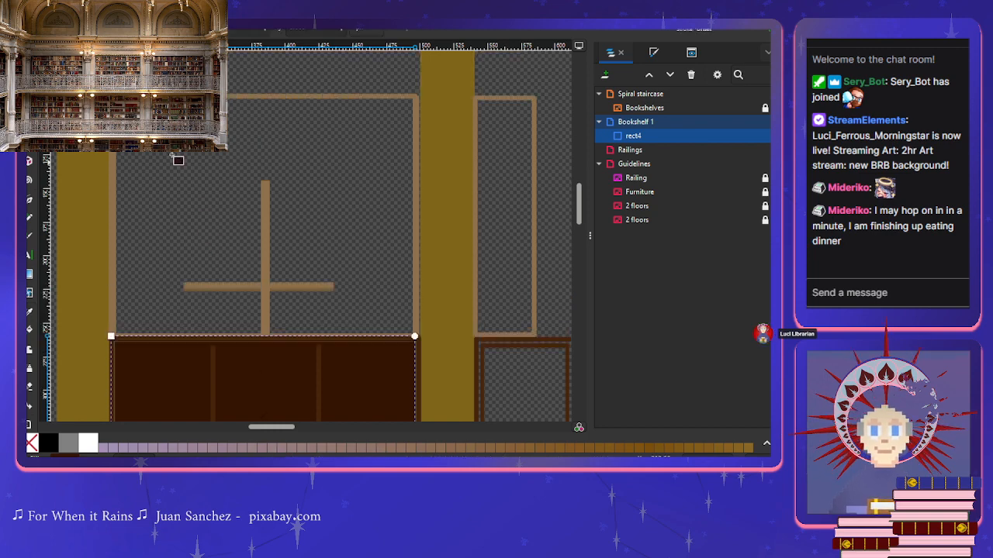
left_click_drag(115, 97, 419, 339)
left_click(748, 449)
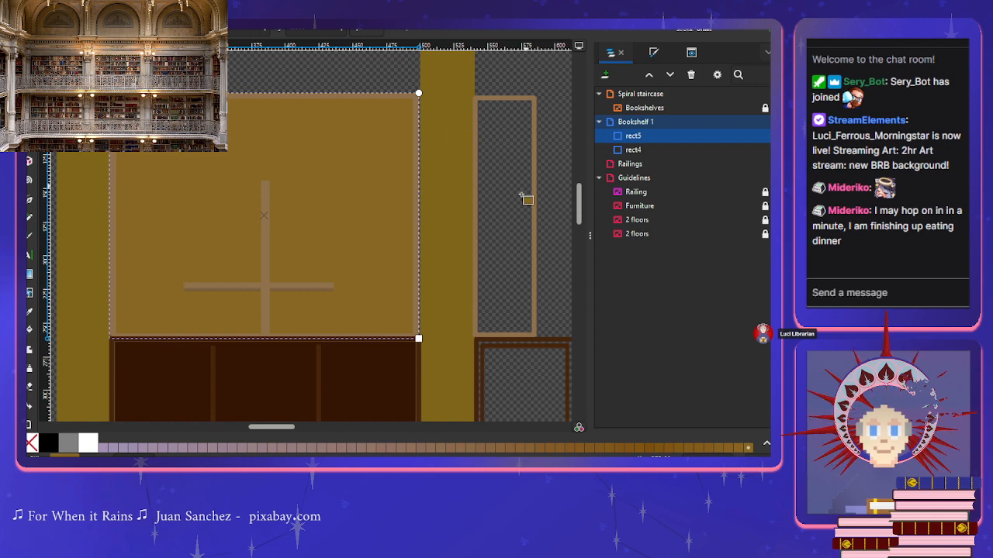
Step: Hide both 2 floors guideline images and the Bookshelves reference image
left_click(750, 192)
left_click(750, 220)
left_click(751, 234)
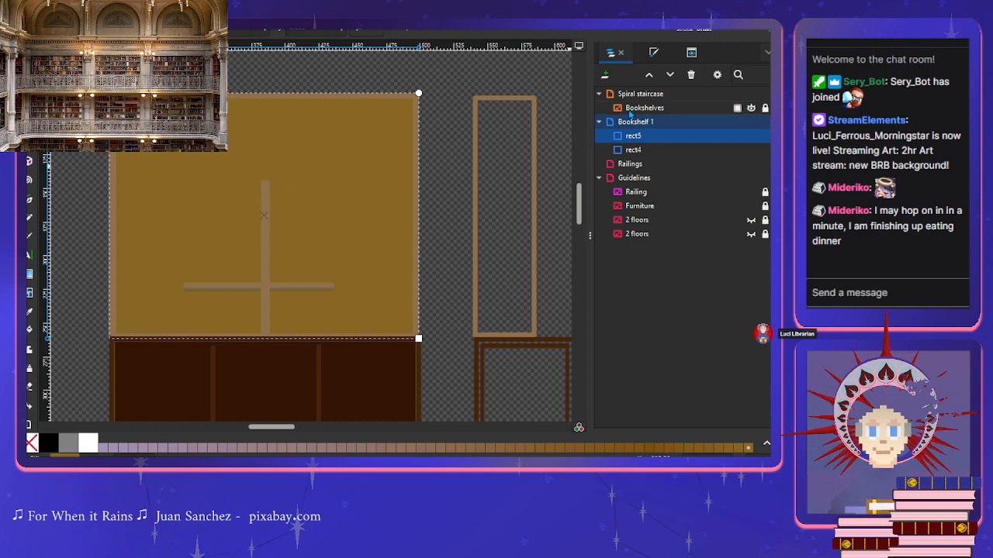
left_click(750, 107)
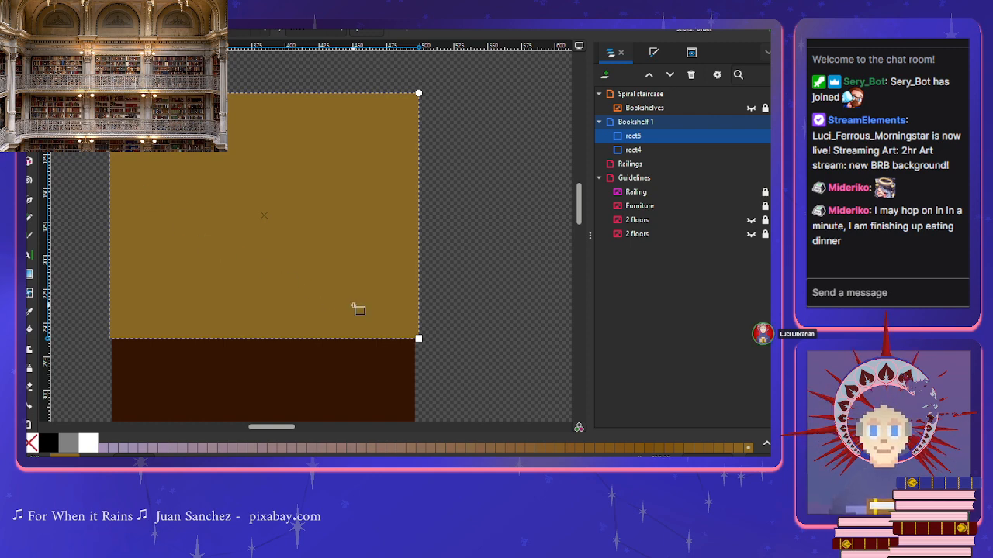
Step: Resize the golden-brown rectangle so its lower-right corner meets the upper-right corner of the dark cabinet rectangle
scroll(356, 309, "up", 1)
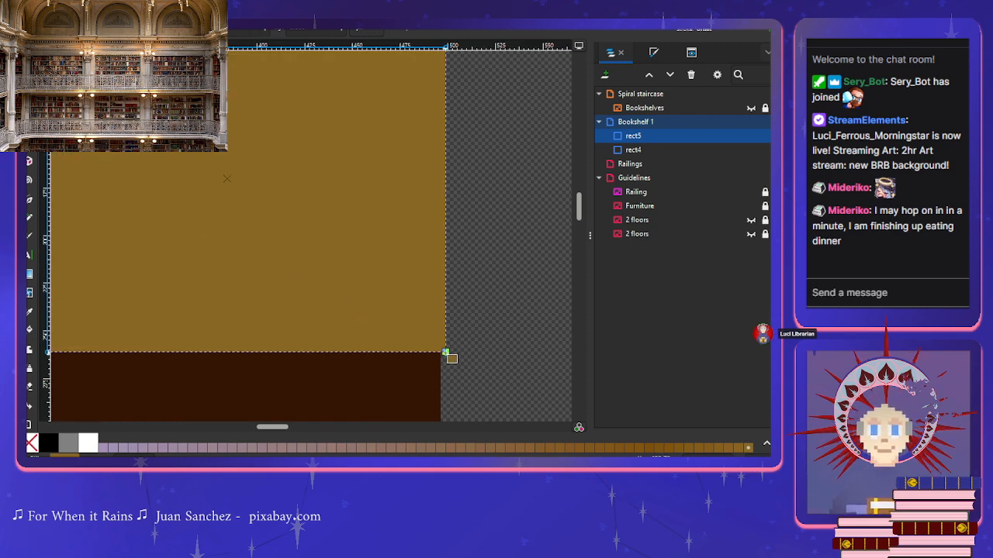
left_click_drag(446, 354, 440, 192)
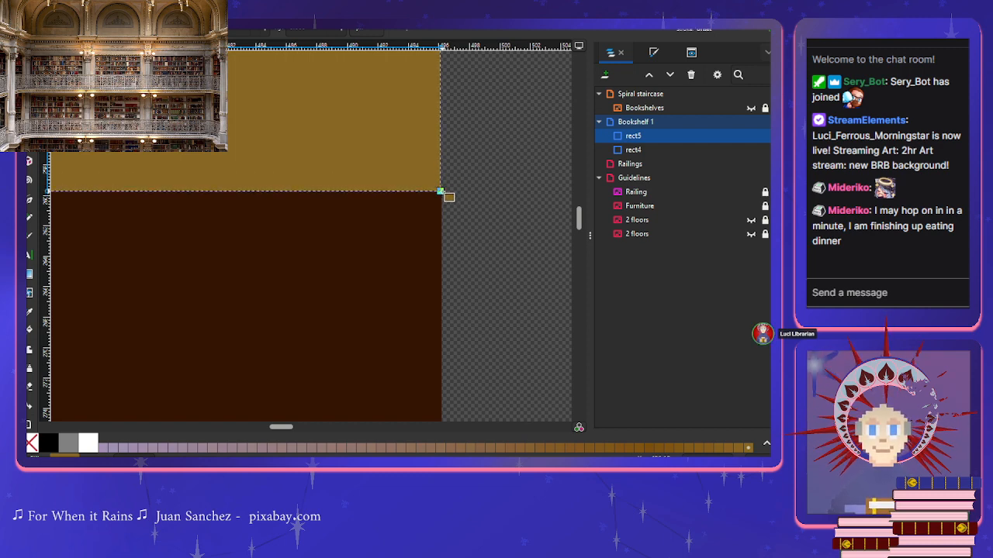
scroll(325, 246, "left", 10)
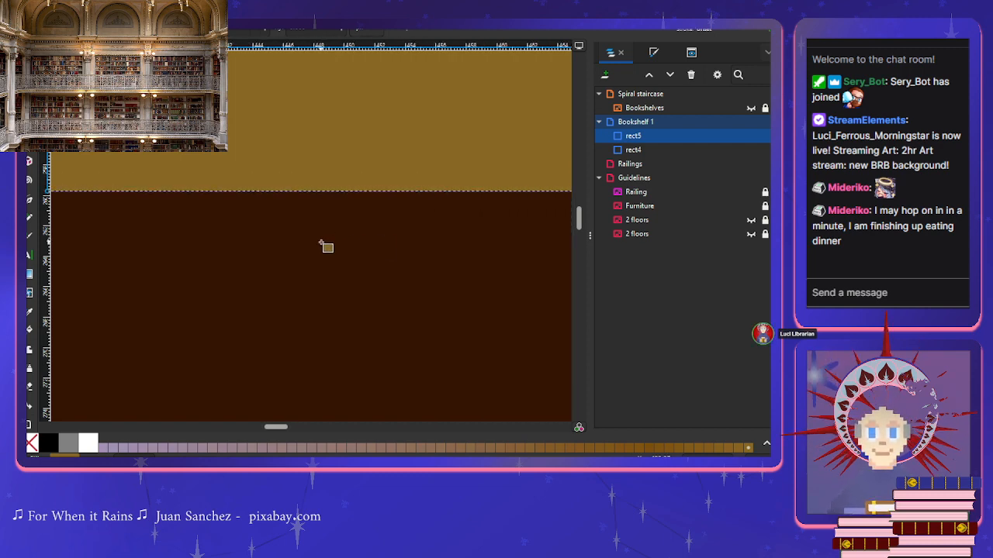
scroll(326, 247, "left", 9)
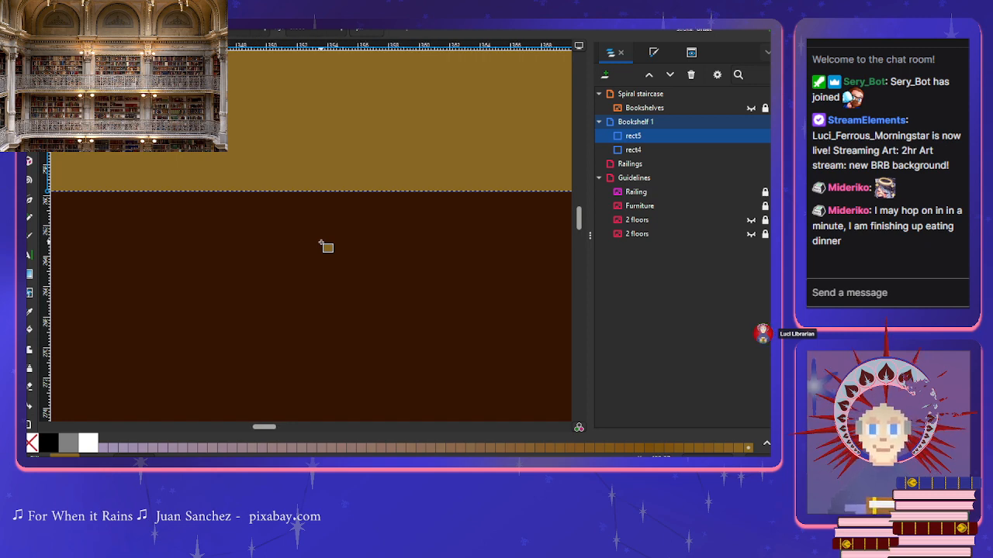
scroll(143, 262, "down", 5)
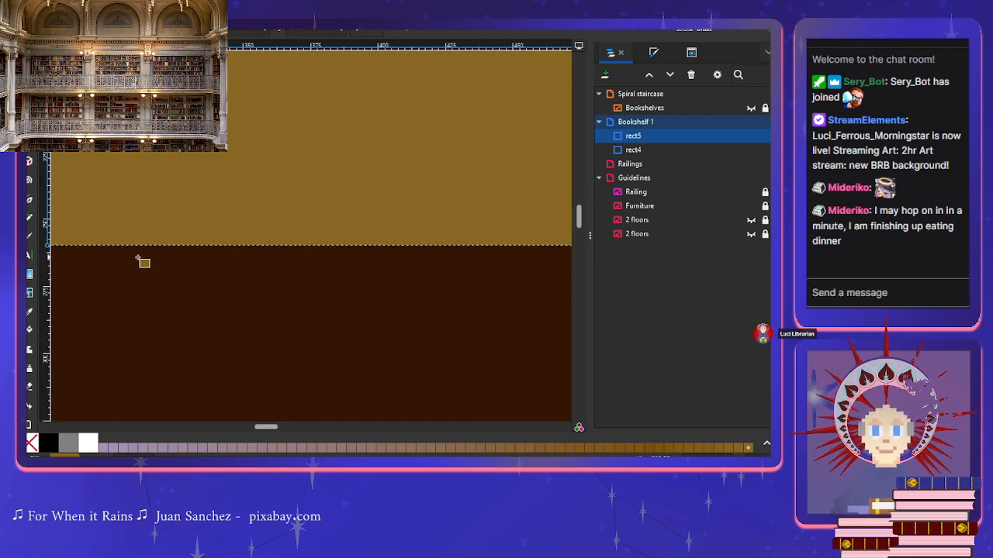
scroll(143, 262, "down", 6)
scroll(104, 261, "up", 8)
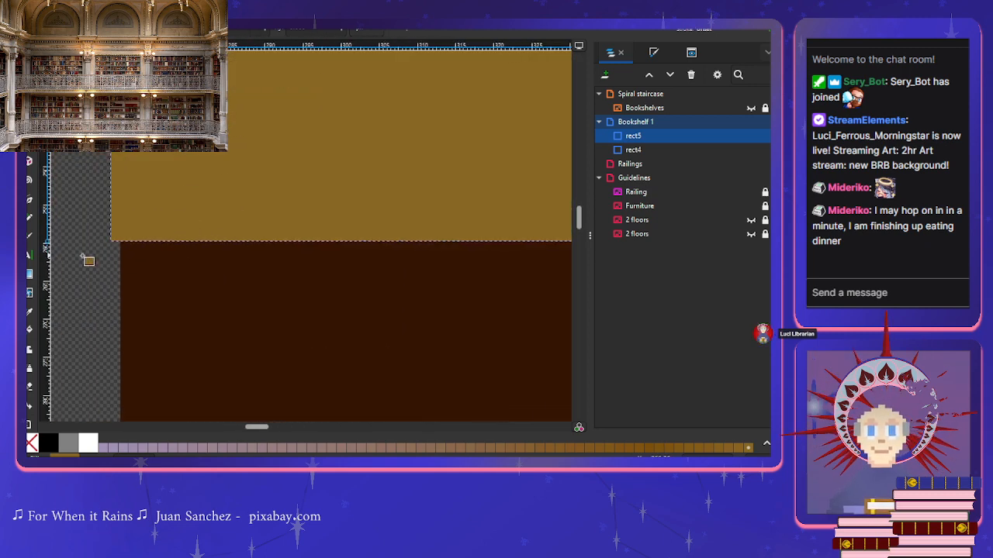
scroll(117, 259, "up", 2)
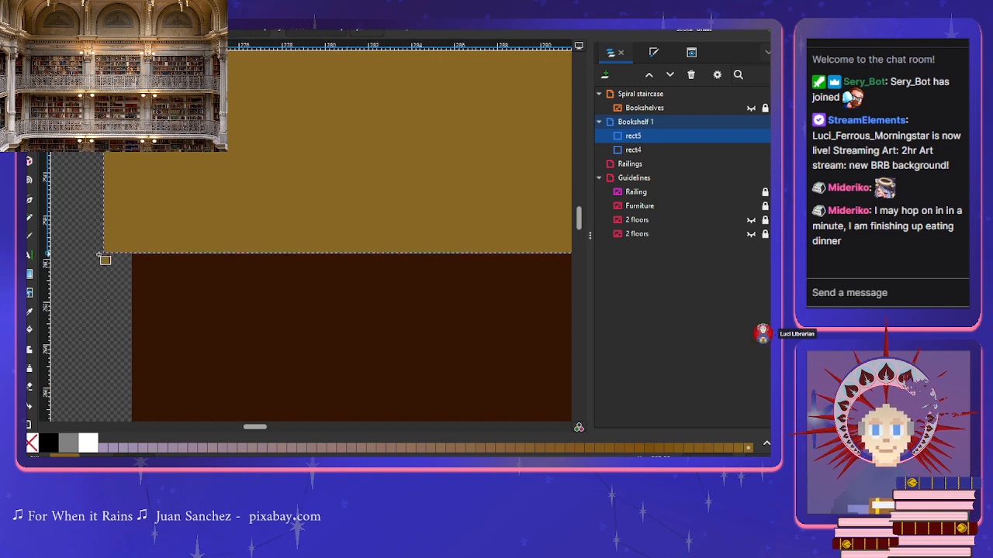
left_click_drag(105, 251, 142, 252)
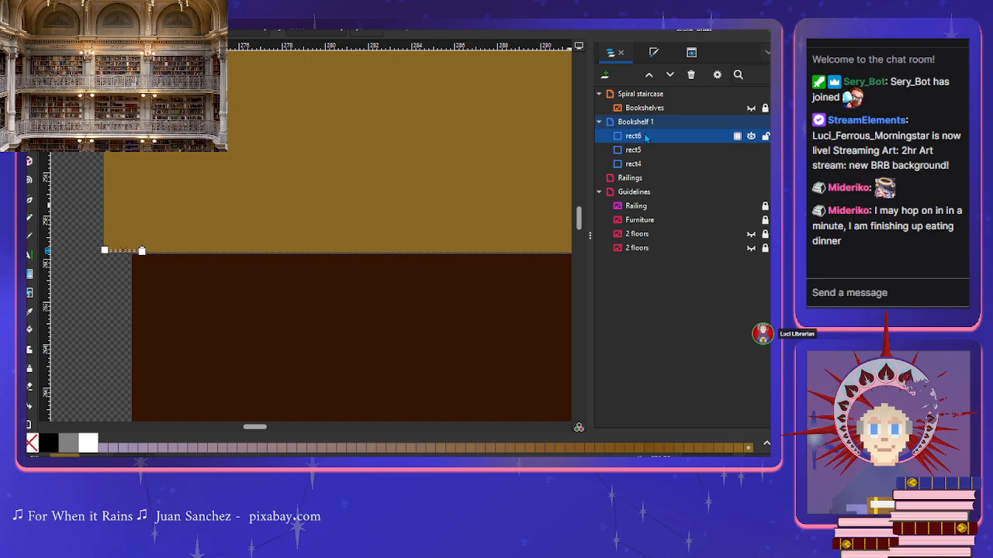
key("Delete")
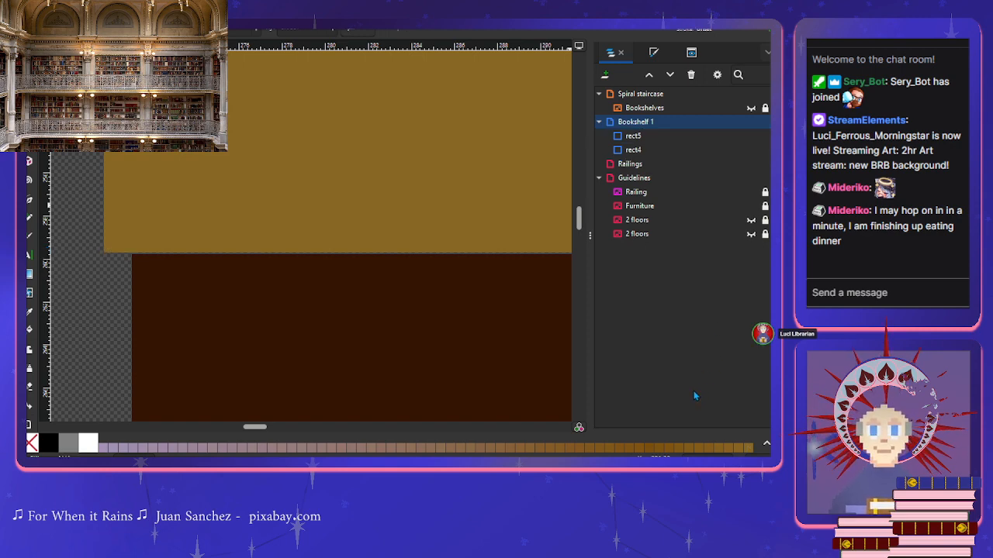
Step: Scale the golden-brown rectangle from its lower-left corner so its left edge lines up with the dark cabinet's left edge
left_click(633, 136)
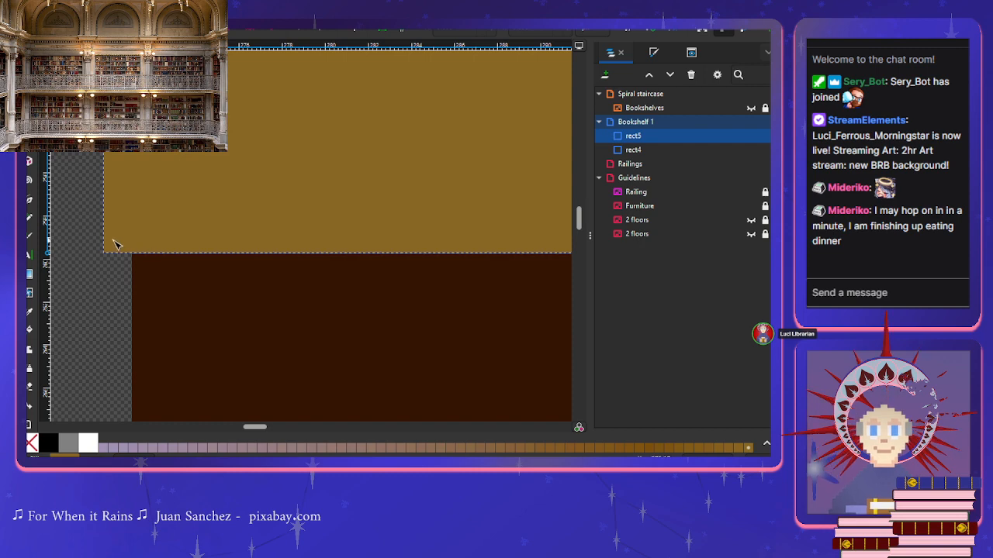
scroll(244, 172, "up", 10)
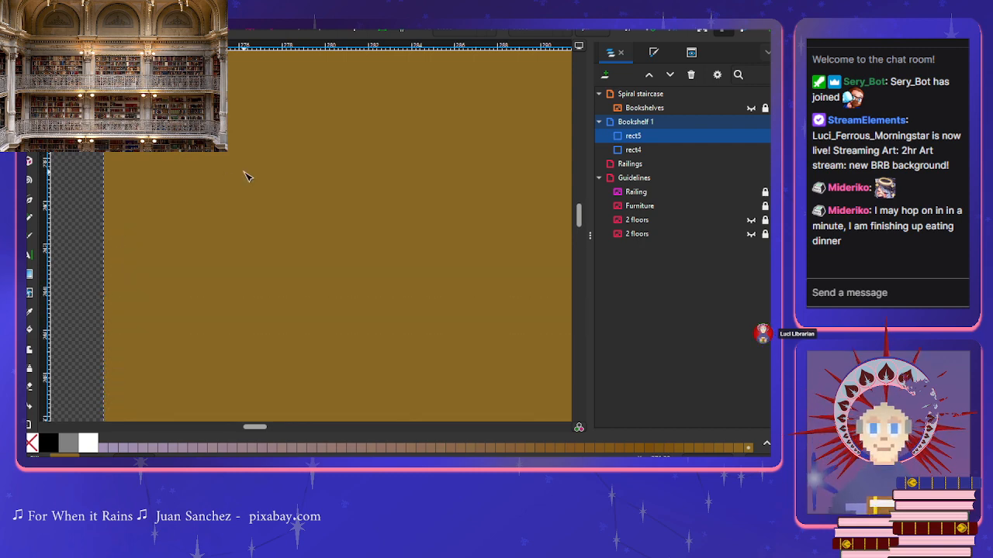
scroll(244, 172, "down", 5)
scroll(245, 176, "down", 3)
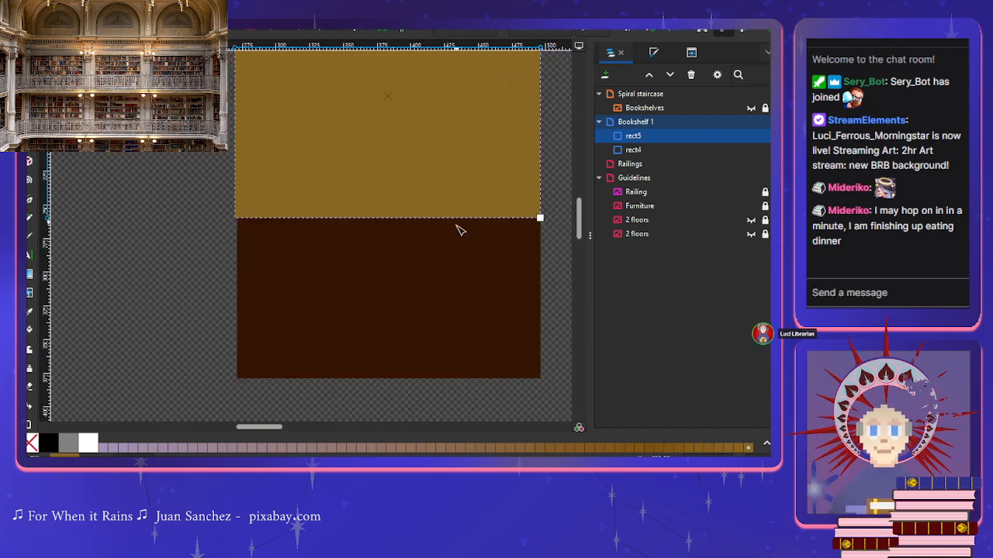
scroll(460, 233, "up", 5)
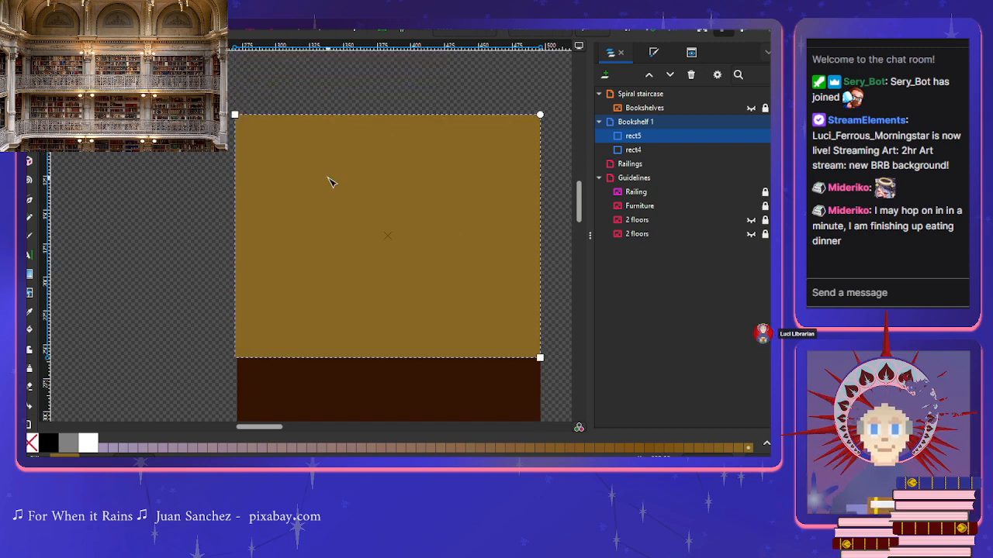
key("s")
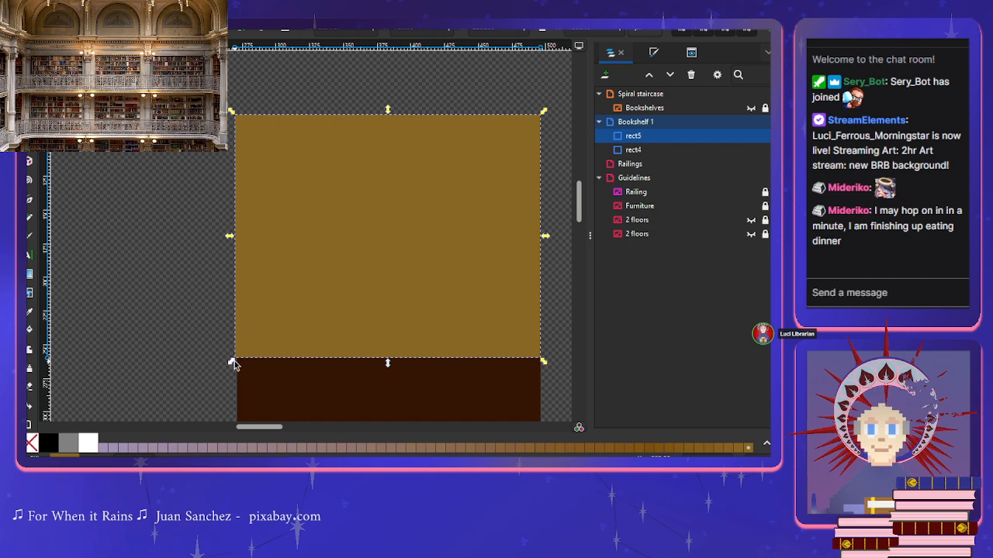
left_click_drag(234, 363, 238, 365)
Step: Extend the golden-brown rectangle's lower edge down to the cabinet's top edge, keeping their left edges aligned, and deselect it
scroll(279, 363, "up", 4)
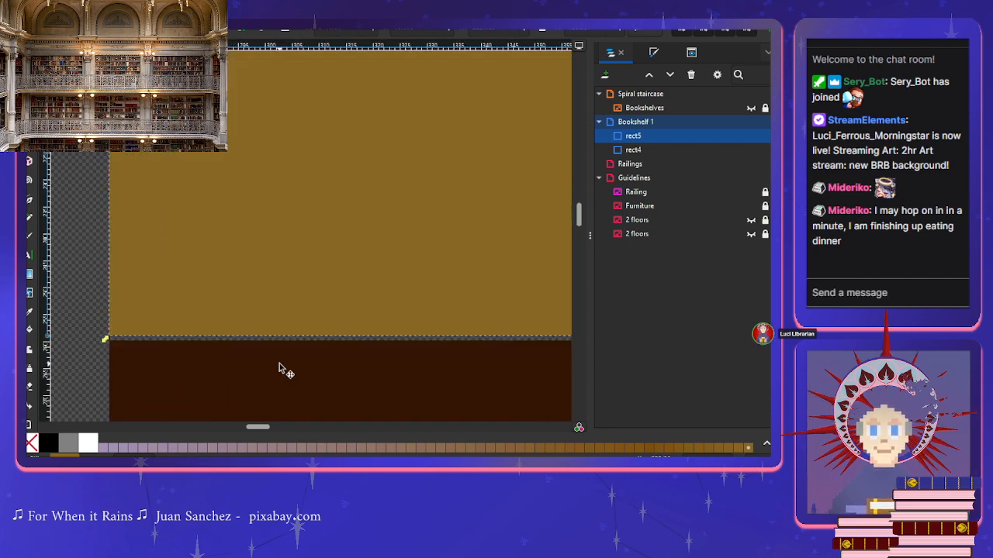
scroll(266, 371, "up", 1)
scroll(184, 339, "left", 4)
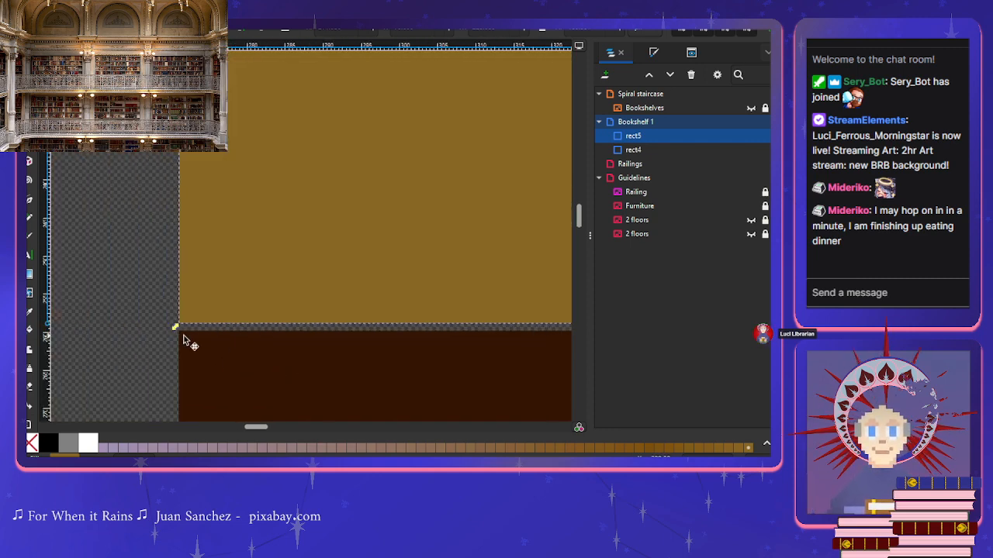
scroll(197, 303, "up", 5)
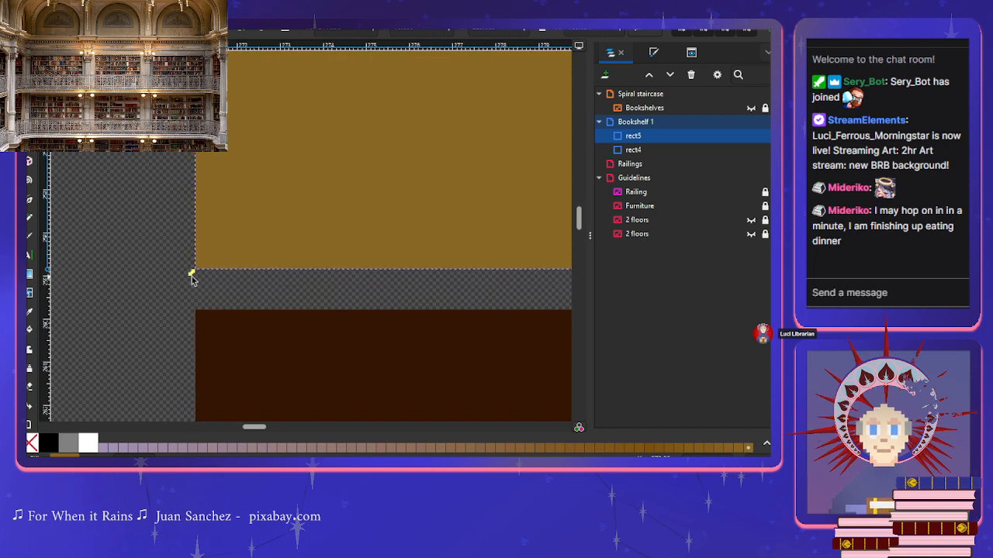
left_click_drag(192, 273, 194, 317)
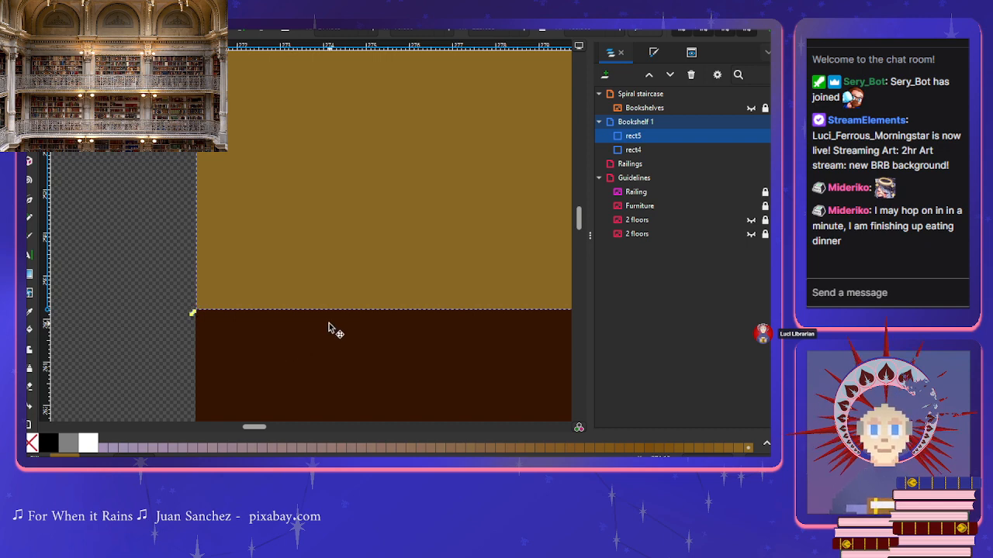
left_click(153, 327)
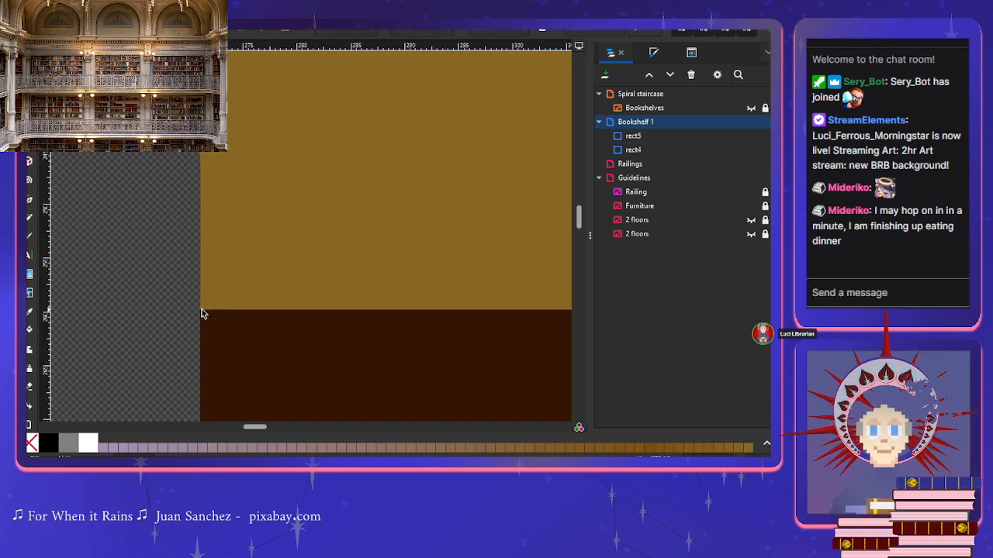
Step: Draw a golden-brown rectangle inside the dark cabinet rectangle, leaving a narrow dark border on all four sides
scroll(201, 309, "down", 3)
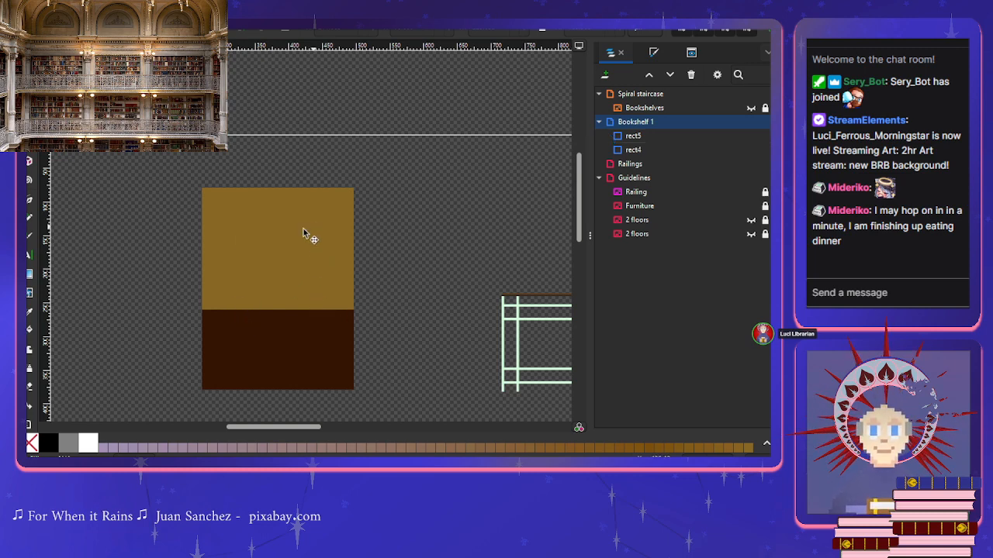
left_click(267, 342)
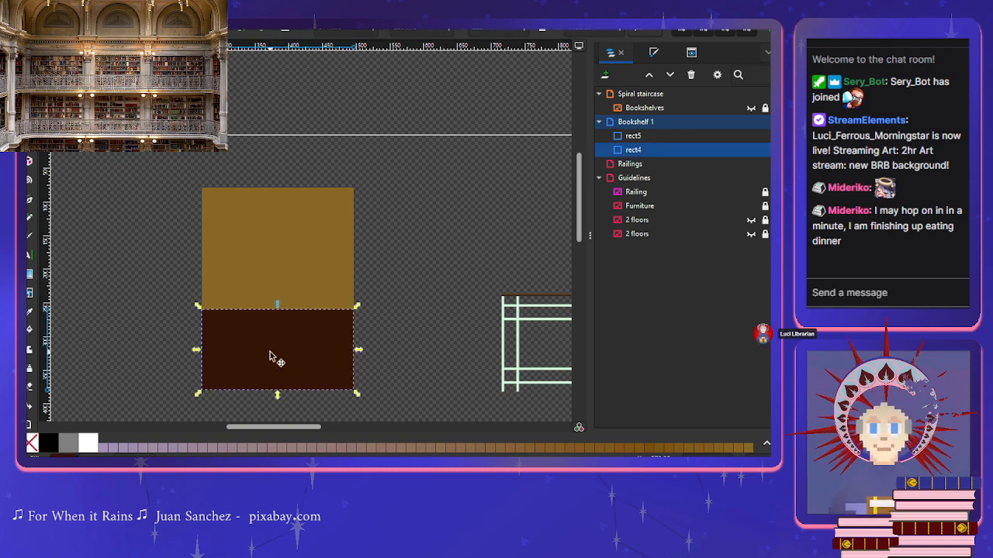
scroll(269, 355, "up", 2)
scroll(270, 356, "up", 1)
scroll(269, 356, "down", 2)
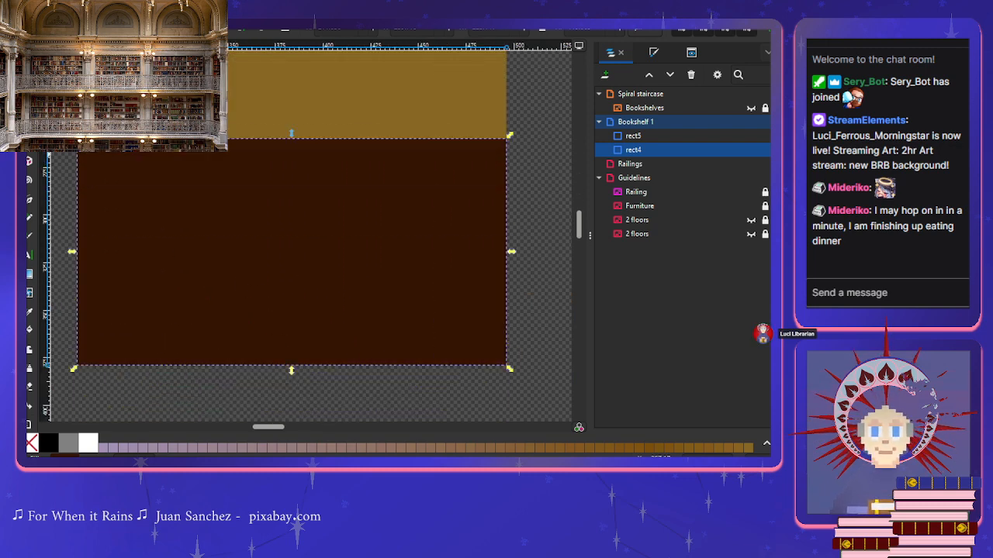
key("r")
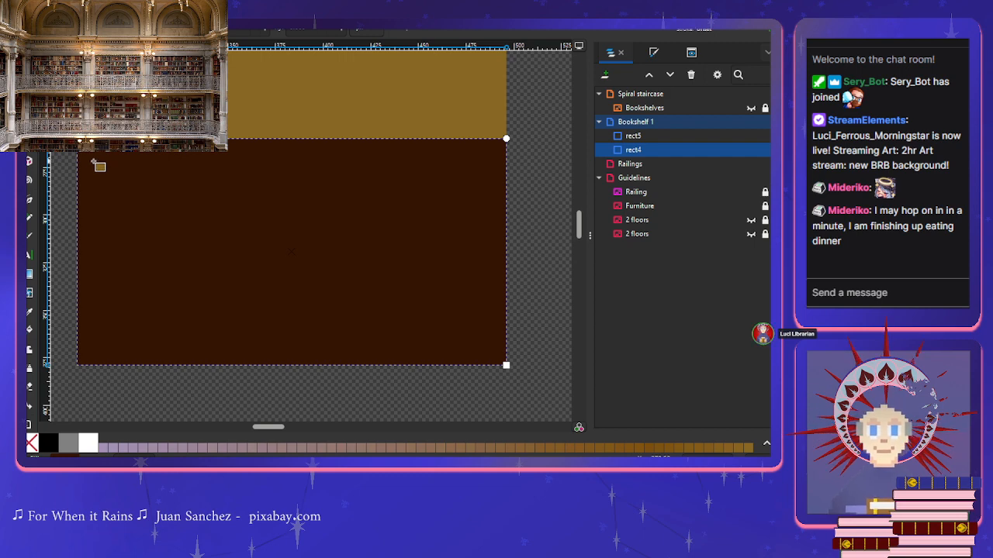
mouse_move(93, 161)
left_mouse_down()
mouse_move(158, 234)
mouse_move(347, 288)
mouse_move(455, 327)
mouse_move(496, 356)
mouse_move(494, 345)
left_mouse_up()
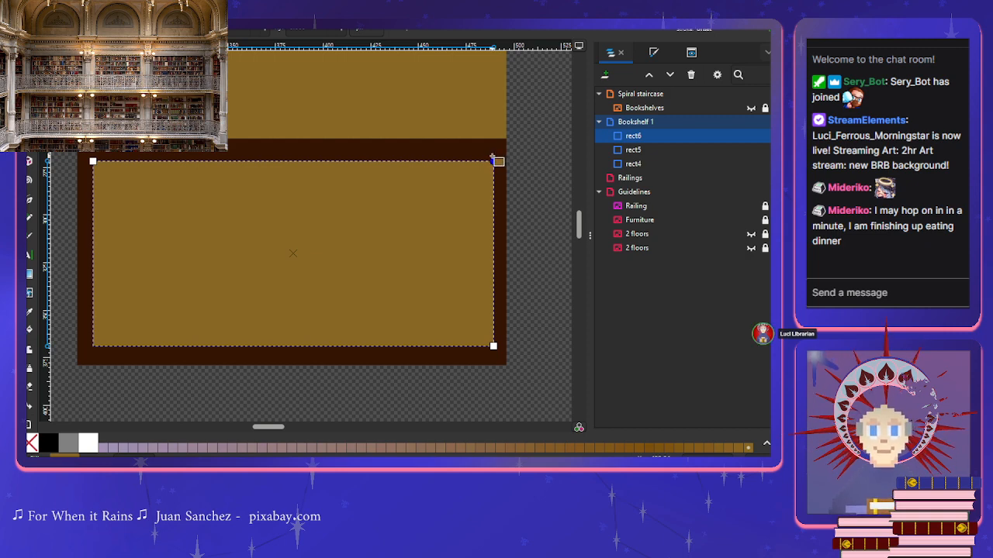
Step: Adjust the inner rectangle's upper-left corner outward to thin the cabinet's dark left and top borders
left_click_drag(94, 162, 89, 154)
scroll(99, 155, "up", 2)
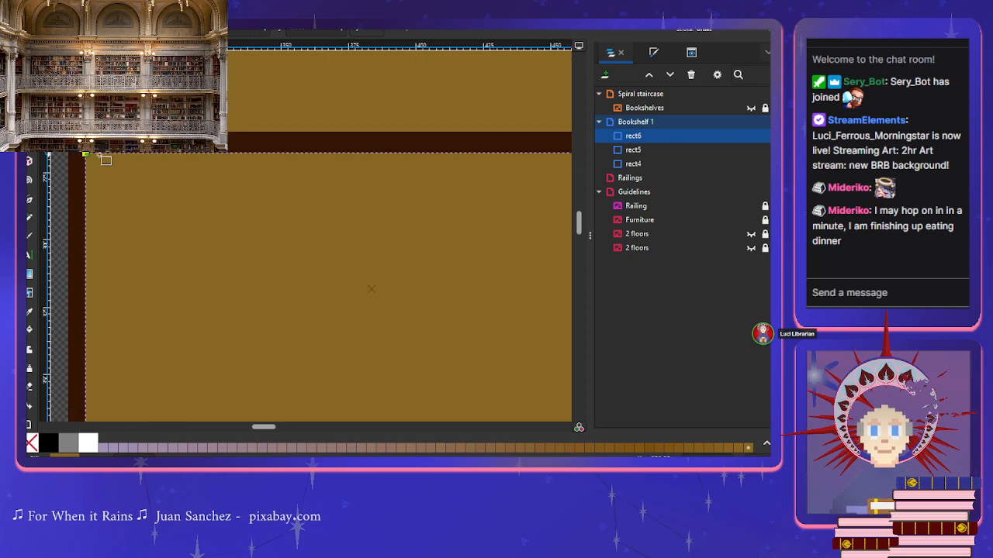
scroll(99, 165, "left", 3)
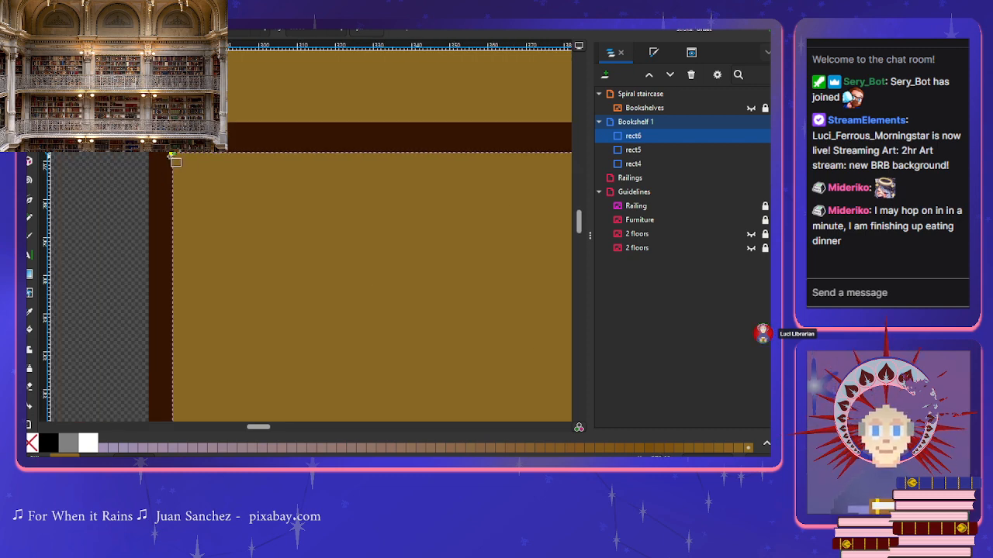
mouse_move(174, 155)
left_mouse_down()
mouse_move(171, 146)
mouse_move(175, 157)
left_mouse_up()
scroll(170, 163, "up", 3)
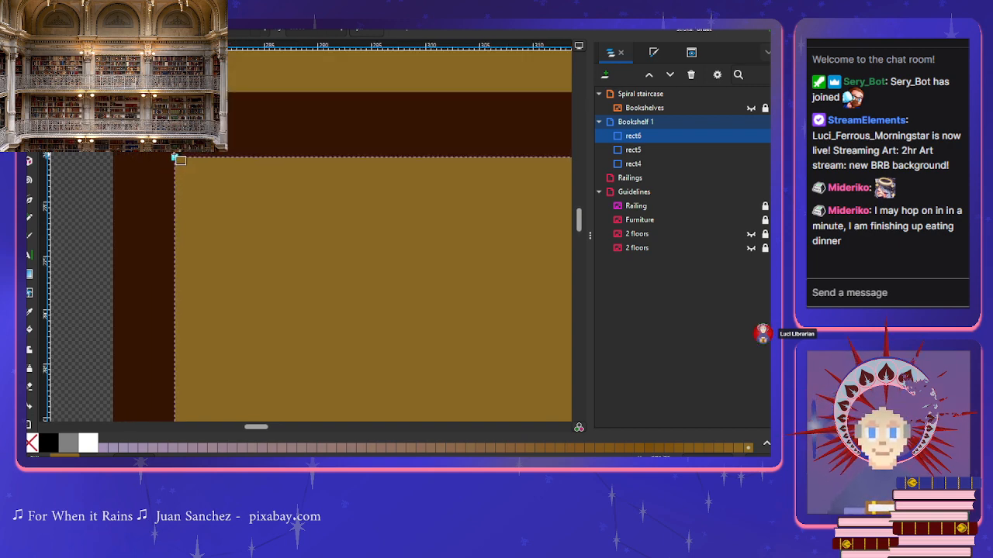
Step: Widen the inner rectangle from its lower-right corner so the cabinet's dark right border is about as thin as its left border
scroll(181, 163, "right", 5)
scroll(183, 166, "right", 10)
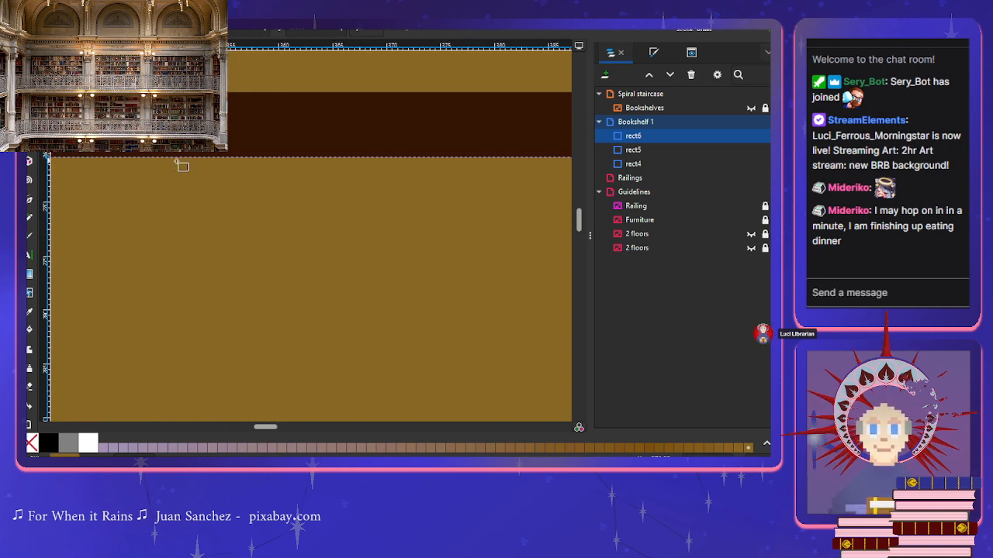
scroll(182, 166, "right", 7)
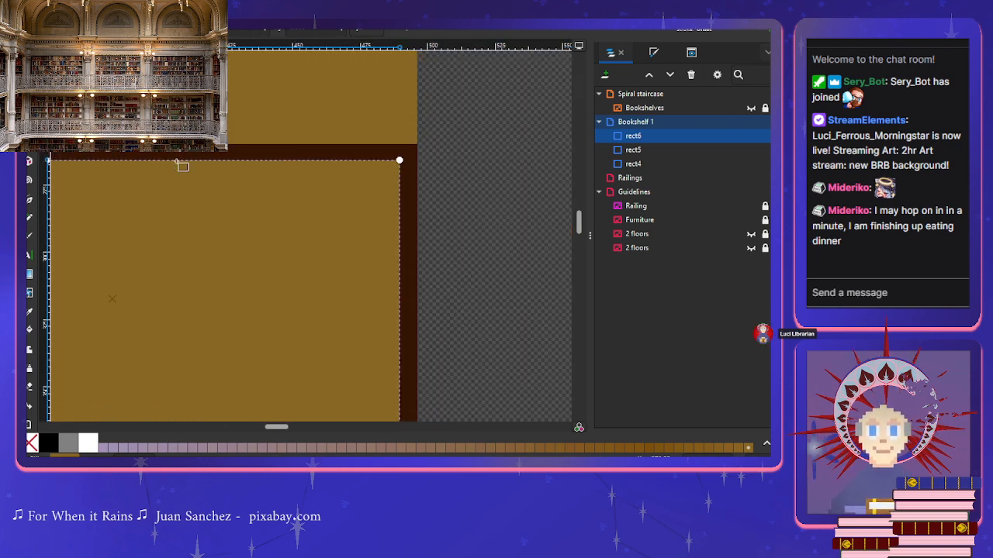
scroll(416, 161, "right", 1)
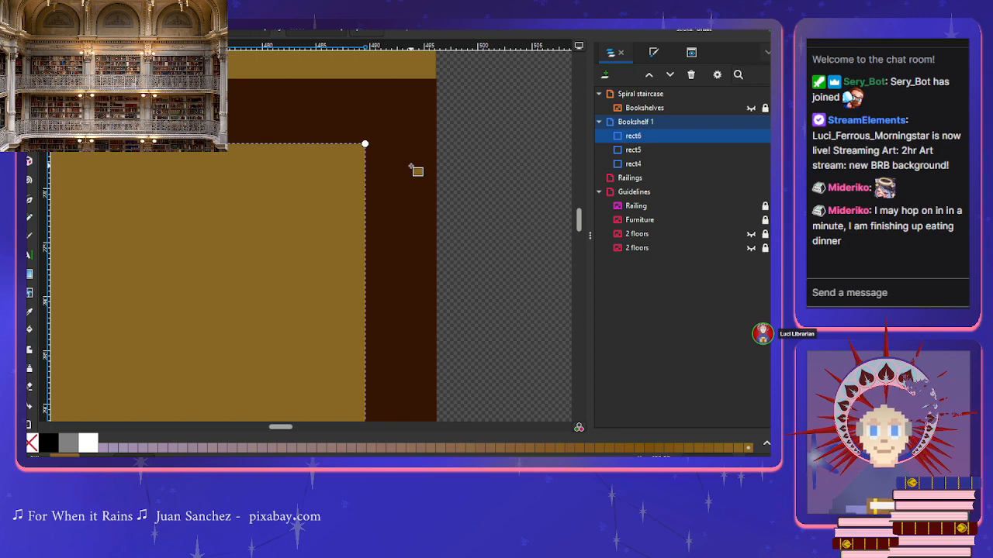
scroll(417, 169, "down", 5)
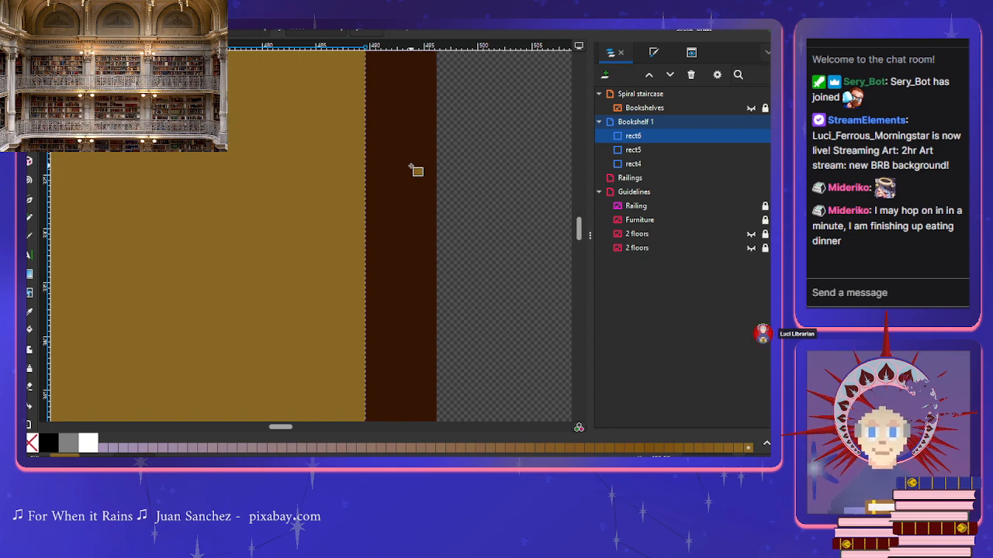
scroll(412, 178, "down", 5)
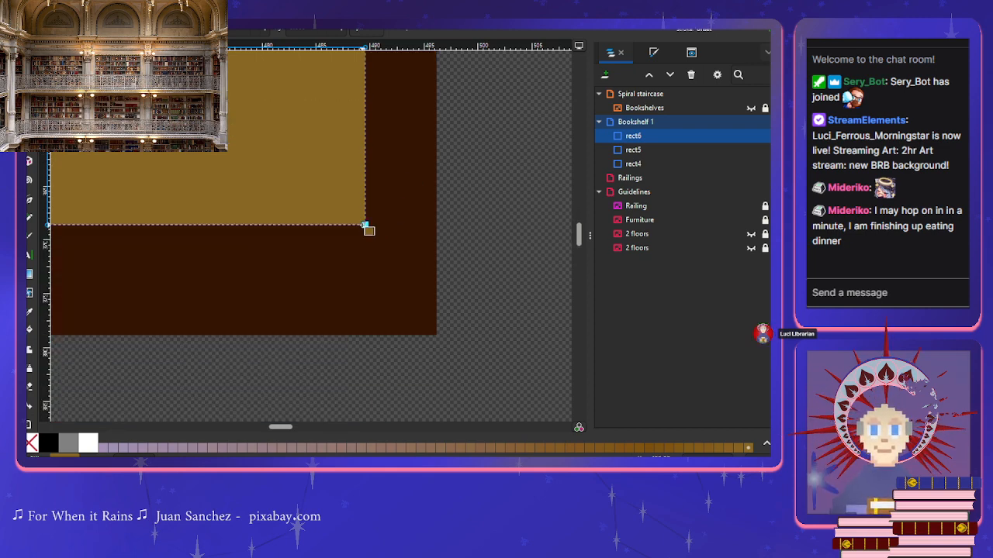
left_click_drag(366, 225, 374, 225)
scroll(379, 228, "up", 5)
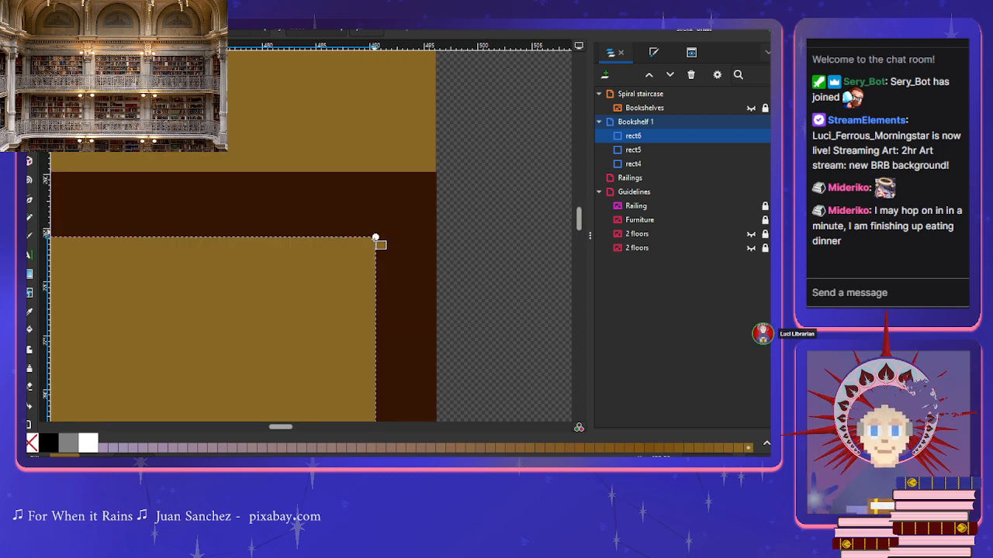
scroll(379, 256, "down", 3)
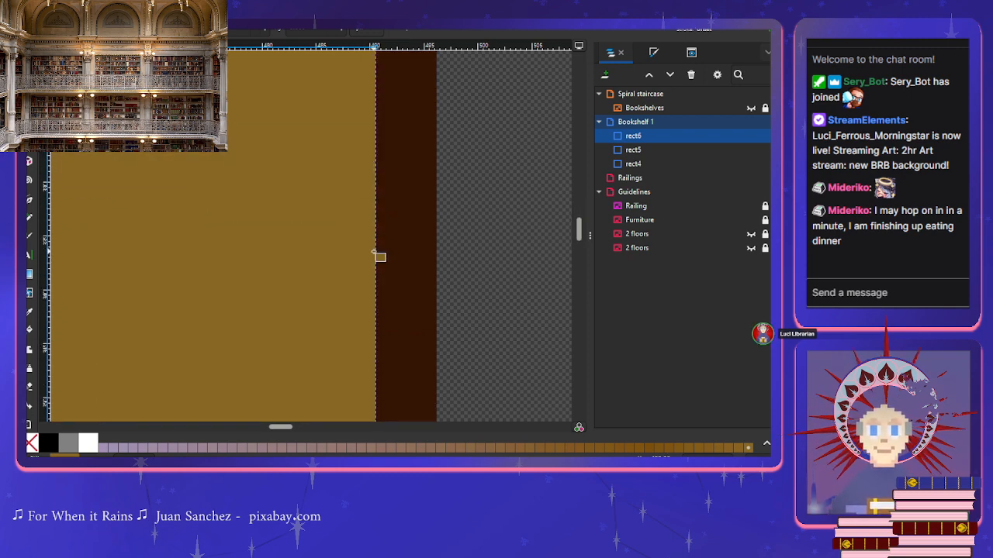
key("ctrl+z")
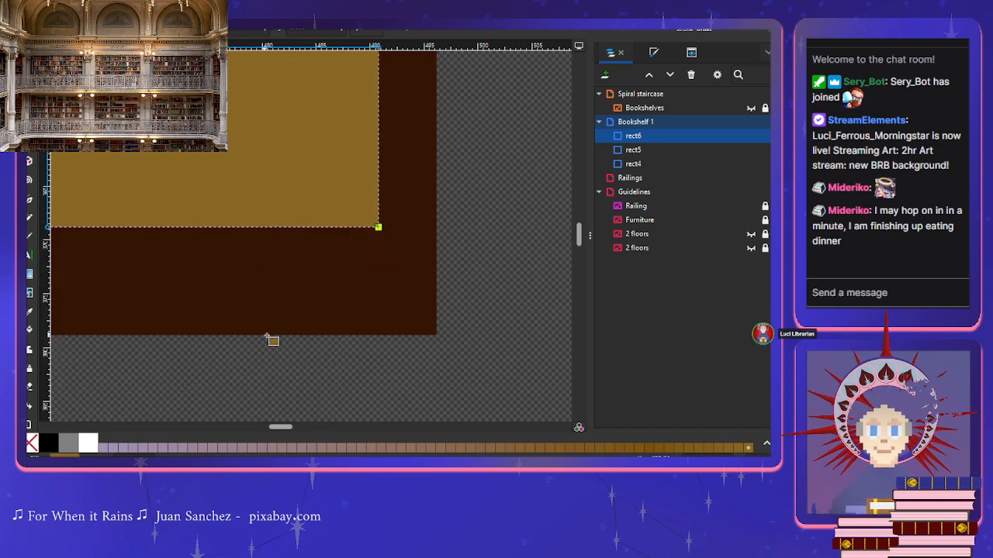
scroll(273, 341, "left", 3)
scroll(273, 341, "left", 3)
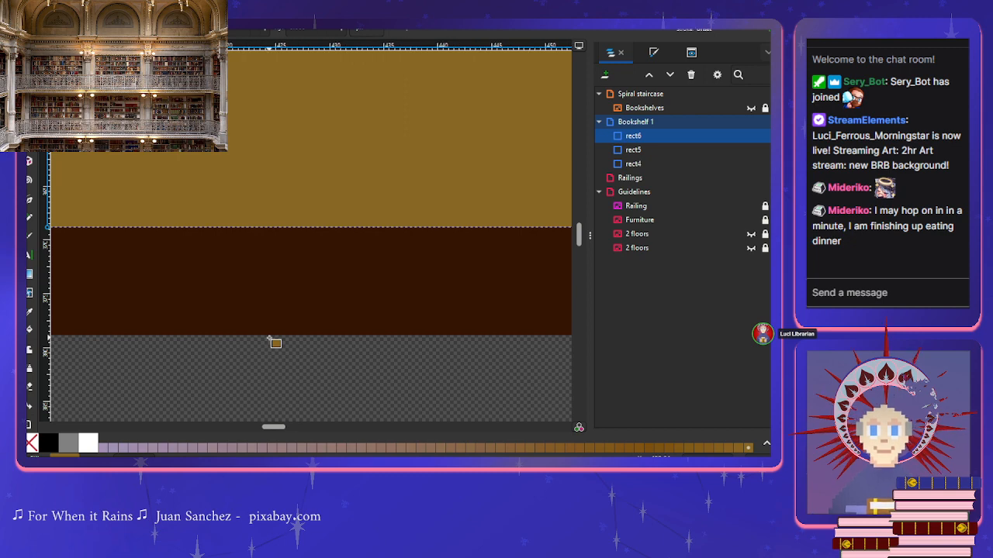
scroll(288, 322, "down", 3)
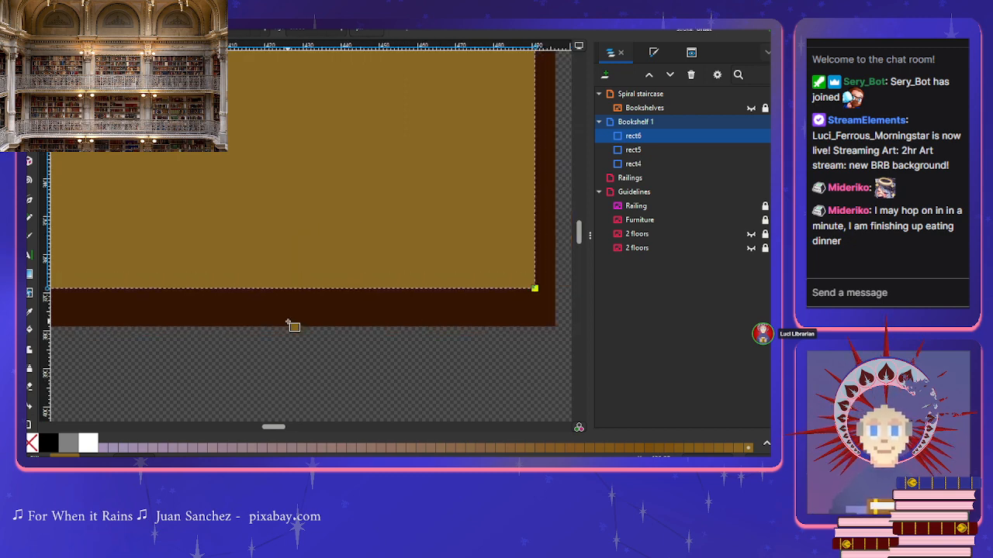
Step: Examine the dark cabinet borders around the golden-brown inset panel to compare their thickness on all four sides
scroll(288, 321, "down", 1)
scroll(288, 322, "left", 3)
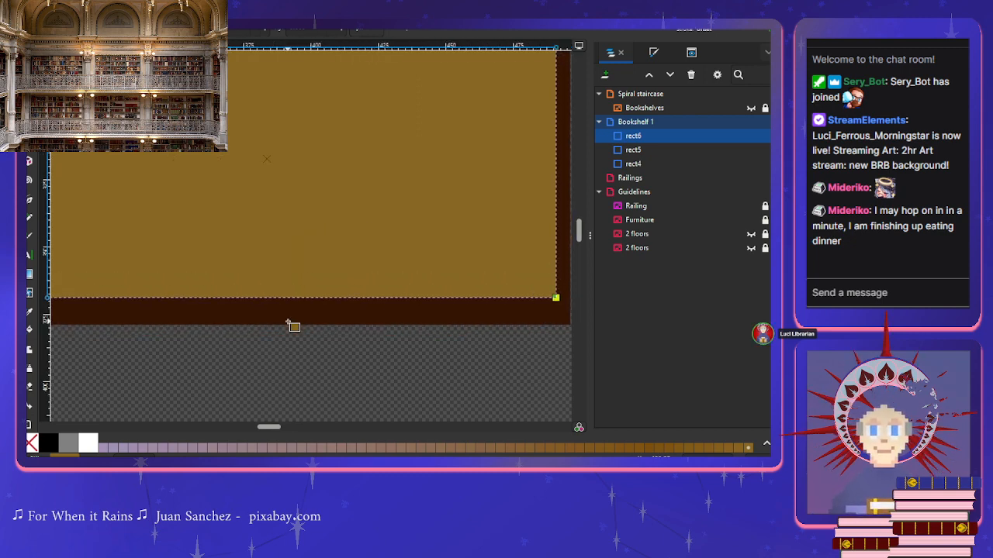
scroll(288, 324, "left", 2)
scroll(288, 325, "up", 2)
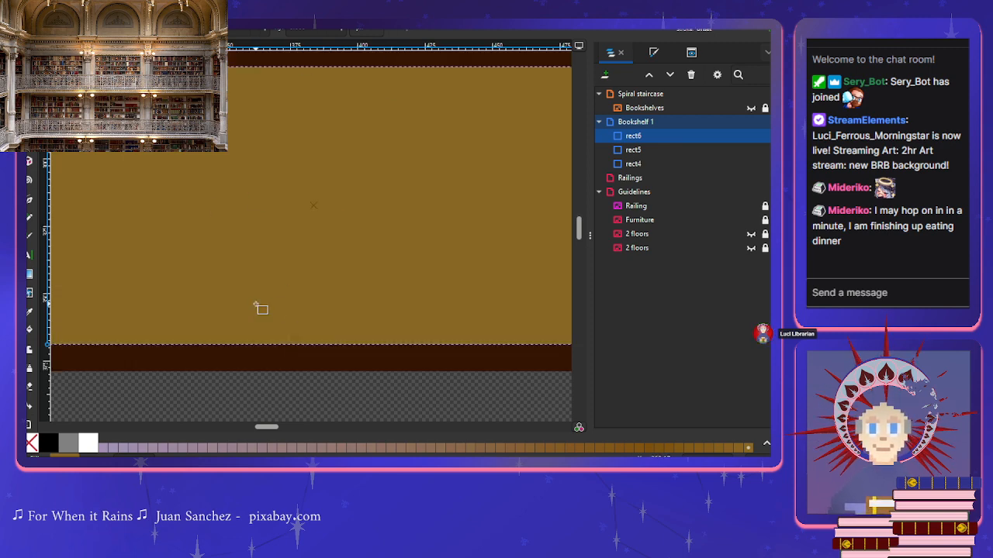
scroll(260, 308, "down", 1)
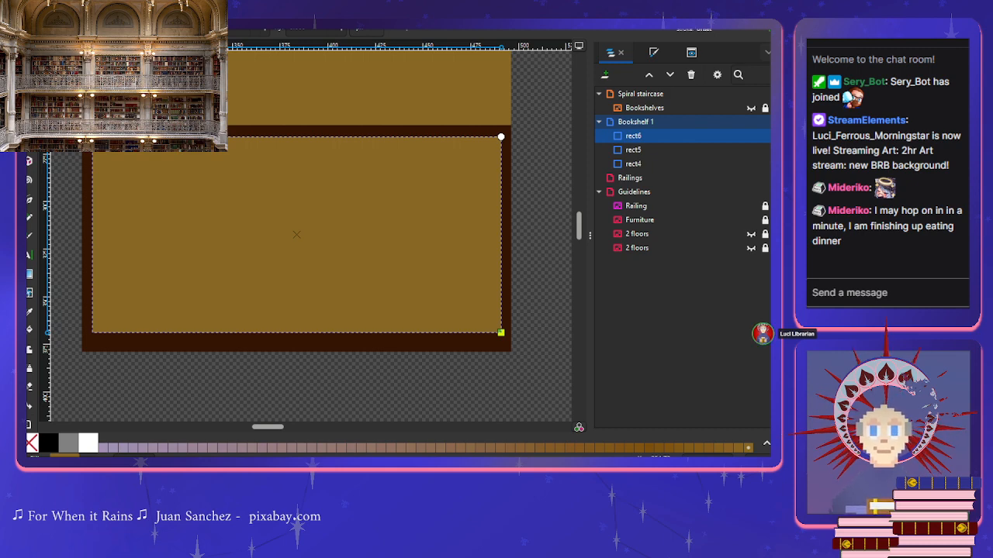
key("s")
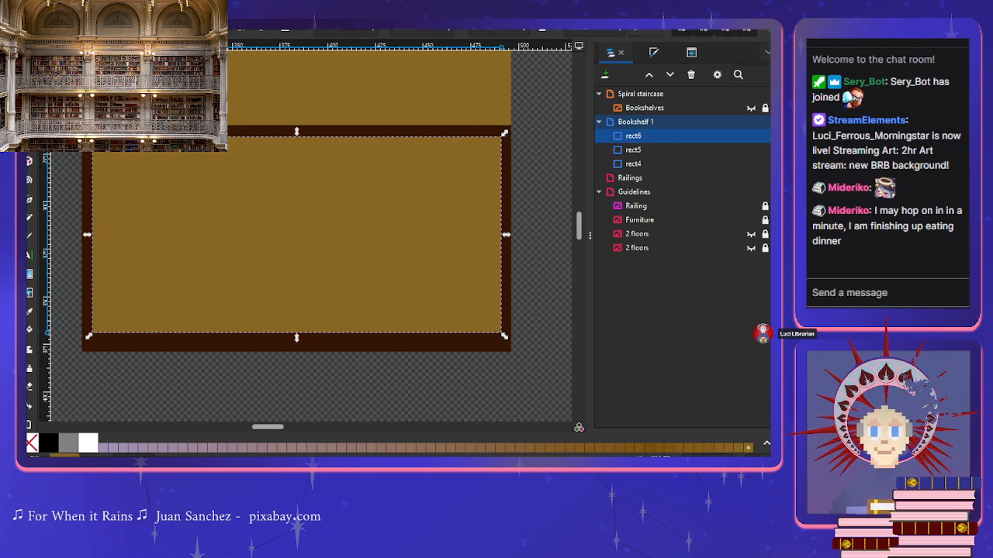
key("r")
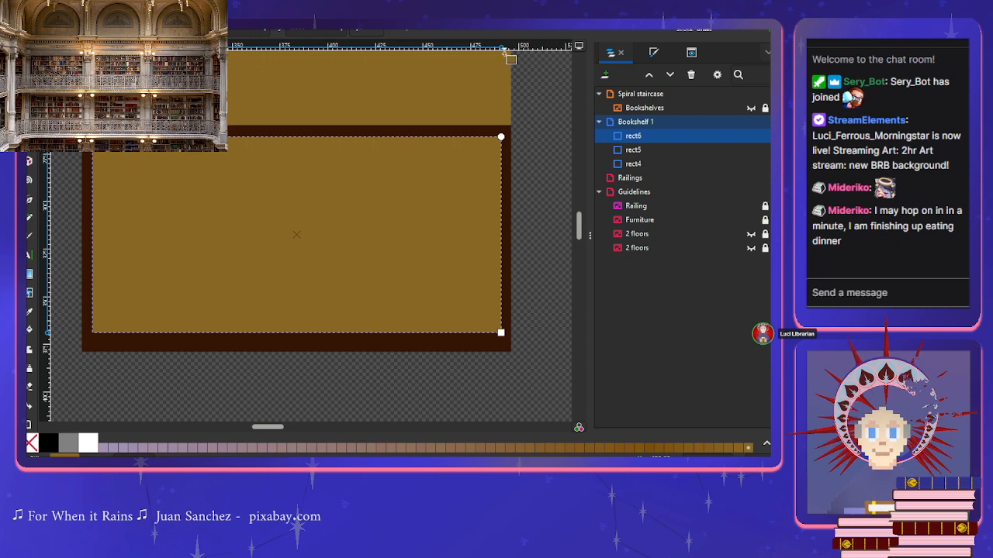
scroll(509, 59, "up", 3)
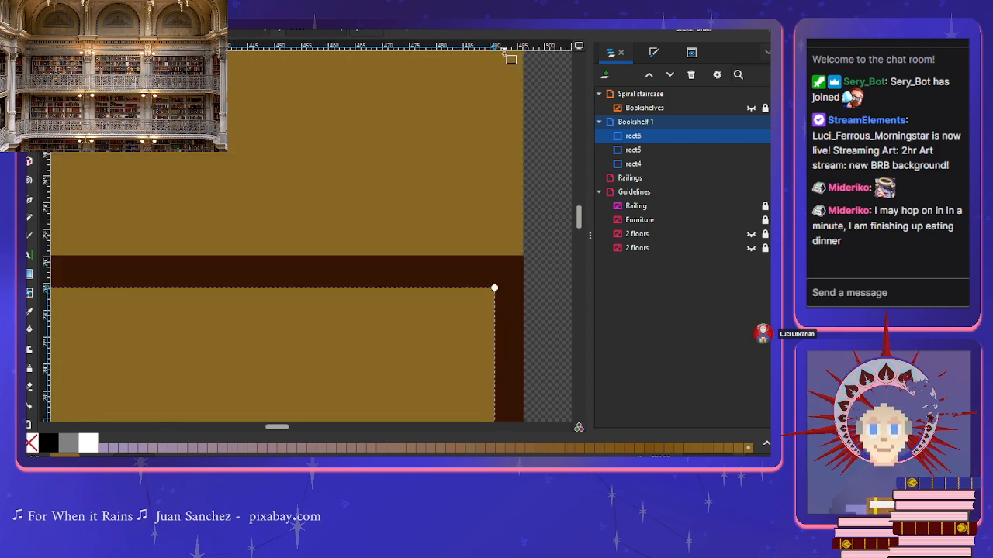
scroll(509, 59, "down", 3)
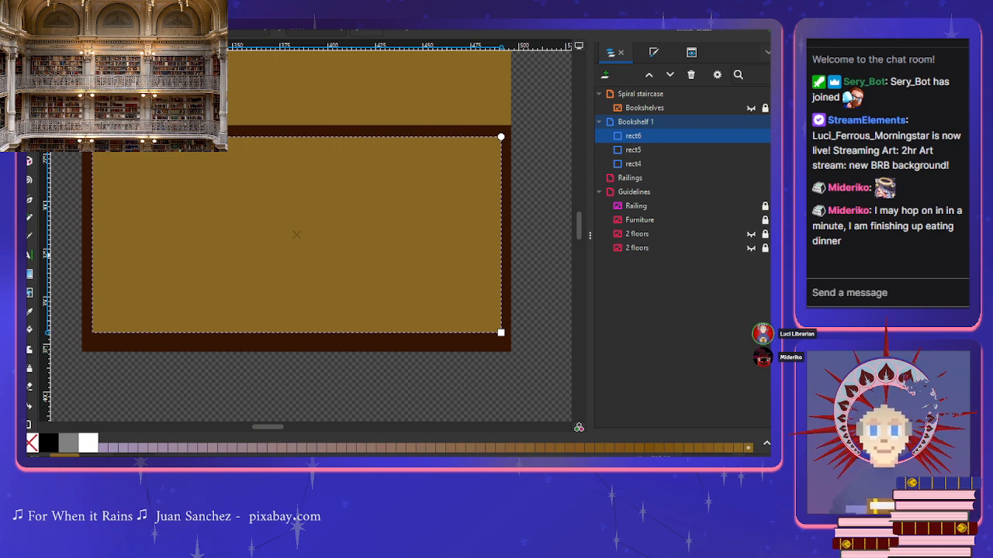
scroll(178, 260, "up", 1)
scroll(311, 232, "left", 2)
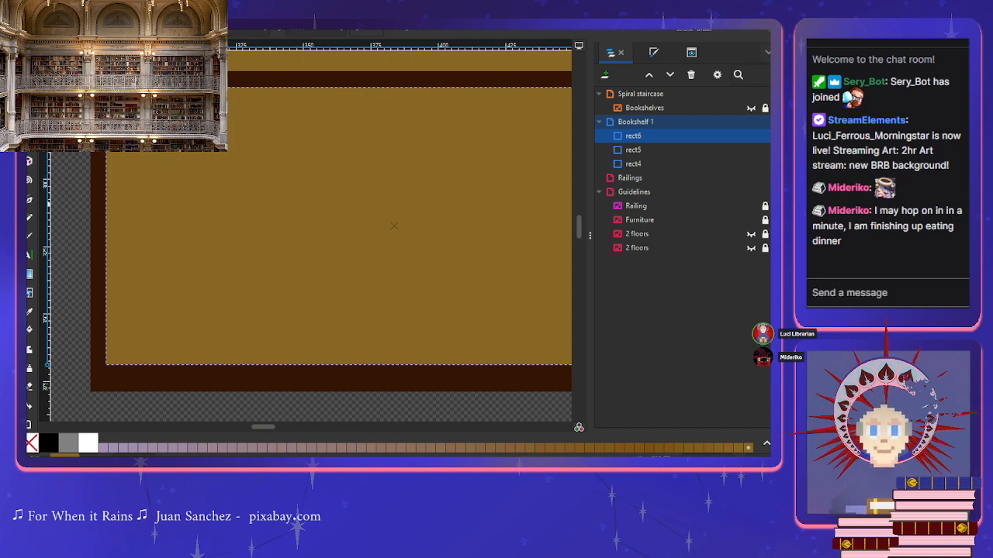
scroll(285, 283, "down", 1)
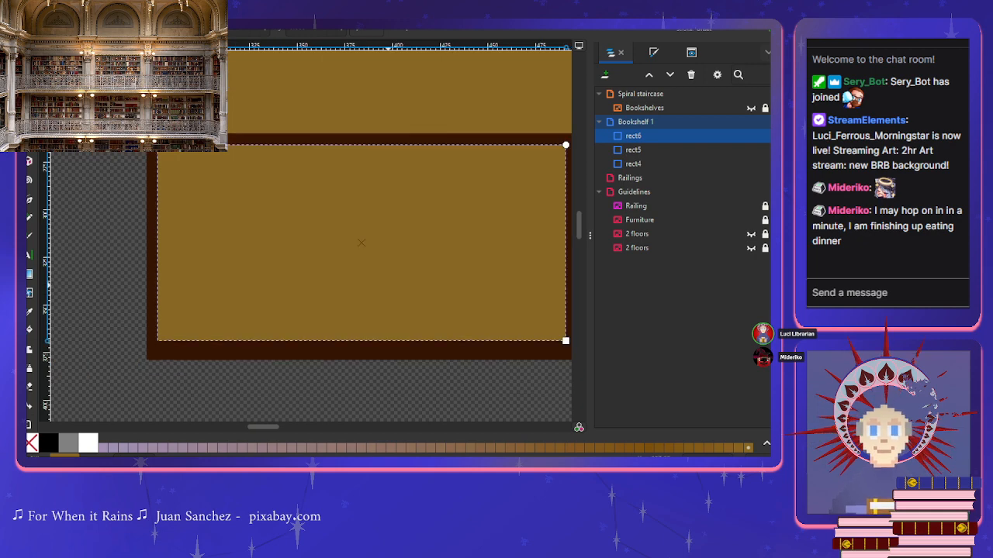
scroll(388, 285, "down", 2)
scroll(388, 285, "up", 2)
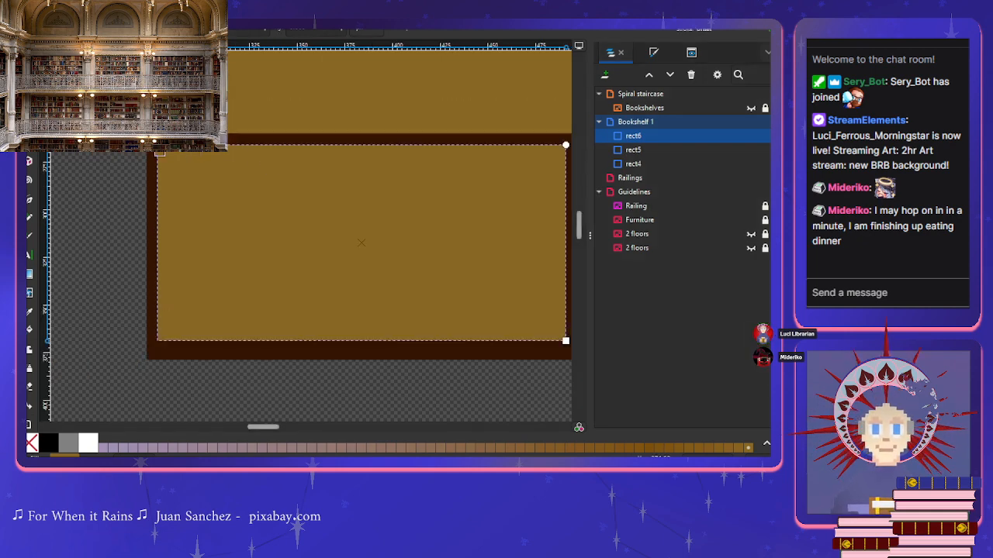
scroll(158, 153, "up", 3)
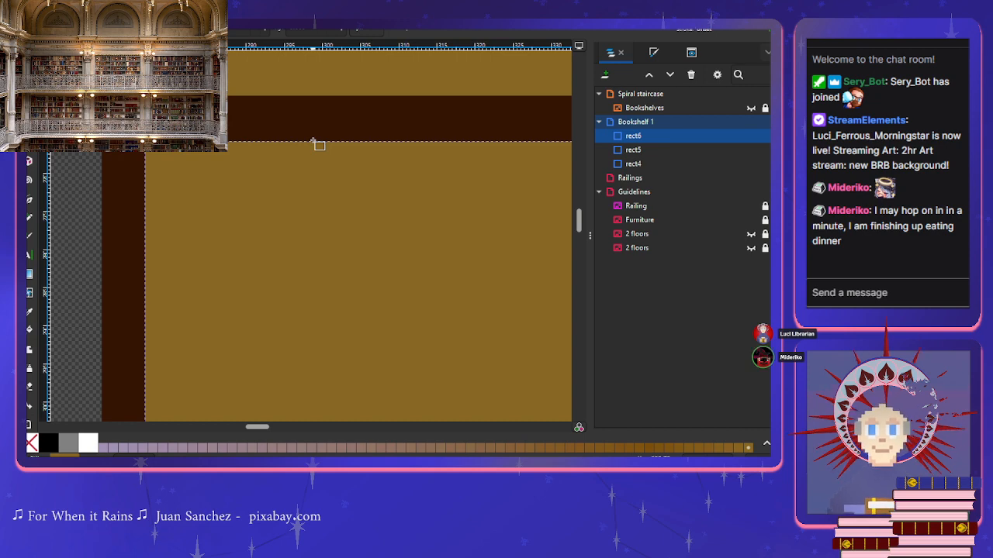
scroll(313, 142, "down", 3)
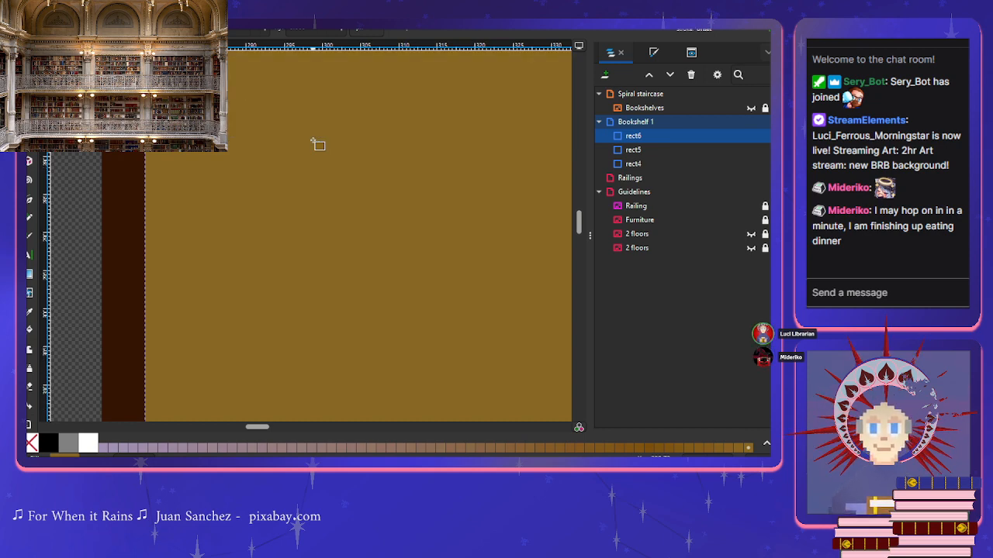
scroll(318, 145, "down", 3)
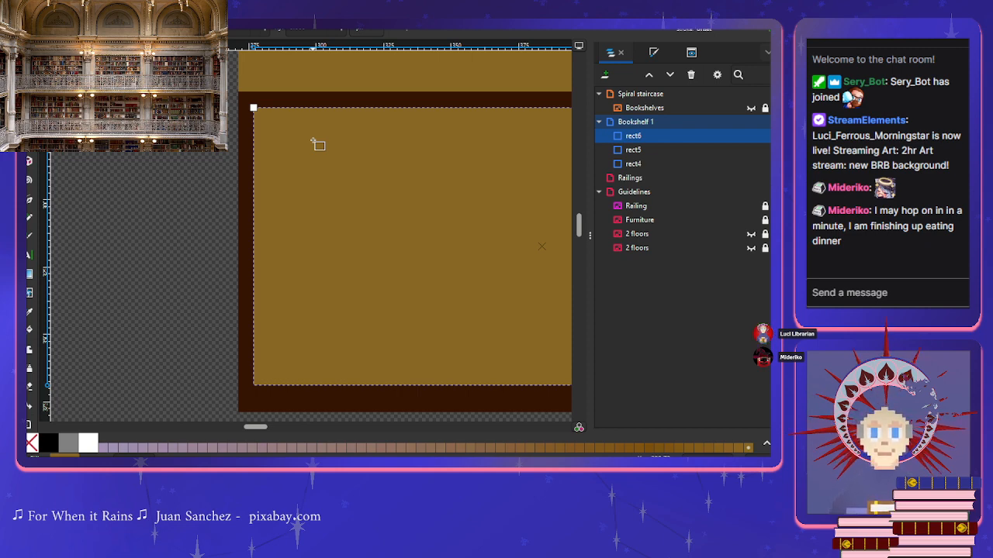
Step: Draw a full-height rectangle over the middle third of the cabinet's inset panel and fill it with a darker orange-brown swatch
scroll(318, 144, "right", 3)
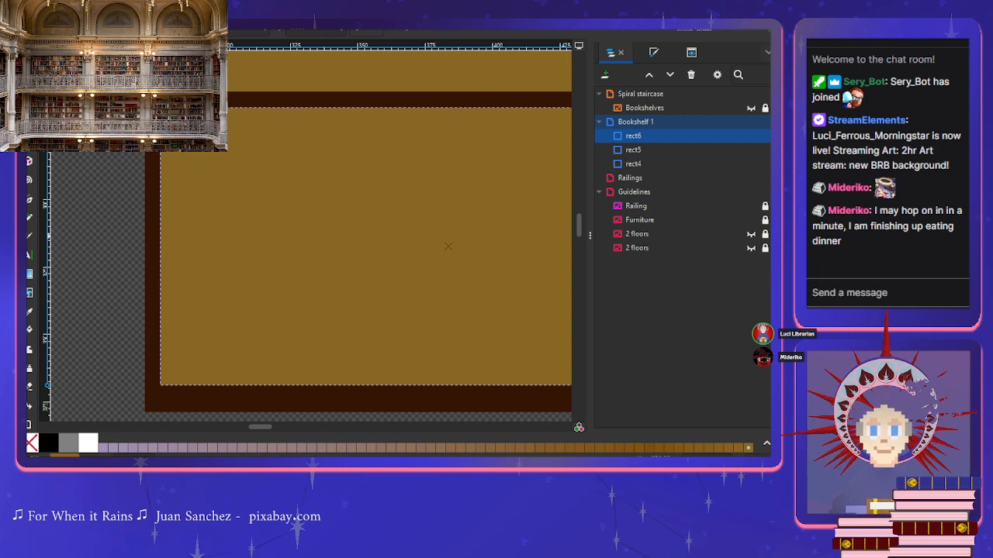
scroll(390, 237, "down", 2)
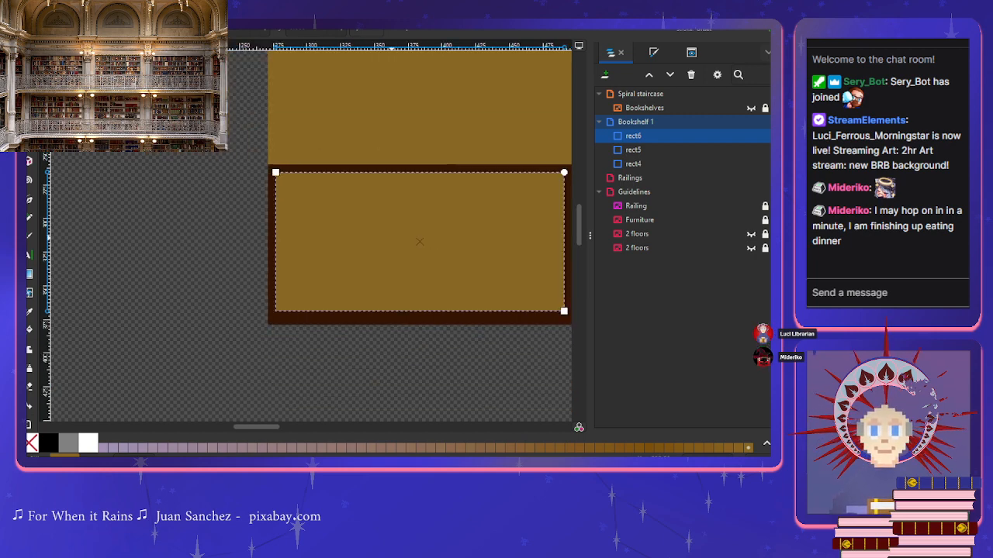
scroll(390, 238, "right", 2)
scroll(391, 237, "right", 2)
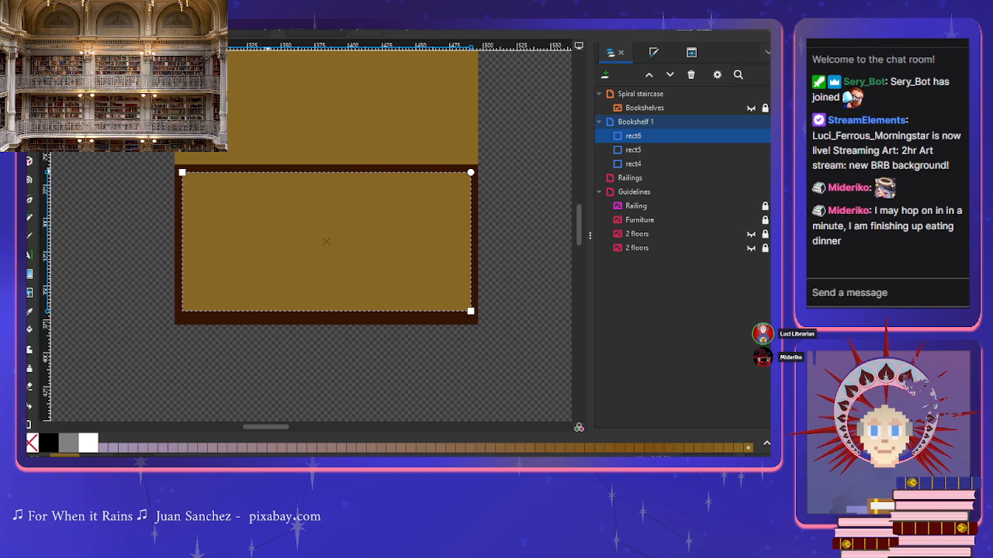
left_click_drag(270, 172, 387, 310)
left_click(670, 450)
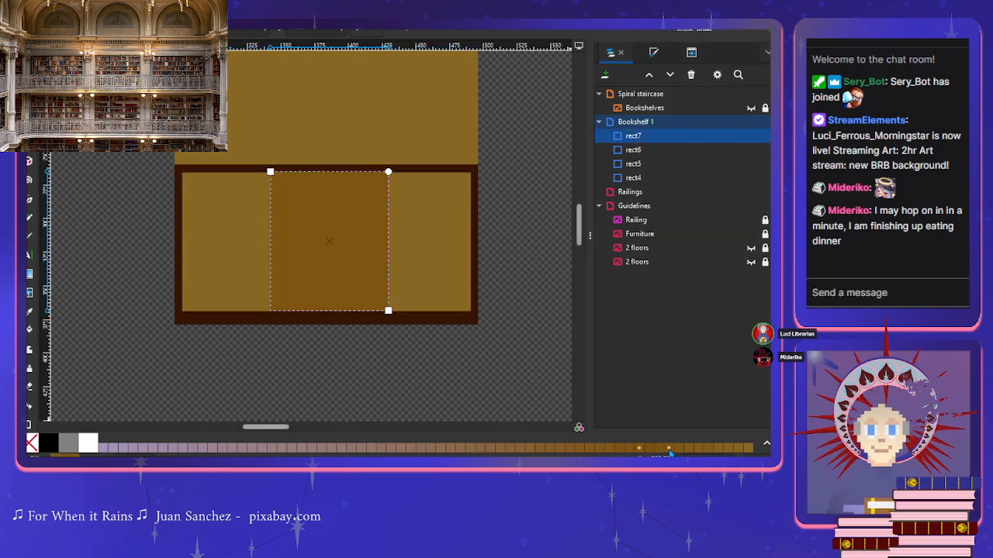
Step: Narrow the orange-brown middle rectangle slightly from both sides and fit its top and bottom edges to the inset panel
left_click_drag(270, 171, 275, 173)
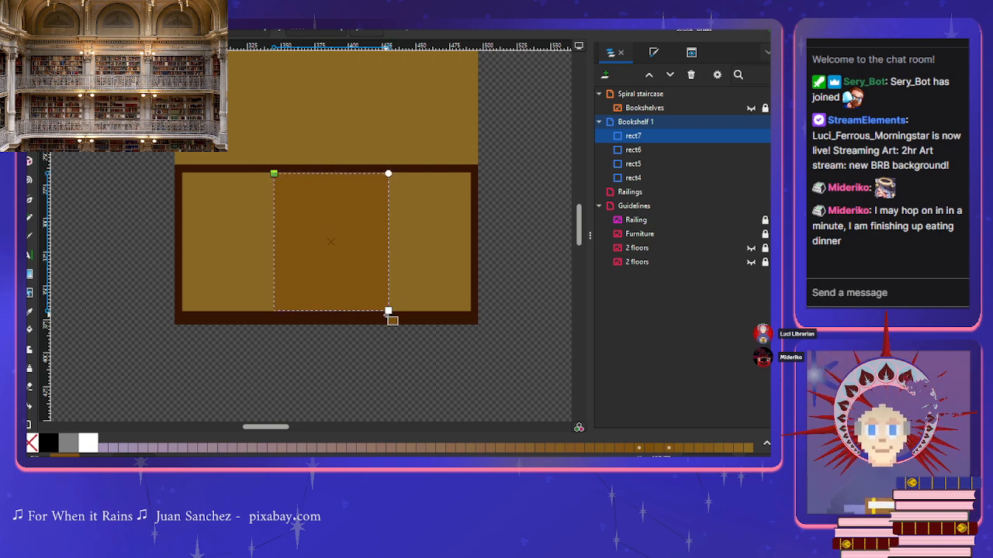
left_click_drag(388, 313, 379, 313)
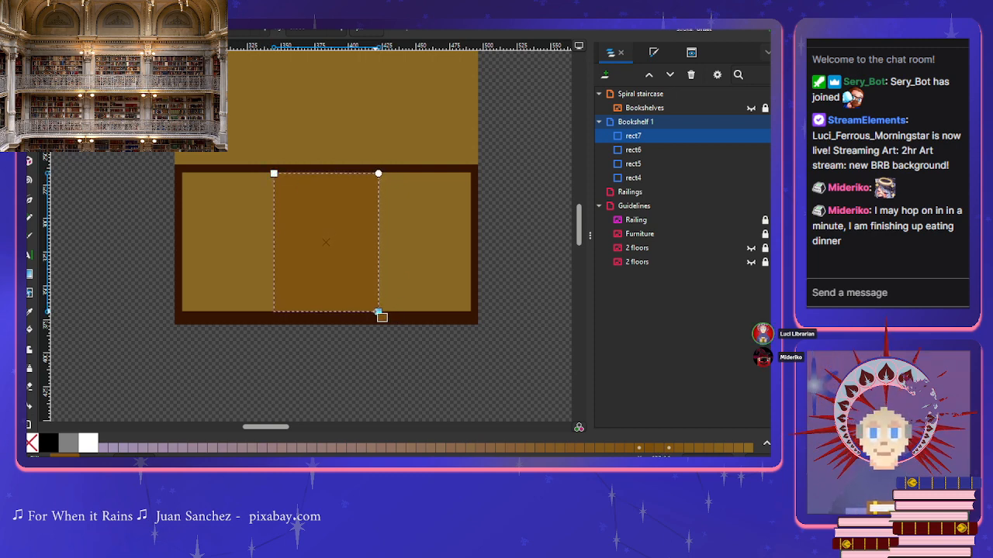
scroll(394, 318, "up", 2)
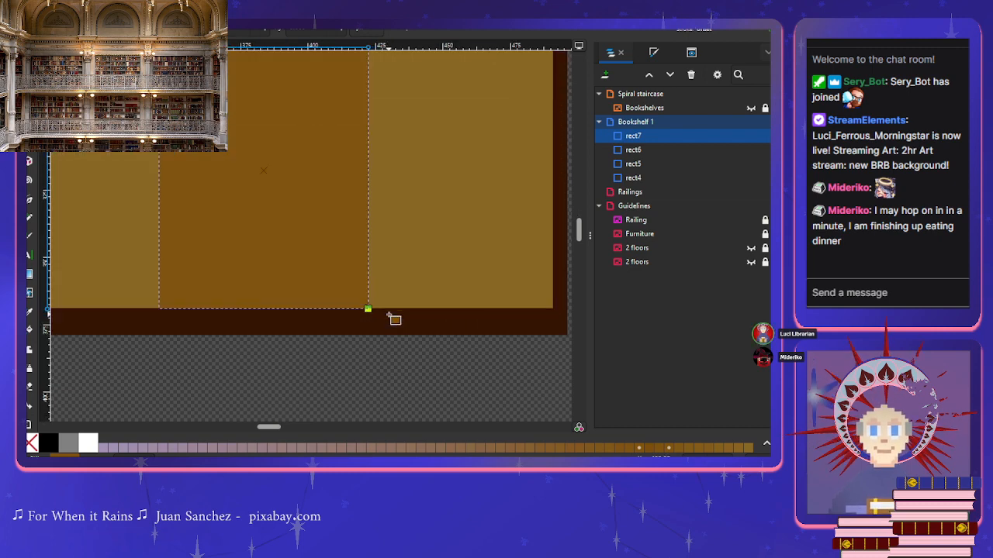
scroll(394, 319, "up", 3)
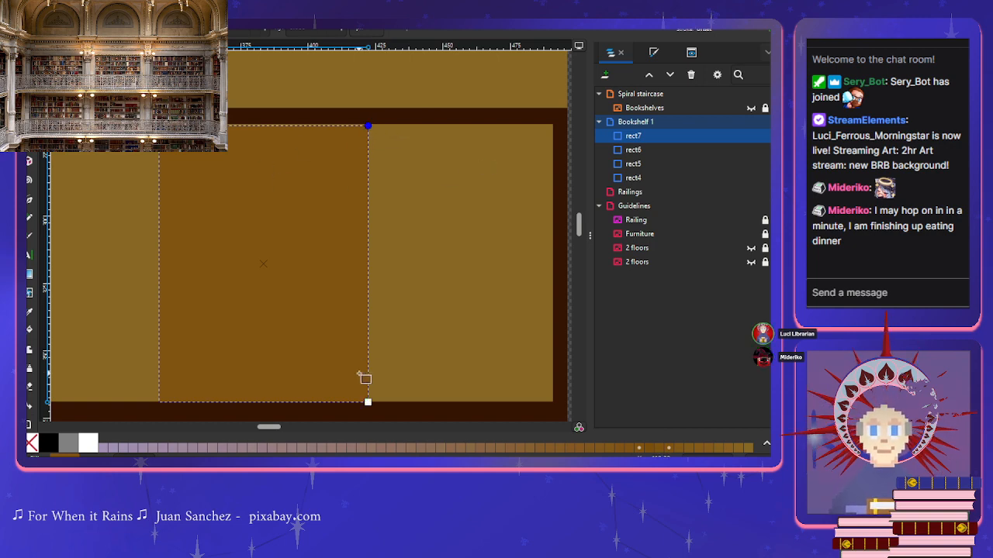
scroll(361, 377, "down", 1)
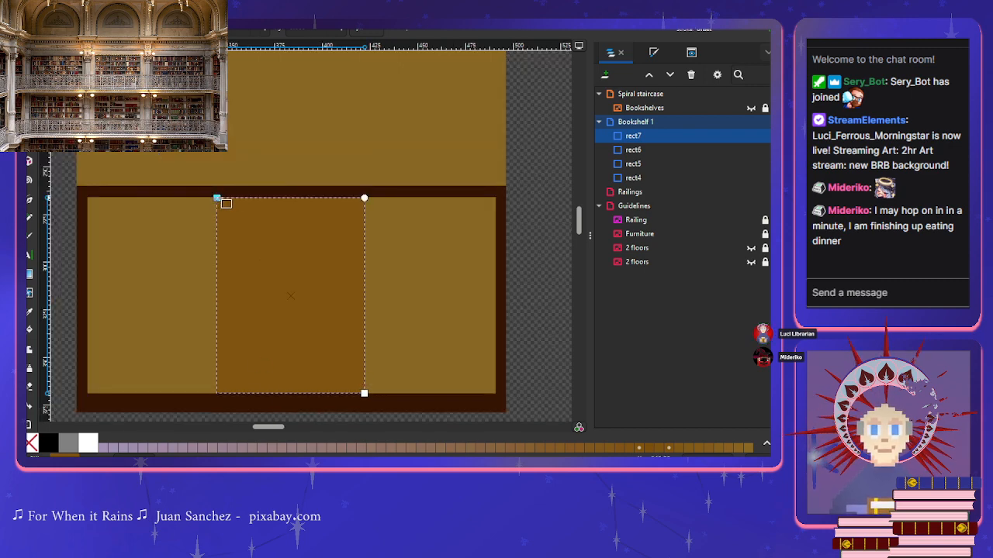
left_click_drag(217, 197, 217, 196)
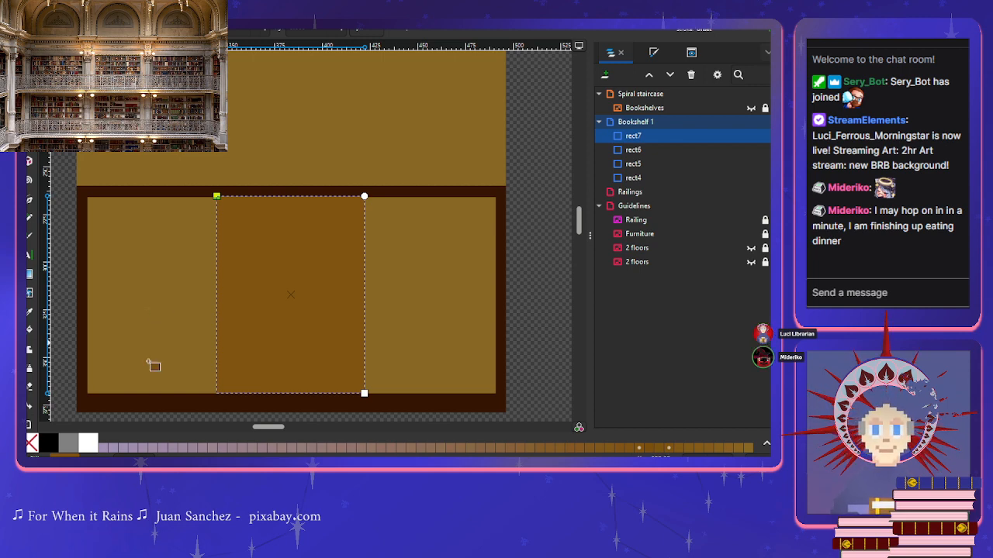
Step: Draw a thin vertical strip along the middle rectangle's left edge and fill it with the cabinet's sampled dark brown
left_click(644, 150)
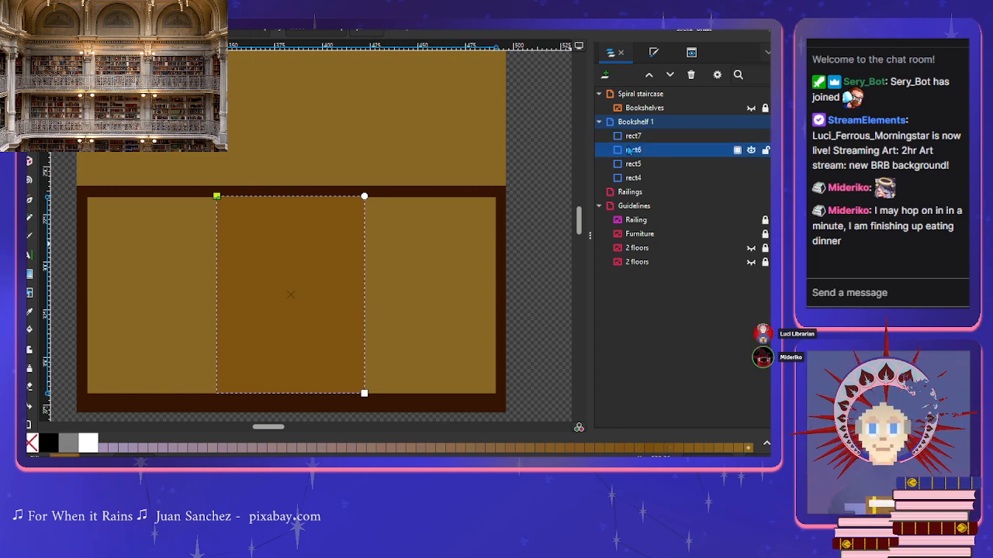
left_click(635, 165)
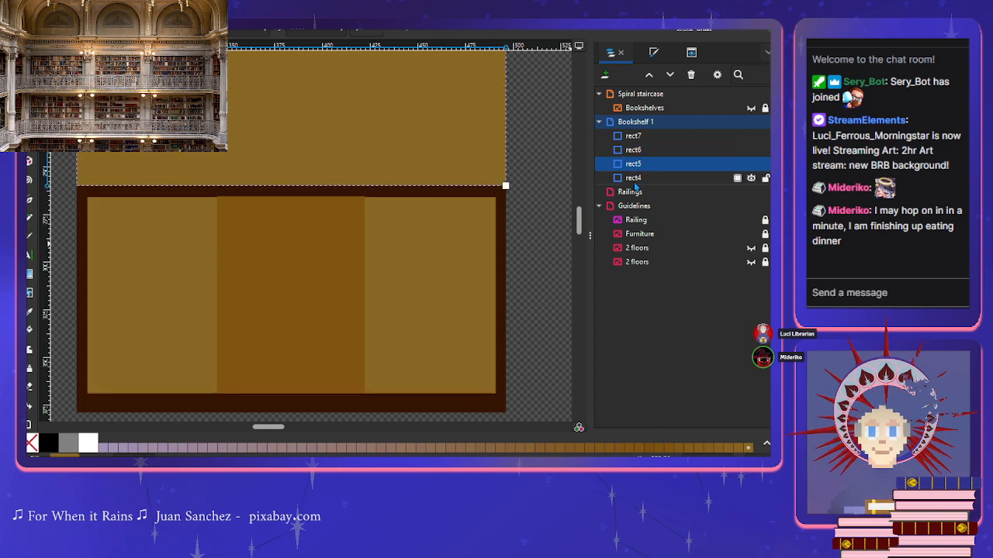
left_click(636, 180)
left_click(635, 137)
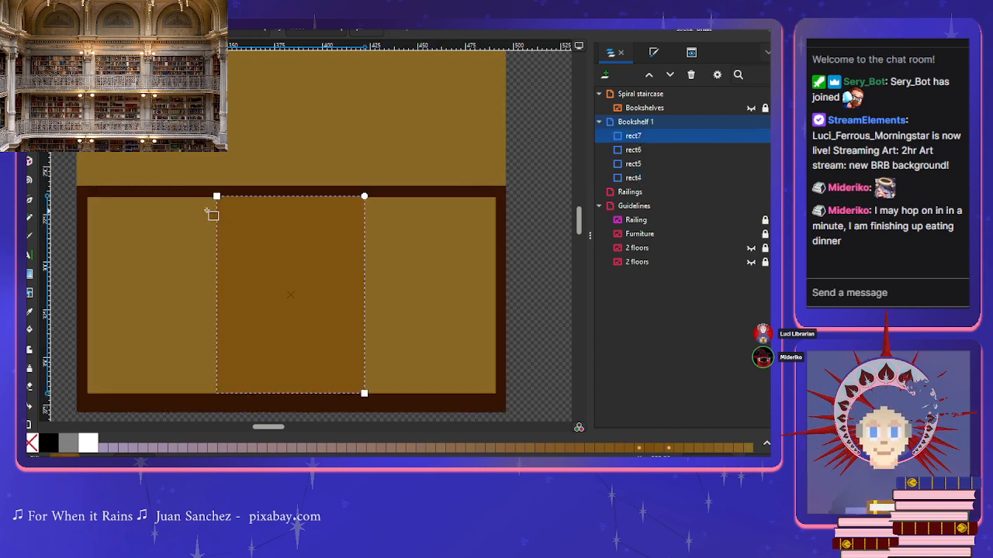
left_click_drag(212, 196, 222, 399)
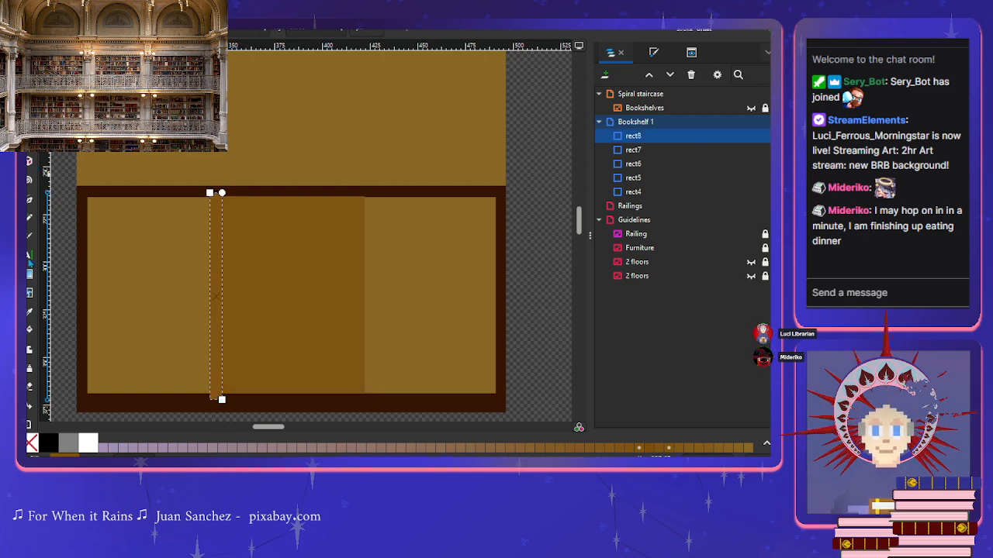
left_click(31, 314)
left_click(184, 410)
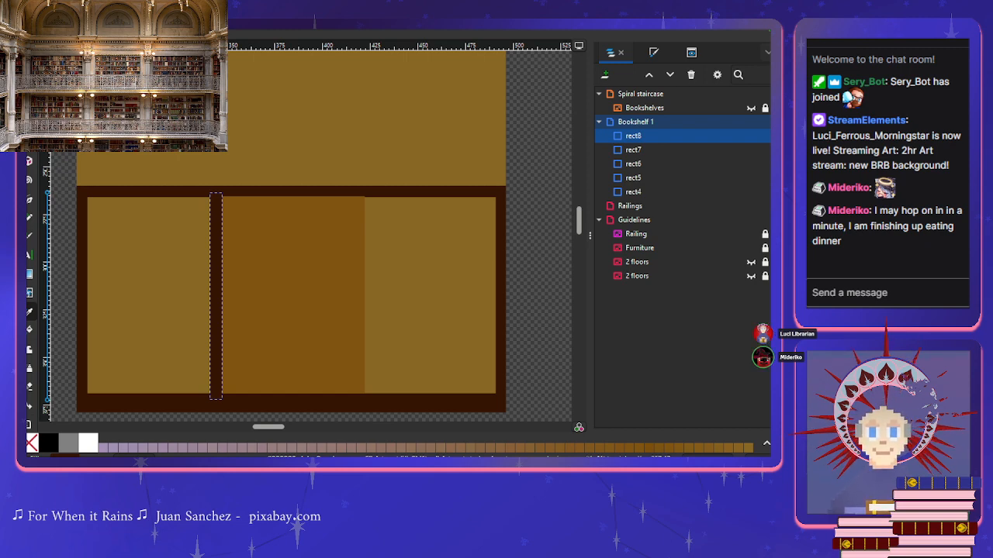
Step: Narrow the dark vertical strip to roughly half its width, keeping it centred on the middle rectangle's left edge
key("s")
left_click(216, 247)
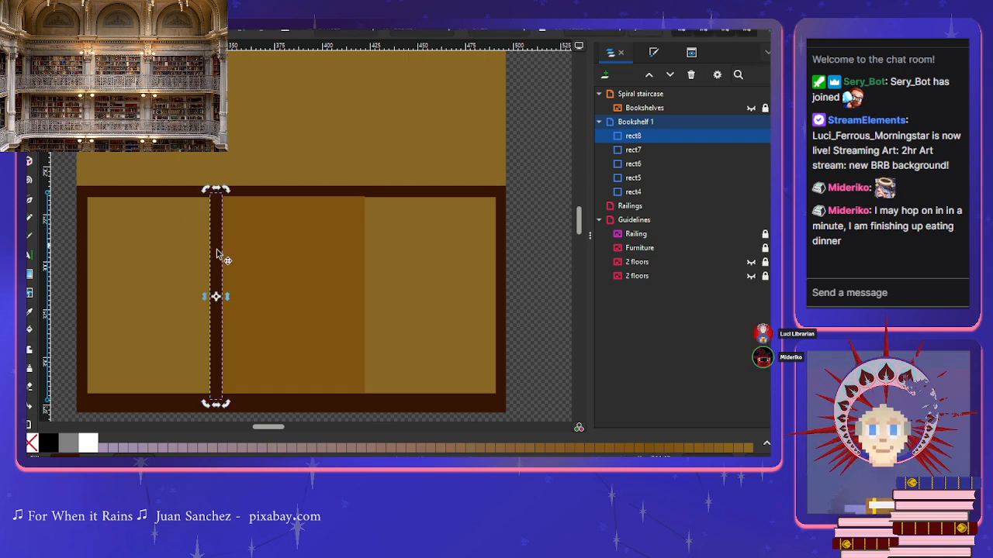
left_click(217, 284)
scroll(221, 322, "up", 1)
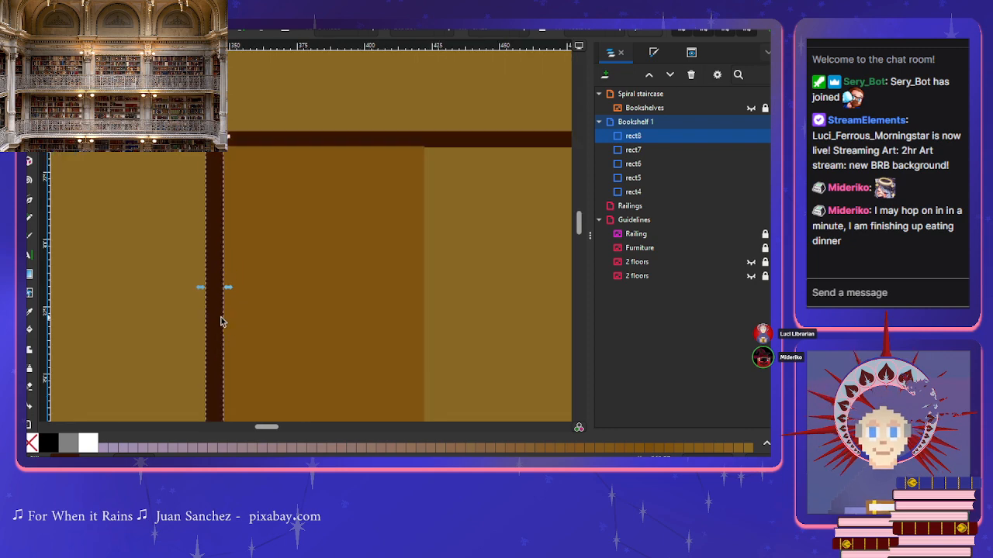
scroll(221, 318, "down", 2)
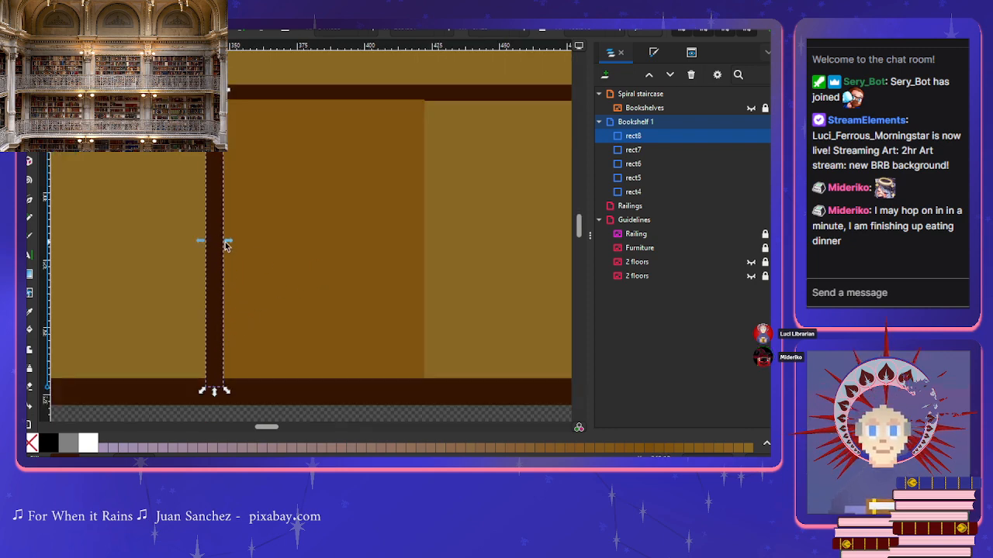
left_click_drag(227, 241, 224, 262)
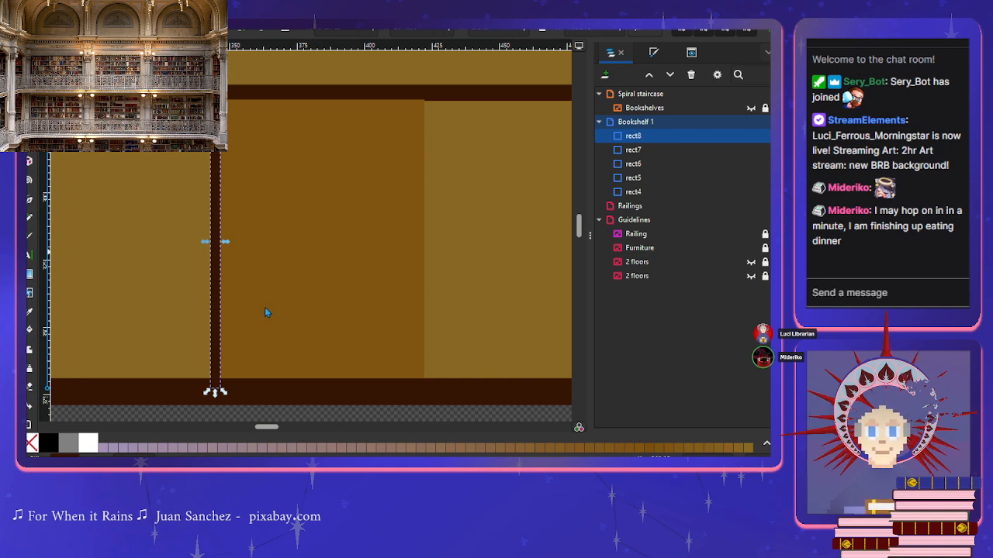
Step: Duplicate the dark strip onto the middle rectangle's right edge and shift the original strip slightly left, just outside the left edge
key("ctrl+d")
left_click_drag(216, 283, 433, 281)
left_click_drag(213, 281, 206, 284)
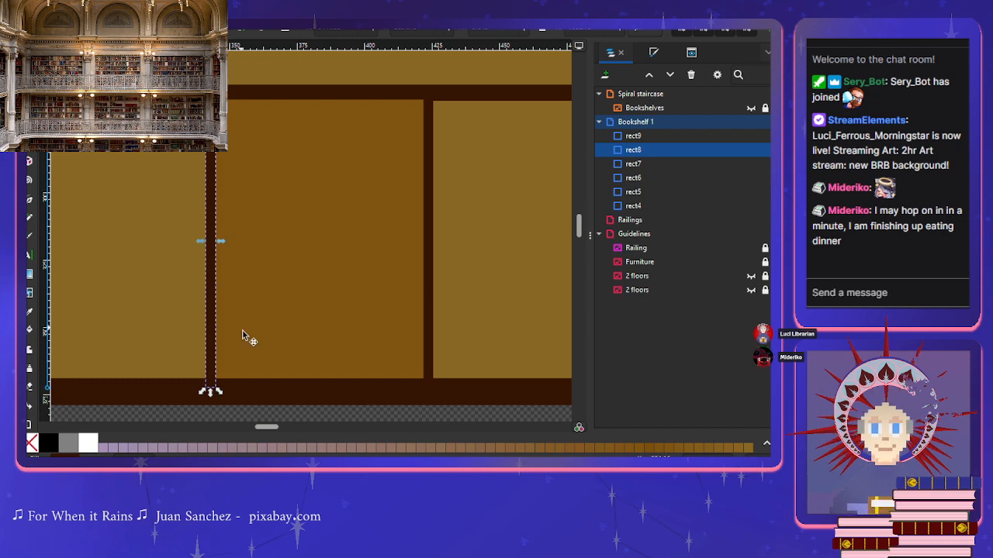
Step: Delete the orange-brown middle rectangle between the two dark divider strips
left_click(284, 390)
left_click(296, 346)
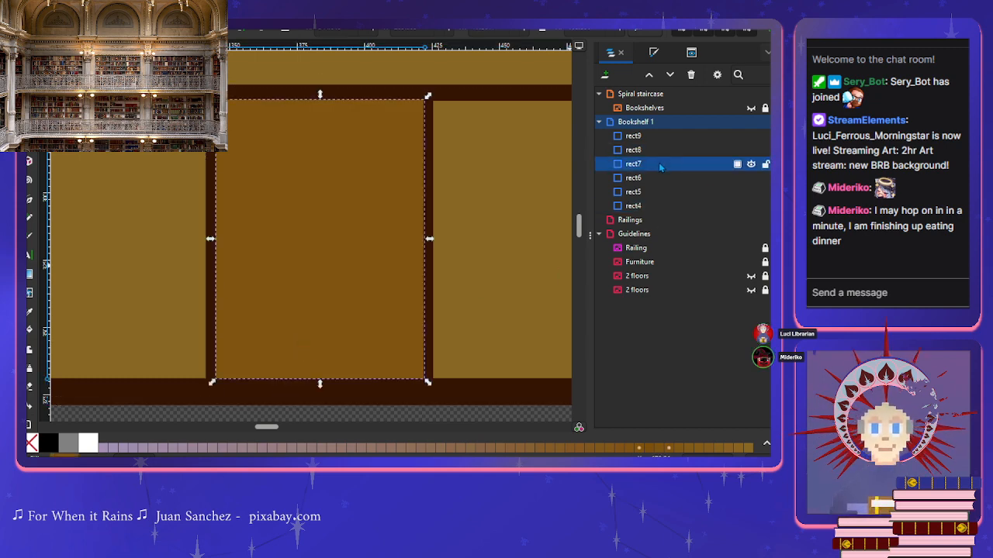
key("Delete")
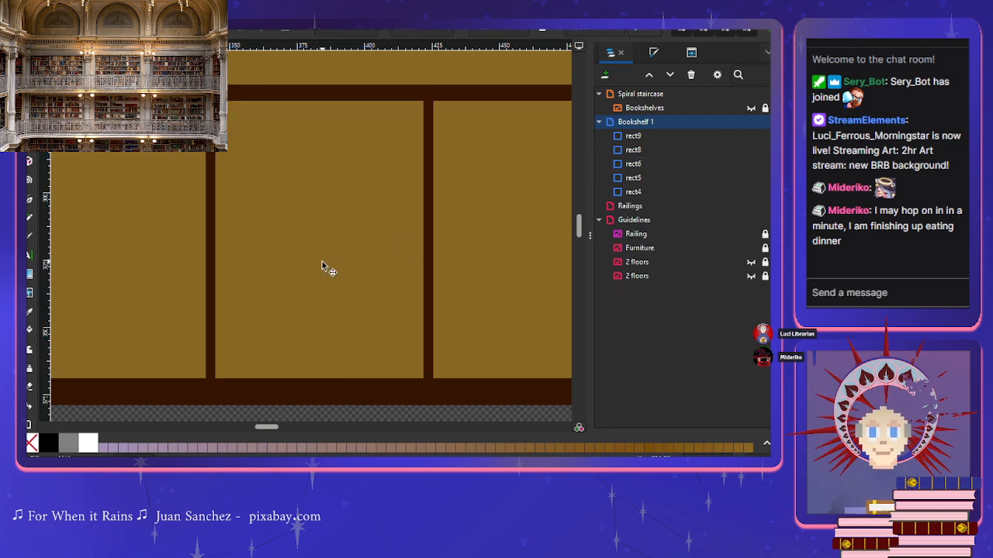
Step: Duplicate the divider strip between the first two cabinet sections and rotate the copy 90 degrees so it lies level
scroll(322, 264, "down", 1)
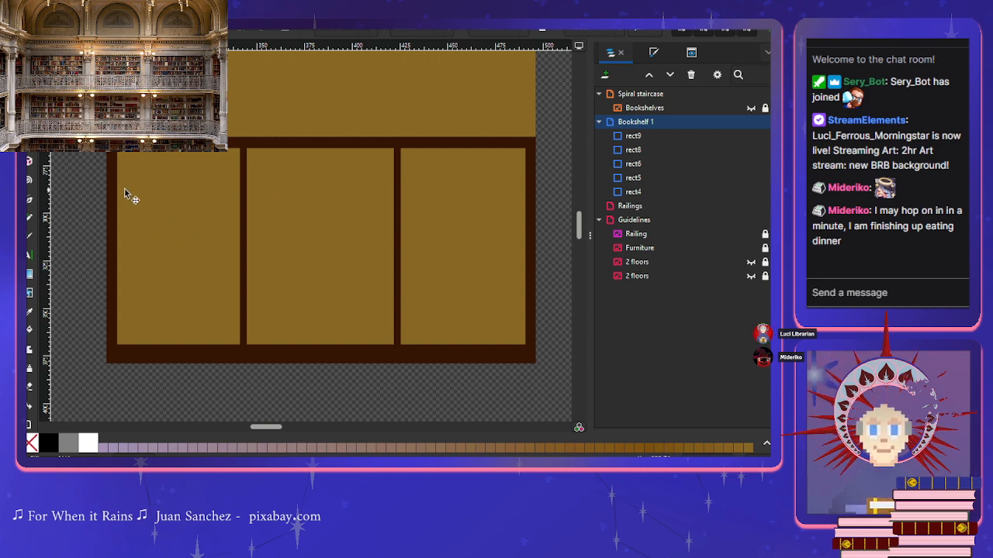
scroll(128, 334, "up", 1, "ctrl")
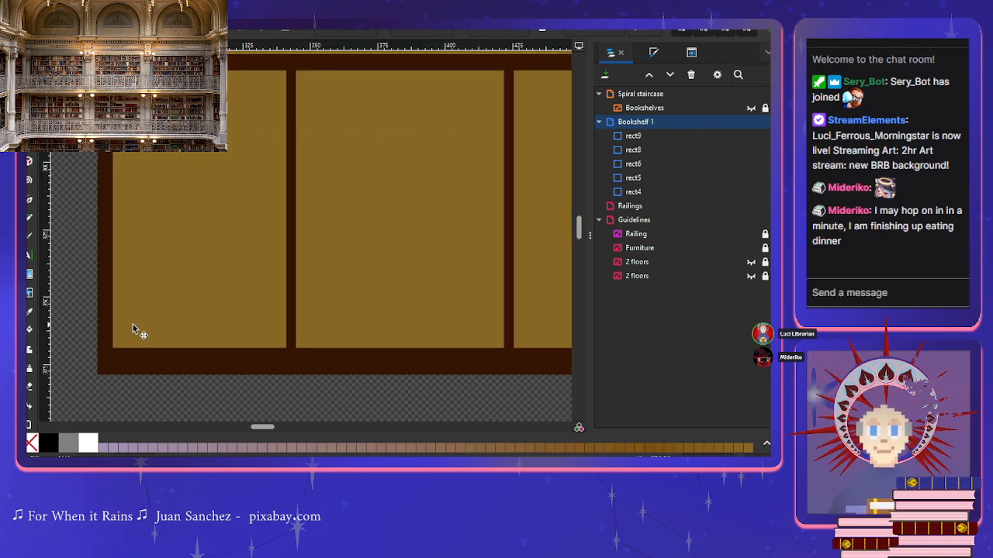
scroll(132, 325, "down", 1, "ctrl")
scroll(133, 324, "up", 1)
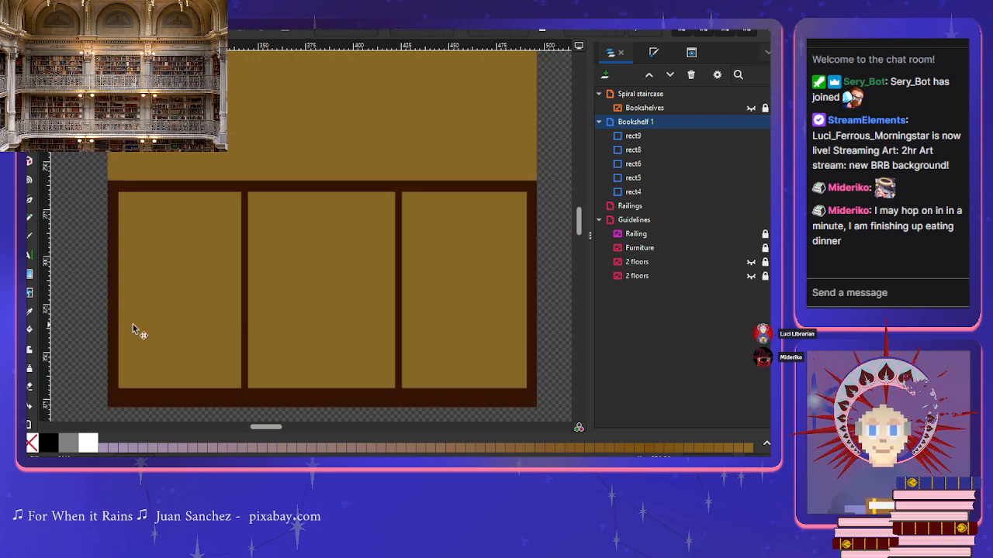
left_click(243, 283)
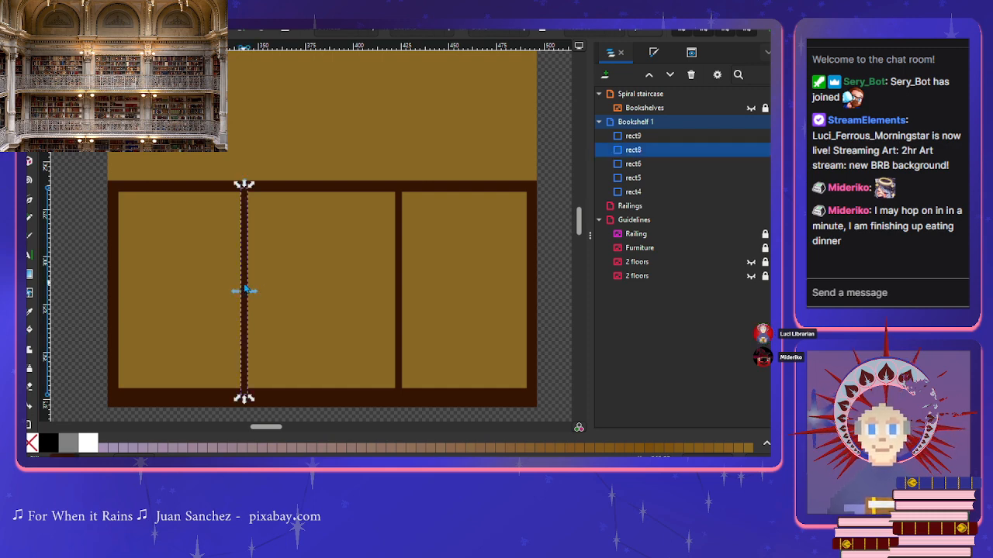
key("ctrl+d")
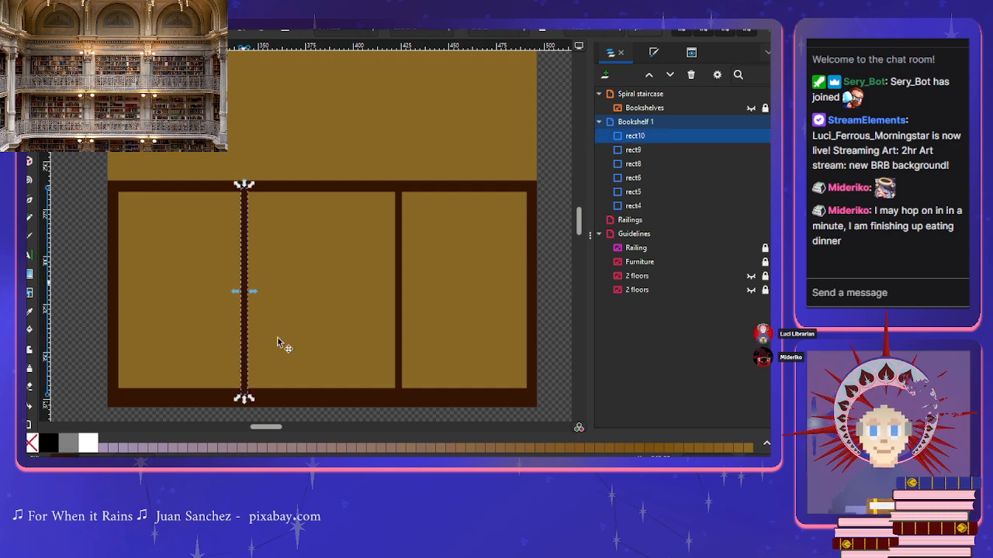
left_click(245, 295)
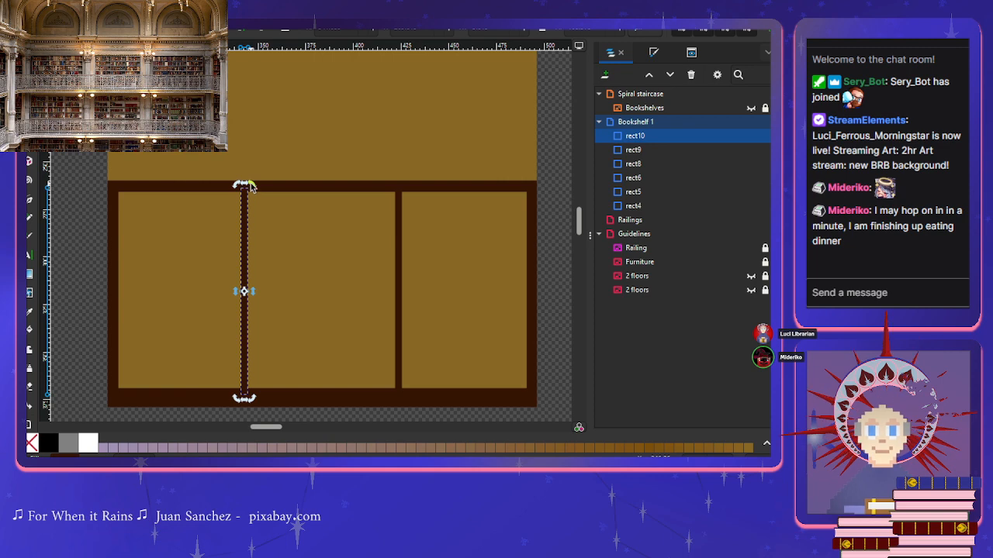
left_click_drag(245, 185, 313, 293)
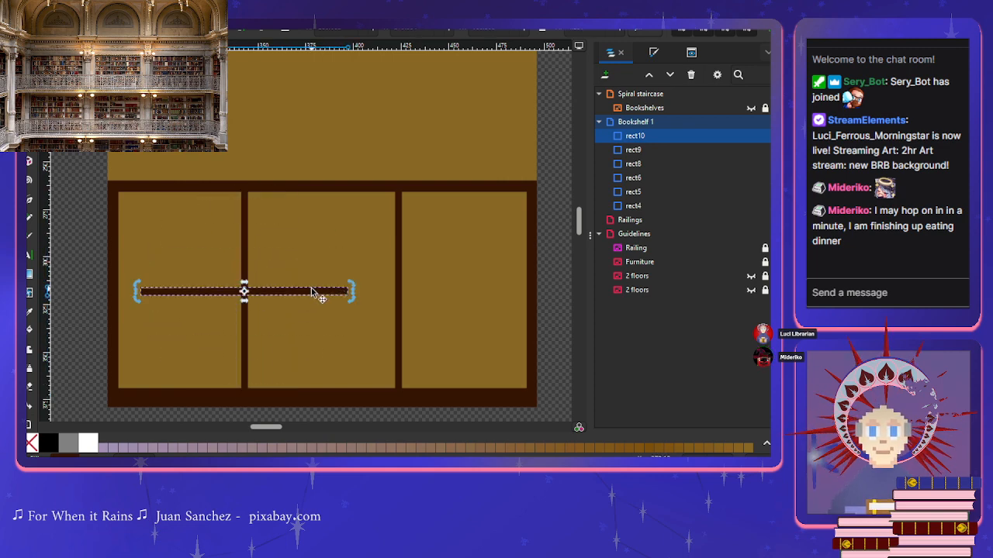
scroll(340, 315, "up", 3)
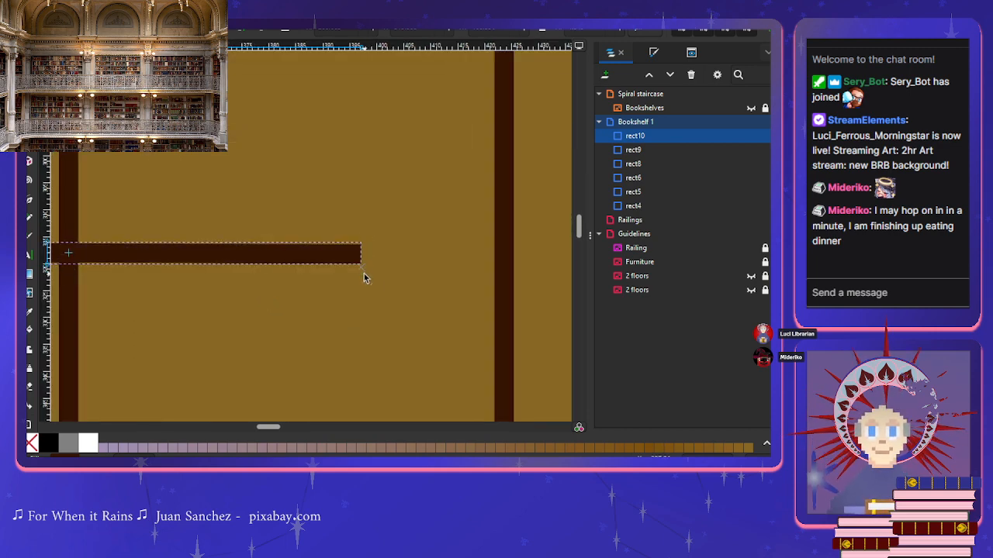
left_click_drag(364, 273, 364, 271)
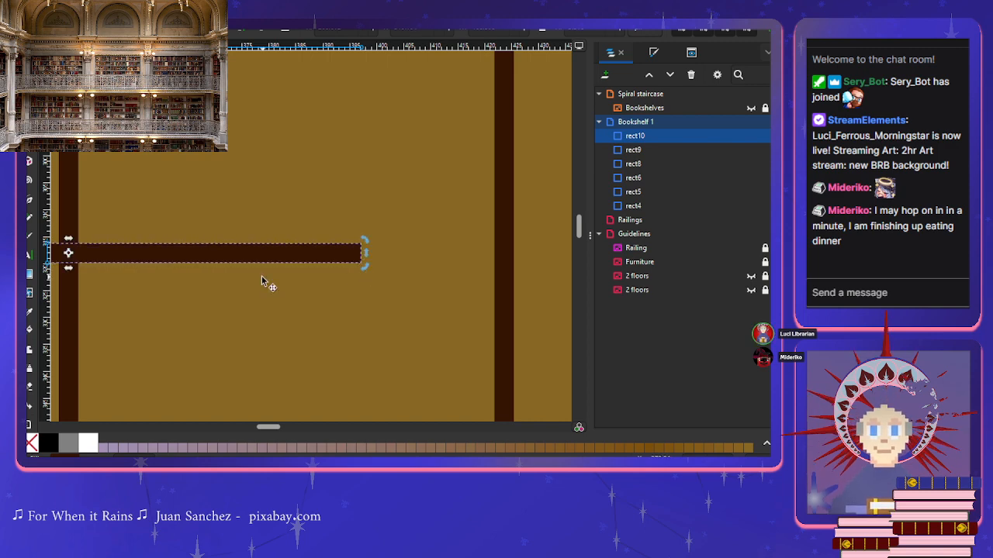
Step: Move the horizontal strip to the cabinet's lower part and stretch it across all three sections as a shelf
scroll(229, 283, "down", 2)
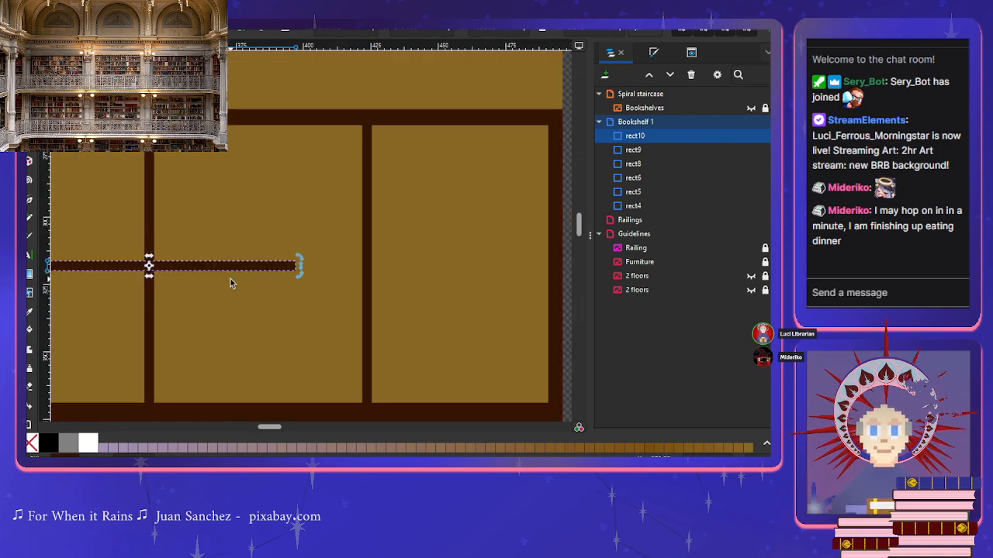
scroll(230, 283, "down", 1)
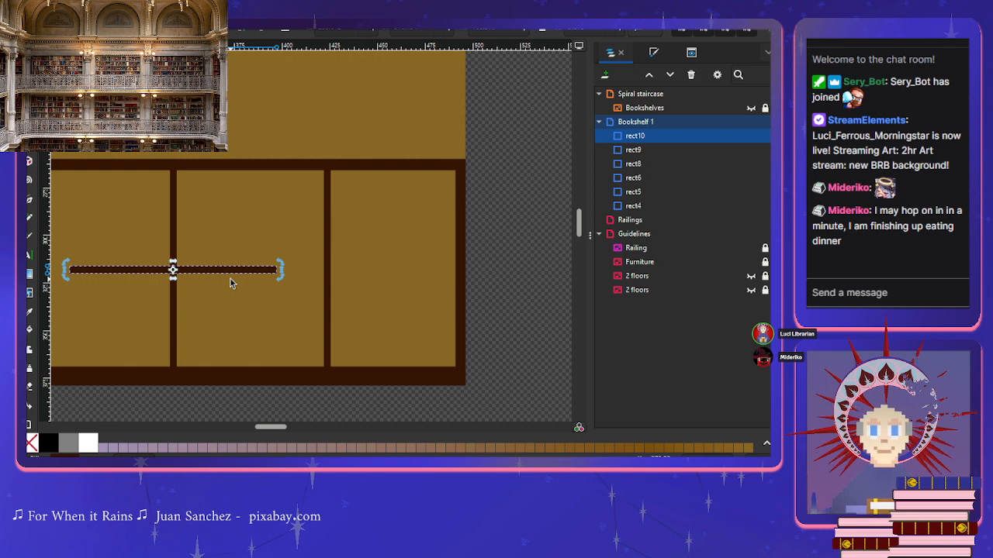
scroll(229, 283, "left", 2)
left_click_drag(241, 273, 225, 319)
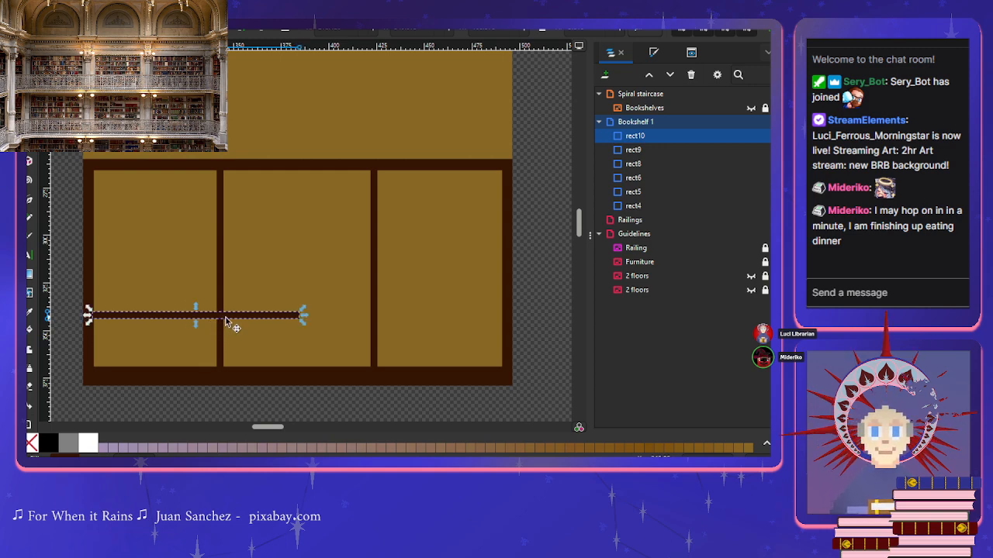
left_click_drag(303, 318, 508, 316)
left_click(455, 315)
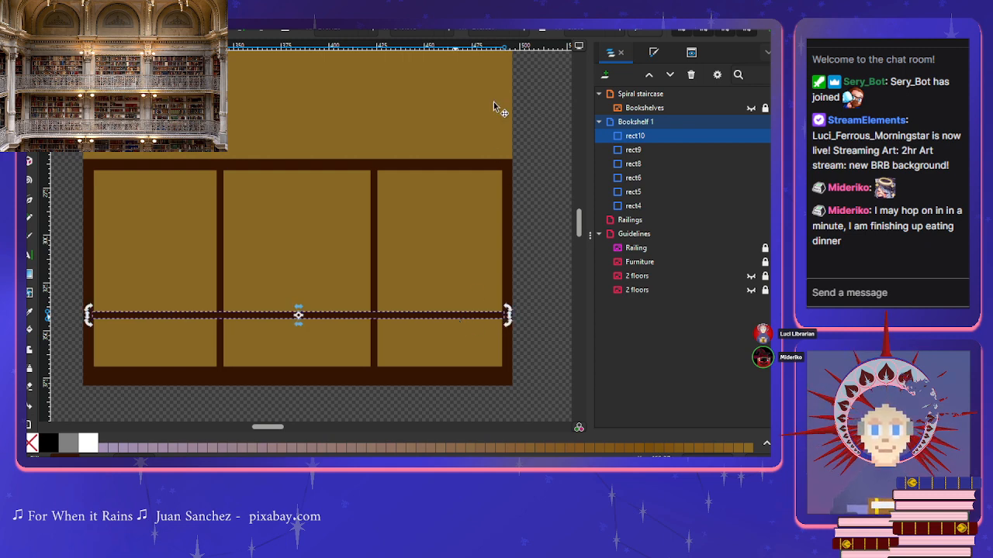
Step: Duplicate the shelf strip twice up the cabinet and widen the topmost copy to the frame's outer edges
key("ctrl+d")
left_click_drag(361, 318, 356, 263)
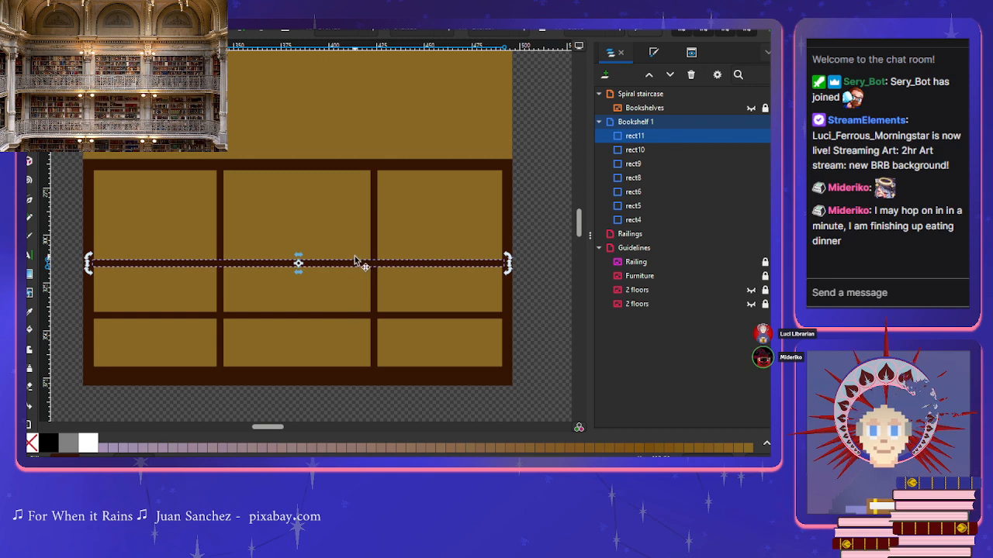
key("ctrl+d")
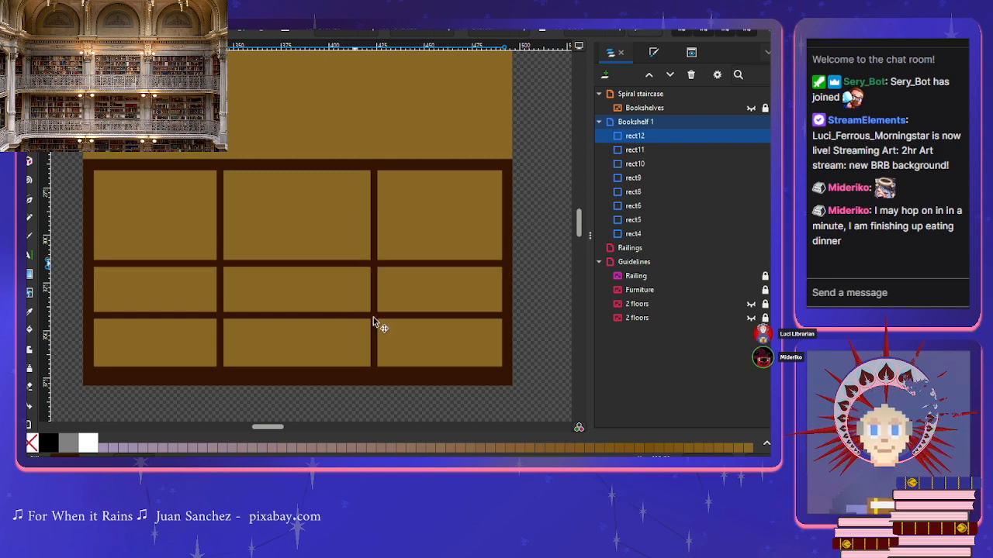
left_click_drag(345, 264, 344, 216)
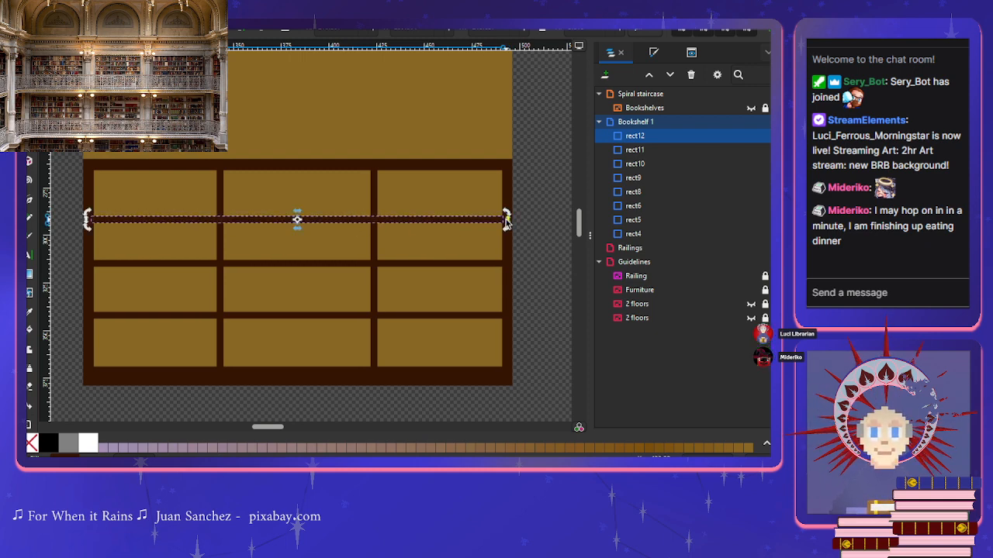
left_click_drag(505, 221, 510, 223)
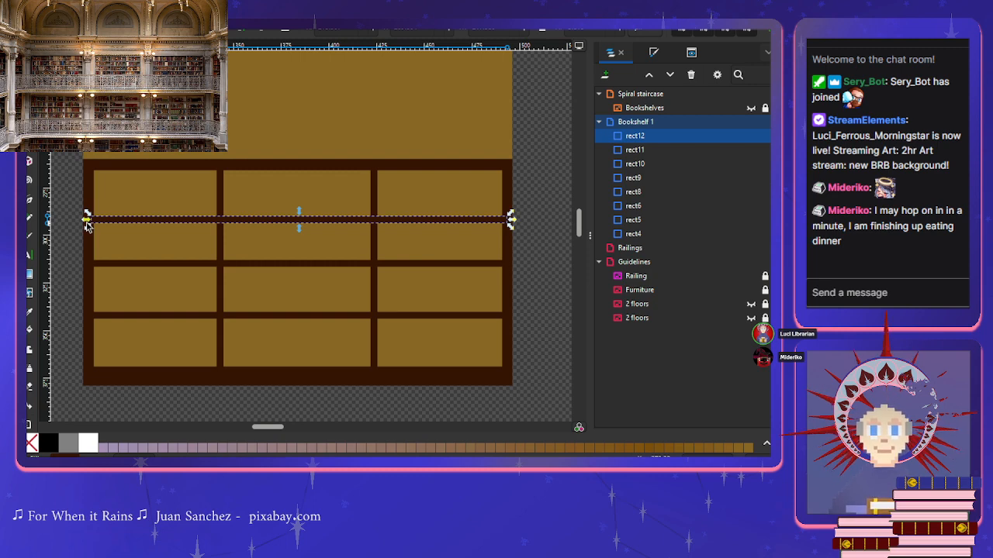
left_click_drag(87, 223, 84, 222)
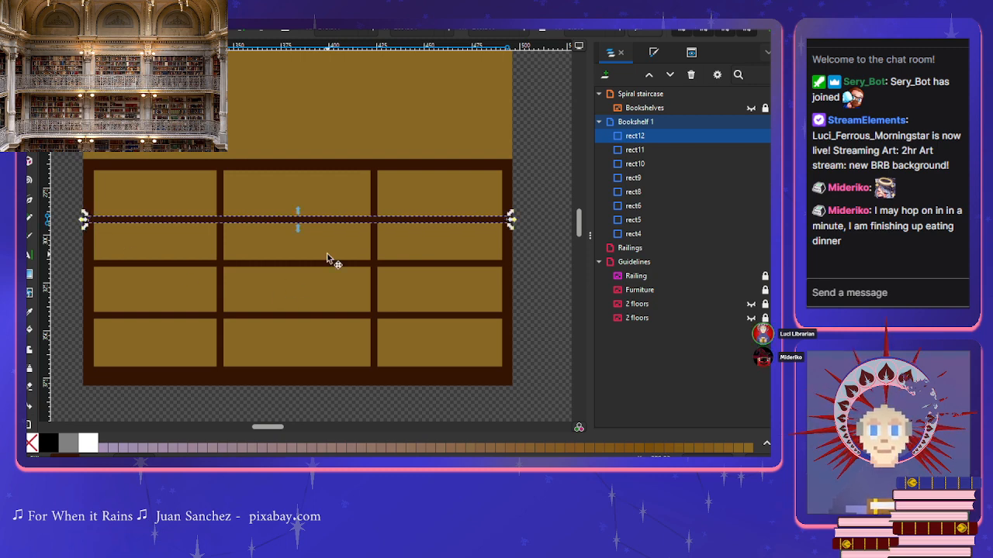
Step: Shift the lowest and middle shelf strips slightly down for four even rows, widening the lowest to the frame's outer edges
left_click(310, 315)
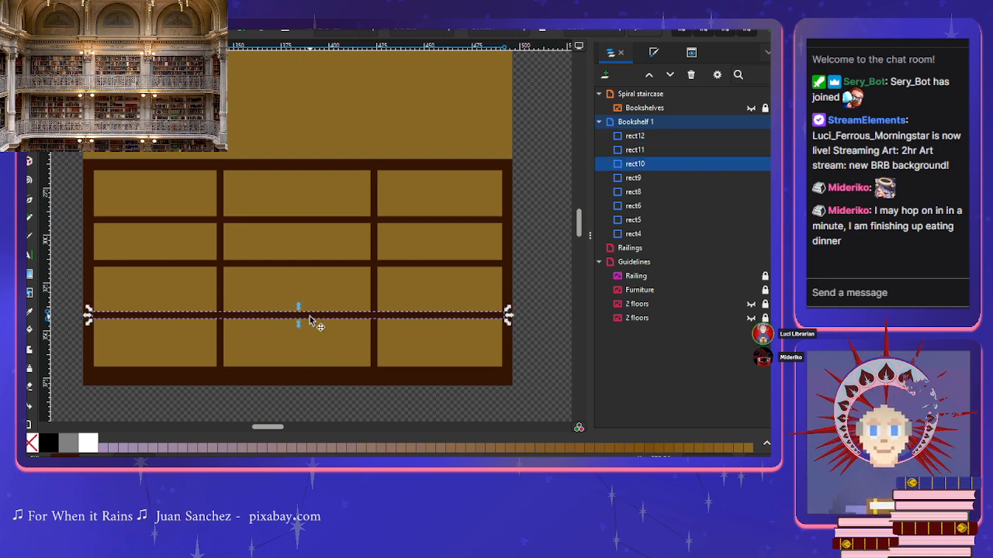
left_click_drag(310, 323, 341, 321)
left_click_drag(509, 319, 514, 319)
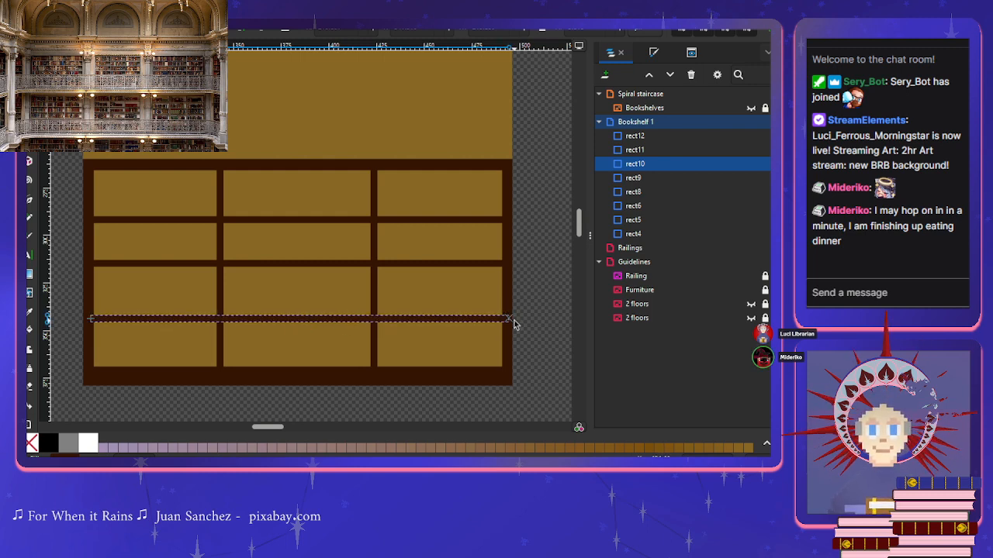
left_click_drag(365, 324, 361, 321)
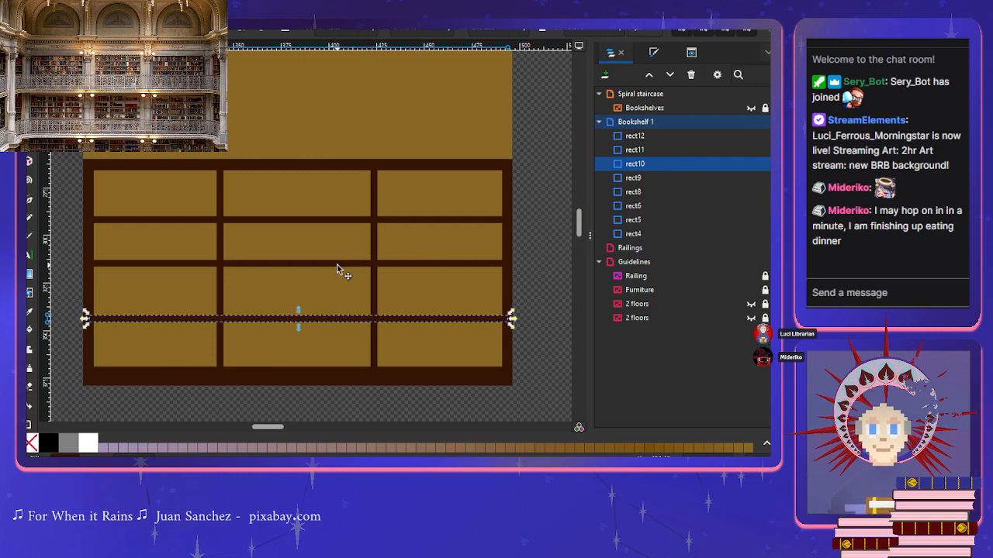
left_click(338, 273)
left_click_drag(339, 274, 336, 272)
Step: Check the Railing and first 2 floors guideline images by toggling them, and show the second 2 floors image
scroll(335, 272, "down", 1)
scroll(336, 272, "down", 3)
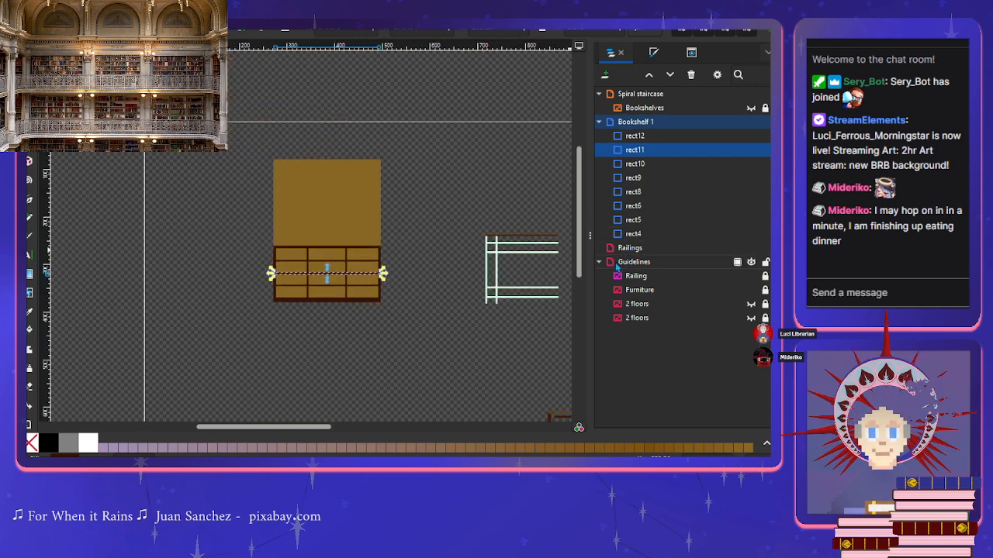
left_click(751, 276)
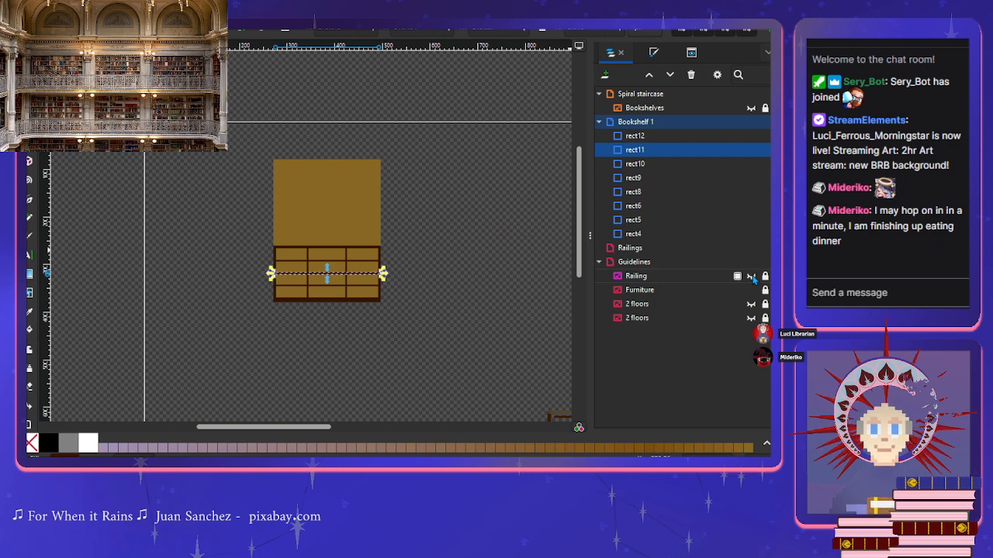
left_click(751, 276)
left_click(750, 304)
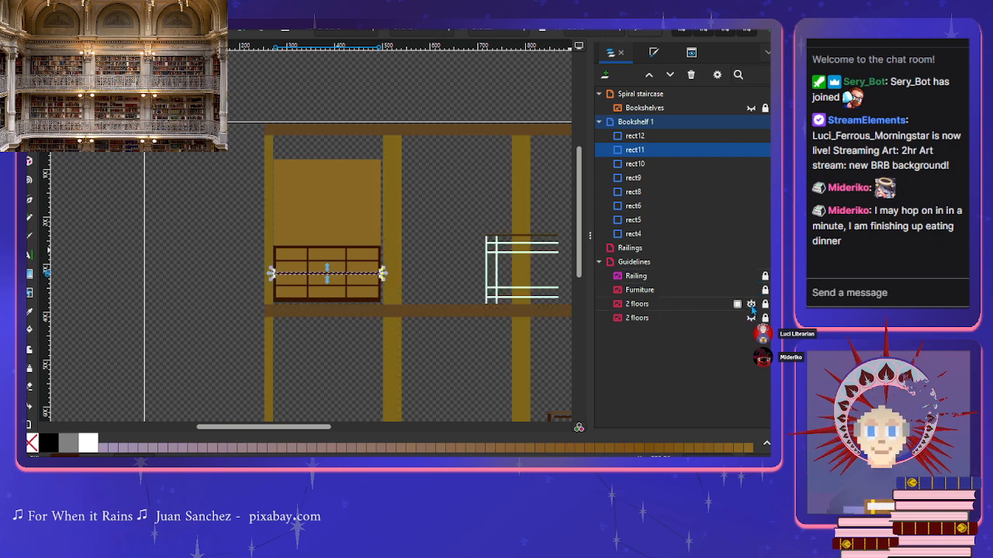
left_click(751, 304)
left_click(751, 317)
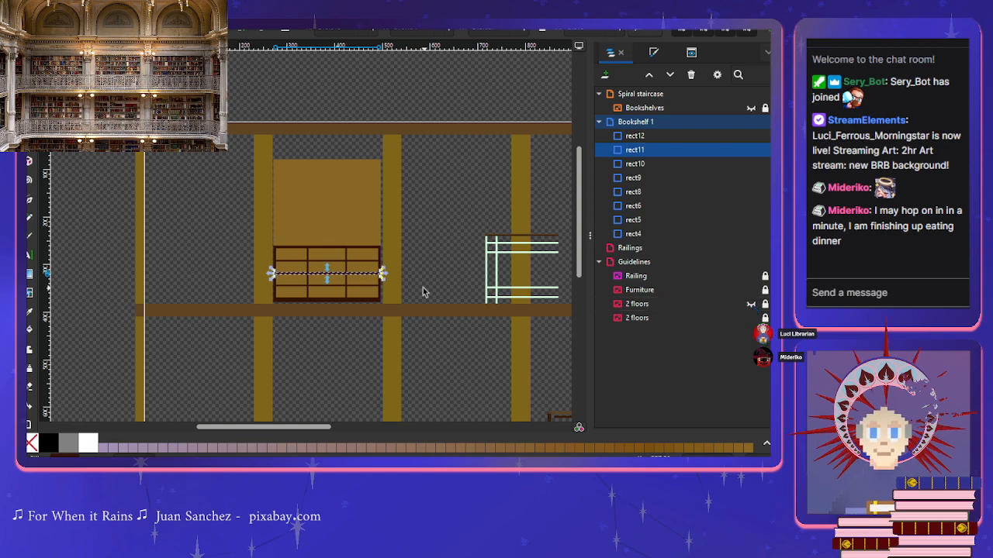
Step: Fill the cabinet's inset panel (rect6) with the dark brown sampled from the cabinet frame
scroll(372, 288, "up", 4)
scroll(372, 288, "down", 2)
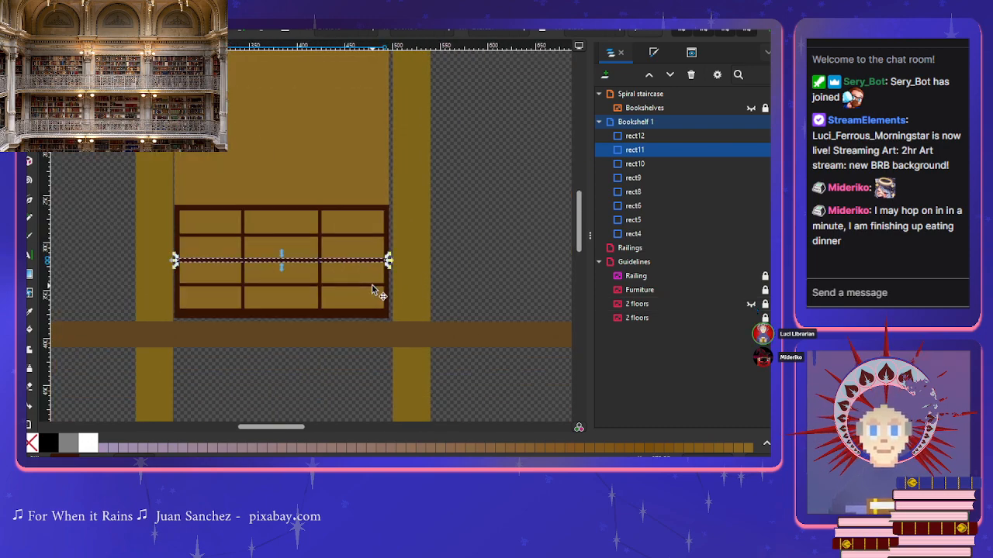
left_click(636, 137)
left_click(639, 234)
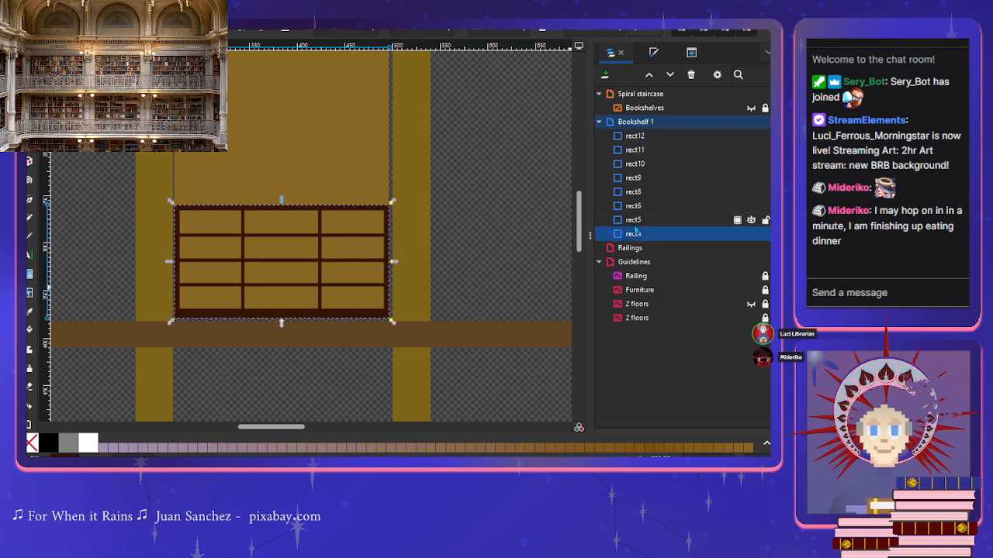
left_click(634, 221)
left_click(628, 207)
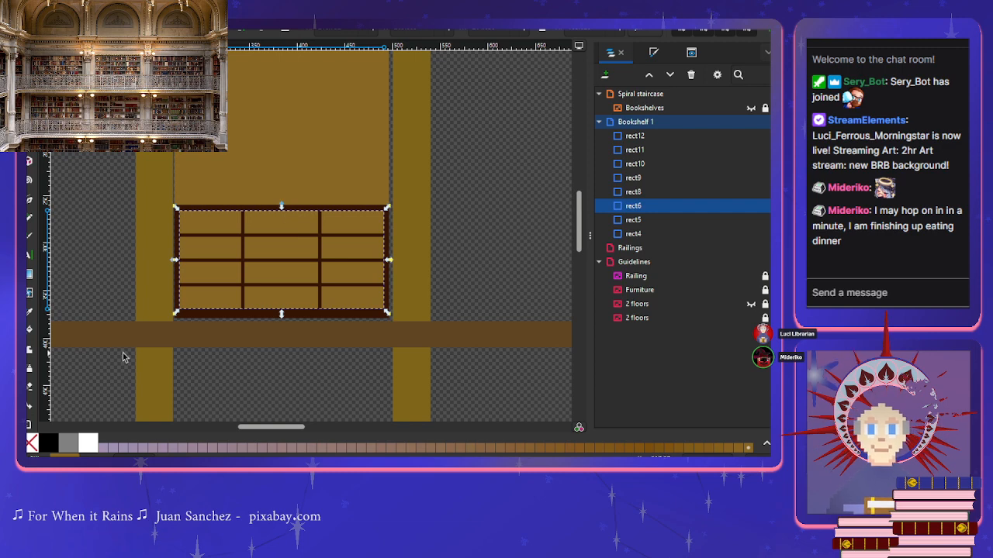
left_click(29, 314)
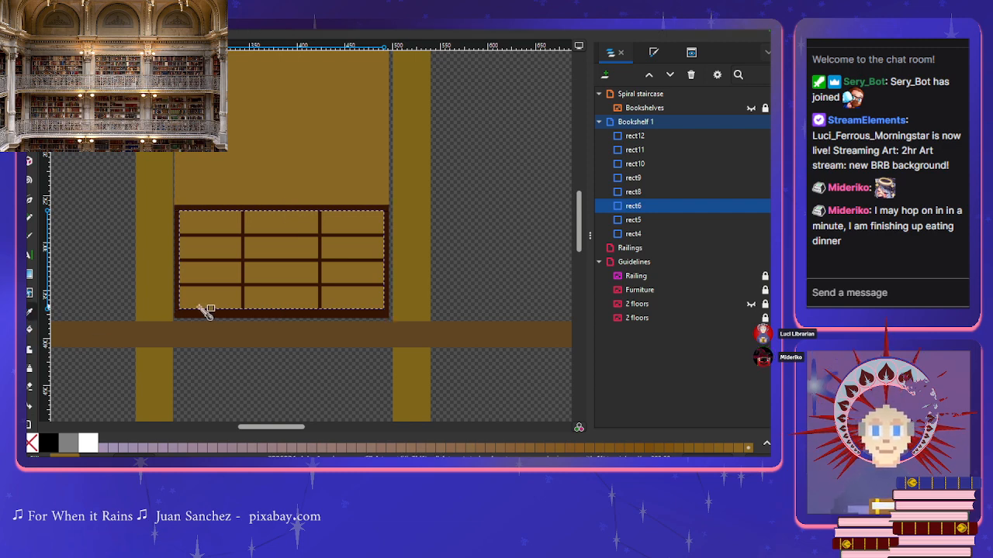
left_click(181, 308)
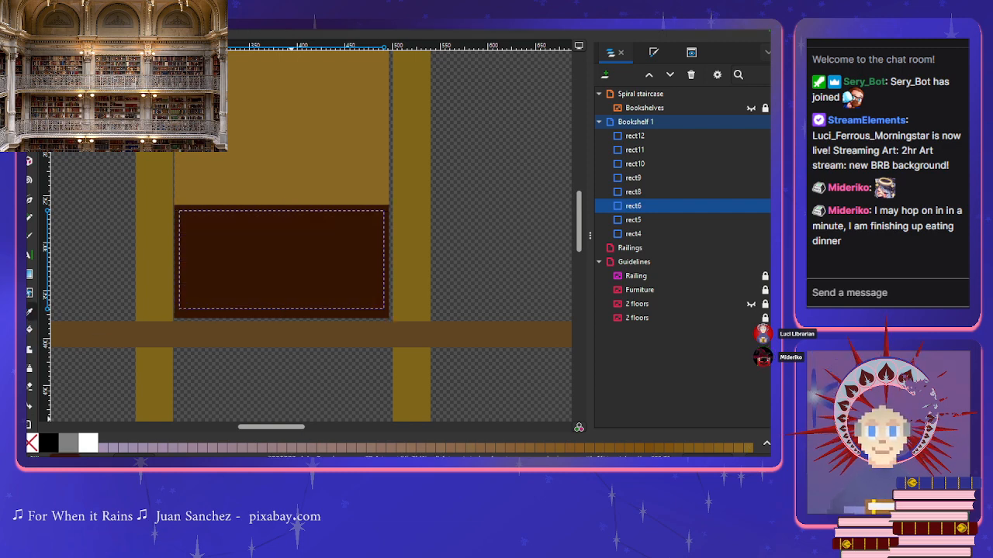
Step: Lighten the inset panel's fill to a reddish brown with HSL hue 19, saturation 60 and lightness 22
left_click(65, 457)
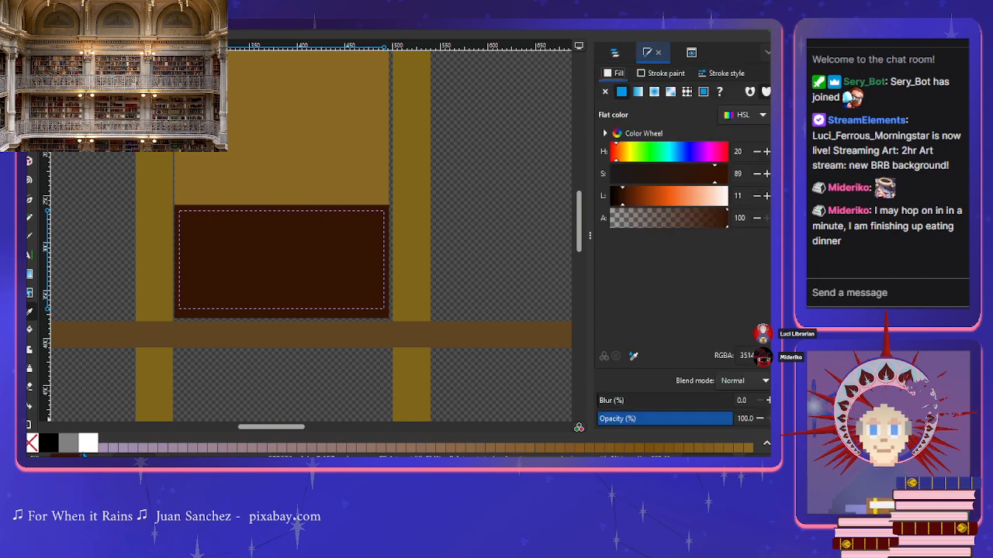
left_click(696, 178)
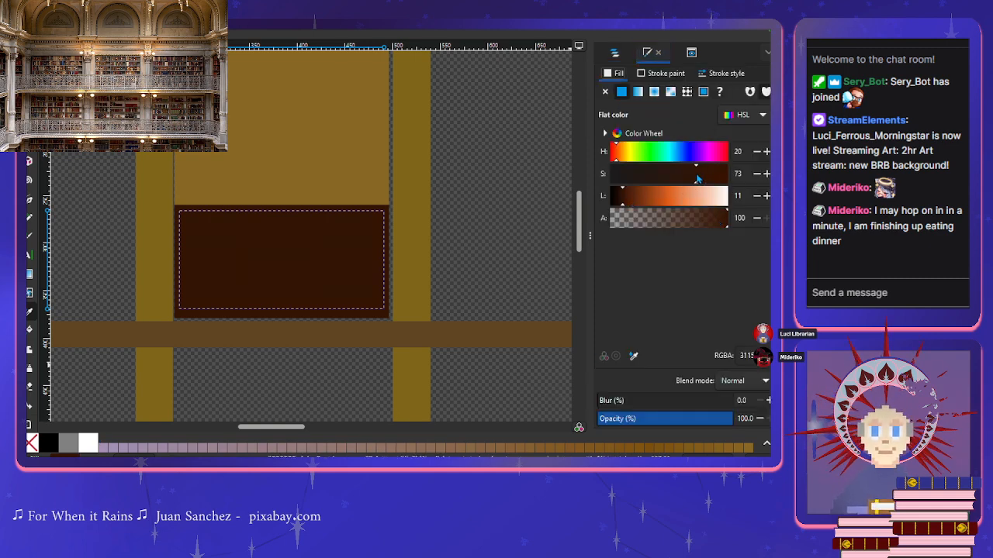
left_click_drag(696, 178, 684, 183)
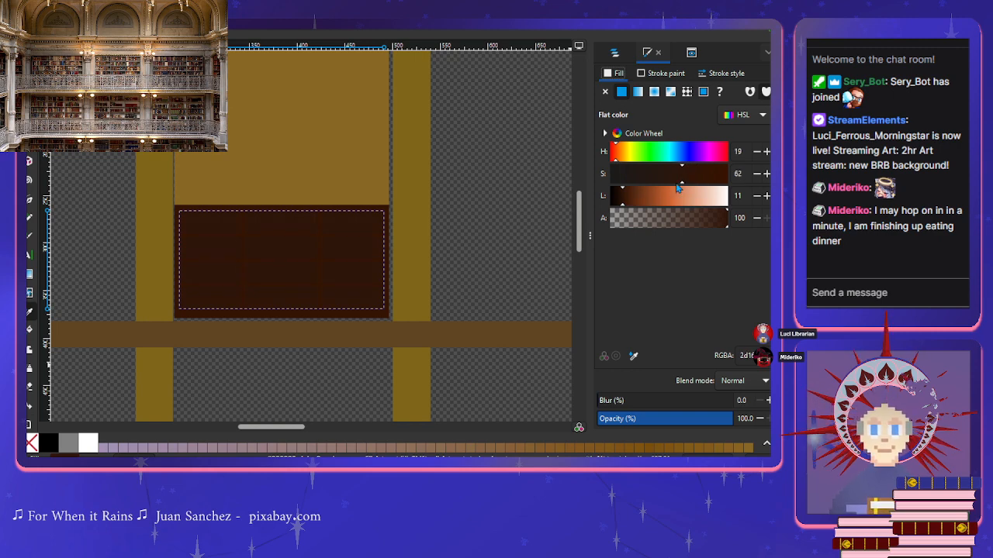
left_click(632, 203)
left_click_drag(635, 204, 632, 206)
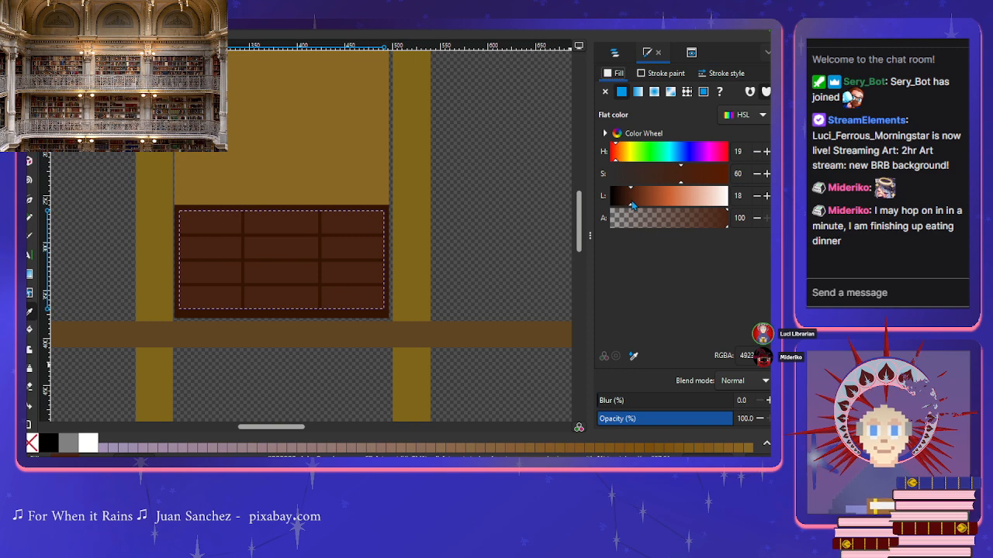
left_click_drag(634, 205, 637, 206)
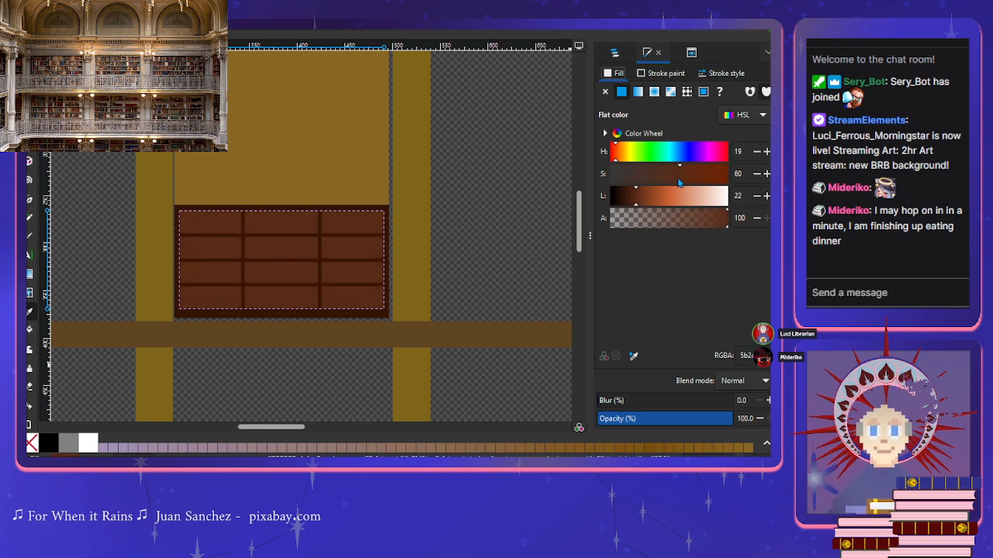
Step: Mute the inset panel's reddish-brown fill to HSL hue 18, saturation 44 and lightness 22, and deselect it
left_click_drag(679, 180, 663, 180)
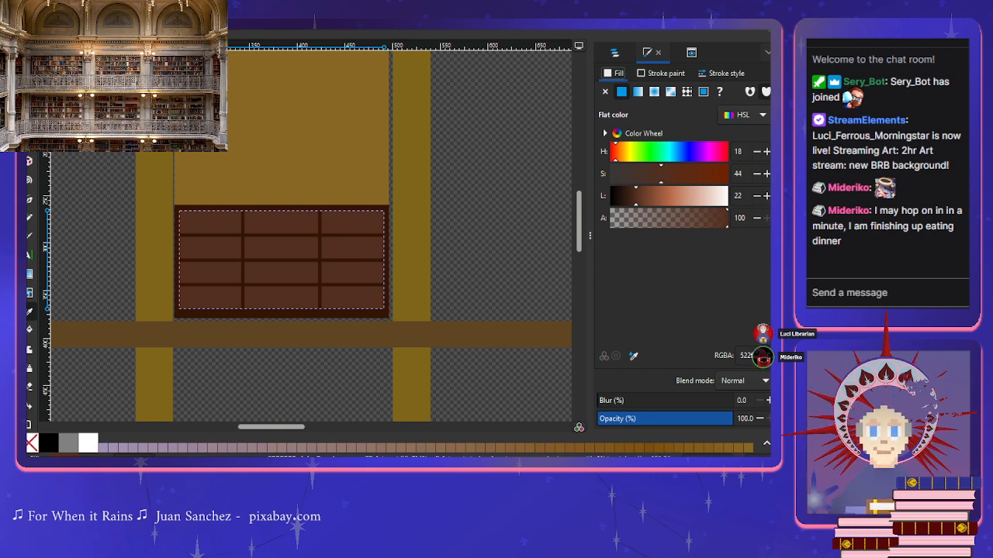
key("s")
left_click(104, 241)
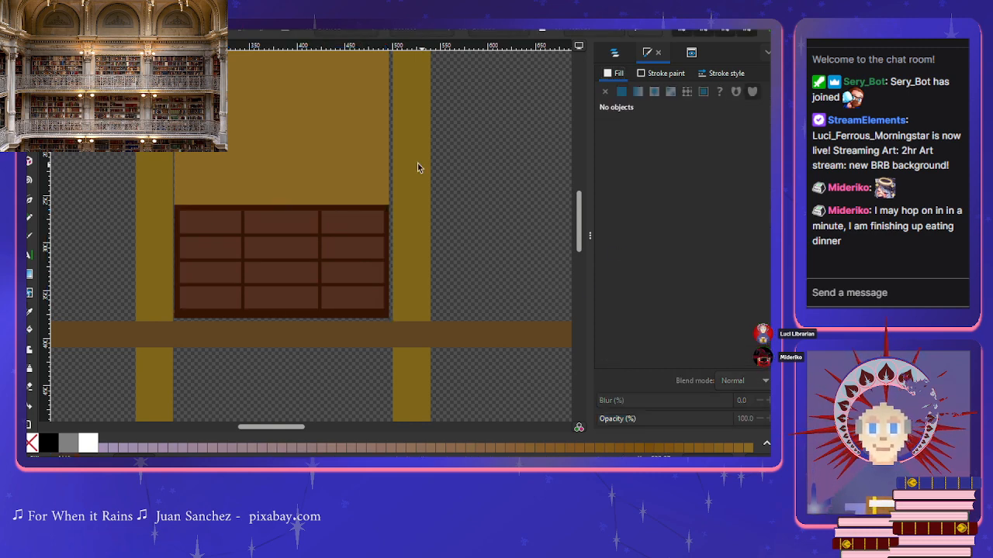
Step: Select all the cabinet pieces together and move them down onto the brown floor beam
left_click(321, 140)
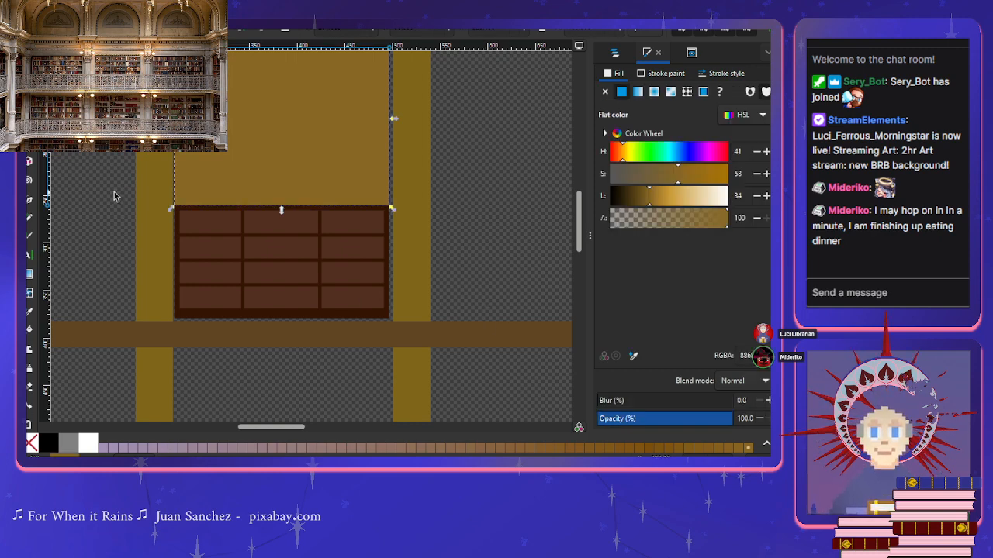
left_click_drag(118, 192, 406, 333)
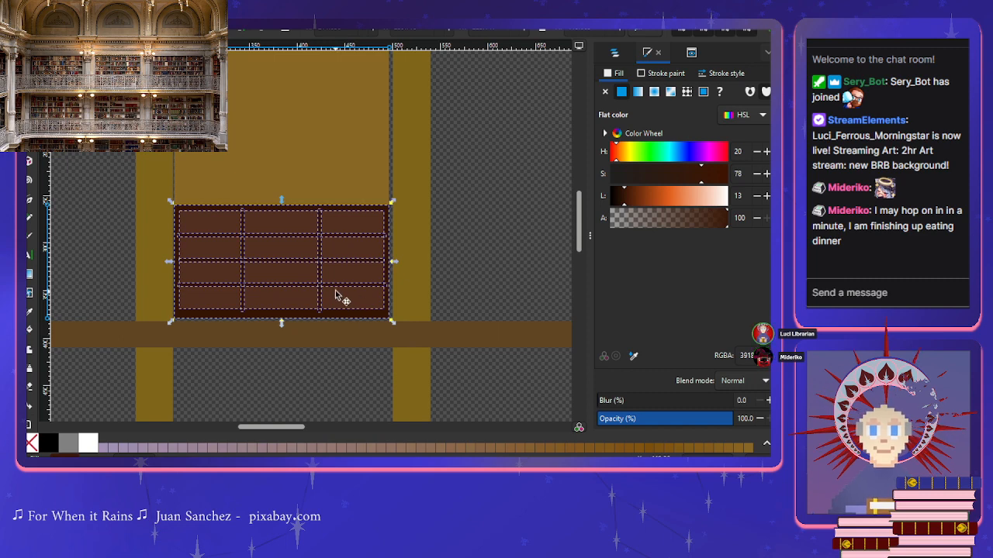
key("Up")
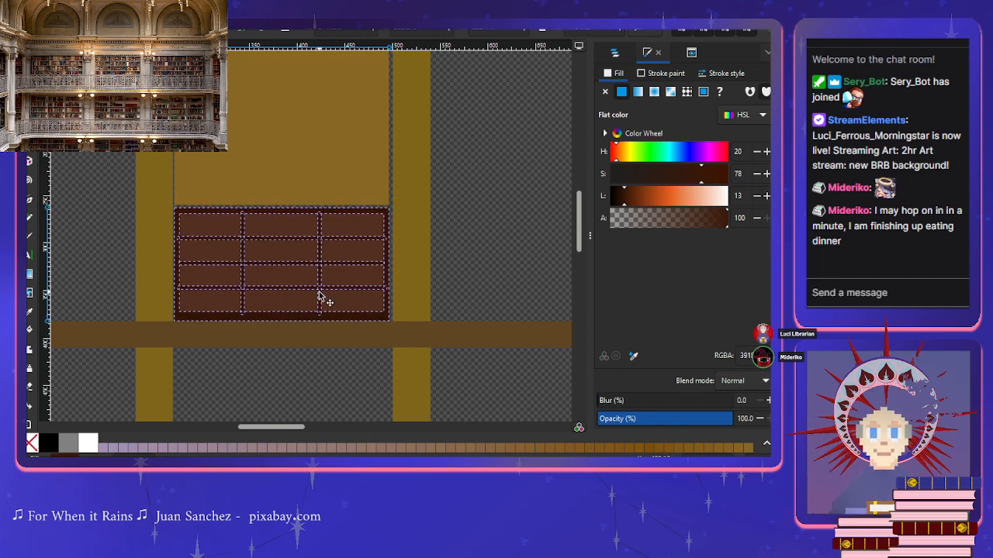
left_click_drag(319, 294, 319, 293)
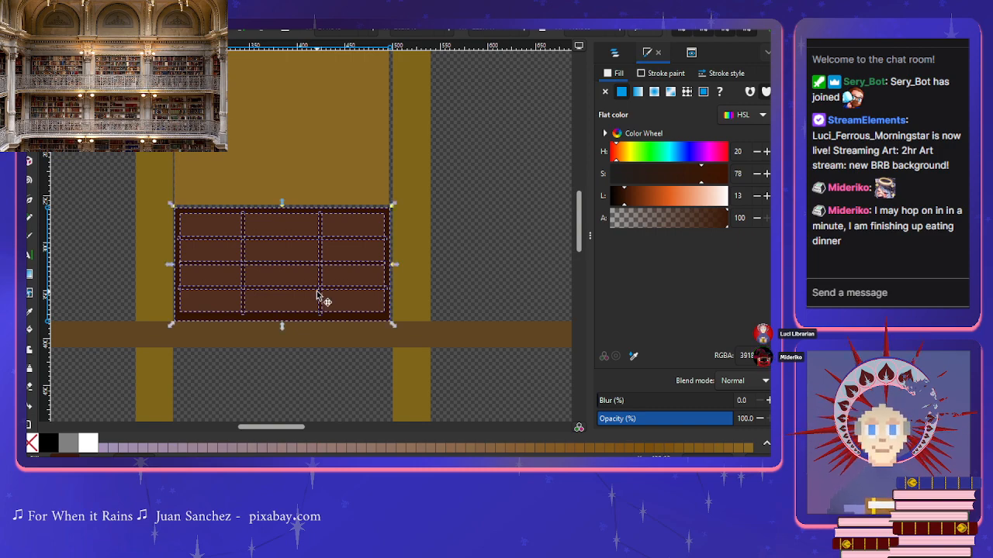
Step: Widen the whole cabinet on both sides so its frame meets the two gold pillars
scroll(403, 318, "up", 3)
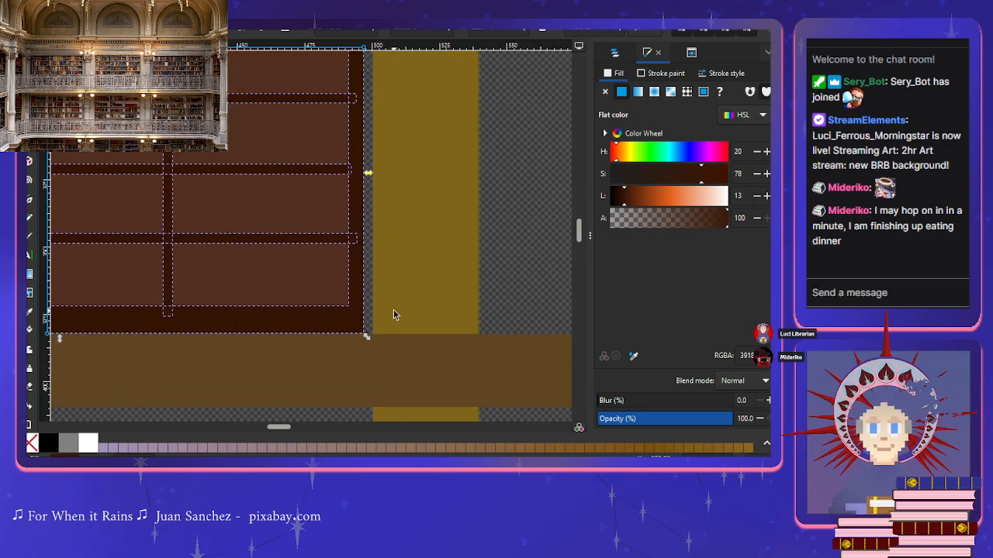
left_click_drag(373, 176, 380, 175)
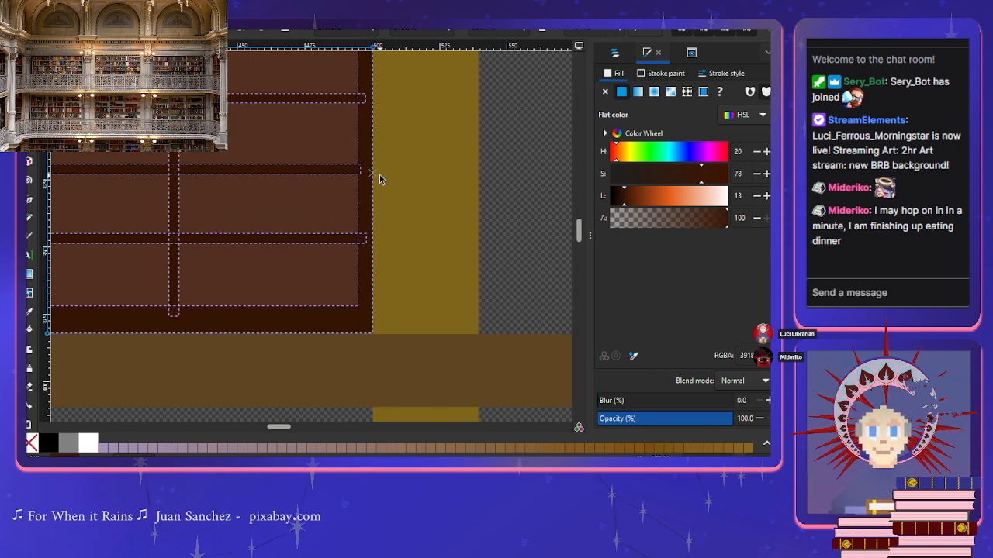
scroll(270, 252, "left", 4)
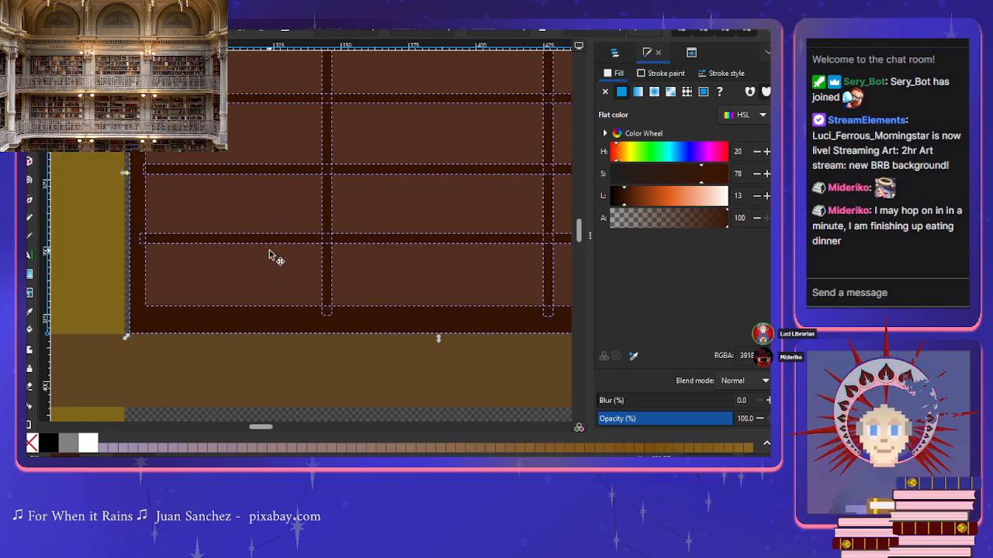
left_click_drag(126, 174, 123, 175)
Step: Nudge the cabinet slightly downward so its base sits flush with the floor beam
scroll(259, 273, "up", 3)
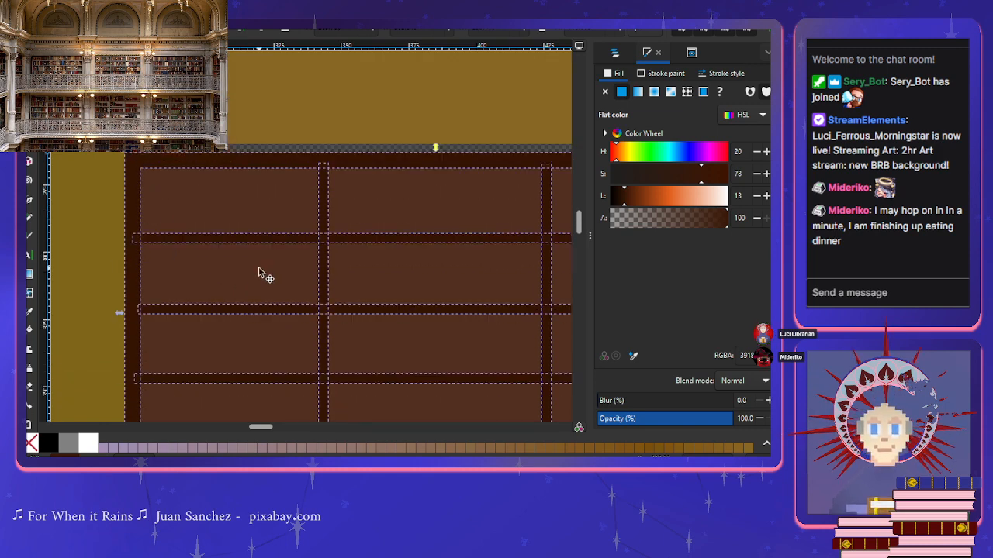
scroll(346, 200, "down", 2)
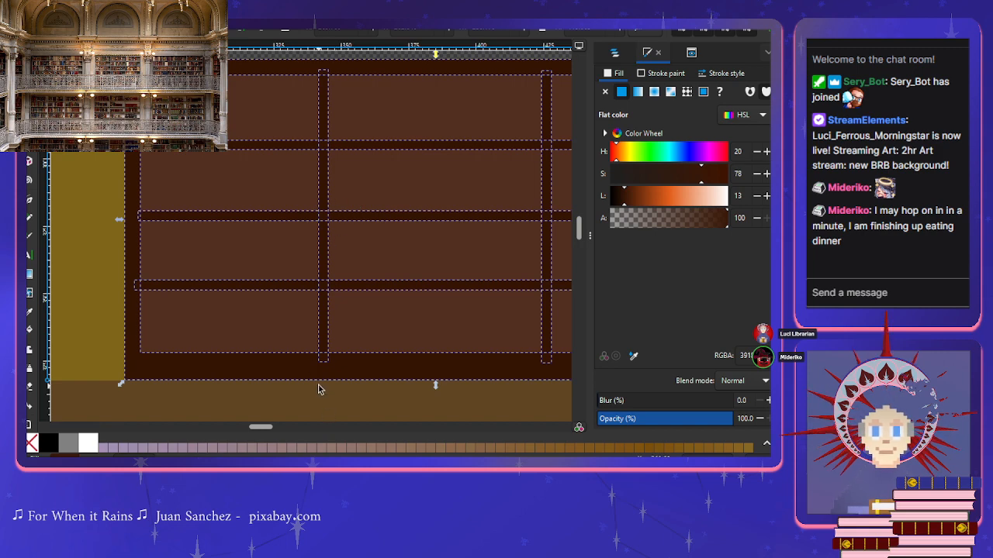
scroll(318, 390, "up", 3)
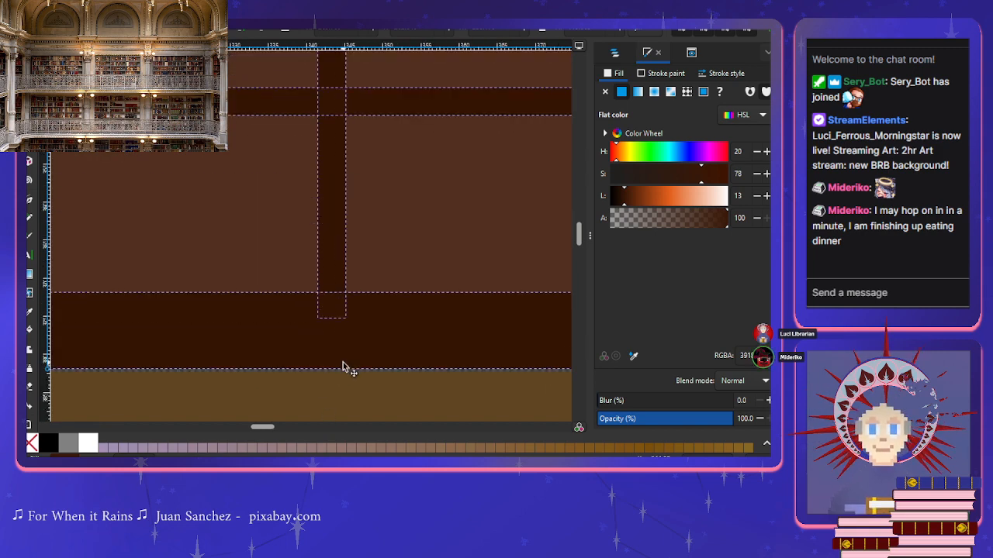
left_click_drag(342, 362, 342, 365)
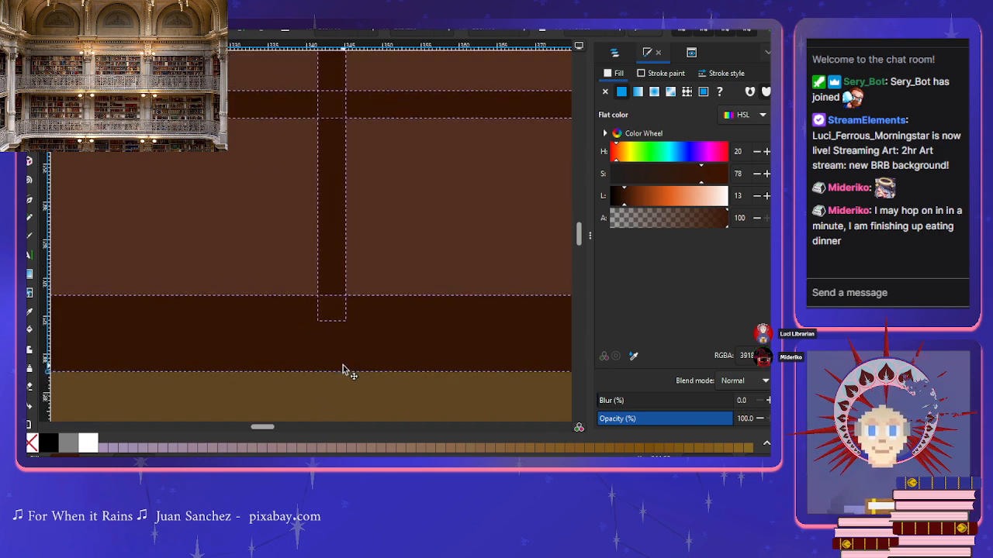
scroll(343, 366, "down", 4)
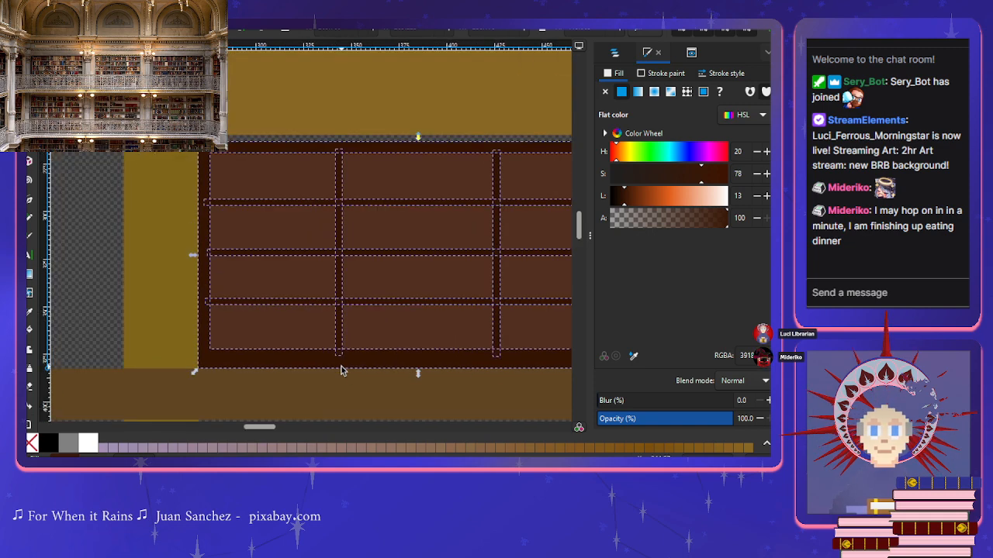
Step: Try to merge the frame, inset panel and dividers into one shape with Union
scroll(341, 370, "right", 4)
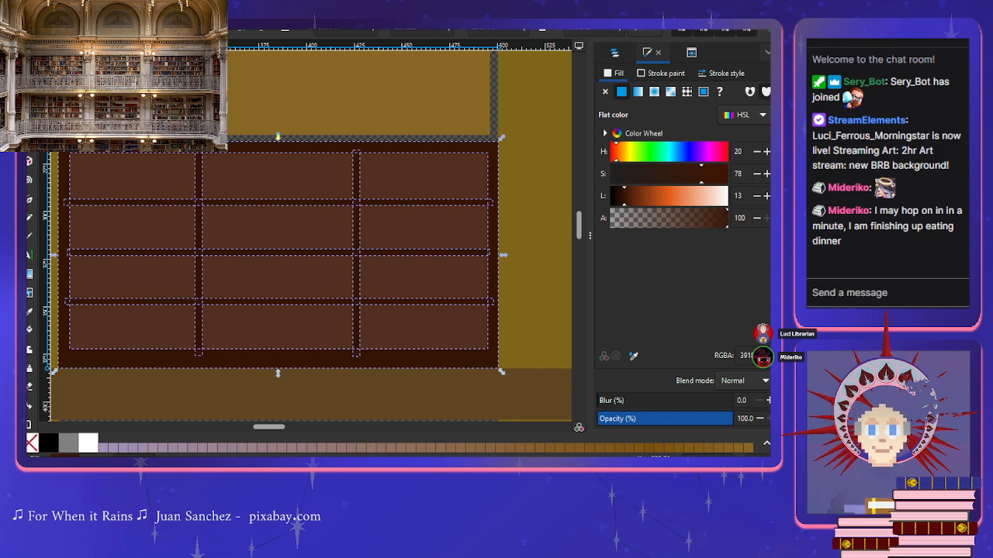
key("ctrl+plus")
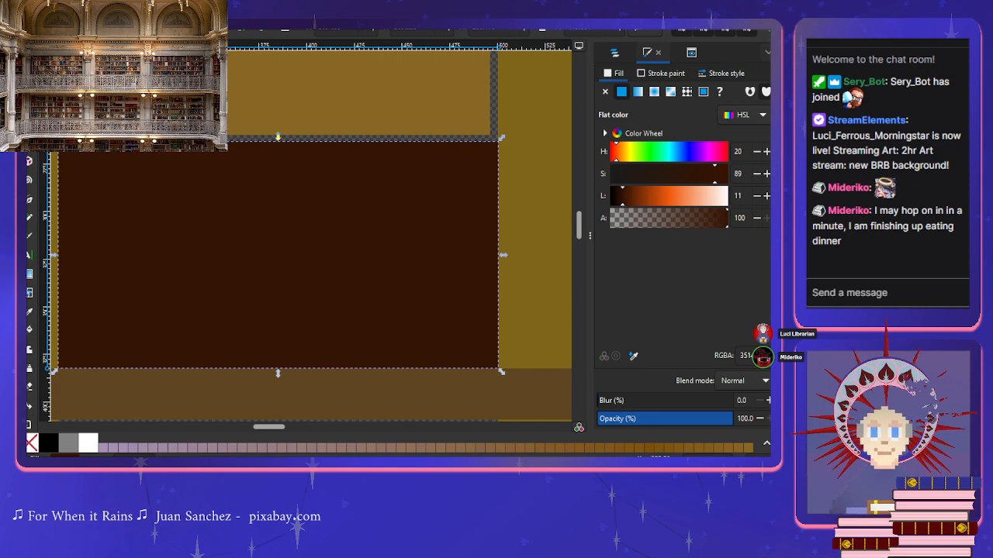
key("ctrl+z")
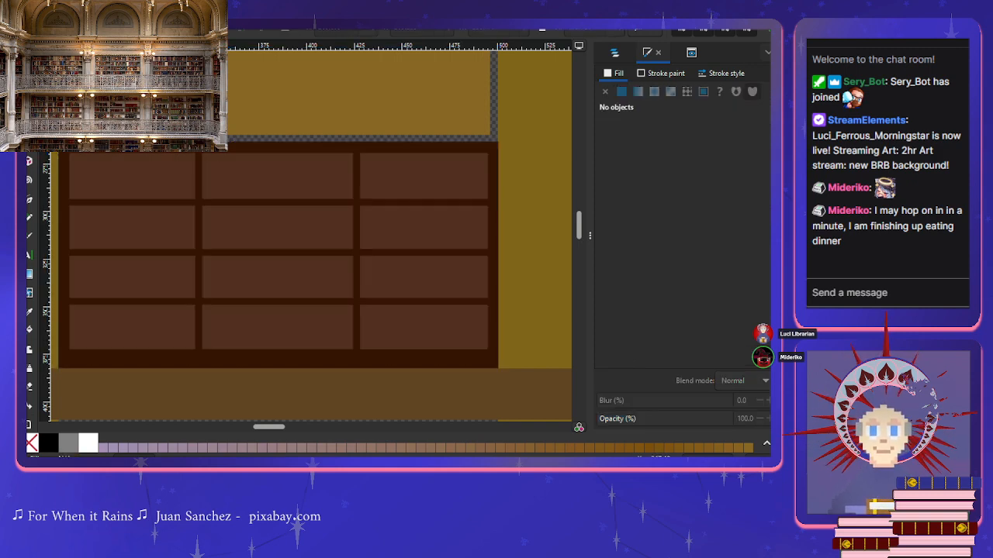
Step: Hide the cabinet's inset panel (rect6) in the Bookshelf 1 layer
left_click(212, 182)
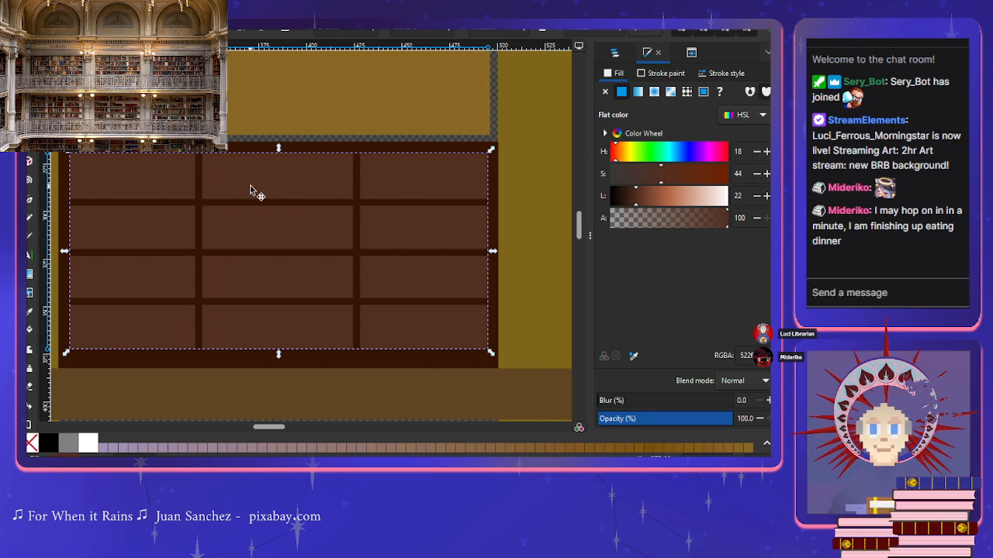
left_click(614, 52)
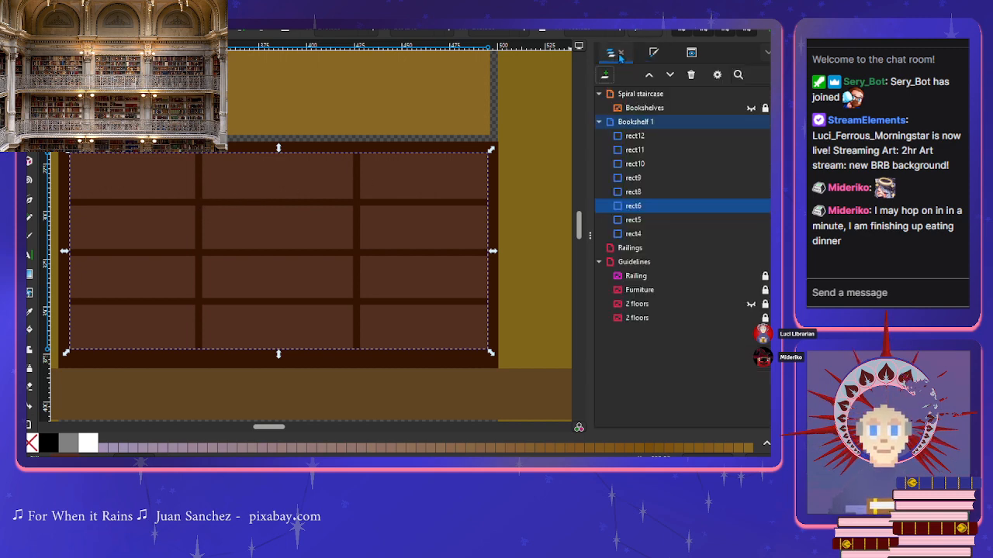
left_click(751, 206)
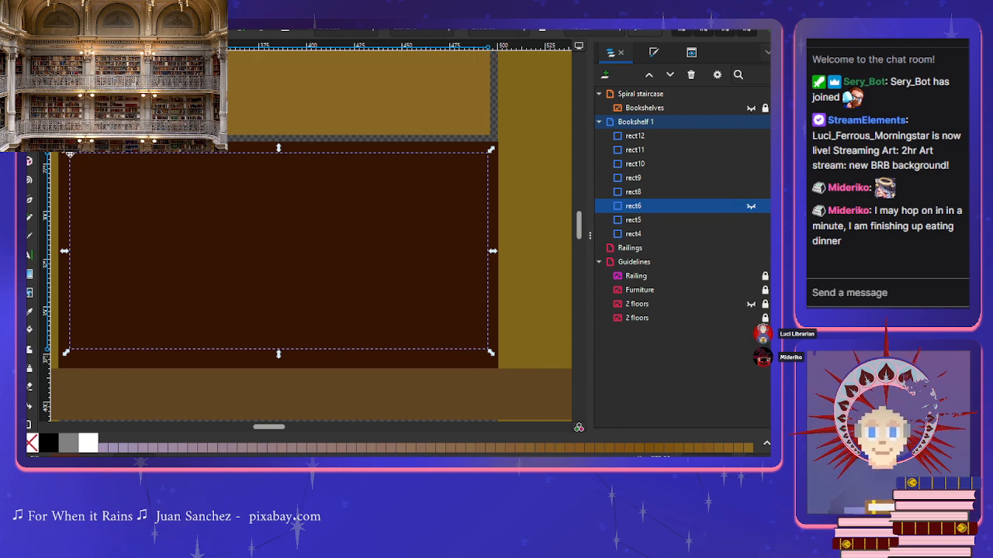
Step: Move the cabinet's frame rectangle (rect4) aside over the right-hand pillar to expose the divider strips
left_click(69, 154)
scroll(218, 189, "down", 1)
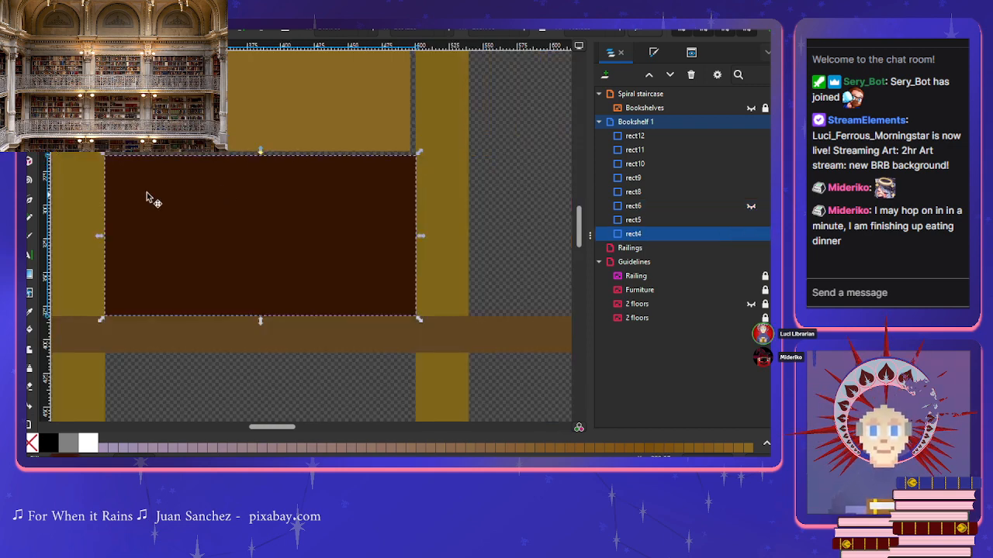
left_click(90, 147)
left_click_drag(90, 147, 443, 334)
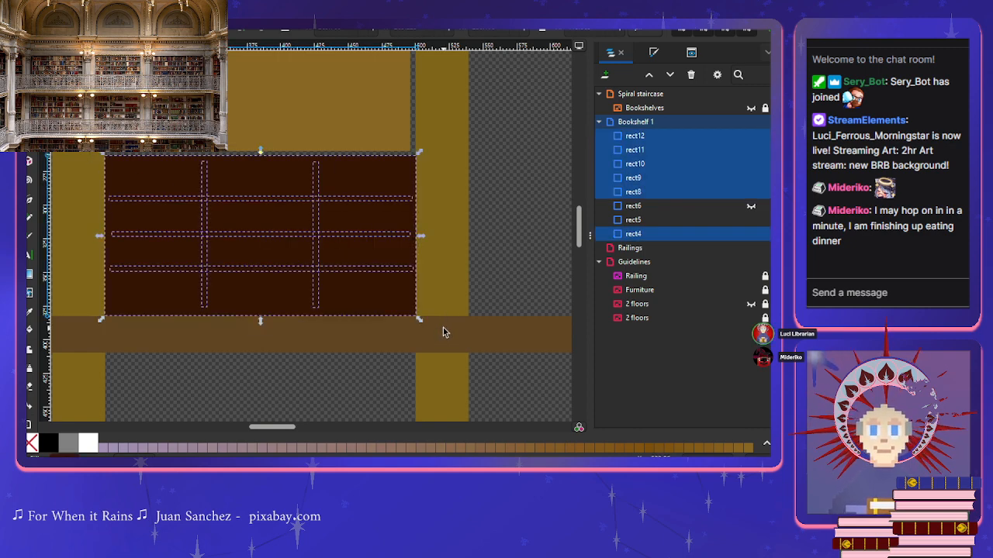
left_click(88, 178)
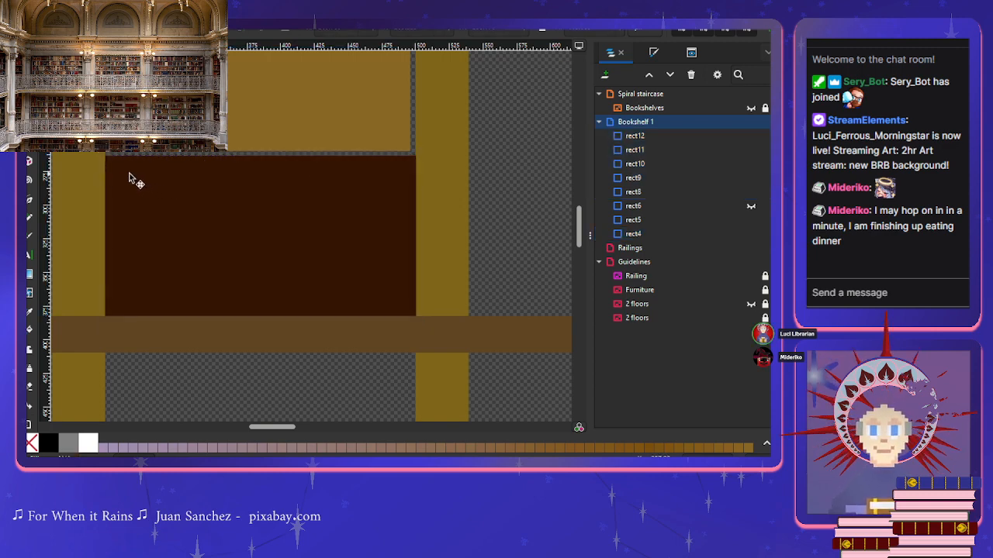
left_click_drag(108, 162, 308, 88)
left_click_drag(460, 182, 441, 163)
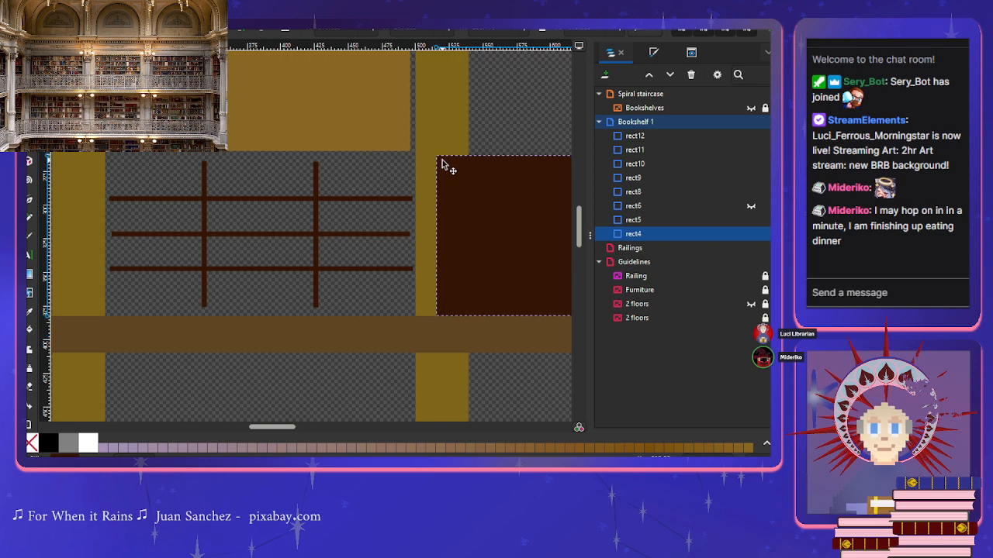
Step: Combine the five divider strips (rect8 to rect12) into a single path
left_click_drag(98, 161, 421, 308)
left_click(100, 167)
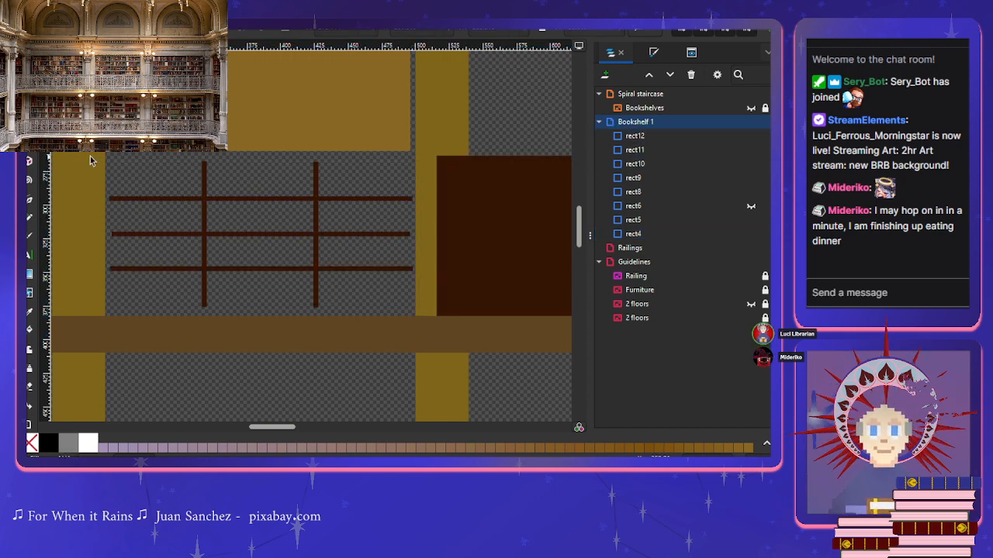
left_click_drag(90, 152, 424, 312)
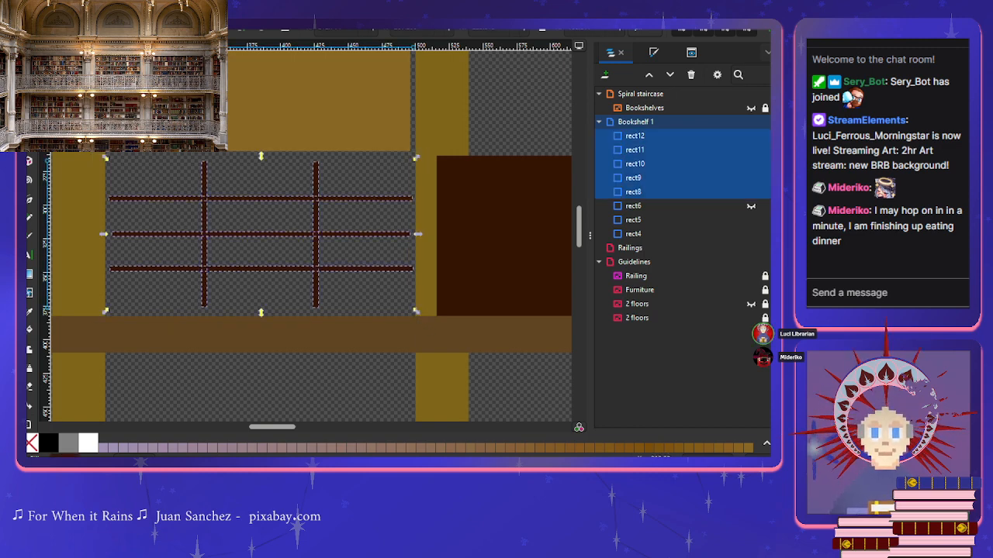
key("ctrl+k")
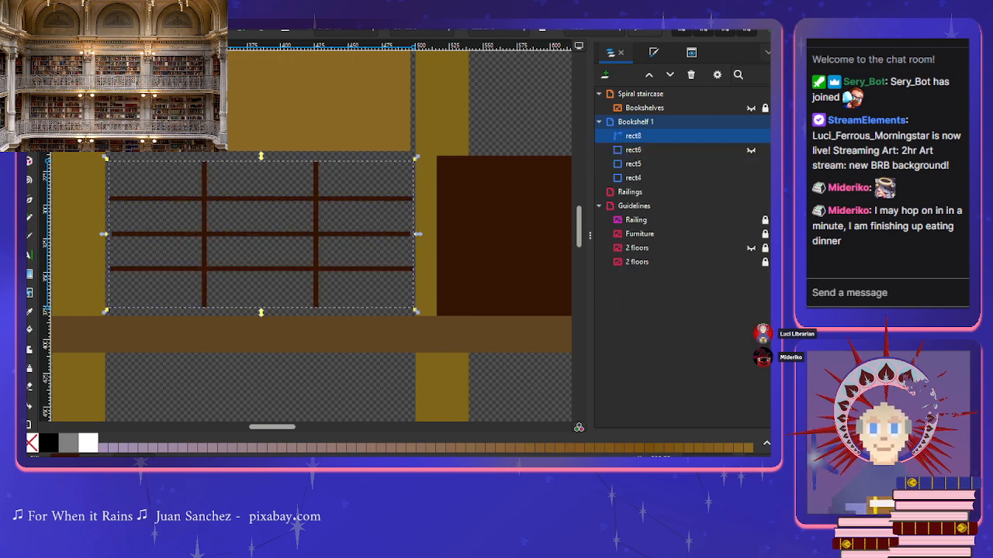
Step: Move the frame rectangle back between the pillars behind the dividers and show the inset panel (rect6) again
left_click(527, 207)
left_click_drag(528, 207, 184, 241)
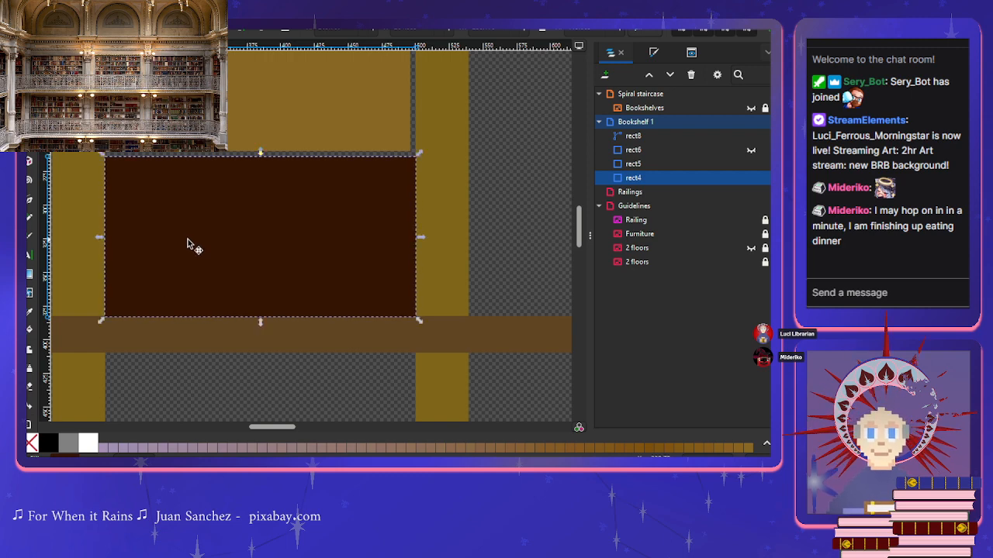
left_click(751, 150)
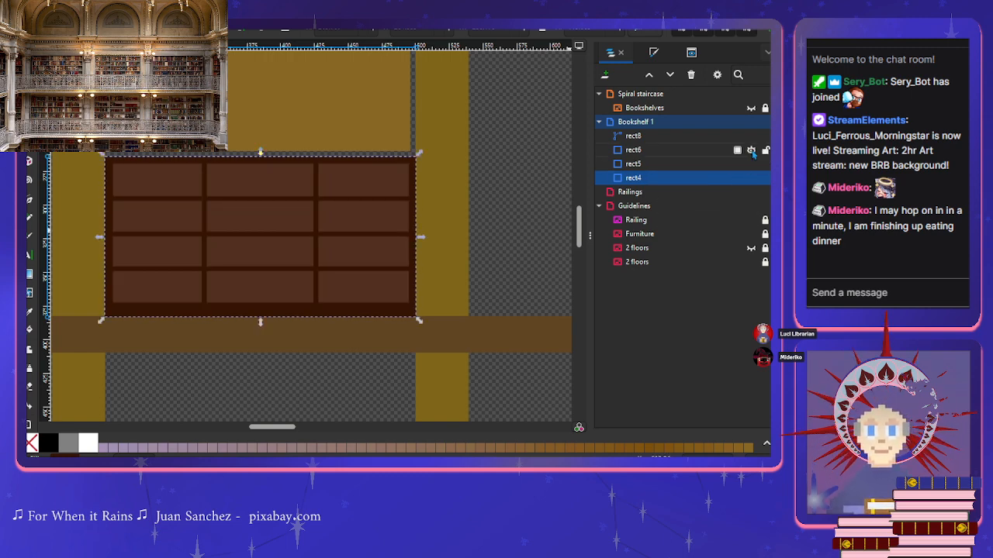
Step: Reorder the Bookshelf 1 layer so the large upper rectangle (rect5) lies above the inset panel (rect6)
left_click(656, 152)
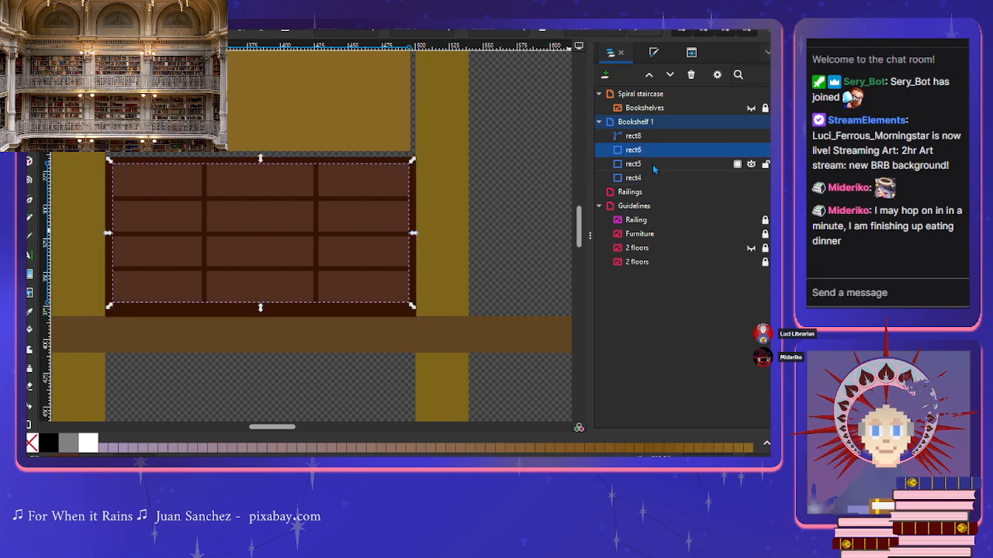
left_click(653, 164)
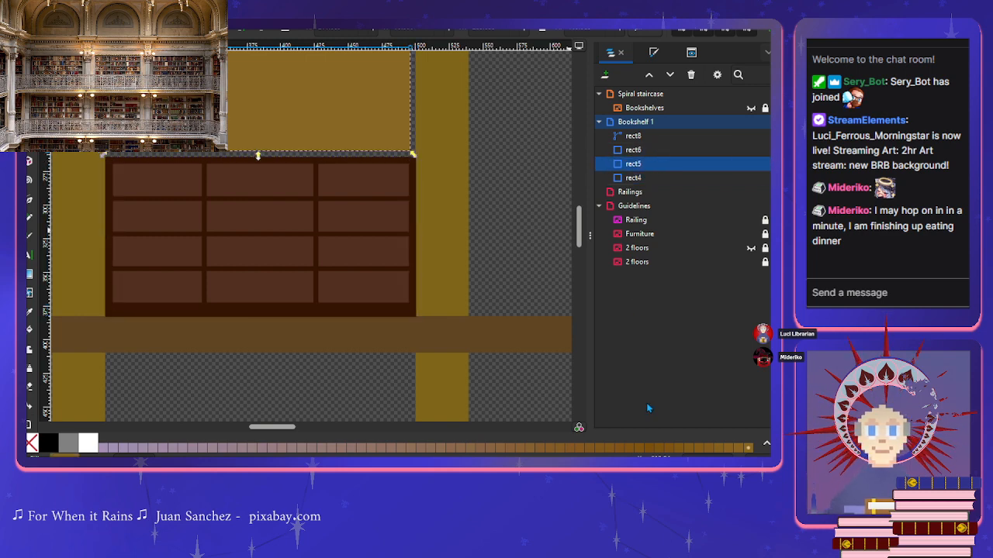
left_click_drag(630, 165, 632, 142)
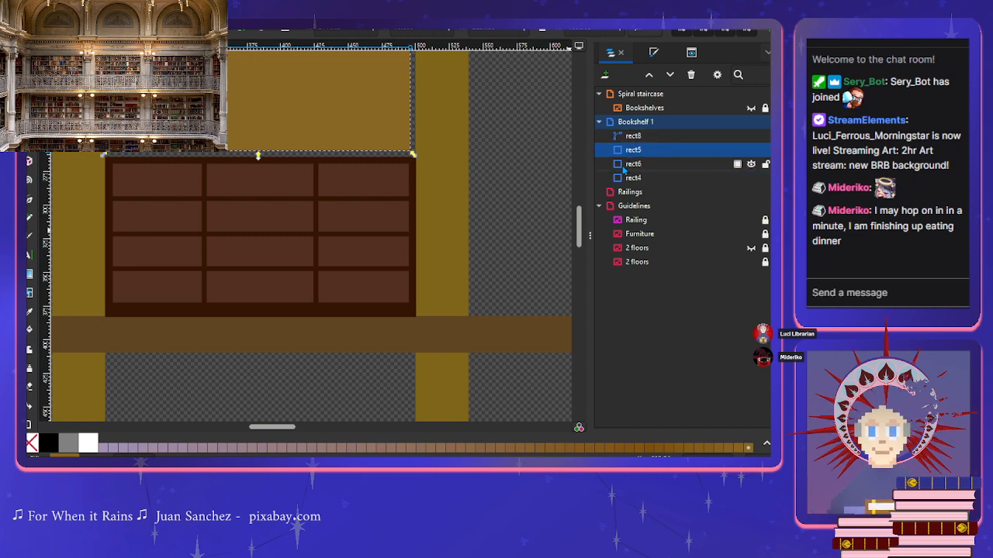
left_click(625, 176)
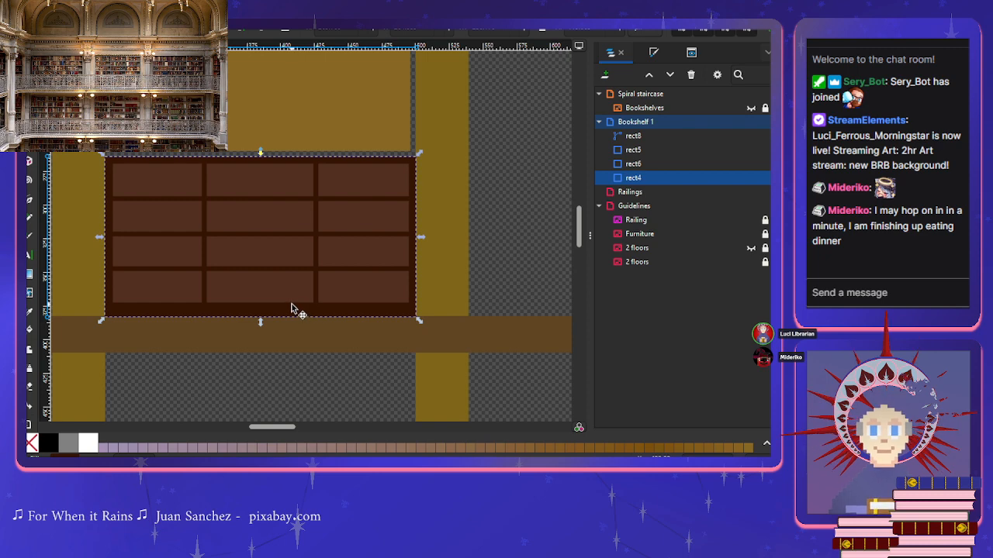
Step: Resize the large upper rectangle (rect5) to span between the two pillars and reach down to the cabinet's top edge
scroll(293, 309, "up", 5)
left_click(296, 270)
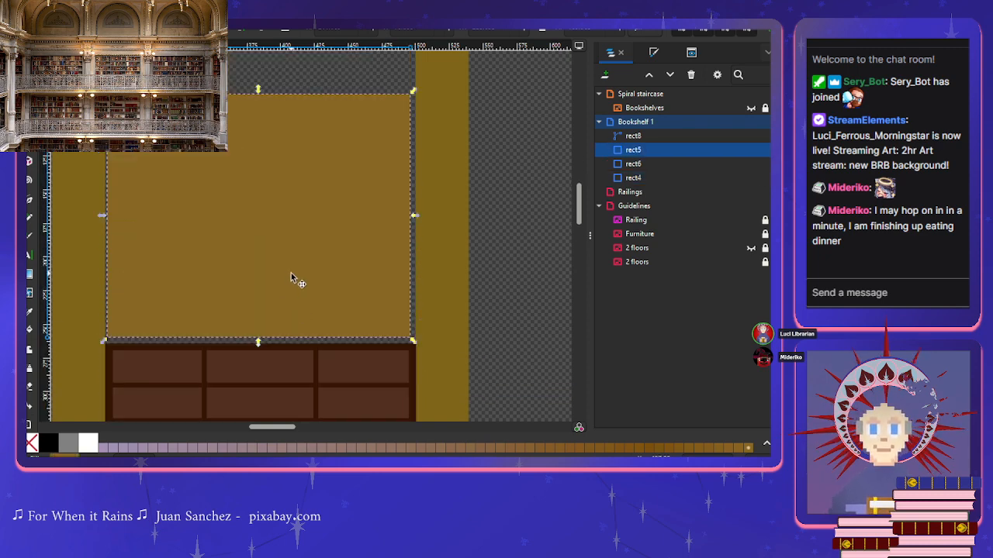
left_click_drag(289, 283, 288, 281)
left_click_drag(415, 102, 418, 94)
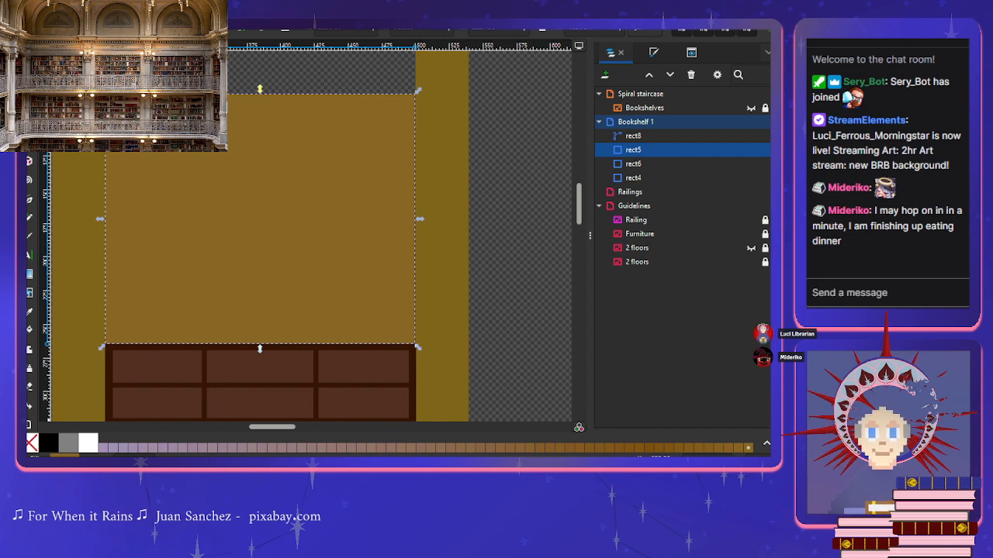
Step: Darken the large upper rectangle's (rect5) flat fill to lightness 23 and reduce its saturation to 38
left_click(65, 455)
left_click(636, 194)
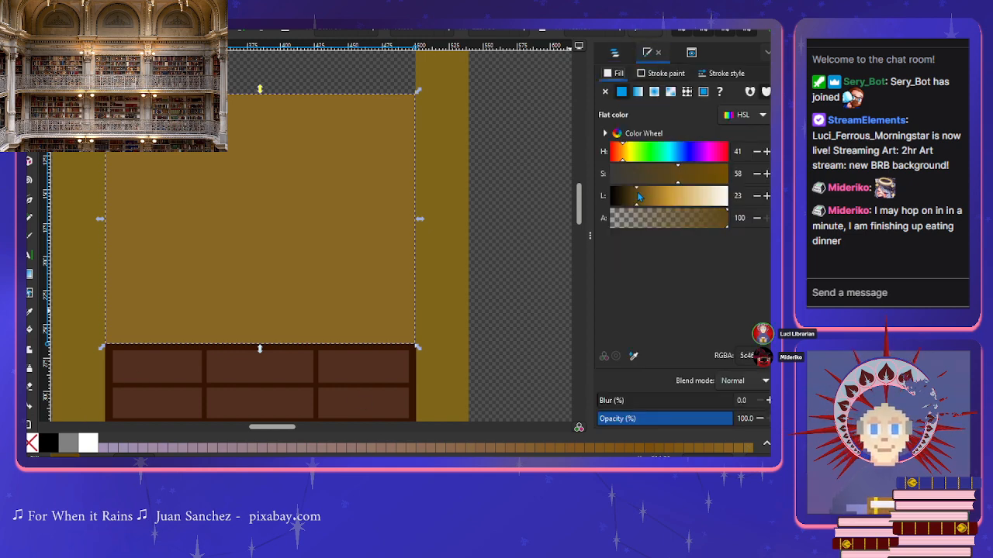
left_click(656, 180)
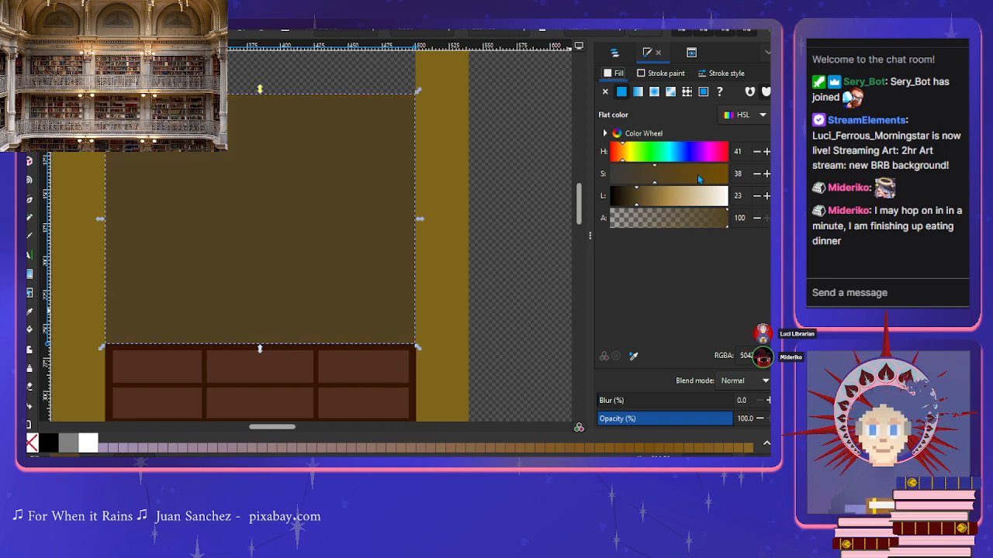
Step: Deselect the rectangle and hide the still-visible 2 floors guideline so the pillars disappear from view
left_click(496, 307)
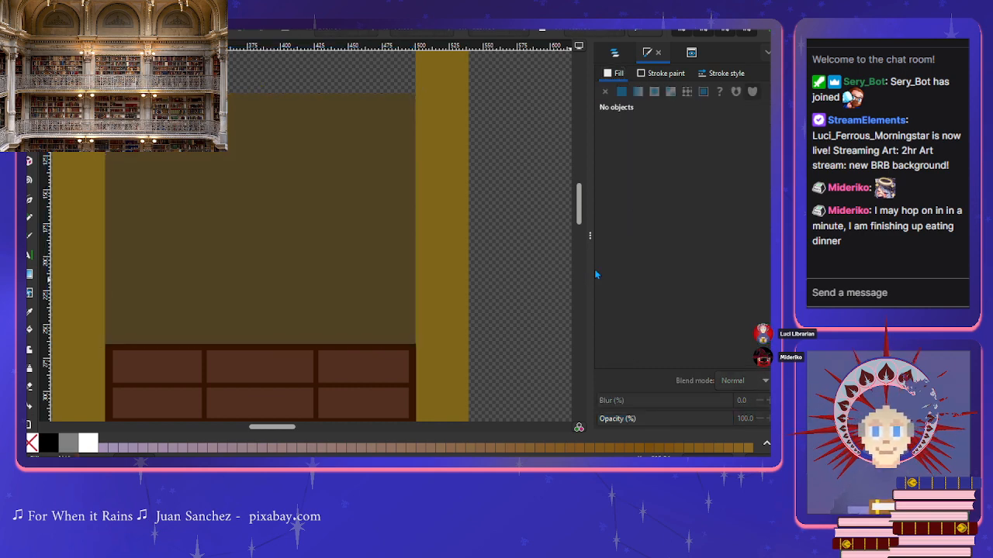
left_click(614, 52)
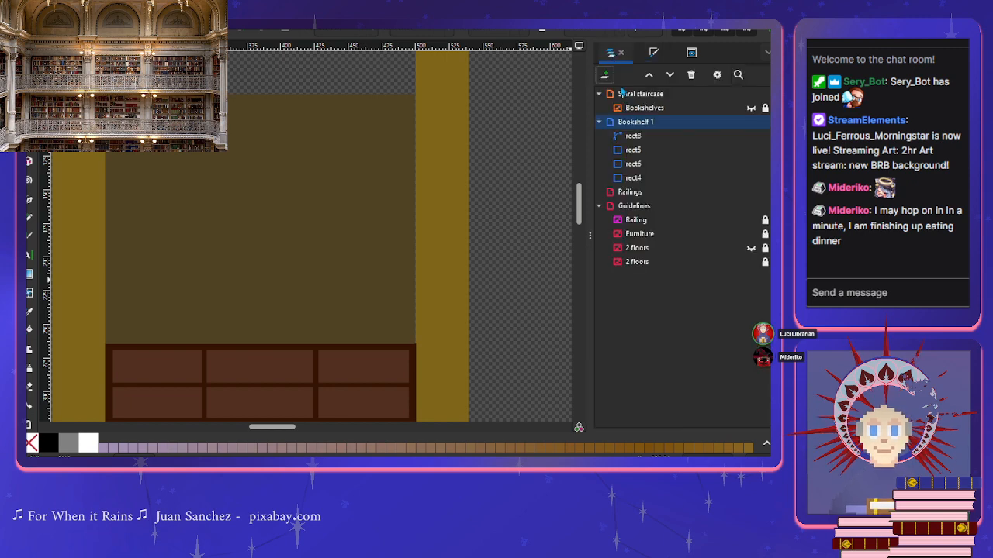
left_click(751, 262)
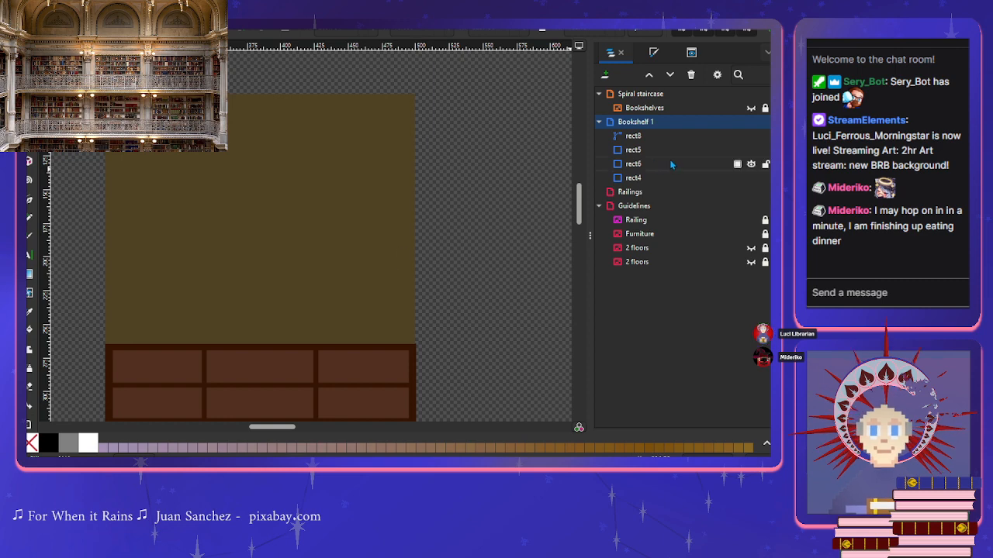
Step: Identify the Bookshelf 1 shapes one by one and move the divider path (rect8) beneath the large upper rectangle (rect5)
left_click(631, 140)
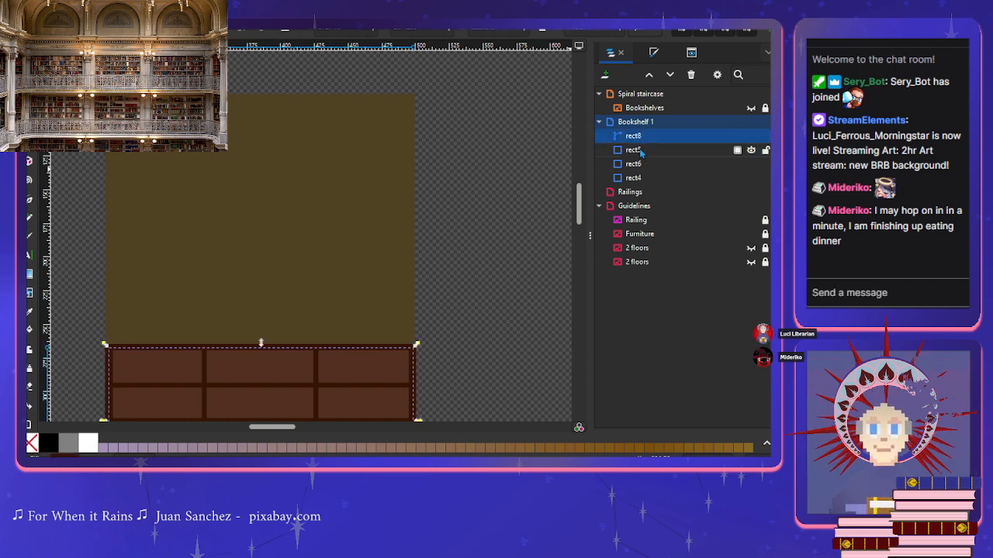
left_click(644, 154)
left_click(642, 165)
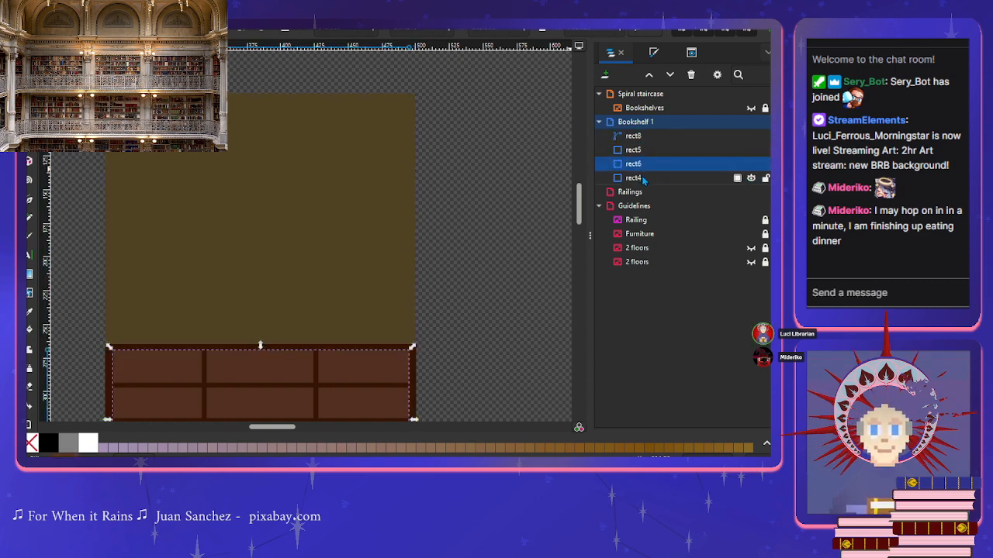
left_click(642, 178)
left_click(645, 164)
left_click(650, 150)
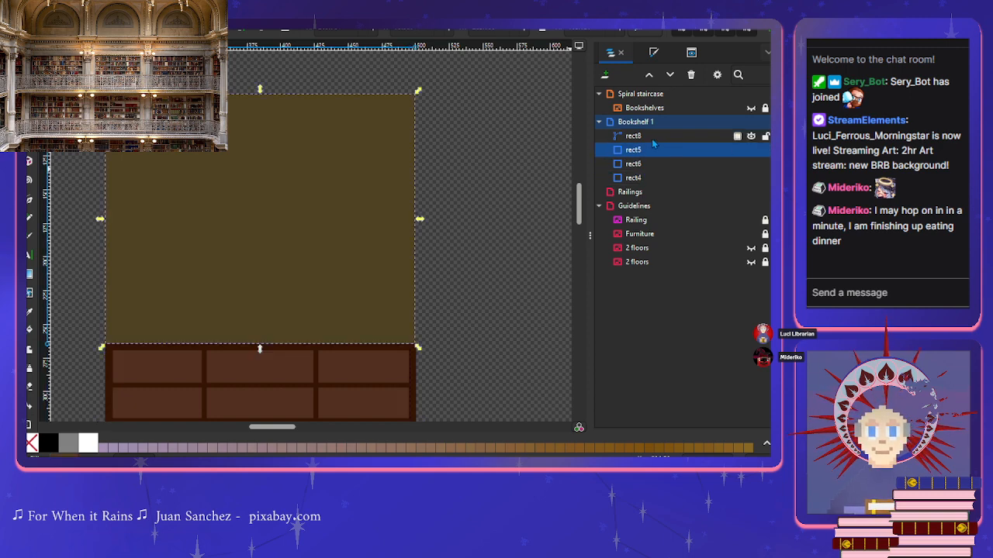
left_click(652, 138)
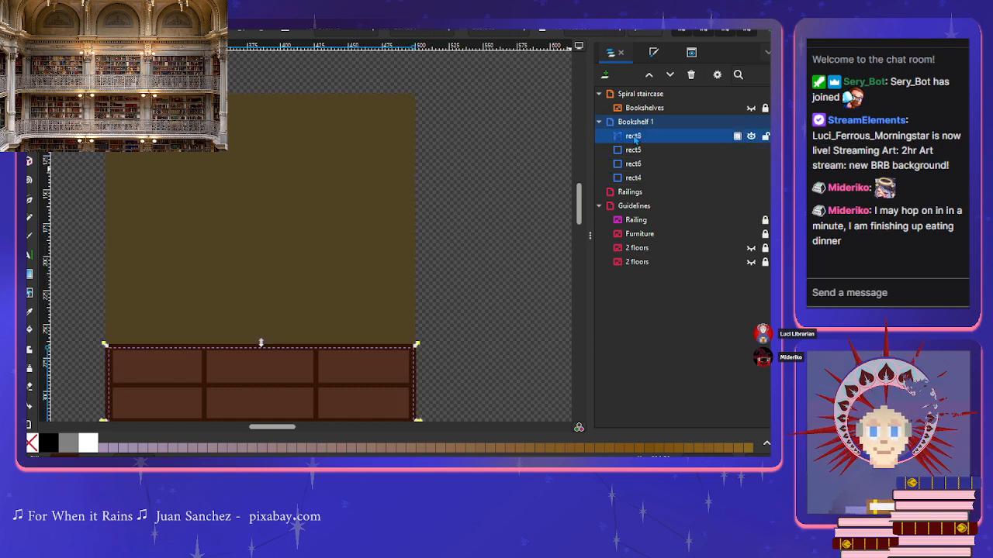
left_click_drag(635, 138, 645, 151)
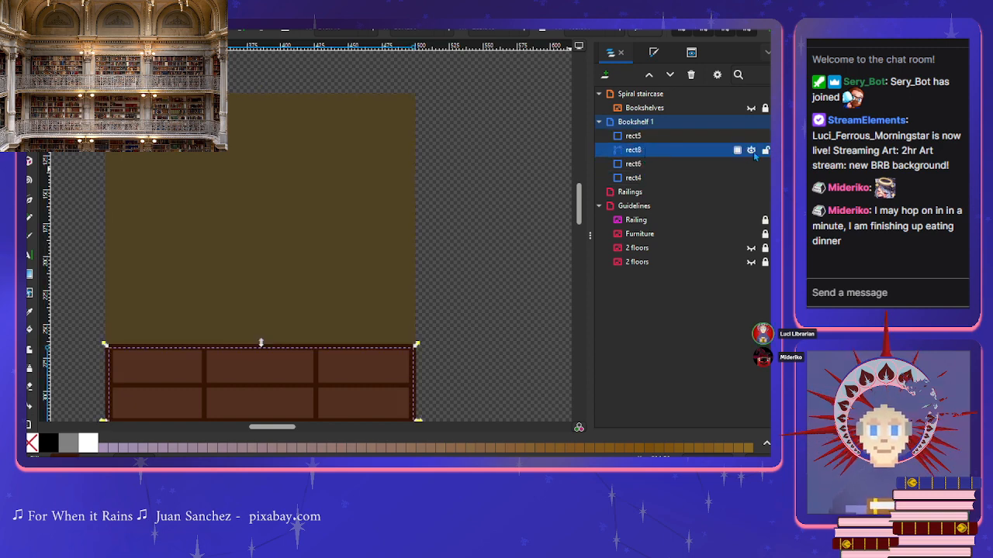
Step: Lock the three cabinet shapes rect8, rect6 and rect4 in the Bookshelf 1 layer
left_click(765, 150)
left_click(766, 164)
left_click(765, 178)
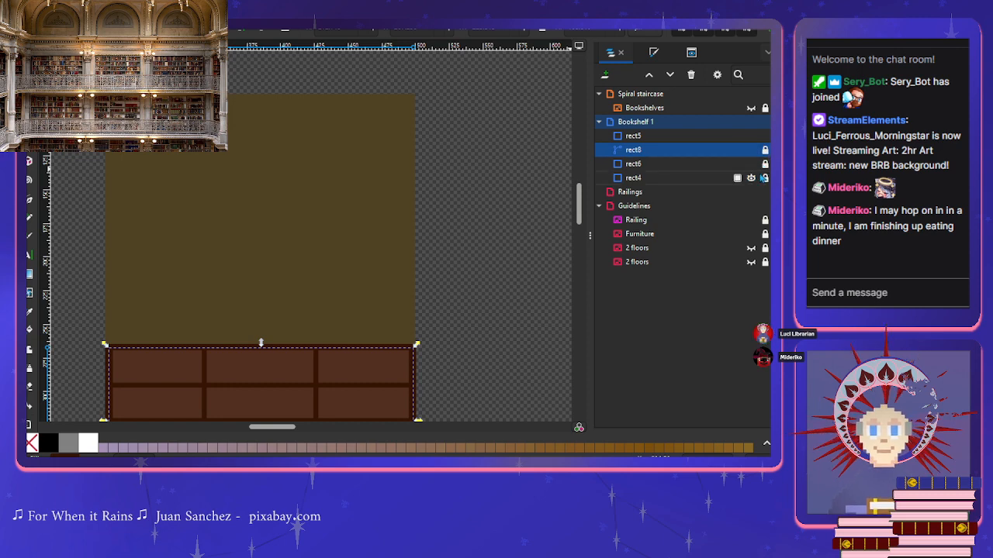
Step: Draw a thin horizontal rectangle across the full width of the large upper rectangle, along its bottom edge above the cabinet
left_click(678, 138)
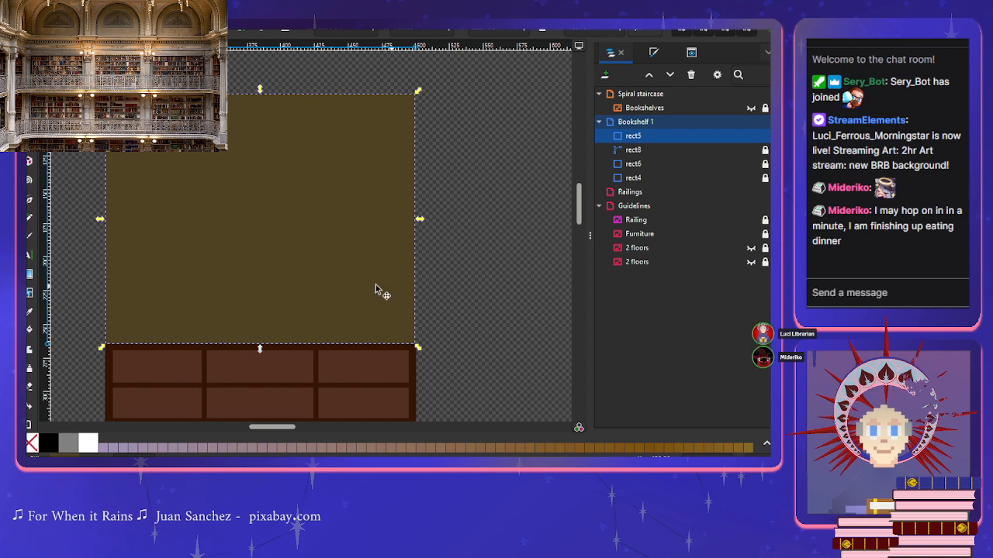
scroll(180, 285, "up", 1)
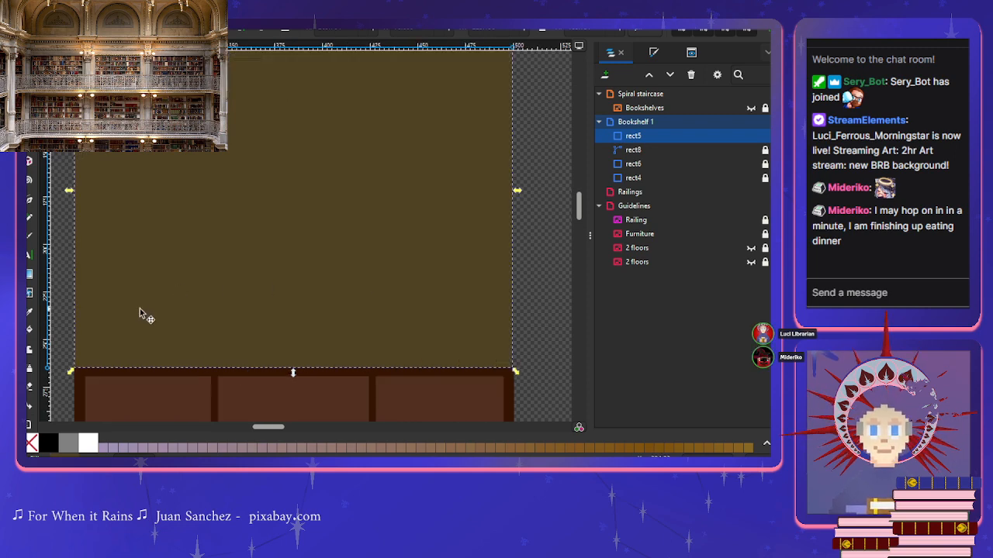
scroll(139, 308, "up", 2)
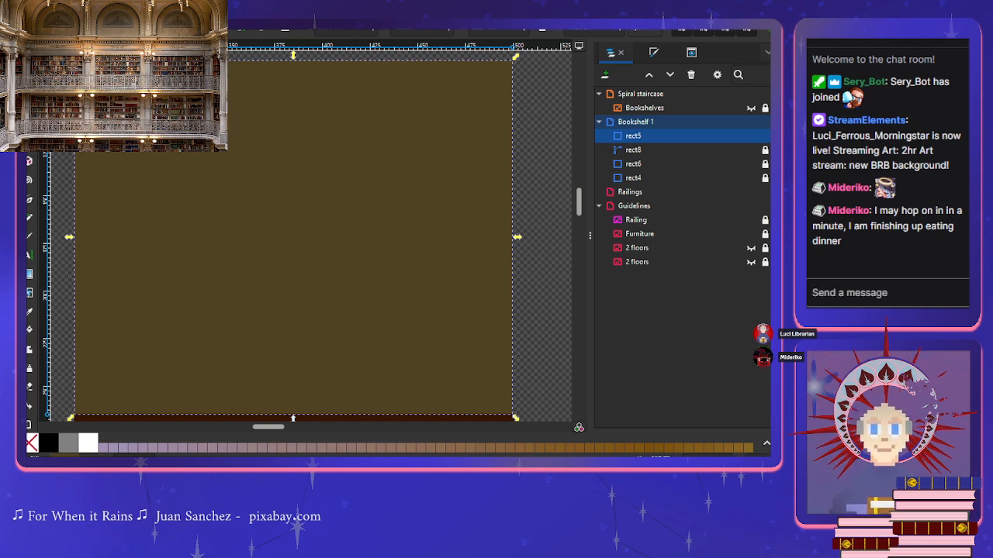
key("r")
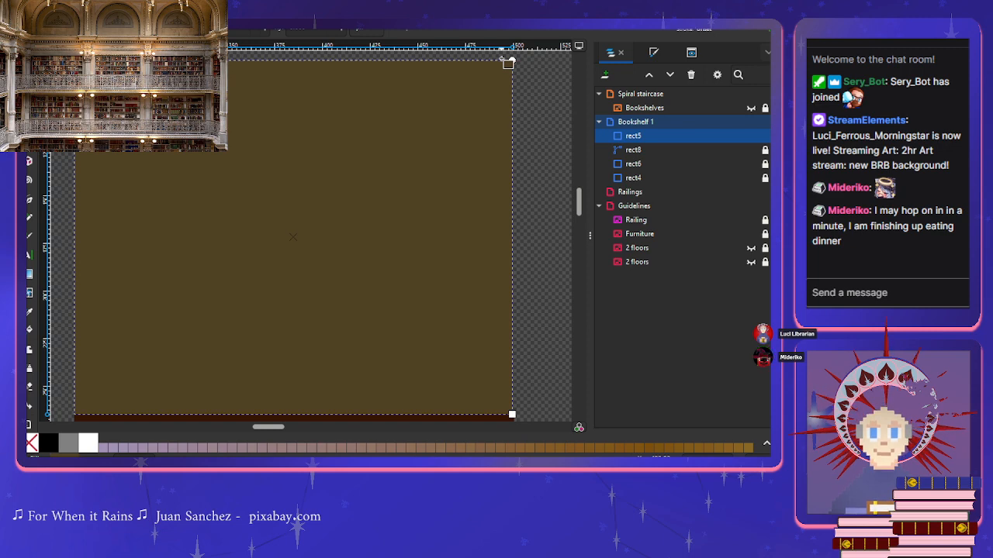
scroll(65, 368, "down", 2)
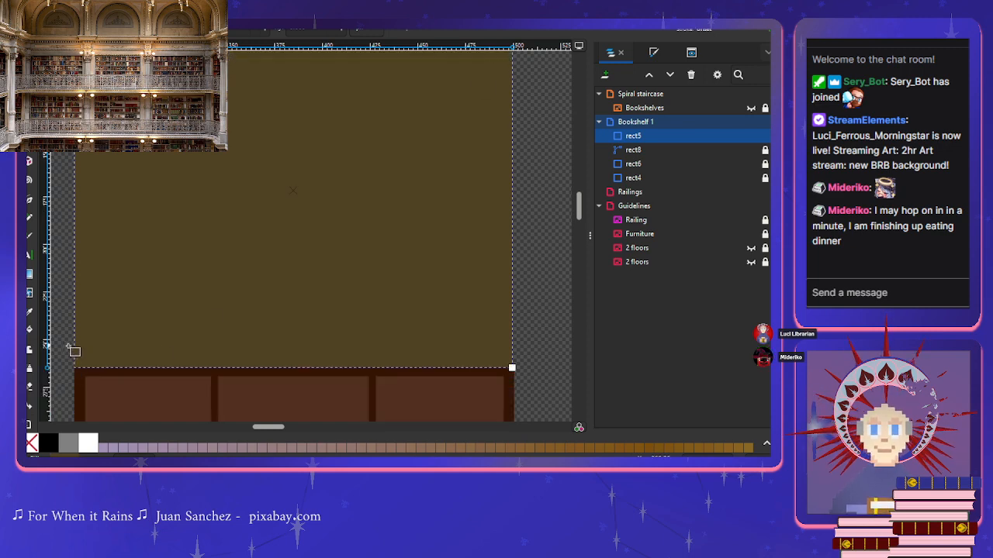
mouse_move(75, 344)
left_mouse_down()
mouse_move(517, 358)
mouse_move(511, 373)
left_mouse_up()
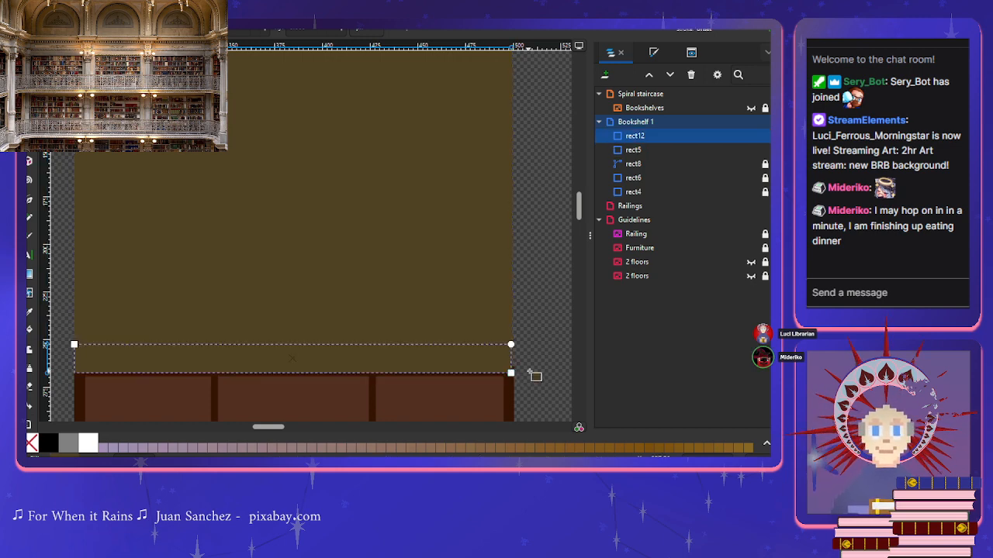
Step: Darken the new horizontal strip's (rect12) fill to lightness 16
left_click(653, 52)
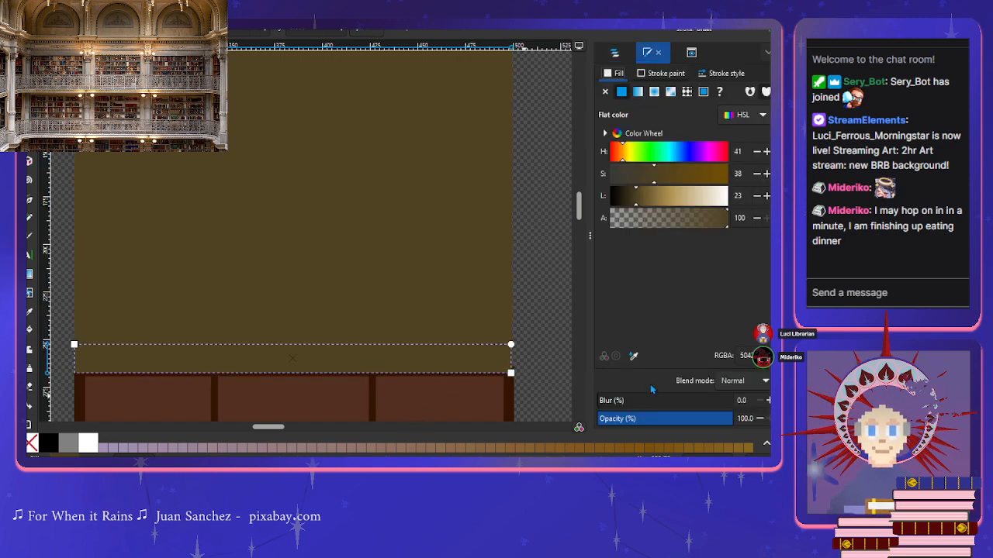
left_click_drag(631, 200, 629, 200)
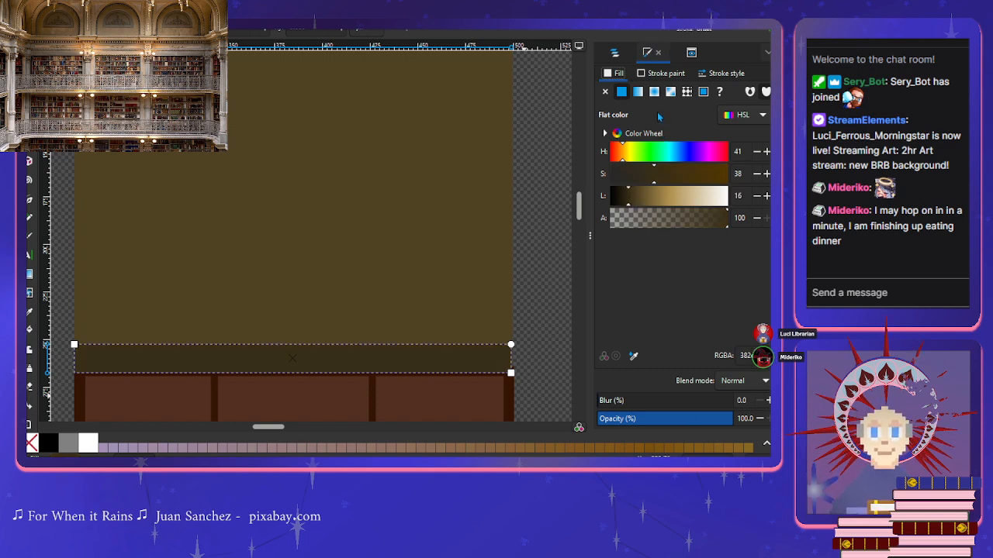
left_click(614, 52)
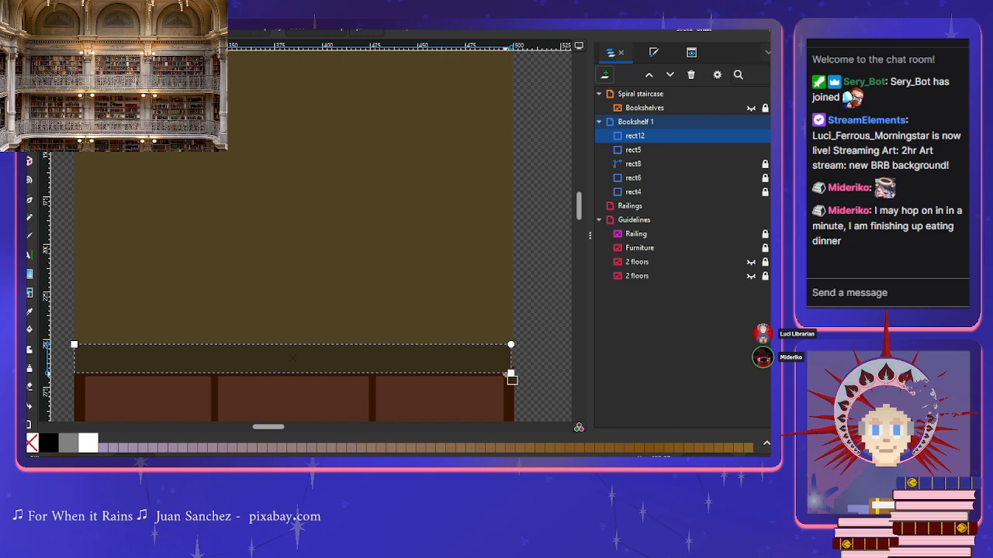
Step: Adjust the strip's (rect12) lower-right corner to meet the large rectangle's right edge and the cabinet's top edge
scroll(525, 359, "up", 6)
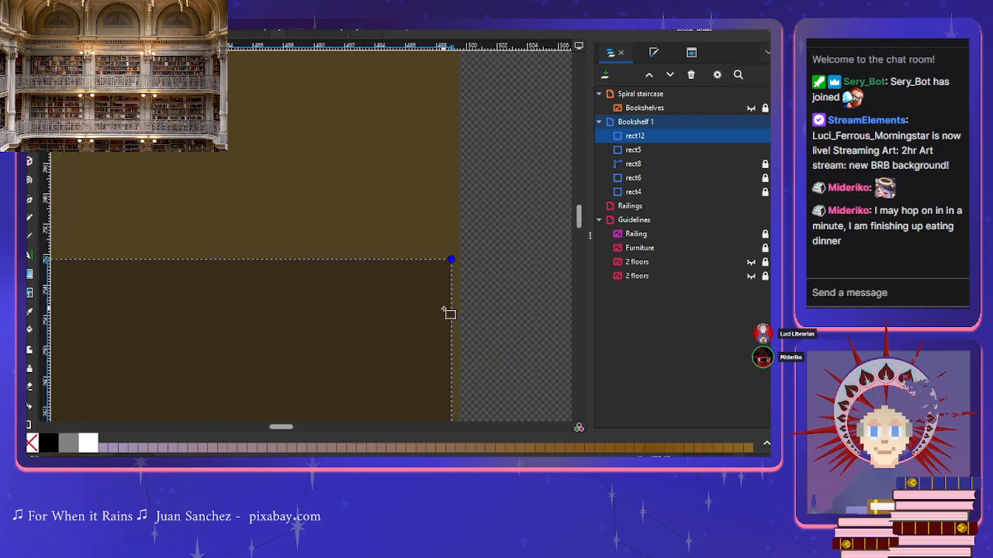
scroll(450, 313, "down", 3)
left_click_drag(453, 396, 461, 346)
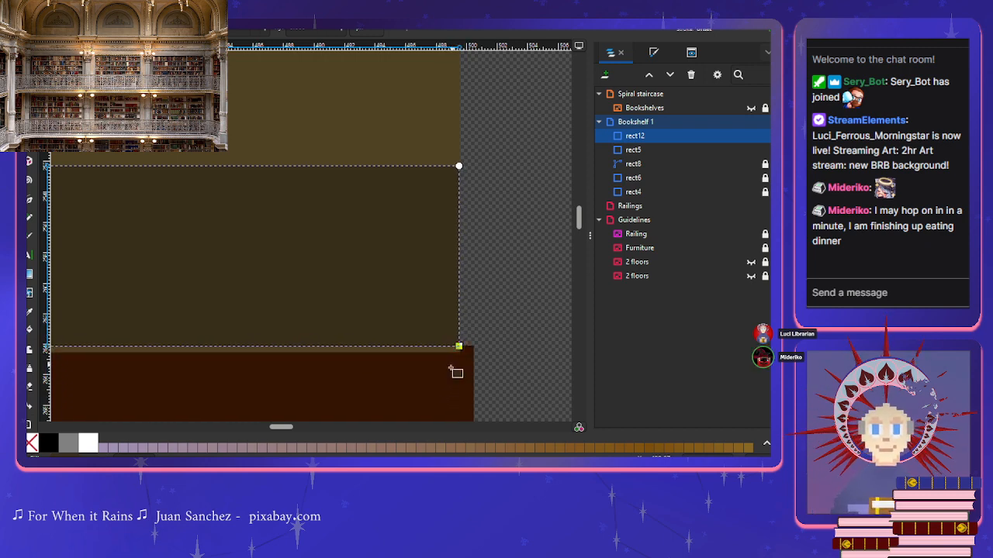
scroll(451, 357, "up", 3, "ctrl")
scroll(454, 360, "up", 2, "ctrl")
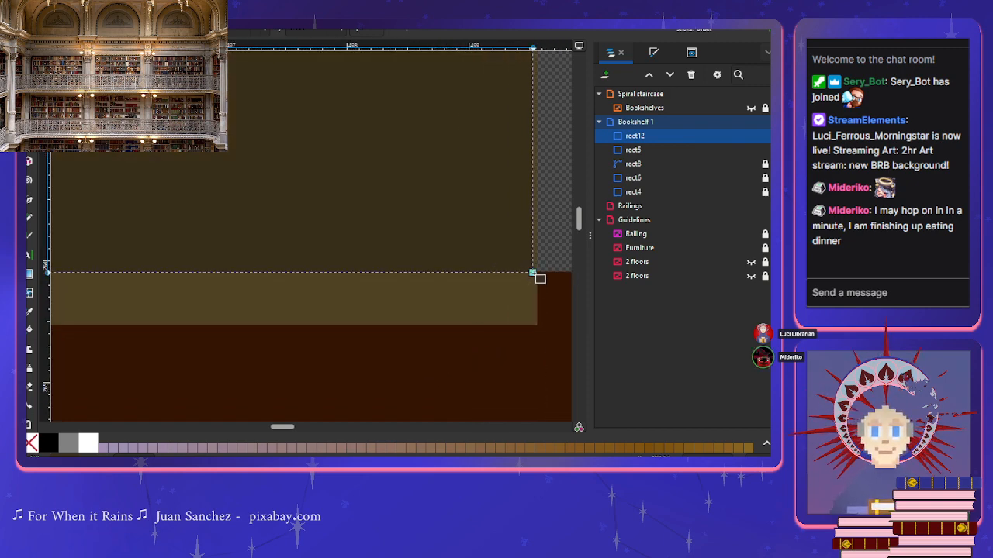
left_click_drag(532, 272, 539, 272)
scroll(308, 335, "down", 5, "ctrl")
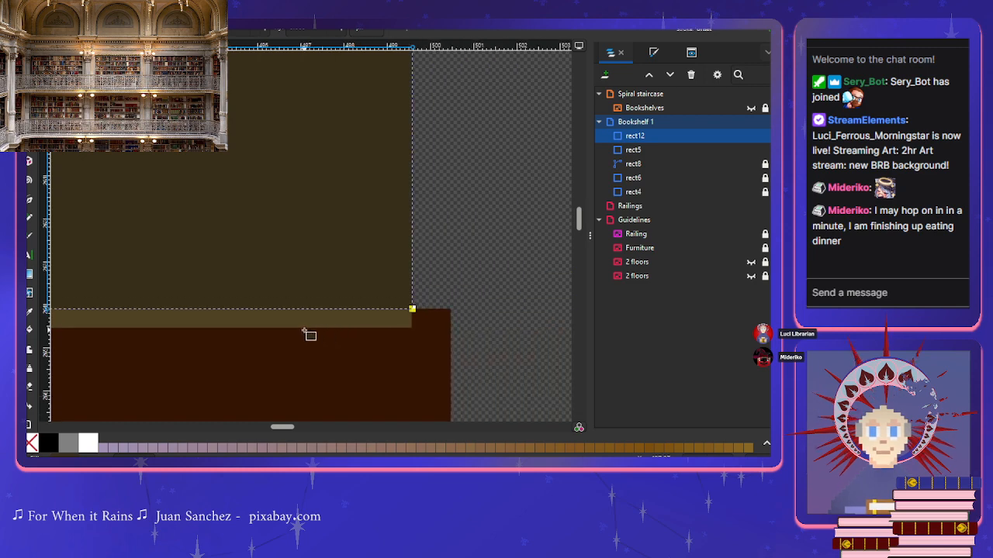
Step: Examine how the strip's bottom and left edges line up with the large rectangle and the cabinet
scroll(280, 332, "up", 2, "ctrl")
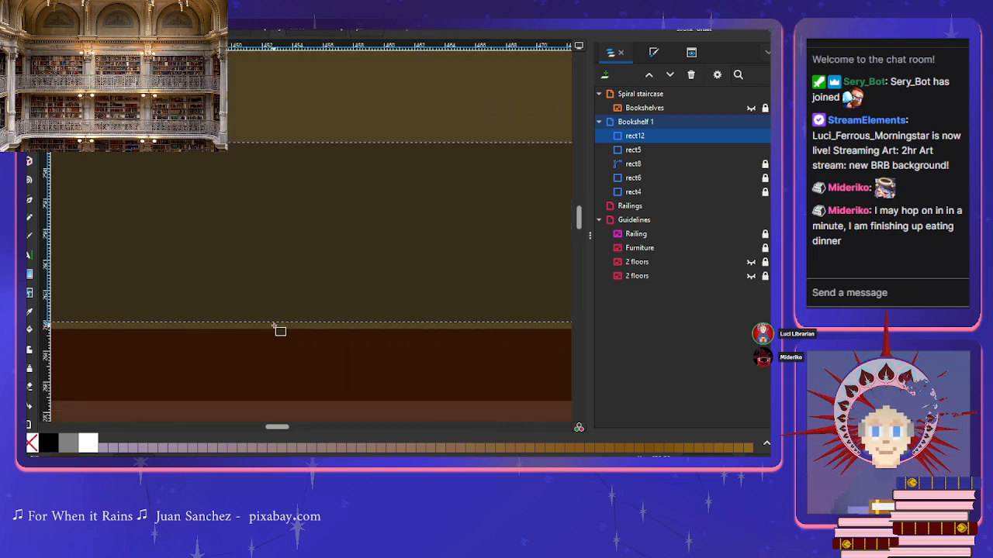
scroll(280, 331, "left", 5)
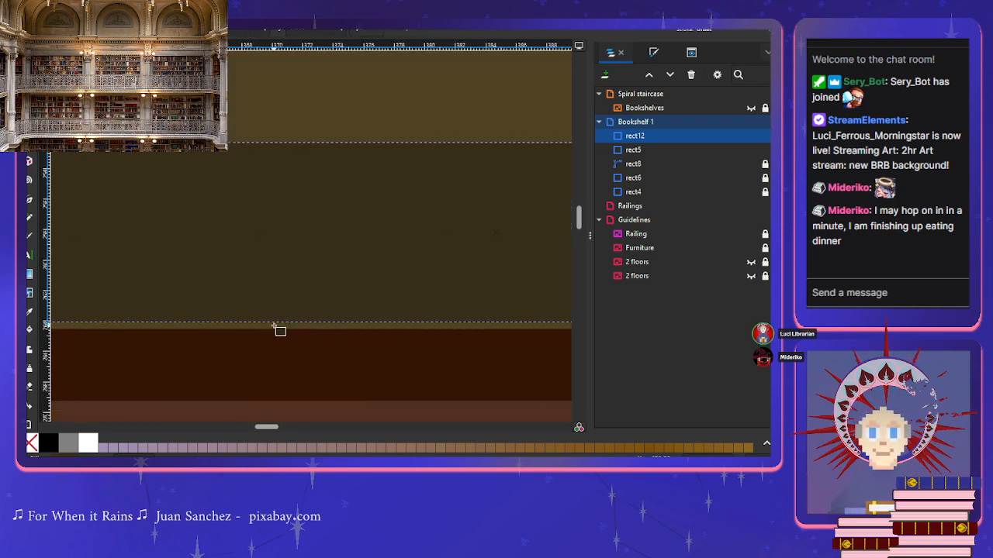
scroll(280, 331, "left", 5)
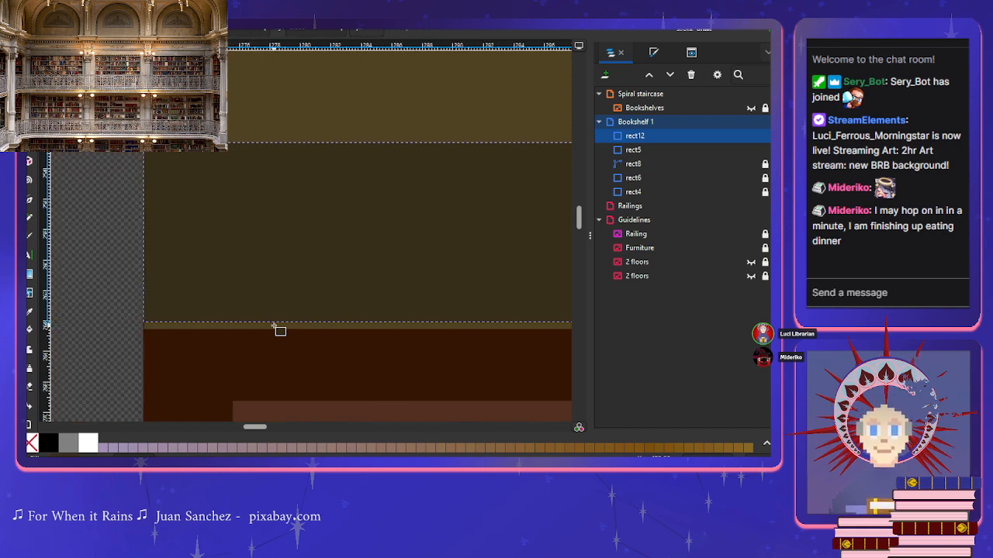
scroll(296, 326, "up", 2)
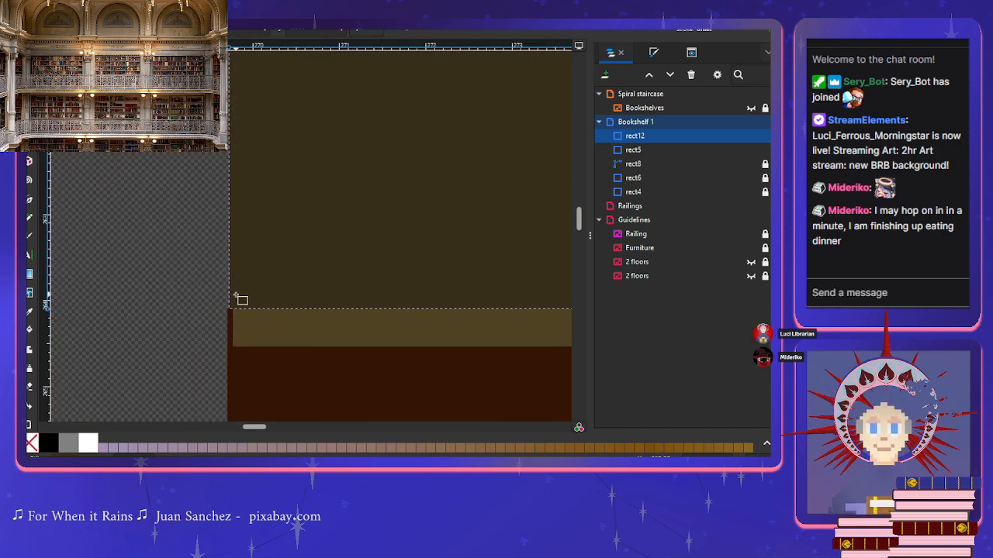
scroll(227, 304, "up", 4)
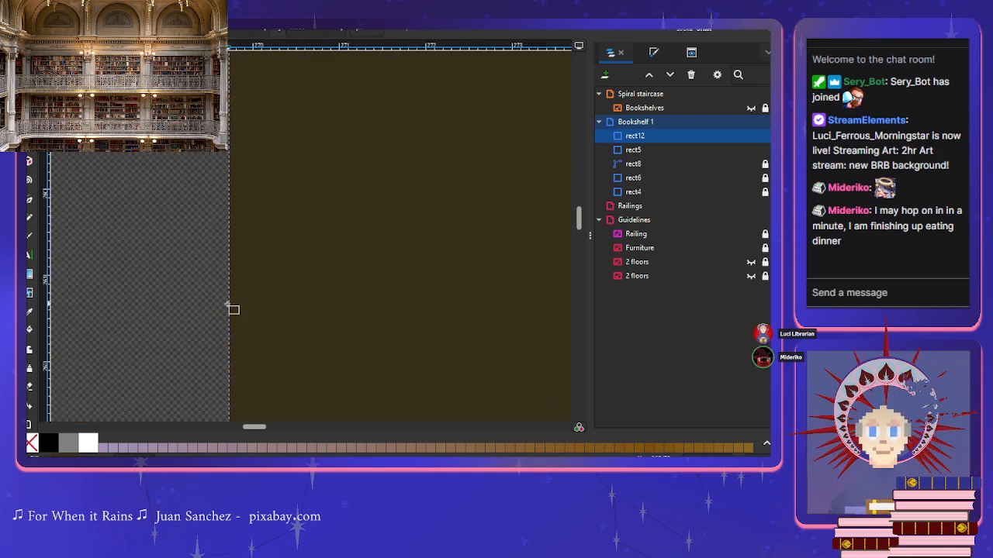
scroll(227, 304, "down", 3)
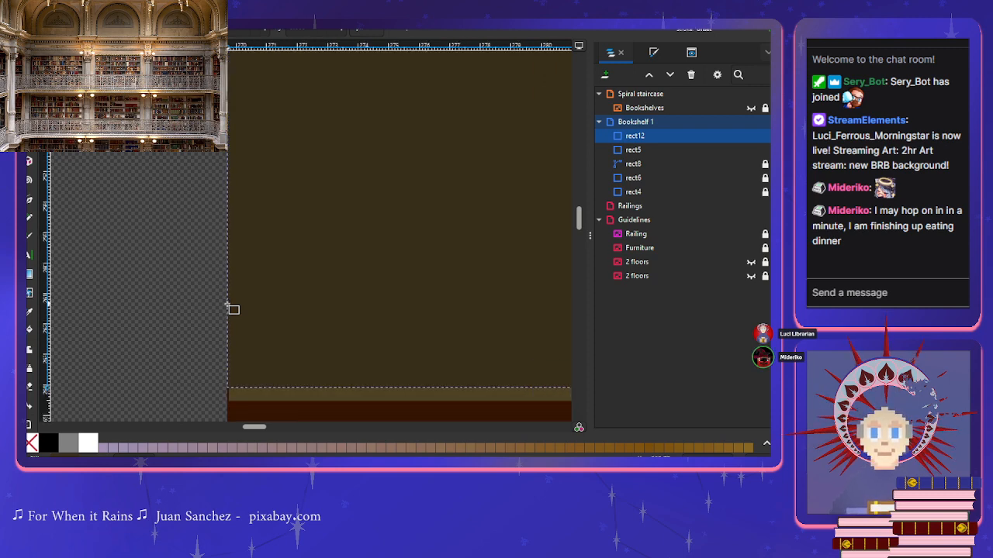
scroll(228, 304, "down", 5)
scroll(227, 305, "down", 2)
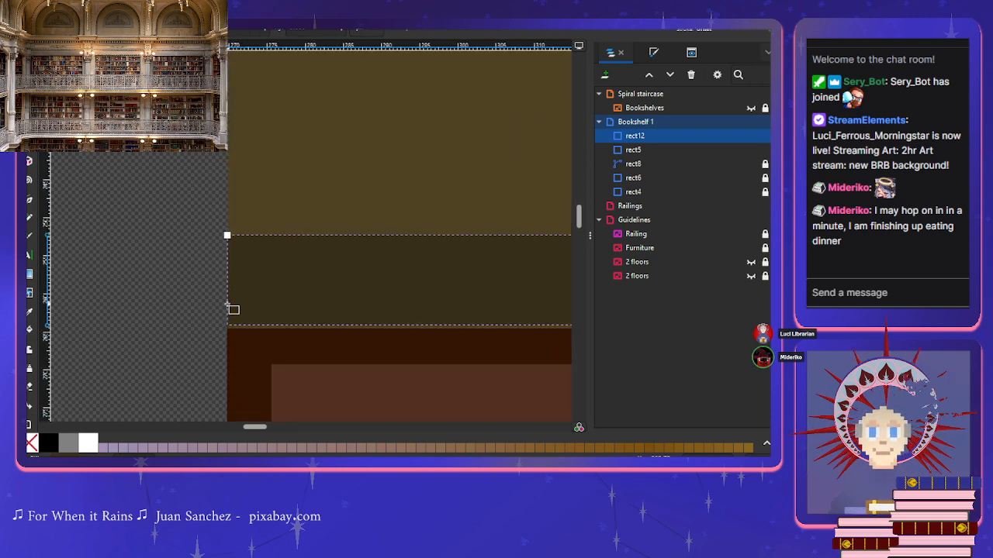
Step: Adjust the large rectangle's (rect5) bottom edge to meet the dark strip's bottom edge along the cabinet's top
left_click(630, 153)
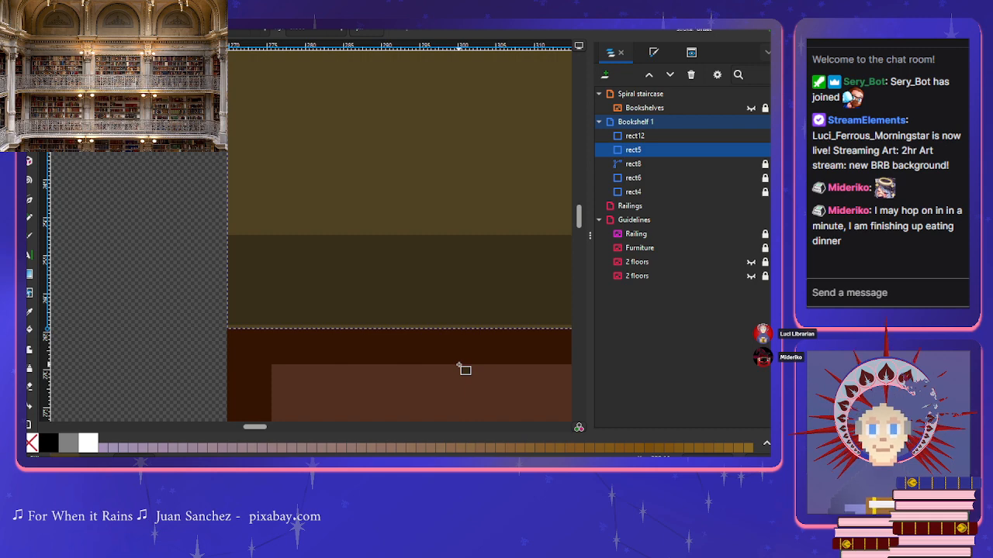
left_click(451, 166)
scroll(467, 369, "down", 3)
scroll(467, 368, "up", 3)
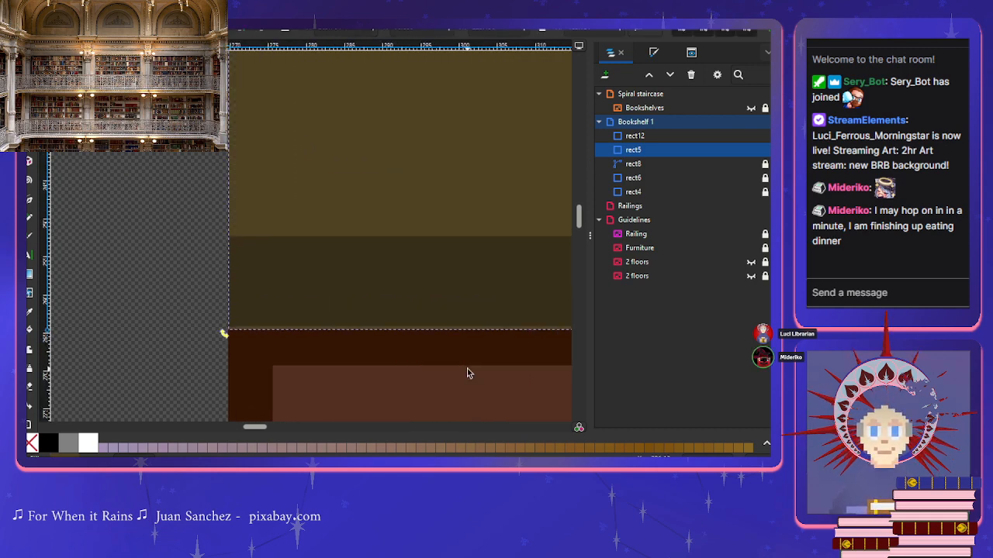
scroll(467, 369, "right", 5)
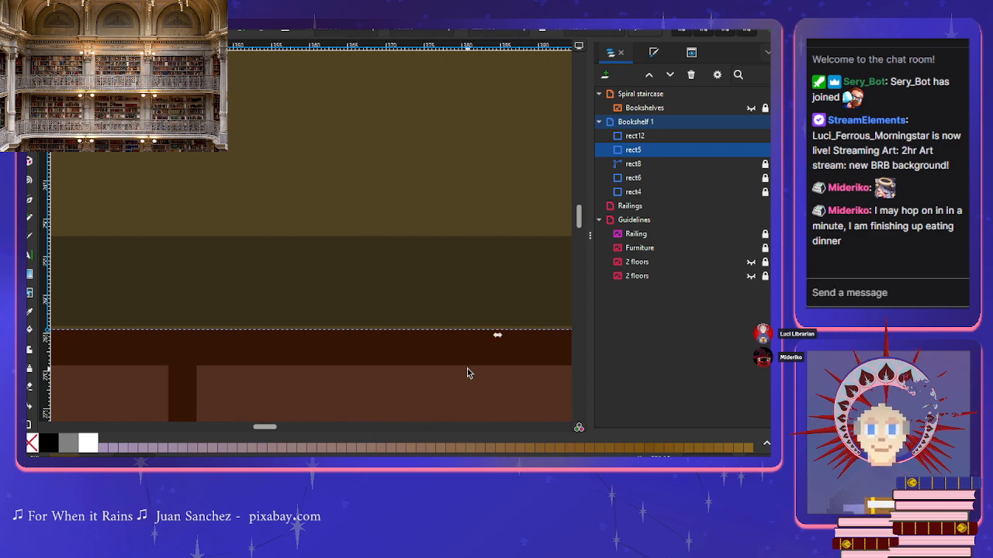
scroll(467, 374, "right", 3)
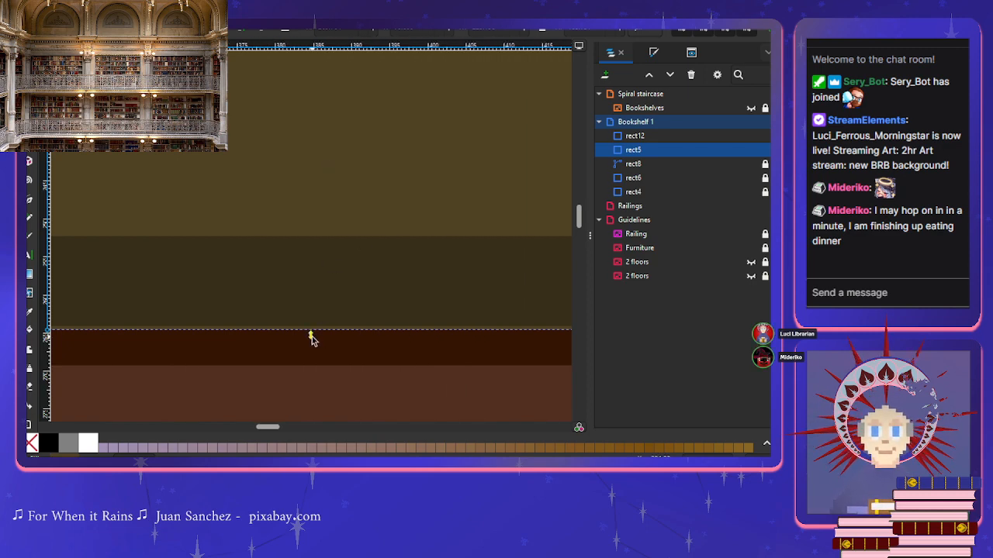
left_click(309, 338)
left_click(312, 211)
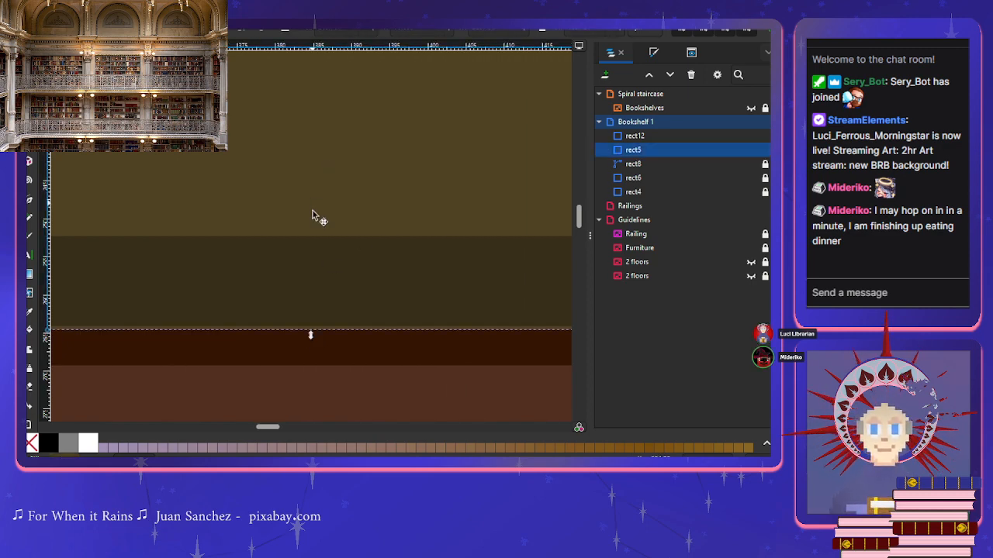
mouse_move(311, 335)
left_mouse_down()
mouse_move(310, 326)
mouse_move(311, 336)
left_mouse_up()
scroll(311, 335, "up", 3)
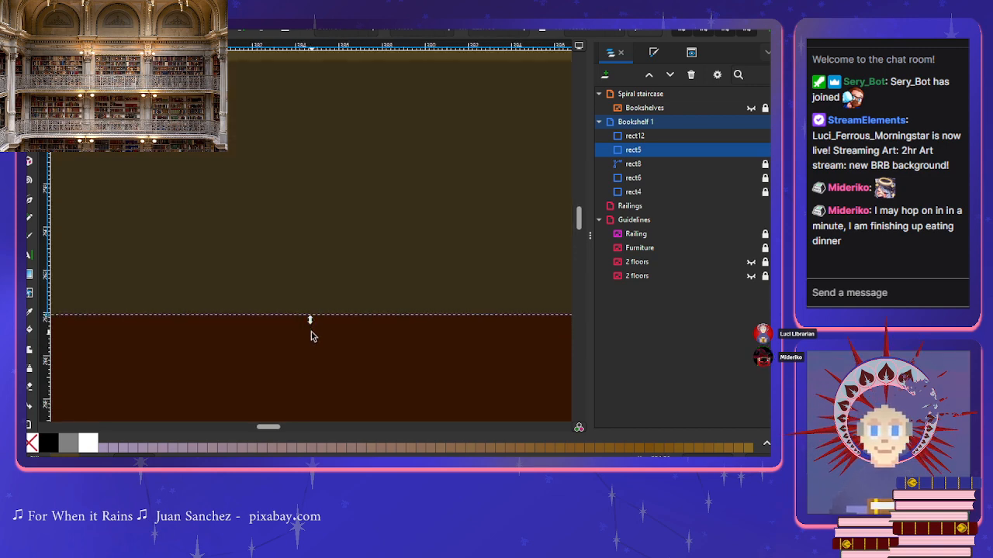
scroll(310, 335, "down", 3)
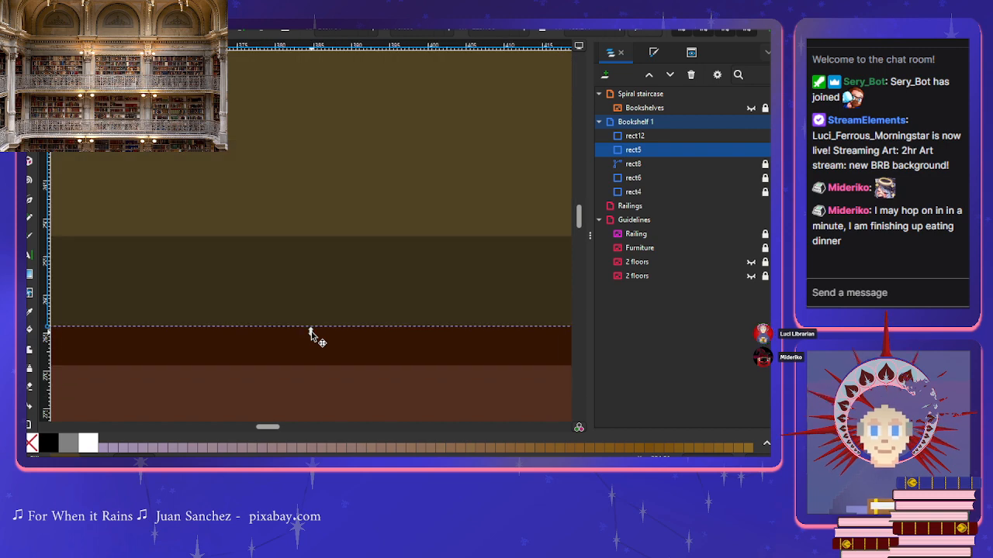
scroll(310, 335, "down", 3)
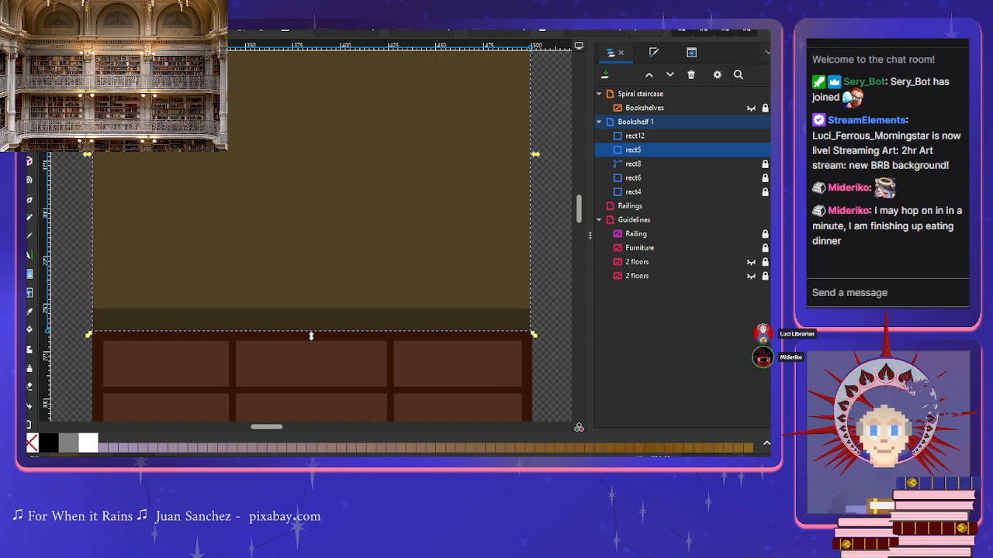
Step: Duplicate the dark strip above the cabinet (rect12) and place the copy along the large rectangle's upper edge
left_click(633, 138)
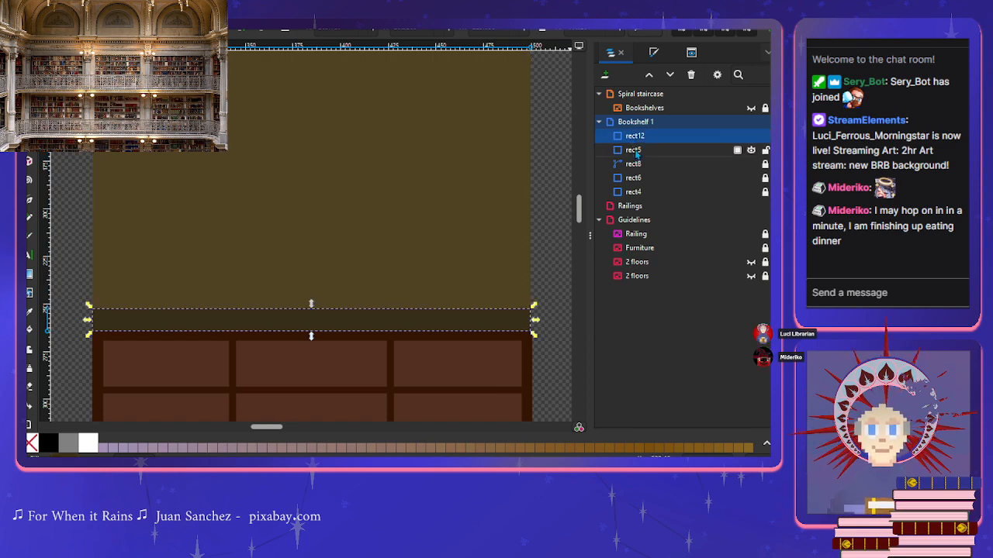
left_click(267, 327)
scroll(270, 267, "up", 4)
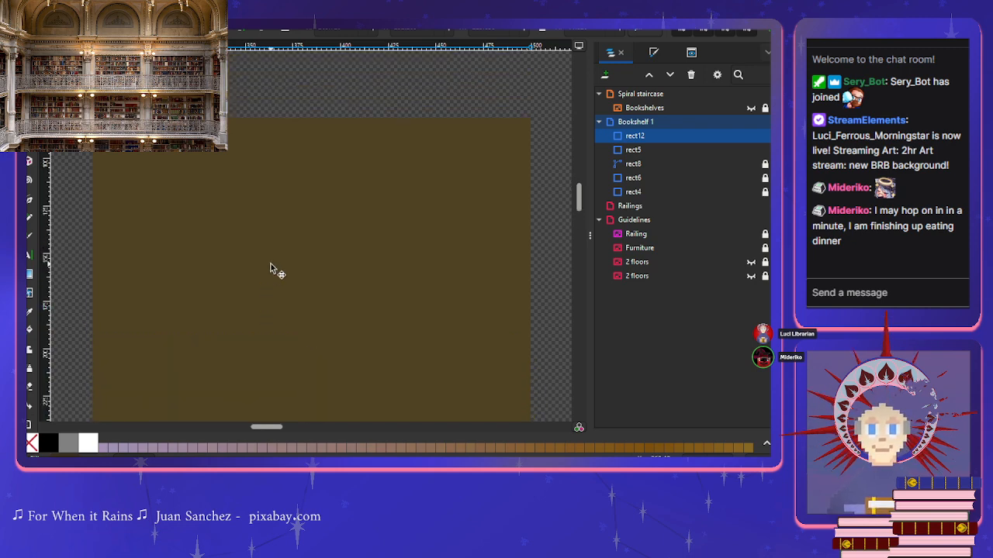
scroll(270, 267, "down", 3)
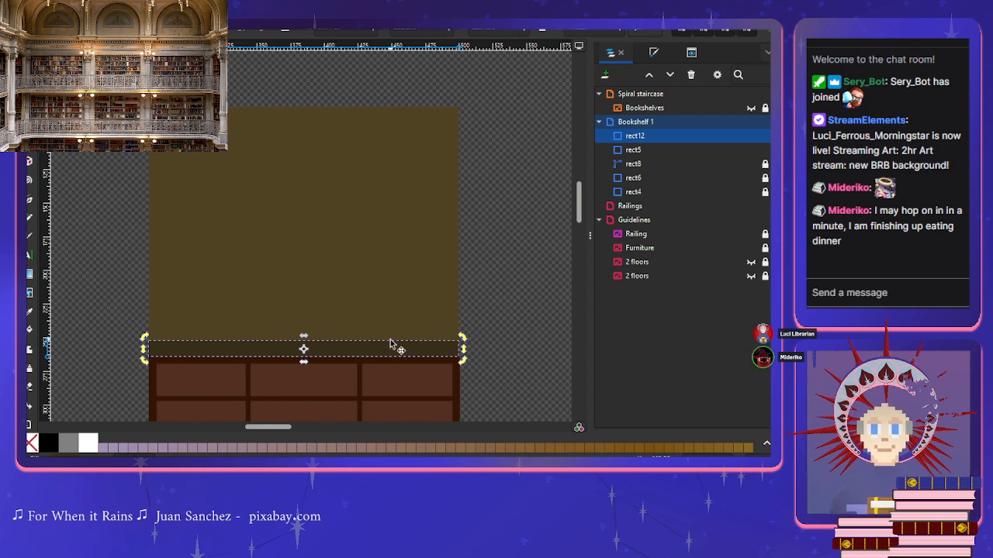
left_click_drag(373, 344, 357, 141)
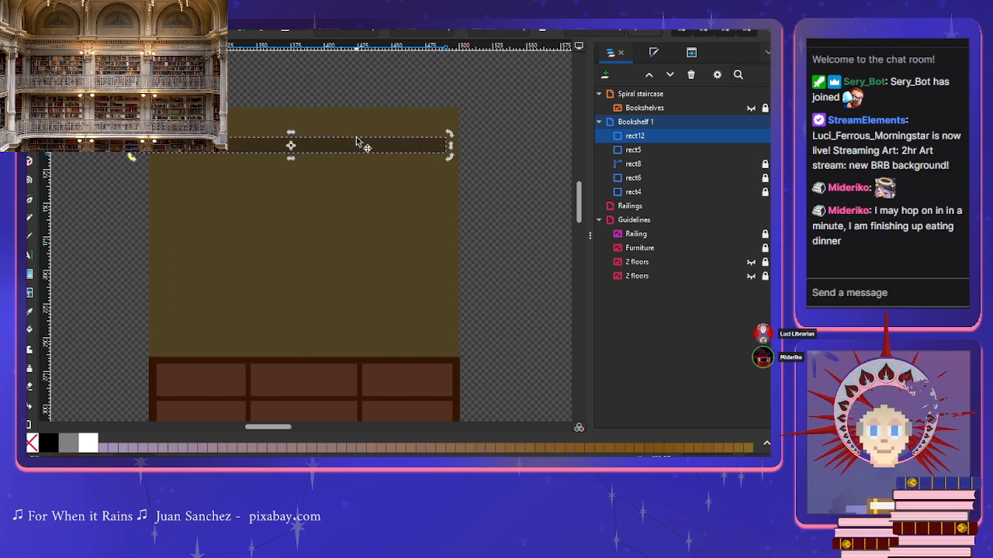
key("ctrl+z")
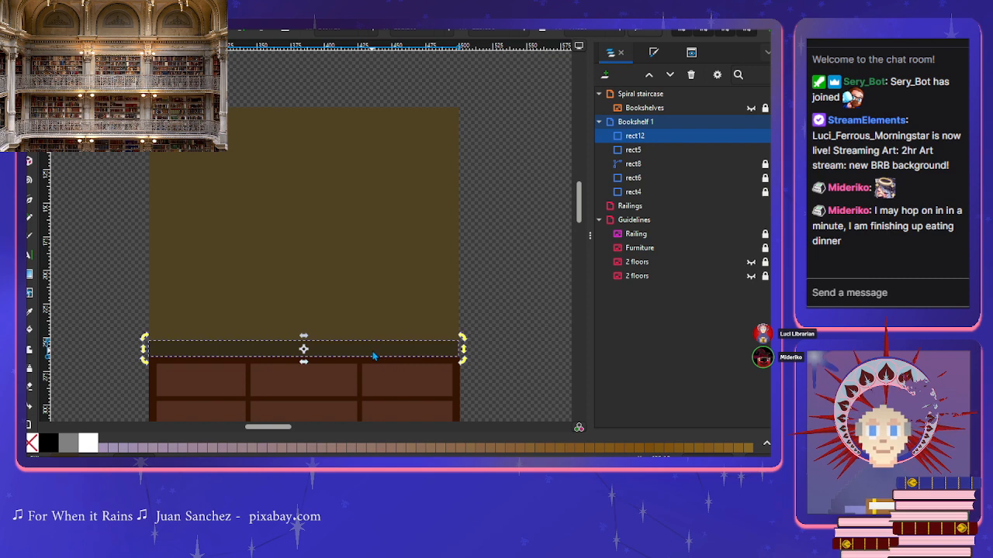
key("ctrl+d")
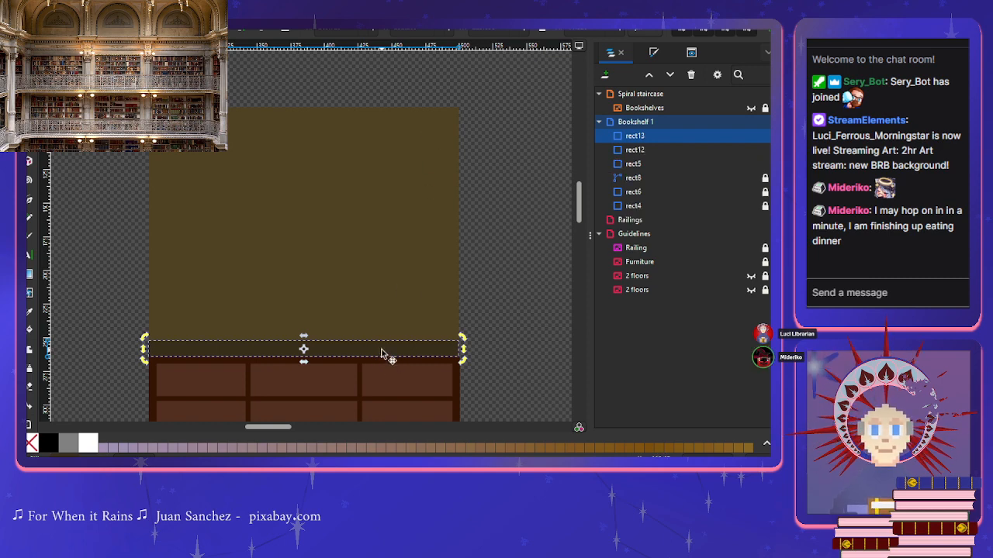
left_click_drag(388, 349, 381, 112)
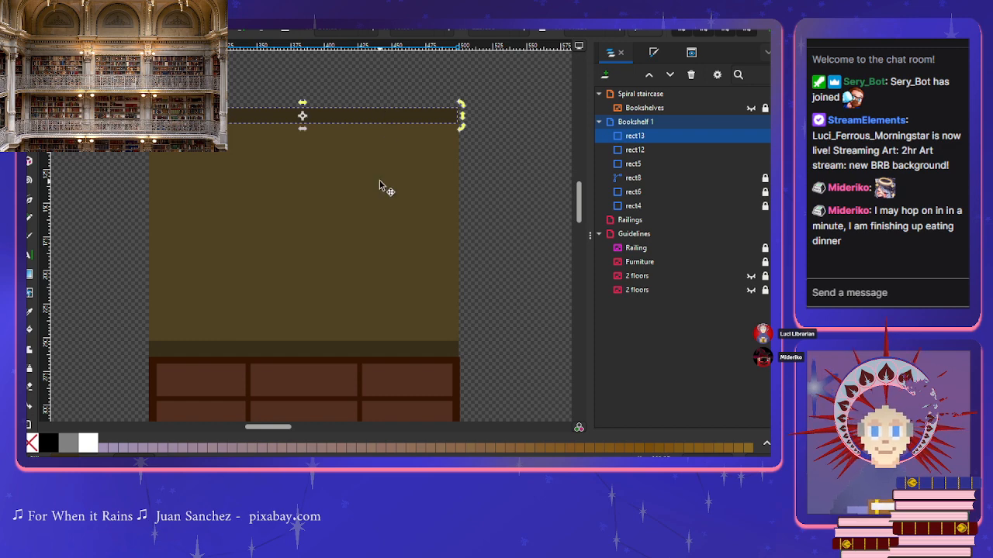
Step: Stretch the copied strip (rect13) upward to the page's top edge
scroll(379, 181, "down", 2)
scroll(380, 186, "up", 3)
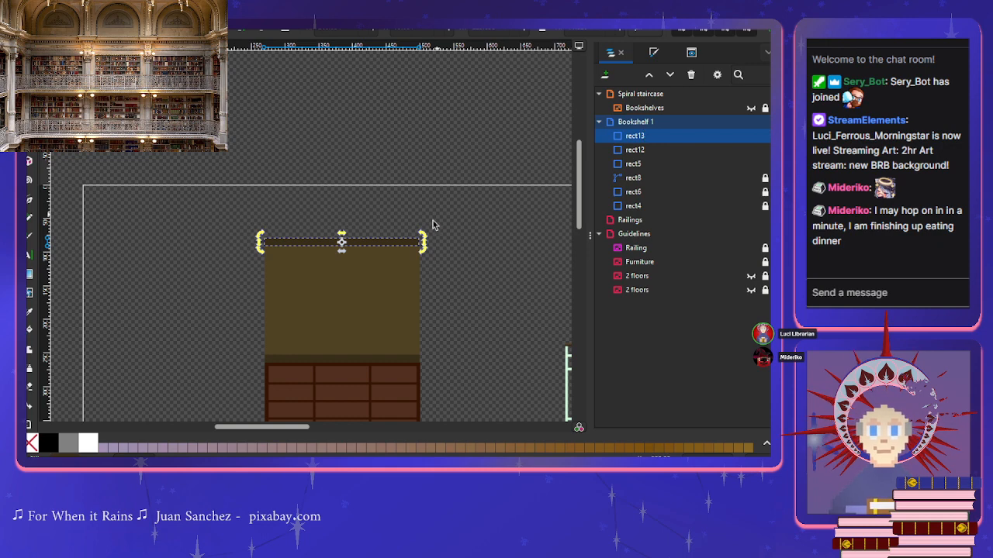
left_click(361, 243)
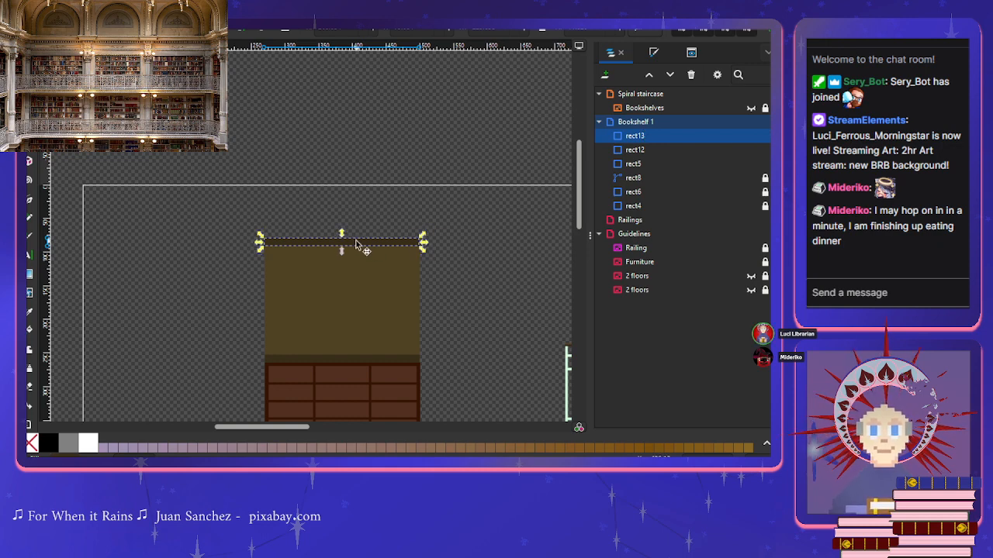
left_click_drag(342, 237, 339, 186)
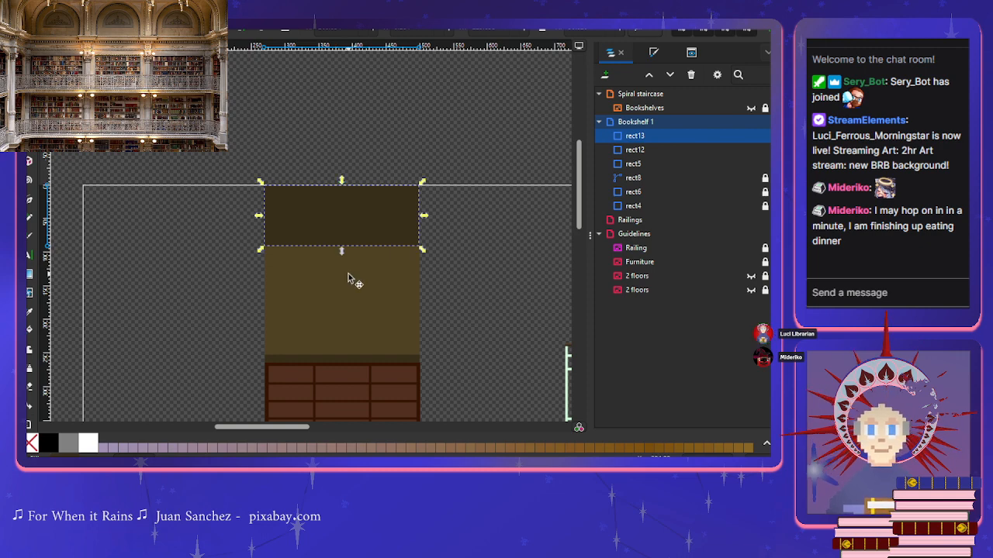
scroll(348, 274, "up", 2)
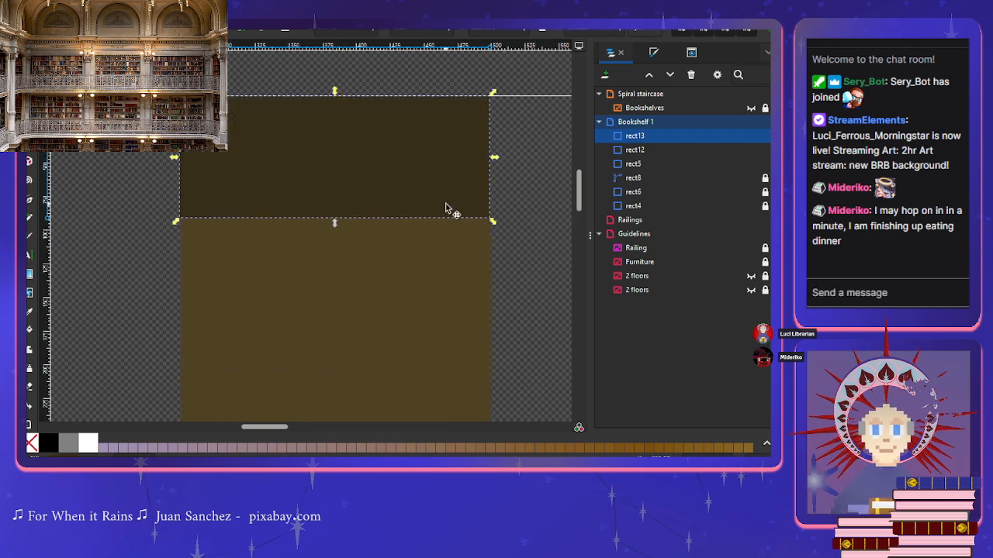
Step: Duplicate the dark strip above the cabinet (rect12) again and move the copy up into the large rectangle
scroll(308, 248, "down", 2)
left_click(369, 409)
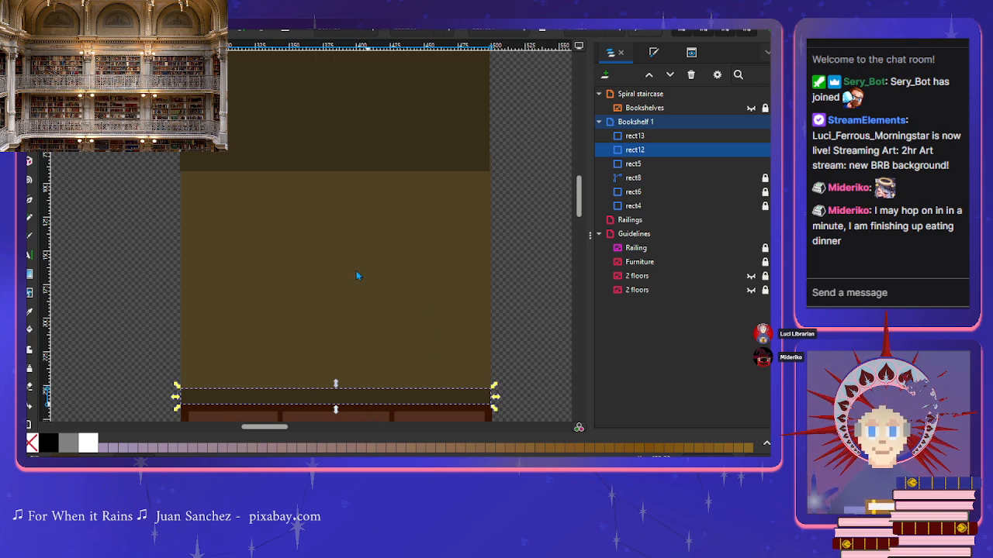
key("ctrl+alt+v")
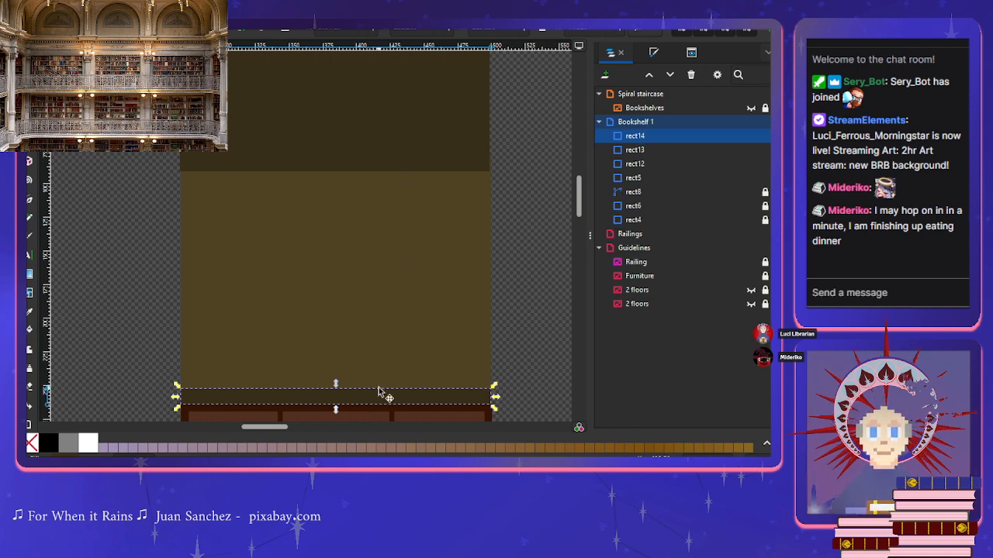
left_click_drag(380, 395, 381, 306)
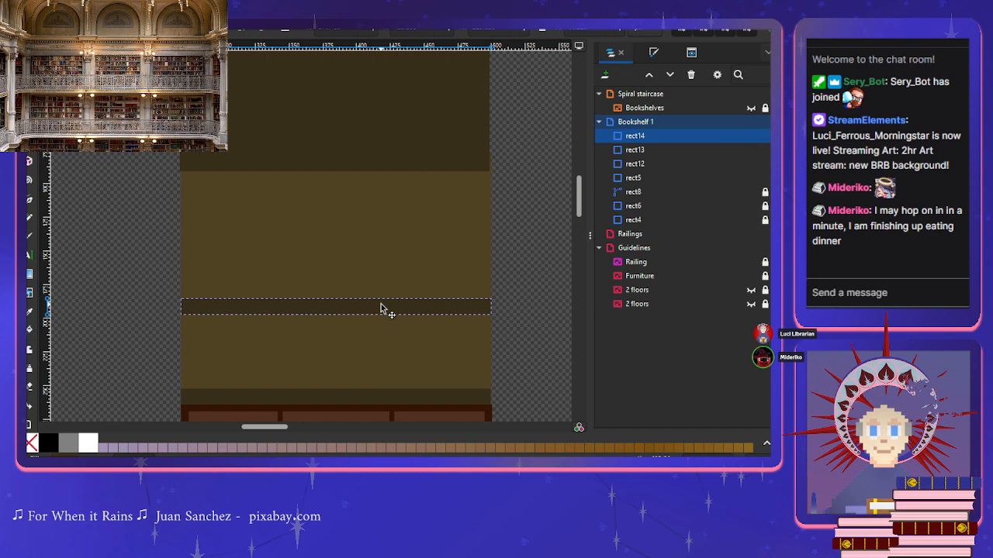
Step: Rotate the new copy (rect14) upright along the large rectangle's left edge and shorten its upper end to just inside the dark top block
left_click(460, 315)
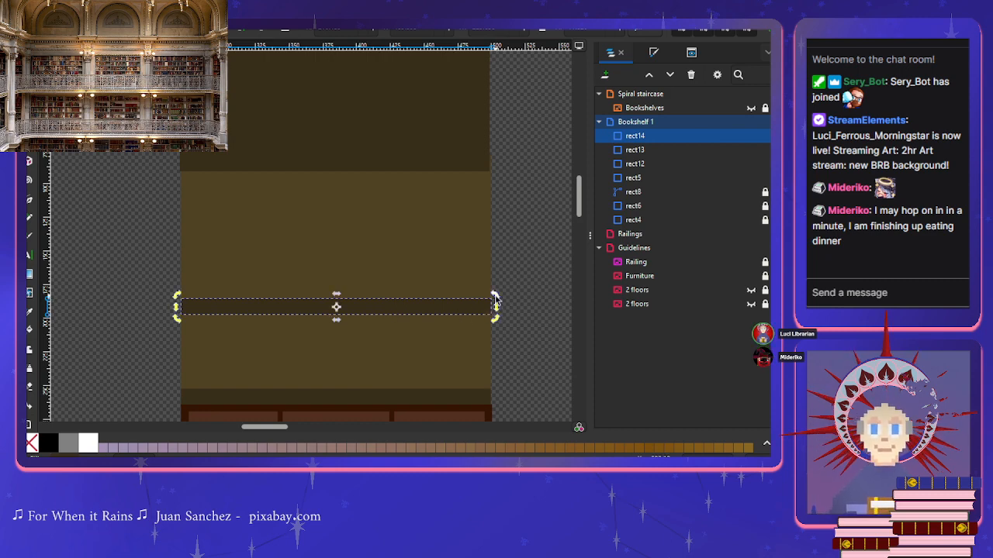
left_click_drag(495, 296, 189, 225)
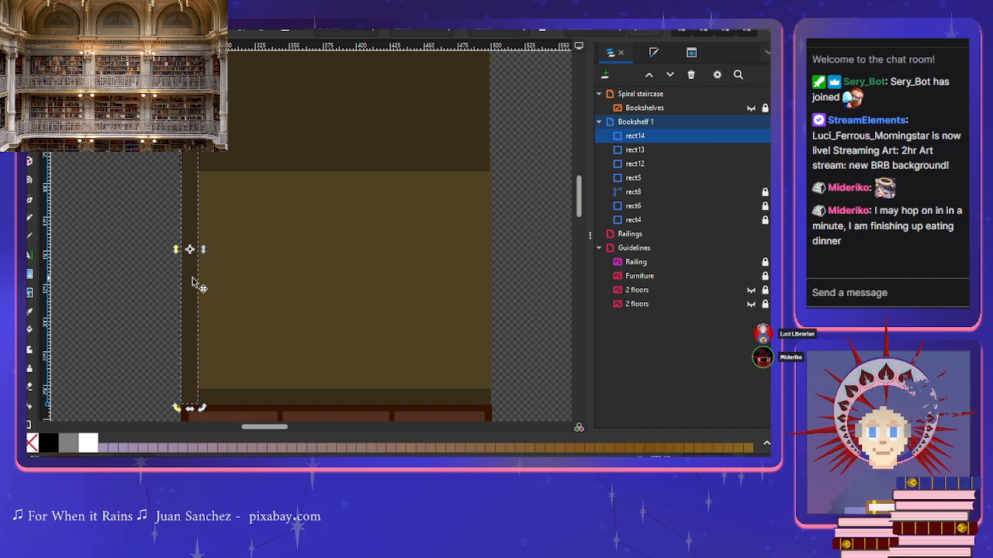
left_click(193, 276)
left_click_drag(190, 92, 192, 155)
Step: Nudge the vertical strip (rect14) sideways to line up its left edge with the cabinet's left side
scroll(198, 264, "up", 3)
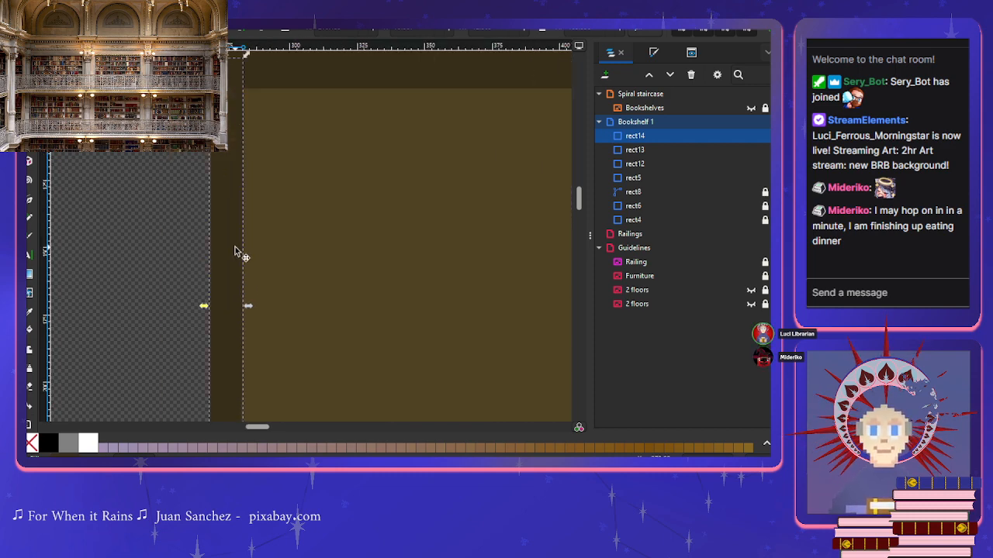
left_click_drag(230, 251, 226, 253)
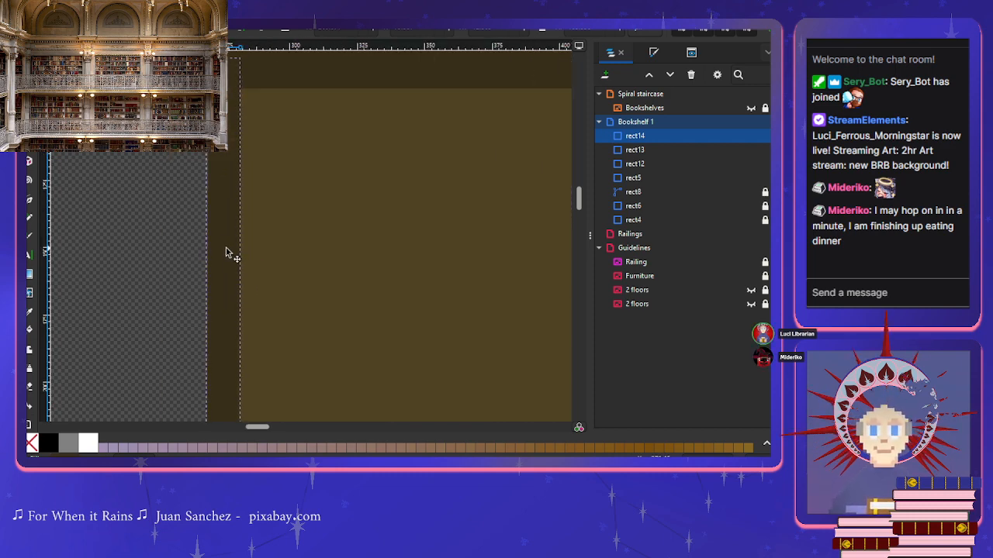
scroll(219, 265, "down", 5)
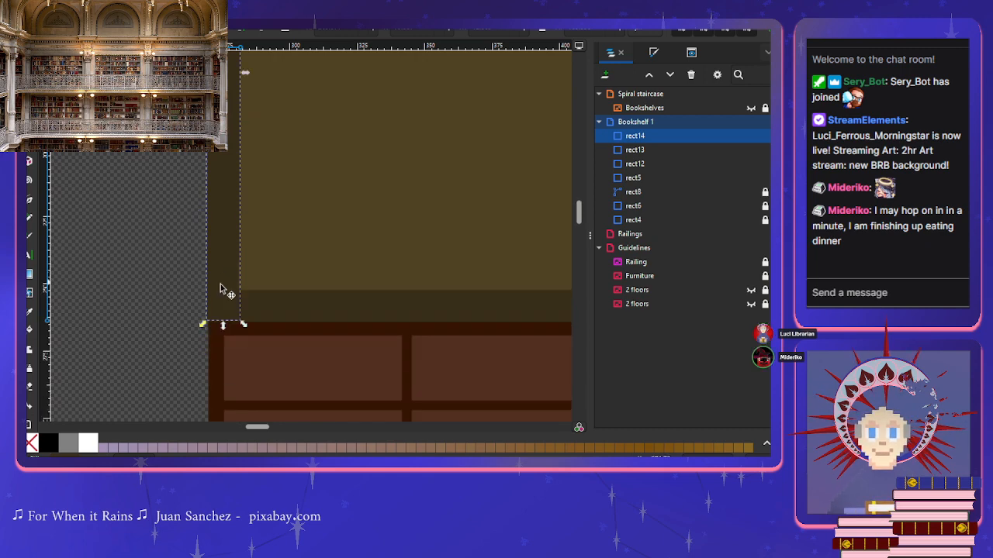
scroll(216, 308, "up", 3)
scroll(215, 308, "down", 1)
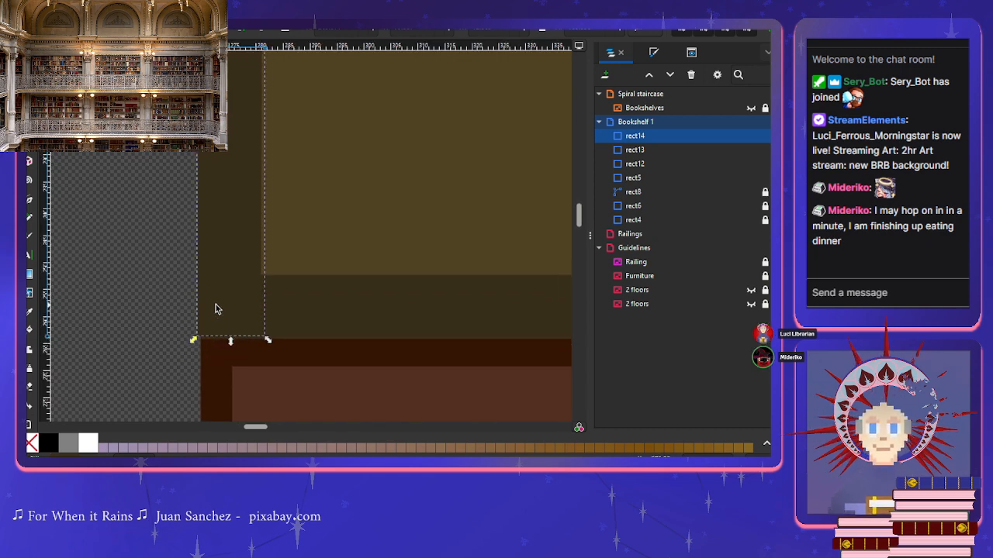
scroll(215, 309, "up", 2)
mouse_move(223, 304)
left_mouse_down()
mouse_move(239, 314)
mouse_move(234, 309)
left_mouse_up()
scroll(234, 309, "up", 10)
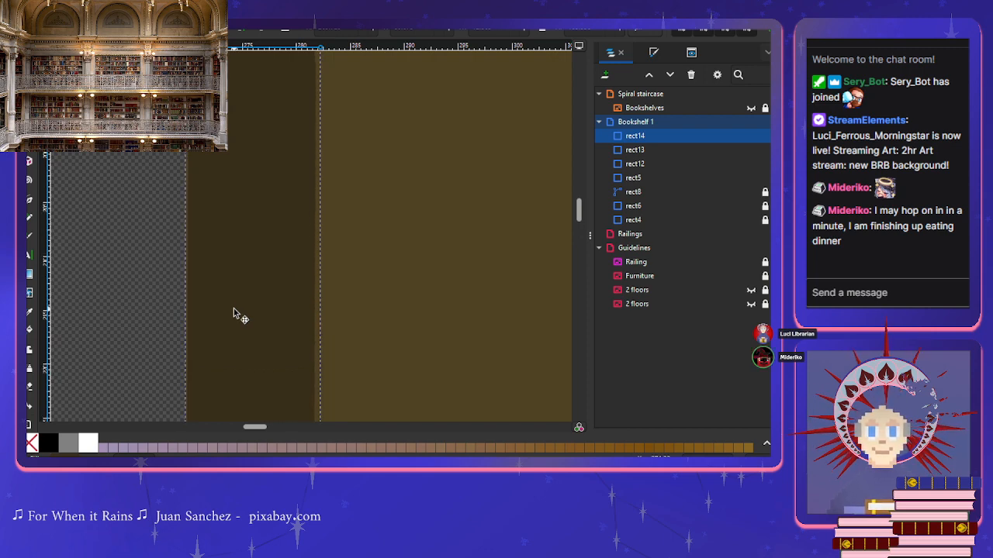
scroll(233, 308, "down", 1)
scroll(233, 312, "down", 2)
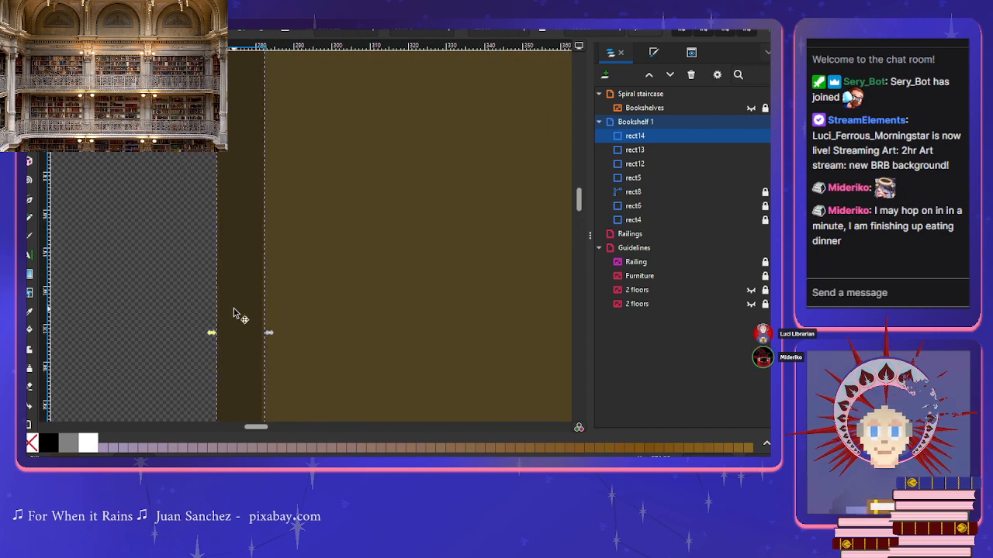
Step: Rotate the vertical strip (rect14) slightly to straighten it against the large rectangle's left edge
scroll(234, 309, "up", 3)
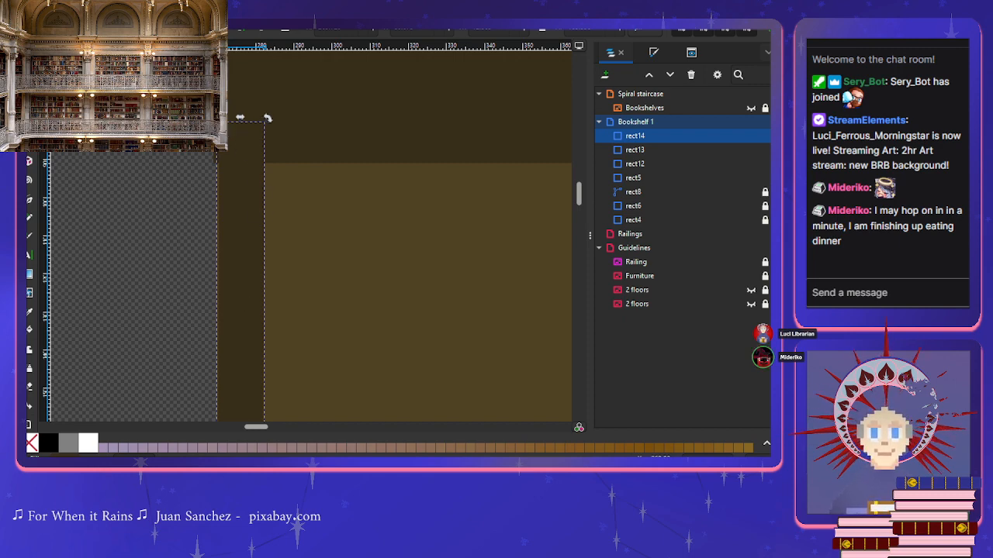
left_click_drag(213, 118, 212, 118)
scroll(210, 231, "down", 6)
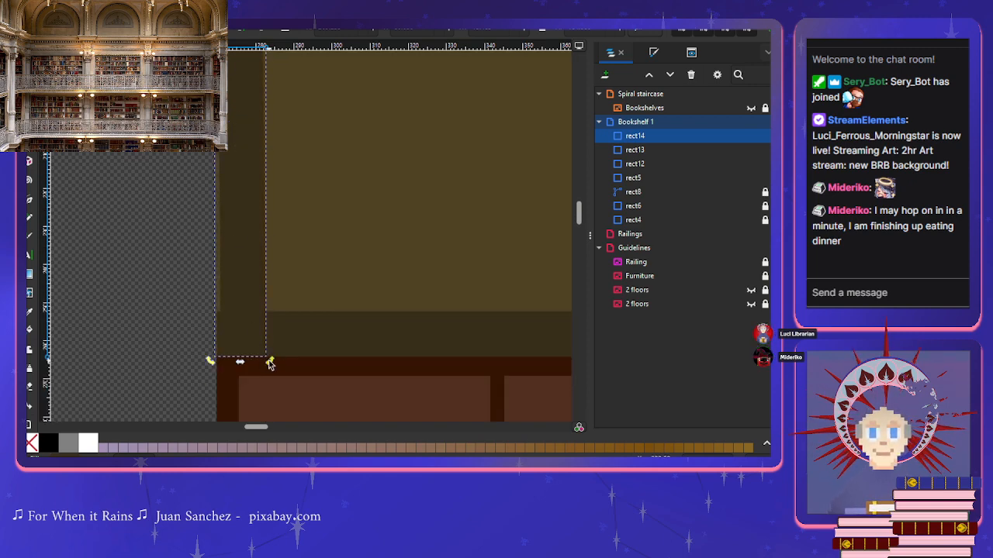
left_click_drag(269, 361, 264, 362)
Step: Move the left vertical strip (rect14) up, rotate it slightly to straighten it, and lower it back onto the cabinet's top edge
scroll(228, 335, "up", 6)
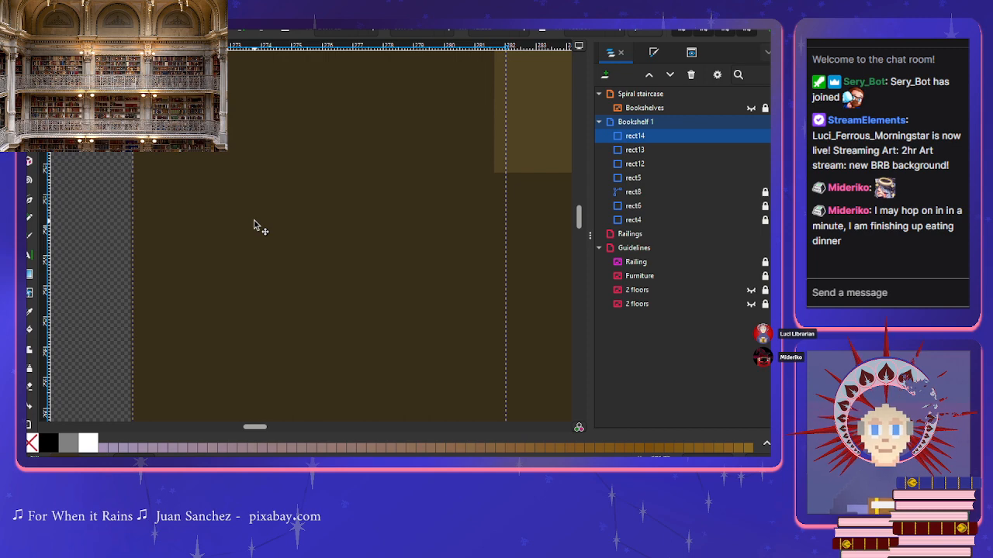
scroll(251, 219, "down", 4)
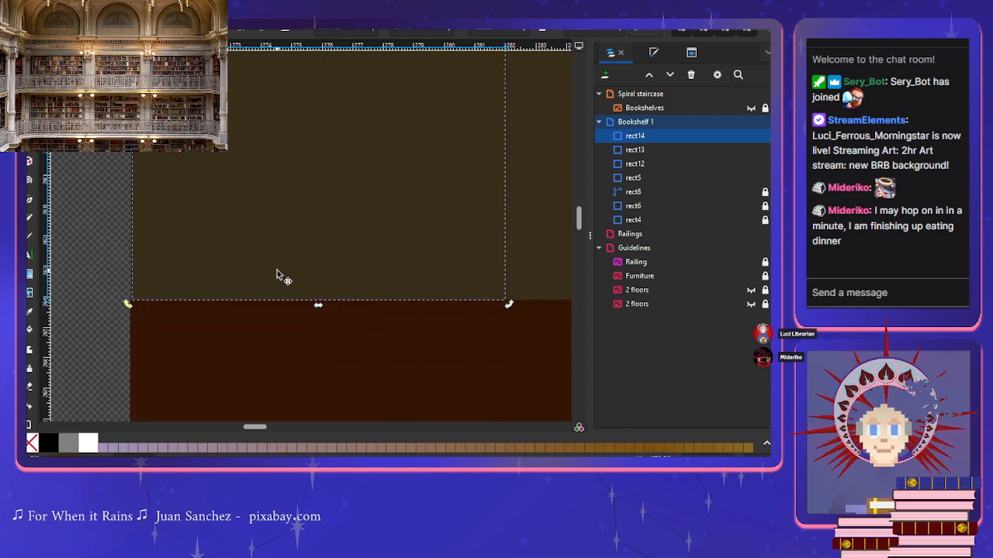
scroll(277, 270, "up", 4)
left_click_drag(330, 310, 344, 93)
scroll(328, 183, "down", 2)
scroll(328, 183, "down", 2)
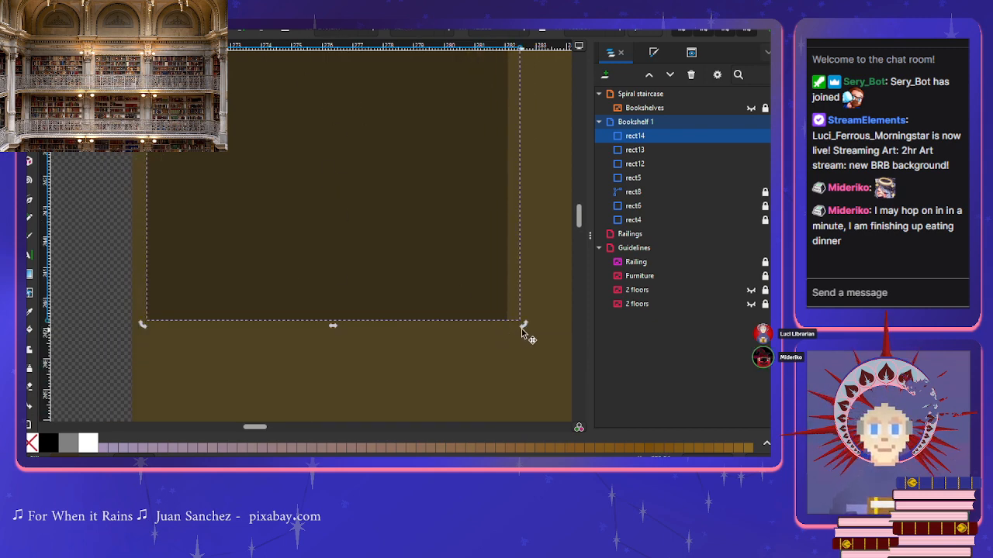
left_click_drag(518, 328, 527, 323)
scroll(422, 326, "down", 4)
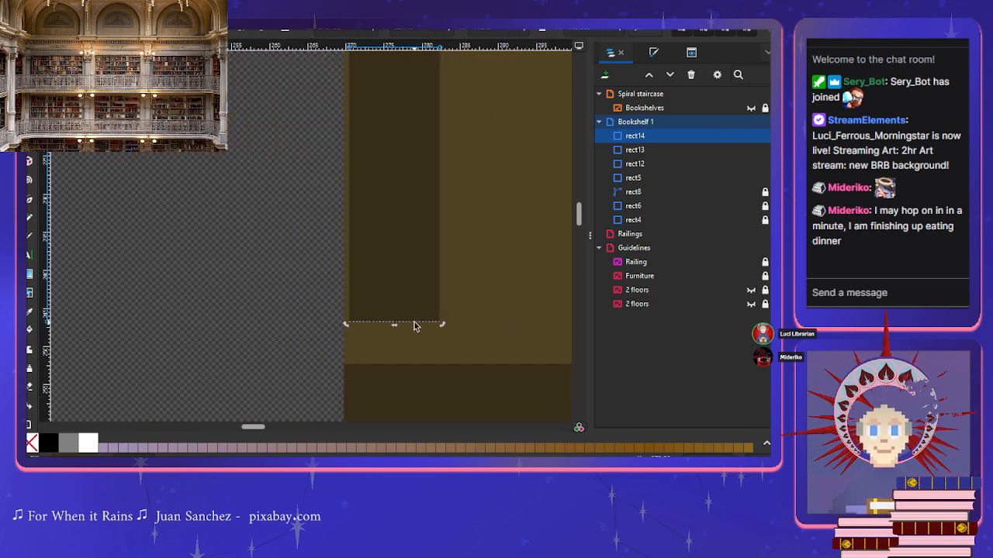
scroll(415, 326, "down", 1)
left_click_drag(405, 287, 393, 370)
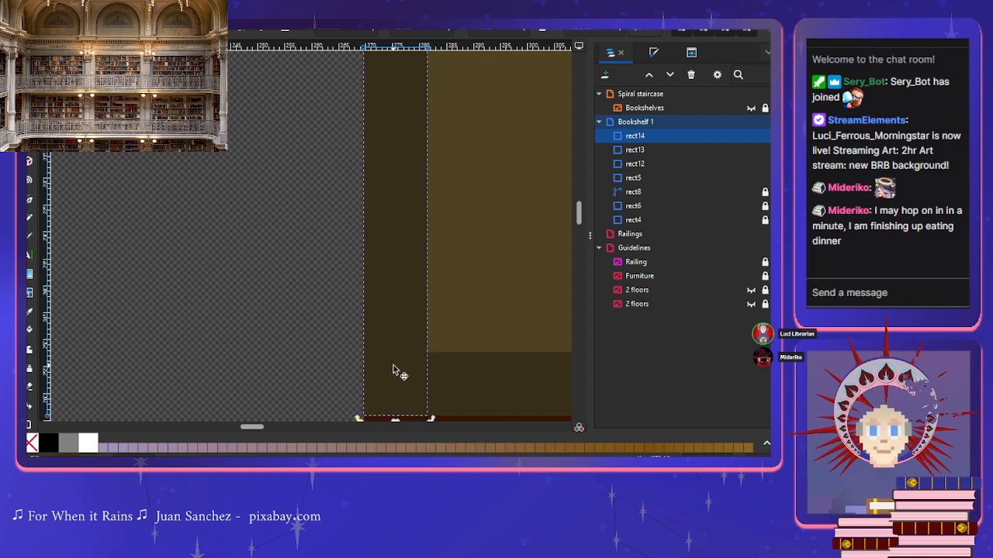
Step: Nudge the left vertical strip (rect14) sideways so its outer edge lines up with the cabinet's left side
scroll(380, 349, "up", 5)
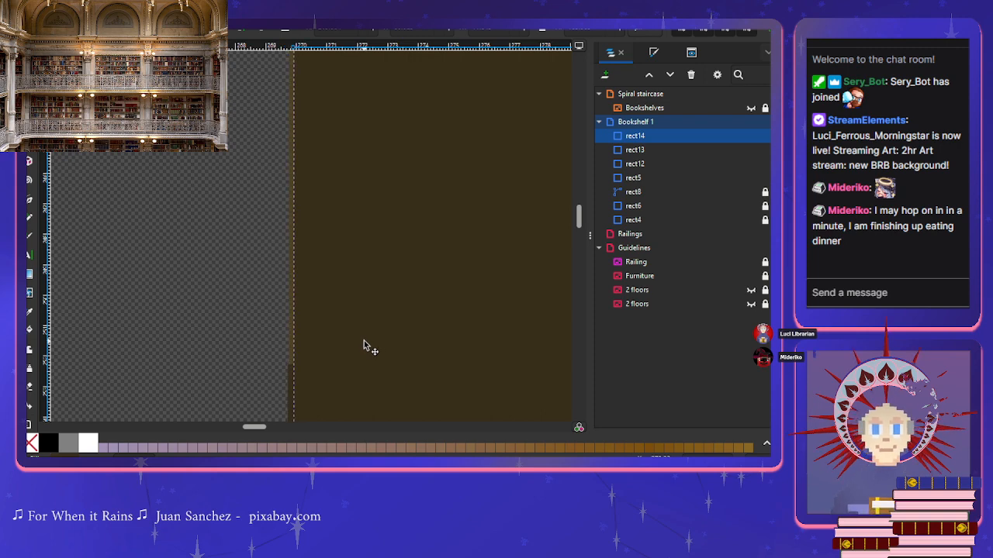
scroll(359, 341, "down", 3)
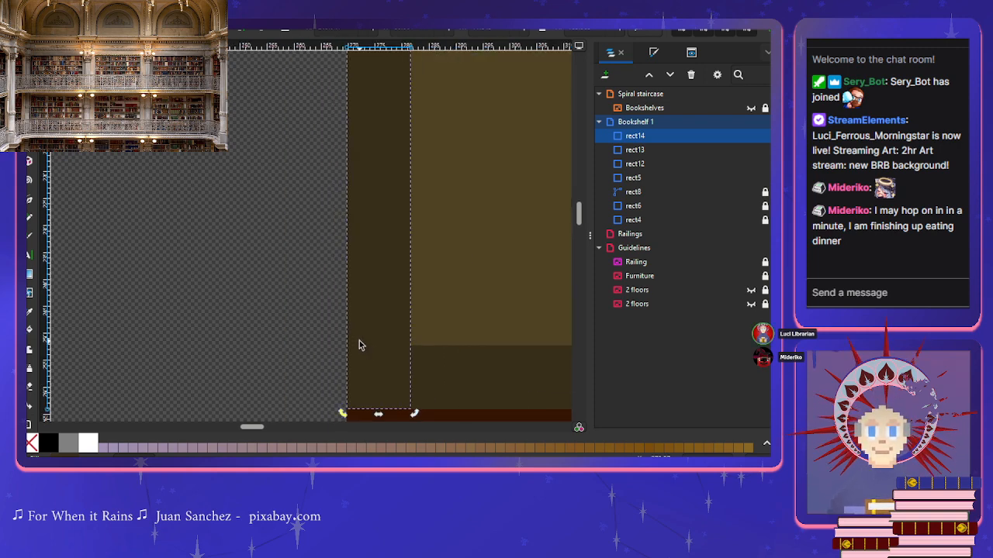
scroll(359, 345, "up", 5)
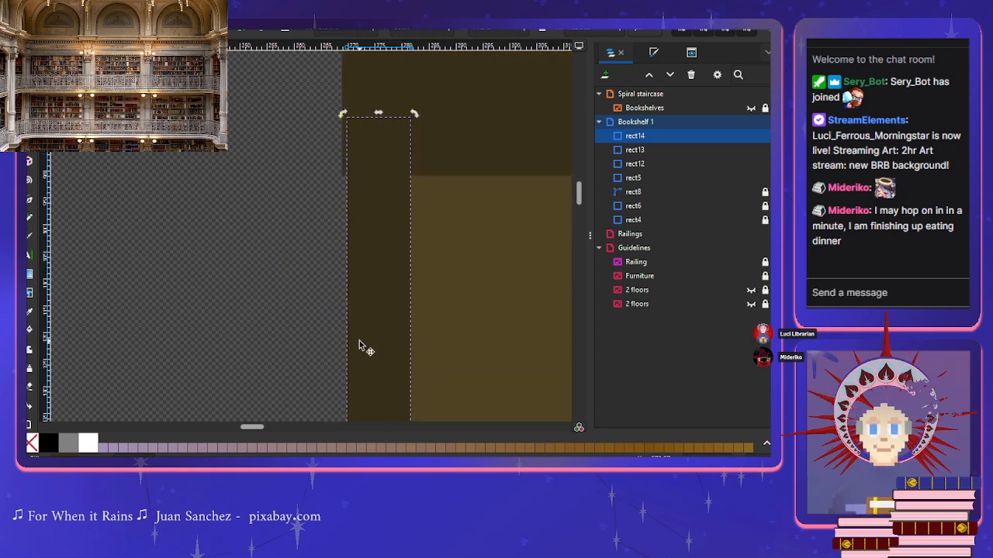
scroll(347, 198, "up", 2)
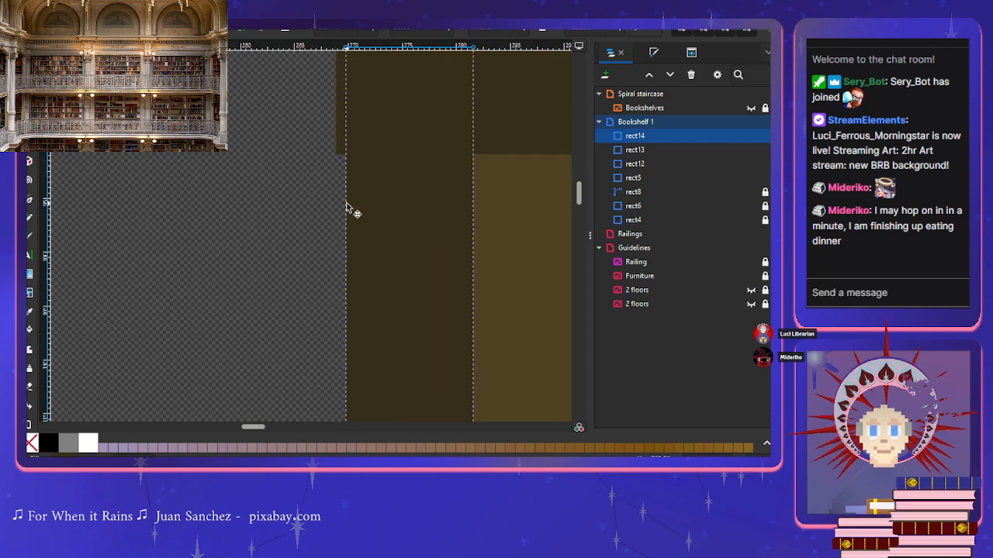
mouse_move(425, 226)
left_mouse_down()
mouse_move(441, 228)
mouse_move(428, 228)
left_mouse_up()
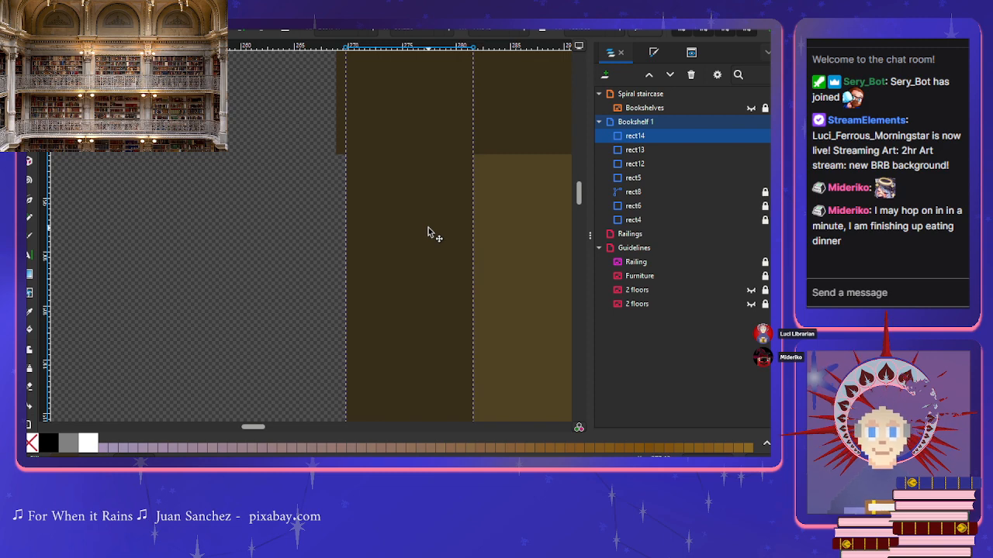
Step: Resize the dark top block (rect13) from its lower-left corner so its left edge is flush with the vertical strip
left_click(510, 127)
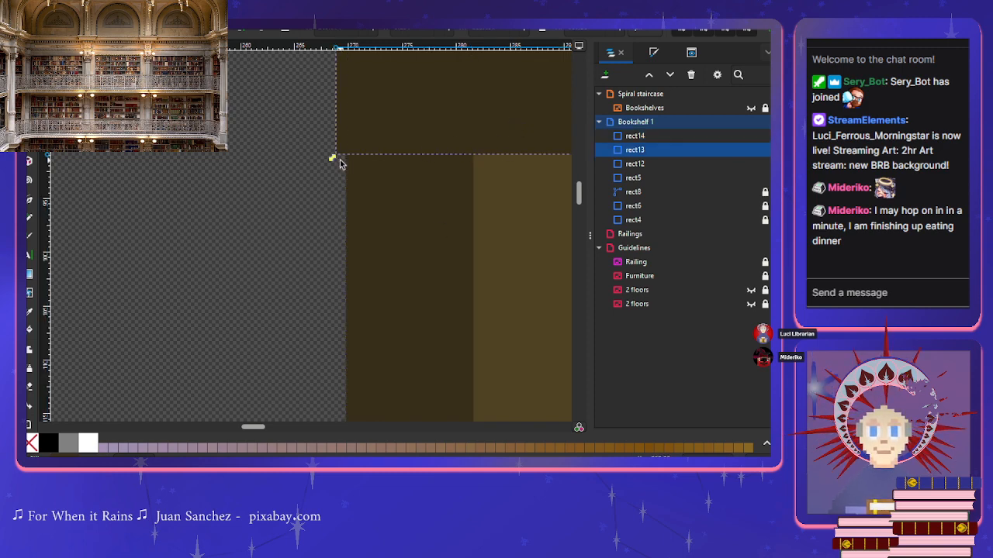
left_click_drag(334, 159, 344, 153)
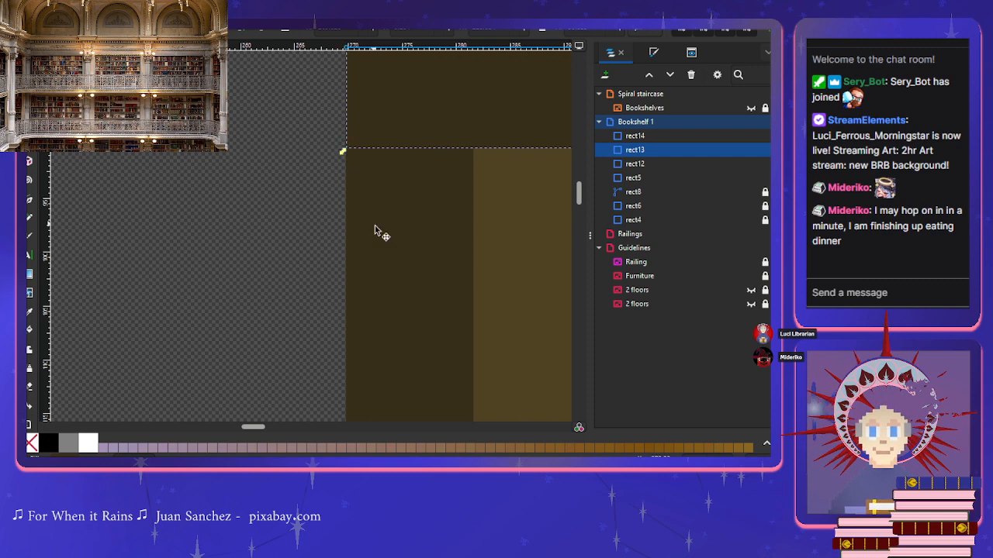
scroll(377, 233, "down", 4)
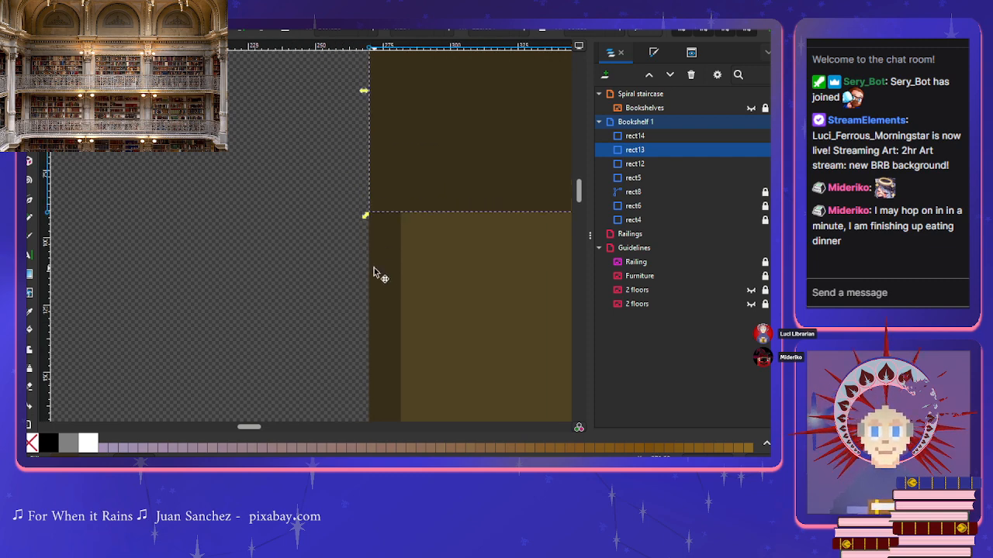
Step: Duplicate the left vertical strip (rect14) and move the copy across to the large rectangle's right edge
left_click(373, 268)
scroll(376, 279, "down", 3)
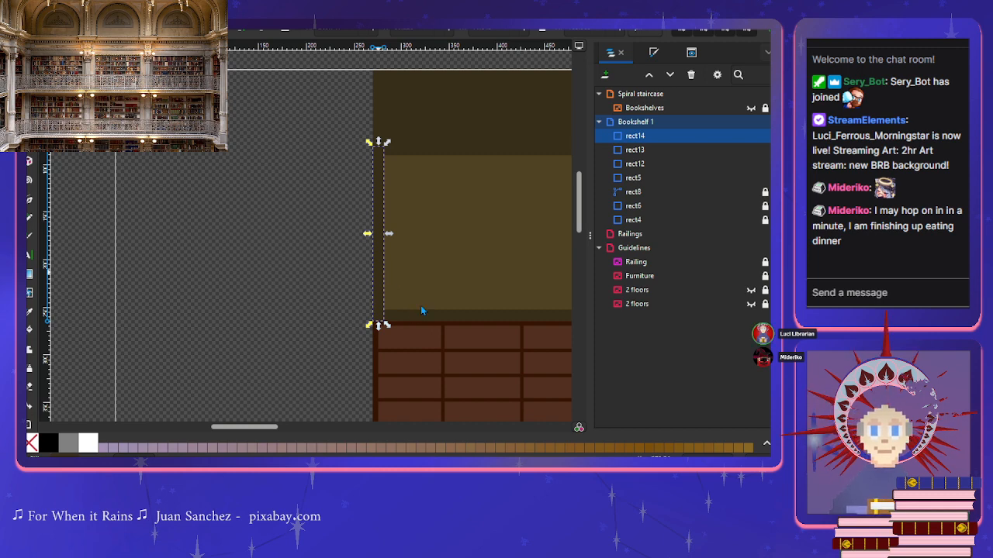
key("ctrl+d")
left_click_drag(379, 276, 528, 271)
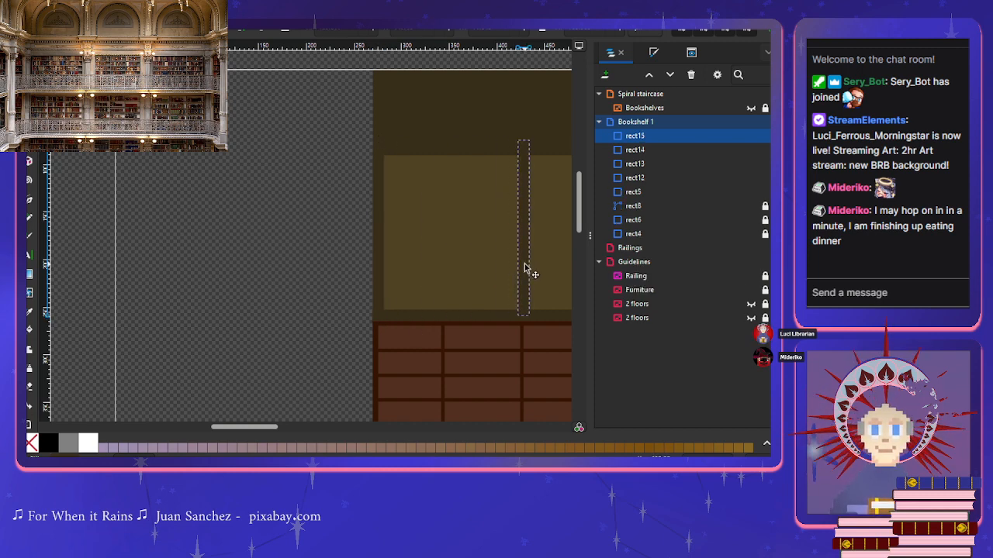
scroll(481, 275, "right", 4)
left_click_drag(388, 273, 452, 273)
scroll(452, 273, "up", 4, "ctrl")
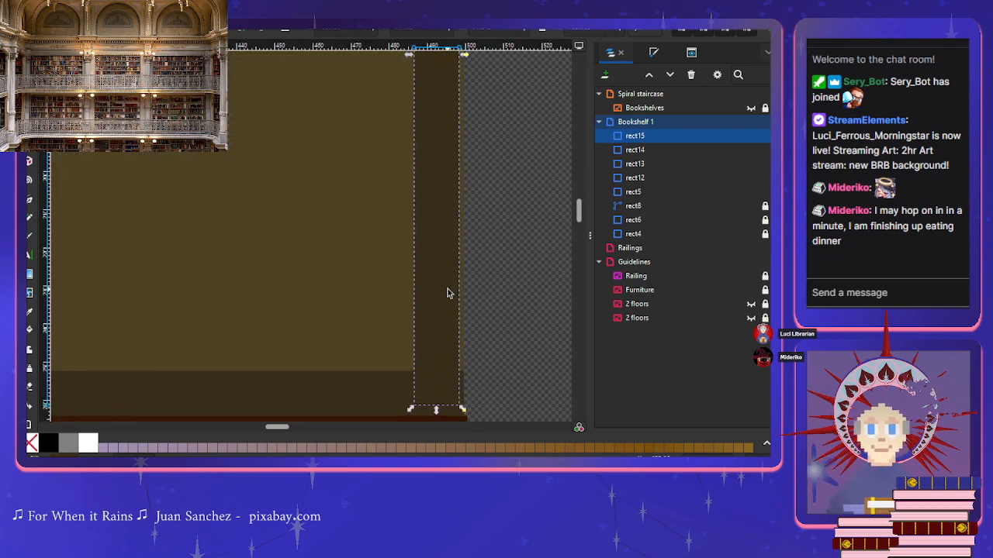
Step: Nudge the right vertical strip into place against the large rectangle's right edge, with its lower end meeting the cabinet
left_click_drag(454, 334, 456, 336)
scroll(445, 335, "up", 6)
scroll(445, 335, "up", 3)
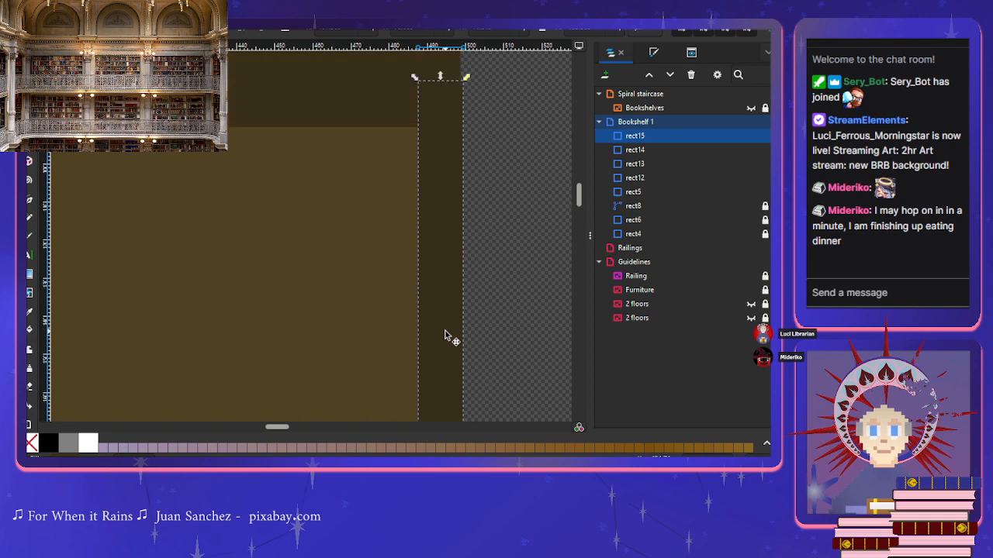
scroll(453, 256, "up", 3, "ctrl")
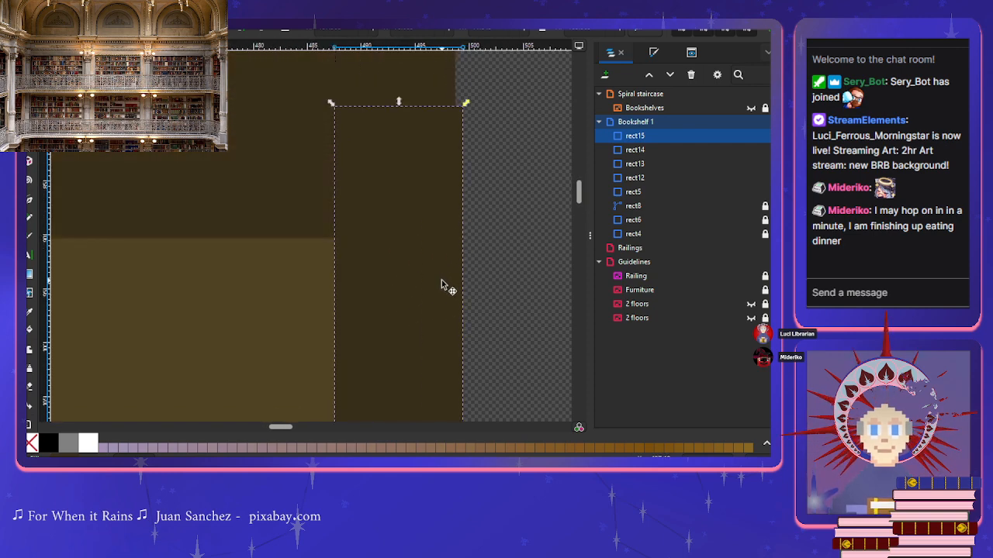
mouse_move(442, 280)
left_mouse_down()
mouse_move(422, 284)
mouse_move(439, 276)
left_mouse_up()
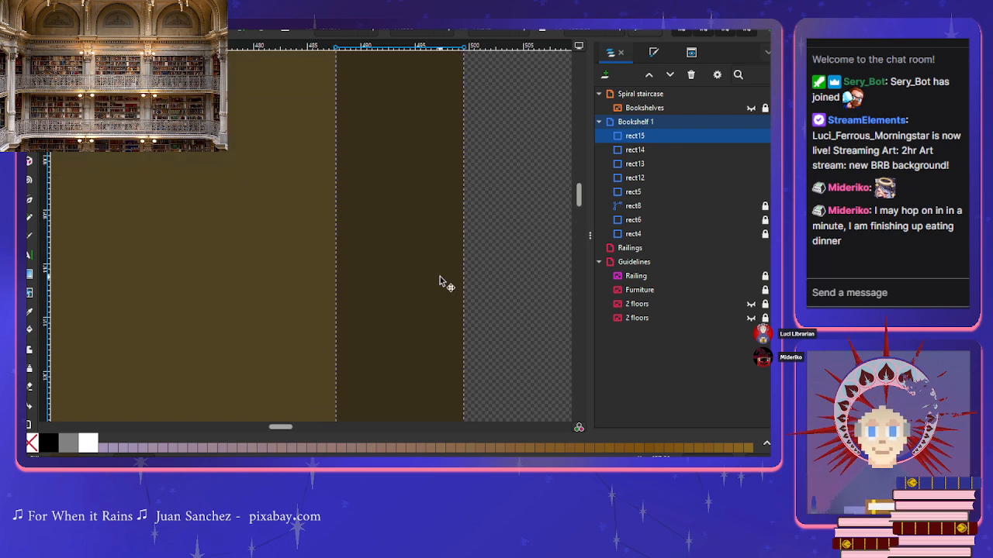
scroll(440, 276, "down", 6, "ctrl")
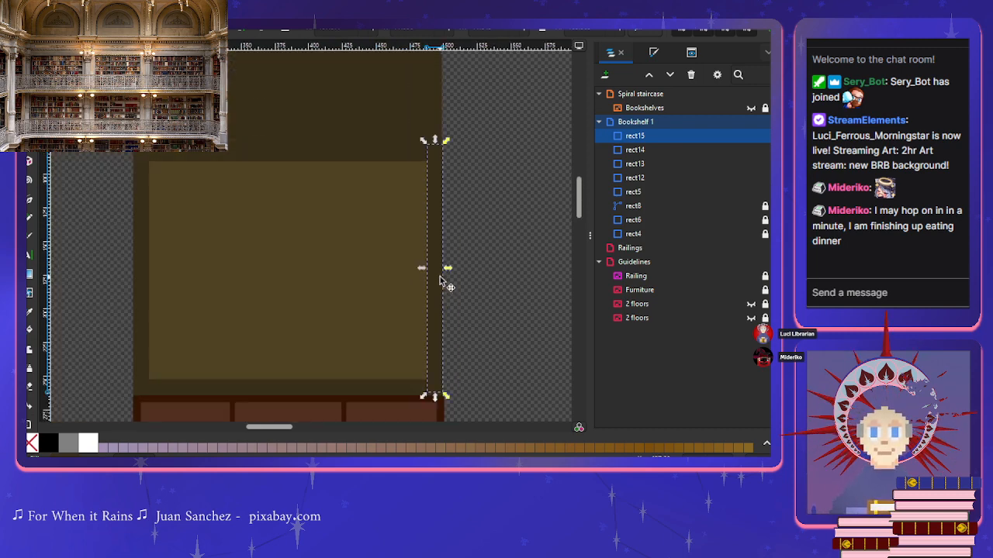
Step: Widen the dark top block (rect13) on its right side to be flush with the right vertical strip, and deselect it
scroll(437, 284, "up", 6)
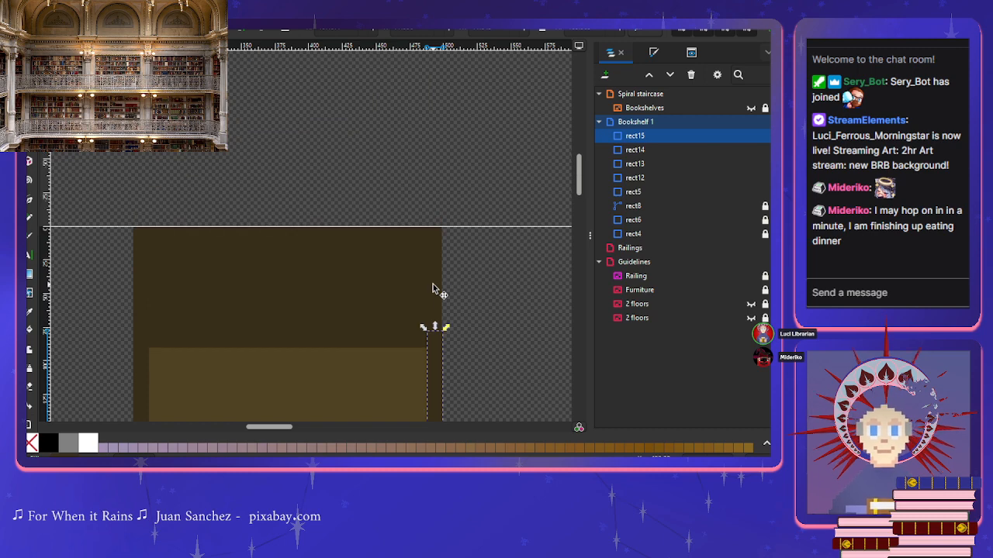
scroll(452, 360, "up", 3, "ctrl")
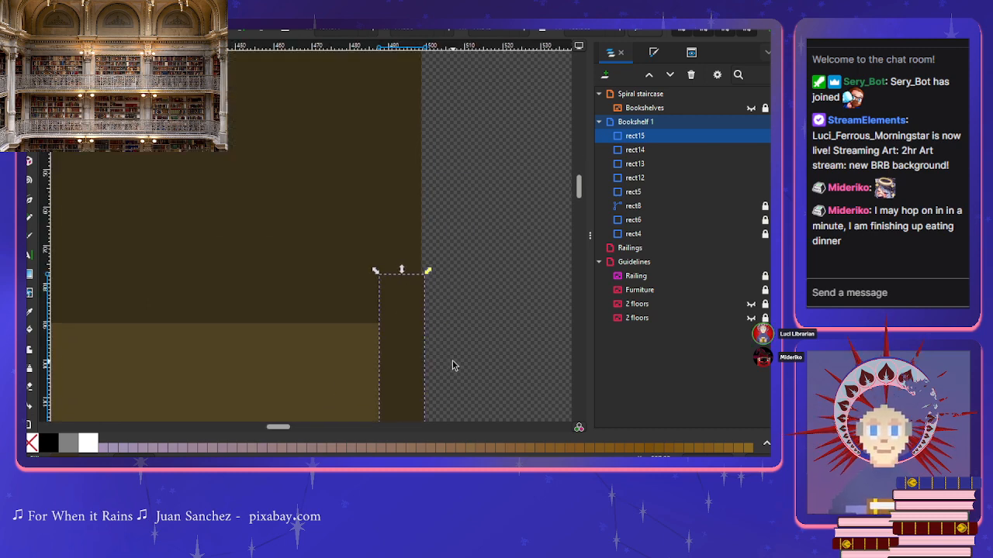
left_click(412, 225)
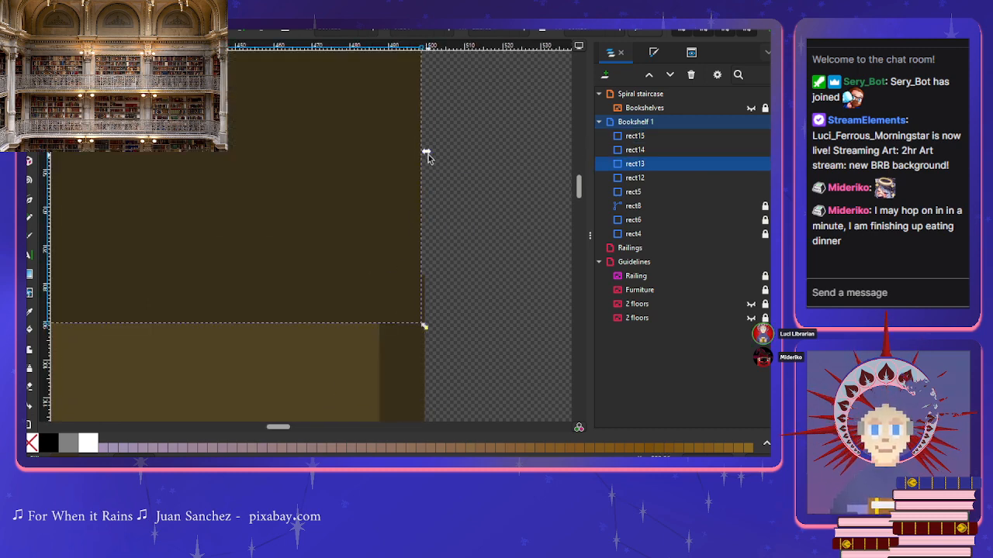
left_click_drag(429, 154, 431, 155)
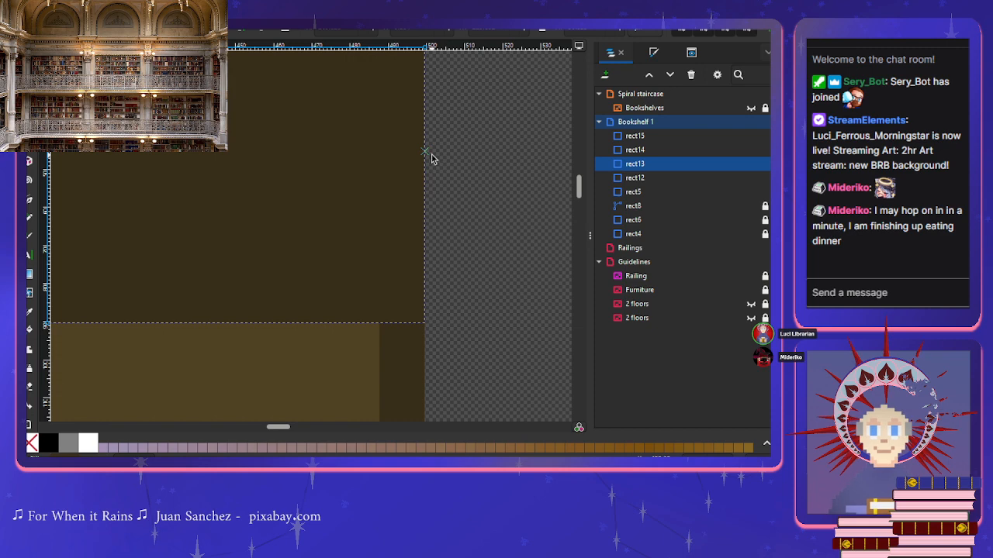
left_click(365, 245)
left_click(472, 240)
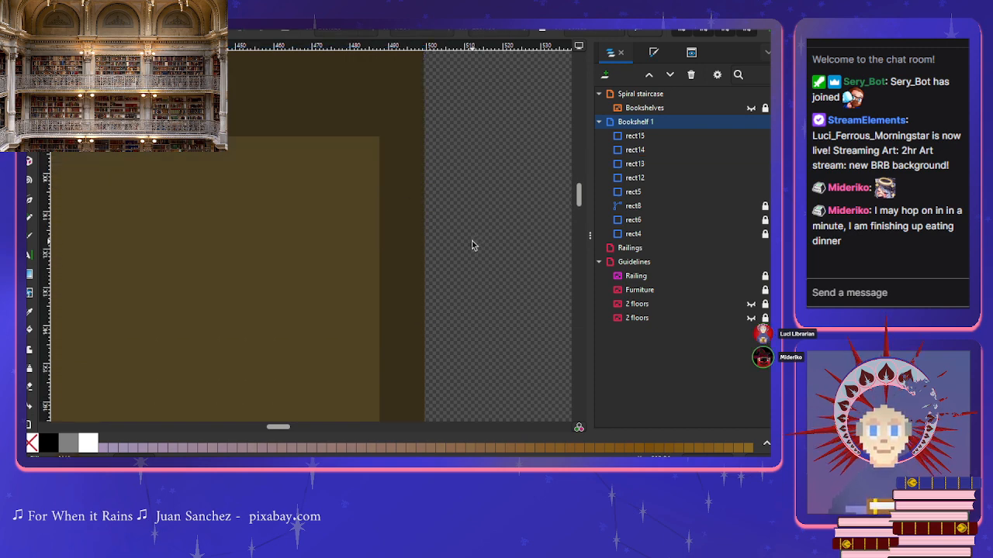
Step: Duplicate the left vertical strip (rect14) again and place the copy near the middle of the shelf opening as a divider
scroll(472, 241, "left", 4)
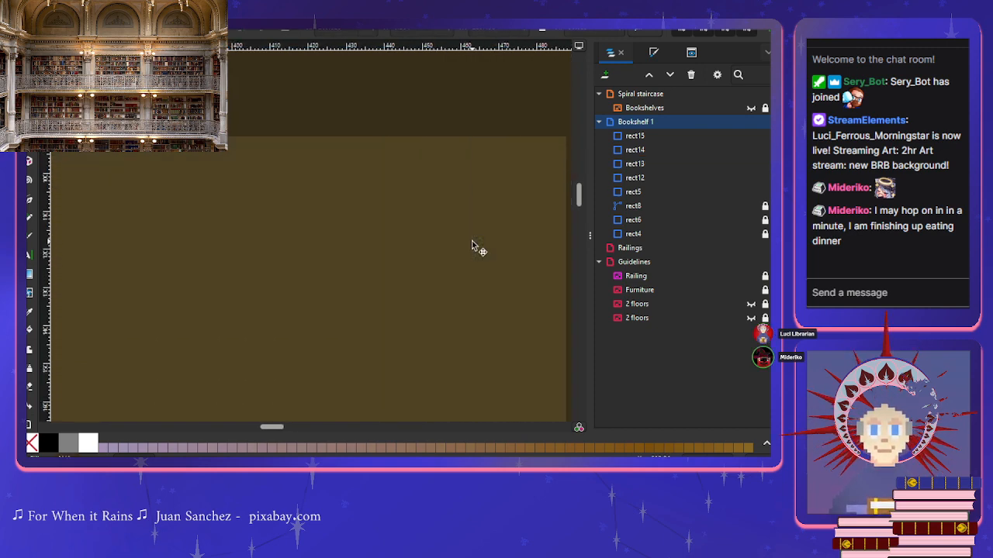
scroll(471, 240, "down", 3)
scroll(457, 307, "down", 3)
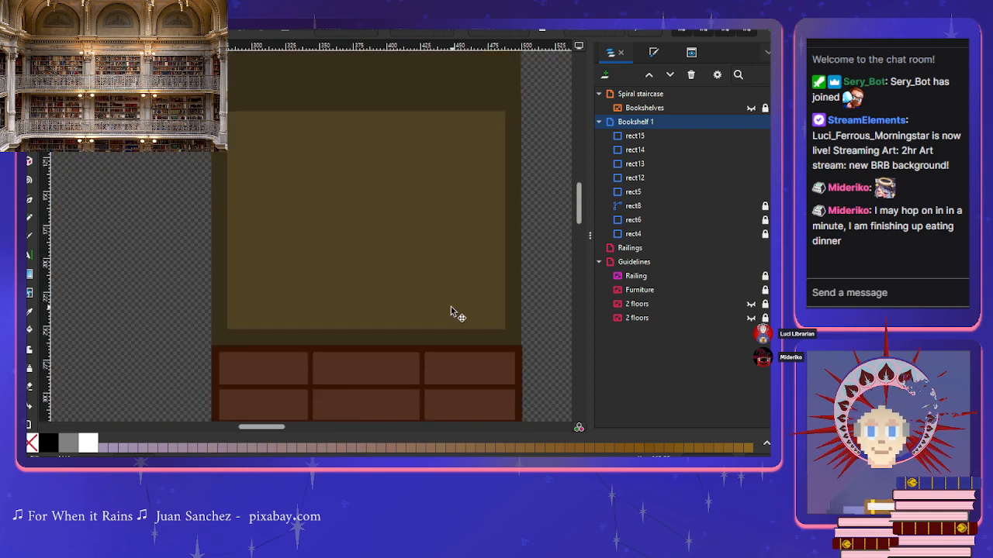
left_click(221, 291)
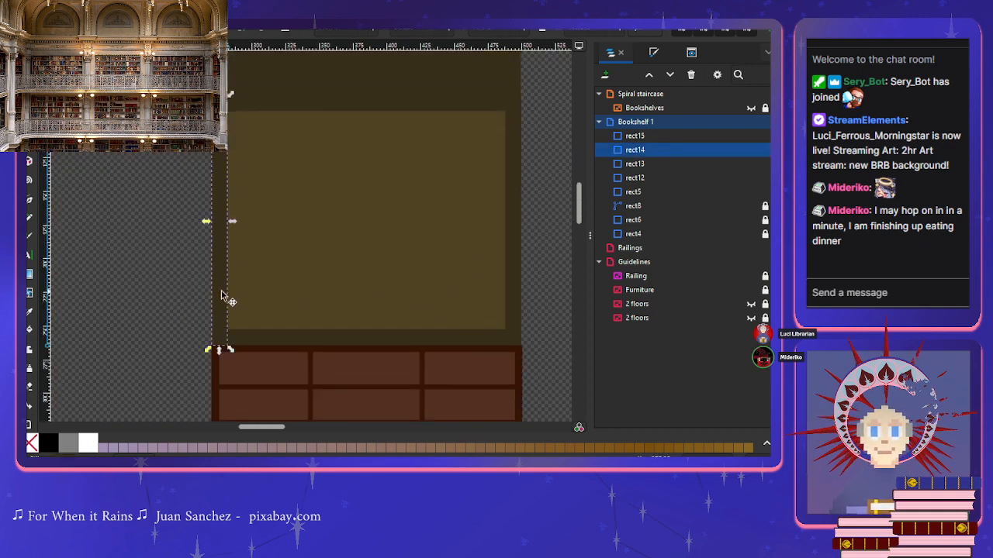
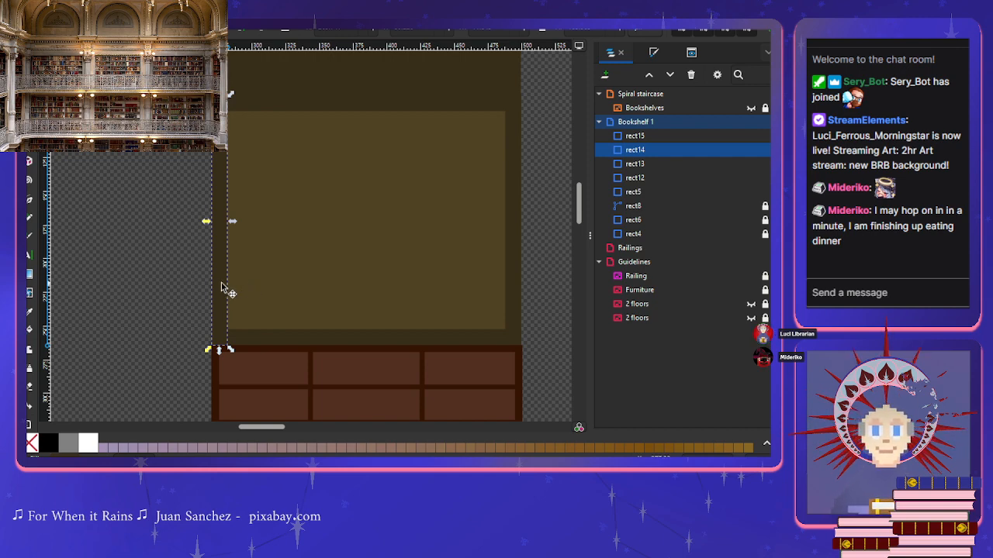
key("ctrl+d")
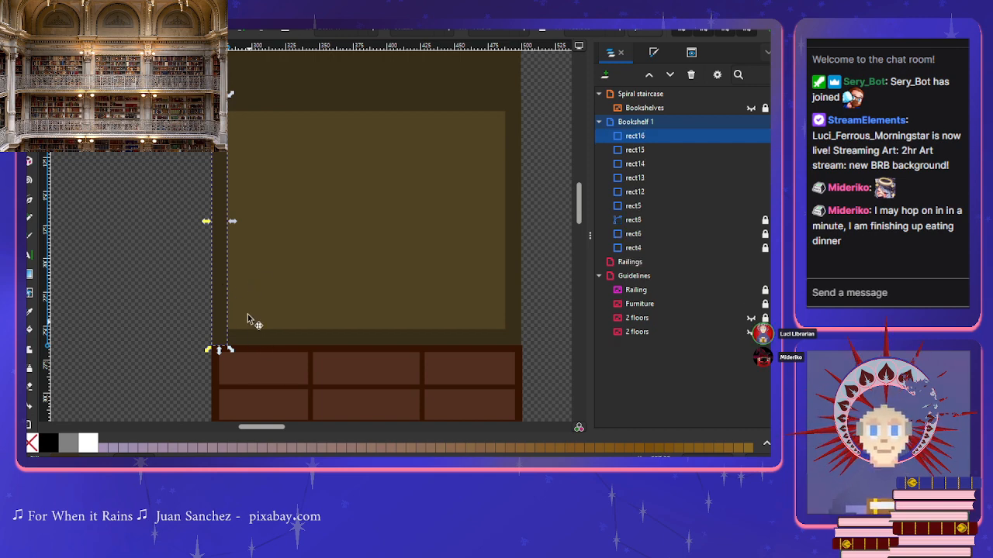
left_click_drag(220, 283, 370, 281)
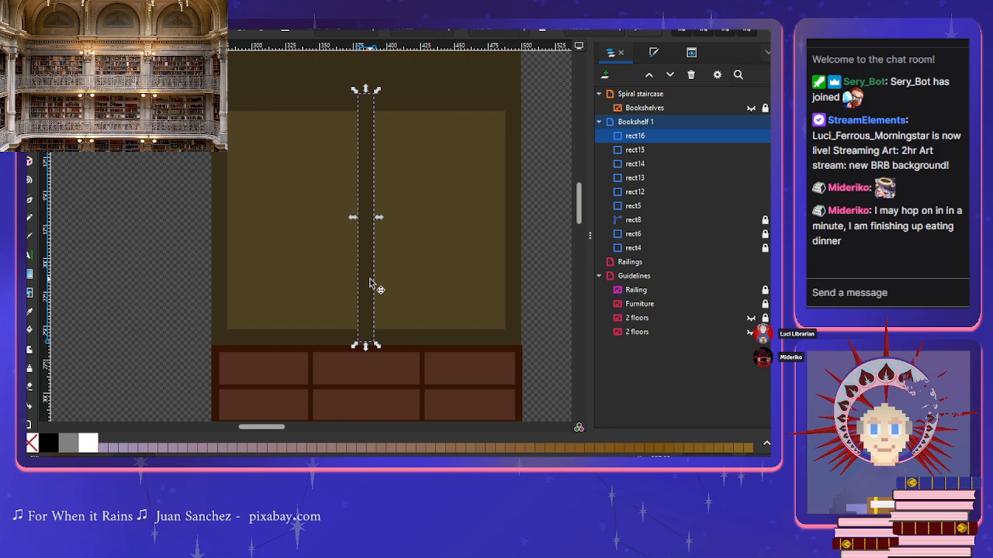
Step: Lower the middle divider strip (rect16) to meet the cabinet's top edge and narrow it slightly from its right side
scroll(370, 283, "up", 2)
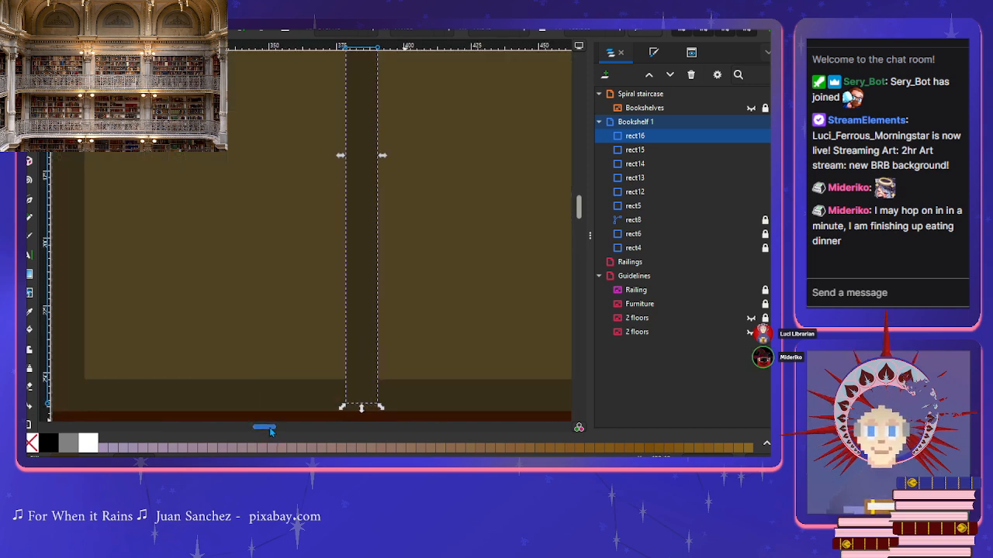
left_click_drag(264, 428, 273, 435)
scroll(279, 393, "down", 1)
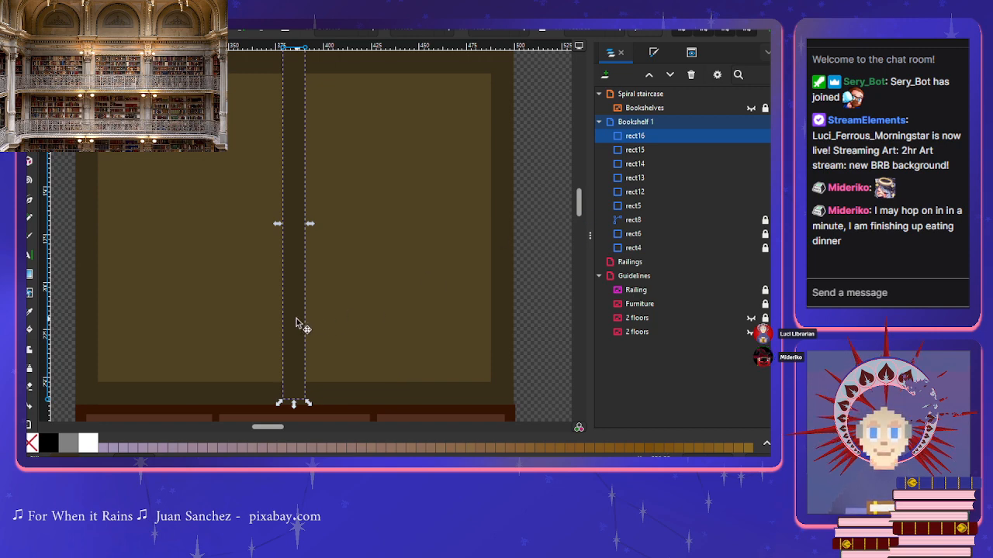
left_click_drag(295, 321, 296, 331)
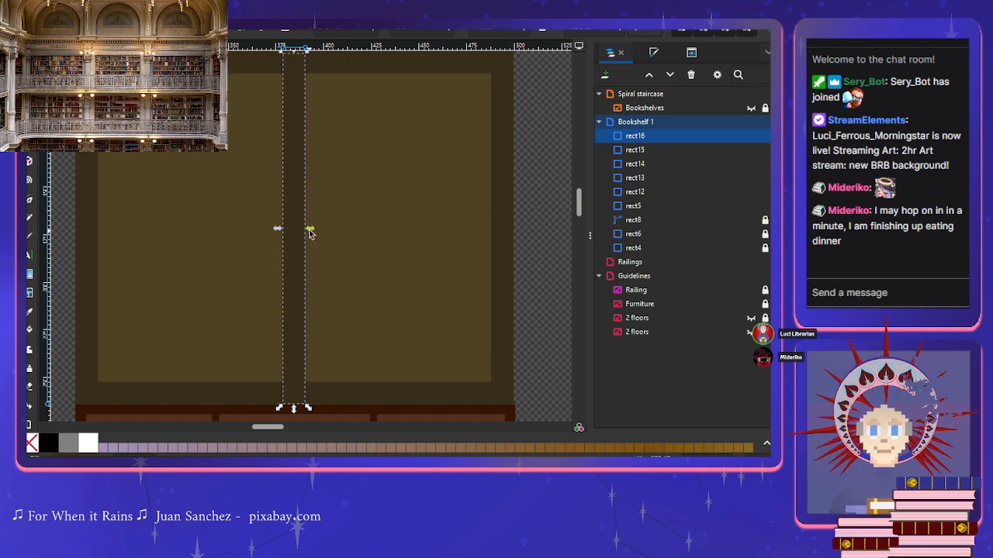
left_click_drag(309, 228, 307, 230)
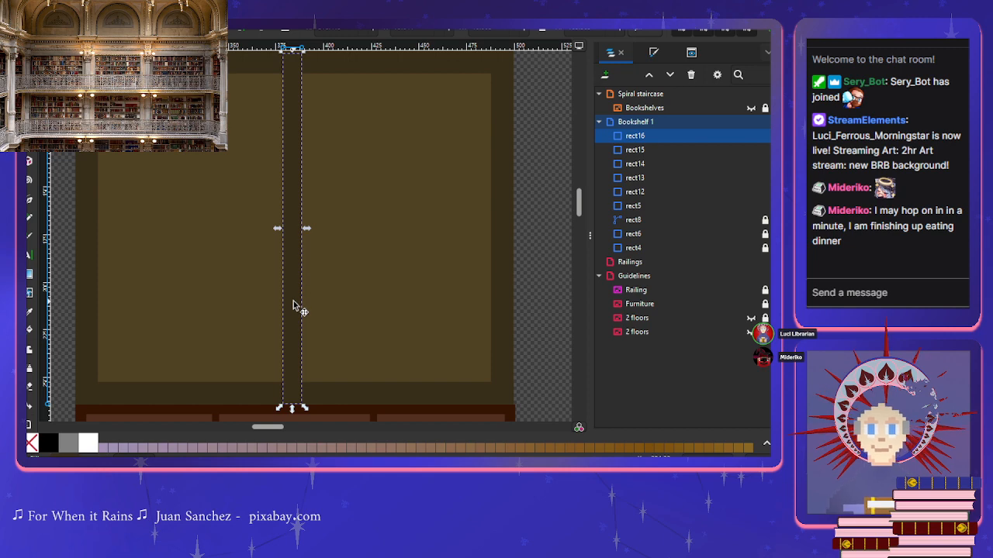
Step: Nudge the middle divider strip (rect16) so it sits centred between the two halves of the shelf opening
left_click_drag(294, 299, 296, 301)
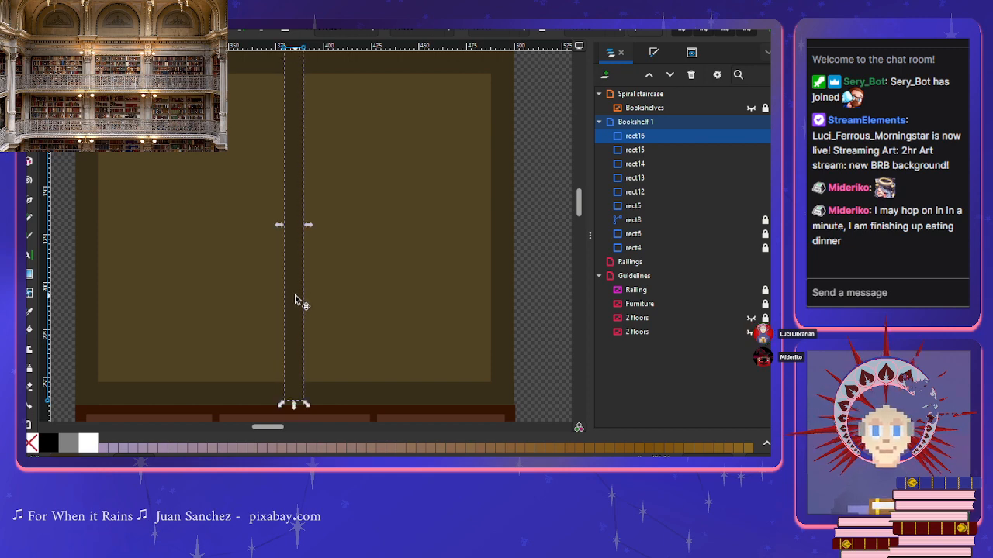
left_click(68, 275)
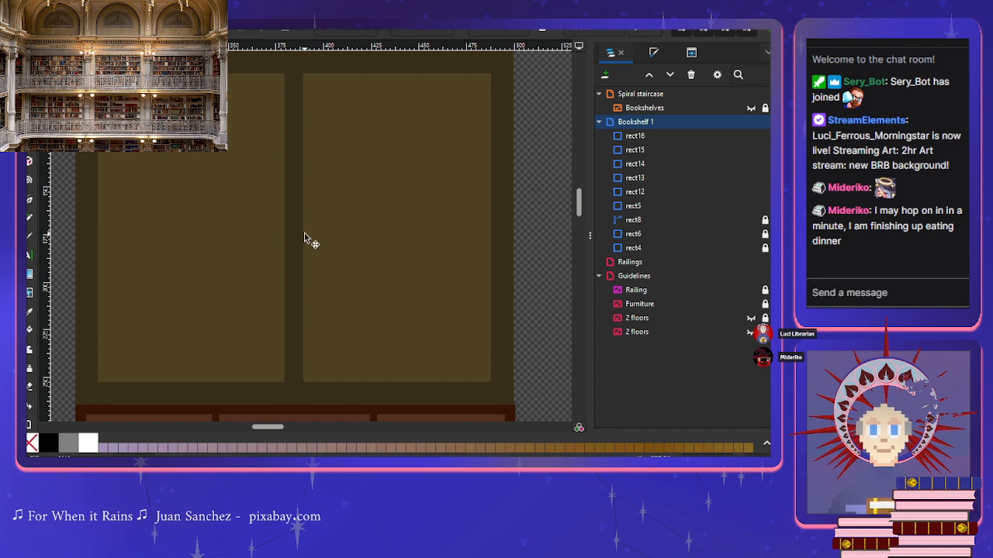
left_click(253, 400)
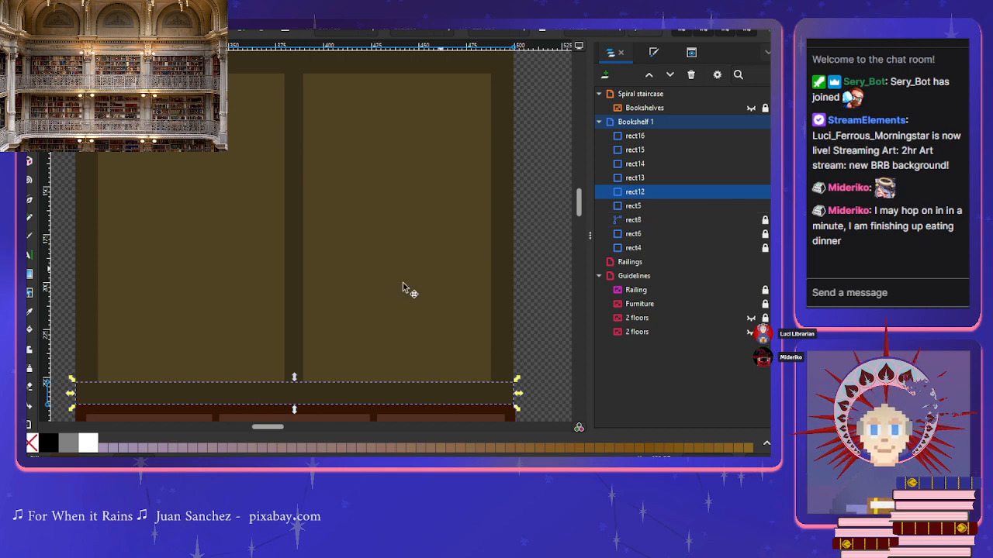
left_click(304, 398)
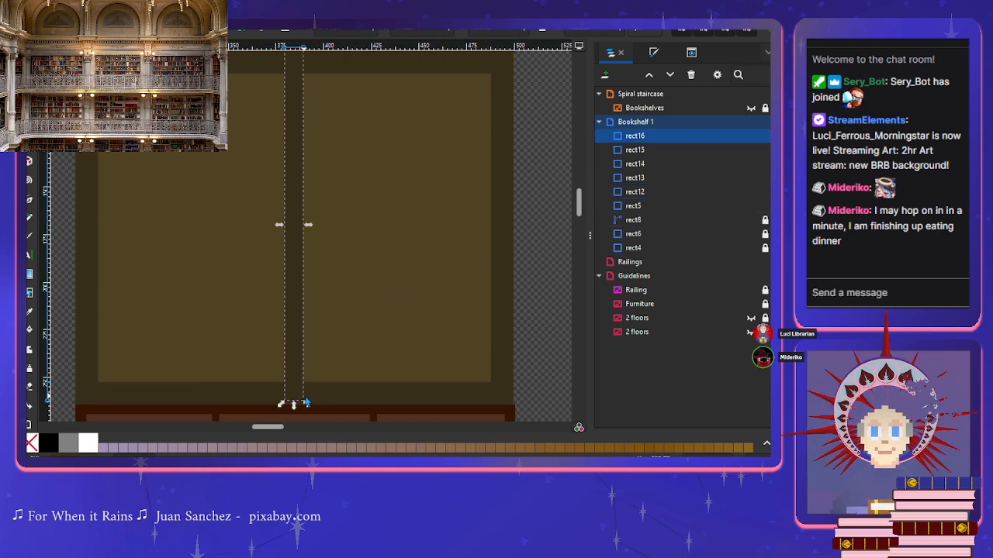
Step: Duplicate the bottom strip (rect12), move the copy up into the opening as a shelf board, and shorten it at both ends
left_click(217, 392)
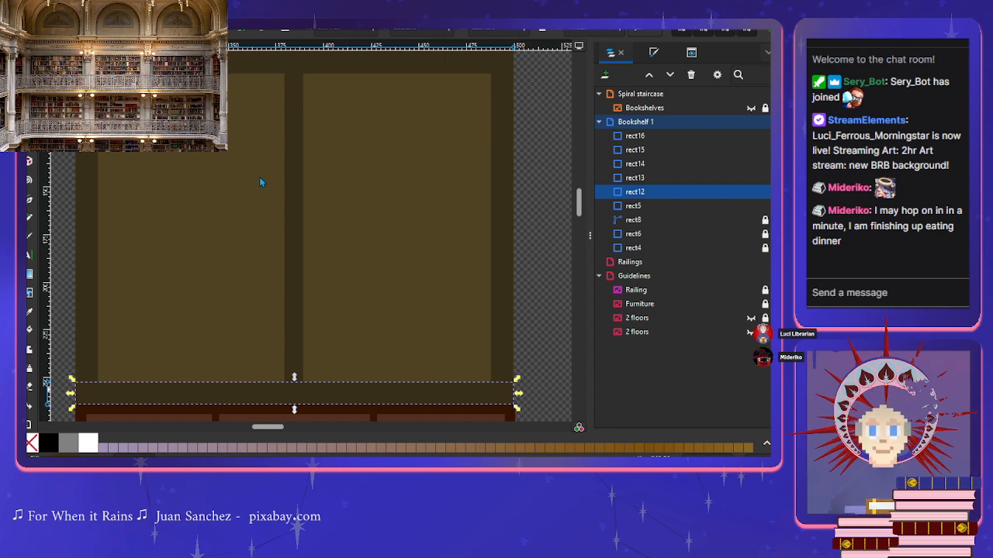
key("ctrl+d")
left_click_drag(260, 399, 259, 291)
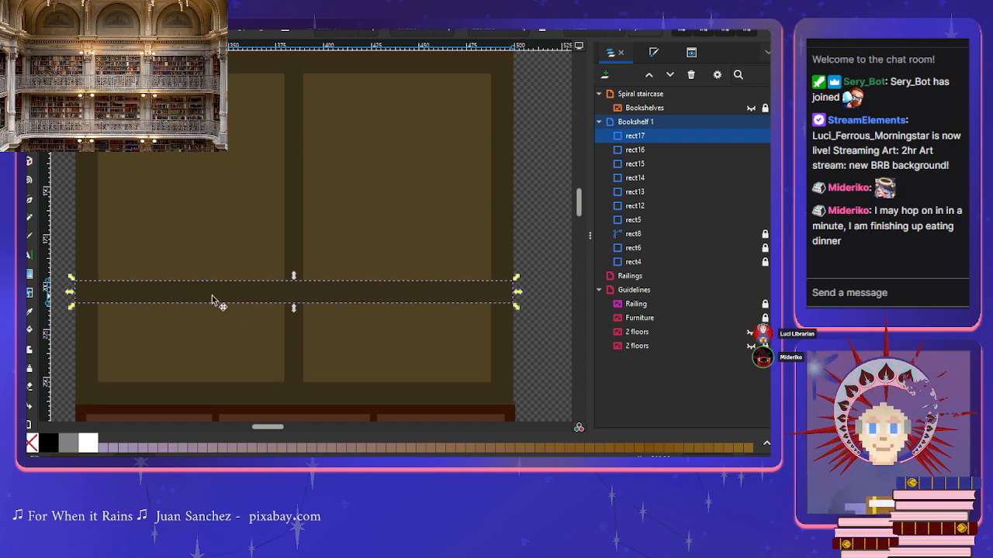
left_click_drag(70, 293, 76, 294)
left_click_drag(518, 294, 512, 299)
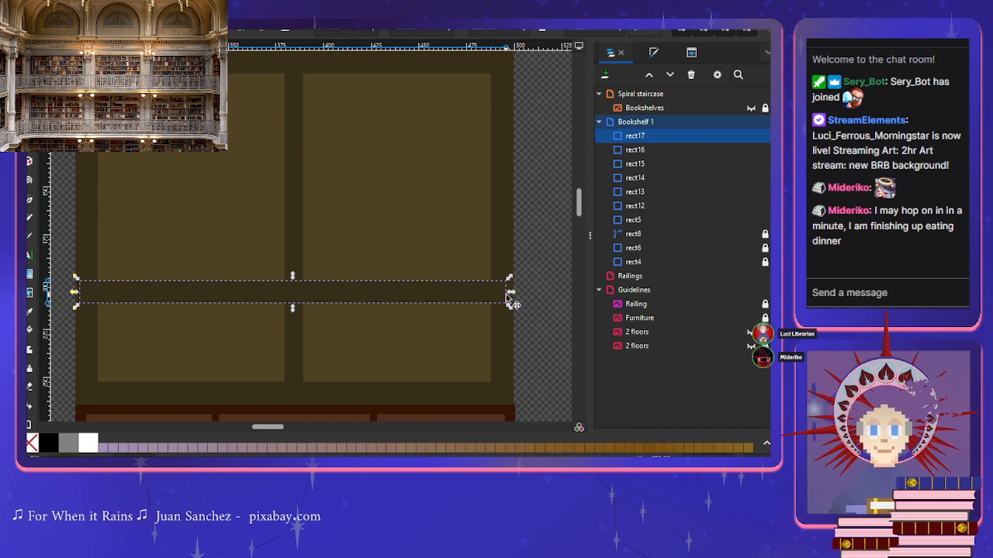
Step: Make the shelf board (rect17) about half as thick, position it across the lower part of the opening, and deselect it
left_click_drag(310, 304, 291, 326)
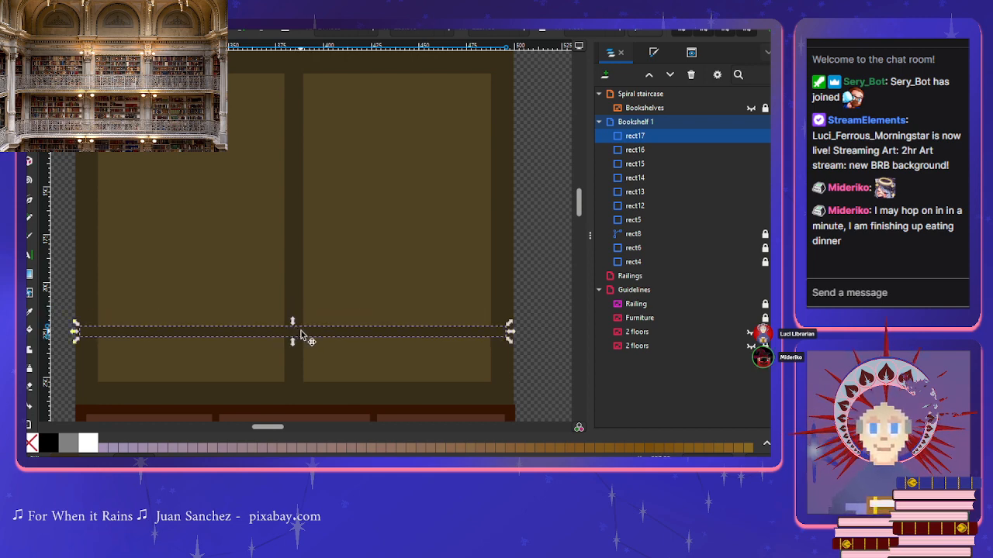
scroll(302, 329, "down", 2)
scroll(303, 328, "down", 2)
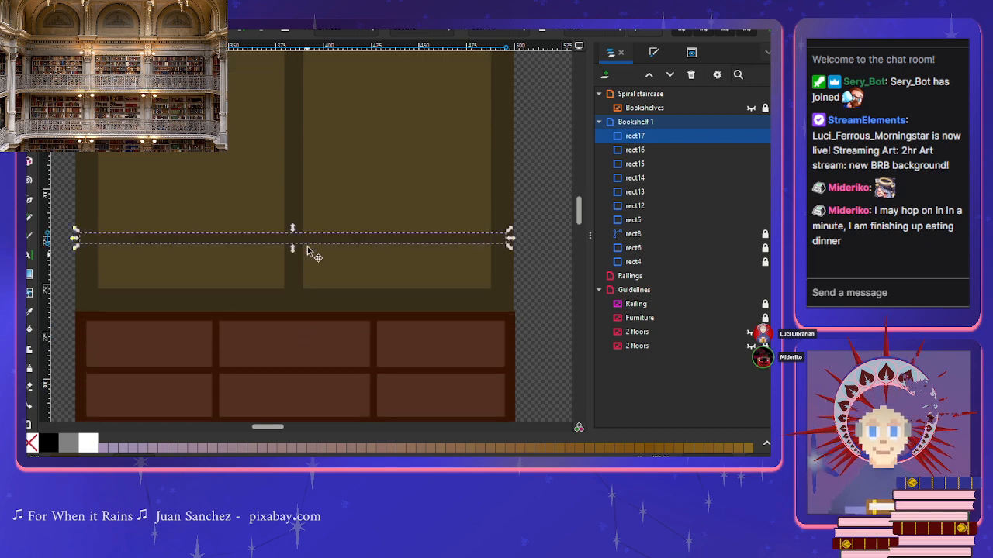
left_click_drag(307, 241, 306, 228)
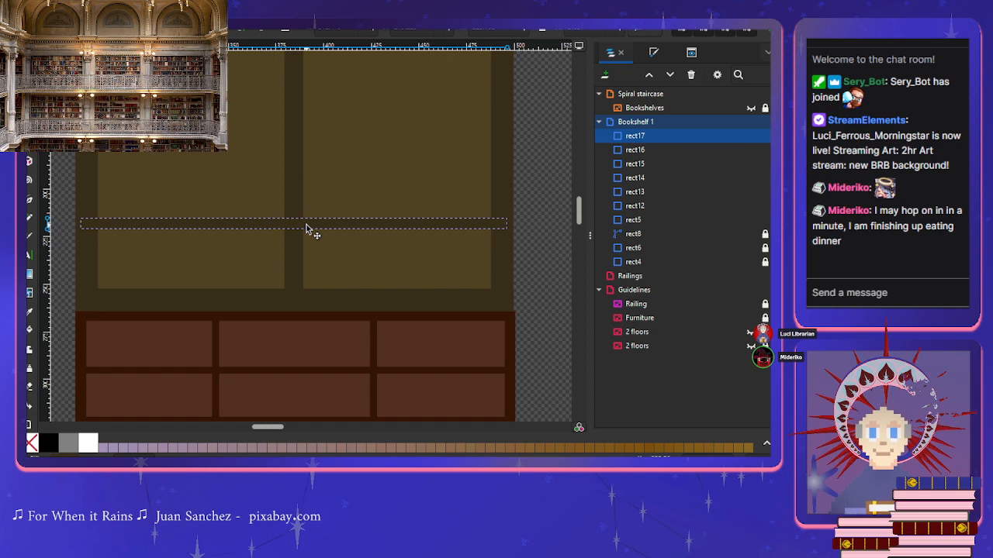
left_click_drag(307, 227, 309, 231)
scroll(302, 266, "down", 6)
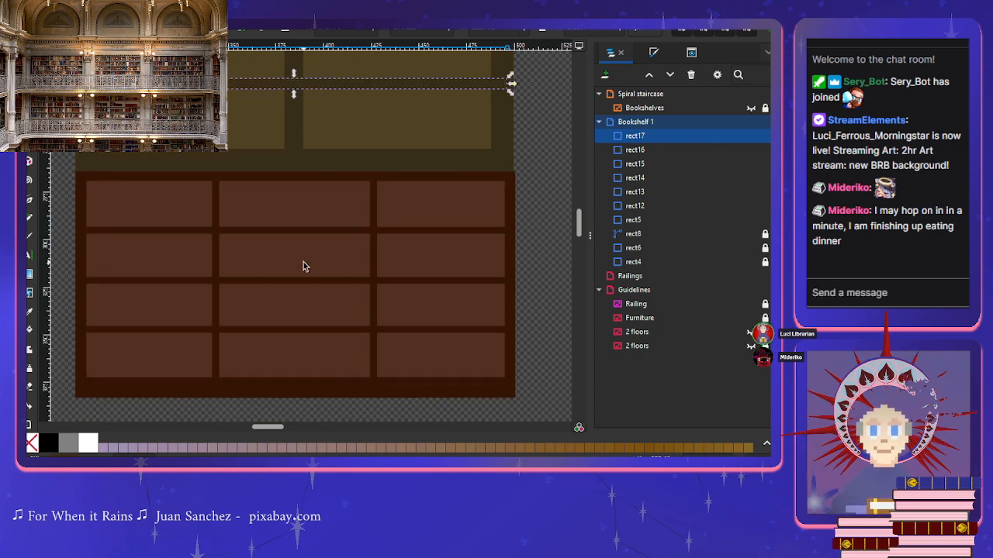
scroll(303, 266, "up", 4)
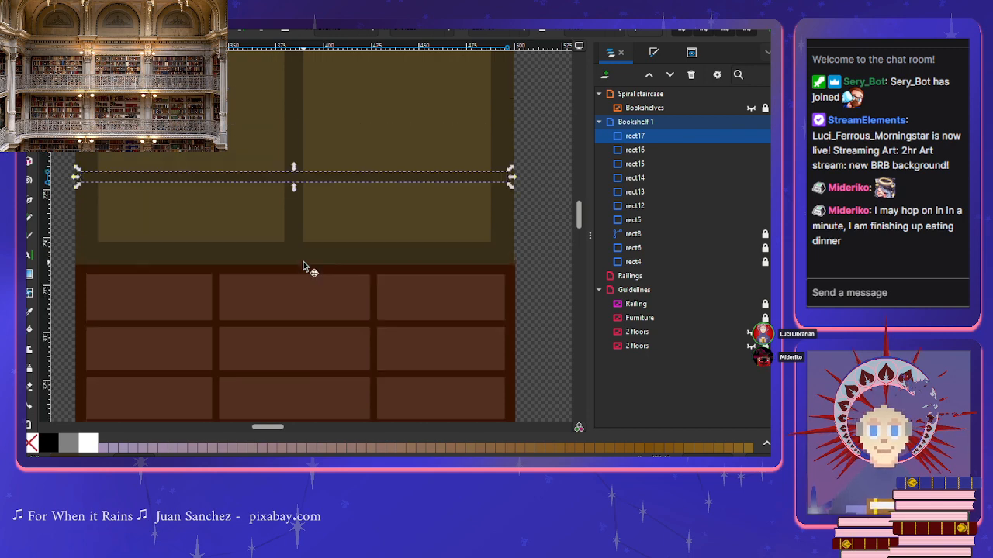
left_click(61, 240)
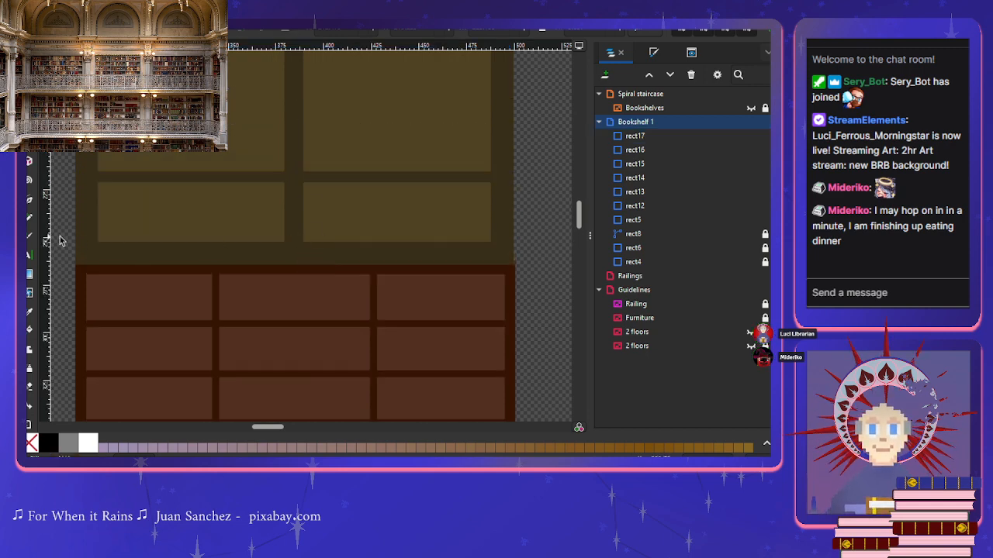
scroll(60, 260, "up", 6)
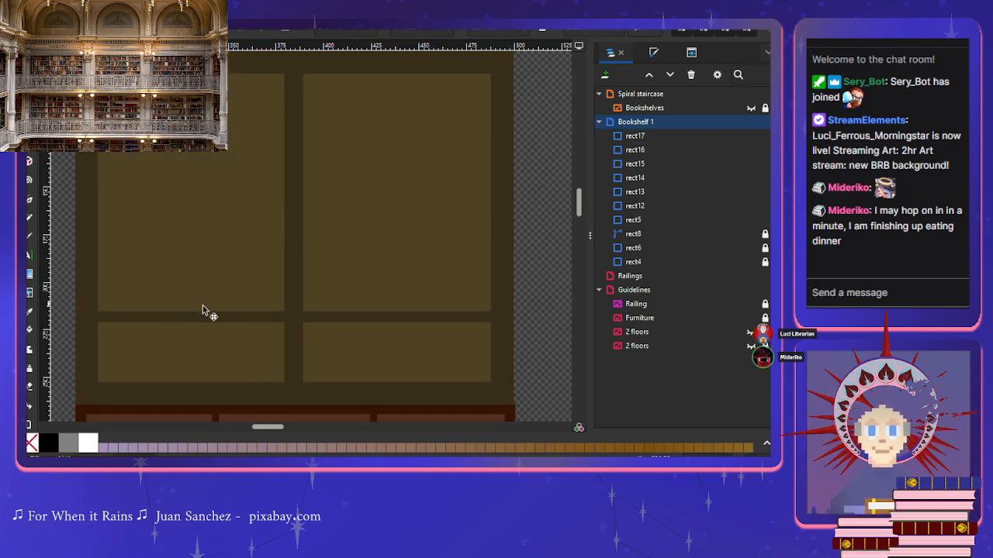
Step: Duplicate the thin shelf board (rect17) and place the copy above it as the second shelf
left_click(230, 316)
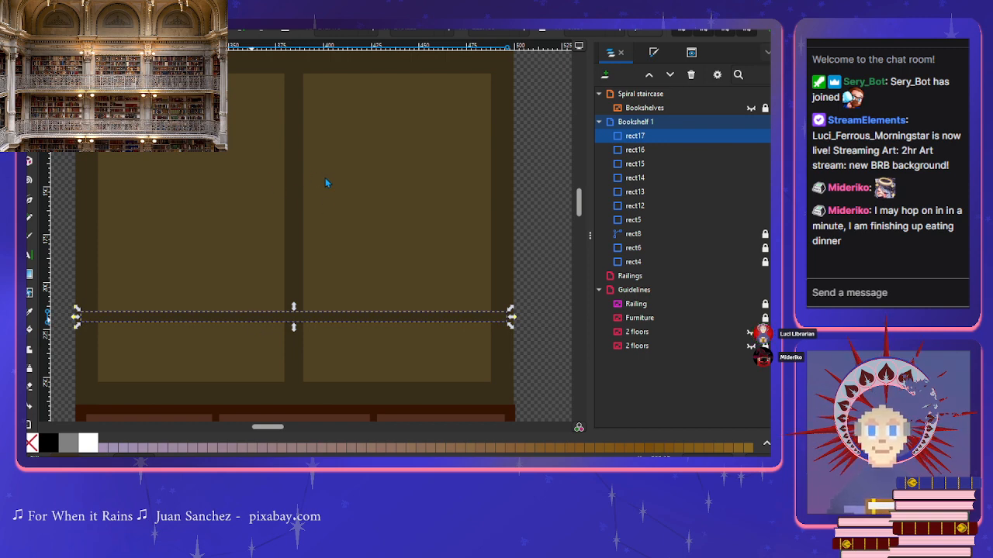
key("ctrl+d")
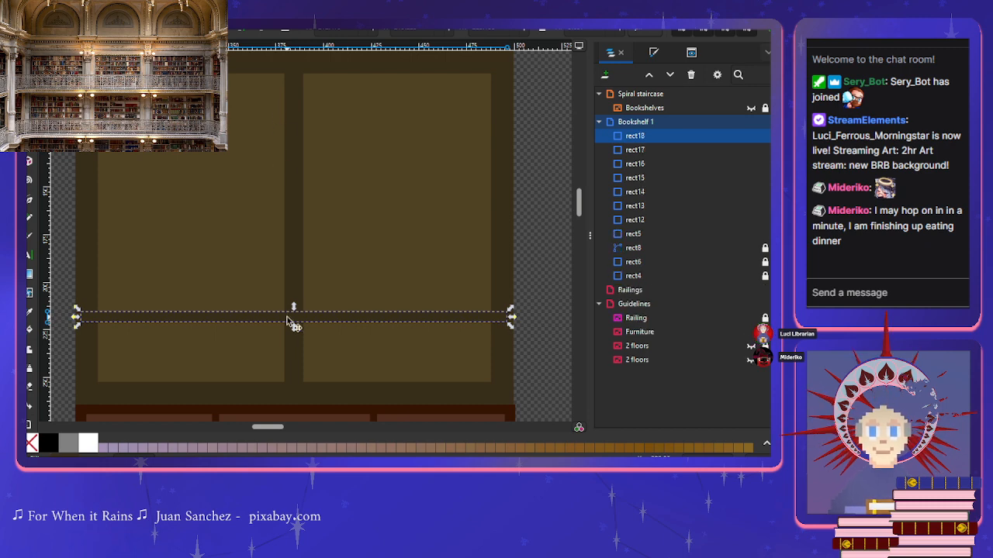
left_click_drag(290, 319, 283, 248)
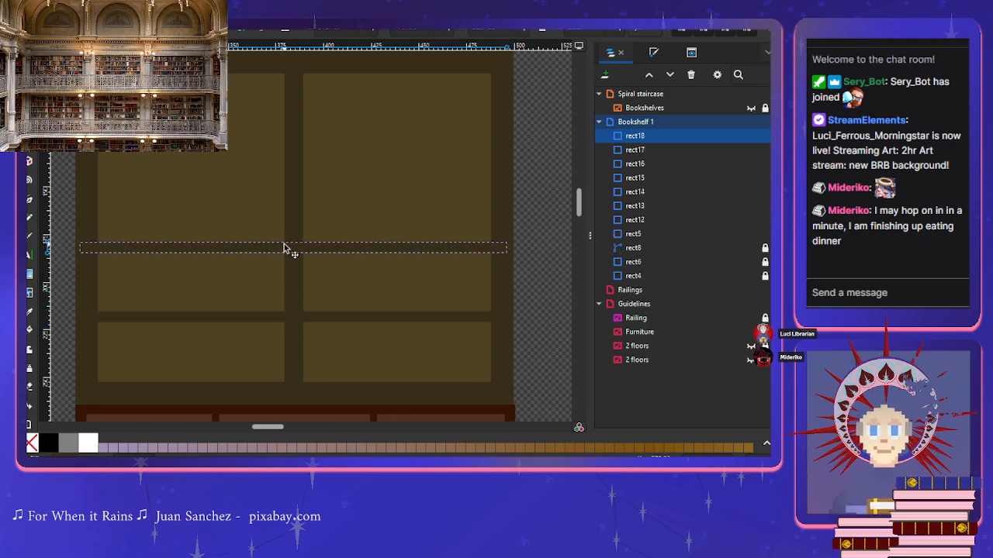
left_click_drag(284, 248, 284, 248)
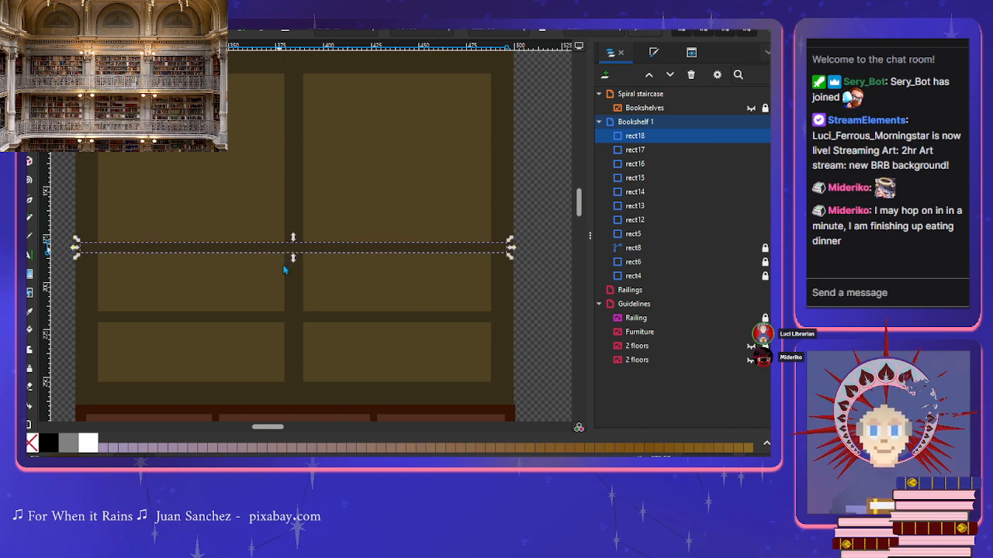
Step: Duplicate the shelf board two more times, placing the copies higher up to divide the opening into five rows
key("ctrl+d")
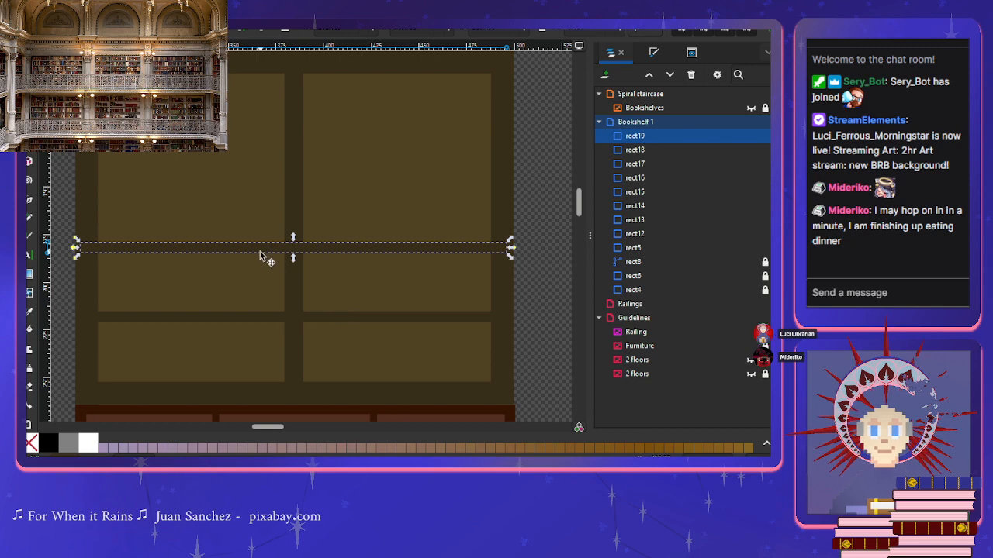
left_click_drag(261, 250, 273, 132)
key("ctrl+d")
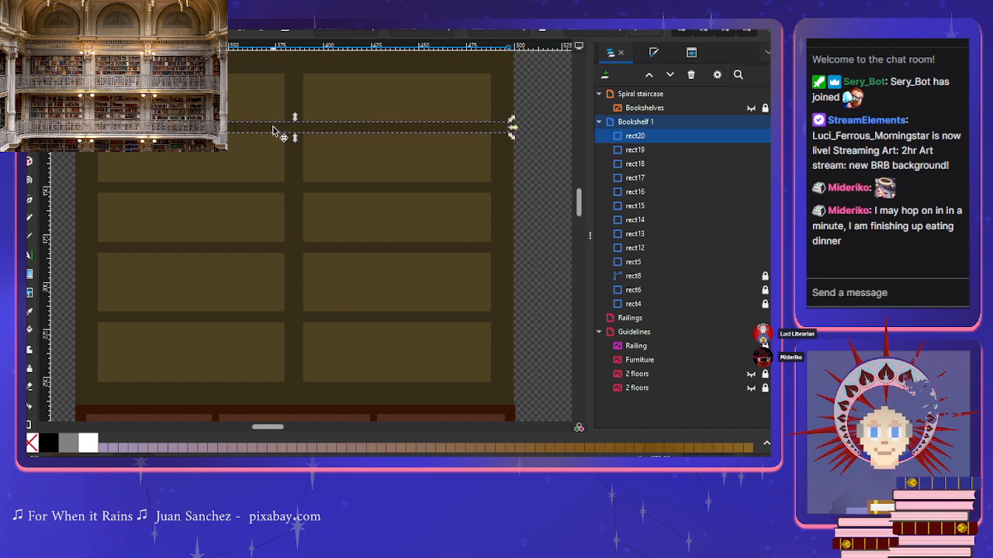
left_click(546, 188)
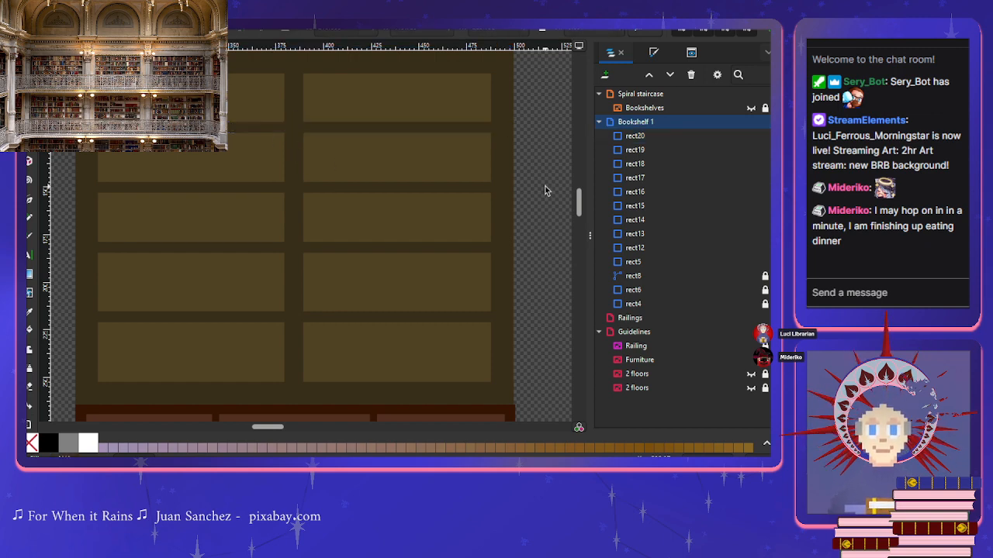
Step: Lower the four shelf boards (rect17 to rect20) slightly to even out the spacing between the rows
scroll(329, 279, "down", 2)
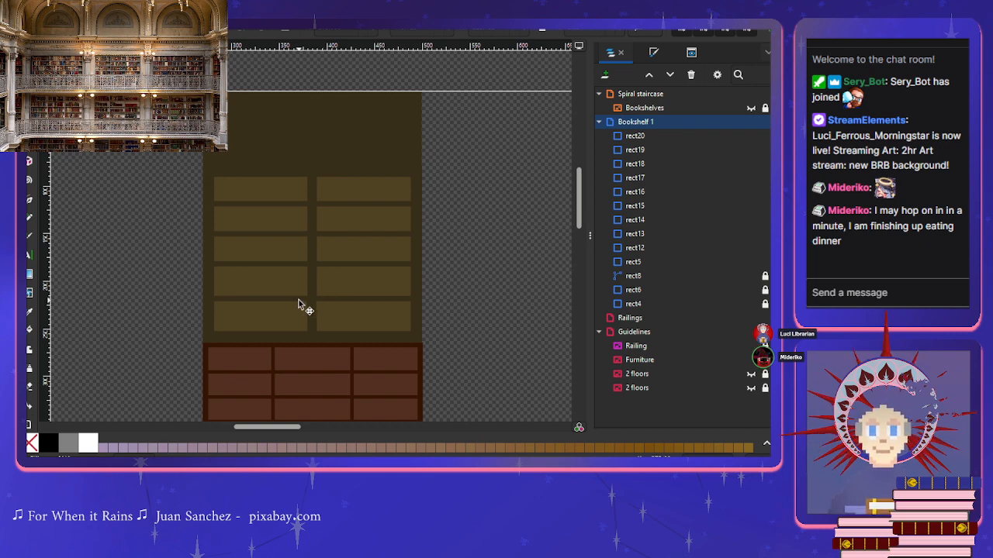
scroll(298, 305, "up", 2)
left_click_drag(300, 300, 300, 310)
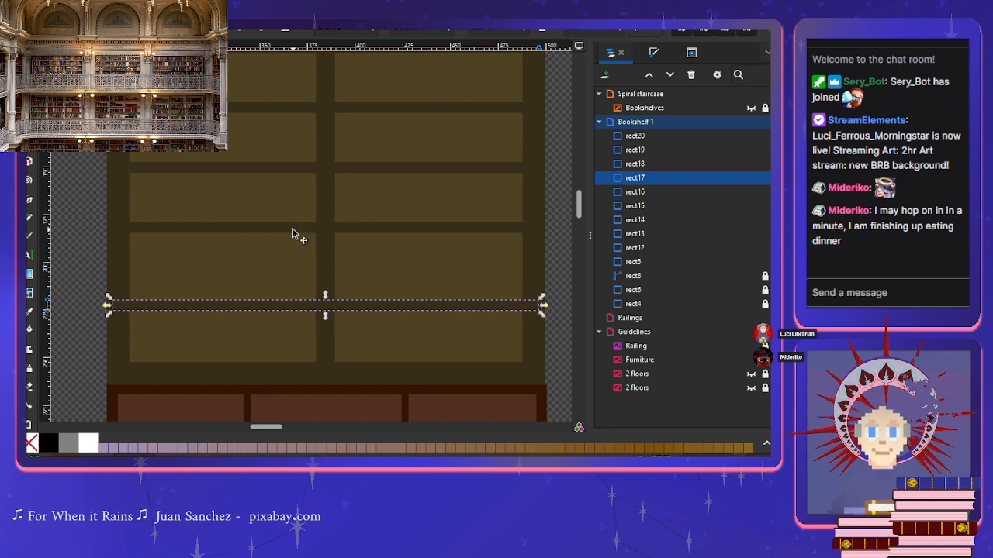
left_click_drag(293, 229, 293, 247)
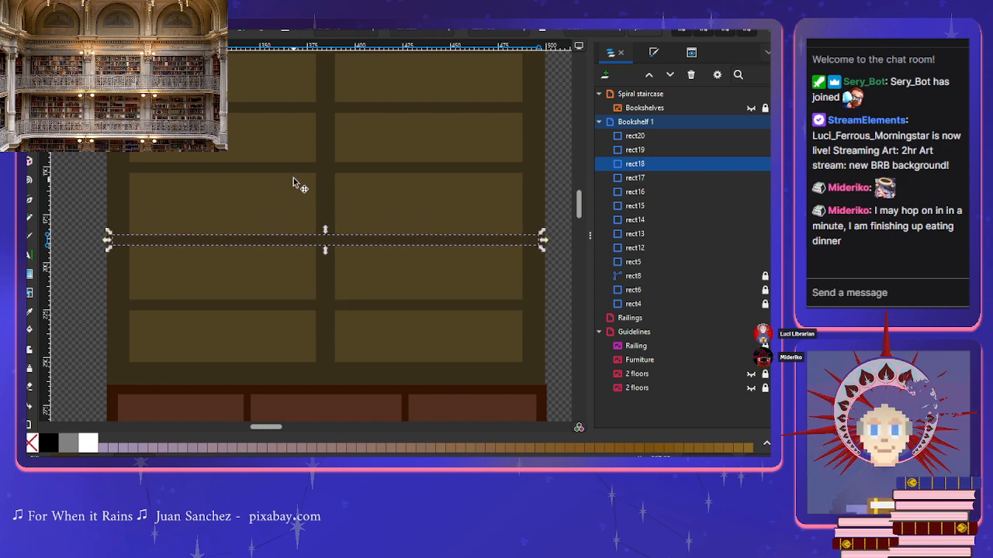
left_click_drag(293, 171, 293, 185)
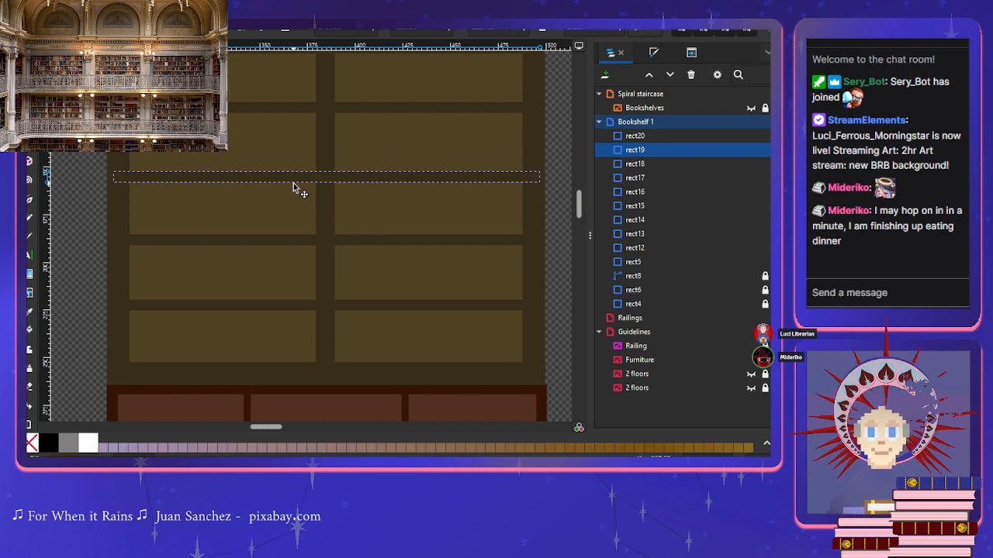
scroll(293, 183, "up", 2)
left_click_drag(297, 165, 297, 167)
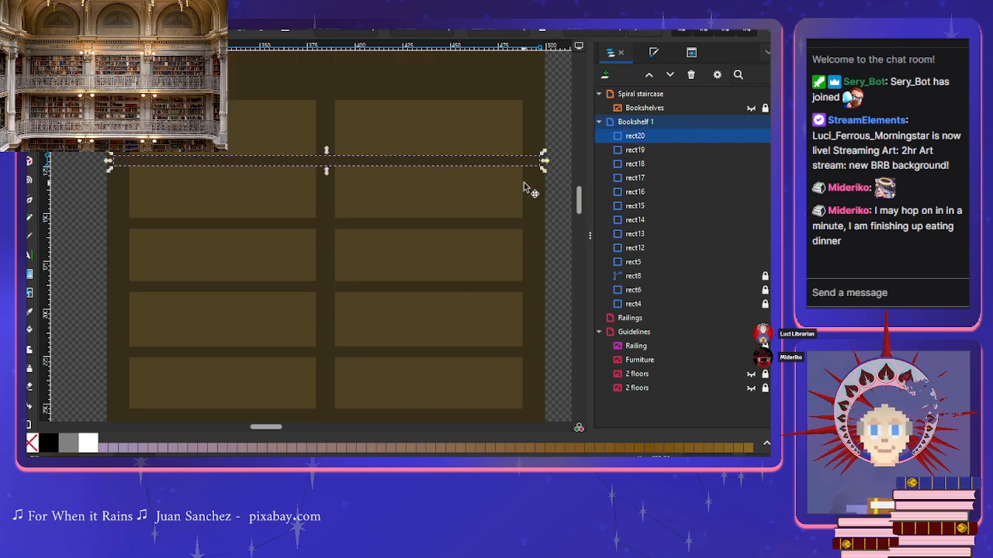
Step: Clear the selection and hide the large backing rectangle (rect5) behind the shelves
left_click(549, 203)
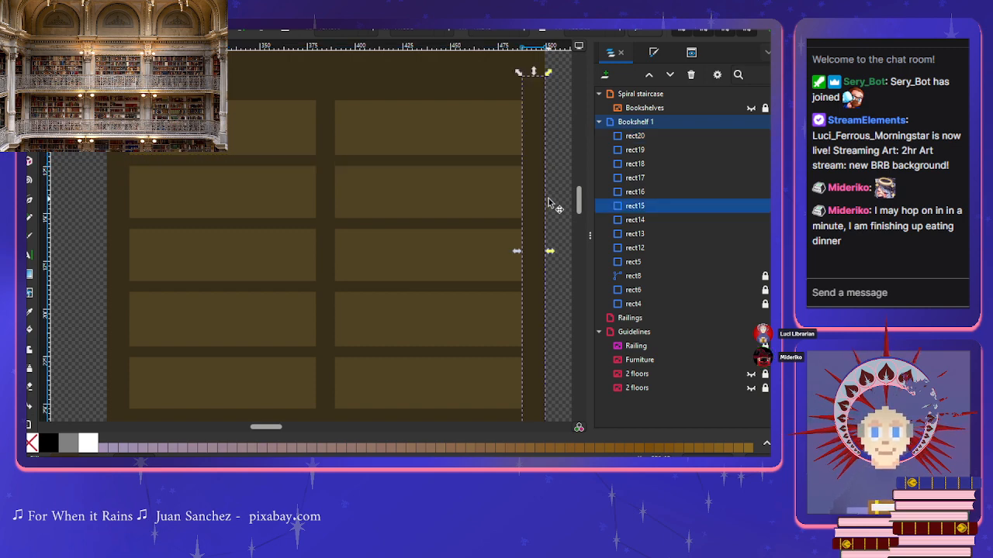
left_click(555, 199)
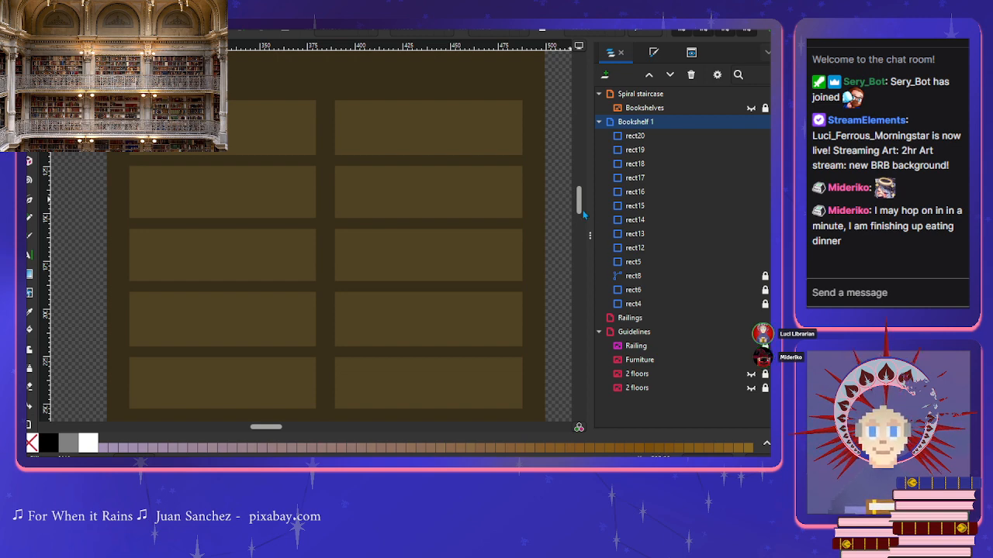
left_click(620, 263)
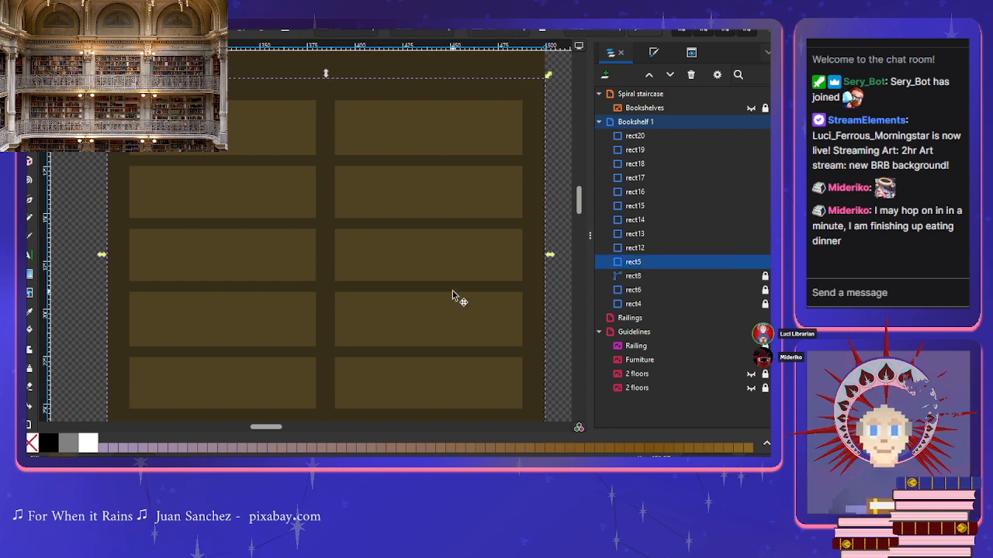
left_click(750, 262)
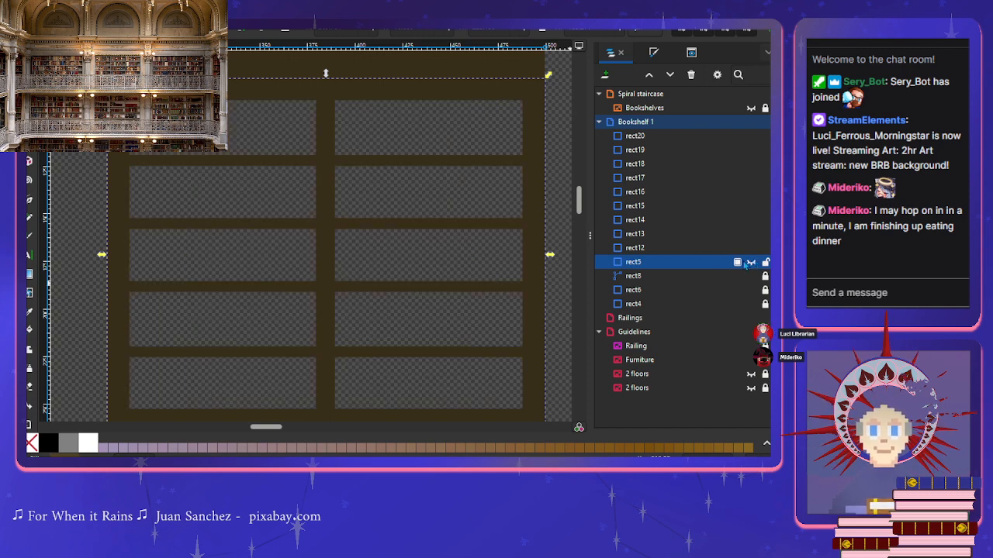
Step: Shorten the bookshelf's top block (rect13) by lowering its upper edge below the page's top border
scroll(417, 287, "down", 2)
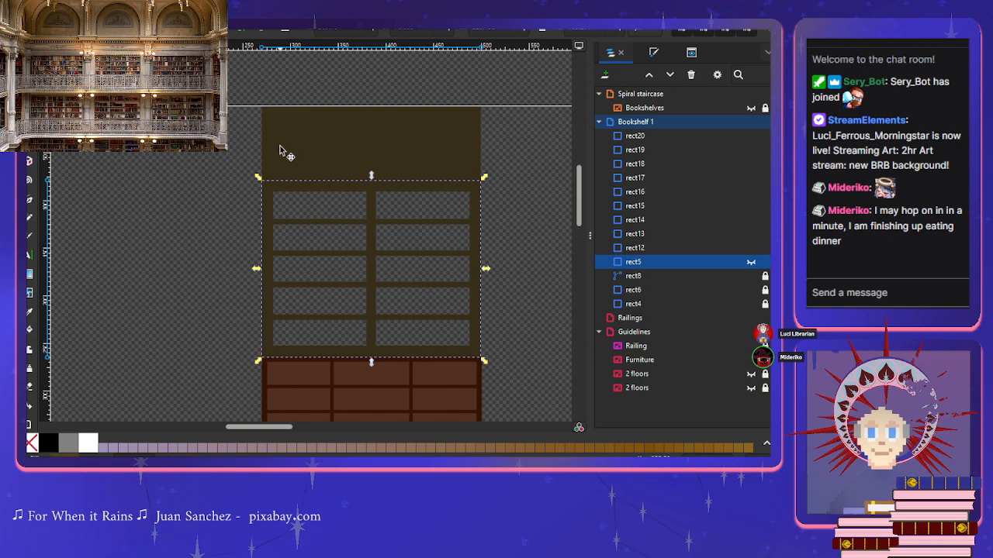
left_click(281, 151)
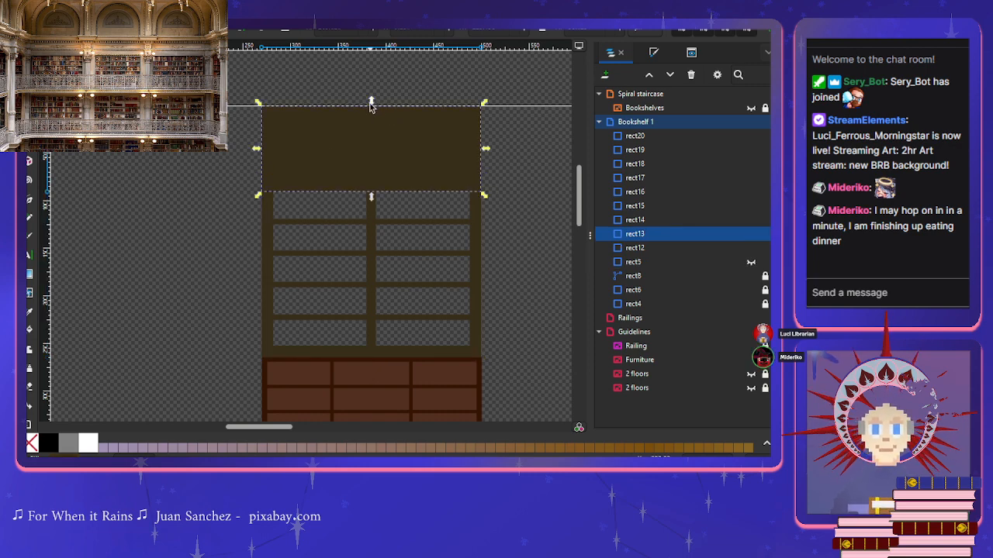
left_click_drag(371, 103, 372, 126)
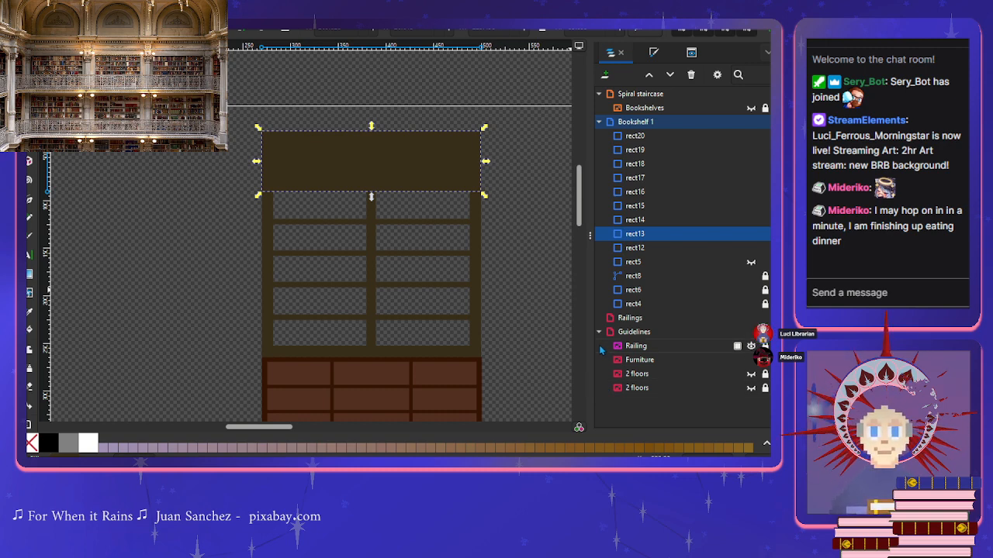
Step: Show the upper "2 floors" guideline and fit the top block's upper edge to the underside of the guideline's ceiling beam
left_click(750, 374)
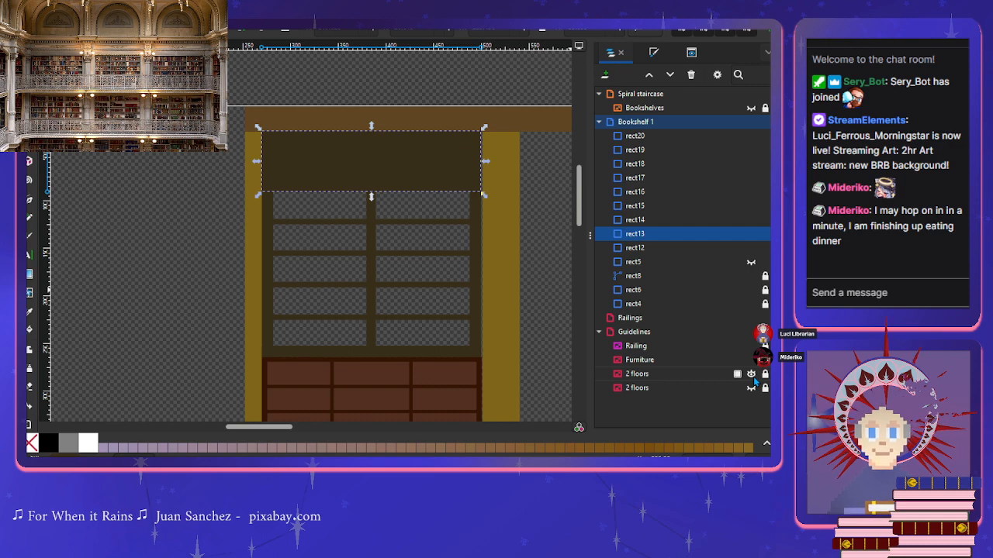
scroll(388, 155, "up", 2)
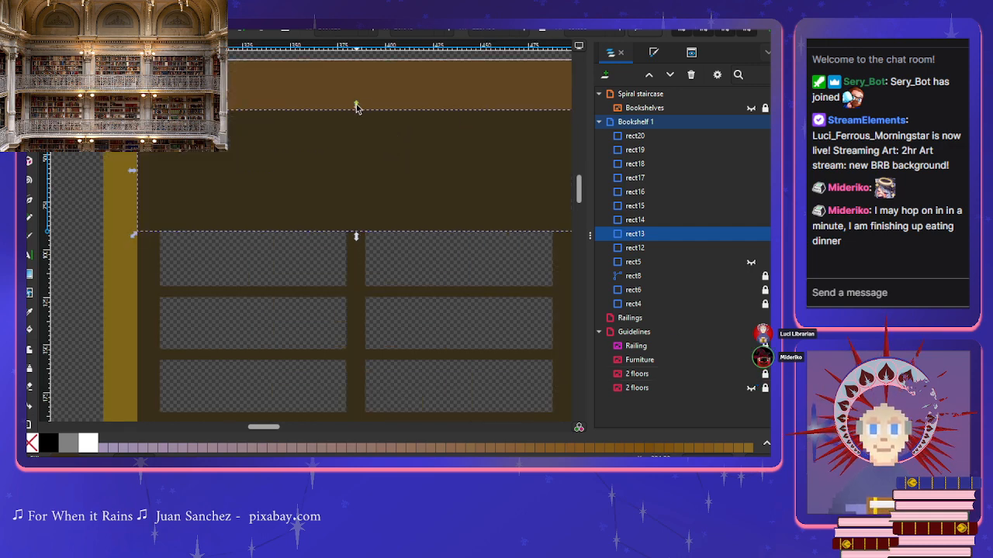
mouse_move(356, 108)
left_mouse_down()
mouse_move(361, 122)
mouse_move(361, 111)
left_mouse_up()
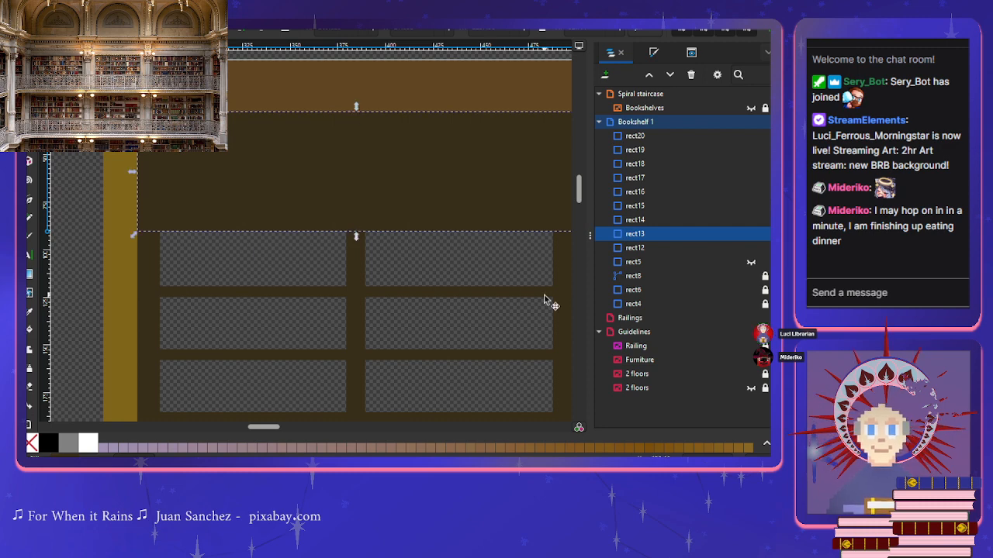
scroll(342, 153, "up", 2)
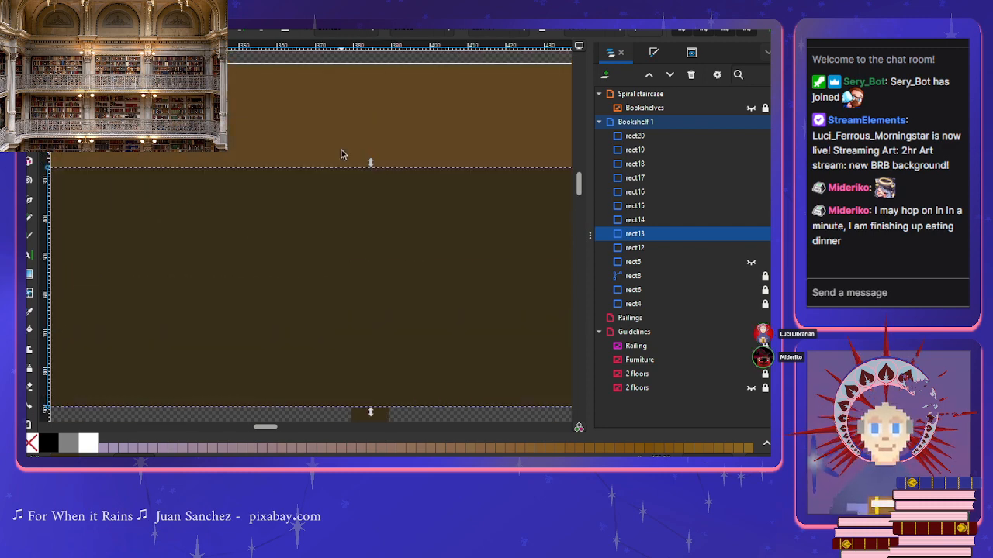
left_click_drag(370, 169, 369, 172)
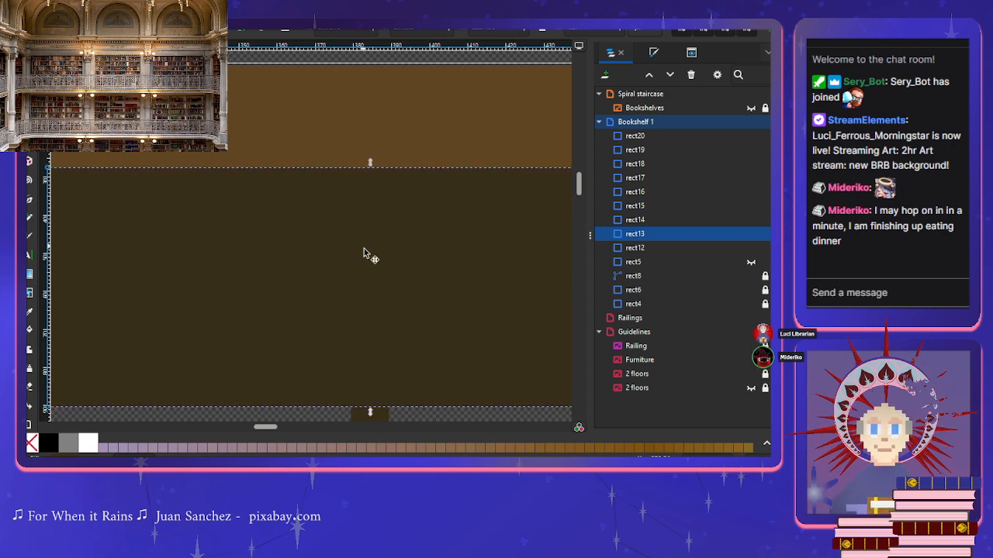
Step: Hide both "2 floors" guidelines and clear the selection
scroll(374, 291, "down", 3)
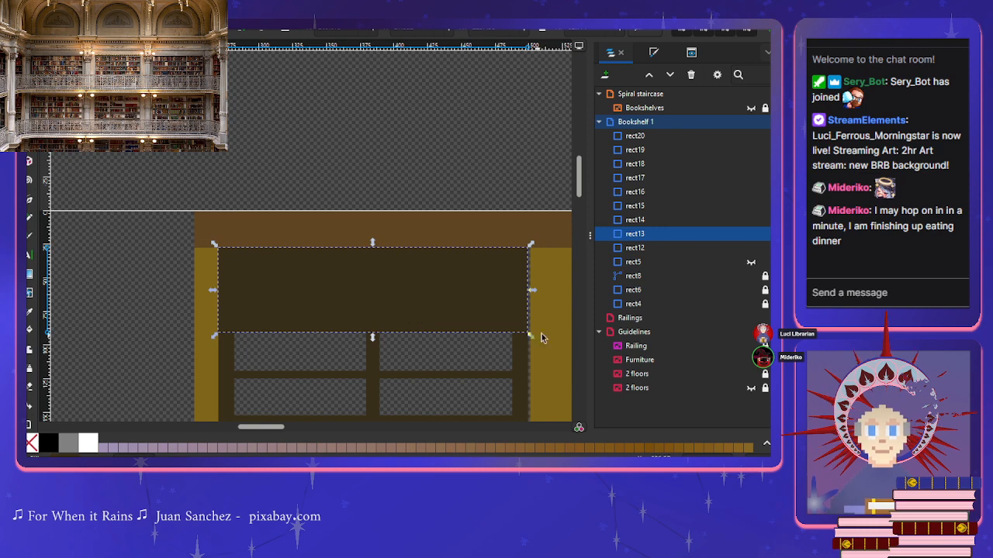
left_click(751, 388)
left_click(751, 387)
left_click(751, 373)
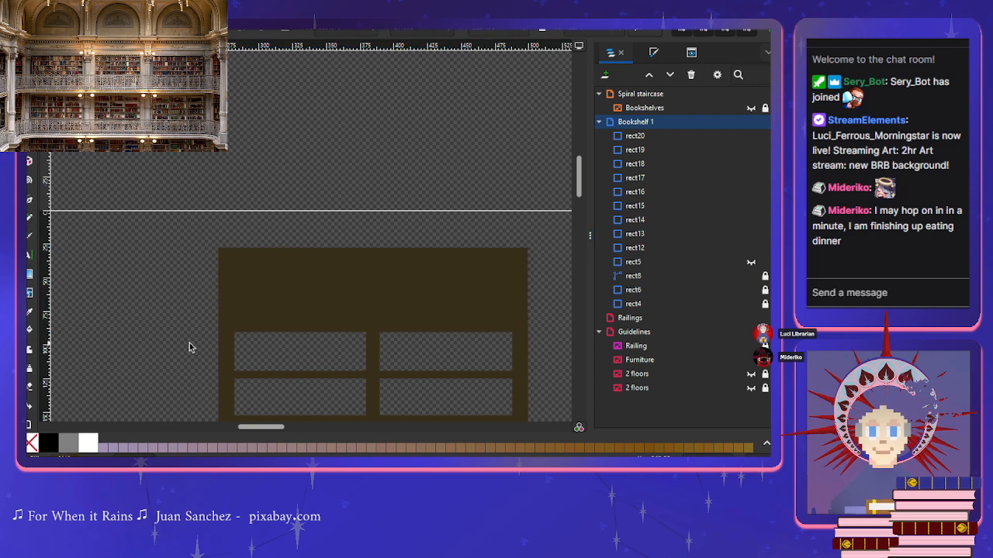
left_click(192, 347)
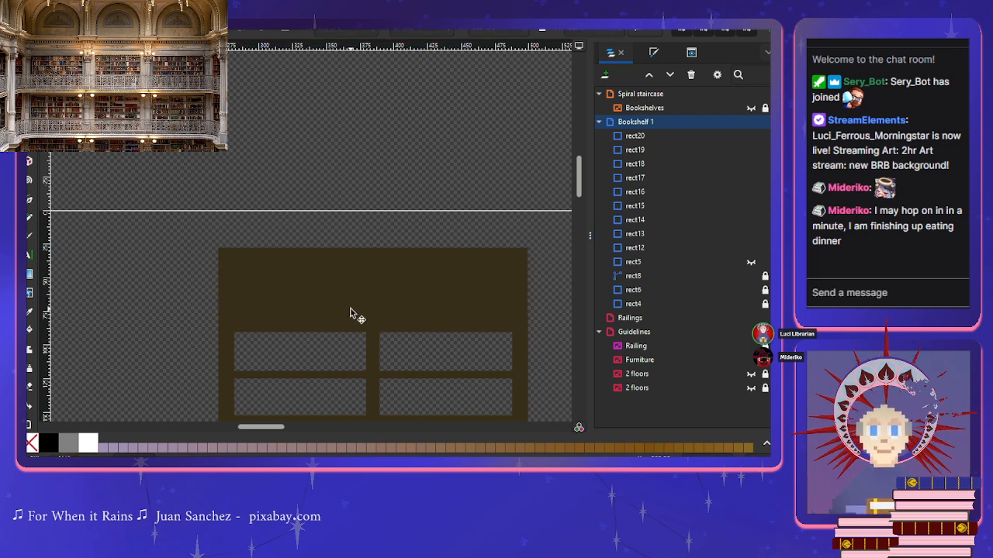
Step: Select the nine upper-shelf pieces (rect12 to rect20) and merge them into one shape with Union
scroll(350, 312, "down", 2)
scroll(351, 312, "down", 3)
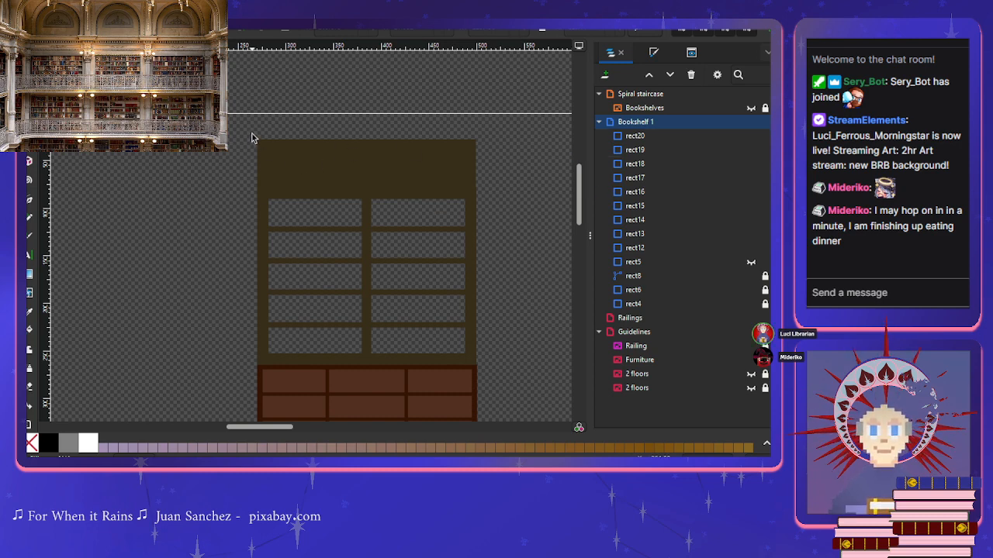
left_click_drag(252, 137, 492, 361)
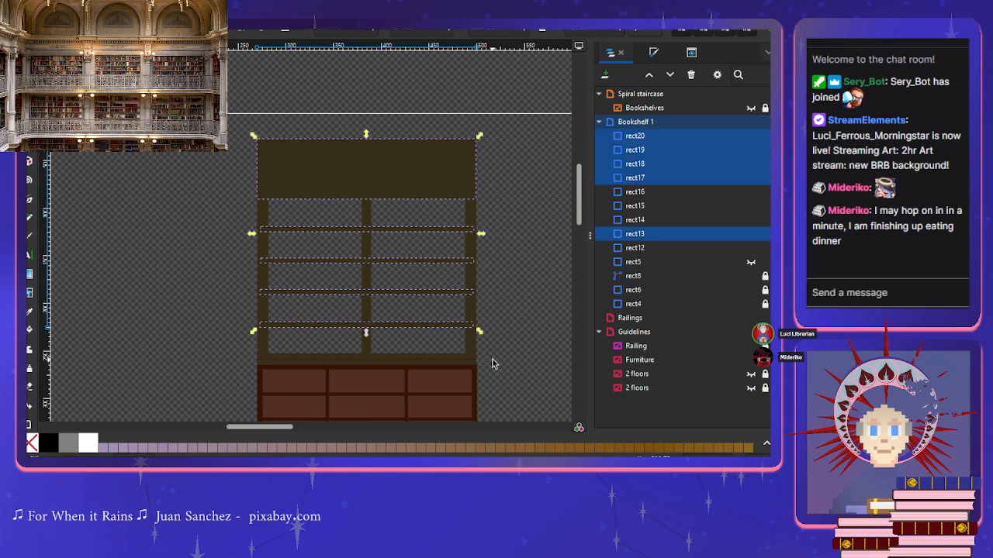
key("Escape")
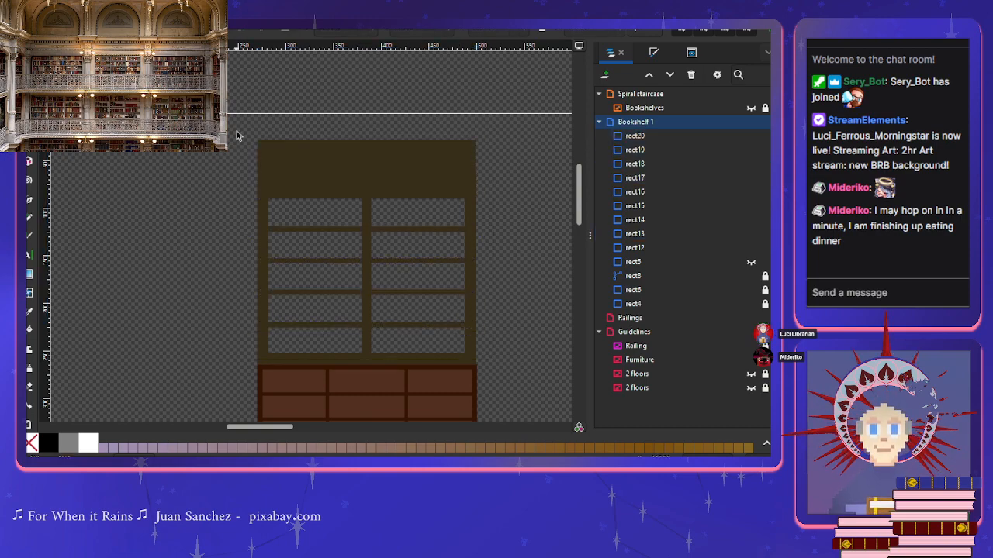
left_click_drag(239, 131, 498, 373)
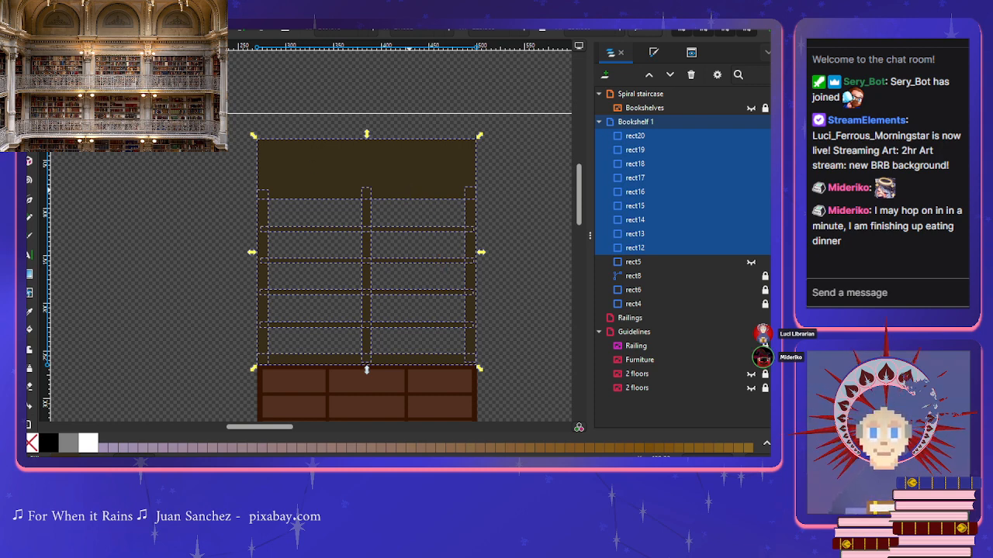
key("ctrl+plus")
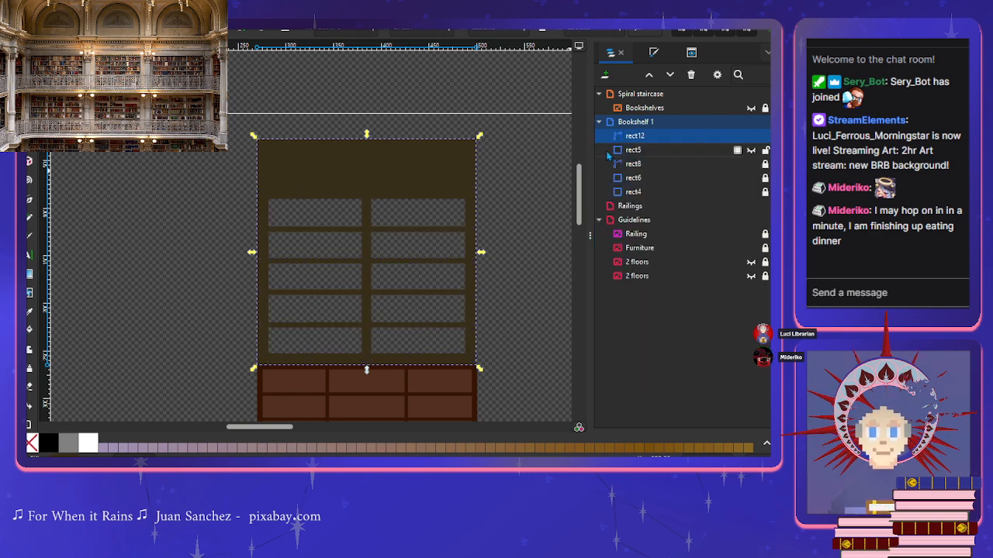
Step: Show the backing rectangle (rect5) behind the merged shelf frame and clear the selection
left_click(750, 150)
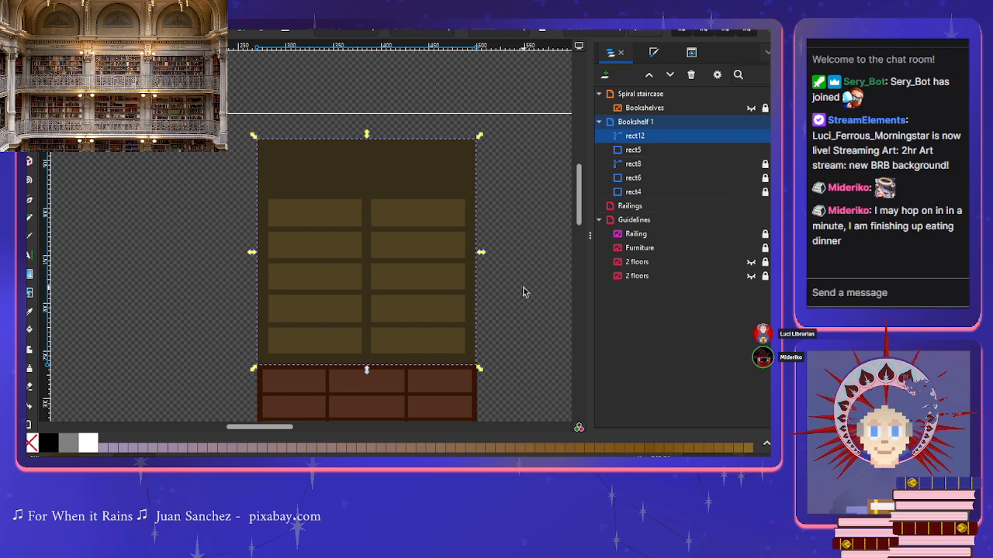
scroll(505, 306, "down", 3)
scroll(505, 308, "up", 2)
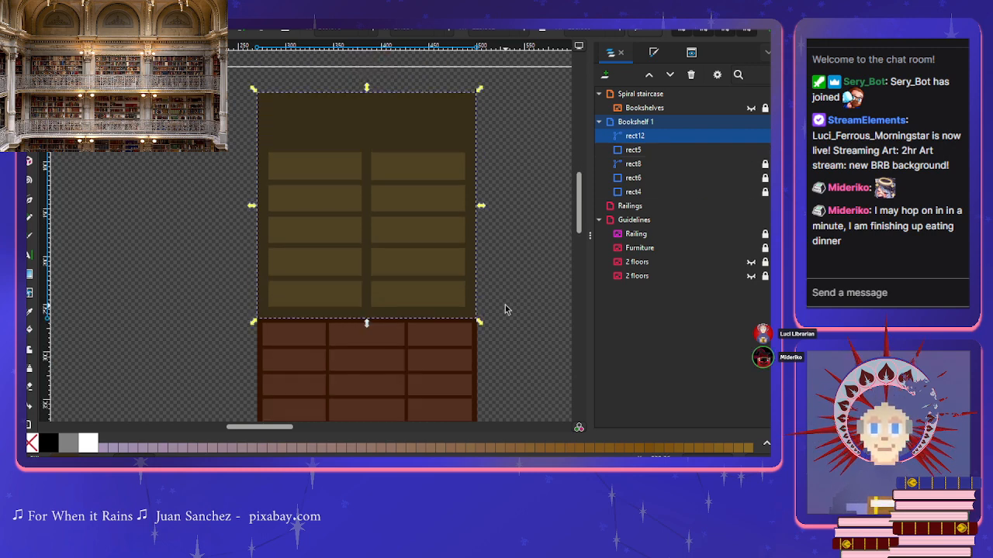
left_click(505, 308)
Step: Show the upper "2 floors" guideline with its beams and pillars around the bookshelf
scroll(505, 305, "down", 2)
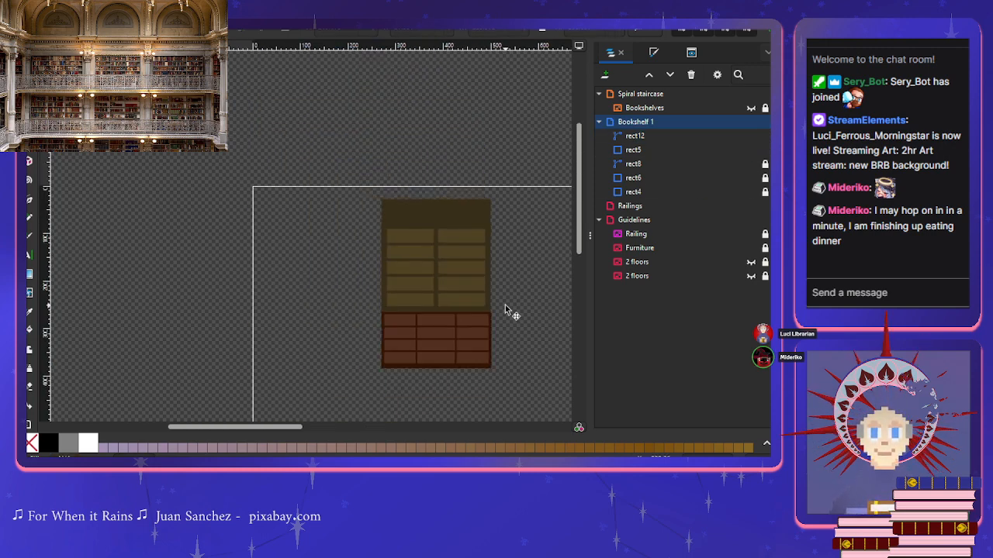
scroll(505, 305, "right", 3)
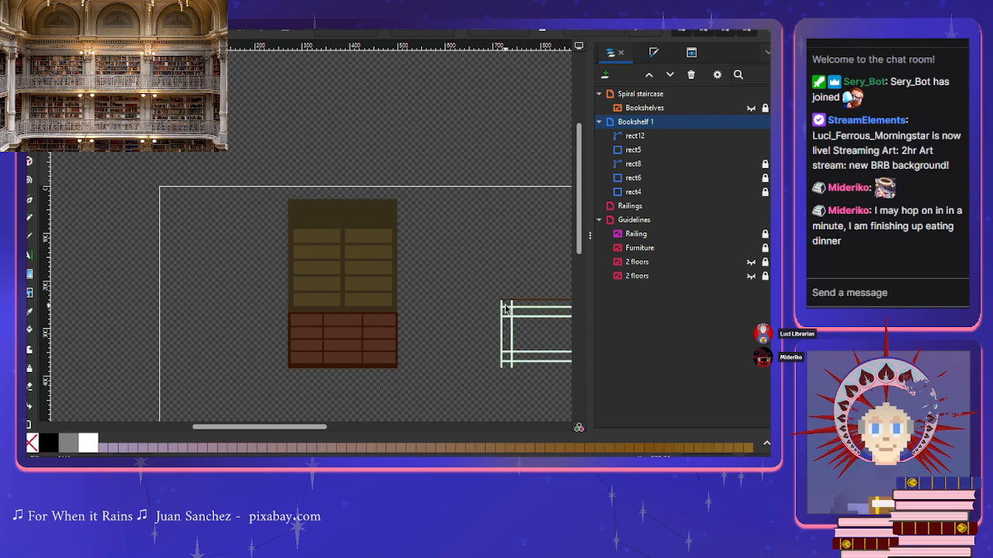
scroll(504, 308, "down", 3)
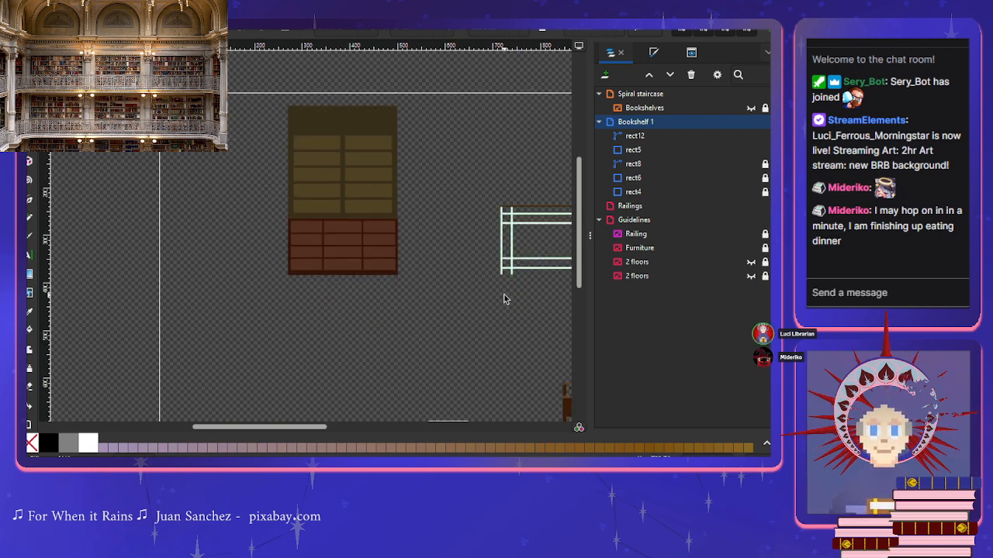
scroll(504, 294, "right", 3)
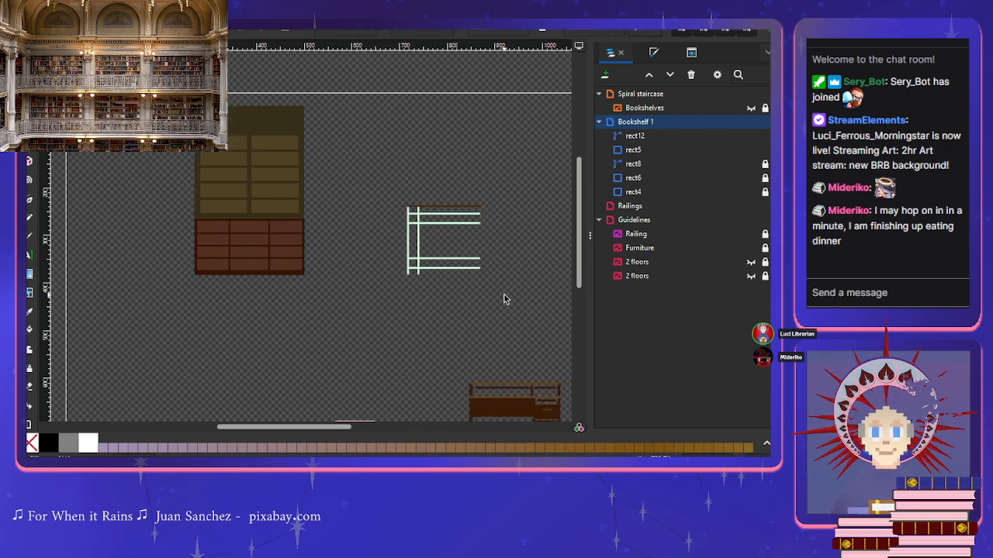
left_click(750, 261)
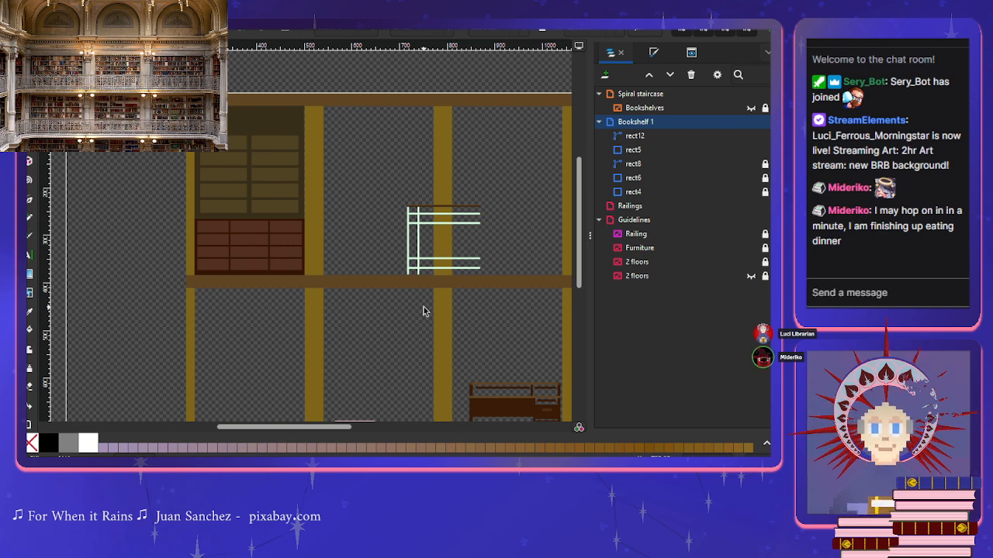
Step: Lock the merged shelf frame (rect12) and its backing rectangle (rect5) in Bookshelf 1
scroll(423, 311, "down", 2)
scroll(423, 311, "down", 1)
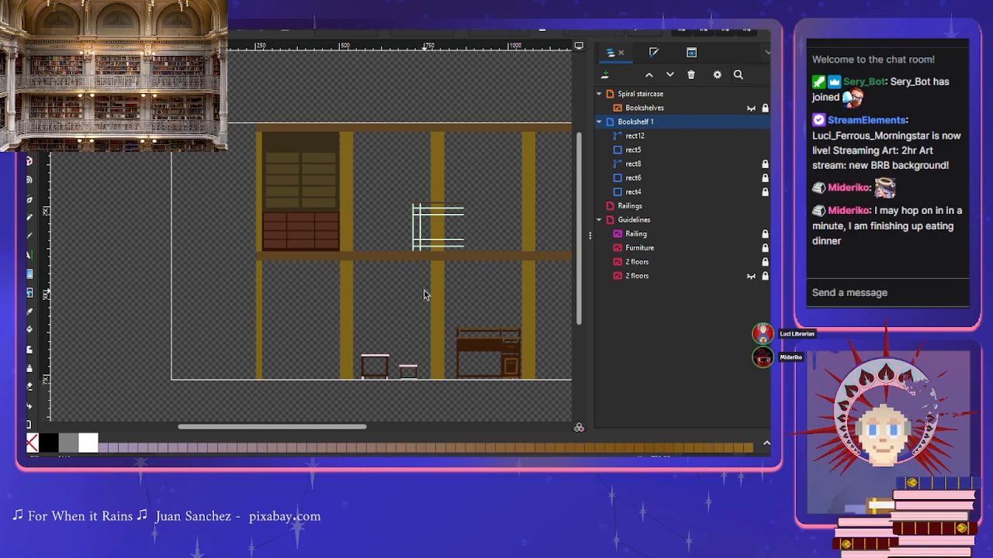
scroll(358, 276, "up", 2)
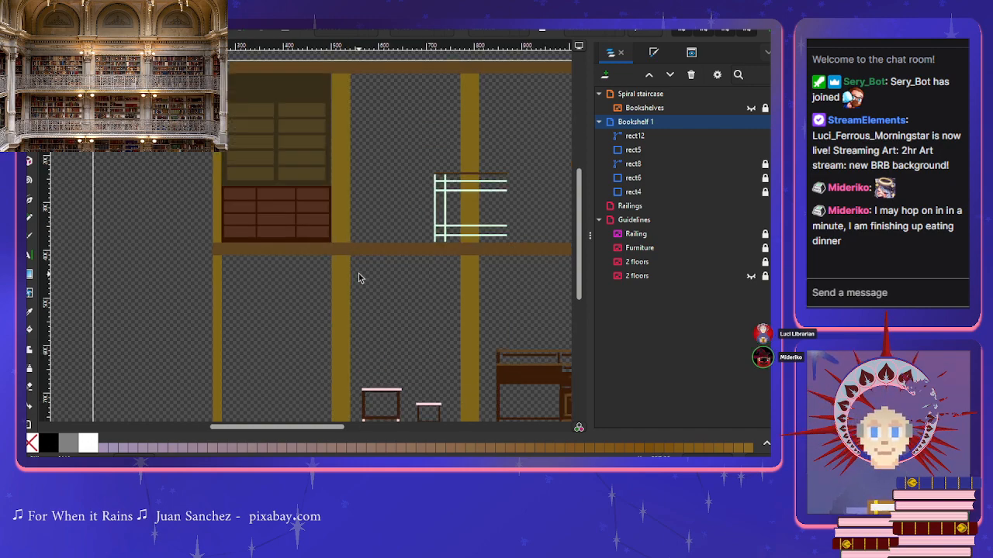
scroll(358, 277, "up", 2)
scroll(358, 277, "up", 1)
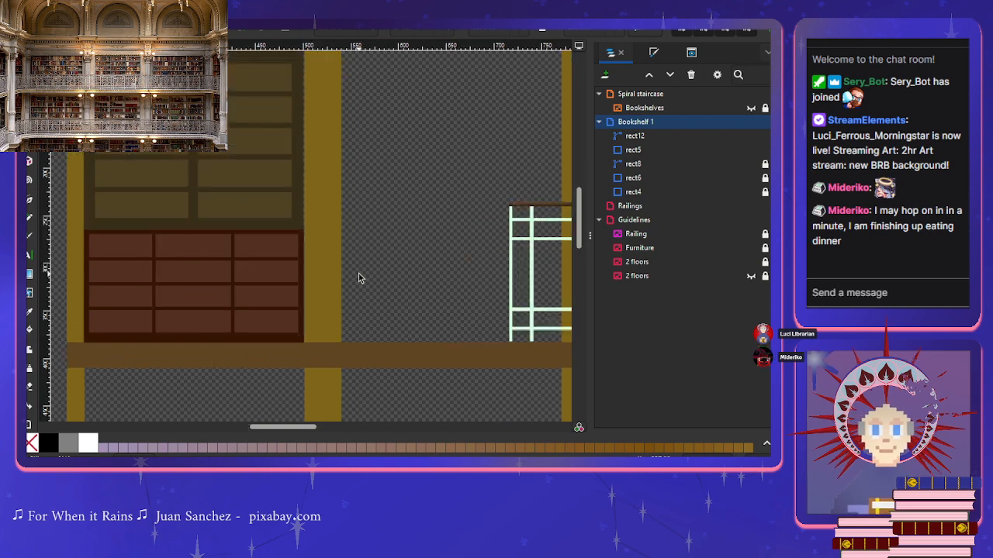
scroll(359, 278, "up", 1)
scroll(358, 278, "up", 2)
scroll(359, 278, "down", 1)
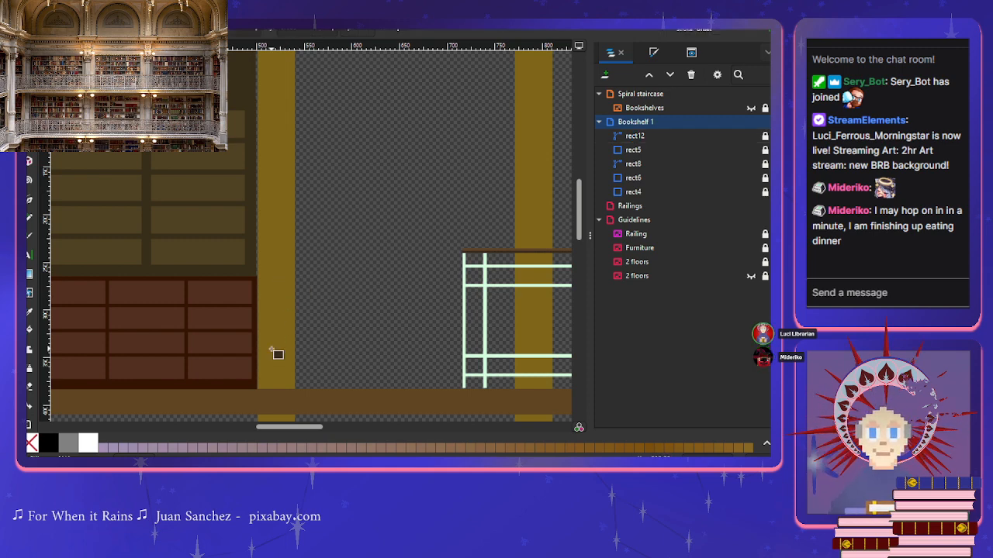
Step: Draw a dark brown rectangle standing on the floor beam beside the drawer cabinet, starting at the far edge of the adjacent pillar
scroll(275, 350, "up", 2, "ctrl")
scroll(243, 214, "down", 1)
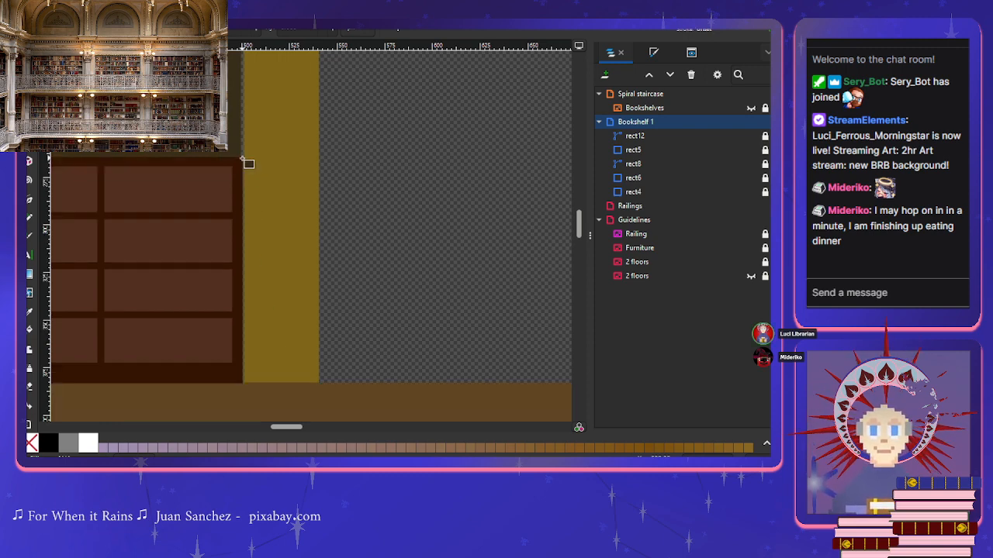
left_click_drag(242, 157, 495, 382)
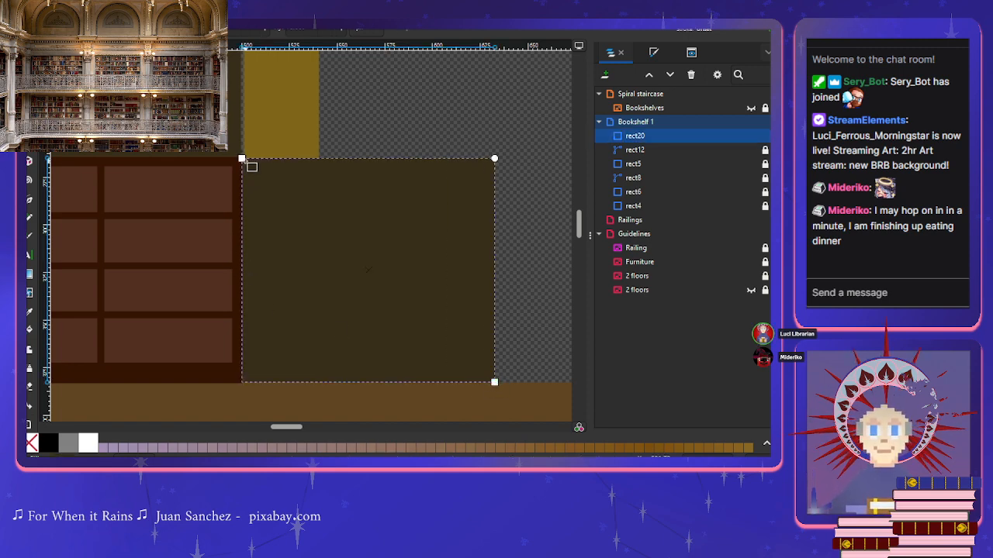
left_click_drag(242, 159, 318, 160)
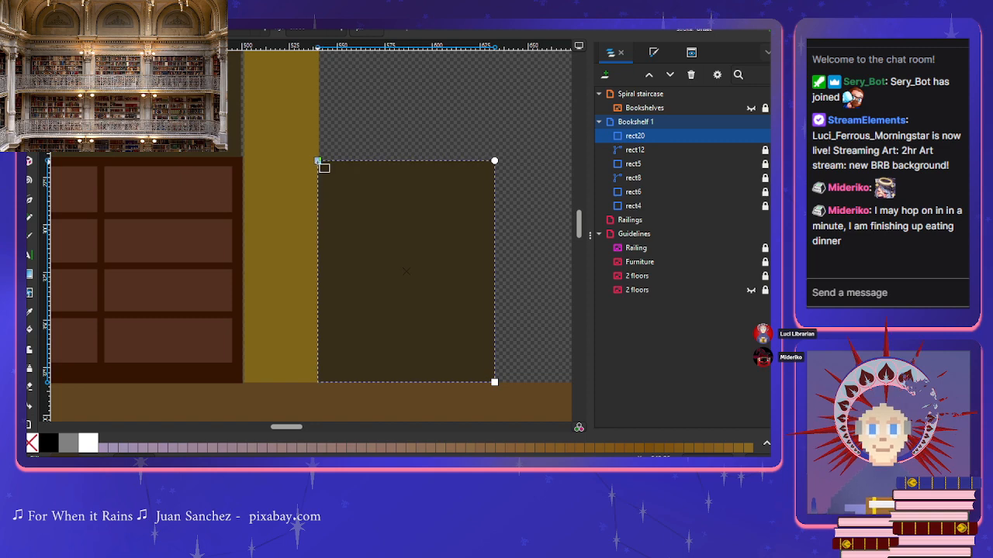
Step: Narrow the new rectangle (rect20) from the side away from the pillar and rest its bottom edge on the floor beam
scroll(458, 363, "down", 2)
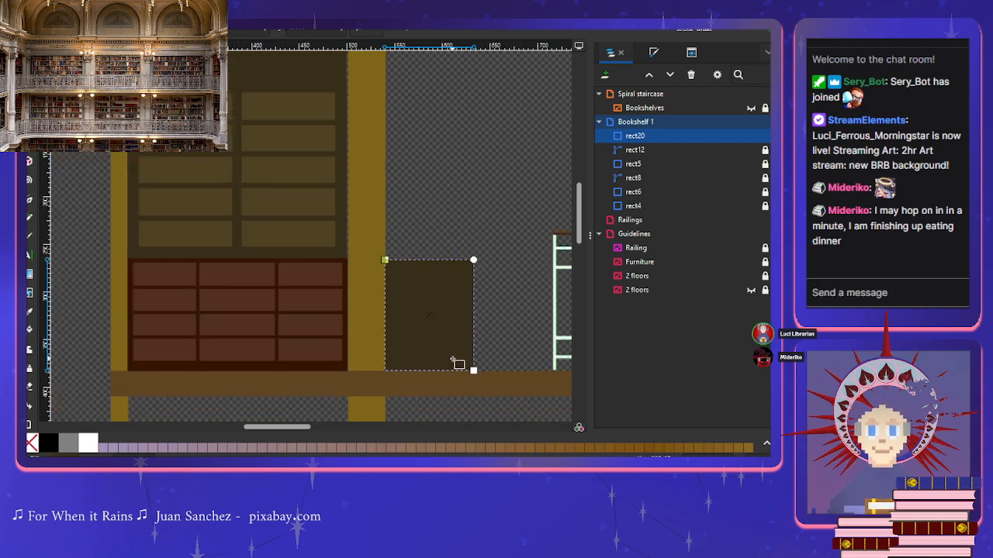
scroll(458, 363, "right", 3)
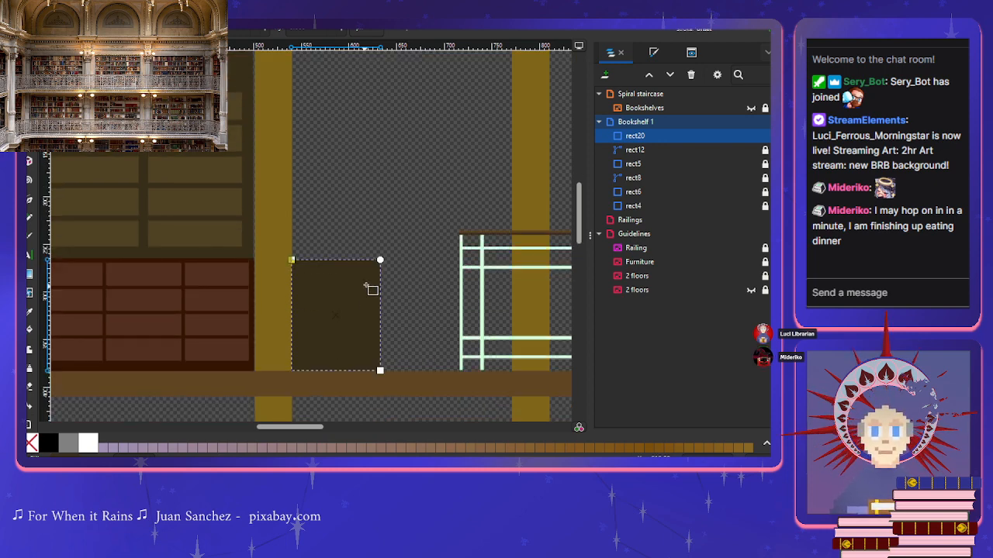
left_click(380, 261)
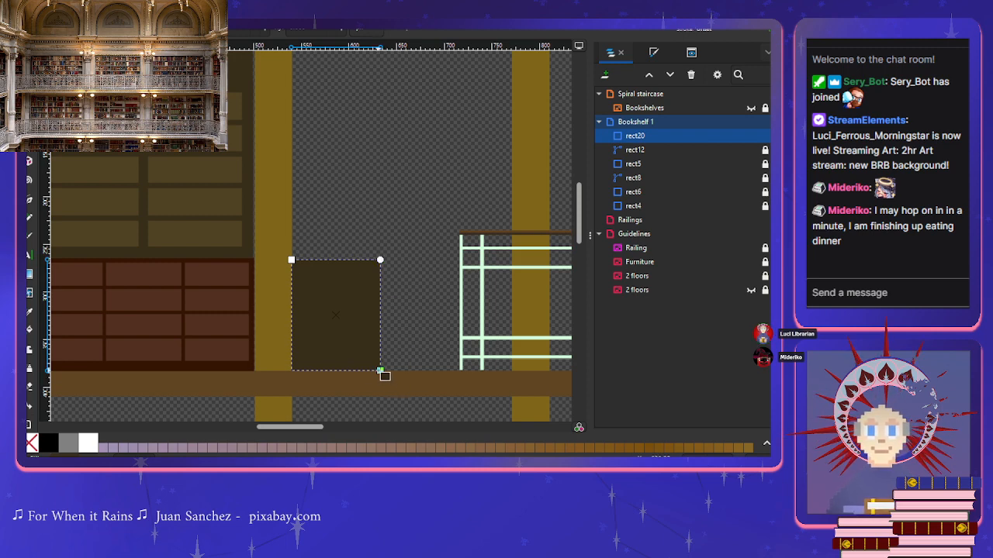
left_click_drag(380, 371, 351, 369)
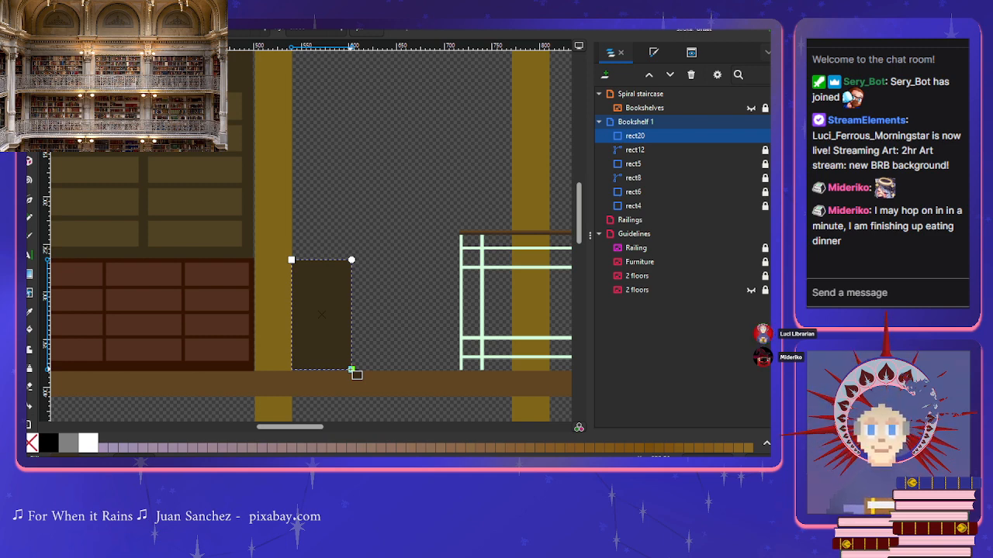
left_click_drag(356, 375, 356, 377)
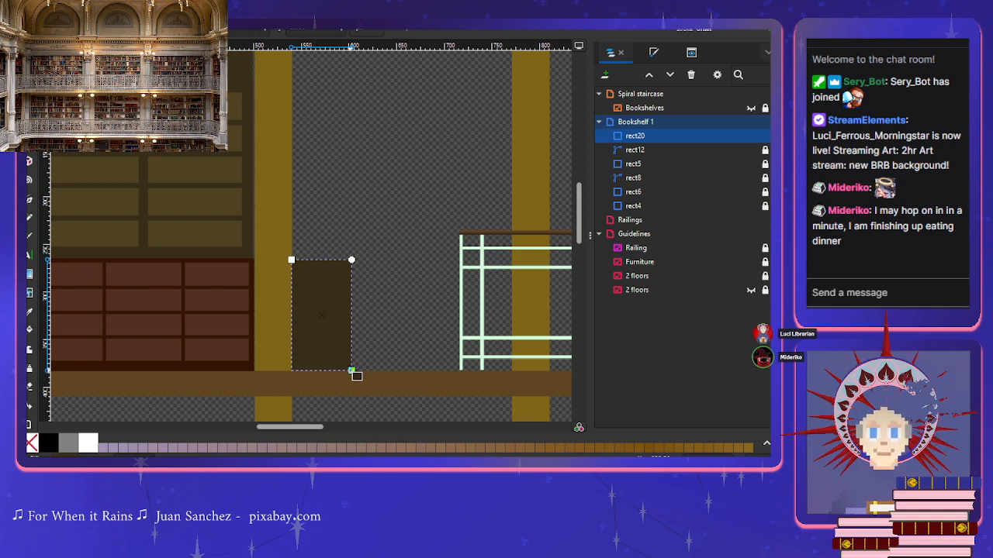
Step: Narrow the dark brown rectangle (rect20) slightly from the side away from the pillar and deselect it
left_click_drag(356, 376, 347, 376)
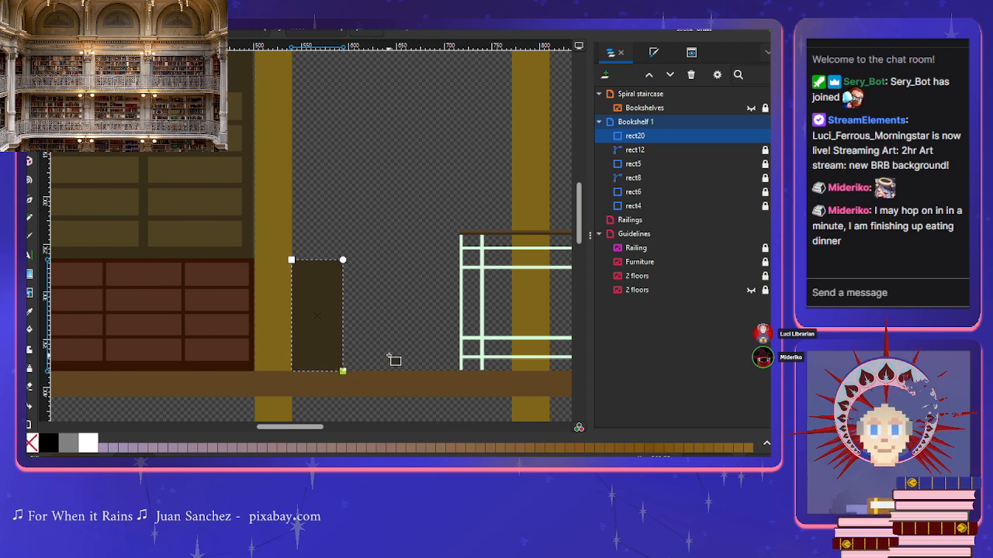
left_click(392, 357)
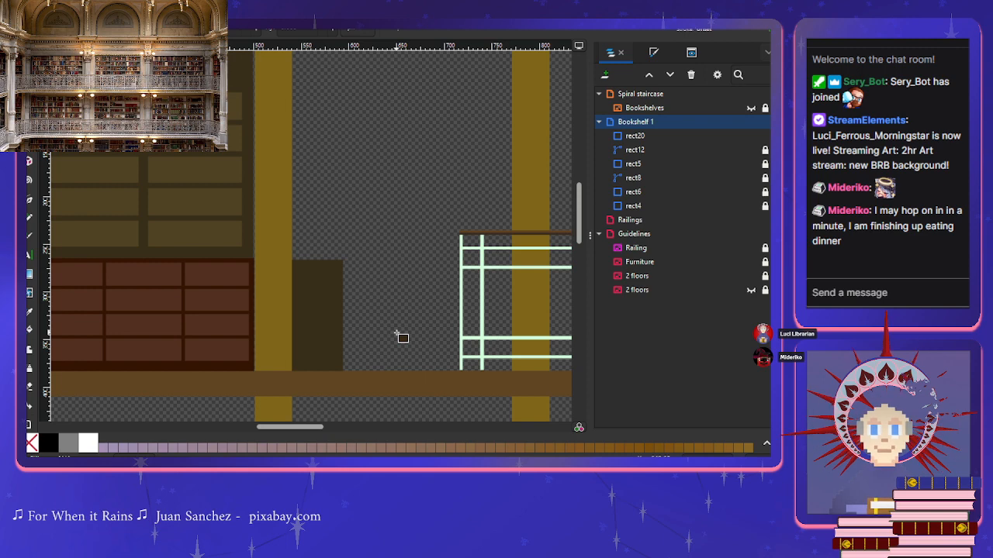
scroll(401, 337, "up", 2)
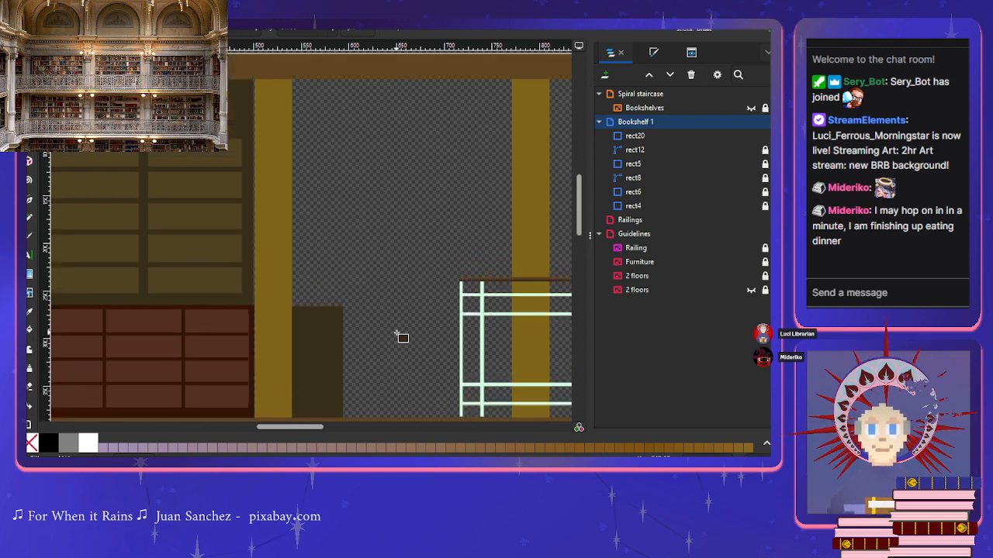
scroll(402, 338, "down", 2)
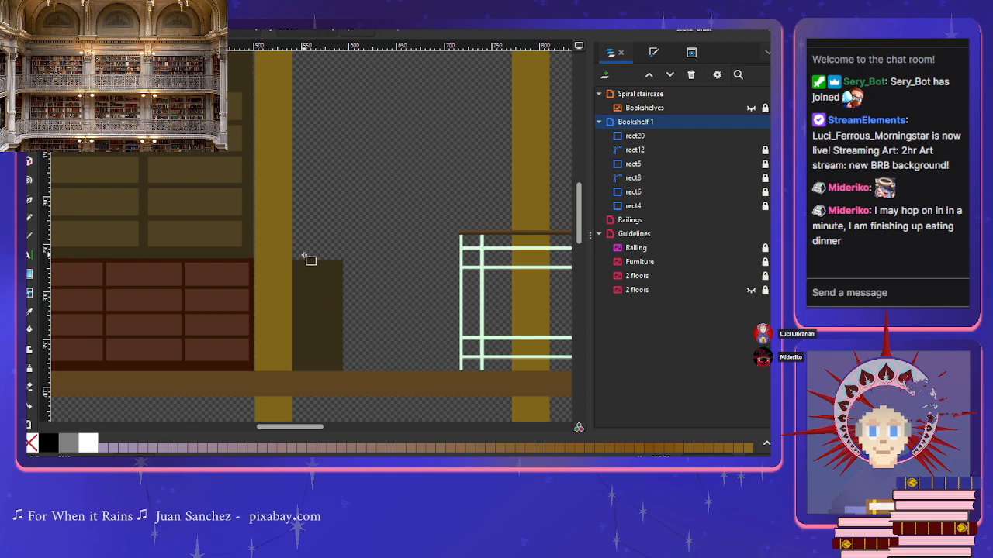
Step: Draw a narrower dark brown rectangle on top of rect20, with its side edge aligned to the pillar
scroll(317, 272, "up", 5)
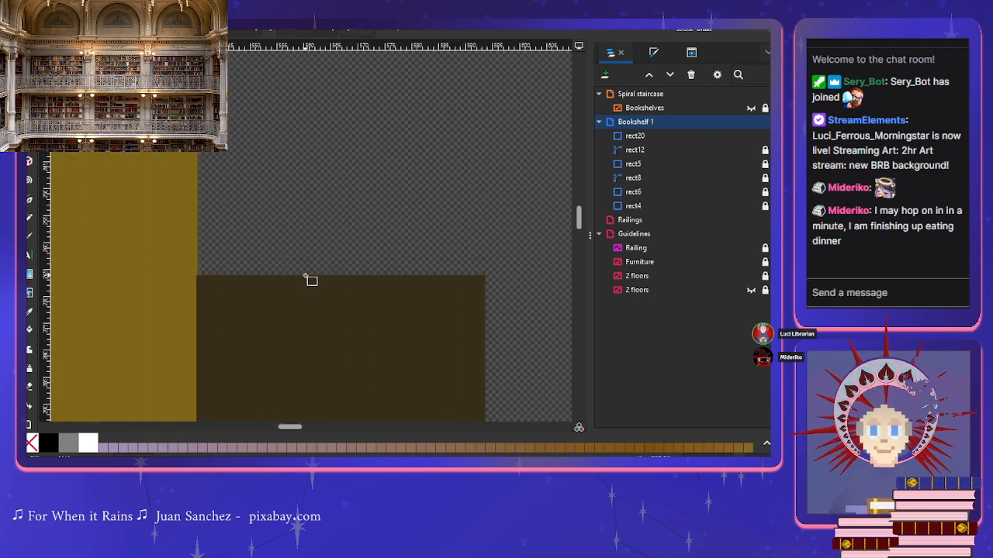
mouse_move(306, 286)
left_mouse_down()
mouse_move(222, 252)
mouse_move(197, 199)
mouse_move(207, 97)
mouse_move(189, 76)
mouse_move(206, 50)
mouse_move(194, 50)
mouse_move(199, 73)
left_mouse_up()
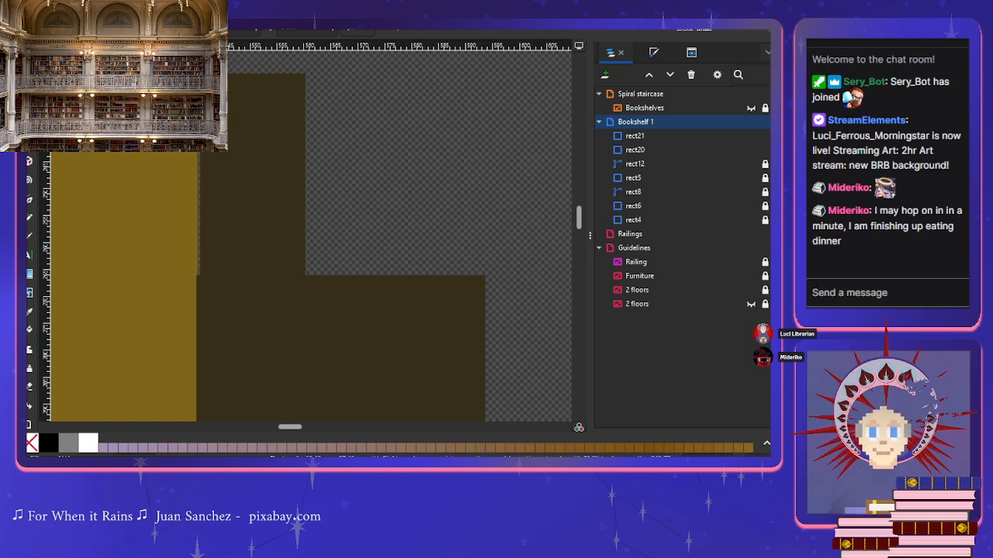
left_click_drag(199, 72, 197, 74)
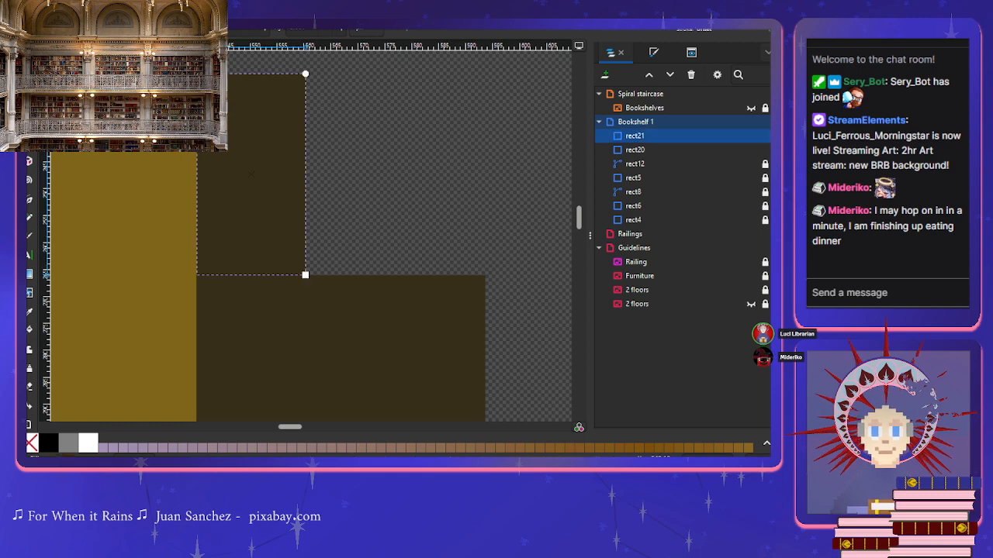
Step: Extend the narrow upper rectangle (rect21) along the pillar up to the underside of the ceiling beam
scroll(392, 222, "up", 3)
scroll(495, 234, "down", 1, "ctrl")
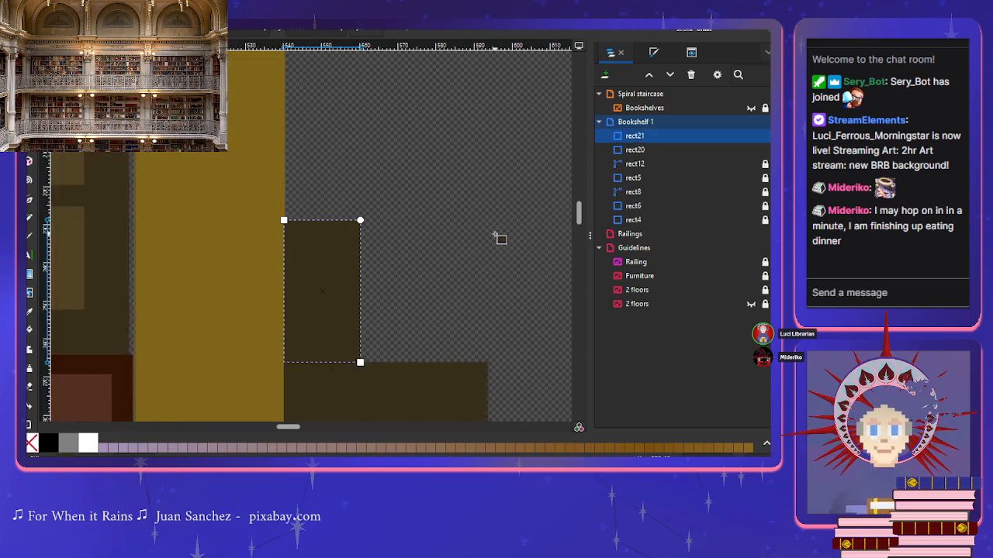
left_click_drag(284, 220, 285, 53)
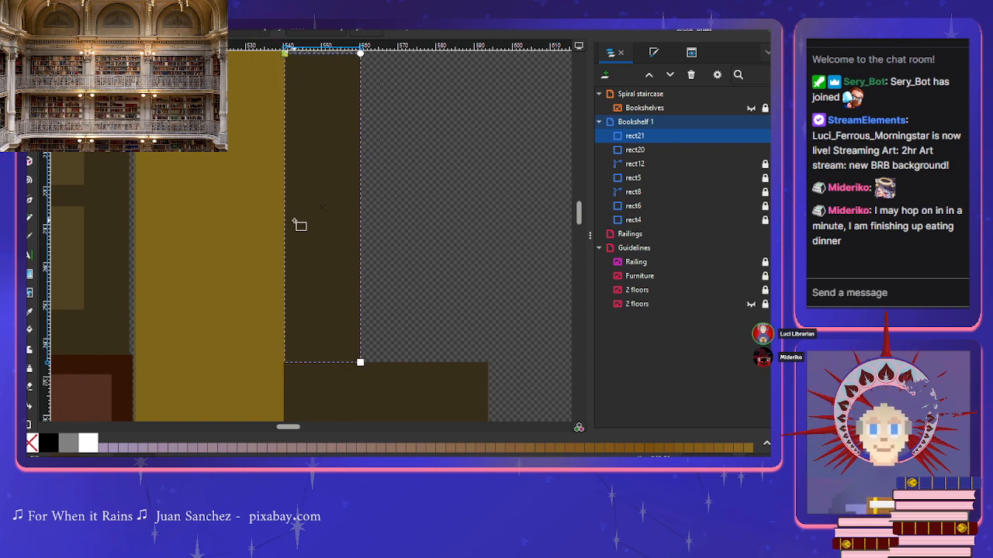
scroll(292, 217, "up", 3)
left_click_drag(286, 193, 286, 70)
scroll(273, 140, "up", 3)
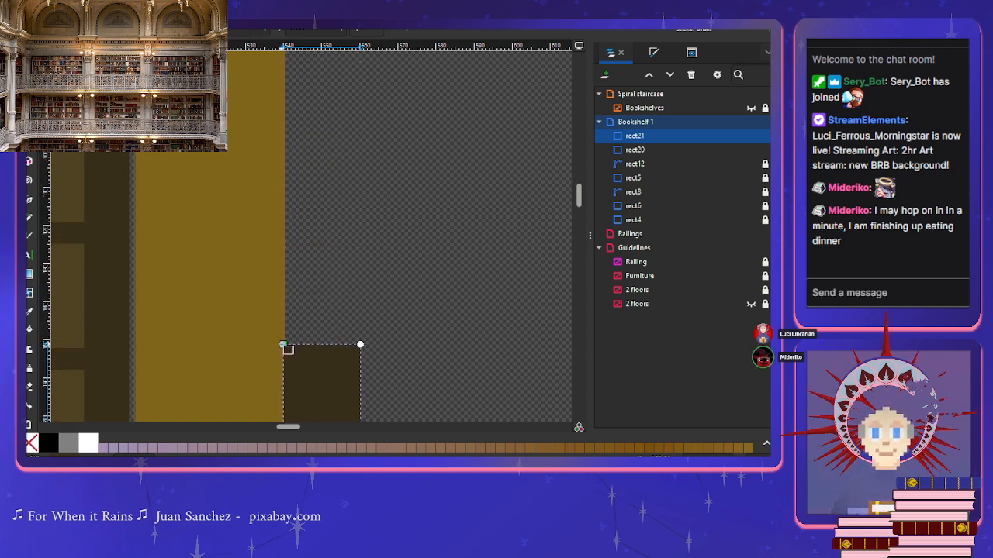
left_click_drag(287, 349, 289, 110)
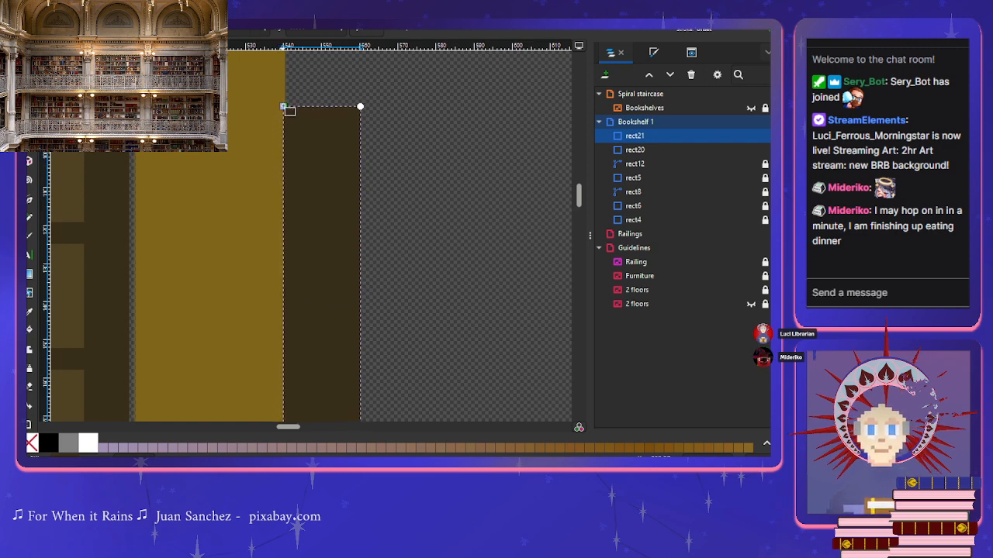
scroll(268, 164, "up", 2)
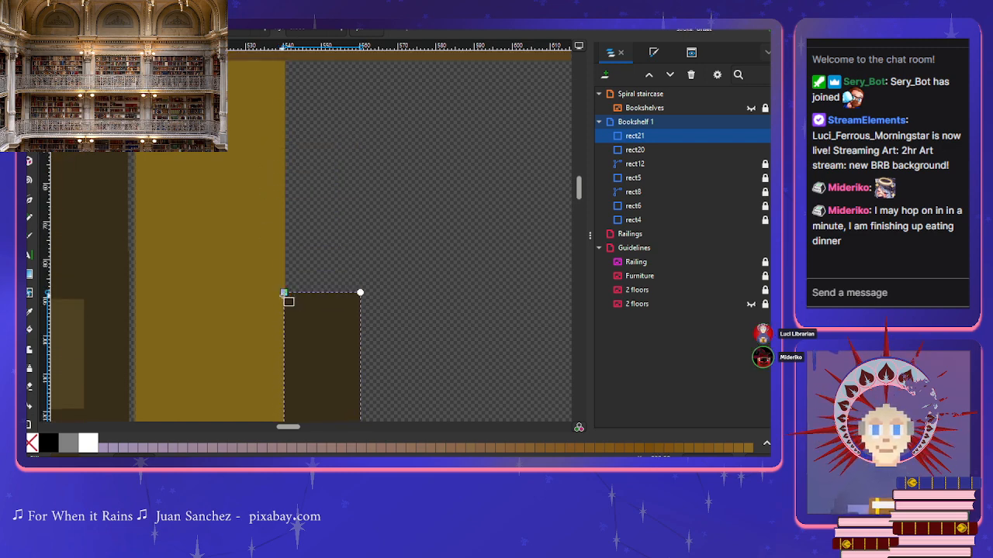
left_click_drag(285, 295, 291, 68)
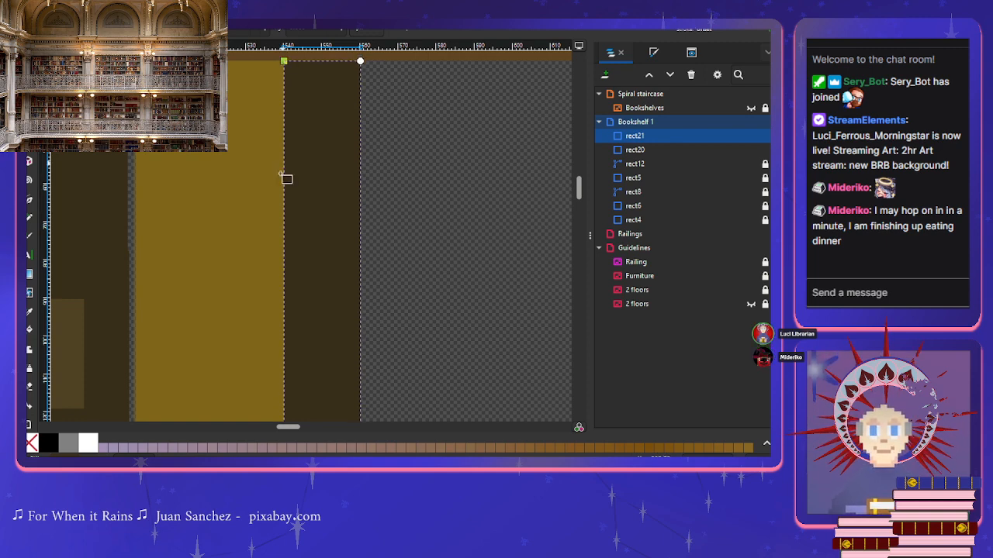
Step: Examine the extents of Bookshelf 1's backing rectangle (rect5) and merged shelf frame (rect12)
left_click(640, 182)
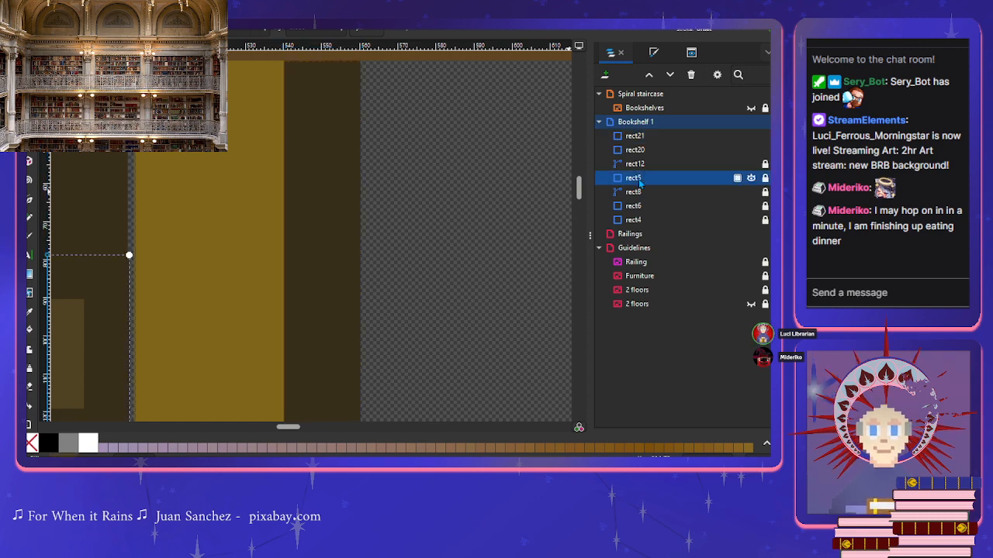
scroll(190, 322, "down", 2, "ctrl")
scroll(188, 320, "left", 3)
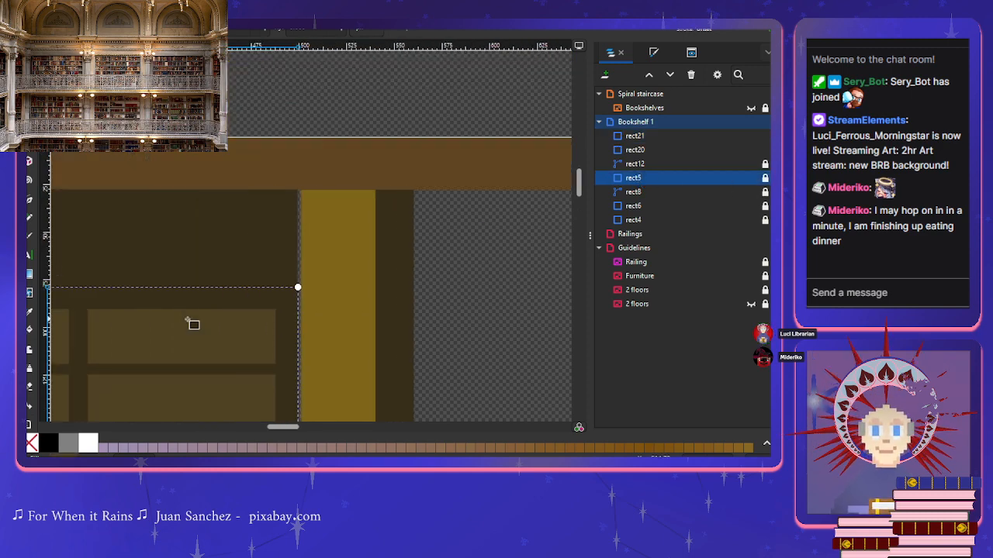
scroll(193, 325, "down", 3)
left_click(634, 164)
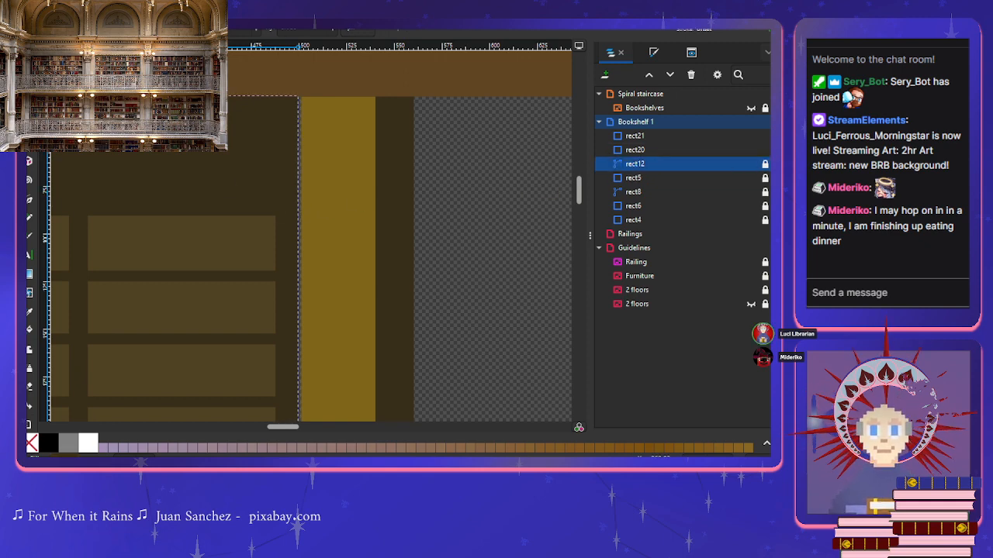
left_click(30, 48)
left_click_drag(306, 324, 301, 326)
scroll(301, 326, "left", 10)
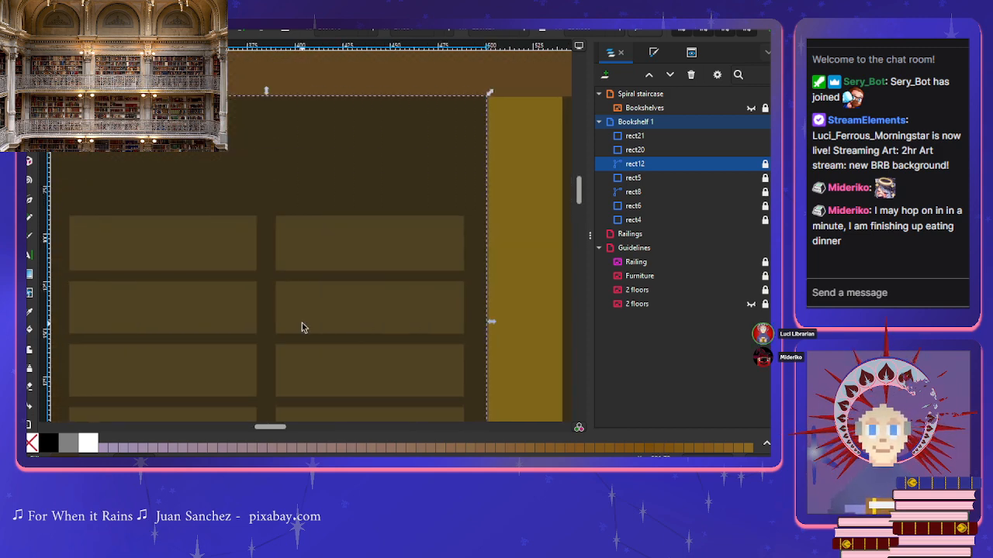
scroll(231, 311, "down", 6)
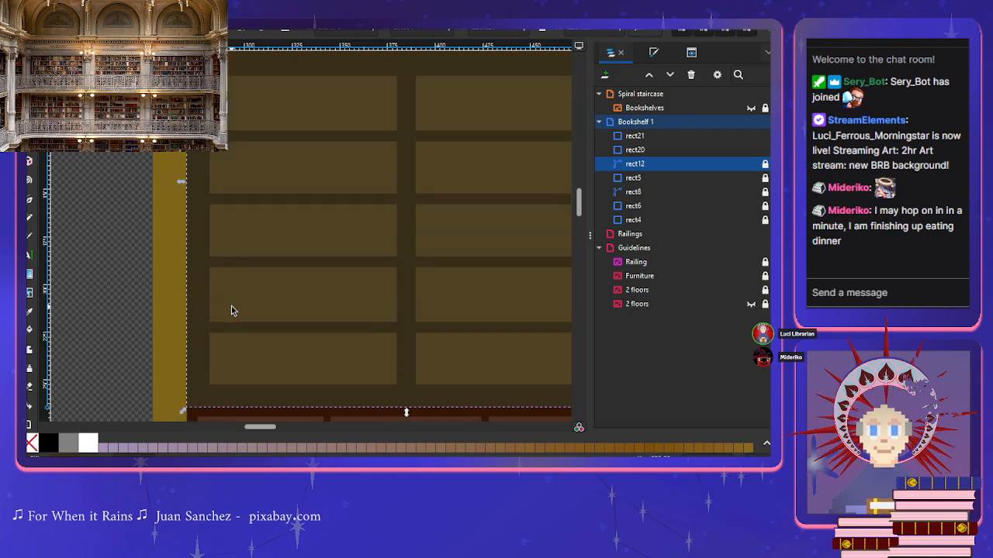
scroll(231, 311, "right", 10)
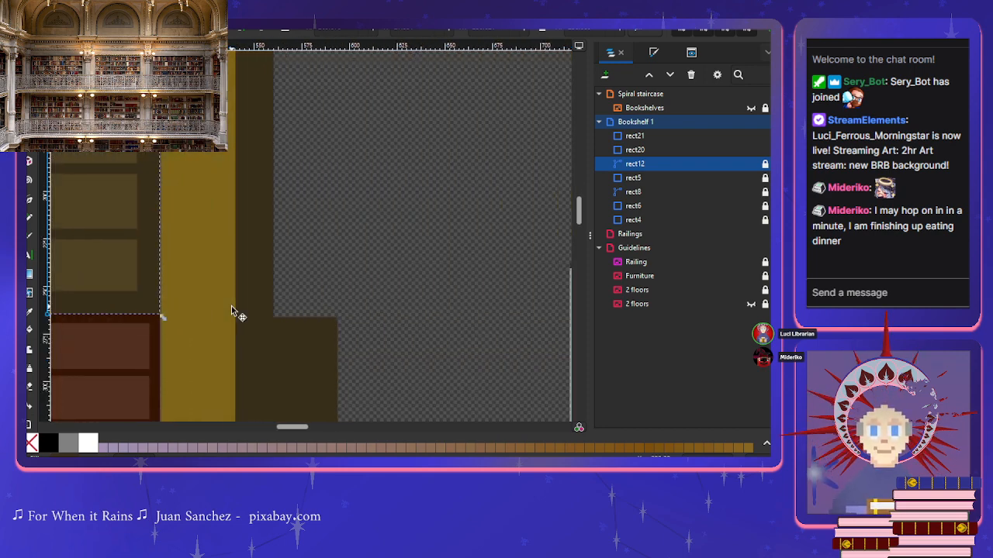
Step: Narrow the lower rectangle (rect20) a little more and fill it with the drawer cabinet frame's dark reddish-brown colour
left_click(245, 326)
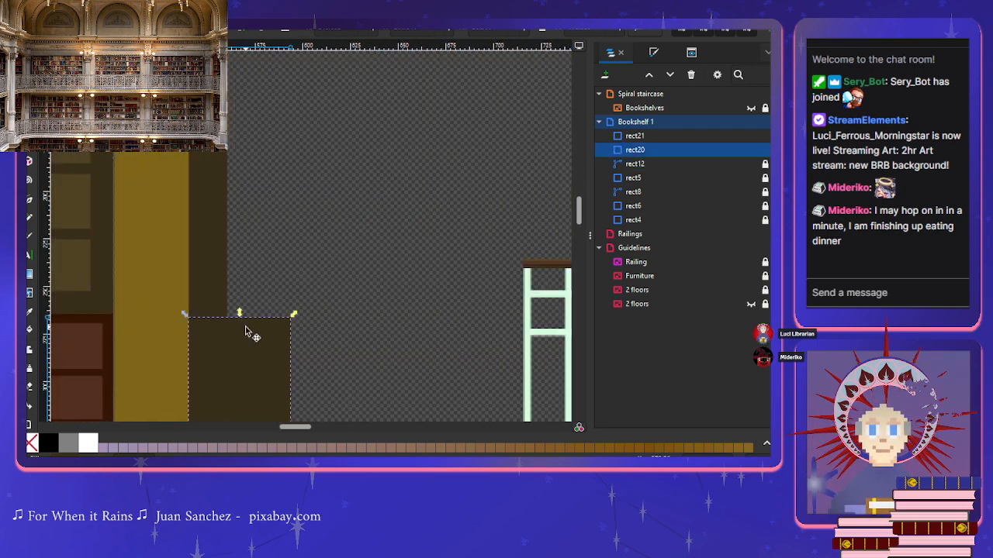
scroll(245, 326, "down", 4)
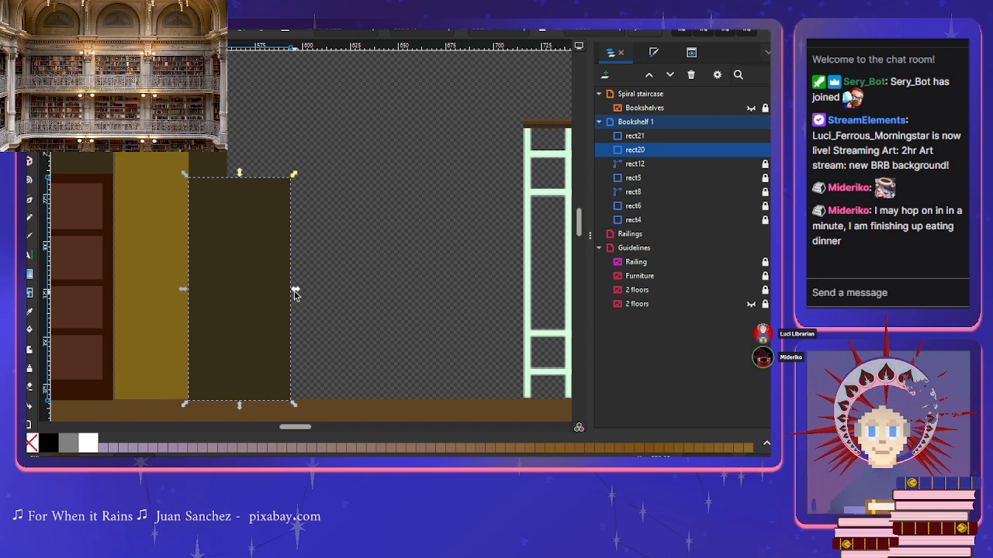
left_click_drag(295, 292, 287, 295)
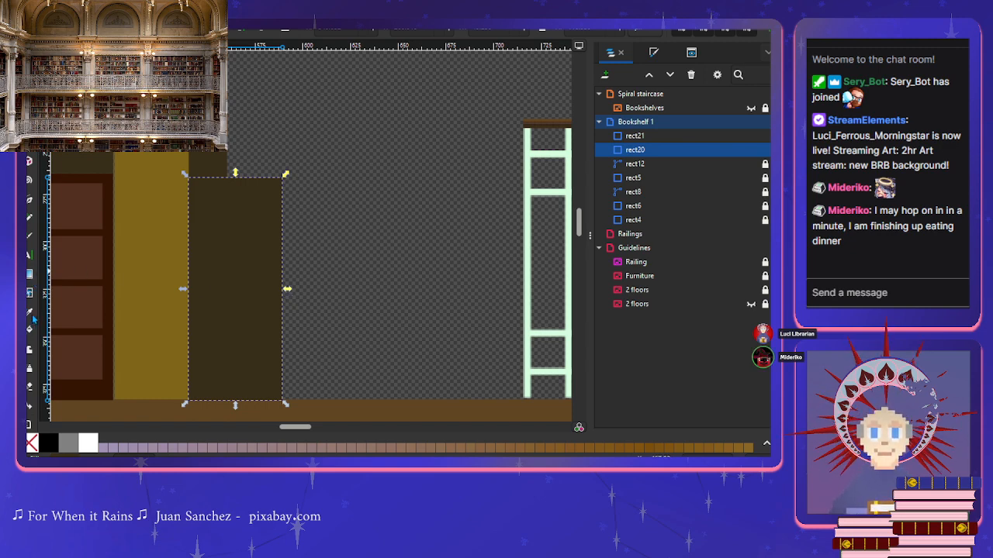
left_click(31, 315)
left_click(82, 396)
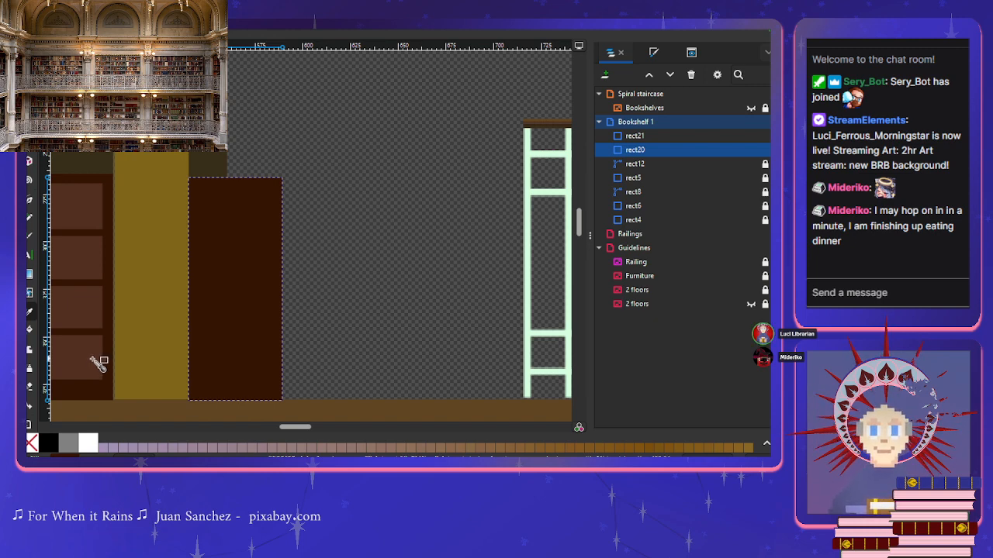
Step: Select the tall narrow rectangle (rect21) beside the pillar with the selection tool
scroll(198, 296, "up", 5)
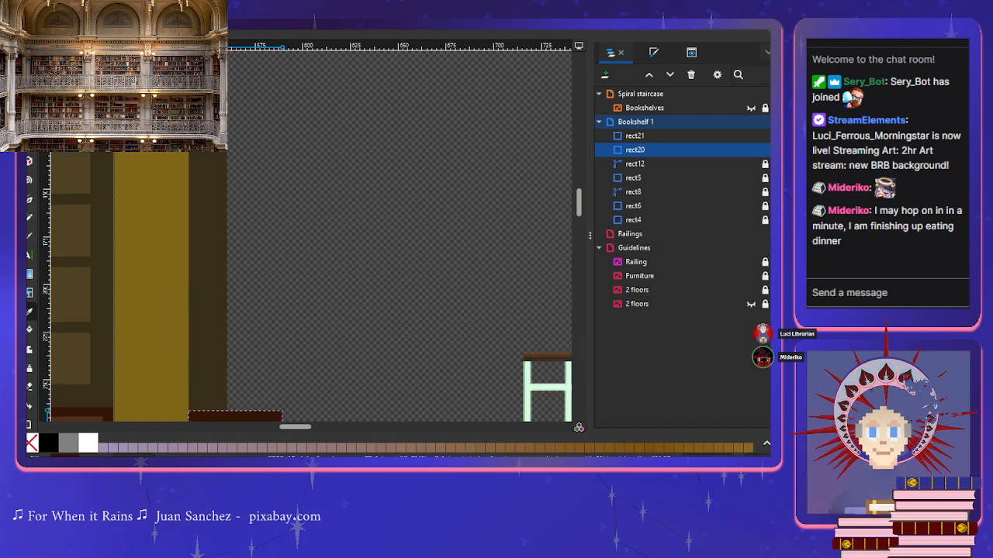
key("s")
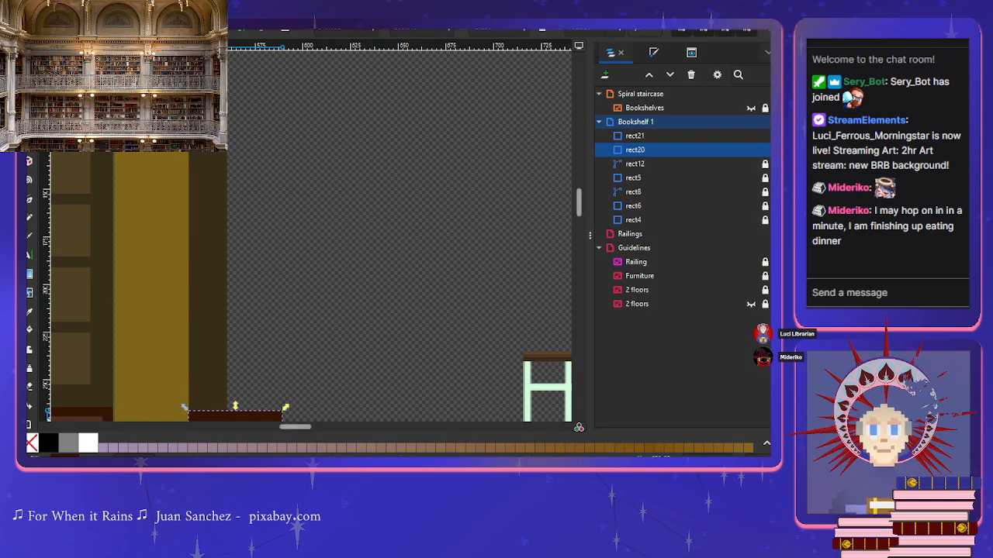
left_click(220, 362)
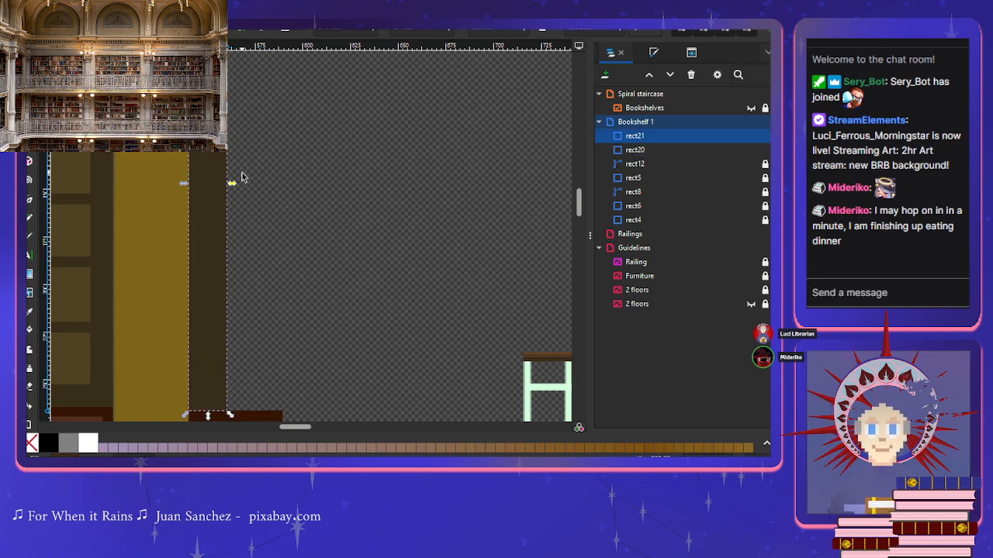
Step: Narrow the dark strip beside the gold column and draw a small rectangle overlapping the strip's lower outer corner and the base
left_click_drag(231, 185, 219, 189)
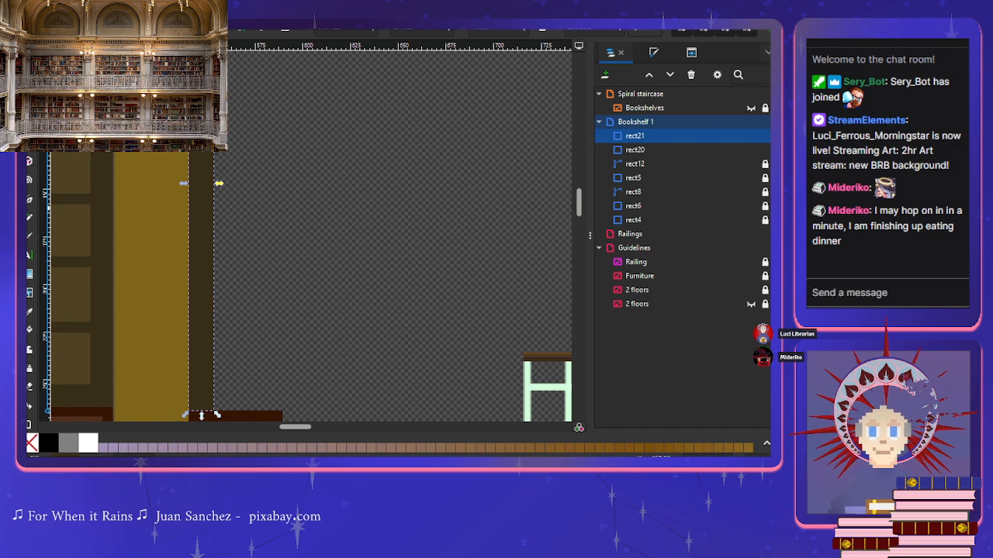
left_click(199, 266)
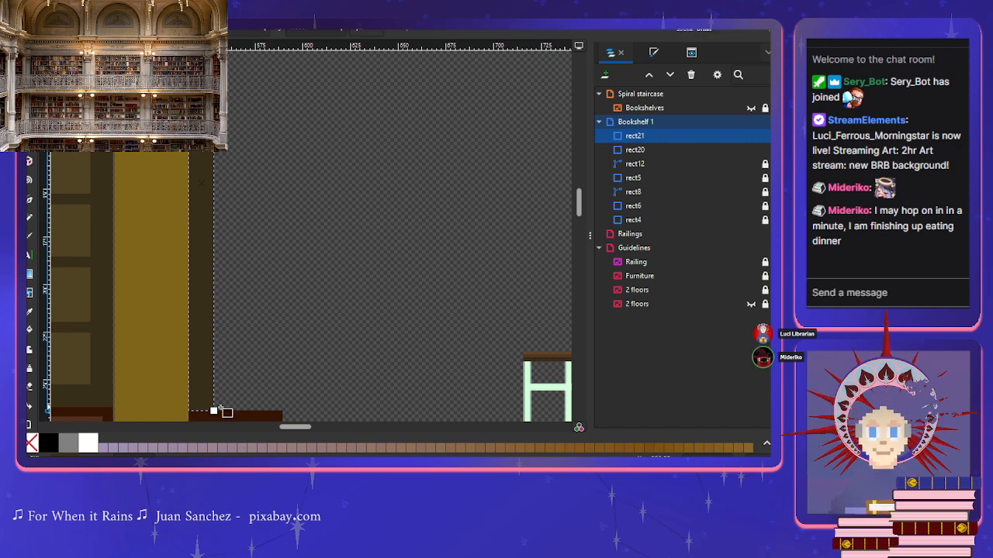
scroll(220, 409, "up", 1)
scroll(221, 410, "up", 4)
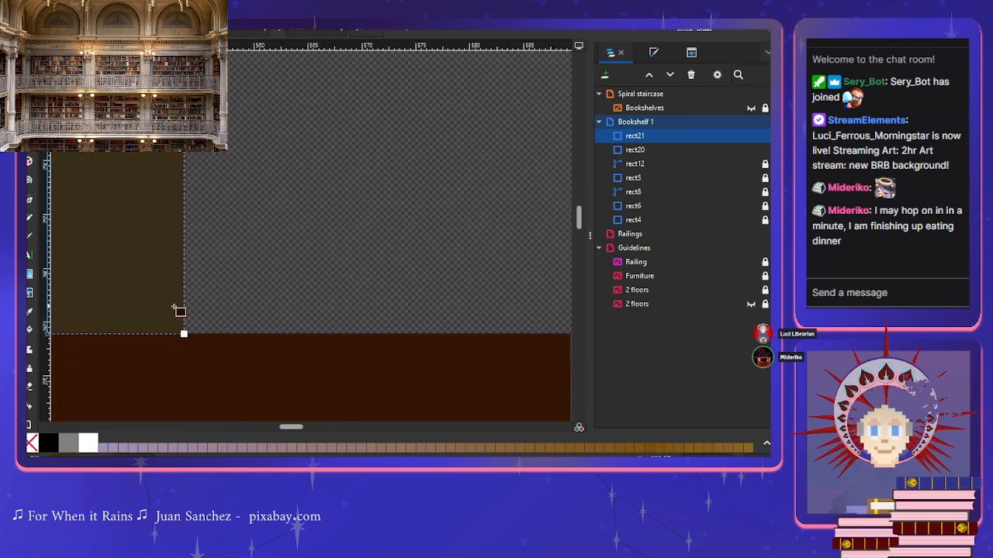
left_click_drag(161, 309, 223, 336)
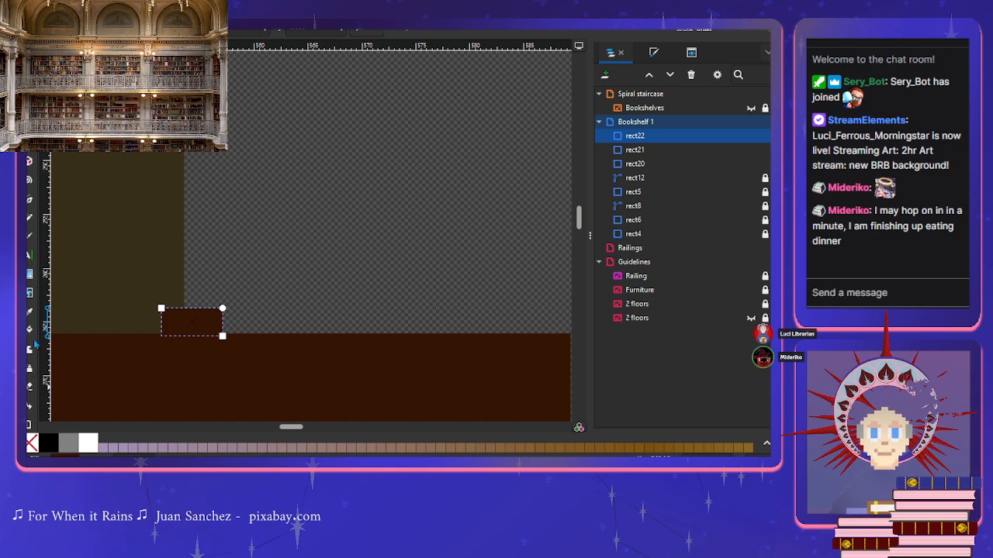
Step: Match the small rectangle's fill to the dark olive-brown colour of the vertical strip
left_click(30, 313)
left_click(78, 306)
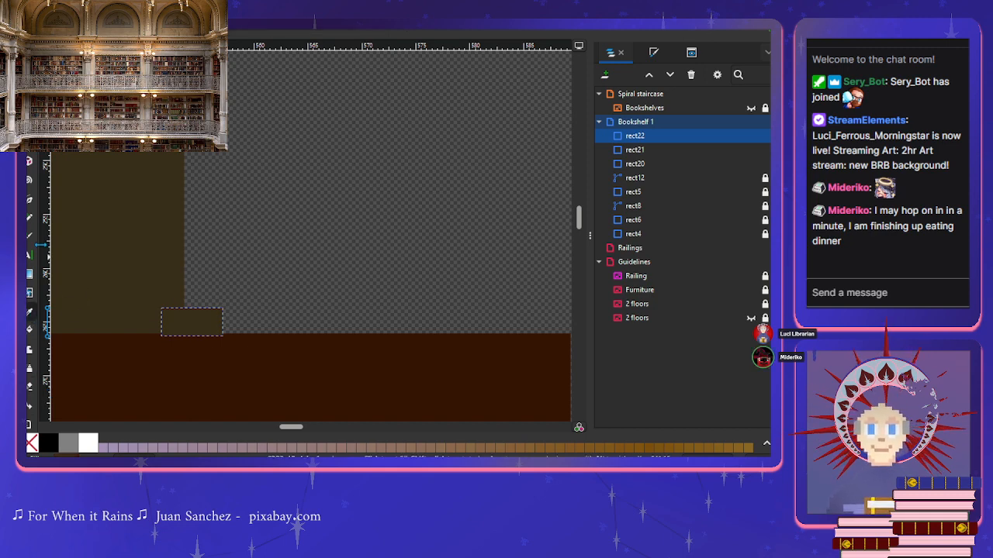
key("s")
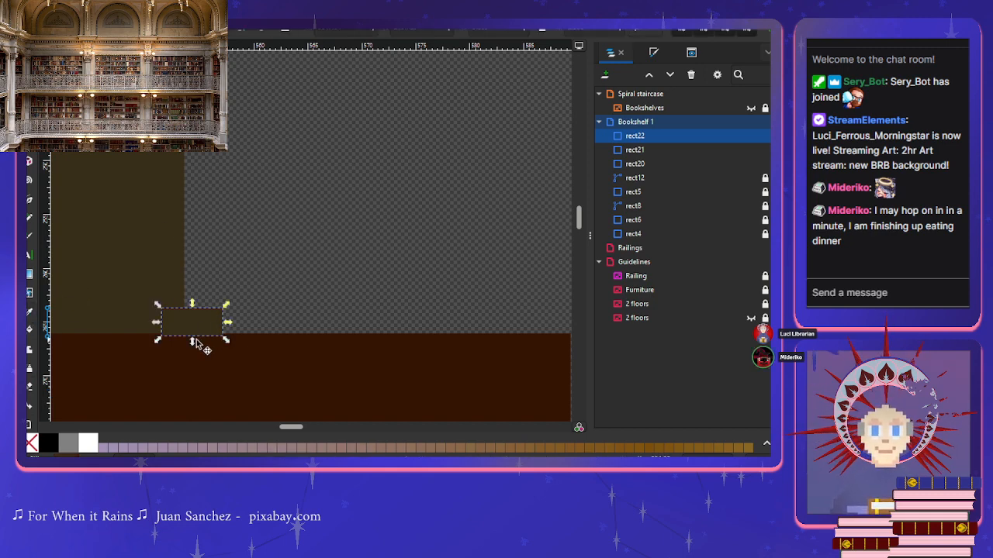
Step: Adjust the small rectangle's lower edge to sit exactly on the top edge of the dark red-brown base
left_click_drag(192, 341, 193, 341)
scroll(193, 341, "up", 3)
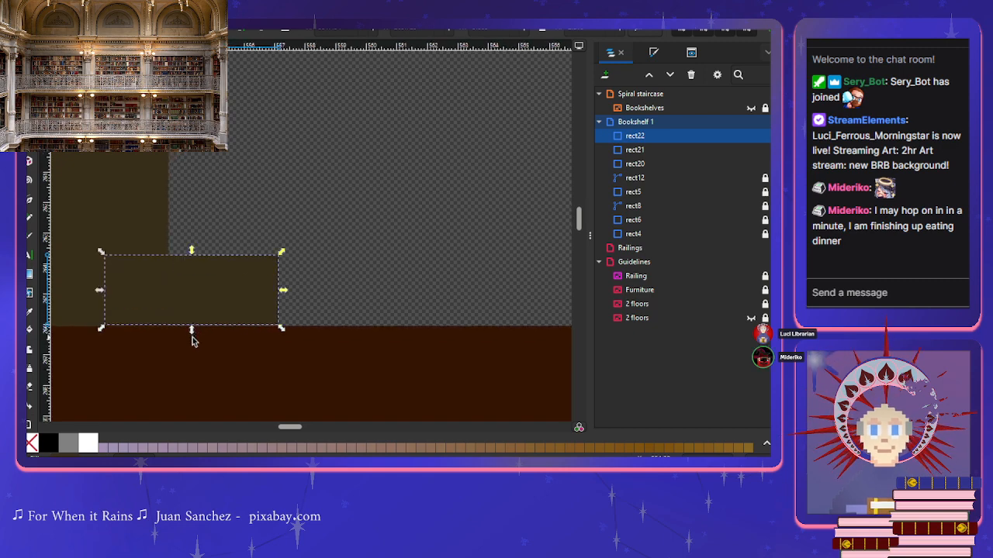
scroll(193, 339, "up", 2)
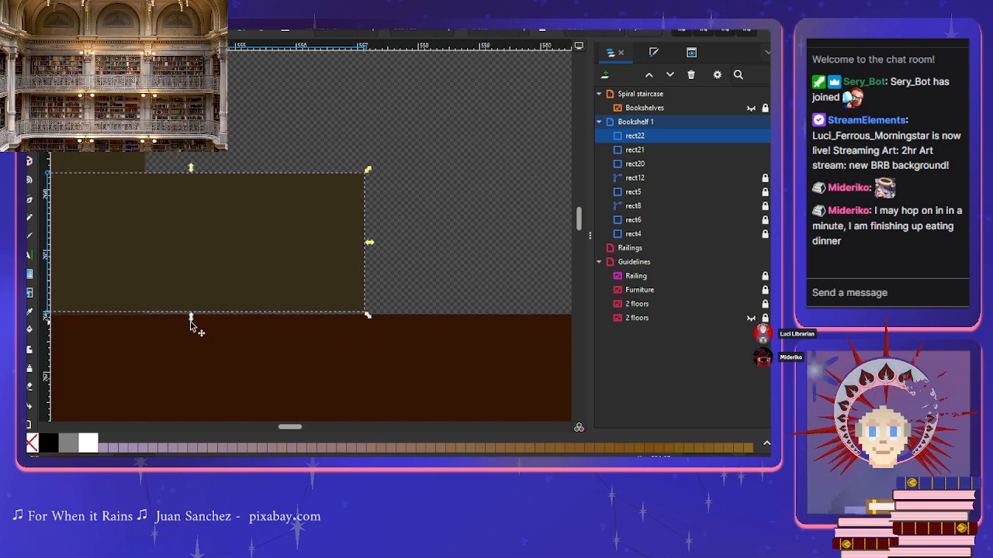
left_click(190, 329)
left_click_drag(189, 325, 189, 324)
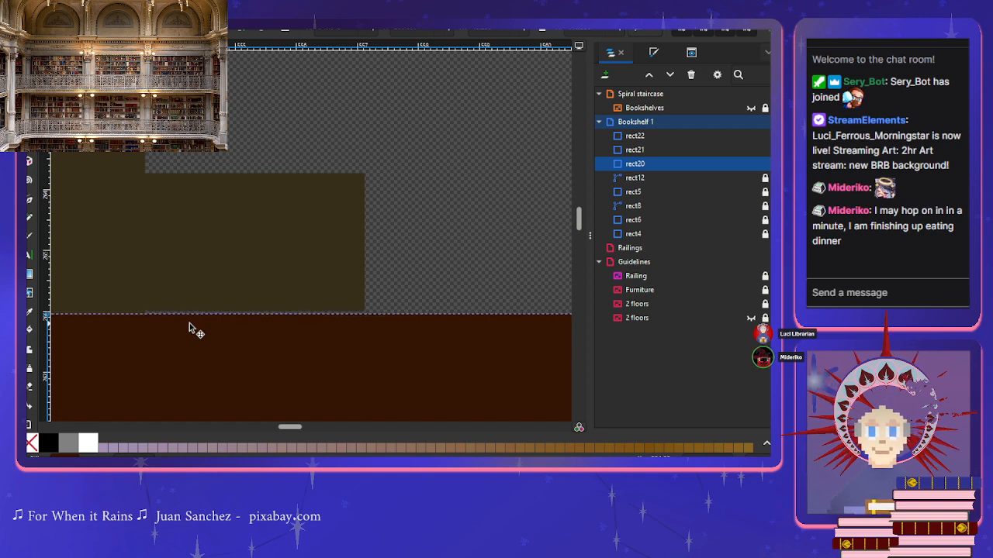
scroll(190, 324, "down", 4)
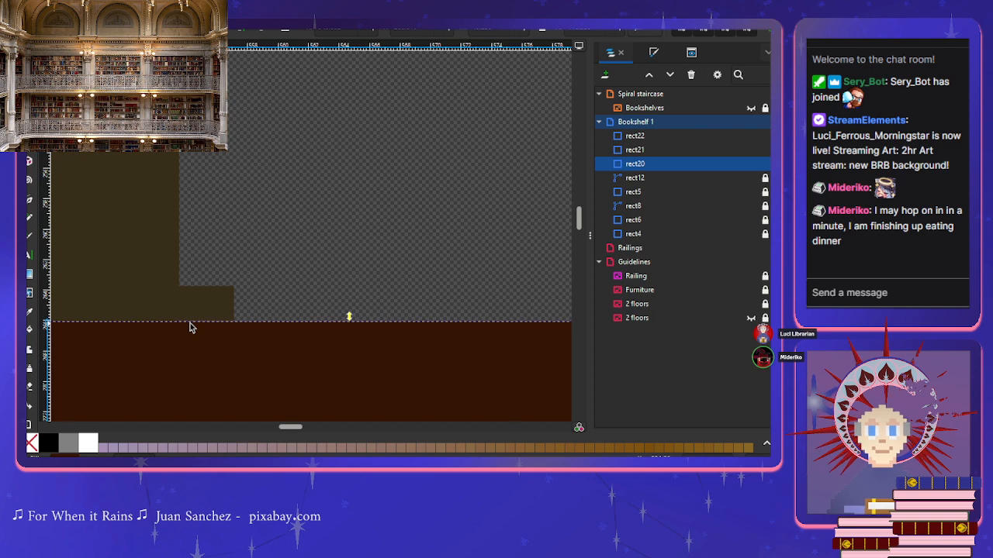
left_click(197, 313)
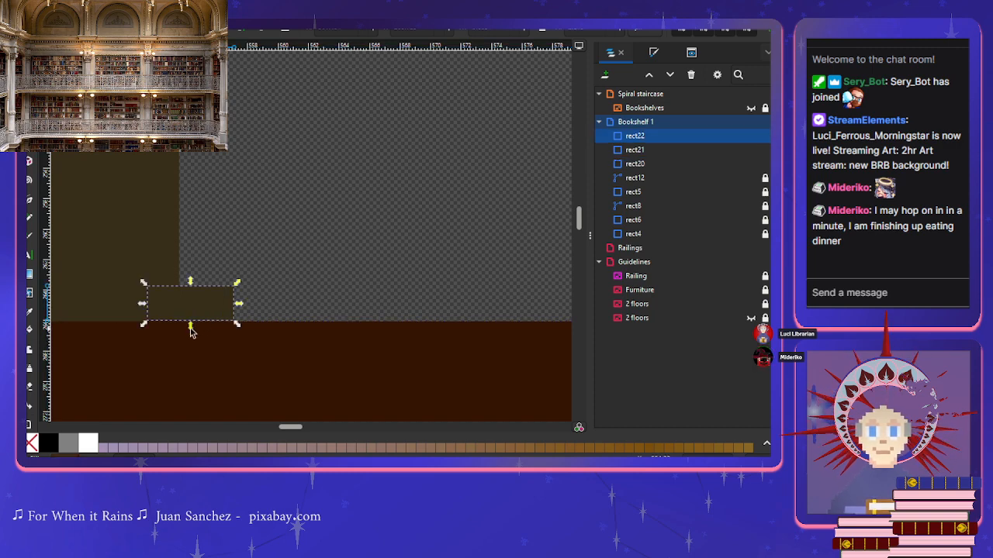
left_click_drag(191, 328, 190, 328)
scroll(189, 329, "up", 4)
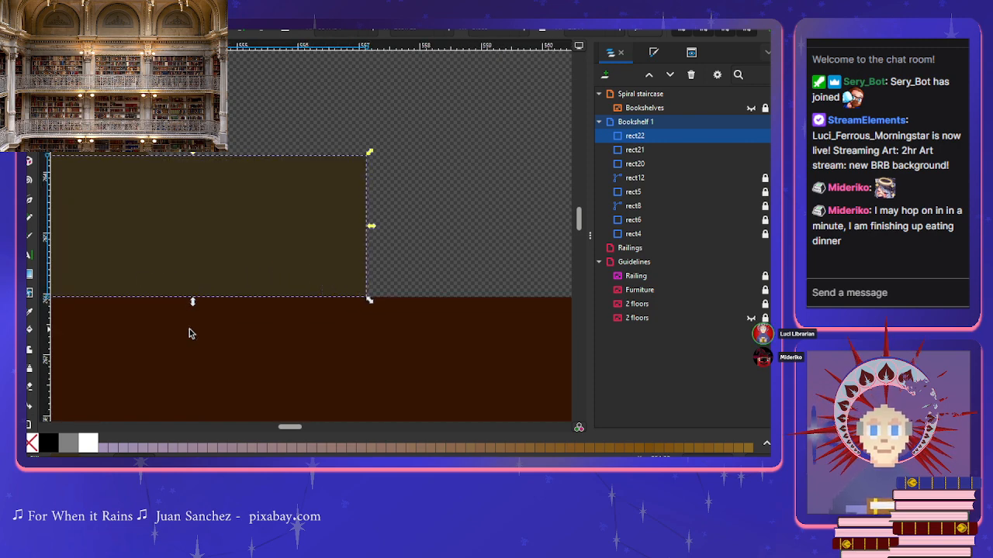
Step: Draw a second, narrower rectangle overlapping the top of the first one to form an upper step against the strip
scroll(190, 329, "left", 2)
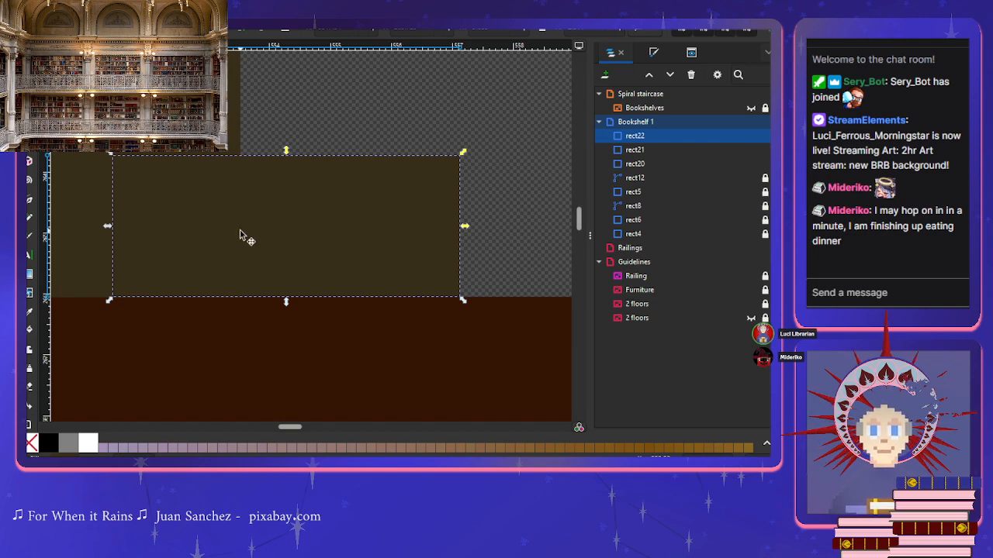
scroll(241, 235, "down", 5)
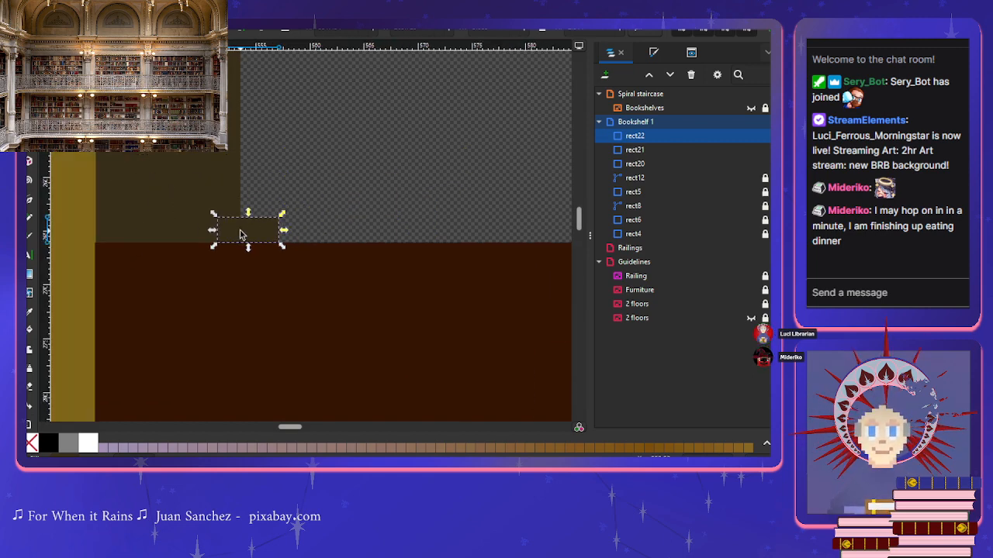
scroll(241, 236, "up", 4)
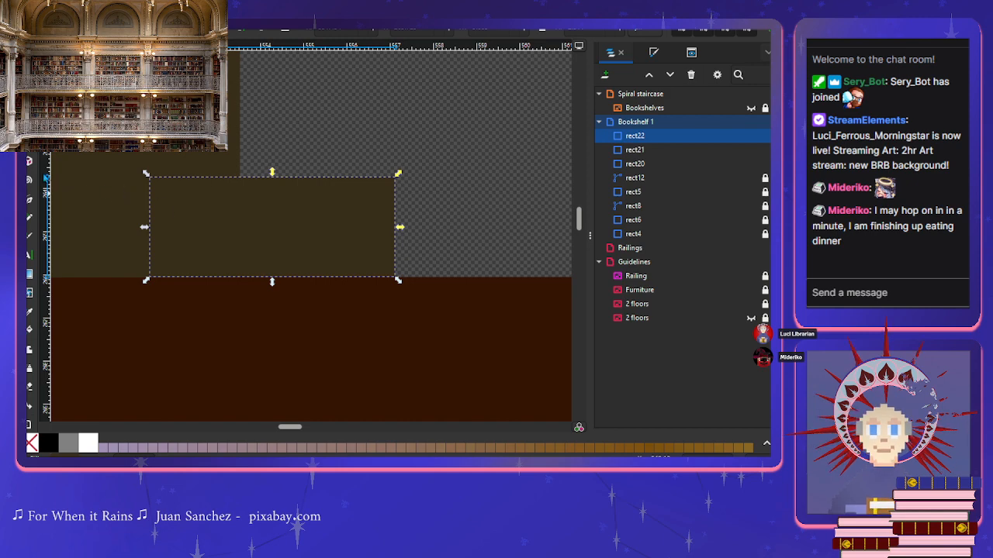
left_click(30, 104)
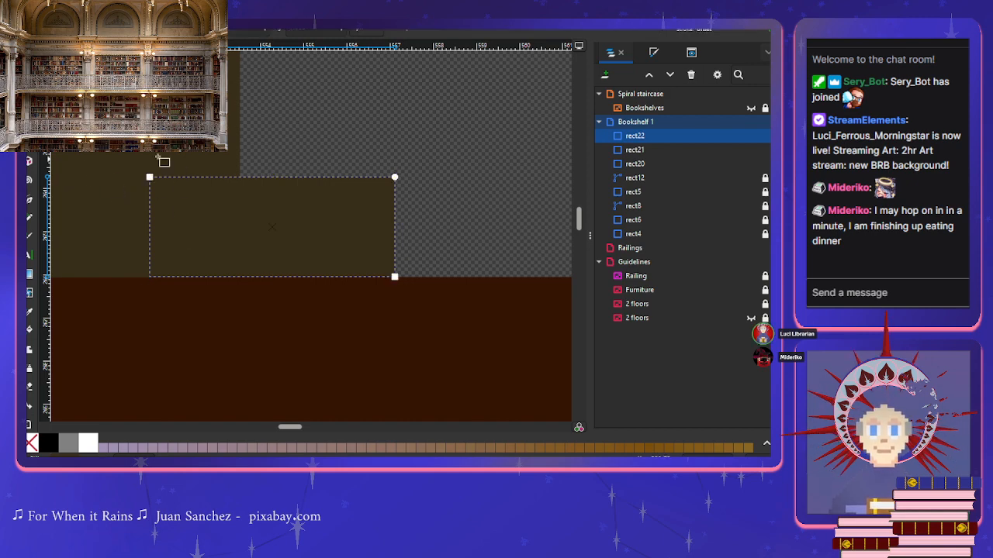
scroll(147, 194, "up", 3)
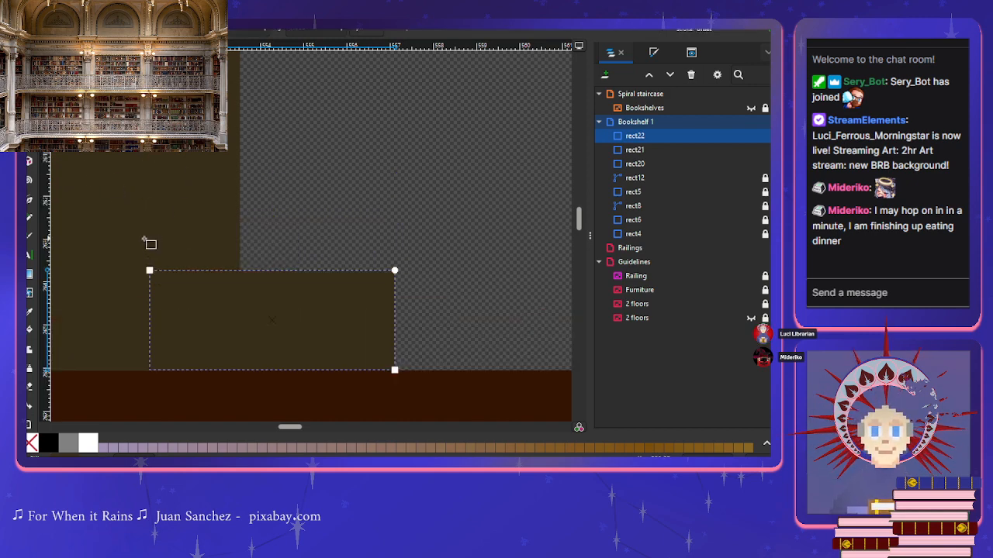
left_click_drag(144, 231, 344, 292)
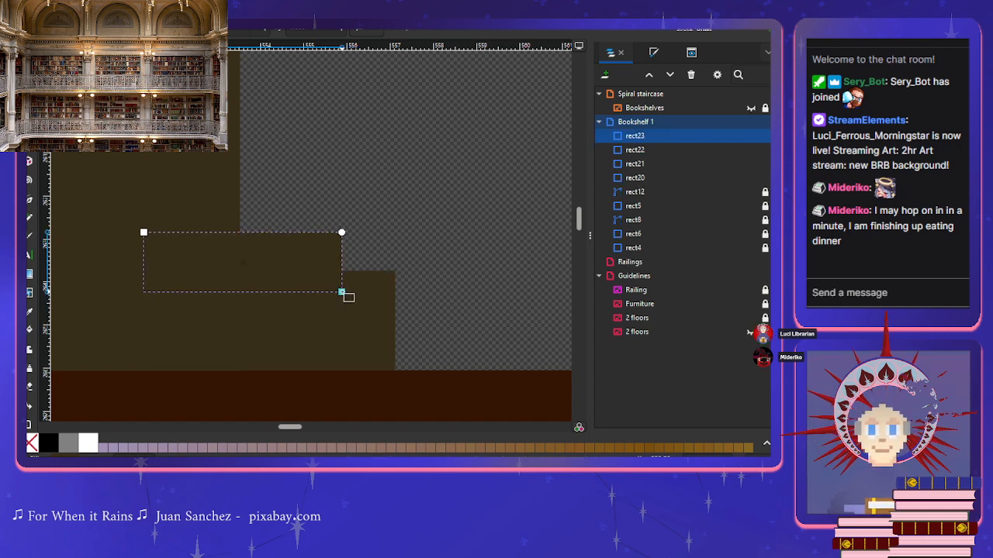
scroll(290, 297, "down", 8)
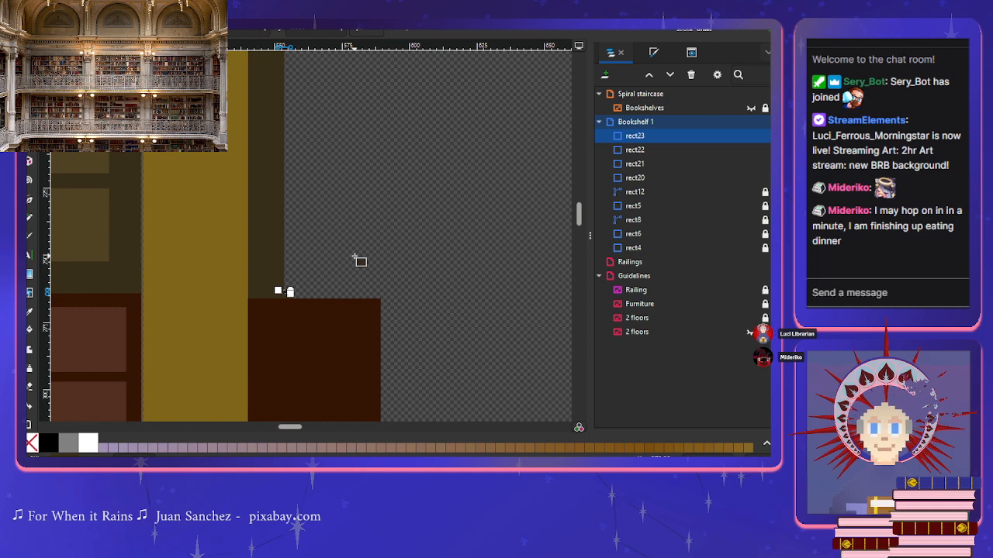
left_click(354, 256)
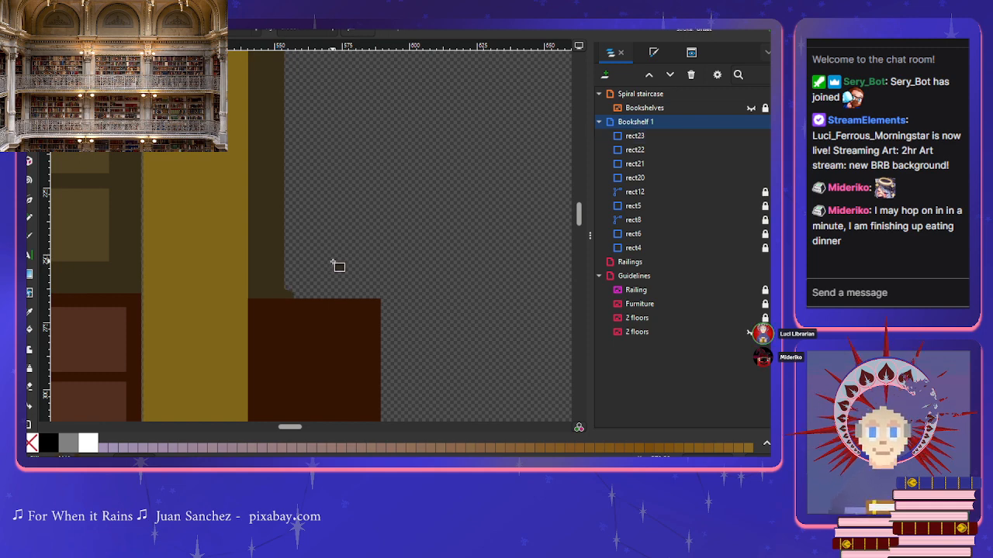
Step: Shift the upper step rectangle slightly inward and up to even out the stepped profile at the strip's foot
scroll(337, 266, "up", 4)
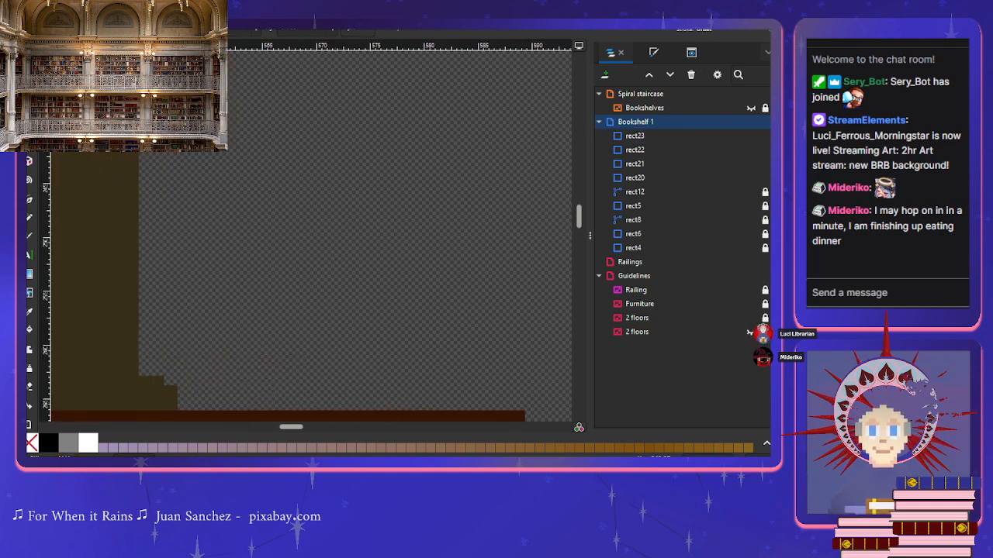
left_click(157, 384)
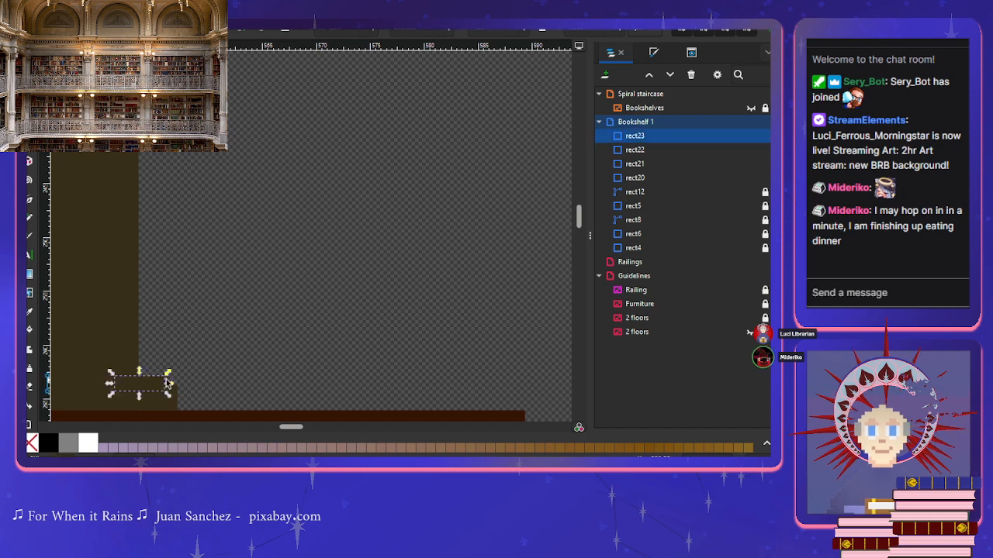
left_click_drag(152, 384, 146, 381)
left_click(211, 317)
scroll(211, 316, "down", 4)
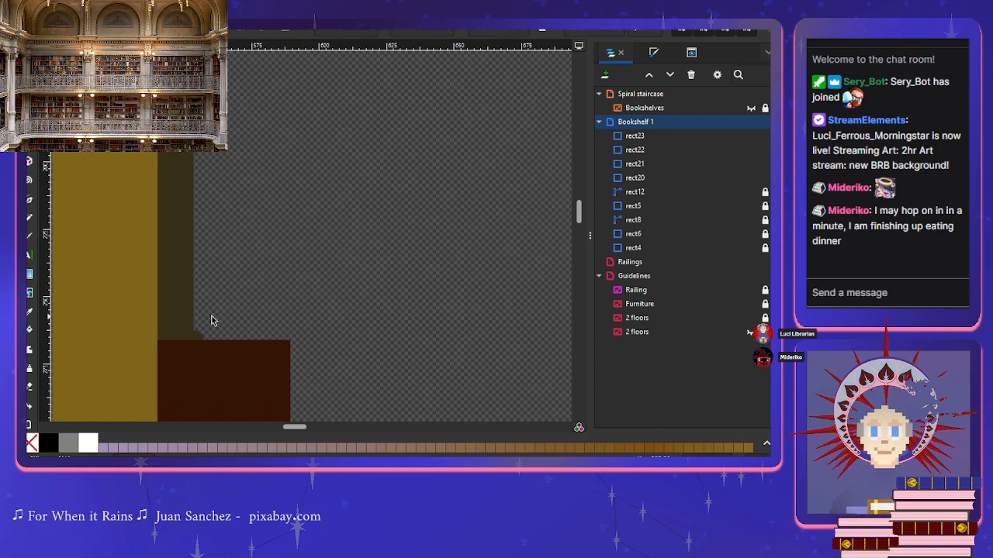
scroll(211, 320, "up", 4)
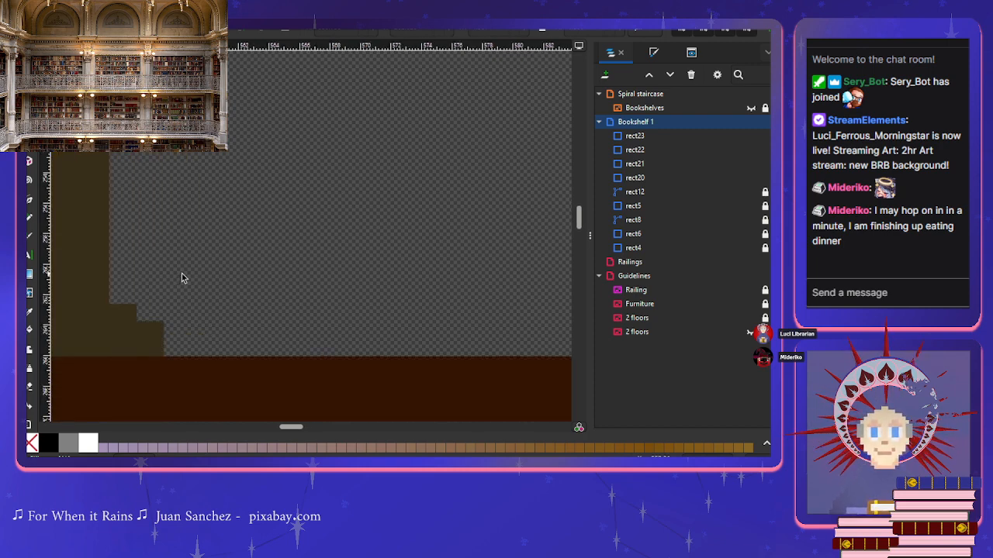
Step: Select and copy both step rectangles at the foot of the dark strip
left_click_drag(181, 278, 119, 348)
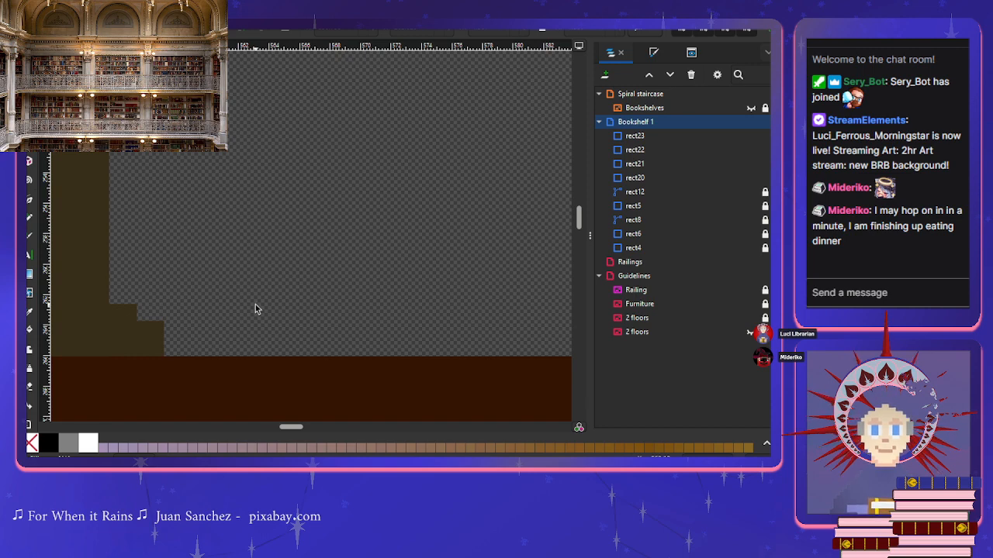
scroll(256, 308, "left", 6)
left_click_drag(401, 285, 115, 394)
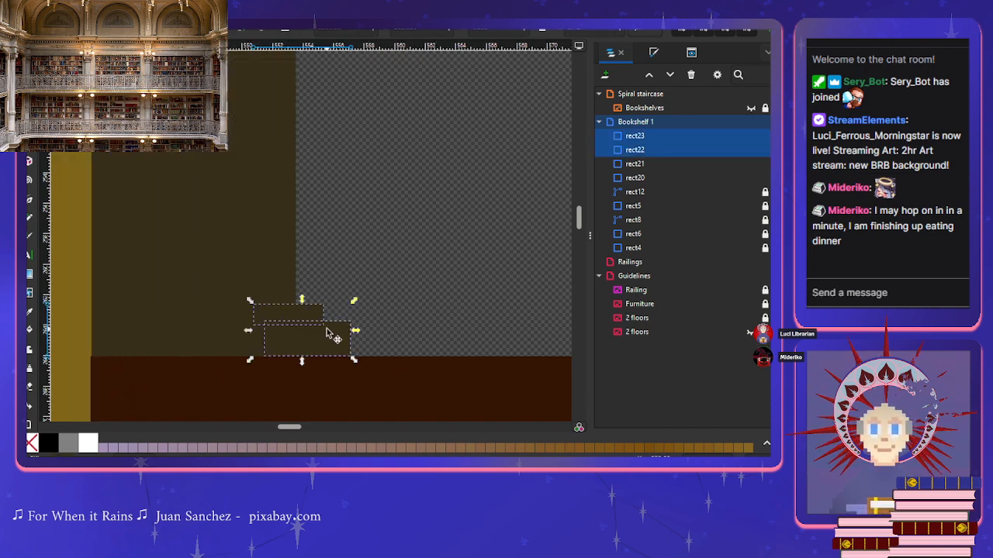
Step: Paste copies of both step rectangles at the upper part of the dark strip's outer edge, separating the wider one from the narrower
scroll(326, 333, "up", 20)
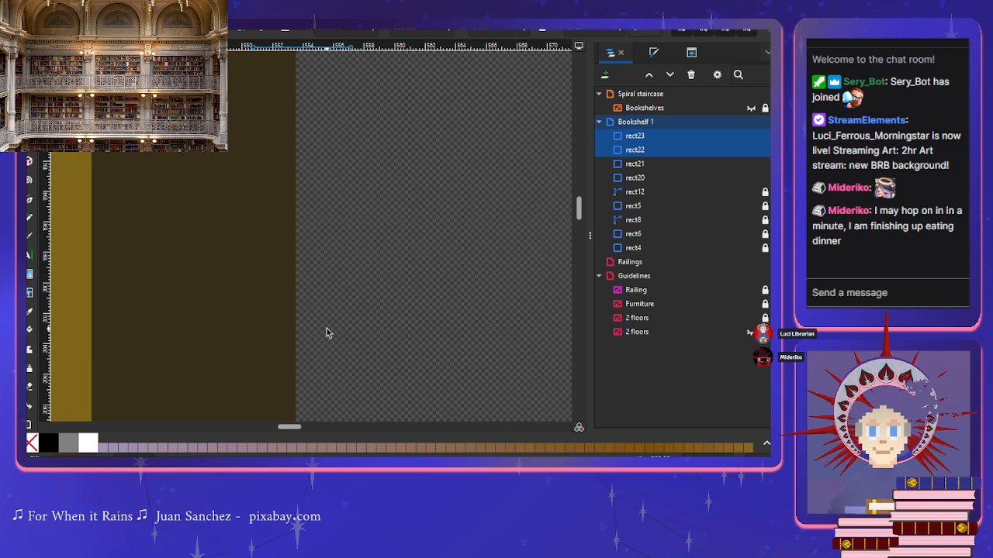
scroll(327, 328, "down", 7)
scroll(334, 314, "up", 1)
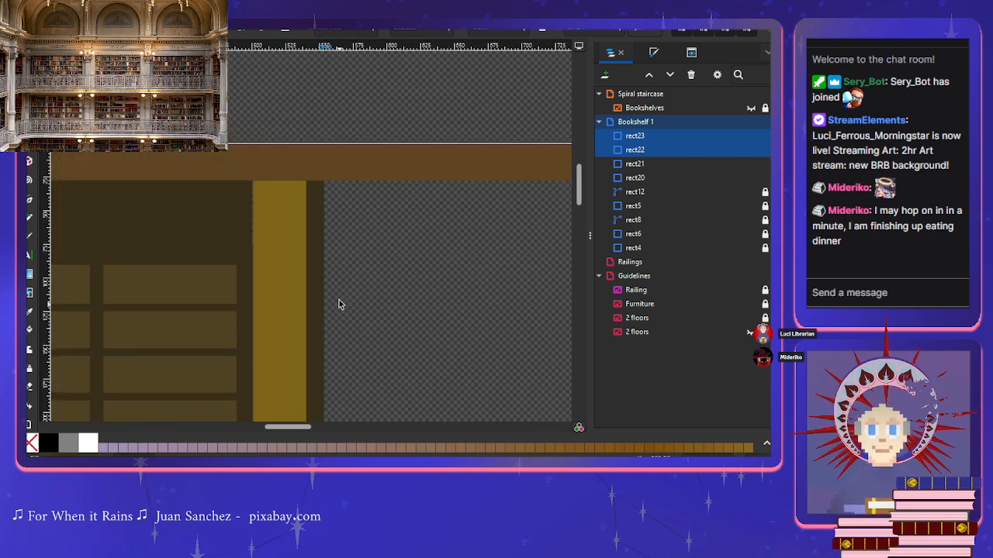
scroll(326, 194, "up", 10)
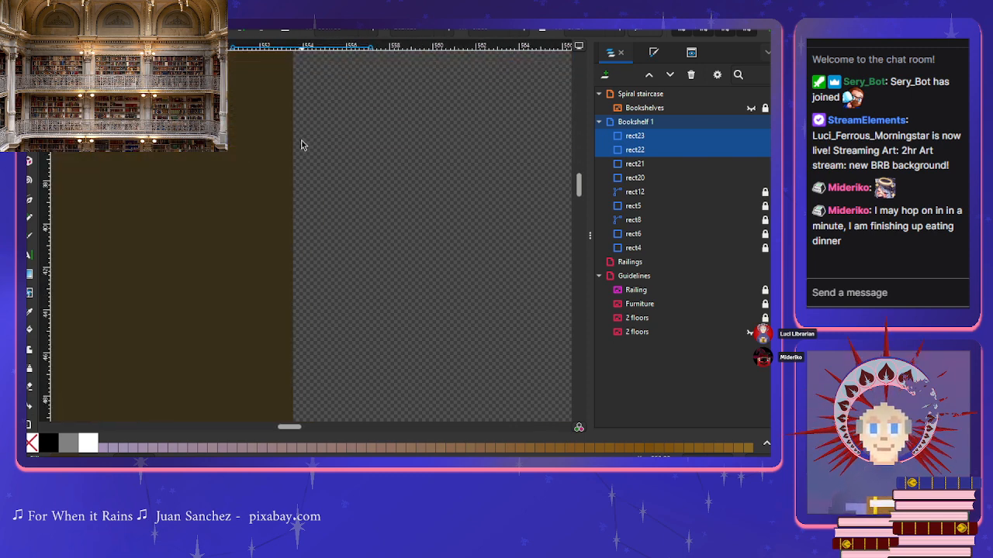
scroll(279, 320, "down", 5)
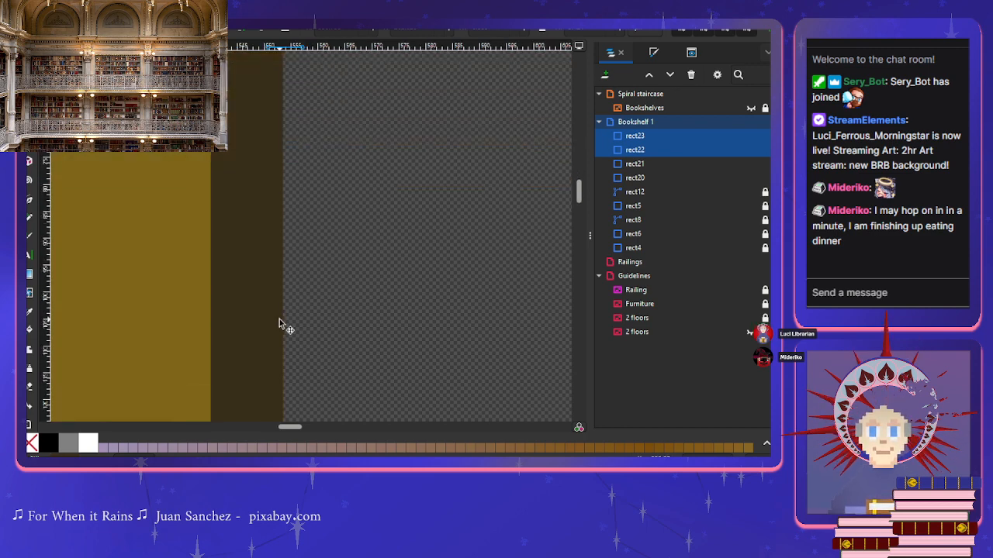
scroll(280, 323, "down", 3)
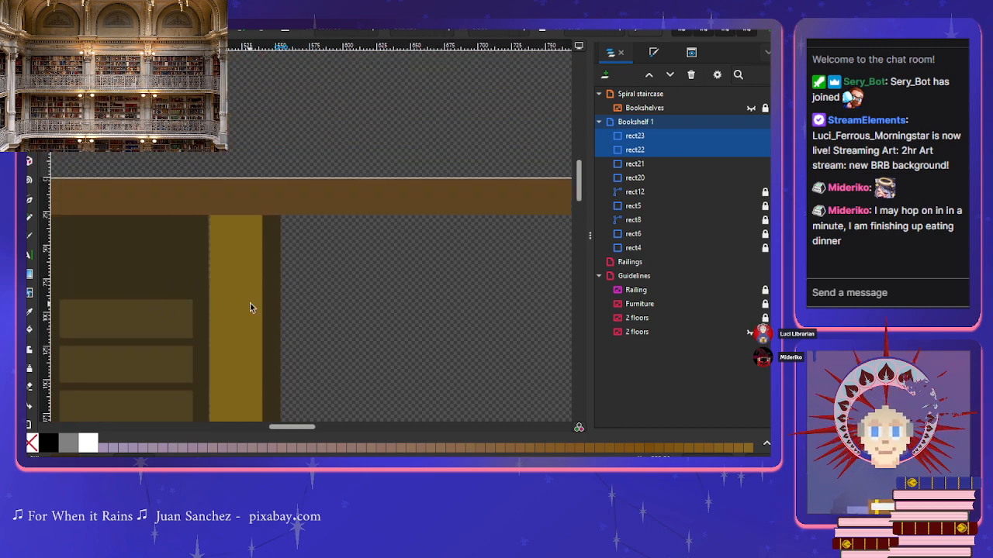
scroll(279, 302, "up", 3)
scroll(280, 302, "left", 3)
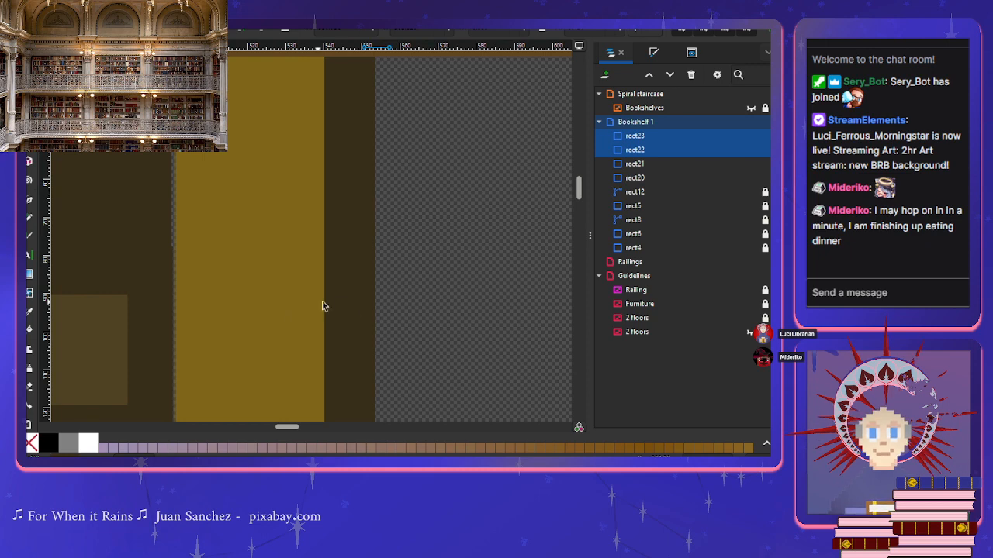
scroll(388, 304, "up", 2)
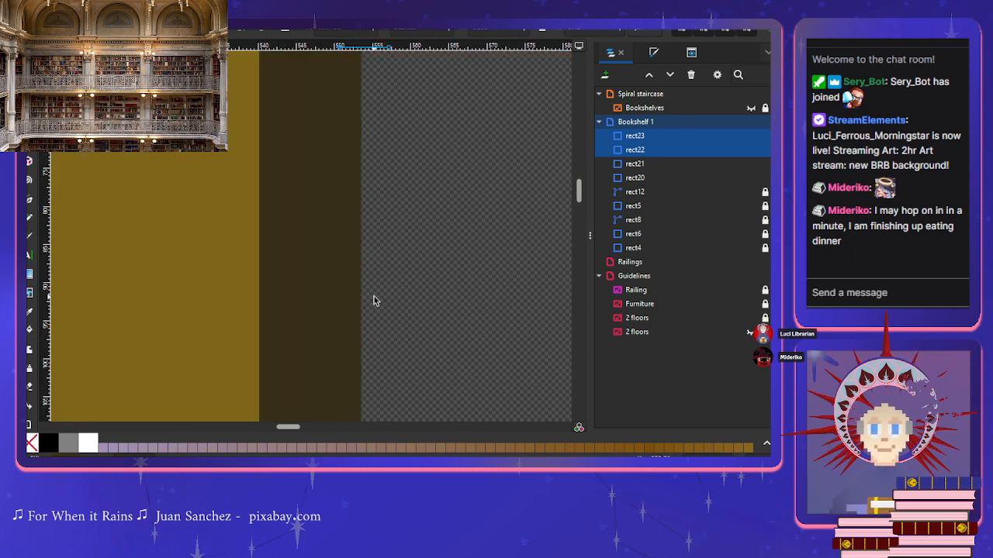
key("ctrl+v")
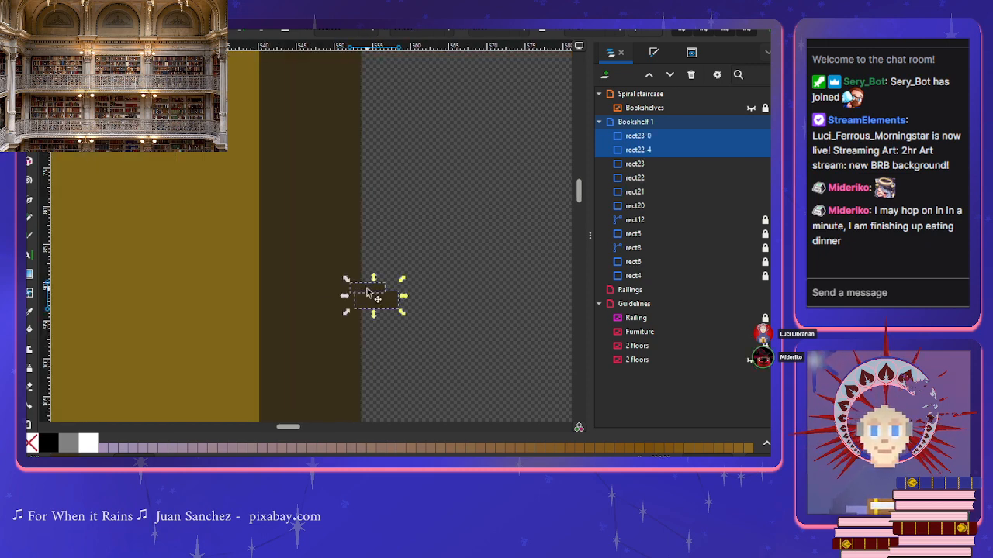
mouse_move(369, 292)
left_mouse_down()
mouse_move(372, 325)
mouse_move(402, 305)
mouse_move(359, 296)
left_mouse_up()
left_click(465, 269)
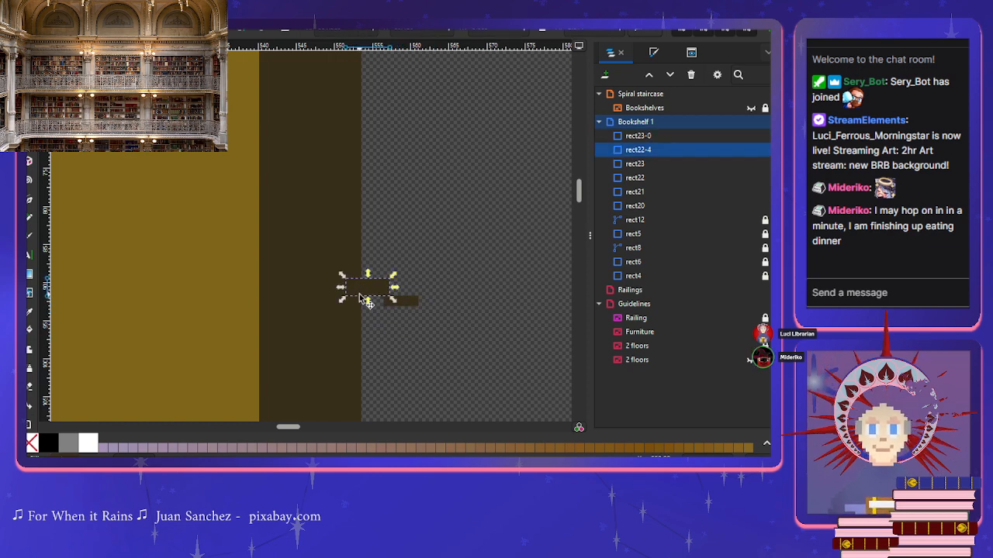
scroll(359, 297, "up", 3)
scroll(359, 297, "right", 3)
scroll(359, 297, "left", 7)
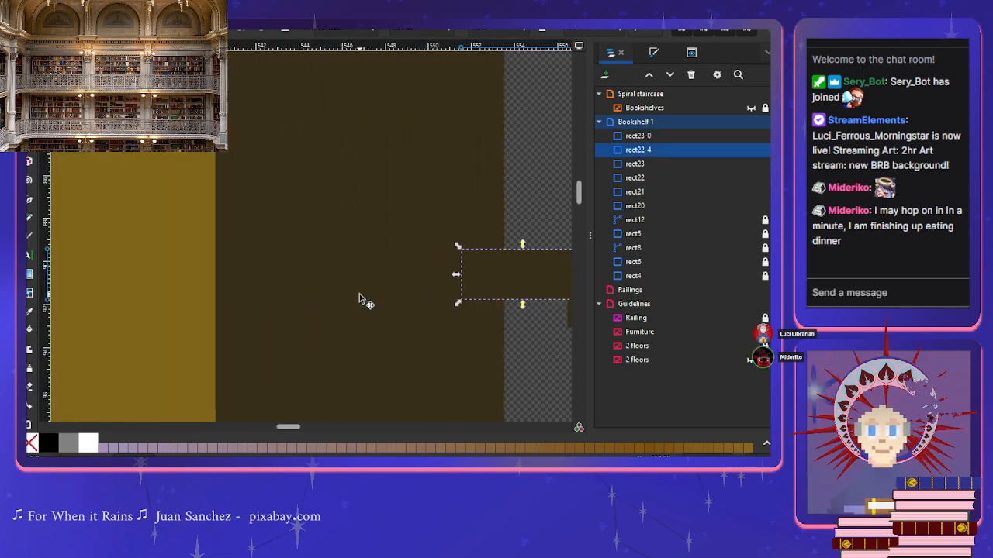
scroll(359, 297, "left", 8)
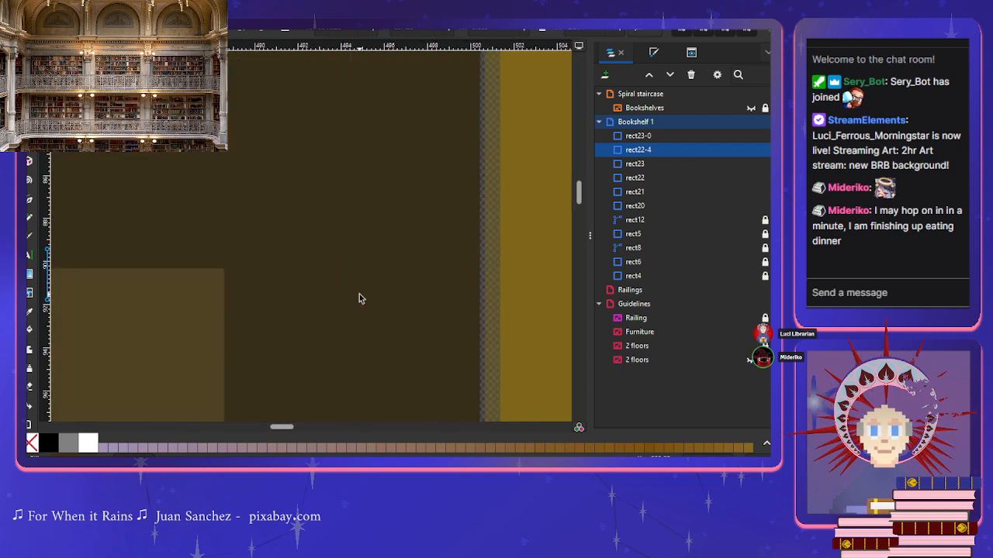
scroll(182, 288, "right", 8)
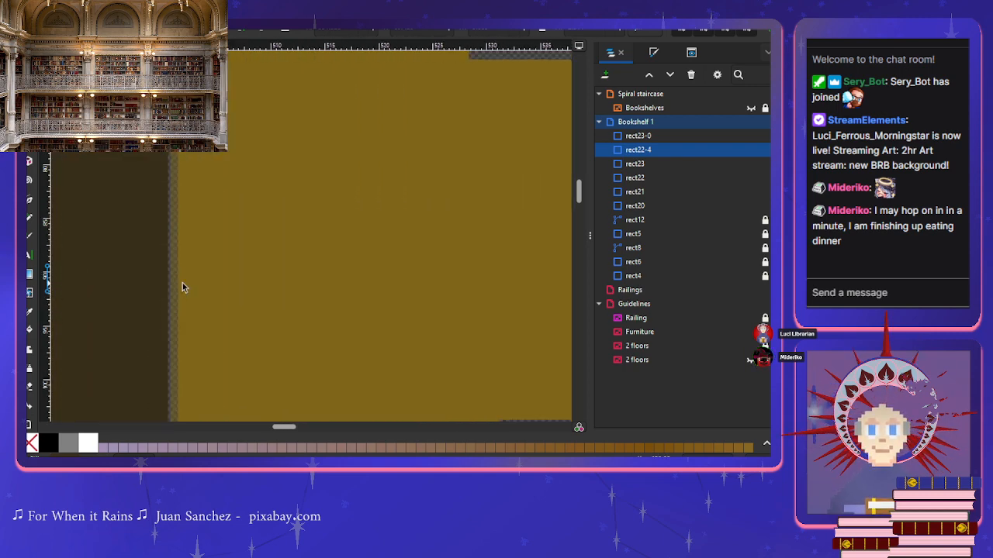
left_click_drag(380, 285, 541, 252)
scroll(131, 295, "up", 6)
key("Right")
key("Right")
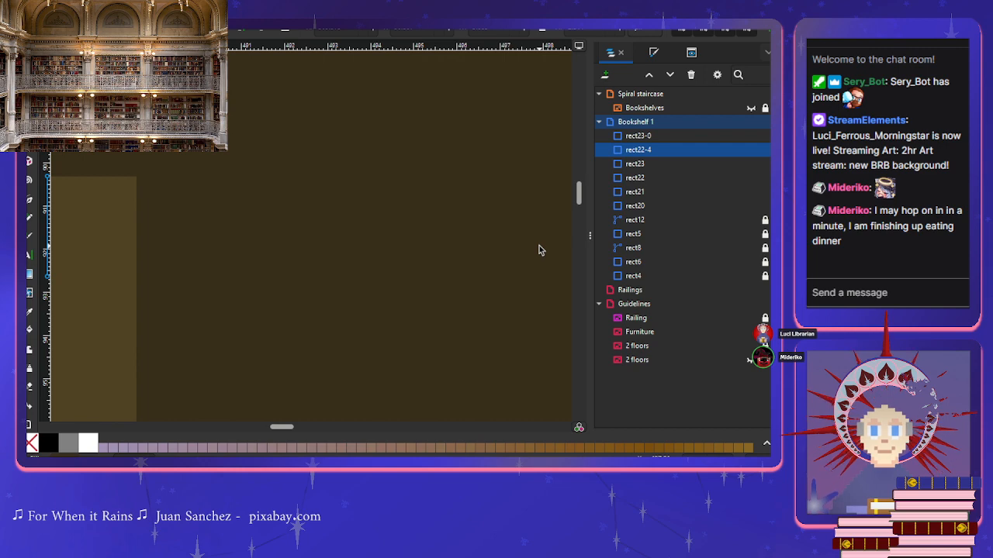
scroll(541, 249, "down", 2)
scroll(540, 250, "right", 4)
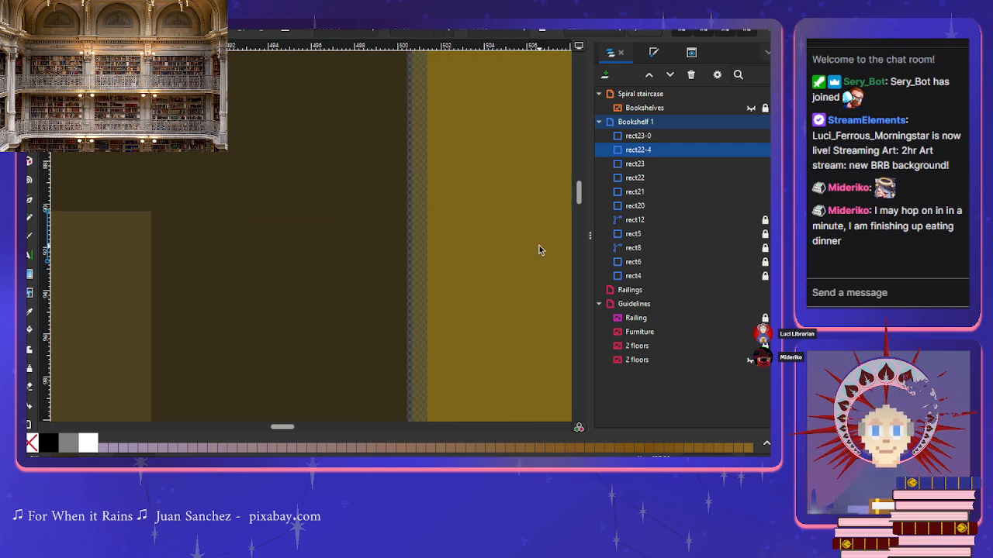
scroll(541, 249, "right", 6)
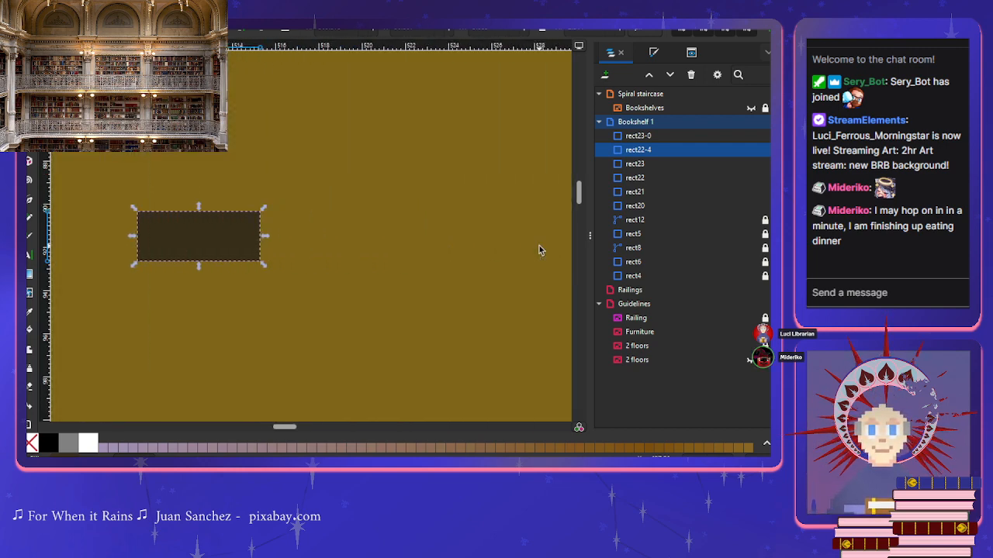
Step: Move the pasted wider rectangle off the gold column so it overlaps the outer edge of the dark strip
key("Right")
key("Right")
key("Right")
key("Right")
key("Right")
key("Right")
key("Right")
key("Right")
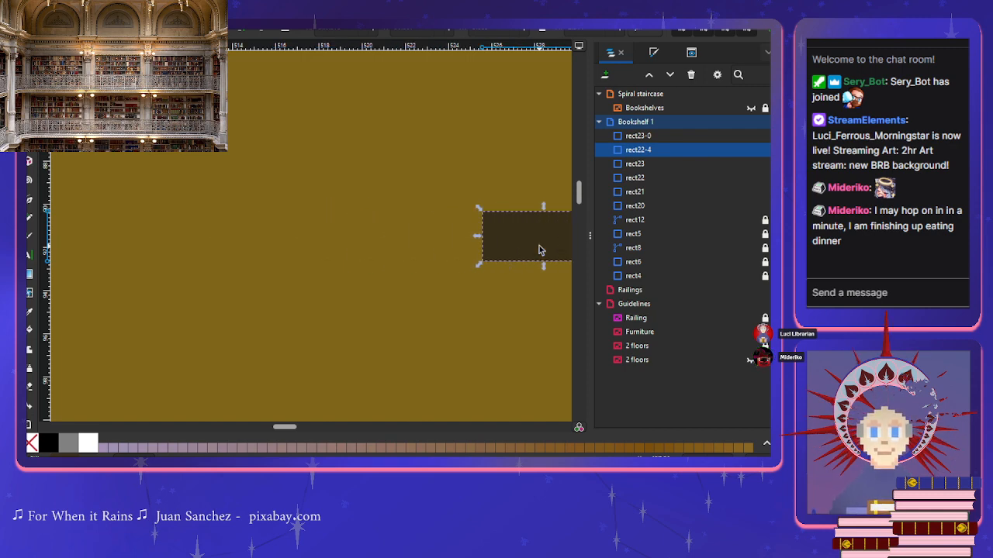
scroll(541, 249, "right", 8)
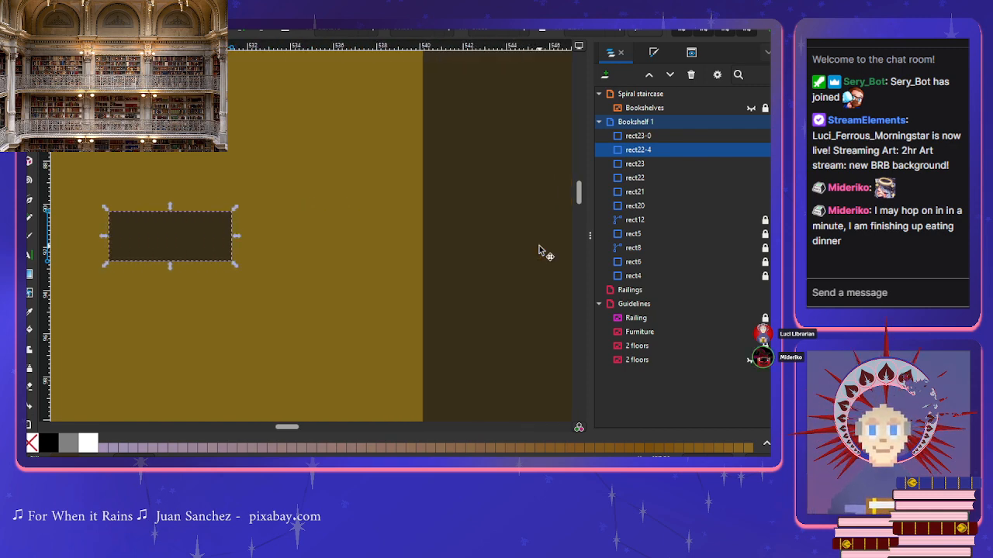
scroll(541, 250, "down", 3)
scroll(541, 250, "right", 6)
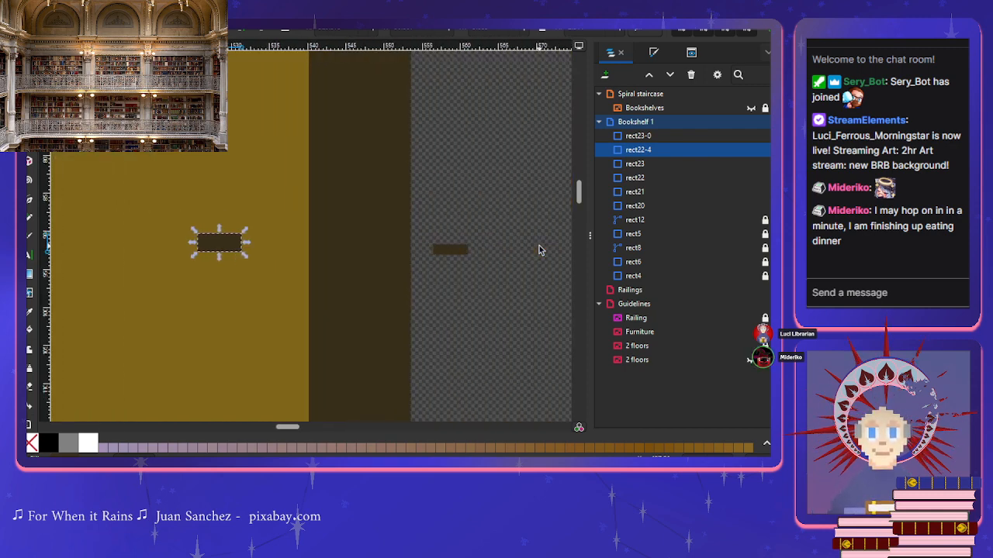
key("Right")
key("shift+Right")
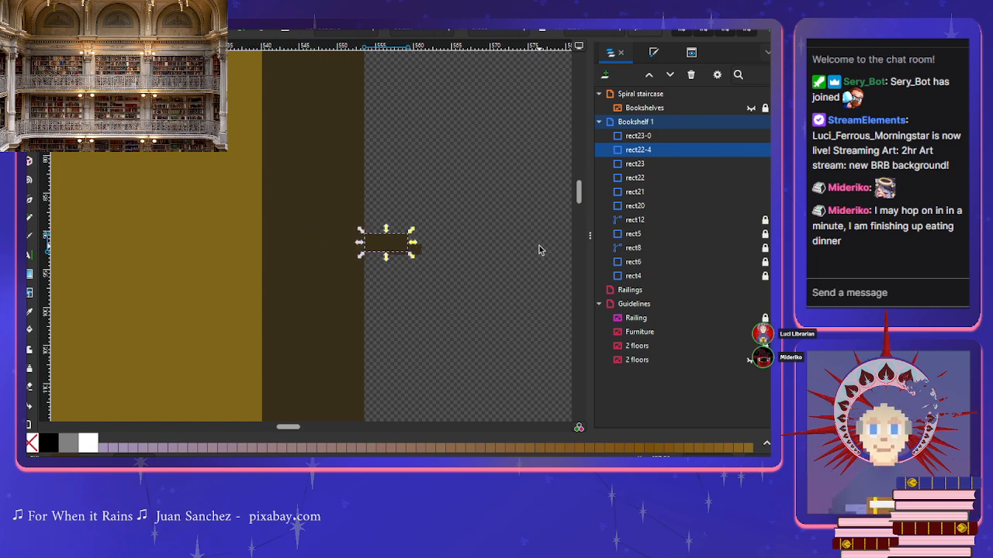
key("Left")
key("Left")
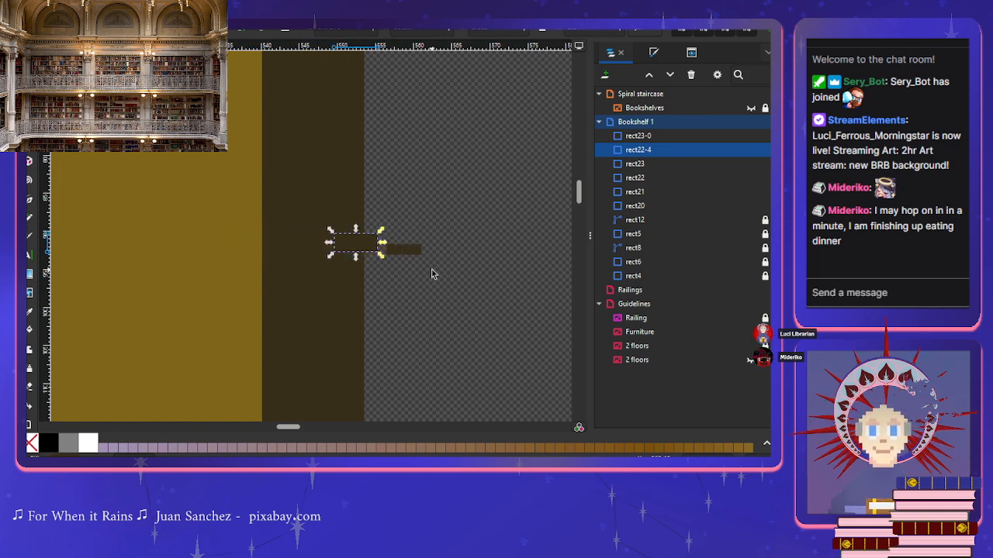
Step: Place the narrower rectangle directly beneath the wider one, overlapping the strip's outer edge
left_click(410, 264)
left_click_drag(405, 256, 354, 261)
left_click(401, 246)
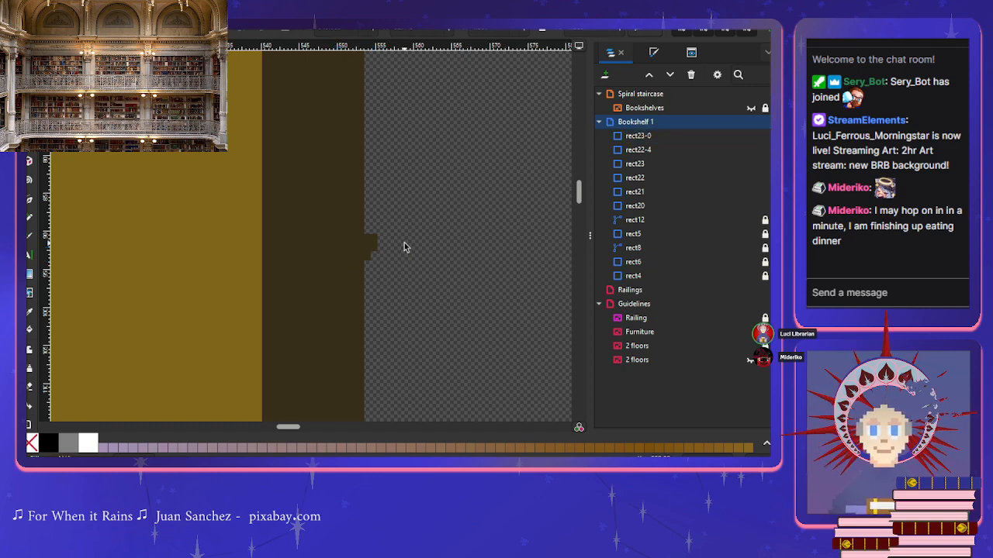
Step: Nudge both pasted rectangles outward so they project from the strip as two clear steps
scroll(397, 259, "up", 3)
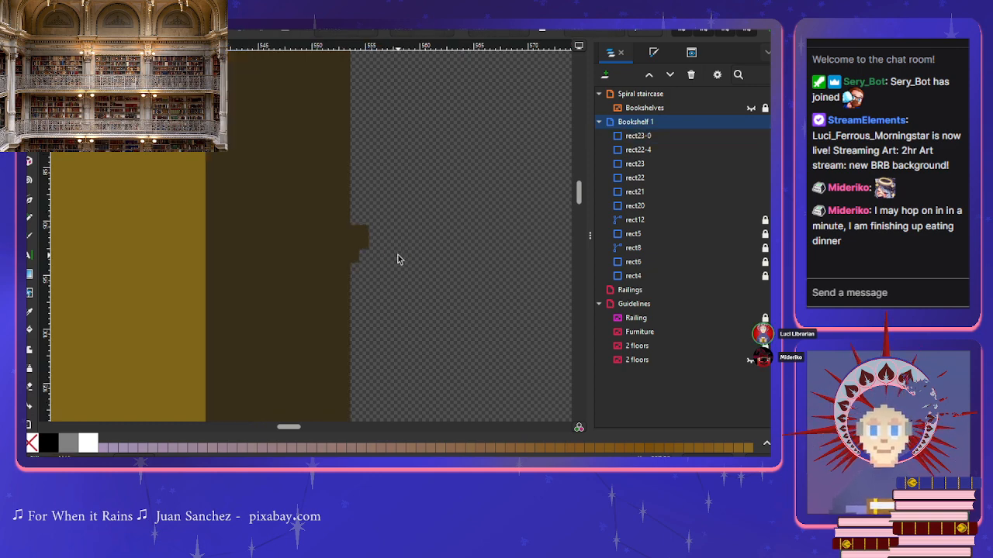
left_click(314, 224)
key("Right")
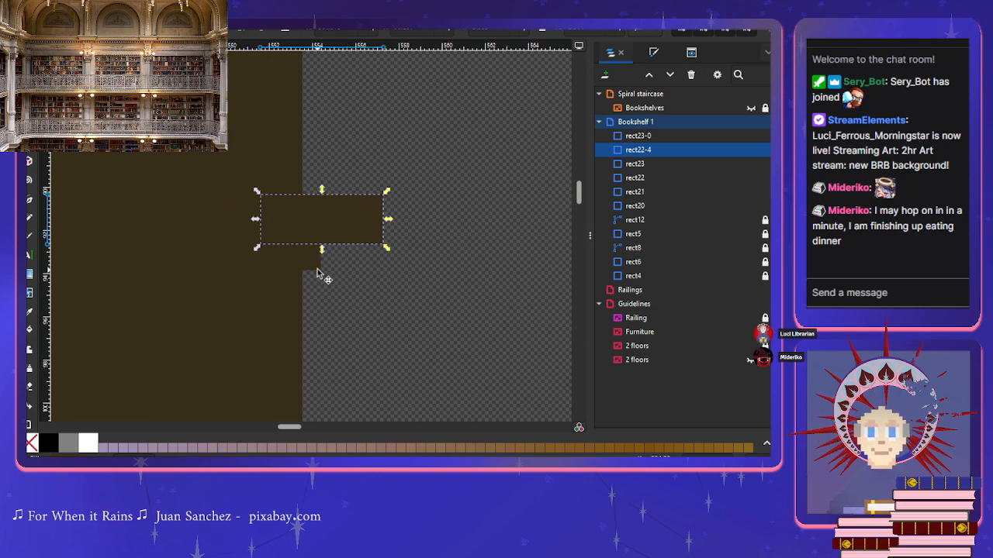
left_click(316, 268)
key("Right")
key("Left")
key("Left")
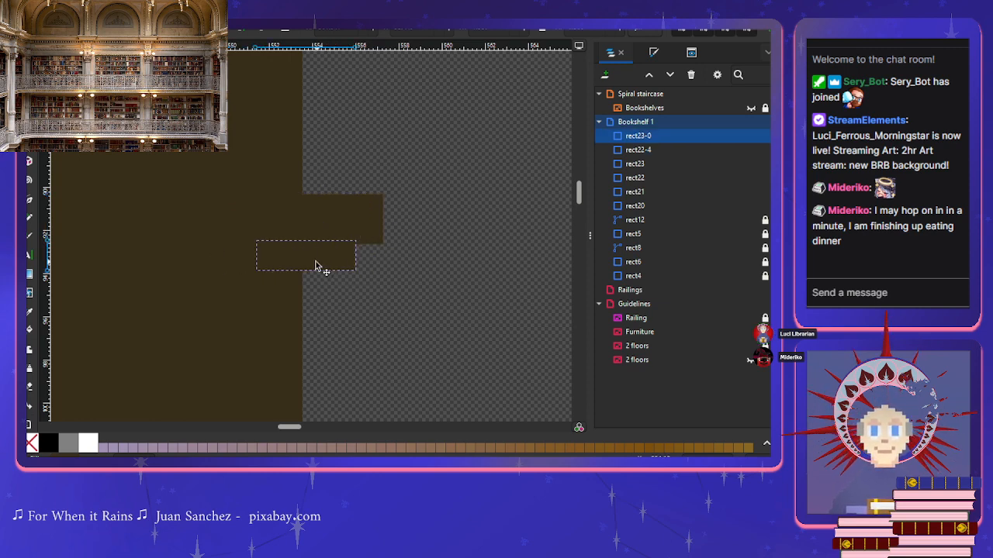
left_click(429, 265)
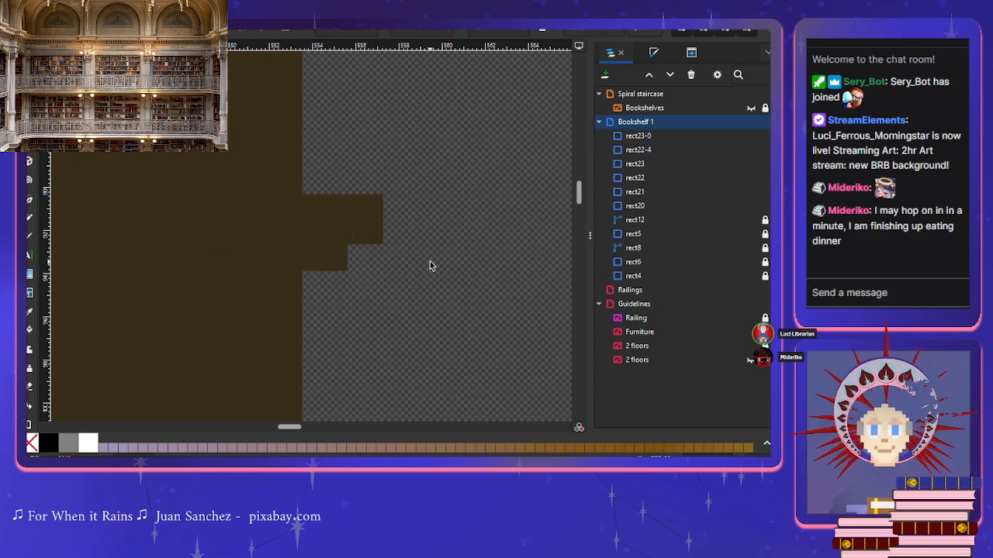
Step: Duplicate the narrower lower rectangle and place the copy on top of the wider one as an upper step
left_click(329, 264)
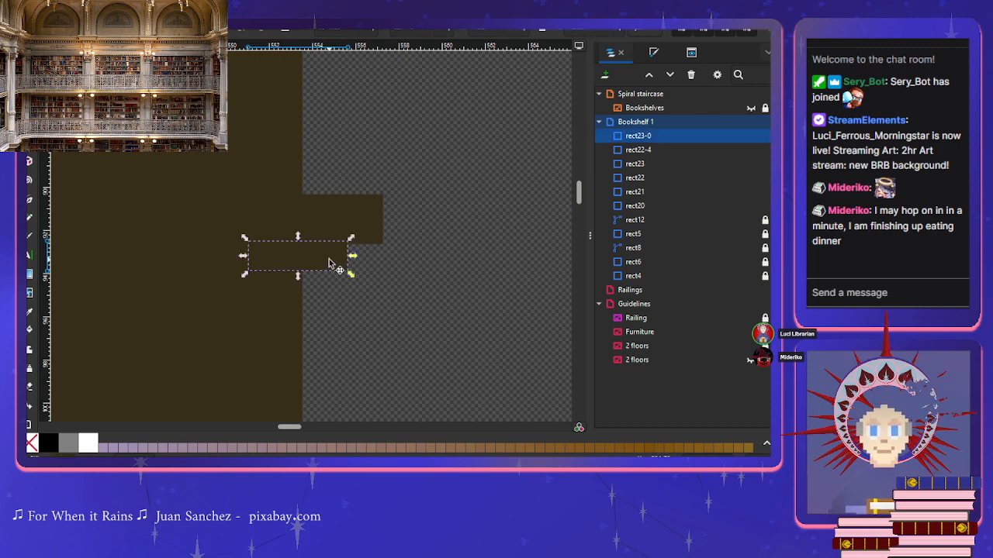
key("ctrl+d")
left_click_drag(348, 248, 292, 180)
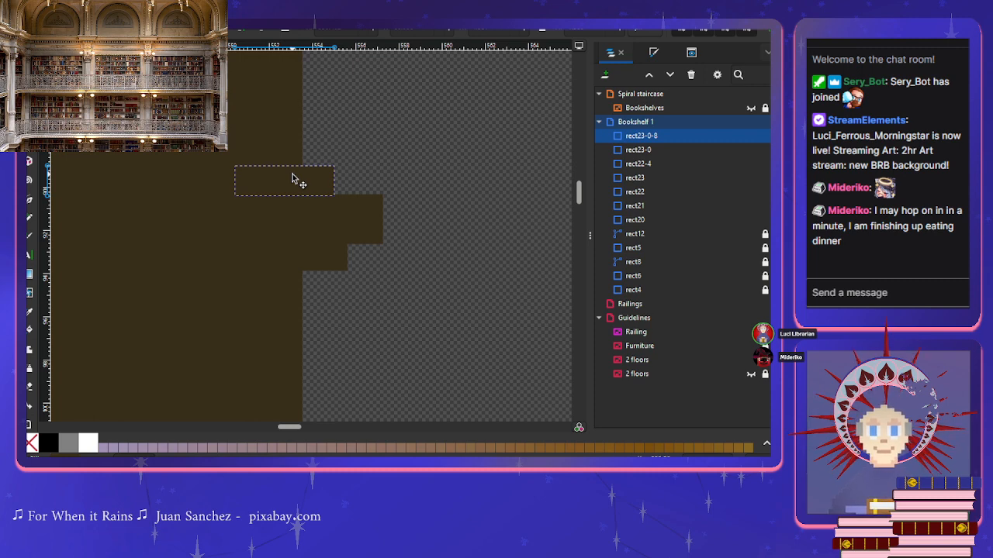
left_click_drag(292, 178, 291, 179)
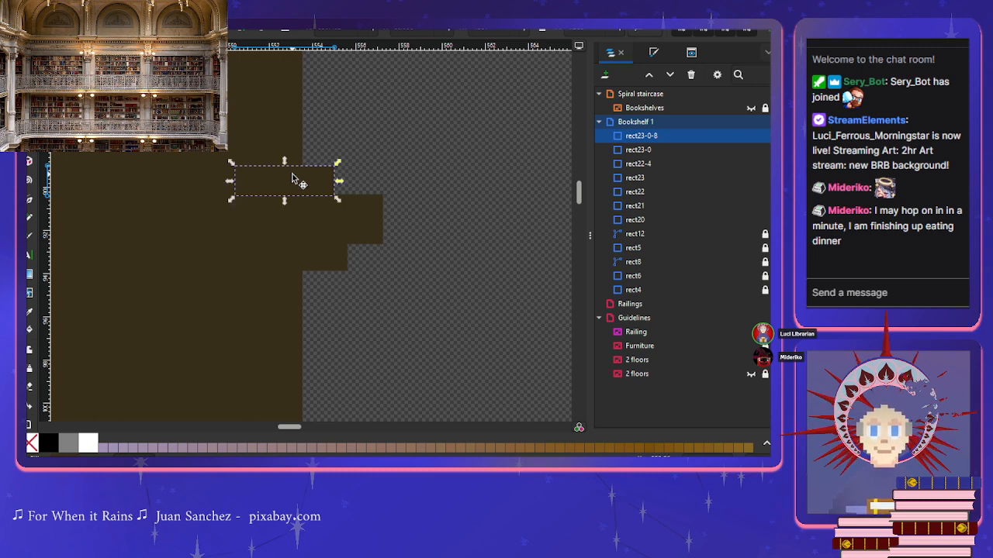
left_click(414, 200)
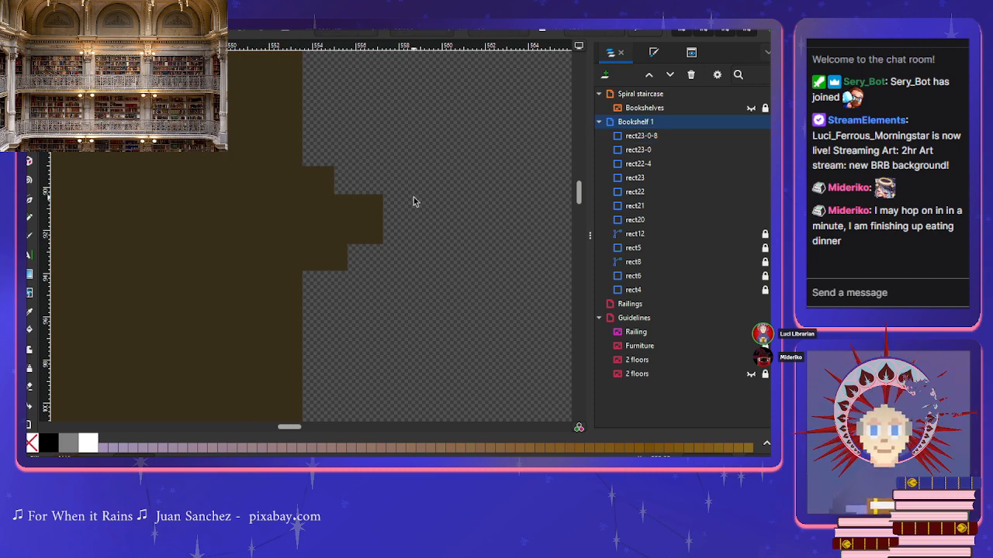
left_click(317, 189)
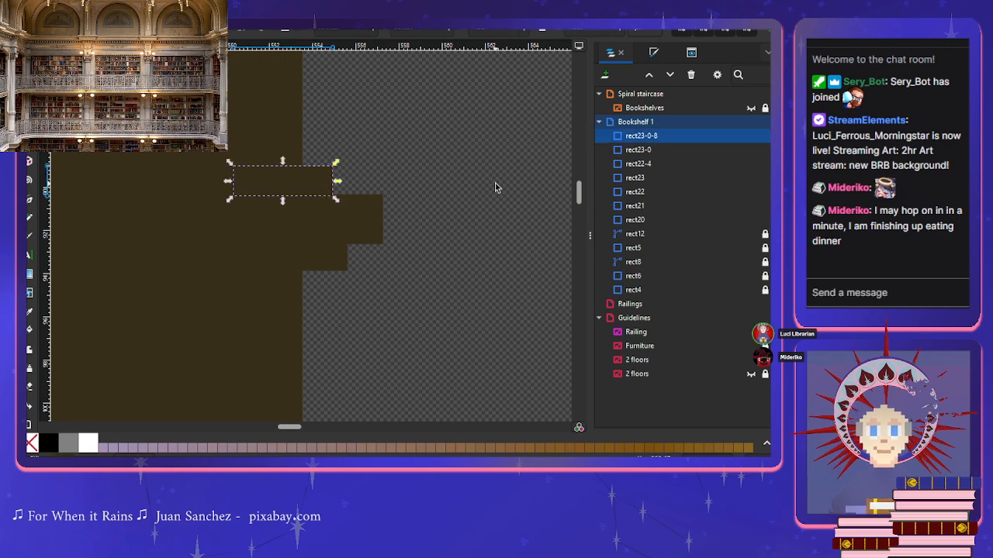
left_click(480, 222)
Step: Merge the three stepped rectangles on the upper part of the dark strip's outer edge into a single shape
scroll(480, 223, "down", 6)
scroll(480, 223, "down", 2)
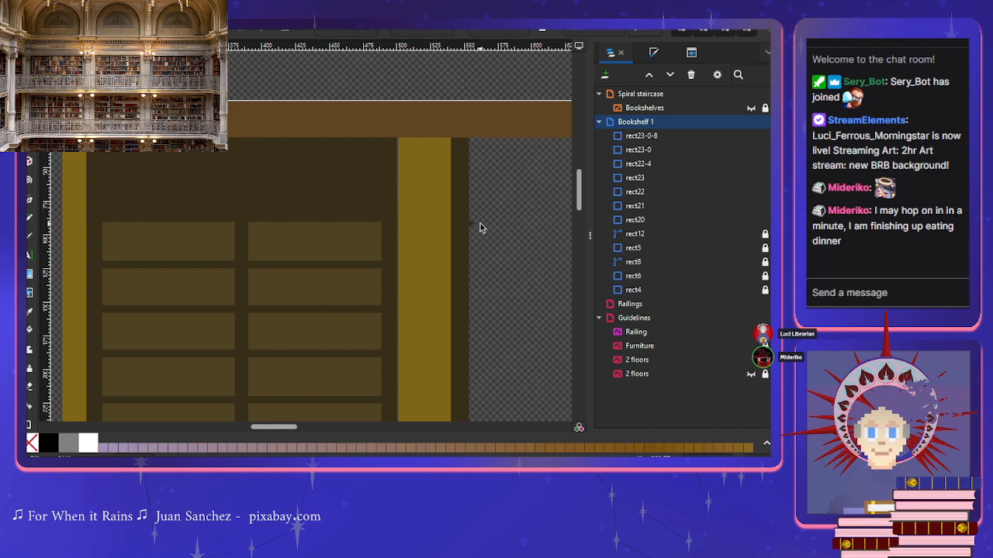
scroll(479, 227, "down", 3)
scroll(479, 227, "up", 3)
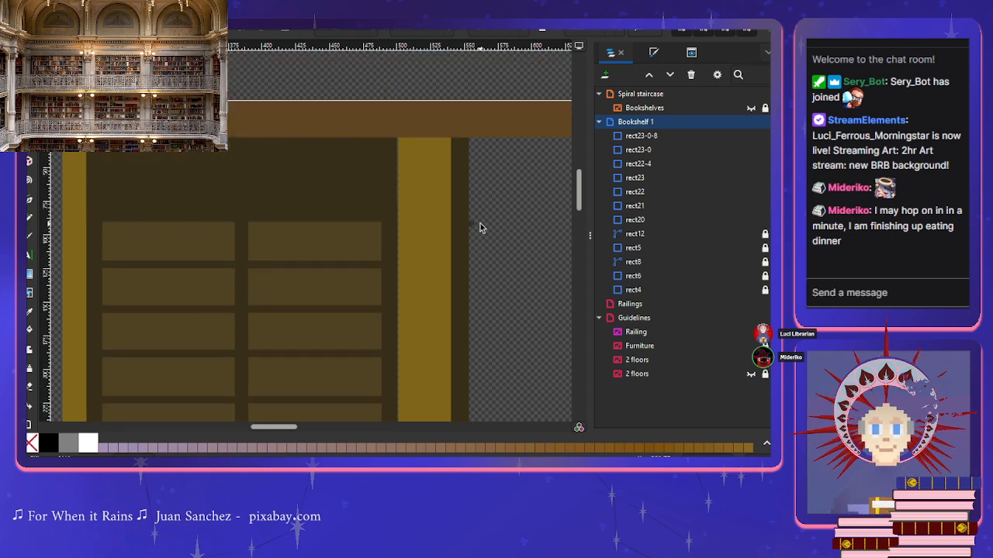
scroll(480, 224, "down", 2)
scroll(480, 224, "up", 2)
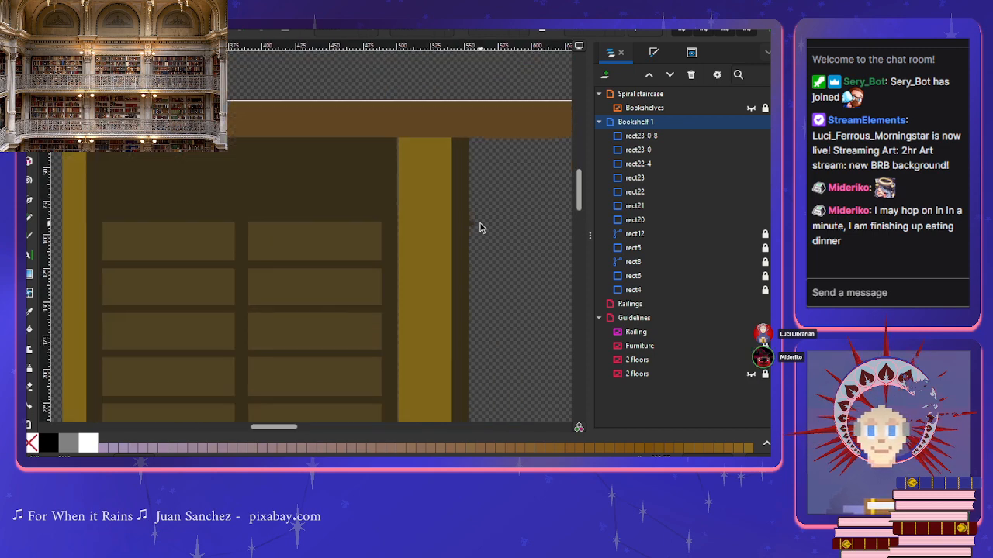
scroll(480, 224, "right", 2)
scroll(400, 233, "right", 2)
scroll(383, 236, "up", 3)
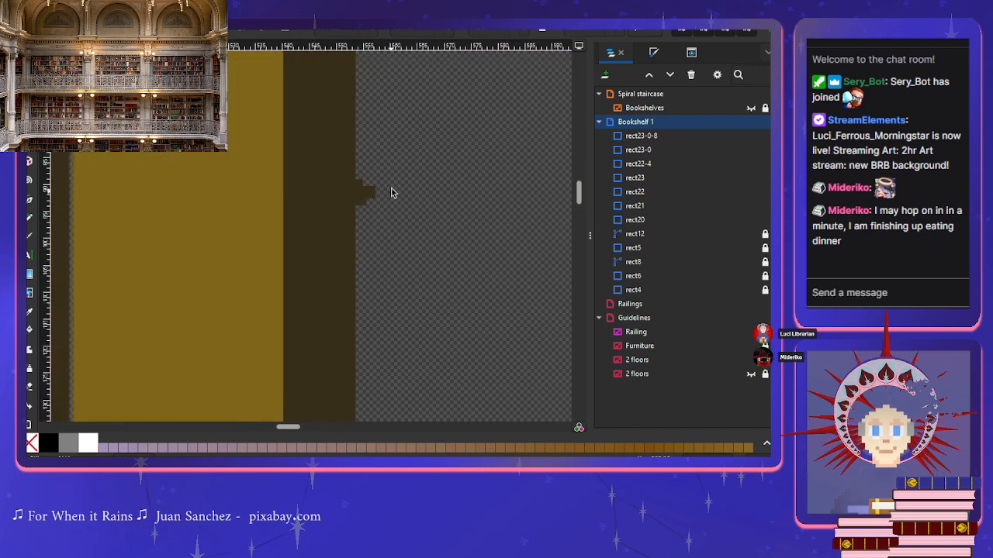
left_click_drag(395, 170, 298, 221)
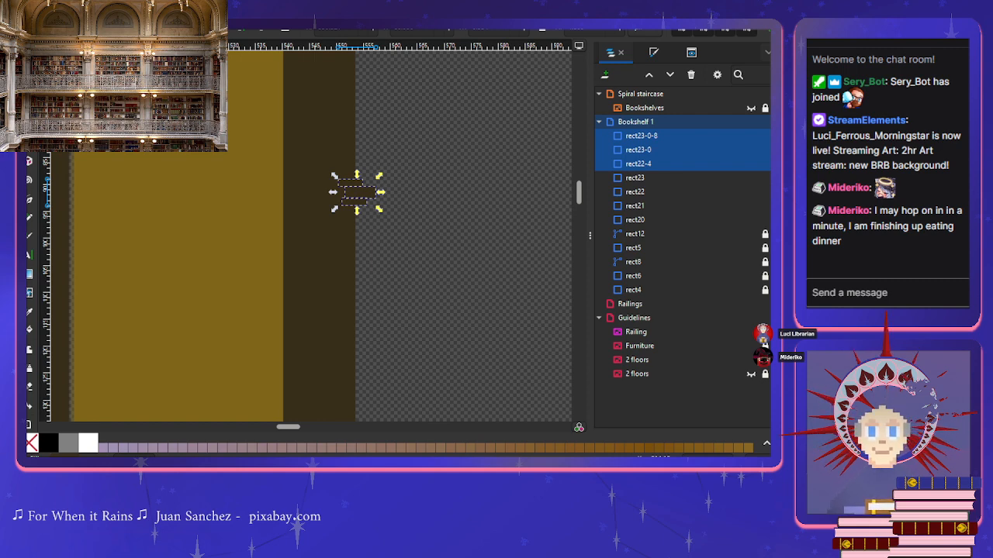
key("ctrl+plus")
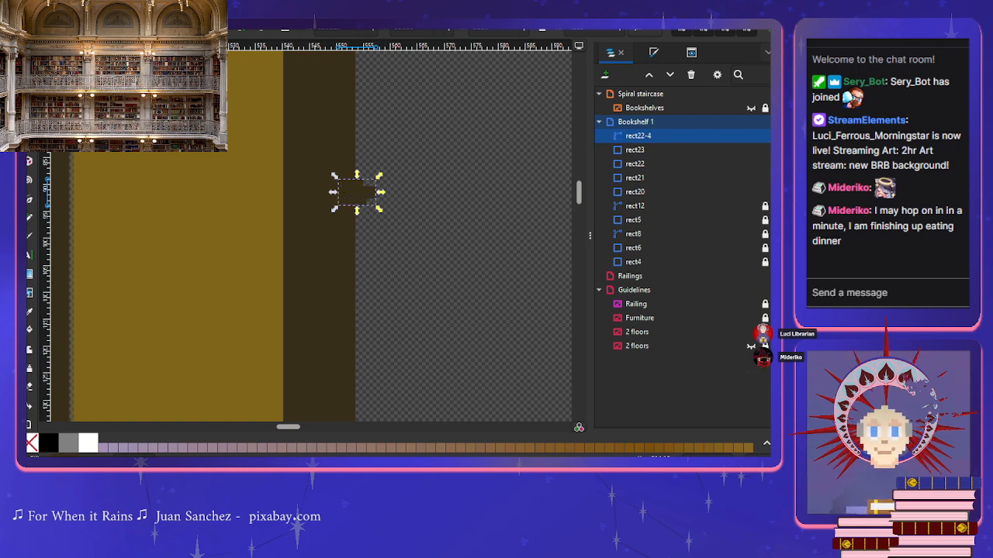
Step: Try to move the merged trim shape further down the dark strip
left_click(358, 192)
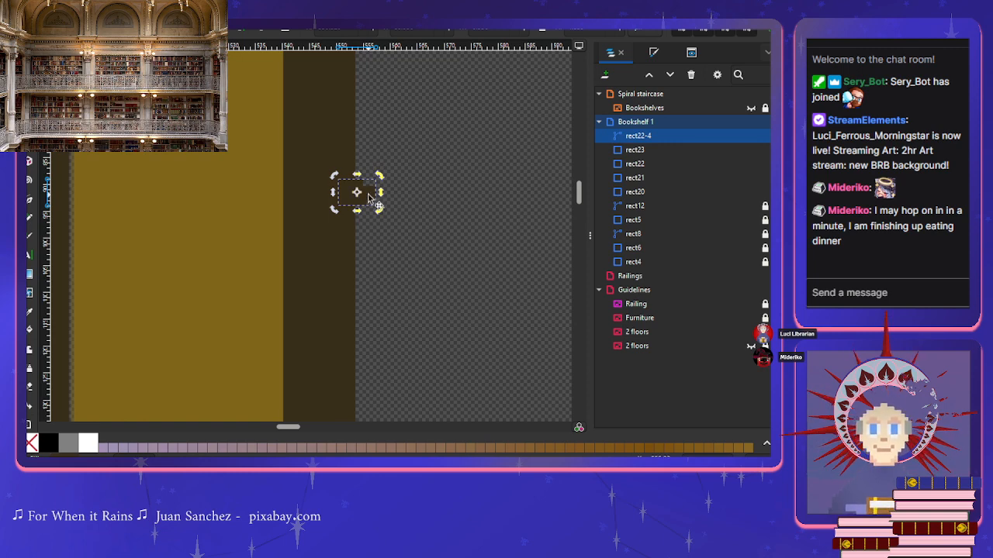
left_click_drag(368, 199, 391, 336)
key("ctrl+z")
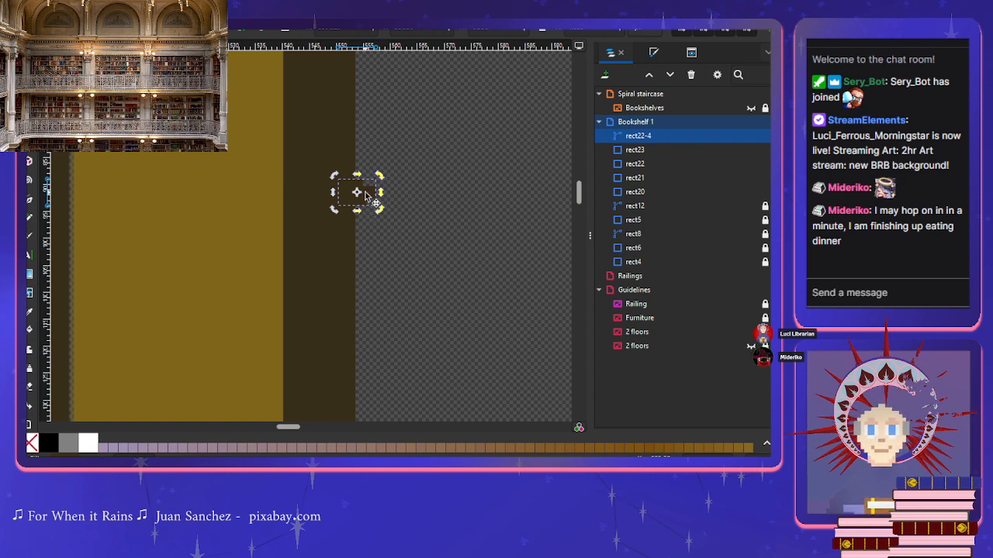
left_click(442, 295)
Step: Paste a copy of the merged trim shape near the upper shelf rows and fill it white
scroll(353, 315, "down", 4)
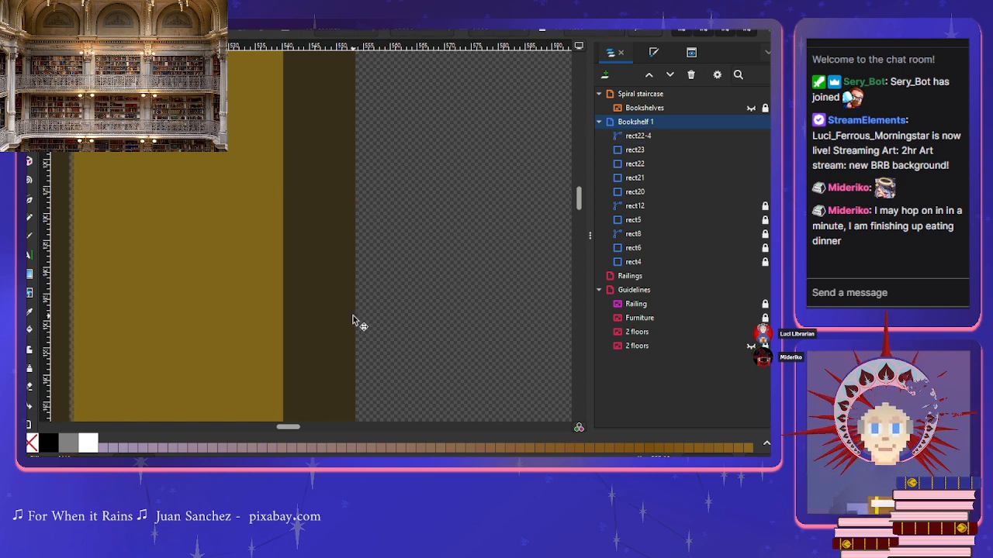
scroll(353, 315, "right", 1)
scroll(353, 317, "left", 3)
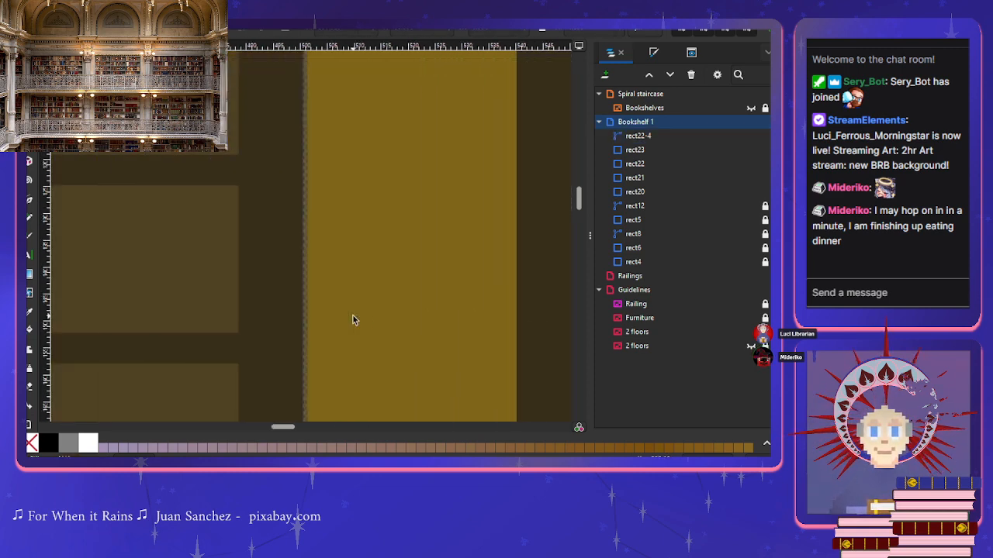
scroll(352, 321, "down", 2)
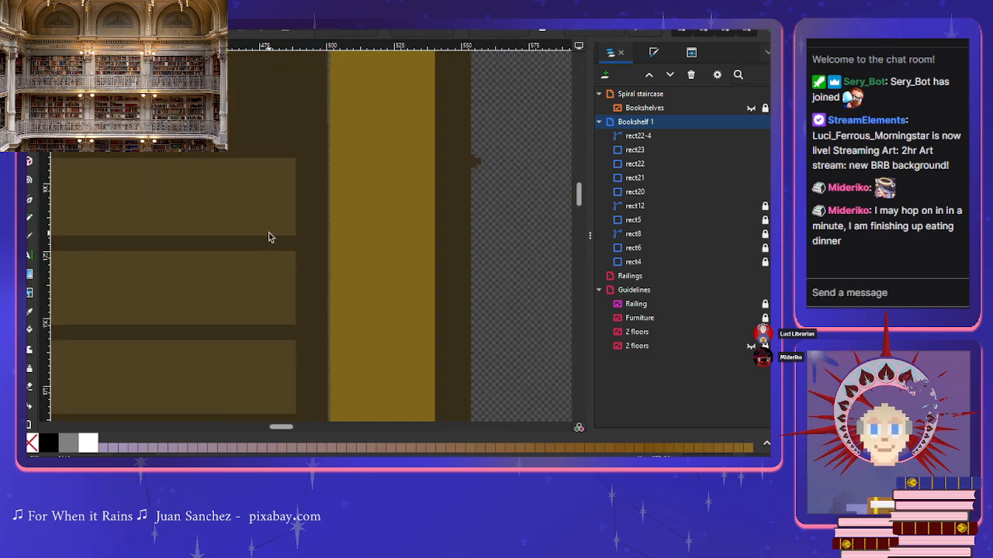
key("ctrl+d")
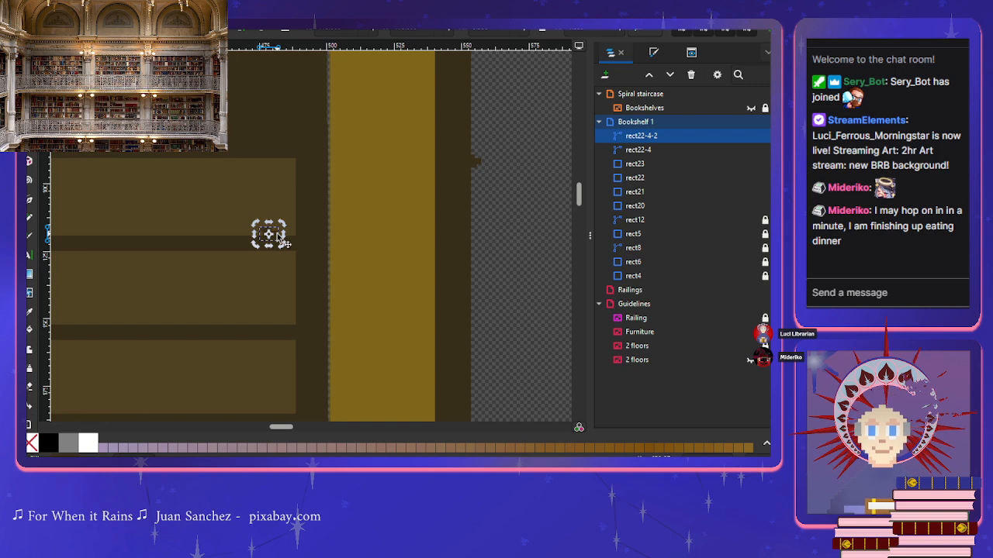
mouse_move(278, 235)
left_mouse_down()
mouse_move(291, 237)
mouse_move(287, 228)
left_mouse_up()
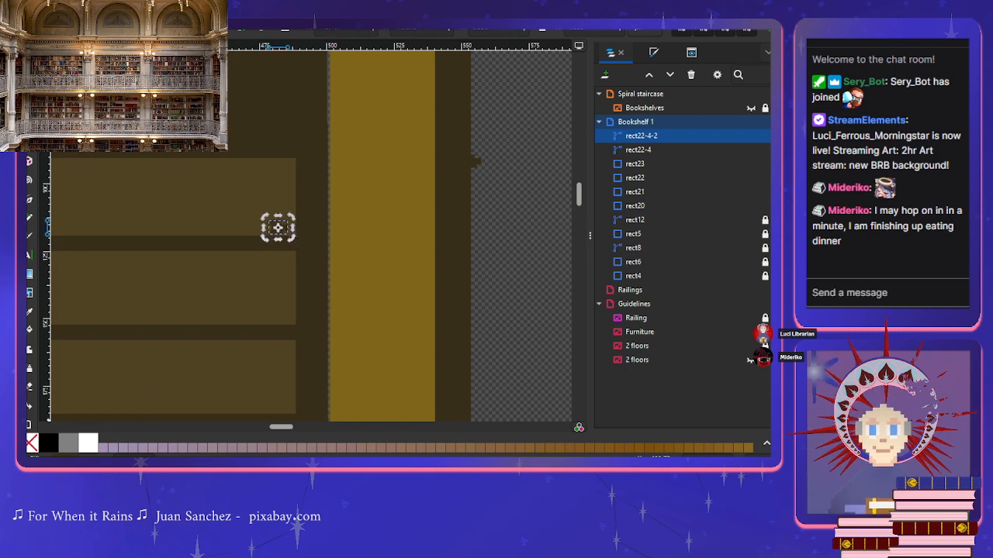
left_click(87, 444)
scroll(264, 232, "up", 4)
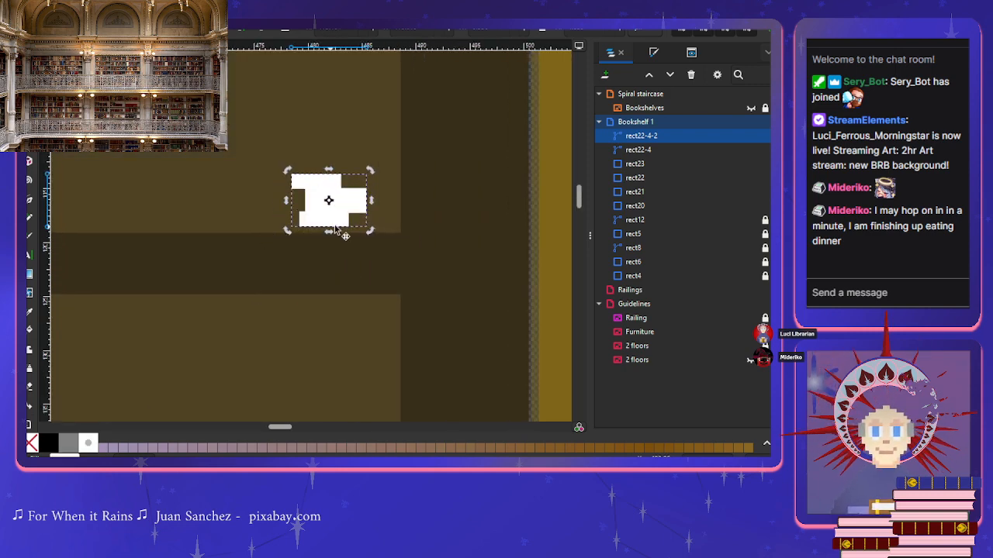
Step: Align the white copy with the divider between the top two shelf rows, then nudge it horizontally onto the dark strip's outer edge
left_click_drag(351, 223, 393, 300)
scroll(393, 301, "down", 3)
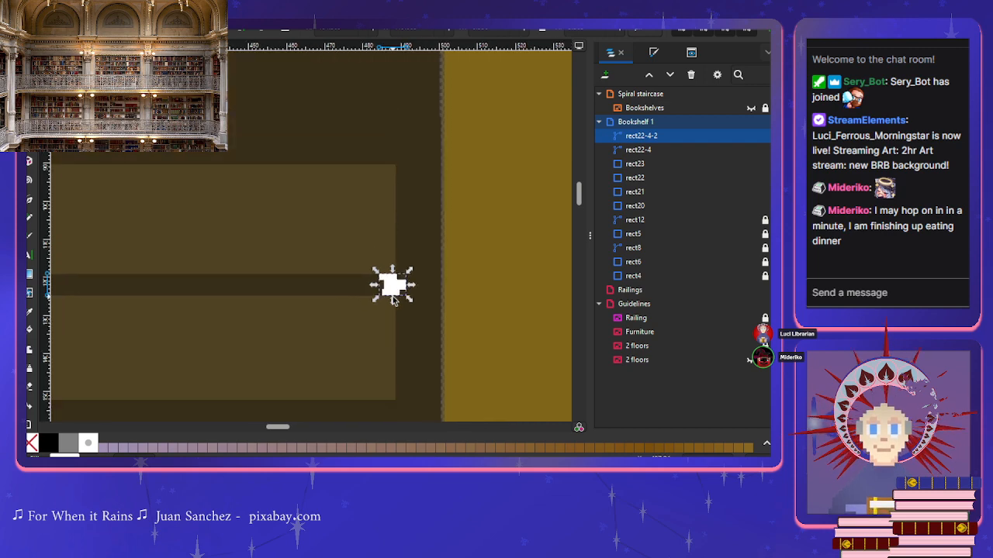
scroll(393, 301, "right", 4)
scroll(393, 301, "right", 1)
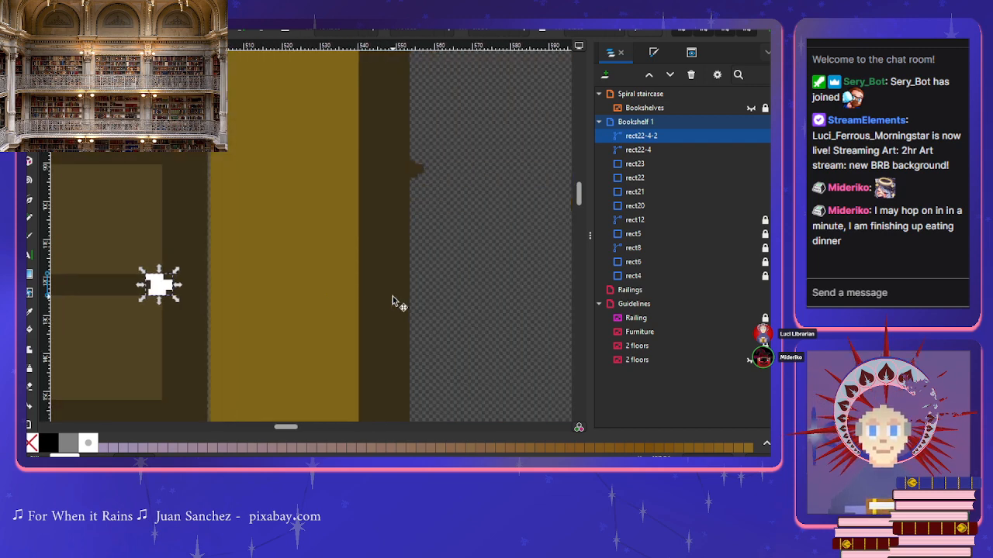
key("shift+Right")
key("shift+Right")
key("shift+Right")
key("shift+Right")
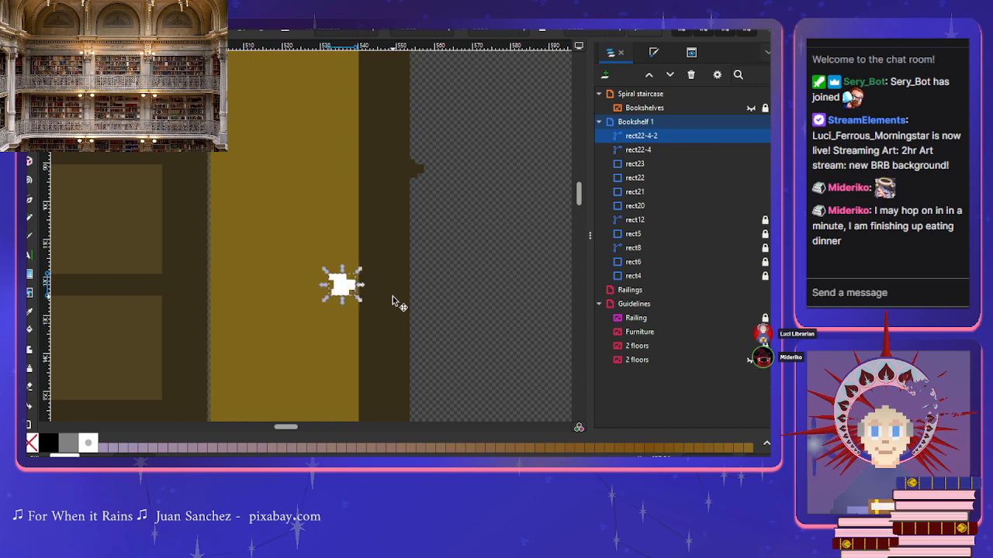
key("Right")
key("Right")
key("Right")
key("Right")
key("Right")
key("Right")
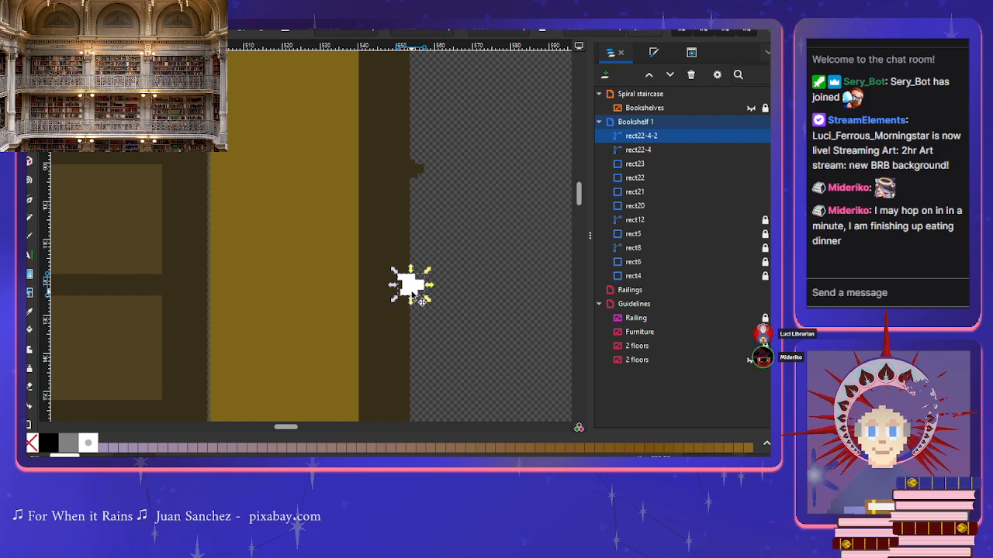
scroll(412, 296, "up", 4, "ctrl")
scroll(412, 296, "up", 2, "ctrl")
scroll(410, 295, "down", 3, "ctrl")
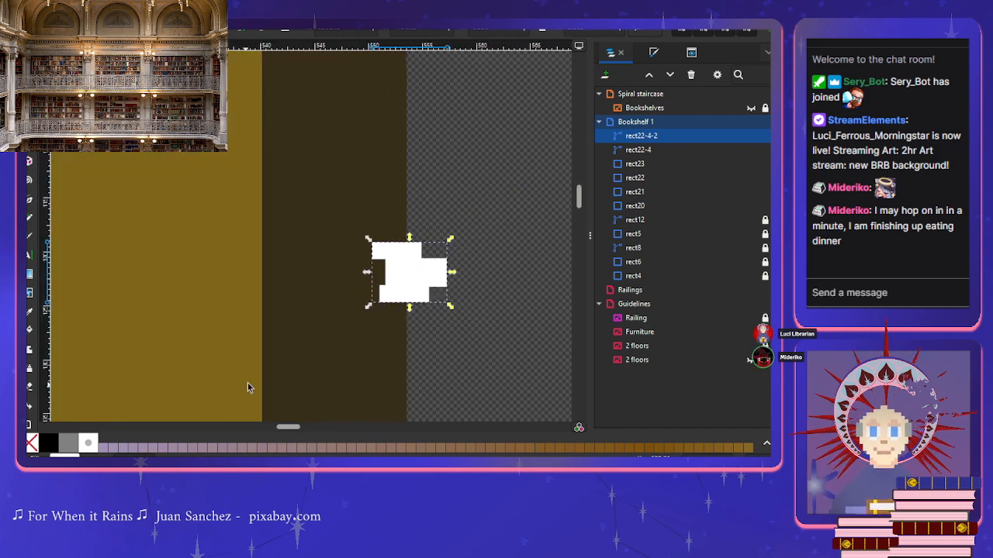
left_click(414, 286)
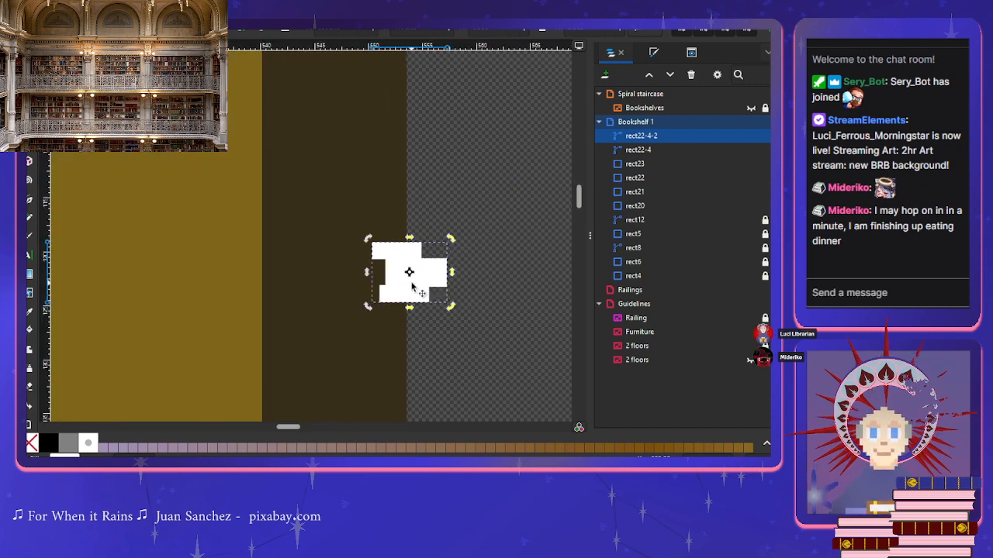
left_click(413, 286)
left_click(429, 326)
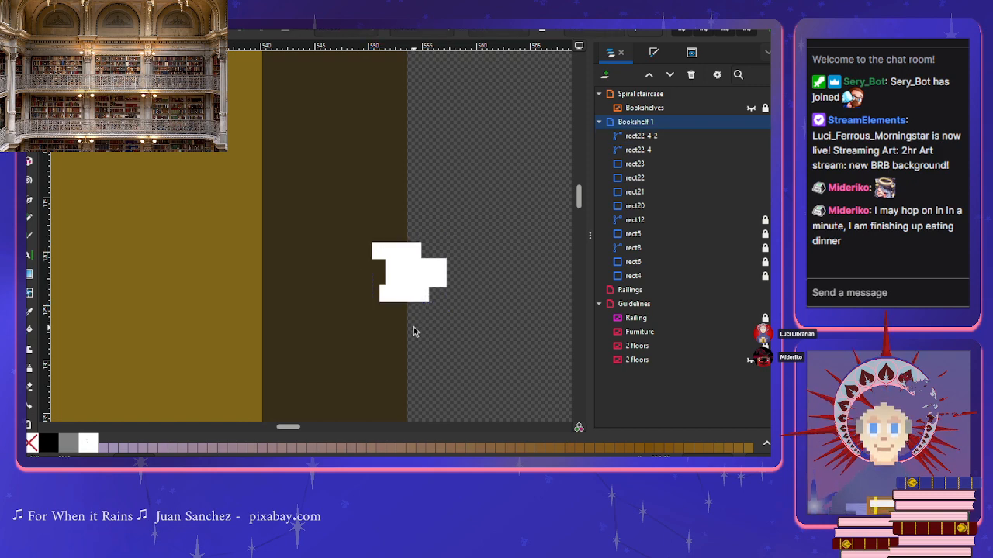
Step: Copy the white trim shape and place the pasted copy over the end of the lowest shelf divider
scroll(412, 332, "down", 3, "ctrl")
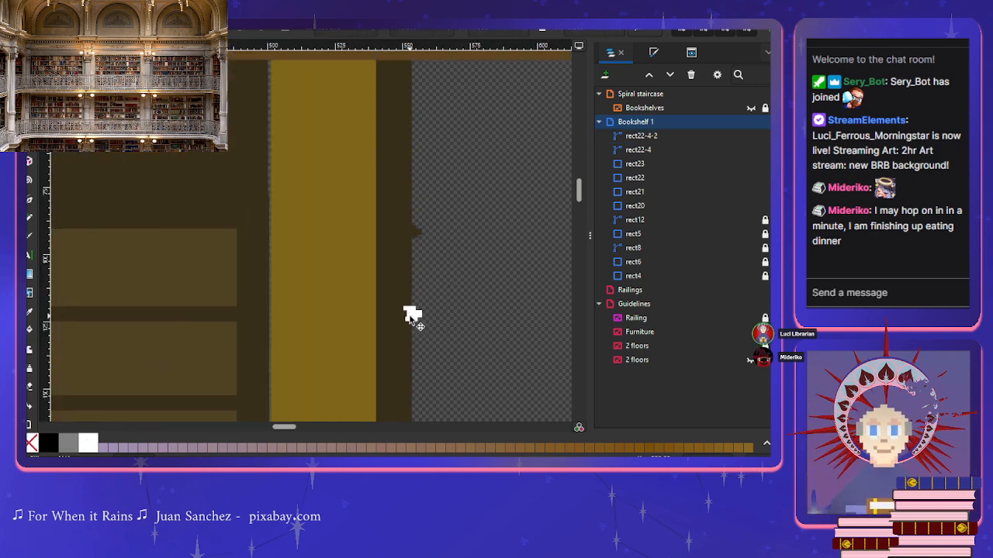
scroll(412, 315, "down", 1, "ctrl")
left_click(412, 315)
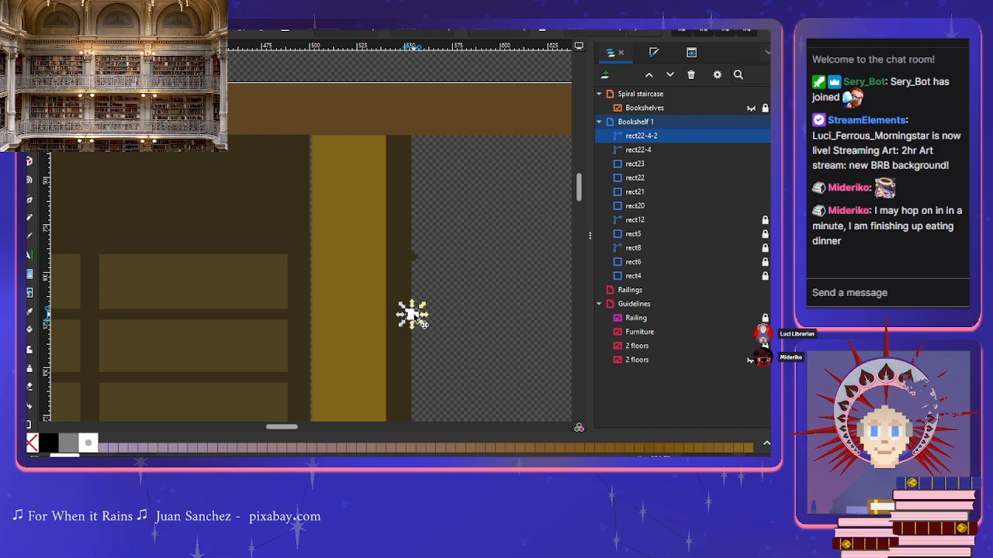
scroll(412, 314, "down", 5)
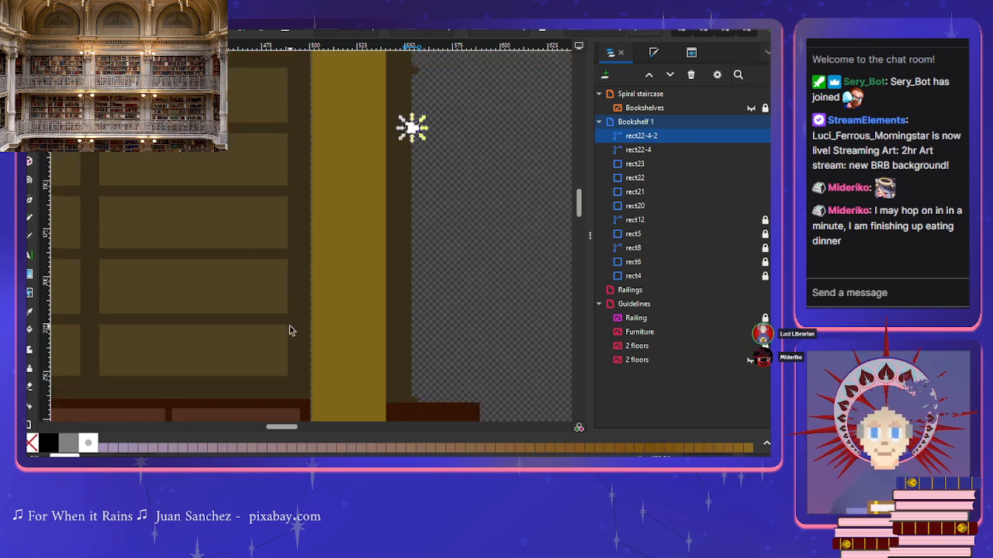
scroll(289, 326, "up", 4, "ctrl")
left_click(265, 301)
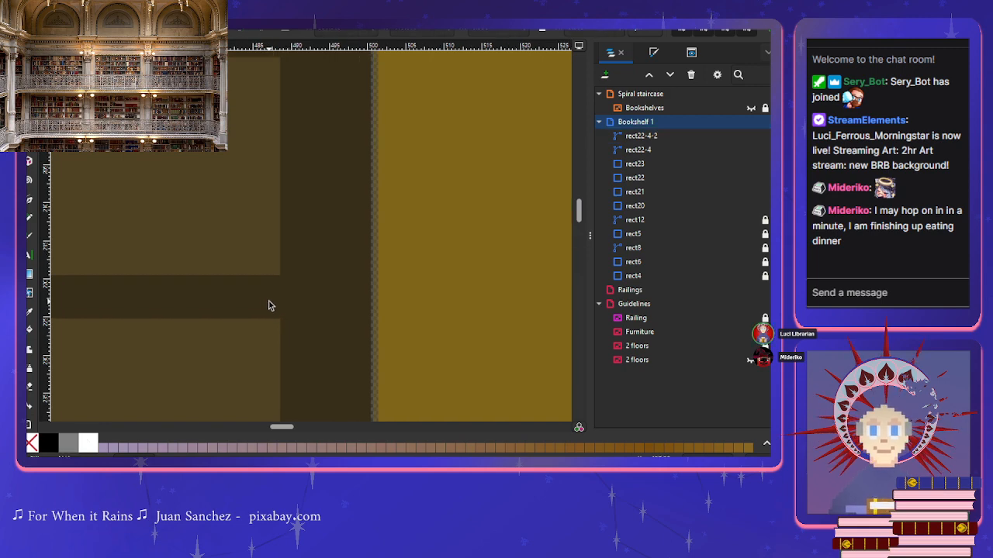
key("ctrl+v")
left_click_drag(279, 297, 278, 307)
scroll(278, 306, "up", 5)
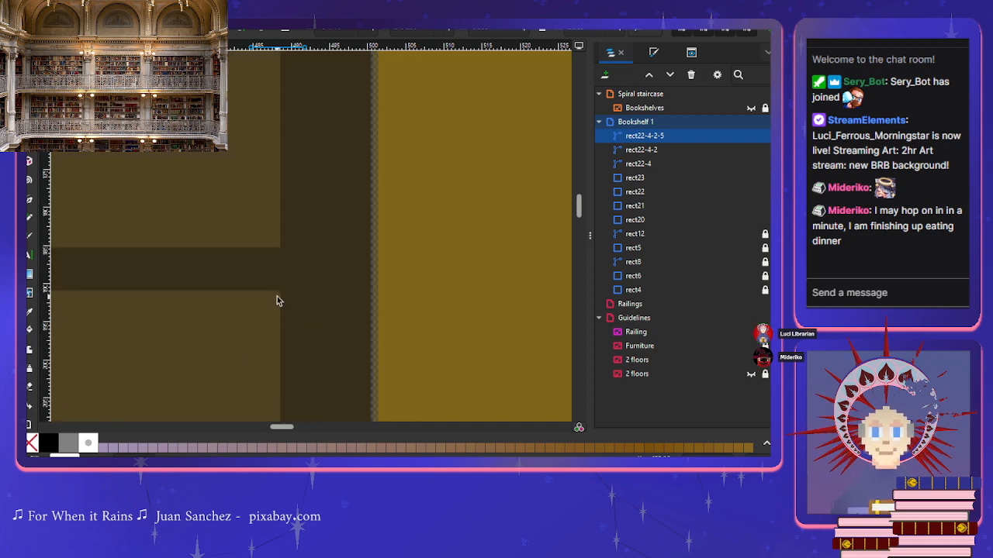
Step: Paste two more white trim shapes, one at the end of each of the next two shelf dividers up
key("Escape")
key("ctrl+v")
left_click_drag(273, 256, 284, 285)
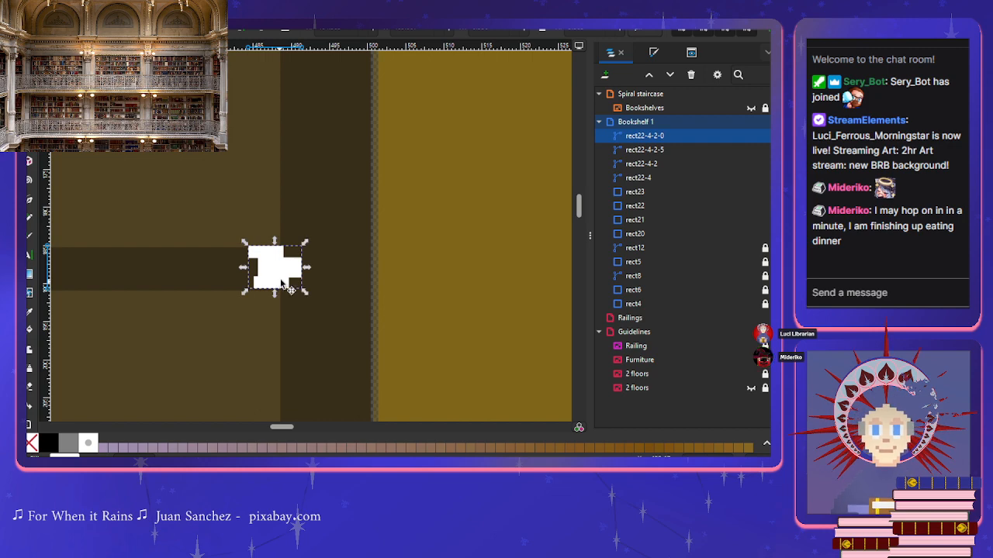
scroll(279, 284, "up", 6)
key("Escape")
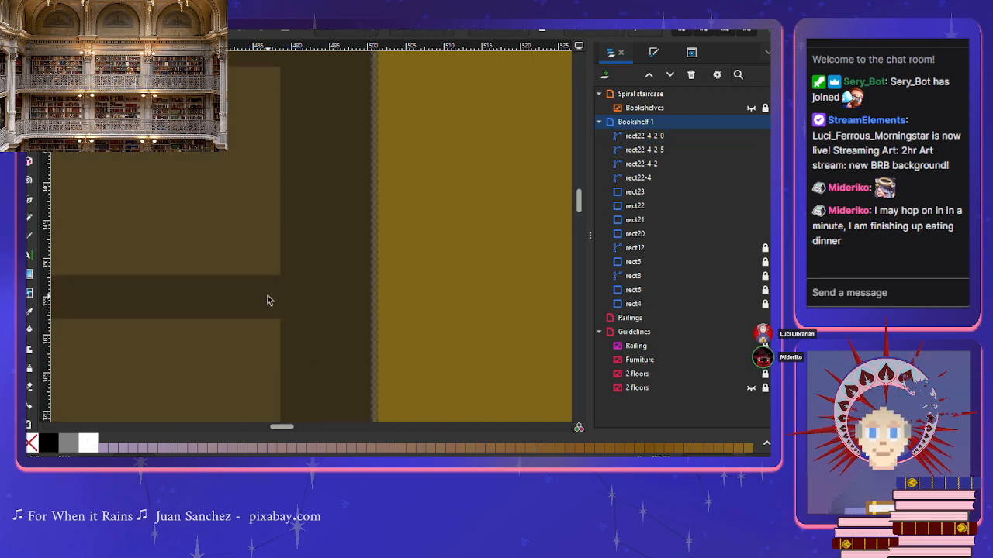
key("ctrl+v")
scroll(271, 295, "up", 8)
scroll(272, 295, "down", 11)
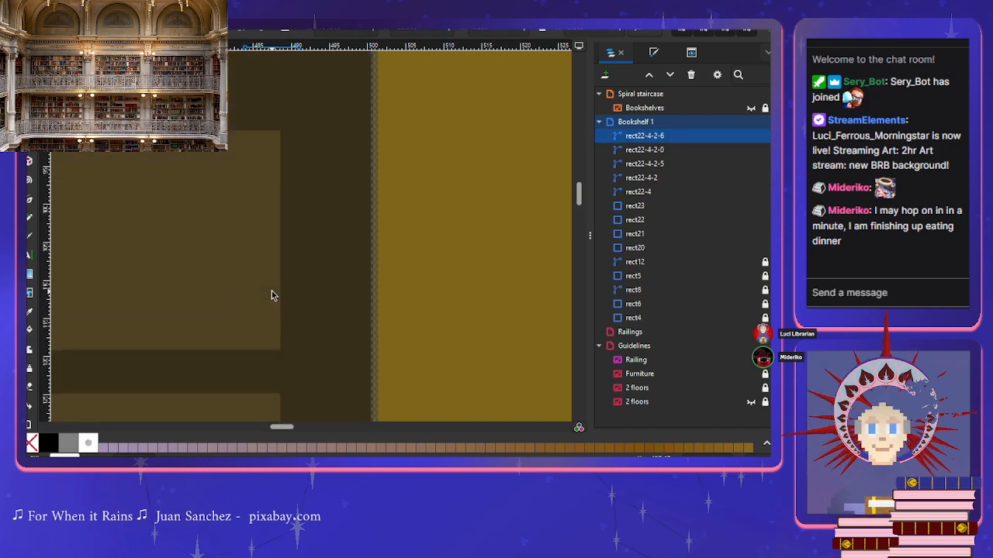
scroll(271, 295, "down", 5)
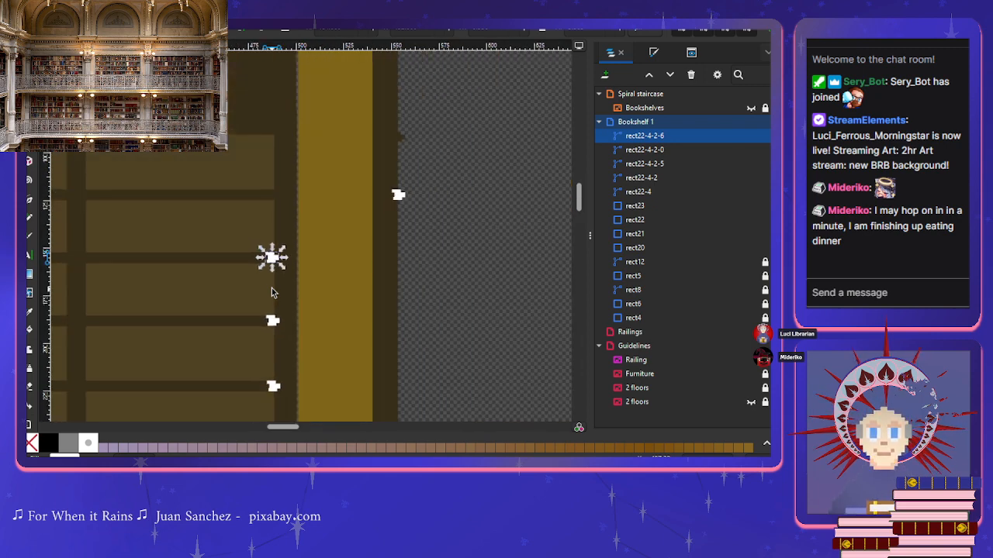
Step: Nudge the highest of the three pasted shapes horizontally across the gold column onto the dark strip's outer edge
left_click(270, 267)
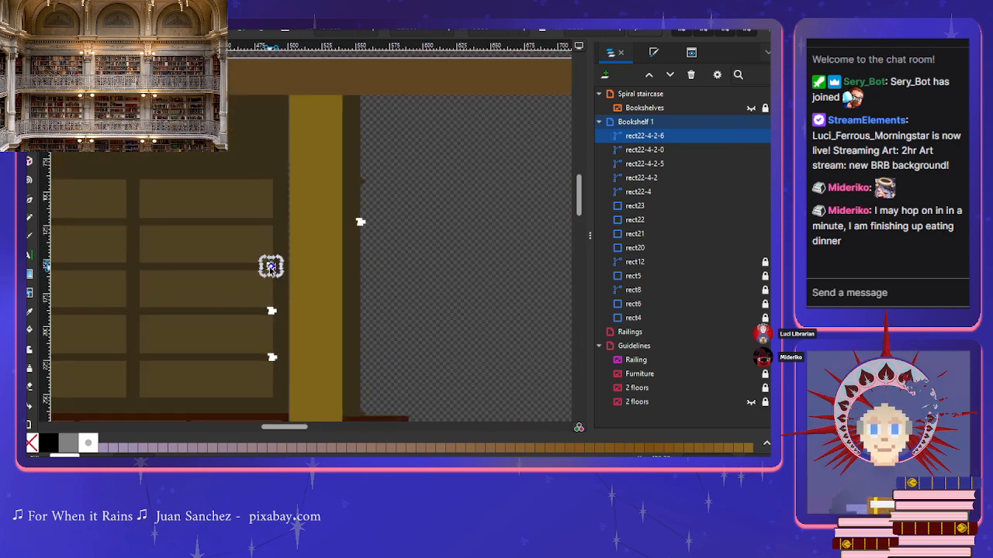
key("Right")
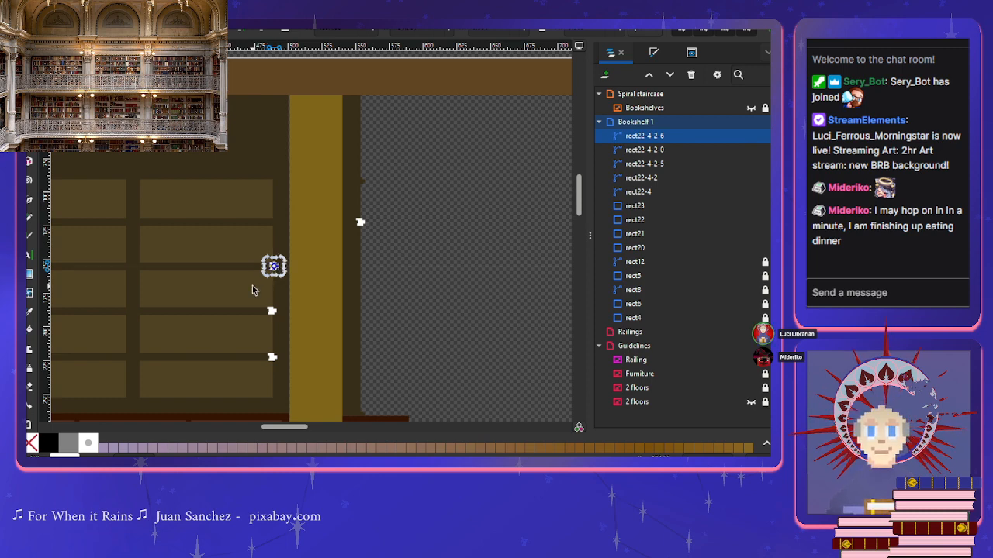
key("Right")
key("Right")
key("Right")
key("Right")
key("Right")
key("Right")
key("Right")
key("Right")
key("Right")
key("Right")
key("Right")
key("Right")
key("Right")
key("Right")
key("Right")
key("Right")
key("Right")
key("Right")
key("Right")
key("Right")
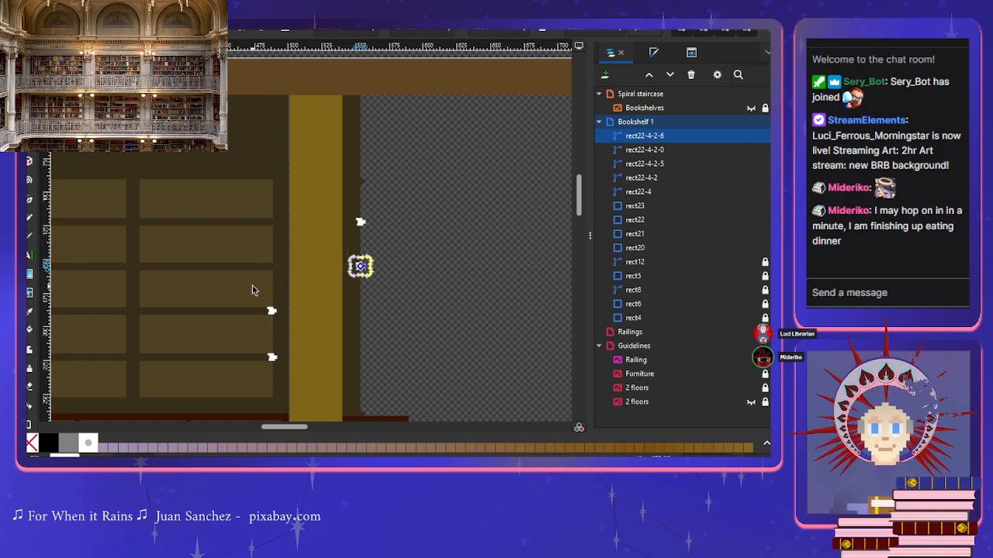
Step: Nudge the middle pasted shape horizontally onto the strip's outer edge, in line with the white shapes above it
left_click(270, 311)
key("Right")
key("Right")
key("Right")
key("Right")
key("Right")
key("Right")
key("Right")
key("Right")
key("Right")
key("Right")
key("Right")
key("Right")
key("Right")
key("Right")
key("Right")
key("Right")
key("Right")
key("Right")
key("Right")
key("Right")
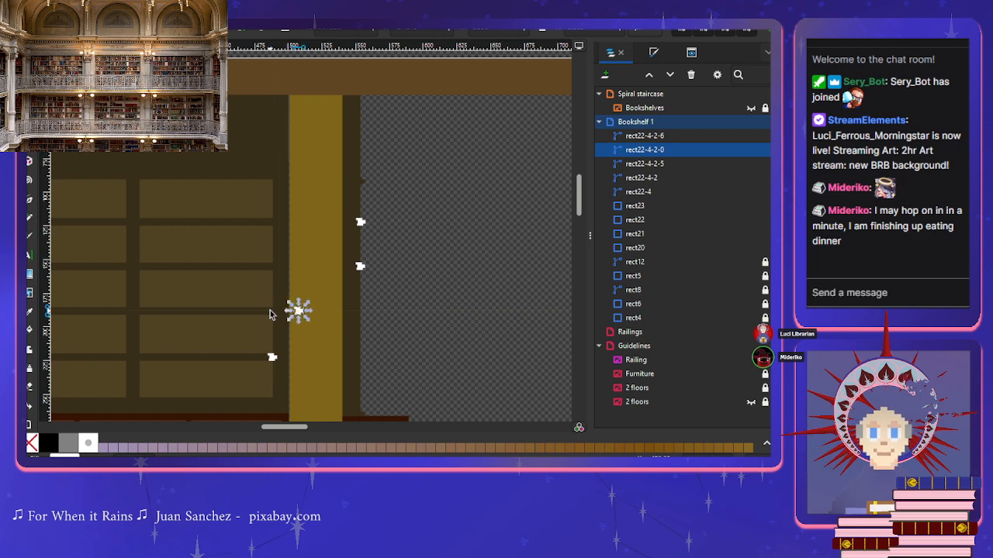
key("Right")
key("Right")
key("Right")
key("Right")
key("Right")
key("Right")
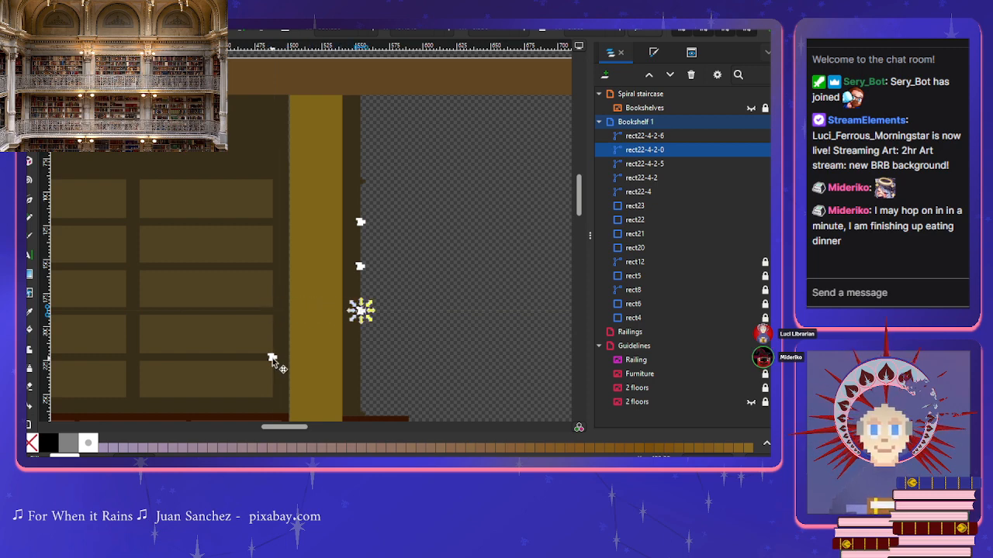
Step: Nudge the lowest pasted white shape horizontally across the gold column onto the dark strip's outer edge, below the other three
left_click(272, 358)
key("Right")
key("Right")
key("Right")
key("Right")
key("Right")
key("Right")
key("Right")
key("Right")
key("Right")
key("Right")
key("Right")
key("Right")
key("Right")
key("Right")
key("Right")
key("Right")
key("Right")
key("Right")
key("Right")
key("Right")
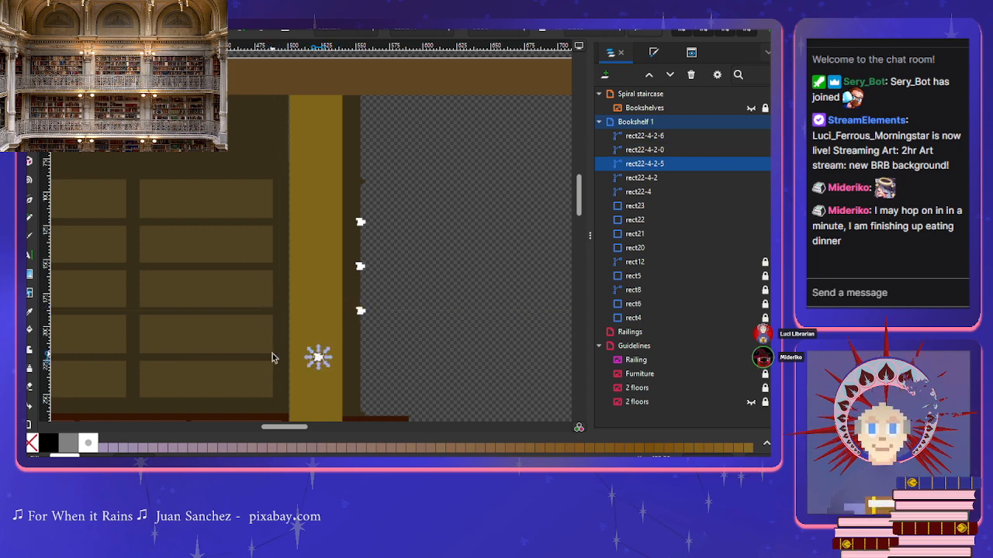
key("Right")
key("Right")
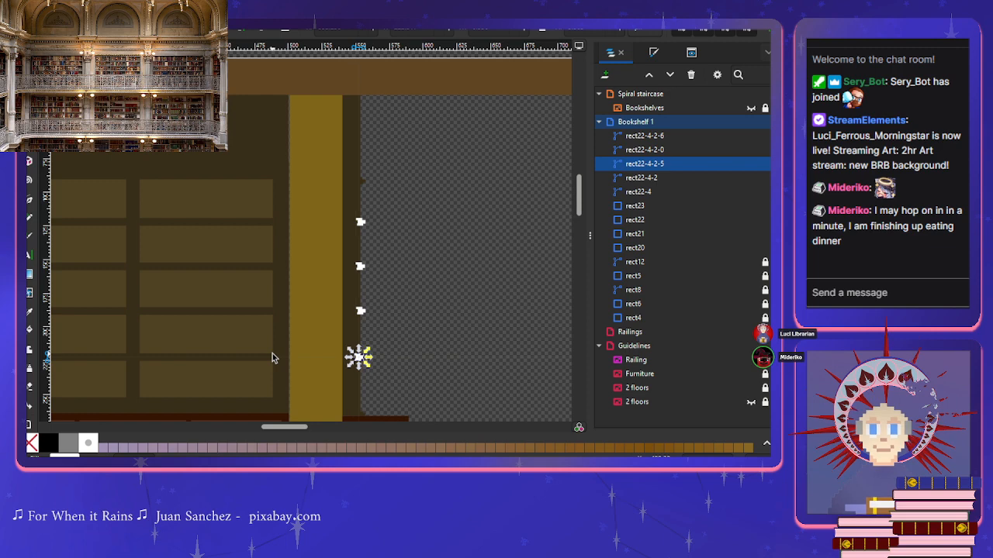
left_click(386, 332)
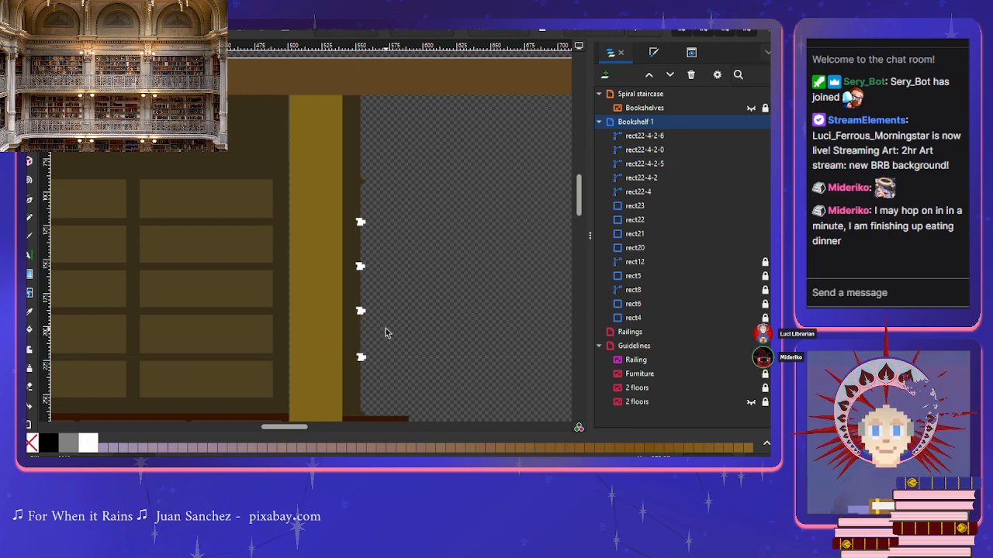
Step: Fine-tune the horizontal positions of the lower white trim shapes so they line up along the dark strip's outer edge
scroll(386, 332, "up", 3, "ctrl")
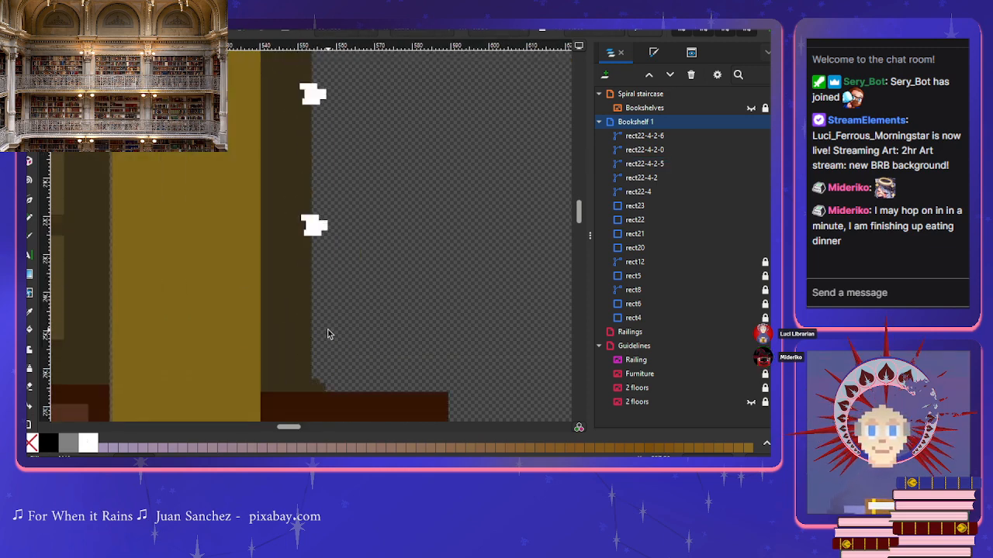
scroll(328, 334, "up", 2, "ctrl")
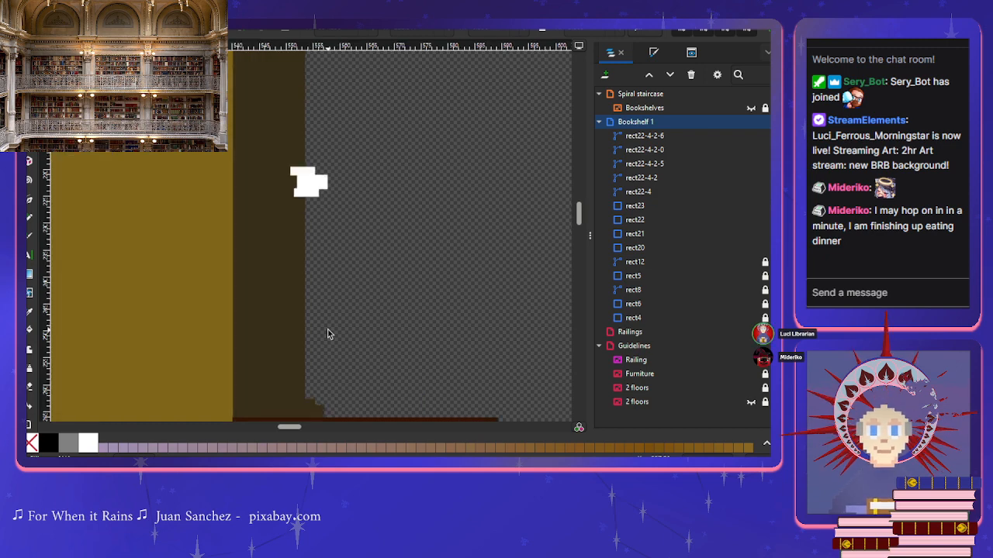
left_click(316, 284)
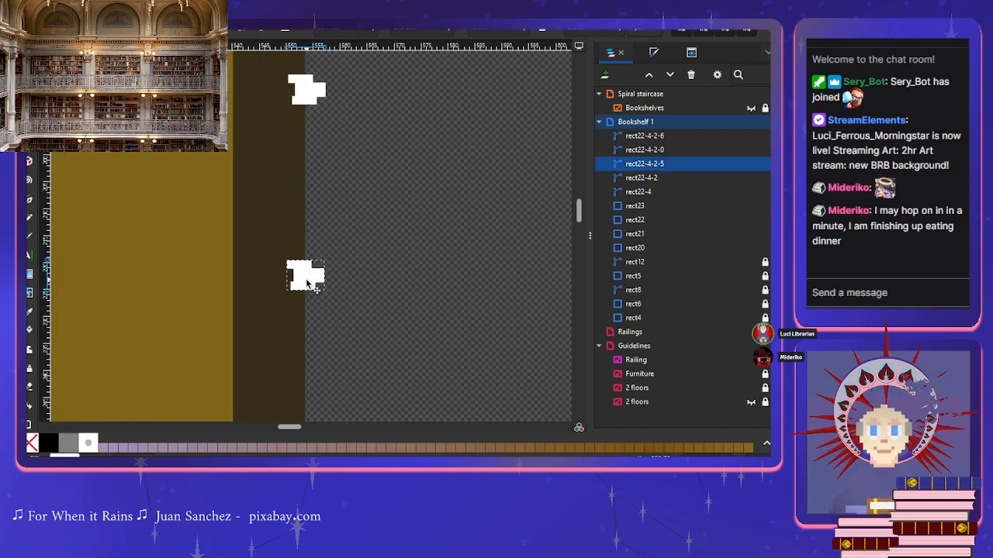
left_click(328, 225)
scroll(311, 272, "up", 4)
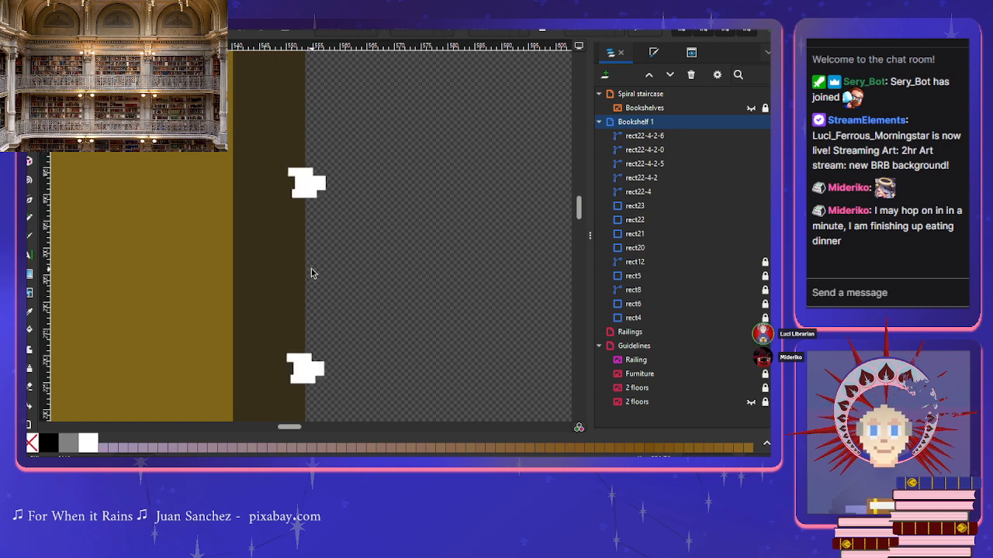
left_click(310, 237)
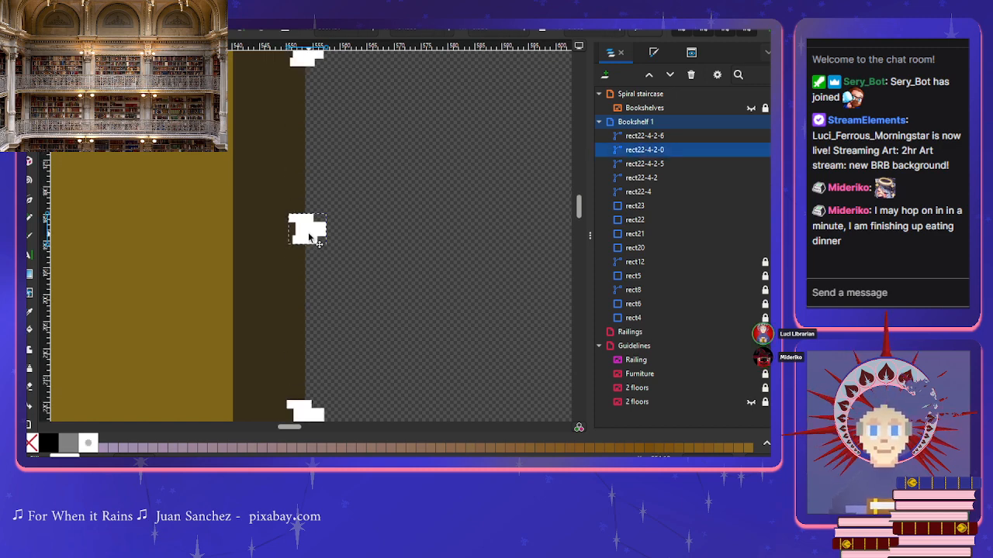
scroll(310, 255, "up", 4)
scroll(313, 256, "down", 2)
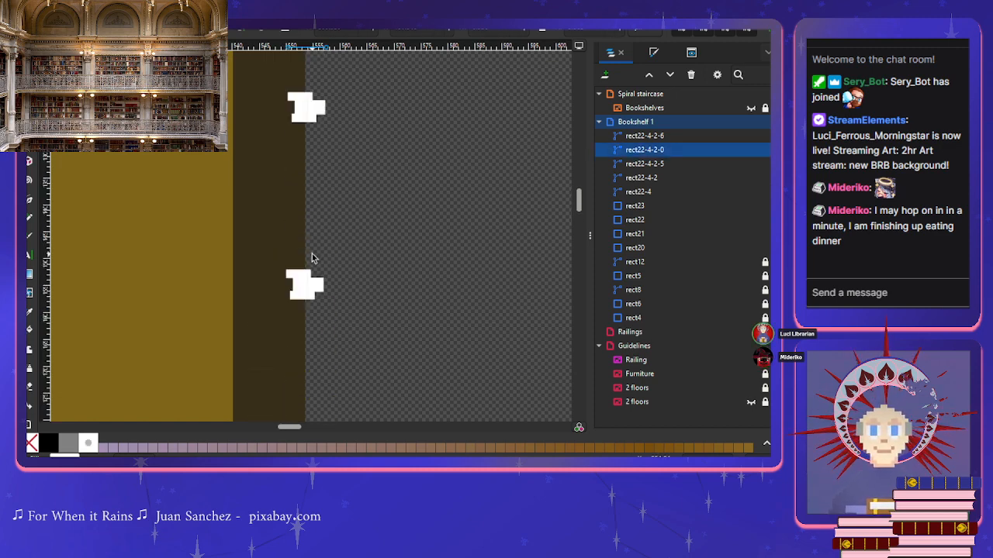
left_click(315, 289)
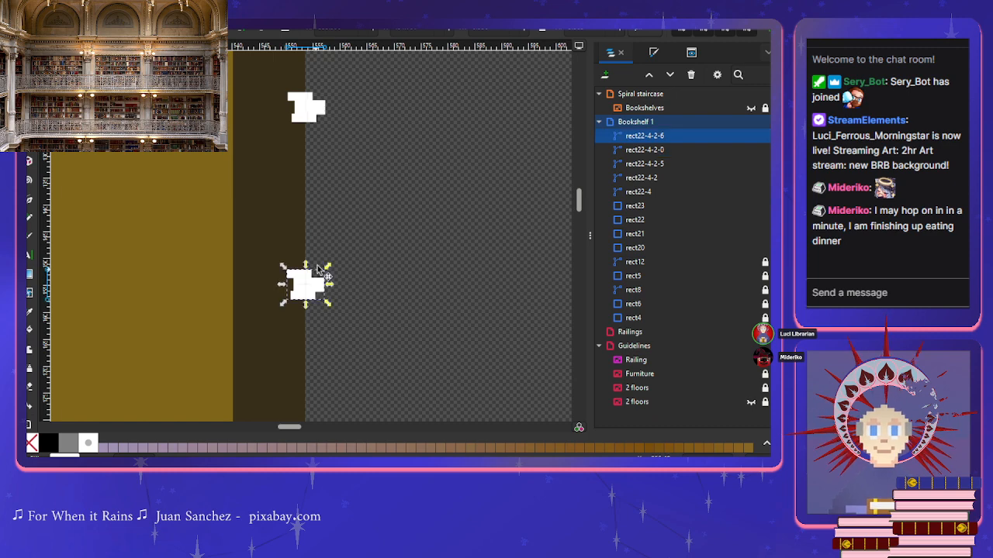
scroll(328, 243, "up", 3)
scroll(330, 248, "up", 1)
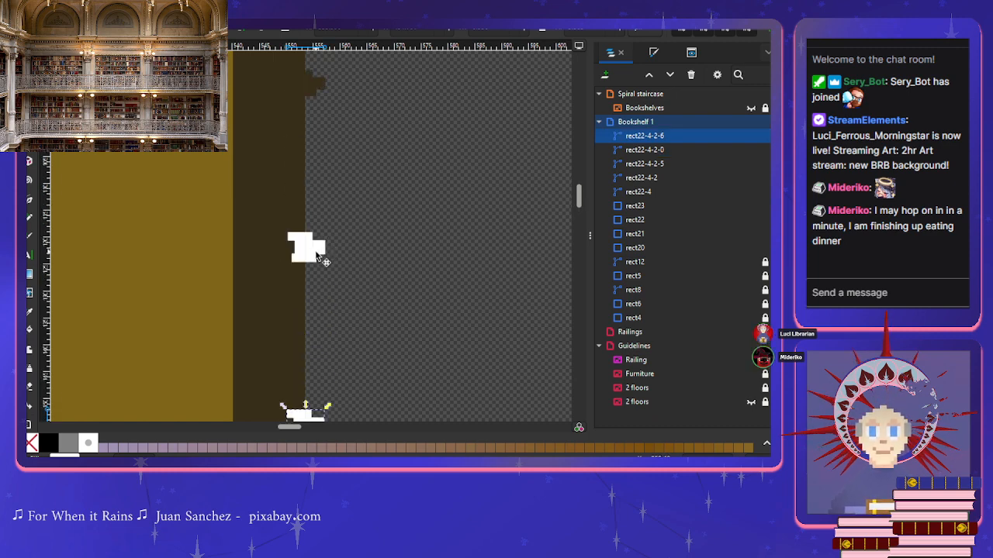
Step: Recolor the highest white trim shape with the dark brown sampled from the strip
left_click(317, 258)
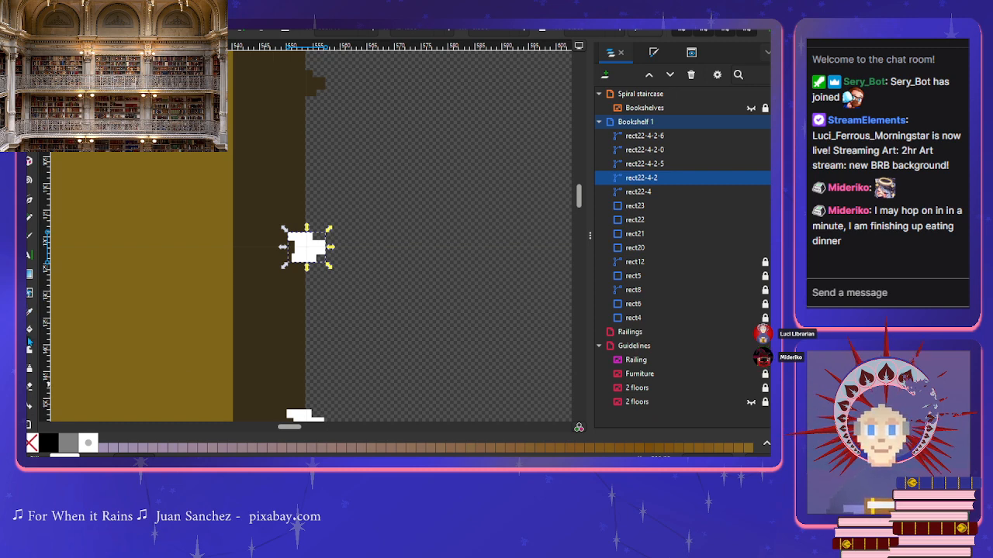
left_click(31, 312)
left_click(285, 311)
scroll(284, 311, "down", 2)
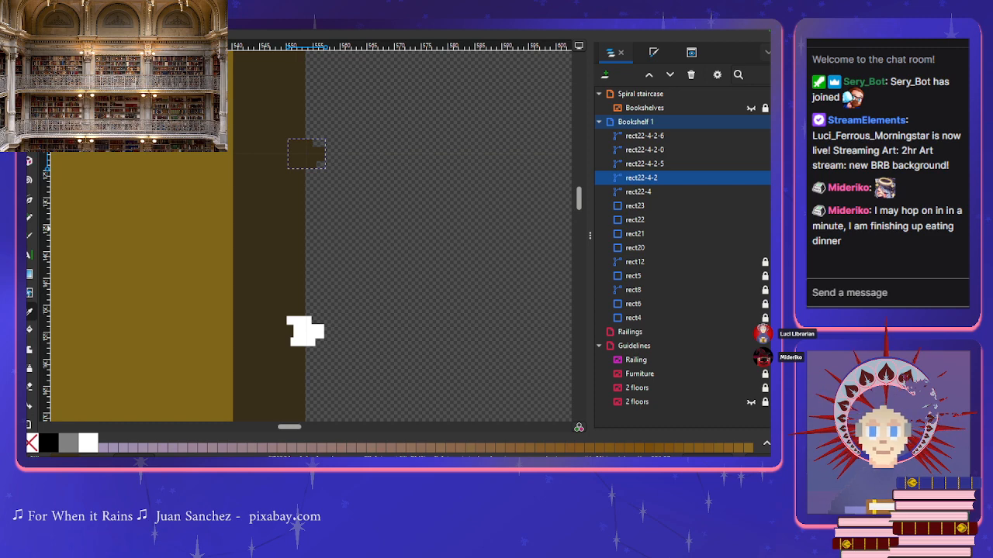
key("s")
Step: Fill the next white trim shape down with the strip's sampled dark brown
left_click(283, 333)
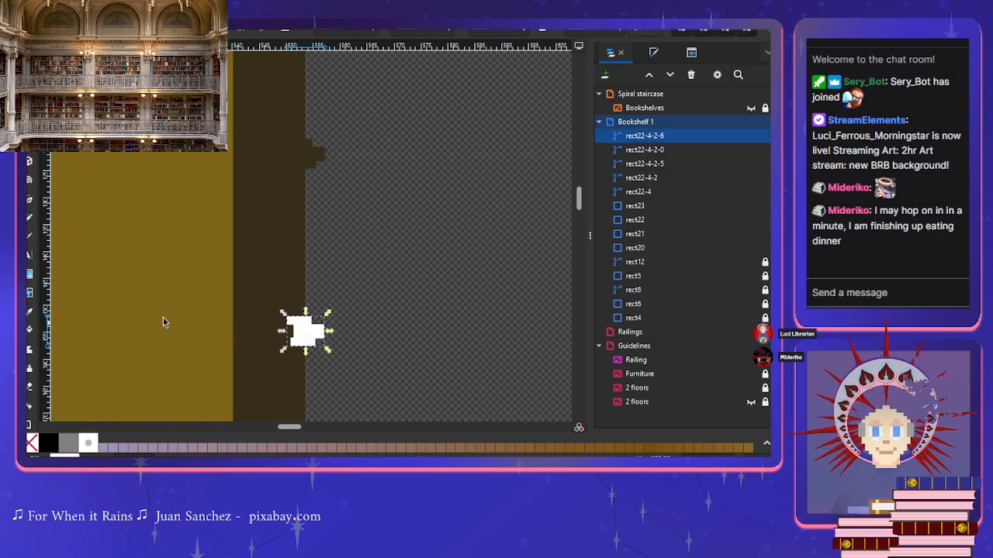
left_click(31, 314)
left_click(265, 329)
scroll(265, 328, "down", 7)
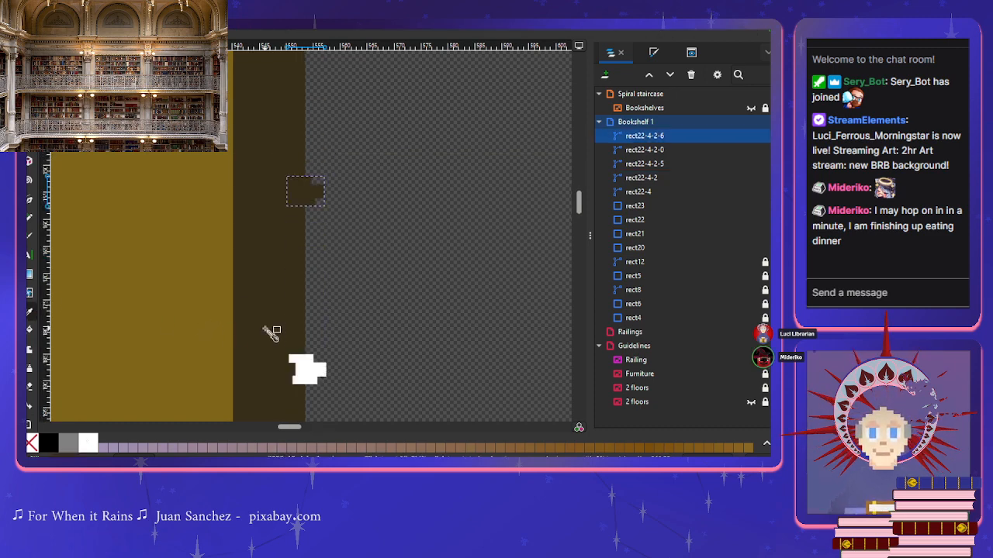
scroll(270, 332, "down", 2)
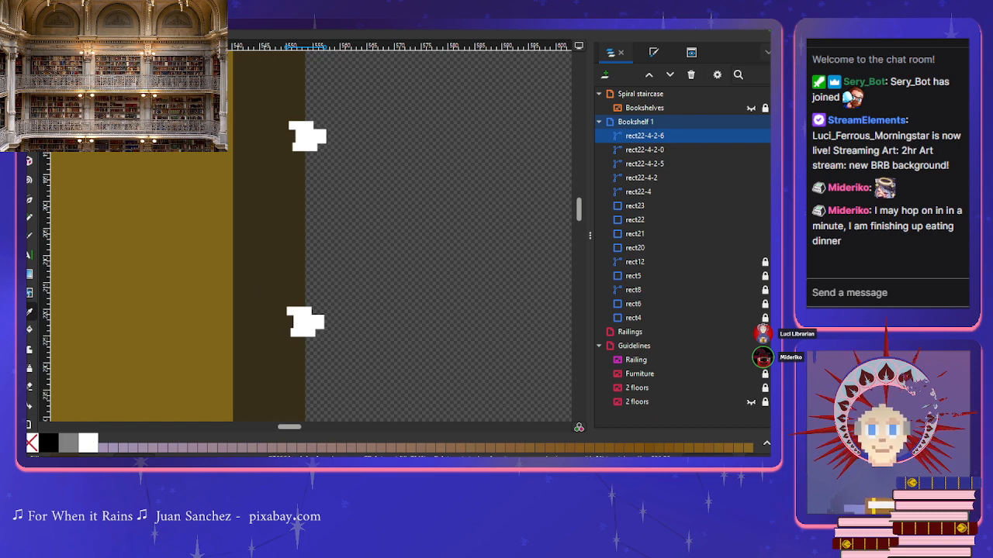
Step: Apply the strip's sampled dark brown to the upper of the two remaining white trim shapes
left_click(316, 141)
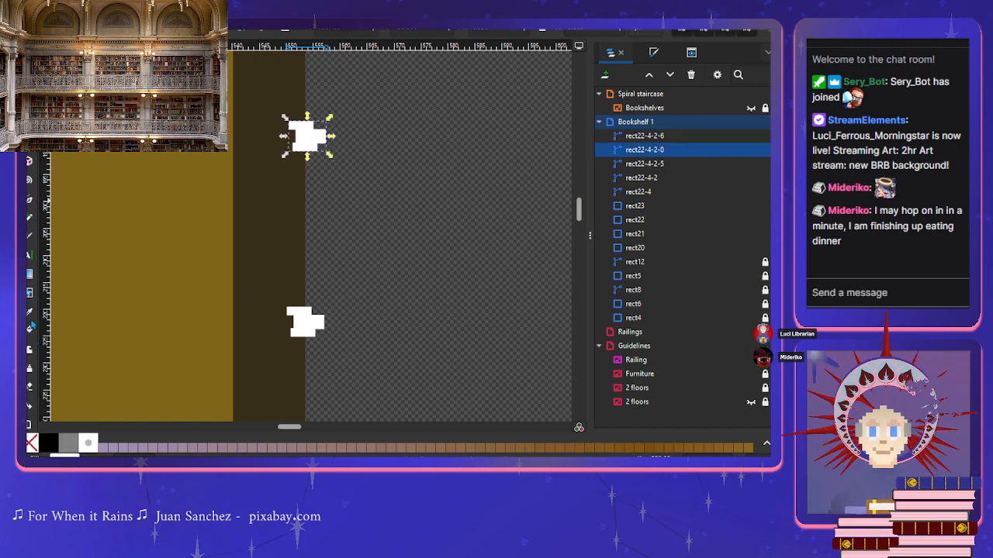
left_click(287, 226)
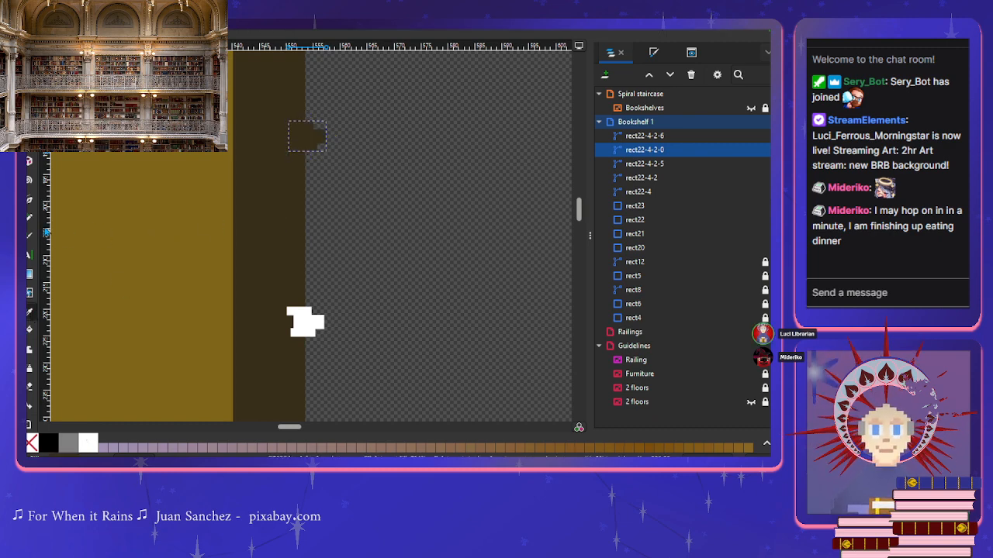
key("s")
Step: Recolor the last white trim shape, just above the dark red cabinet, with the strip's sampled dark brown and deselect it
left_click(311, 326)
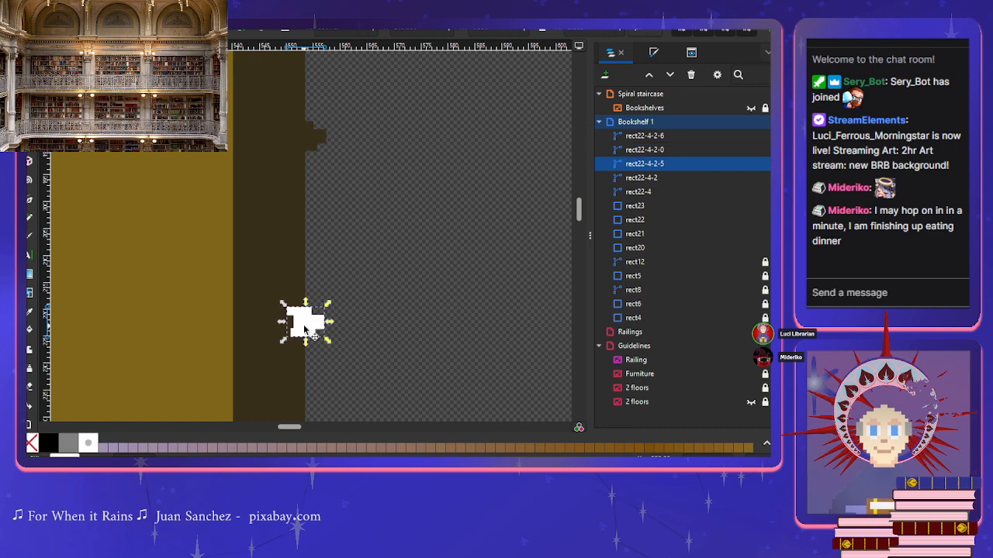
scroll(263, 294, "down", 4)
scroll(264, 295, "down", 1)
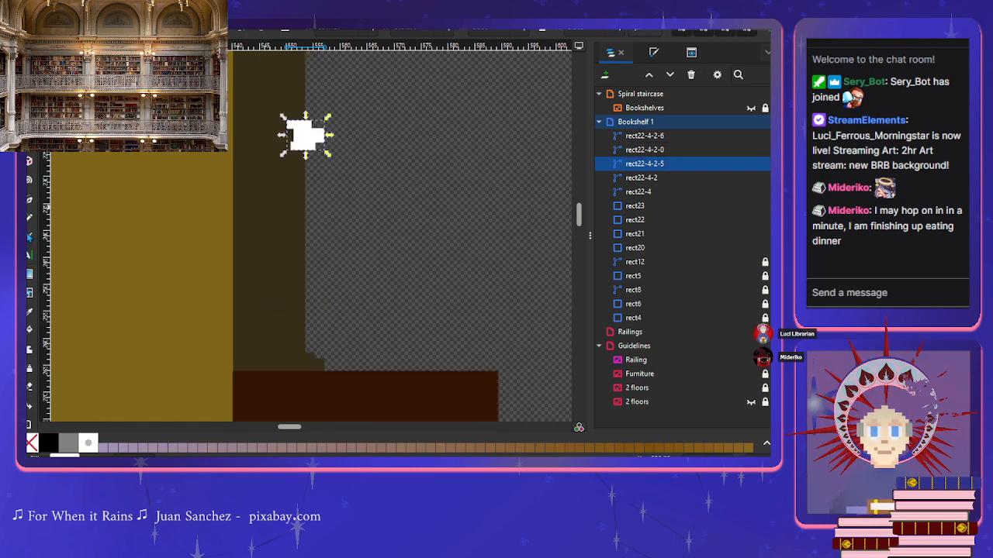
left_click(31, 315)
left_click(273, 242)
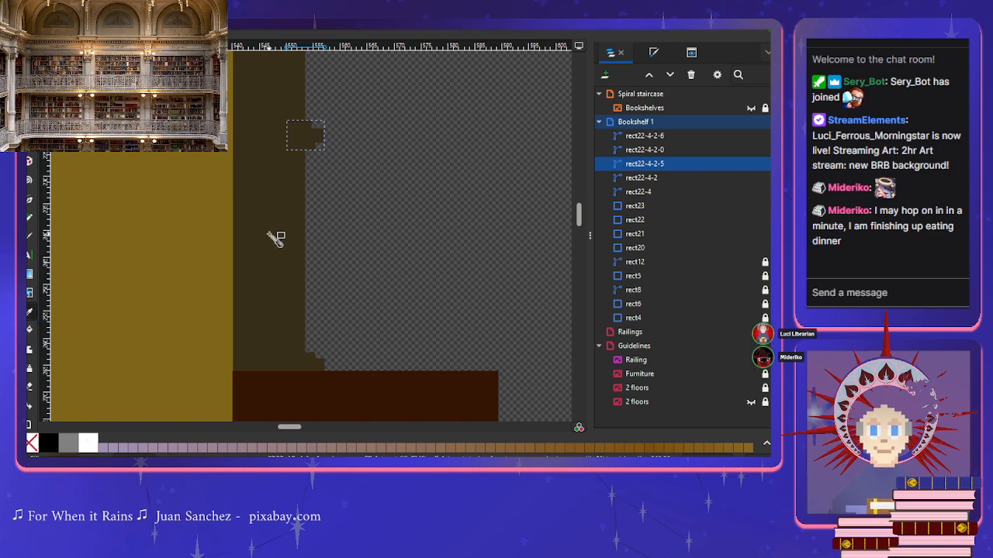
scroll(273, 238, "down", 5)
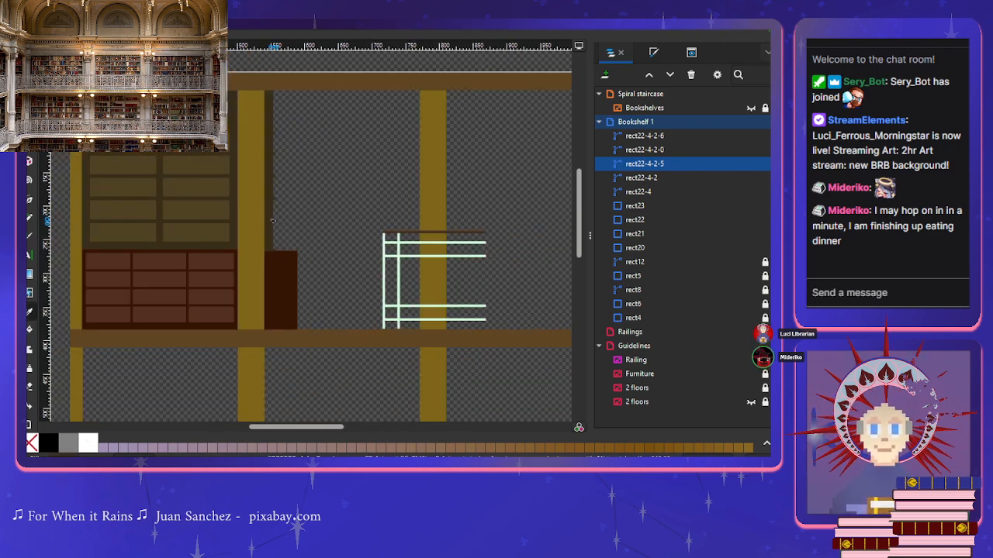
left_click(273, 221)
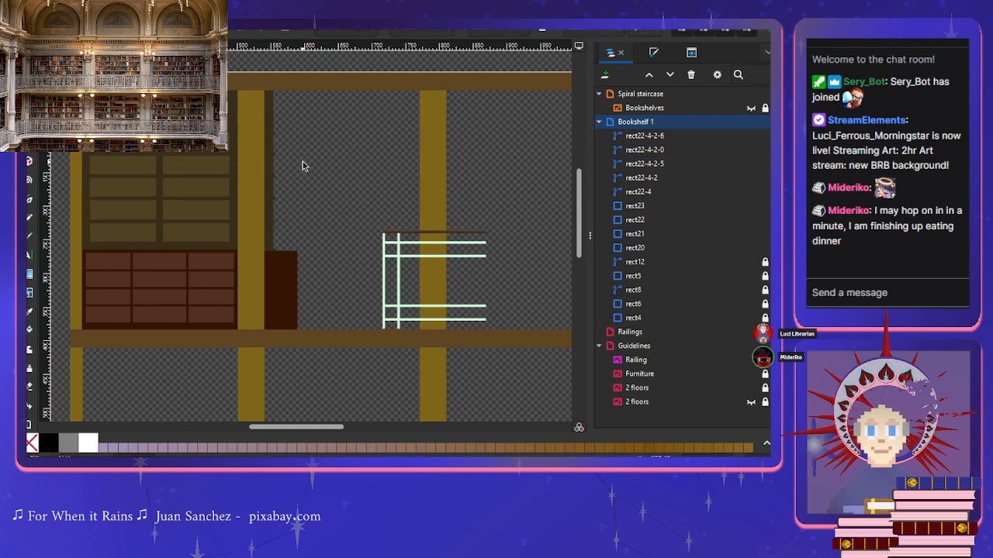
Step: Stretch the topmost trim shape horizontally outward from the dark strip so it protrudes further than the others
scroll(283, 203, "up", 4)
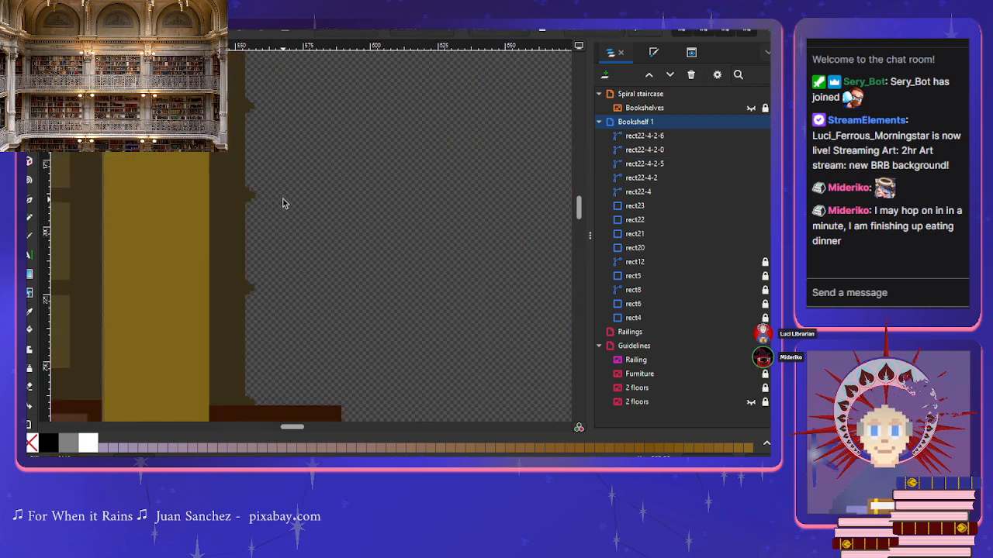
left_click(248, 220)
scroll(251, 220, "up", 5)
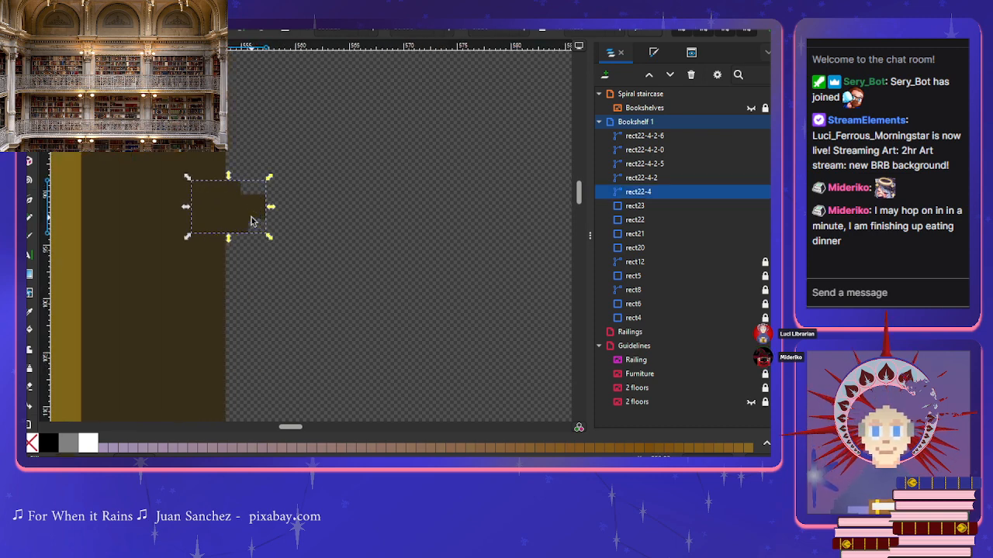
left_click_drag(278, 205, 372, 208)
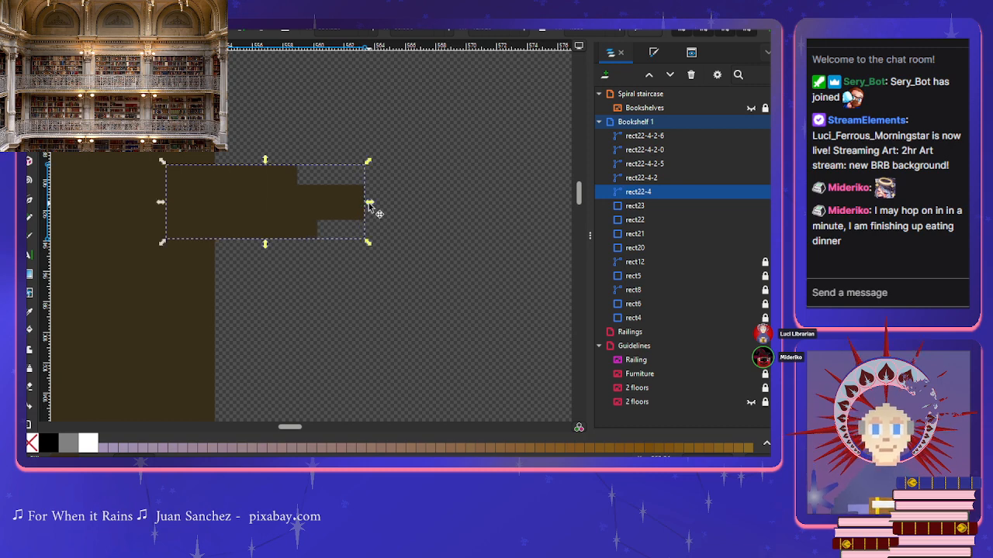
left_click(330, 284)
Step: Unlock the upper bookshelf backing shape rect12 and adjust its side edge slightly at the gold column
scroll(329, 285, "down", 5)
scroll(329, 287, "down", 3)
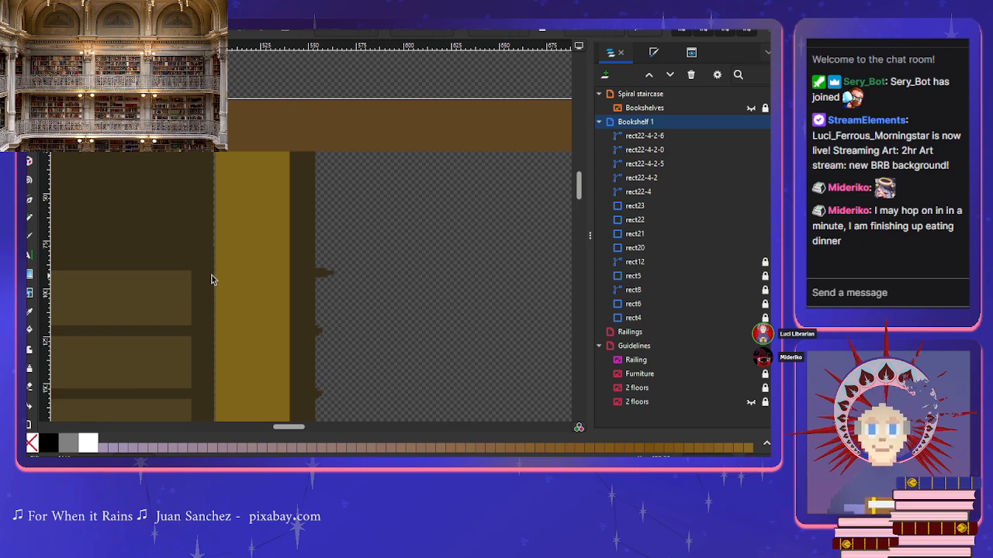
scroll(211, 280, "down", 3)
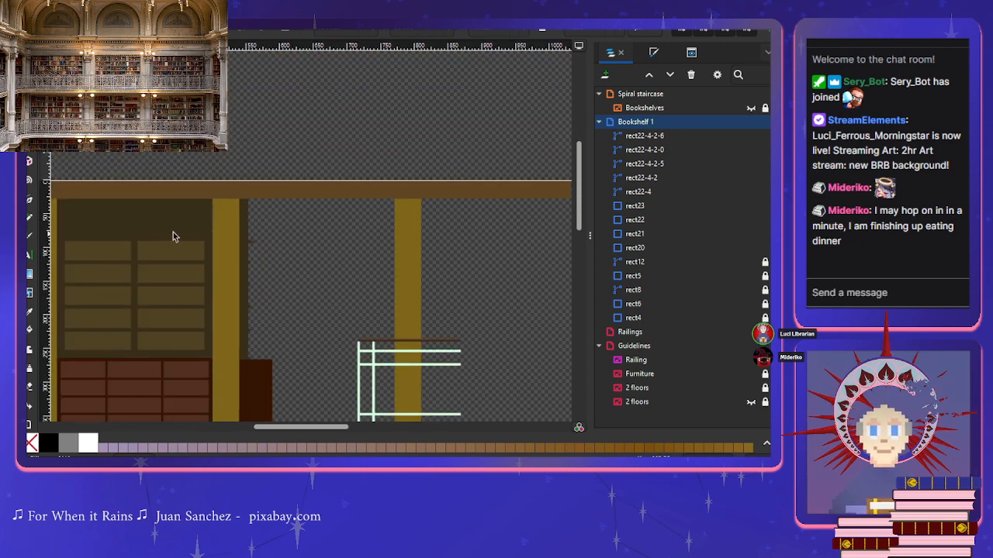
left_click(634, 262)
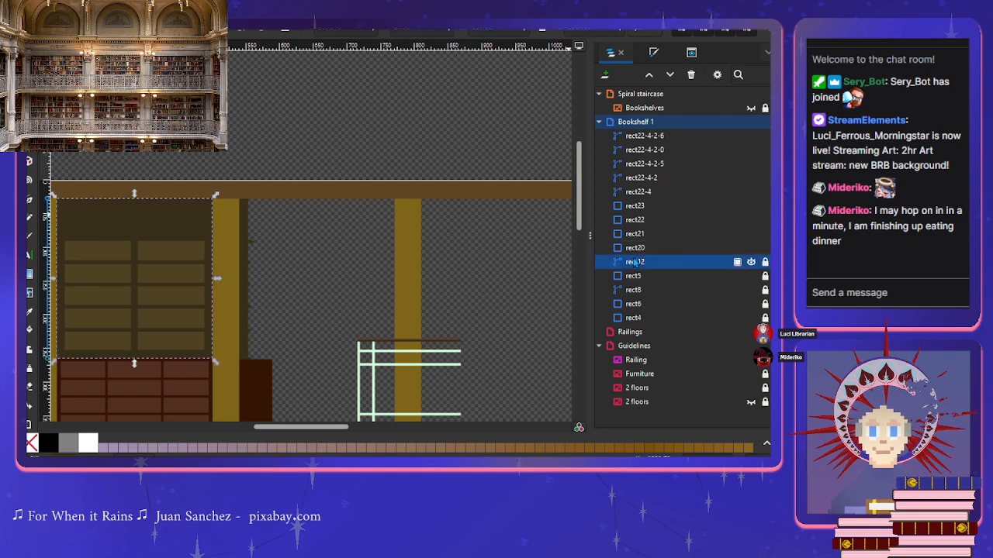
scroll(212, 259, "up", 5)
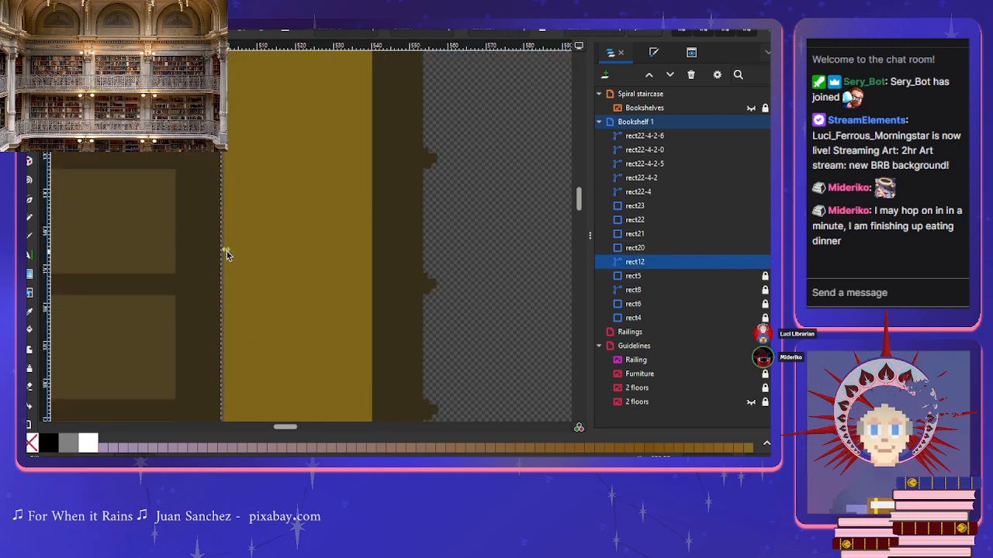
left_click_drag(227, 251, 229, 252)
scroll(228, 256, "left", 8)
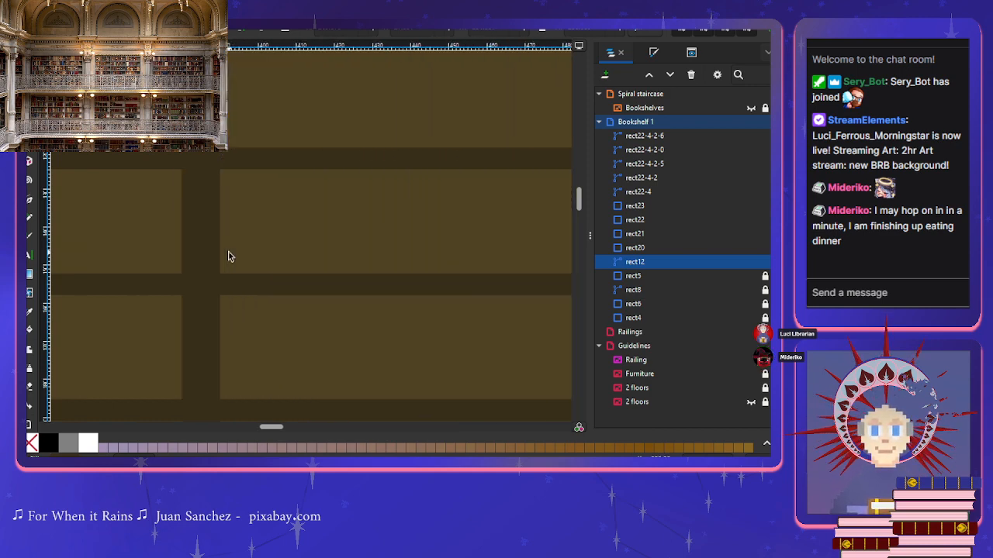
scroll(228, 256, "right", 8)
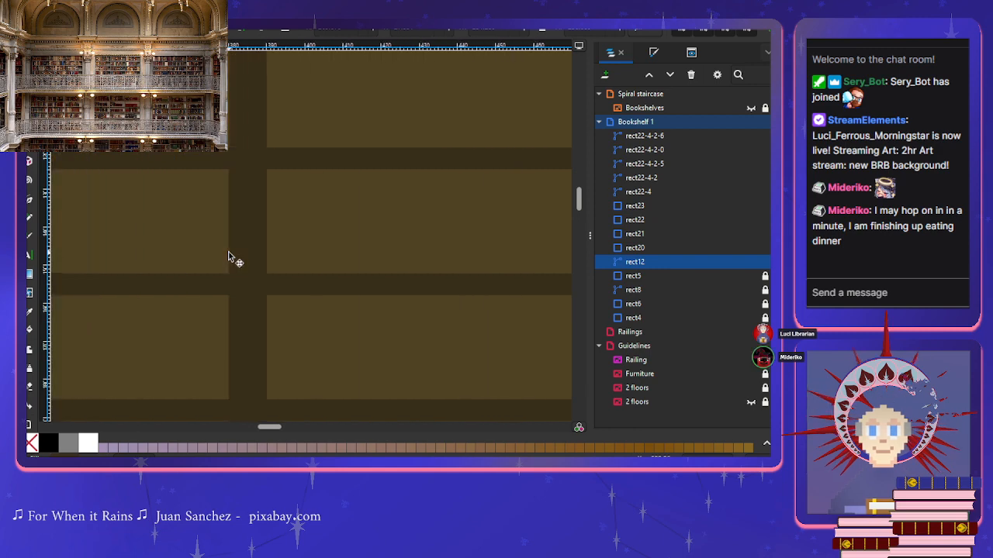
Step: Go through the trim shapes below the topmost one along the dark strip and nudge them to protrude evenly at their shelf dividers
scroll(343, 226, "up", 3)
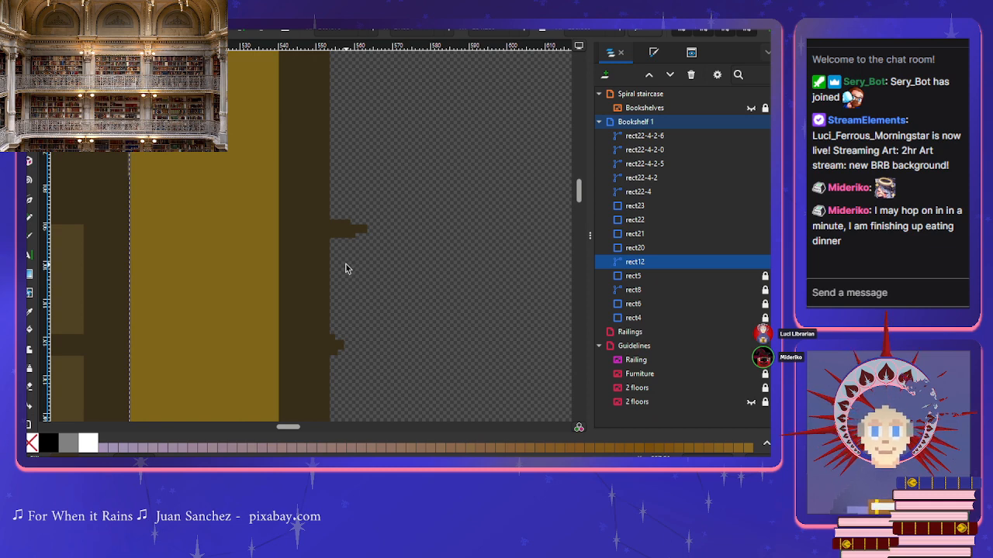
left_click(336, 345)
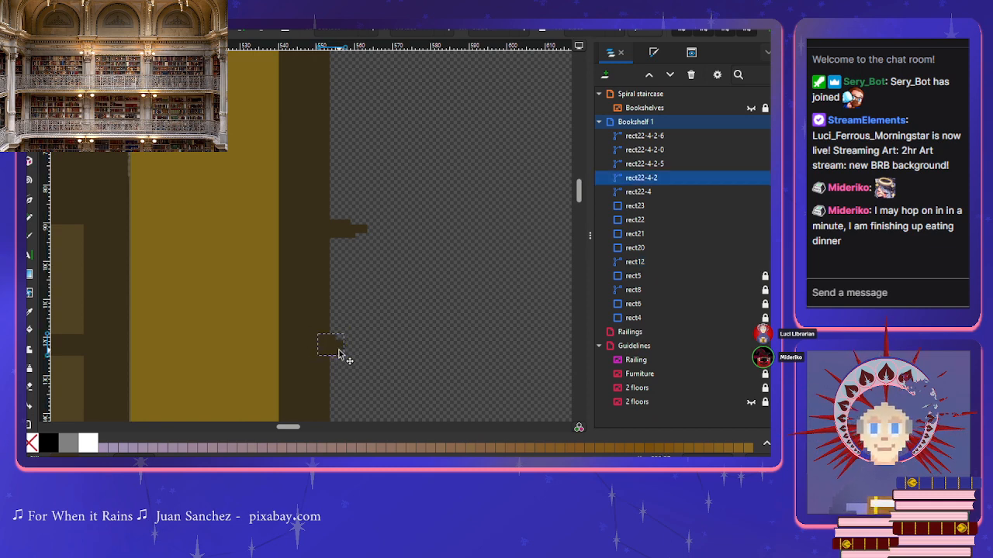
scroll(339, 349, "down", 7)
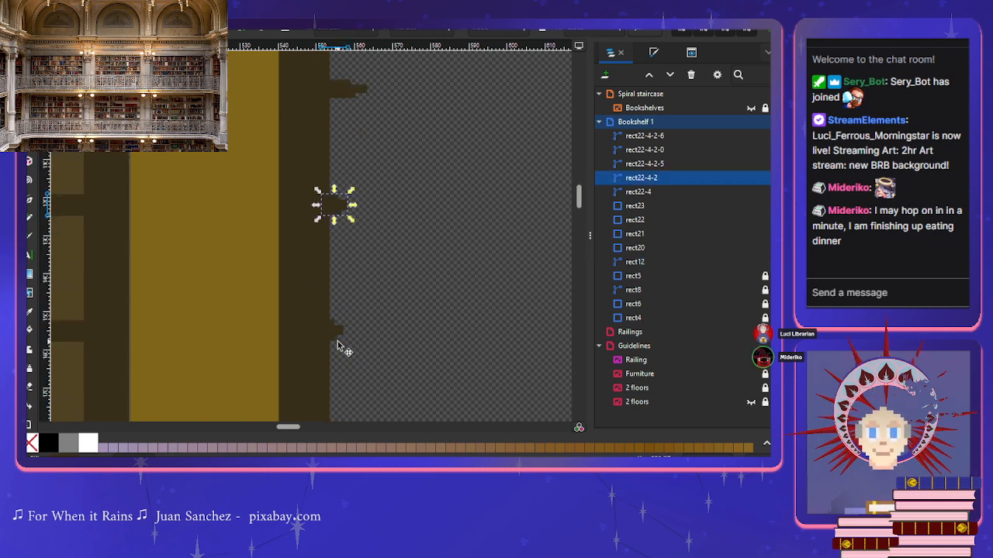
left_click(340, 335)
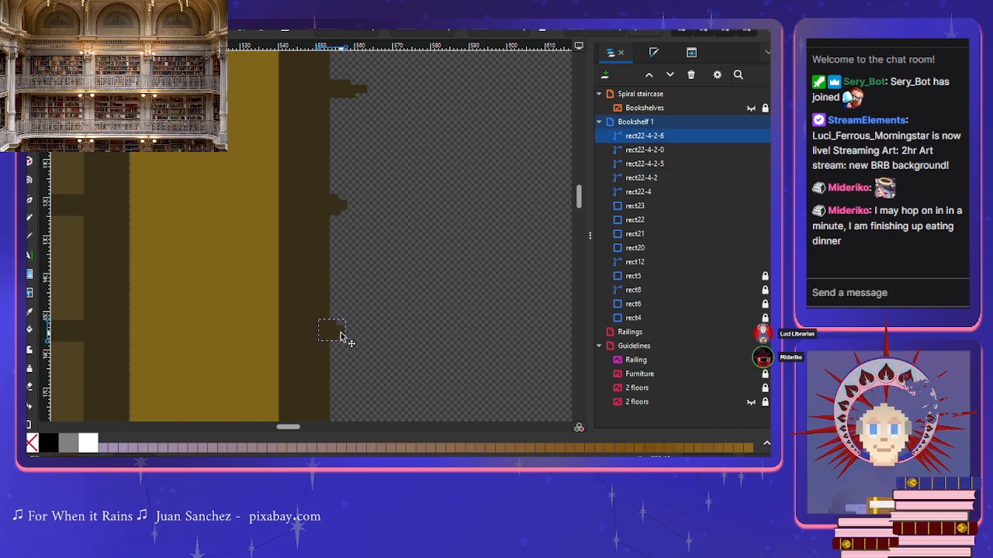
scroll(341, 334, "down", 7)
left_click(339, 323)
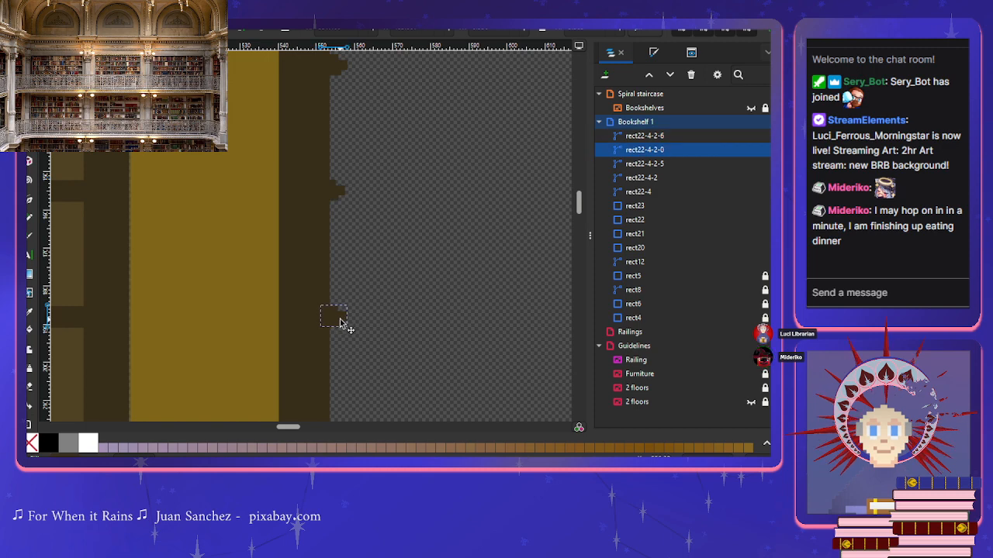
scroll(339, 324, "down", 7)
left_click(335, 314)
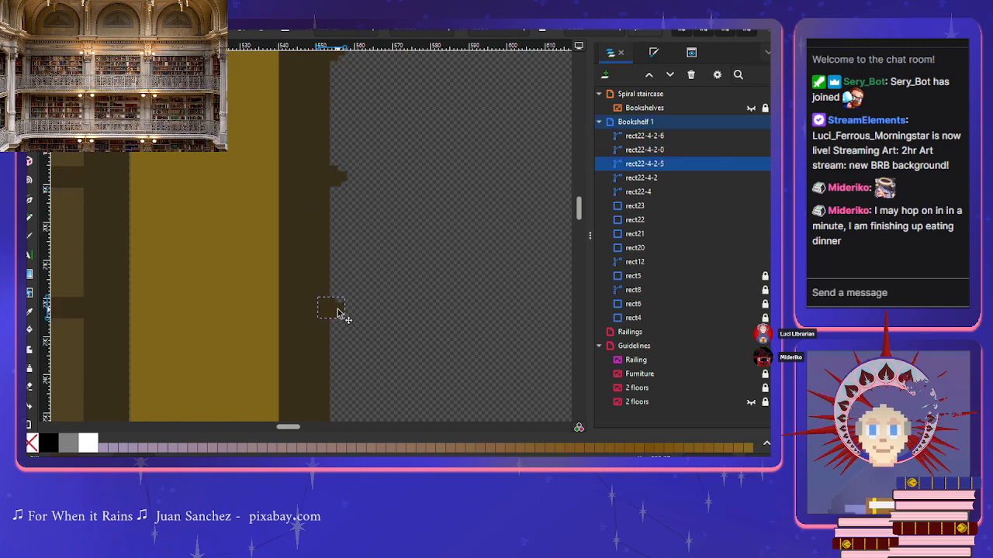
scroll(338, 313, "down", 7)
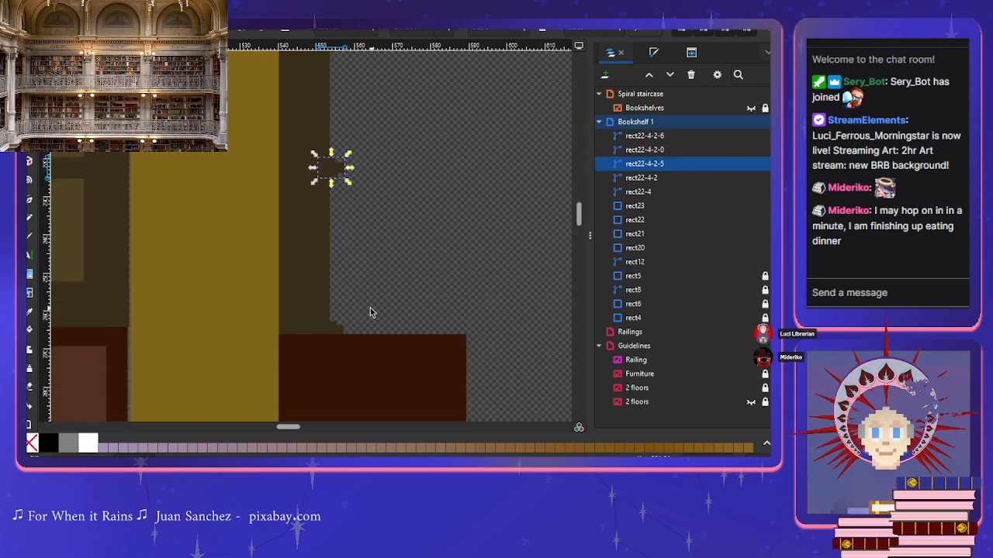
Step: Select the two small trim rectangles rect22 and rect23 just above the dark red cabinet and move them slightly upward
left_click(335, 331)
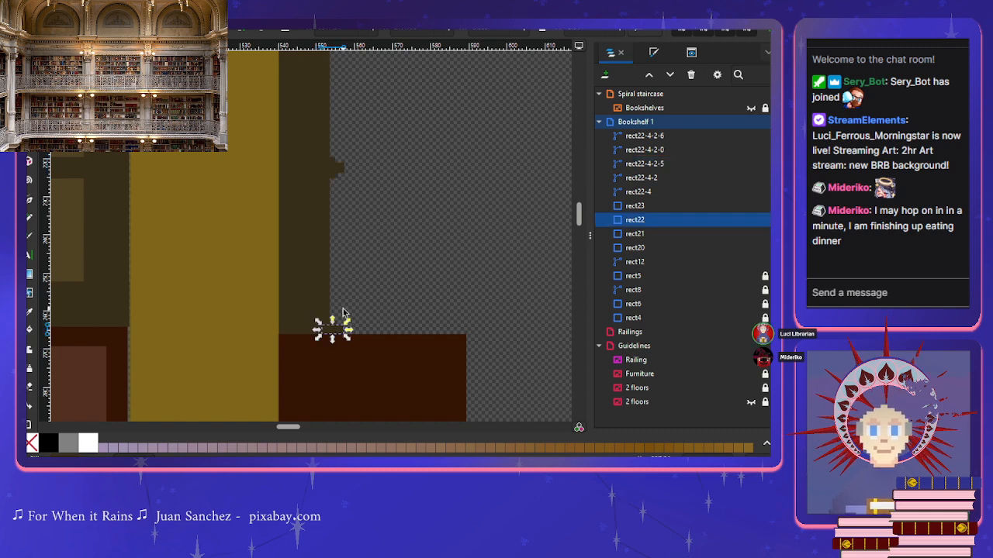
left_click(365, 311)
left_click_drag(365, 310, 328, 335)
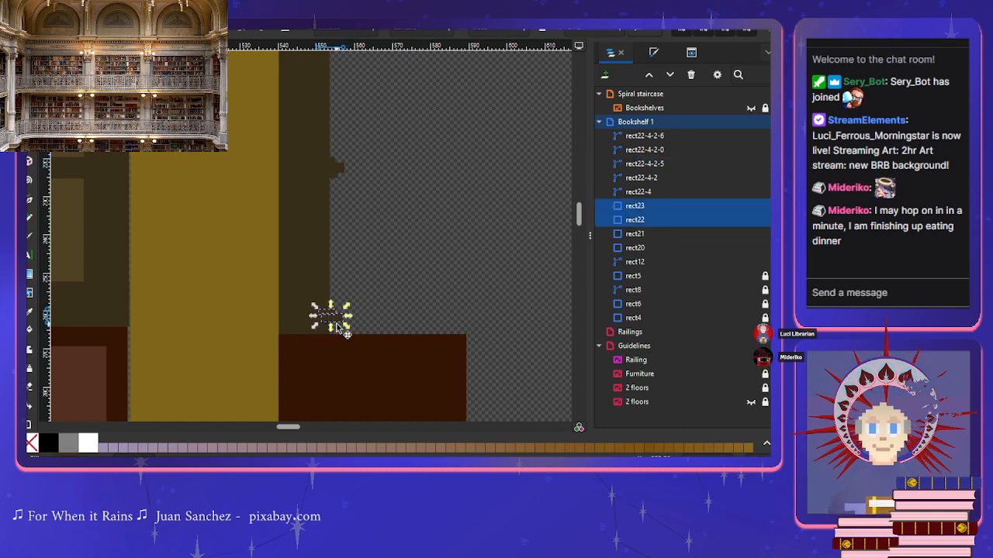
left_click(390, 326)
key("ctrl+v")
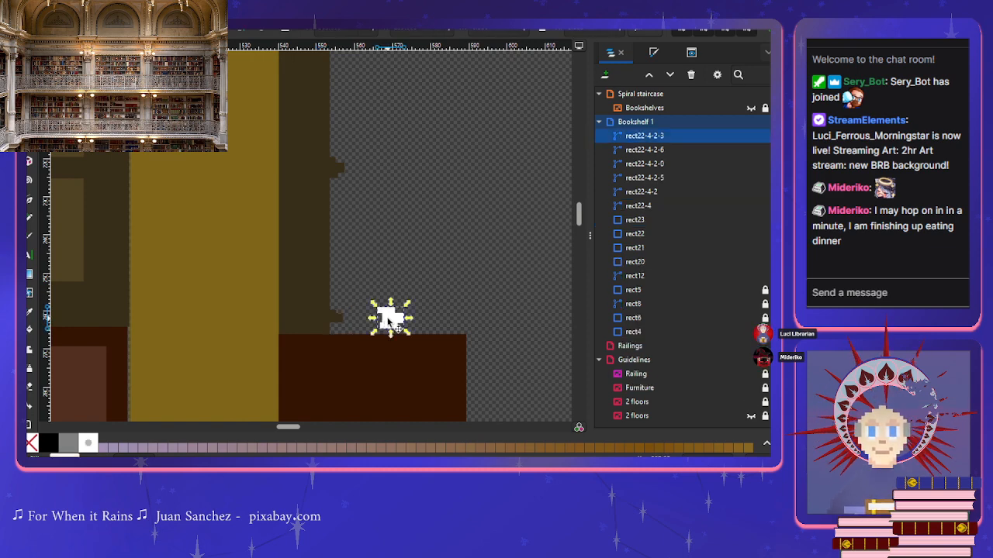
left_click_drag(390, 320, 373, 303)
key("Delete")
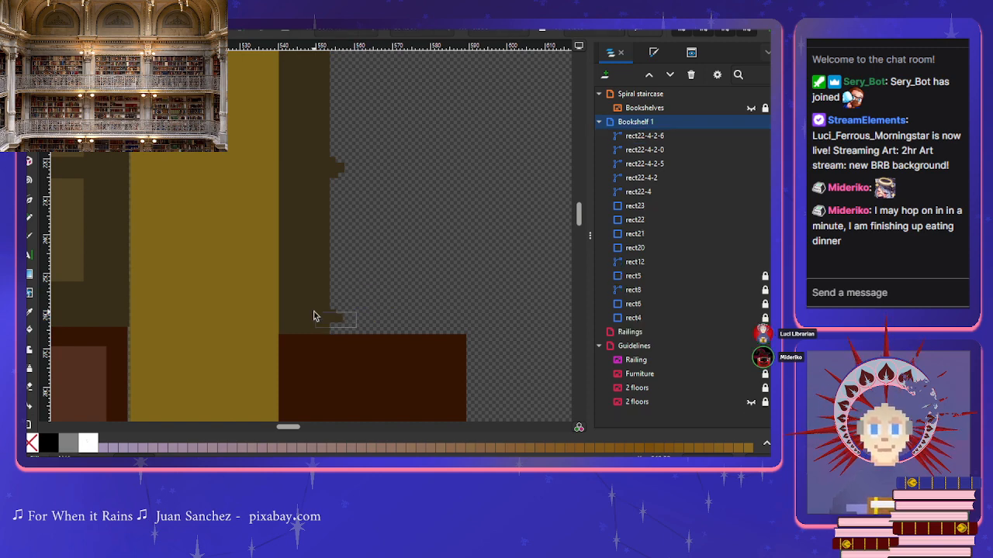
Step: Duplicate the rect22 and rect23 trim pair and offset the copies down and outward to form a staircase ending at the dark red cabinet
left_click_drag(314, 316, 311, 311)
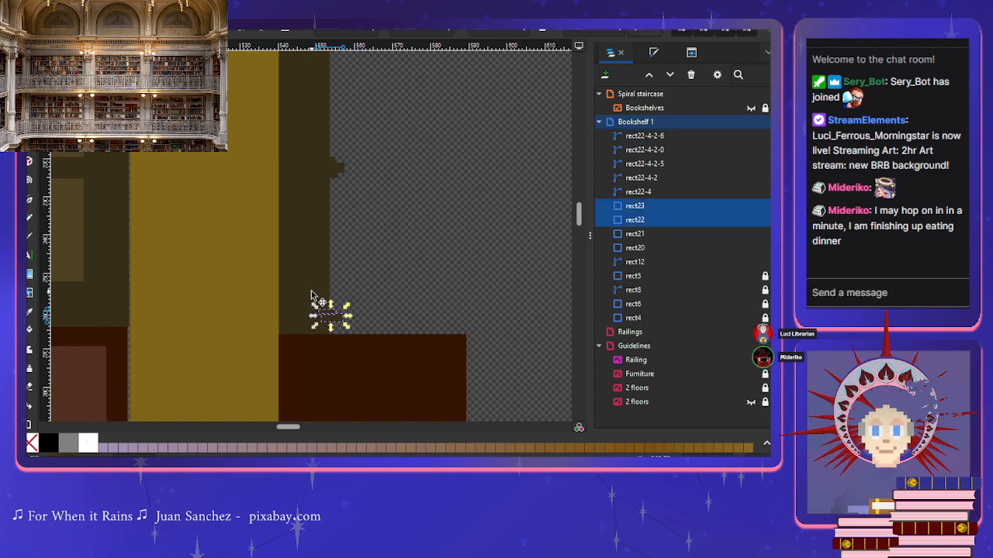
key("ctrl+d")
left_click_drag(311, 295, 335, 331)
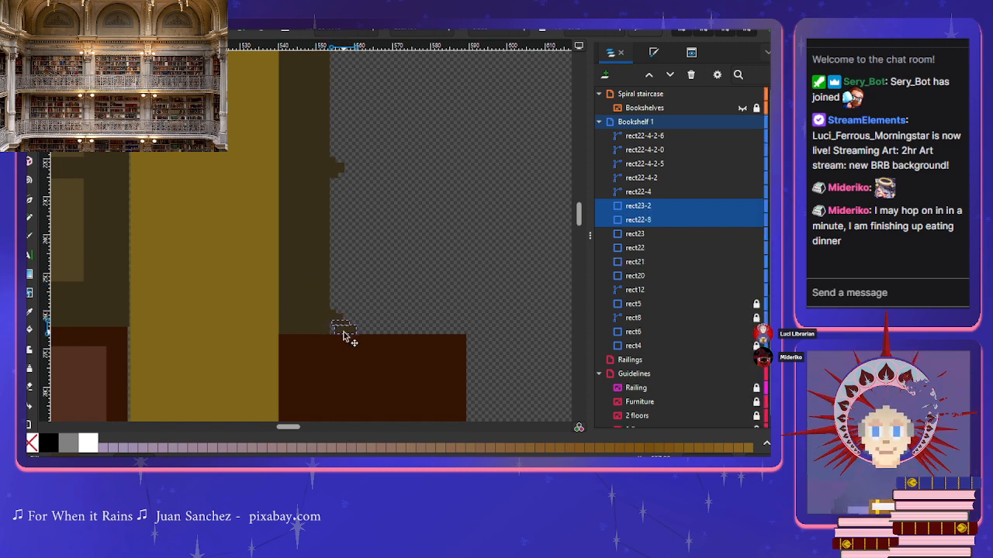
left_click_drag(343, 335, 306, 318)
scroll(343, 328, "up", 4)
key("ctrl+d")
left_click(430, 244)
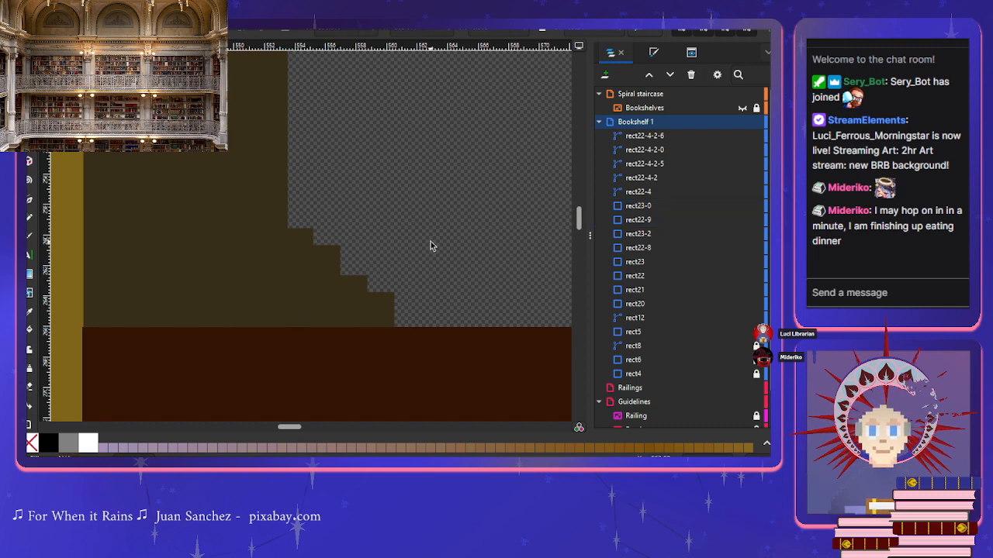
Step: Lock the dark red cabinet side rect20 and the upper bookshelf backing rect12
scroll(413, 306, "down", 5)
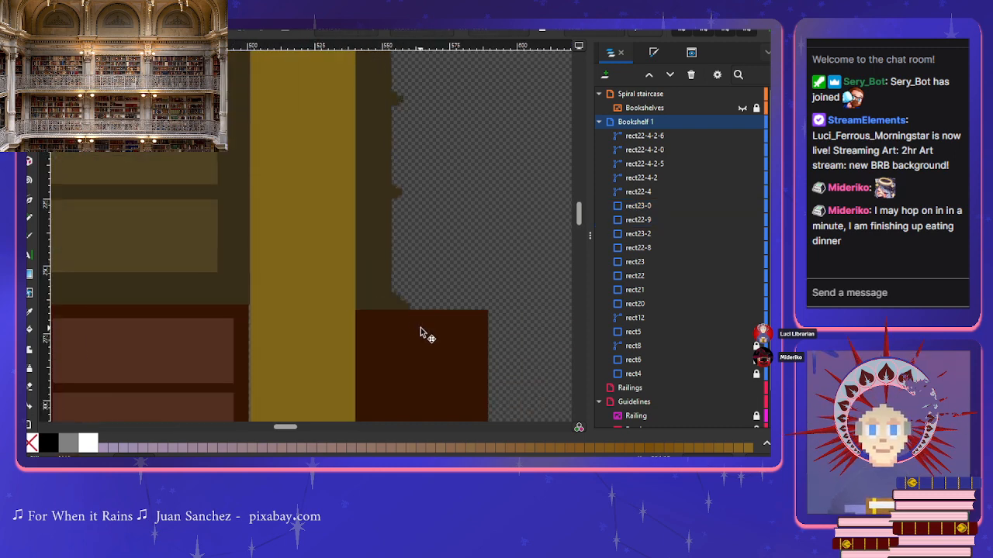
left_click_drag(420, 333, 338, 278)
key("ctrl+z")
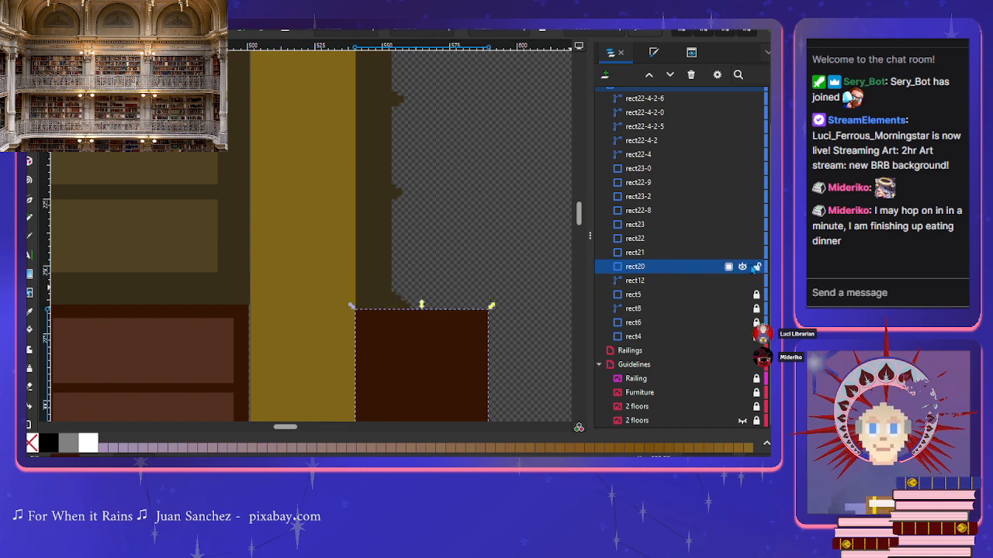
left_click(679, 287)
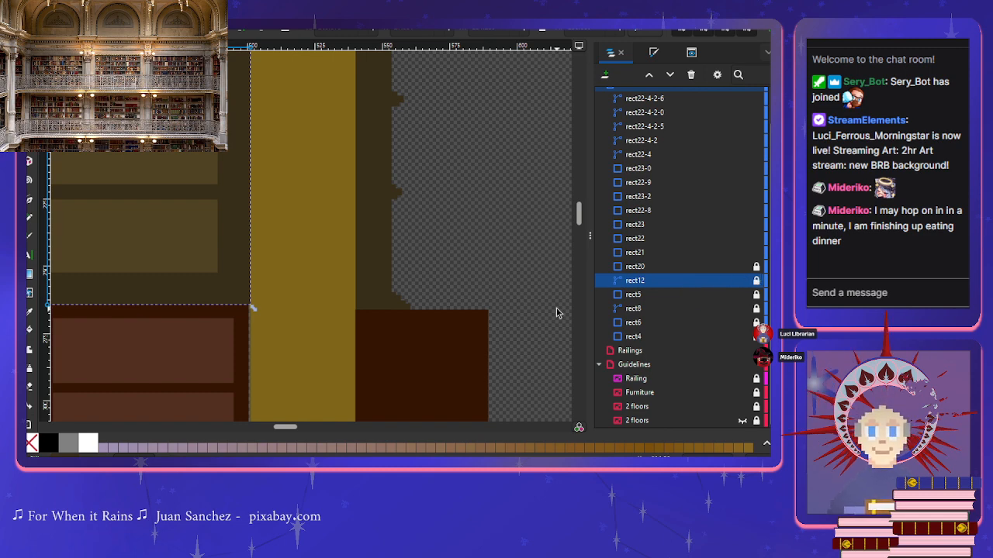
Step: Select the dark strip with all its trim shapes, unite them into a single path, and deselect it
scroll(464, 280, "down", 4)
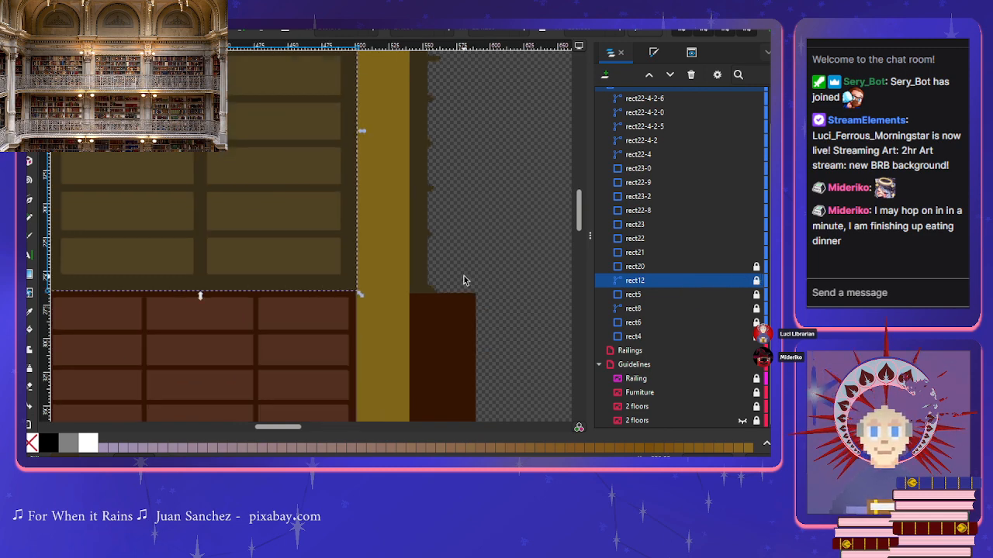
scroll(381, 290, "up", 2)
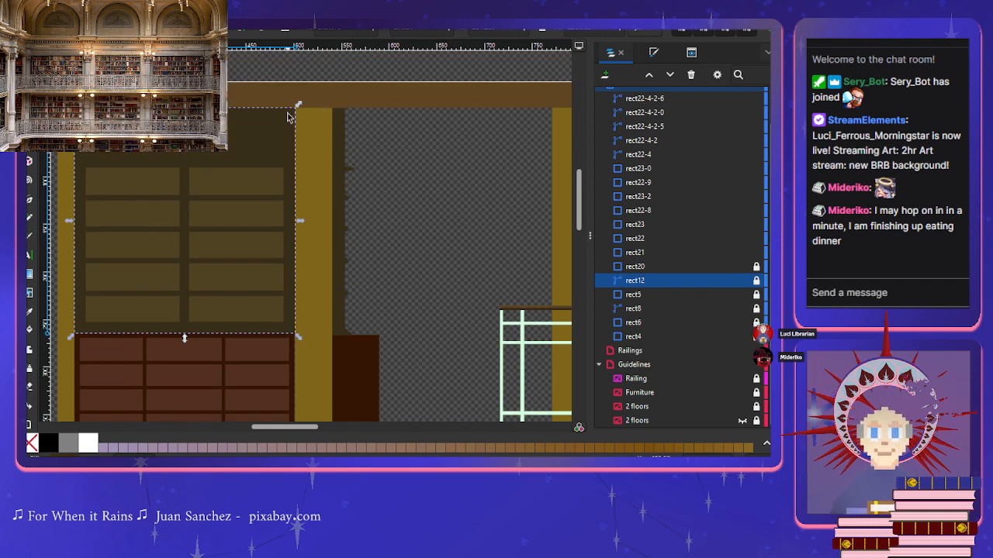
left_click_drag(324, 99, 366, 351)
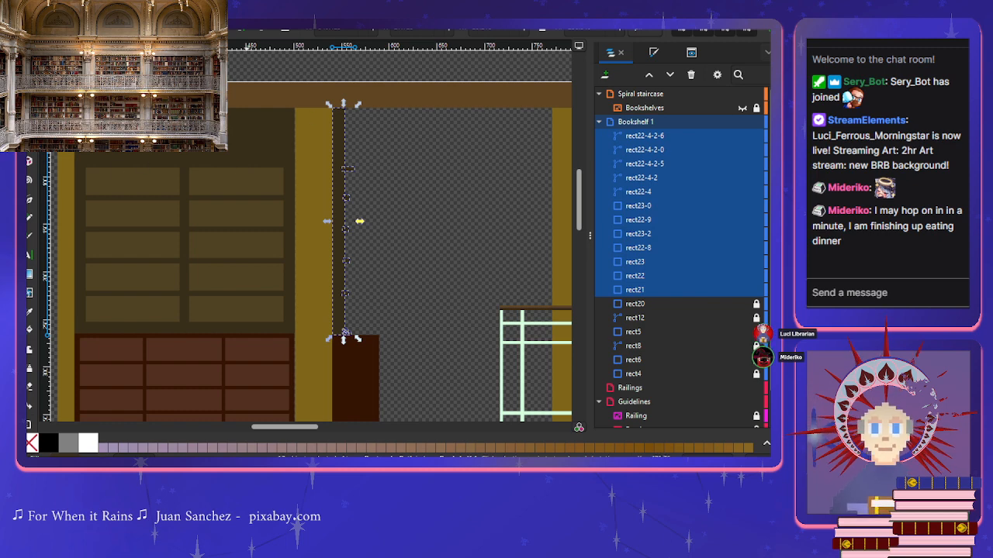
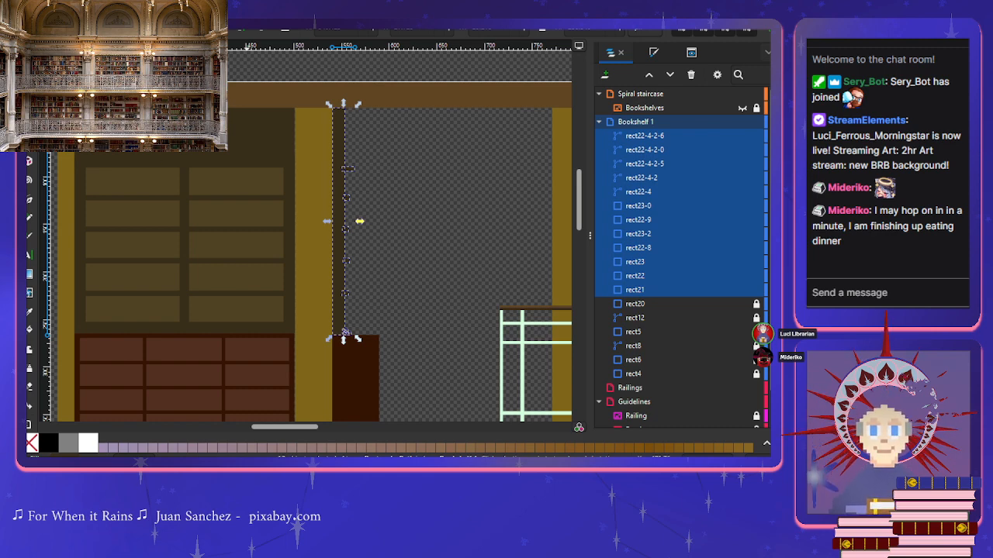
key("Delete")
key("Escape")
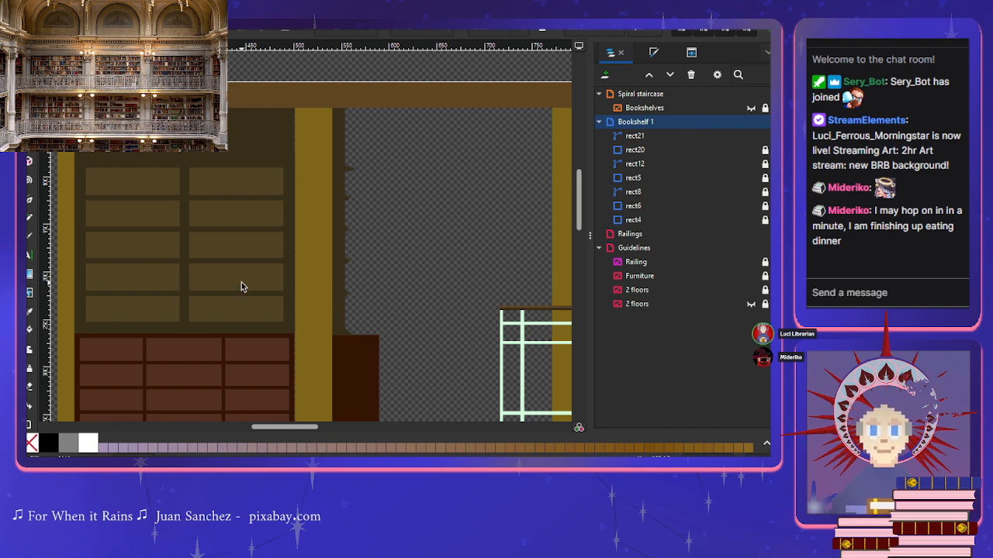
Step: Draw a small horizontal rectangle over the lower cabinet's uppermost drawer divider, extending past the cabinet edge onto the gold column
scroll(393, 295, "down", 3)
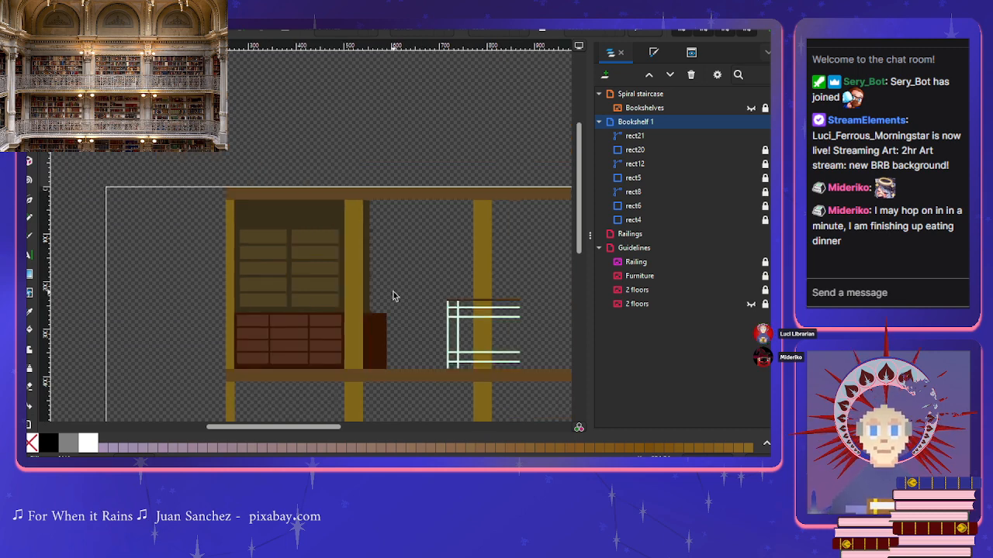
scroll(394, 295, "right", 3)
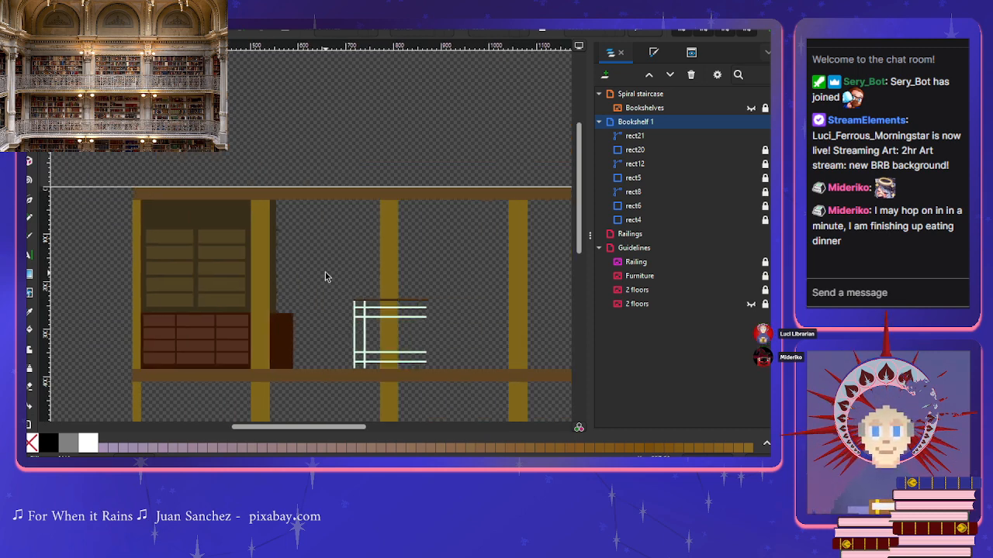
scroll(303, 365, "up", 4)
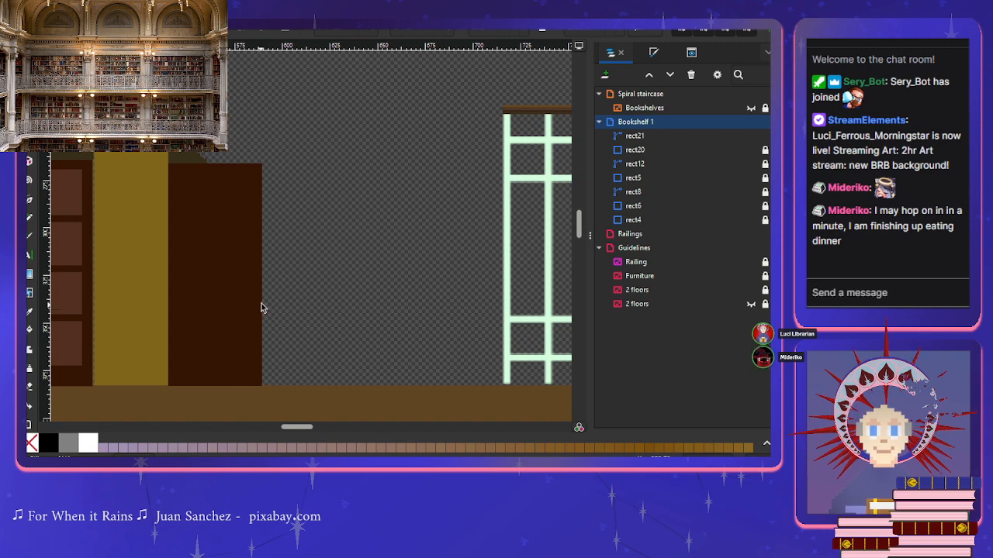
left_click(190, 146)
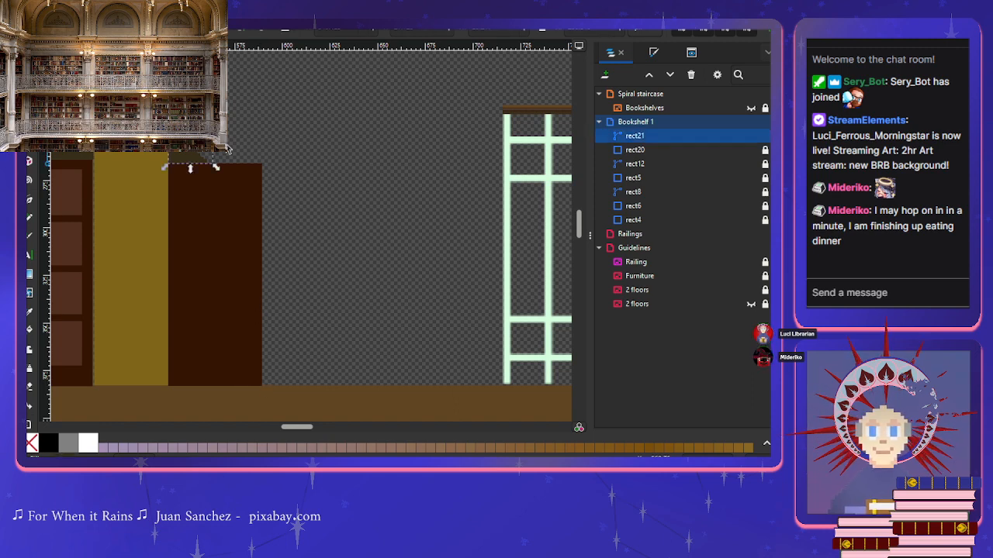
left_click(287, 189)
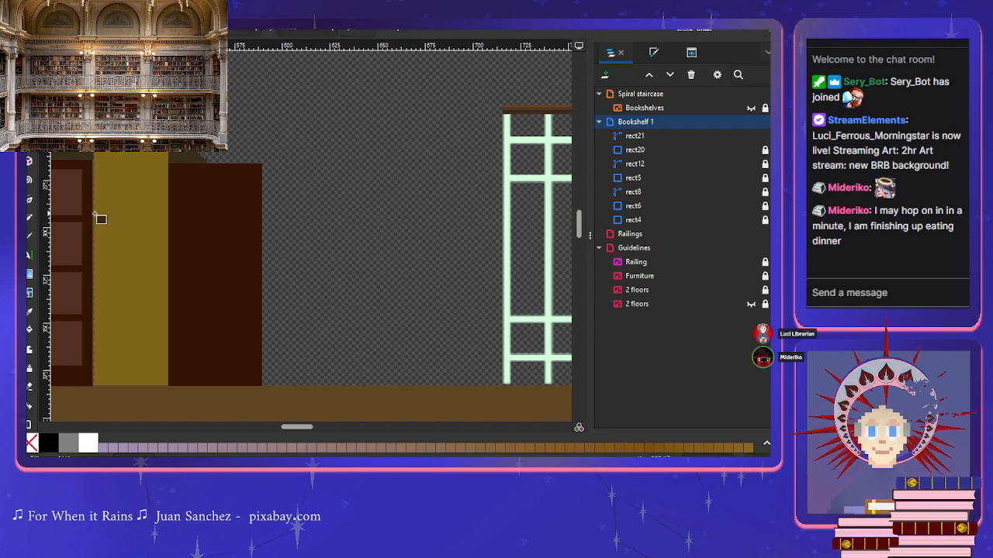
scroll(101, 219, "up", 4)
scroll(102, 227, "left", 3)
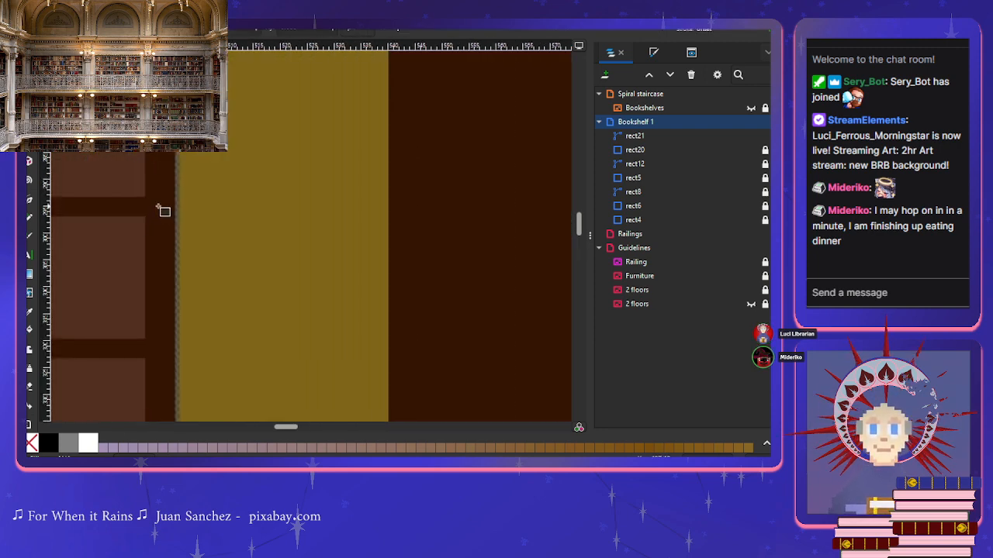
left_click_drag(139, 198, 202, 215)
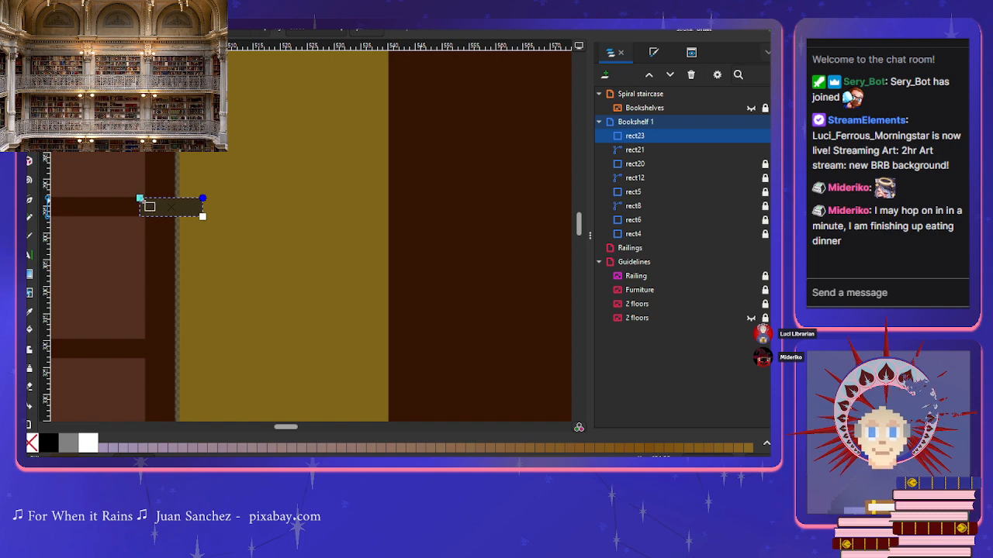
left_click_drag(141, 198, 140, 198)
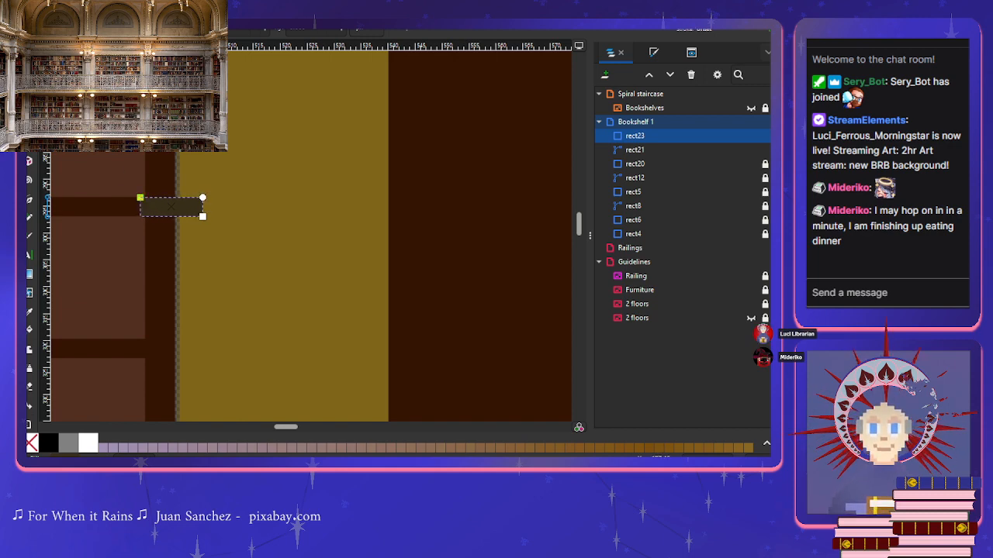
Step: Recolor the new divider rectangle with the dark red sampled from the cabinet frame
key("s")
left_click(187, 212)
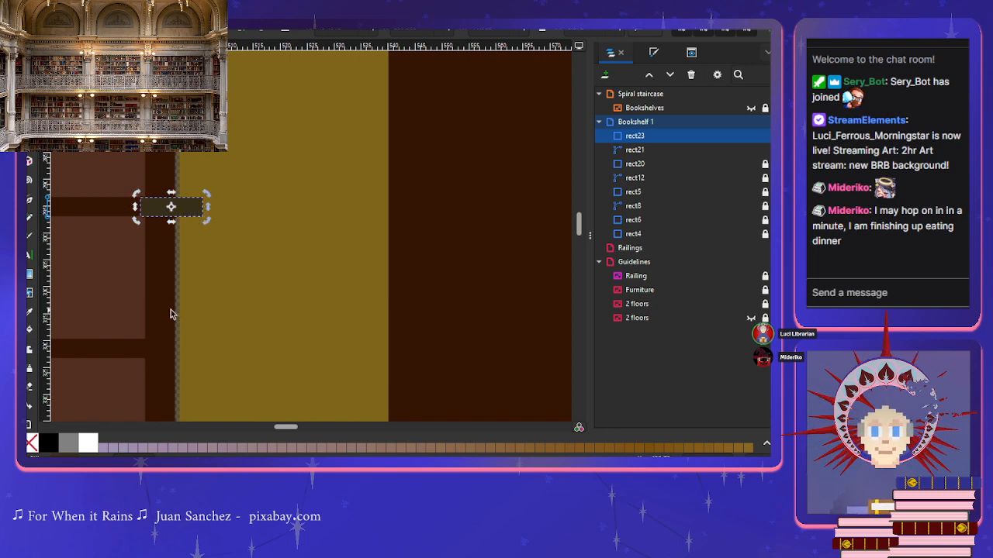
left_click(30, 311)
left_click(158, 245)
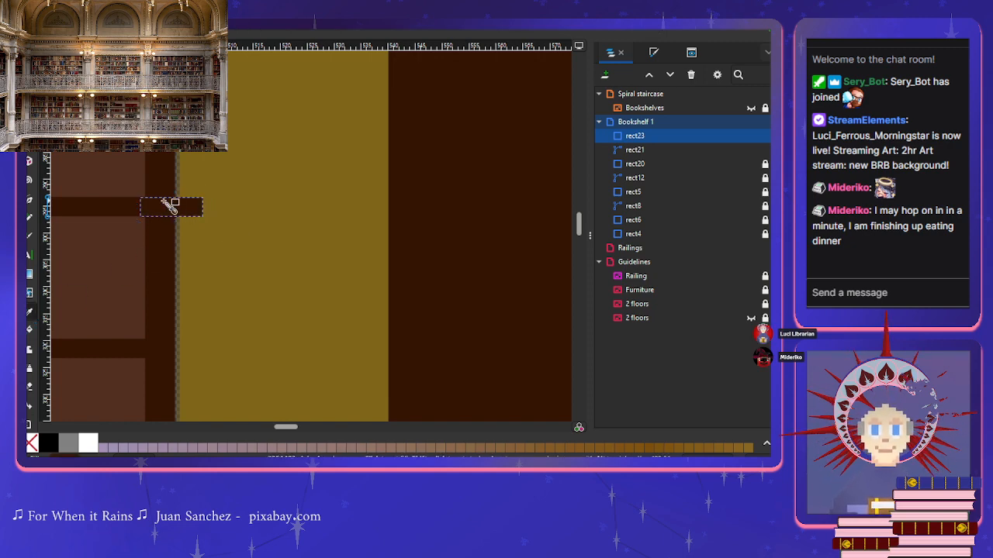
key("s")
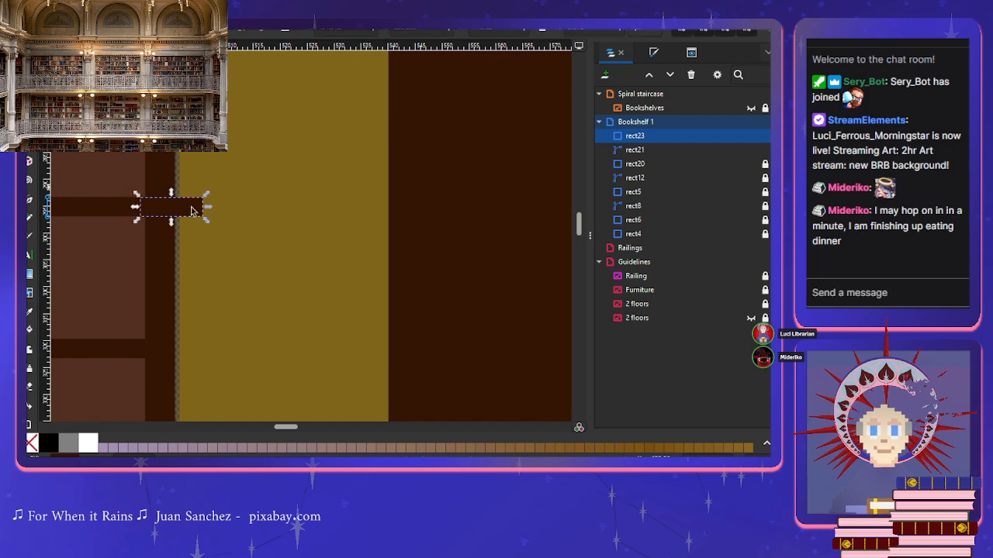
Step: Paste two copies of the dark red divider trim and align them with the next two drawer dividers below, protruding onto the gold column
scroll(221, 311, "down", 3)
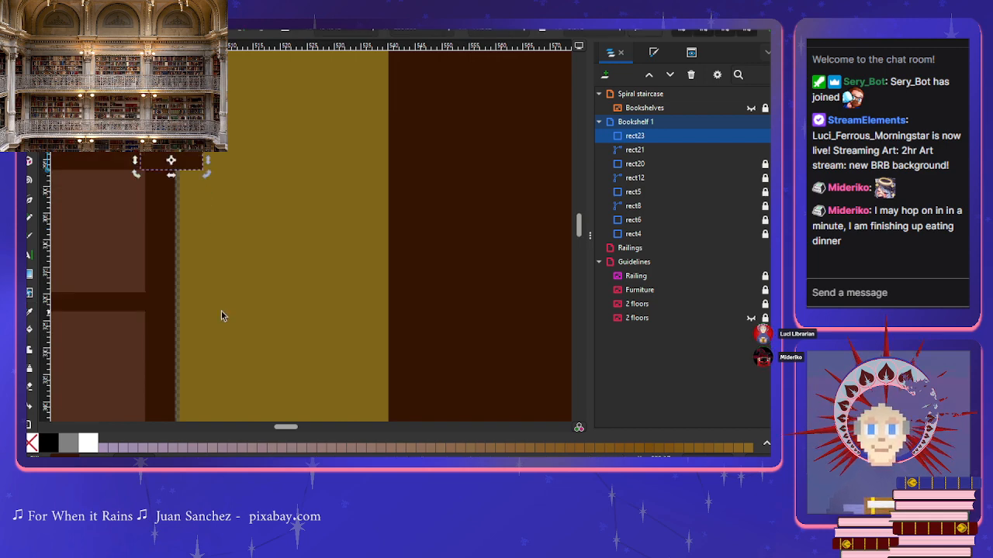
key("ctrl+v")
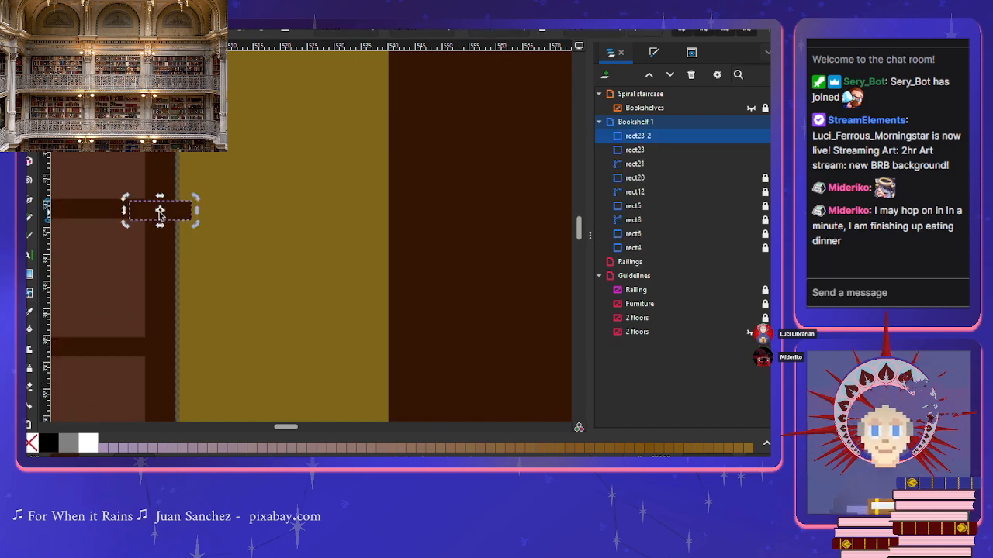
left_click_drag(181, 210, 182, 208)
scroll(172, 258, "down", 2)
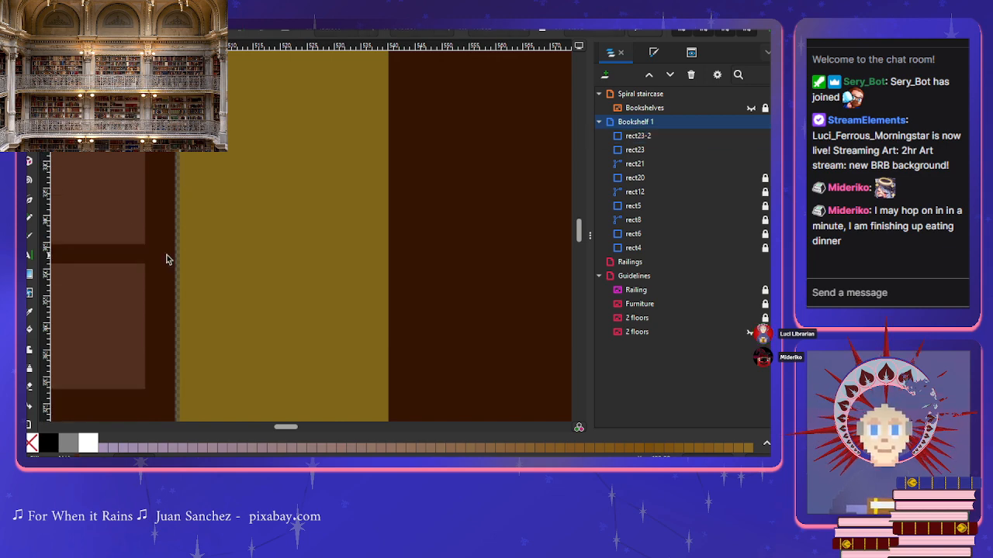
key("ctrl+v")
left_click_drag(188, 259, 180, 255)
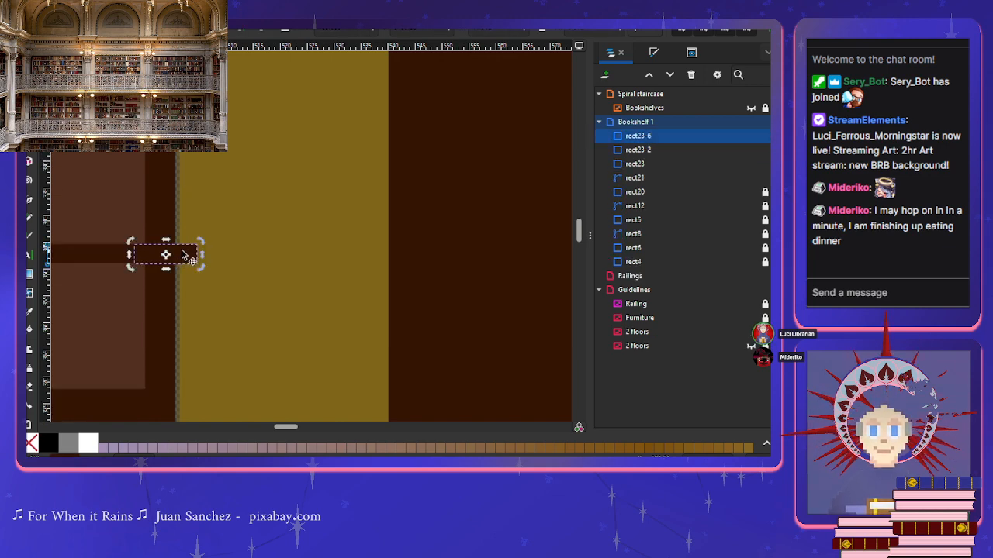
Step: Paste a third trim copy at the top of the cabinet's base rail, extending past the edge onto the gold column
scroll(173, 264, "down", 2)
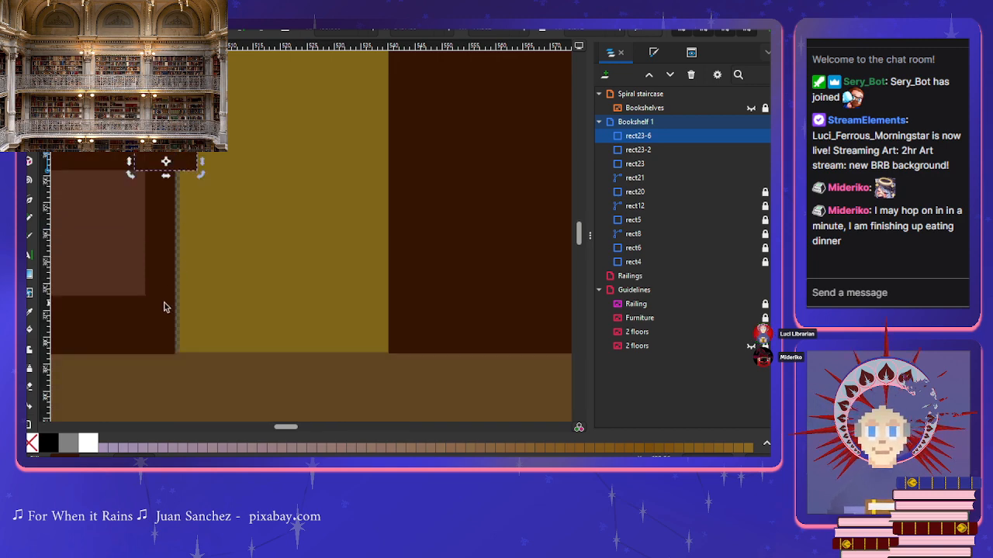
key("ctrl+v")
left_click_drag(166, 305, 181, 307)
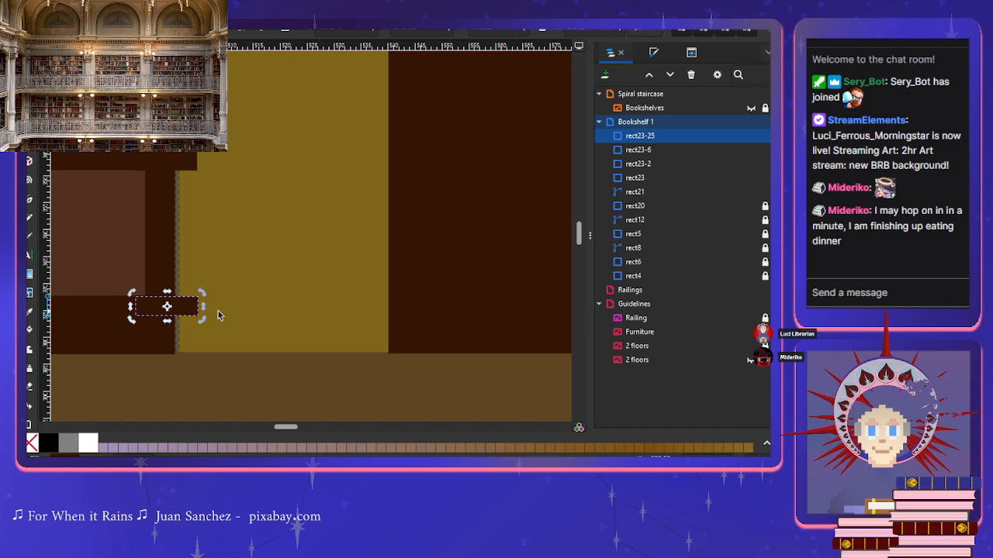
Step: Rotate the base trim copy upright, stand it on the floor beam, and resize its height to match the base rail
scroll(203, 311, "down", 6)
scroll(221, 314, "down", 3)
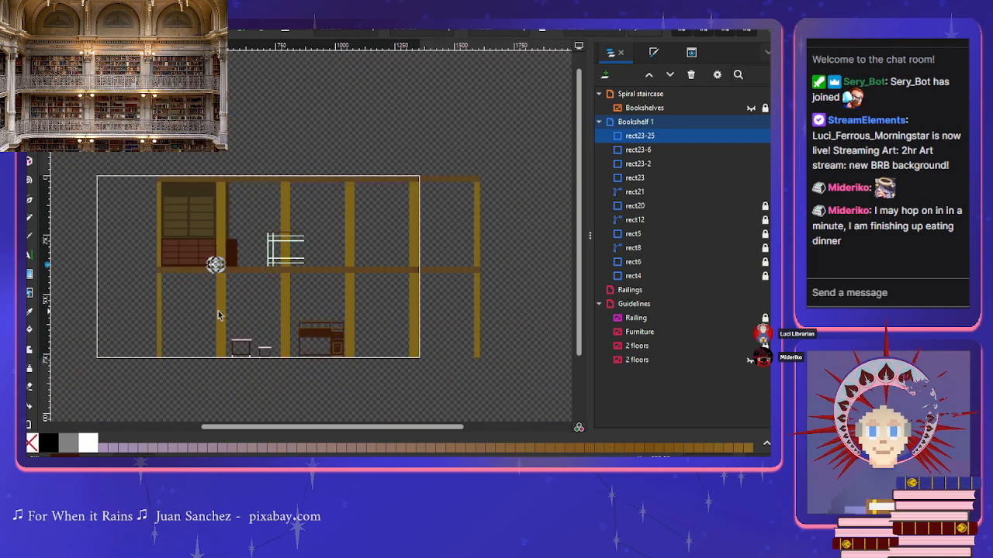
scroll(220, 315, "up", 1)
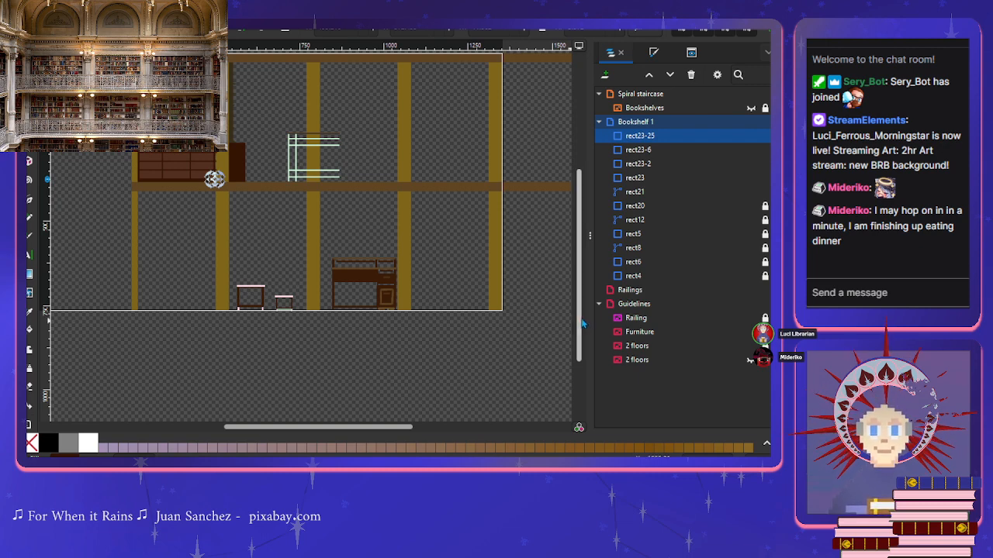
left_click_drag(581, 324, 582, 299)
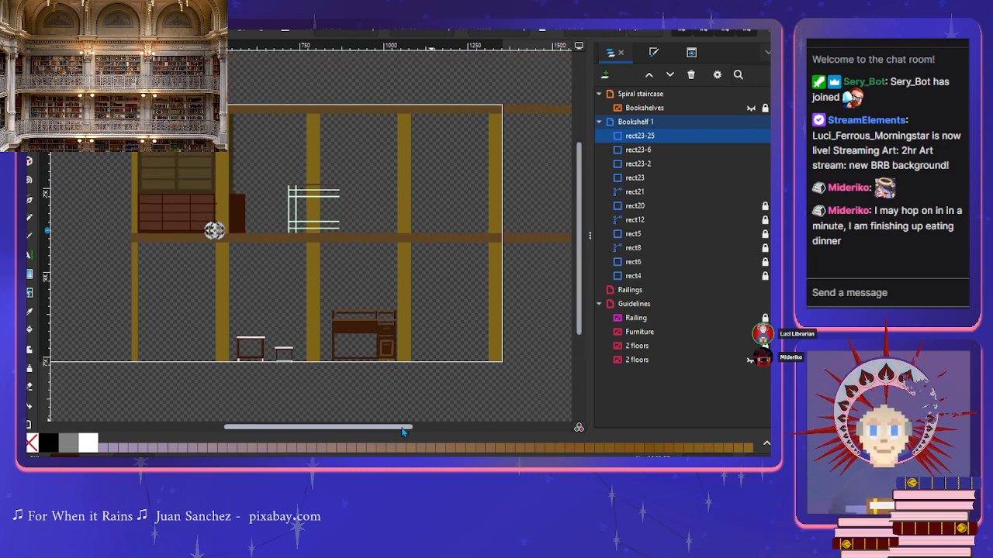
left_click_drag(403, 427, 390, 427)
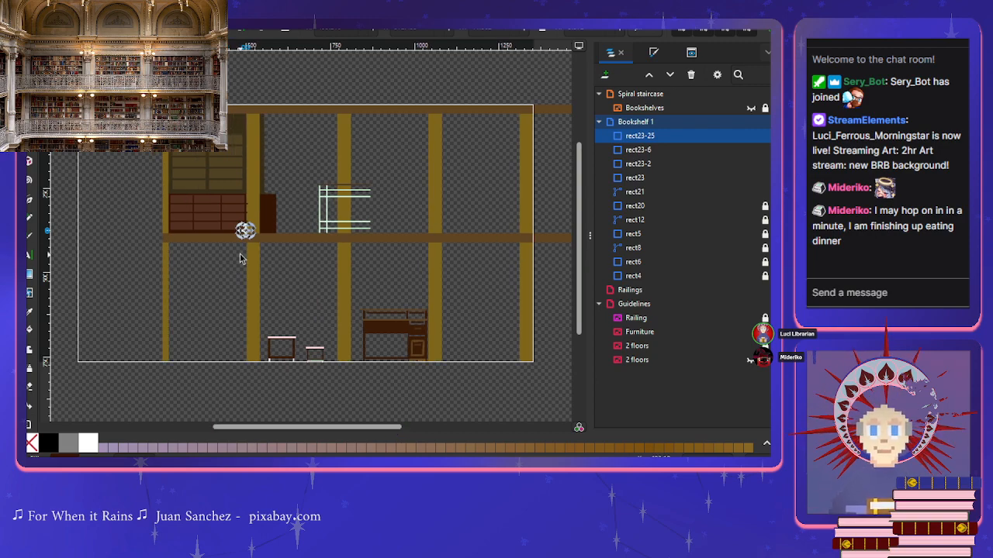
scroll(286, 283, "up", 4)
scroll(264, 280, "left", 5)
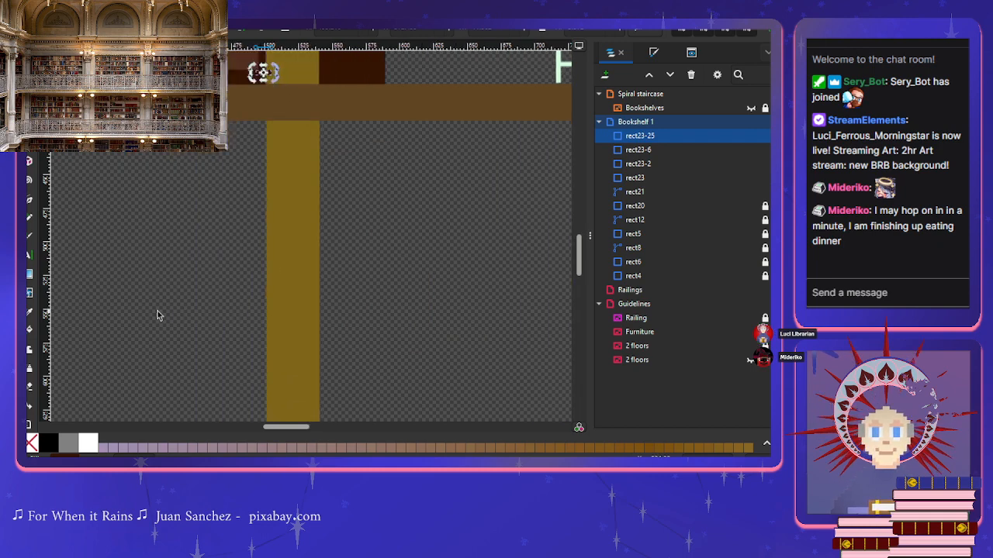
scroll(335, 256, "up", 5)
scroll(337, 271, "up", 3)
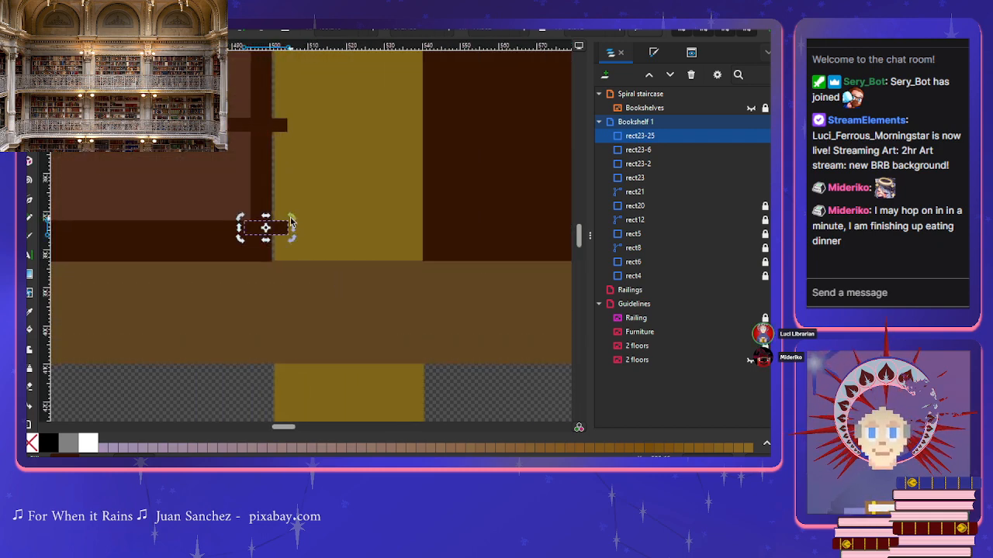
left_click_drag(293, 219, 283, 256)
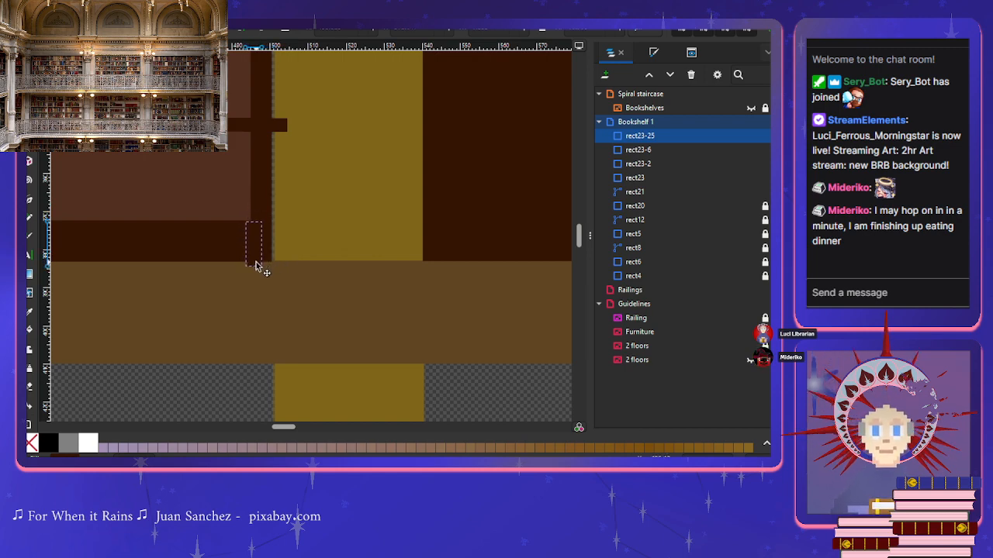
left_click(254, 259)
scroll(256, 272, "up", 1)
scroll(256, 282, "up", 2)
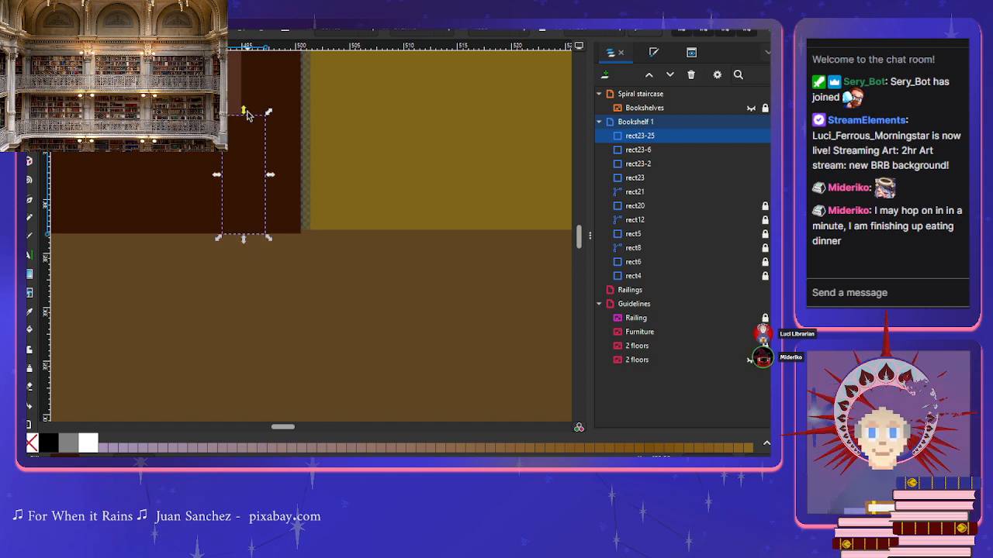
left_click_drag(243, 113, 245, 120)
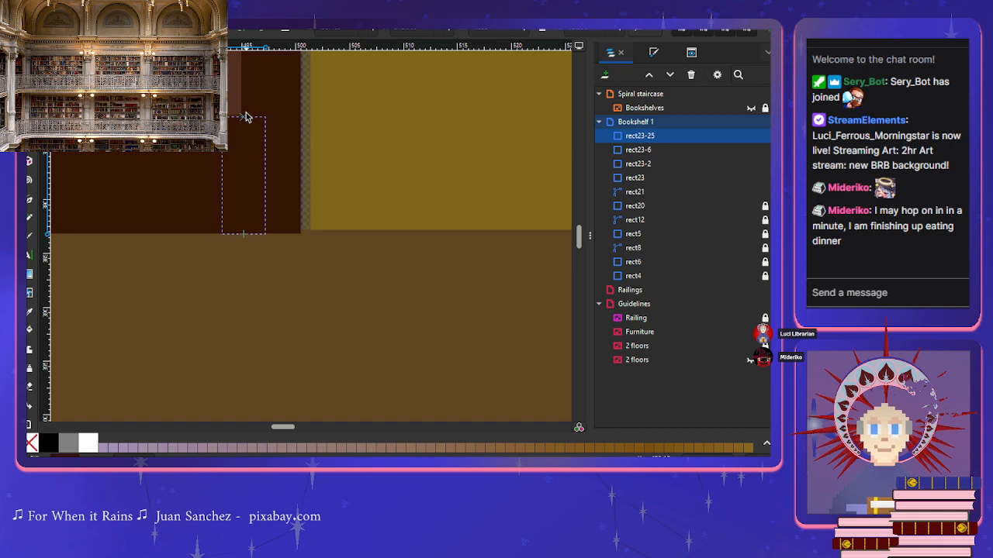
scroll(298, 186, "down", 3)
scroll(329, 252, "up", 3)
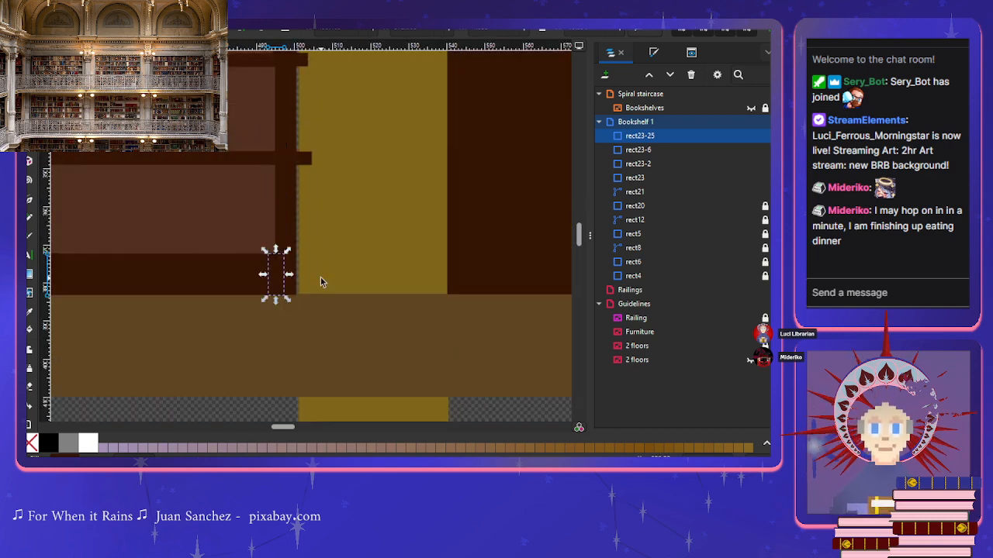
Step: Move the upright base trim across to the dark red side panel's outer edge so it protrudes slightly
scroll(320, 279, "down", 1)
scroll(321, 279, "right", 2)
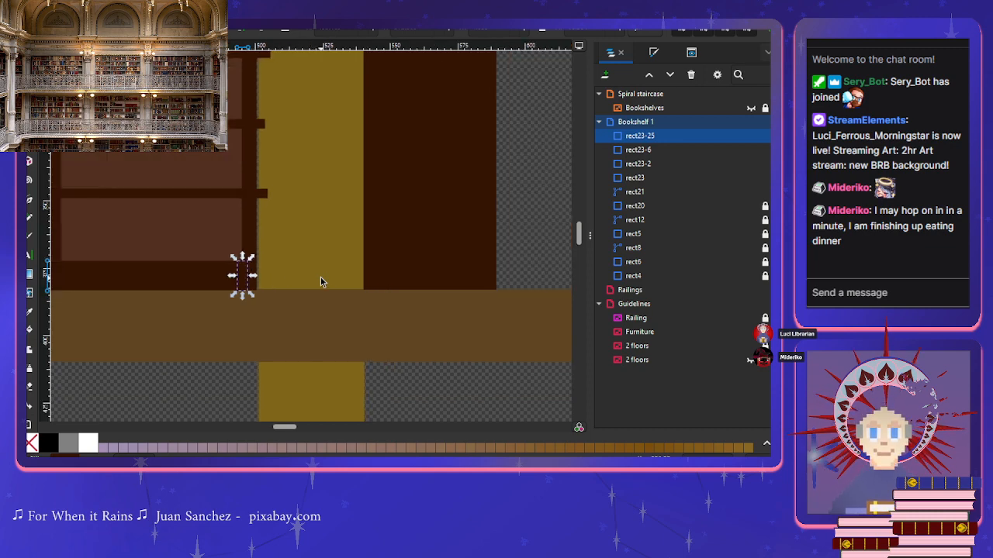
scroll(320, 279, "up", 2)
key("Right")
key("Right")
key("Right")
key("Right")
key("Right")
key("Right")
key("Right")
key("Right")
key("Right")
key("Right")
key("Right")
key("Right")
key("Right")
key("Right")
key("Right")
key("Right")
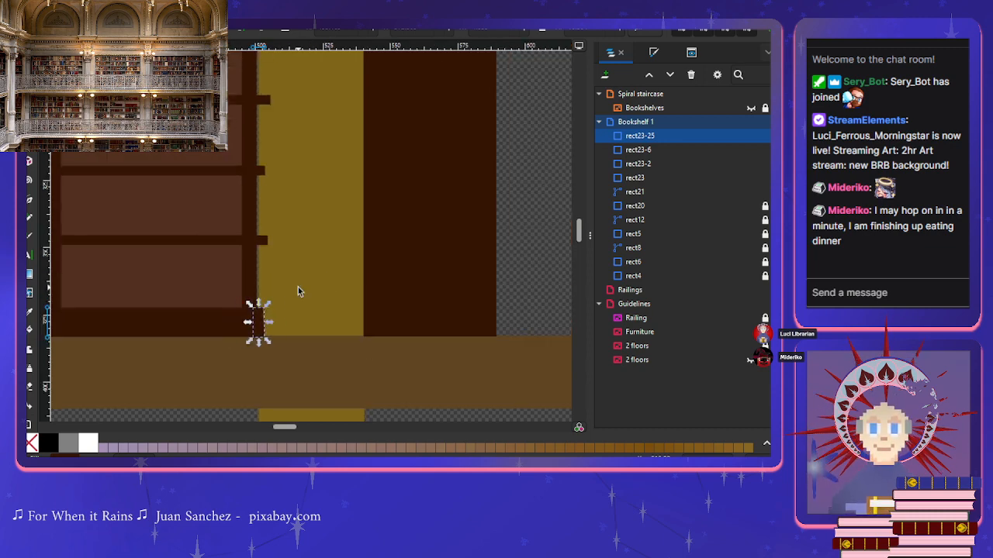
key("Right")
key("Right")
key("Right")
key("Right")
key("Right")
key("Right")
key("Right")
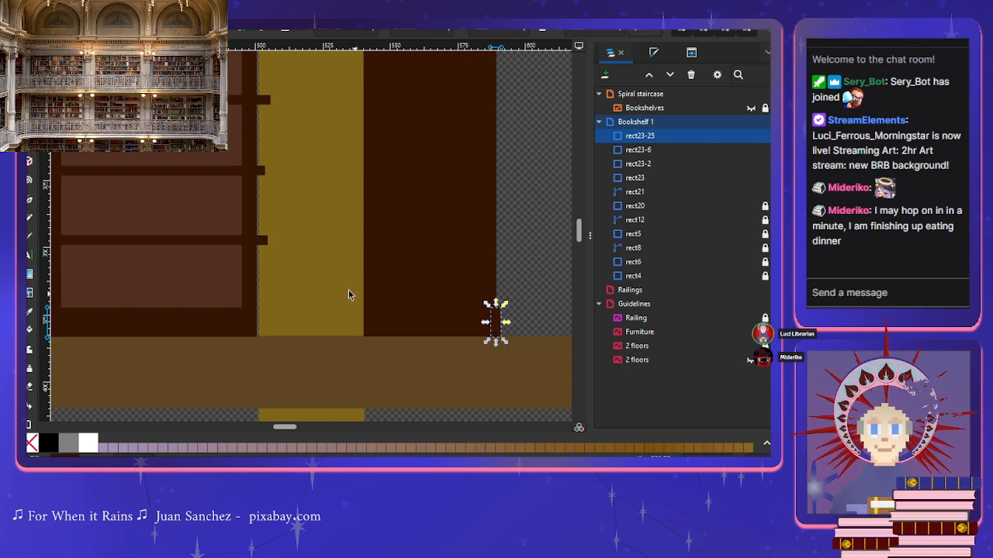
Step: Move the lowest divider trim, rect23-6, across to protrude from the side panel's outer edge, and deselect it
left_click(265, 244)
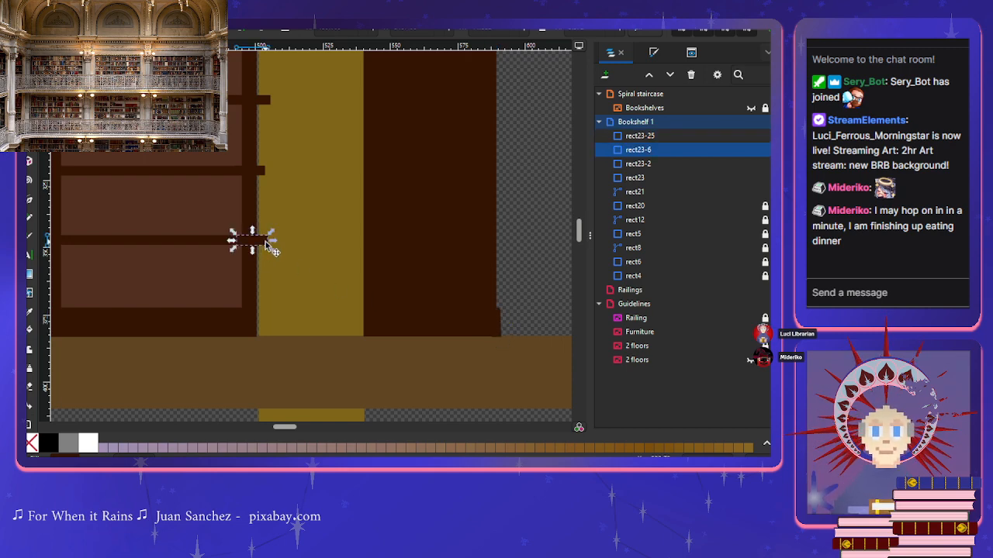
key("Right")
key("Right")
key("Right")
key("Right")
key("Right")
key("Right")
key("Right")
key("Right")
key("Right")
key("Right")
key("Right")
key("Right")
key("Right")
key("Right")
key("Right")
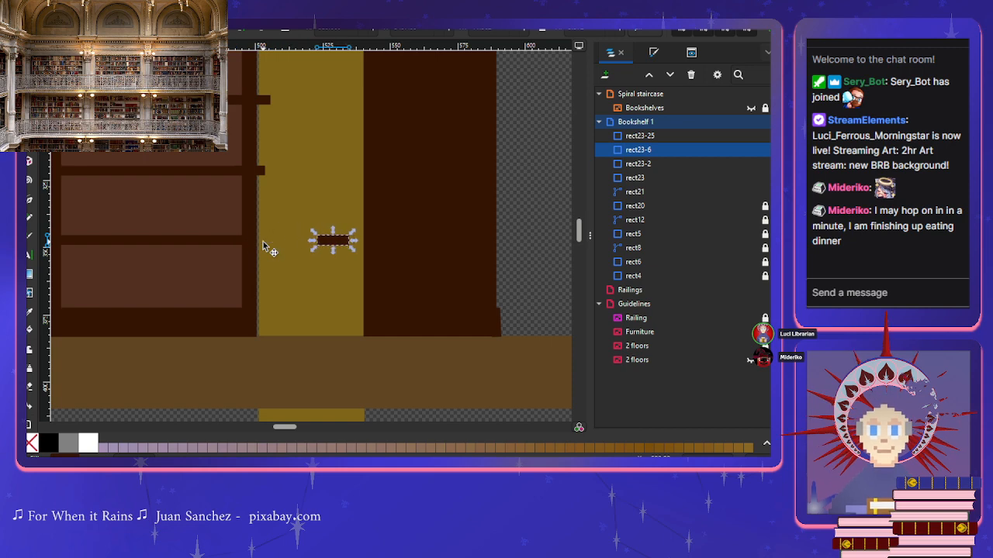
key("Right")
key("Right")
key("Right")
key("Right")
key("Right")
key("Right")
key("Right")
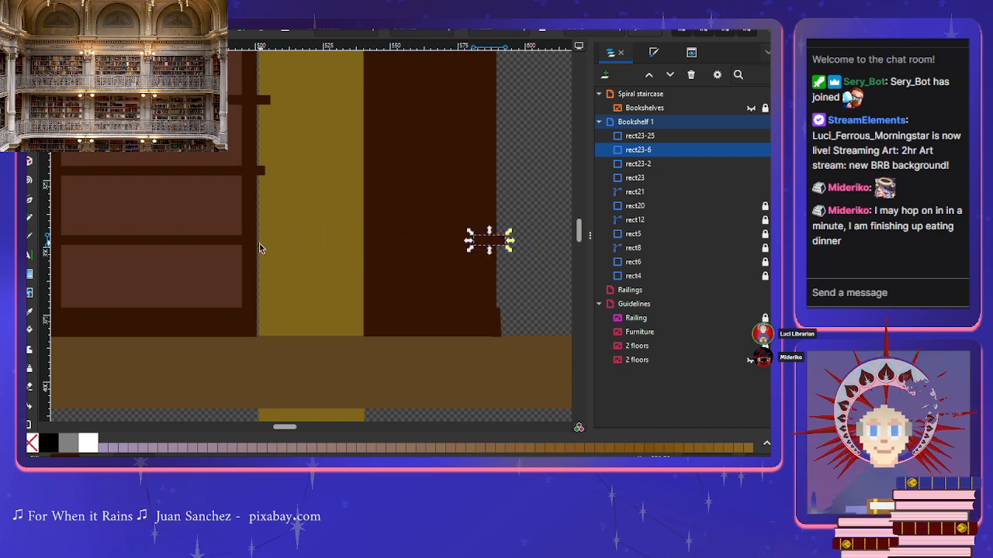
key("Escape")
Step: Move the middle divider trim, rect23-2, horizontally to protrude from the dark red side panel's outer edge
scroll(279, 233, "up", 2)
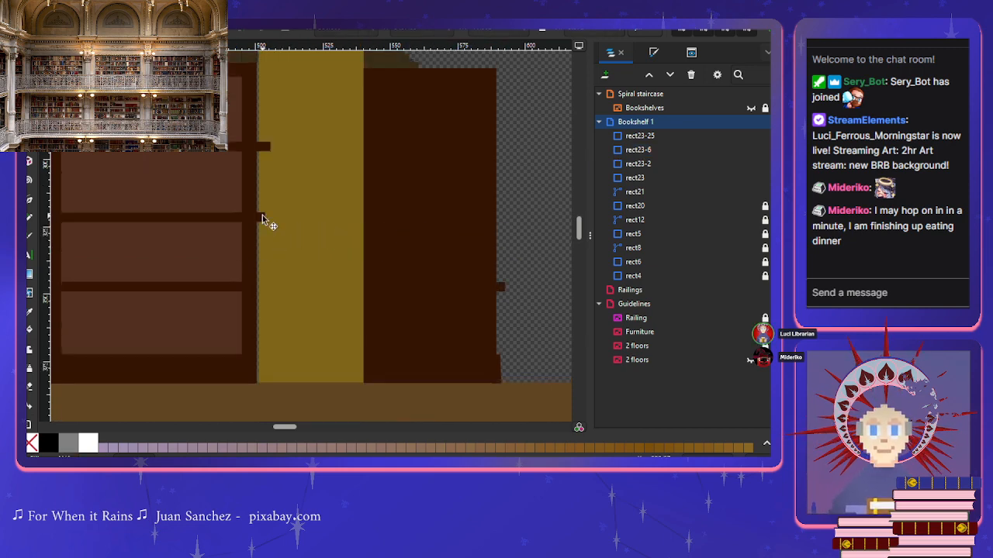
left_click(262, 217)
key("Right")
key("Right")
key("Right")
key("Right")
key("Right")
key("Right")
key("Right")
key("Right")
key("Right")
key("Right")
key("Right")
key("Right")
key("Right")
key("Right")
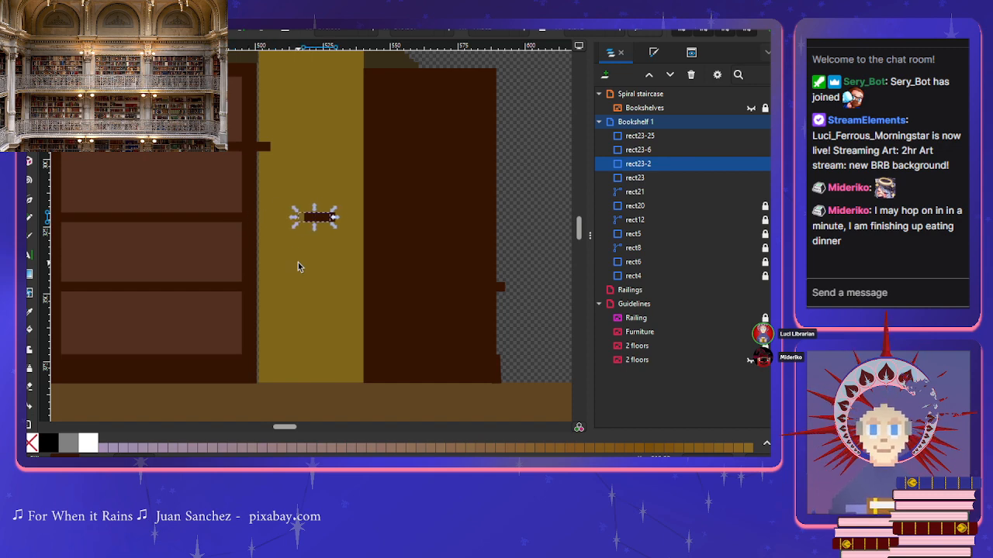
key("Right")
key("Right")
key("Right")
key("Right")
key("Right")
key("Right")
key("Right")
key("Right")
key("Right")
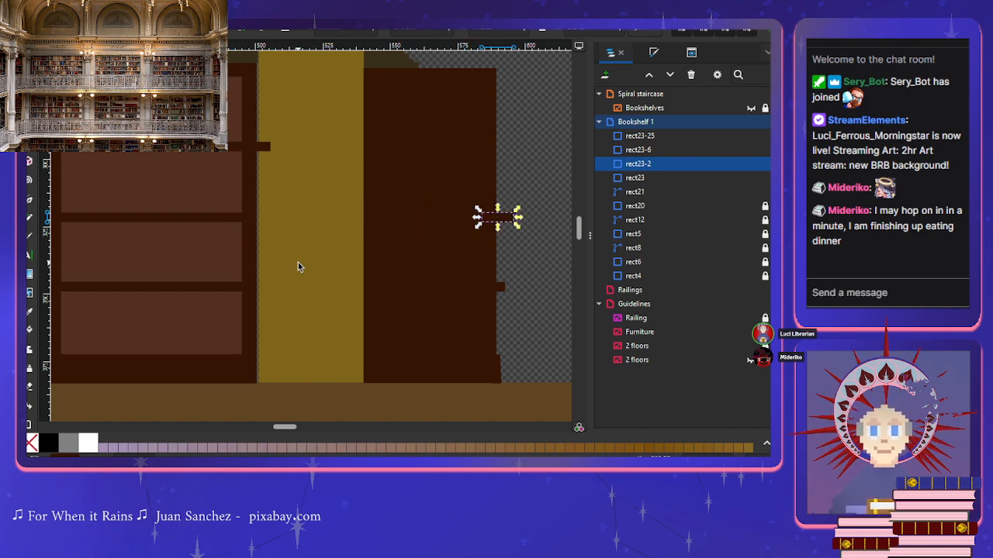
Step: Move the uppermost divider trim, rect23, horizontally to protrude slightly from the dark red side panel's outer edge
left_click(255, 146)
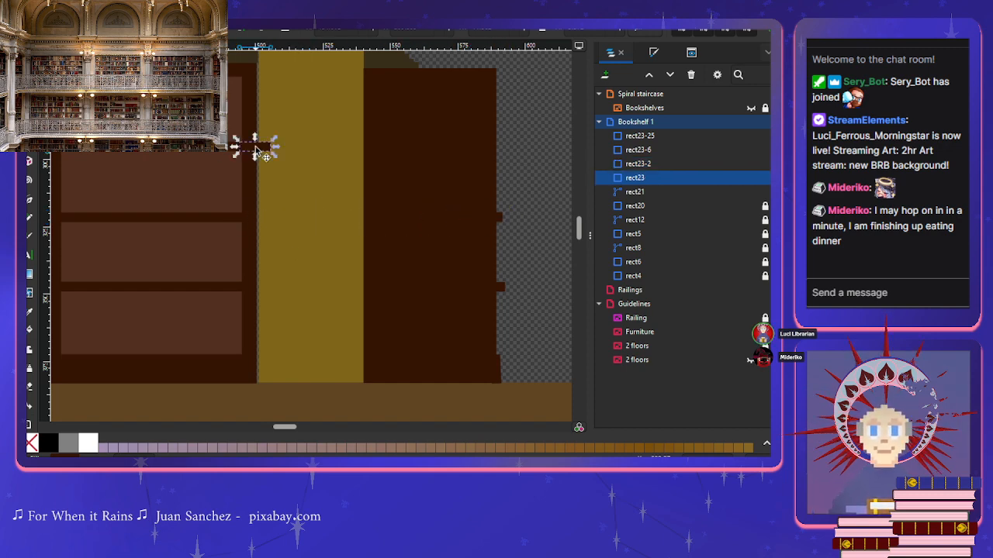
key("Right")
key("Right")
key("Right")
key("Right")
key("Right")
key("Right")
key("Right")
key("Right")
key("Right")
key("Right")
key("Right")
key("Right")
key("Right")
key("Right")
key("Right")
key("Right")
key("Right")
key("Right")
key("Right")
key("Right")
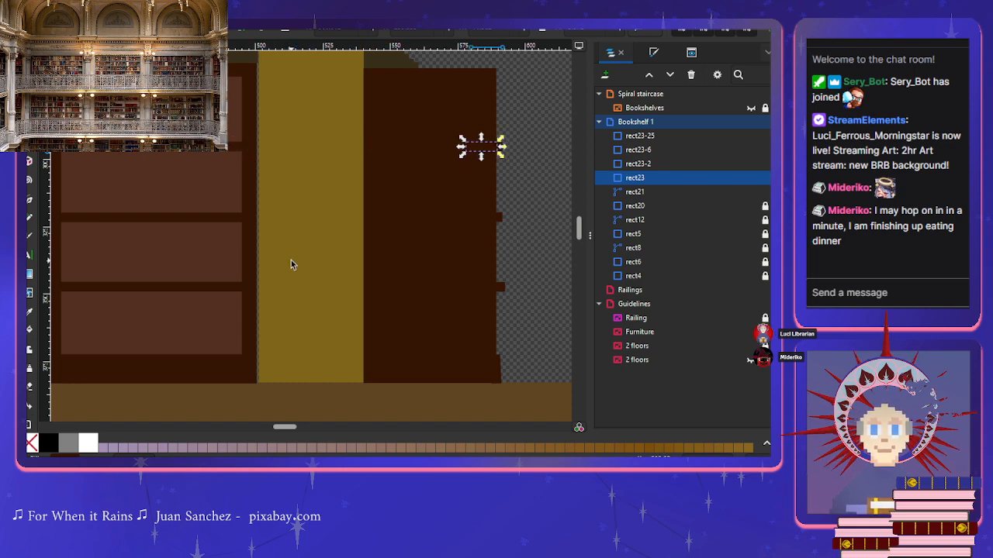
key("Right")
key("Right")
key("Left")
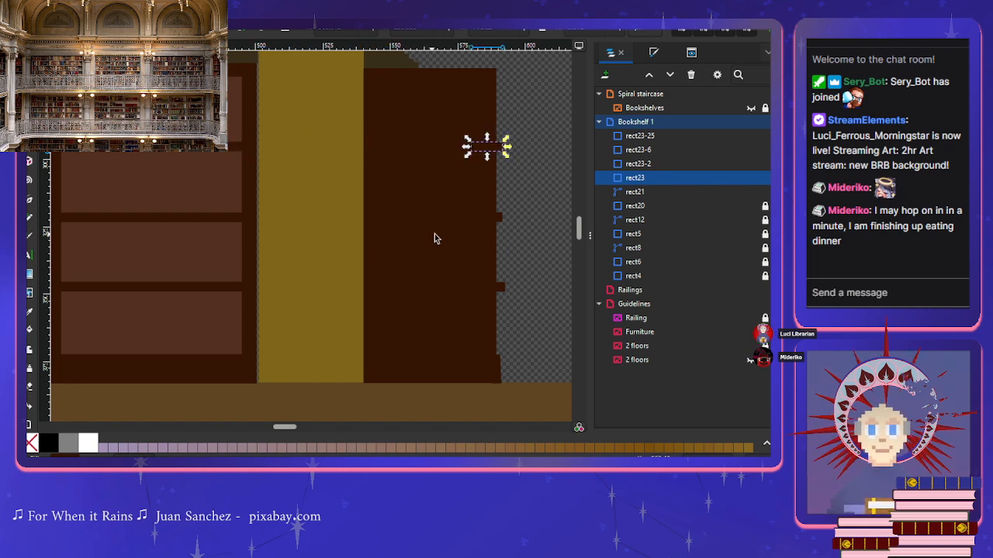
Step: Shift the lowest and middle divider trims slightly inward so they protrude less from the side panel
left_click(502, 288)
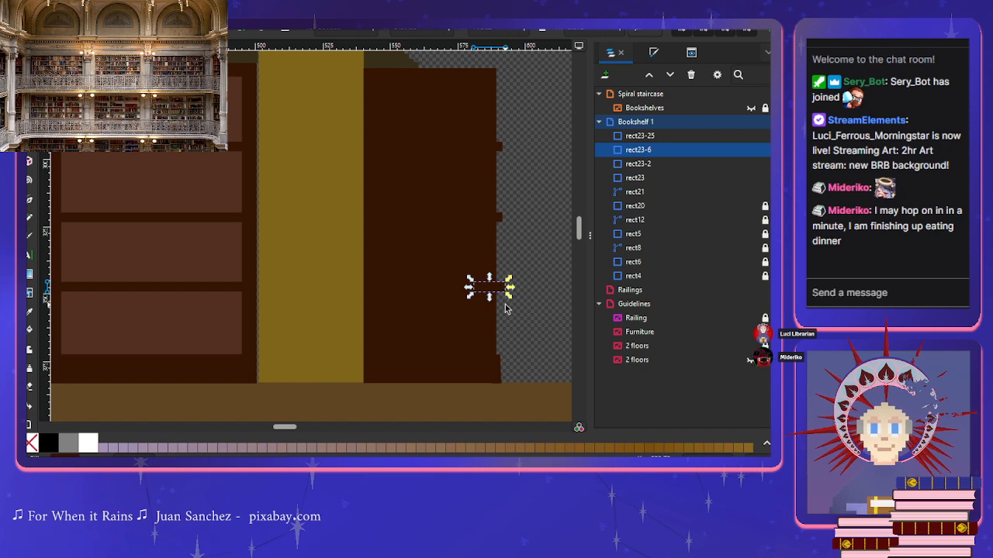
scroll(505, 304, "up", 2, "ctrl")
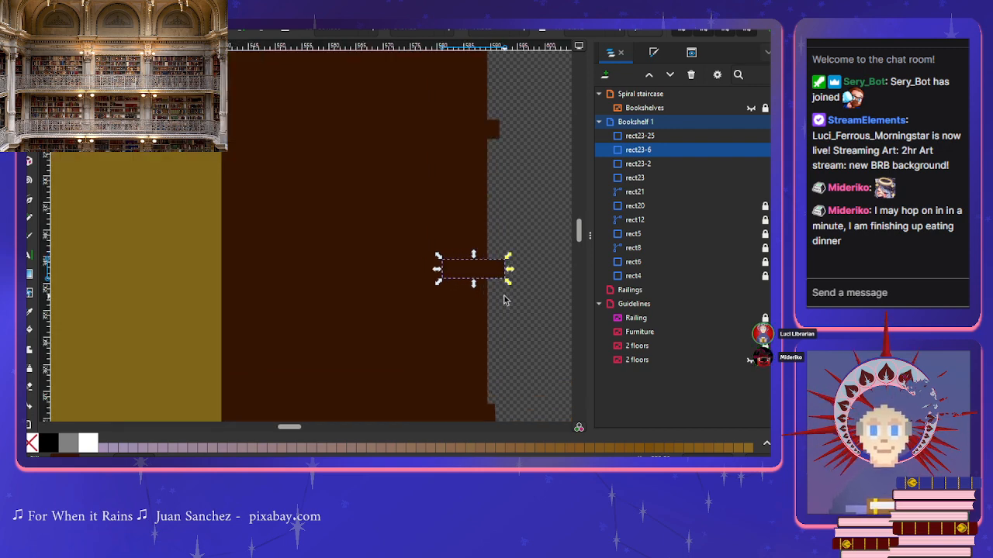
key("Left")
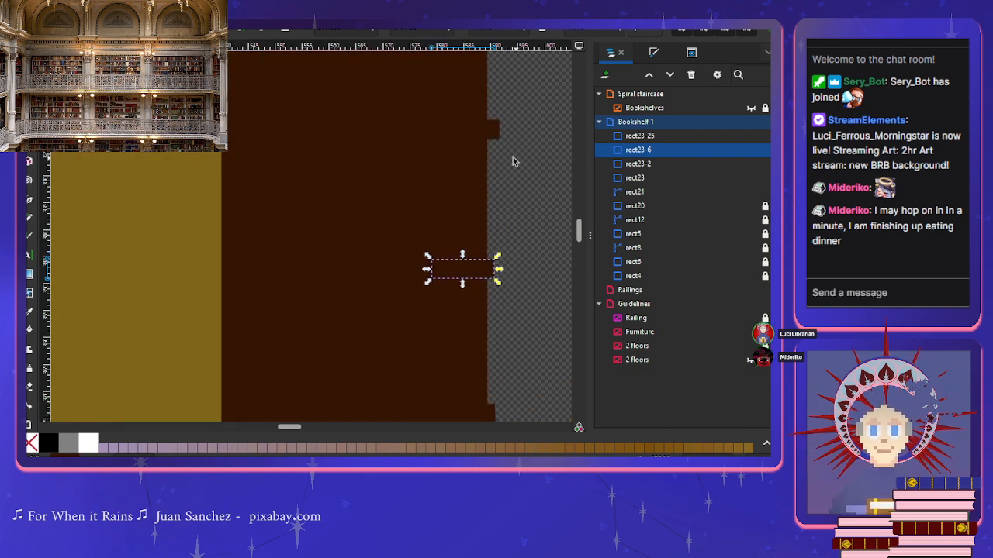
left_click(490, 139)
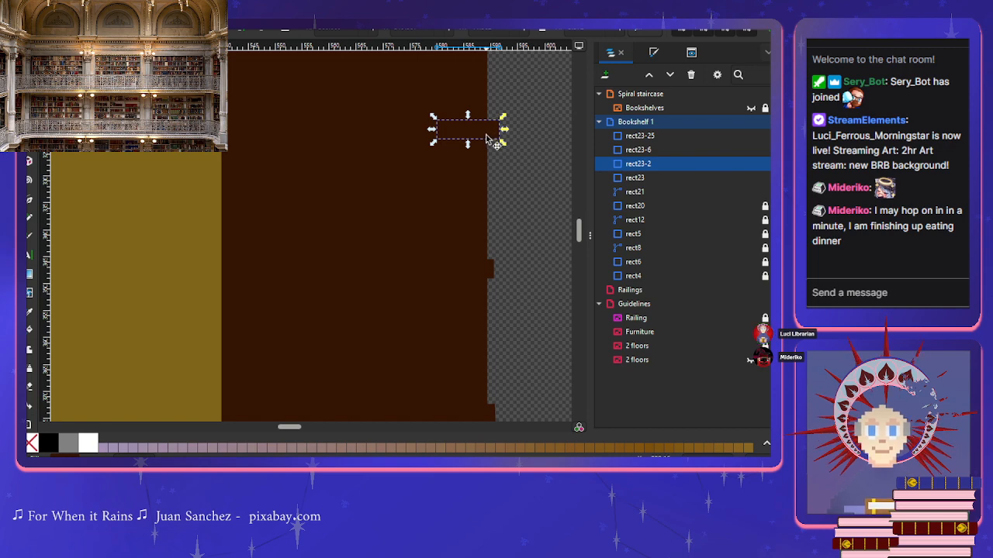
left_click_drag(485, 136, 483, 140)
scroll(499, 288, "down", 2)
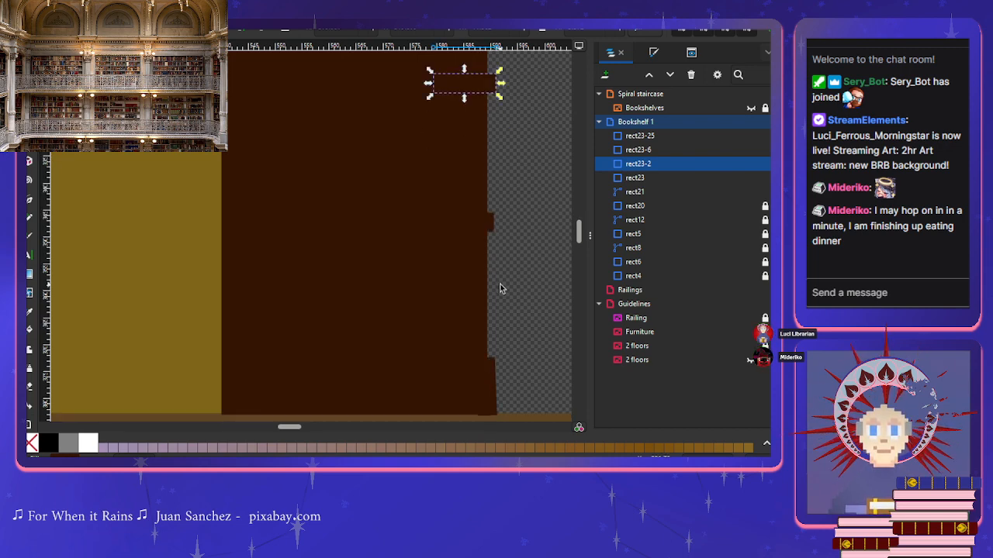
Step: Duplicate the base trim rect23-25, offset the copy slightly outward from the side panel, and lower its top edge to make it shorter
left_click(492, 394)
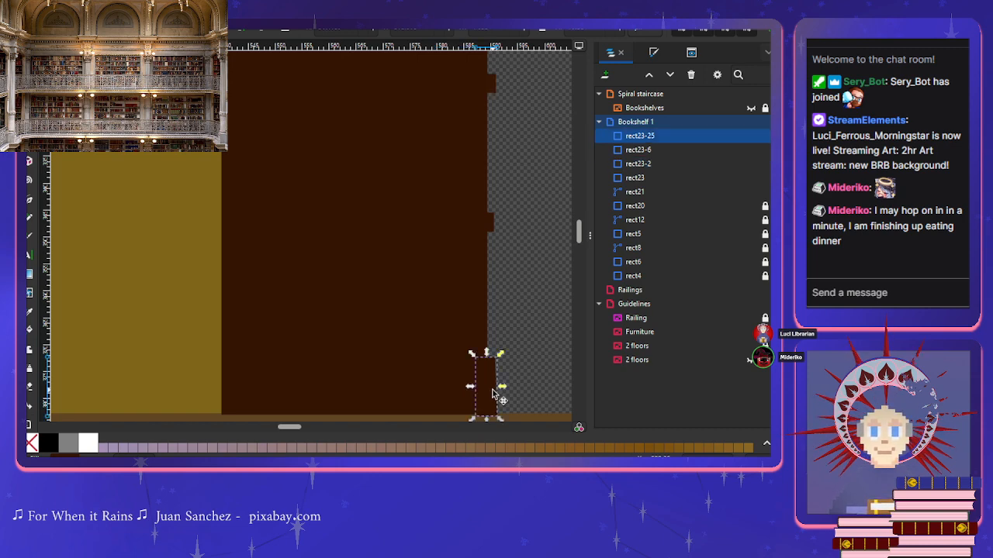
scroll(396, 369, "down", 1)
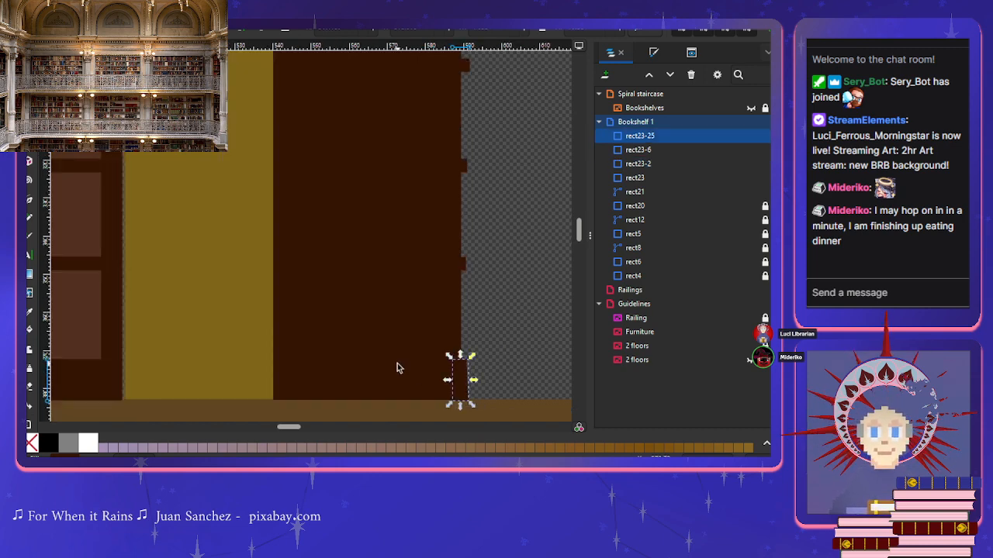
scroll(397, 368, "right", 4)
scroll(377, 371, "up", 2)
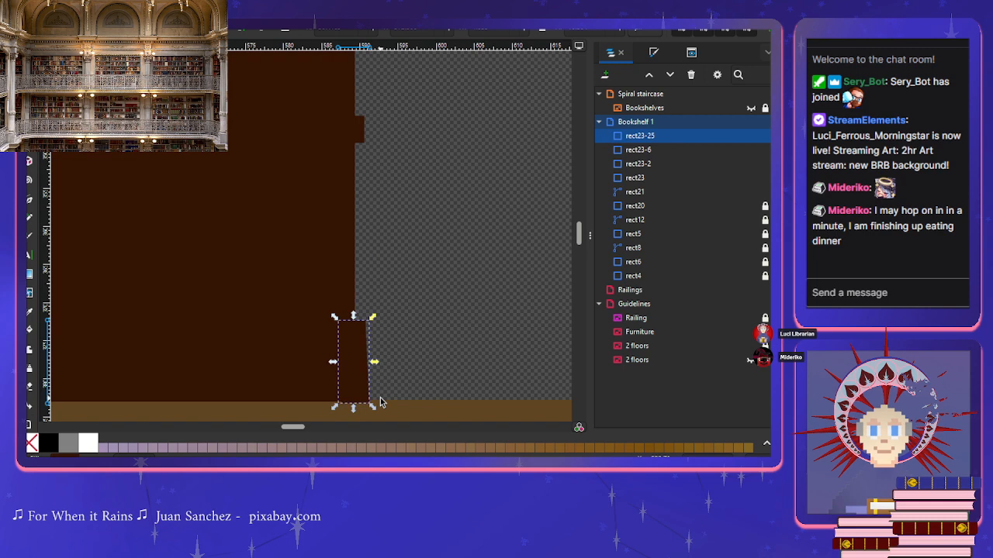
left_click(350, 362)
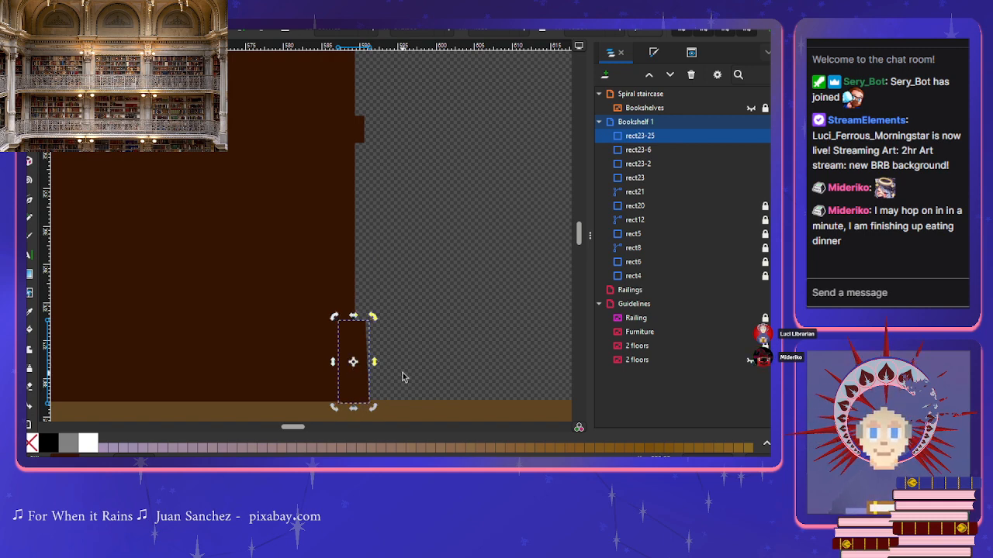
key("ctrl+v")
left_click_drag(408, 400, 362, 394)
left_click_drag(362, 321, 369, 368)
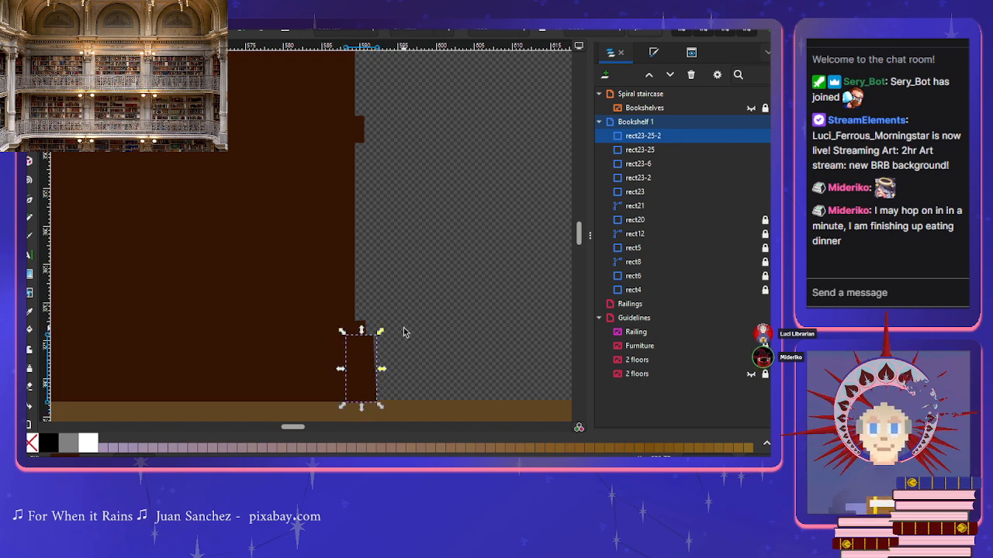
left_click(398, 370)
Step: Raise the lower edge of the taller base trim, rect23-25, slightly to line up with the floor line
scroll(410, 379, "up", 1)
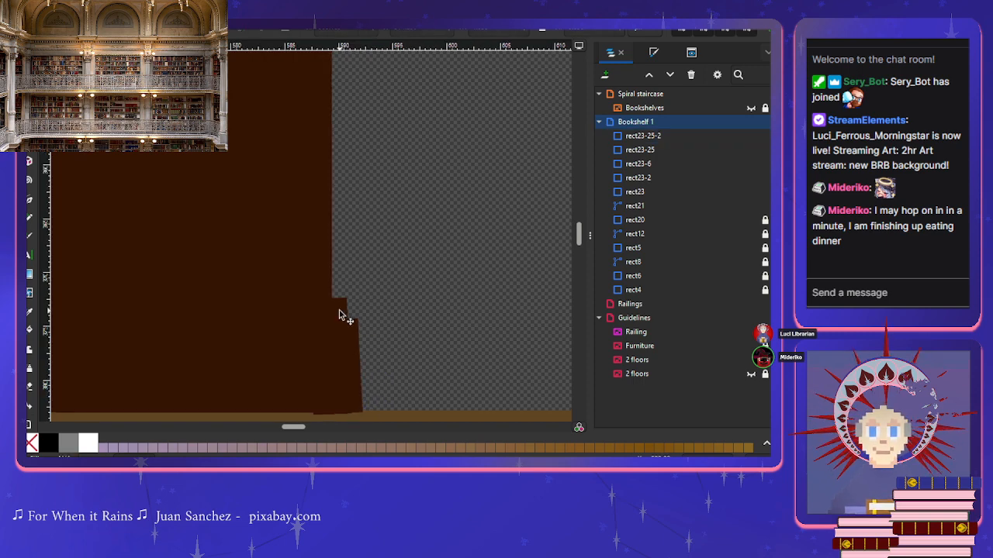
left_click(345, 316)
left_click_drag(330, 423, 332, 417)
left_click(388, 380)
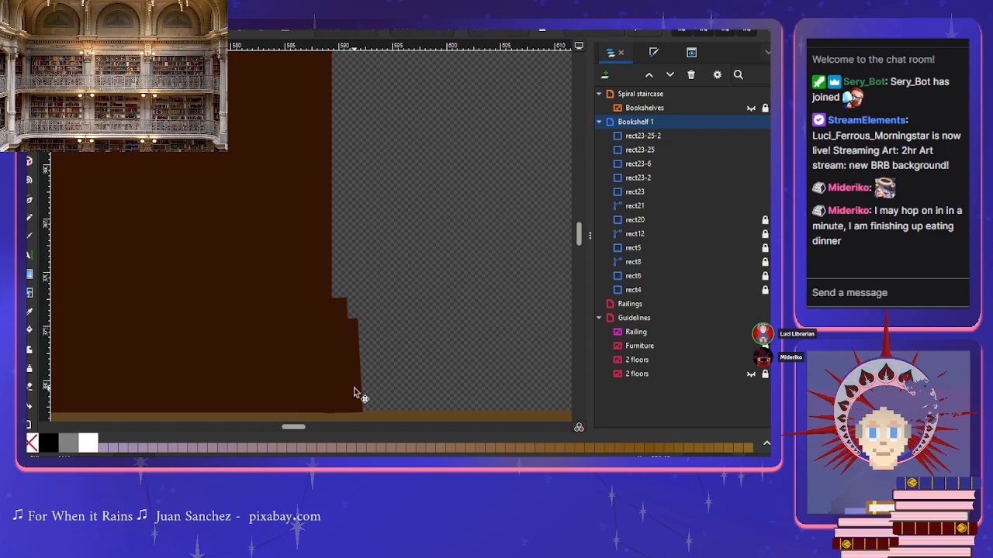
Step: Rotate the shorter outer base trim, rect23-25-2, slightly so that its sides stand vertical
left_click(361, 385)
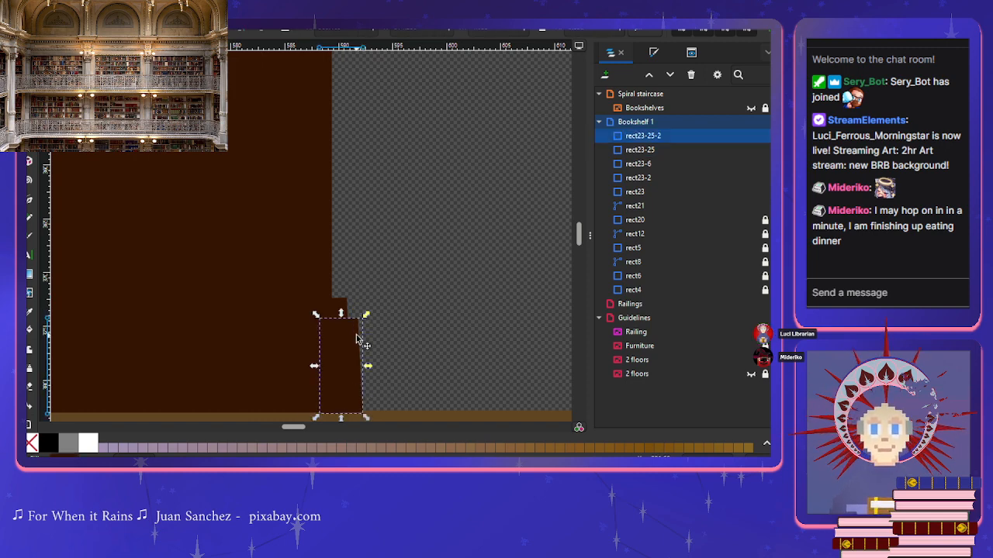
left_click(357, 325)
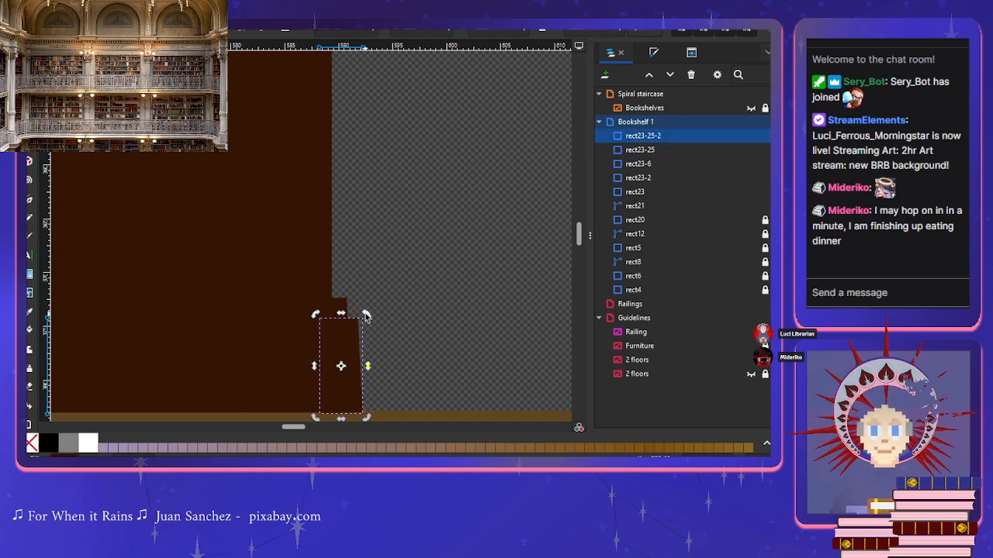
left_click_drag(366, 313, 369, 316)
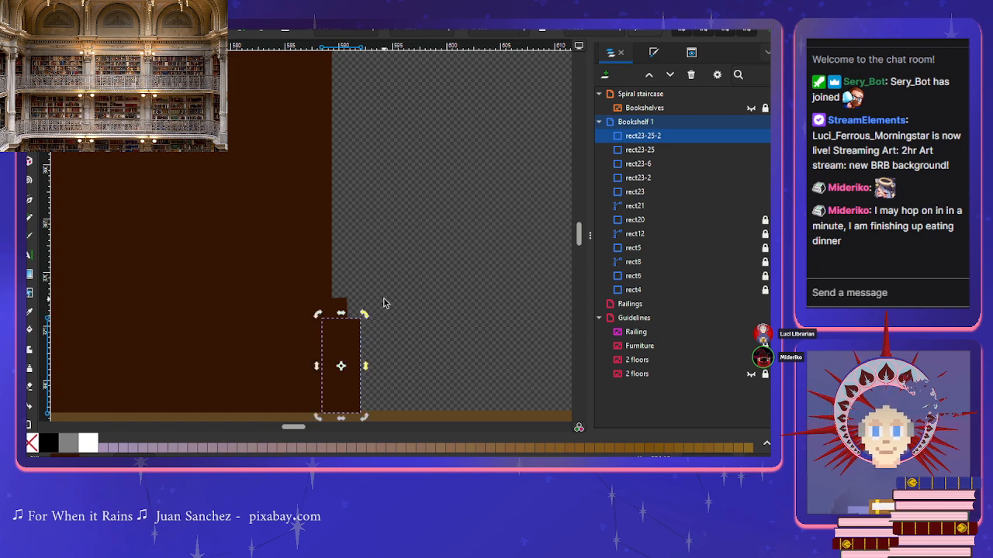
left_click(383, 299)
Step: Shift the uppermost divider trim slightly inward so it protrudes less from the side panel's outer edge
scroll(386, 303, "up", 6)
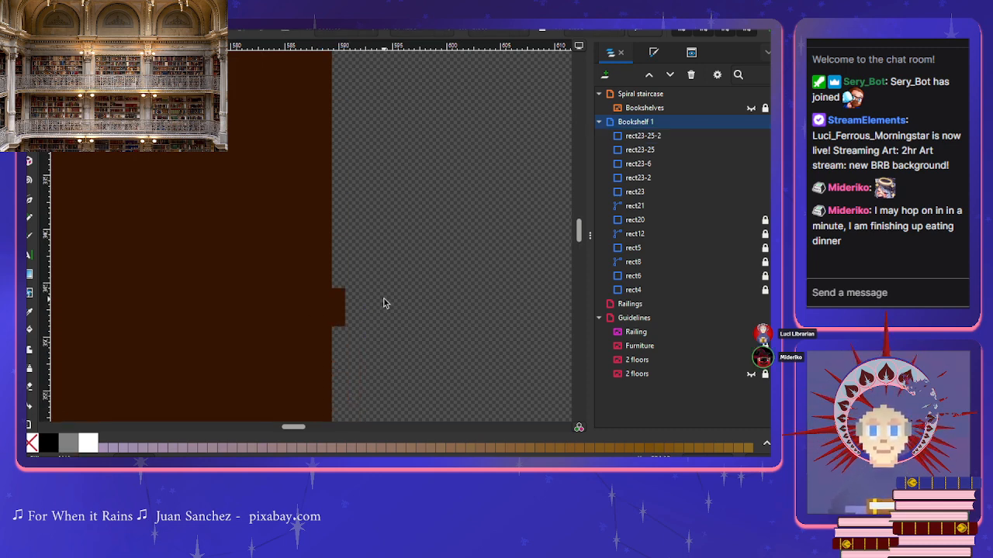
left_click(339, 321)
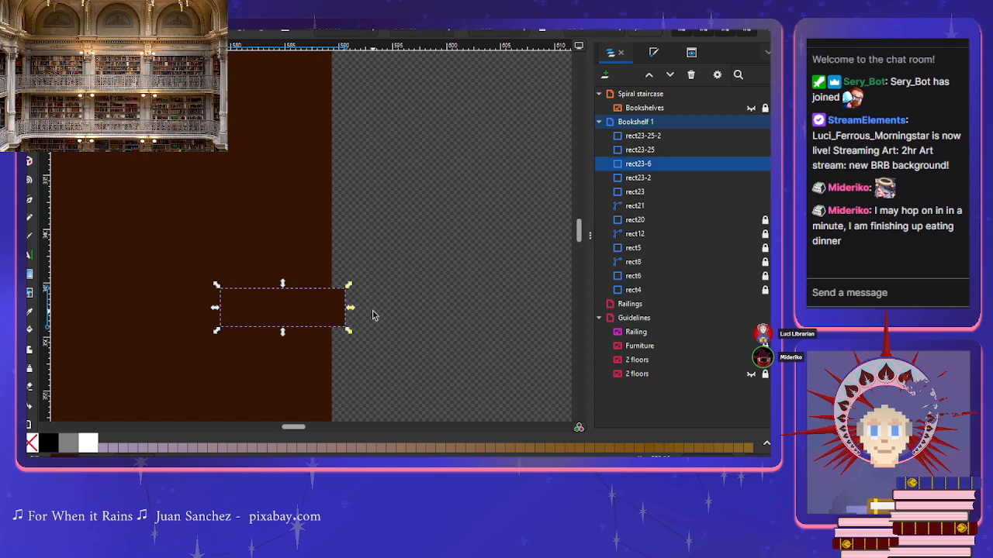
scroll(372, 315, "down", 1)
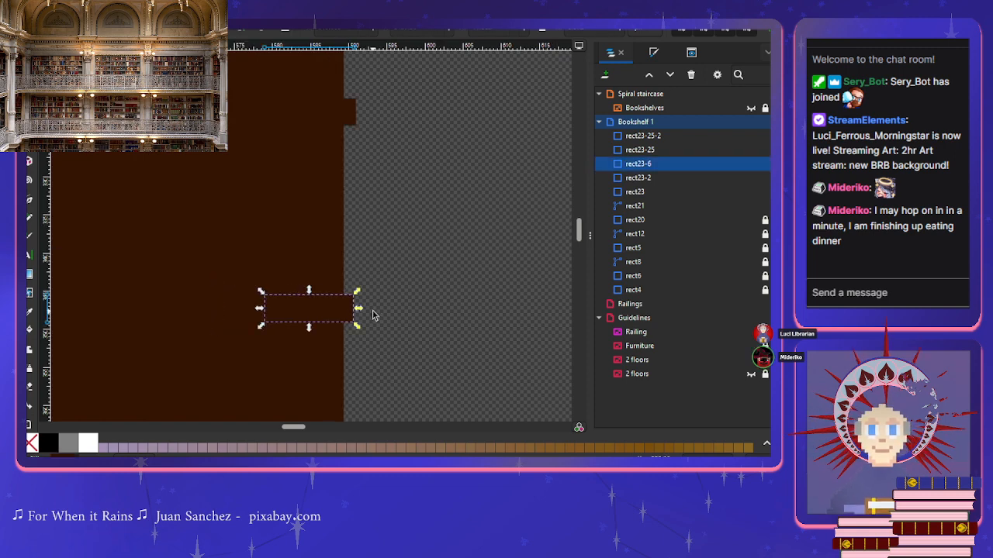
scroll(372, 315, "up", 10)
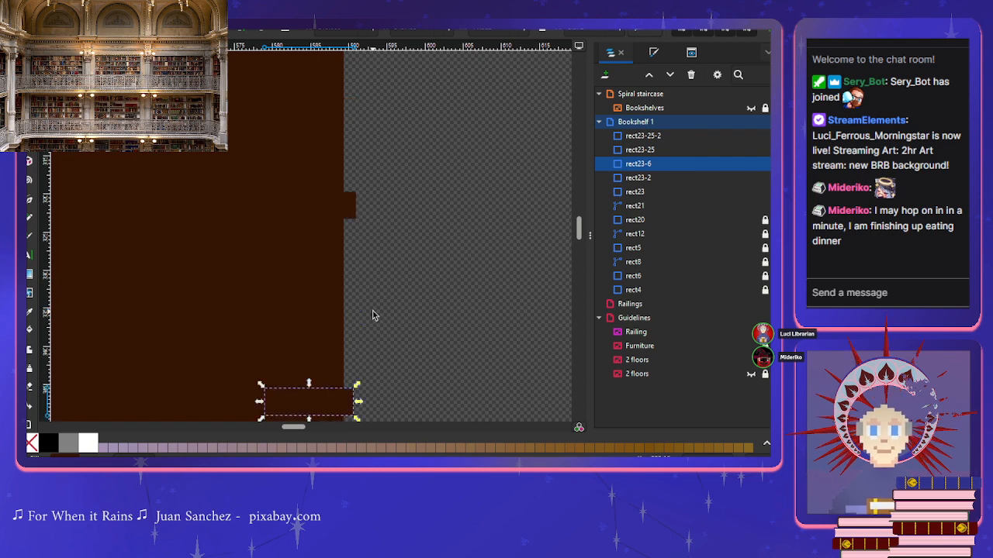
scroll(372, 315, "up", 5)
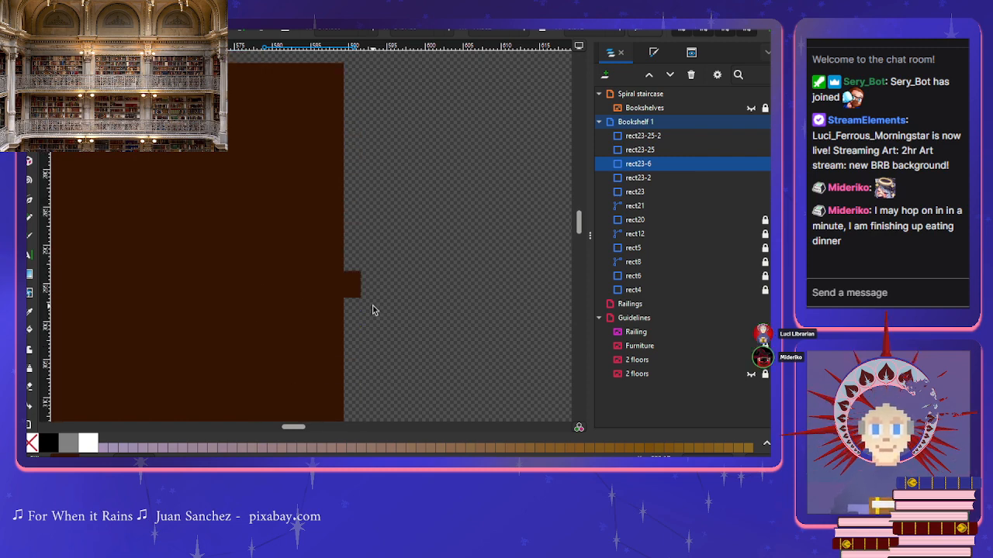
left_click(355, 293)
left_click_drag(349, 293, 285, 421)
Step: Duplicate the two base trims together and place the copies at the side panel's upper outer corner
scroll(403, 317, "down", 5)
scroll(404, 316, "down", 5)
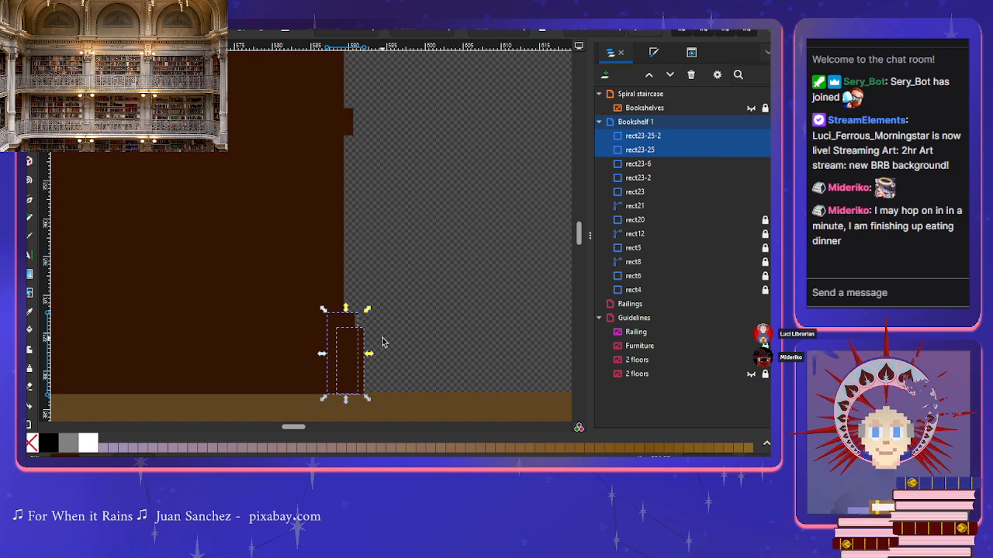
scroll(381, 342, "up", 6)
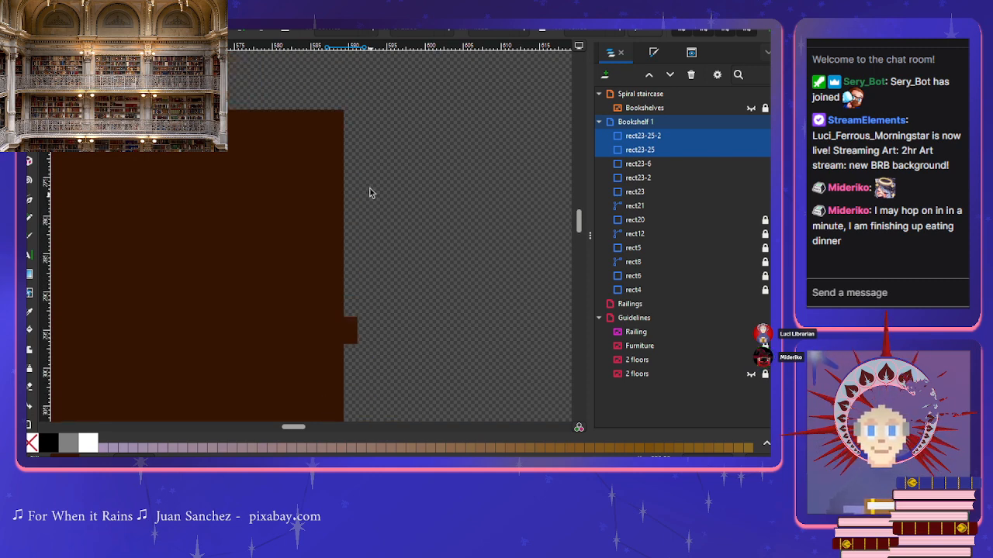
left_click(357, 142)
key("ctrl+v")
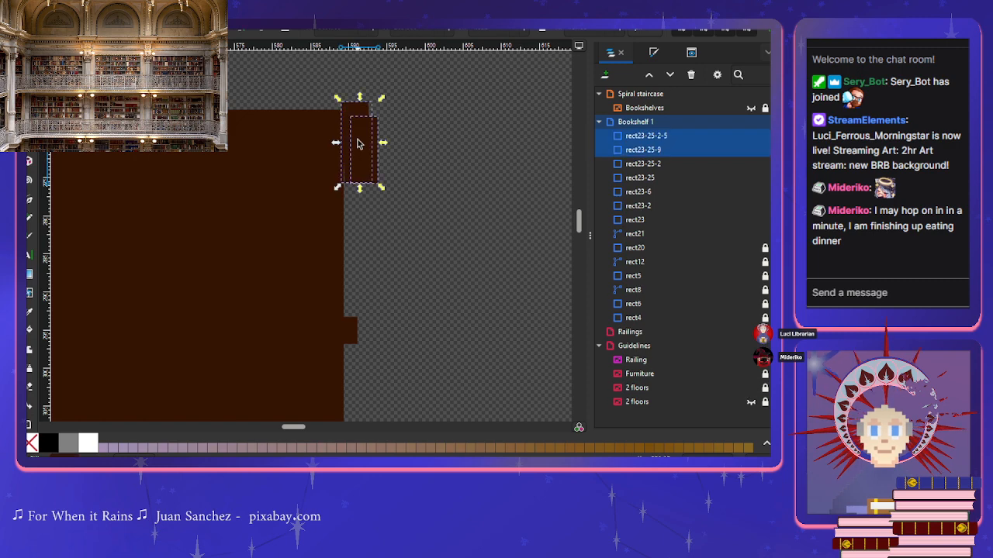
left_click_drag(349, 116, 339, 131)
scroll(335, 219, "up", 2)
scroll(397, 269, "up", 4)
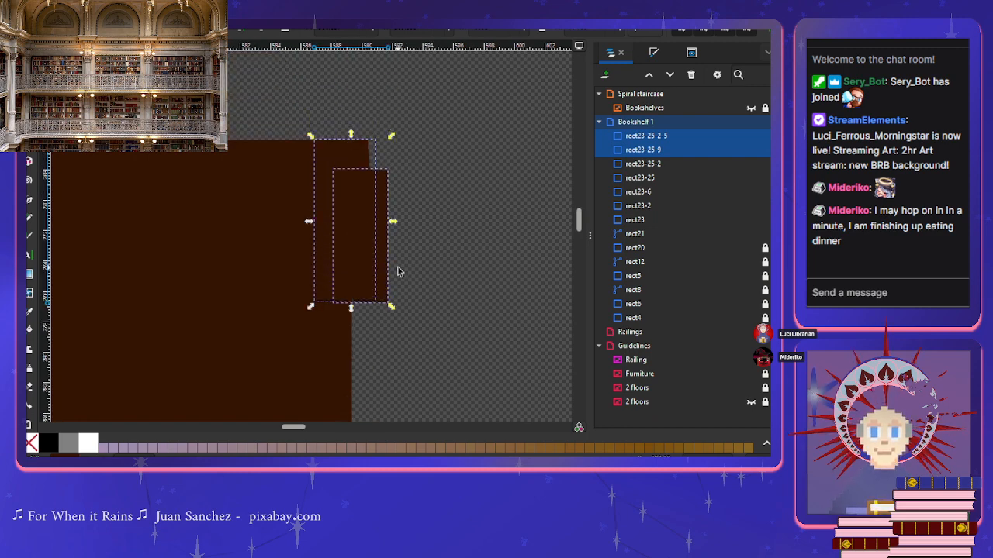
key("Escape")
Step: Move the shorter outer copy, rect23-25-2-5, up to the cabinet's top edge and adjust its upper edge to sit level with it
left_click(384, 255)
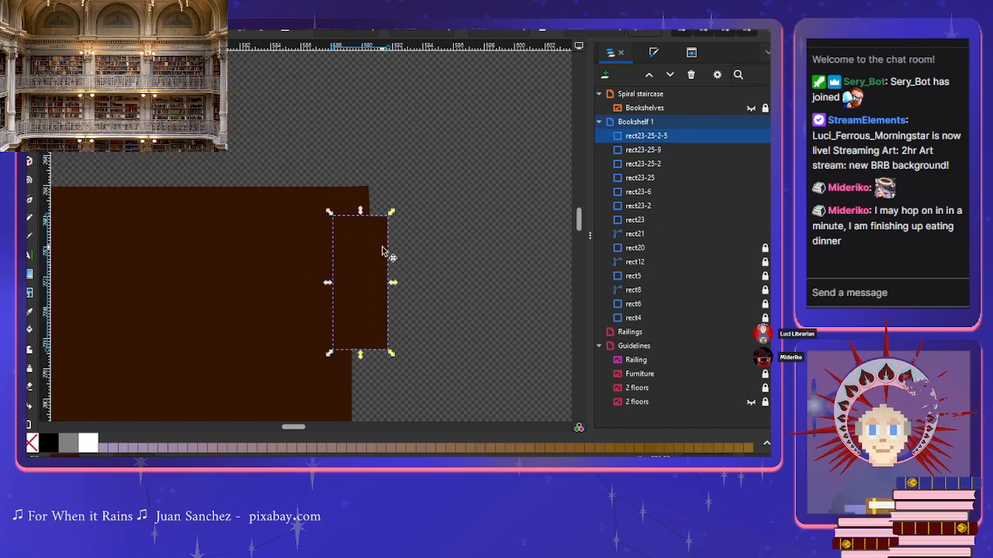
key("Up")
key("Up")
key("Down")
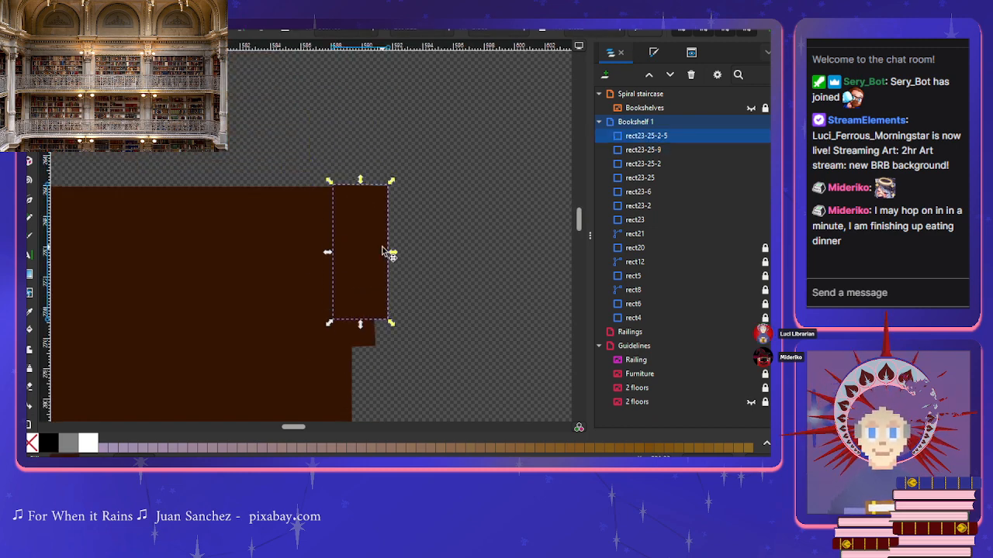
left_click(437, 234)
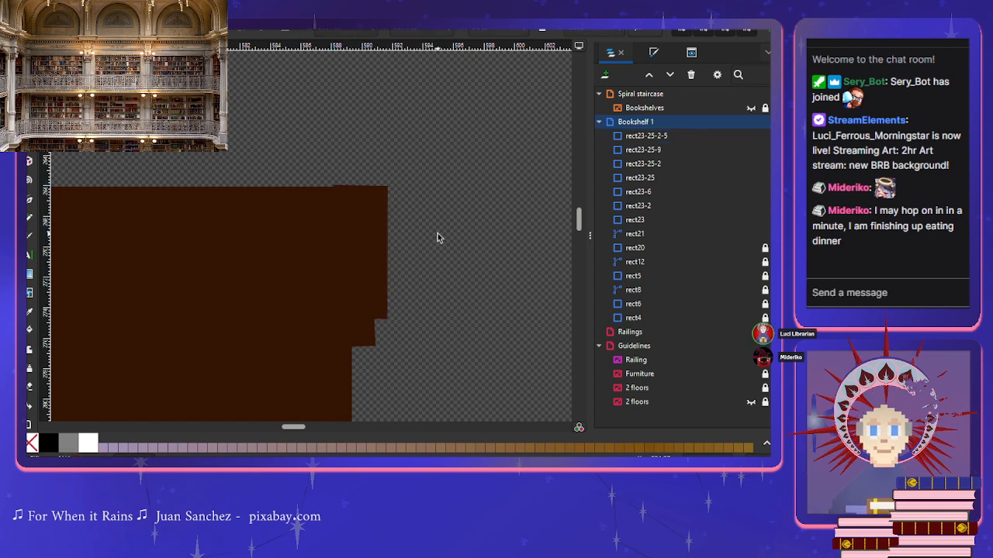
left_click(373, 208)
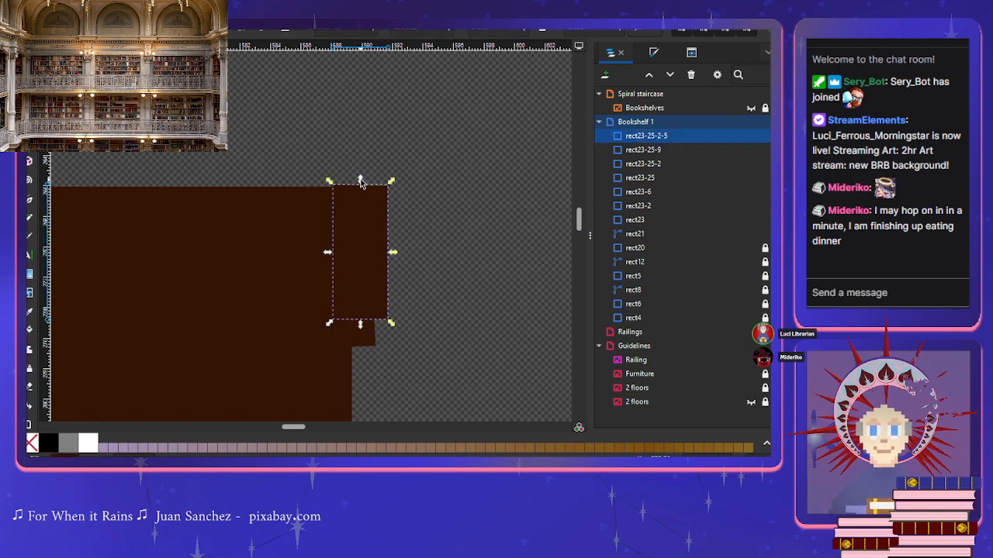
left_click_drag(360, 181, 361, 182)
left_click(484, 178)
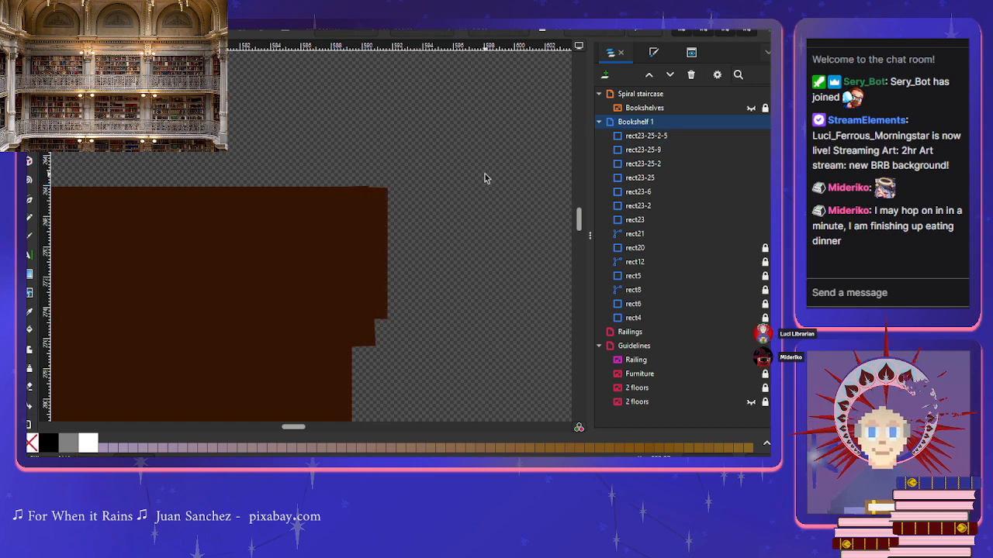
Step: Rotate the taller upper trim, rect23-25-9, slightly so that its sides stand vertical
left_click(361, 344)
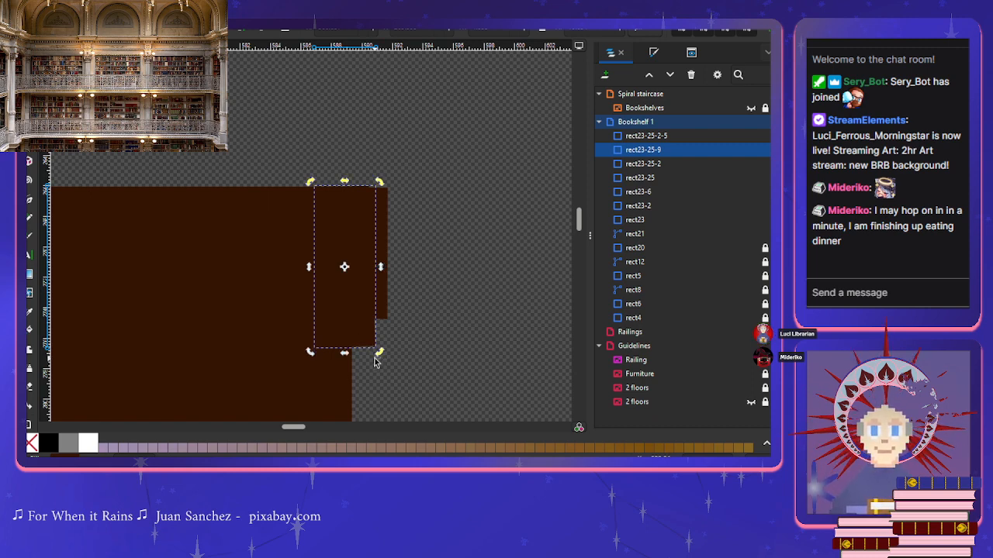
left_click(375, 361)
left_click(377, 351)
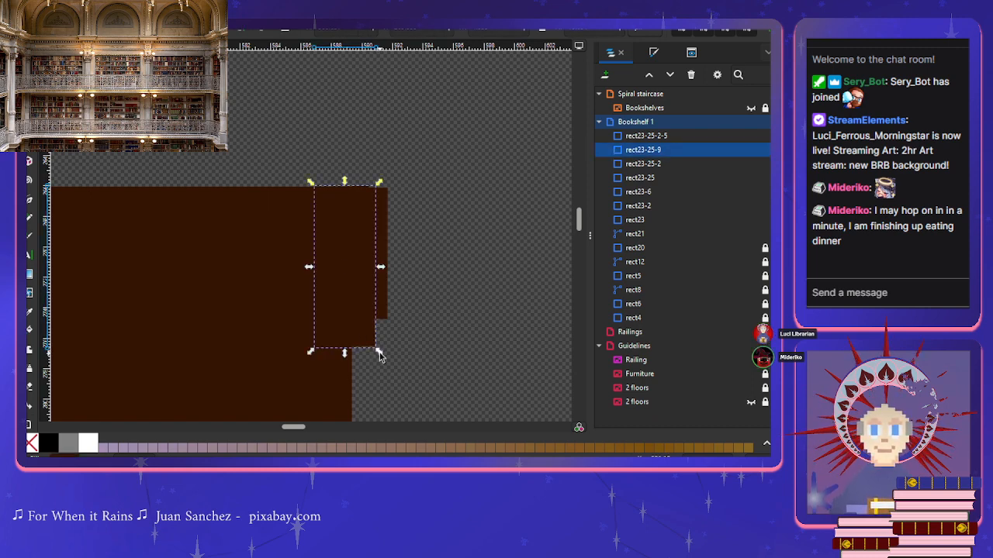
left_click_drag(380, 353, 377, 353)
left_click(435, 315)
Step: Move the outer upper trim, rect23-25-2-5, down slightly to form a small step below the cabinet's top edge
scroll(435, 315, "down", 3)
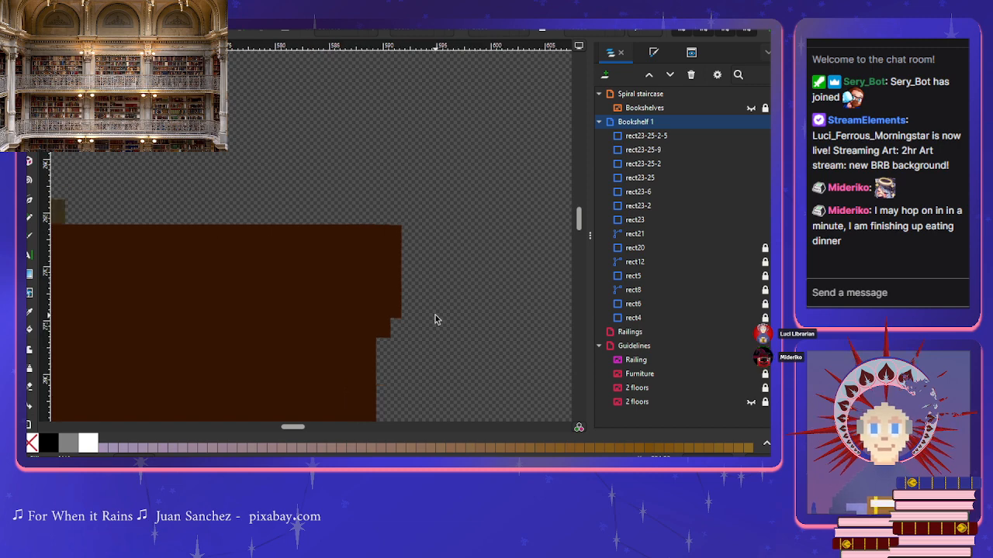
scroll(431, 315, "up", 3)
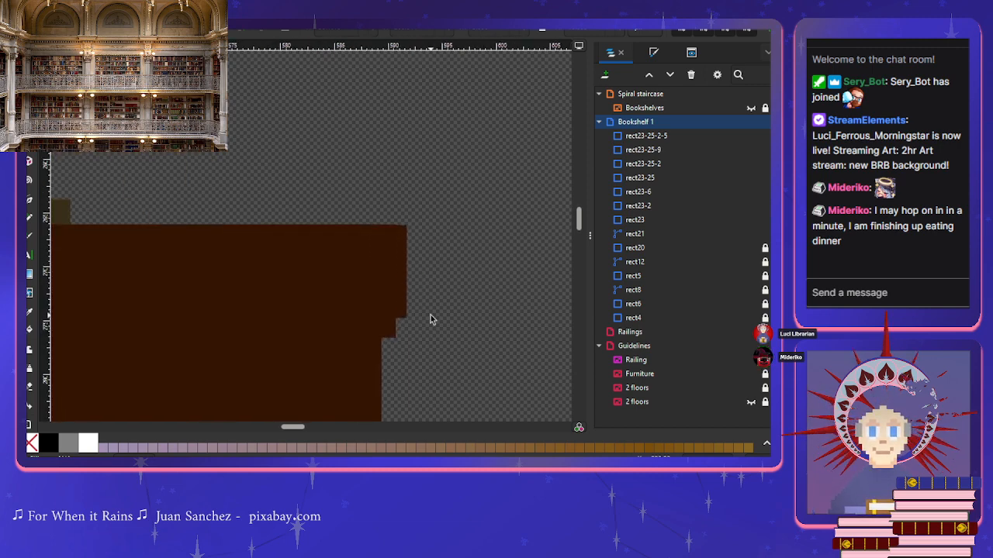
scroll(401, 324, "up", 2)
scroll(401, 324, "down", 1)
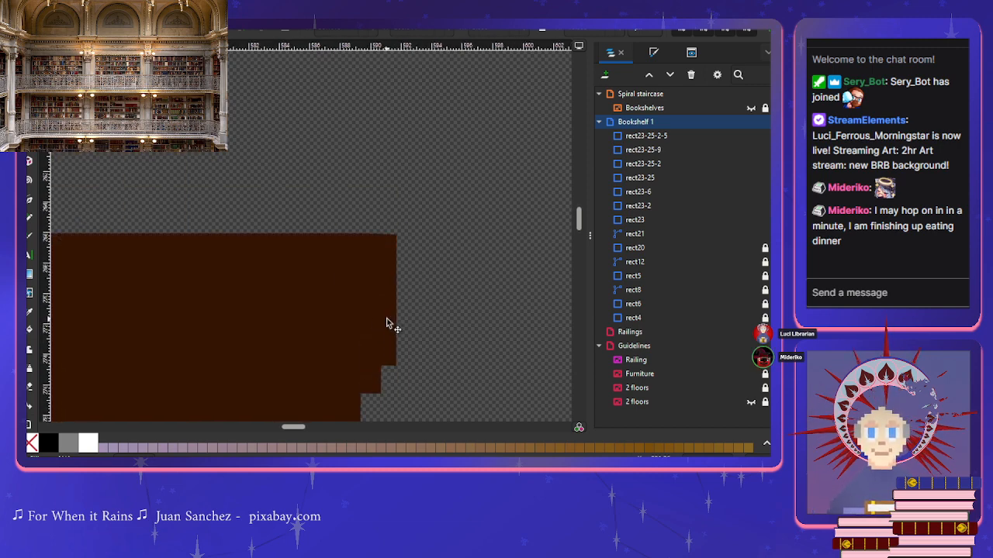
left_click(387, 324)
left_click_drag(387, 325, 387, 331)
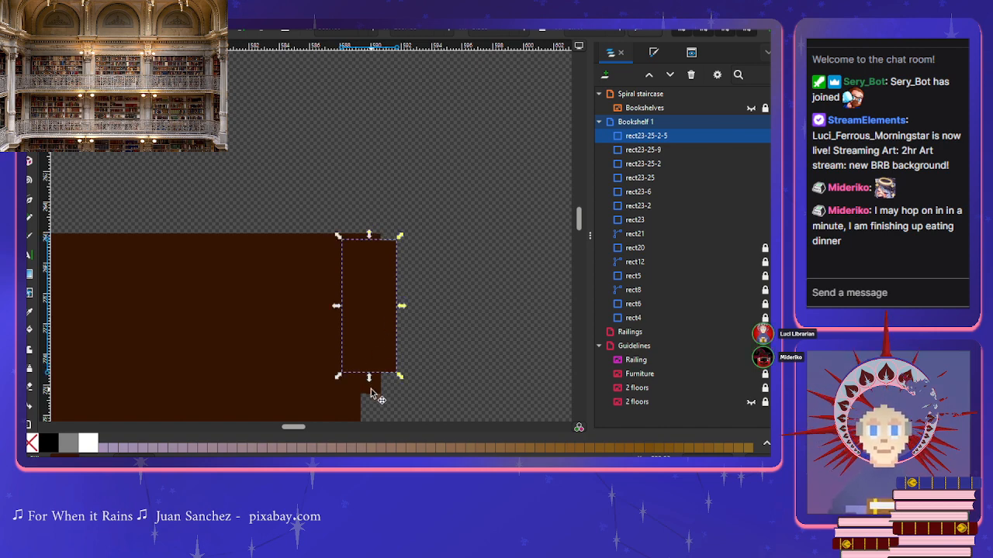
left_click(457, 334)
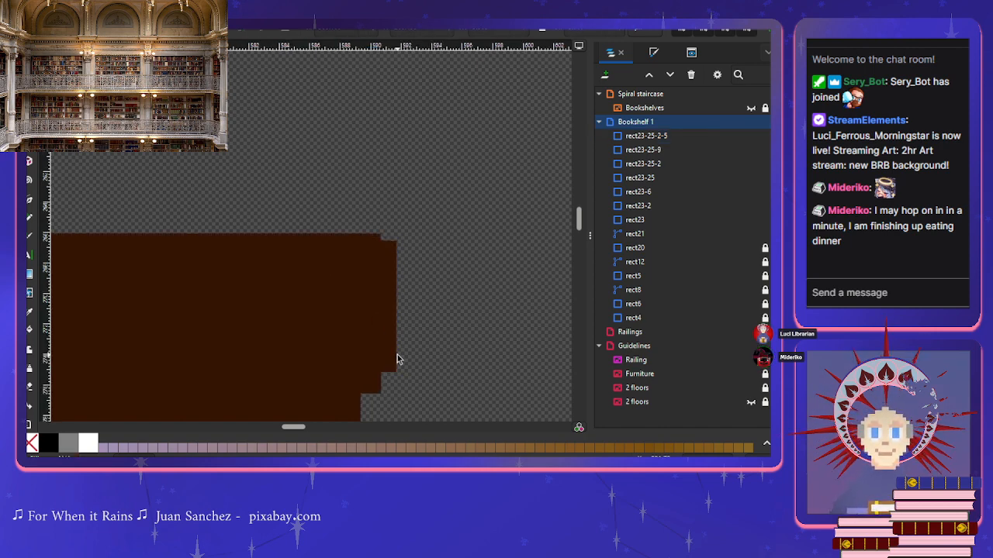
left_click(372, 389)
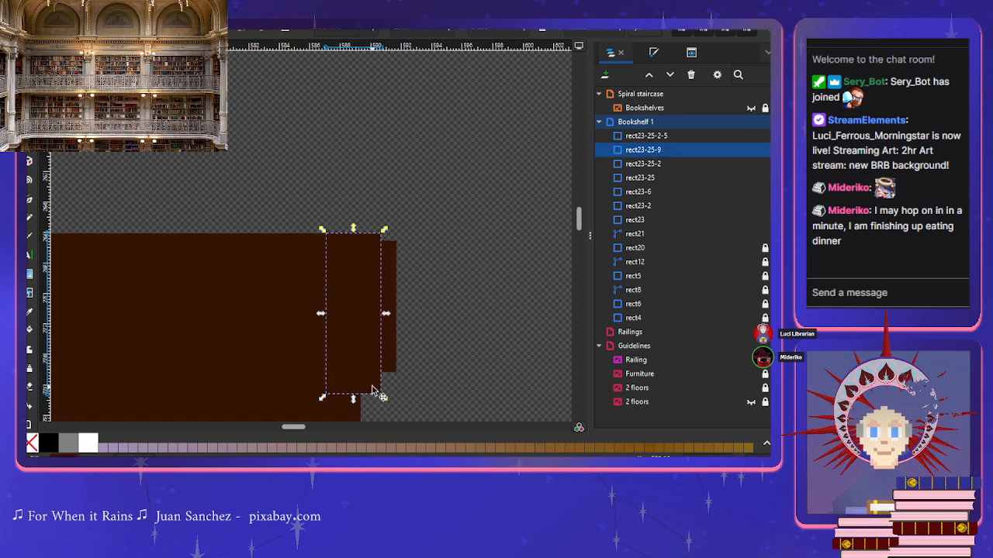
left_click(360, 339)
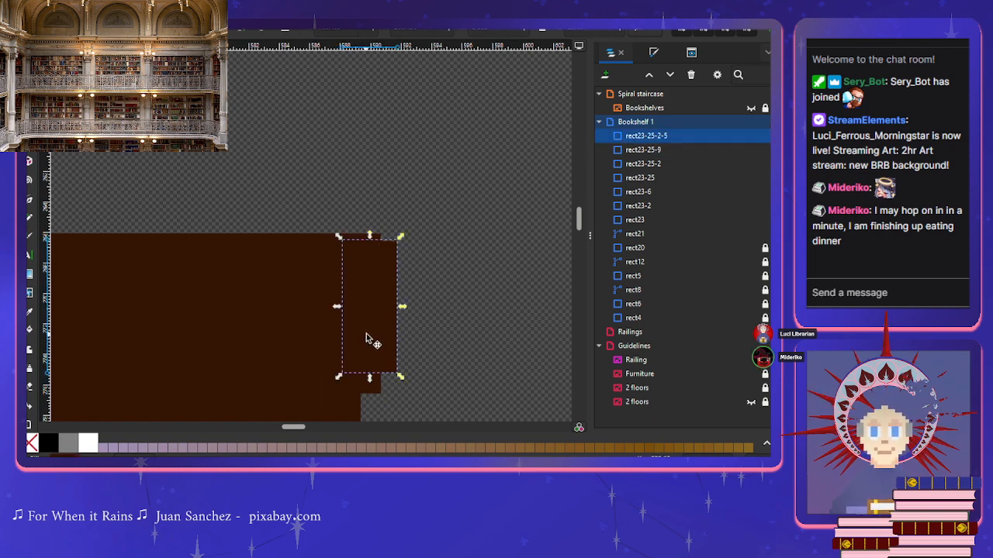
left_click(390, 389)
left_click(380, 387)
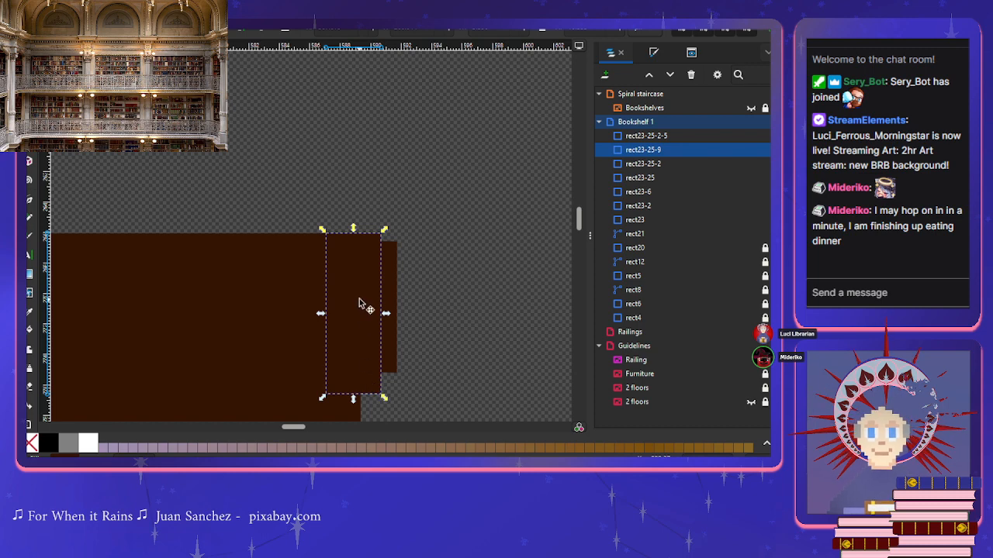
left_click(360, 299)
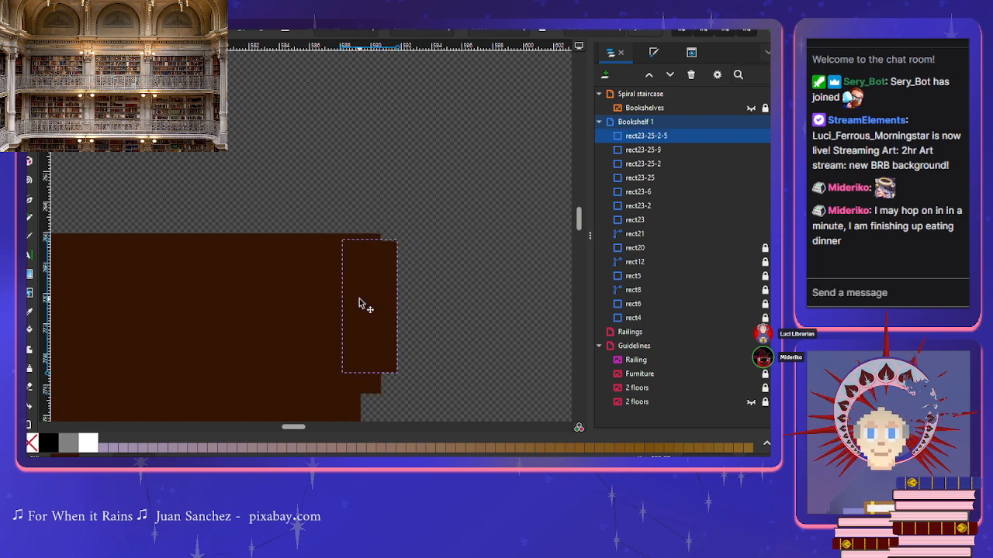
Step: Move the taller upper trim, rect23-25-9, down slightly to form an intermediate step below the cabinet's top edge
left_click(362, 391)
left_click_drag(353, 229, 356, 235)
left_click(479, 253)
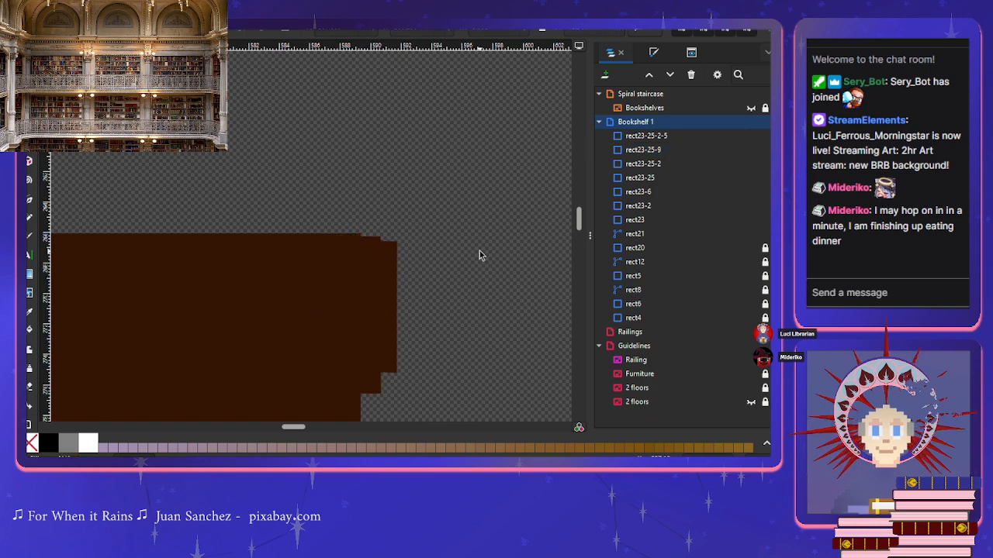
Step: Widen the lower base trim, rect23-25-2, inward until it reaches the side panel's inner edge beside the yellow column
left_click(390, 299)
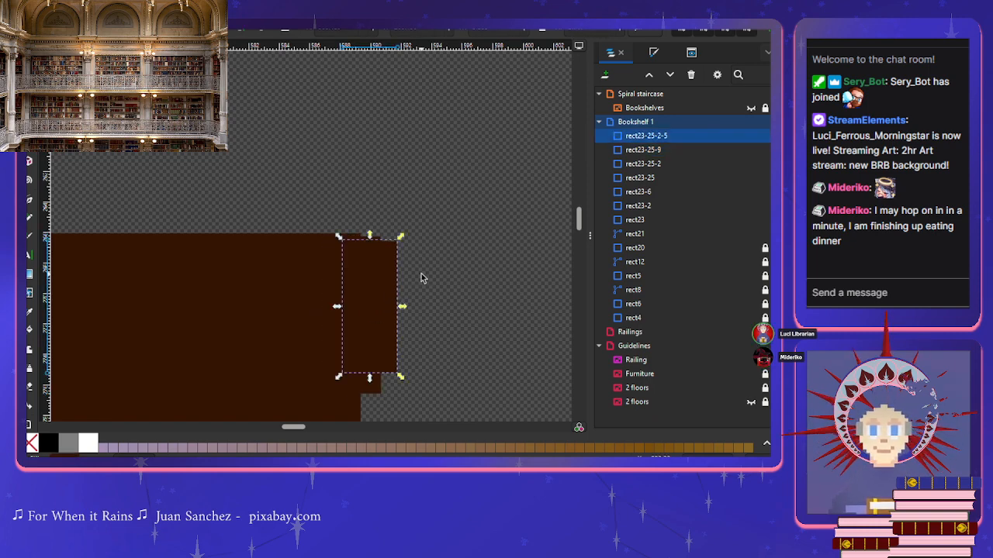
scroll(405, 277, "up", 3)
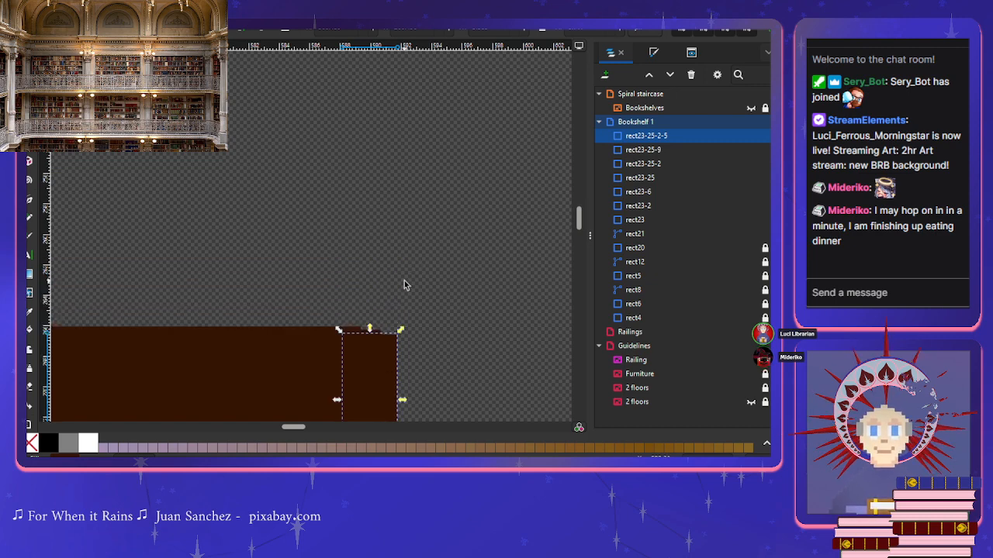
scroll(404, 284, "down", 3)
scroll(404, 285, "down", 6)
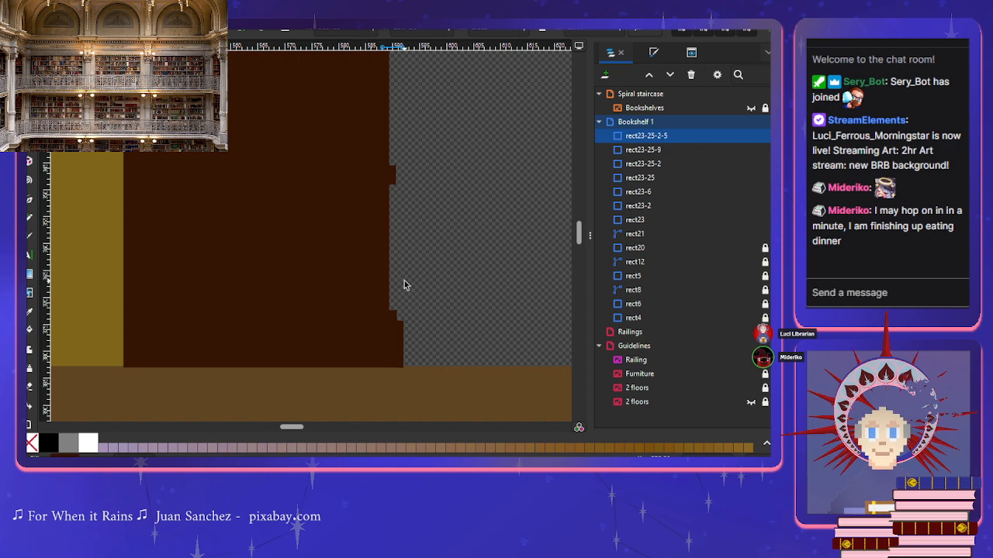
scroll(405, 284, "down", 2)
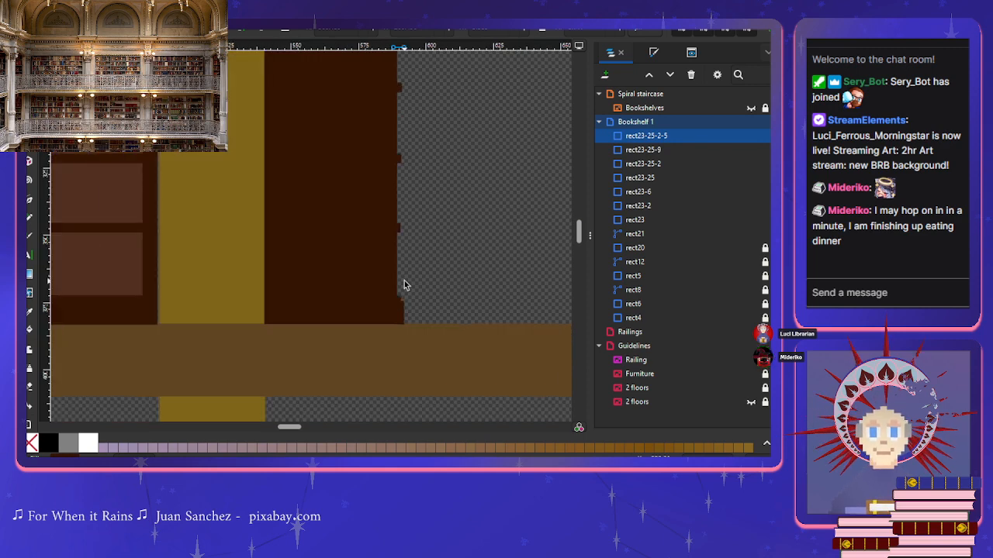
left_click(401, 319)
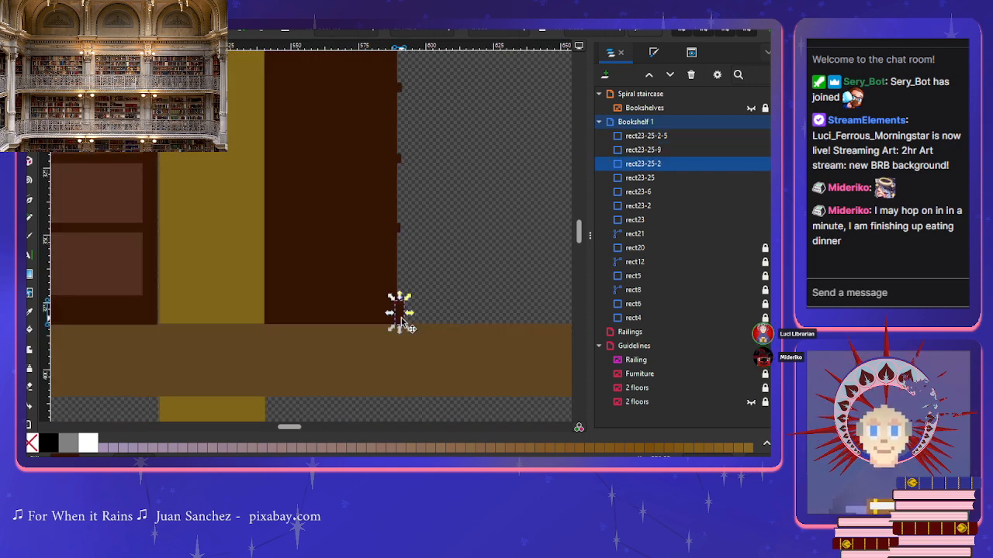
scroll(401, 320, "up", 3)
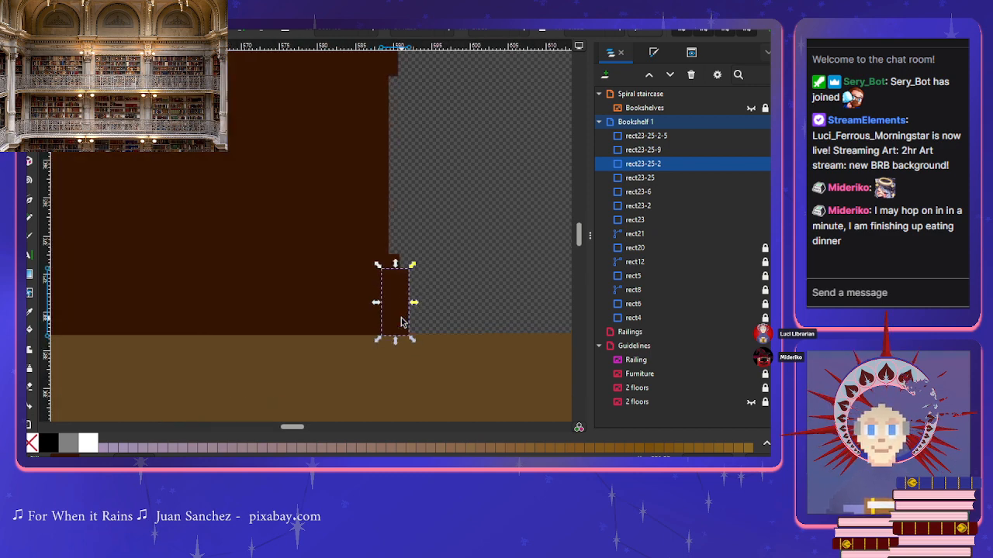
scroll(401, 322, "down", 1)
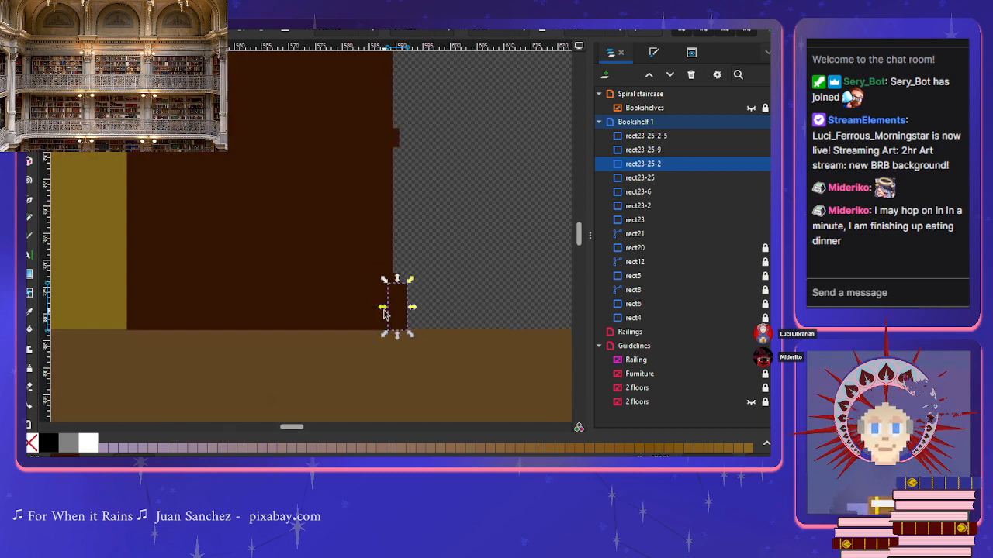
left_click_drag(383, 310, 124, 313)
left_click(395, 282)
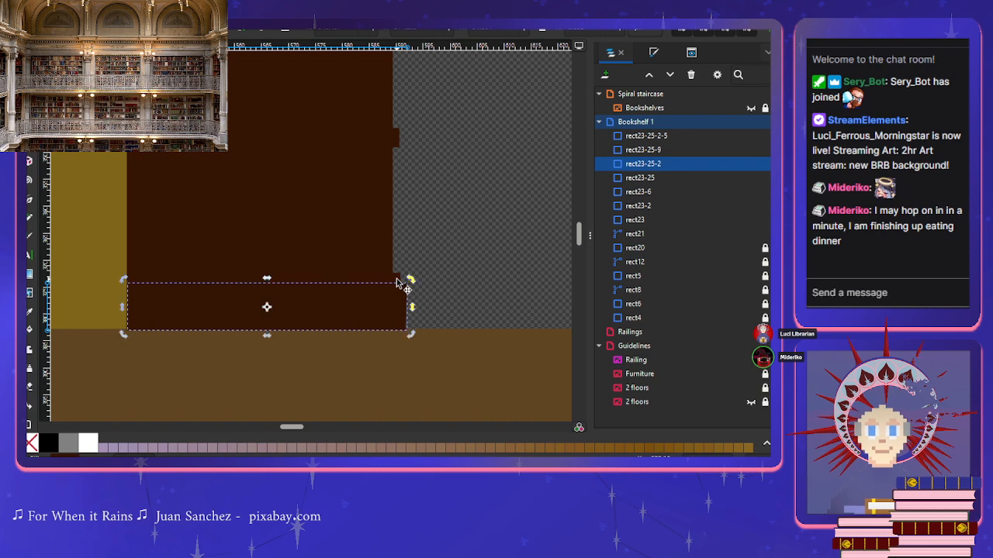
Step: Try to widen the taller base trim, rect23-25, inward to the side panel's inner edge and adjust its outer edge
left_click(428, 239)
left_click(403, 283)
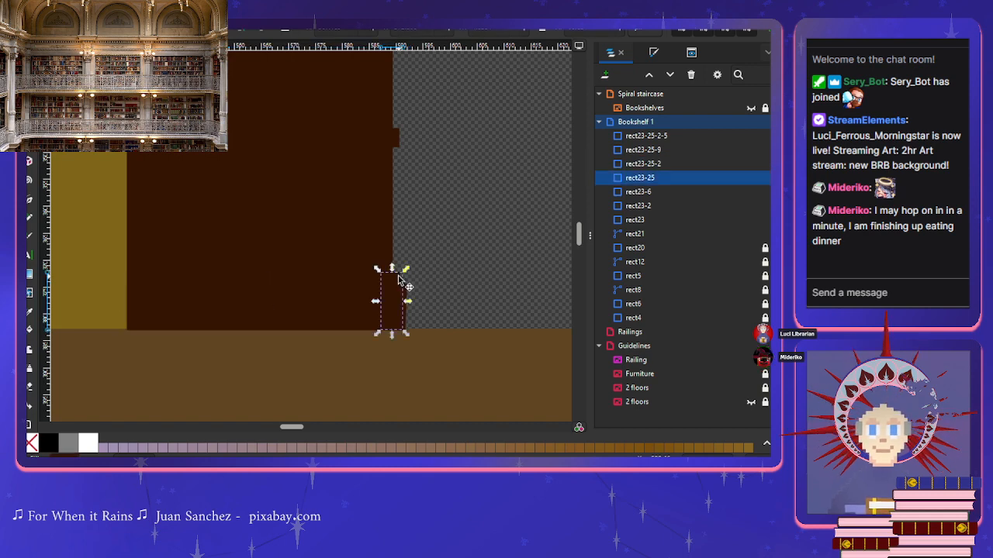
left_click_drag(380, 300, 122, 300)
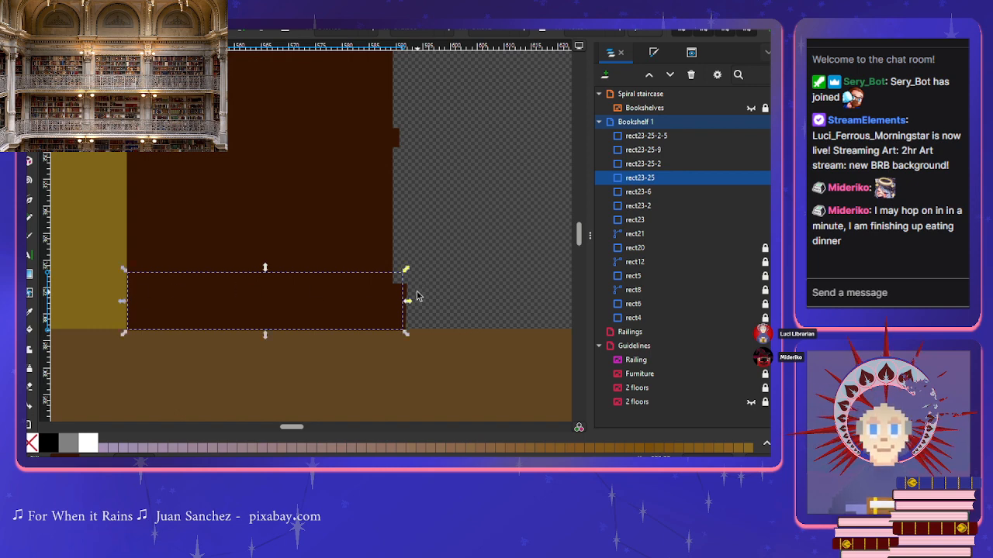
left_click_drag(409, 306, 432, 310)
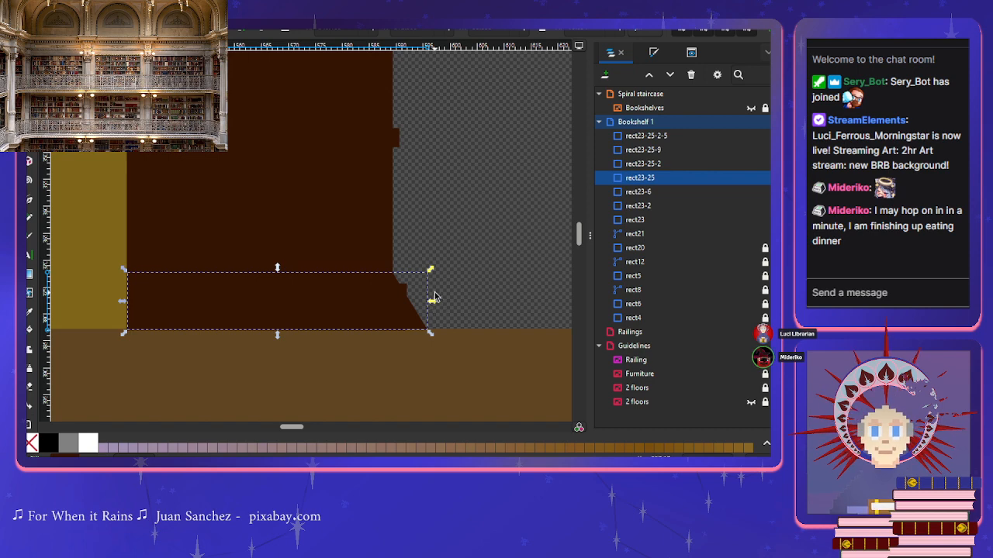
left_click_drag(432, 302, 410, 304)
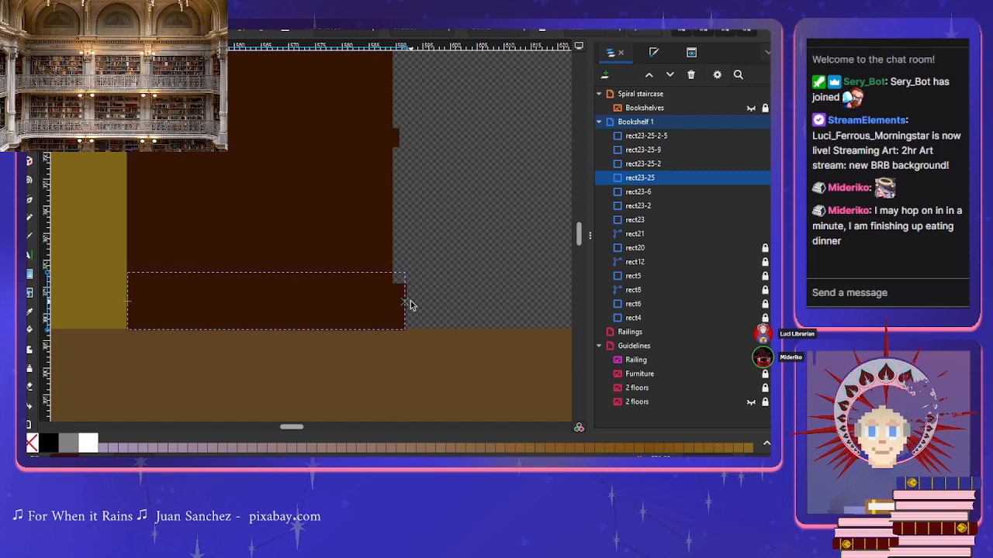
left_click_drag(410, 304, 410, 304)
Step: Separate the two widened base trims from the side panel and try to straighten the slanted rect23-25 by rotating it
left_click_drag(128, 306, 127, 360)
left_click(400, 327)
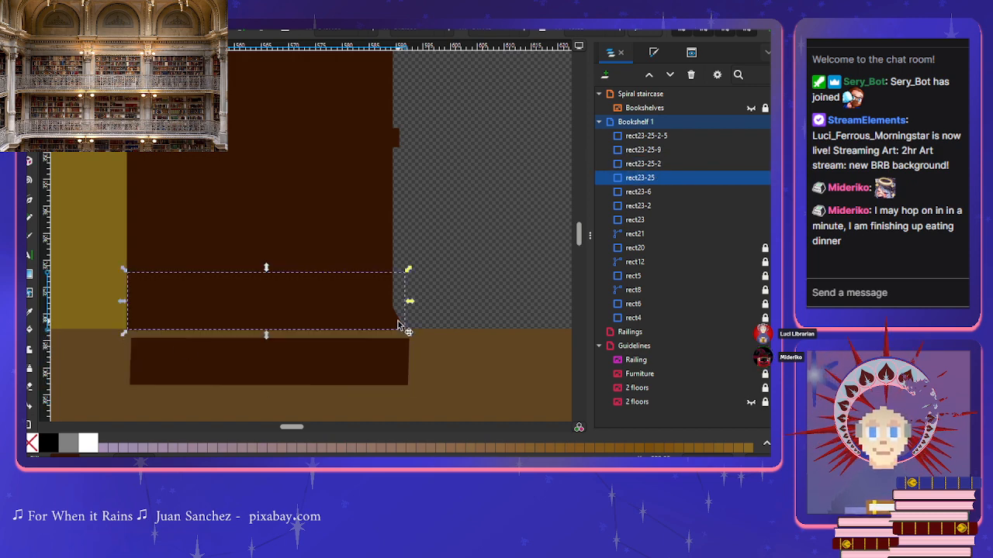
left_click_drag(325, 317, 356, 293)
left_click(399, 285)
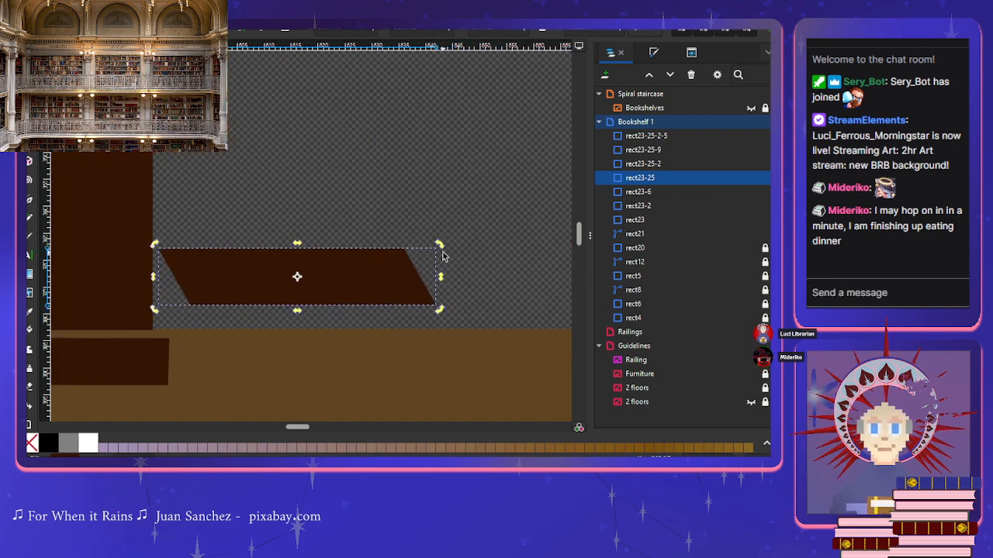
mouse_move(439, 246)
left_mouse_down()
mouse_move(429, 272)
mouse_move(434, 251)
left_mouse_up()
Step: Undo the moving and widening of the taller base trim, rect23-25
key("ctrl+z")
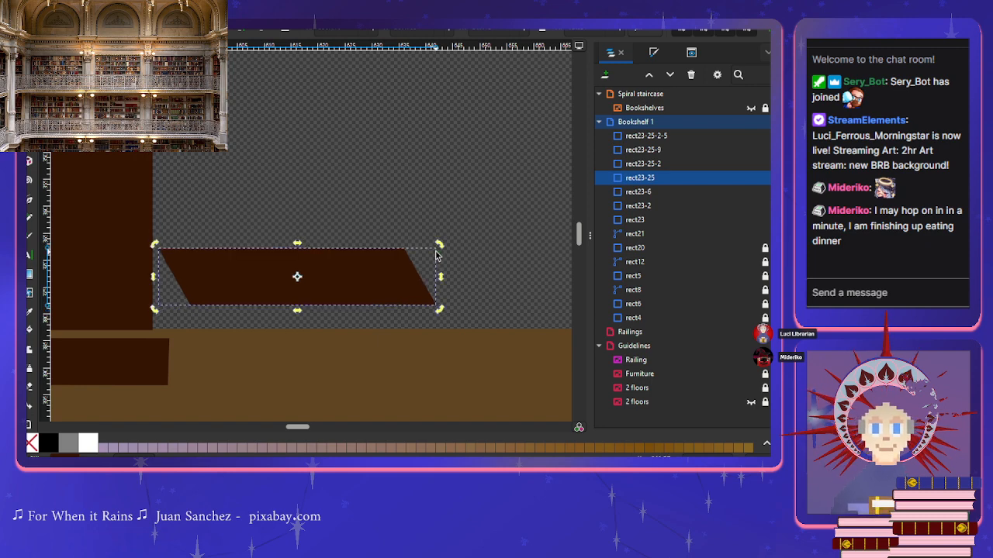
key("ctrl+z")
key("ctrl+z")
key("ctrl+shift+z")
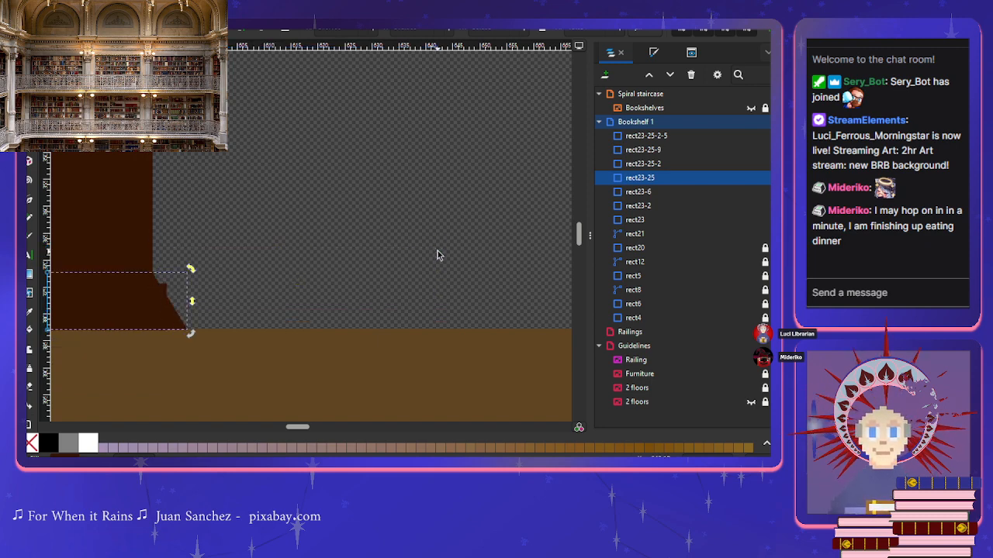
key("ctrl+z")
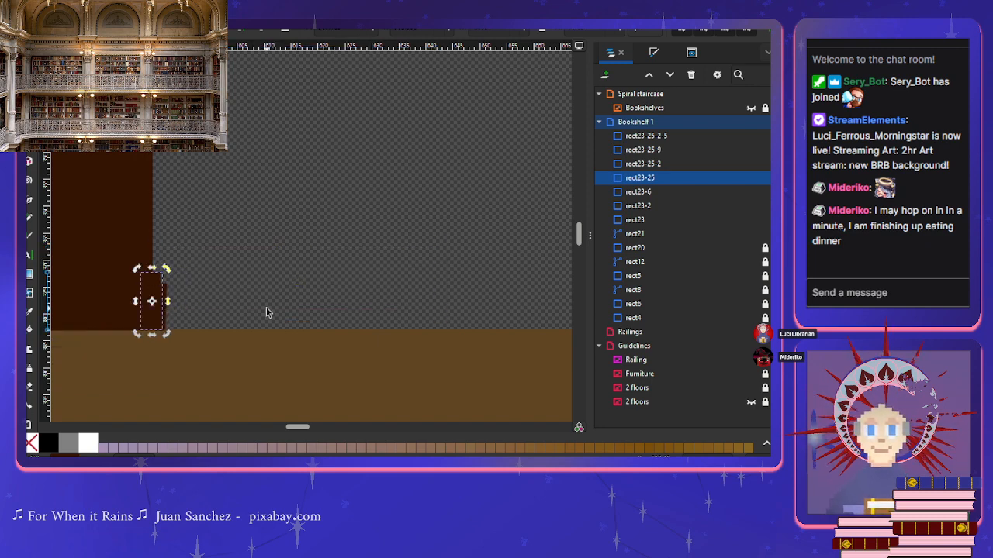
Step: Move the two base trims apart and rotate the narrow one, rect23-25, slightly so that its sides stand vertical
left_click_drag(166, 301, 166, 332)
left_click(201, 294)
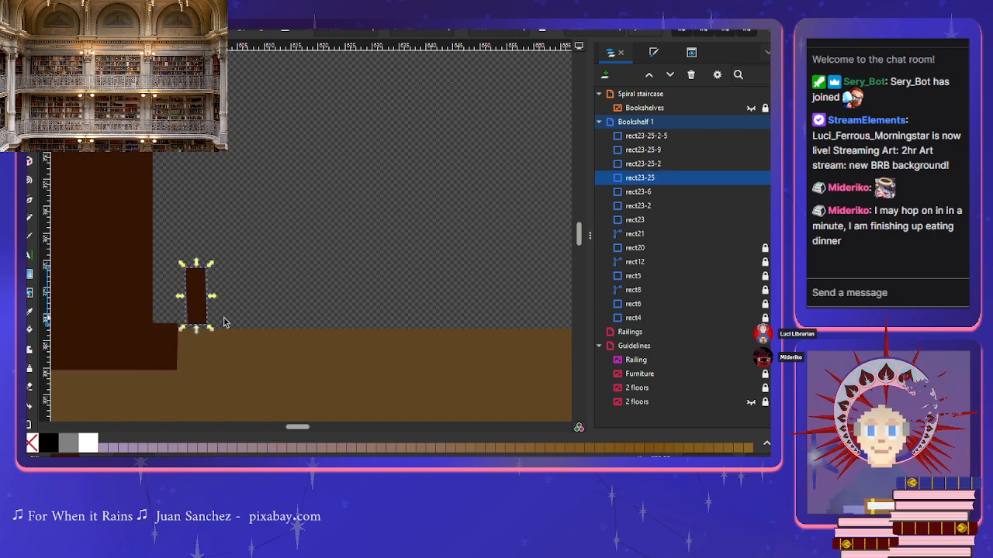
scroll(222, 318, "up", 4)
left_click(133, 303)
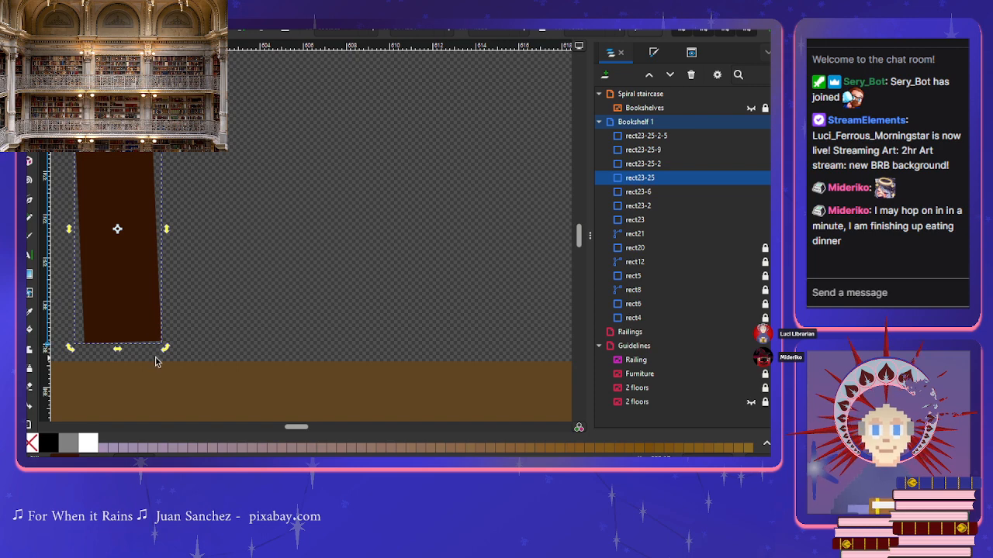
left_click_drag(165, 348, 159, 350)
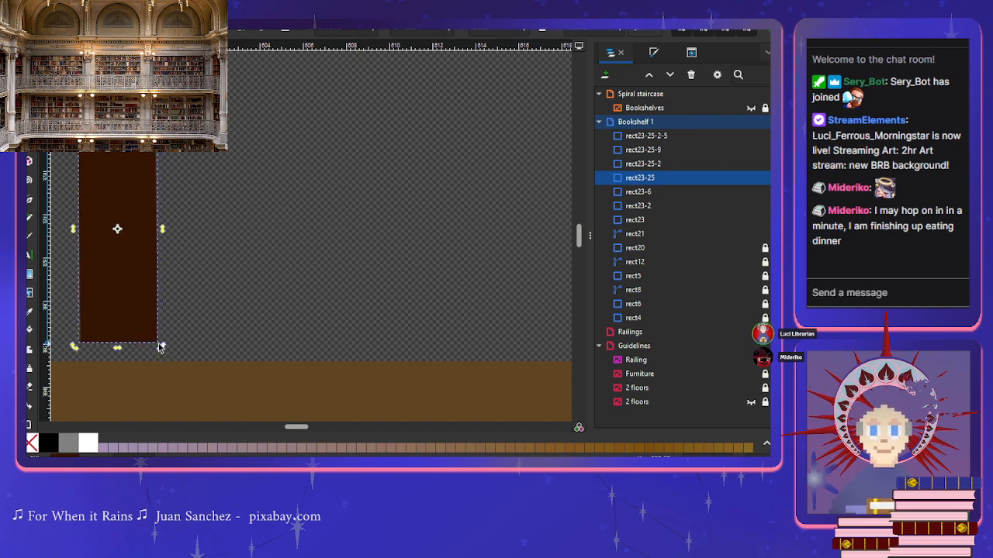
scroll(161, 341, "down", 5)
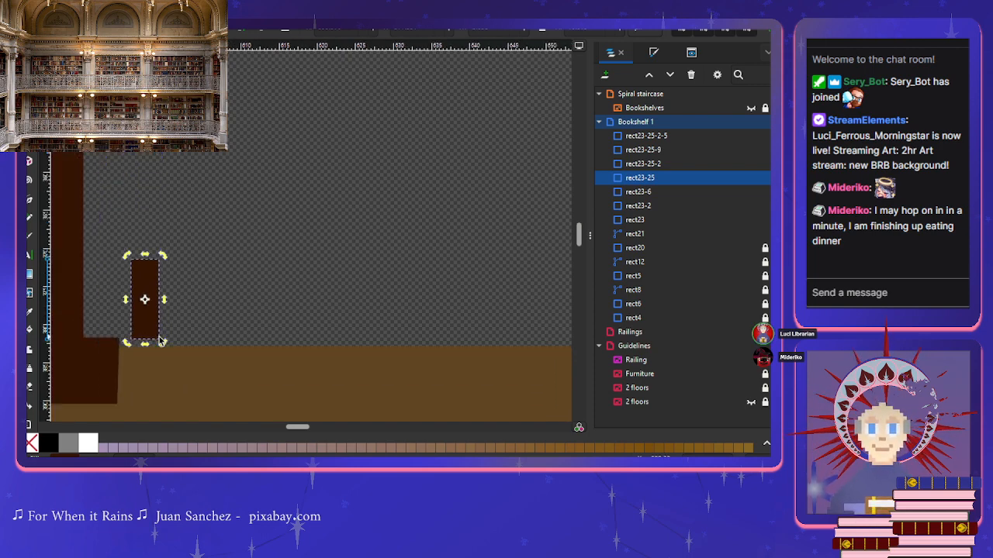
Step: Move the wide base trim, rect23-25-2, back up to the foot of the side panel, level with the floor
scroll(159, 336, "left", 4)
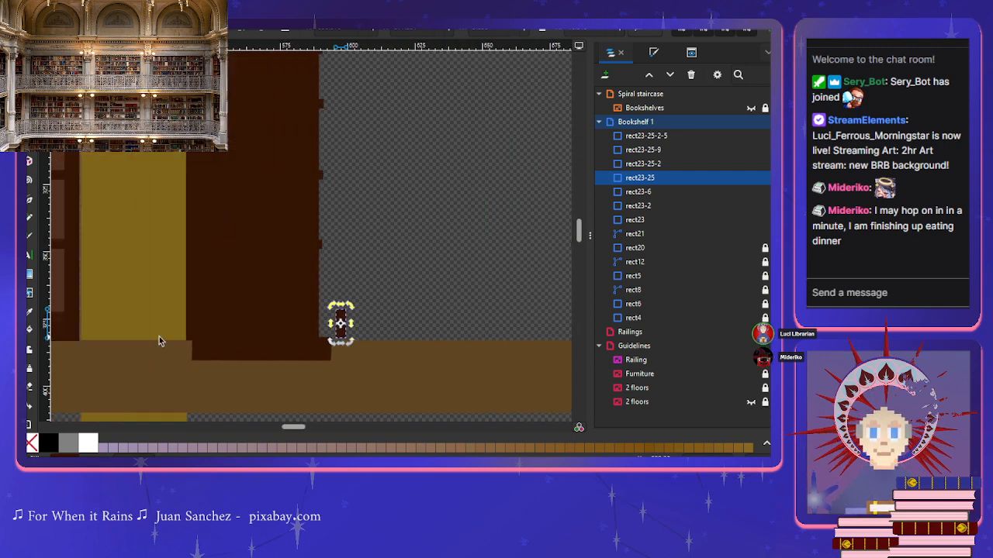
scroll(162, 337, "right", 1)
left_click_drag(223, 359, 216, 329)
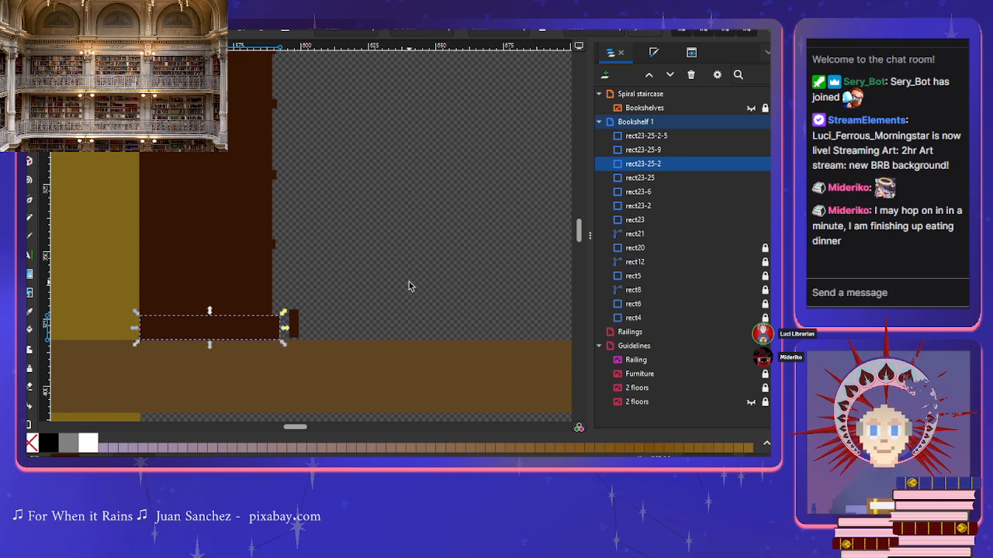
Step: Examine how both ends of the wide base trim, rect23-25-2, line up with the side panel and the floor
left_click(298, 324)
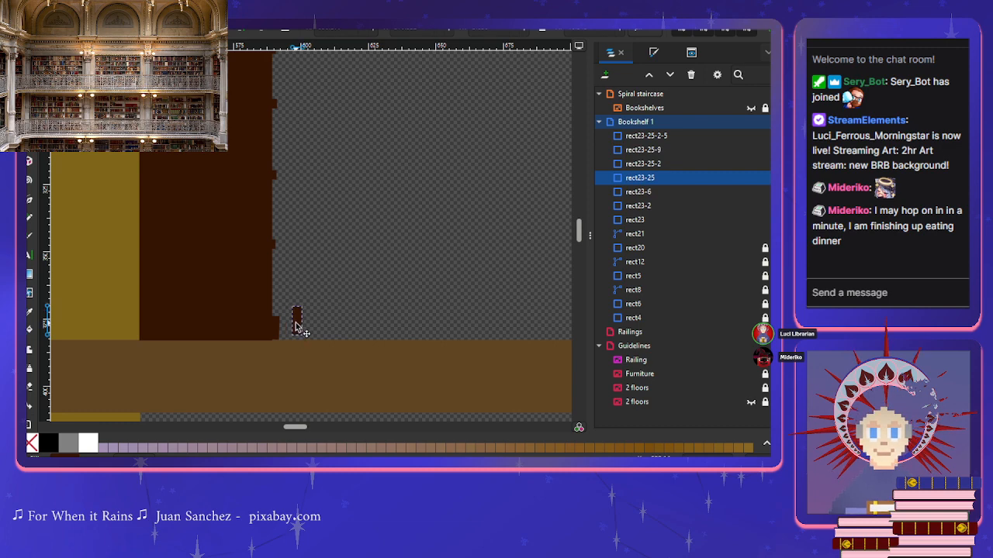
left_click(275, 331)
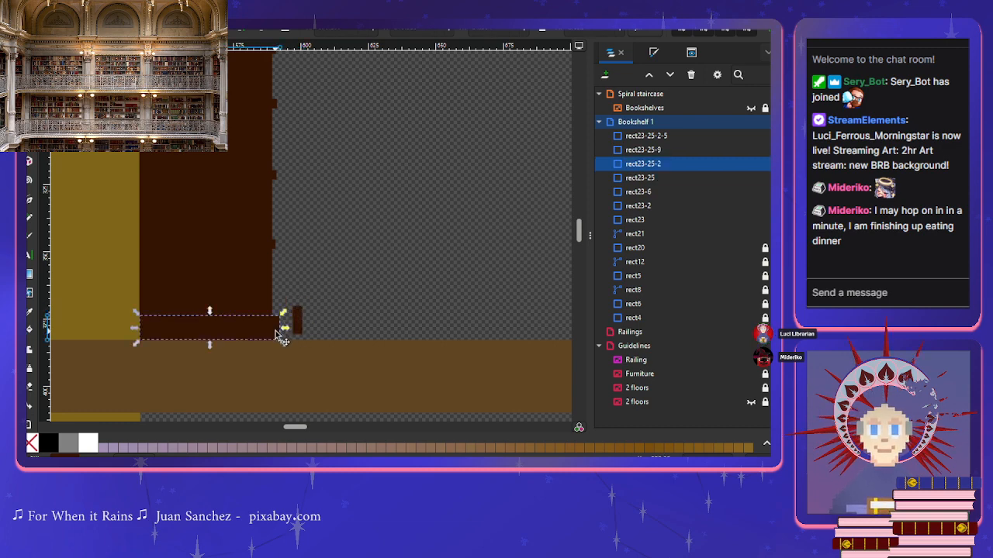
scroll(276, 333, "up", 2)
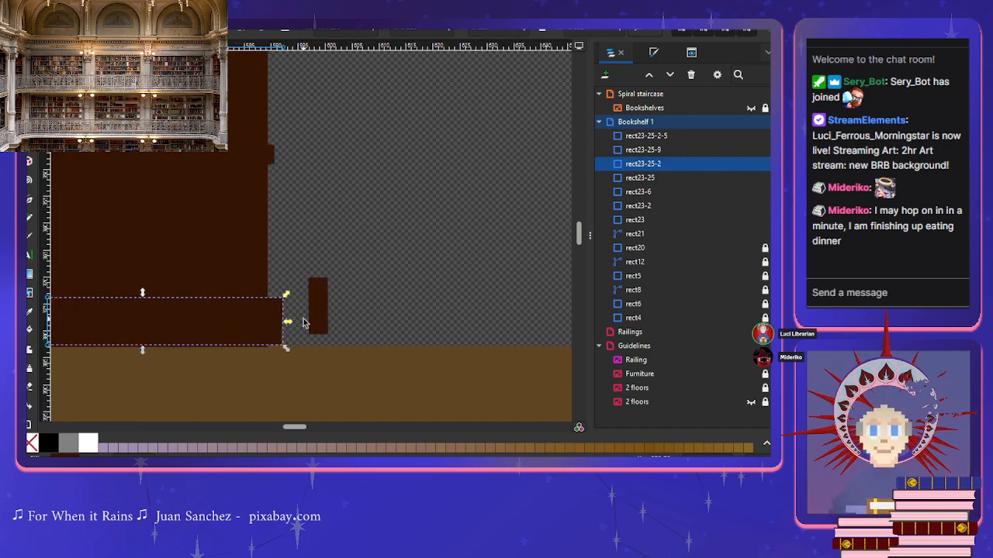
scroll(292, 329, "up", 2)
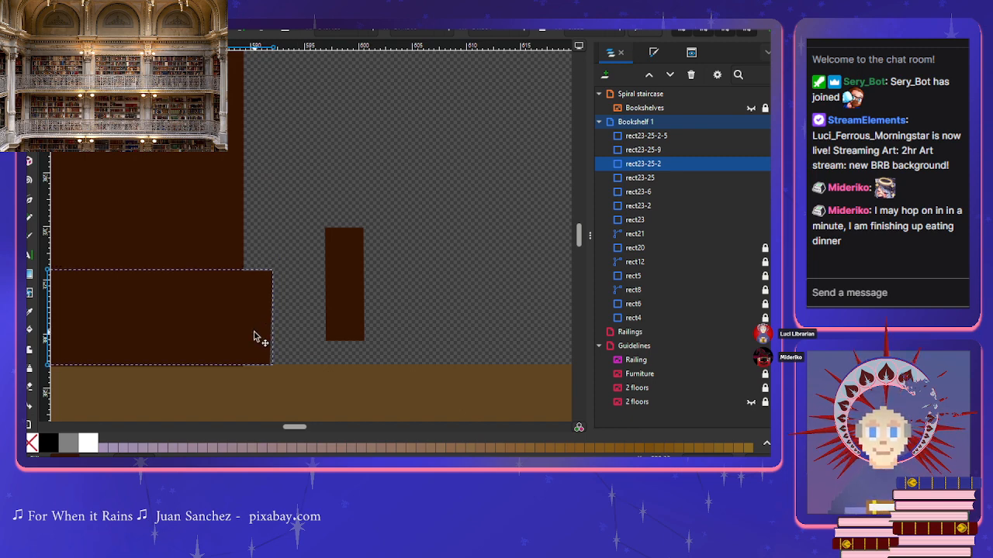
scroll(242, 355, "left", 10)
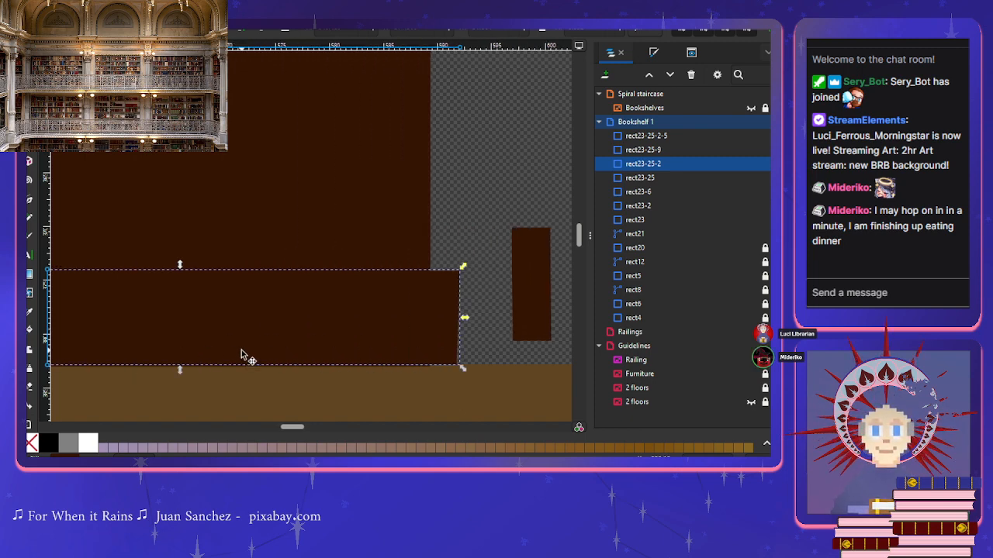
scroll(241, 355, "right", 2)
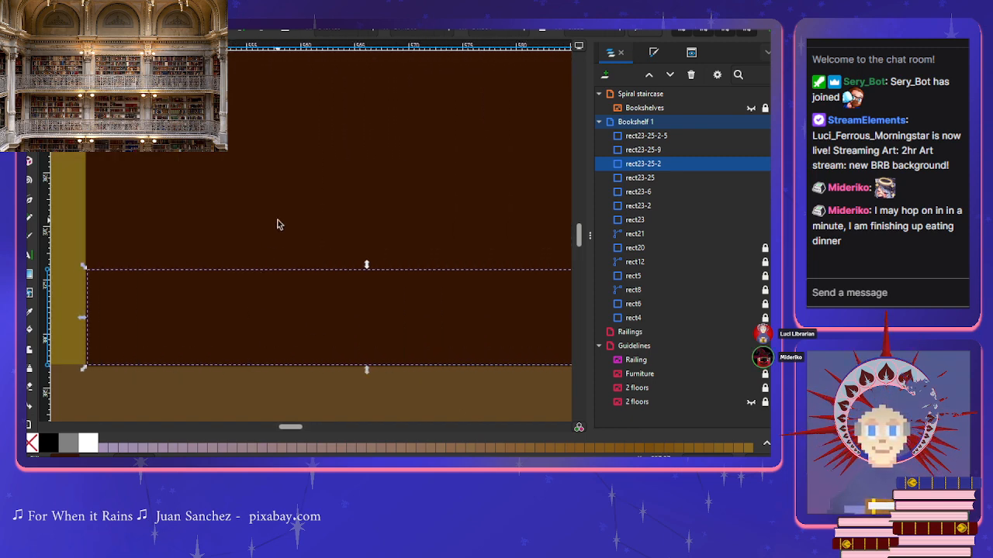
left_click(270, 308)
left_click(297, 313)
scroll(417, 330, "down", 3)
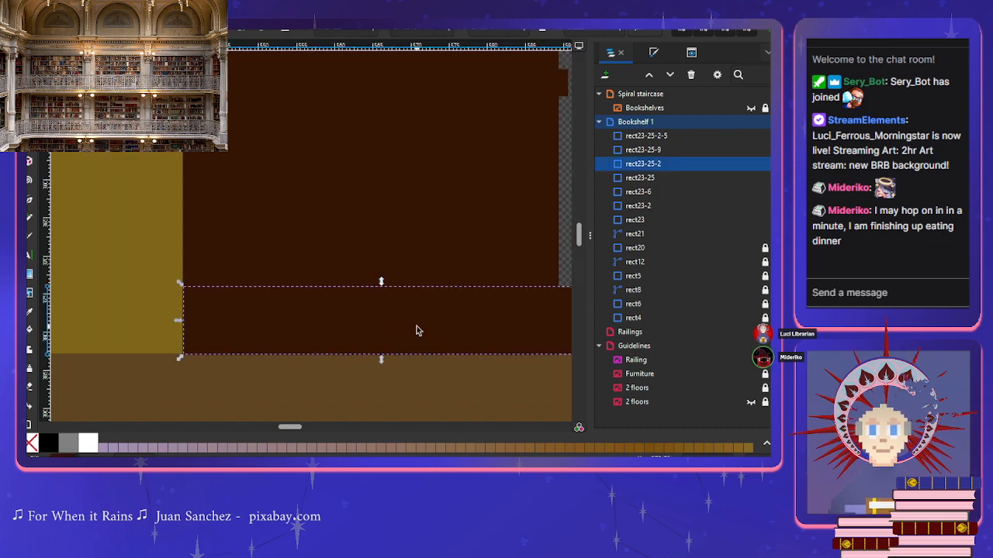
scroll(417, 330, "up", 2)
scroll(416, 331, "right", 2)
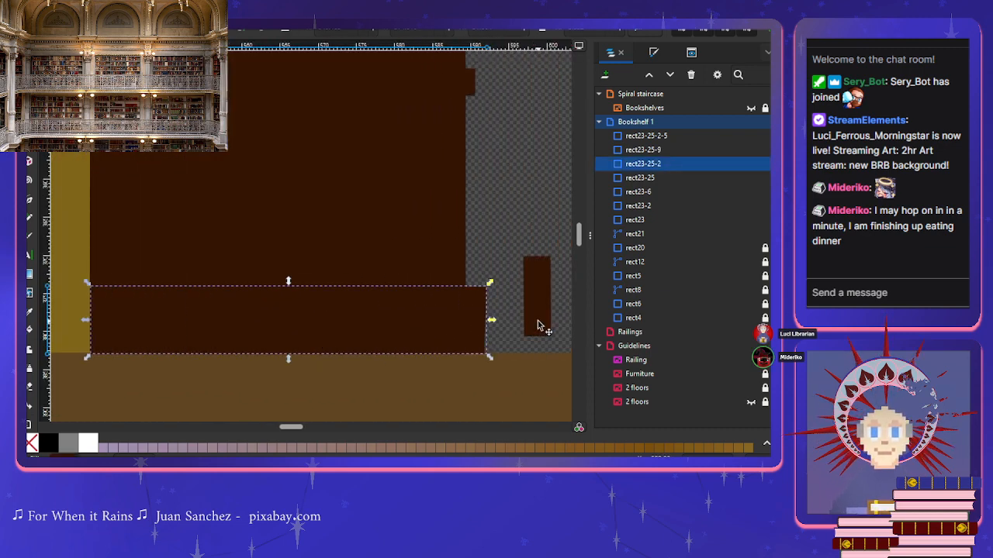
Step: Place the narrow base trim, rect23-25, on the floor just outside the wide base trim and switch to the Rectangle tool
left_click_drag(538, 326, 520, 316)
key("ctrl+z")
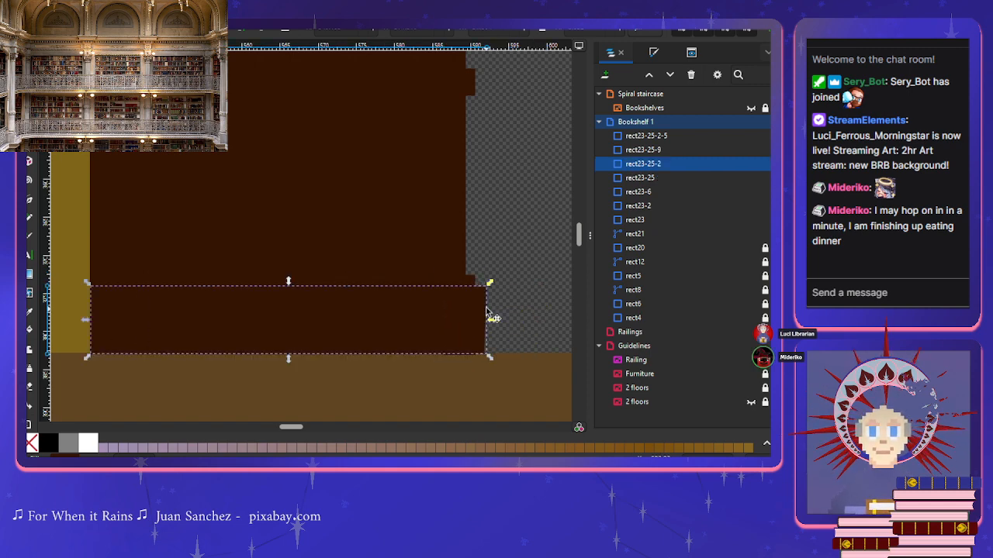
left_click_drag(472, 284, 523, 281)
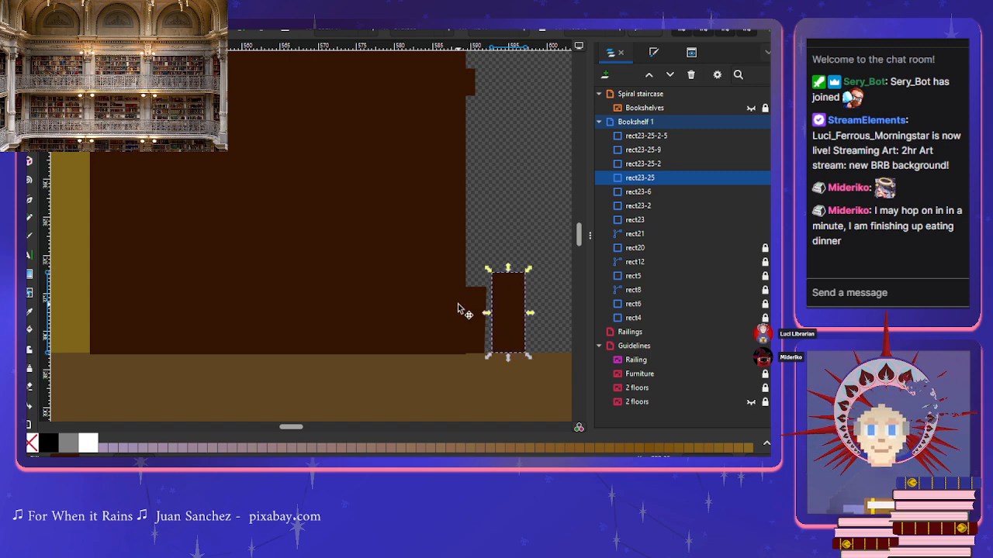
left_click(466, 307)
left_click_drag(466, 304, 466, 303)
left_click(482, 243)
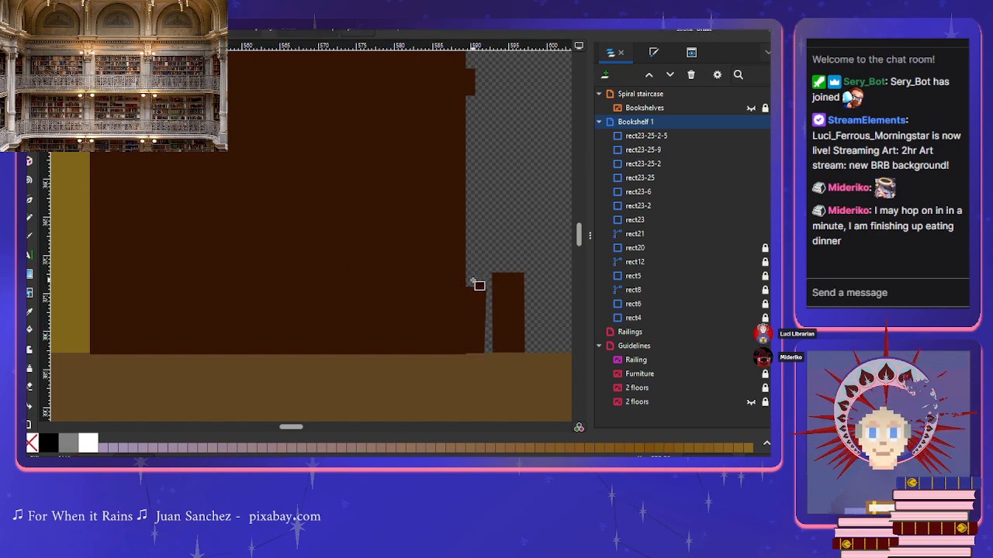
Step: Draw a rectangle over the base trim, slightly higher and narrower than it, and lighten its fill to lightness 17
mouse_move(474, 292)
left_mouse_down()
mouse_move(299, 365)
mouse_move(100, 356)
left_mouse_up()
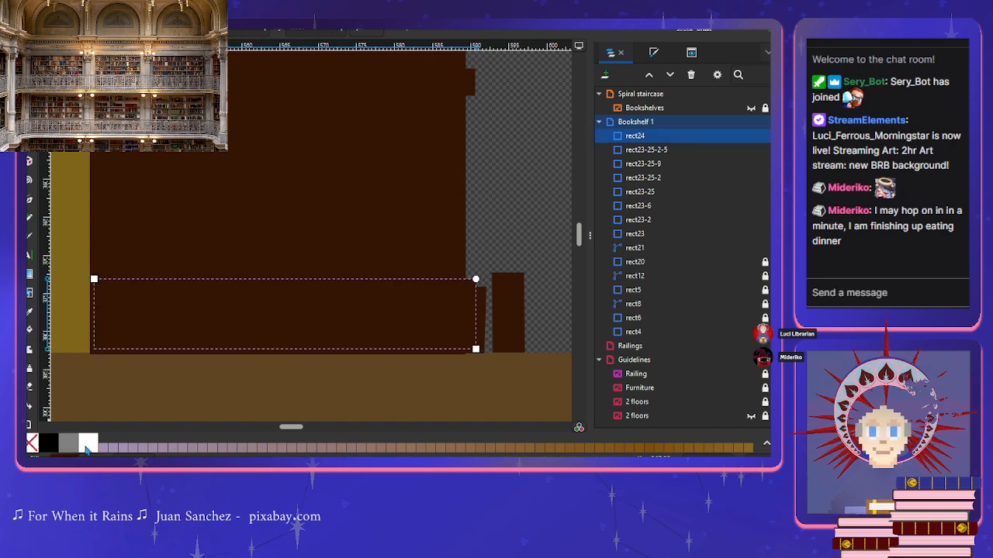
key("ctrl+shift+f")
left_click(632, 203)
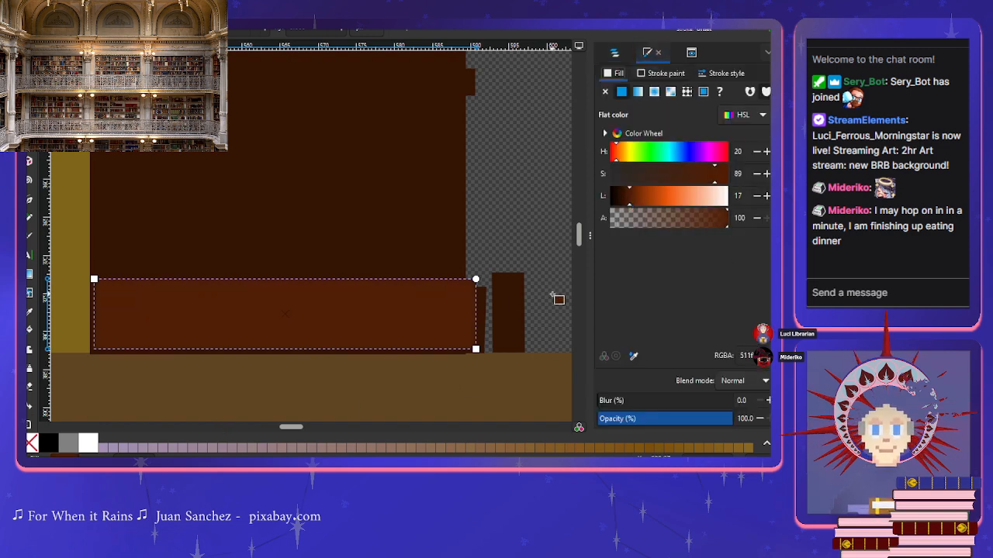
left_click(615, 55)
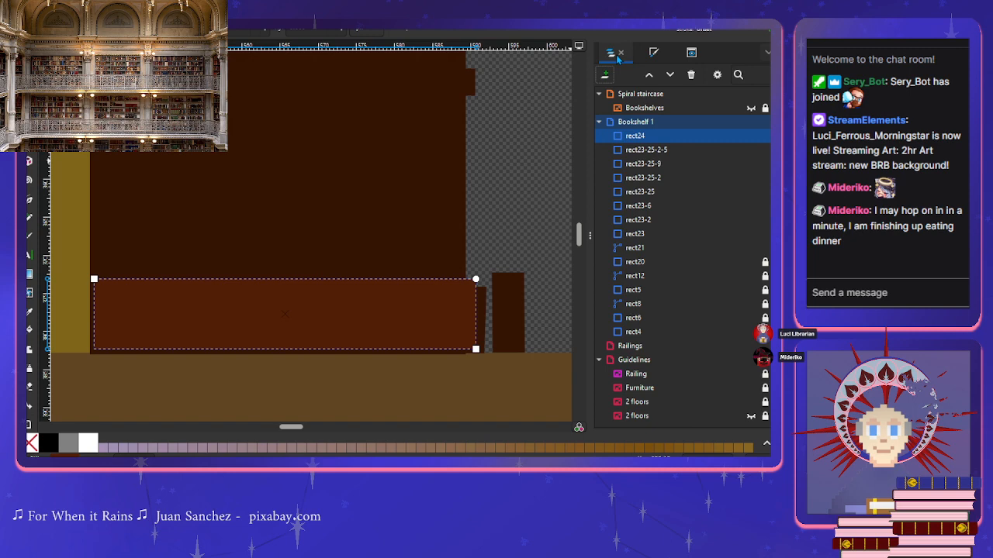
Step: Restack rect24 directly beneath the wide base trim, rect23-25-2, leaving it as a lighter lip along the trim's upper edge
left_click(508, 210)
left_click(641, 136)
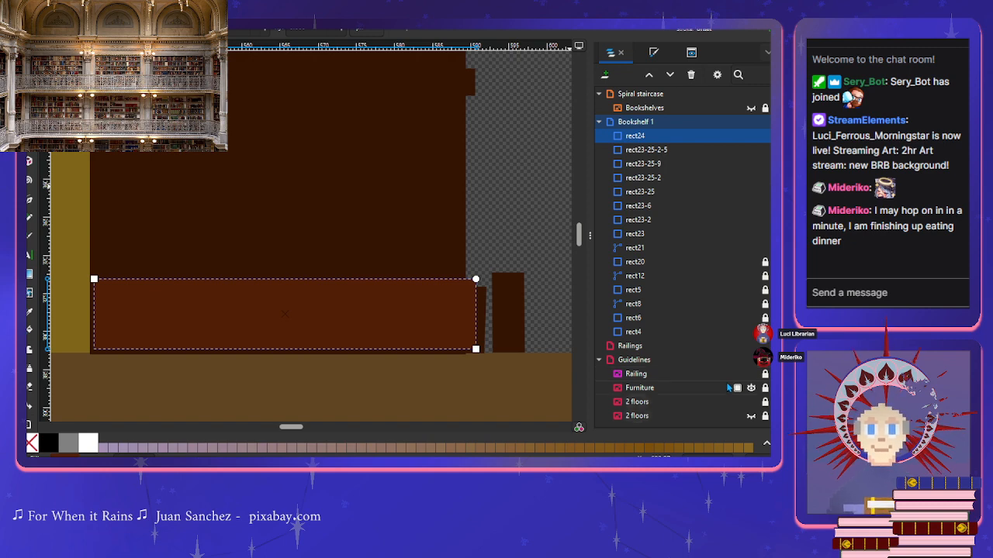
left_click(640, 150)
left_click(640, 164)
left_click(640, 177)
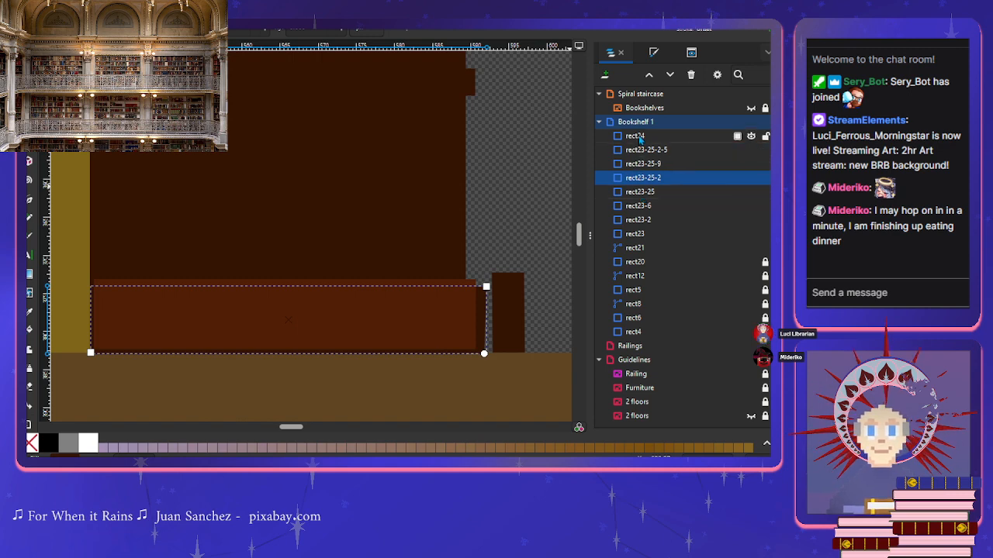
left_click_drag(640, 137, 644, 190)
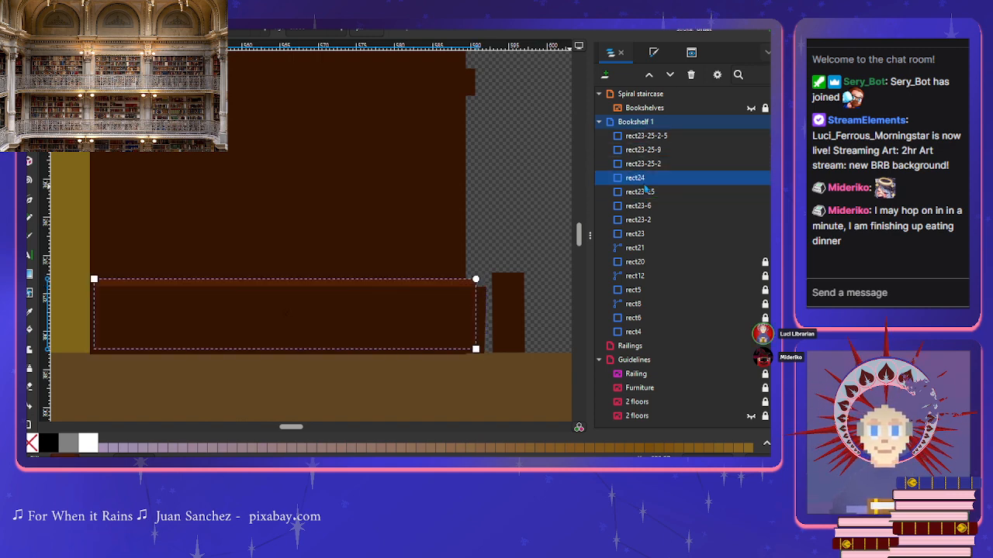
left_click(487, 241)
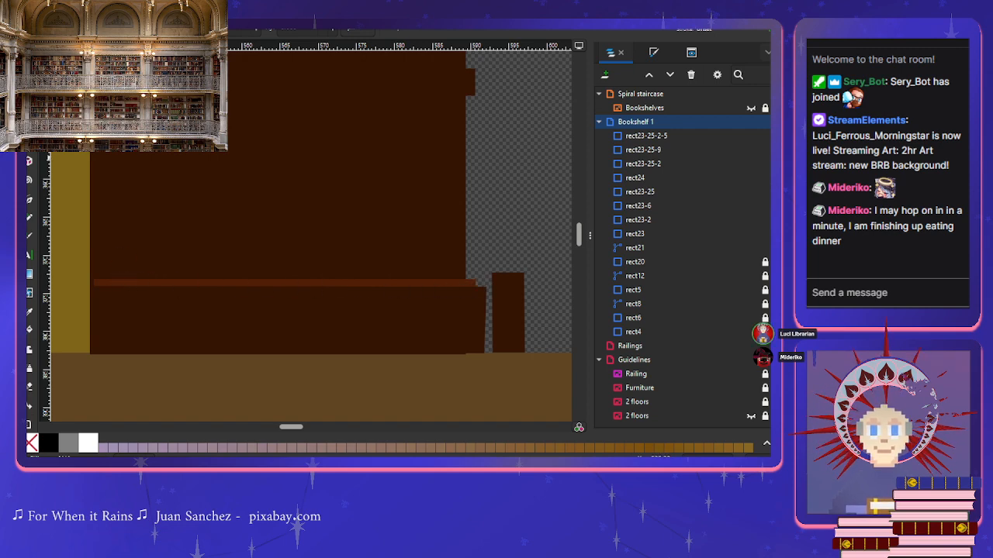
Step: Stretch the lighter lip rectangle, rect24, out to the side panel's left edge
left_click(455, 286)
left_click(460, 284, "alt")
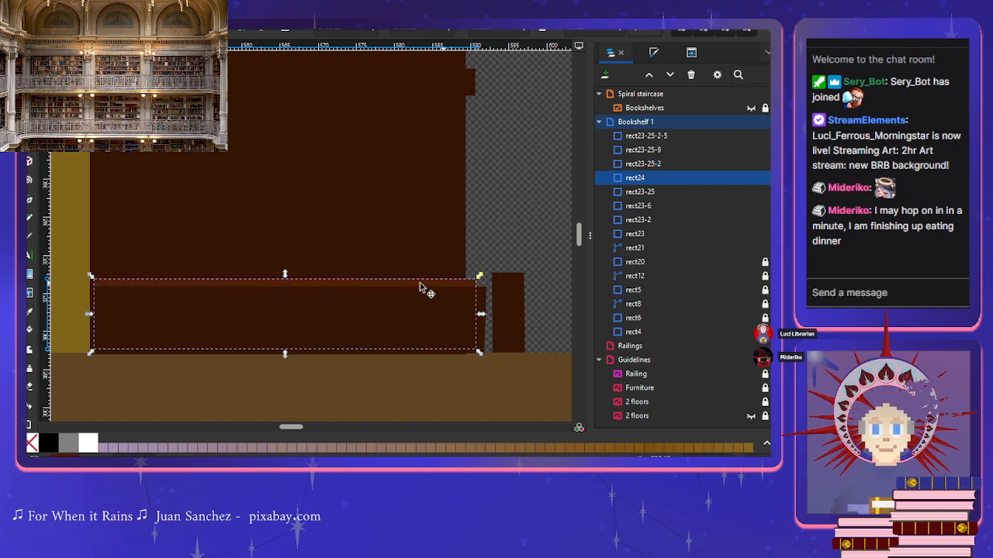
left_click_drag(89, 318, 85, 318)
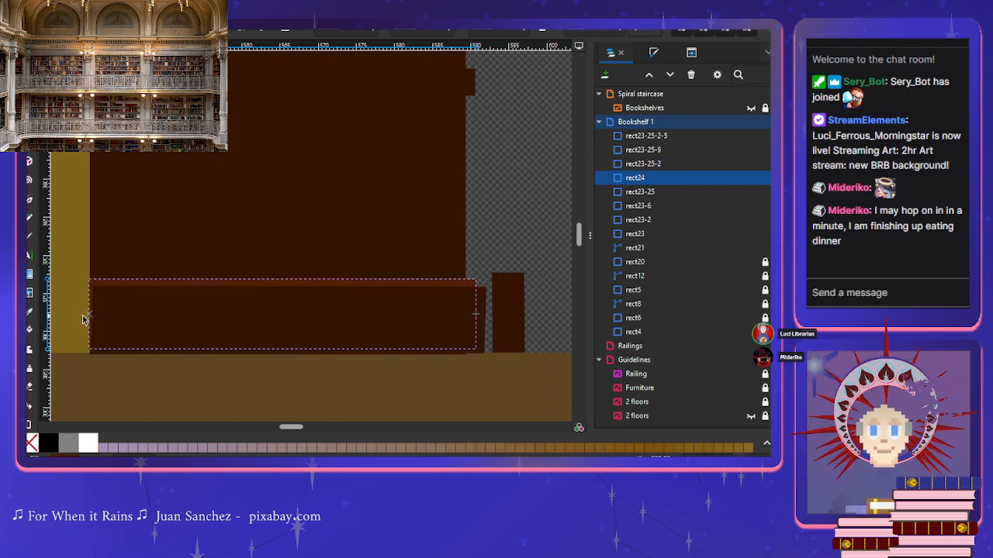
left_click(544, 237)
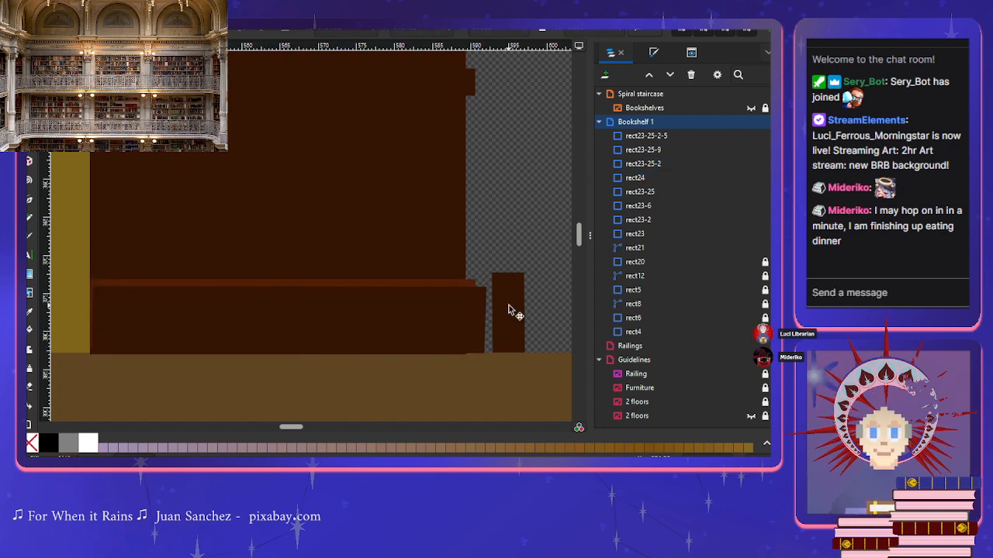
Step: Delete the spare narrow base trim and extend the wide base trim, rect23-25-2, slightly beyond the side panel's left edge
left_click(509, 312)
key("Delete")
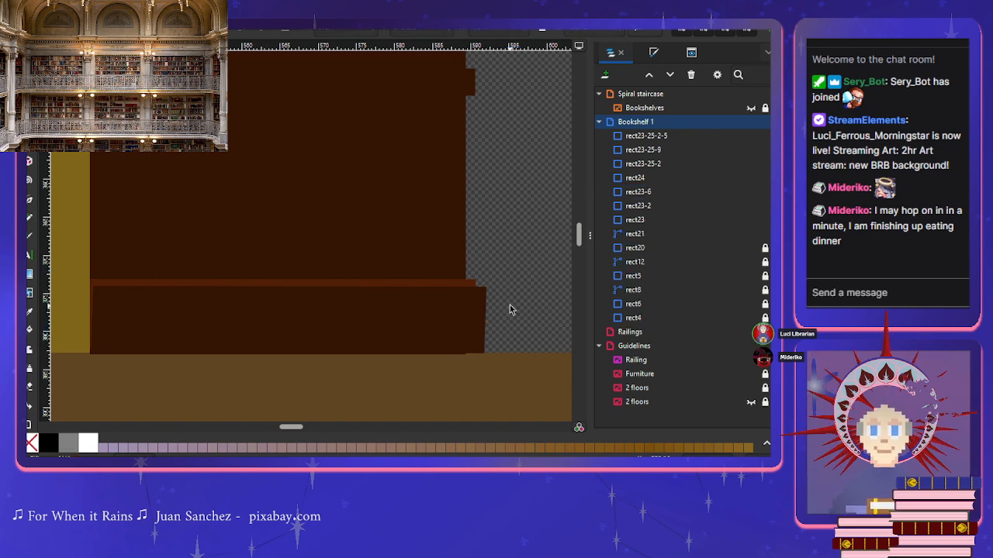
left_click(233, 313)
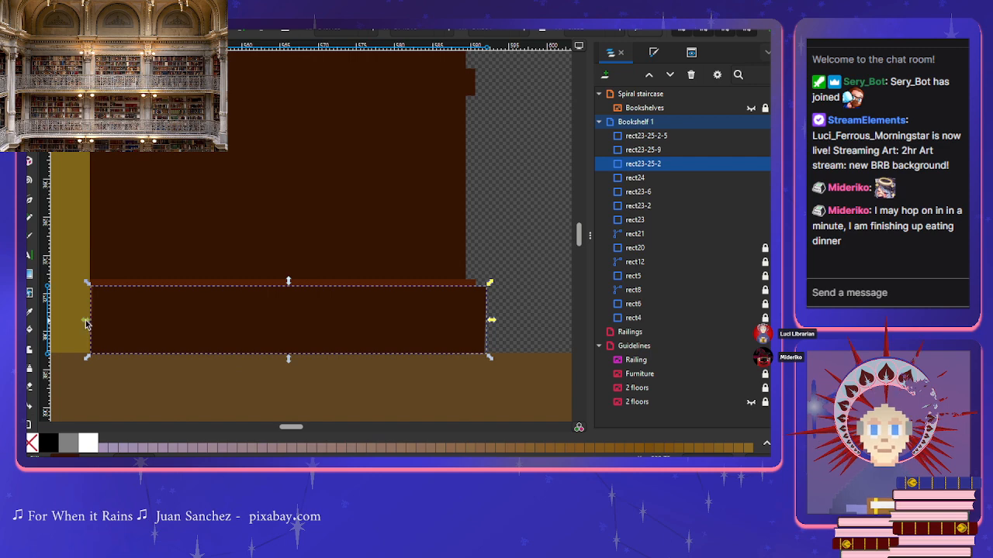
left_click_drag(85, 324, 86, 324)
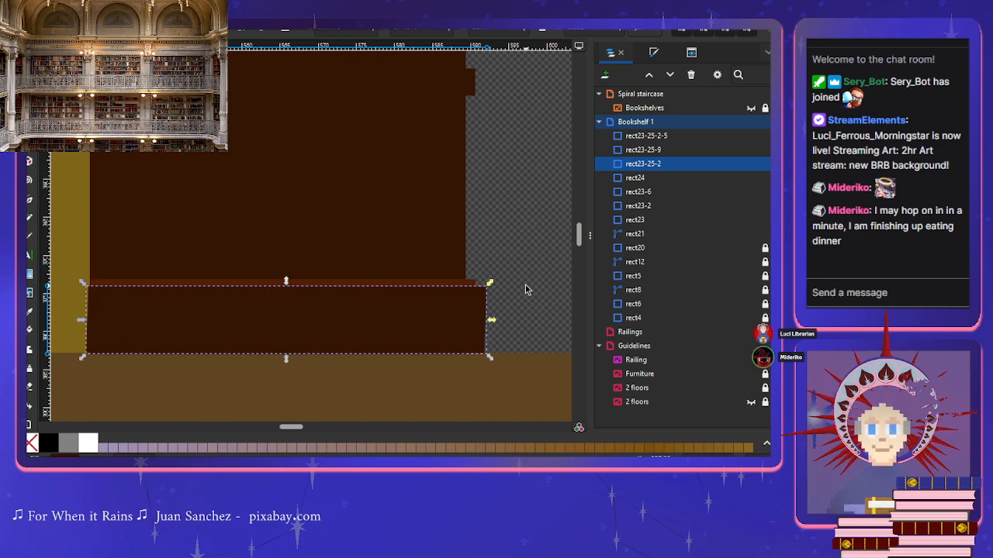
key("Escape")
scroll(525, 287, "down", 3)
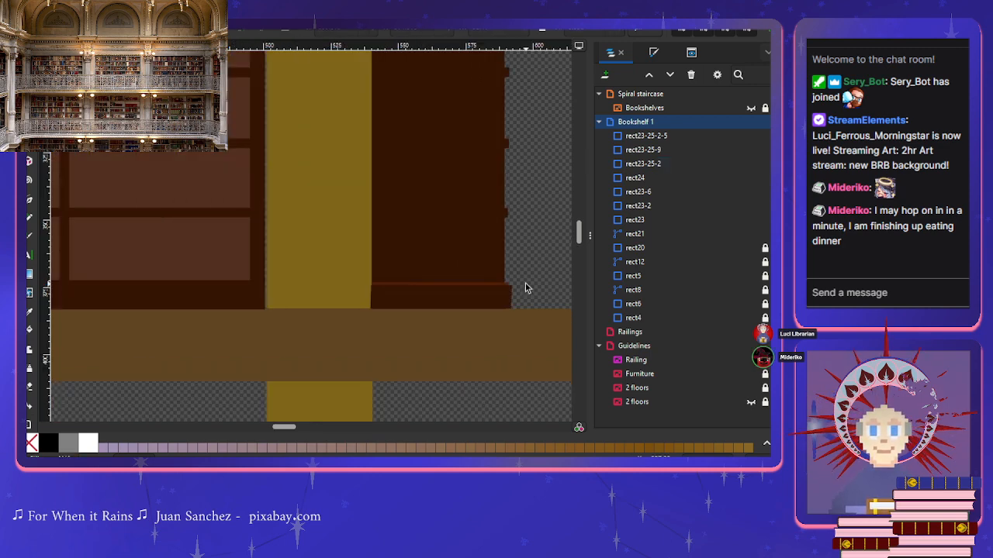
Step: Examine which part of the side panel each unlocked object in the Bookshelf 1 layer, from rect21 to rect23-25-2-5, represents
scroll(538, 287, "up", 3)
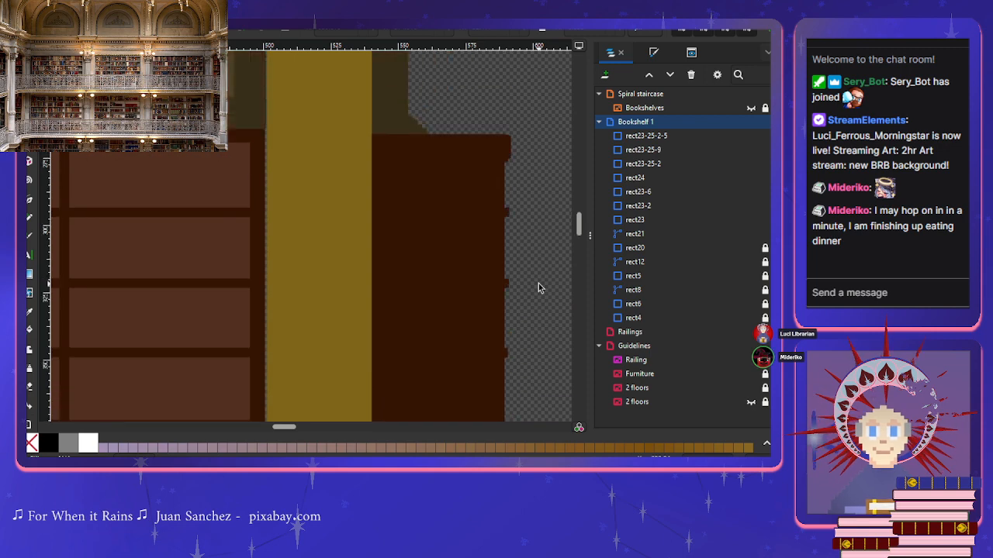
scroll(539, 287, "down", 2)
left_click(507, 306)
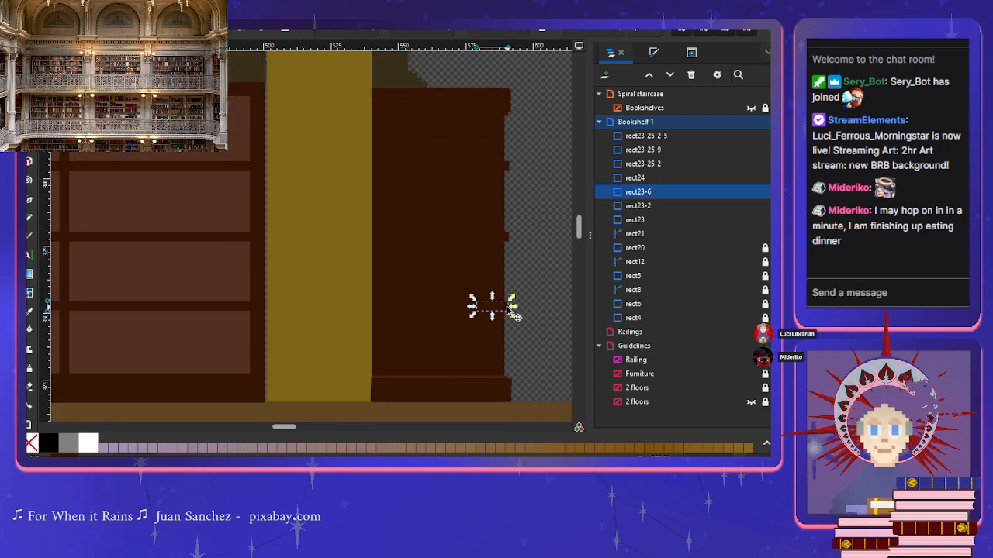
left_click(630, 223)
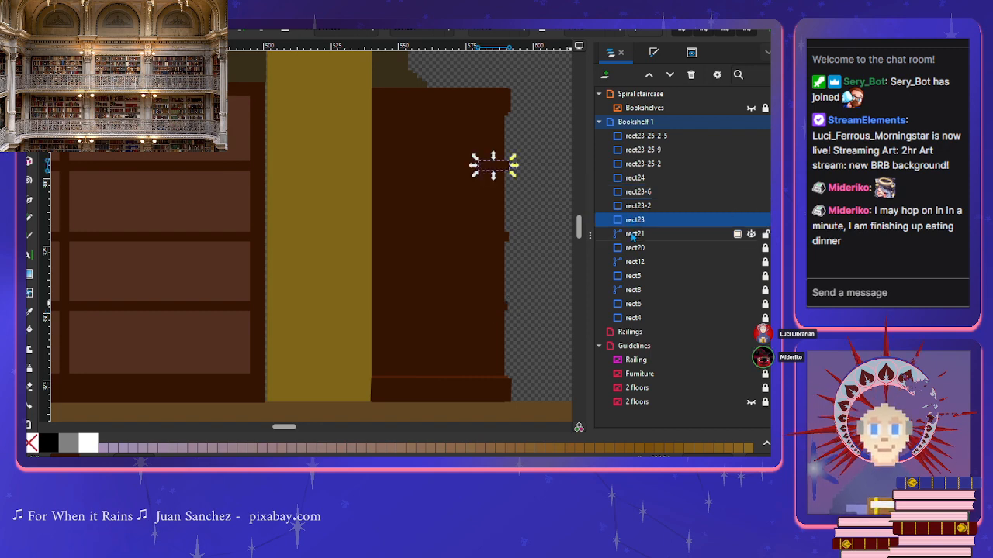
left_click(631, 234)
left_click(633, 220)
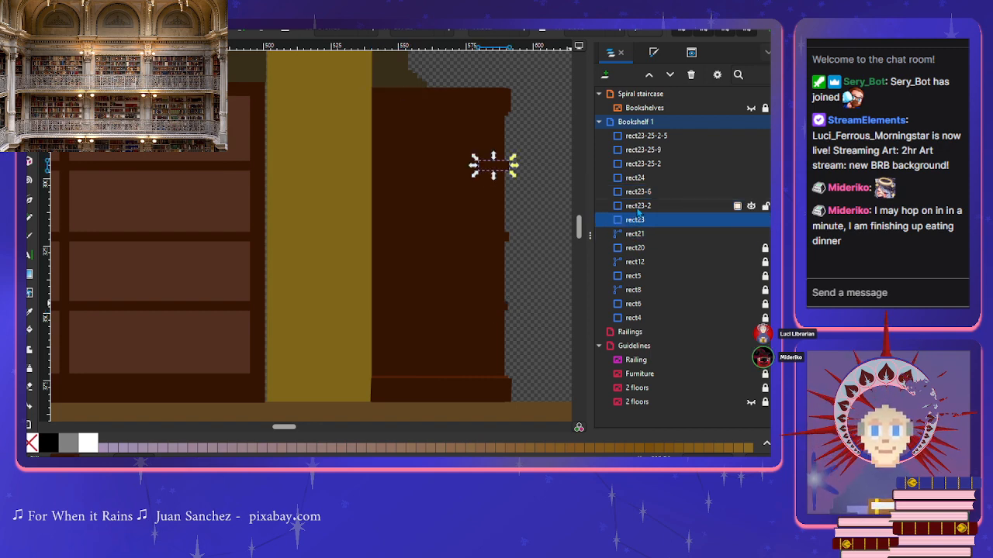
left_click(636, 206)
left_click(638, 192)
left_click(640, 177)
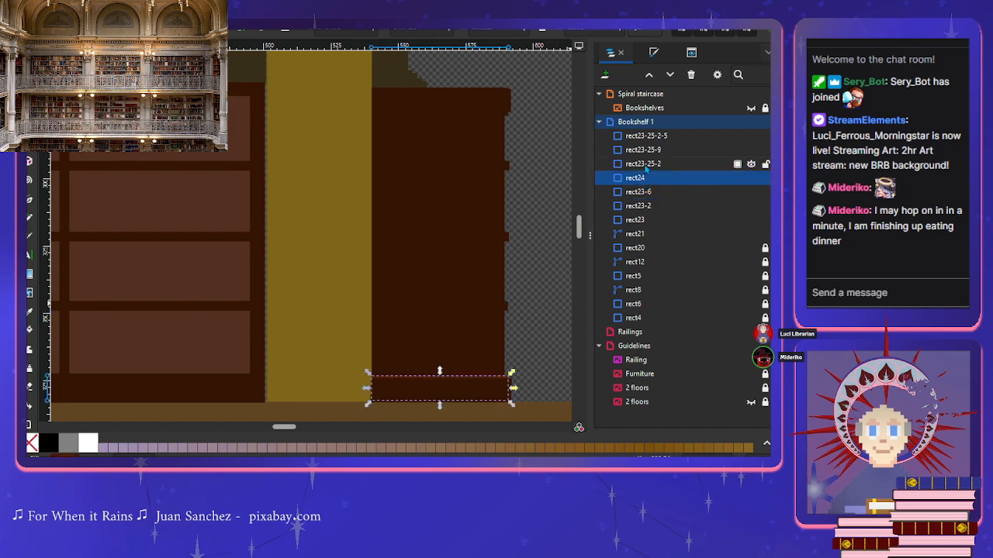
left_click(644, 163)
left_click(648, 151)
left_click(647, 137)
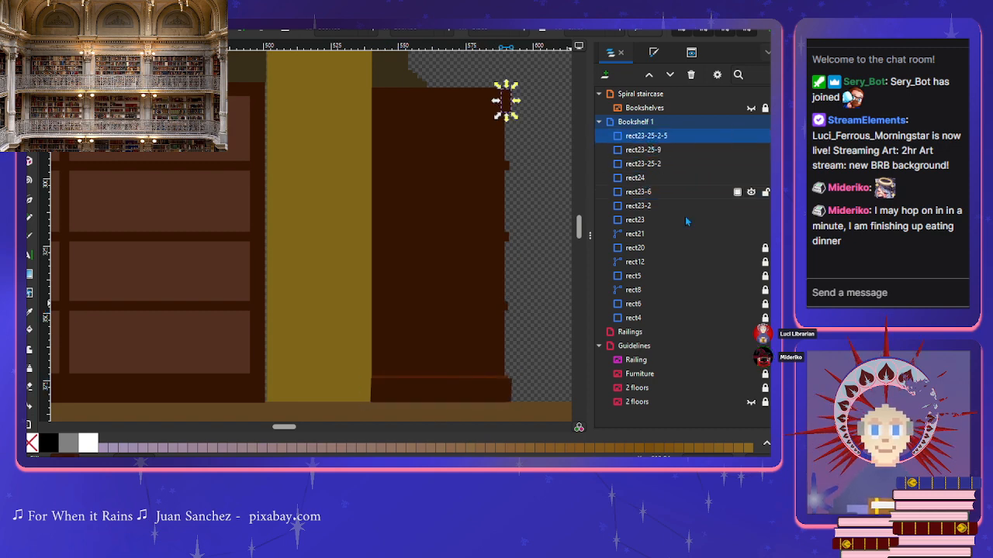
Step: Move the side panel, rect20, to the front of the Bookshelf 1 layer, above all the trims
left_click(626, 248)
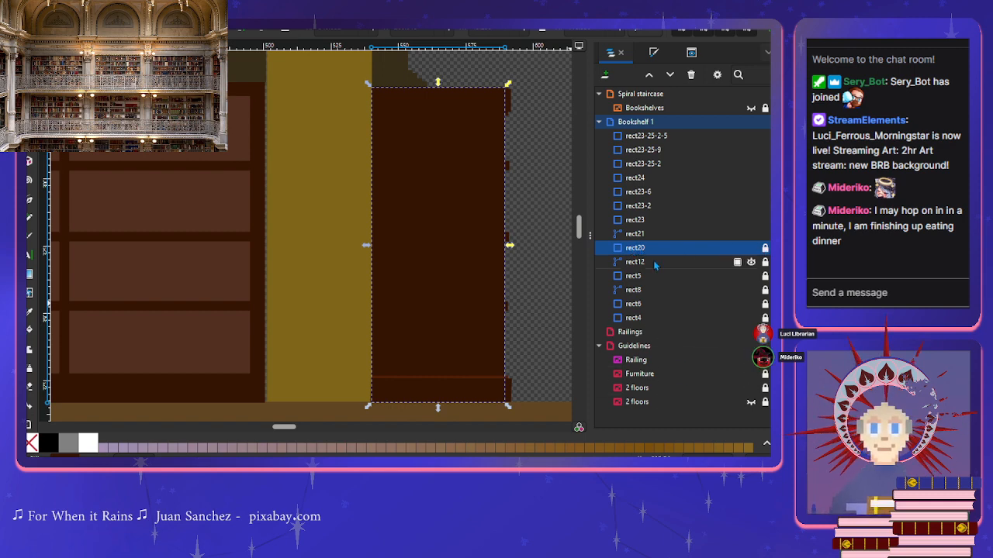
left_click_drag(640, 250, 637, 137)
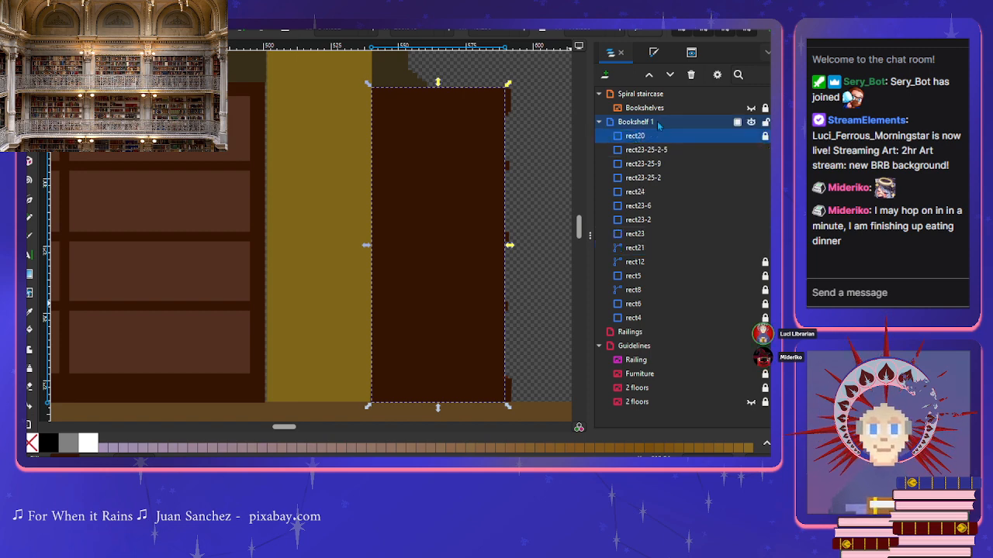
left_click(559, 120)
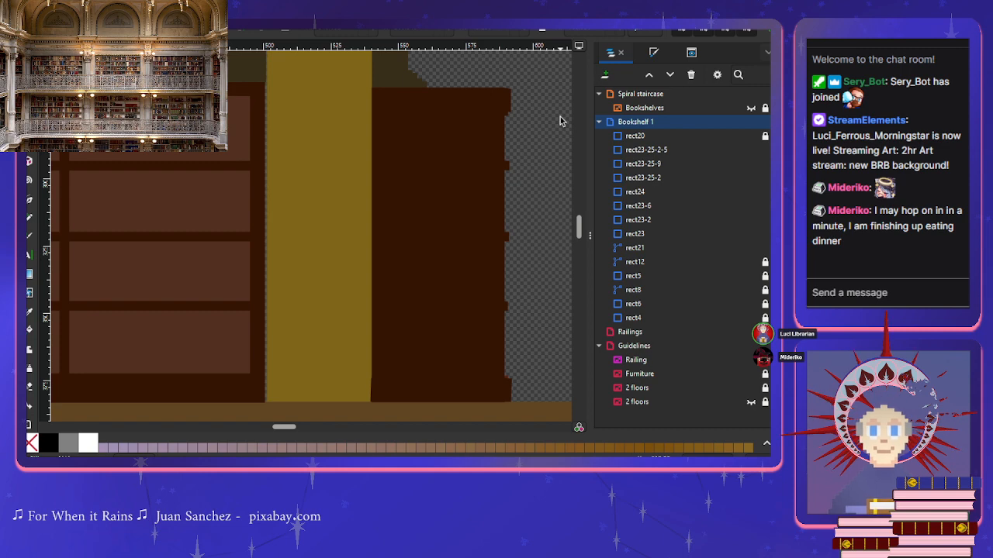
Step: Stretch the outer top trim, rect23-25-2-5, across the side panel's full width to its left edge
left_click(647, 136)
left_click(647, 150)
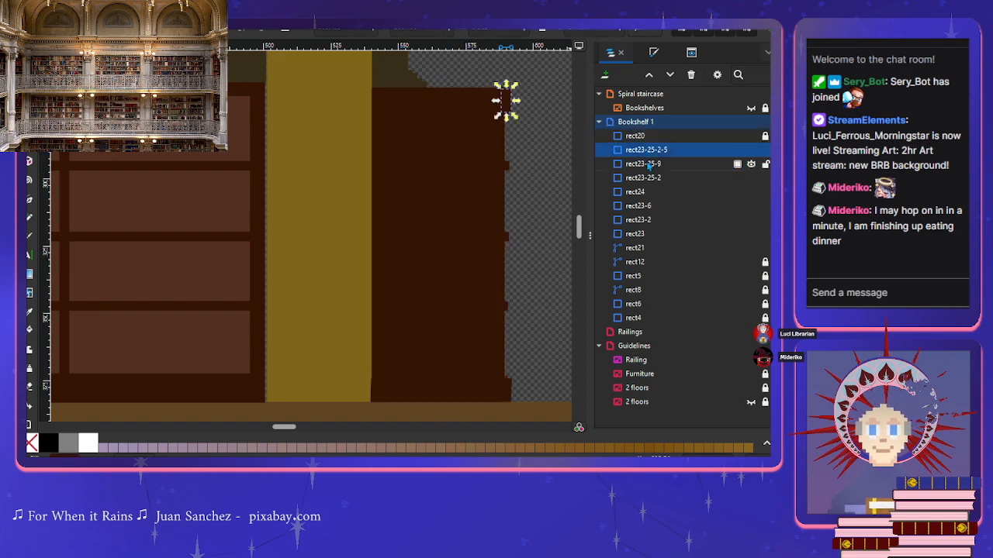
left_click(648, 164)
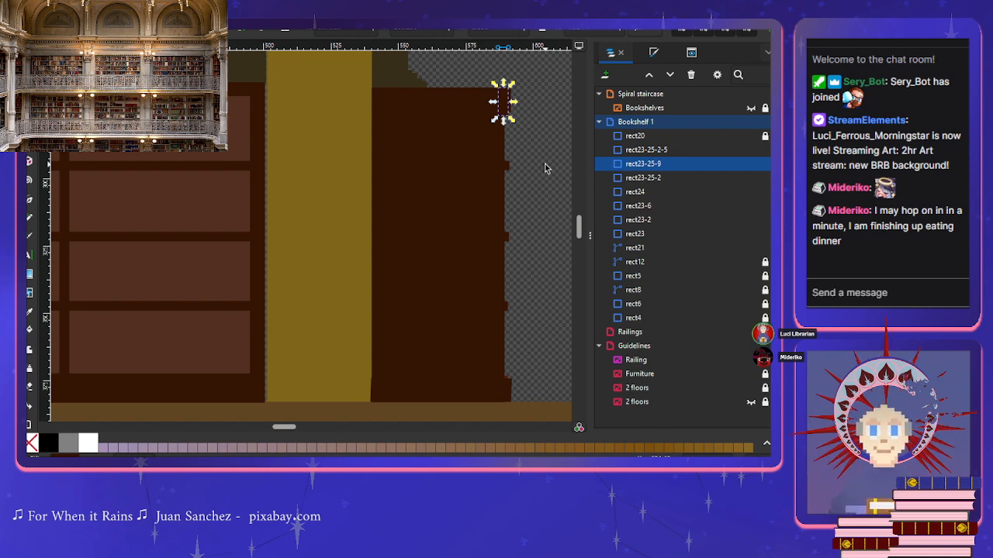
left_click(631, 151)
left_click(632, 165)
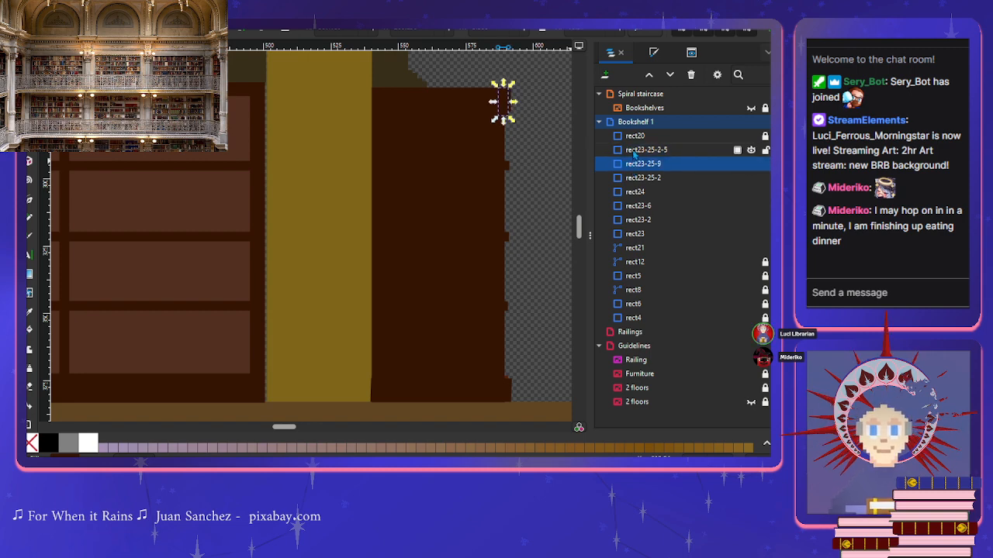
left_click(632, 150)
scroll(539, 150, "up", 2, "ctrl")
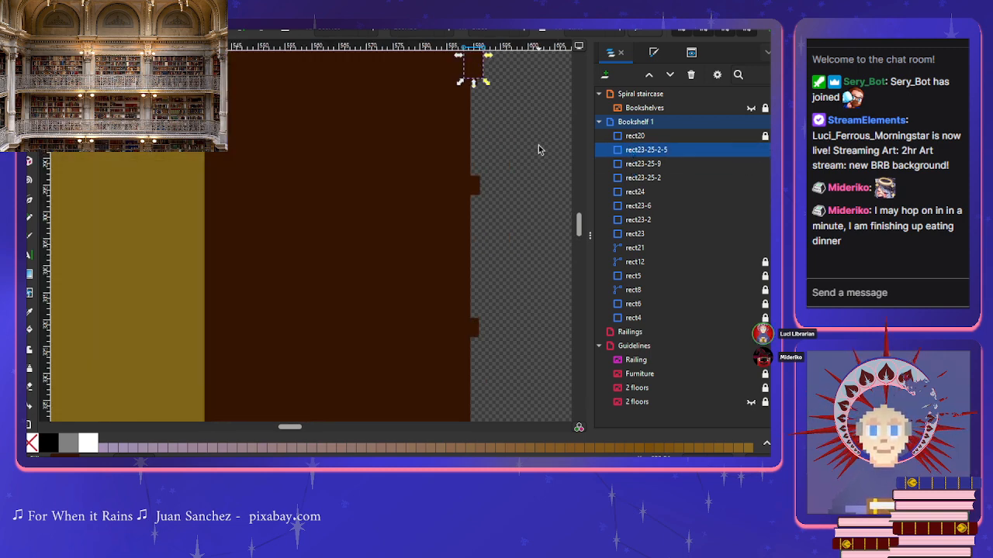
scroll(511, 161, "up", 2)
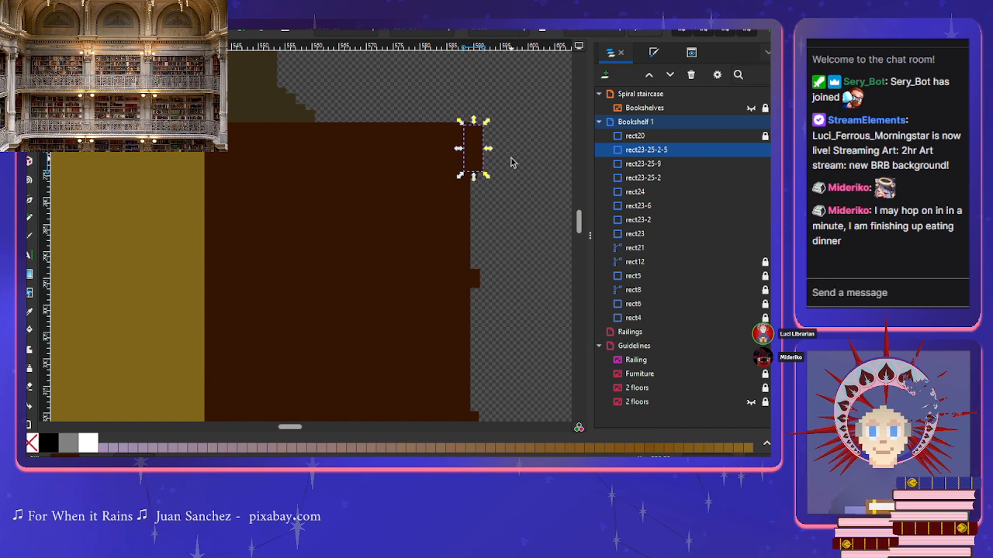
left_click(642, 137)
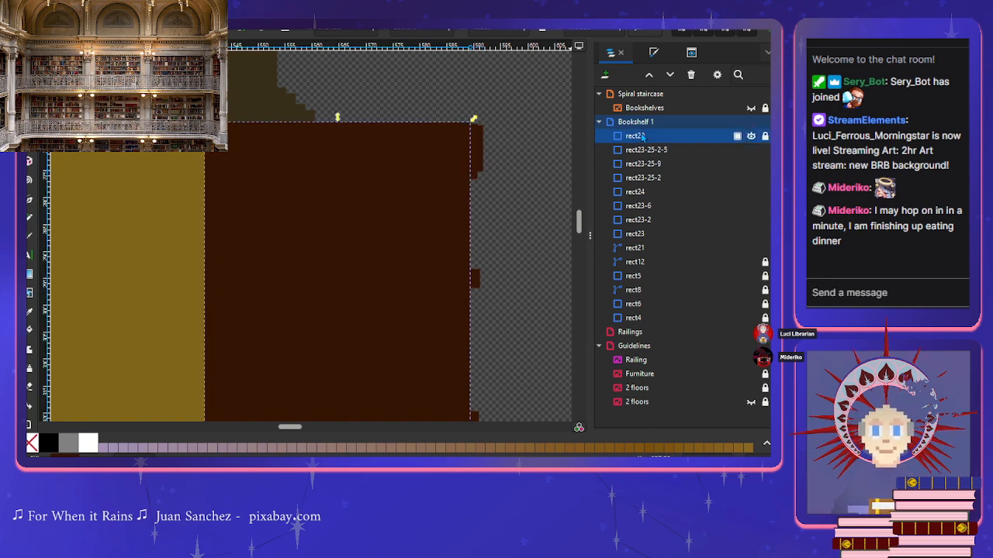
left_click(642, 149)
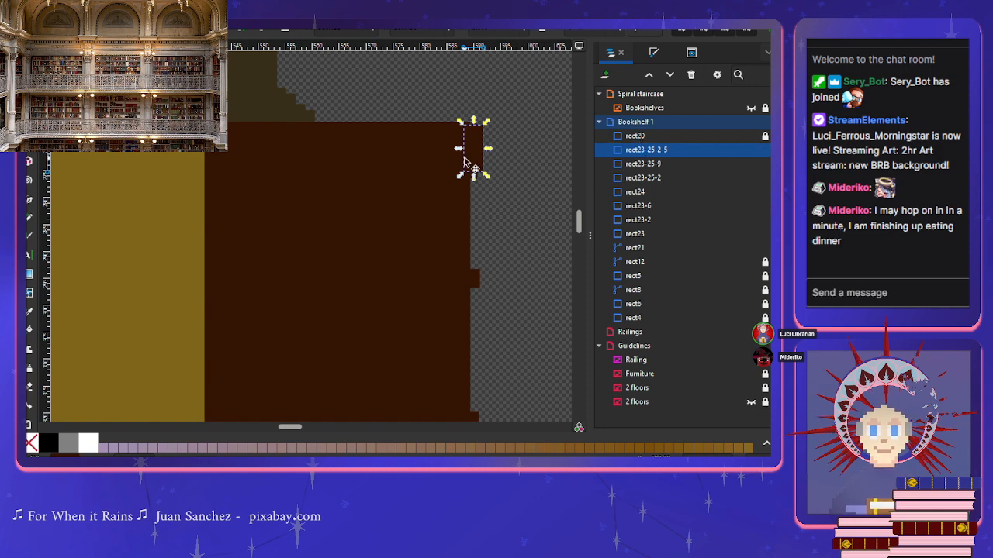
left_click_drag(459, 149, 196, 162)
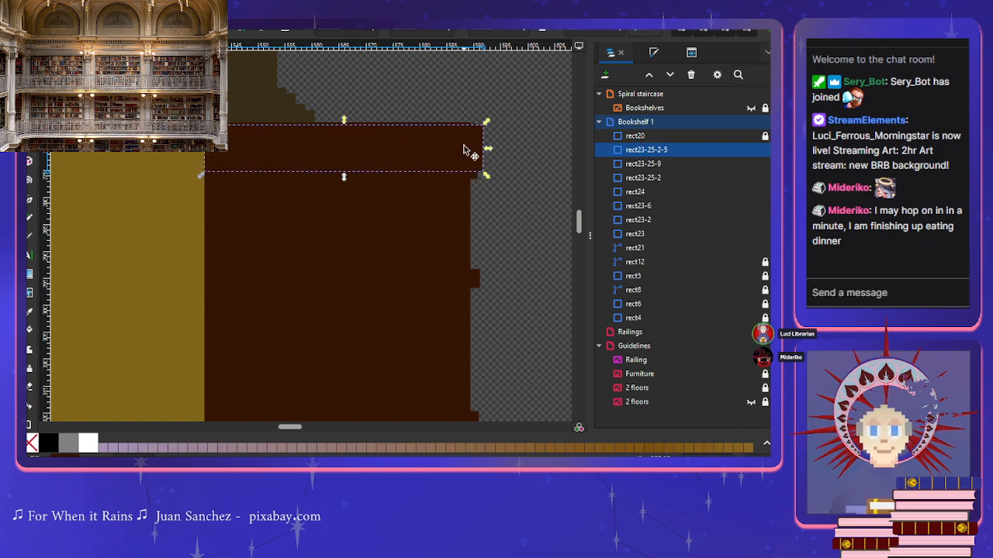
Step: Stretch the inner top trim, rect23-25-9, to the side panel's left edge and recolour it with the base lip's sampled lighter brown
left_click(474, 179)
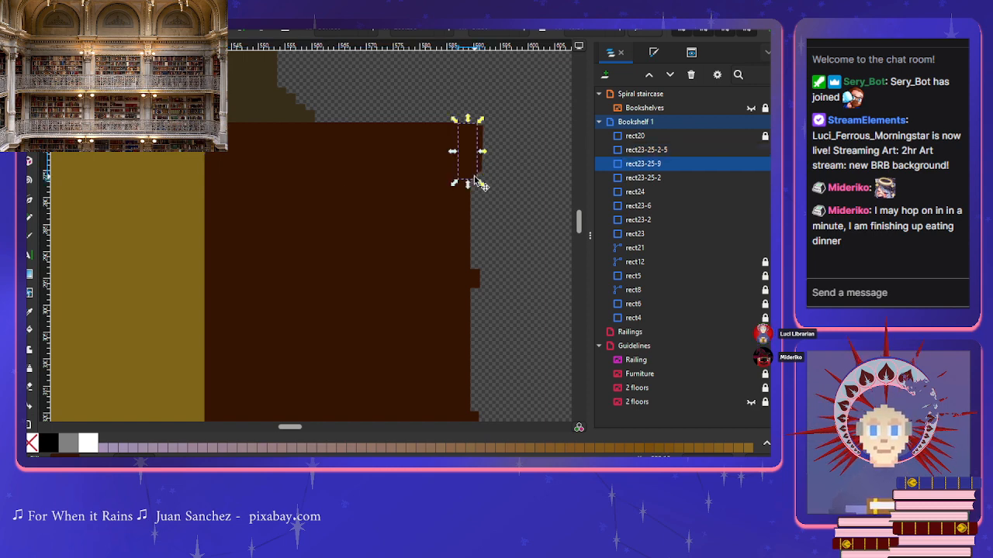
left_click_drag(432, 157, 200, 165)
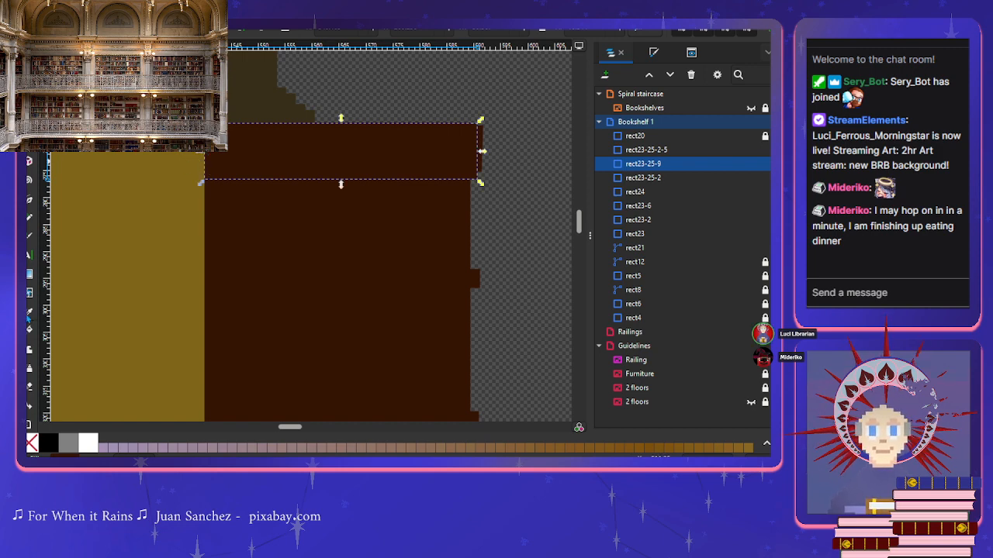
scroll(472, 303, "down", 5)
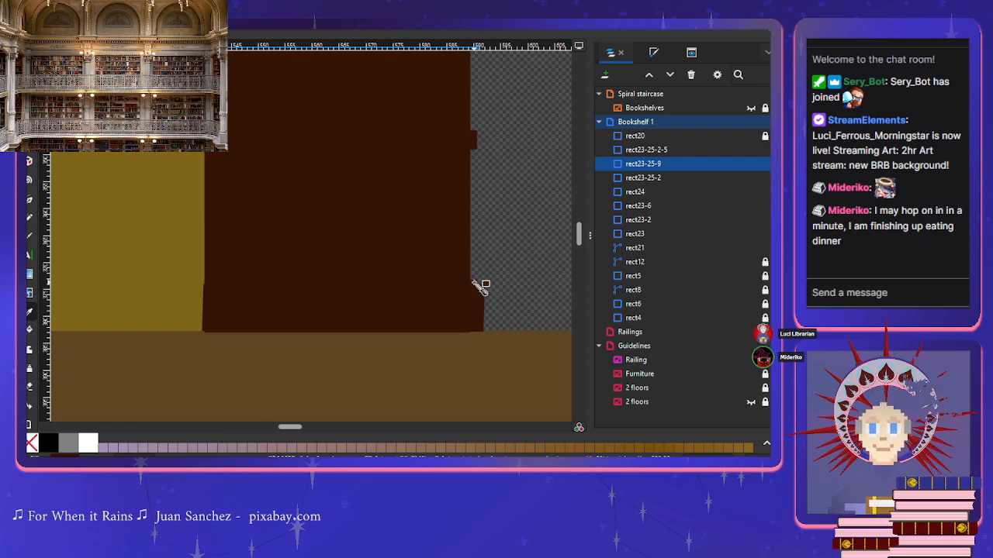
scroll(505, 282, "up", 5)
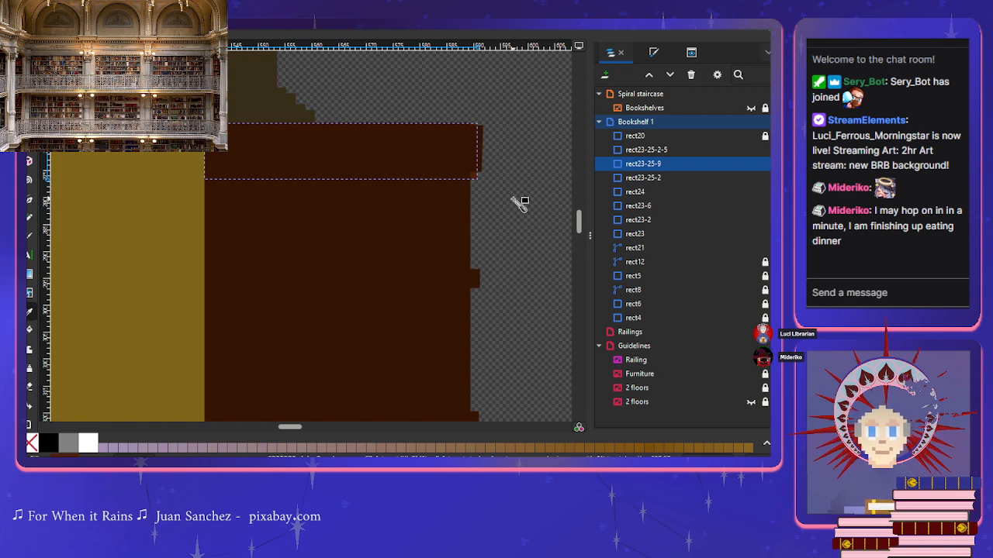
Step: Move the side panel, rect20, below the two top trims, rect23-25-2-5 and rect23-25-9, in the Bookshelf 1 layer
left_click(637, 154)
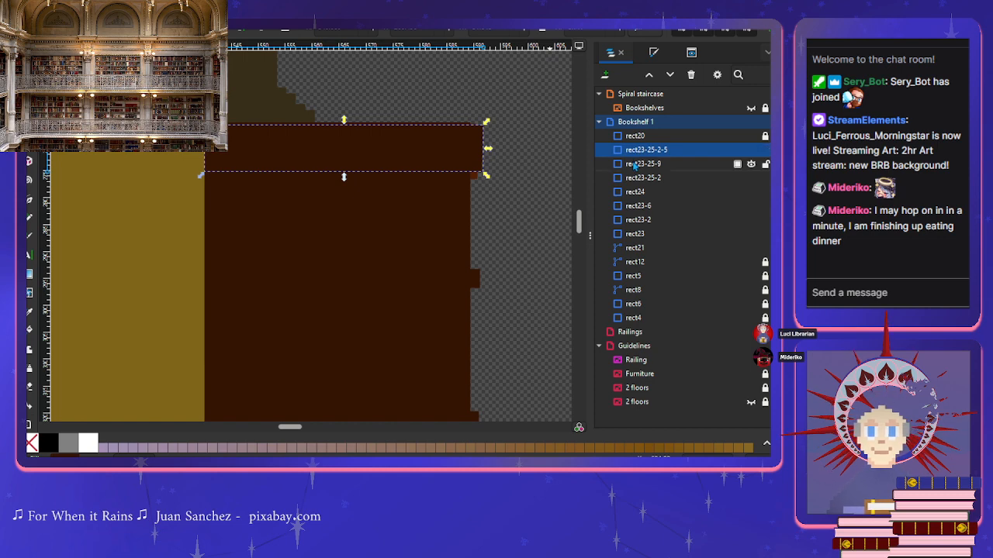
left_click(636, 137)
left_click_drag(636, 137, 628, 187)
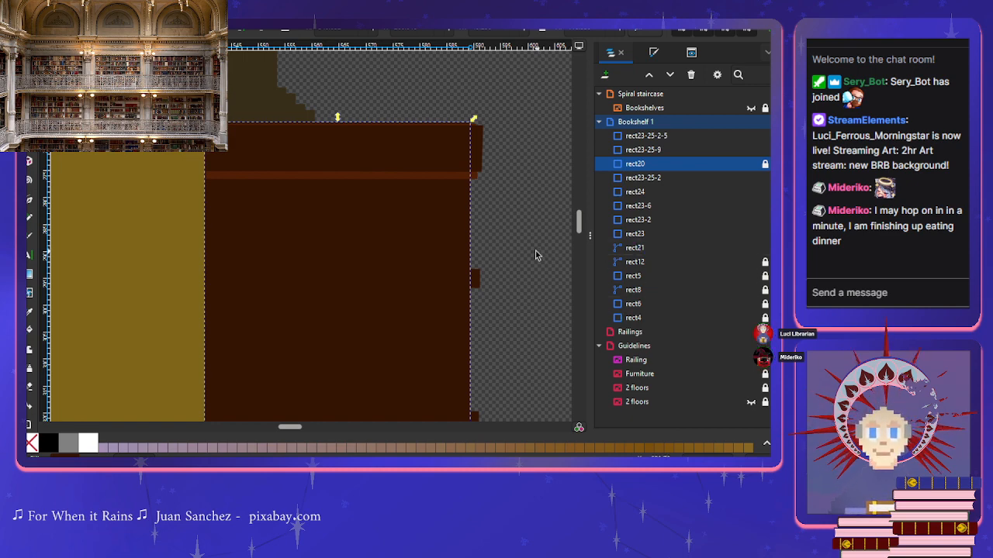
Step: Move the side panel, rect20, below the base trim pieces rect23-25-2 and rect24 in the Bookshelf 1 layer
scroll(535, 252, "down", 3)
scroll(534, 256, "down", 2, "ctrl")
scroll(535, 256, "down", 3)
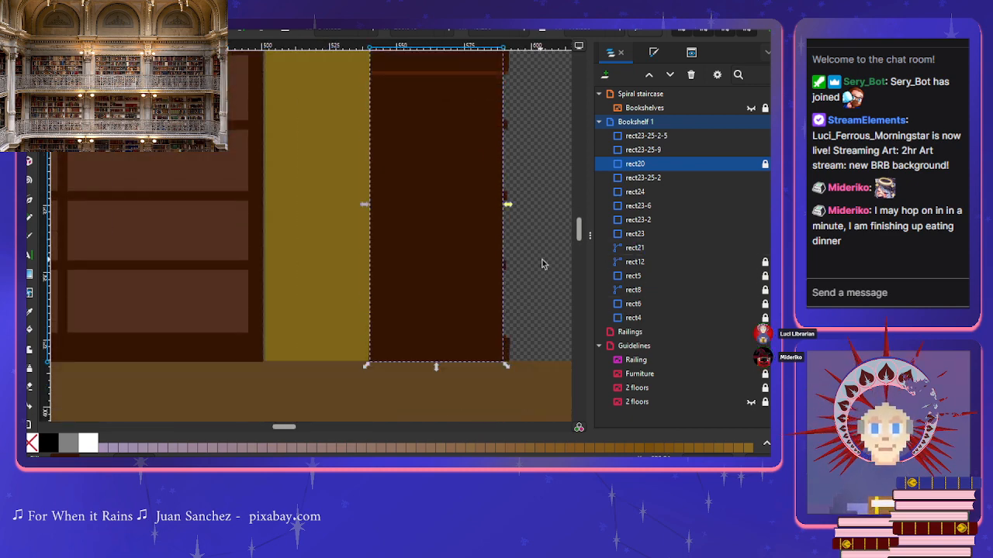
left_click(509, 357)
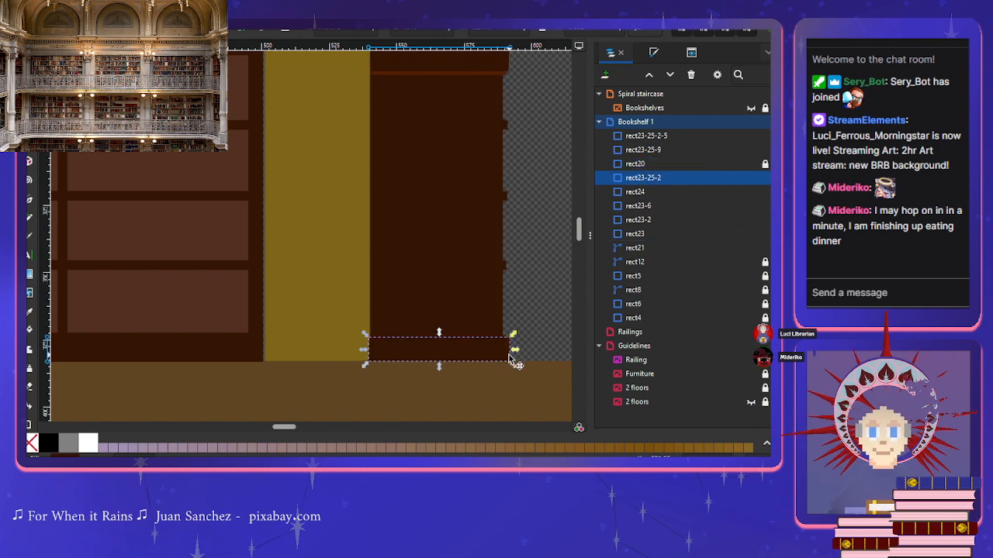
left_click(636, 191)
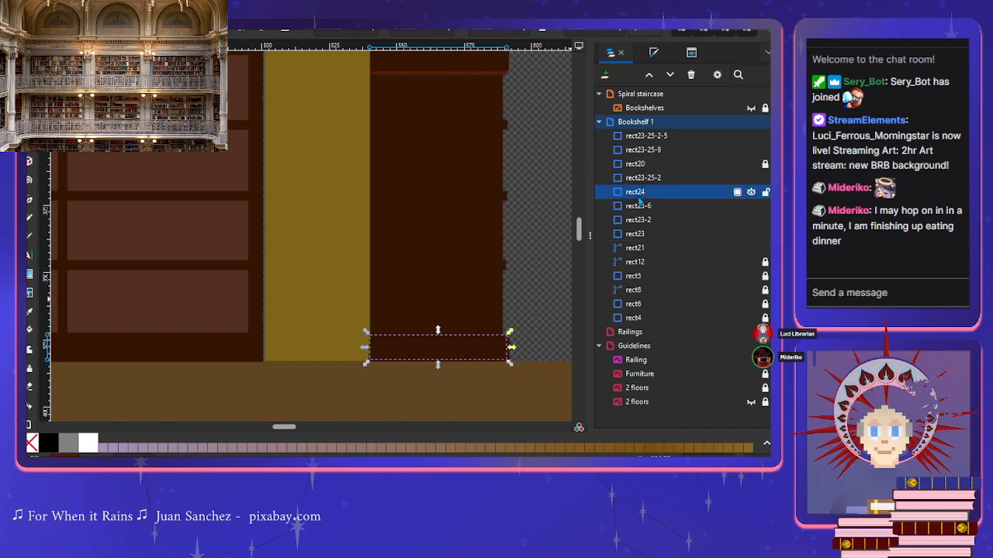
left_click(638, 179)
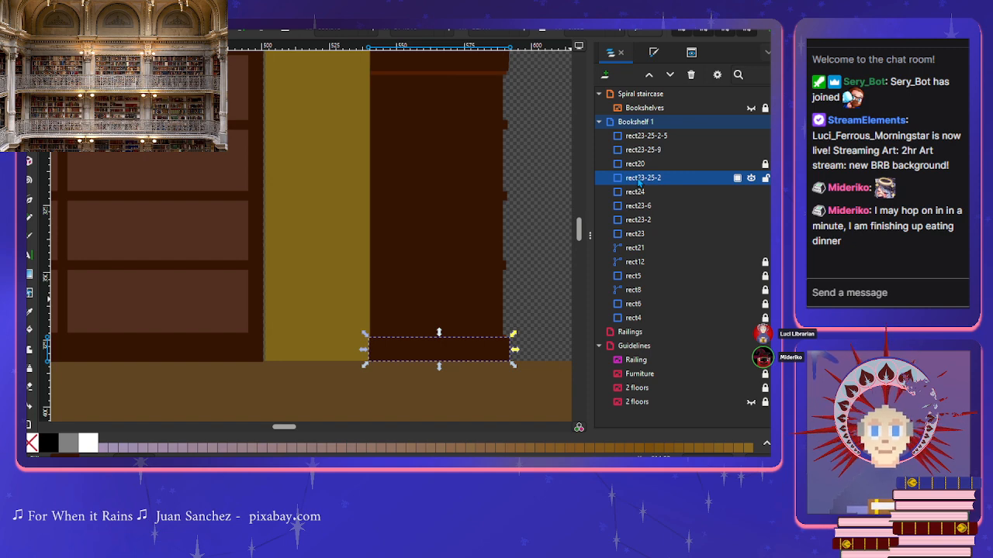
left_click(637, 166)
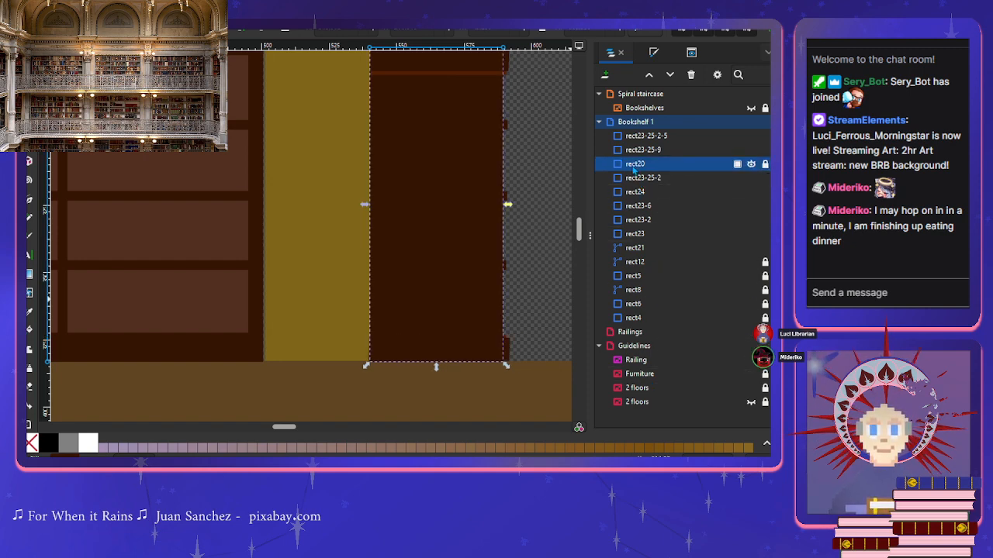
left_click_drag(636, 165, 637, 196)
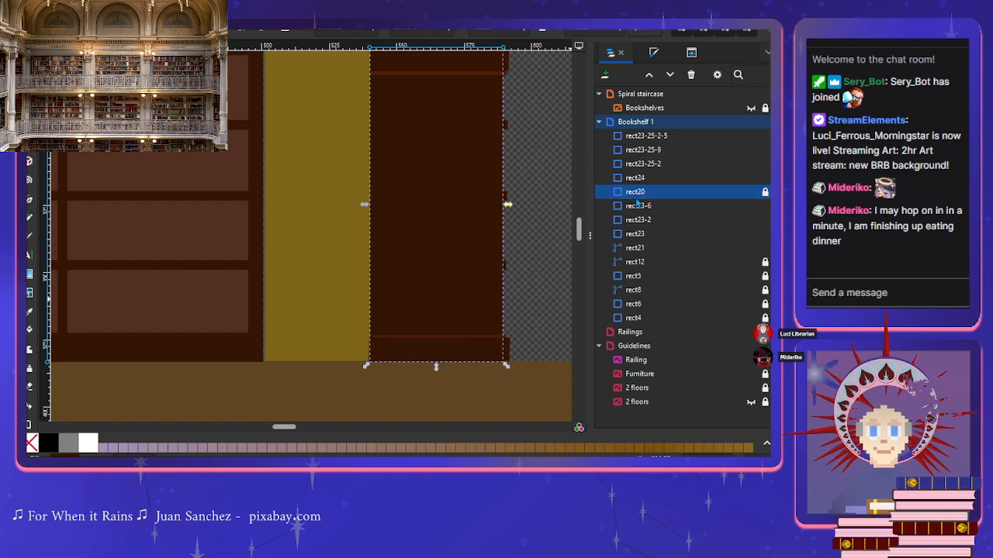
left_click(560, 279)
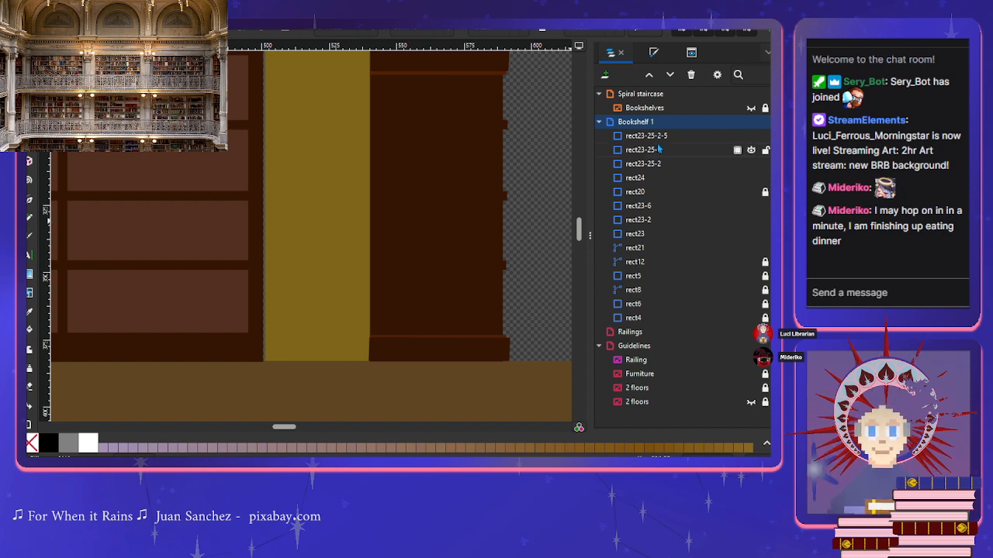
Step: Recolour the lowest notch on the side panel's right edge, rect23-6, with the lighter brown sampled from the base lip
left_click(647, 179)
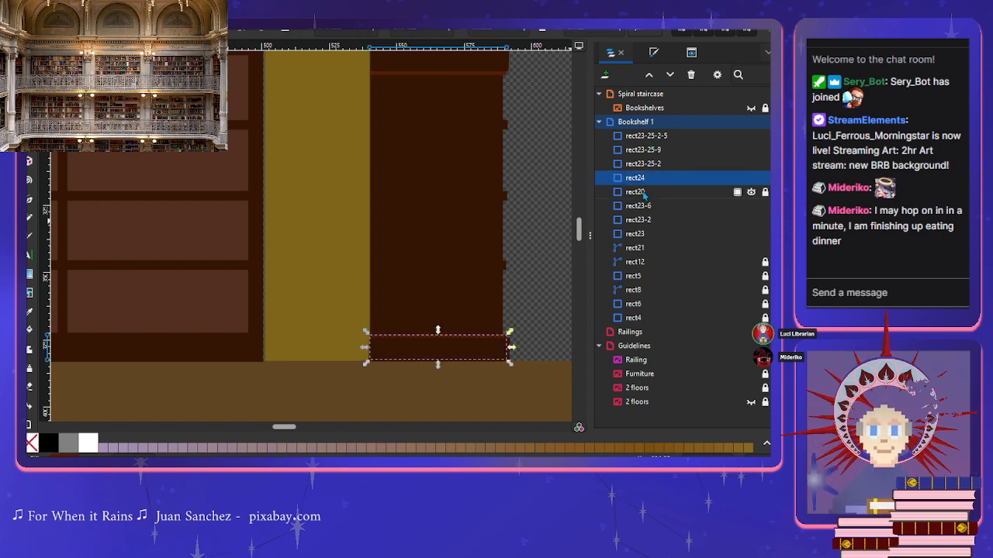
left_click(644, 192)
left_click(642, 207)
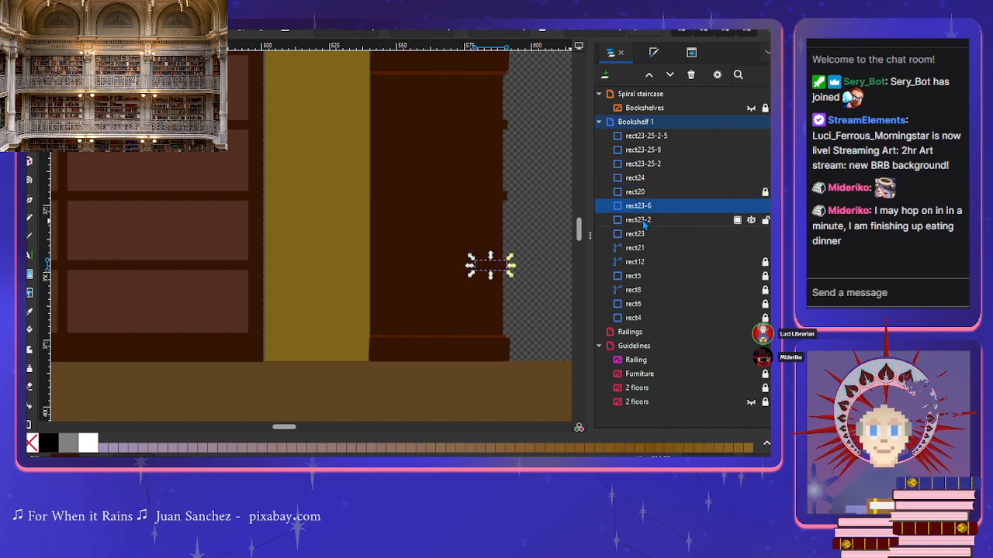
left_click(550, 276)
scroll(527, 293, "up", 2, "ctrl")
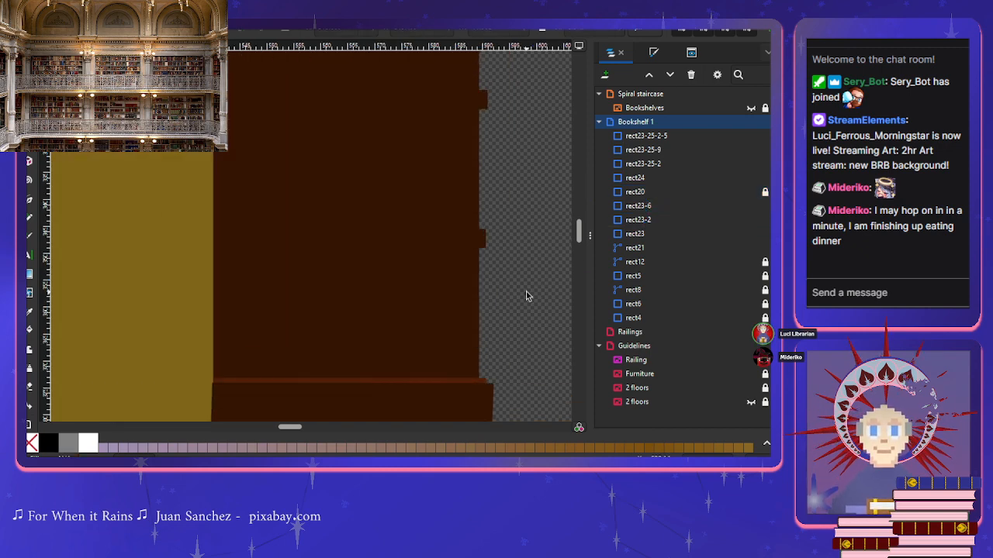
scroll(525, 296, "down", 1)
scroll(525, 295, "right", 3)
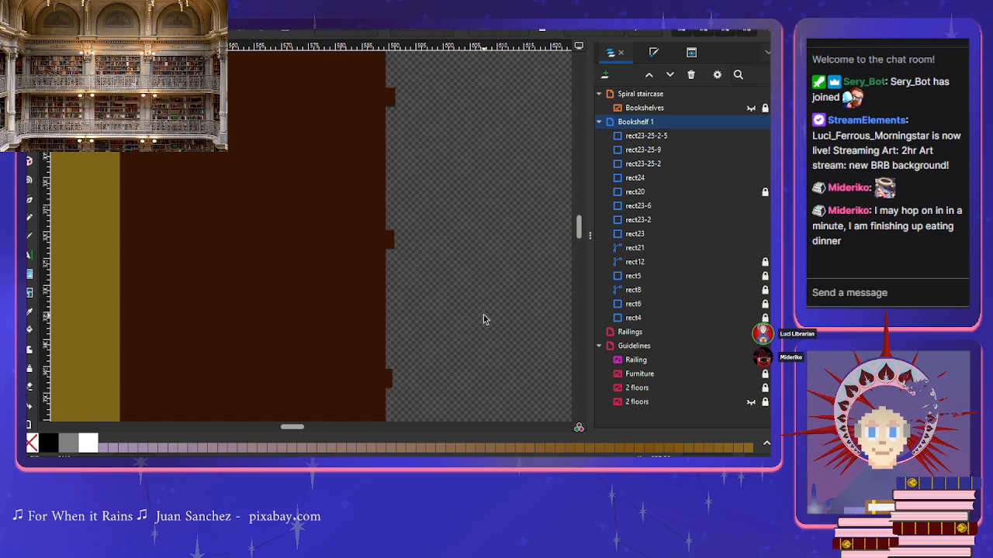
left_click(390, 383)
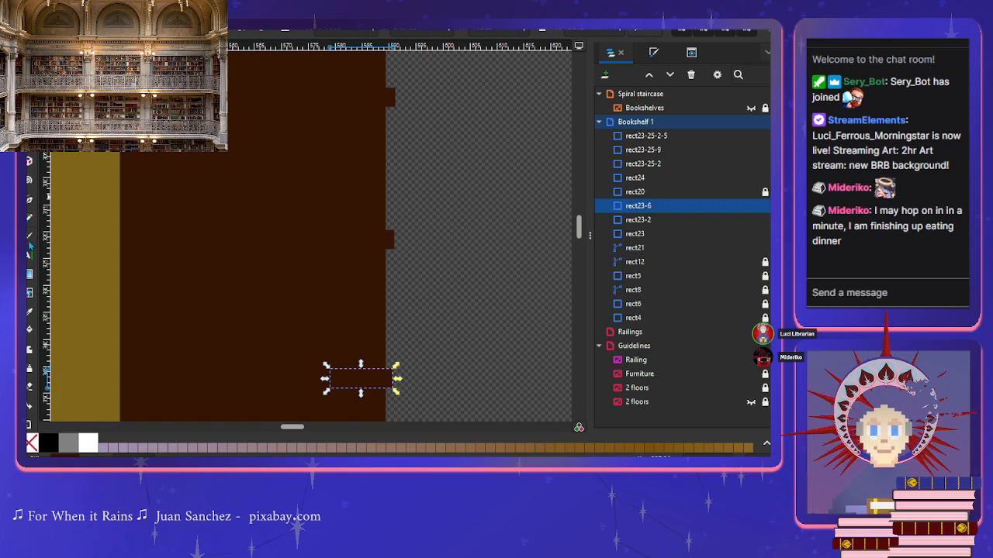
left_click(30, 328)
scroll(419, 326, "down", 5)
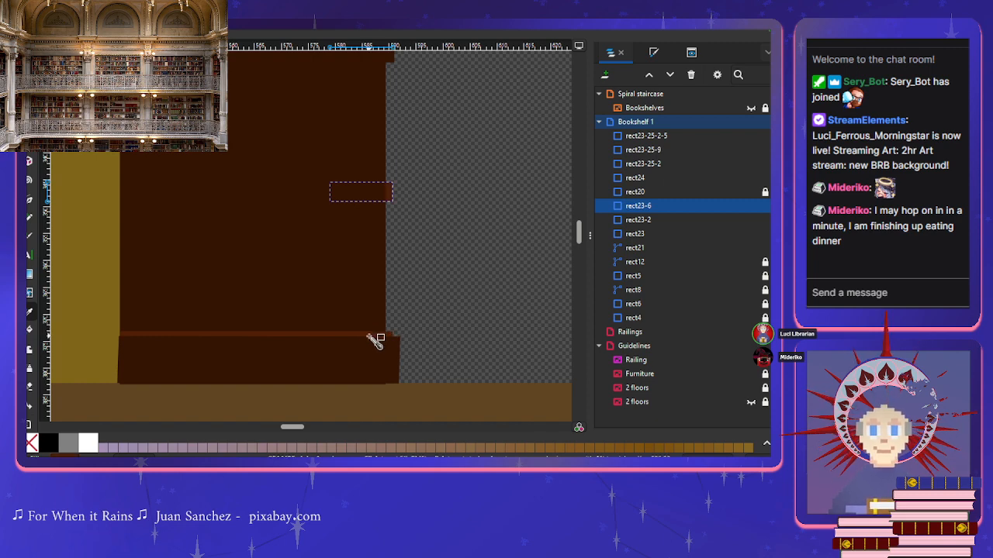
scroll(436, 326, "up", 5)
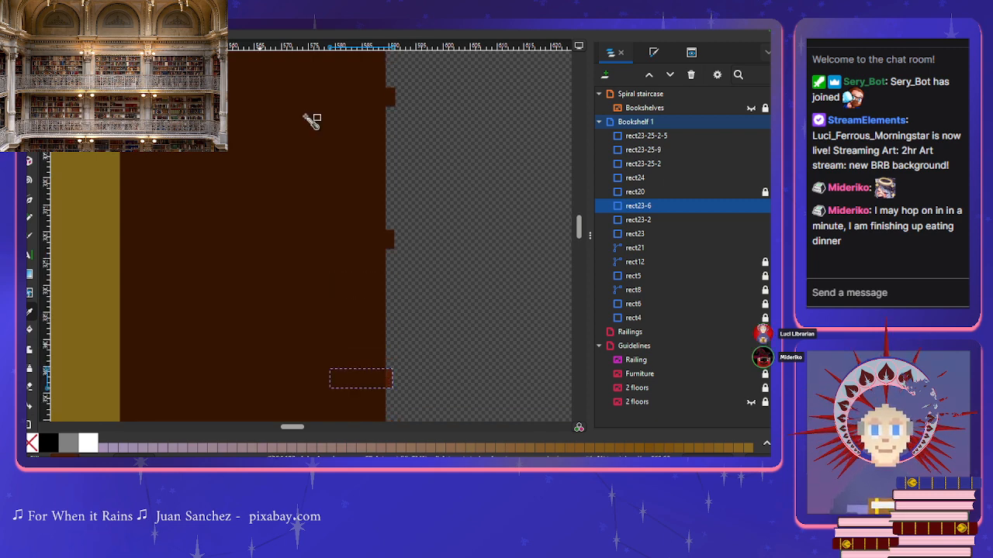
Step: Recolour the middle and upper edge notches, rect23-2 and rect23, with the lighter brown sampled from the notch below each
left_click(644, 220)
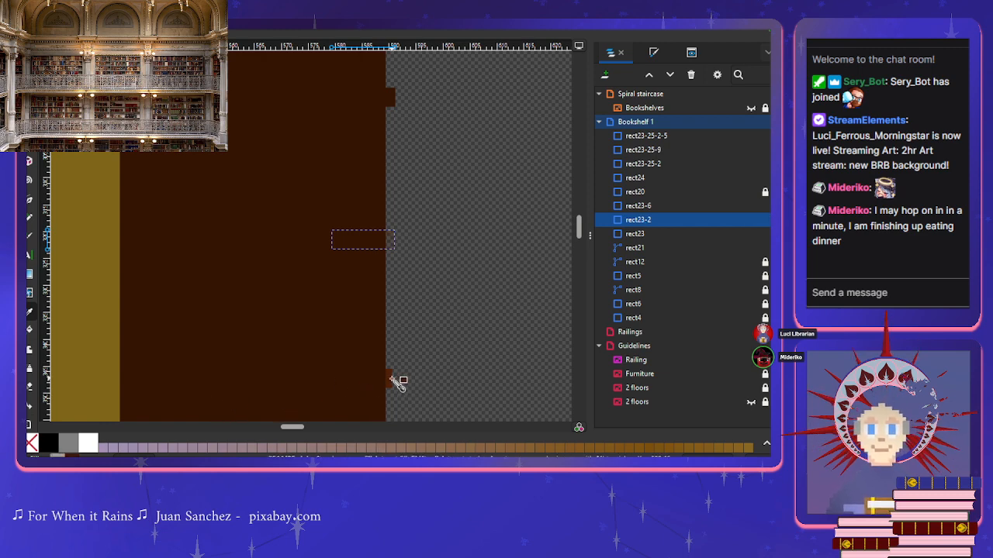
scroll(471, 318, "up", 3)
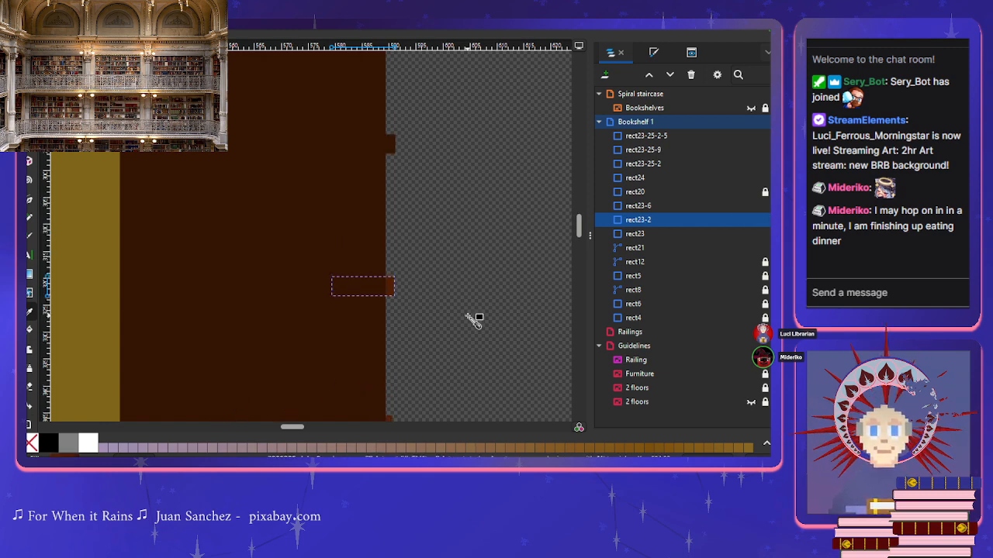
left_click(647, 207)
left_click(643, 192)
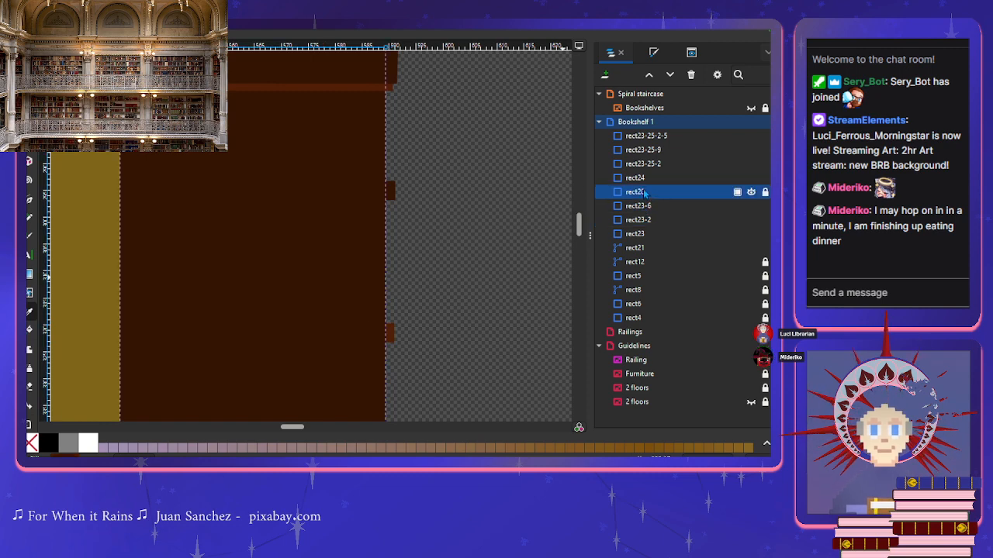
left_click(648, 208)
left_click(647, 221)
left_click(644, 234)
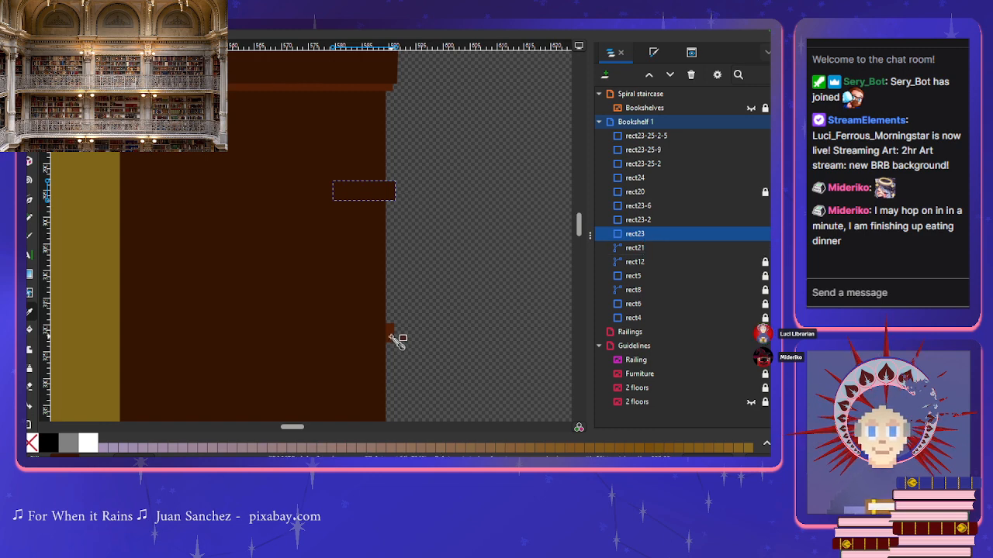
key("s")
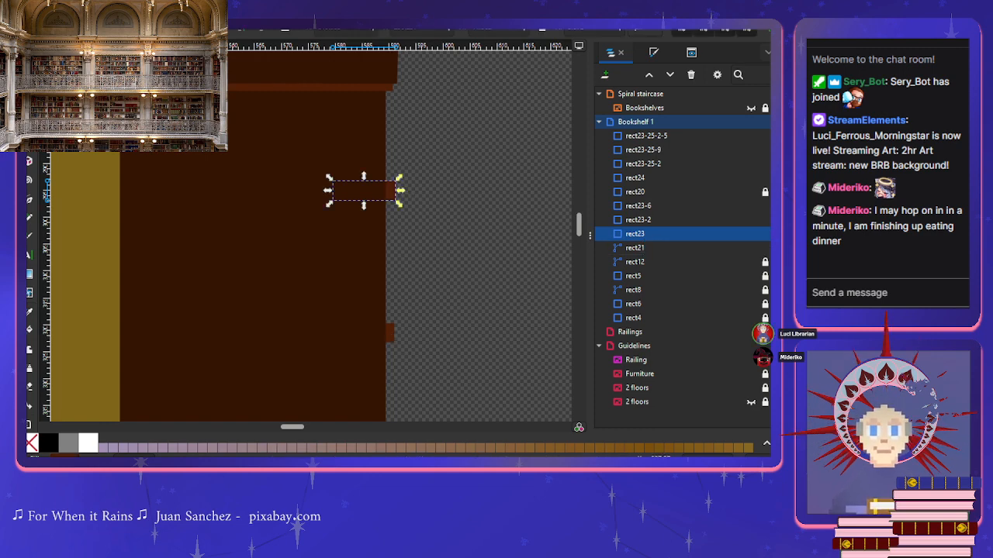
left_click(489, 200)
scroll(480, 212, "down", 2)
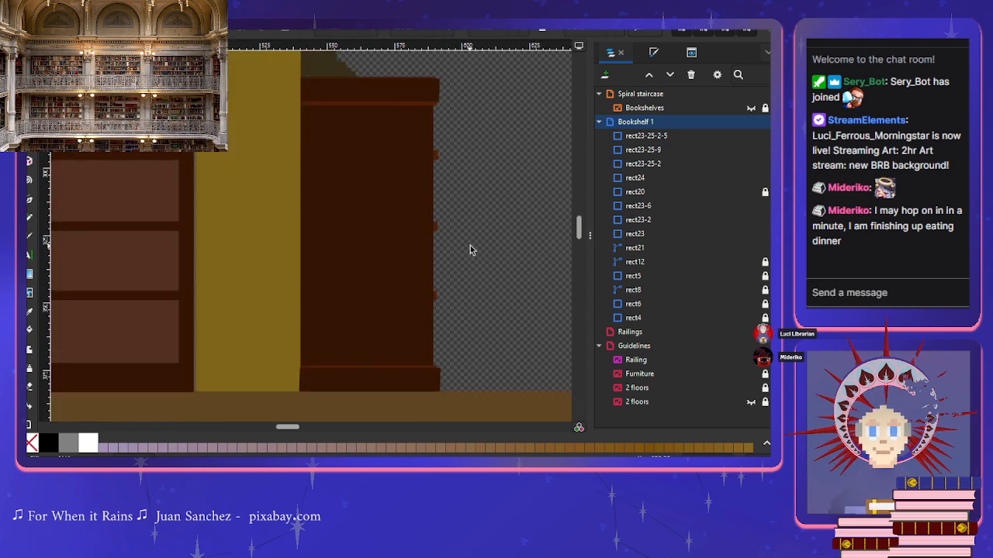
scroll(490, 250, "down", 1)
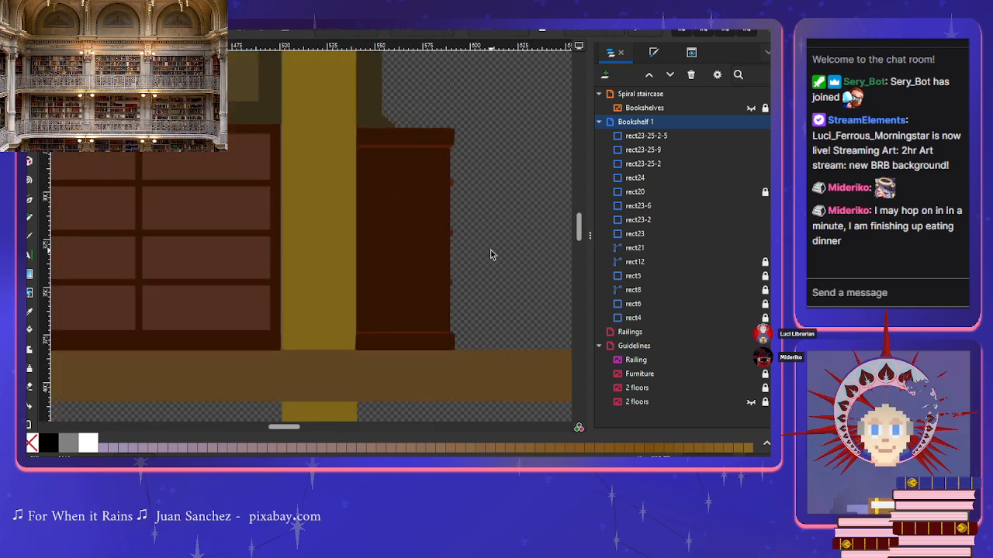
Step: Unlock the side panel, rect20, so it can be selected together with its trims and notches
scroll(490, 249, "up", 1)
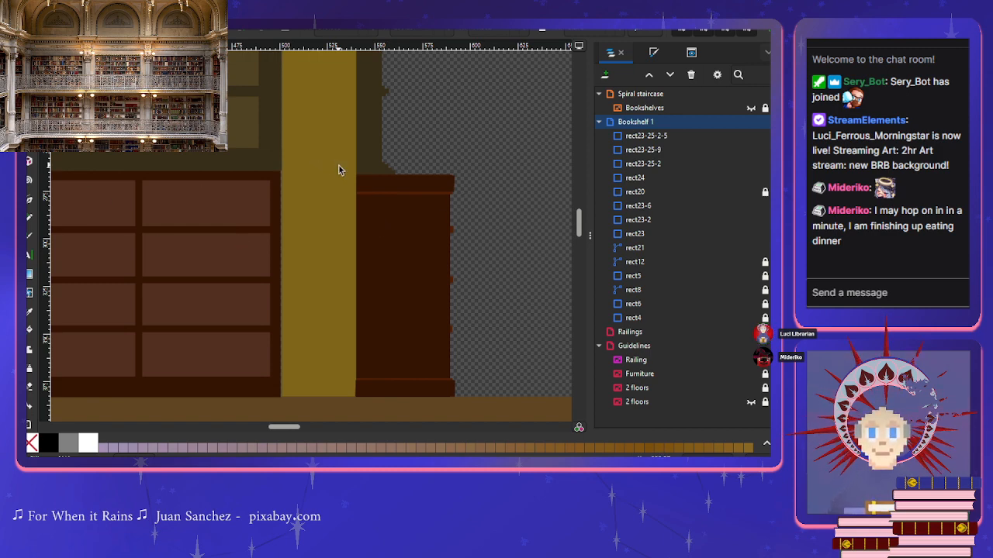
left_click_drag(338, 169, 480, 416)
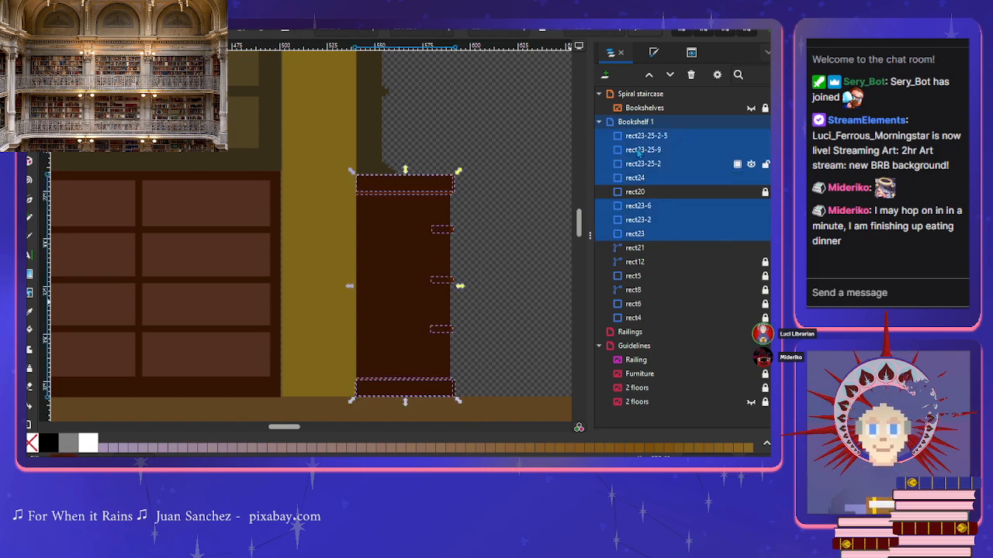
left_click(766, 194)
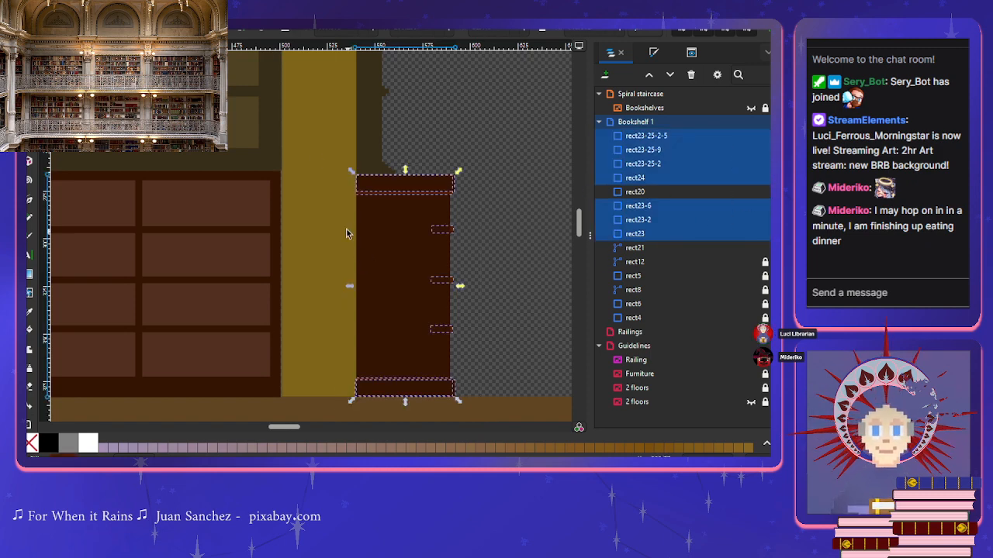
left_click_drag(321, 153, 497, 441)
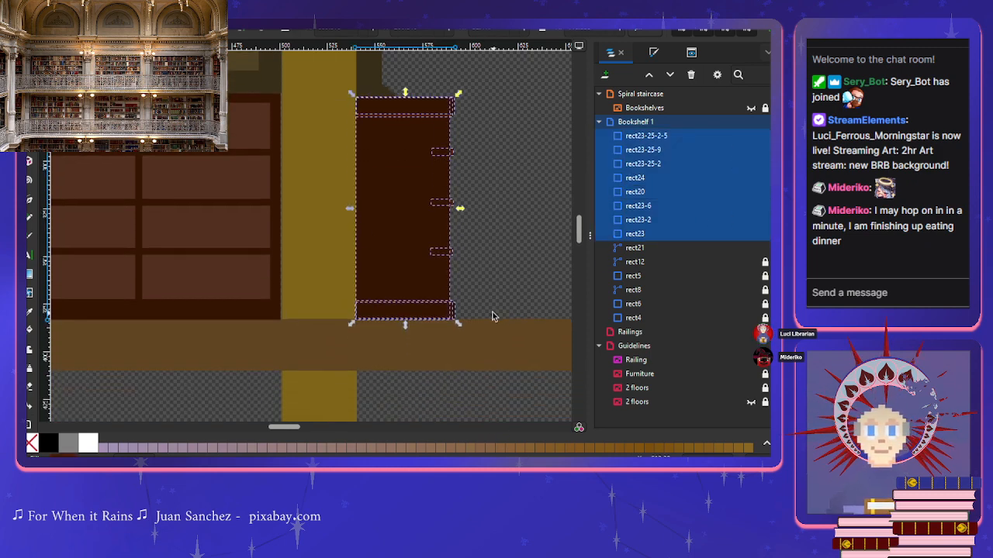
scroll(493, 315, "up", 1)
key("Escape")
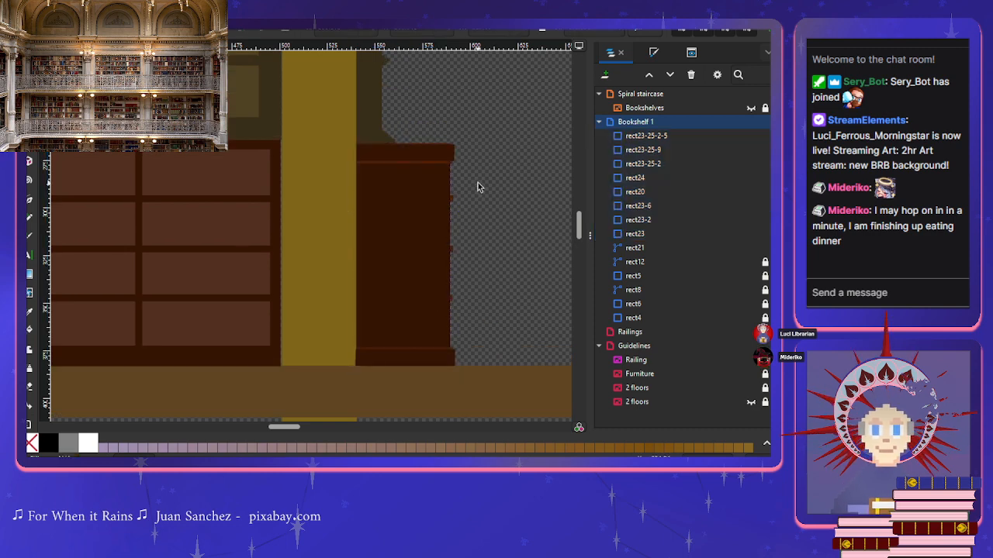
Step: Lock the four top and base trim pieces, rect23-25-2-5, rect23-25-9, rect23-25-2 and rect24
left_click(412, 155)
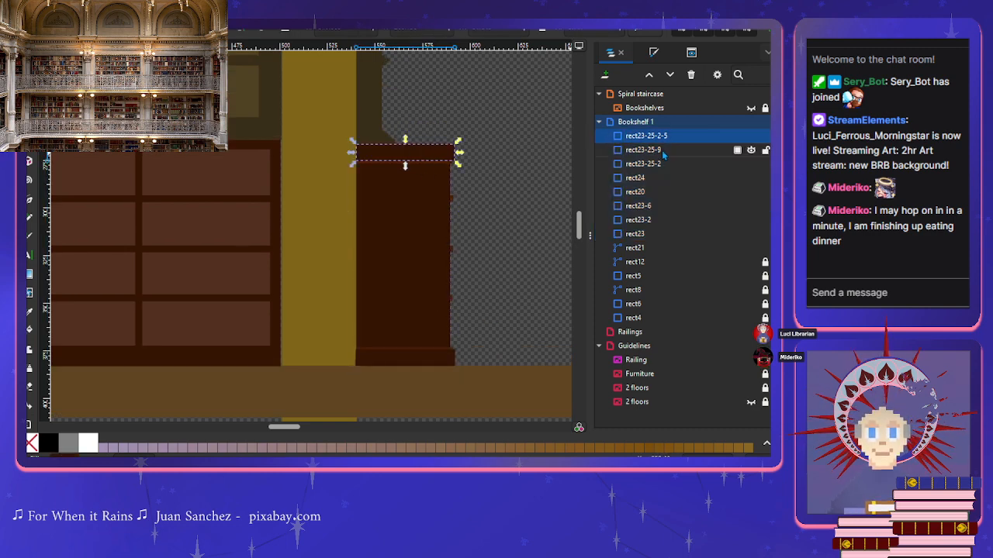
left_click(765, 137)
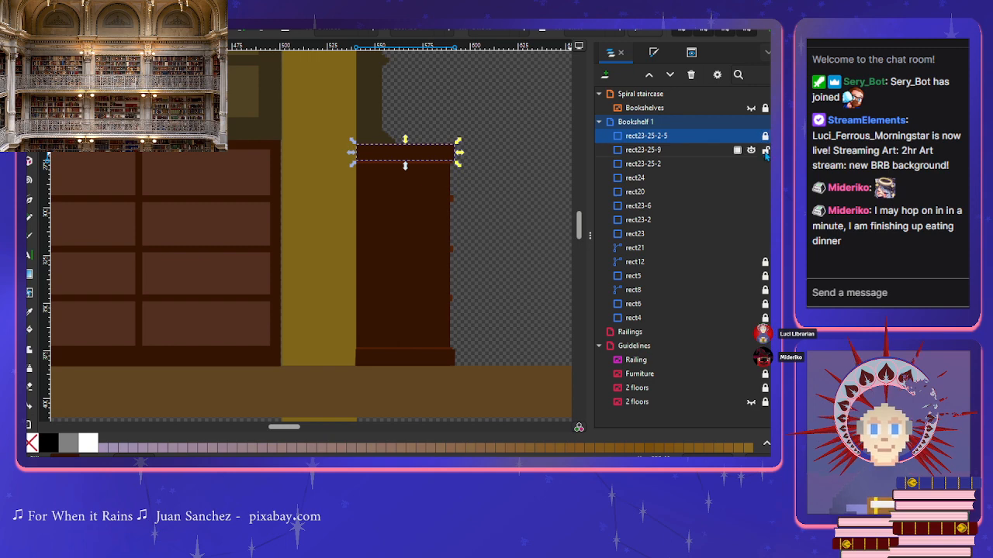
left_click(765, 150)
left_click(766, 164)
left_click(765, 178)
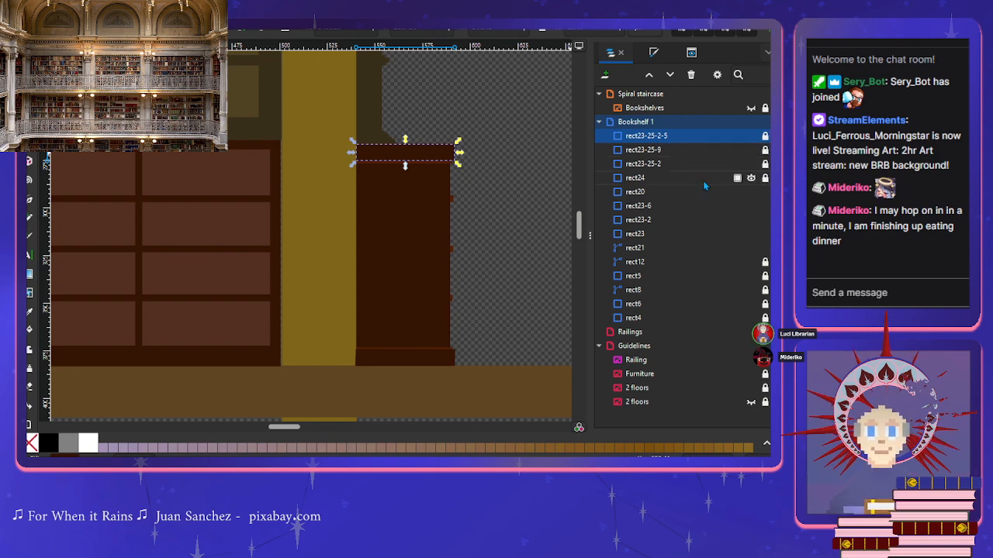
Step: Group the side panel, rect20, with its three edge notches, rect23-6, rect23-2 and rect23
left_click(317, 117)
left_click_drag(319, 111, 485, 388)
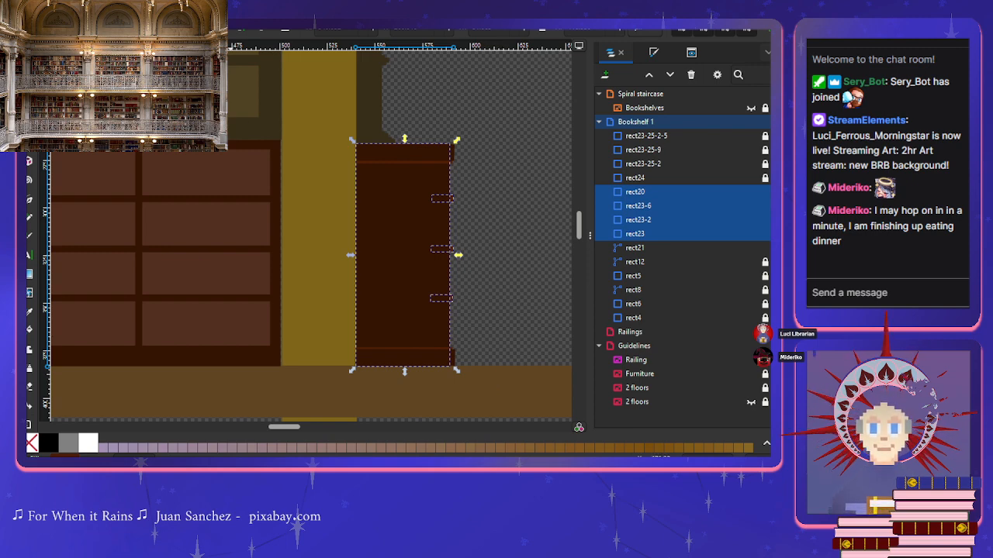
key("ctrl+g")
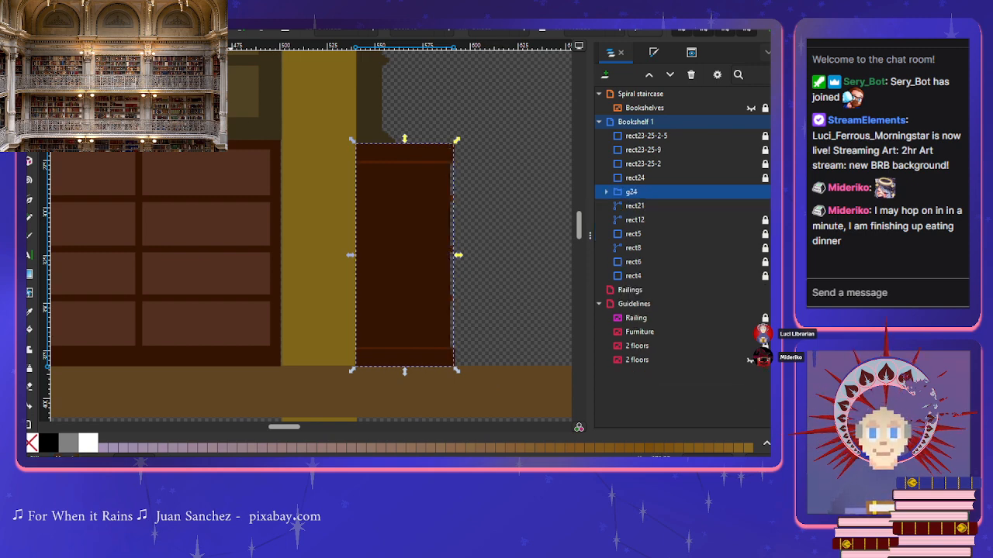
Step: Try moving the side panel group to the right, undo the move, and clear the selection
left_click_drag(430, 265, 477, 273)
key("ctrl+z")
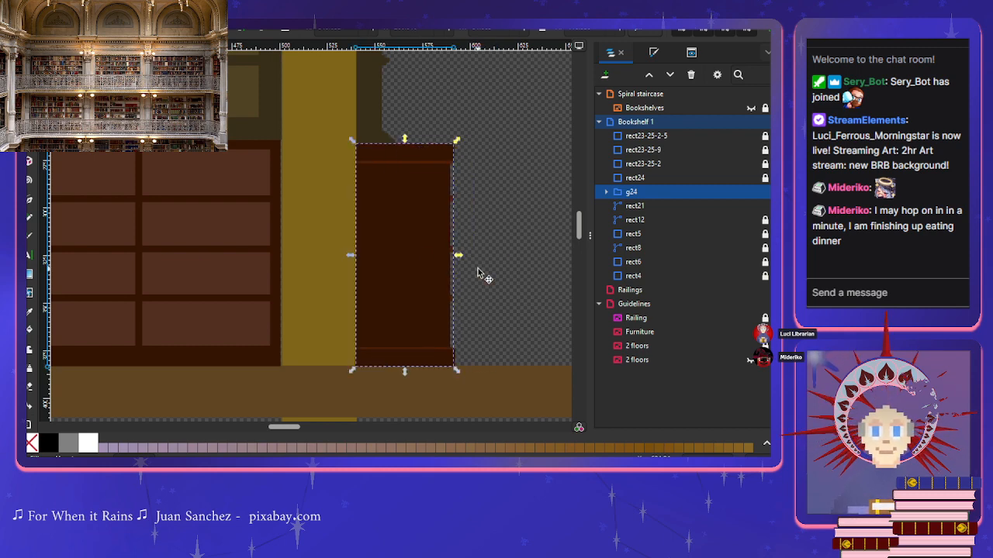
left_click(323, 115)
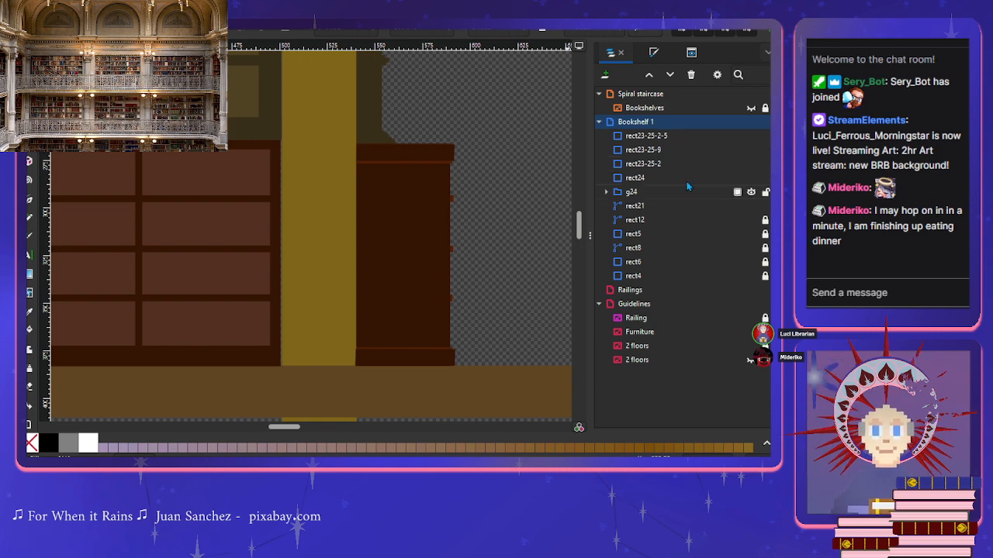
Step: Group the side panel group, g24, with its four trim pieces, rect23-25-2-5, rect23-25-9, rect23-25-2 and rect24, and clear the selection
left_click_drag(335, 120, 498, 371)
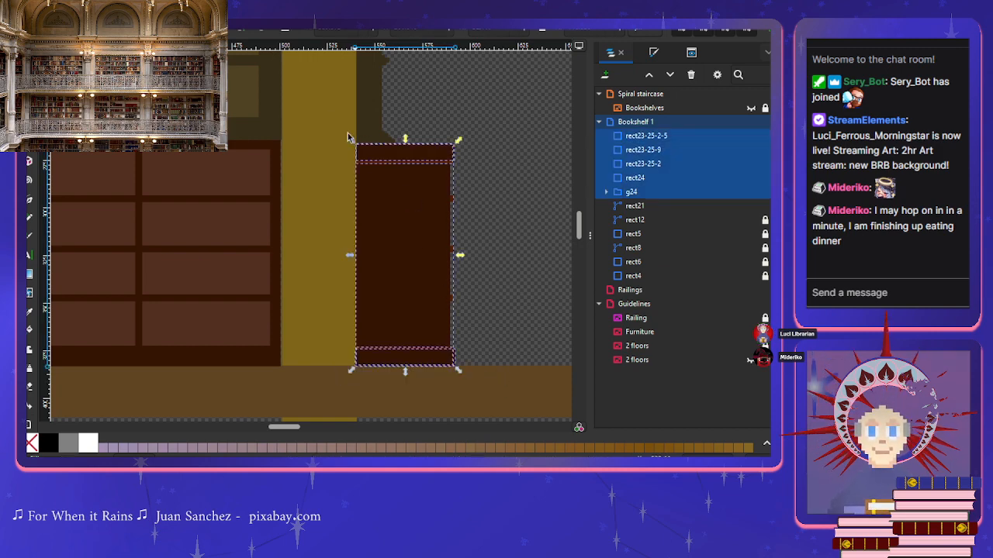
key("ctrl+g")
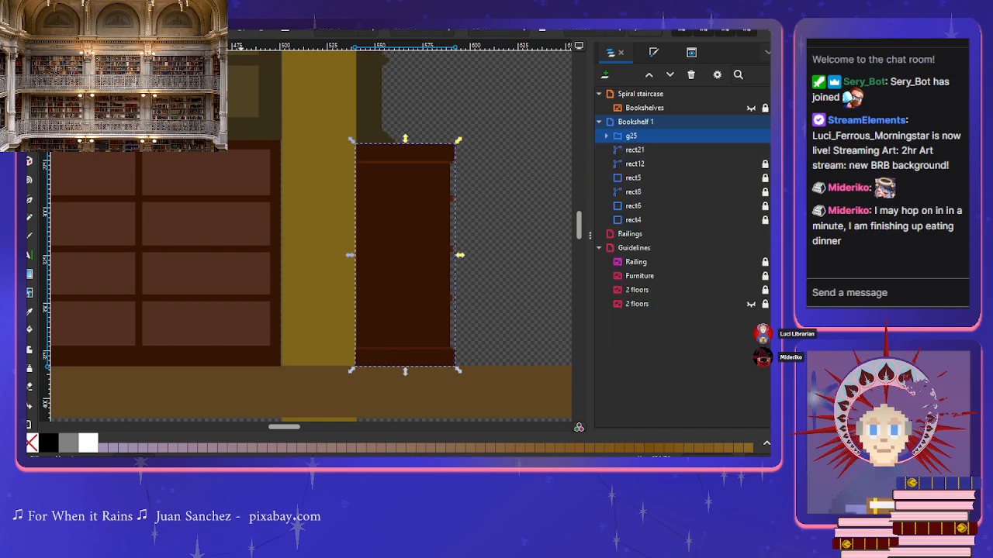
left_click(504, 178)
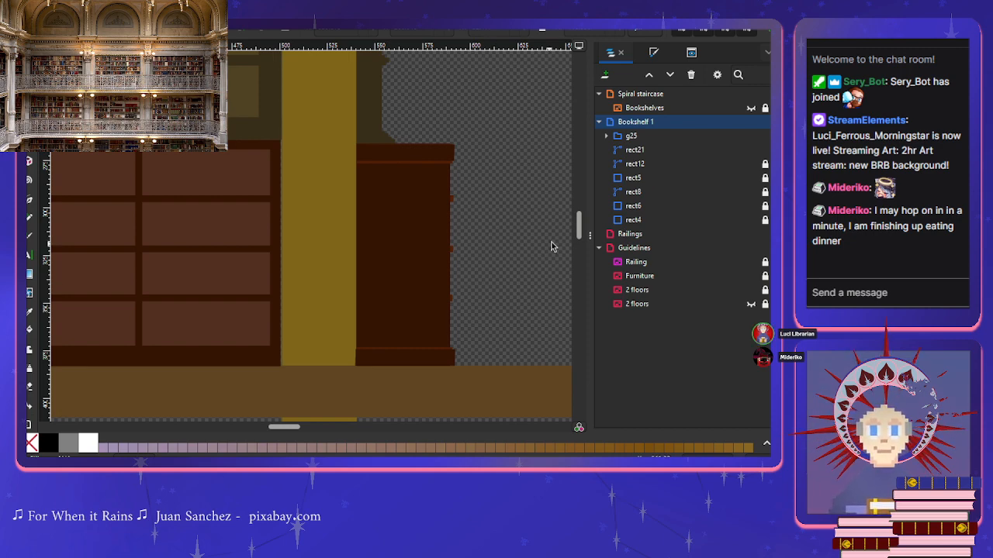
Step: Lock the lower side cabinet group, g25, and select the upper shelf's side panel, rect21
left_click(637, 155)
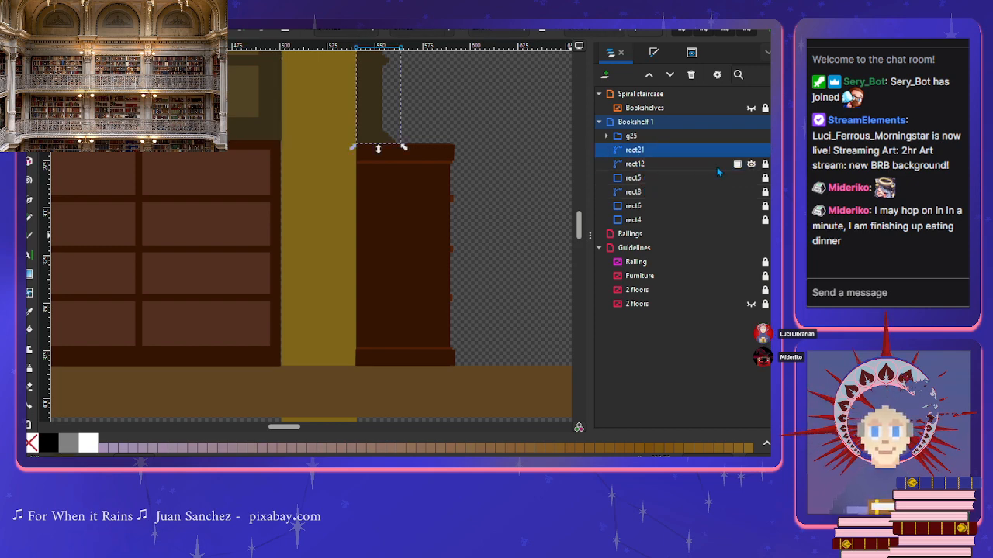
scroll(300, 233, "down", 2)
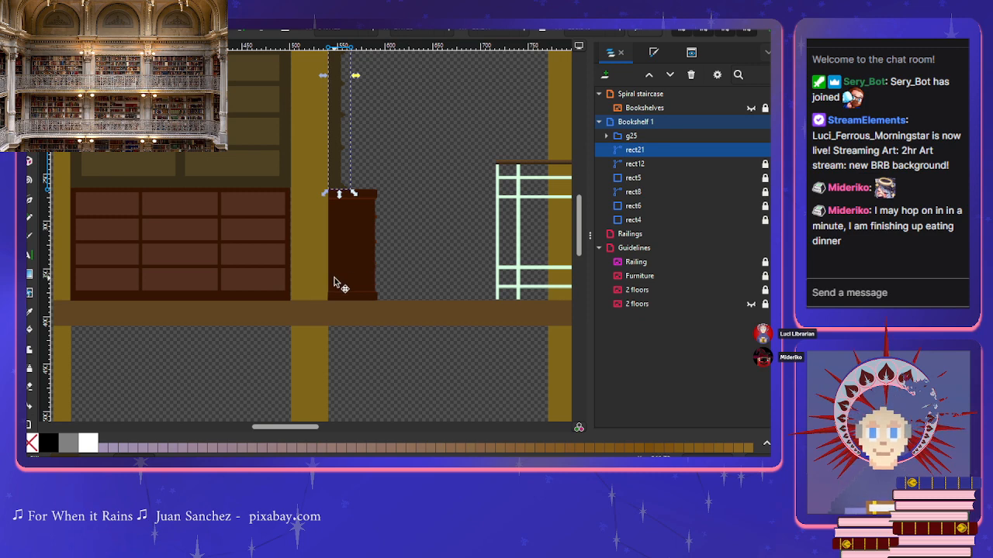
scroll(334, 280, "left", 2)
left_click(297, 246)
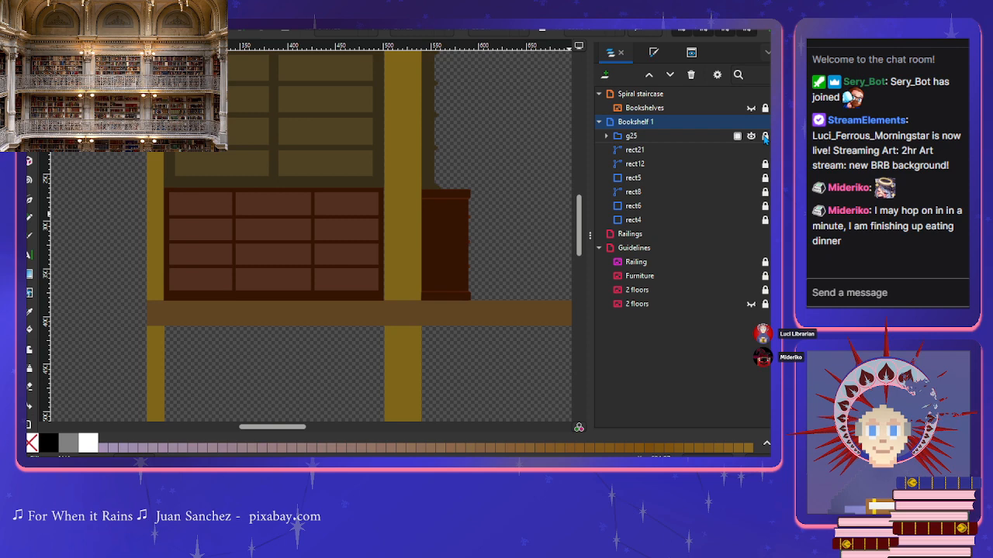
left_click(650, 151)
left_click(648, 163)
left_click(636, 150)
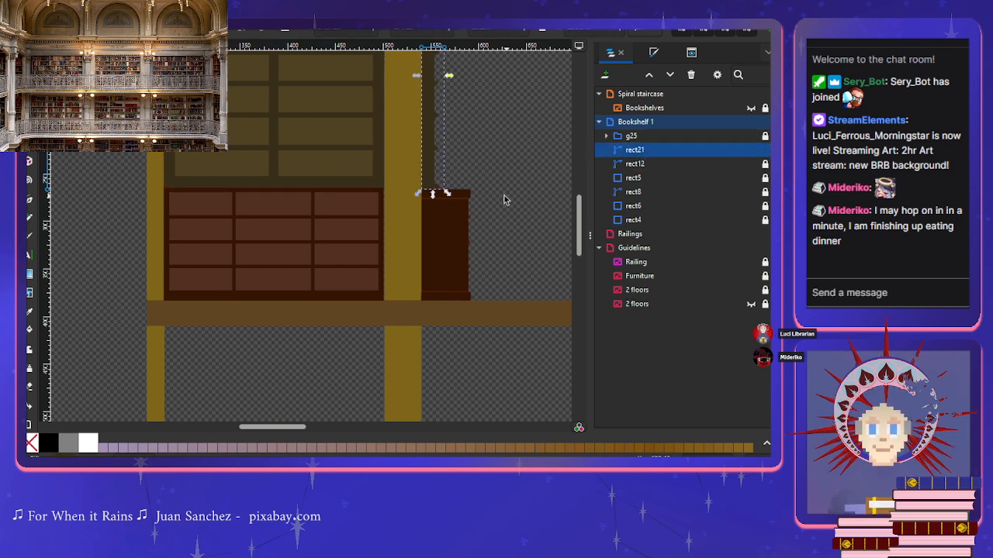
Step: Try grouping the upper shelf's side panel, rect21, on its own, and undo the grouping
scroll(502, 205, "up", 2)
scroll(502, 203, "down", 2)
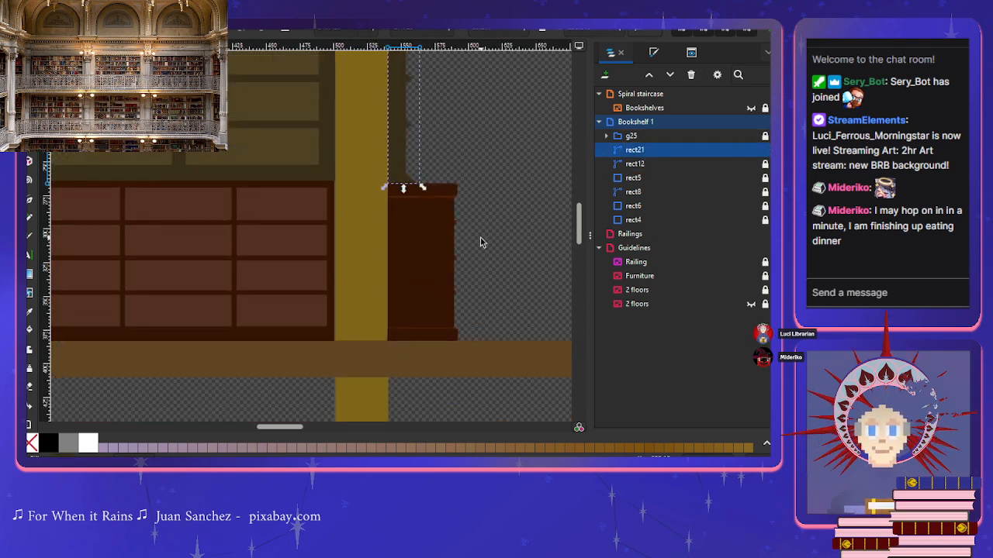
scroll(480, 237, "up", 3)
scroll(480, 236, "down", 2)
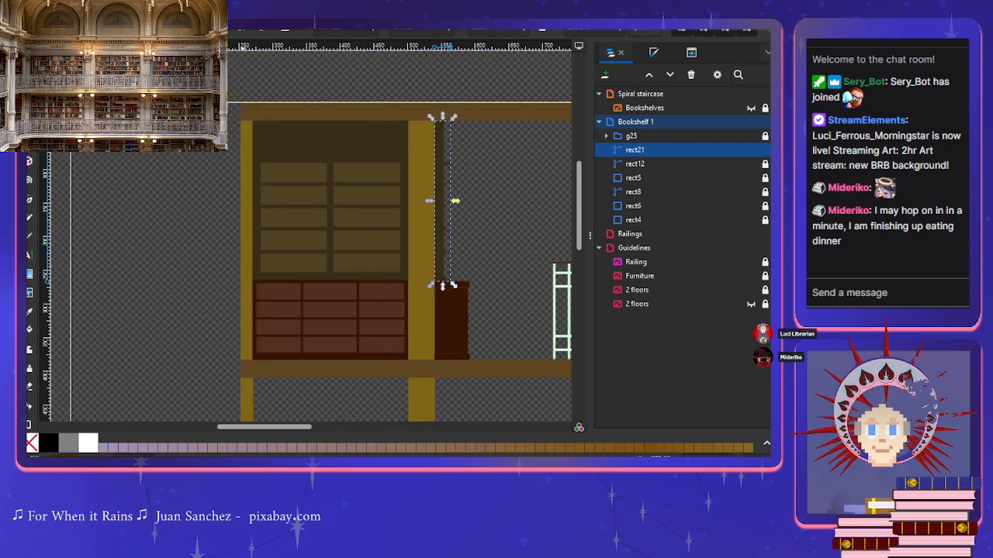
key("ctrl+g")
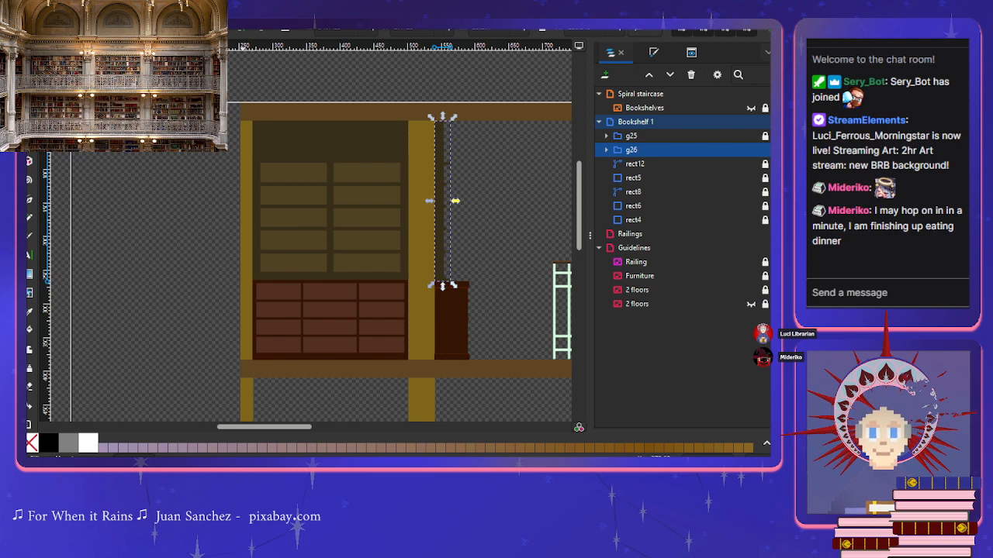
left_click(532, 200)
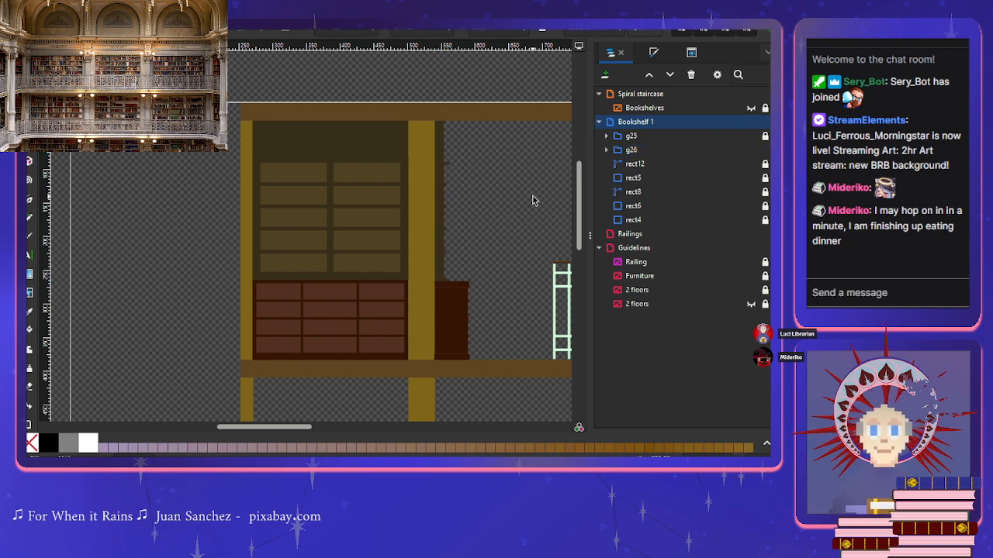
left_click(436, 225)
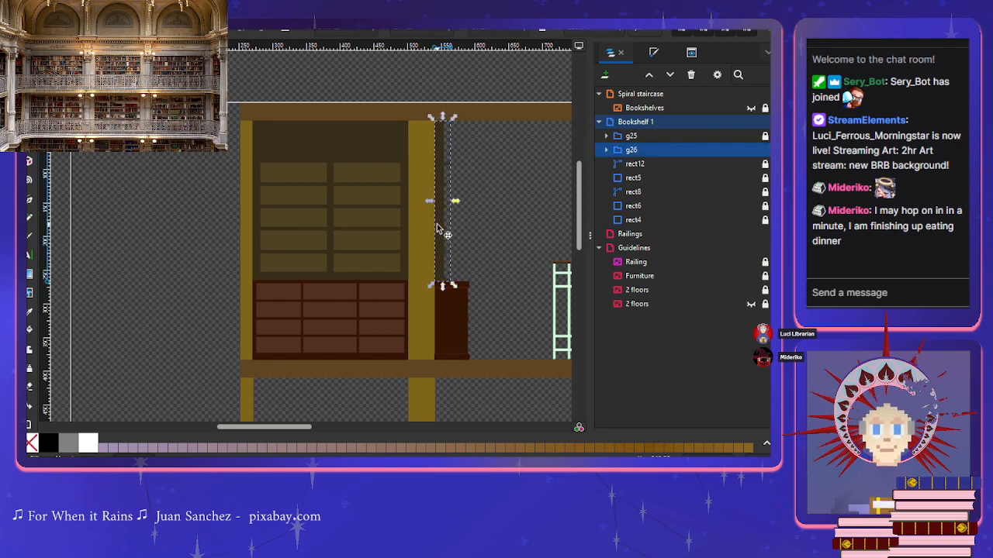
left_click(499, 225)
scroll(522, 291, "down", 1, "ctrl")
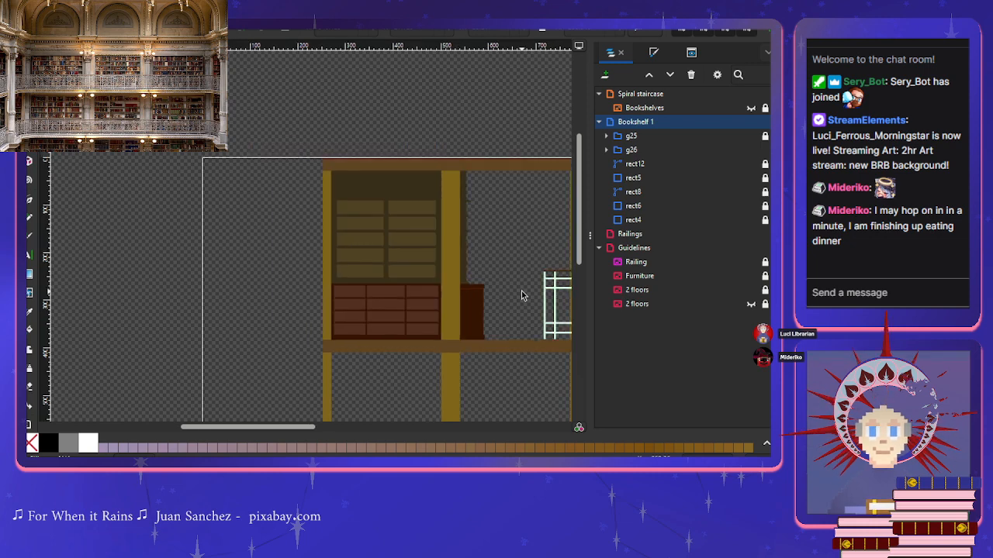
scroll(521, 290, "right", 2)
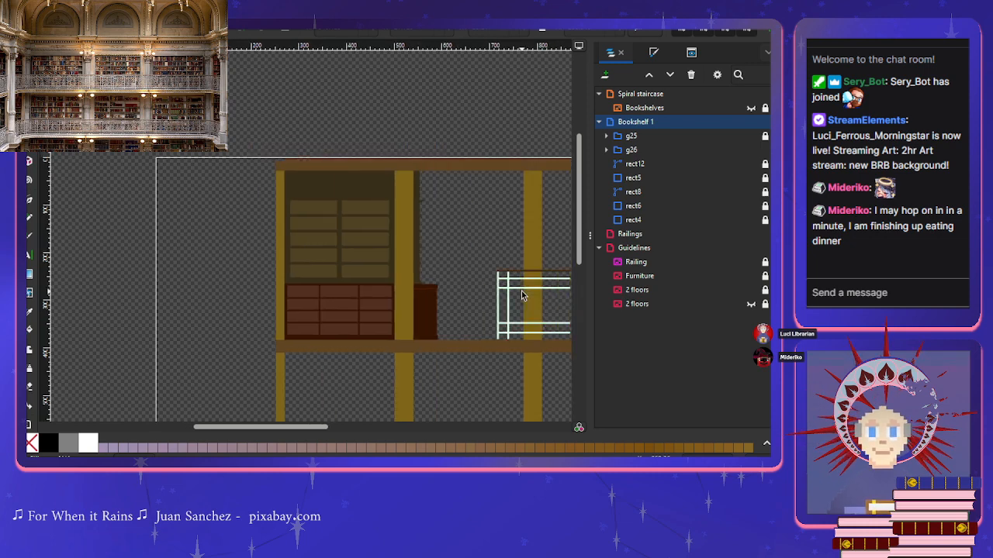
left_click(423, 286)
scroll(453, 286, "up", 7)
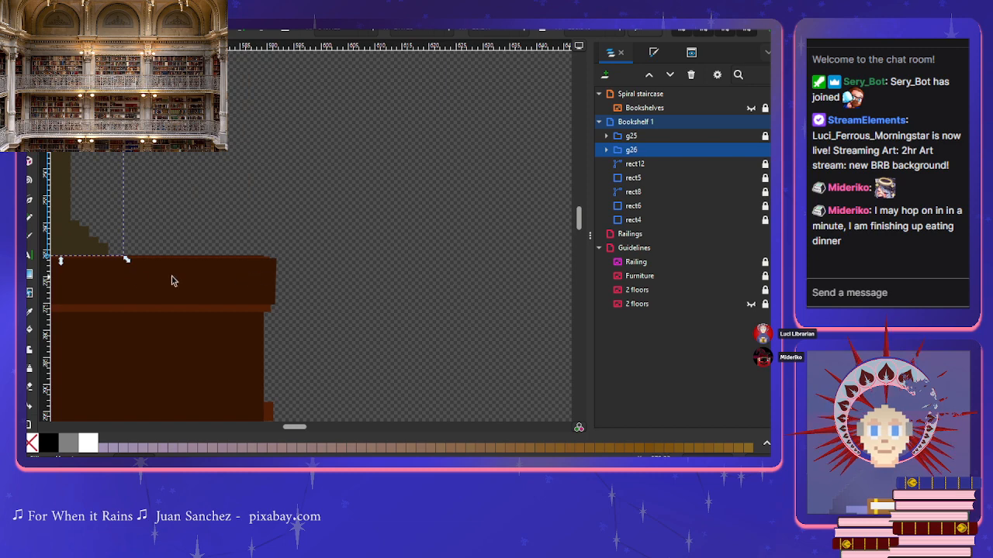
scroll(190, 266, "left", 6)
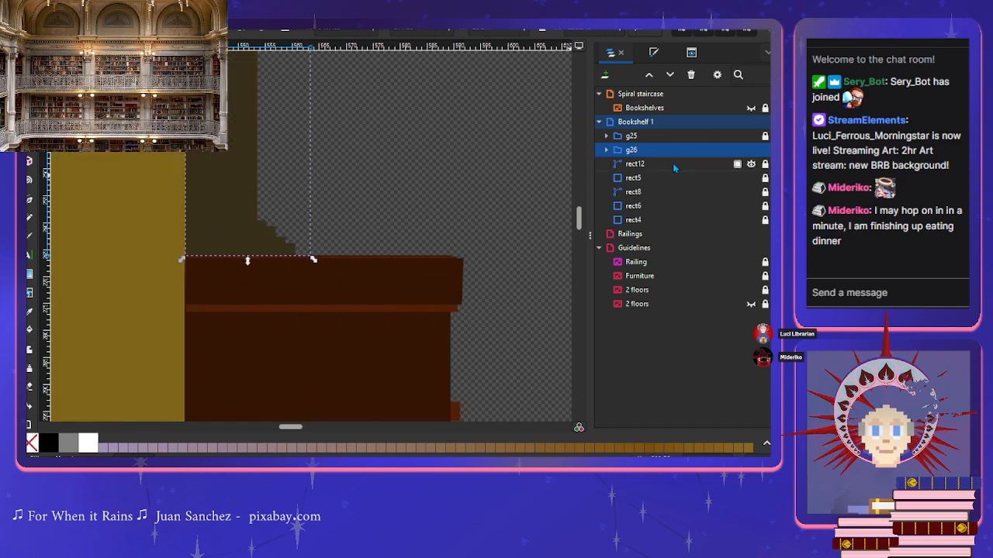
key("ctrl+z")
Step: Lock the upper shelf's side panel, rect21
left_click(630, 152)
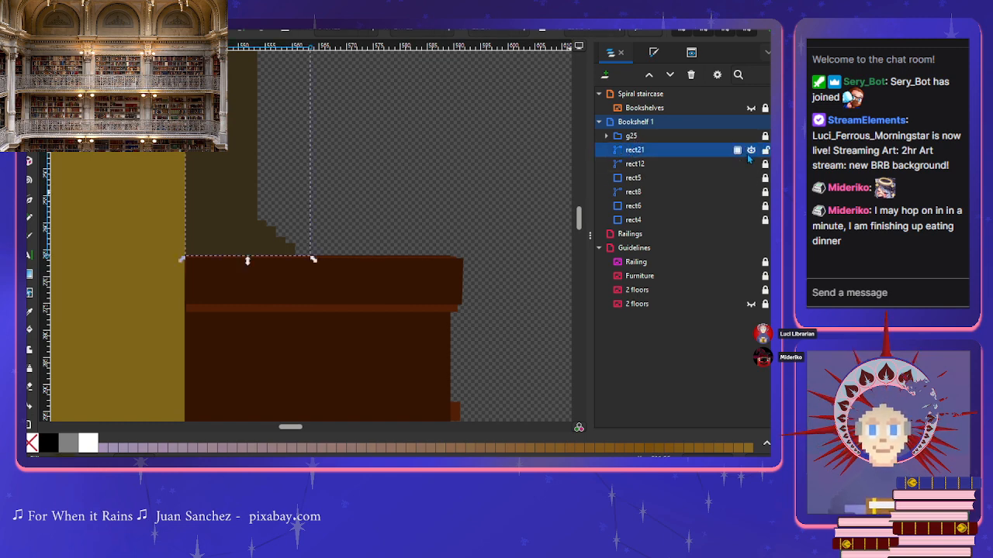
scroll(255, 246, "down", 3)
scroll(381, 243, "down", 1)
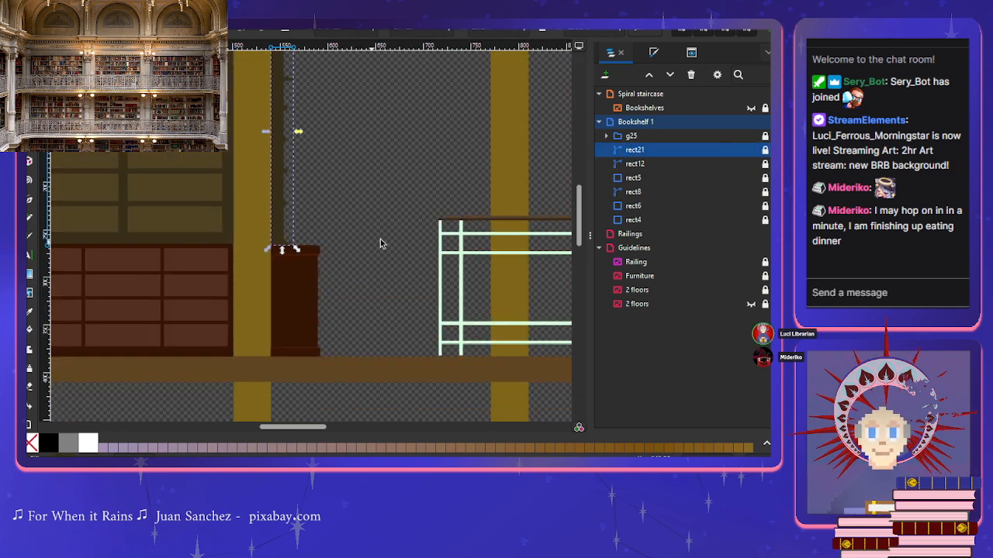
Step: Identify the lower cabinet and upper shelf pieces, and unlock rect8, rect6 and rect4
left_click(633, 207)
left_click(634, 194)
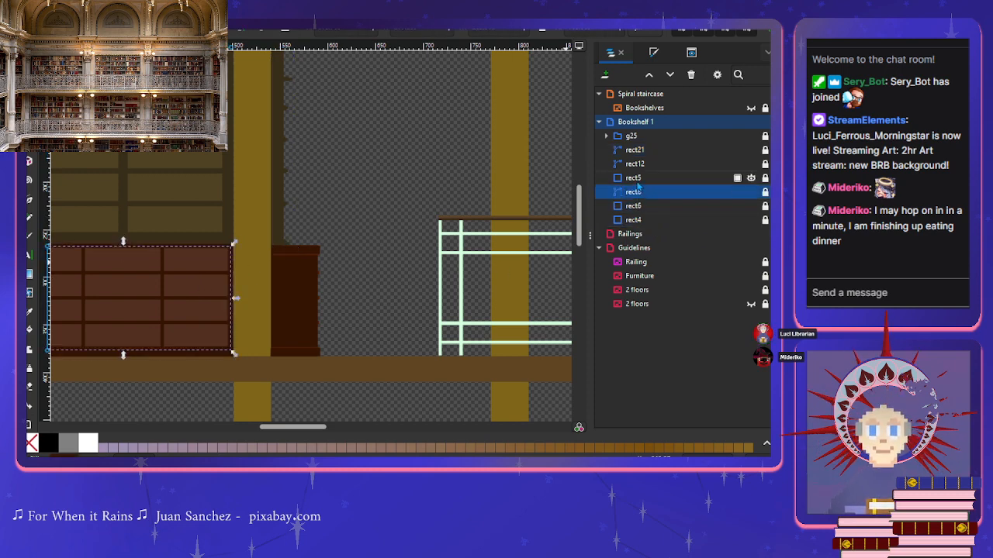
left_click(637, 181)
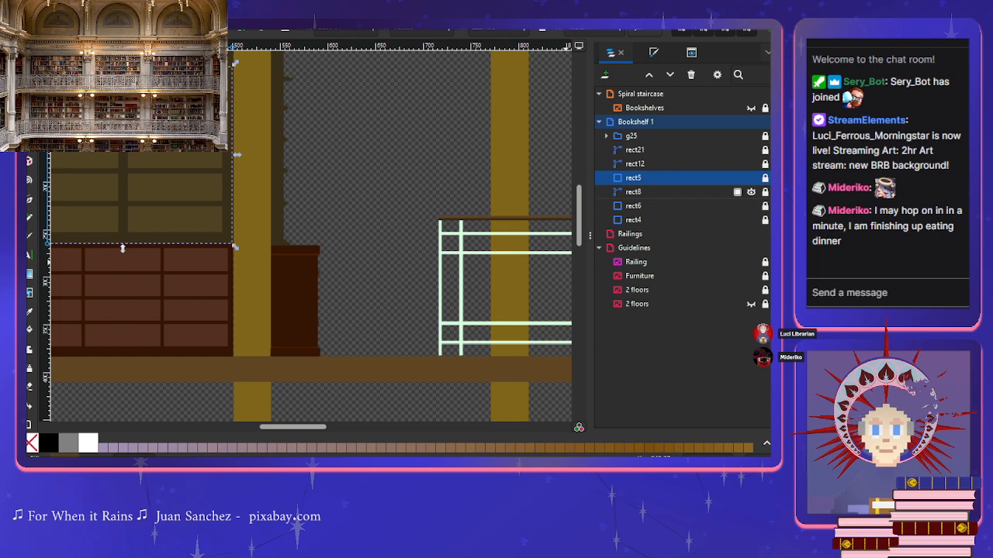
Step: Expand the lower side cabinet group, g25, and examine its base trim pieces, including rect24
scroll(325, 359, "up", 4)
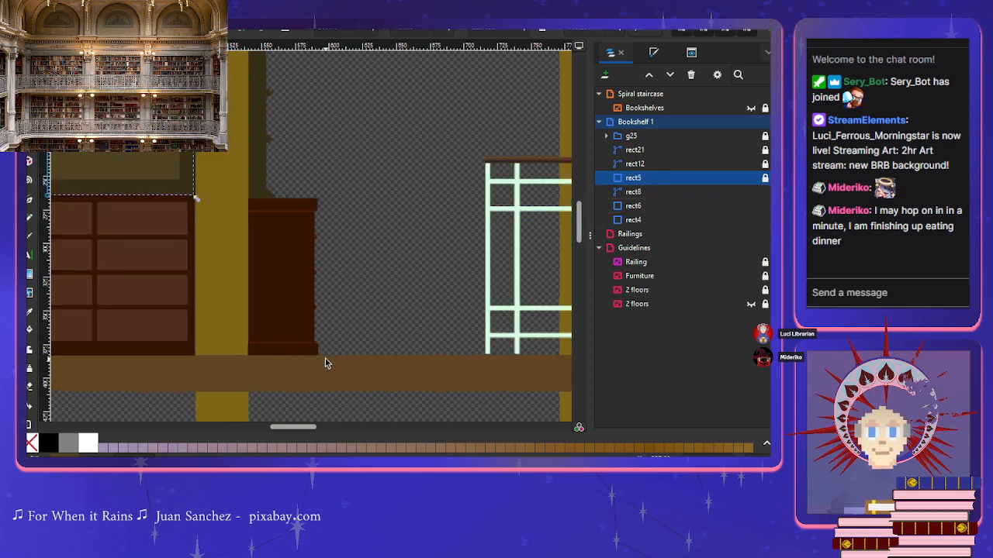
scroll(307, 361, "left", 3)
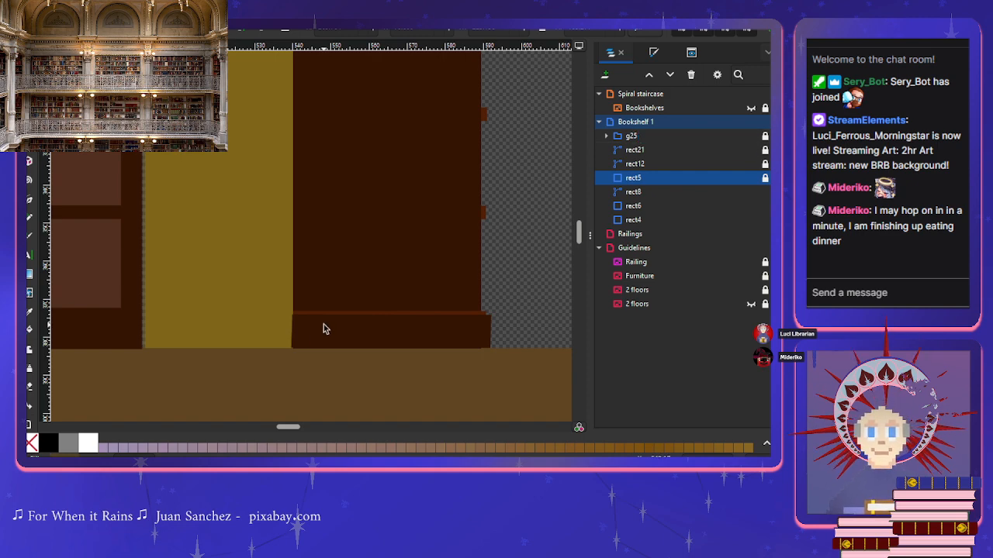
left_click(324, 325)
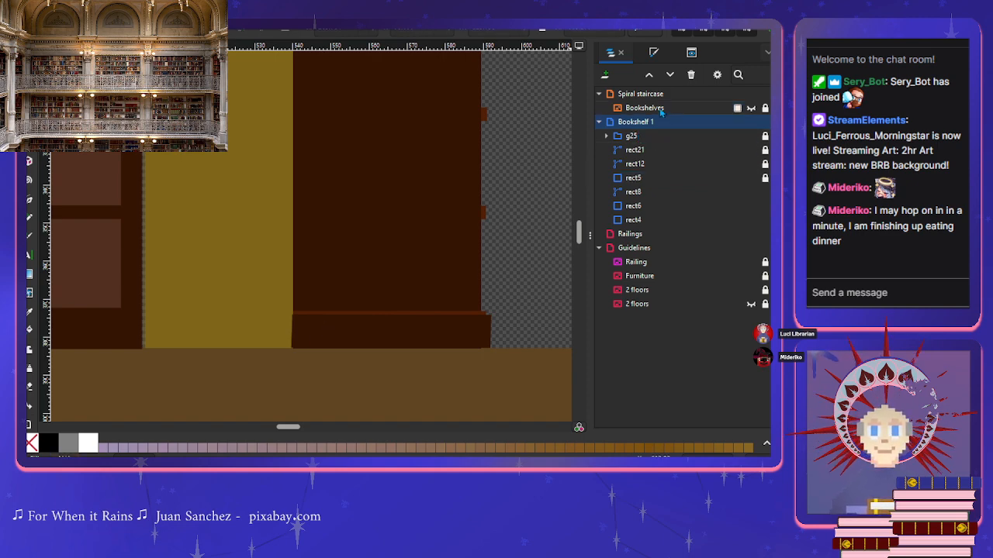
left_click(646, 142)
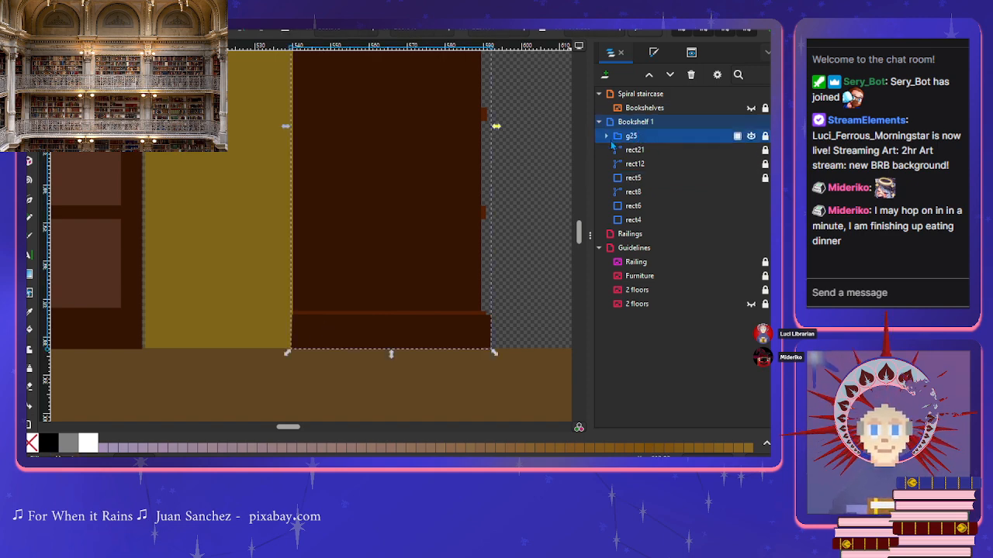
left_click(607, 136)
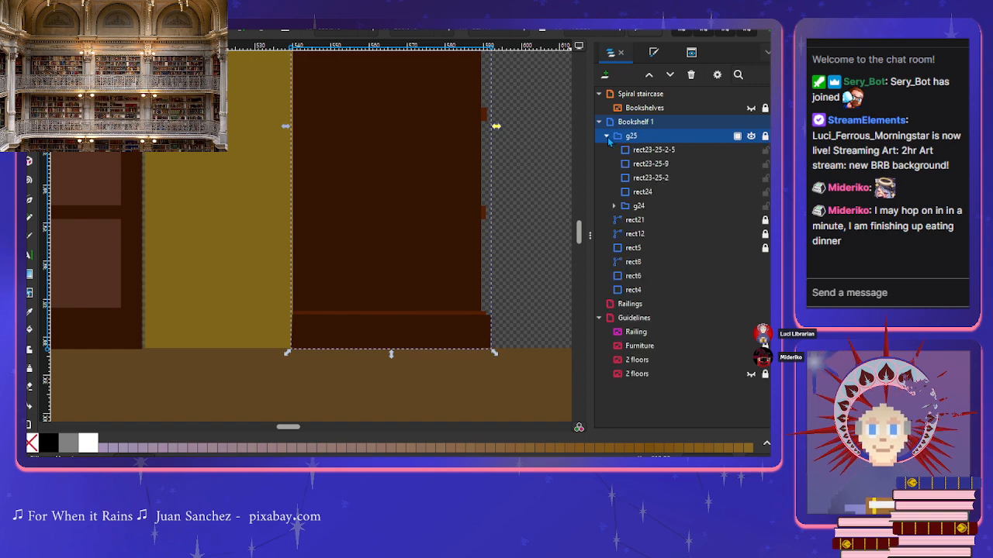
left_click(423, 326)
left_click(658, 182)
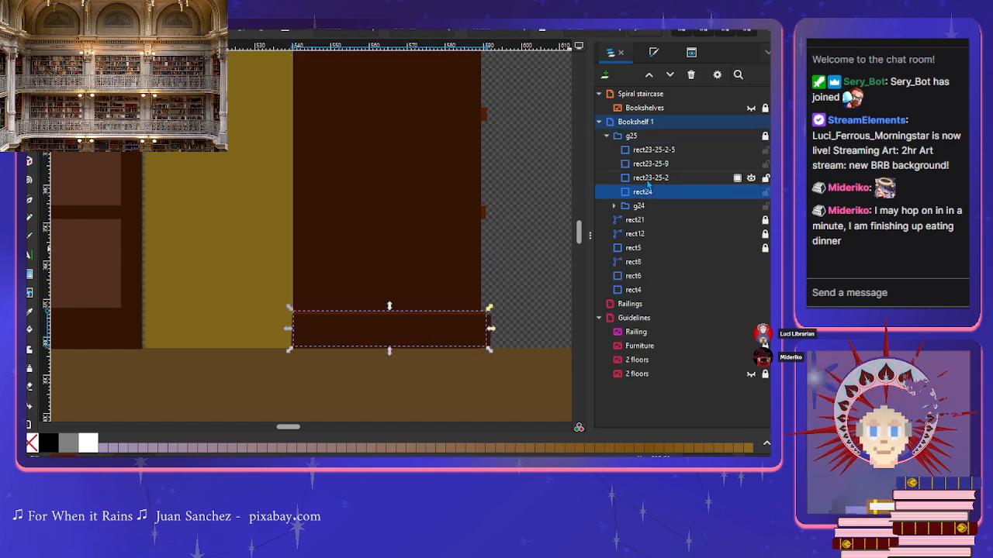
left_click(523, 345)
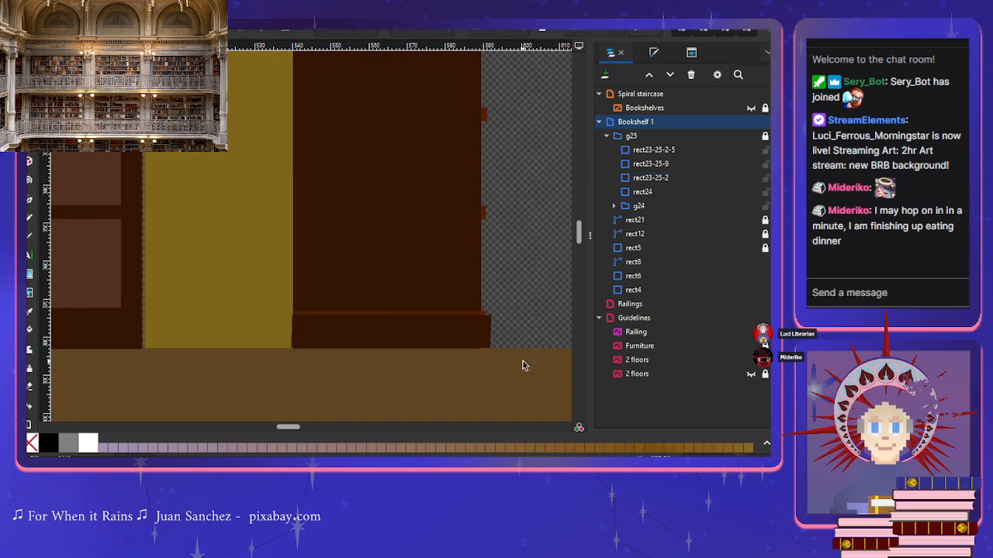
Step: Copy the pillar's two baseboard rectangles, rect24 and rect23-25-2 in group g25, and paste them near the middle bookshelf's base
left_click(649, 192)
left_click(652, 183)
left_click(651, 193)
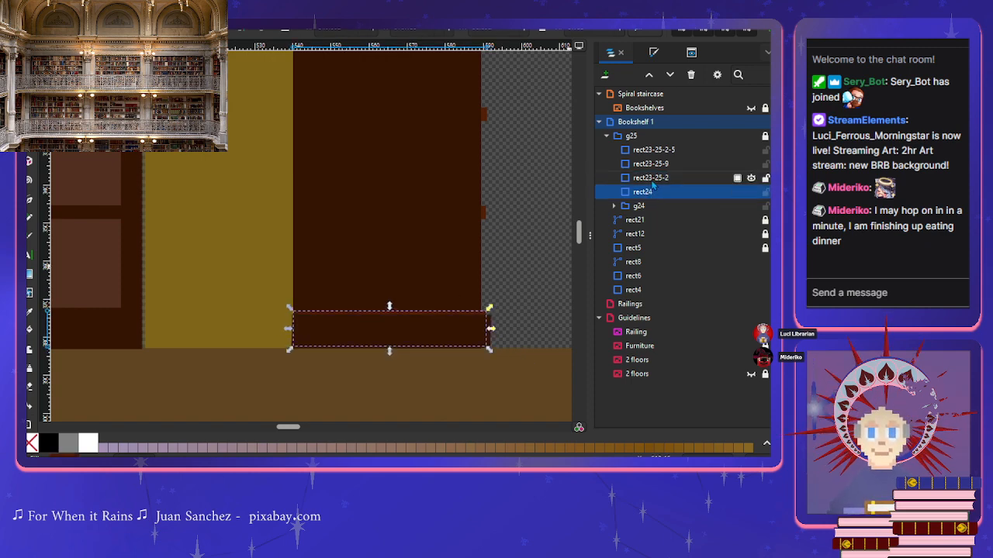
left_click(652, 184, "shift")
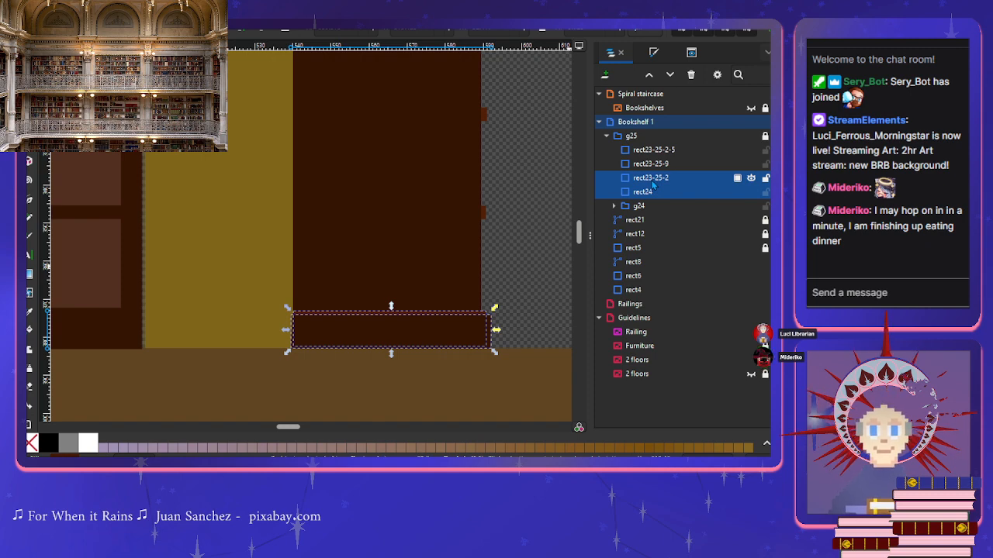
left_click(606, 137)
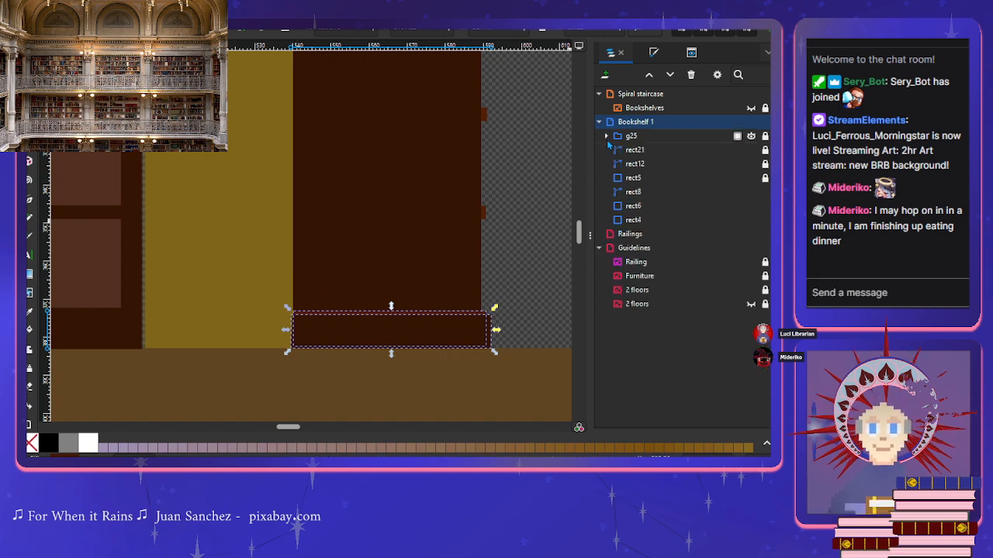
left_click(634, 218)
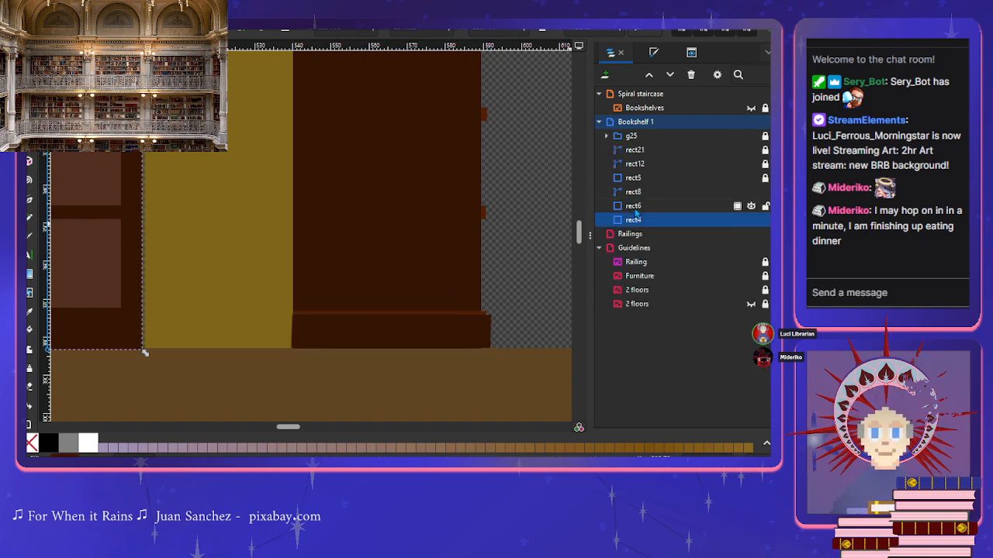
scroll(328, 295, "down", 1, "ctrl")
scroll(328, 295, "left", 5)
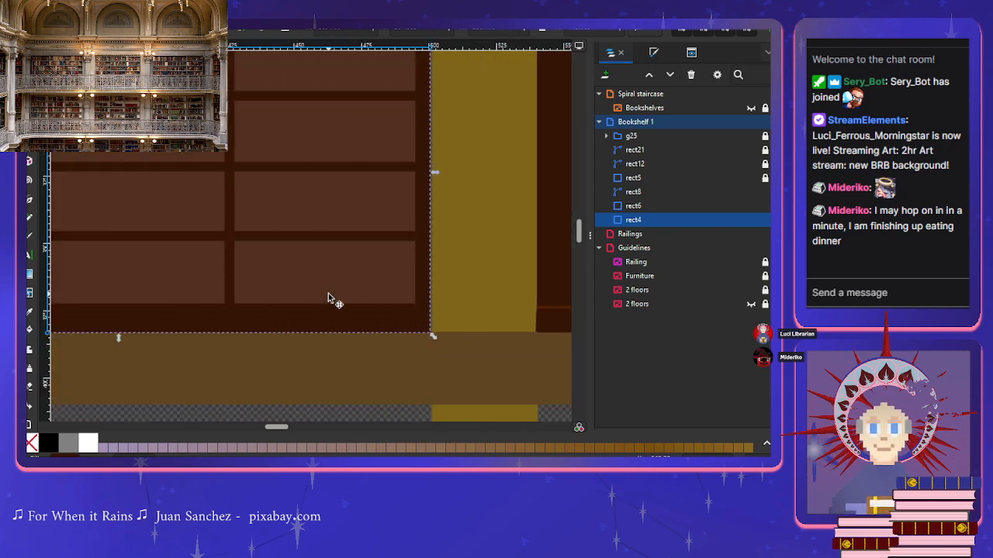
key("Escape")
key("ctrl+v")
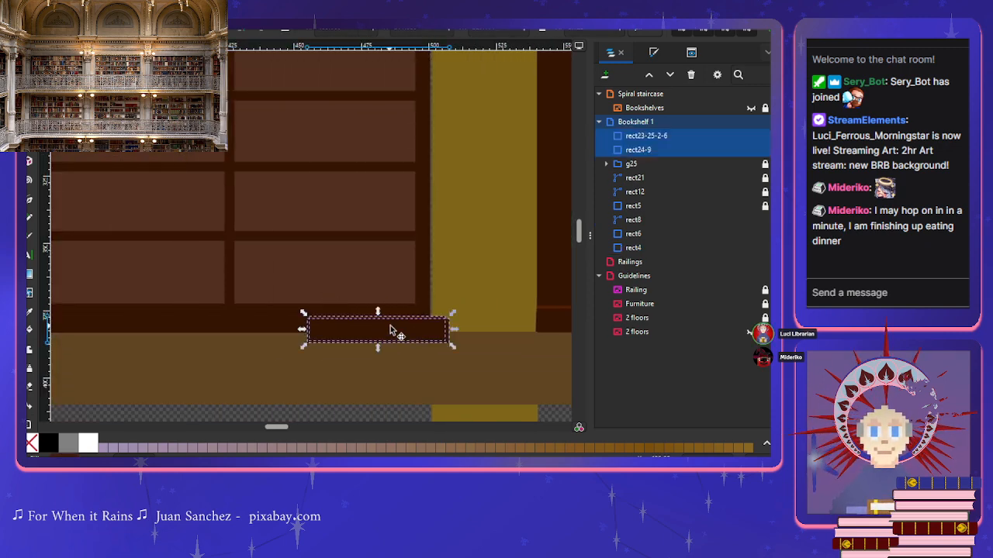
Step: Align the pasted baseboard with the middle bookshelf's lower right corner and stretch it to the bookshelf's left edge
left_click_drag(391, 330, 382, 325)
scroll(382, 324, "up", 2)
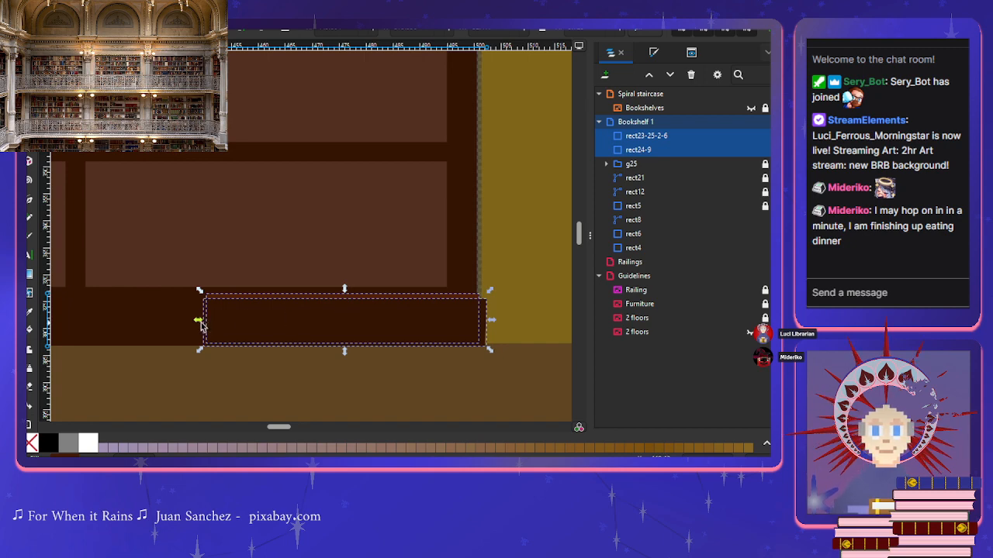
left_click_drag(200, 324, 397, 332)
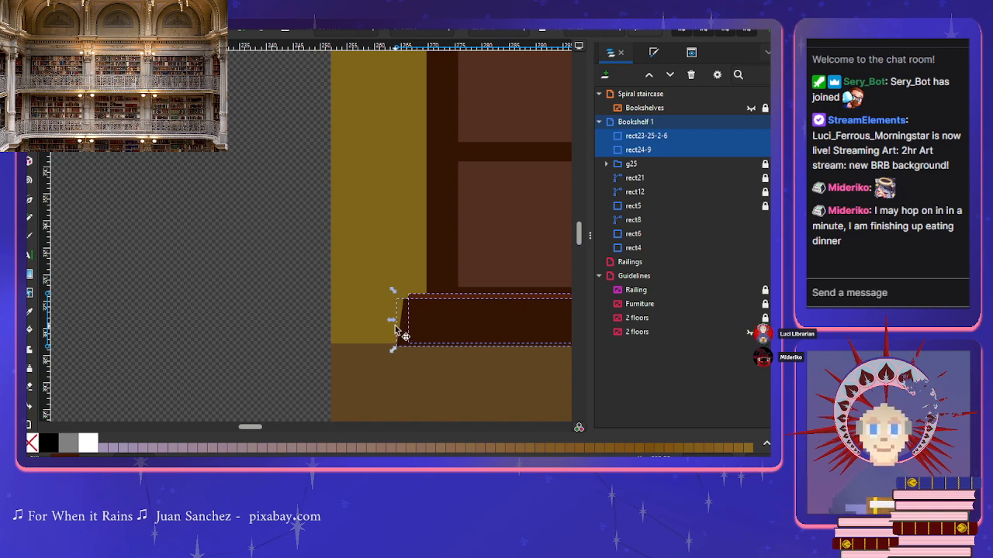
key("ctrl+z")
left_click_drag(411, 320, 427, 326)
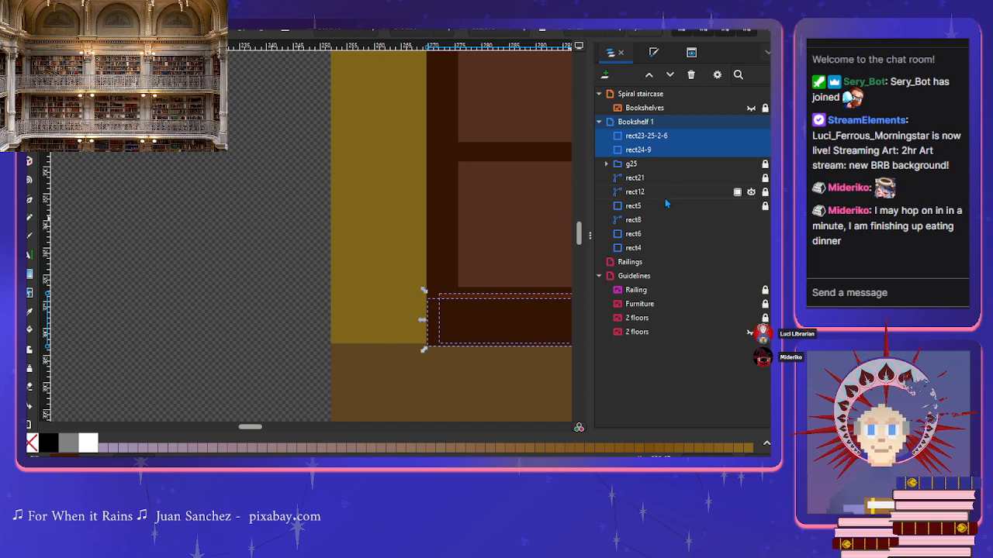
Step: Hide rect4, the dark backing panel of the middle bookshelf
left_click(633, 248)
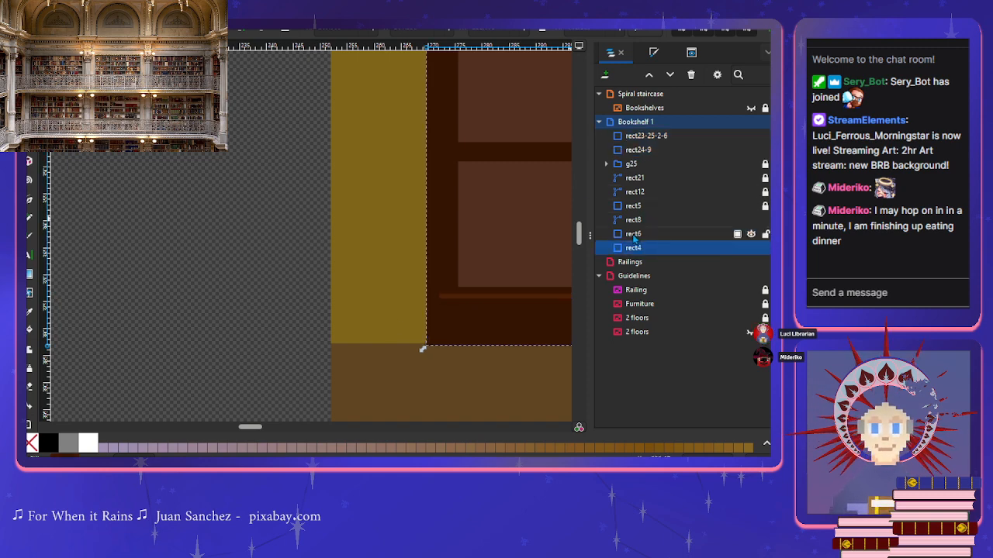
left_click(634, 234)
left_click(746, 246)
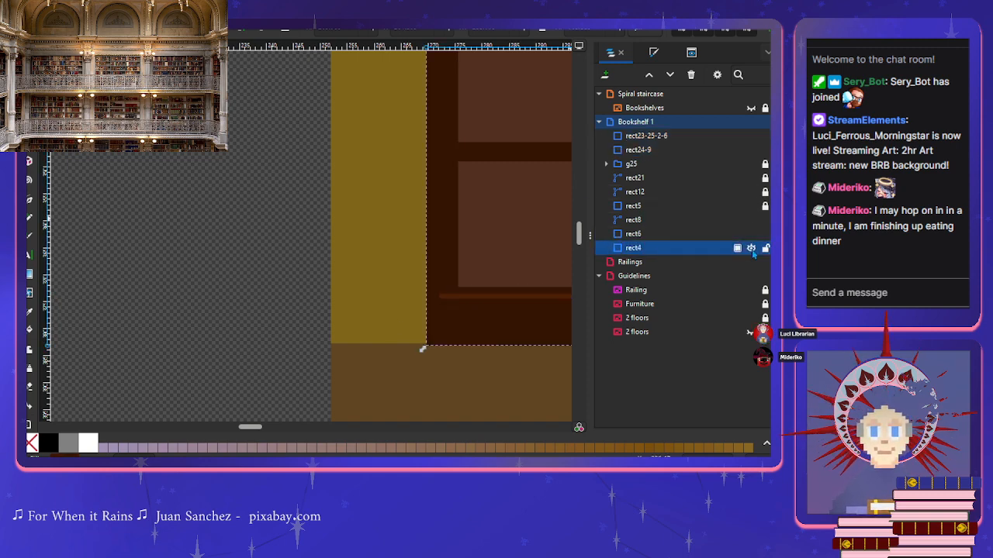
left_click(751, 248)
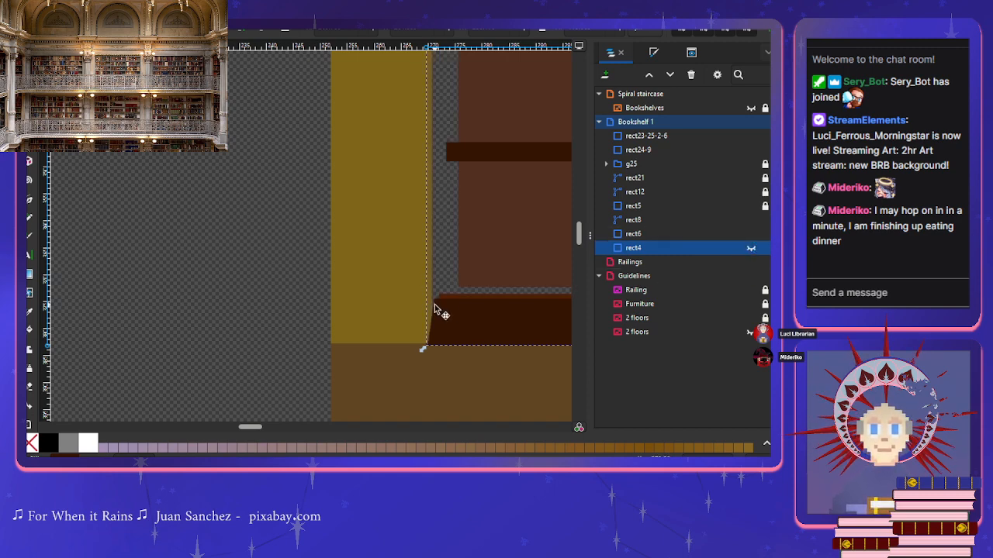
Step: Draw a narrow rectangle squaring off the baseboard's slanted left end and fill it with the baseboard's sampled dark brown
left_click(446, 324)
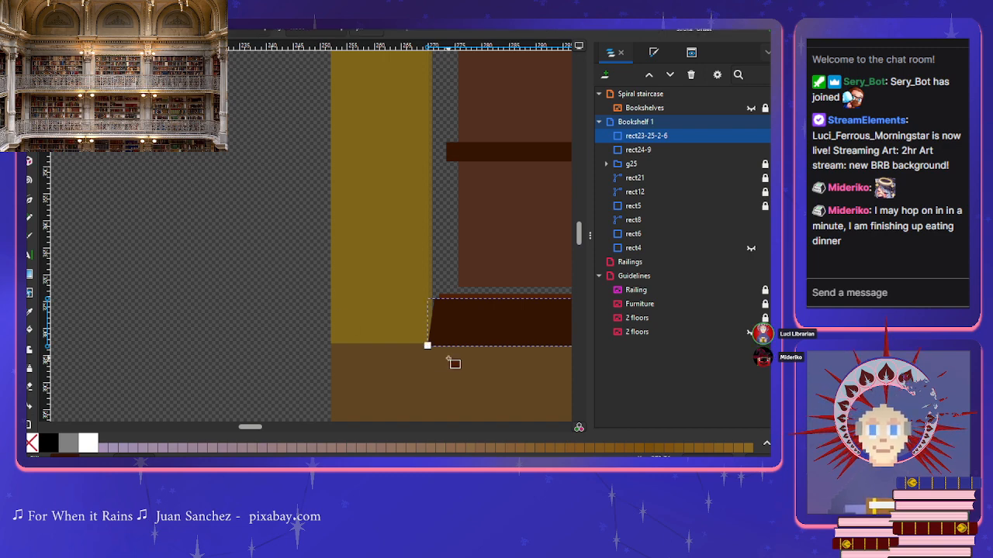
scroll(455, 359, "up", 3)
mouse_move(389, 190)
left_mouse_down()
mouse_move(419, 241)
mouse_move(426, 323)
left_mouse_up()
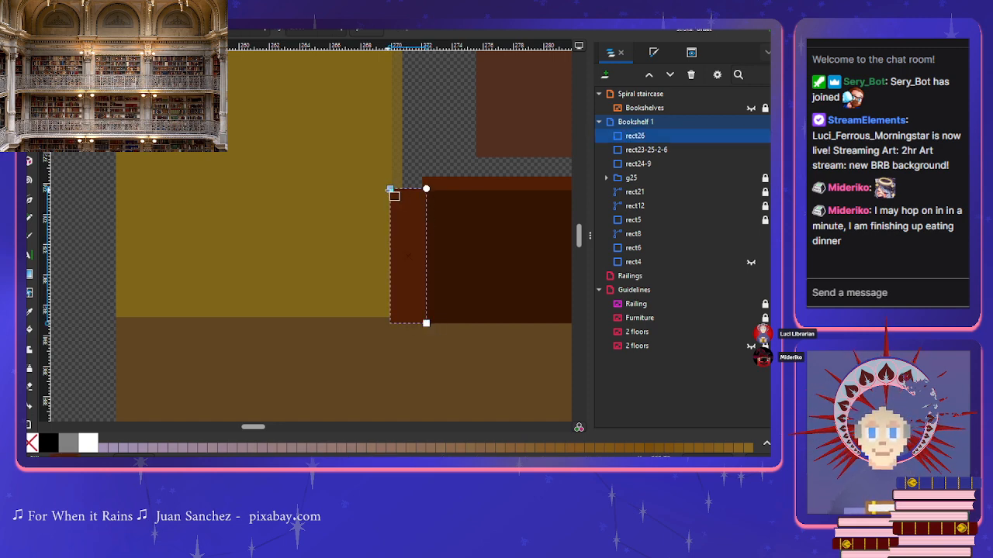
left_click_drag(391, 189, 390, 191)
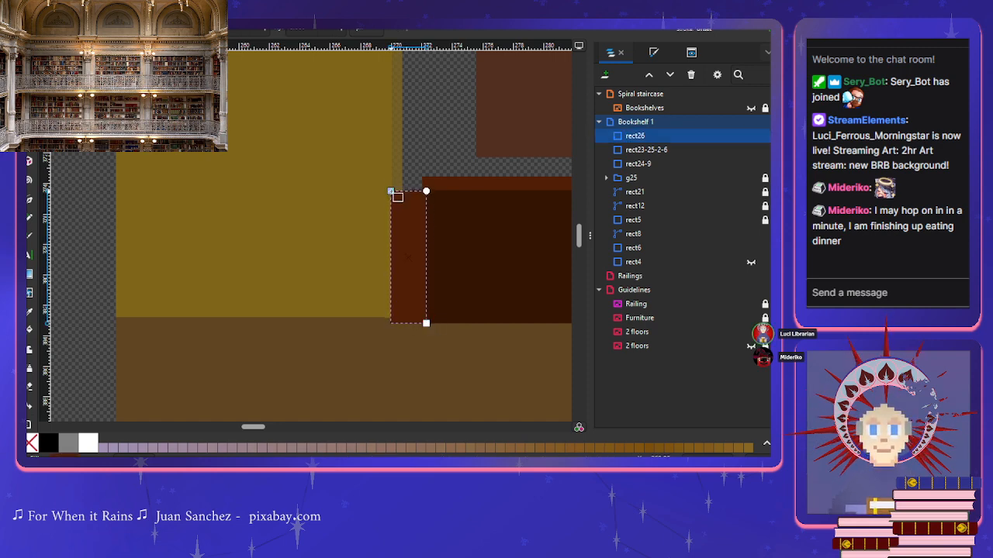
left_click(31, 313)
left_click(491, 251)
scroll(498, 256, "down", 2, "ctrl")
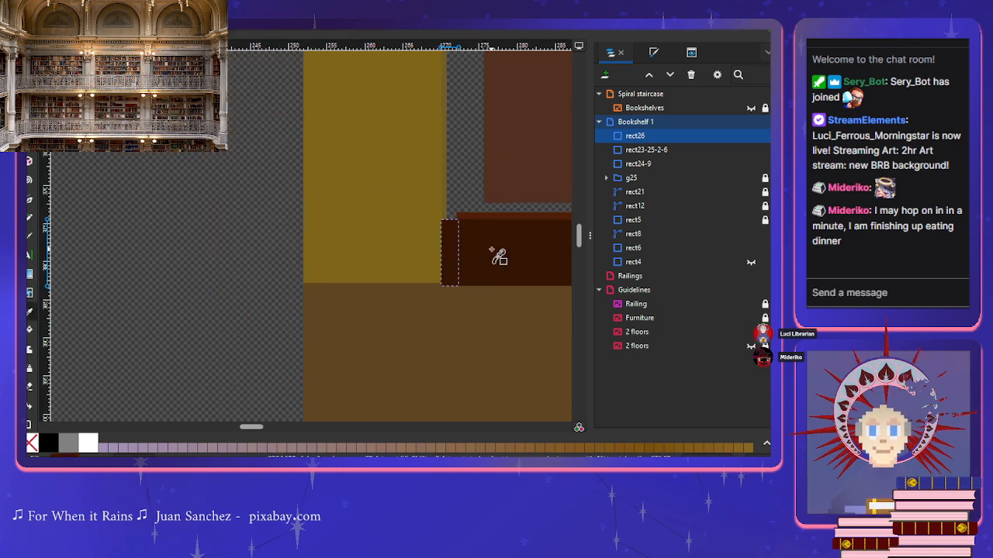
Step: Copy the narrow filler rectangle from the left end of the baseboard for use at the right end
scroll(481, 248, "right", 10)
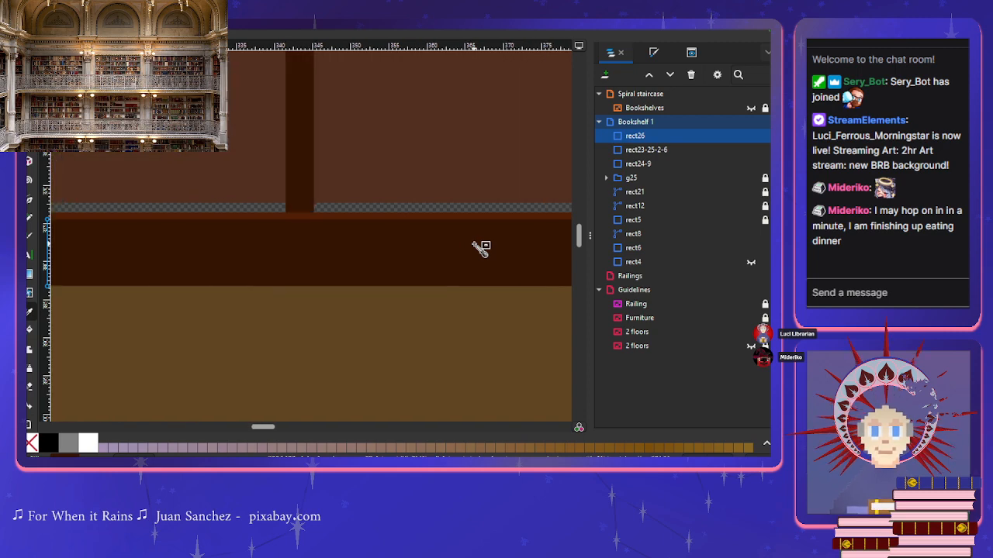
scroll(481, 247, "right", 5)
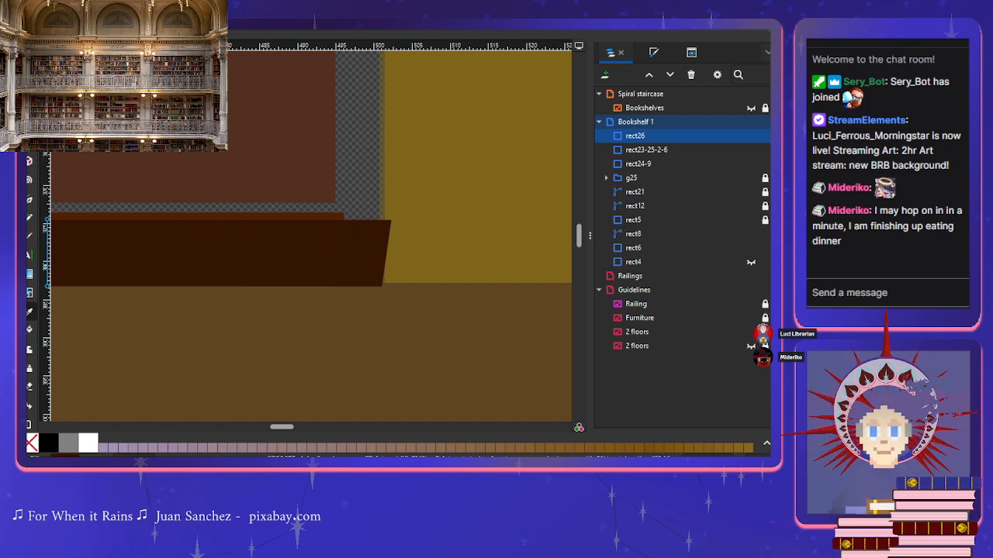
left_click(409, 255)
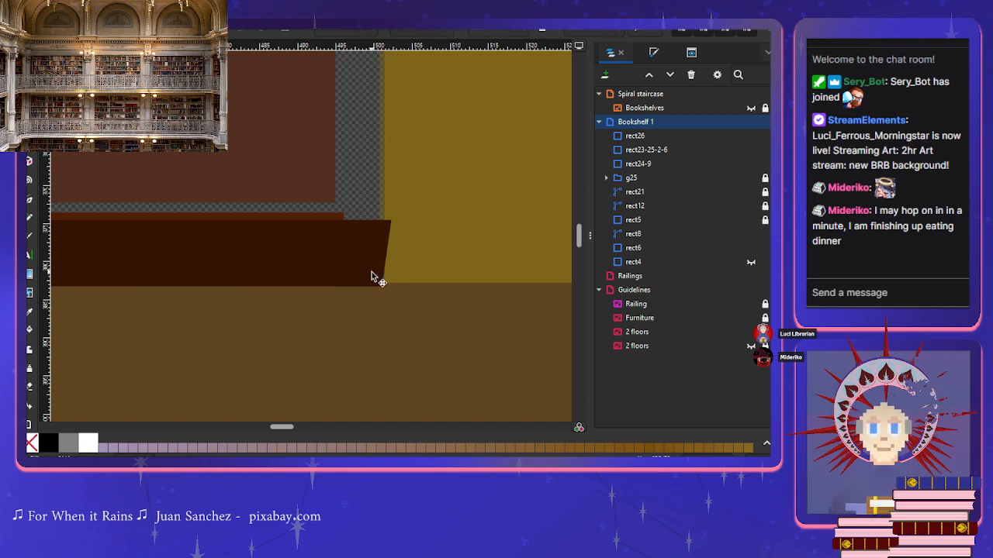
scroll(265, 294, "left", 10)
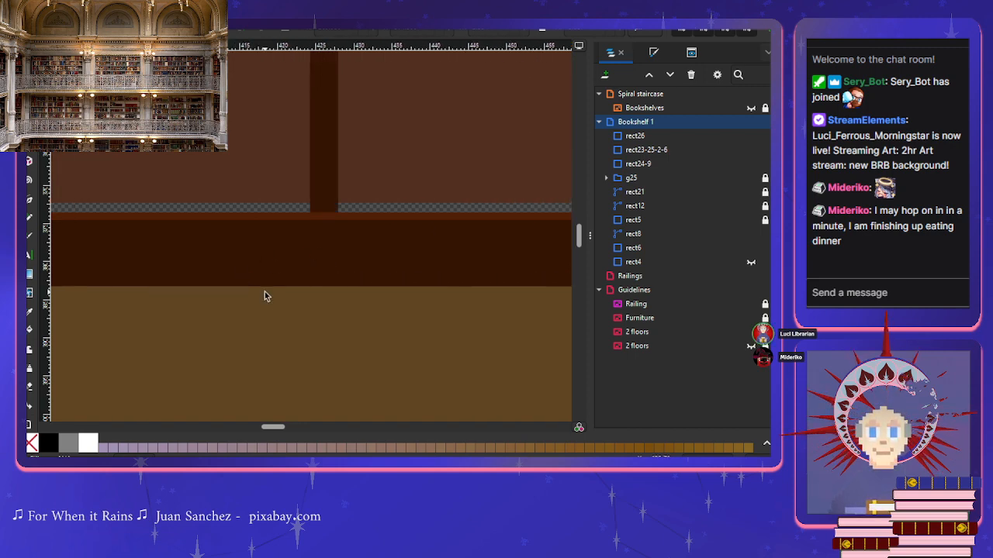
scroll(264, 292, "left", 4)
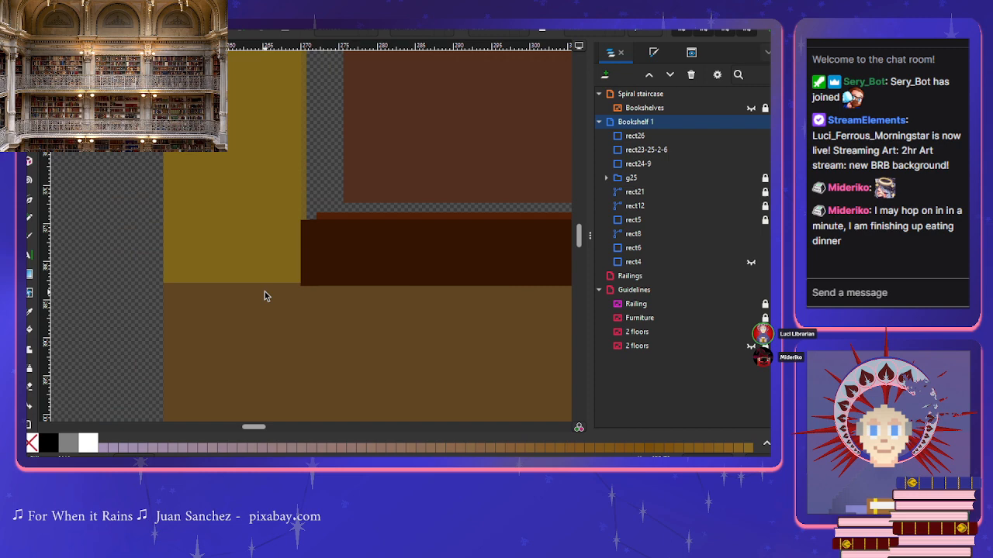
left_click(304, 250)
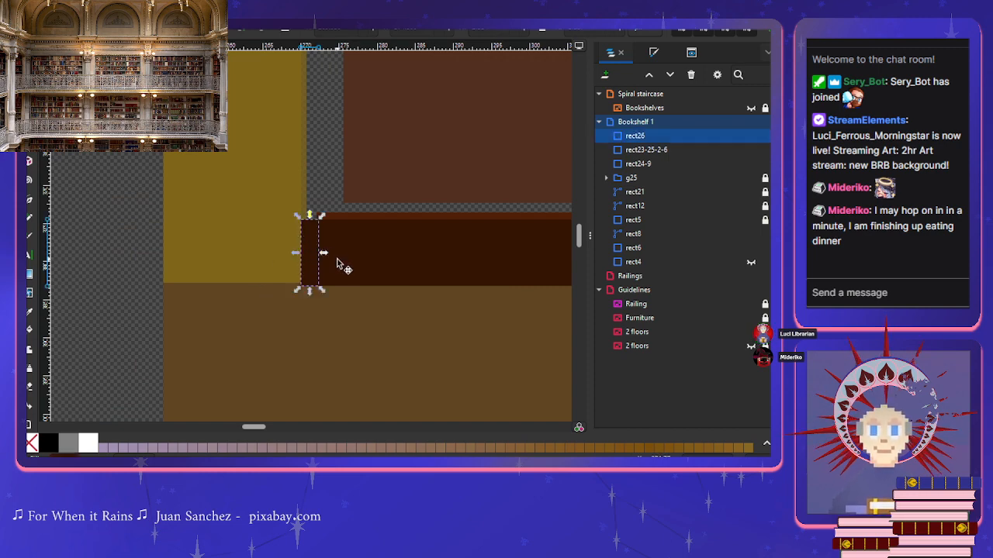
scroll(337, 264, "right", 10)
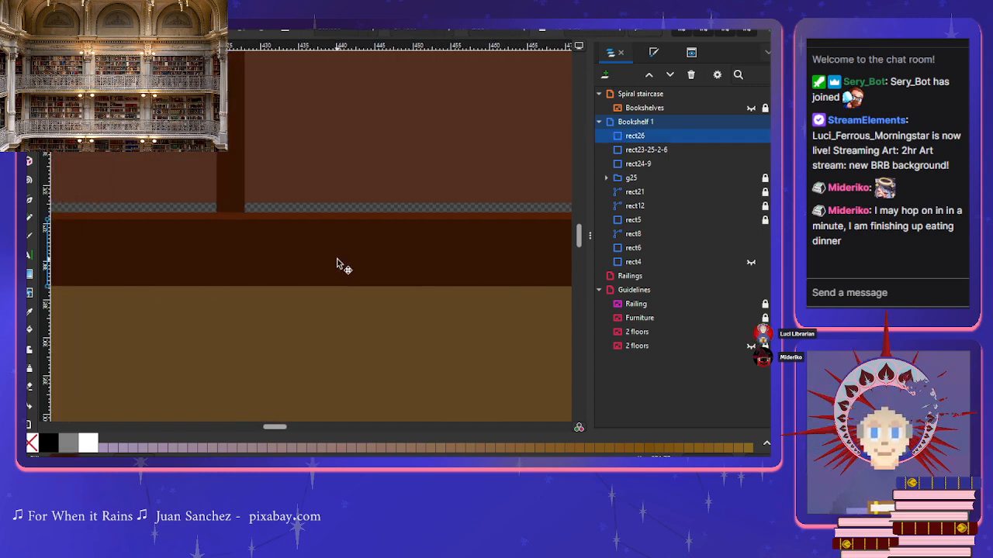
scroll(337, 266, "right", 4)
Step: Shorten the baseboard's front rectangle, rect23-25-2-6, at its slanted right end
left_click(315, 260)
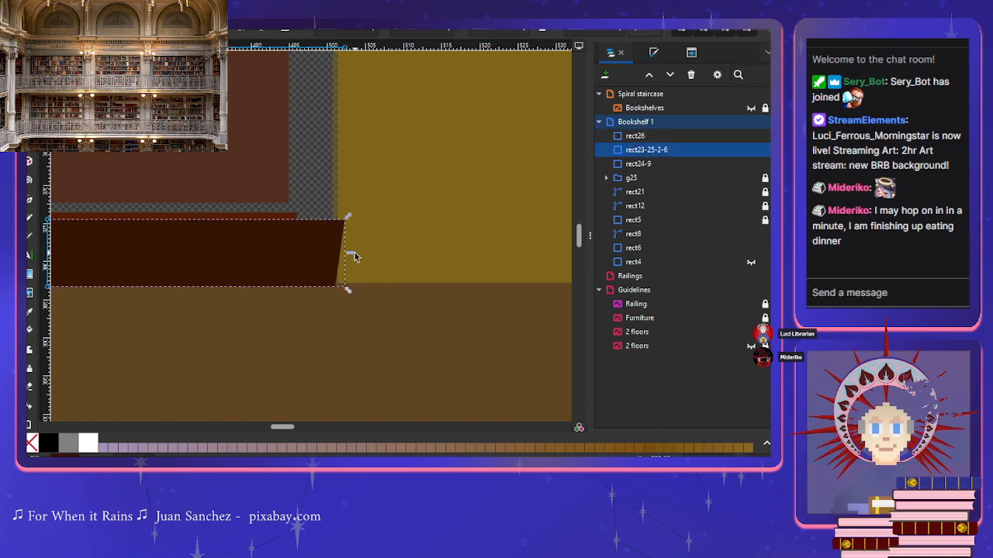
left_click(345, 254)
left_click(315, 256)
left_click_drag(348, 255, 325, 262)
left_click(345, 244)
Step: Paste the filler rectangle at the baseboard's right end and line it up with the edge of the yellow pillar
key("ctrl+v")
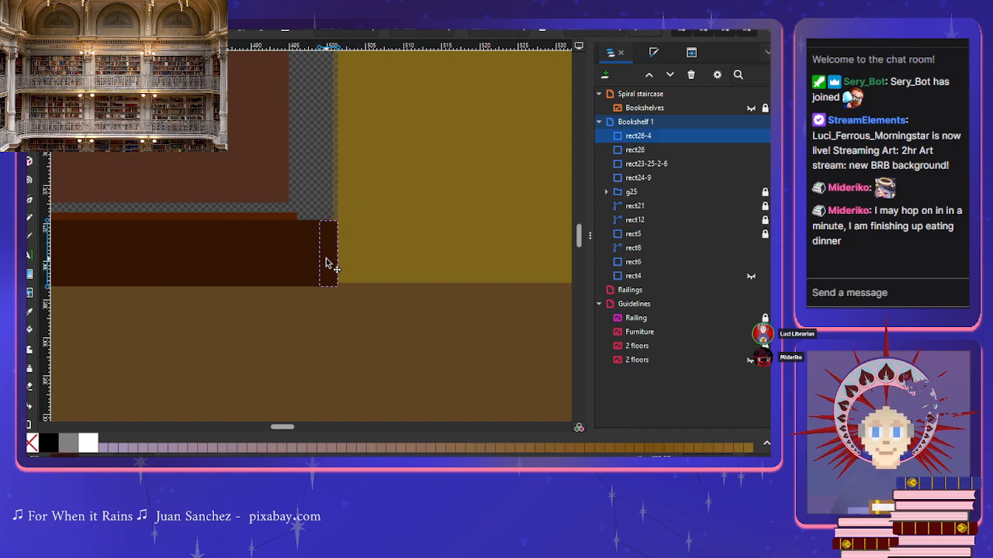
scroll(325, 262, "up", 3)
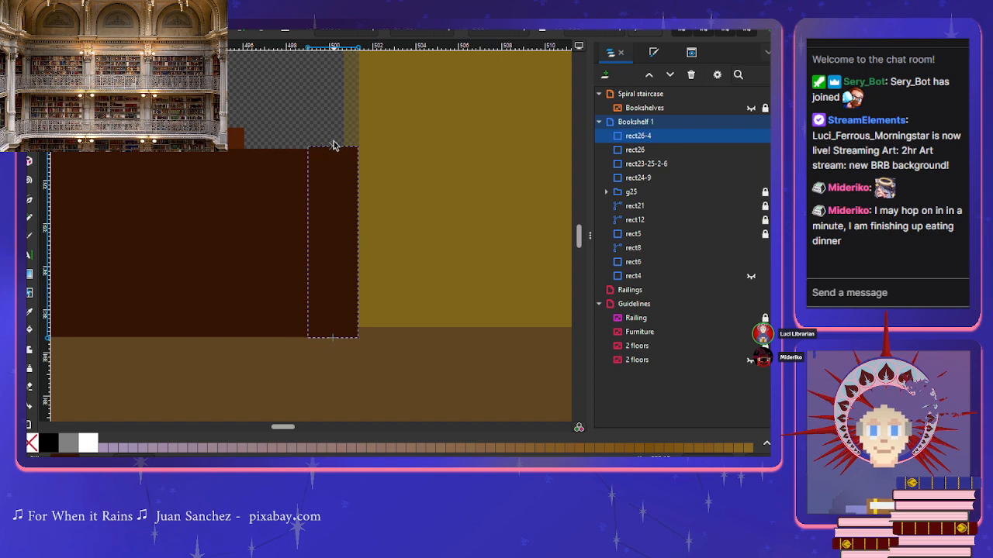
left_click(427, 212)
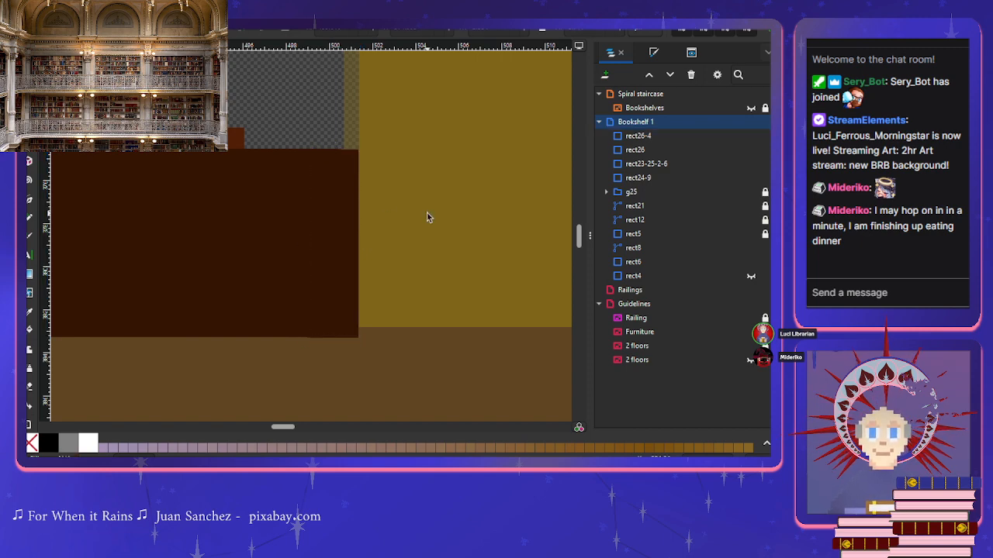
Step: Widen the baseboard's lighter trim rectangle, rect24-9, at both ends to match the full width of the baseboard
scroll(383, 289, "down", 3, "ctrl")
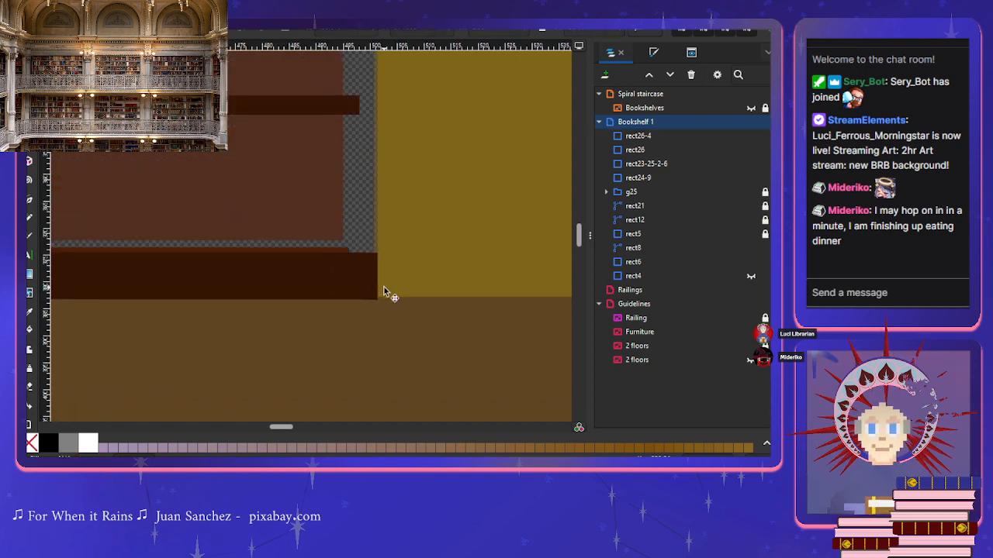
left_click(338, 250)
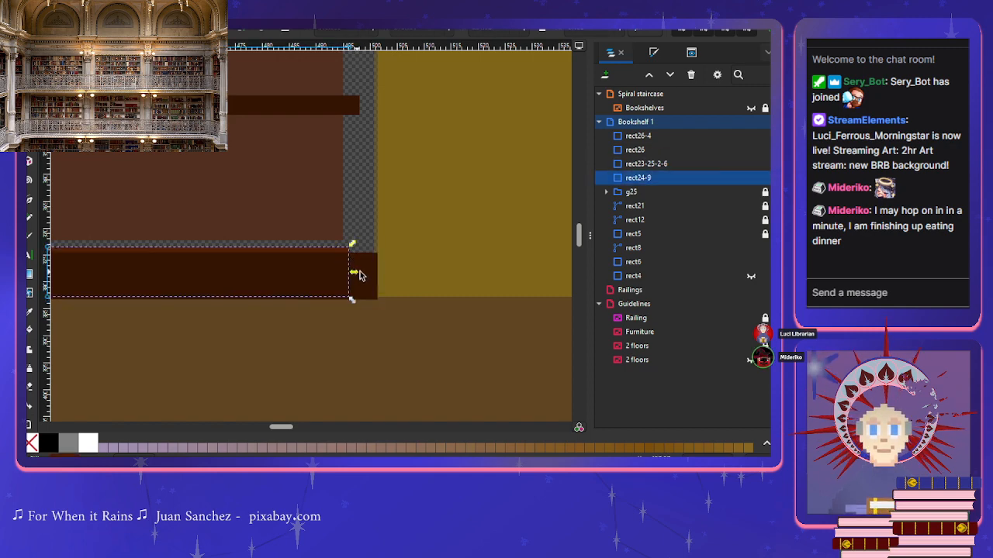
left_click_drag(359, 274, 379, 273)
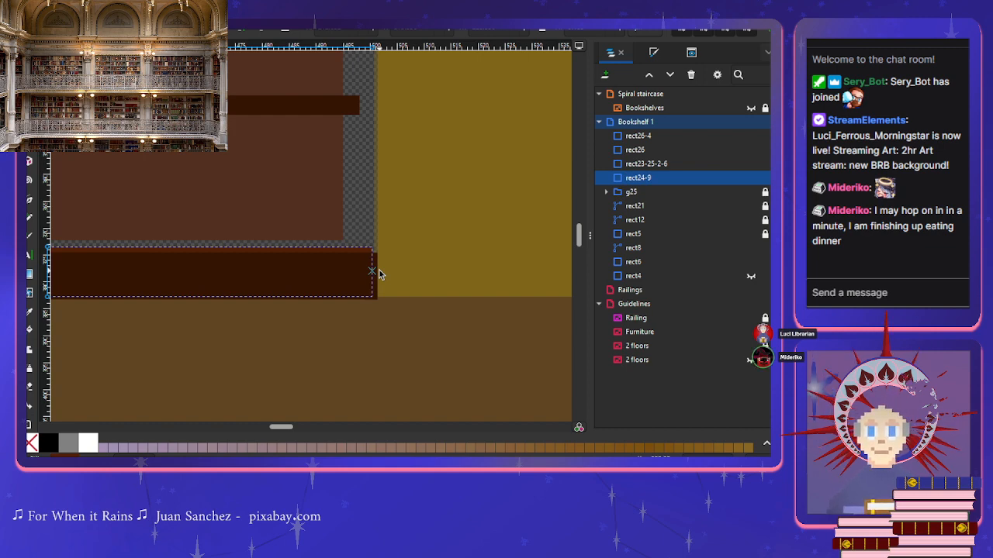
left_click_drag(378, 273, 380, 273)
scroll(339, 293, "left", 10)
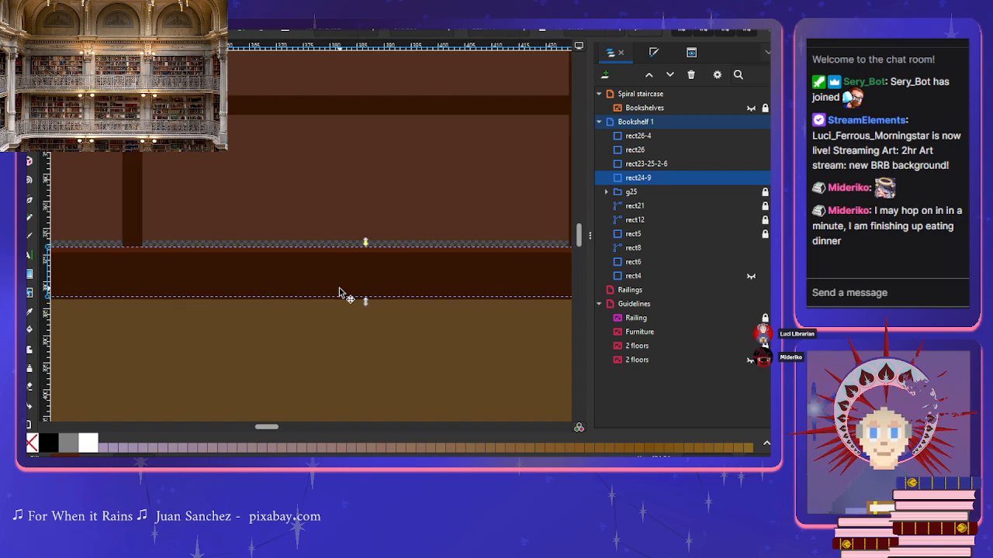
scroll(339, 289, "left", 6)
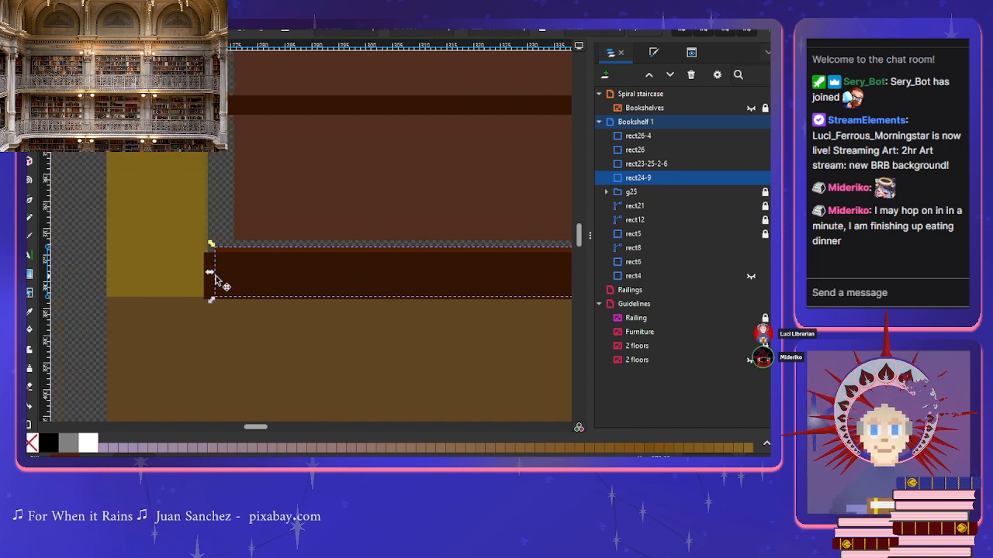
left_click_drag(210, 274, 200, 274)
left_click(407, 345)
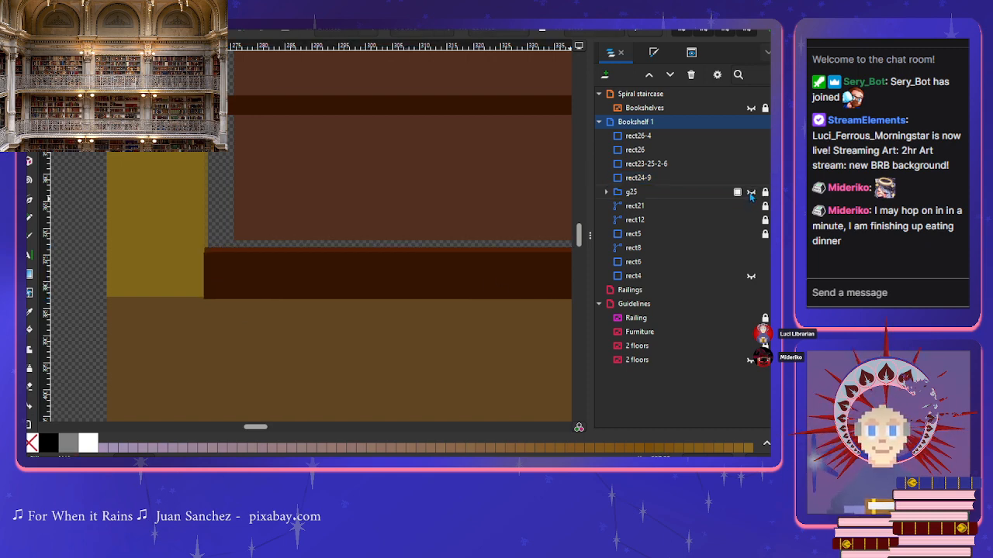
Step: Move group g25 between rect23-25-2-6 and rect24-9 in the Bookshelf 1 stacking order
left_click(632, 178)
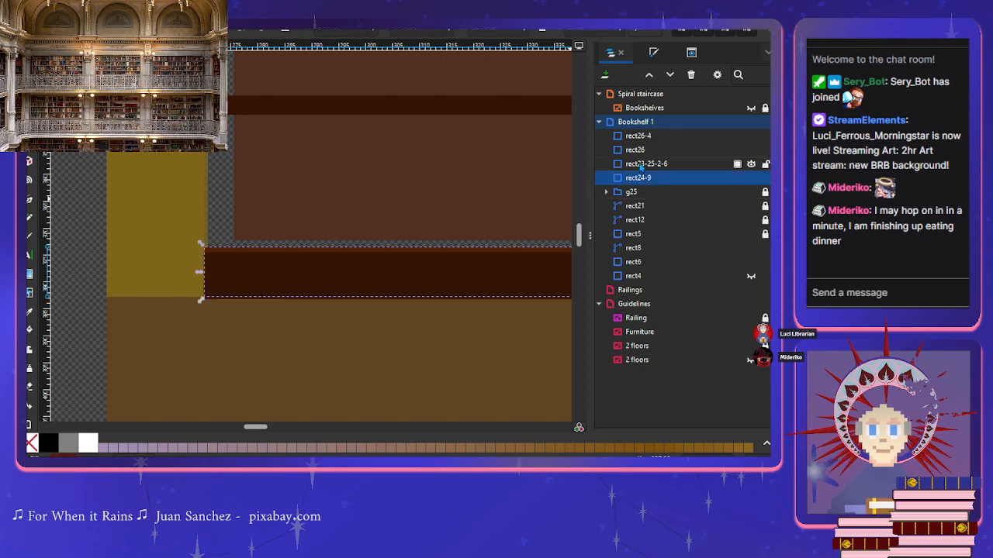
left_click(641, 165)
left_click_drag(628, 192, 620, 165)
scroll(466, 248, "down", 5)
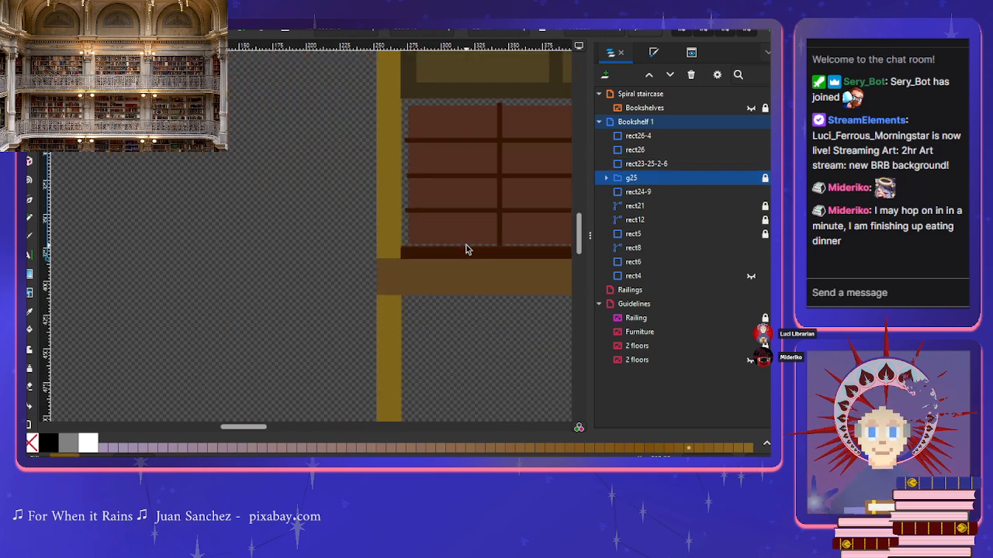
Step: Check the baseboard against the side bookcase and make the hidden rectangle rect4 visible again in Bookshelf 1
scroll(465, 248, "right", 4)
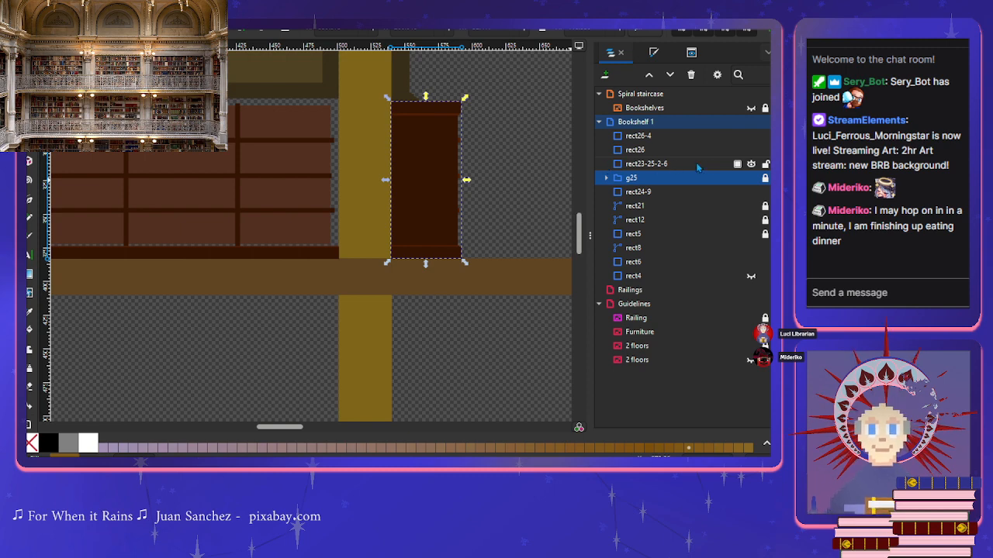
left_click(751, 164)
left_click(751, 165)
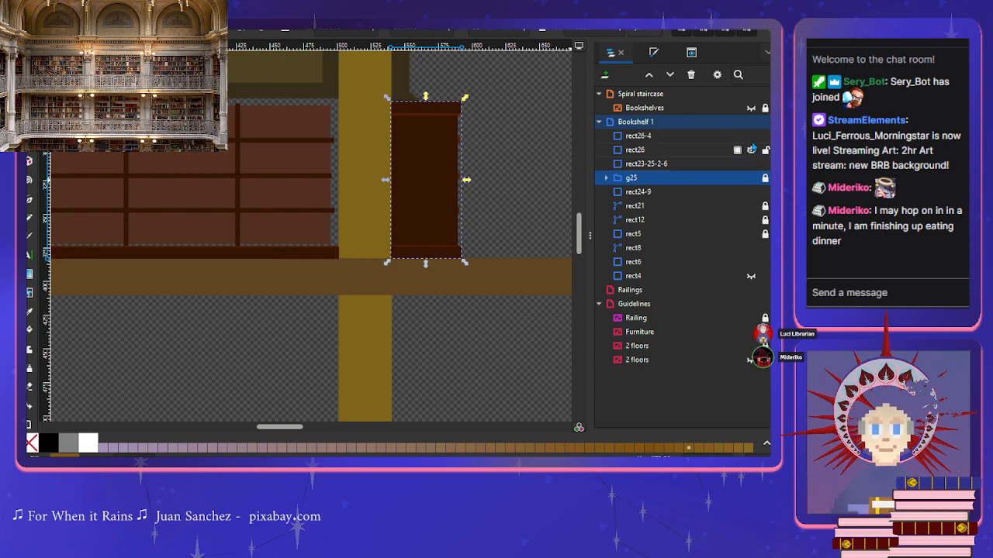
scroll(457, 192, "down", 2)
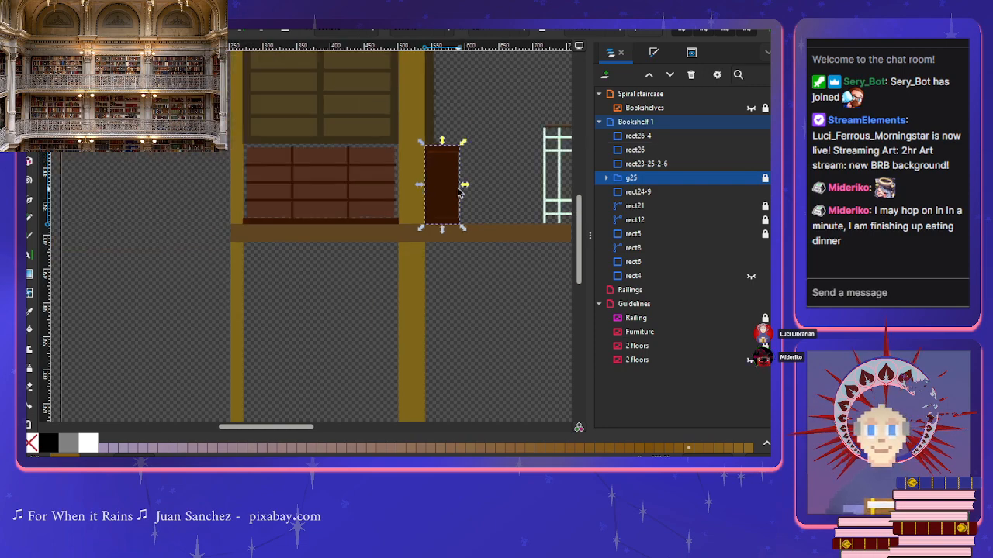
scroll(483, 256, "up", 4)
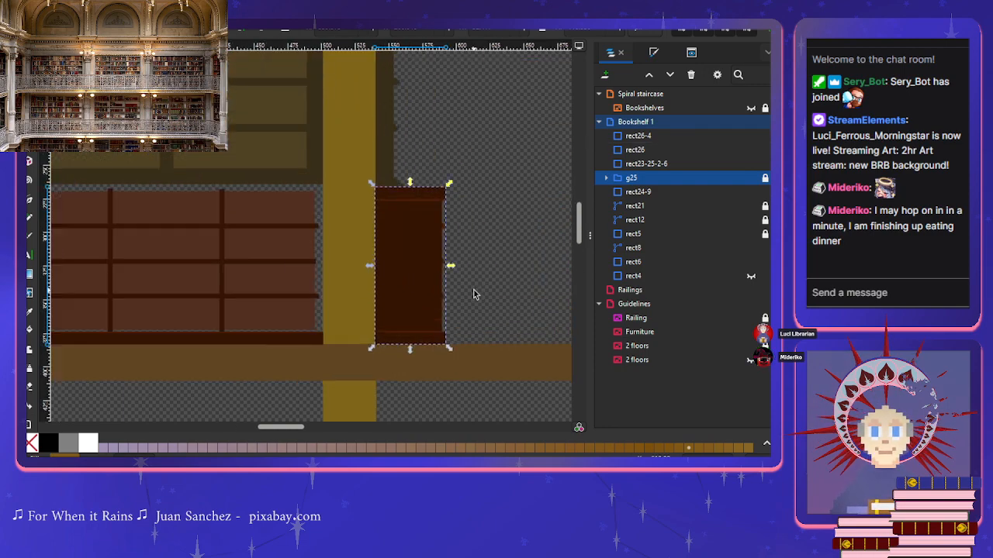
scroll(474, 295, "up", 2)
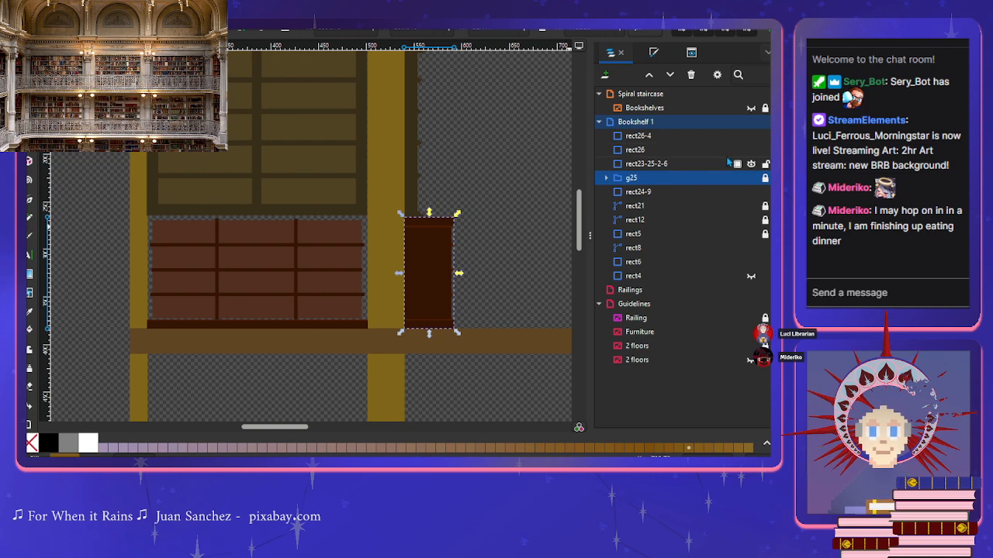
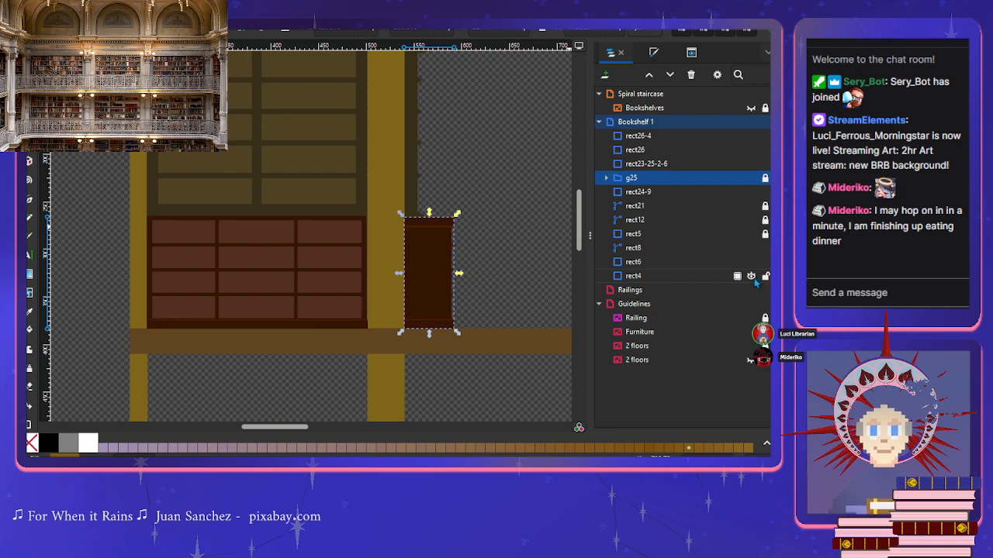
left_click(606, 178)
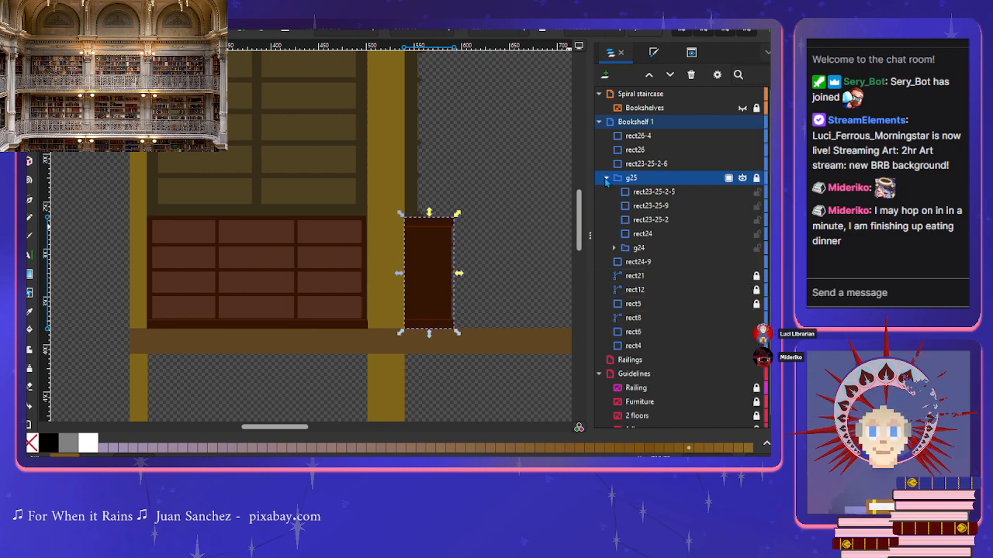
left_click(608, 178)
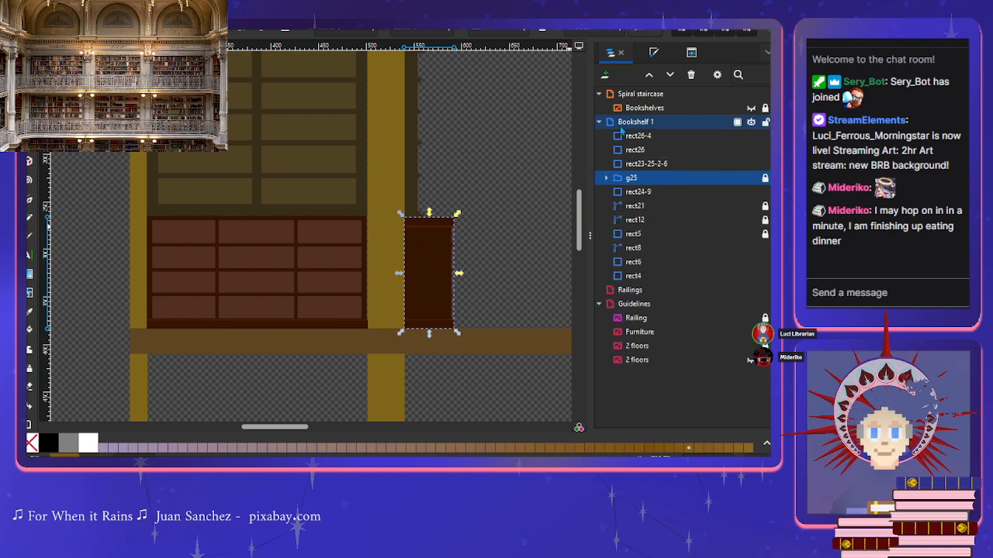
Step: Group the four baseboard rectangles rect26-4, rect26, rect23-25-2-6 and rect24-9 of the middle bookshelf
left_click(625, 137)
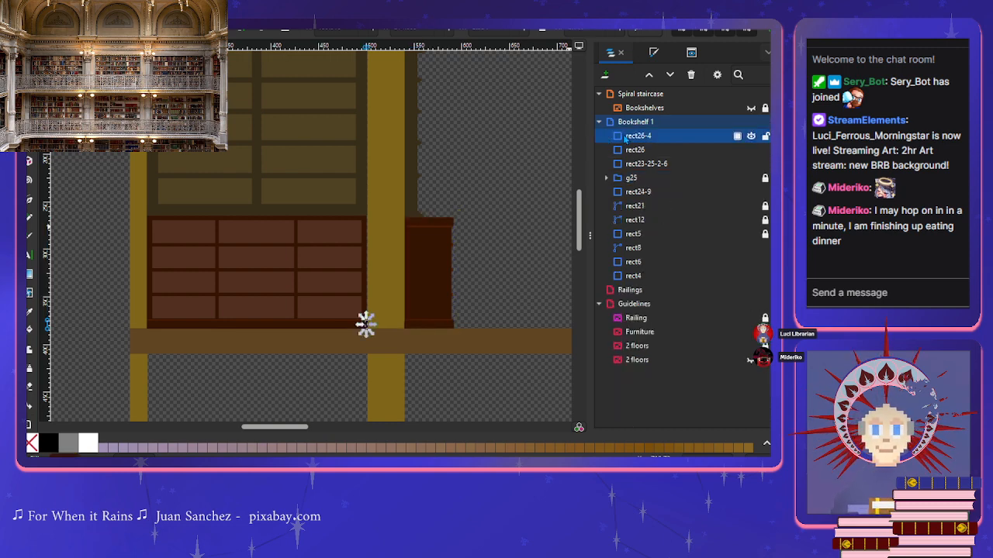
scroll(358, 354, "up", 3)
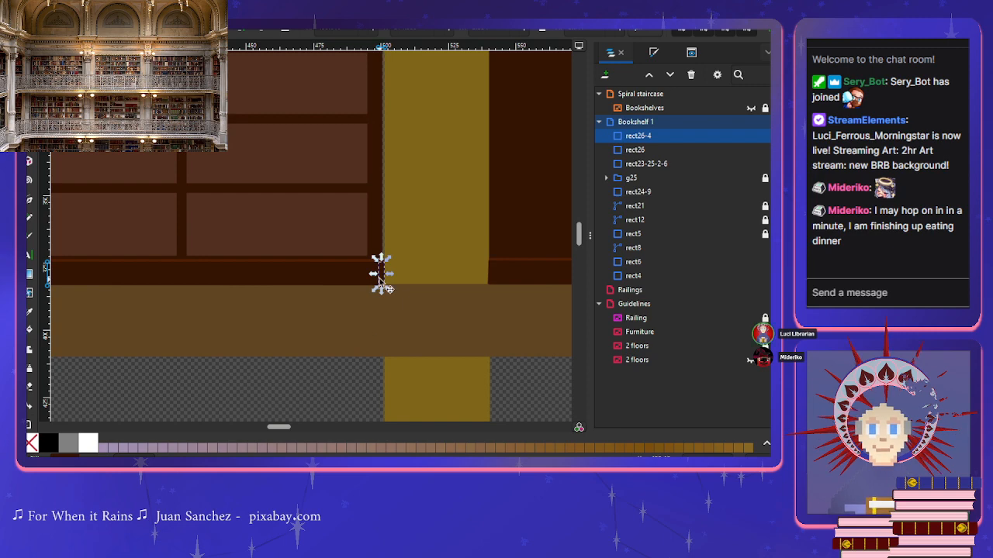
scroll(379, 277, "down", 2)
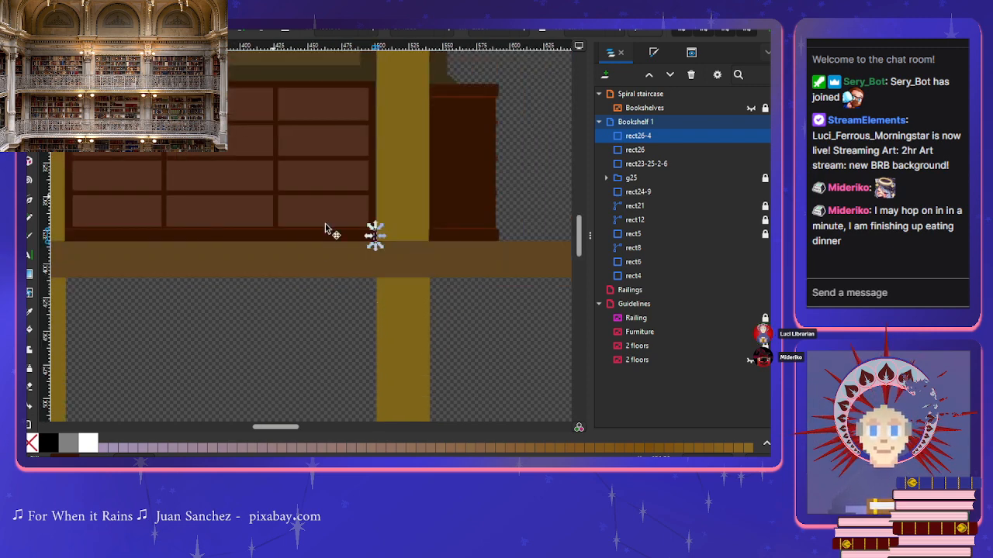
left_click(387, 267)
left_click_drag(384, 259, 54, 214)
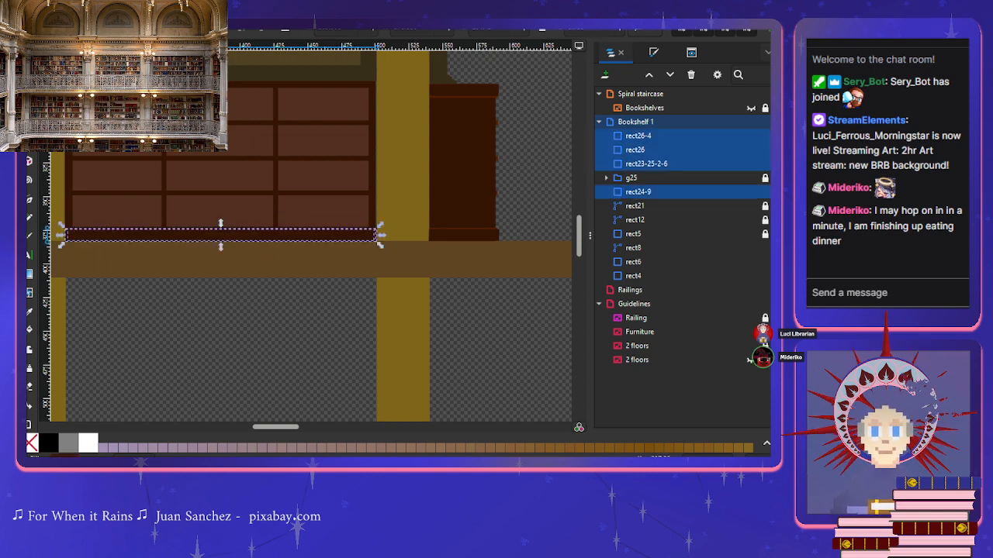
key("ctrl+g")
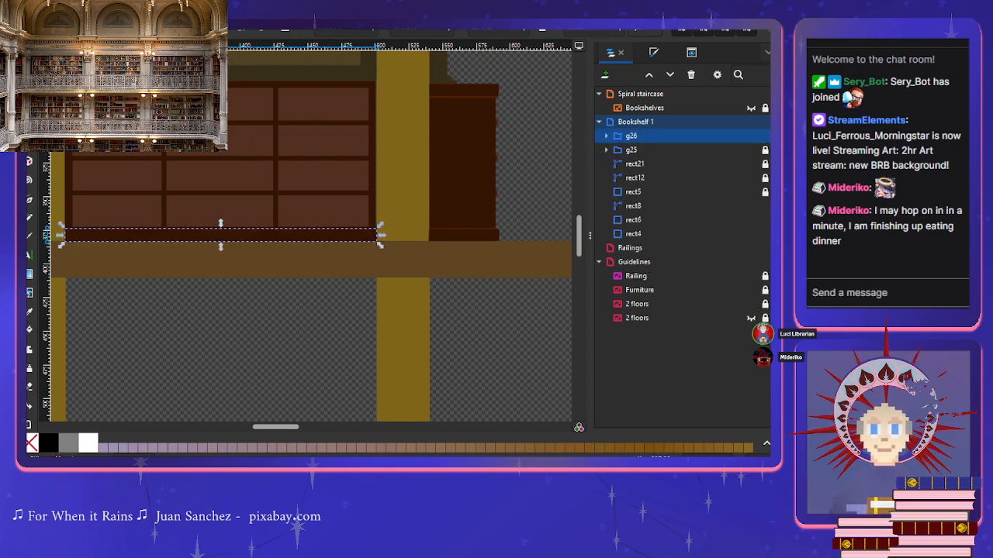
left_click(751, 137)
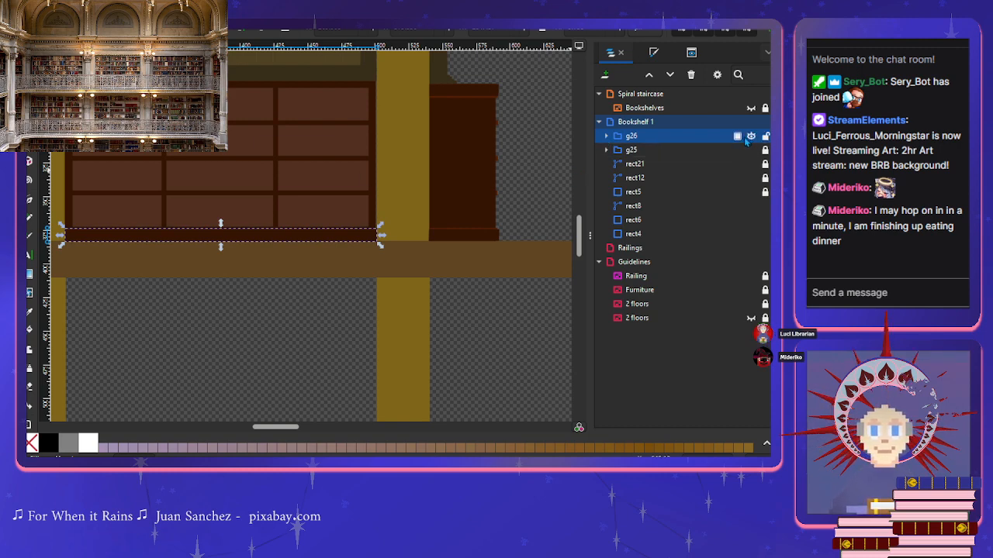
left_click(496, 257)
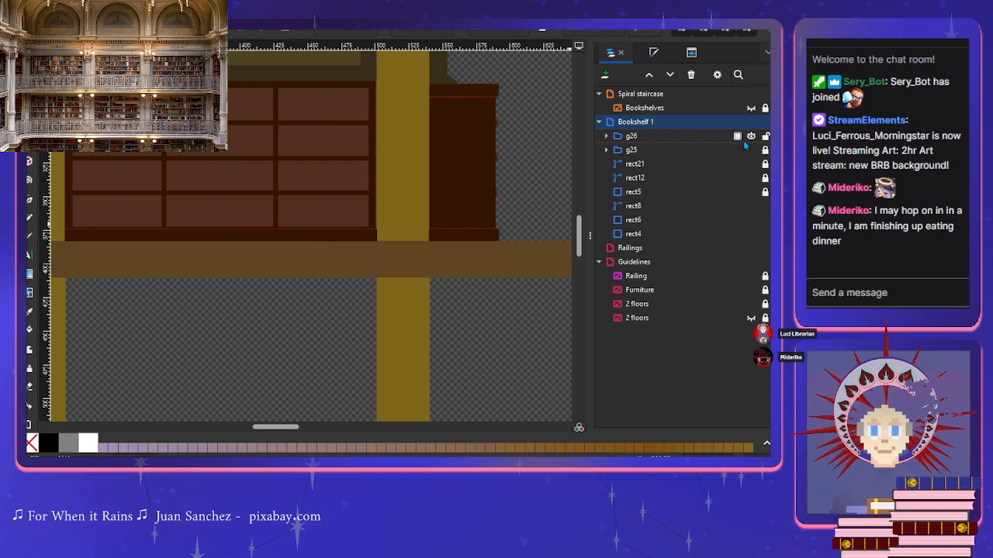
Step: Examine each rectangle inside the baseboard group g26, selecting them one by one and briefly hiding rect26, rect23-25-2-6 and rect24-9
left_click(606, 137)
left_click(656, 151)
left_click(653, 163)
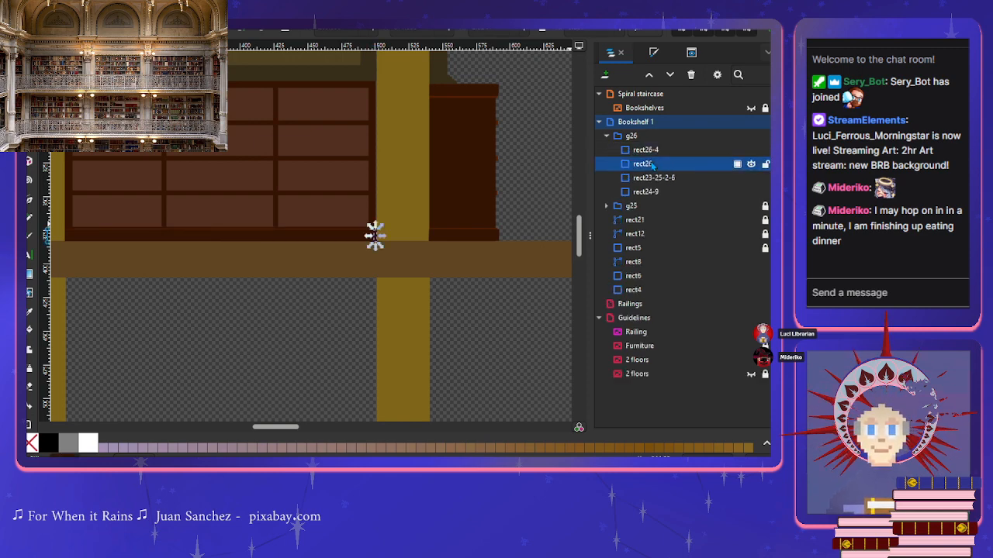
left_click(649, 178)
left_click(649, 191)
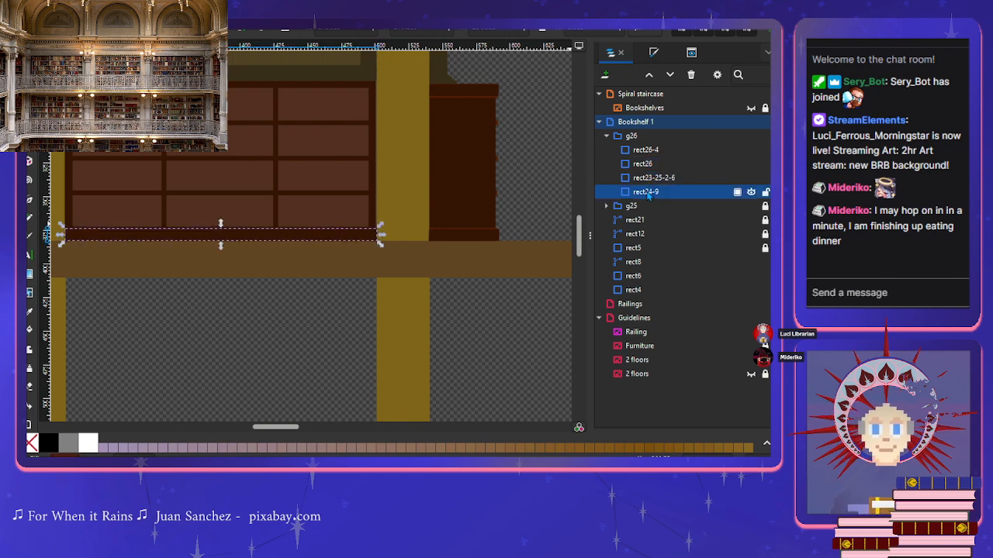
left_click(647, 150)
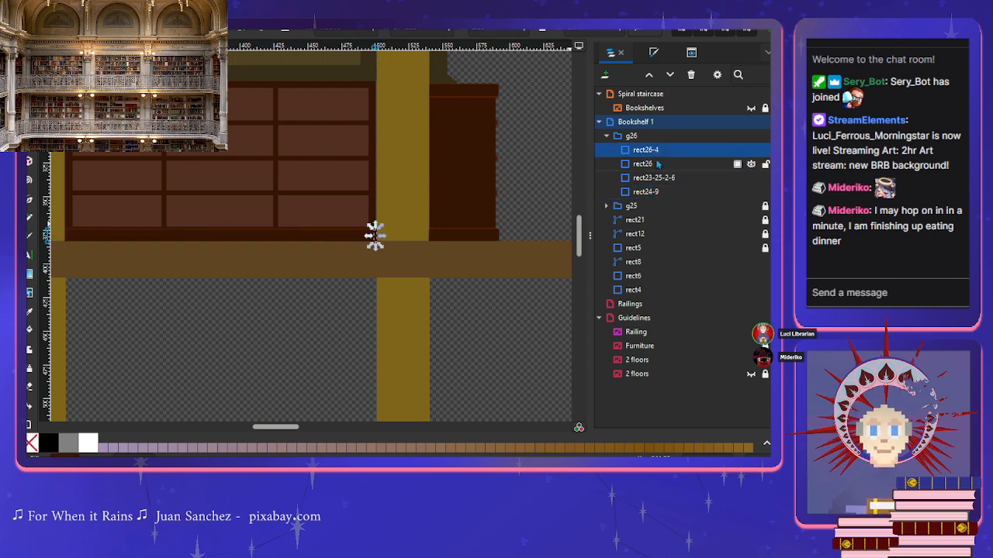
scroll(416, 257, "up", 3)
left_click(733, 164)
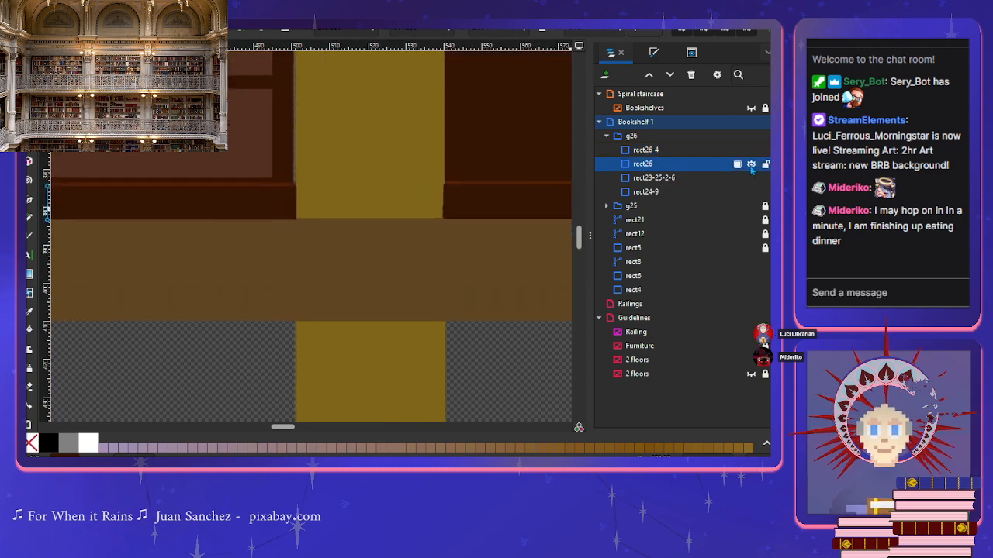
left_click(750, 164)
left_click(751, 179)
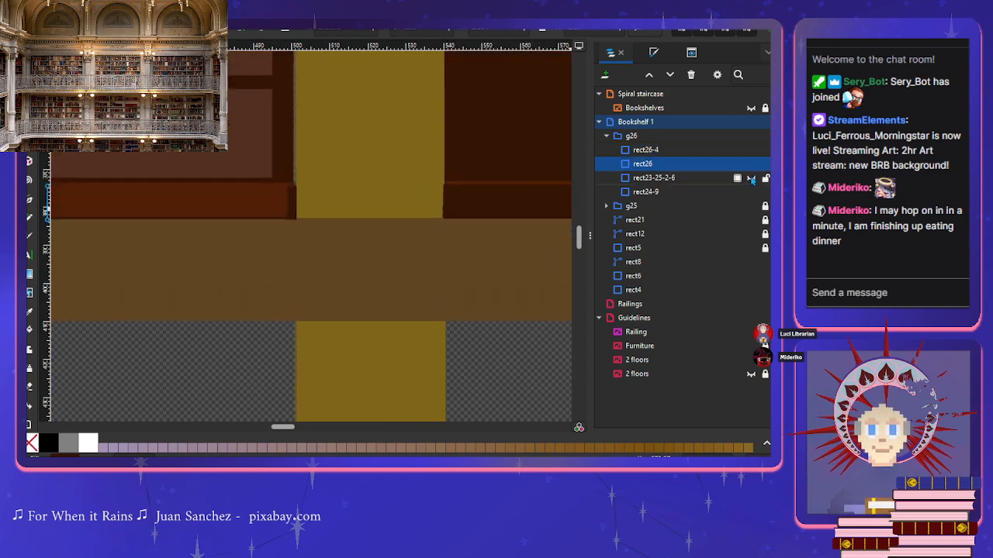
left_click(750, 179)
left_click(750, 191)
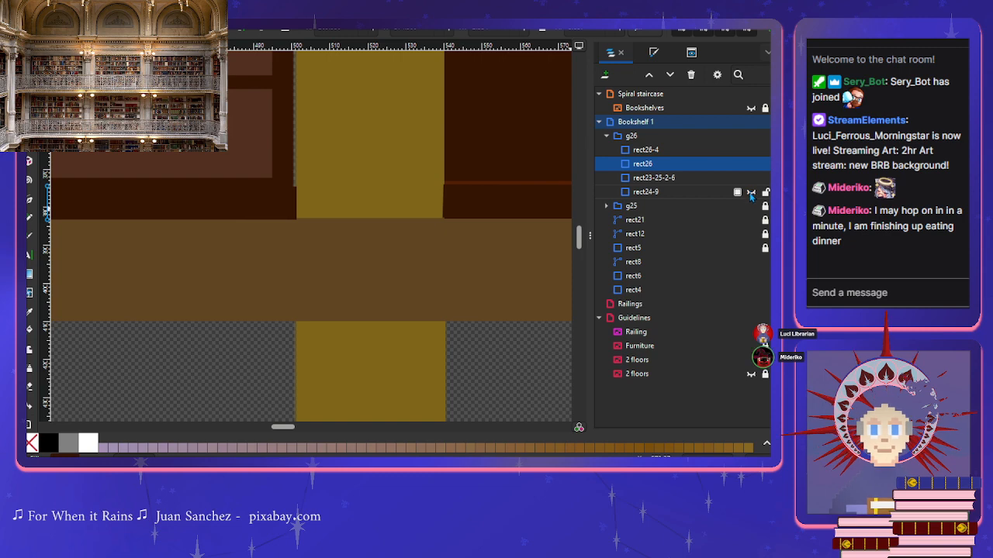
left_click(751, 192)
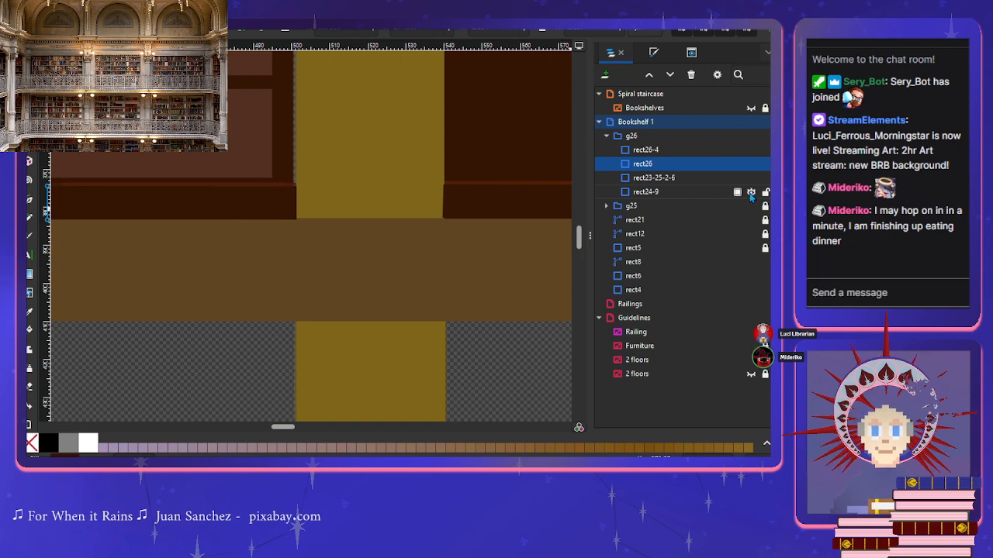
Step: Check the whole baseboard group g26 by hiding and reshowing it, and lock it
left_click(751, 137)
left_click(753, 138)
left_click(752, 138)
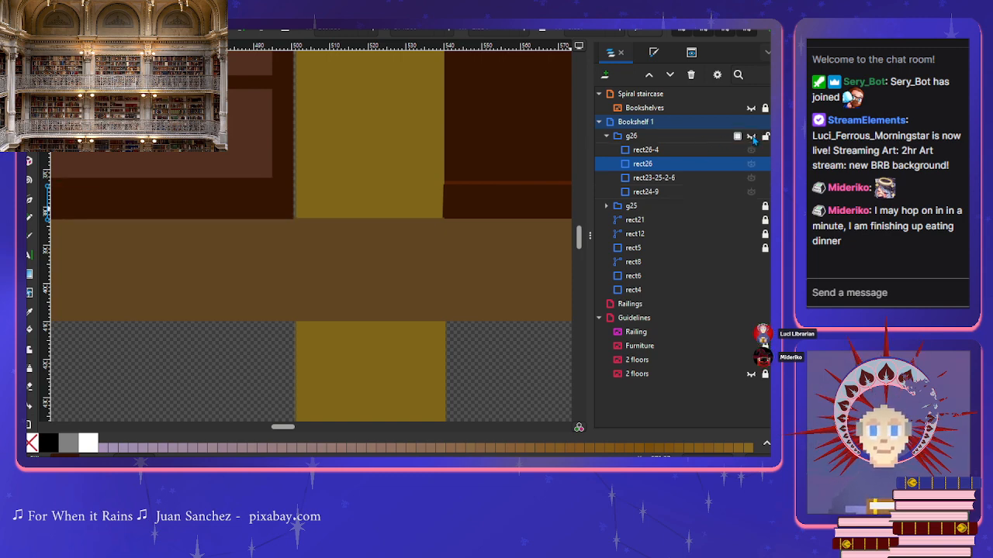
left_click(753, 138)
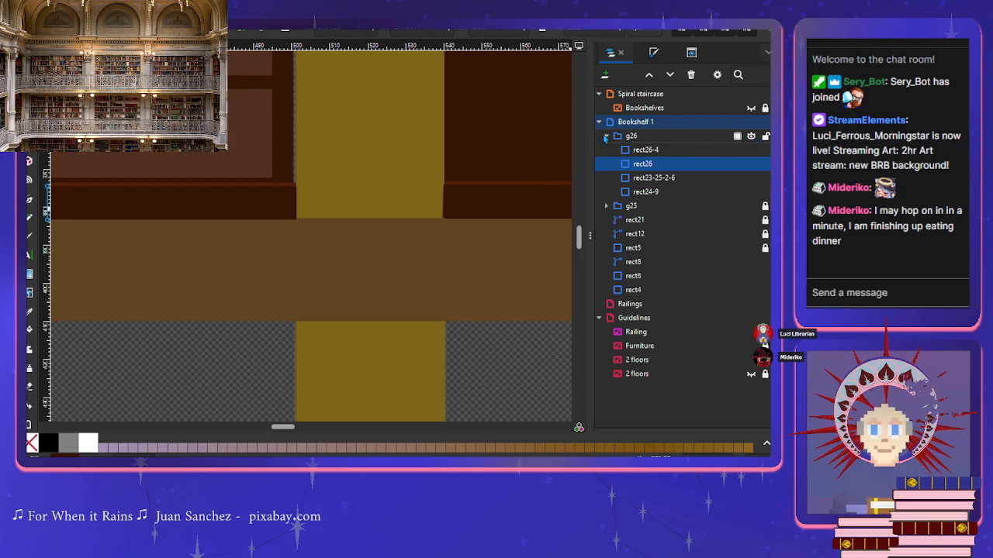
left_click(606, 137)
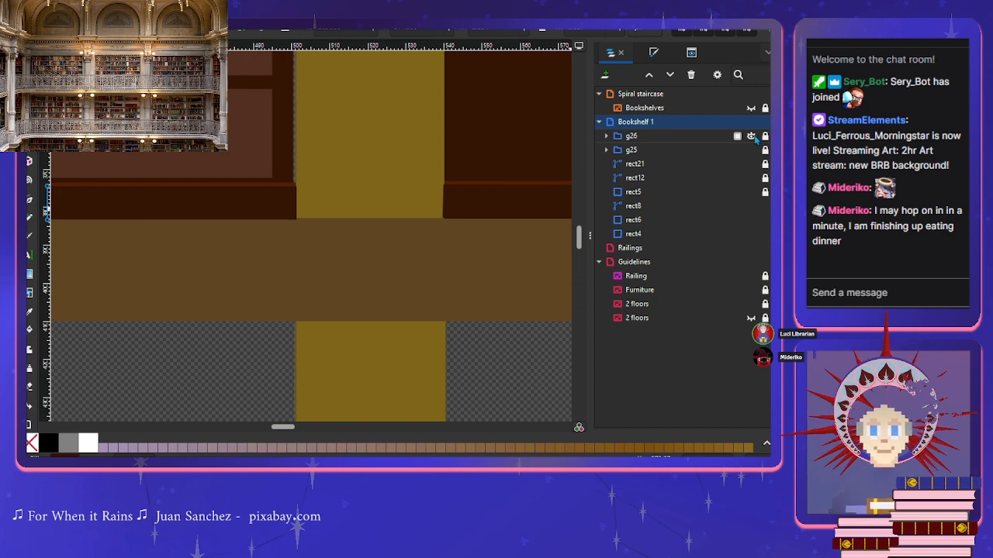
Step: Examine the side bookcase group g25, selecting its rectangles and those of its nested group g24 one by one
scroll(334, 225, "down", 3)
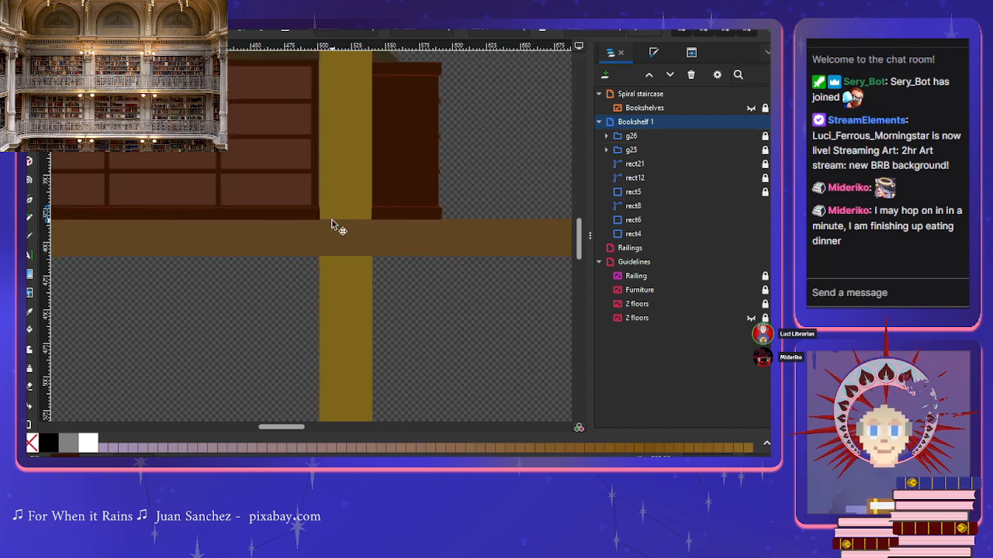
scroll(333, 225, "left", 3)
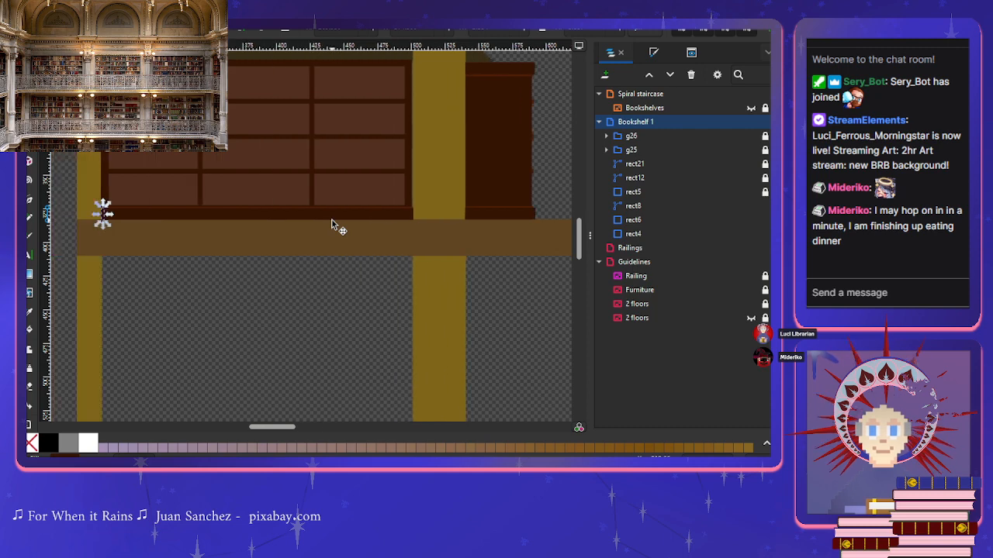
left_click(356, 174)
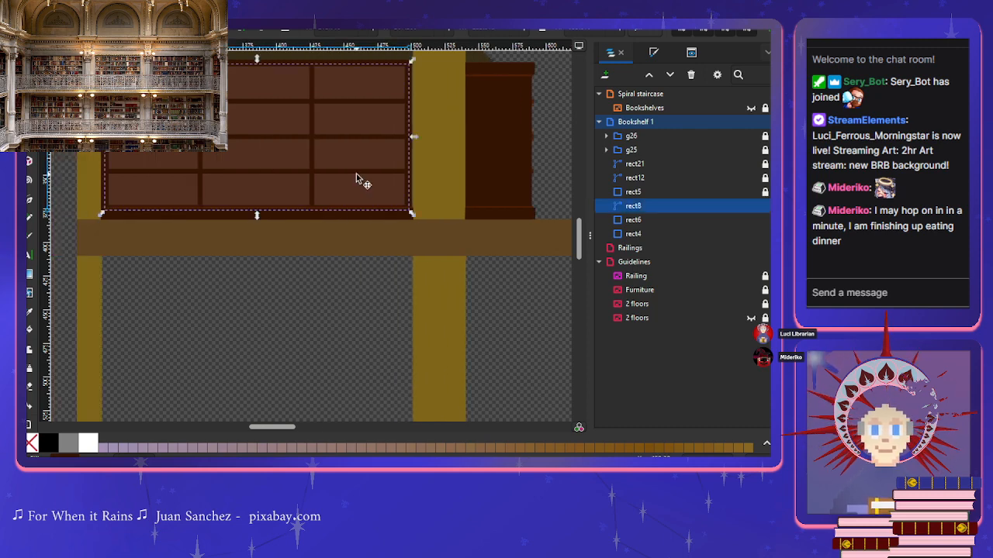
left_click(534, 174)
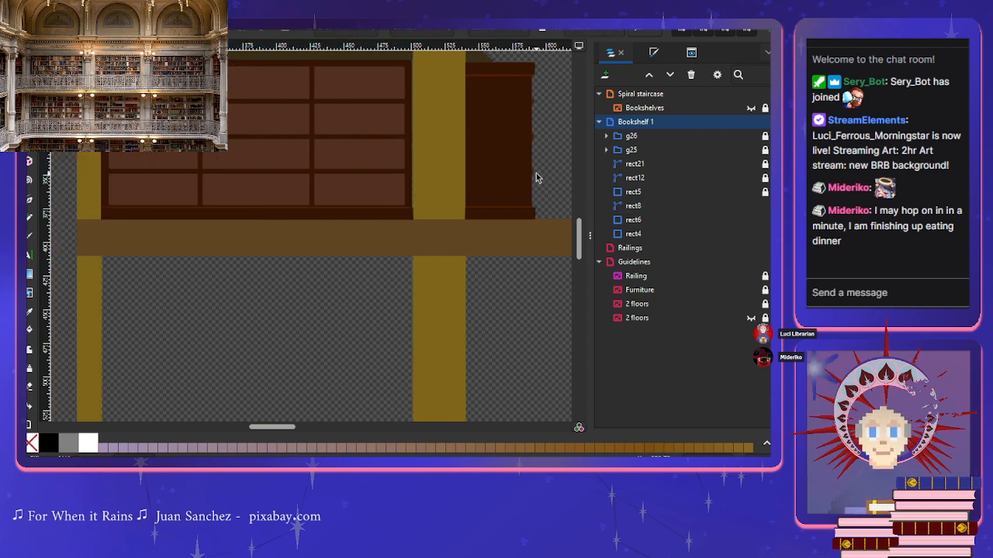
left_click(627, 150)
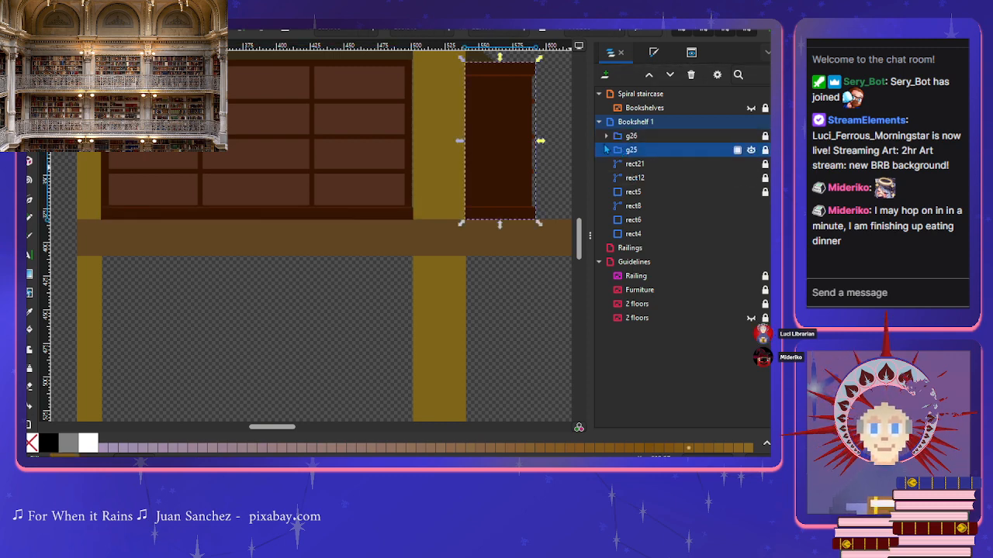
left_click(606, 150)
left_click(647, 177)
left_click(647, 192)
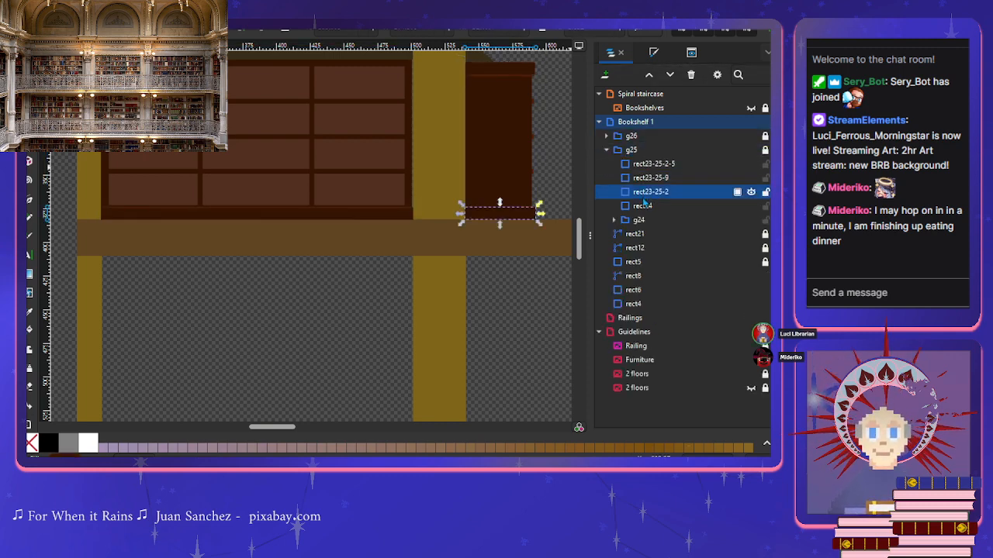
left_click(641, 205)
left_click(644, 191)
left_click(644, 177)
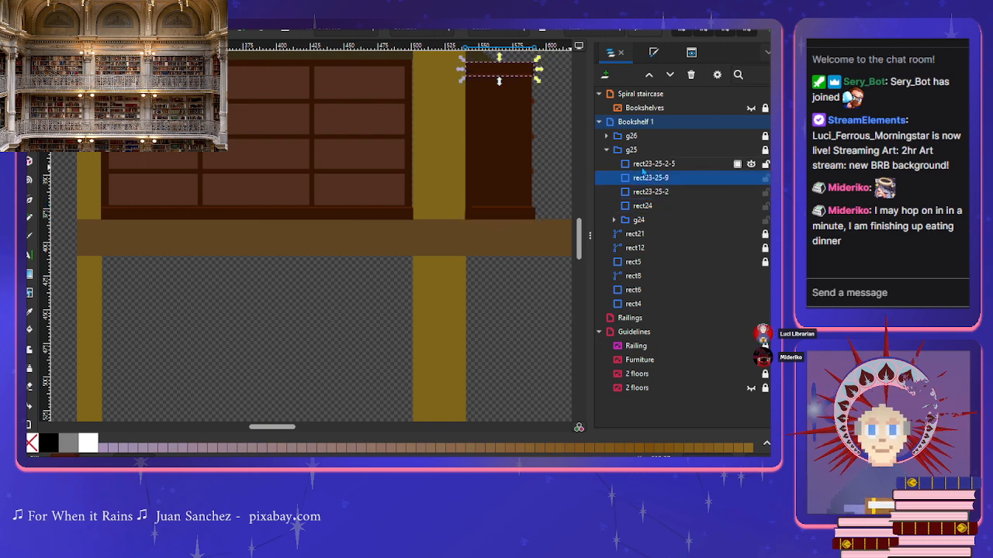
left_click(643, 163)
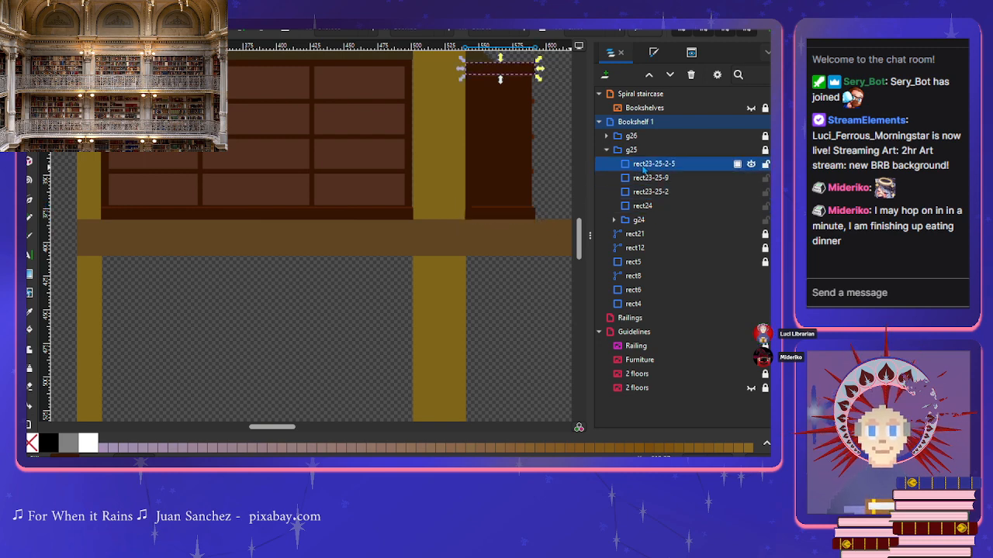
left_click(614, 221)
left_click(648, 233)
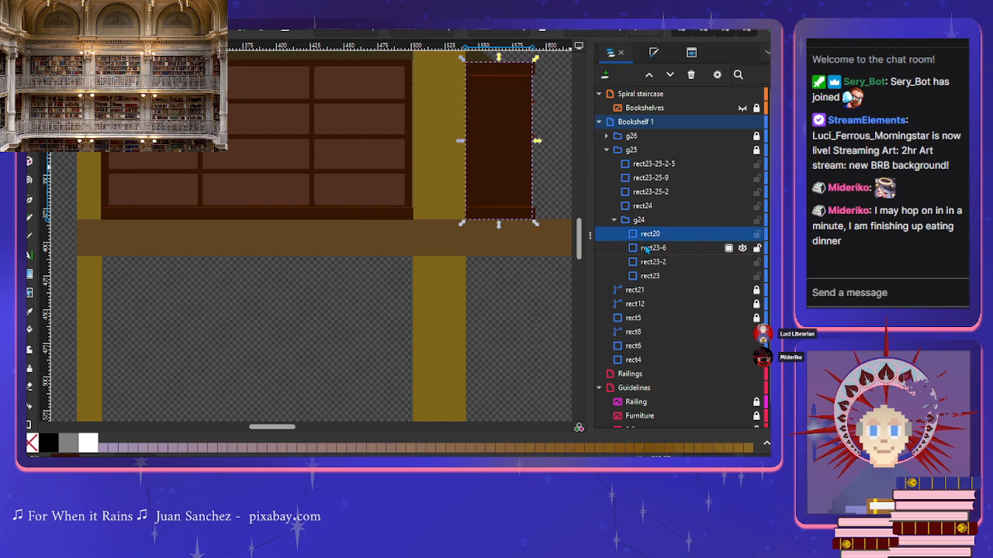
left_click(648, 248)
Step: Copy rect23-2 from the side bookcase and paste it into Bookshelf 1, onto the column beside the middle bookshelf's shelves
left_click(647, 266)
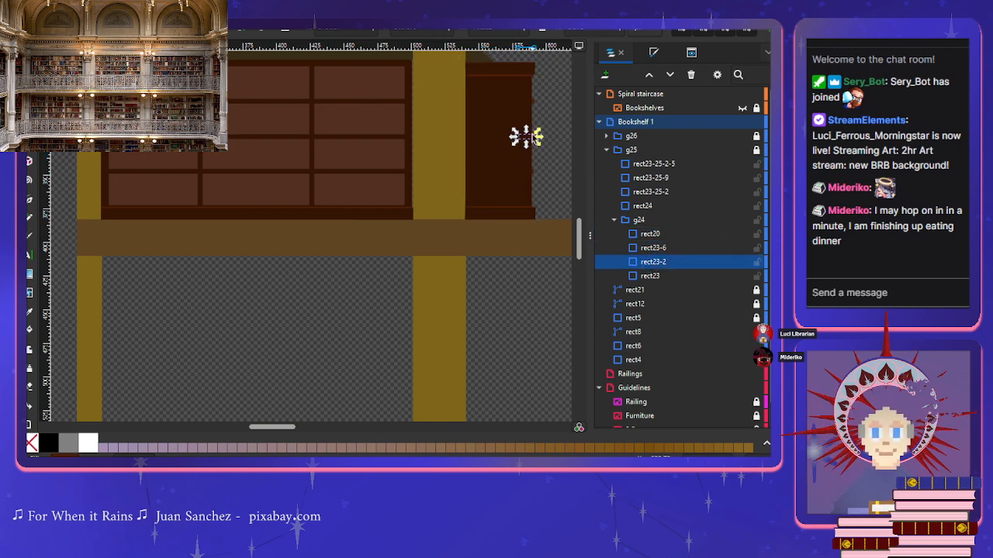
left_click(385, 136)
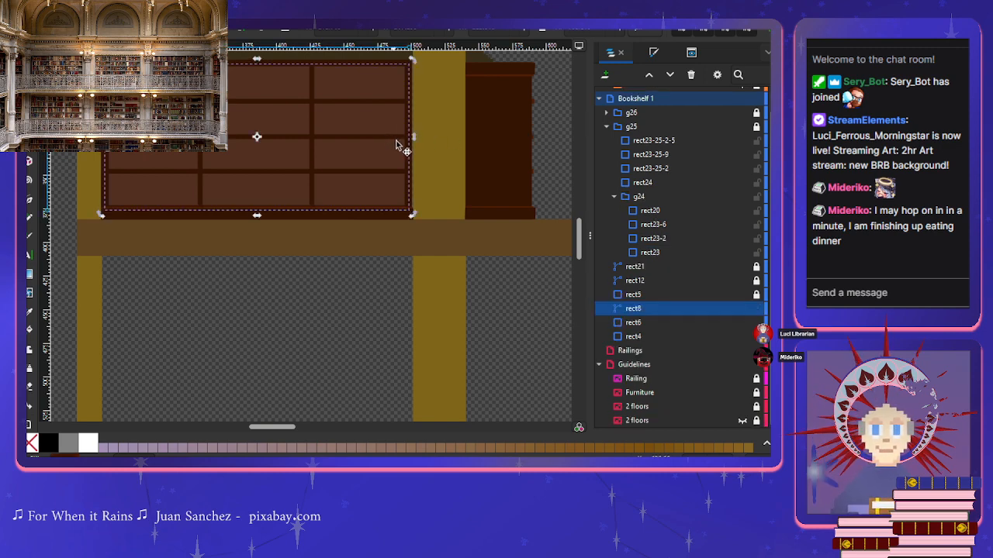
left_click(417, 155)
left_click(417, 152)
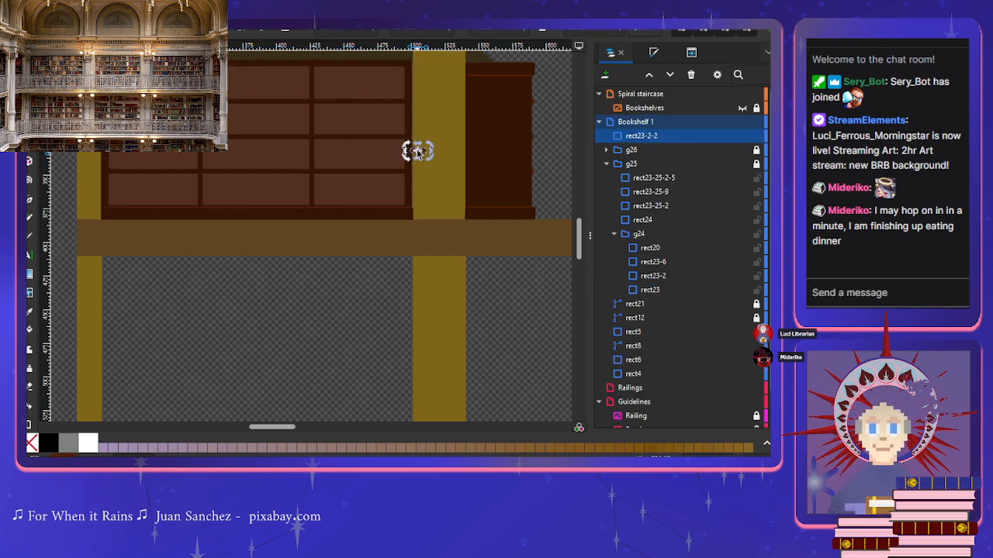
scroll(430, 190, "up", 4, "ctrl")
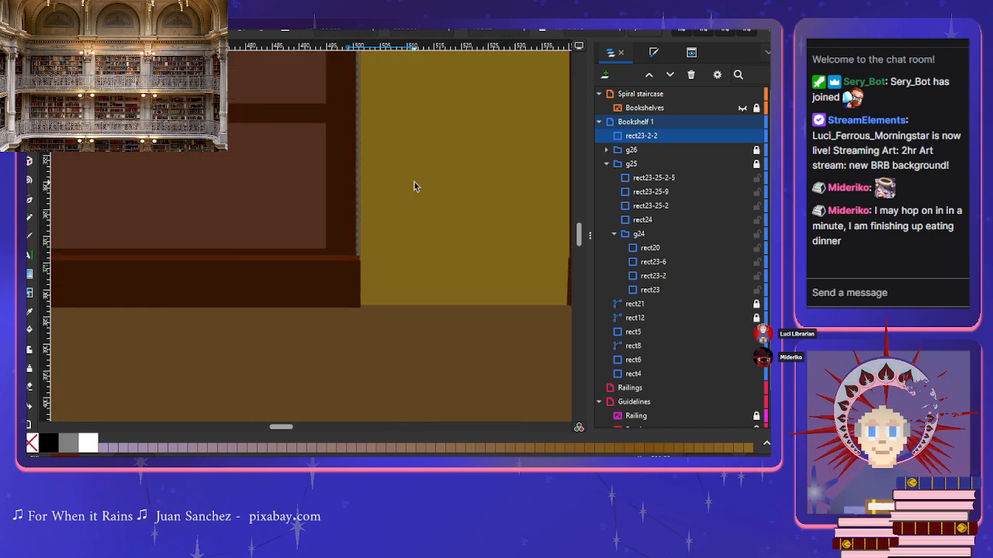
scroll(415, 184, "up", 3)
scroll(481, 197, "down", 2)
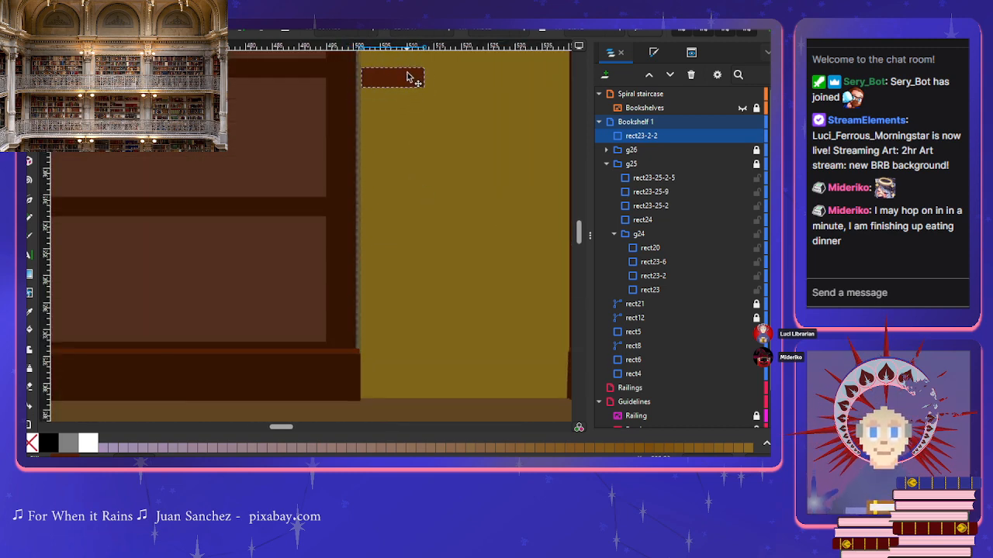
scroll(543, 213, "down", 1, "ctrl")
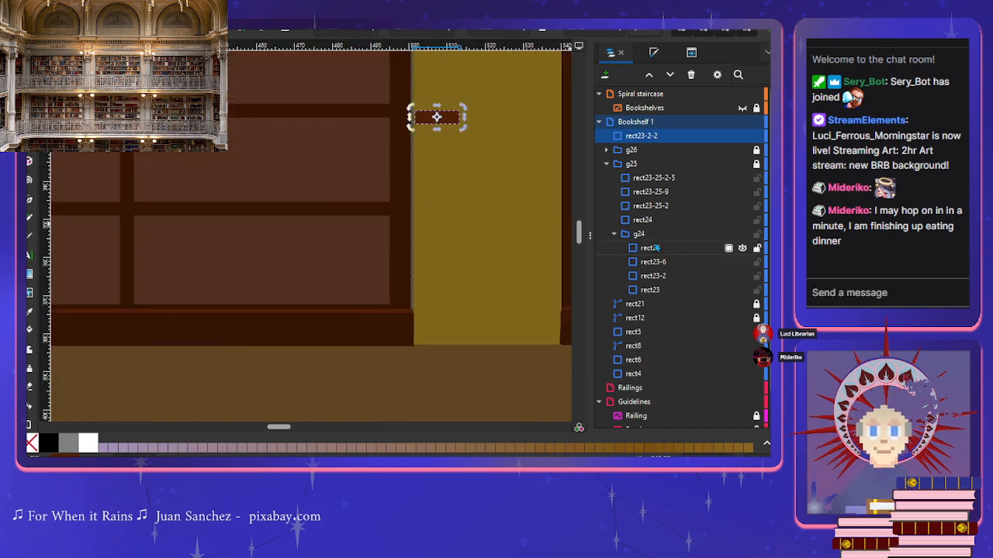
Step: Collapse groups g24 and g25 and rename the side bookcase group g25 as "Side view"
left_click(613, 234)
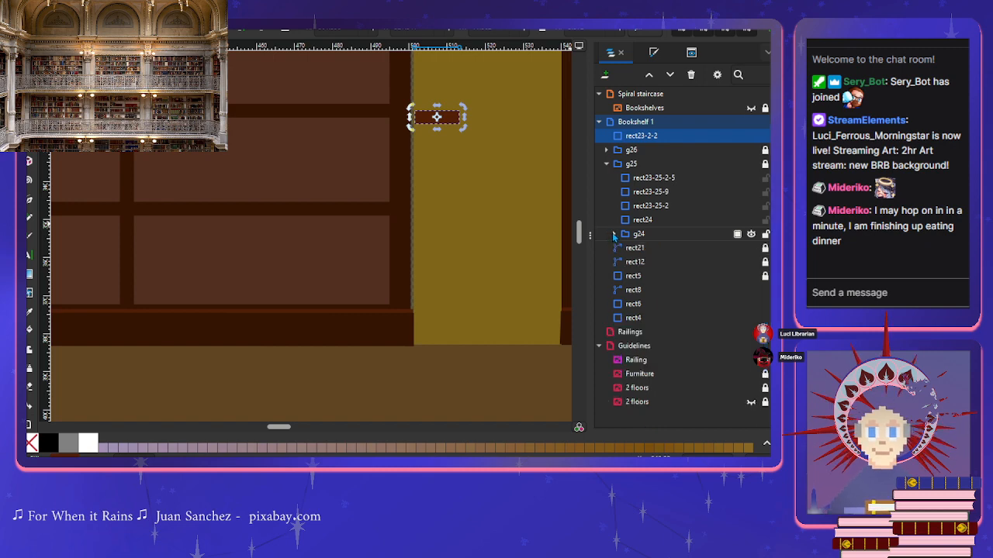
left_click(606, 165)
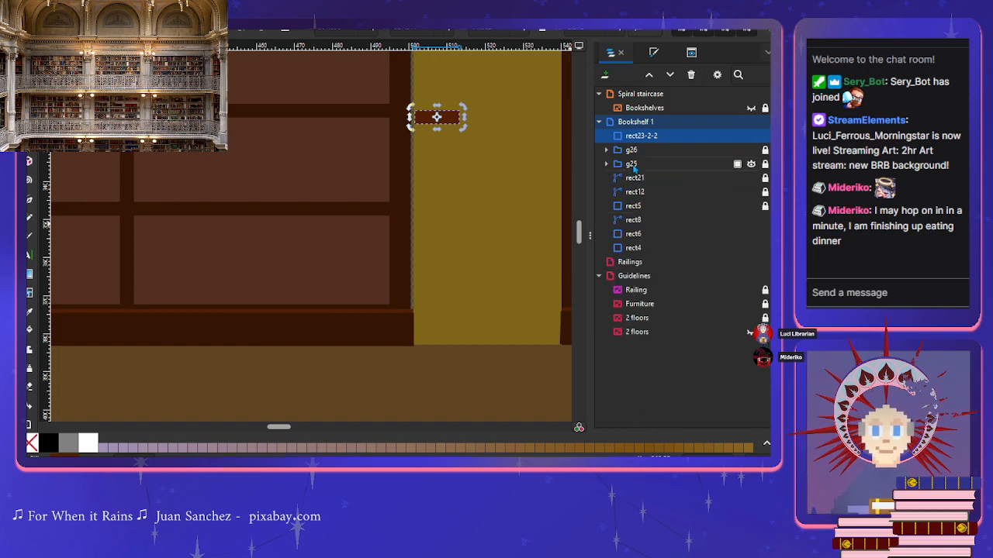
left_click(633, 164)
left_click(633, 165)
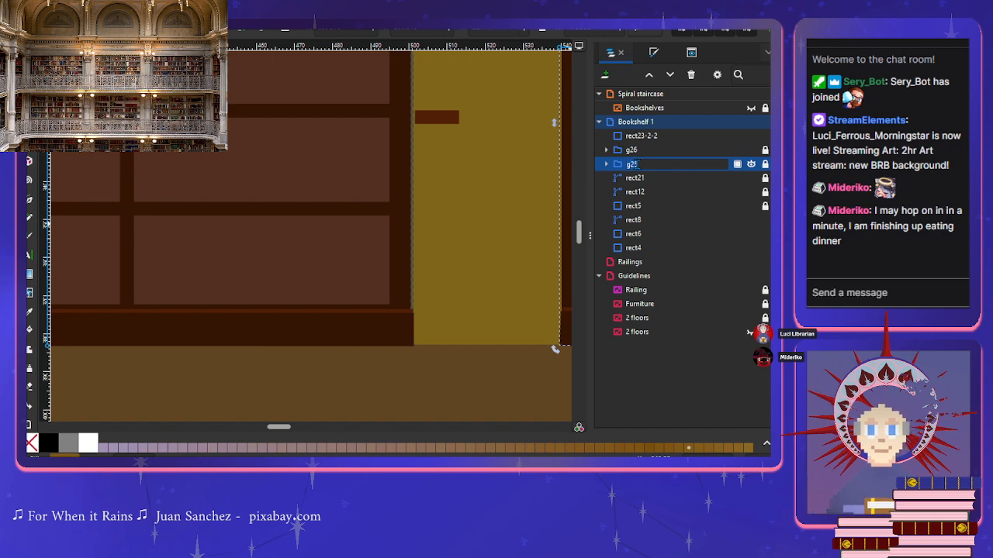
type("Side view")
key("Return")
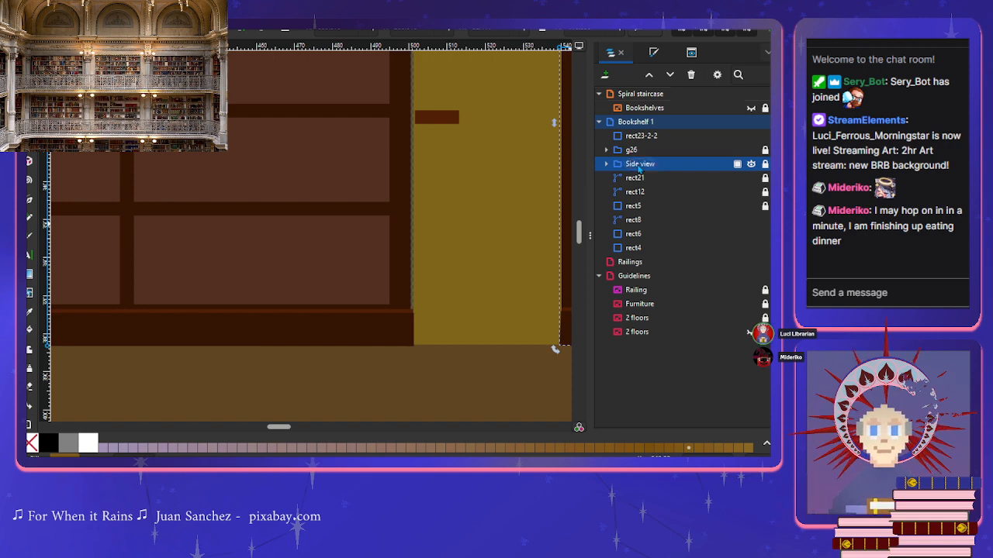
Step: Check which part of the middle bookshelf group g26 covers by selecting it and briefly hiding it
scroll(476, 162, "down", 4)
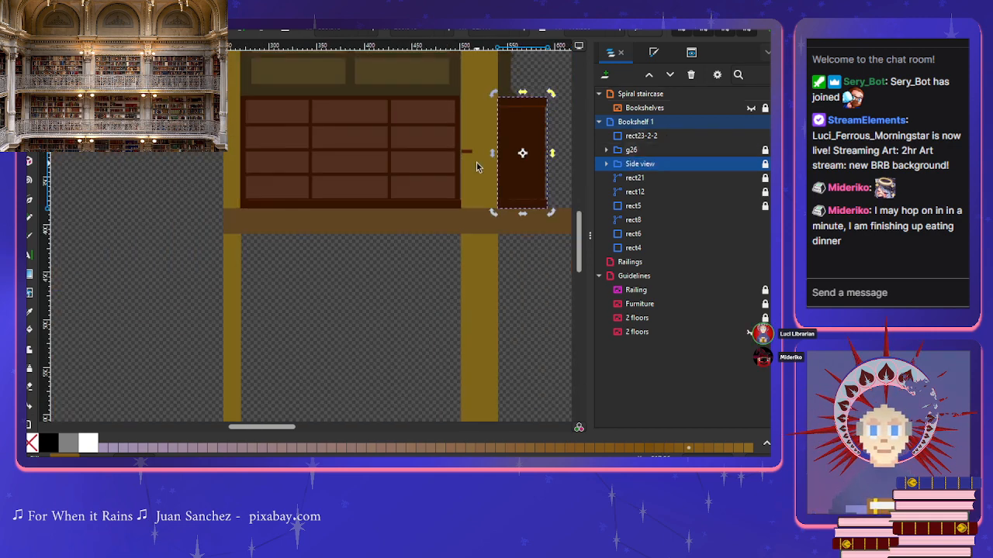
scroll(488, 213, "up", 1)
scroll(487, 217, "left", 1)
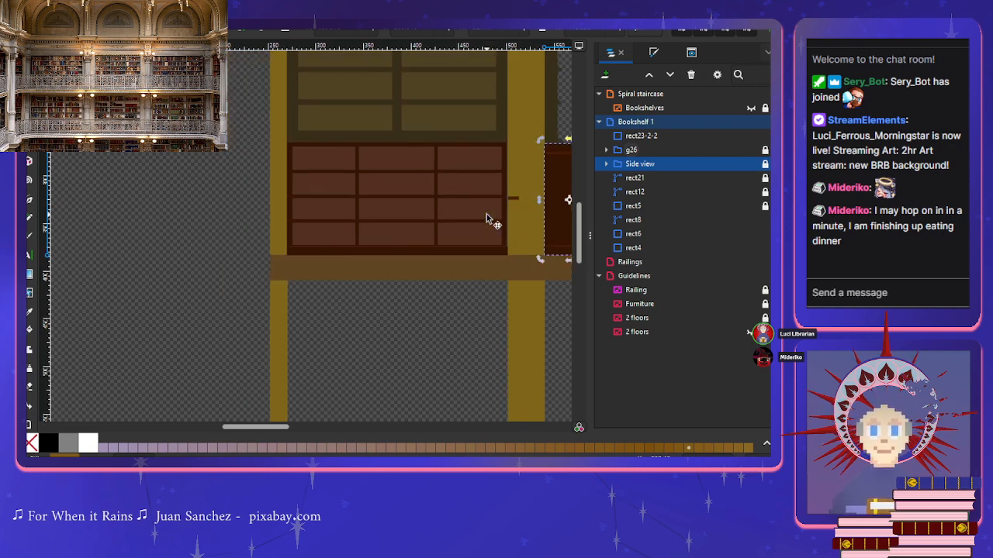
scroll(487, 218, "right", 2)
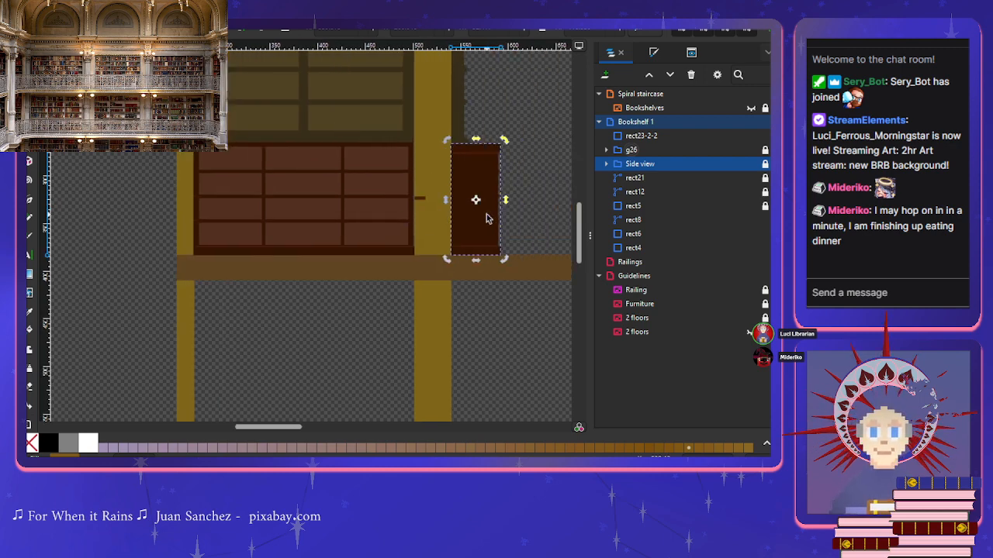
left_click(751, 150)
left_click(737, 150)
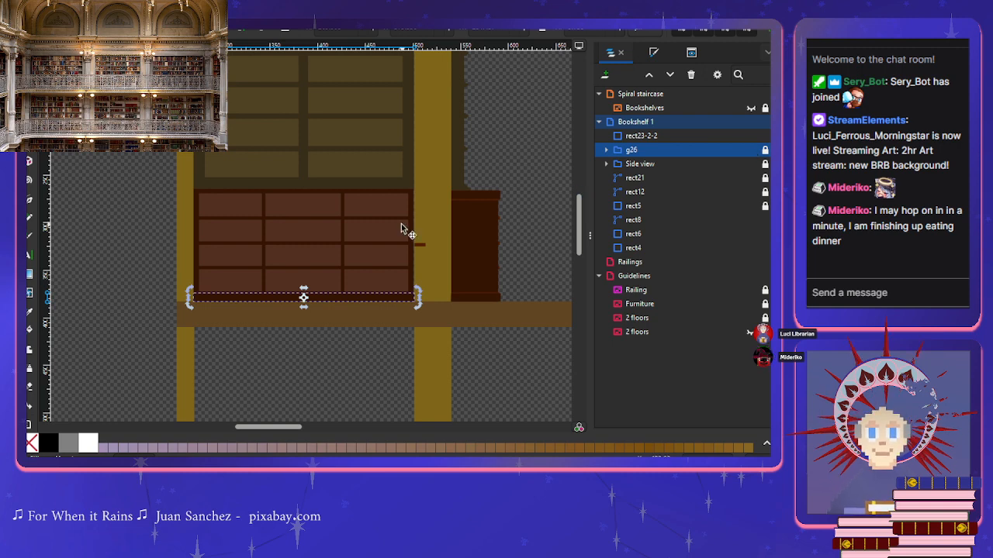
scroll(303, 287, "up", 3)
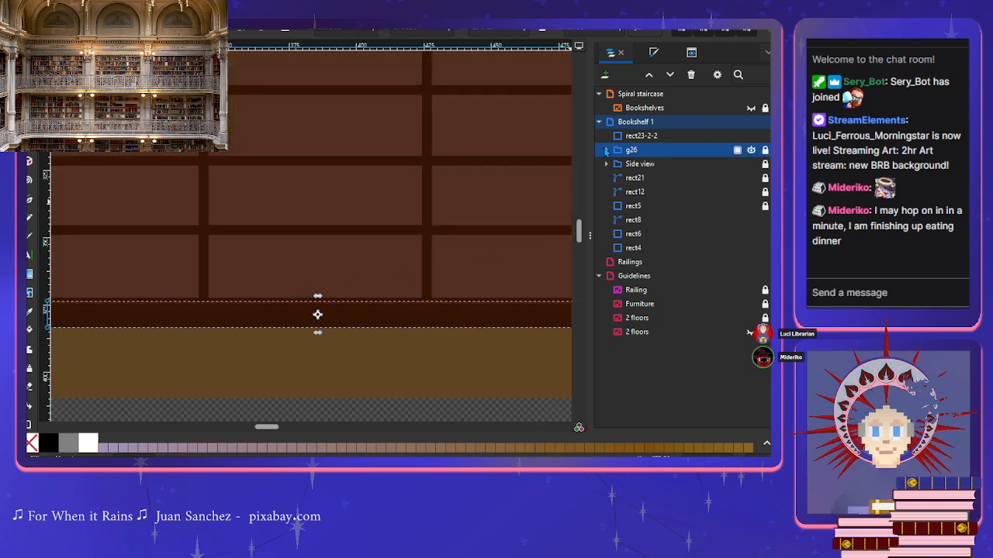
left_click(344, 366)
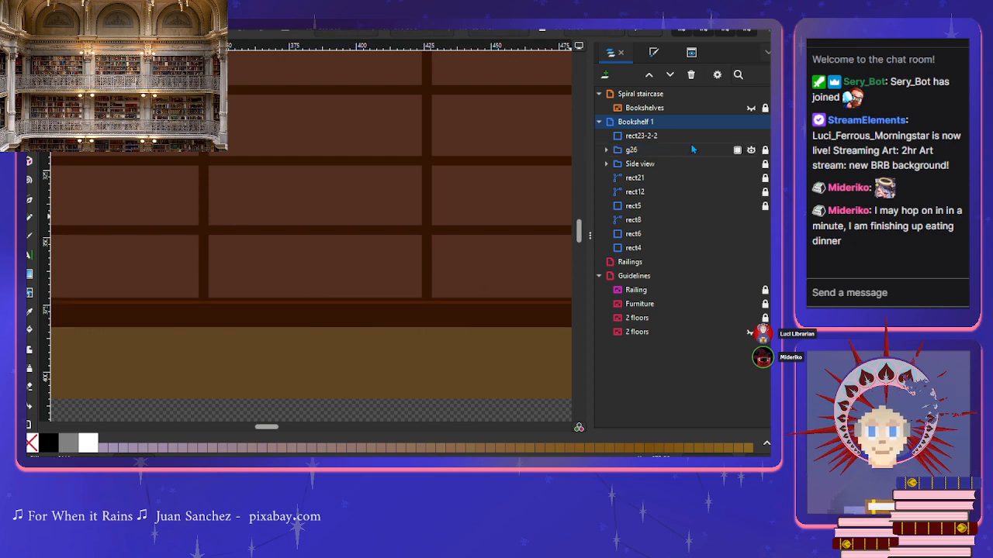
left_click(750, 152)
left_click(750, 151)
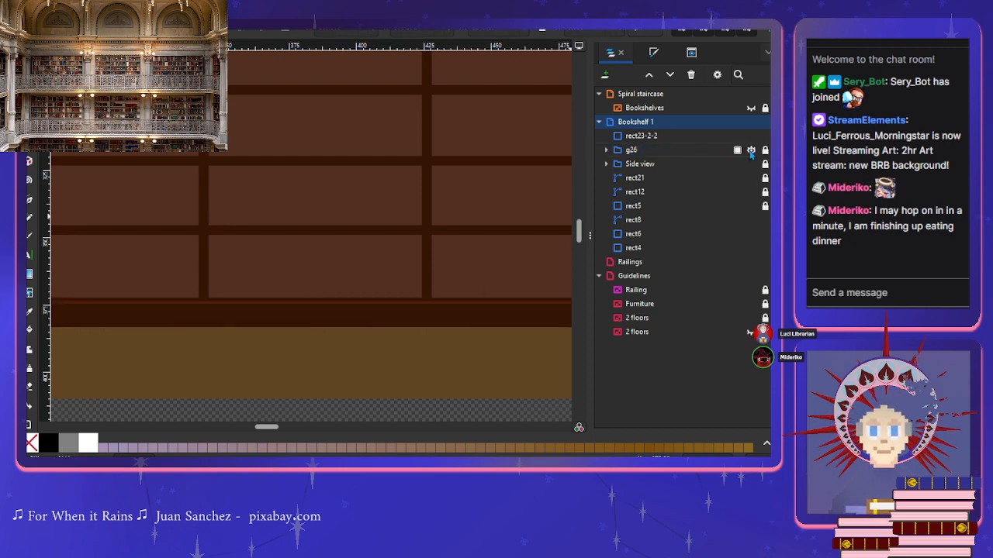
Step: Rename the middle bookshelf's baseboard group g26 as "botom"
left_click(658, 153)
left_click(643, 149)
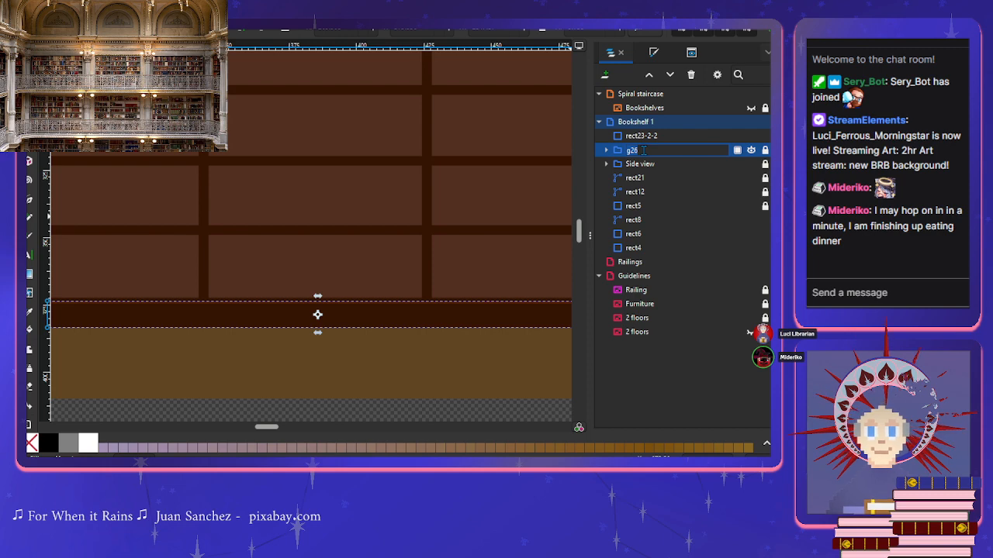
type("botom")
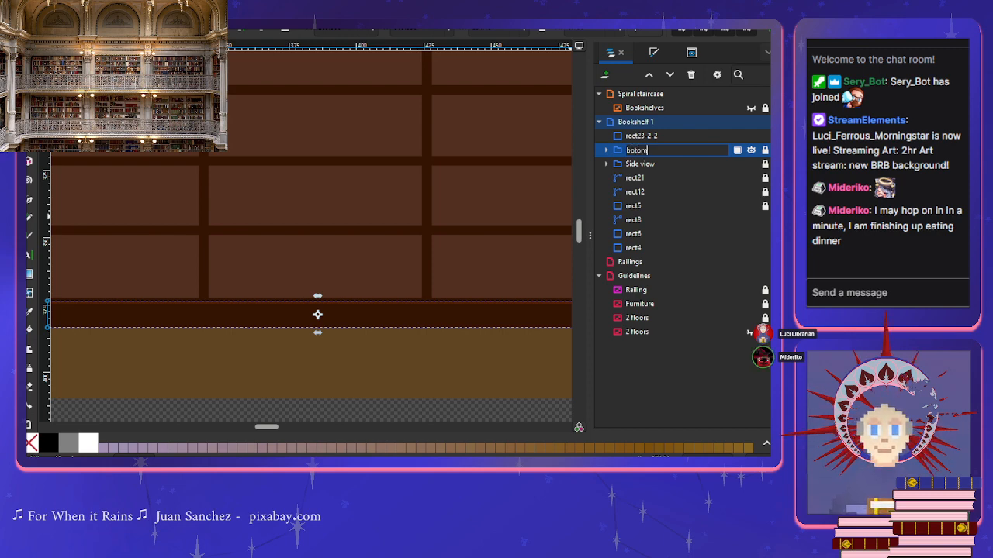
key("Return")
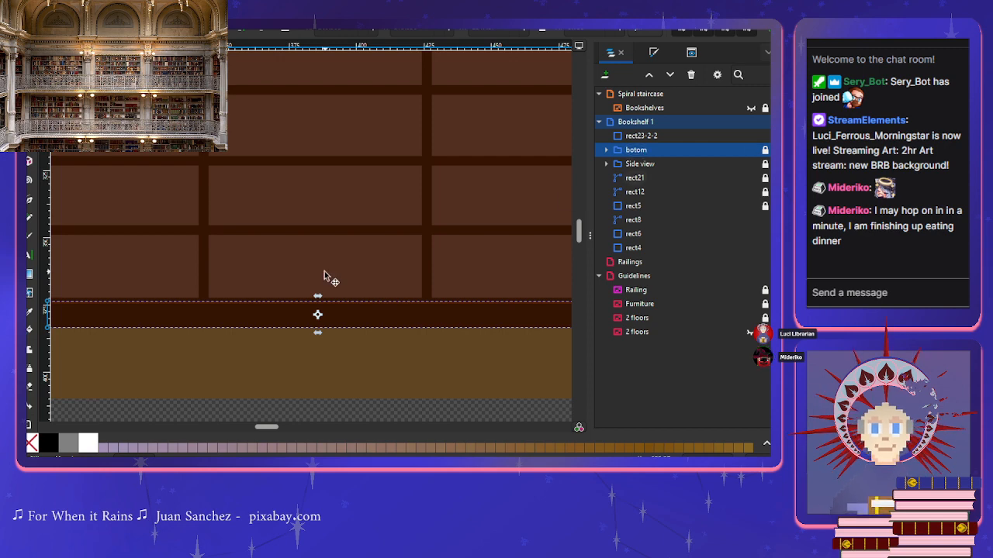
Step: Identify the parts rect8 and rect4 in Bookshelf 1 by hiding and reshowing each, and select rect8
left_click(750, 220)
left_click(751, 220)
scroll(437, 271, "down", 2)
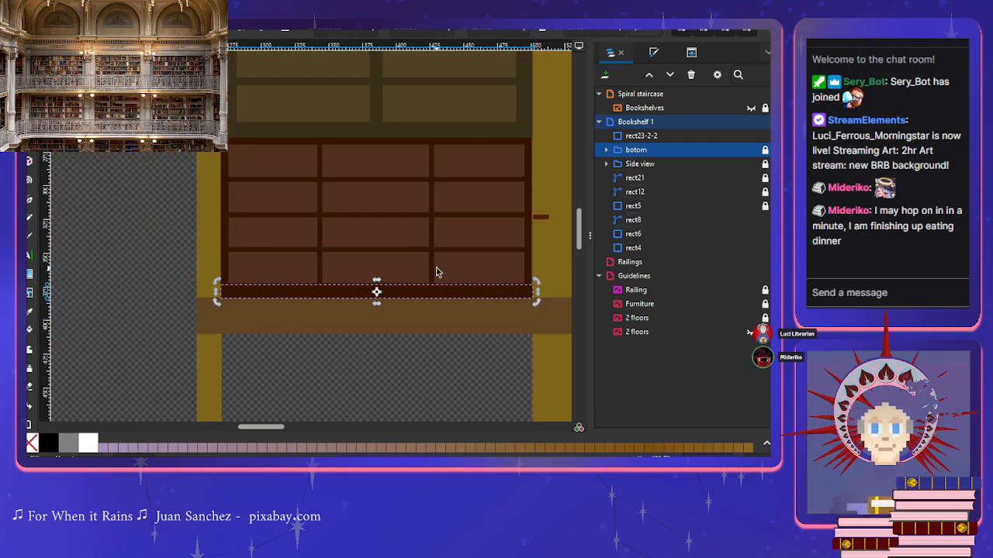
scroll(437, 271, "up", 1)
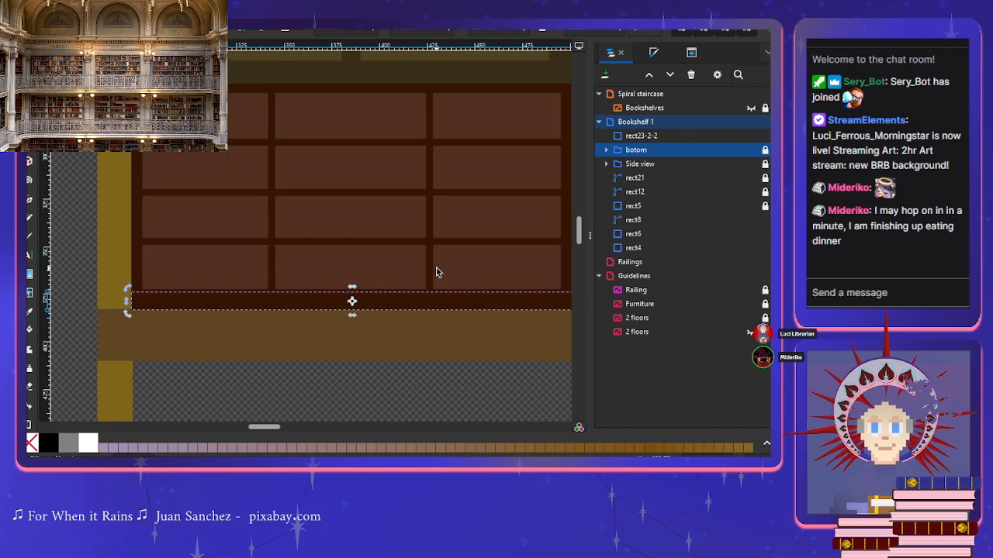
left_click(750, 220)
left_click(751, 221)
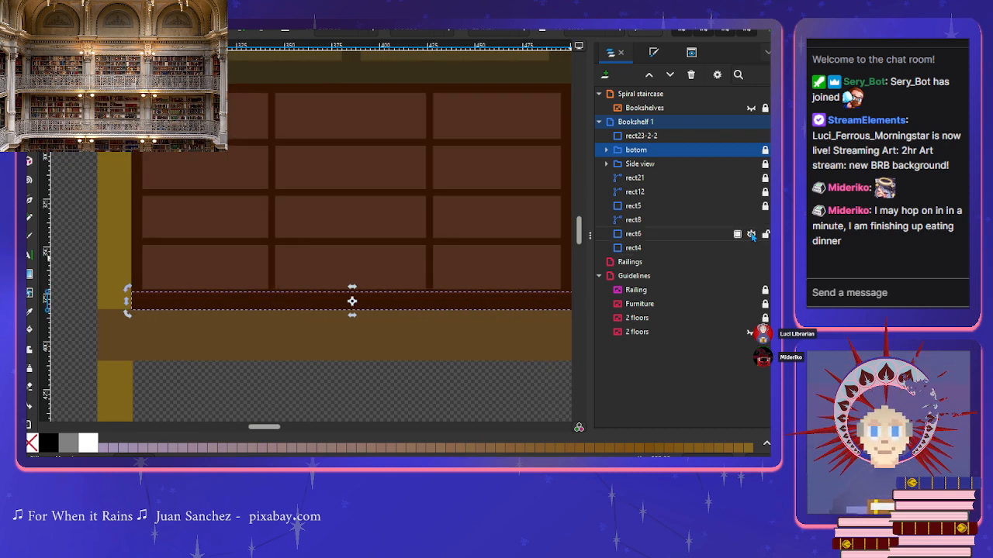
left_click(751, 248)
left_click(750, 248)
left_click(751, 248)
left_click(750, 248)
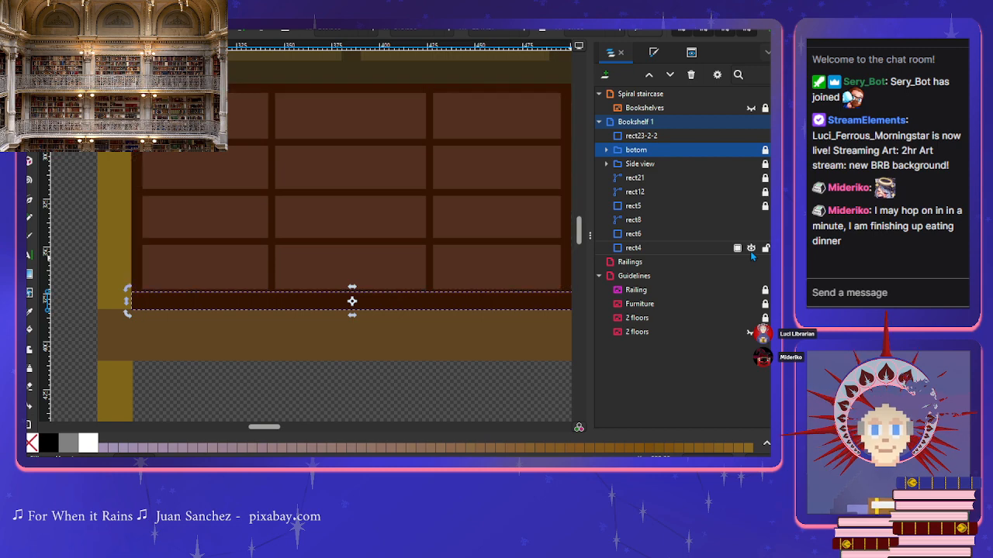
left_click(625, 223)
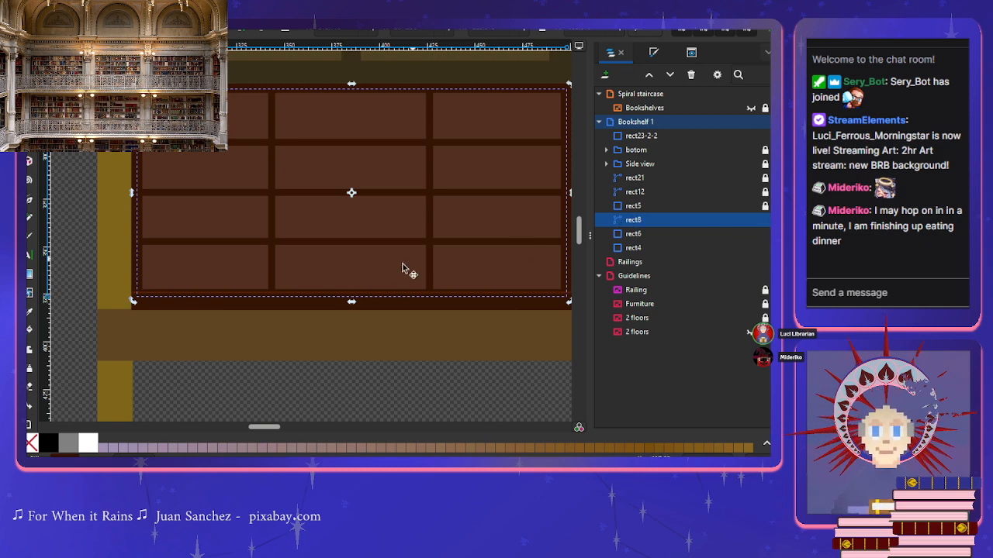
scroll(137, 329, "up", 2)
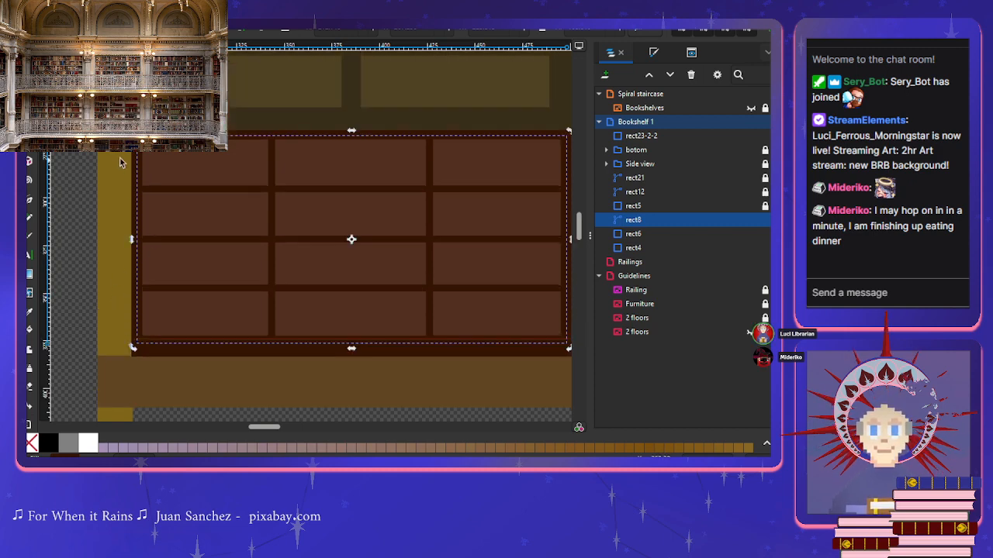
Step: Move the loose strip rect23-2-2 onto the uppermost shelf board in the right column of the middle bookshelf
scroll(124, 160, "right", 3)
scroll(124, 161, "left", 2)
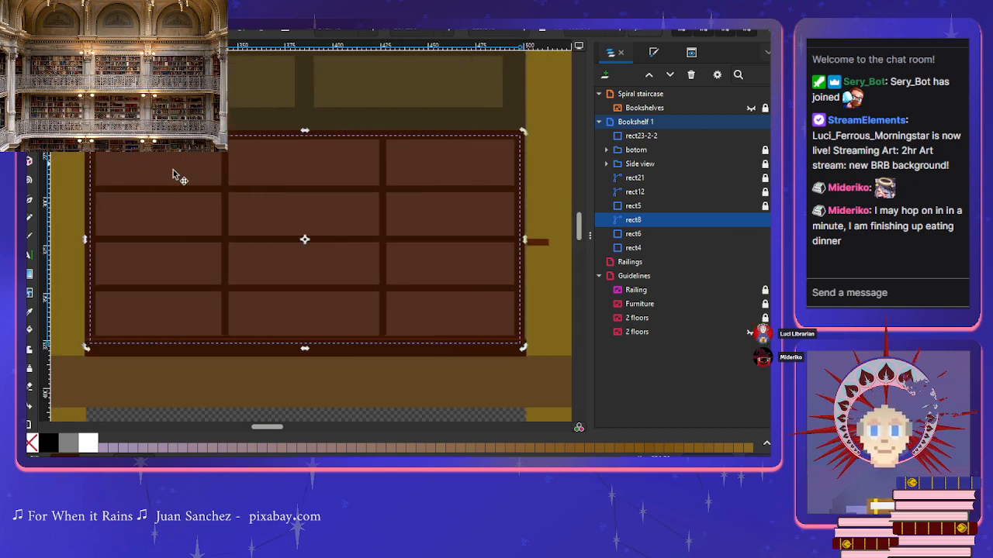
left_click(542, 245)
left_click_drag(540, 244, 504, 193)
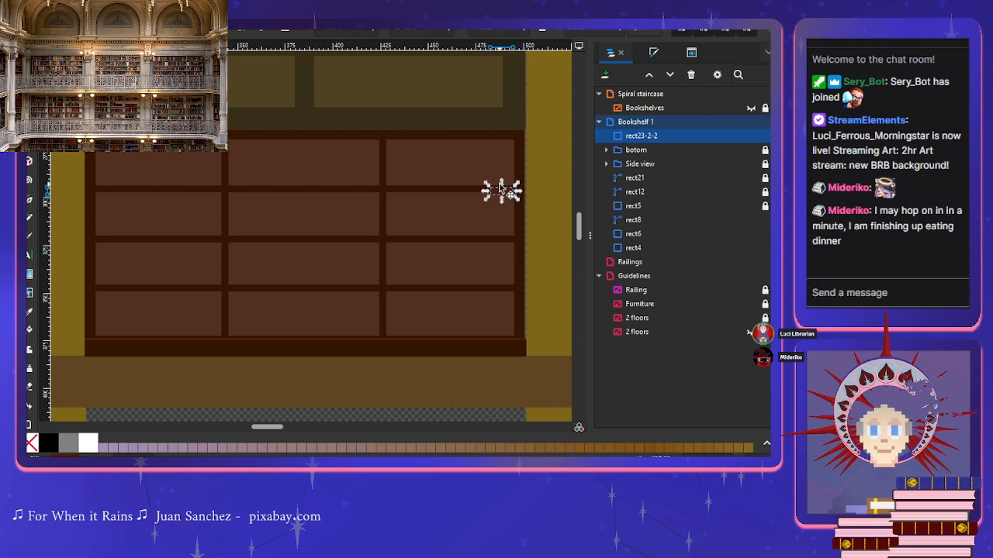
Step: Stretch strip rect23-2-2 across the full width of the right column's compartment and reduce its height to sit along the shelf board's upper edge
scroll(490, 204, "up", 2, "ctrl")
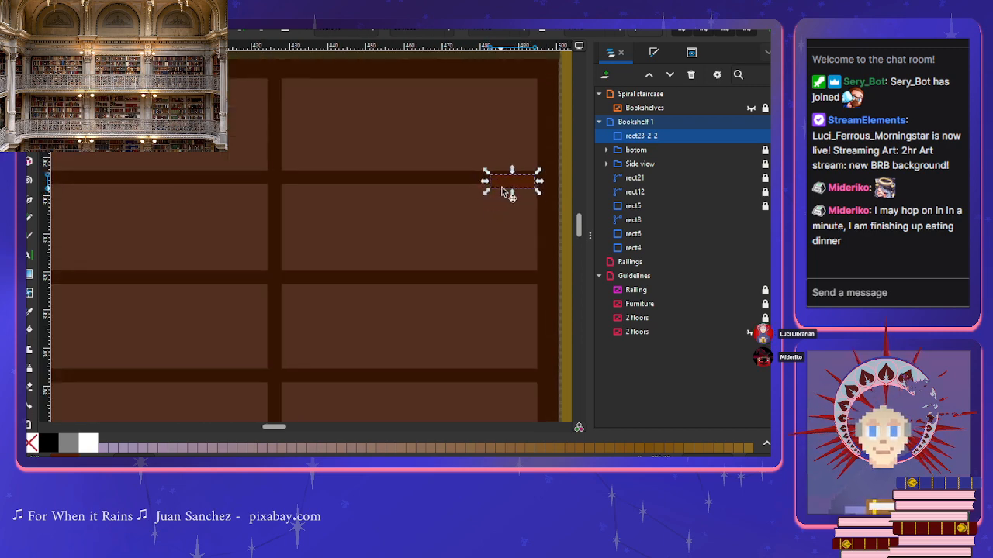
left_click_drag(514, 187, 278, 172)
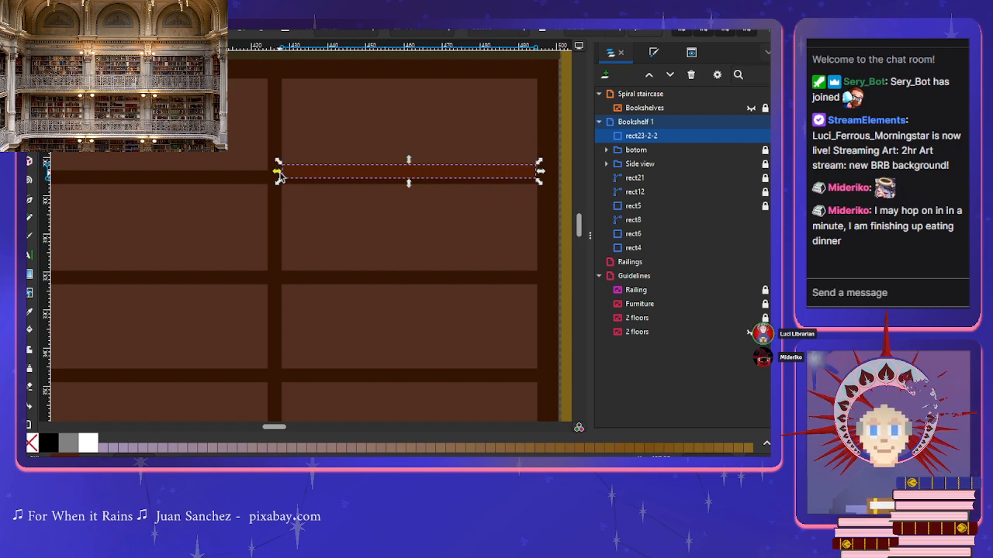
left_click_drag(409, 161, 411, 170)
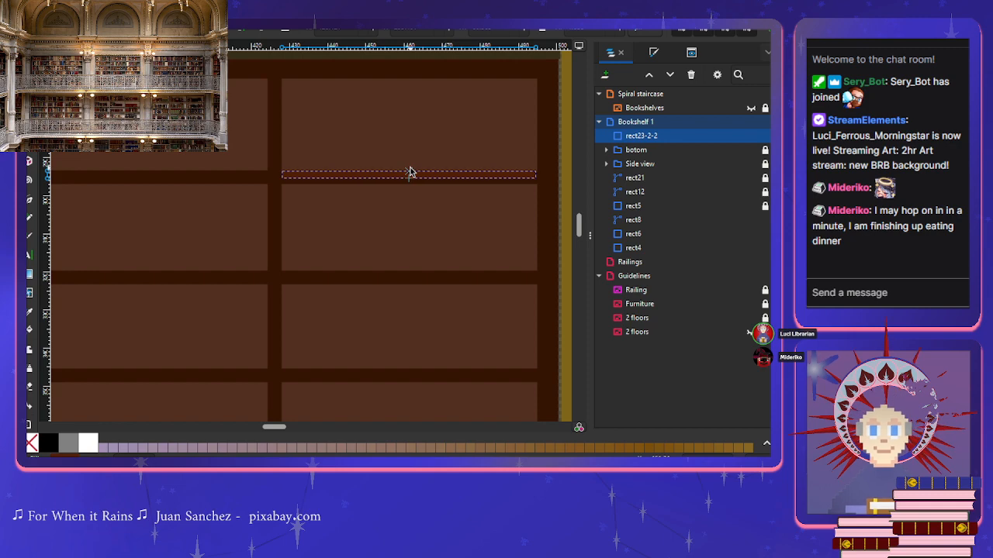
scroll(436, 186, "up", 1)
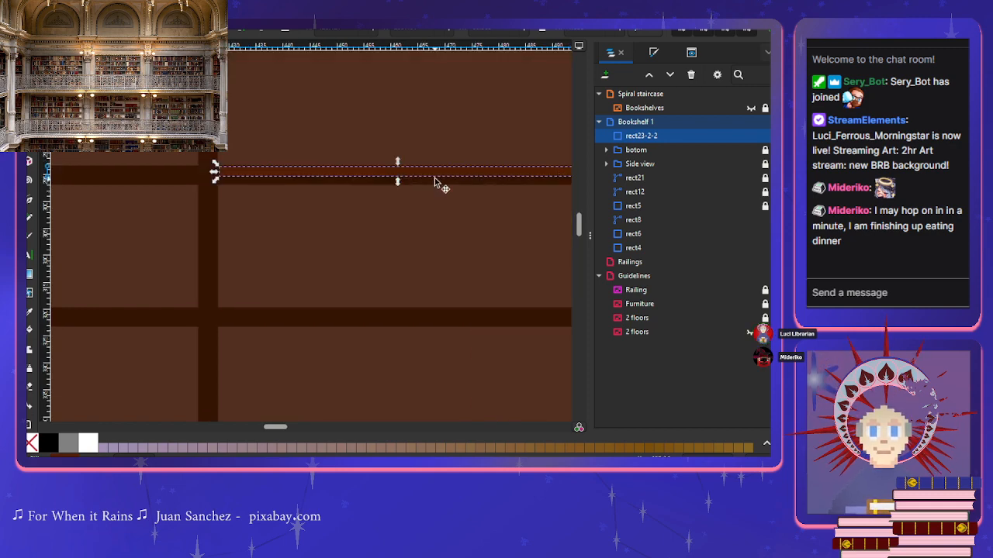
left_click(433, 173)
scroll(425, 214, "down", 2)
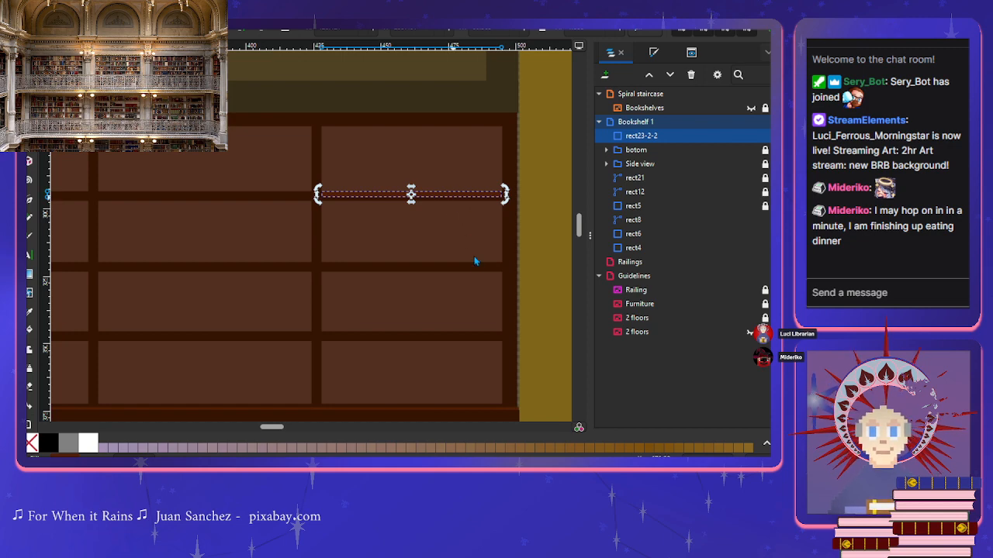
Step: Duplicate the shelf strip twice and place the copies on the second and third shelf boards of the right column
key("ctrl+d")
left_click_drag(436, 202, 439, 268)
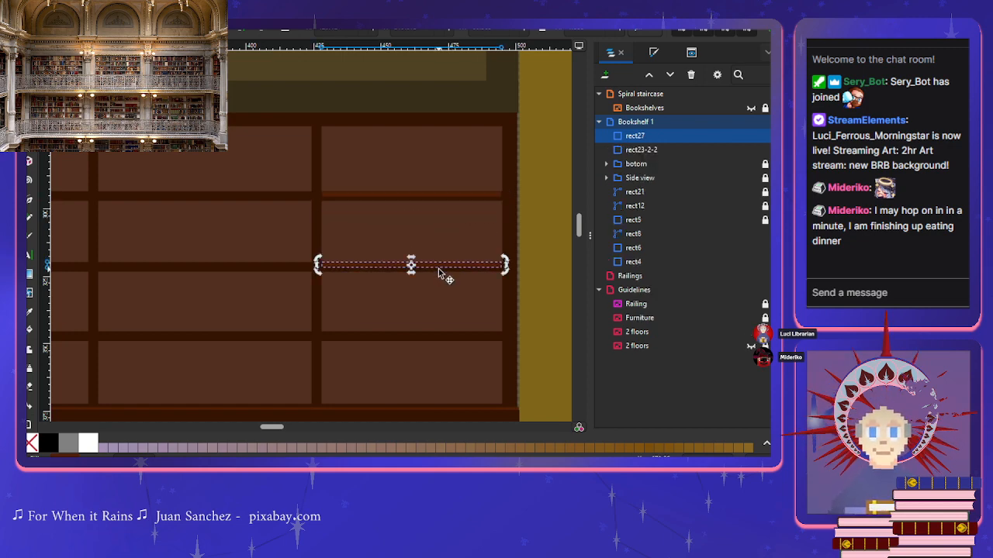
key("ctrl+d")
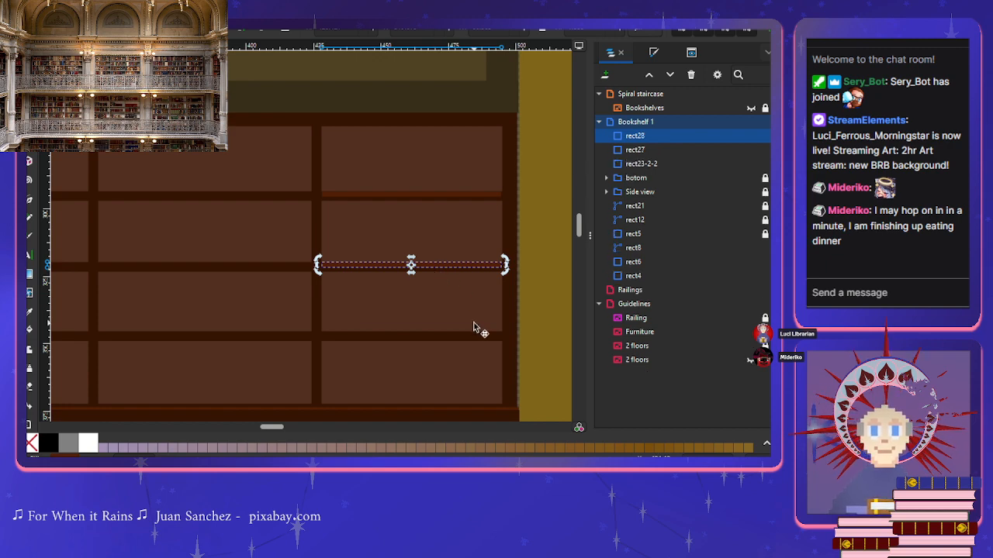
left_click_drag(446, 266, 447, 335)
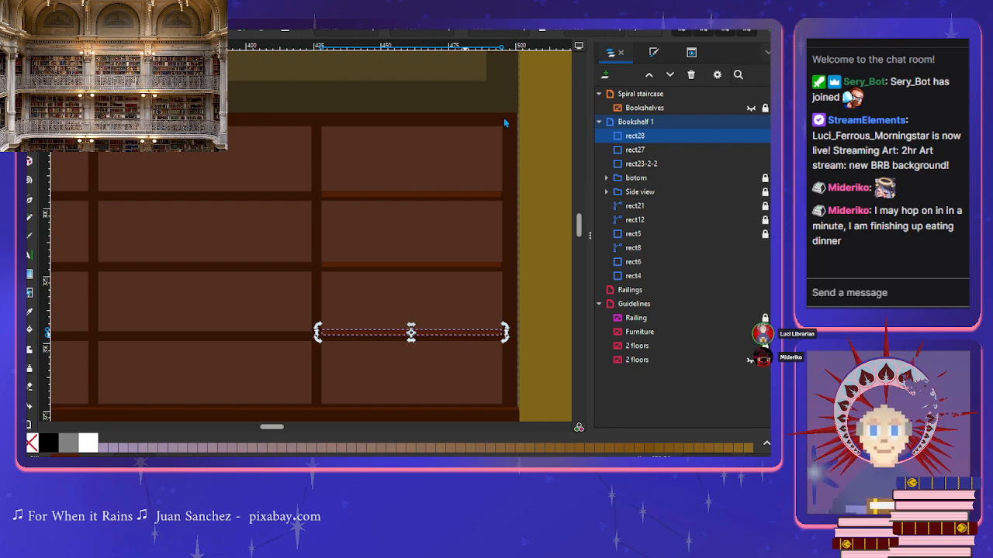
Step: Duplicate the third shelf's strip into the middle column and widen the copy to span that compartment
key("ctrl+d")
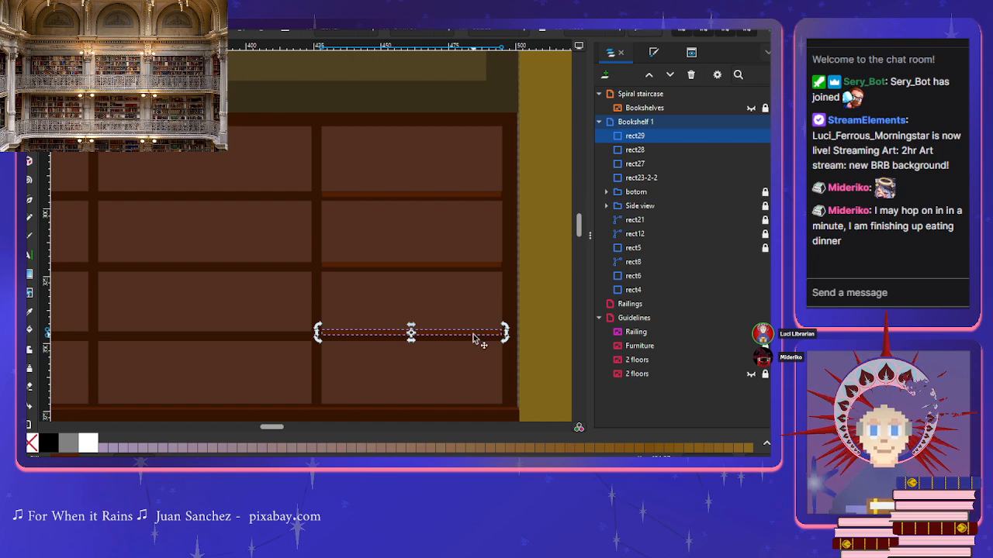
left_click_drag(473, 334, 280, 333)
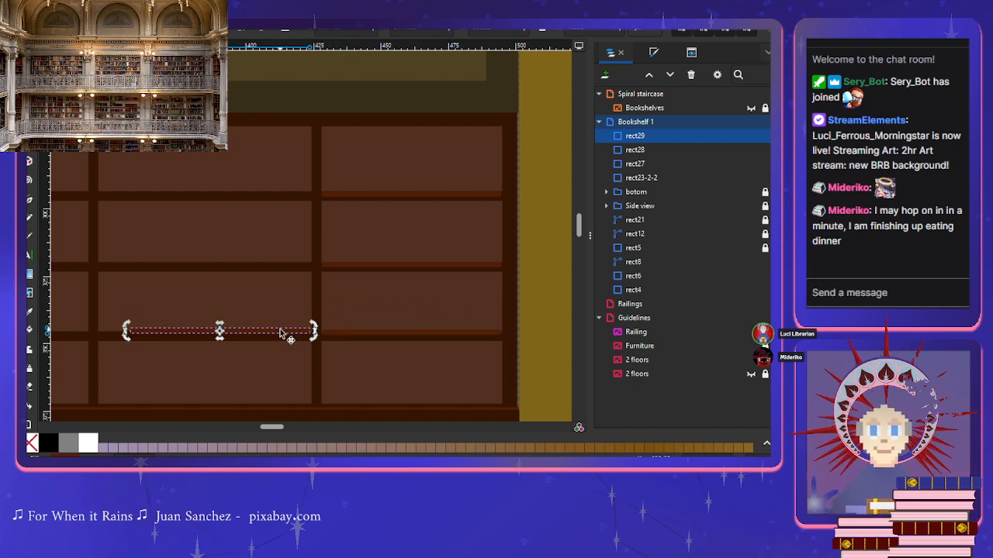
scroll(261, 341, "left", 4)
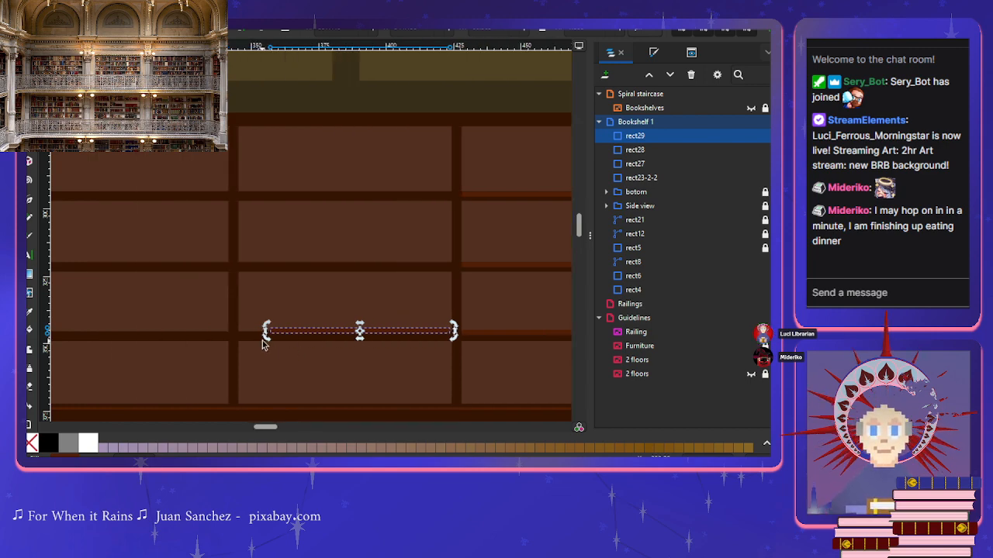
scroll(261, 341, "left", 2)
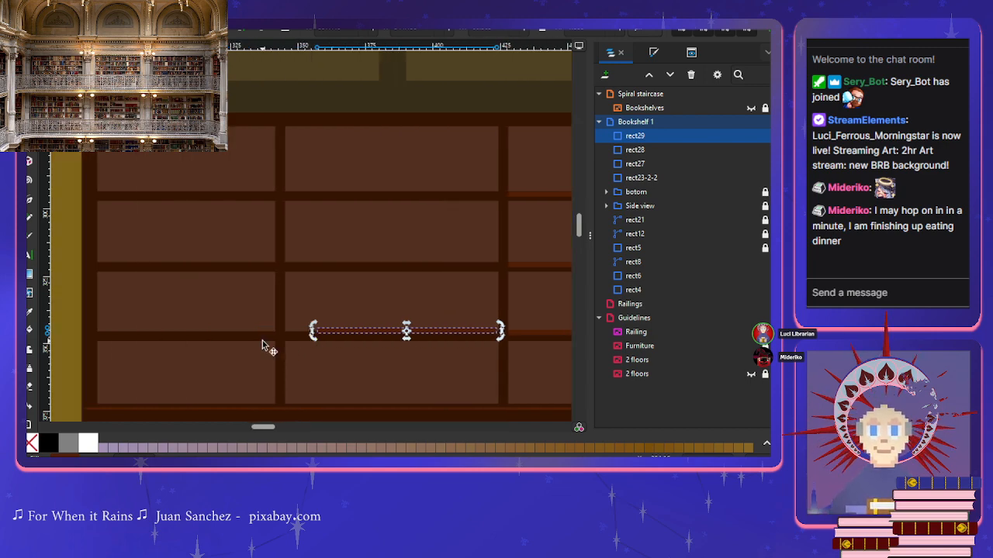
left_click(332, 333)
left_click_drag(313, 333, 280, 338)
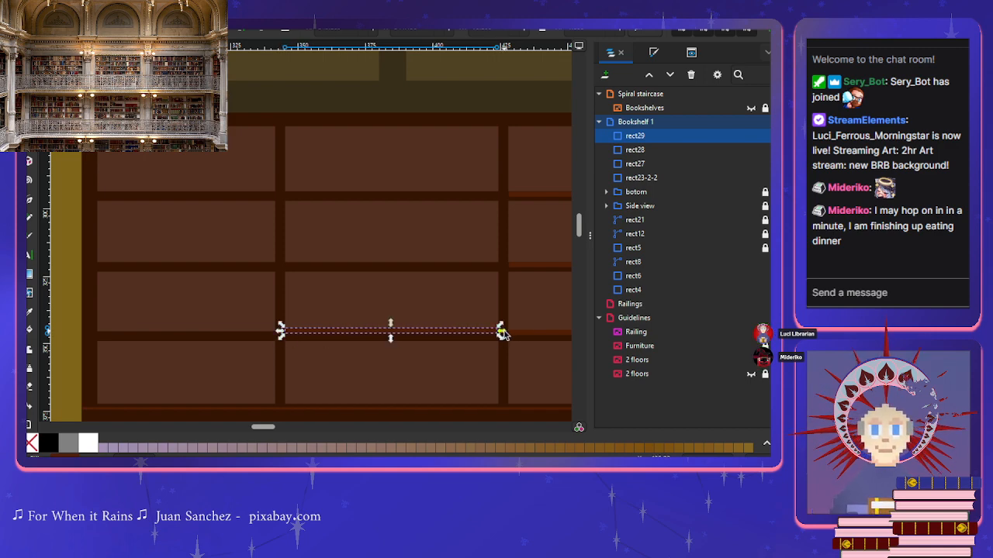
scroll(503, 333, "up", 3)
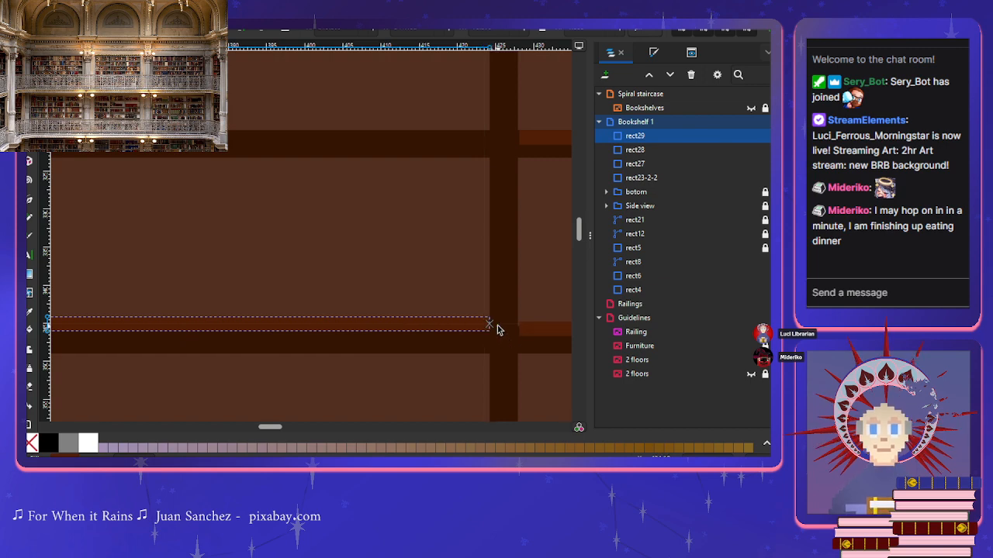
scroll(428, 348, "left", 5)
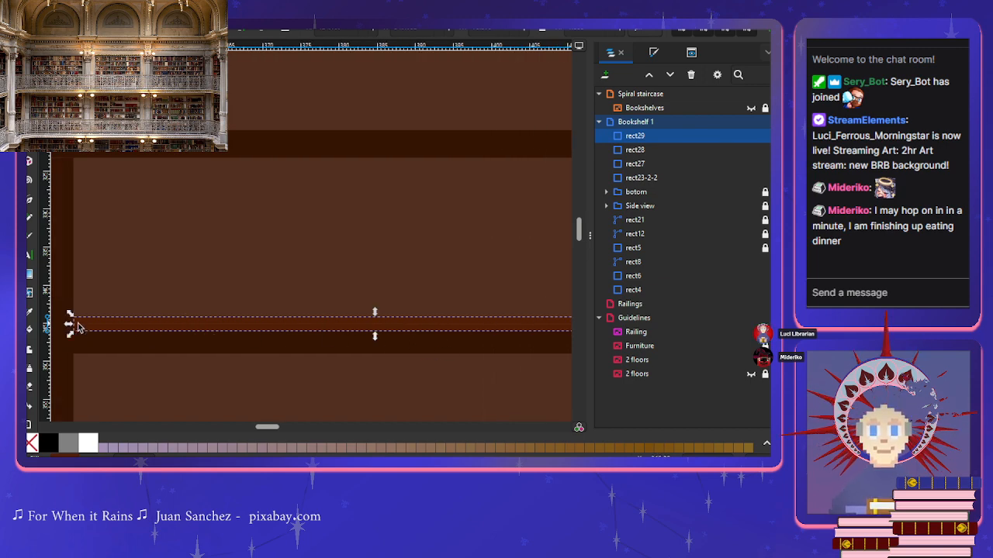
left_click(102, 307)
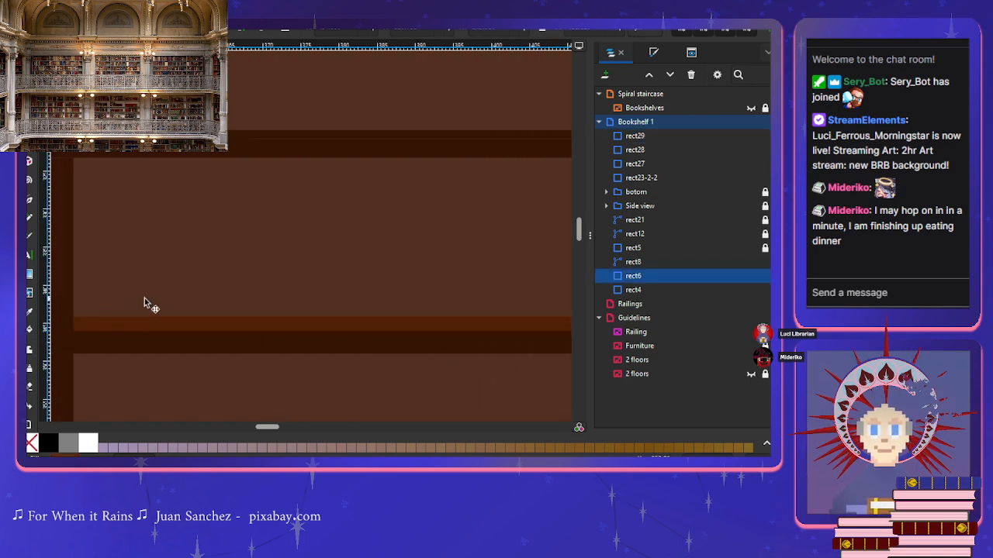
Step: Lower the middle column's strip level with the right column's third strip, and fit the right strip's inner end to the divider
scroll(148, 298, "down", 4)
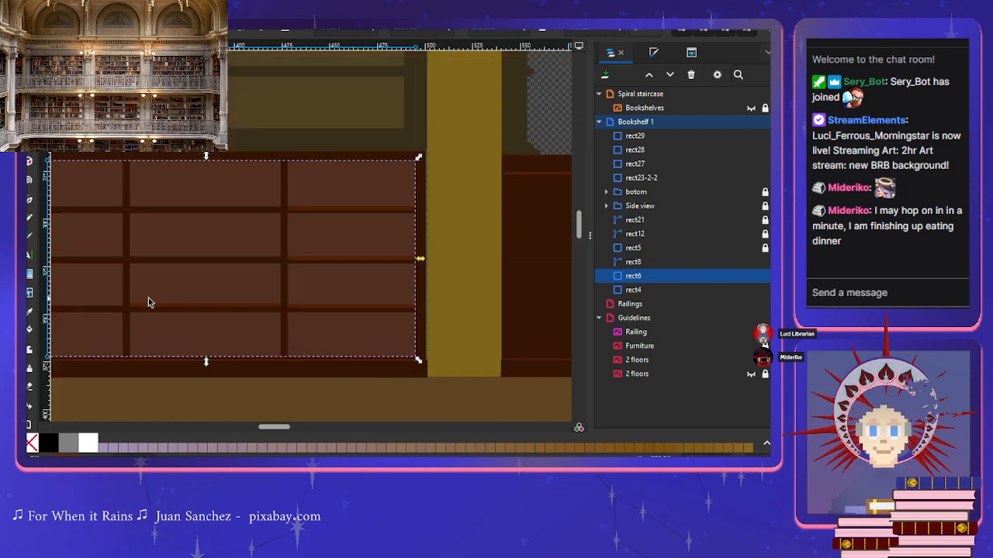
left_click(259, 309)
scroll(257, 315, "up", 4)
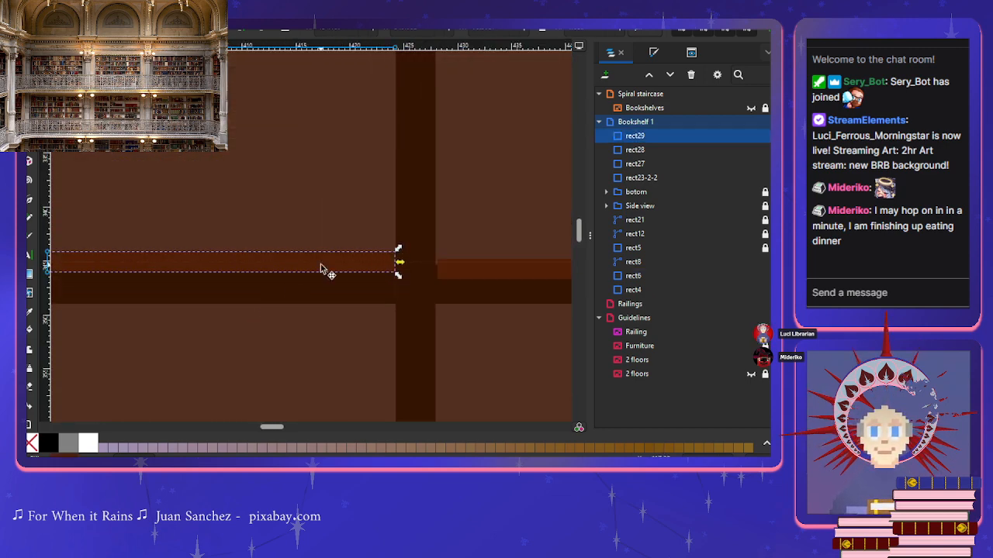
left_click_drag(321, 265, 322, 272)
left_click(464, 273)
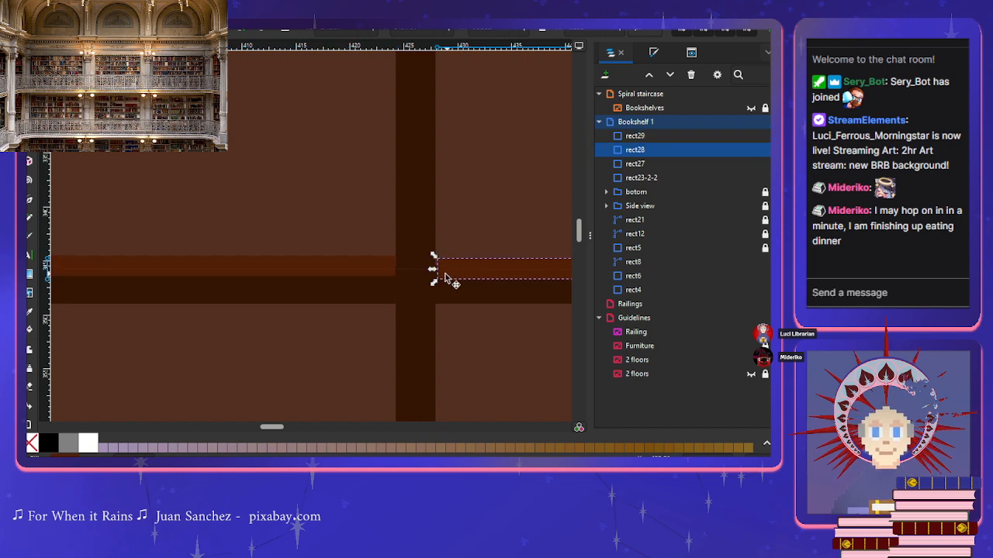
left_click(386, 273)
left_click(470, 279)
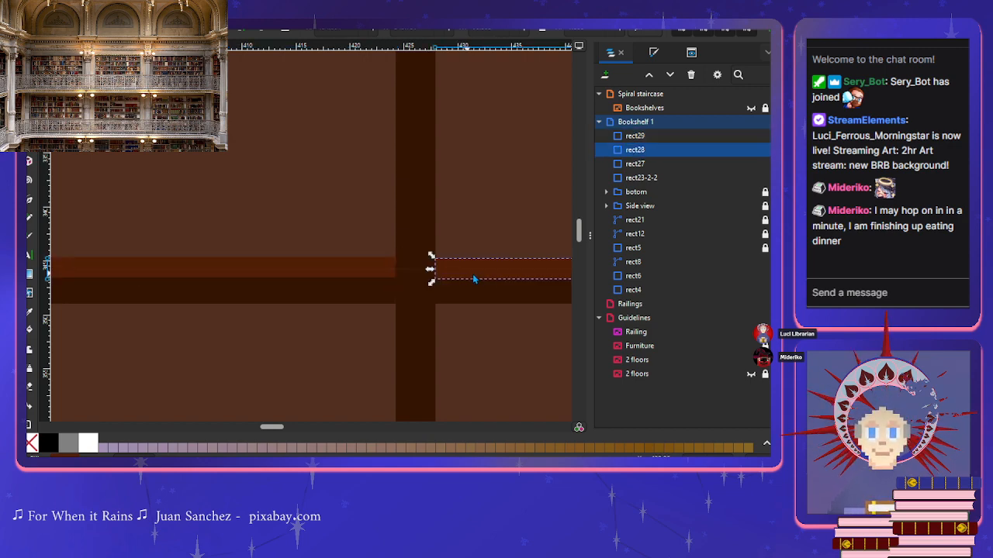
Step: Duplicate strip rect28 onto the third shelf board of the left column and align its end with the divider
key("ctrl+d")
scroll(470, 332, "down", 4)
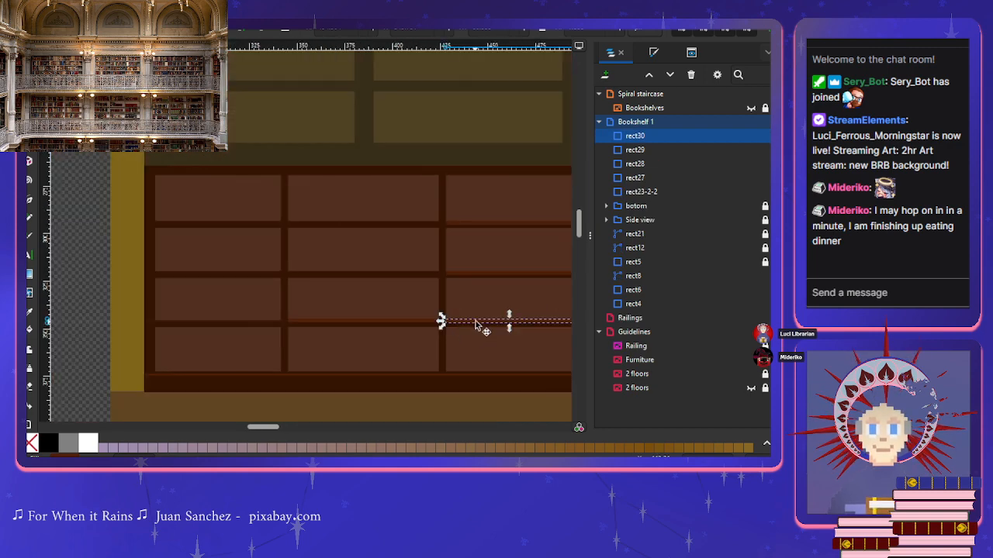
left_click_drag(475, 323, 181, 324)
scroll(181, 324, "up", 4)
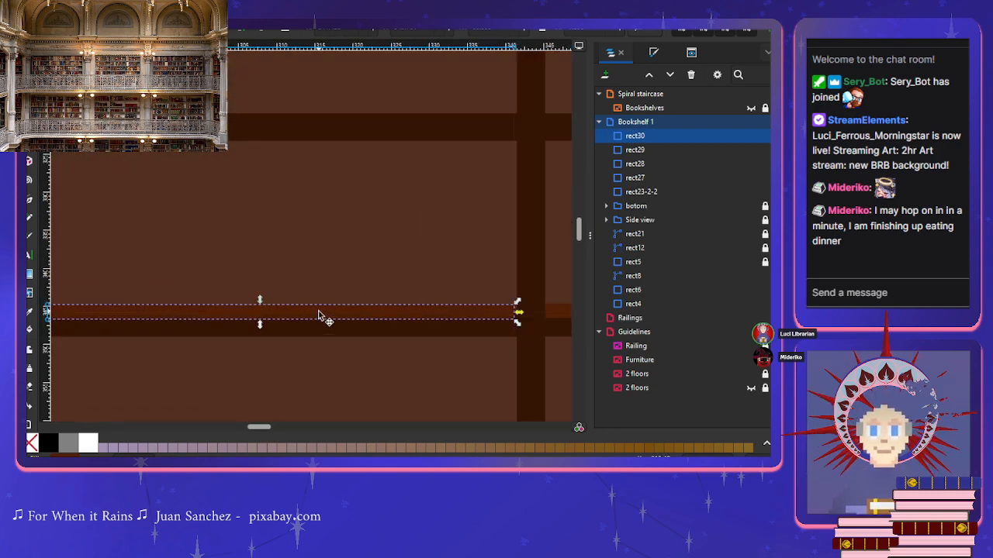
scroll(349, 318, "right", 4)
scroll(426, 329, "up", 3)
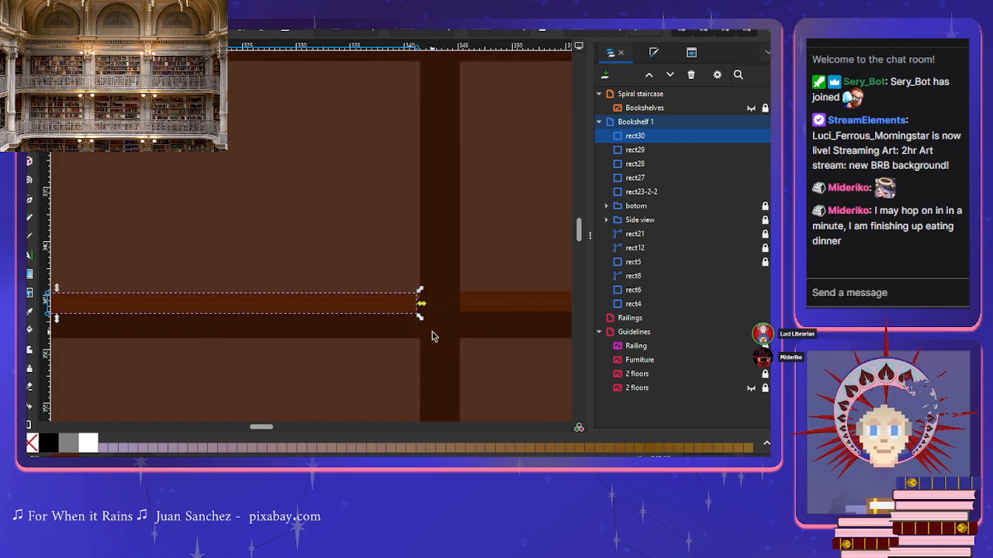
left_click_drag(358, 285, 369, 281)
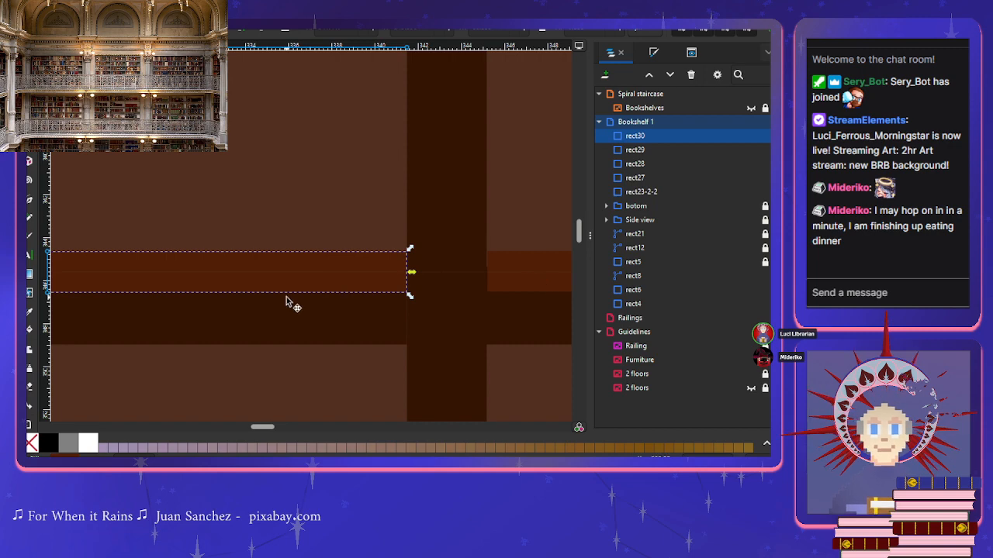
Step: Trim the left column strip's outer end to the compartment edge and align the strip vertically with the middle column's strip
scroll(286, 301, "left", 8)
scroll(286, 301, "left", 8)
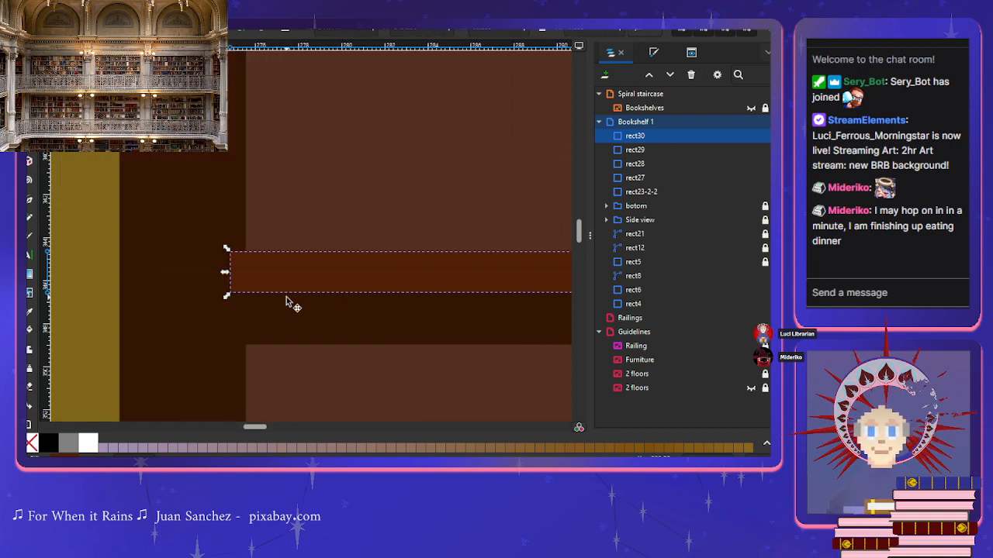
left_click_drag(227, 276, 242, 277)
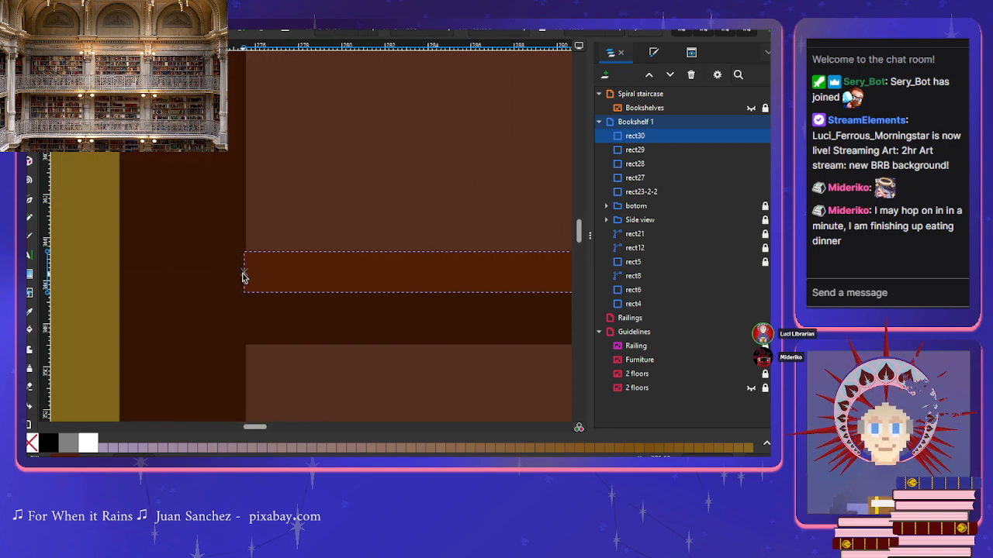
mouse_move(323, 277)
left_mouse_down()
mouse_move(324, 301)
mouse_move(319, 287)
left_mouse_up()
scroll(320, 286, "right", 20)
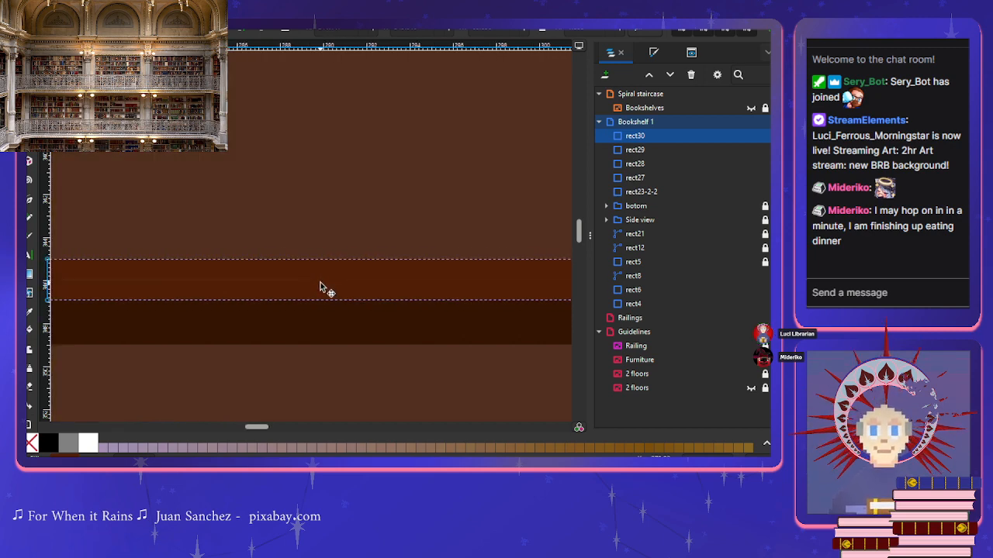
scroll(320, 287, "right", 6)
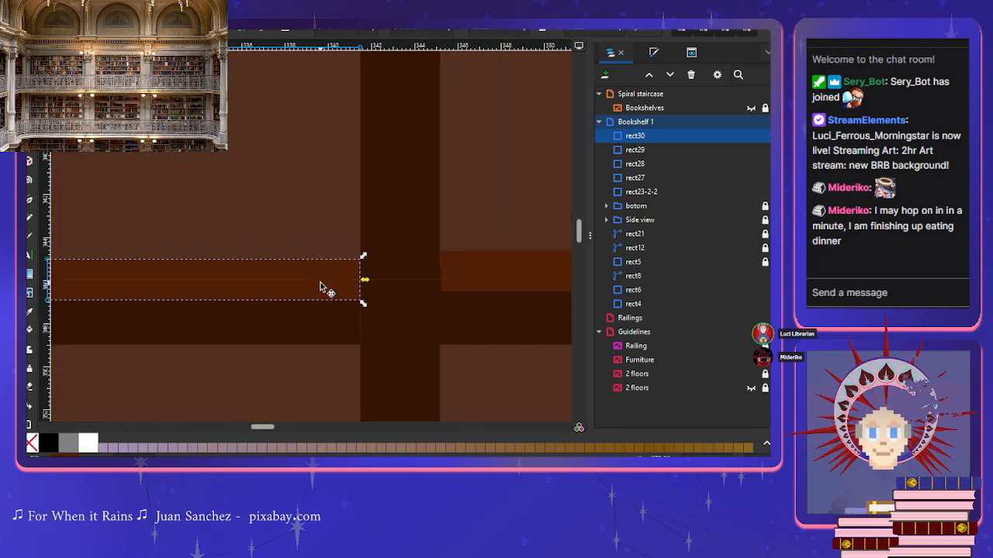
left_click_drag(317, 284, 312, 277)
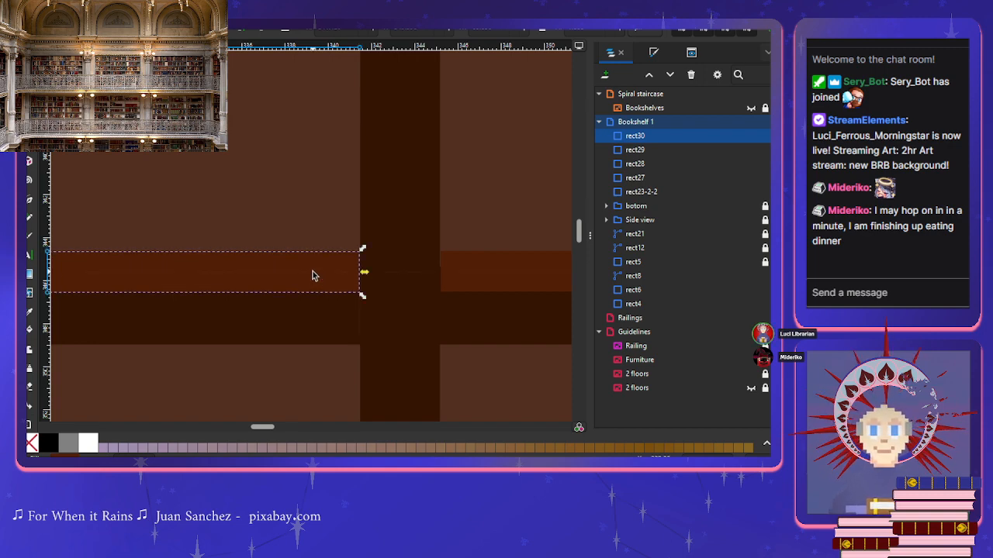
key("Escape")
scroll(313, 276, "down", 3)
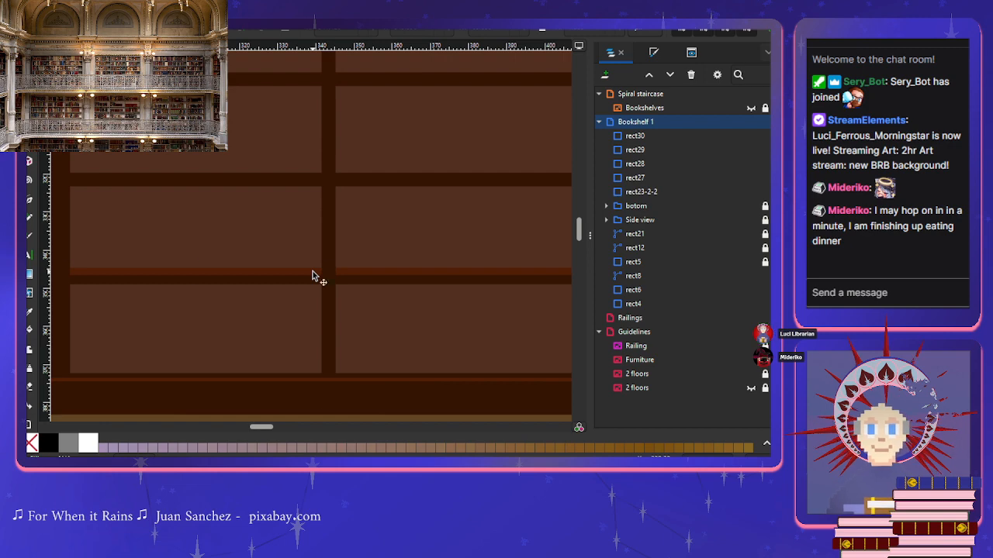
Step: Duplicate the left column's strip twice and place the copies on its second and uppermost shelf boards
left_click(260, 271)
key("ctrl+d")
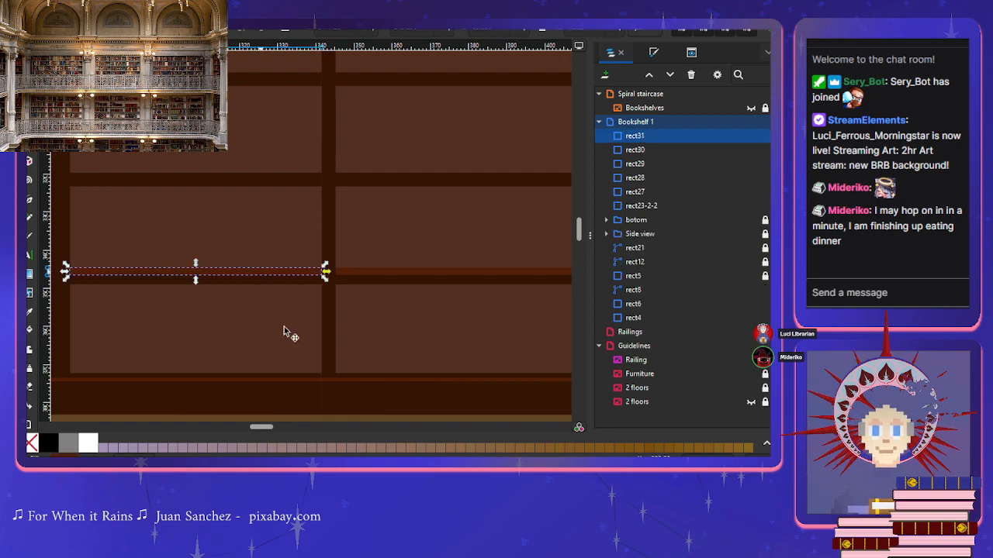
left_click_drag(274, 277, 277, 173)
scroll(283, 189, "up", 5)
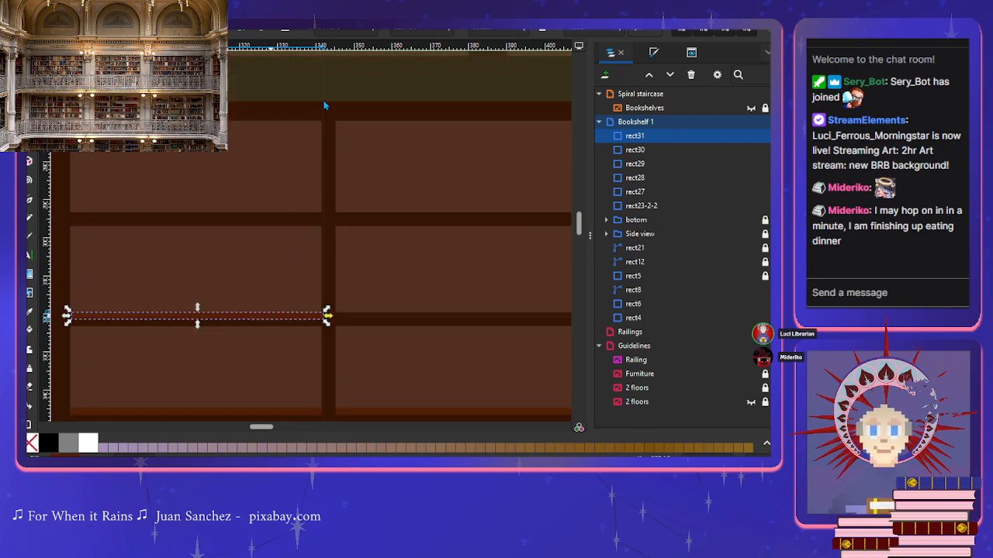
key("ctrl+d")
left_click_drag(272, 313, 270, 210)
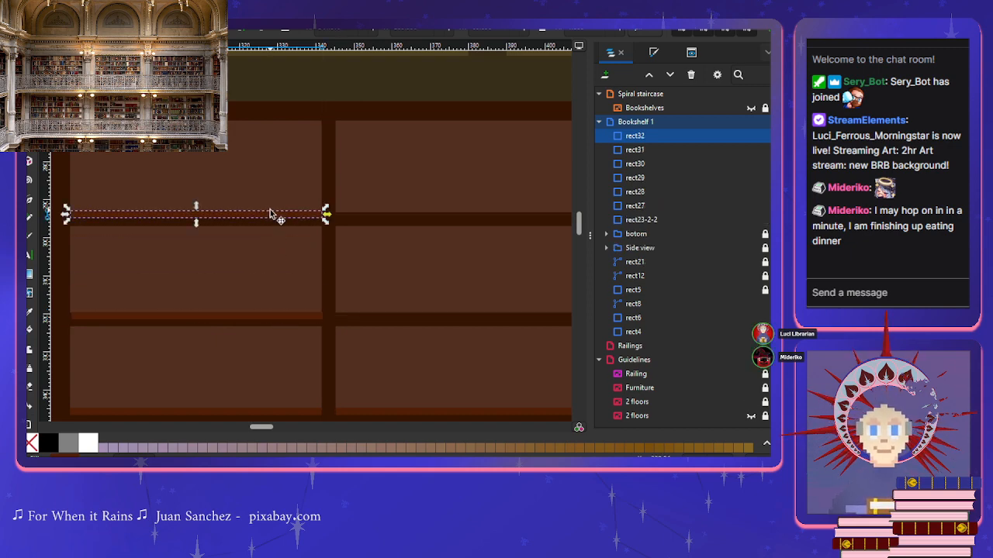
Step: Duplicate the middle column's third-shelf strip twice and place the copies on its second and uppermost shelf boards
scroll(270, 209, "down", 2)
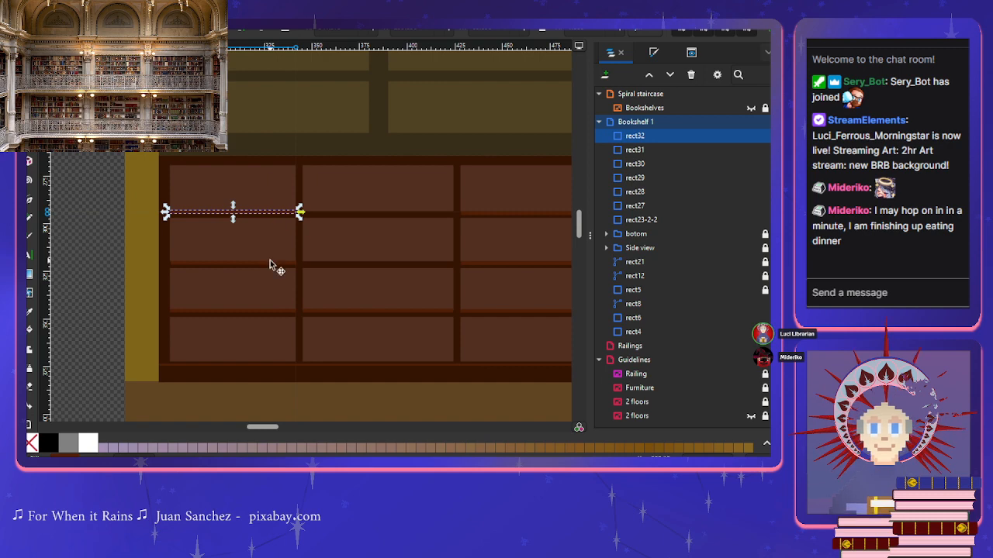
scroll(270, 260, "up", 2)
scroll(318, 237, "right", 3)
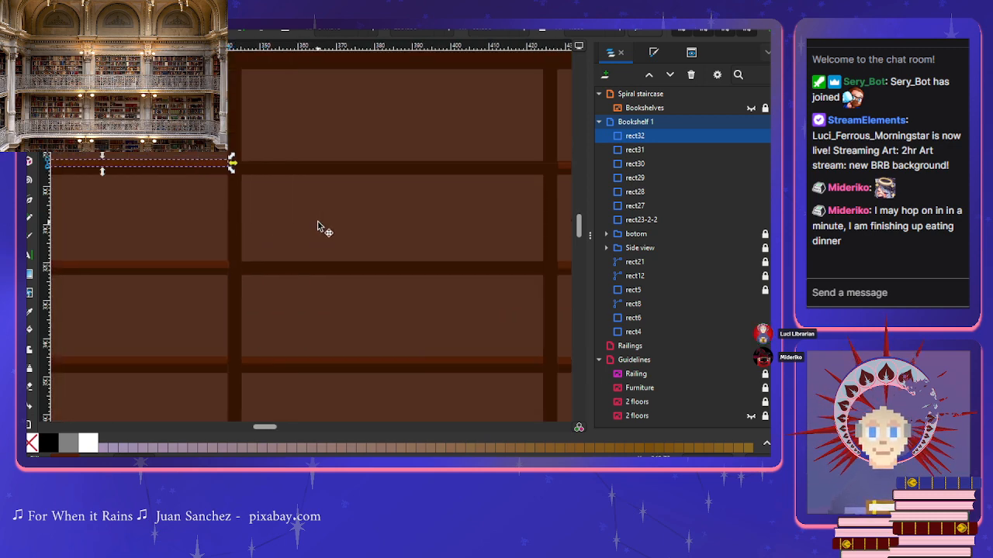
left_click(355, 360)
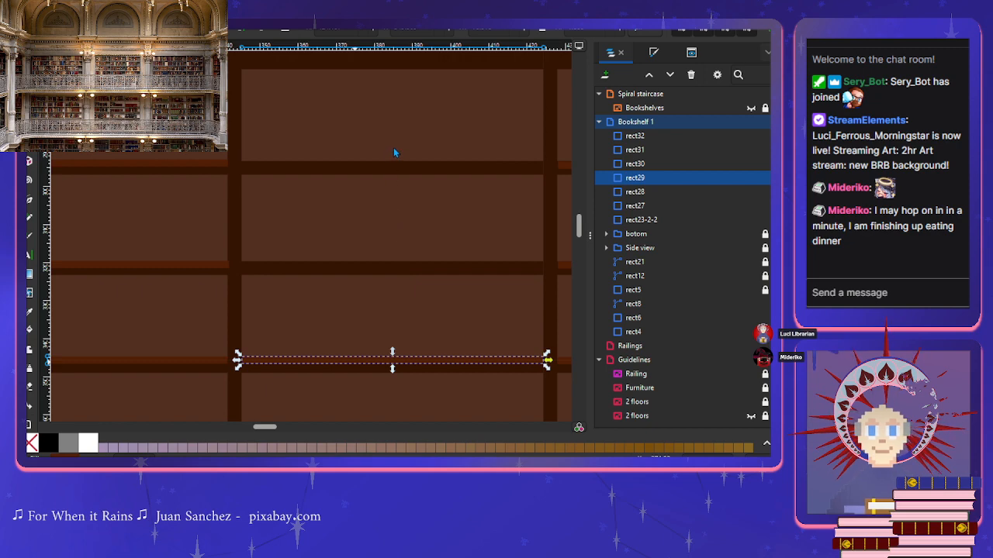
key("ctrl+d")
left_click_drag(413, 360, 415, 264)
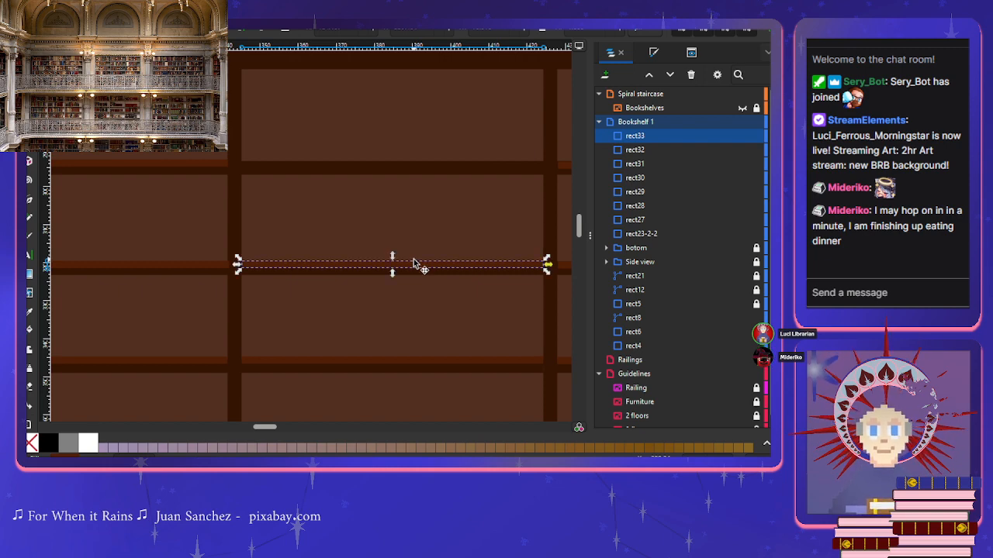
left_click(414, 263)
key("ctrl+d")
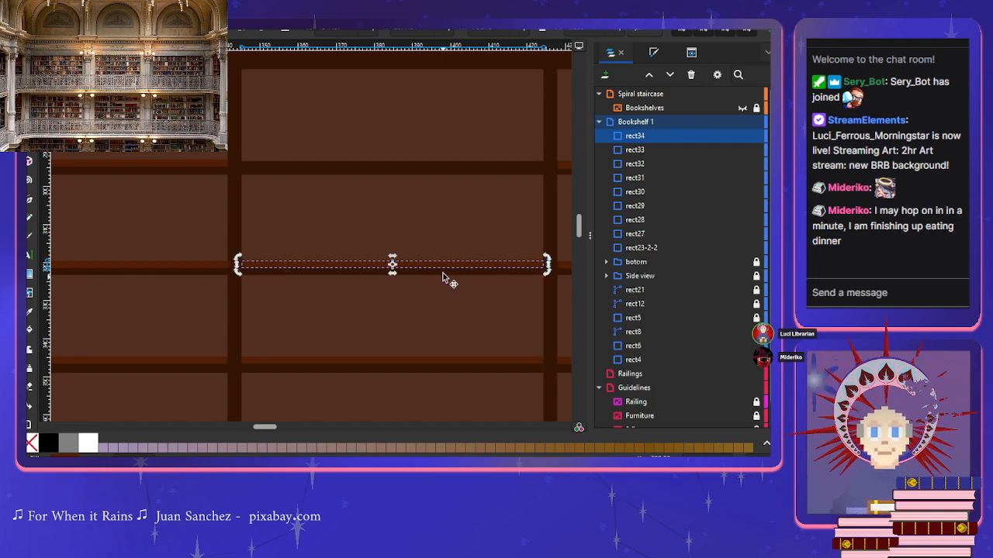
left_click_drag(442, 266, 443, 170)
Step: Extend the outer end of the right column's second strip, rect27, to the compartment edge
scroll(453, 189, "up", 2)
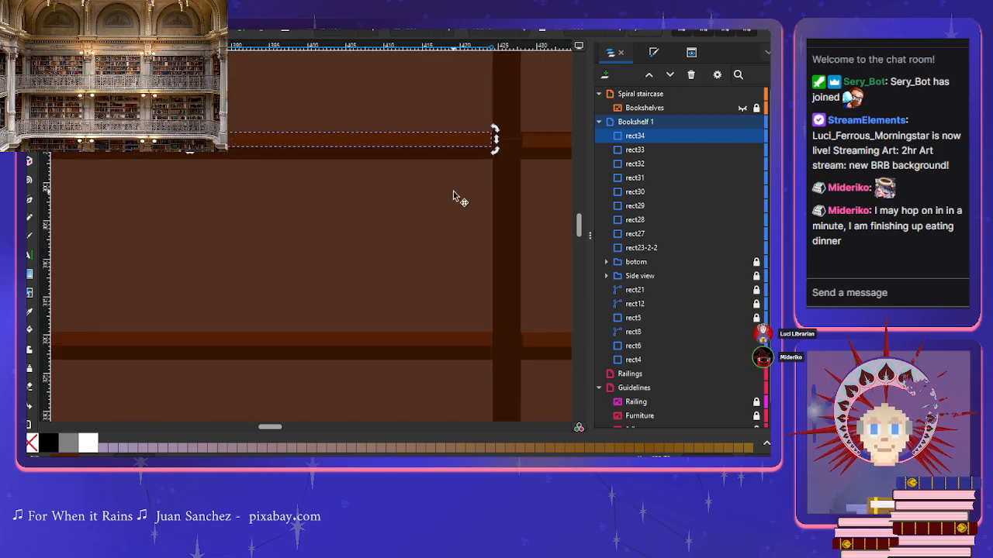
left_click(463, 171)
scroll(462, 171, "right", 3)
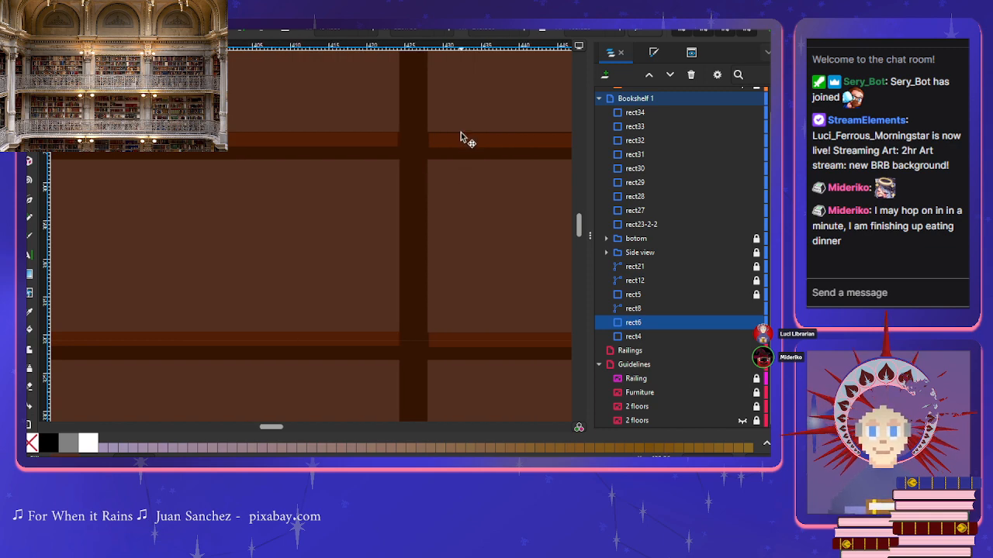
left_click(460, 136)
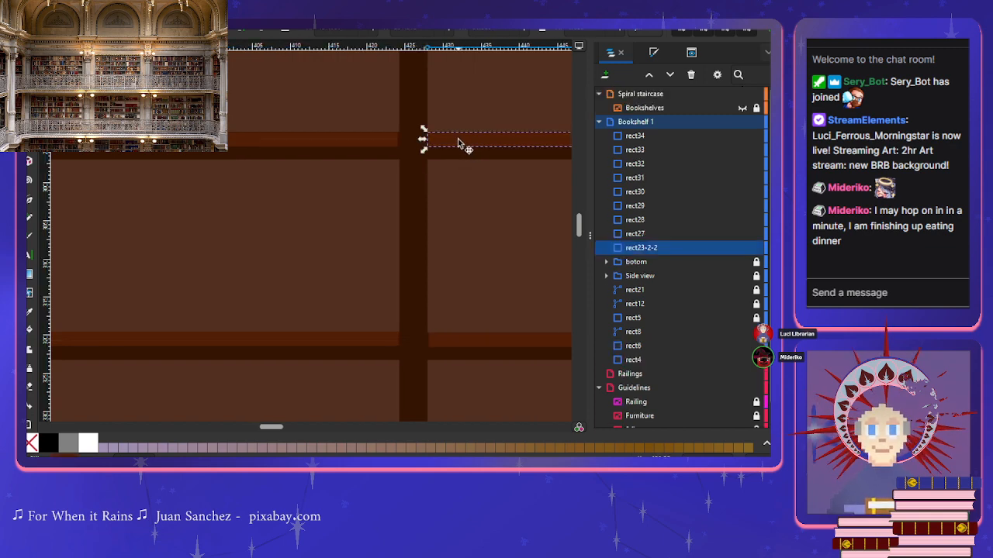
scroll(458, 139, "right", 10)
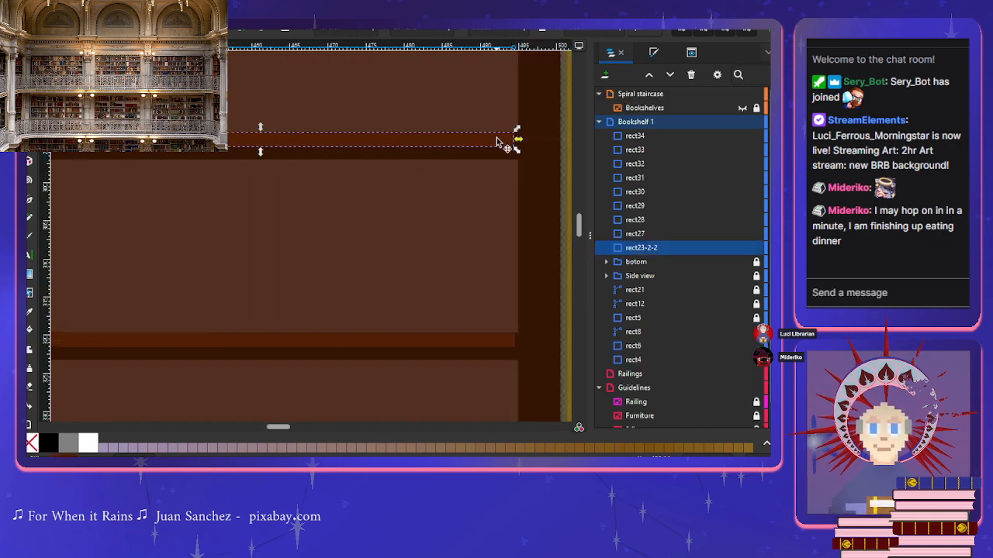
scroll(525, 190, "up", 4, "ctrl")
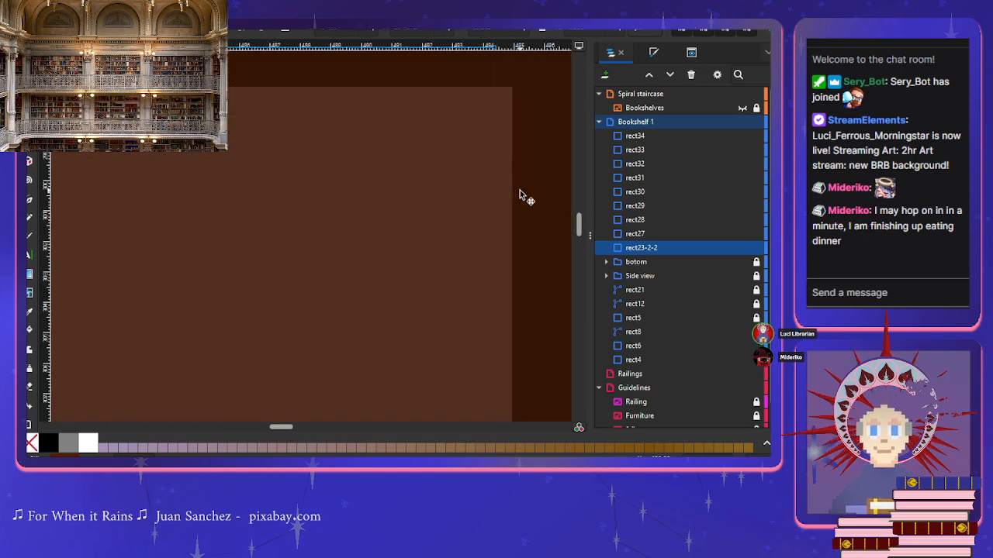
scroll(519, 190, "up", 3)
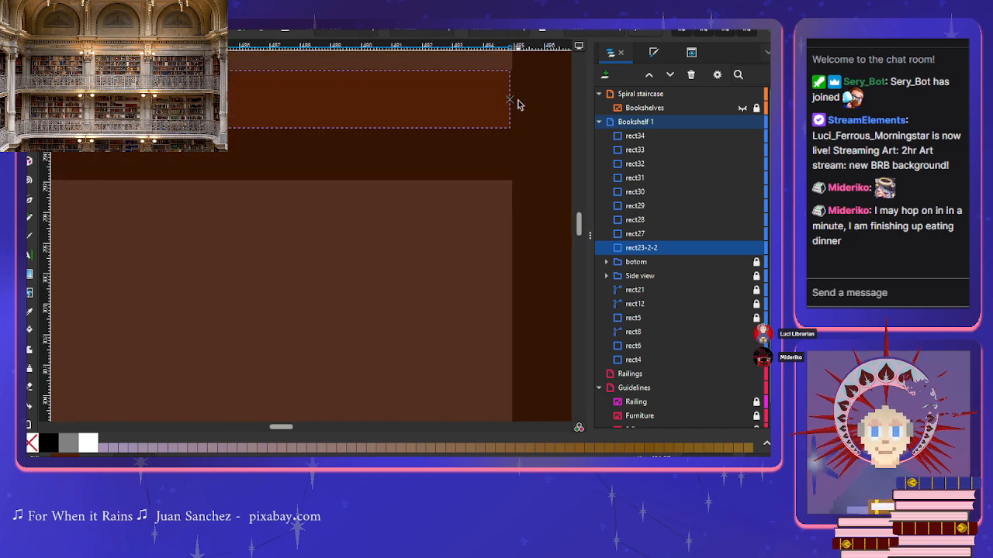
scroll(510, 200, "down", 5)
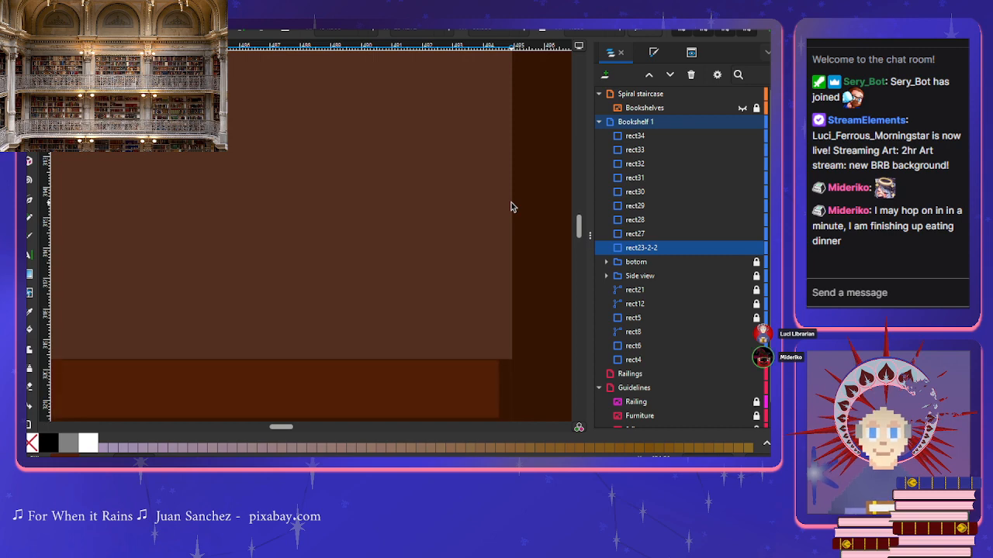
scroll(510, 207, "down", 3)
left_click(489, 288)
left_click_drag(503, 301, 514, 298)
scroll(434, 287, "up", 5)
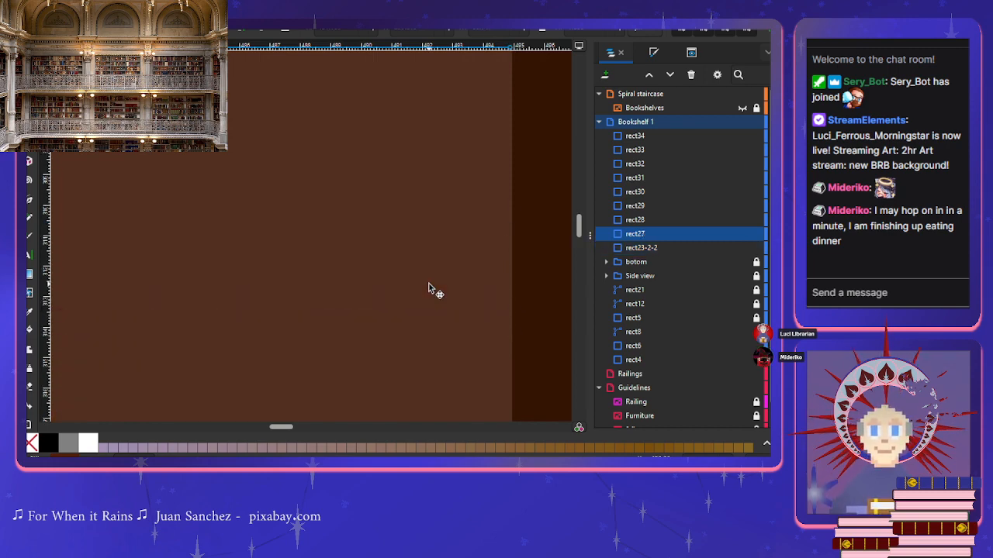
Step: Nudge the right column's uppermost strip, rect23-2-2, outward so its outer end meets the compartment edge
left_click(457, 274)
left_click_drag(455, 273, 458, 261)
scroll(452, 268, "left", 5)
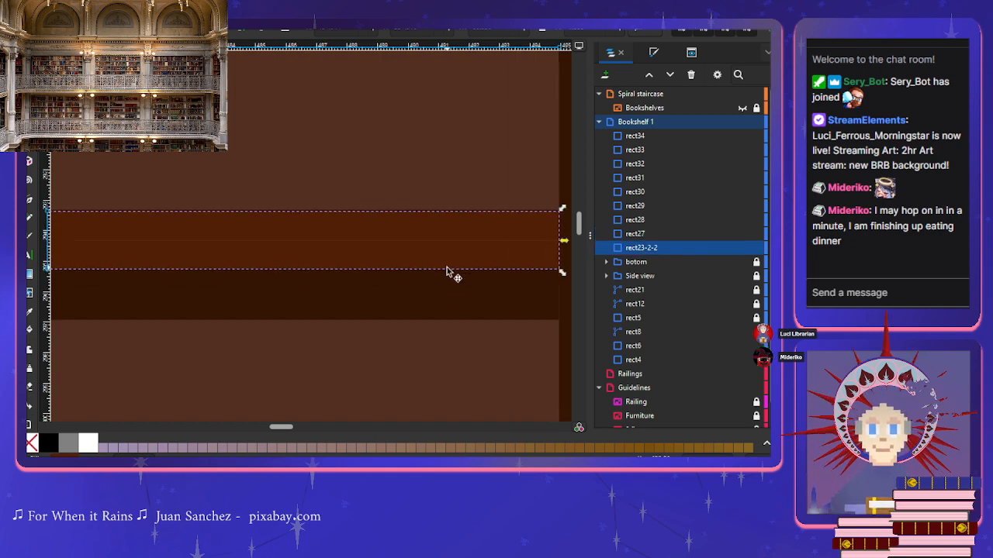
scroll(446, 267, "left", 8)
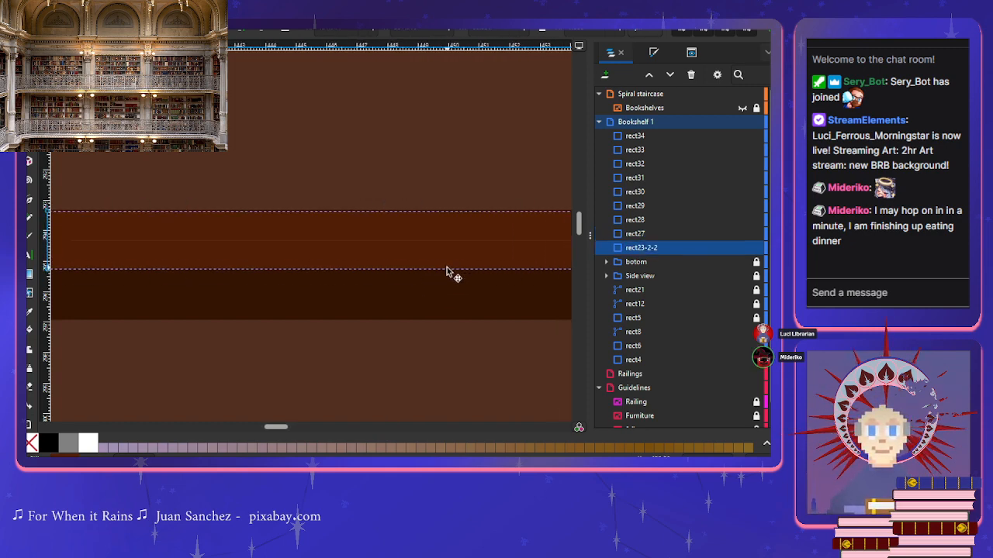
scroll(447, 270, "left", 5)
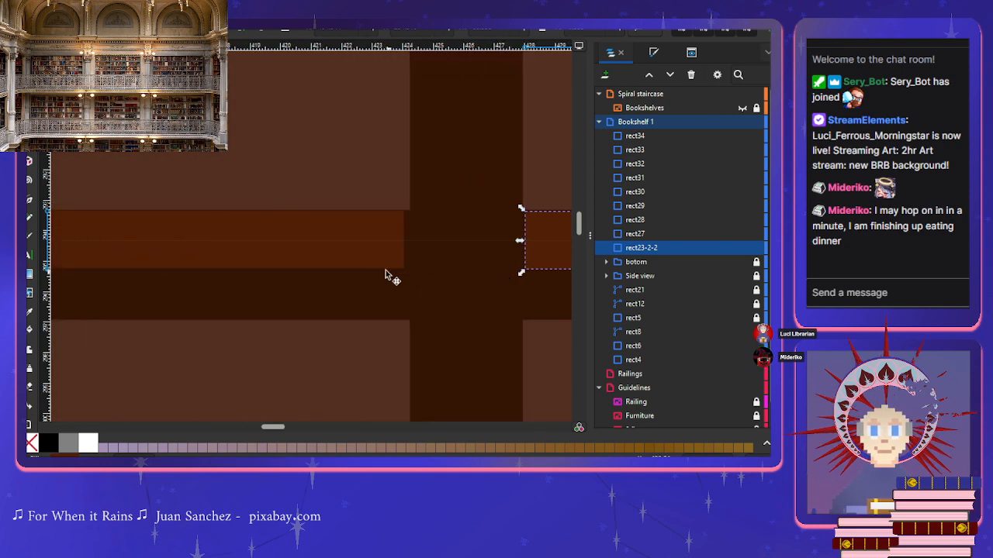
Step: Shift the middle column's uppermost strip, rect34, toward the right column until its end meets the divider
left_click(374, 247)
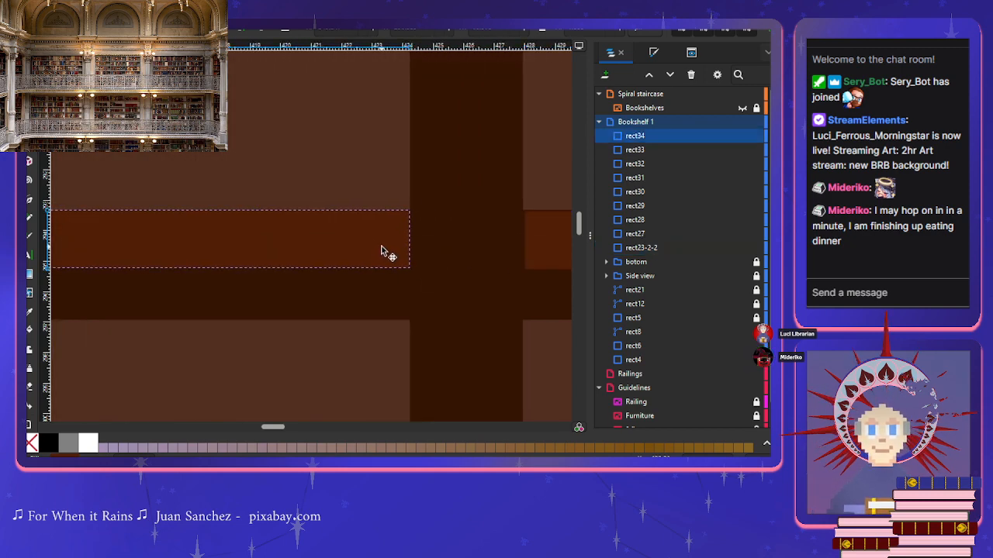
scroll(373, 260, "left", 4)
scroll(363, 267, "left", 10)
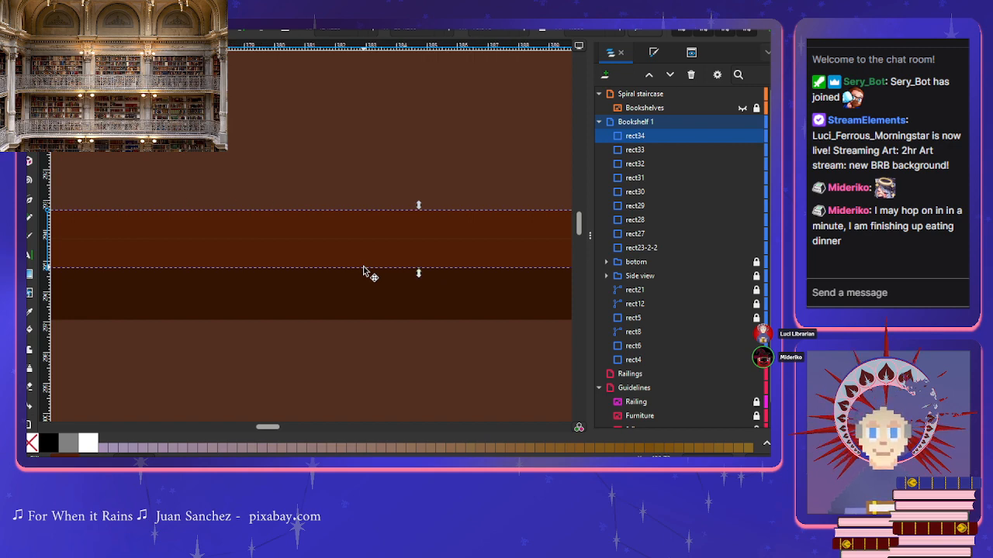
scroll(363, 270, "left", 6)
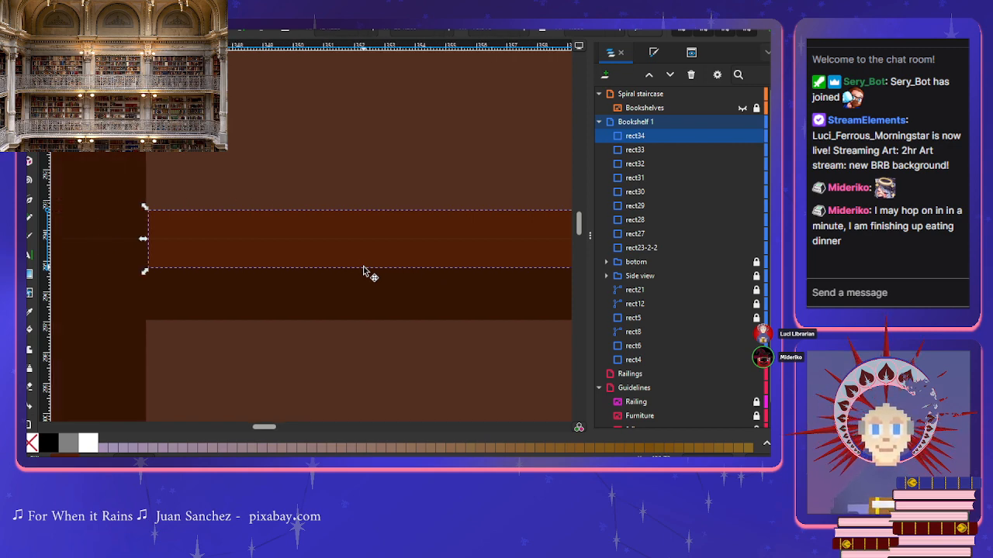
scroll(364, 271, "left", 5)
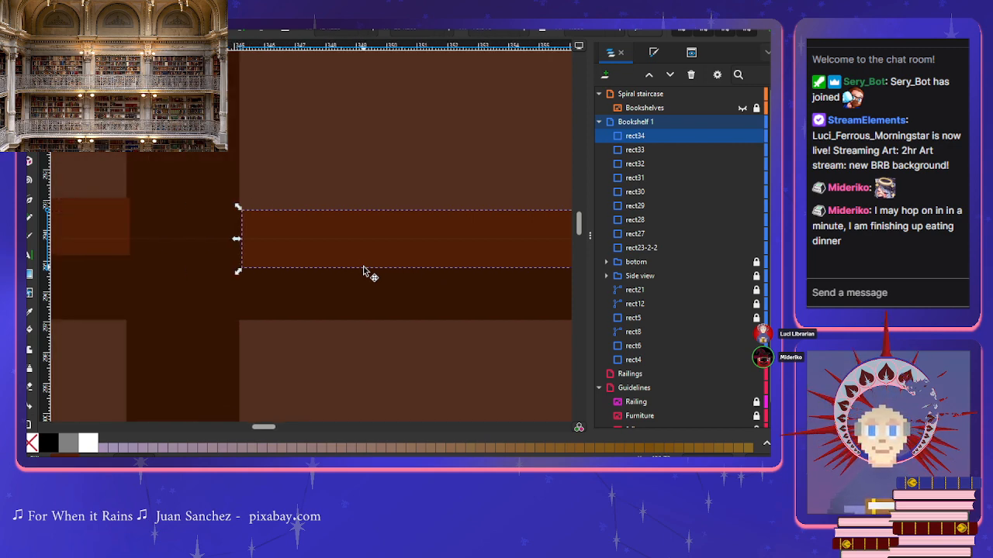
Step: Lower the left column's uppermost strip, rect32, level with the middle column's uppermost strip
left_click(345, 256)
left_click_drag(345, 256, 345, 262)
scroll(337, 274, "left", 4)
scroll(330, 272, "left", 6)
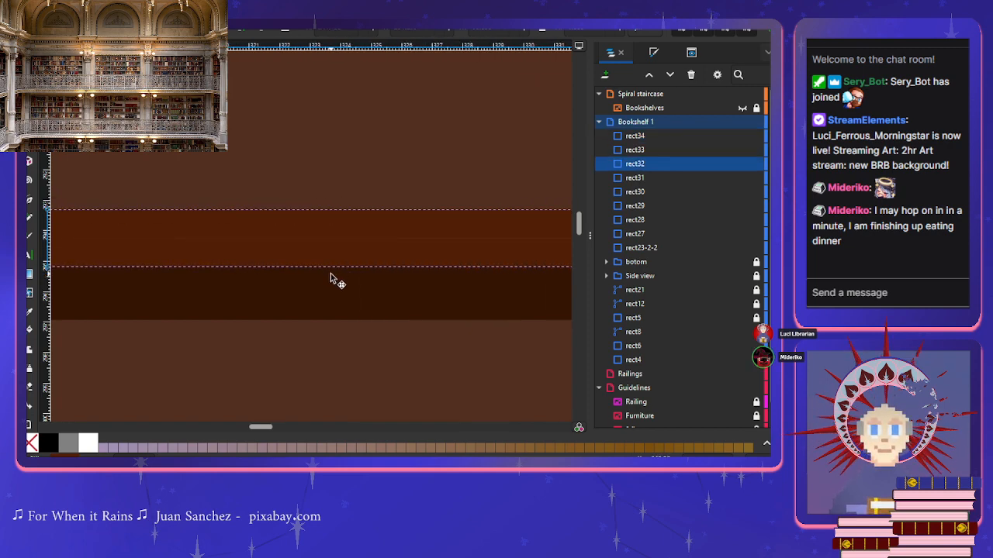
scroll(331, 280, "left", 3)
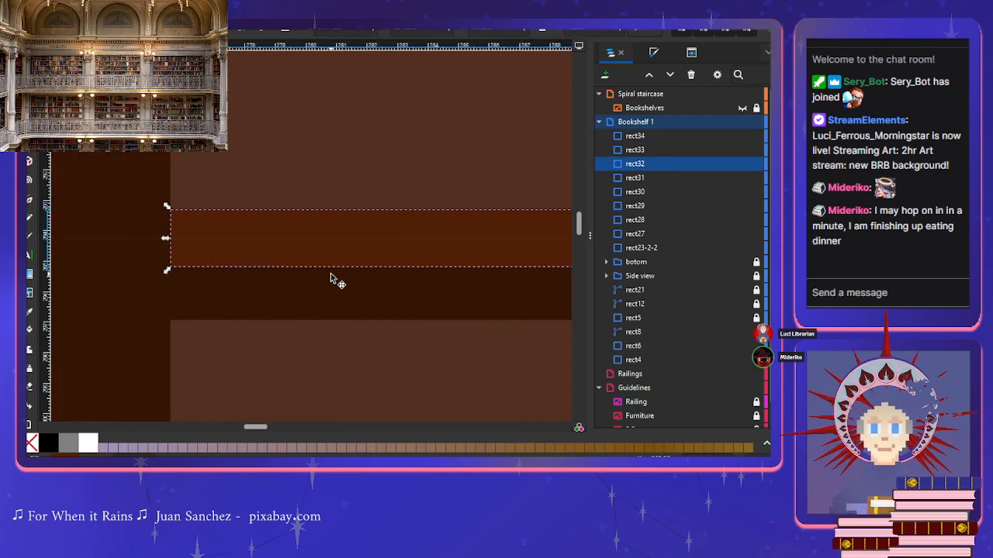
Step: Move the left column's second strip, rect31, so its outer end meets the compartment edge and it sits flush on the shelf board
scroll(350, 315, "down", 5)
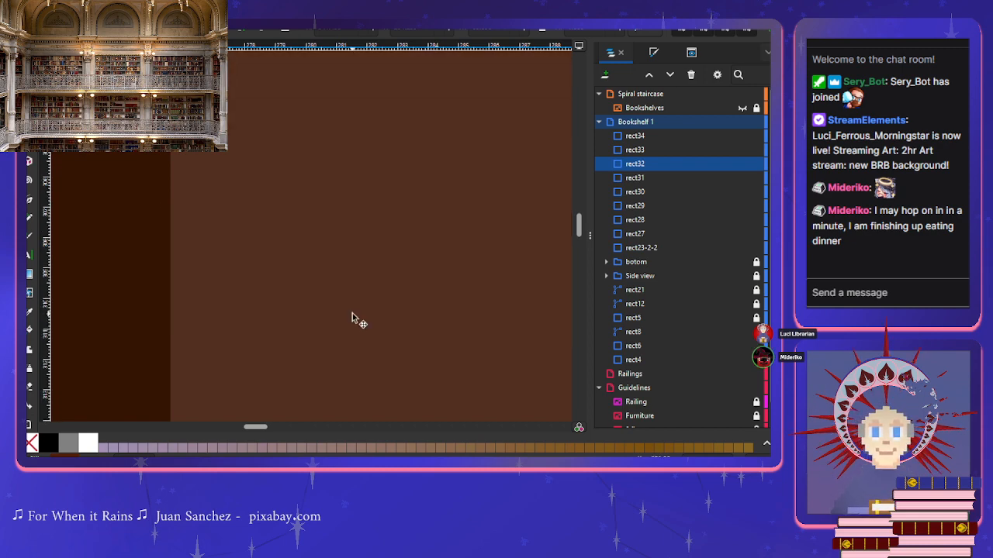
scroll(354, 319, "down", 3)
scroll(354, 320, "up", 2)
left_click(257, 266)
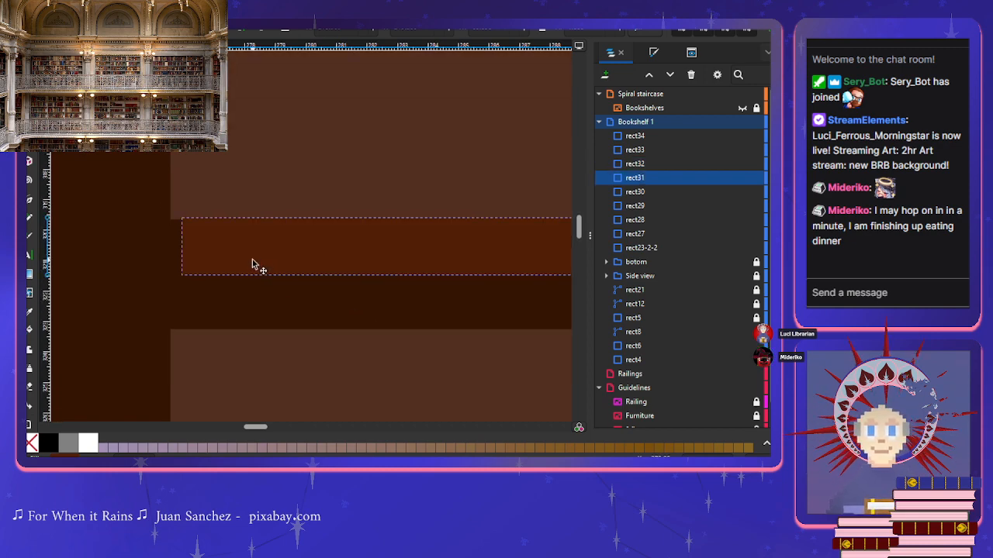
left_click_drag(247, 268, 242, 266)
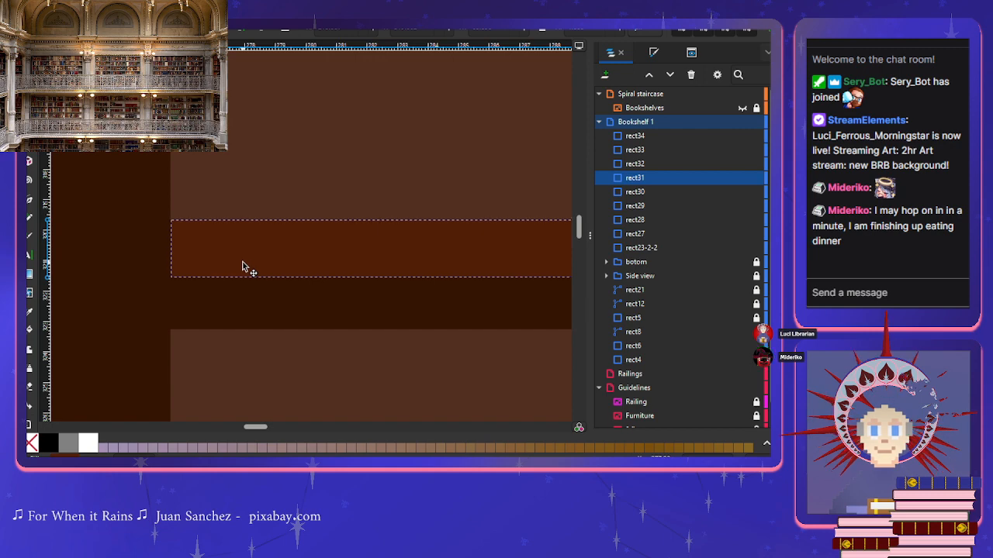
scroll(241, 266, "right", 5)
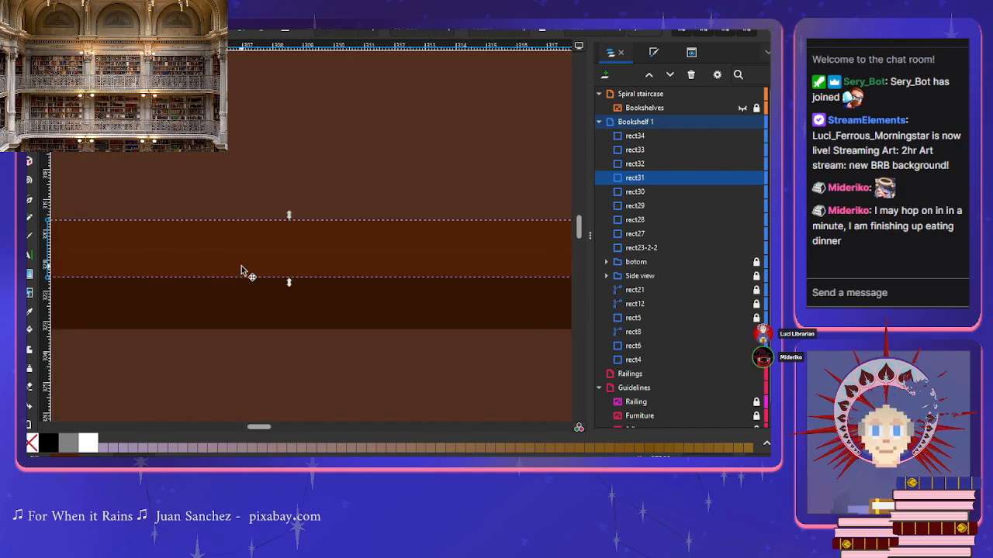
scroll(241, 266, "right", 5)
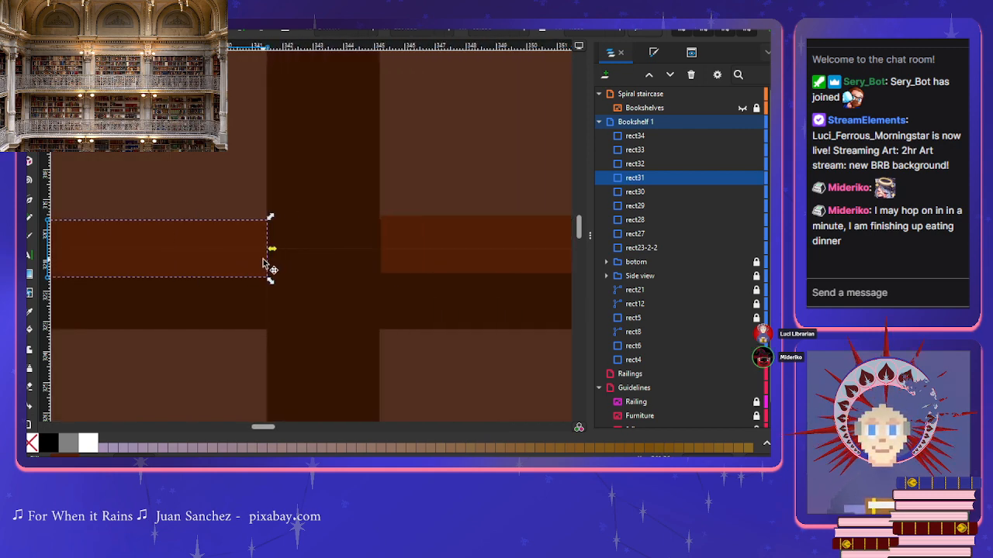
Step: Lower the middle column's second strip, rect33, level with the left column's second strip
left_click(401, 268)
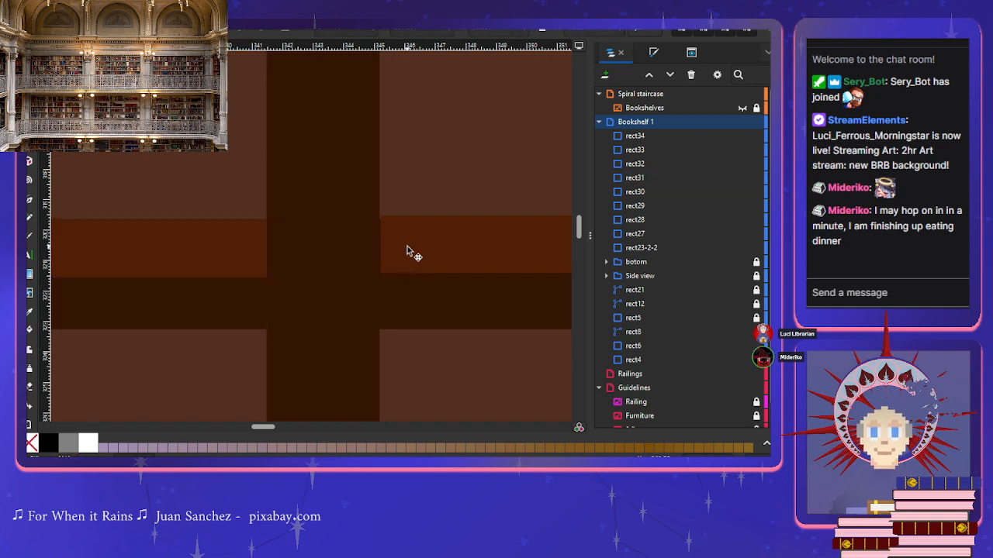
left_click(408, 253)
left_click_drag(405, 254, 405, 251)
scroll(405, 251, "right", 5)
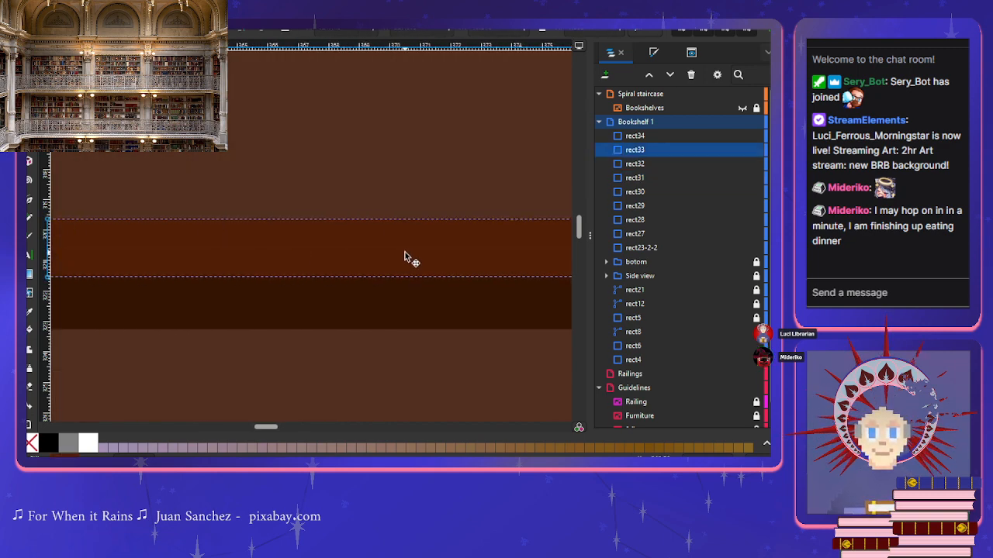
scroll(404, 252, "right", 6)
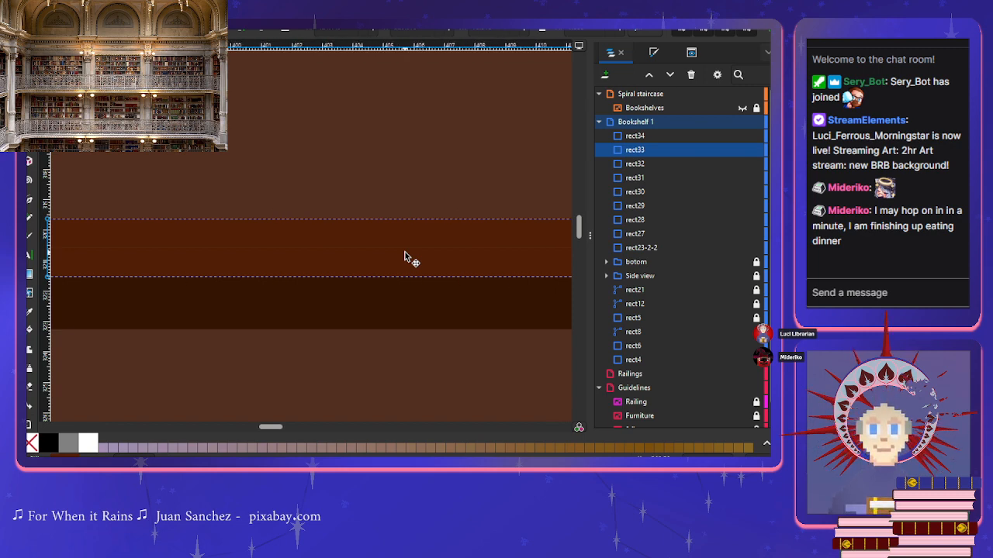
scroll(404, 253, "right", 4)
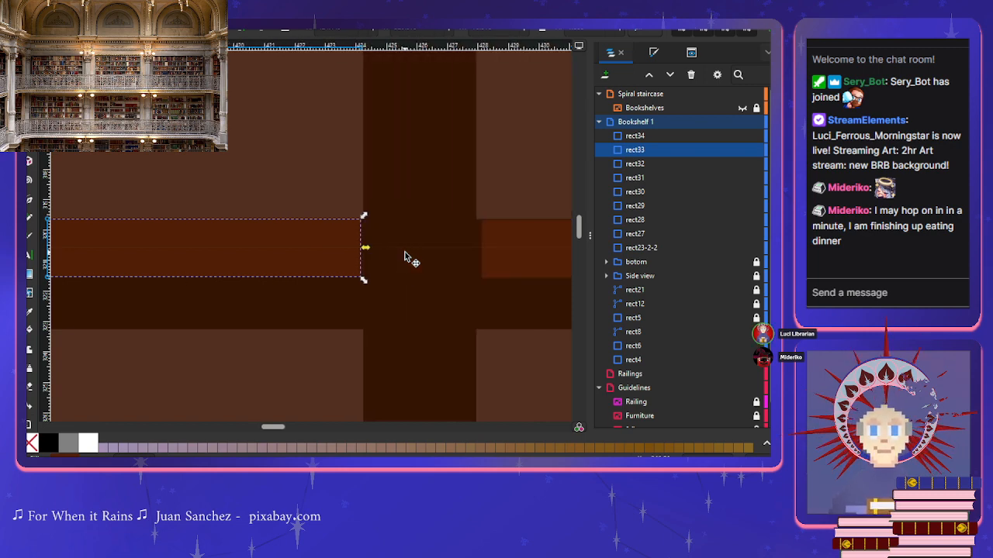
Step: Extend the inner end of the right column's second strip to the divider and adjust the facing end of the middle column's strip
left_click(497, 252)
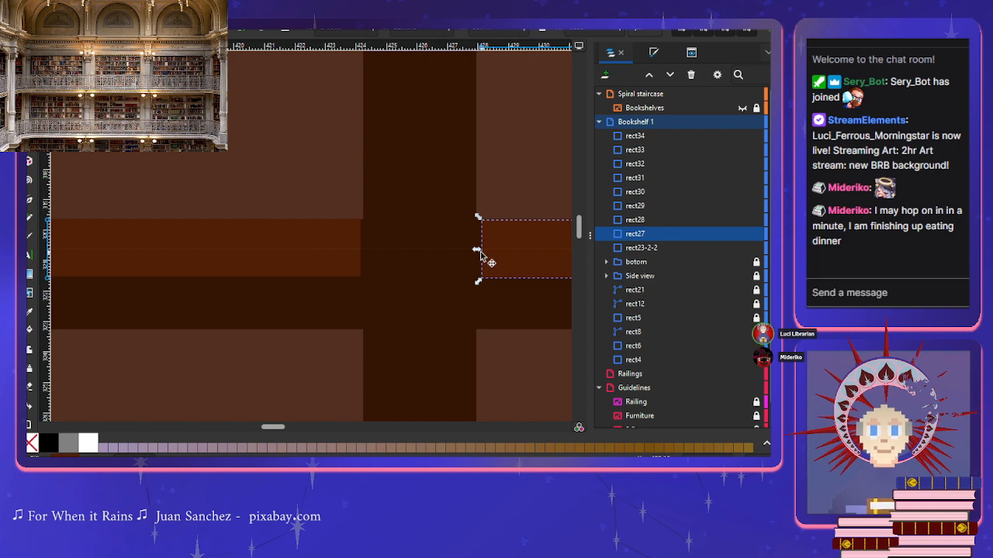
left_click(341, 248)
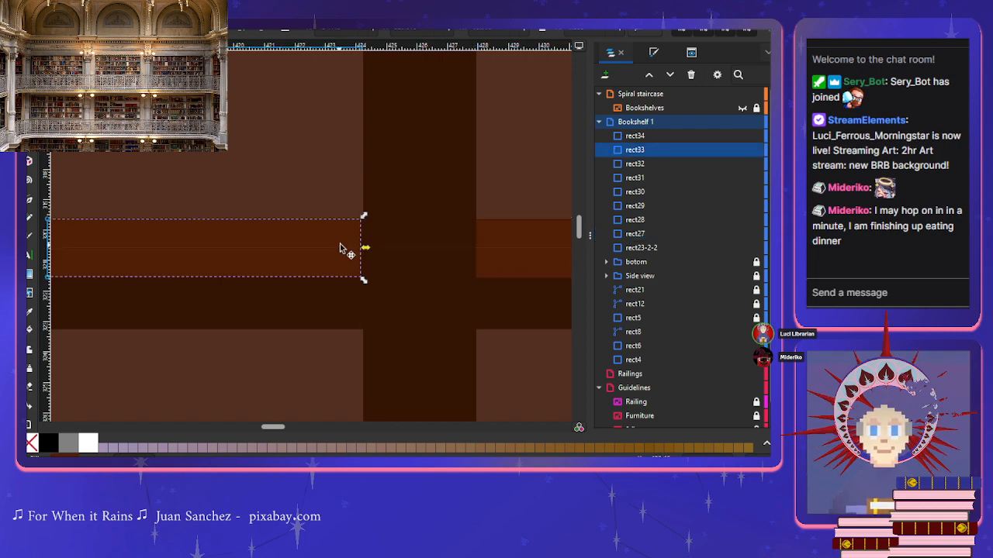
mouse_move(369, 247)
left_mouse_down()
mouse_move(349, 244)
mouse_move(354, 254)
left_mouse_up()
Step: Lower the right column's third strip, rect28, onto the shelf board and extend its outer end to the compartment edge
scroll(361, 249, "down", 10)
left_click_drag(497, 244, 492, 267)
scroll(492, 267, "right", 10)
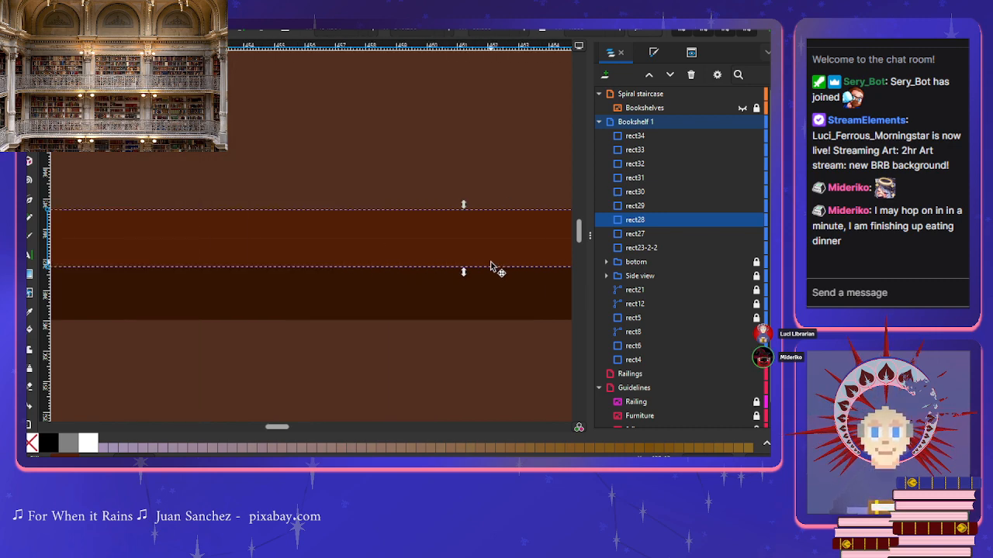
scroll(491, 266, "right", 10)
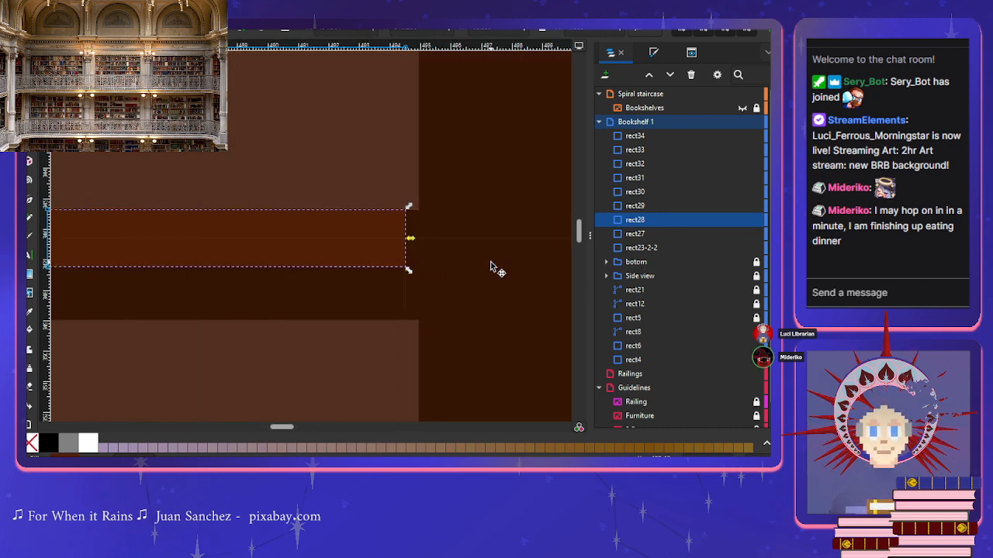
left_click_drag(411, 240, 424, 240)
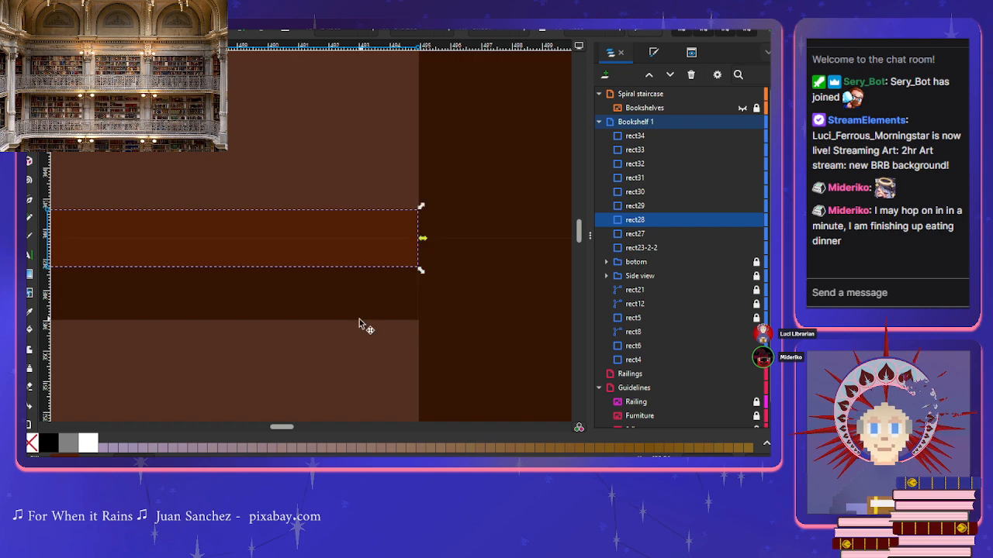
Step: Lower the left column's third strip, rect30, level with the right column's third strip
scroll(356, 321, "left", 10)
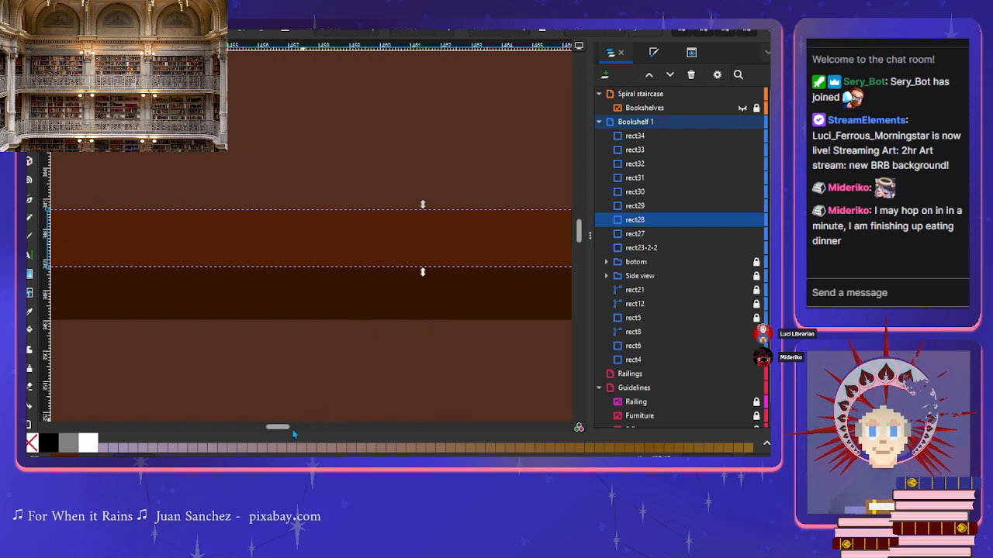
left_click_drag(280, 427, 263, 431)
scroll(246, 381, "left", 10)
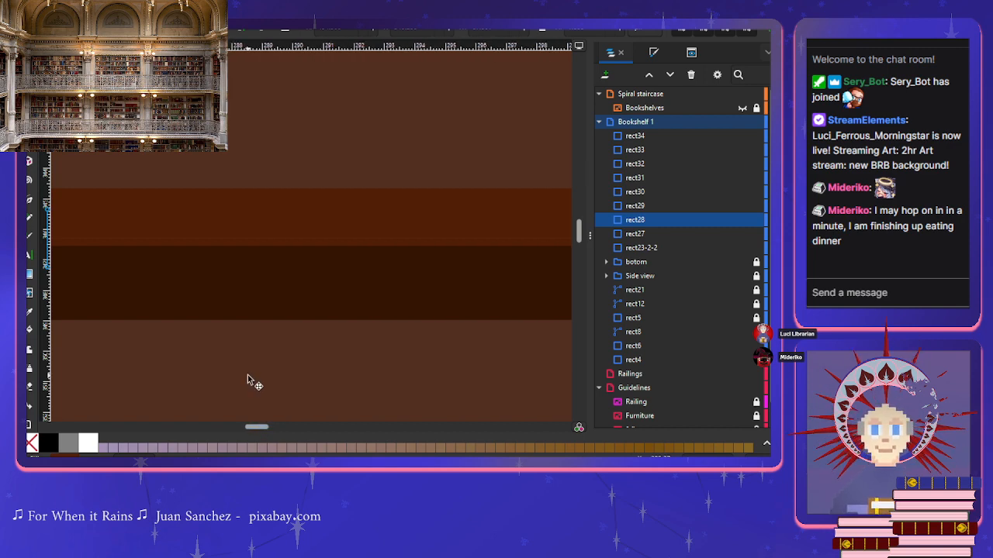
mouse_move(282, 231)
left_mouse_down()
mouse_move(288, 259)
mouse_move(282, 245)
left_mouse_up()
scroll(282, 244, "right", 12)
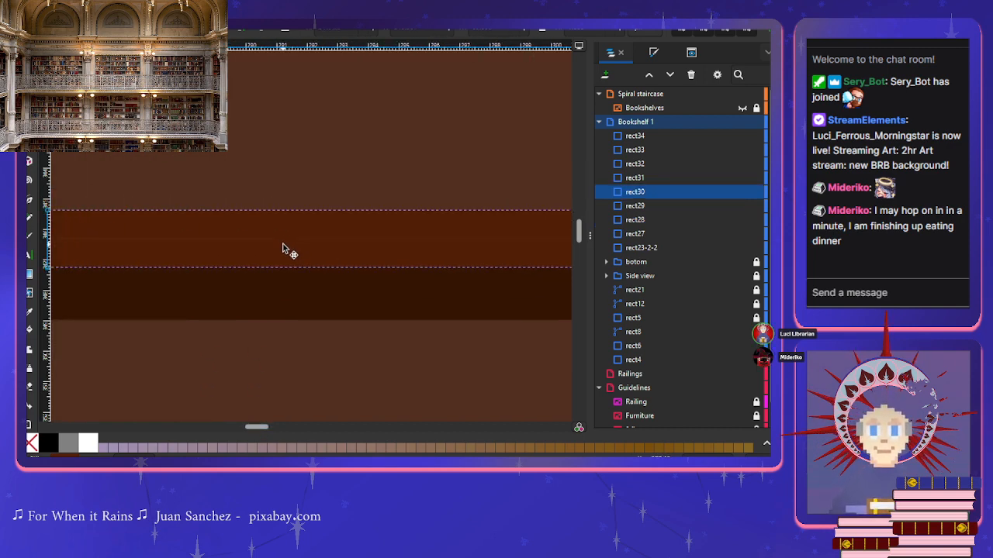
scroll(283, 248, "right", 12)
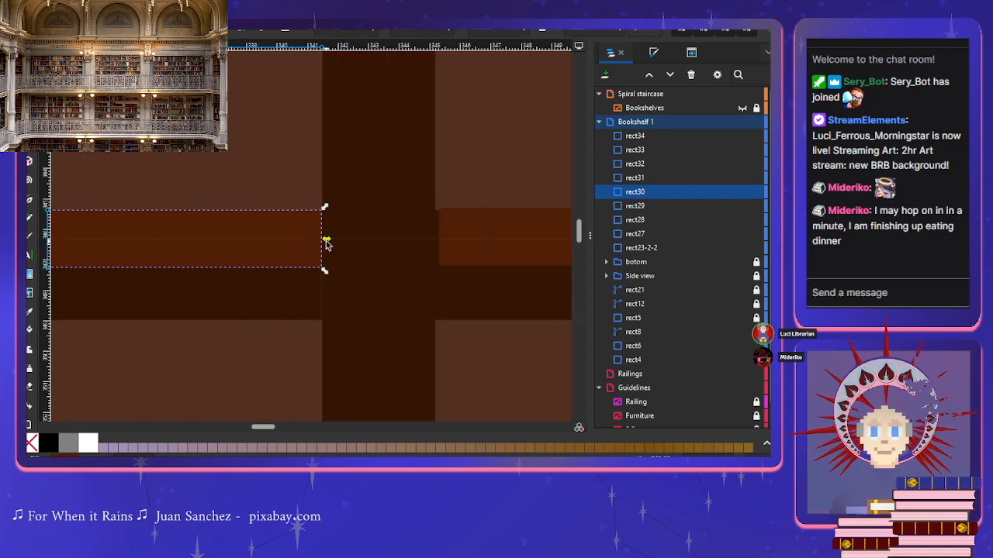
Step: Extend the middle column's third strip, rect29, to the divider beside the left column and clear the selection
left_click(466, 242)
left_click_drag(435, 239, 432, 241)
left_click(283, 178)
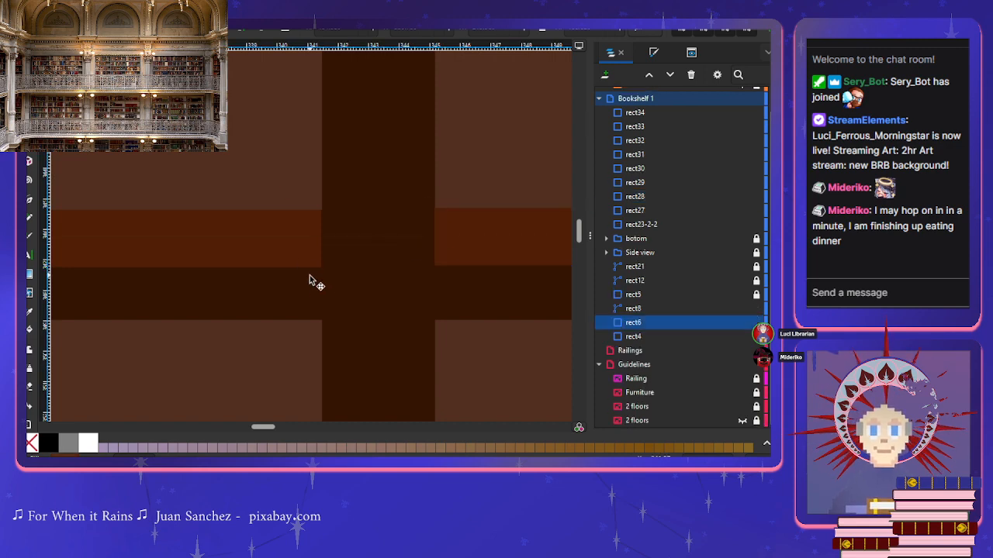
scroll(311, 281, "down", 9)
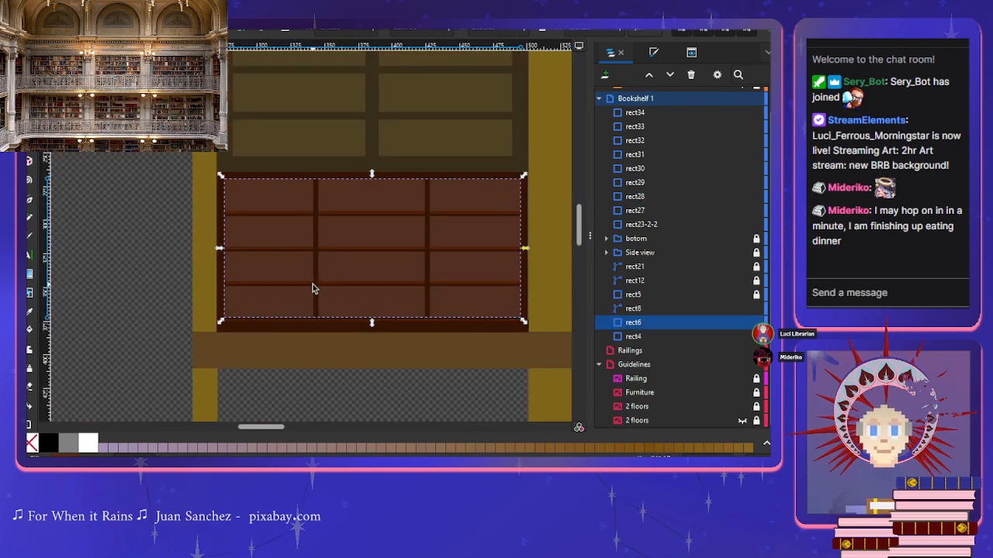
left_click(336, 297)
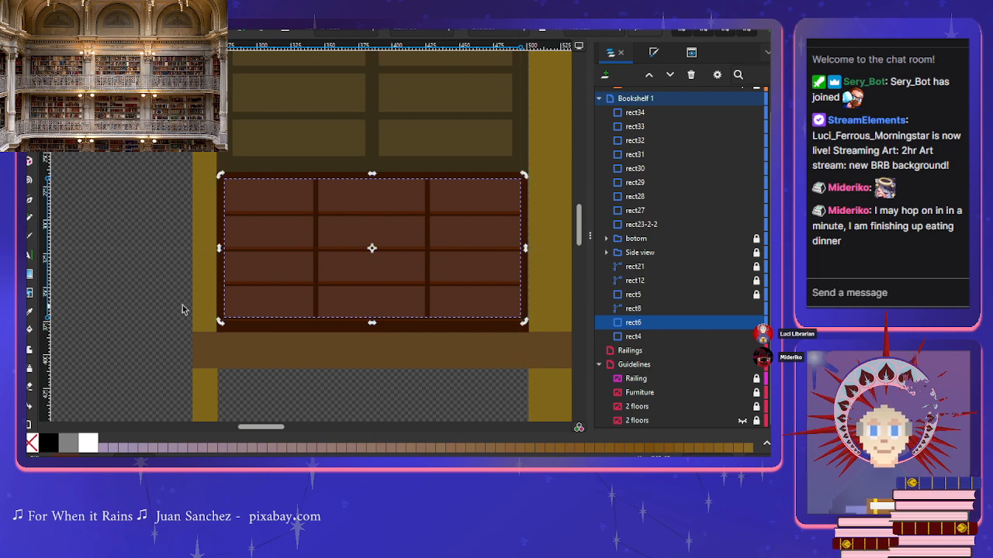
left_click(142, 295)
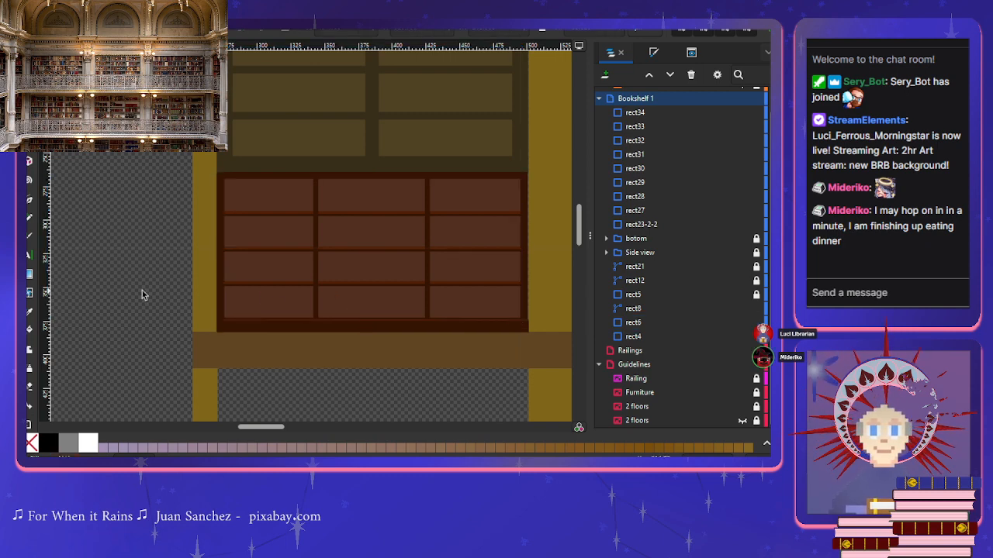
scroll(142, 295, "up", 2)
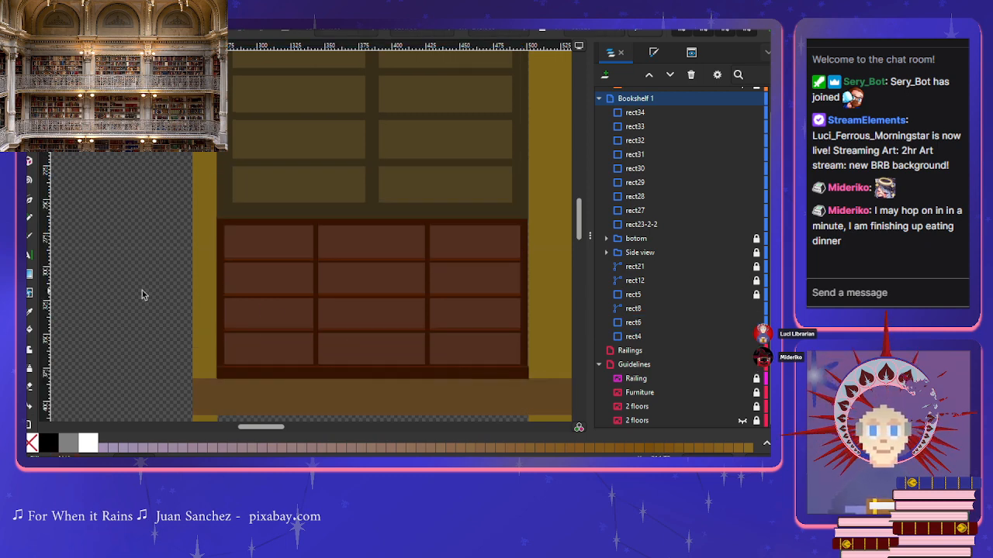
Step: Duplicate the left column's third strip and place the copy along the base of the left column's lowest compartment
left_click(248, 332)
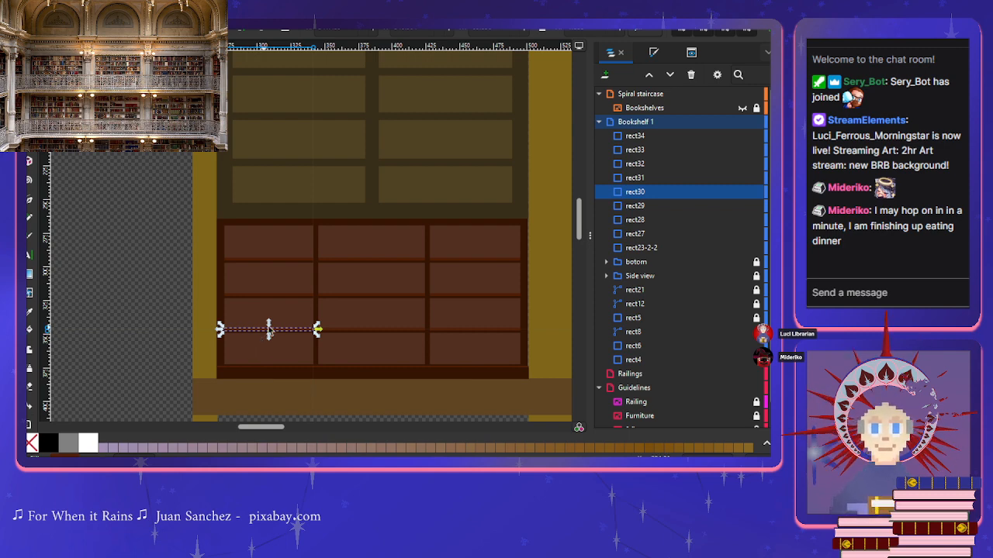
scroll(300, 350, "up", 3)
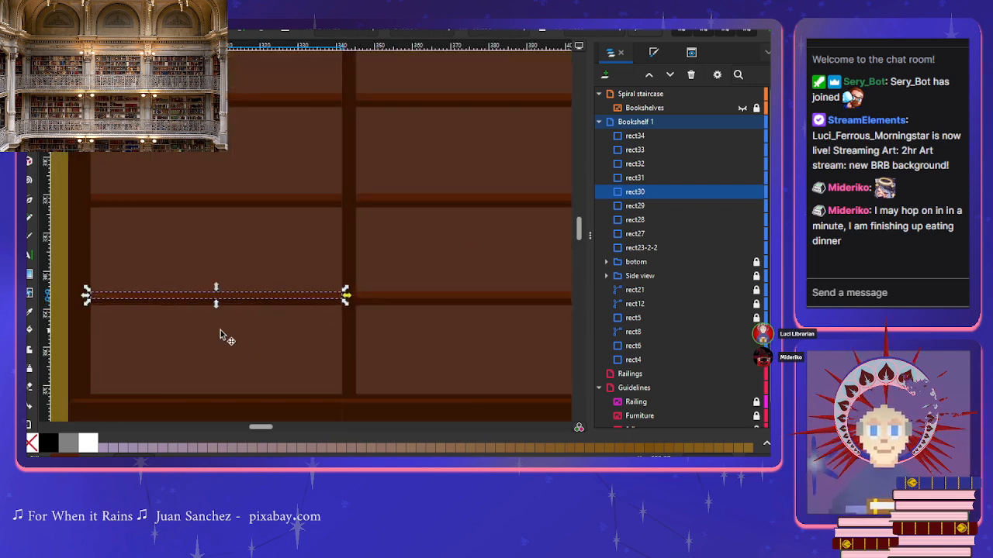
left_click(225, 297)
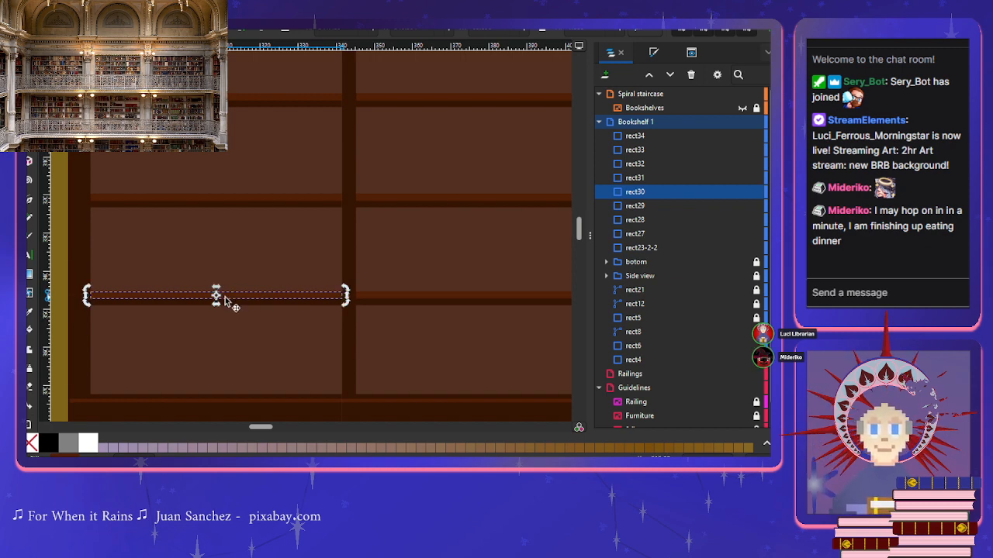
key("ctrl+d")
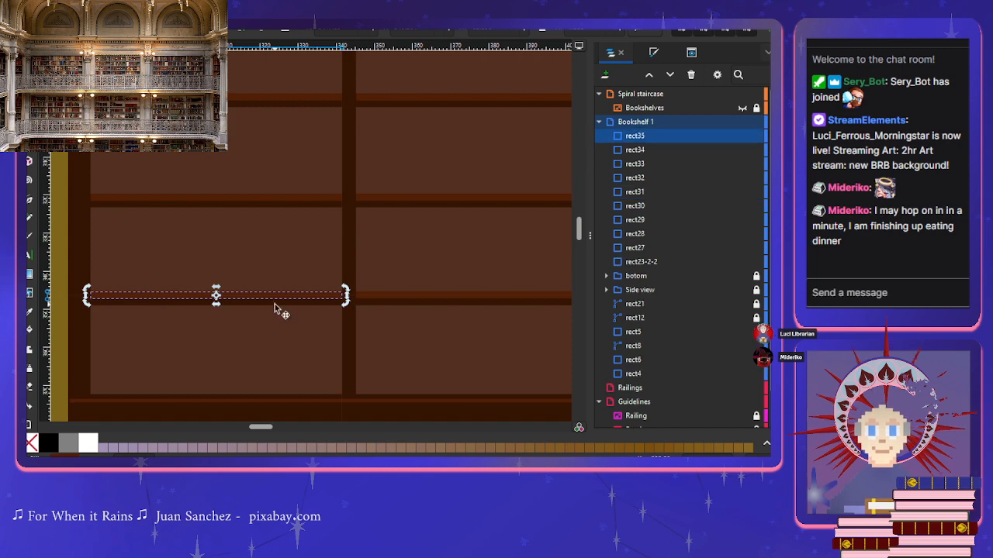
left_click_drag(274, 304, 275, 397)
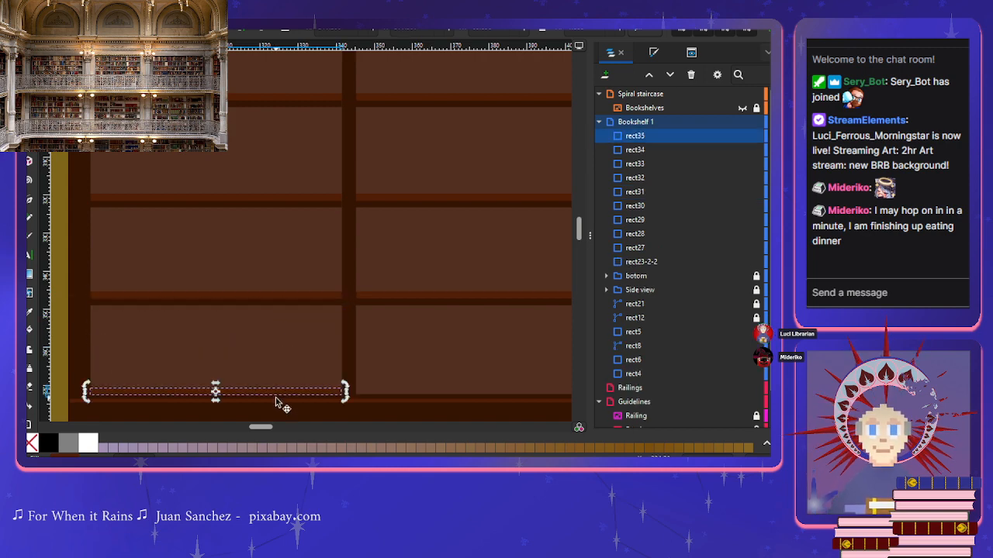
left_click(281, 353)
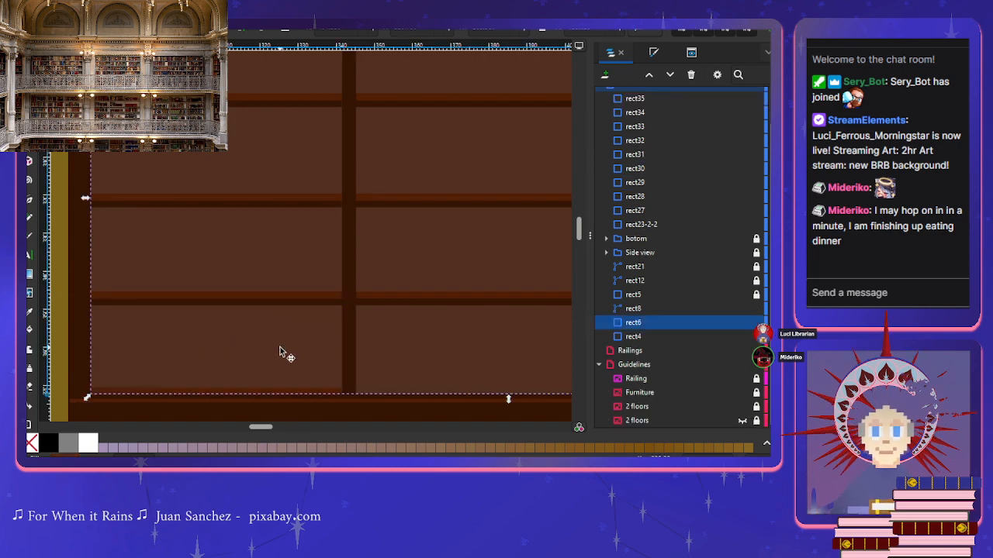
Step: Duplicate the middle column's third strip and place the copy along the base of the middle column's lowest compartment
scroll(375, 333, "down", 2)
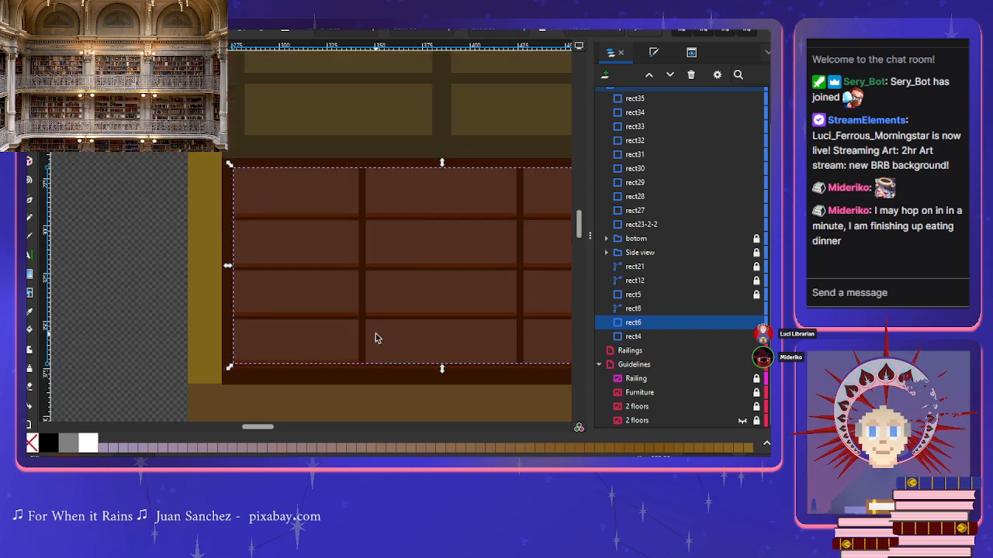
scroll(376, 333, "up", 3)
scroll(375, 334, "right", 4)
scroll(375, 339, "down", 3)
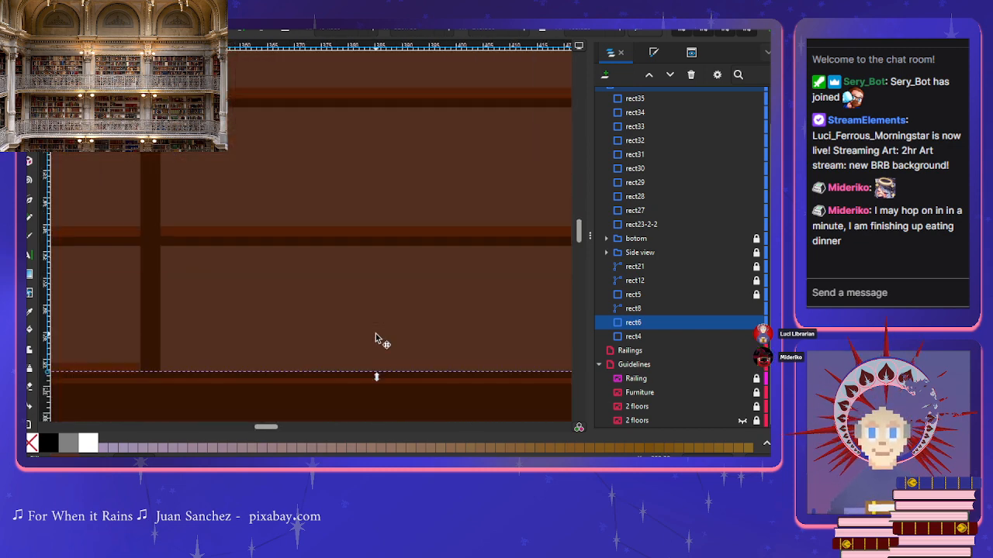
left_click(230, 193)
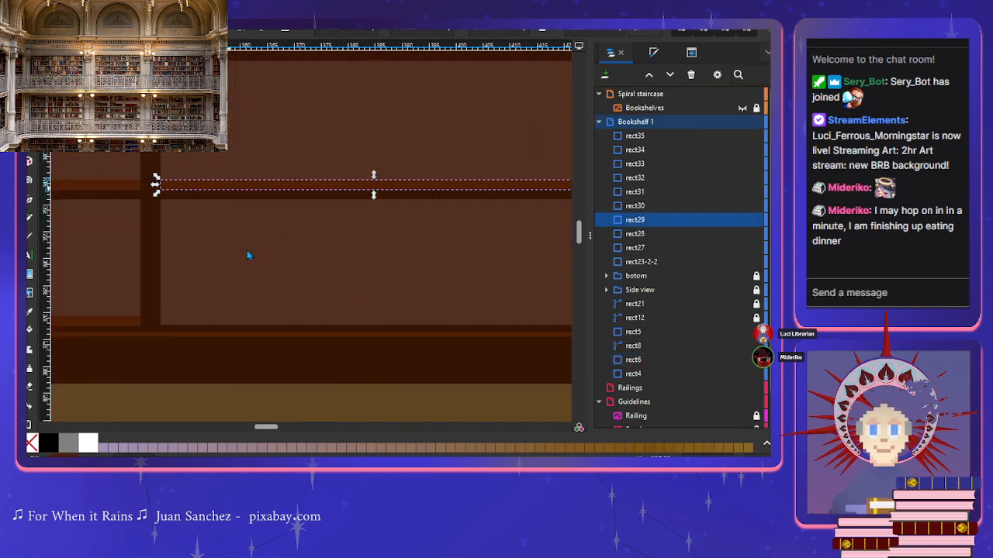
key("ctrl+d")
left_click_drag(239, 190, 238, 325)
Step: Duplicate the right column's third strip and place the copy along the base of the right column's lowest compartment
scroll(239, 326, "right", 5)
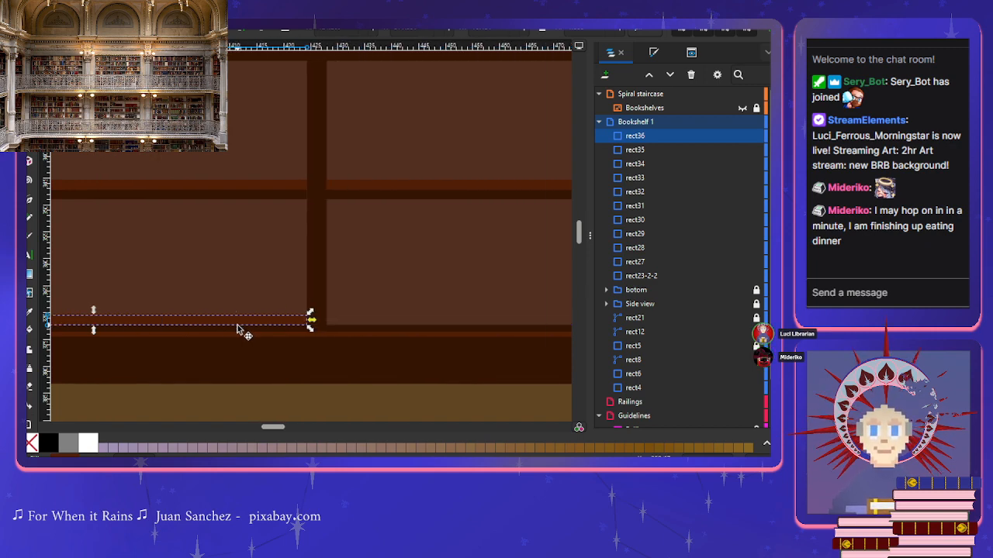
scroll(287, 334, "up", 2)
scroll(287, 332, "right", 6)
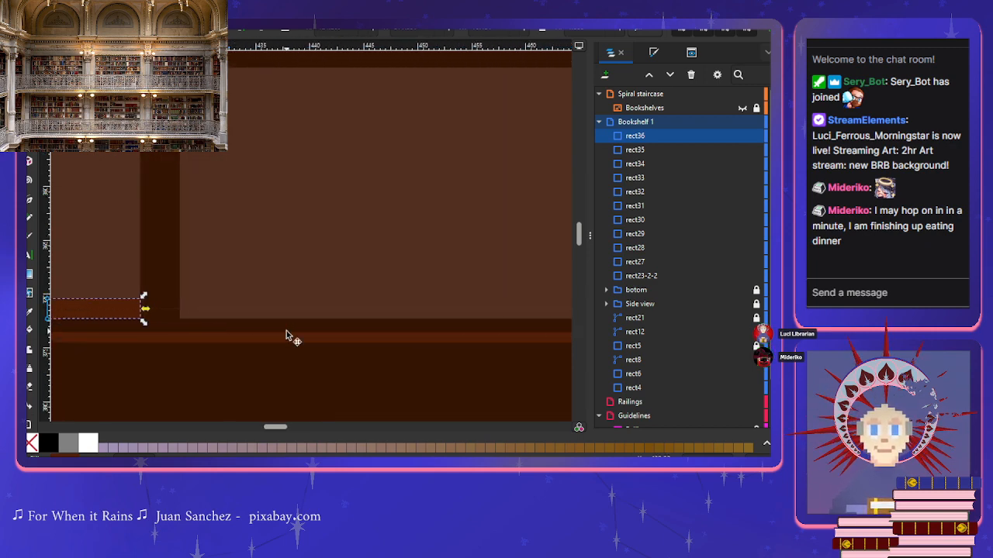
scroll(286, 331, "down", 3)
left_click(330, 228)
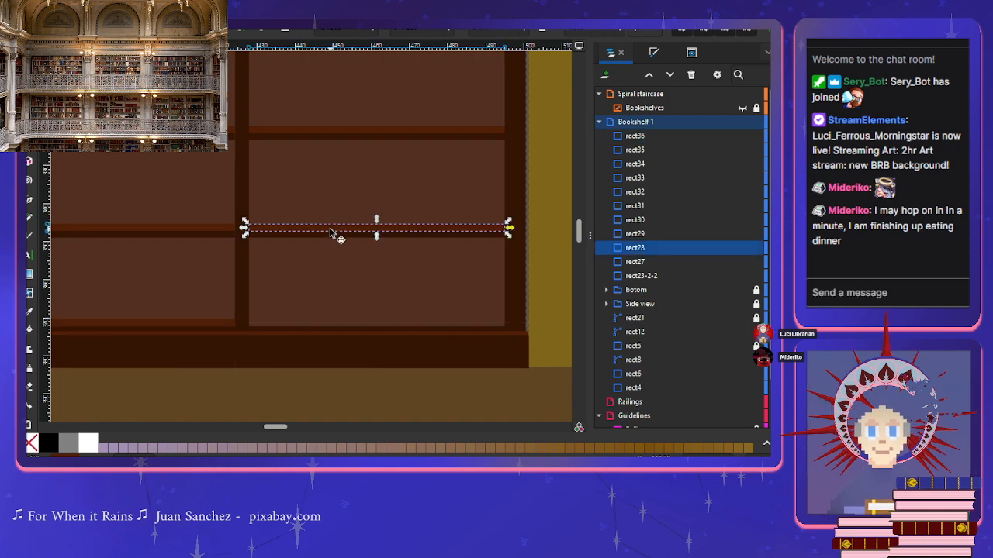
key("ctrl+d")
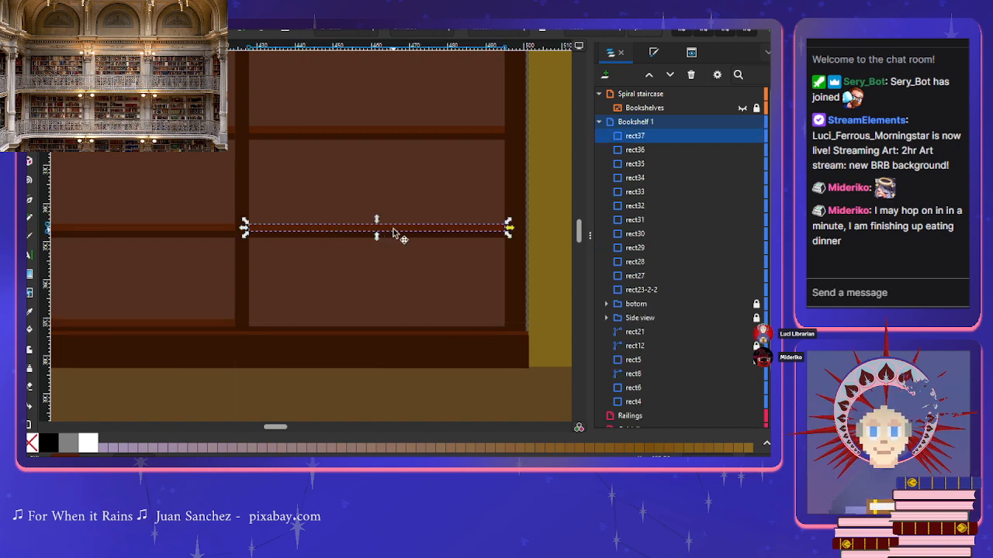
left_click_drag(389, 229, 390, 327)
left_click(491, 287)
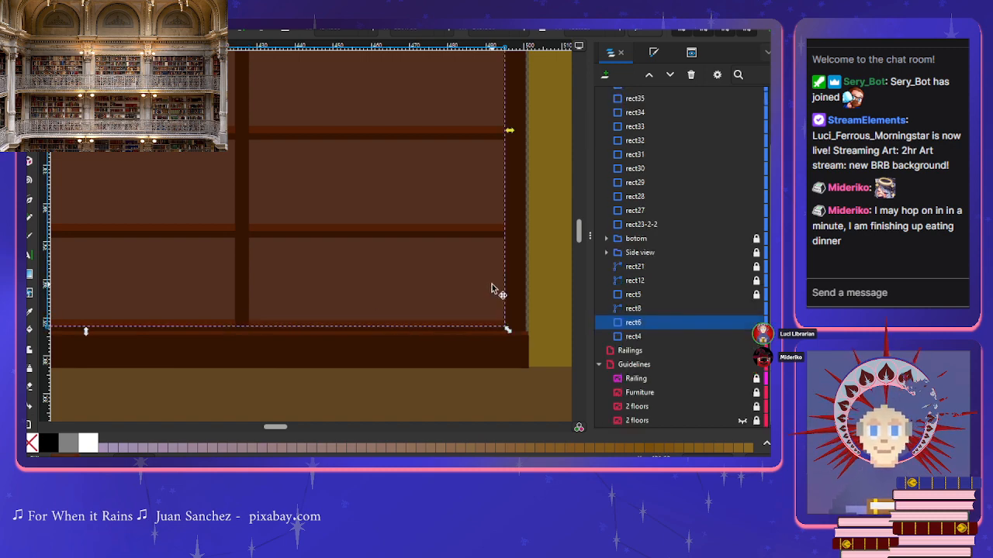
Step: Group the bookshelf's unlocked frame, backing and strip objects, and hide and reshow the group to check its contents
left_click(520, 297)
key("3")
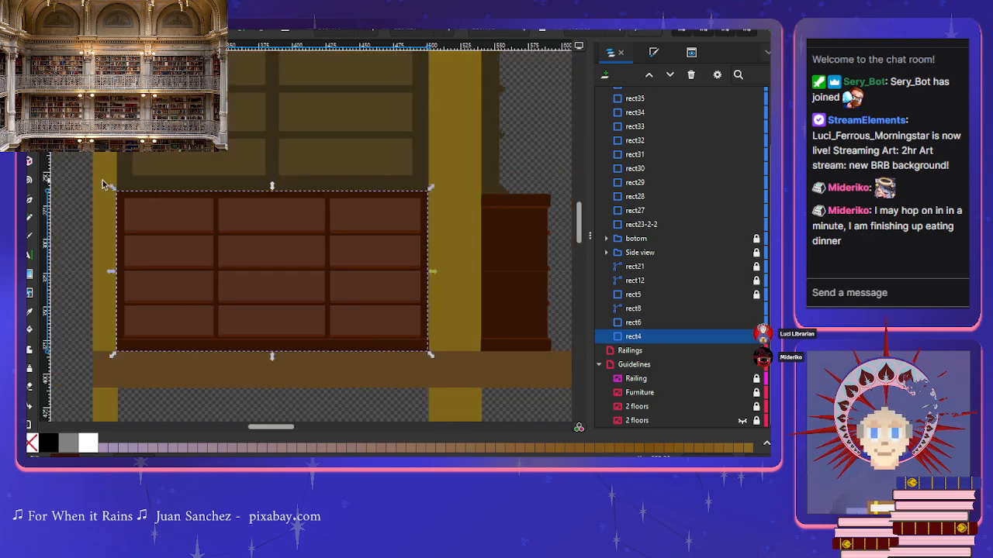
left_click_drag(102, 185, 440, 366)
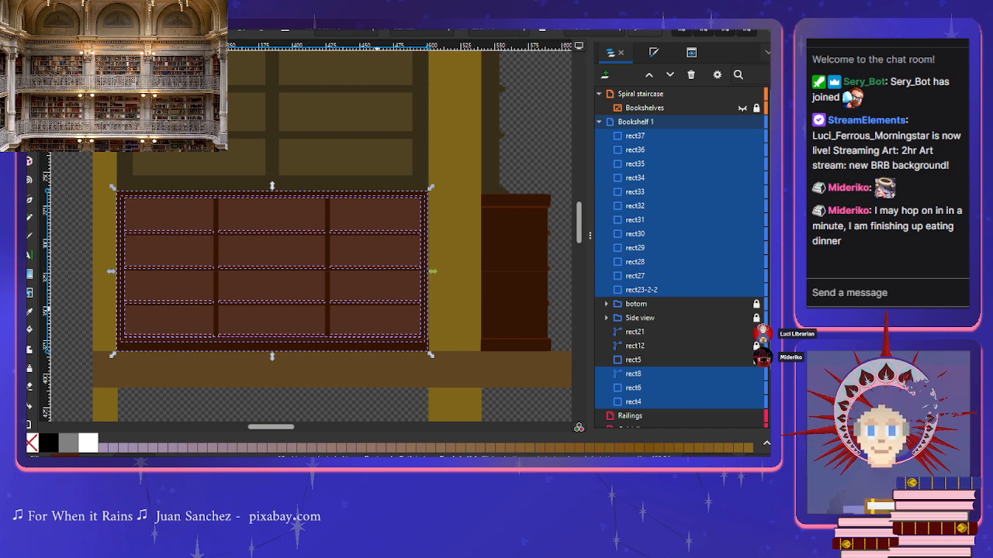
key("ctrl+g")
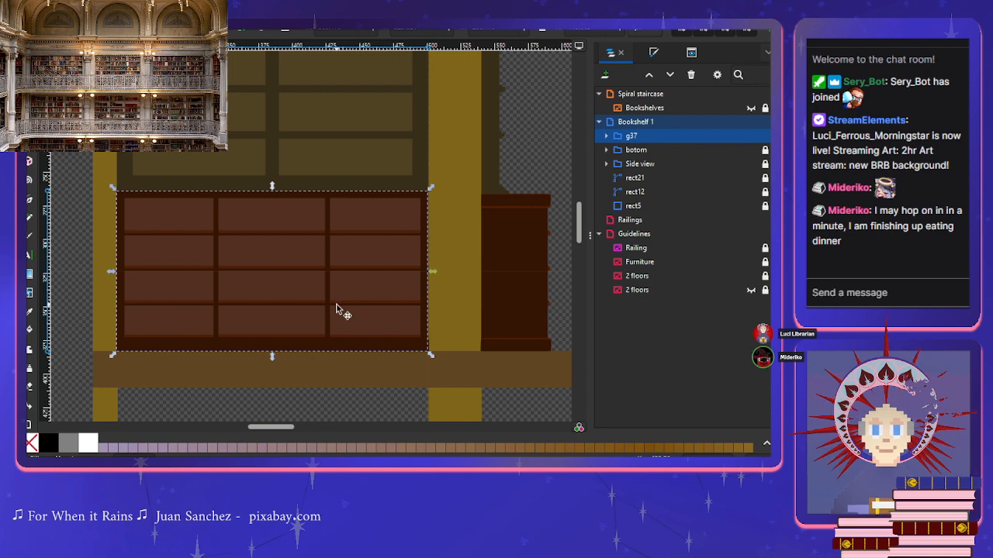
left_click(752, 136)
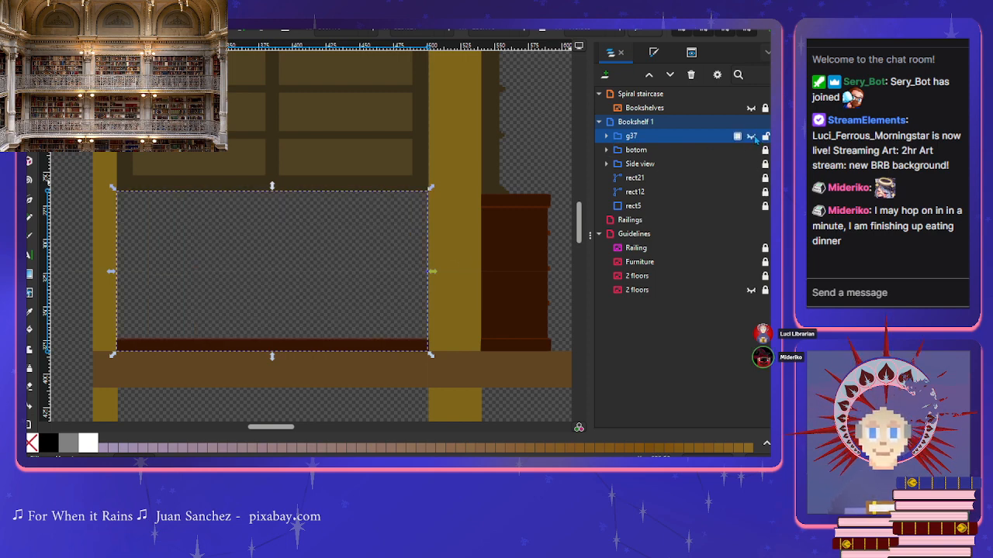
left_click(752, 137)
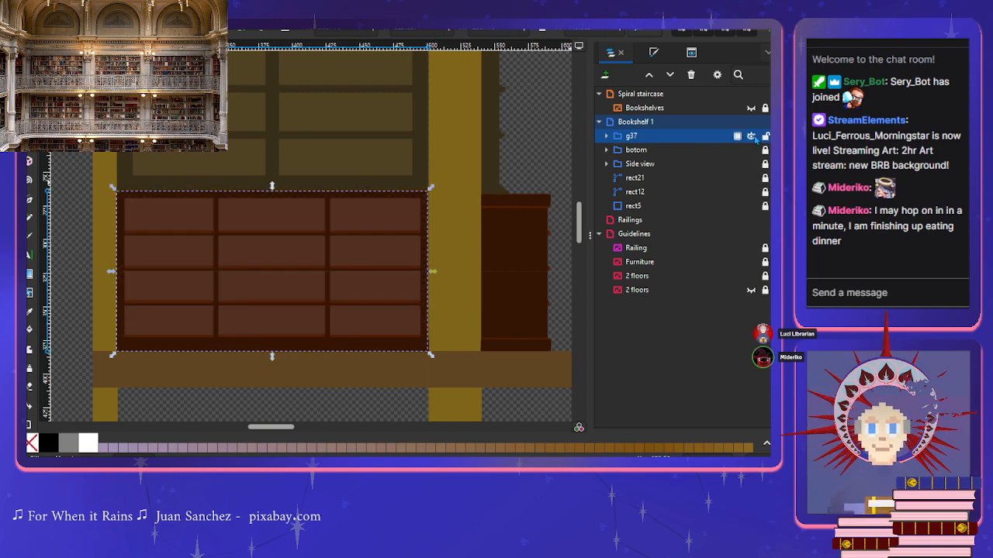
Step: Check rect21, rect12 and rect5 in the Bookshelf 1 layer and expand the new bookshelf group to list its objects
scroll(421, 376, "up", 3)
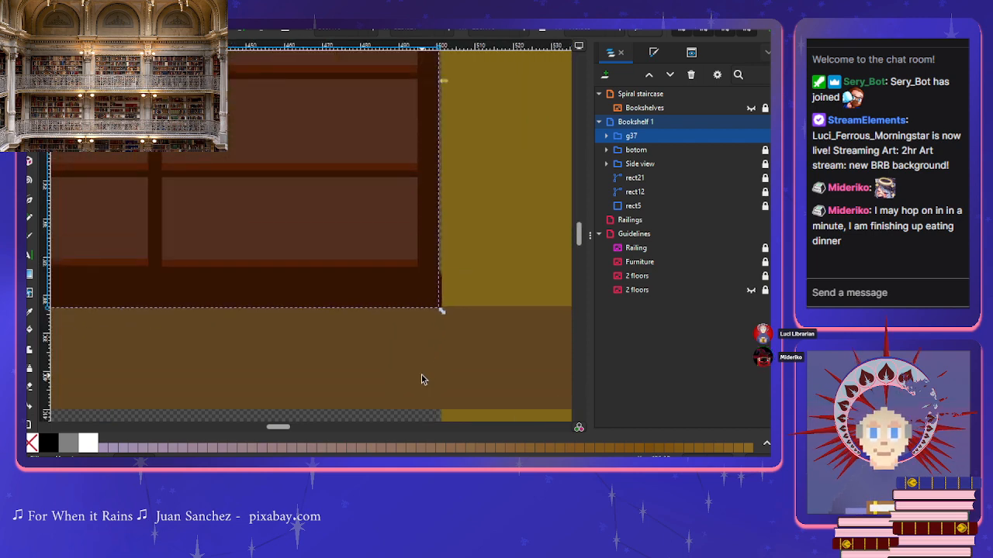
left_click(633, 177)
left_click(633, 193)
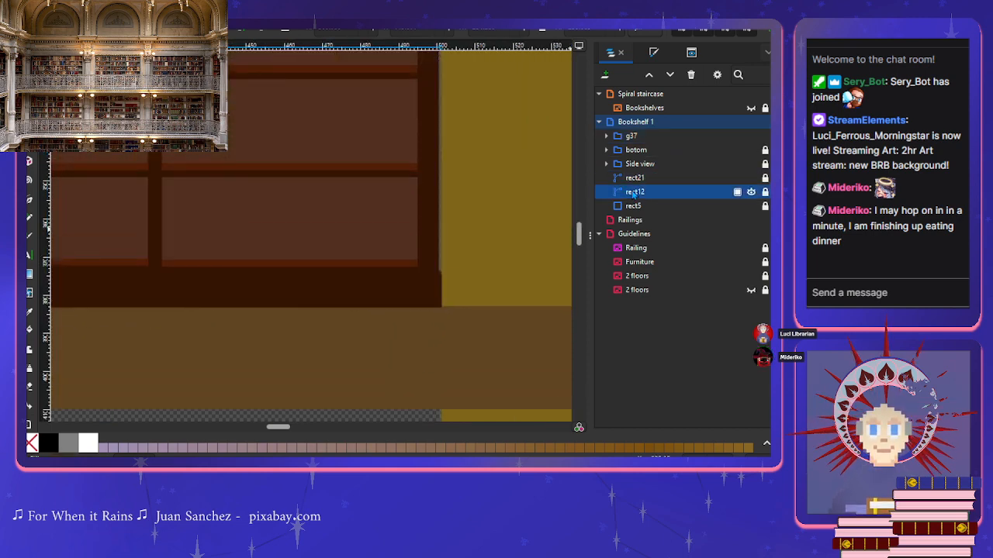
left_click(634, 206)
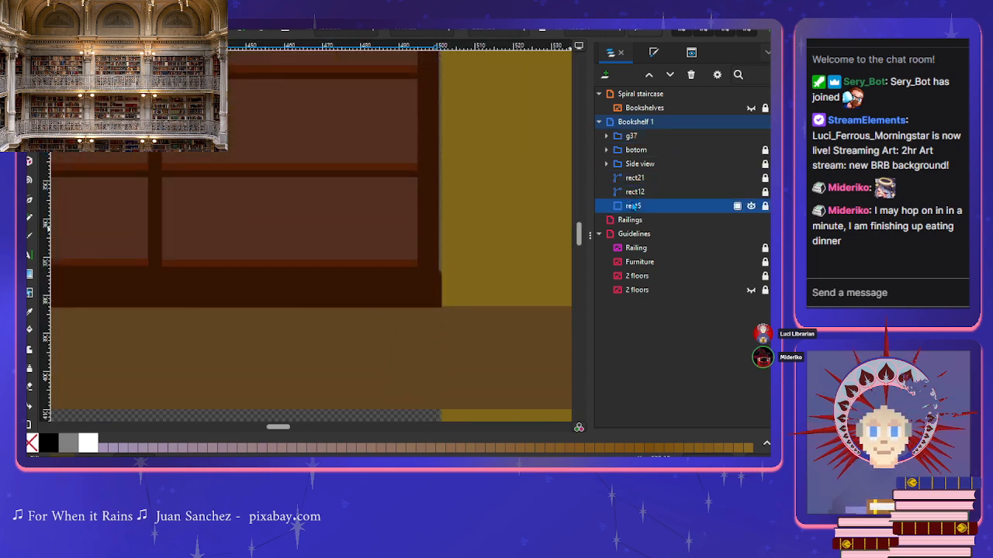
left_click(631, 137)
left_click(606, 136)
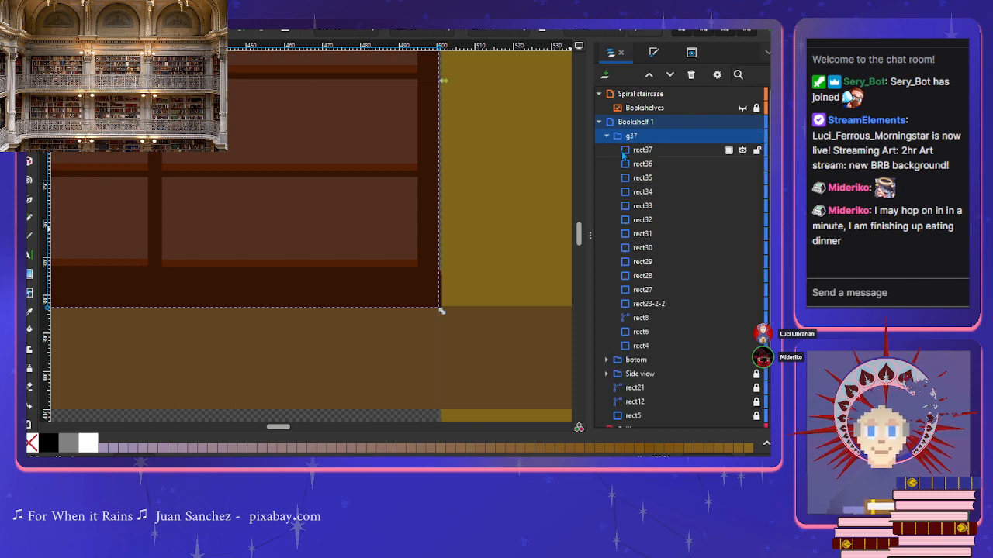
Step: Examine the objects inside group g37 one by one, from rect23-2-2 and rect4 through rect37, to identify each part
left_click(636, 305)
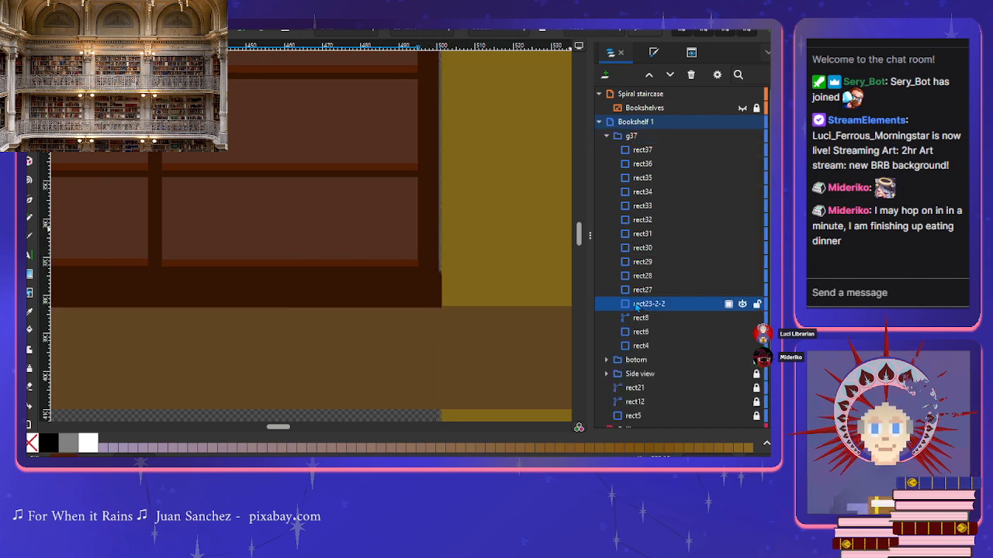
left_click(638, 318)
left_click(639, 332)
left_click(639, 346)
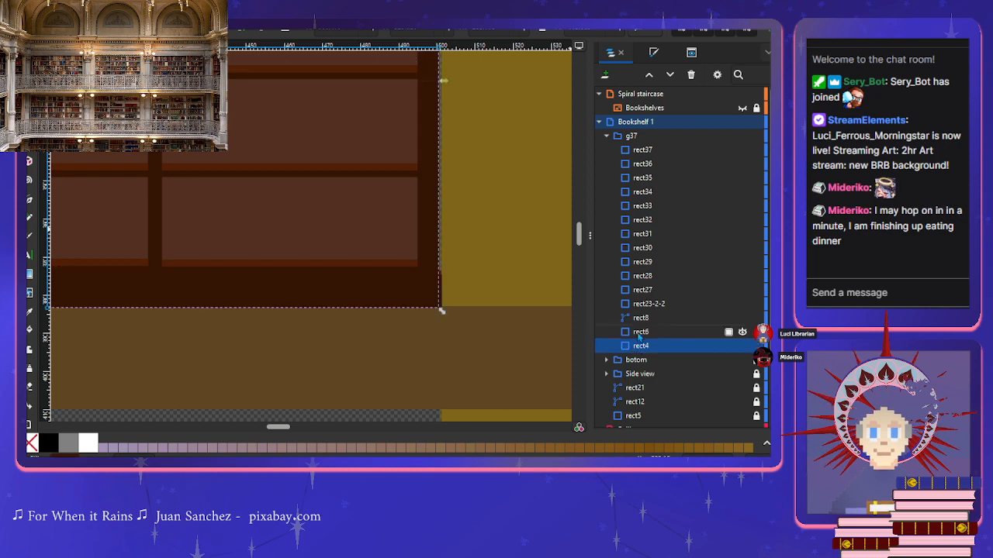
left_click(649, 304)
left_click(642, 288)
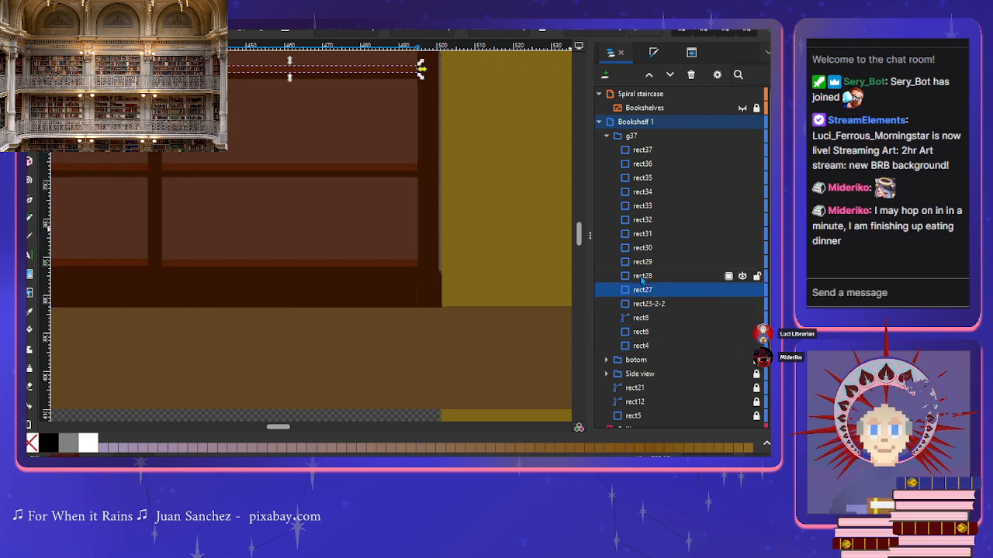
left_click(641, 277)
left_click(642, 248)
left_click(642, 263)
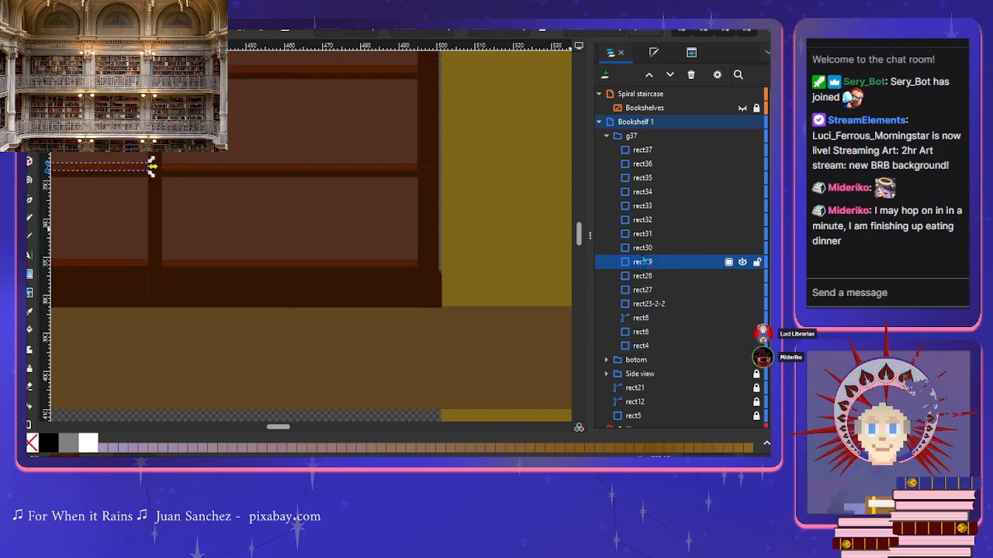
left_click(643, 234)
left_click(643, 248)
left_click(642, 232)
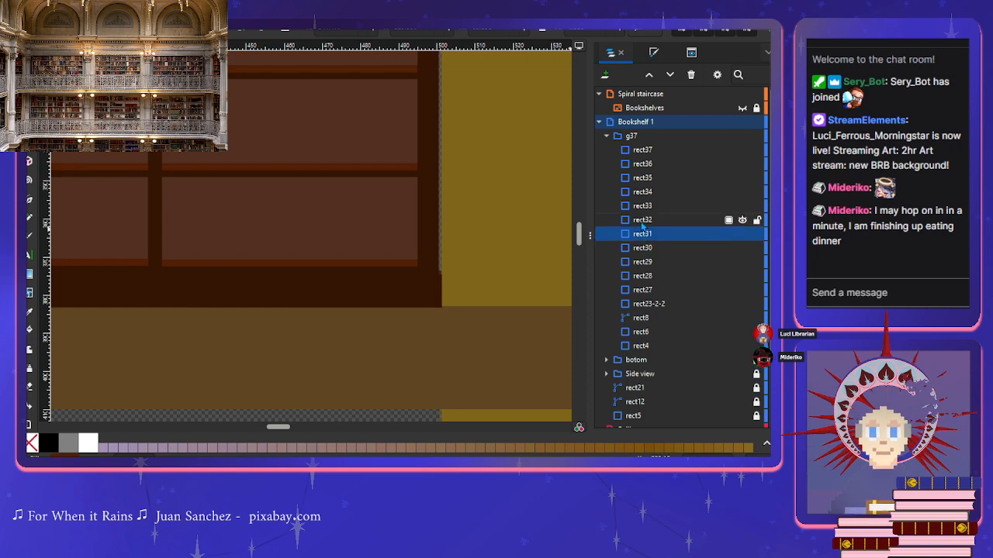
left_click(642, 221)
left_click(642, 206)
left_click(644, 192)
left_click(644, 181)
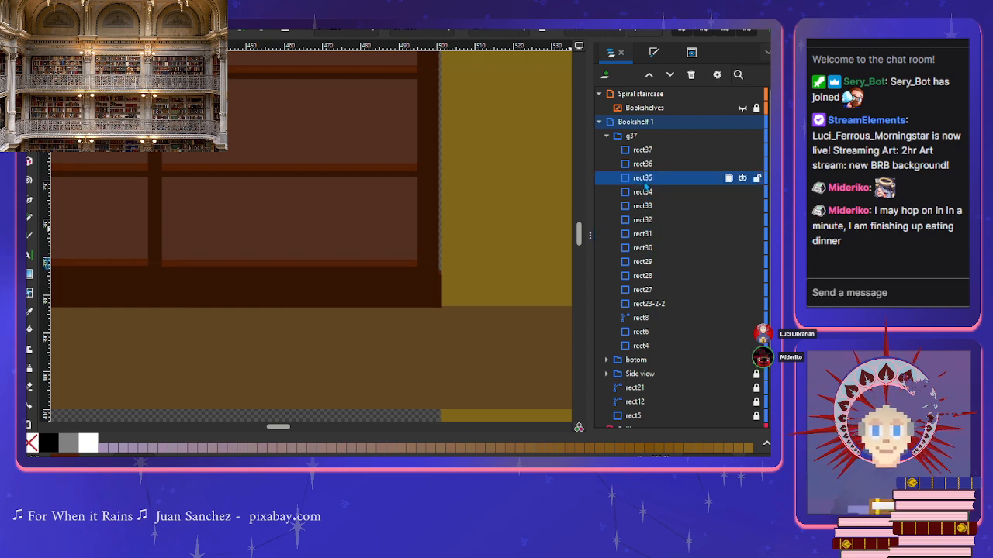
left_click(642, 165)
left_click(642, 150)
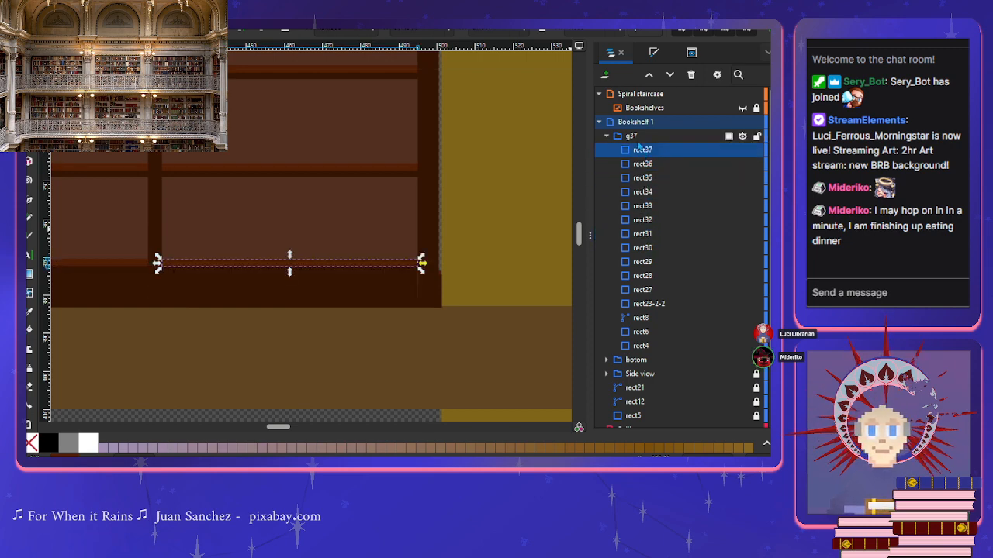
Step: Check the contents of the botom group and move the group into g37, above rect37
left_click(606, 136)
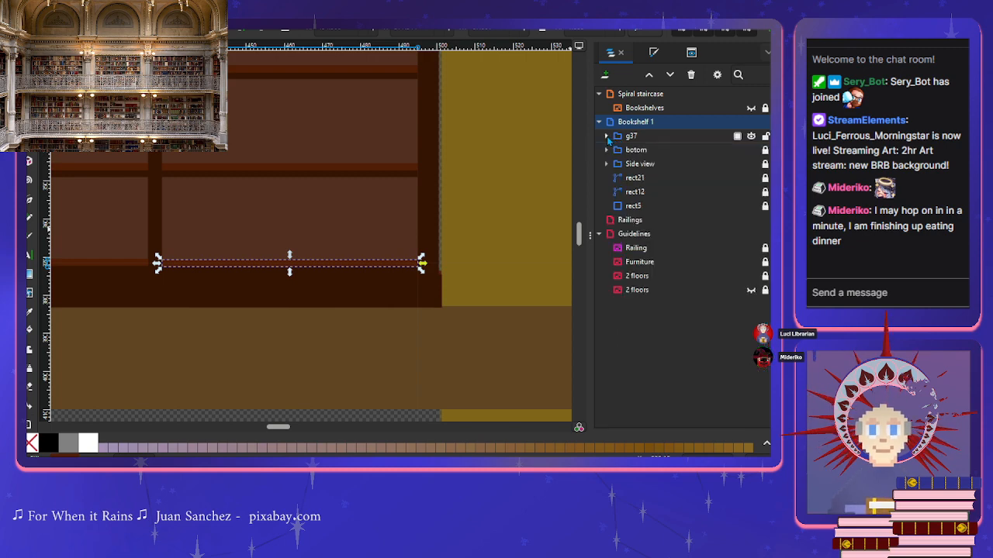
left_click(607, 149)
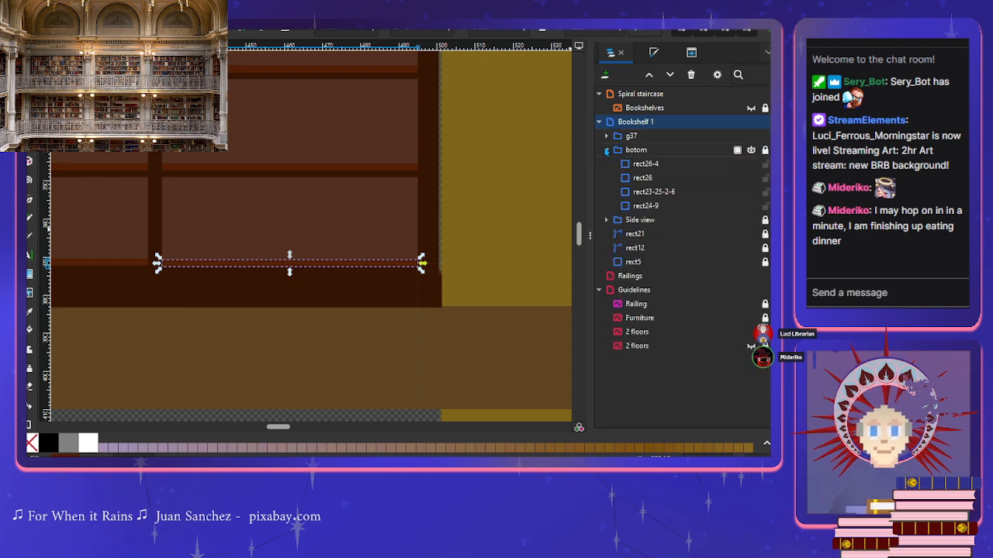
left_click(644, 165)
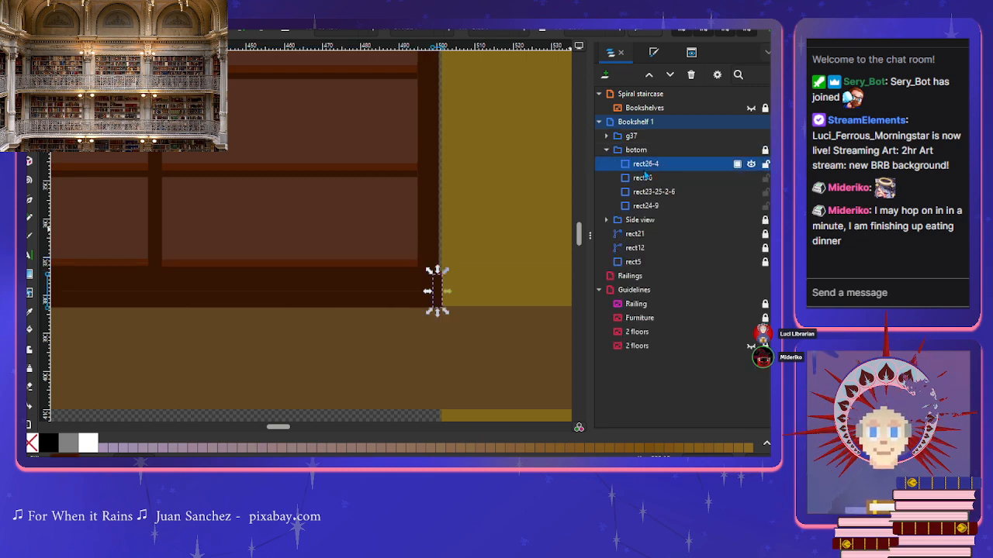
left_click(607, 149)
mouse_move(619, 151)
left_mouse_down()
mouse_move(625, 136)
mouse_move(625, 150)
left_mouse_up()
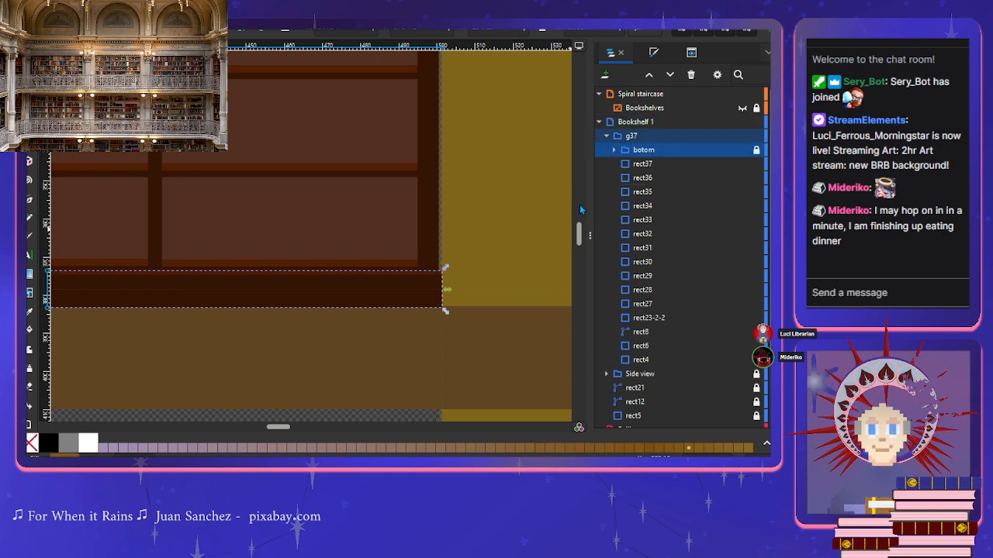
left_click(520, 245)
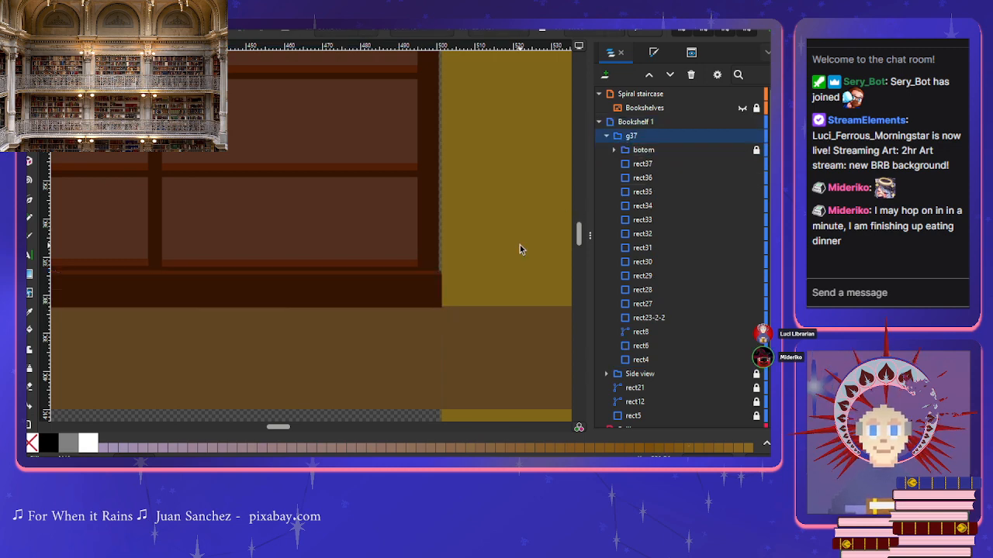
Step: Widen the bookshelf frame rect4 slightly so its right edge meets the adjacent pillar
left_click(434, 250, "ctrl")
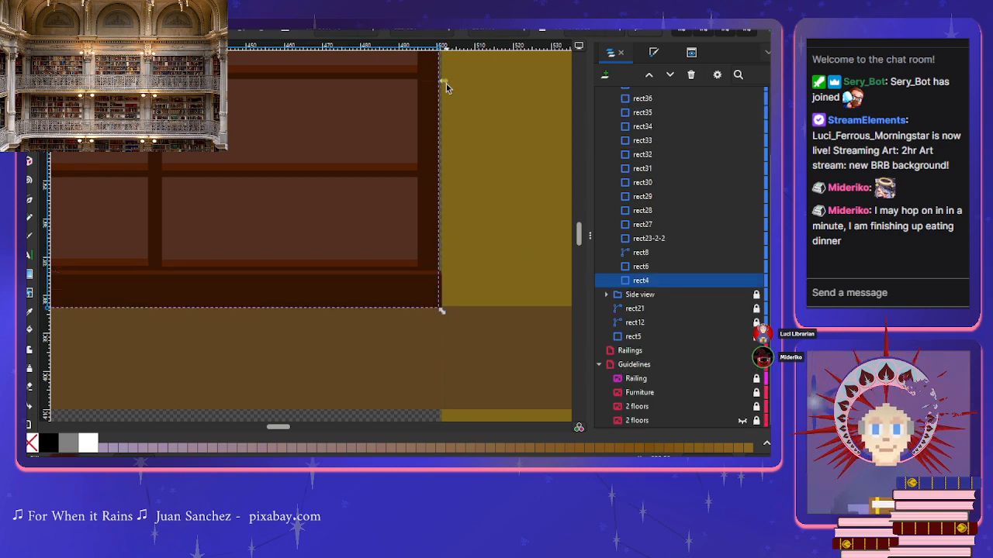
left_click_drag(446, 84, 449, 83)
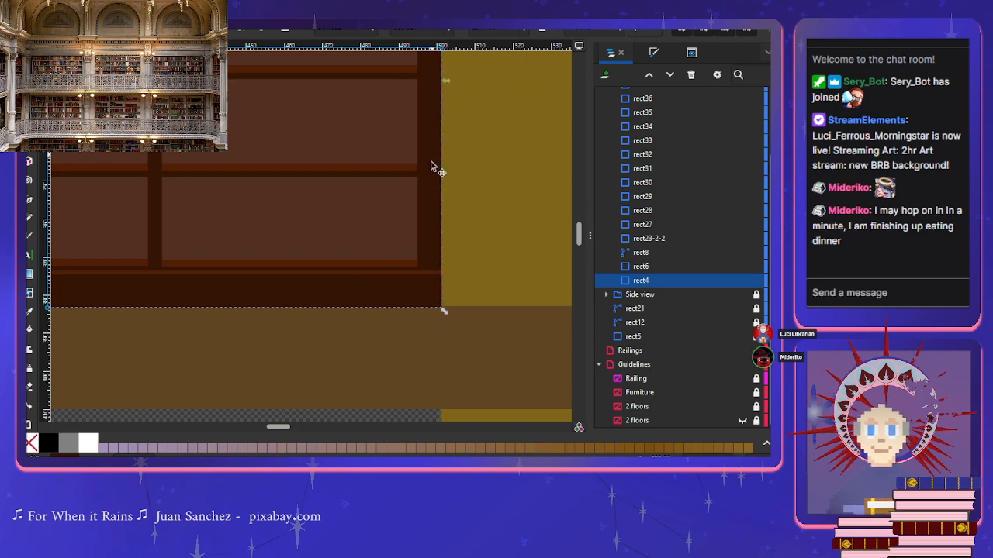
scroll(415, 265, "down", 3)
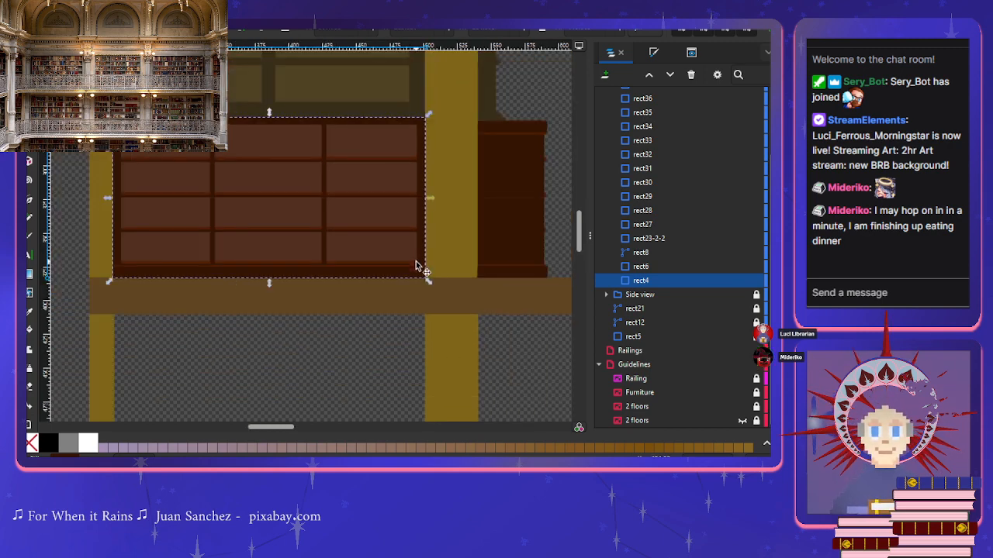
left_click(391, 334)
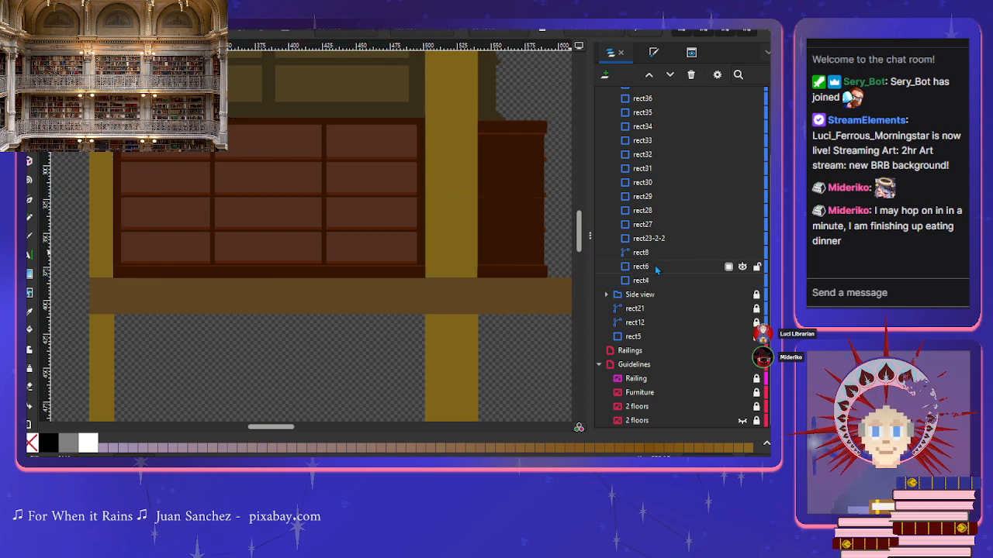
Step: Rename the bookshelf group g37 as Front view
scroll(656, 276, "up", 3)
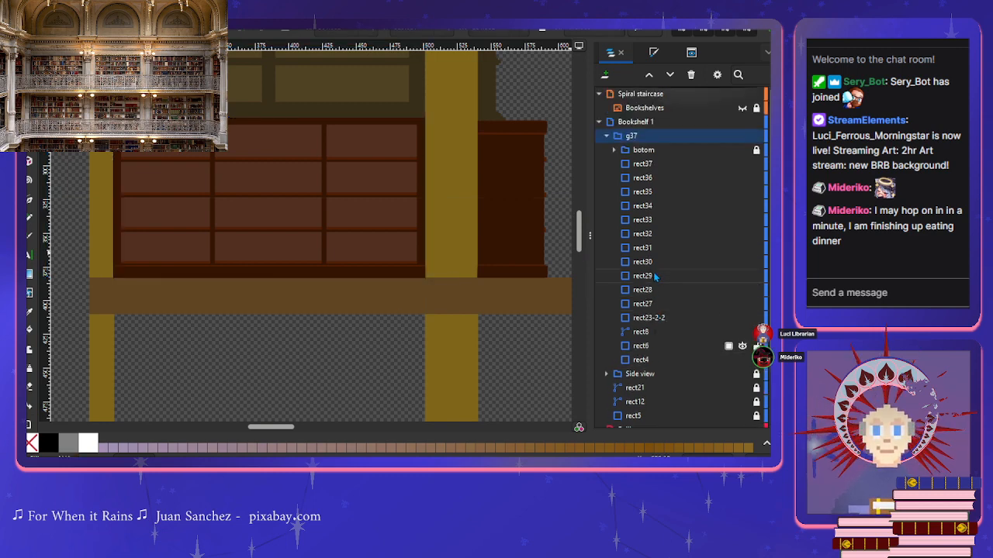
left_click(606, 137)
double_click(628, 136)
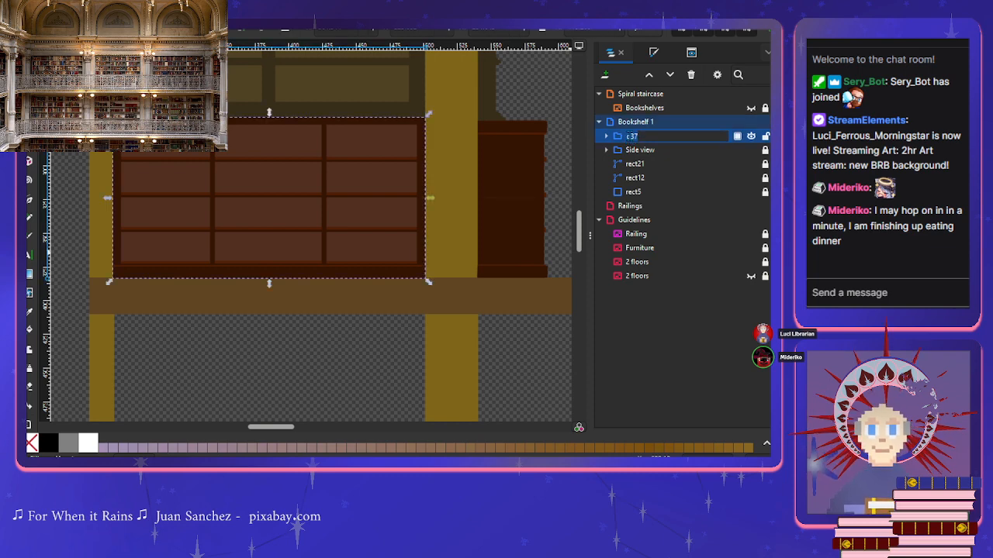
type("Front")
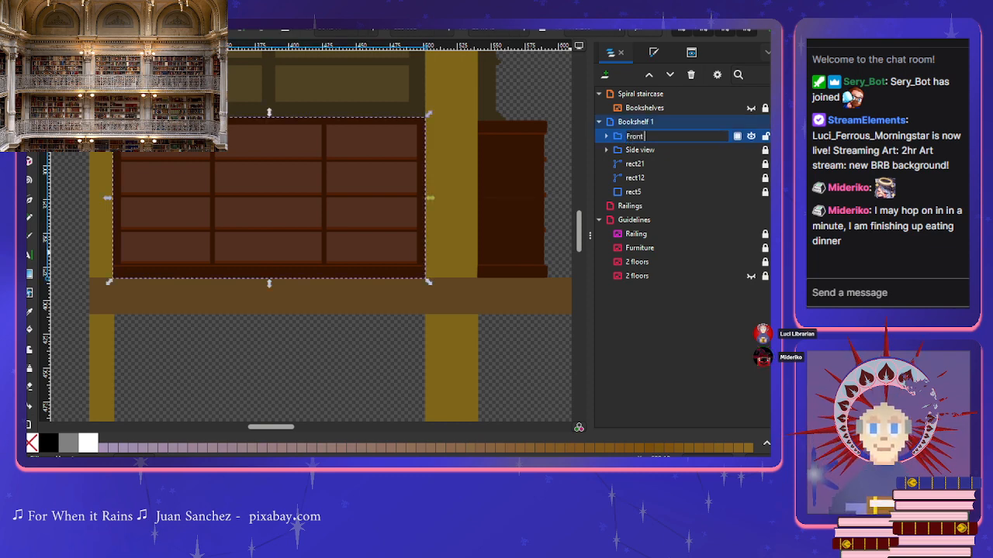
type(" view")
key("Return")
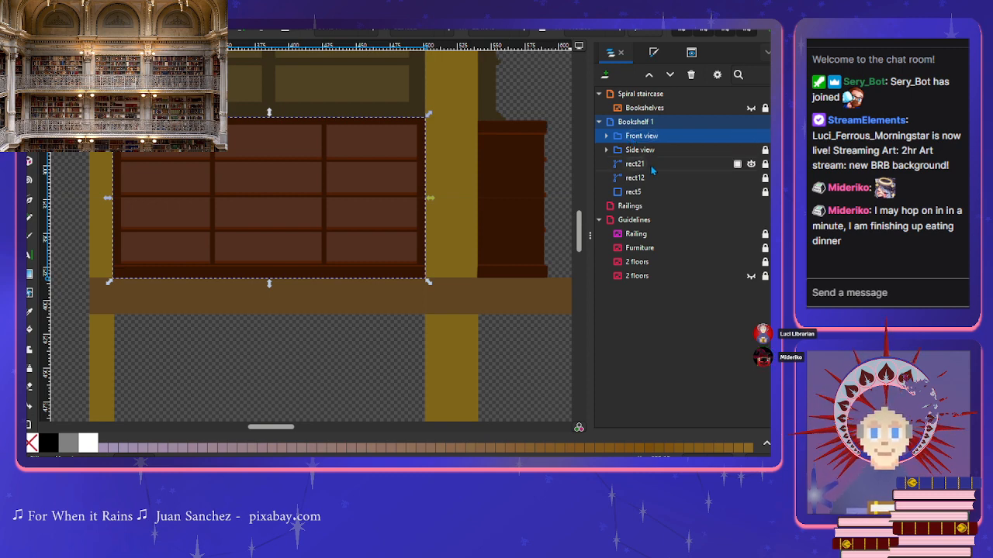
Step: Inspect the tall side silhouette rect21 beside the pillar and lock the Front view group
left_click(651, 166)
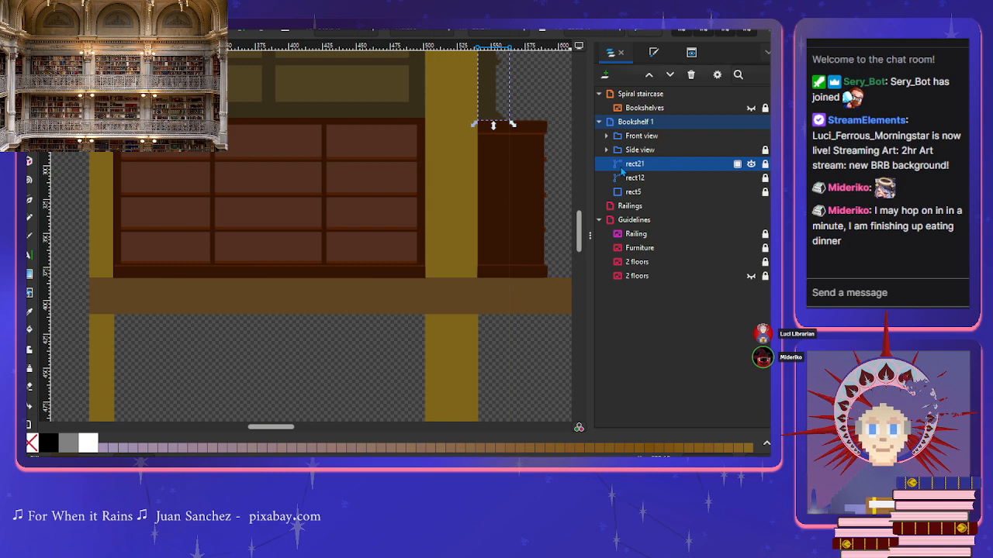
scroll(543, 200, "up", 2)
scroll(543, 200, "down", 2)
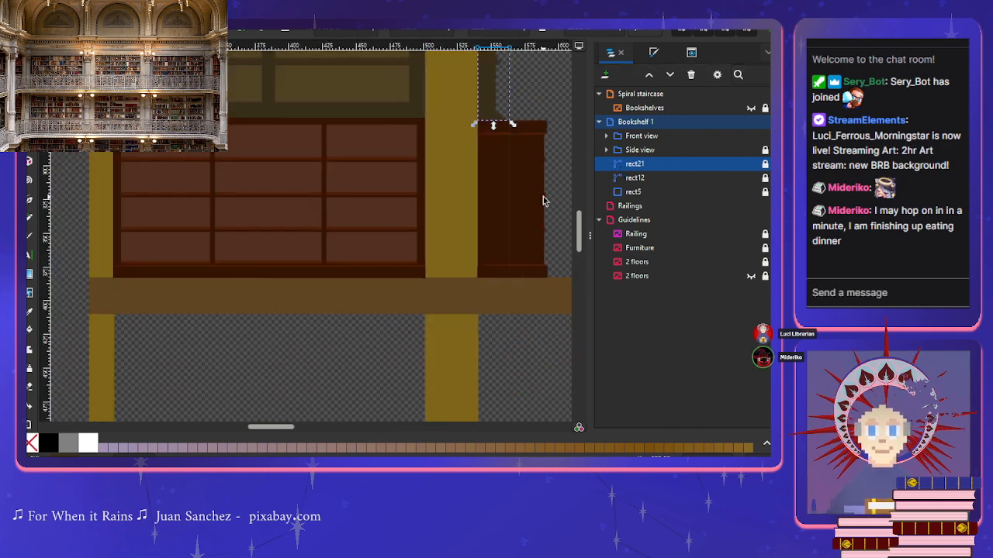
scroll(543, 200, "up", 5)
scroll(543, 200, "up", 2)
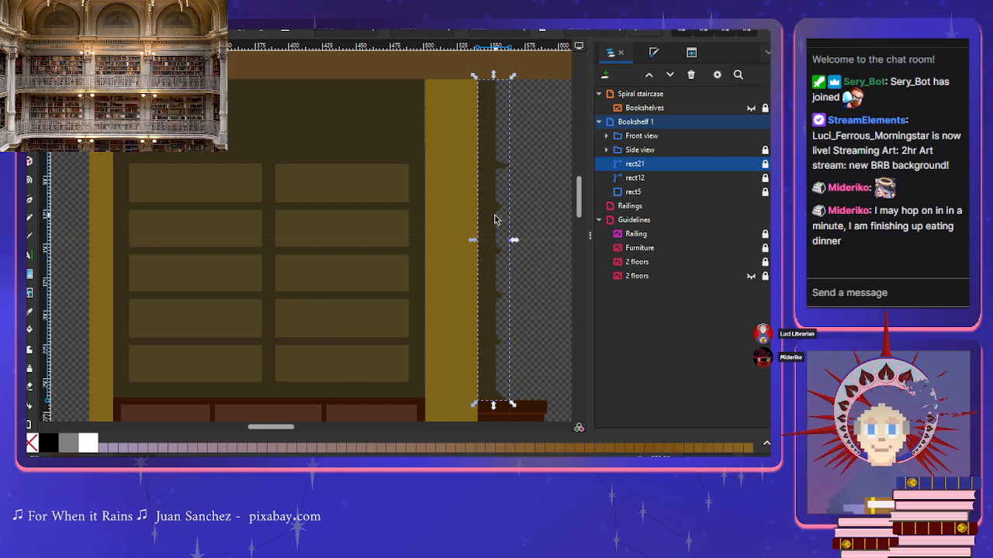
key("Escape")
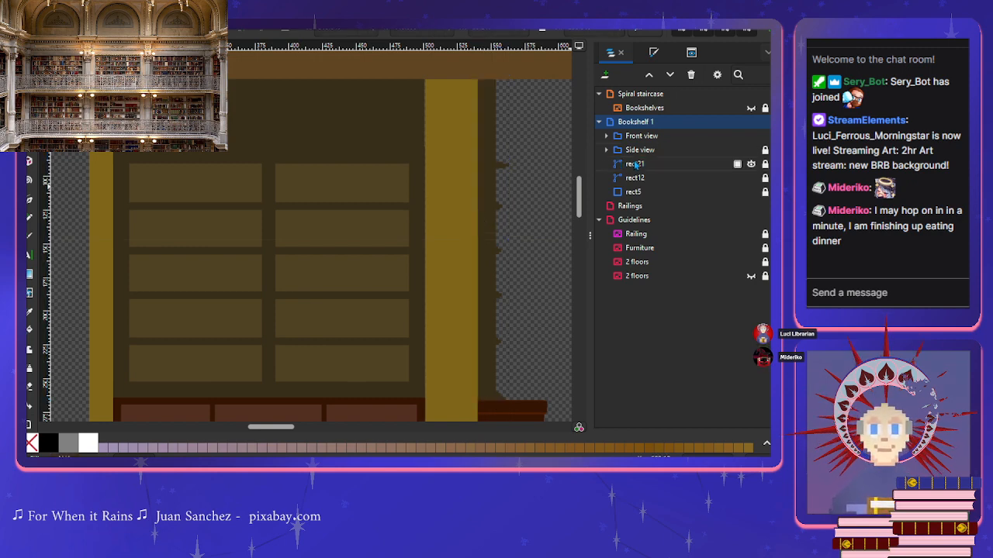
left_click(764, 123)
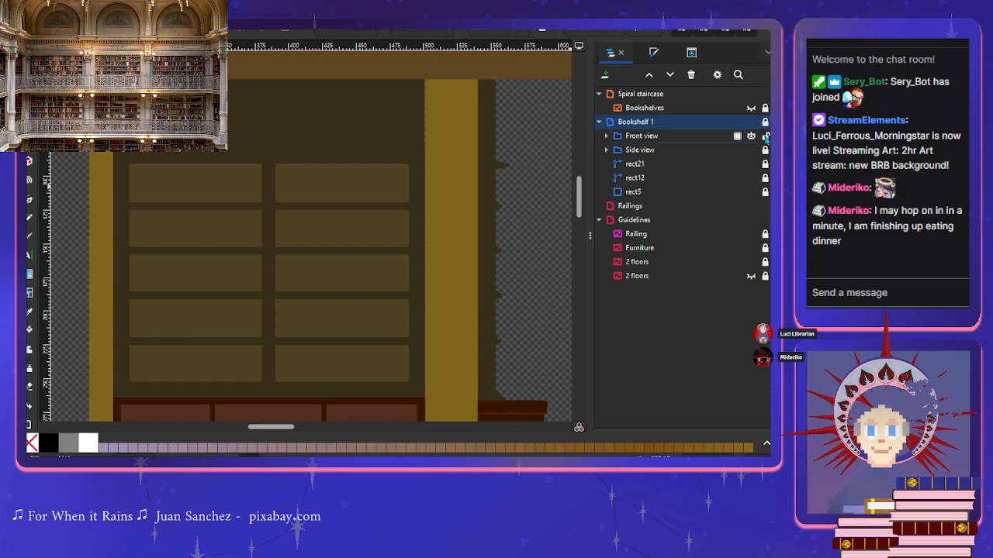
Step: Unlock rect21, rect12 and rect5 in the Bookshelf 1 layer
left_click(655, 165)
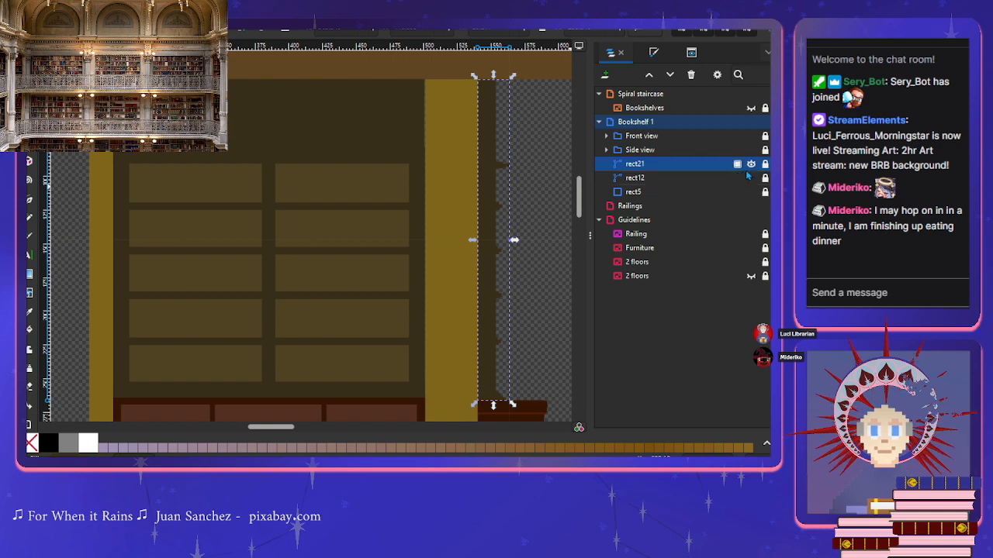
left_click(765, 177)
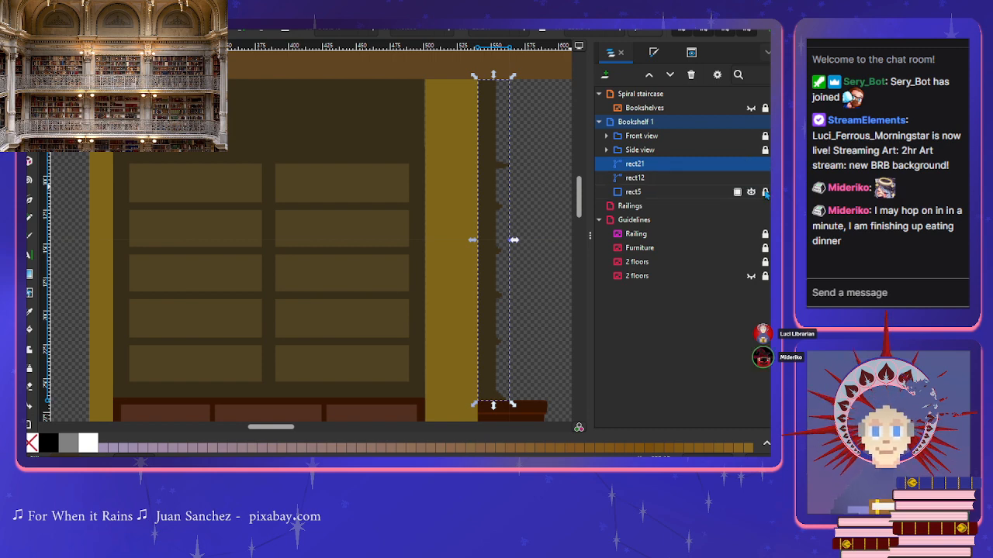
left_click(765, 192)
Step: Move rect21 slightly left over the pillar and align its bottom edge with the top of the side-view cabinet
left_click_drag(490, 258, 481, 254)
scroll(497, 397, "up", 4, "ctrl")
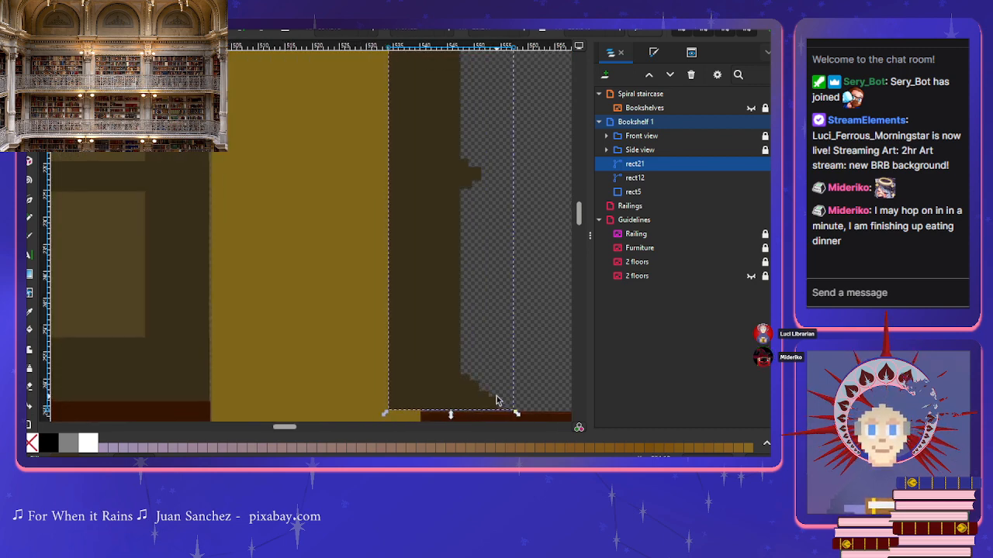
scroll(497, 400, "down", 3)
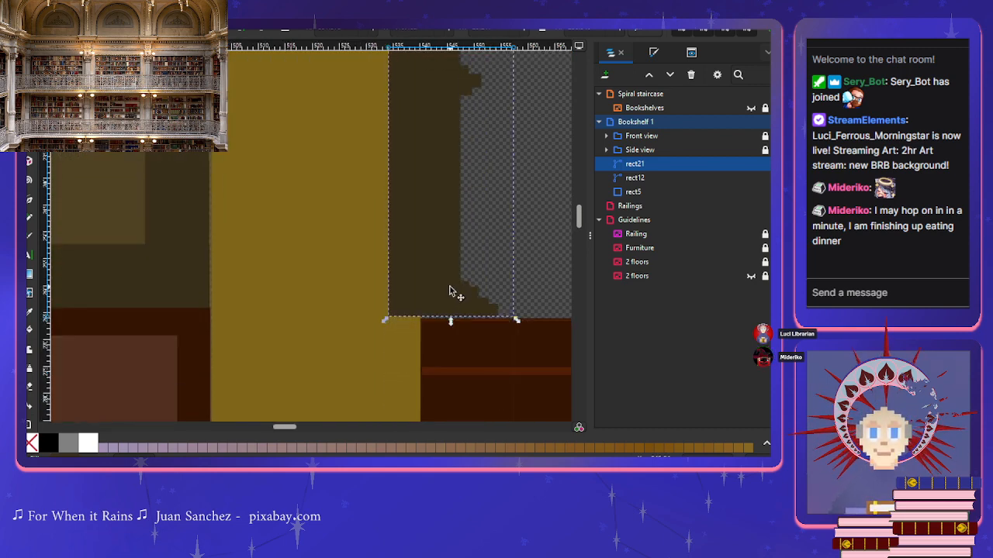
left_click_drag(450, 292, 450, 295)
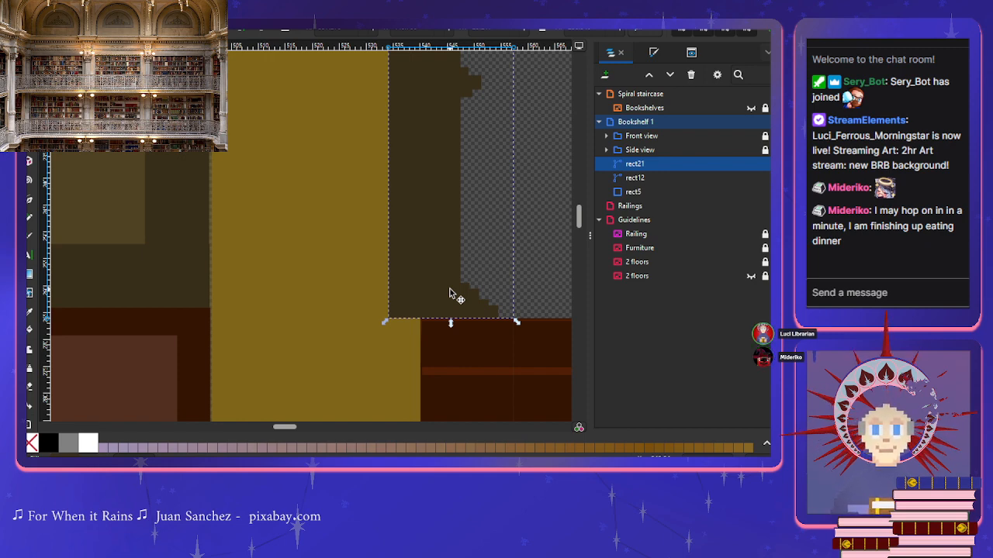
left_click(535, 216)
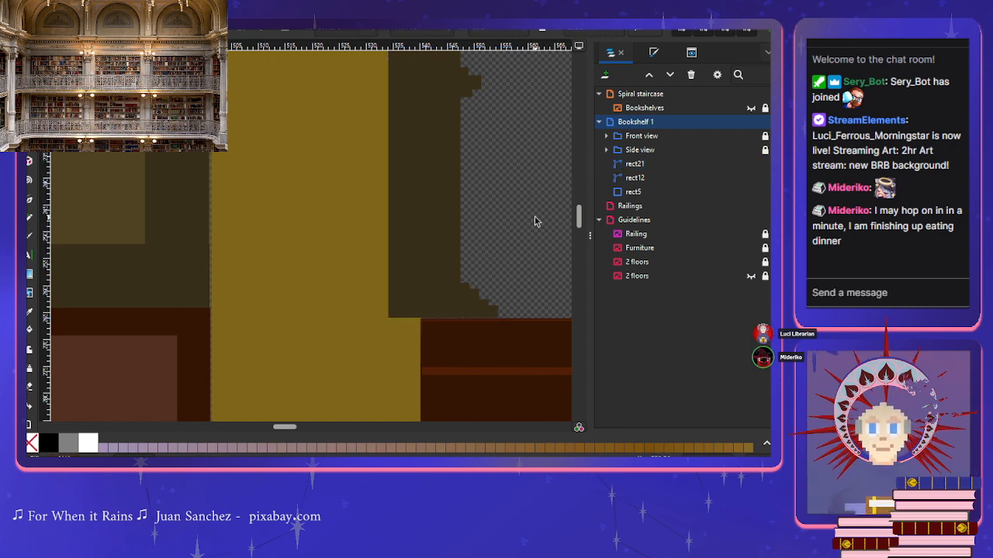
Step: Fill the side silhouette rect21 with white
left_click_drag(458, 291, 458, 304)
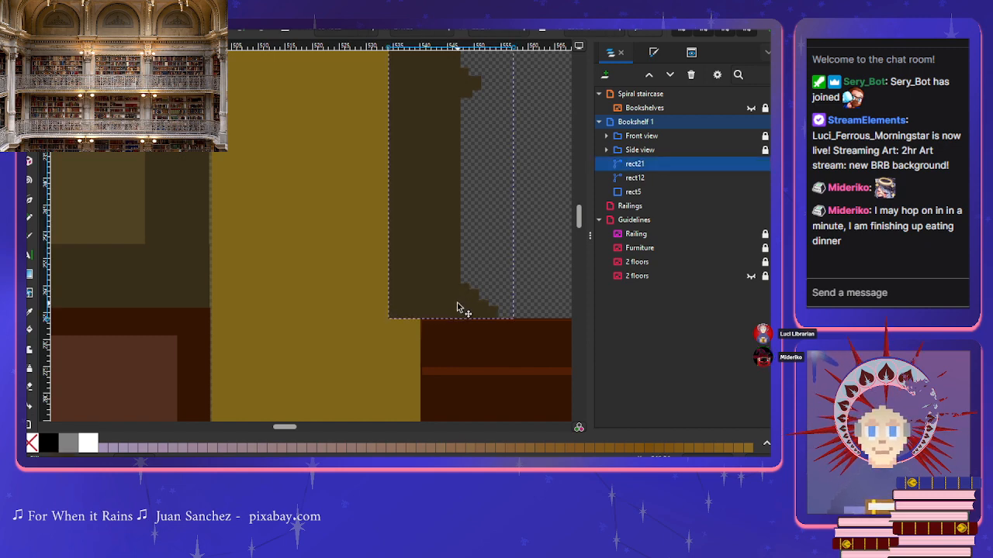
scroll(384, 327, "down", 4)
scroll(384, 327, "down", 1)
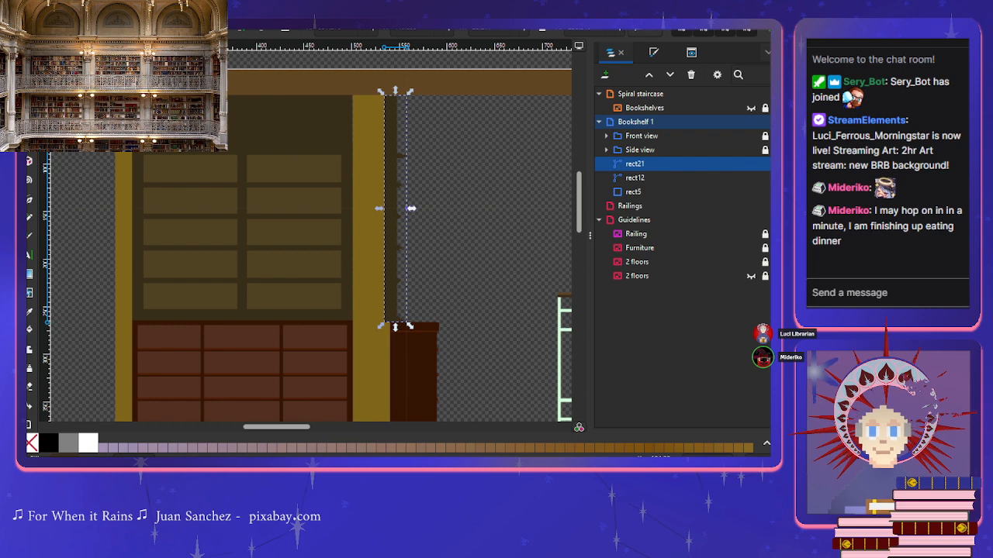
key("r")
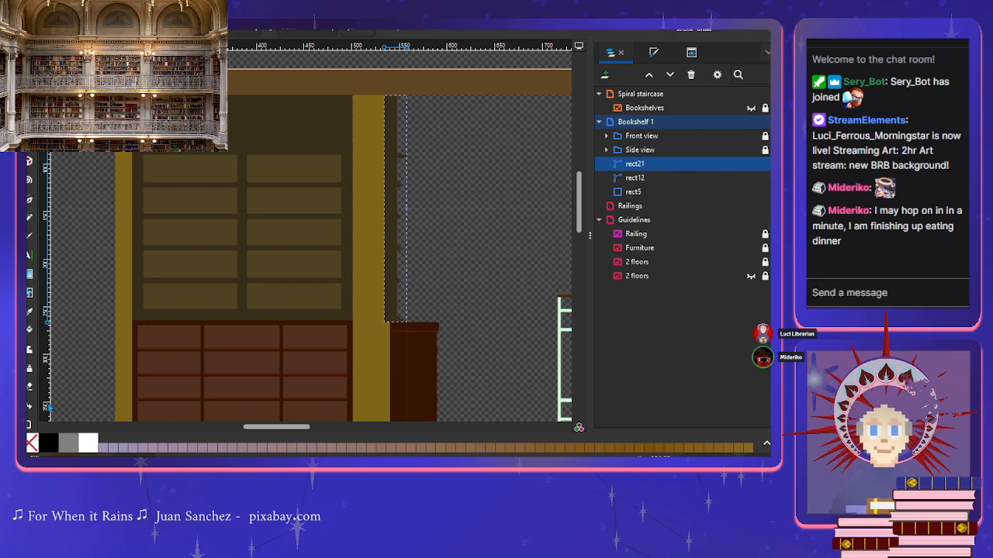
left_click(92, 445)
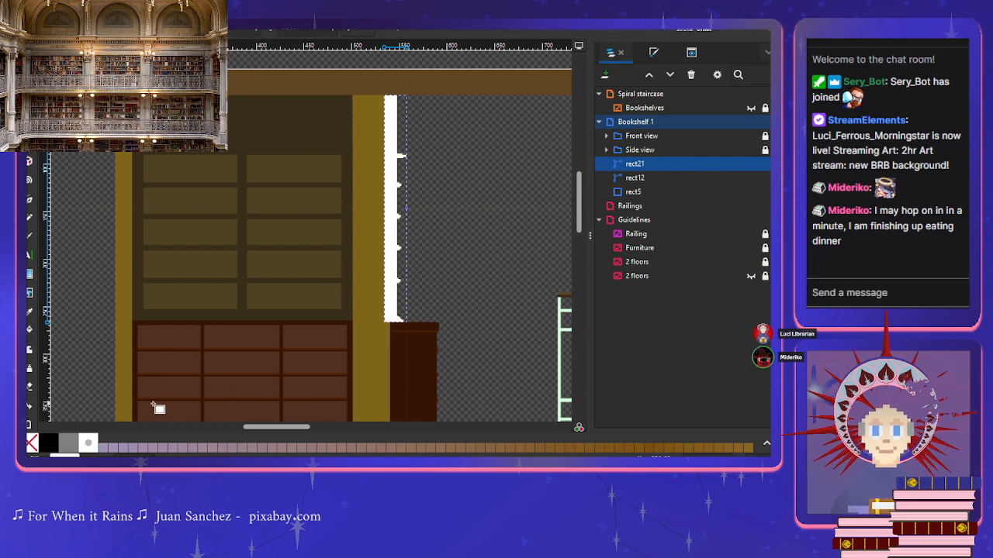
Step: Undo the white fill on the side silhouette rect21 and clear the selection
key("ctrl+z")
left_click(514, 200)
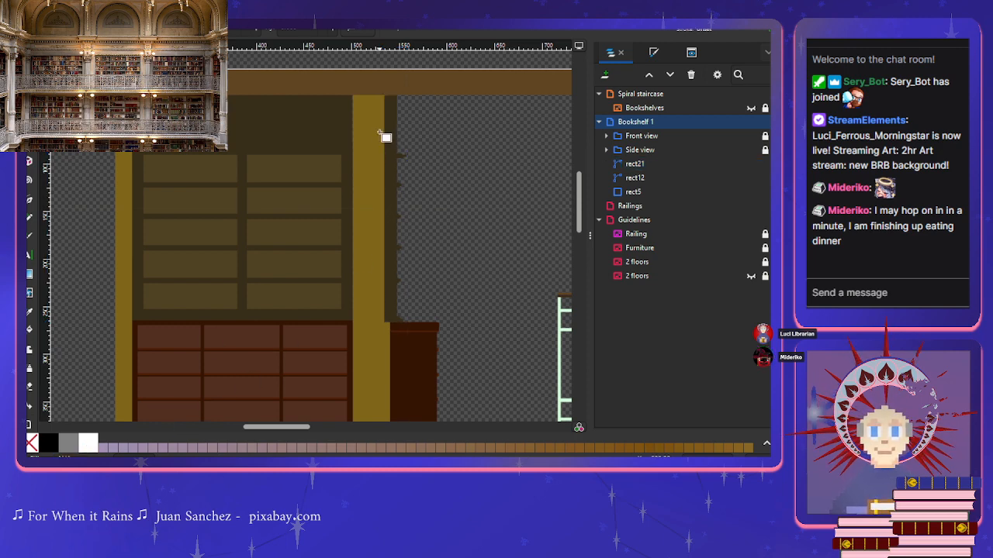
Step: Draw a tall white rectangle over the pillar beside the silhouette, from the ceiling beam to below the side-view cabinet's top
left_click_drag(373, 88, 390, 347)
scroll(387, 377, "up", 3, "ctrl")
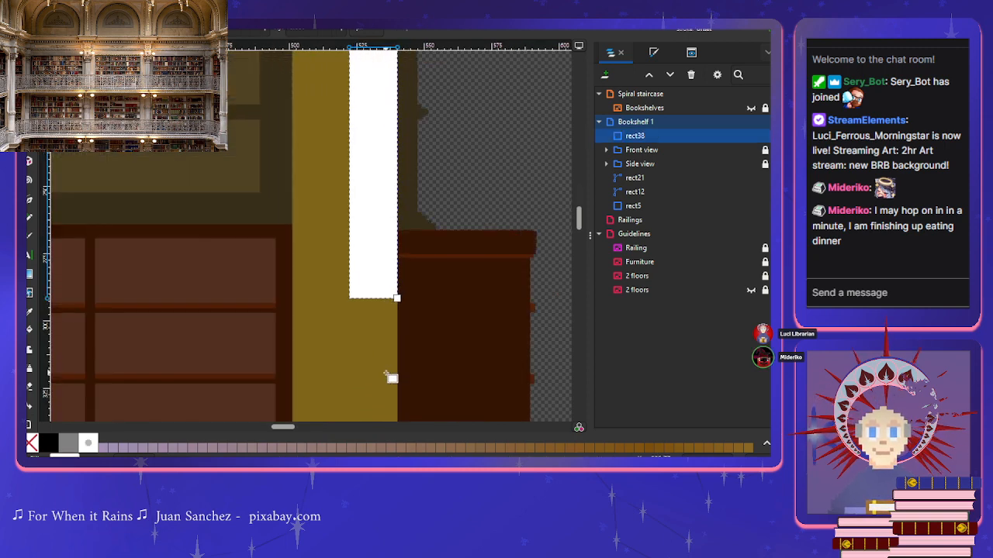
scroll(386, 374, "up", 5)
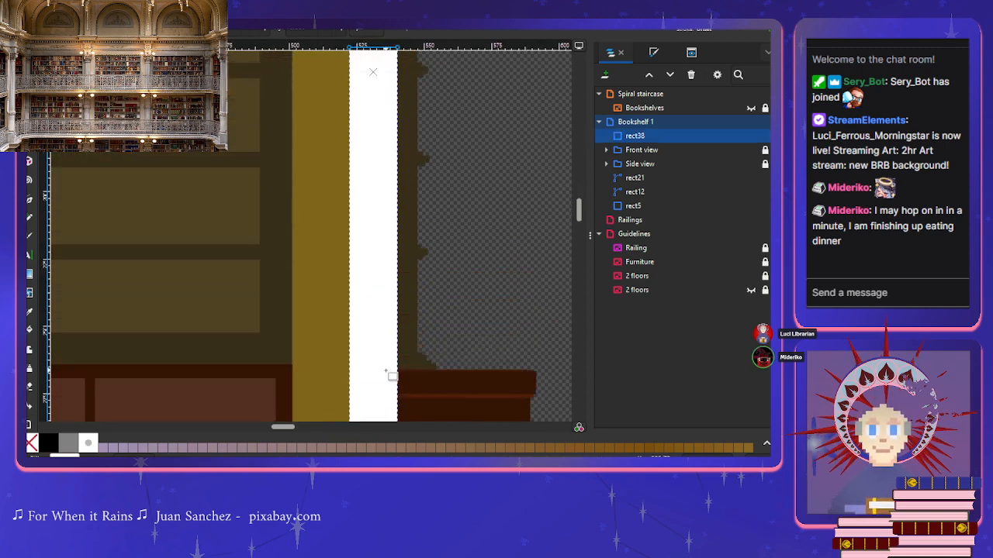
scroll(387, 373, "up", 2)
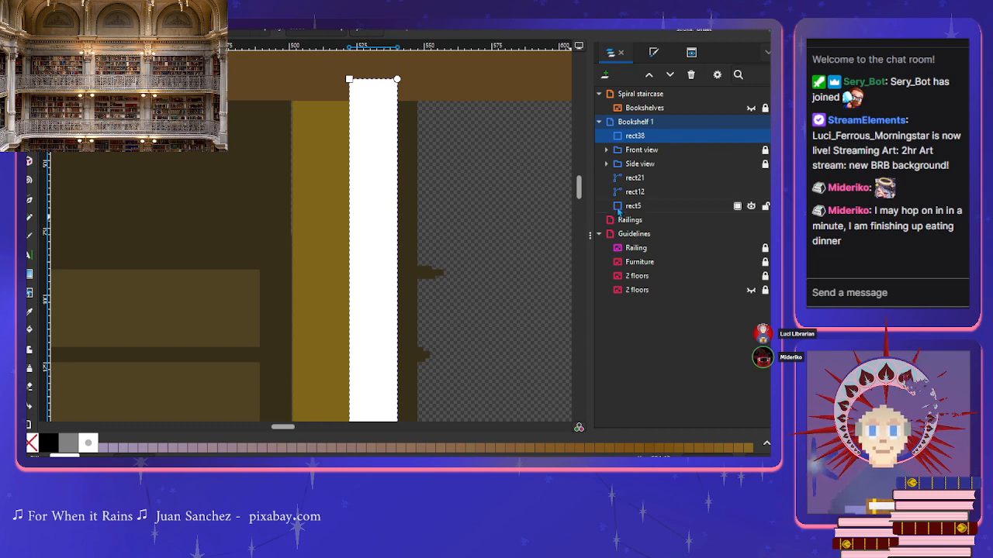
Step: Hide the visible 2 floors guideline and shorten the white rectangle so its bottom edge meets the side-view cabinet's top
left_click(751, 277)
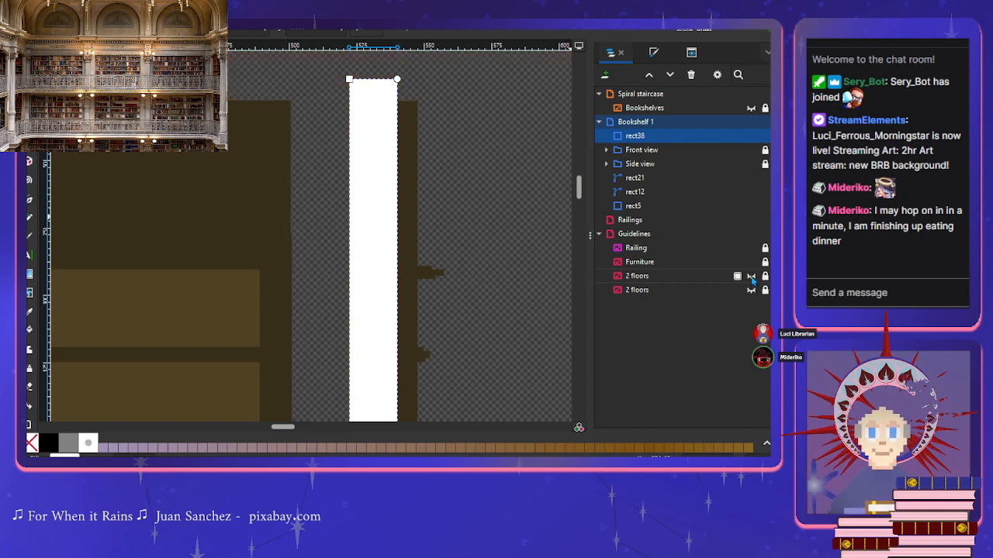
scroll(547, 256, "down", 5)
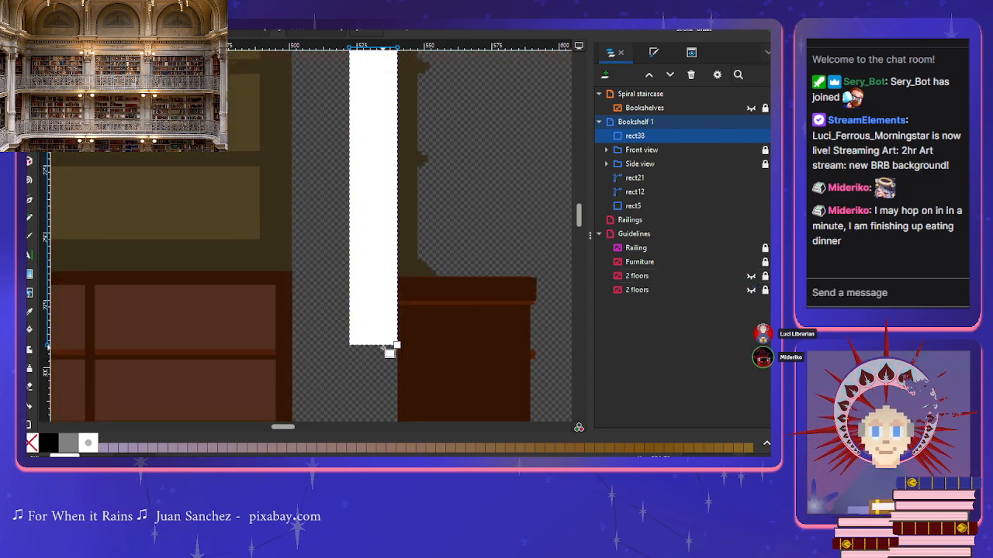
left_click_drag(395, 344, 394, 277)
scroll(396, 305, "up", 3, "ctrl")
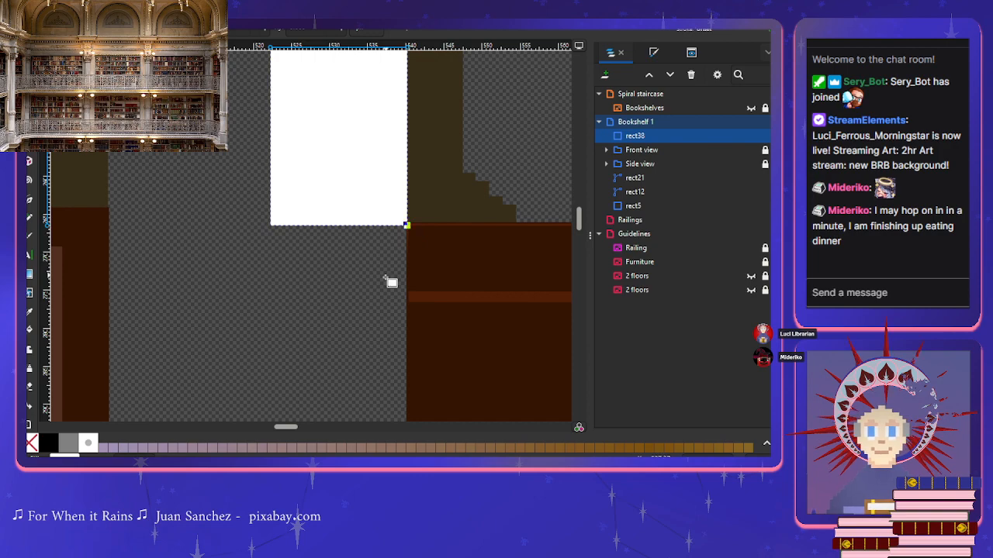
scroll(388, 293, "down", 4, "ctrl")
scroll(388, 293, "down", 3, "ctrl")
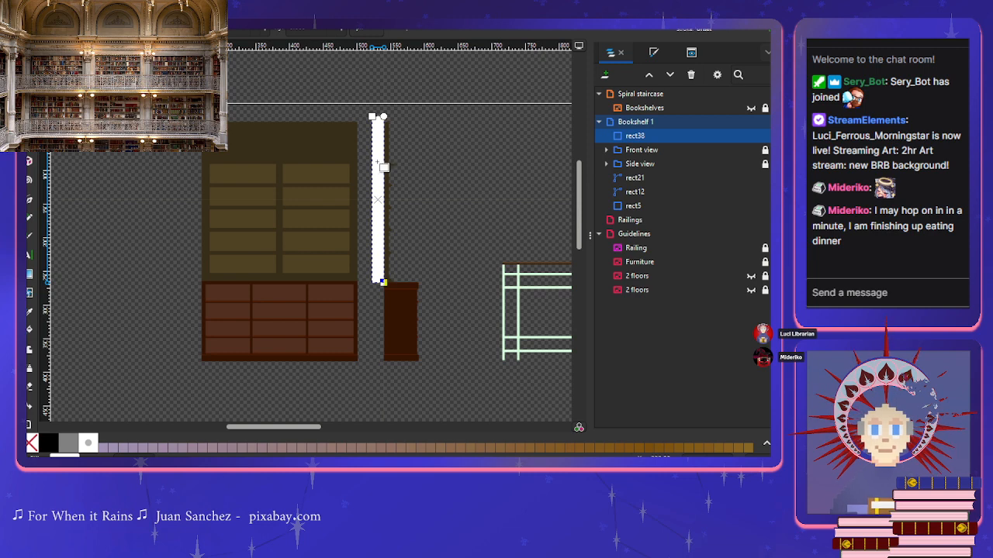
Step: Try locking rect12 and rect5 and deleting the side silhouette rect21, and undo these changes
left_click(642, 164)
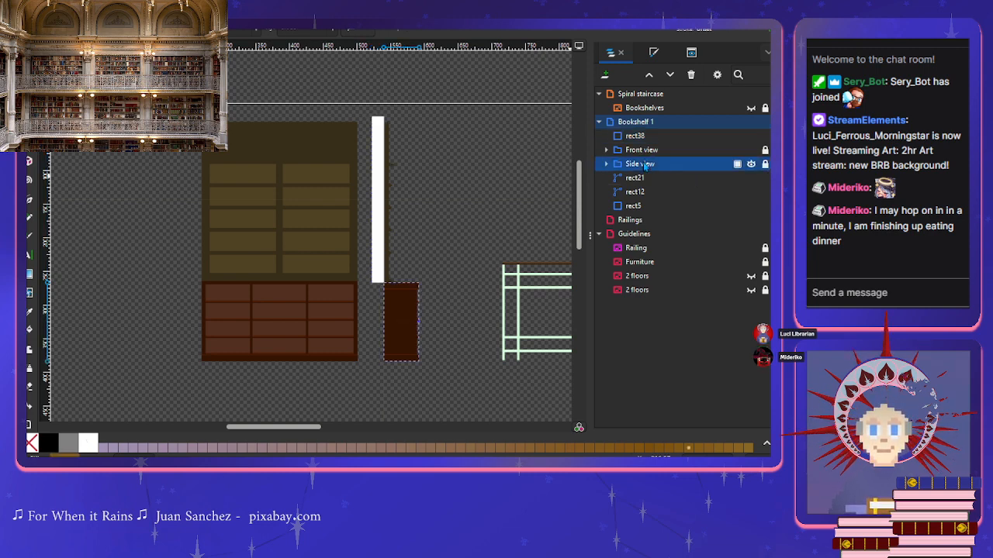
left_click(638, 179)
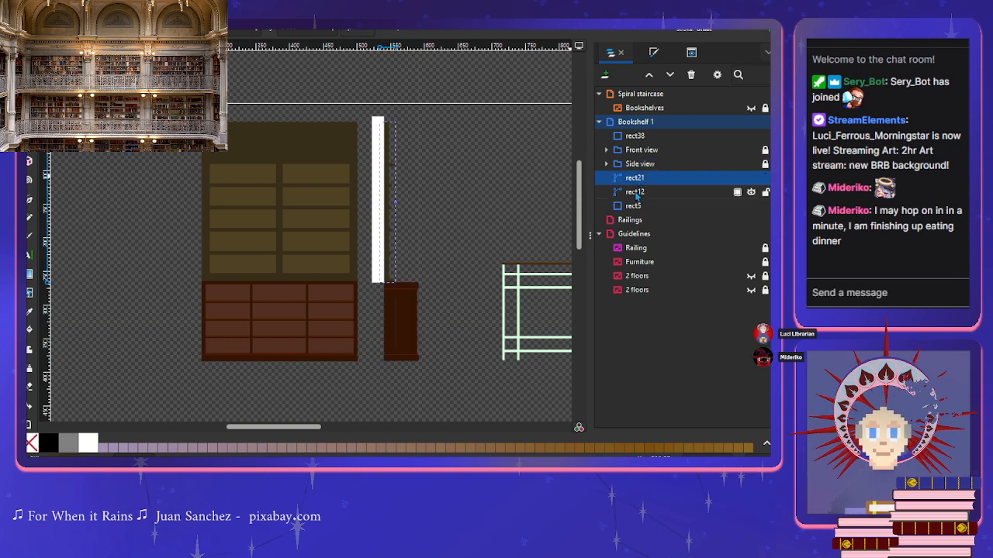
left_click(638, 197)
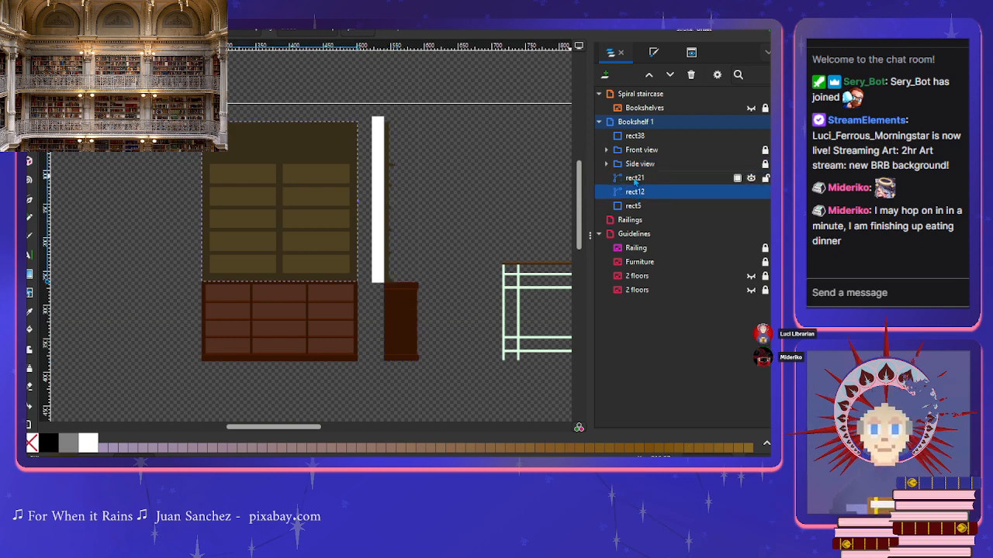
left_click(643, 179)
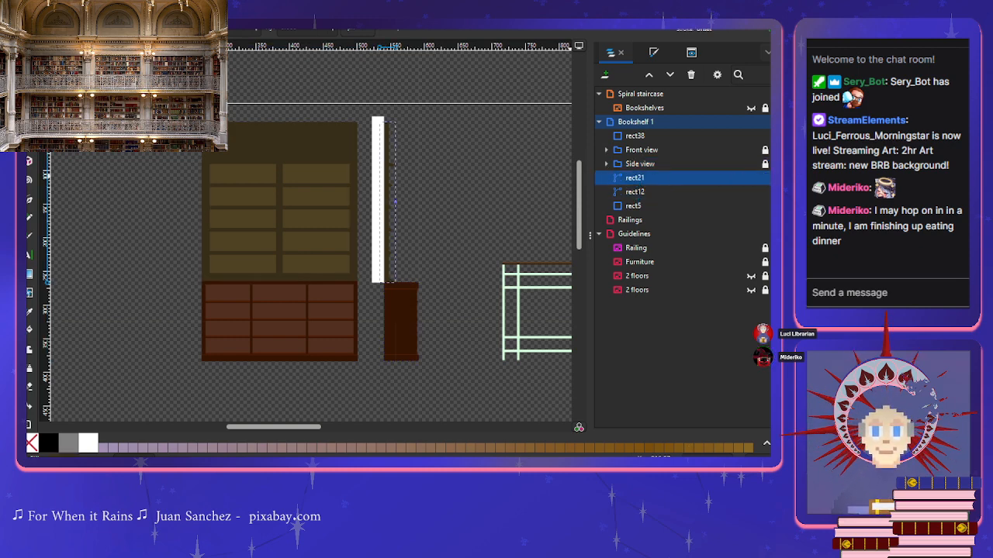
left_click(764, 192)
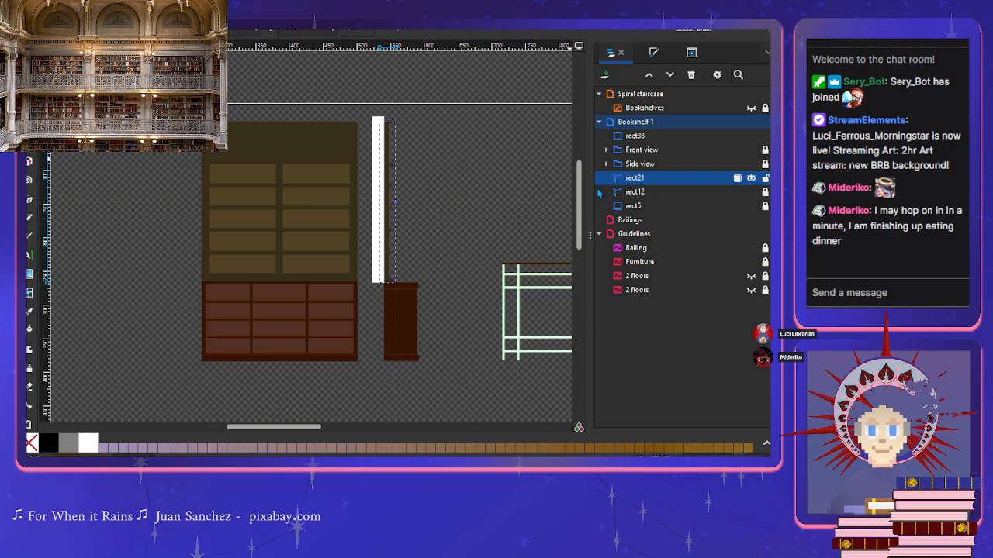
key("Delete")
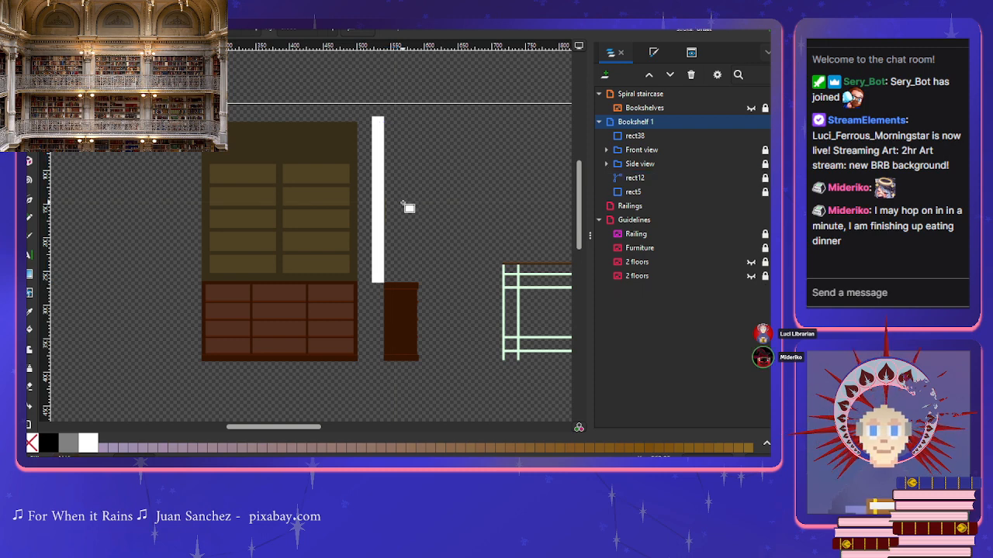
key("ctrl+z")
Step: Move the tall white rectangle rect38 sideways into the gap between the front-view bookshelf and the side silhouette
left_click(381, 209)
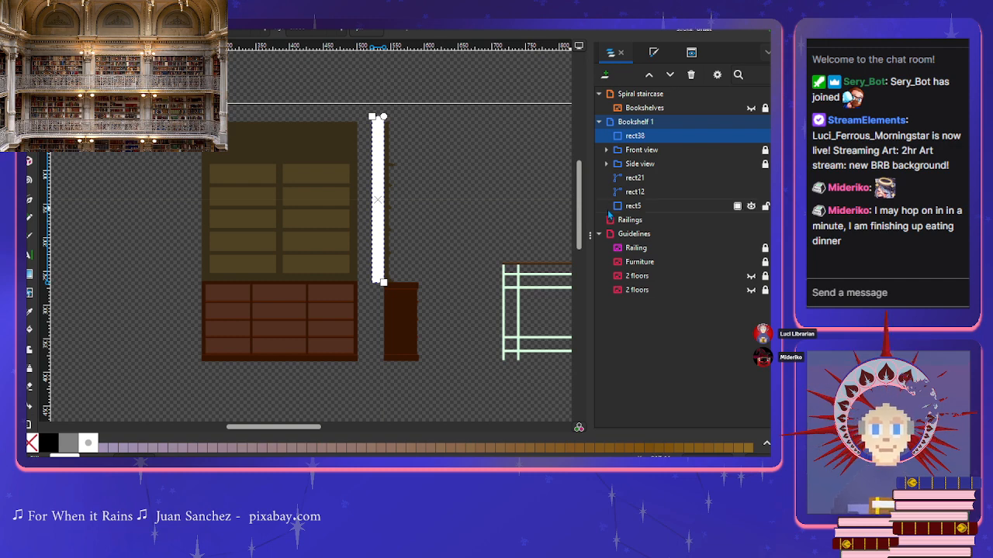
key("ctrl+d")
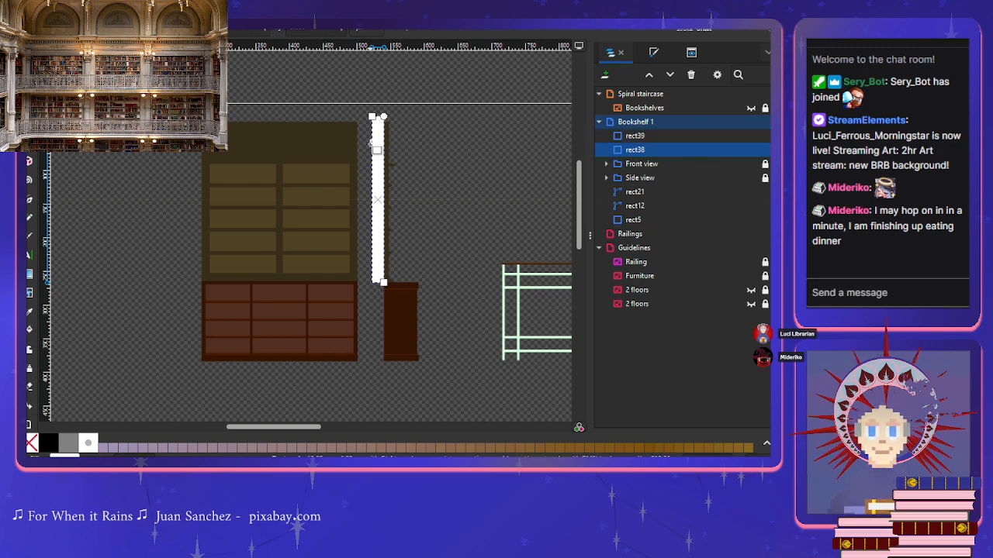
key("r")
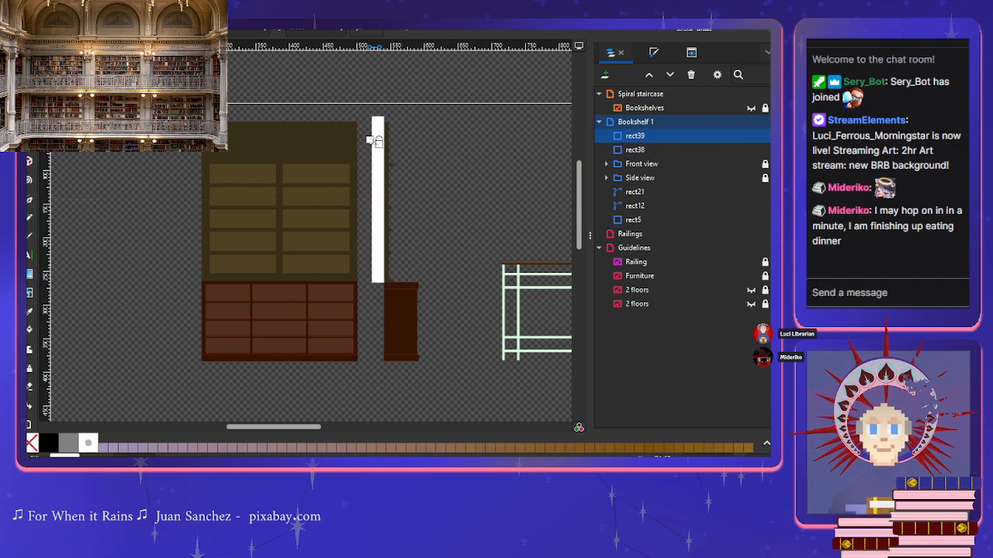
left_click(370, 215)
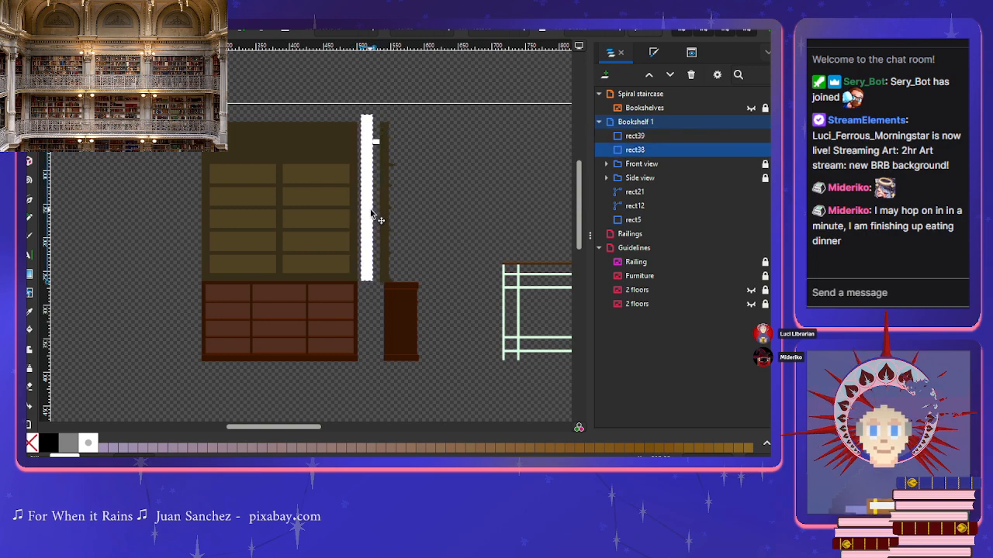
scroll(384, 233, "up", 3, "ctrl")
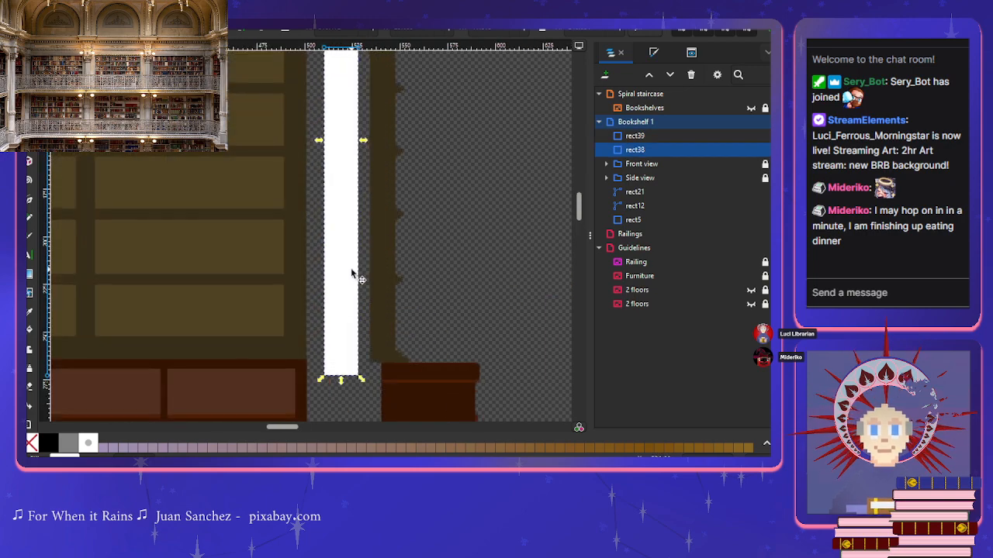
Step: Narrow the side silhouette rect21 so its left edge aligns with the side-view cabinet's left edge, and delete the tall white rectangle
left_click(384, 262)
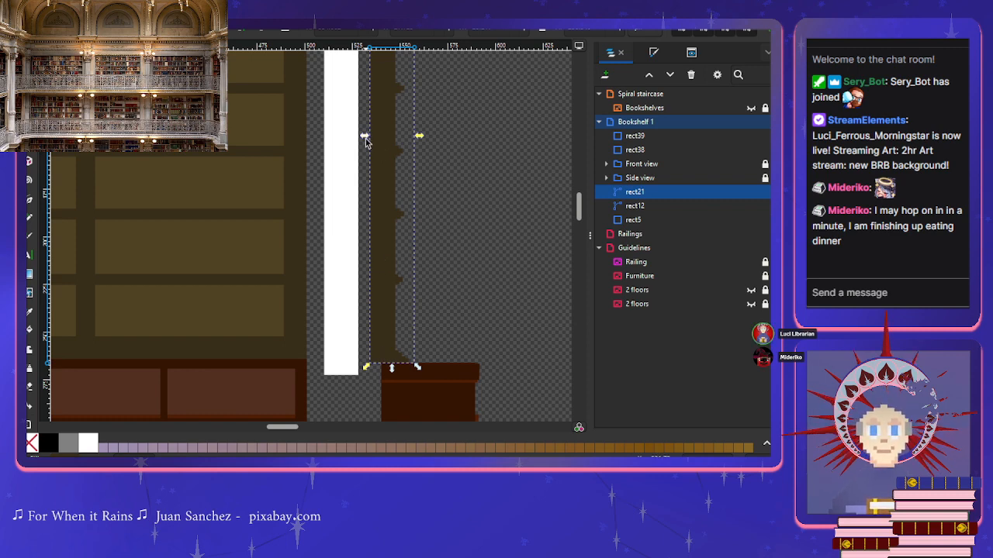
left_click_drag(364, 136, 376, 142)
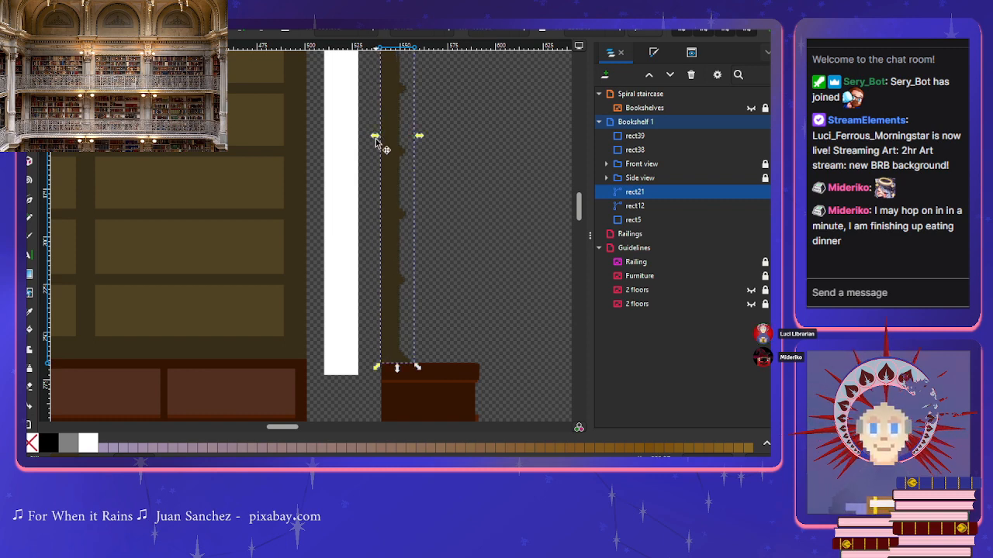
left_click(355, 154)
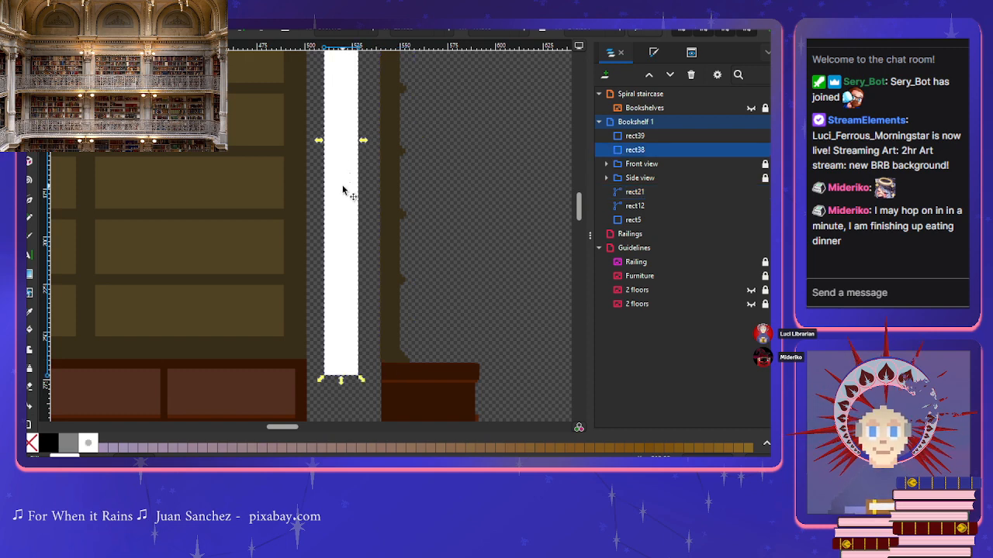
key("Delete")
left_click(392, 233)
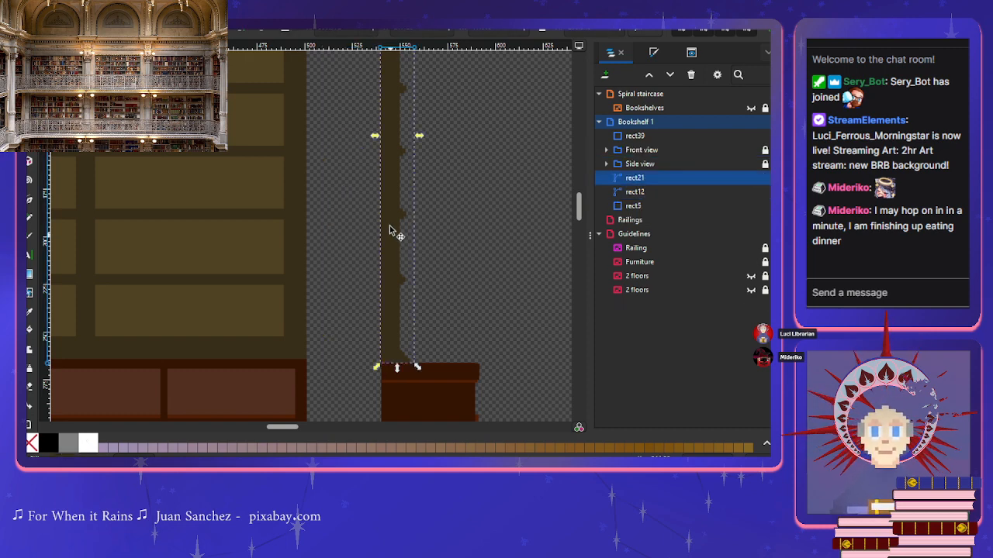
left_click_drag(377, 138, 369, 158)
left_click(357, 207)
Step: Delete the small stray white rectangle rect39 between the bookshelf and the side silhouette
scroll(358, 207, "up", 3)
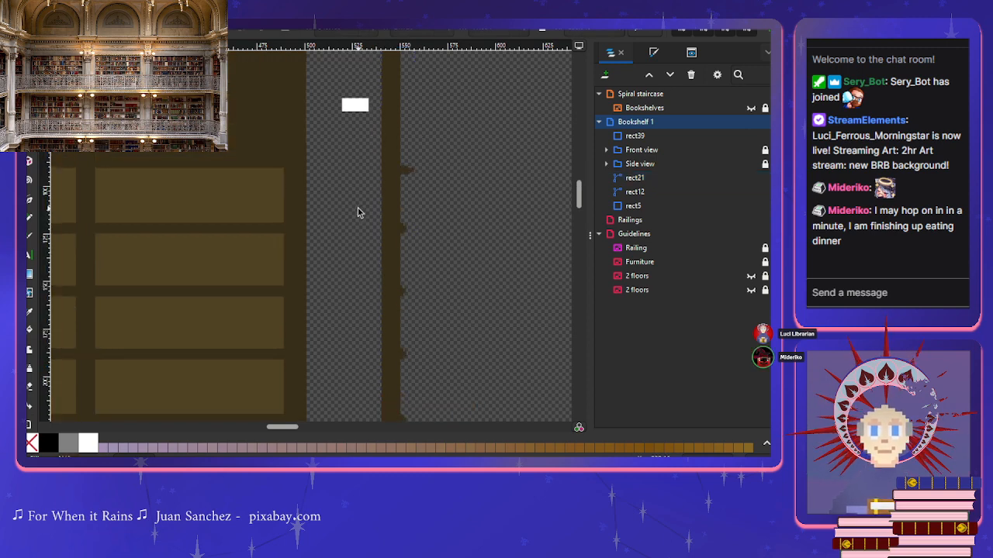
scroll(358, 207, "up", 2)
left_click(357, 200)
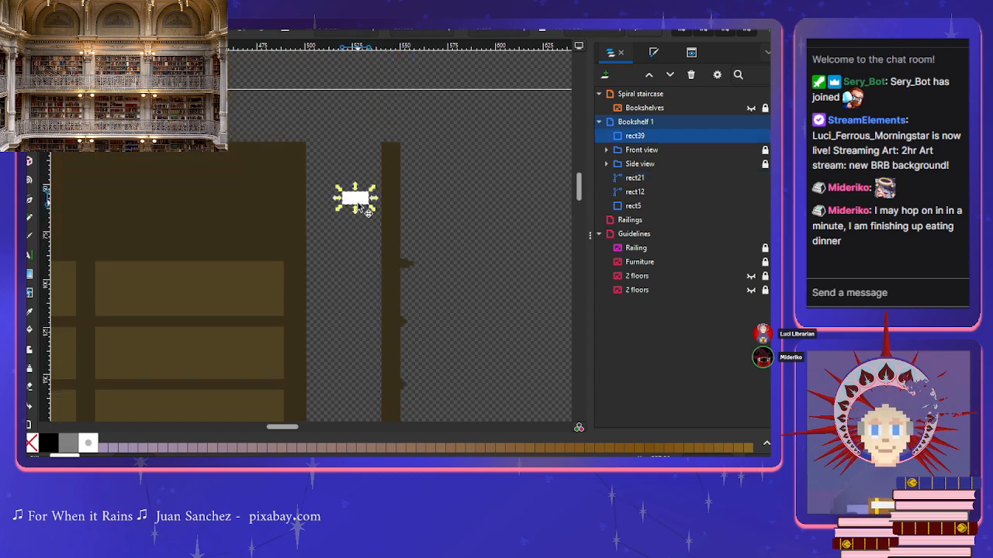
key("Delete")
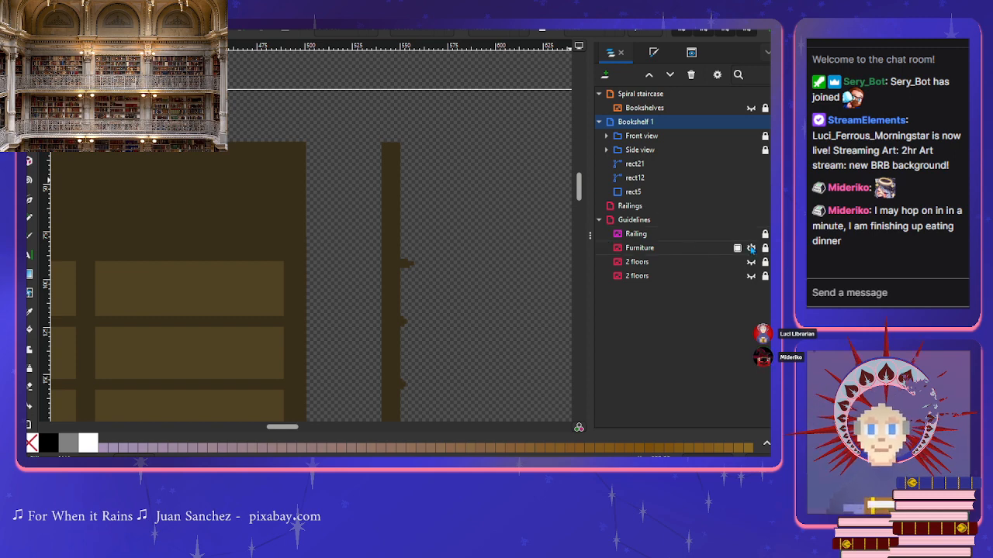
Step: Toggle the 2 floors, Furniture and Railing guidelines to compare them, leaving the first 2 floors guideline shown
left_click(750, 262)
left_click(751, 262)
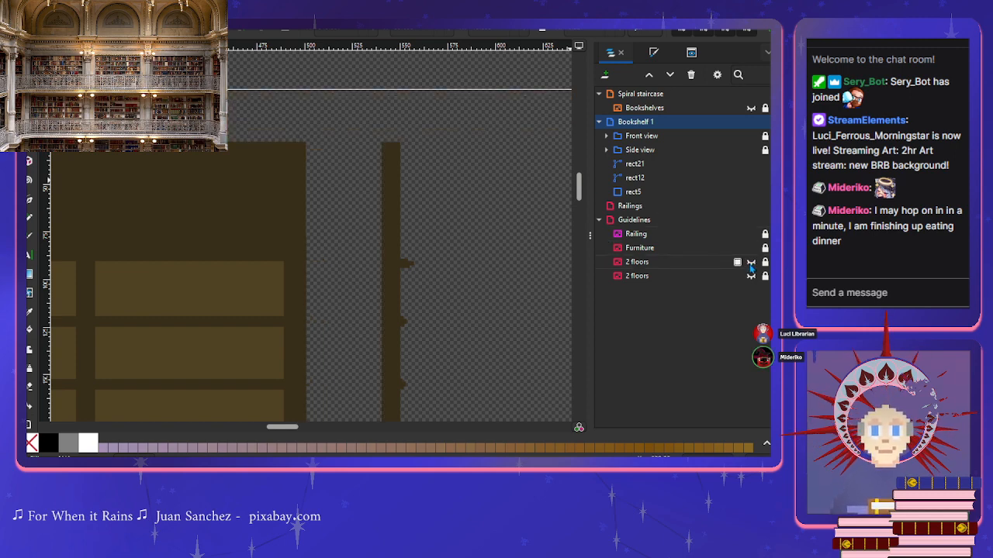
scroll(383, 280, "down", 2)
scroll(383, 286, "down", 3)
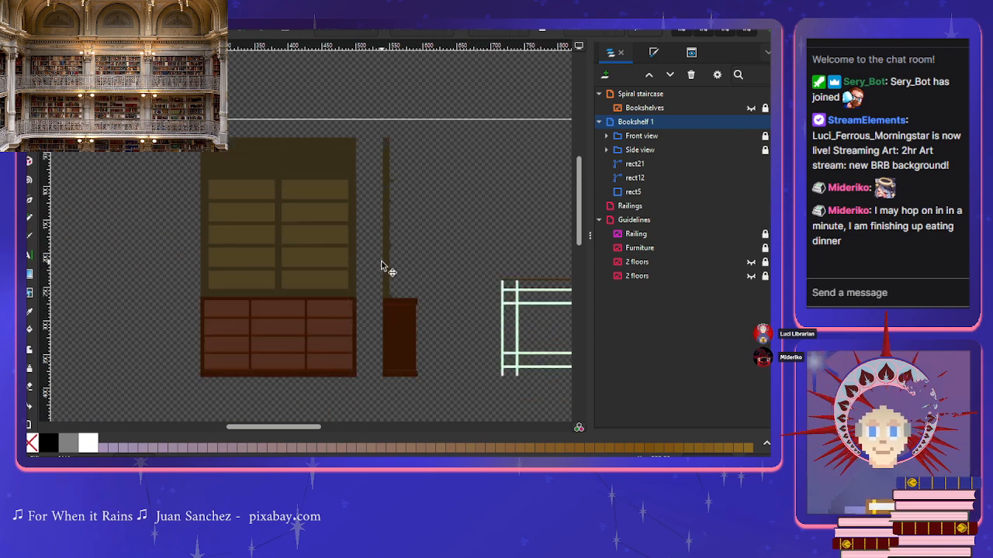
scroll(383, 267, "down", 3)
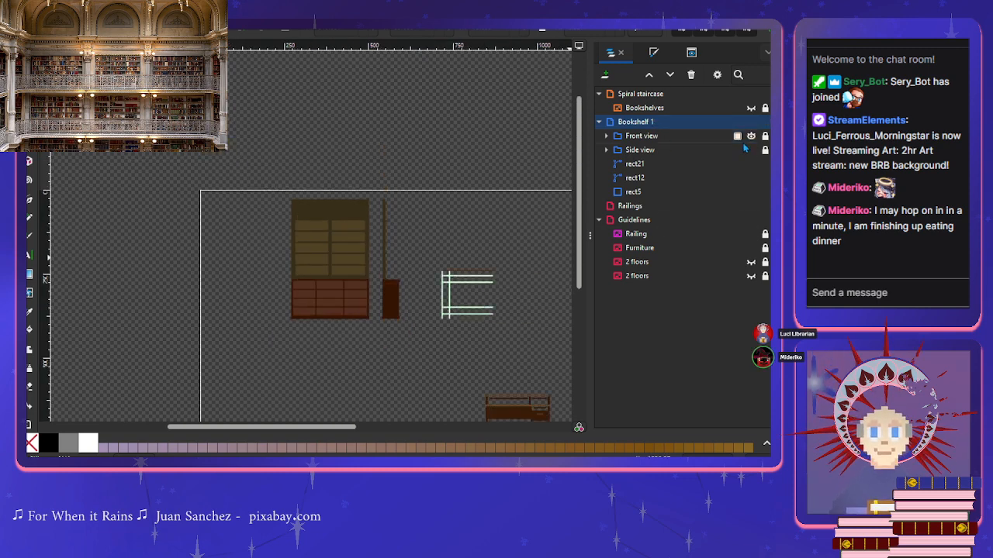
left_click(750, 248)
left_click(751, 248)
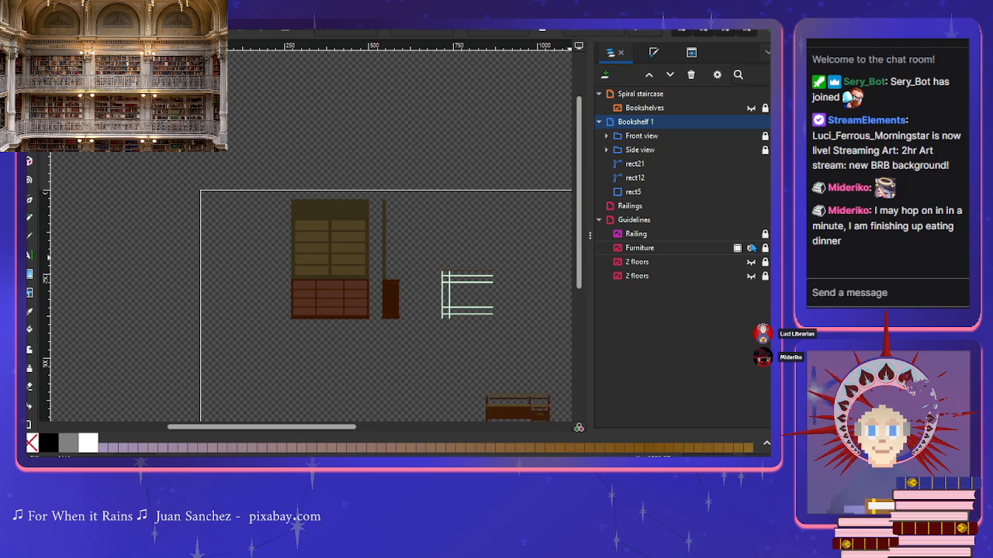
left_click(750, 233)
left_click(750, 233)
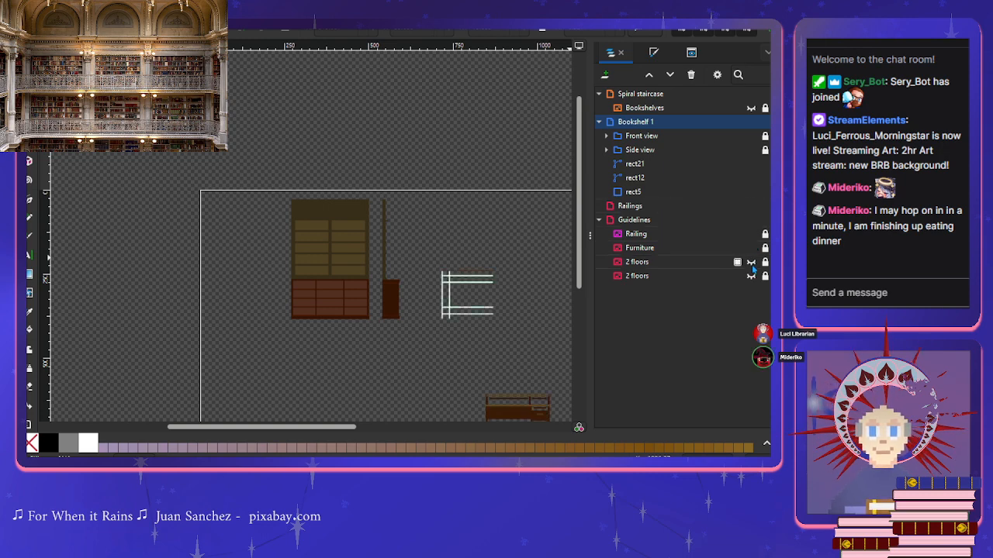
left_click(751, 262)
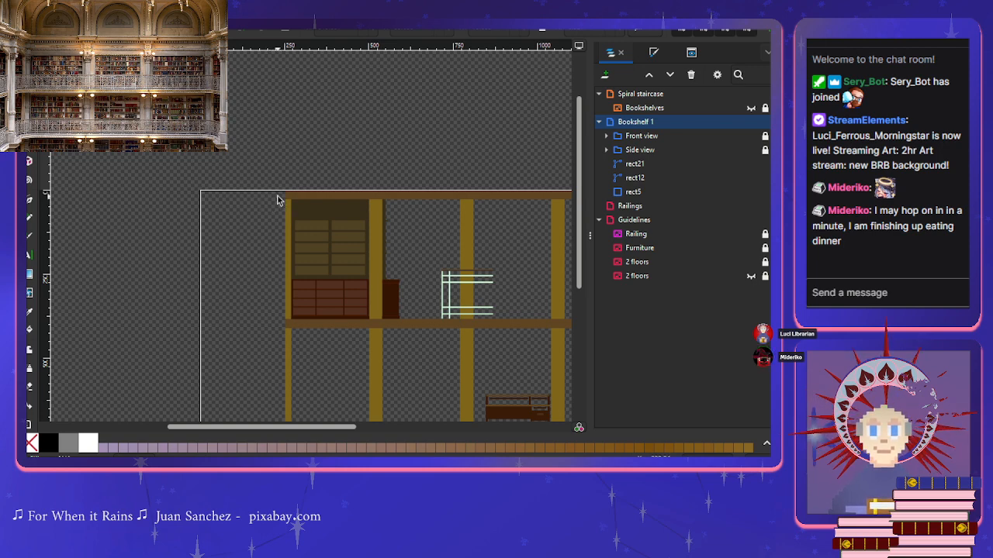
Step: Identify the Bookshelf 1 objects by selecting rect12, Side view and Front view in turn, ending with rect21 selected
left_click(632, 182)
left_click(634, 166)
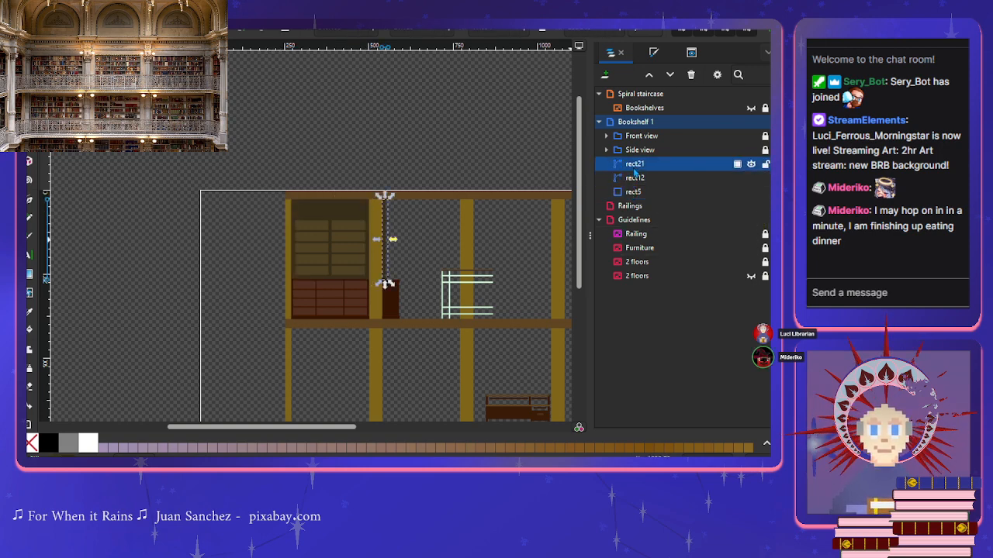
left_click(637, 152)
left_click(638, 138)
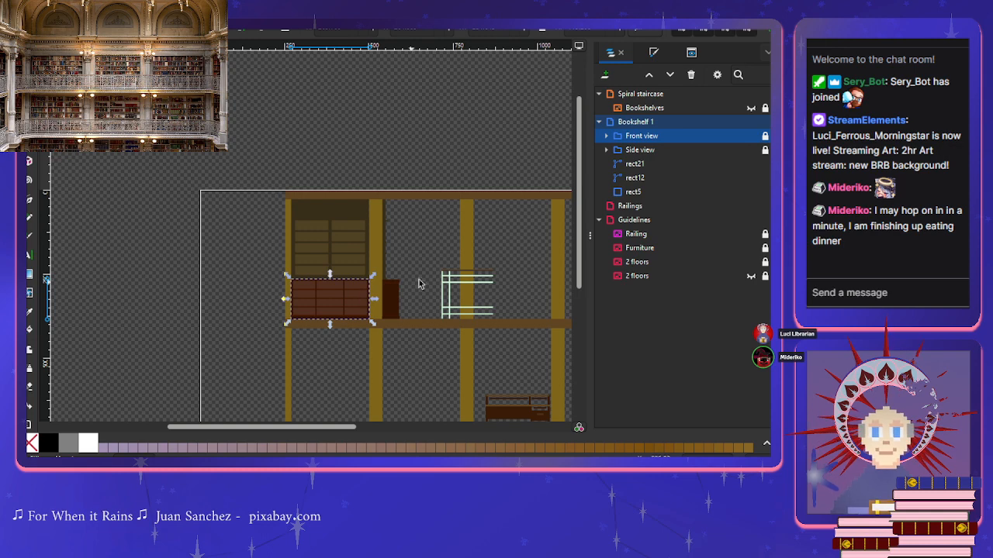
left_click(644, 164)
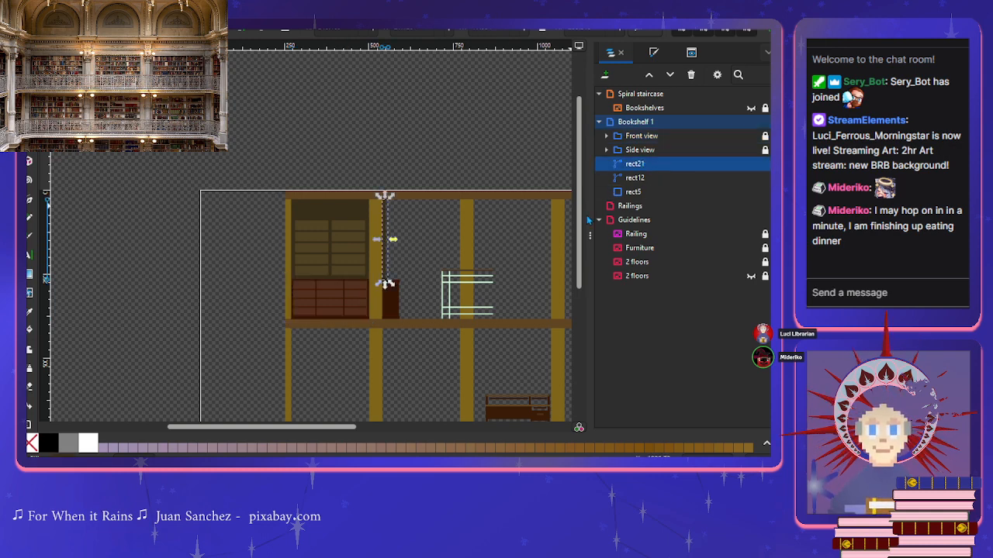
Step: Paste a copy of the Front view group over the side-view cabinet and place it below Side view in the Bookshelf 1 layer
left_click(427, 287)
key("ctrl+v")
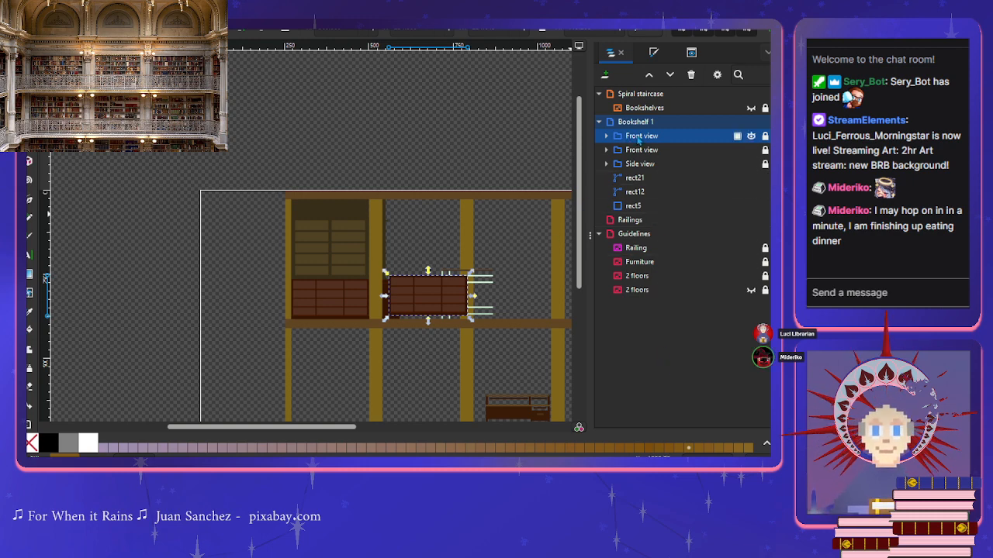
left_click_drag(639, 140, 636, 246)
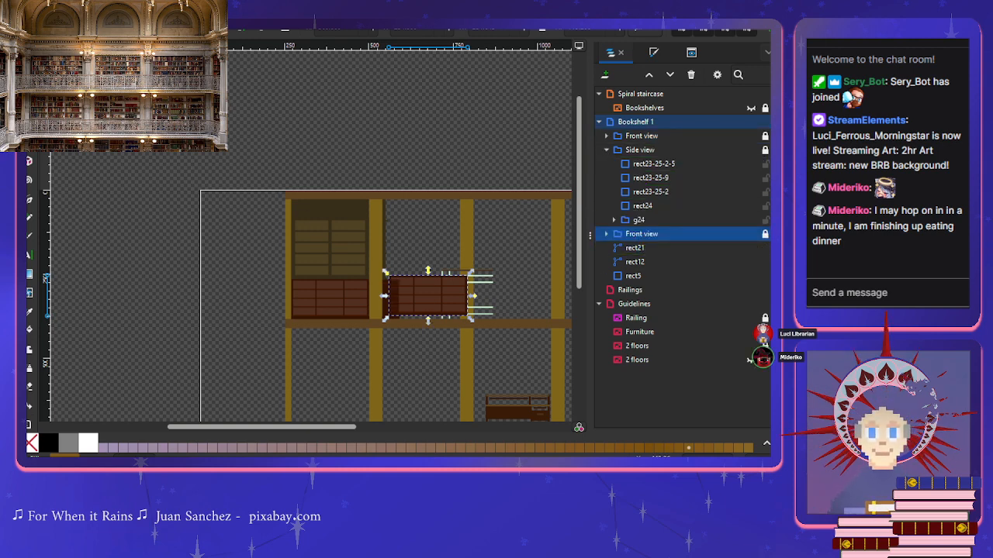
scroll(496, 319, "up", 4)
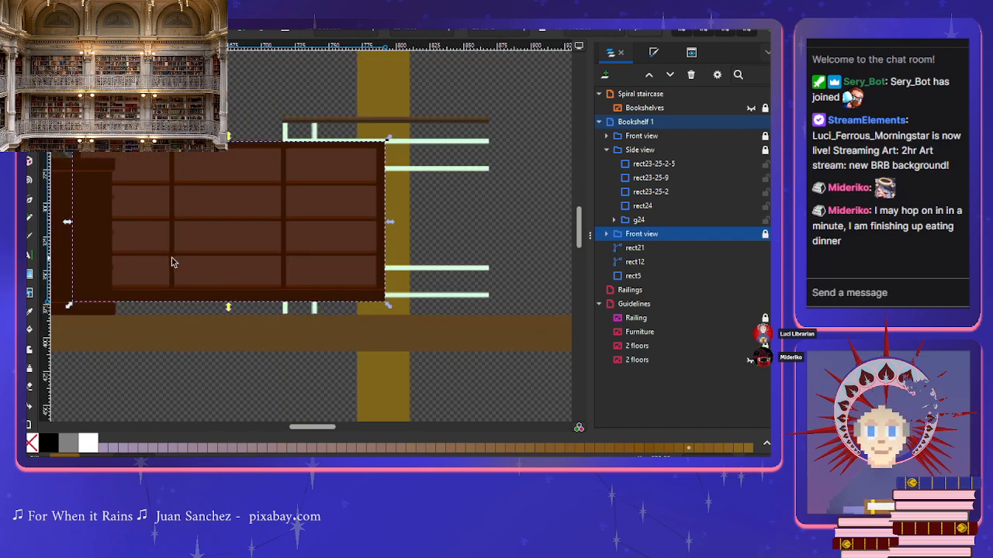
key("Escape")
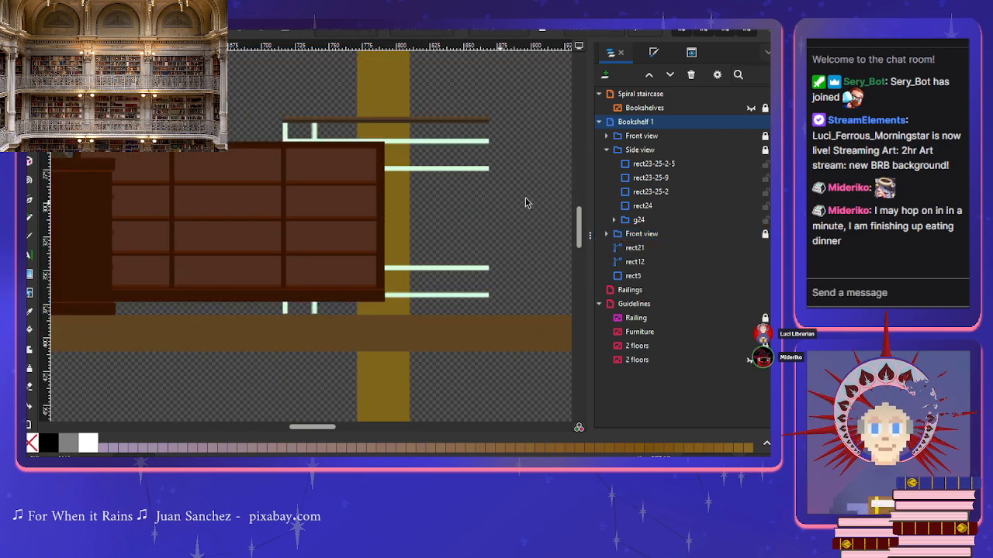
Step: Lock rect21, rect12 and rect5, and move the copied Front view group down onto the floor beam behind the side-view cabinet
left_click(606, 150)
left_click(636, 171)
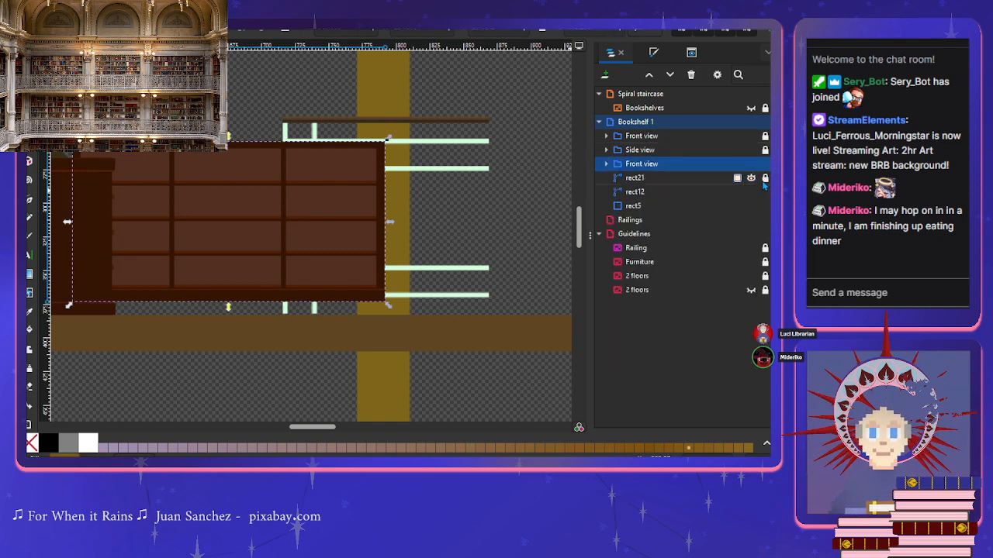
left_click_drag(192, 220, 214, 241)
scroll(186, 271, "up", 2)
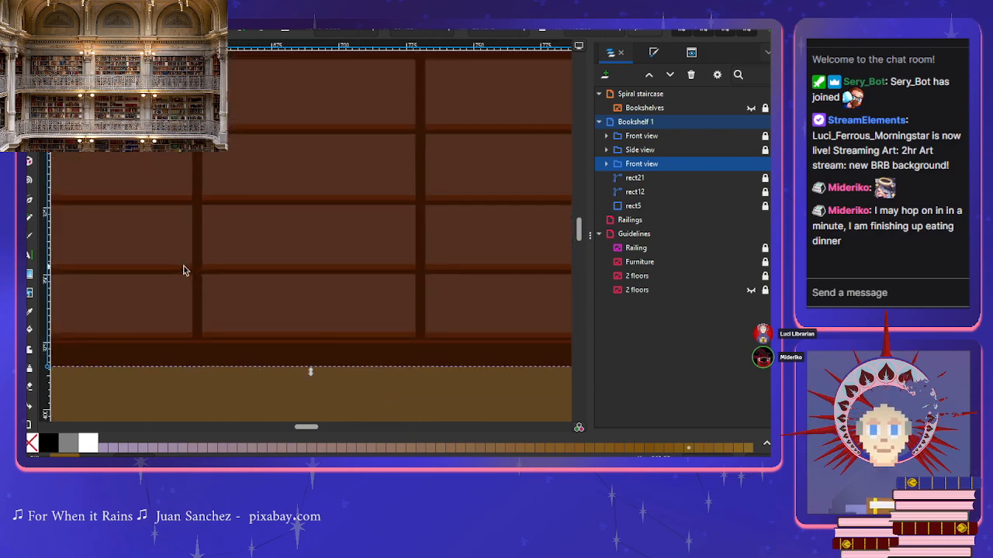
scroll(183, 270, "down", 1)
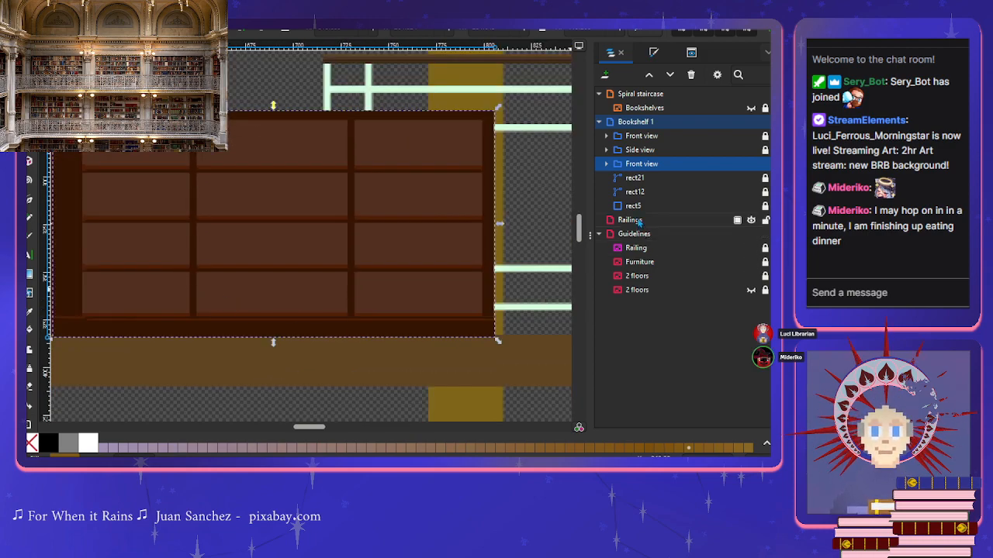
scroll(224, 318, "left", 3)
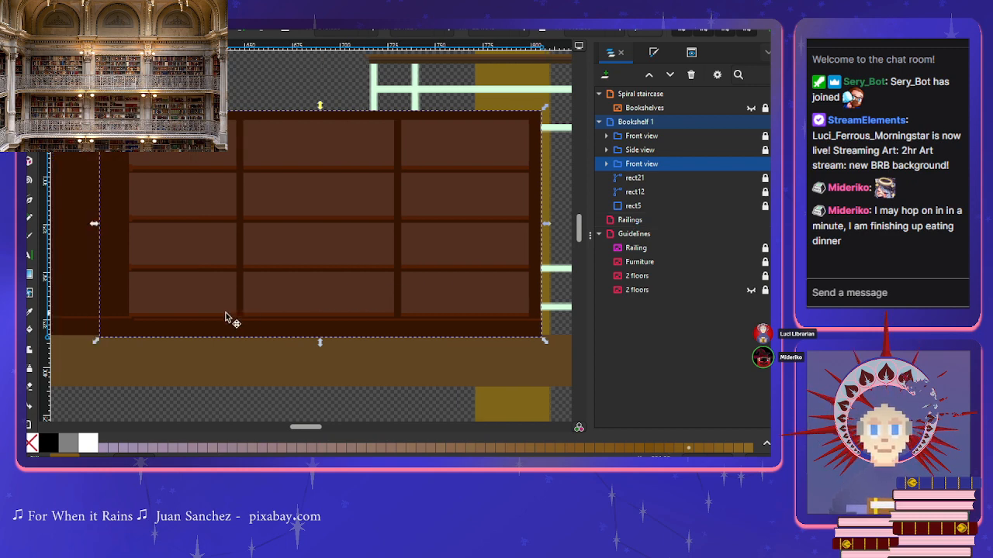
Step: Lower the top edge of the copied Front view group slightly to fit its height to the side-view cabinet
scroll(208, 333, "up", 1)
scroll(208, 334, "up", 1)
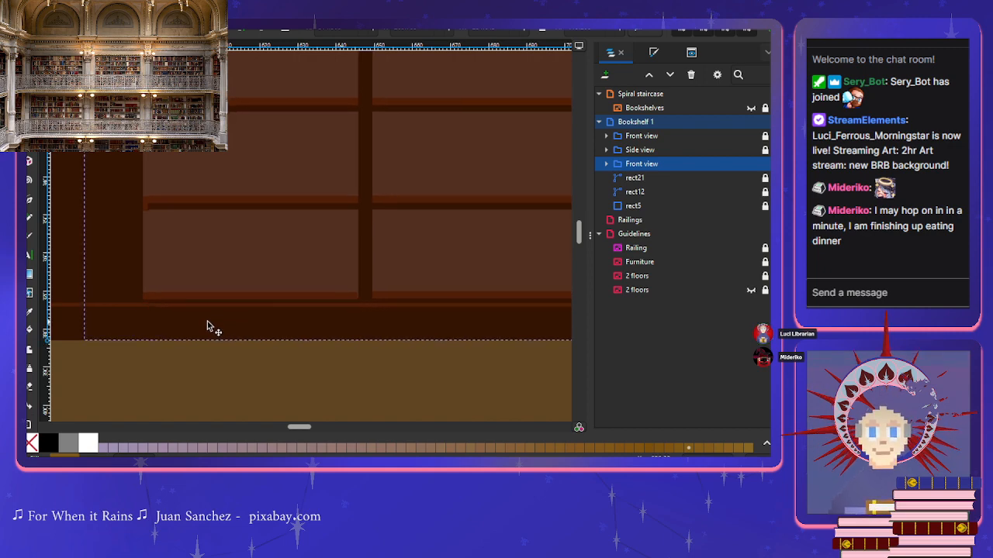
scroll(201, 321, "up", 2)
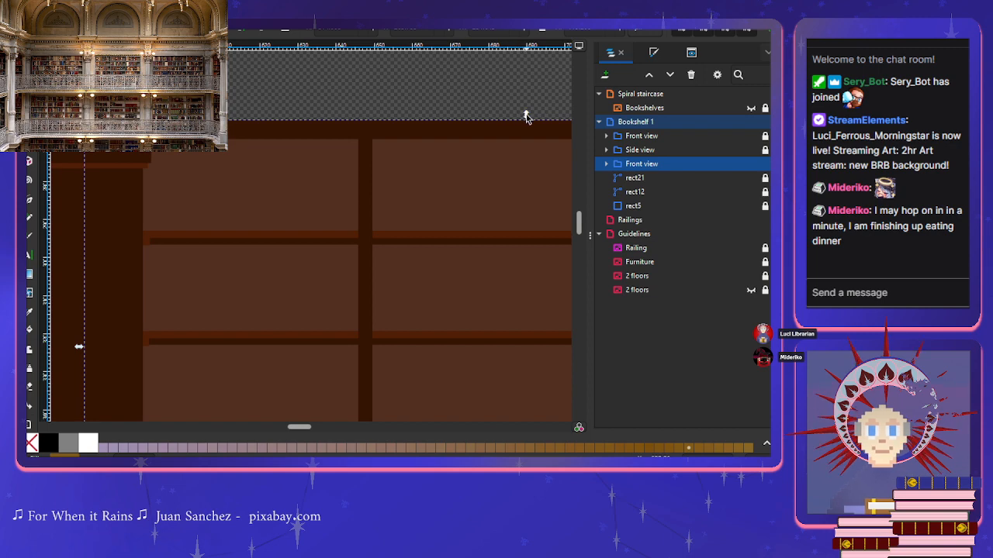
left_click_drag(525, 115, 525, 124)
scroll(257, 105, "down", 3)
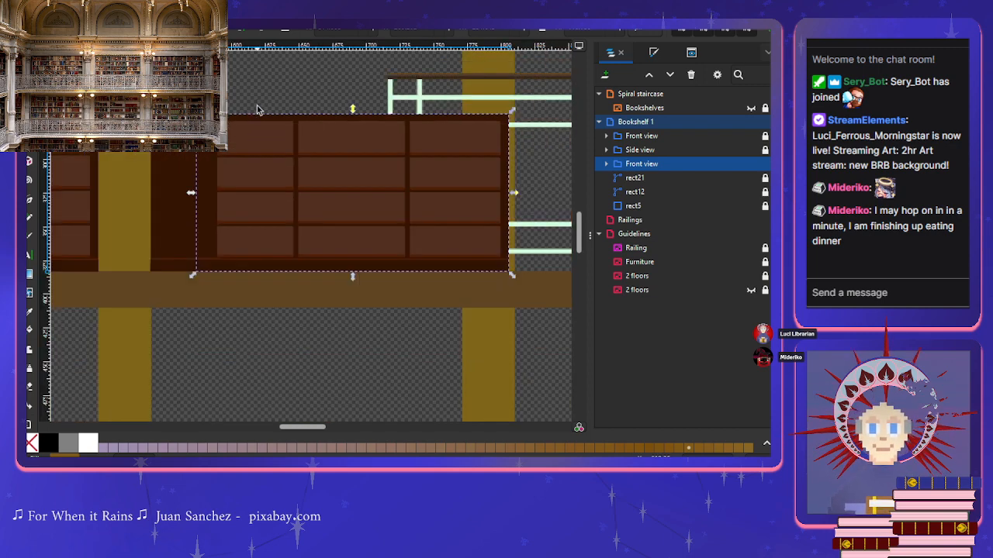
Step: Hide the Railing guideline, then unlock both 2 floors guidelines and hide the visible one
scroll(256, 106, "right", 6)
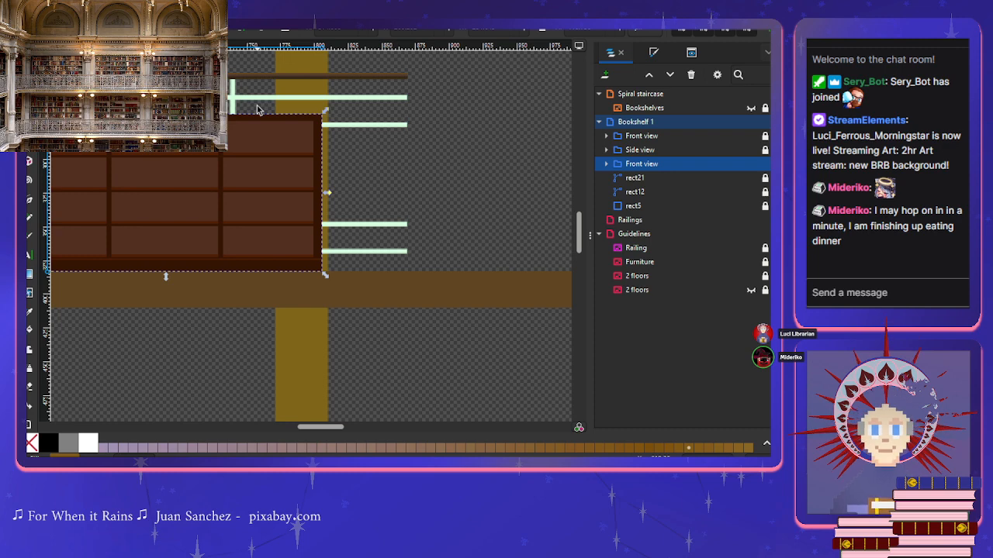
scroll(257, 109, "down", 1)
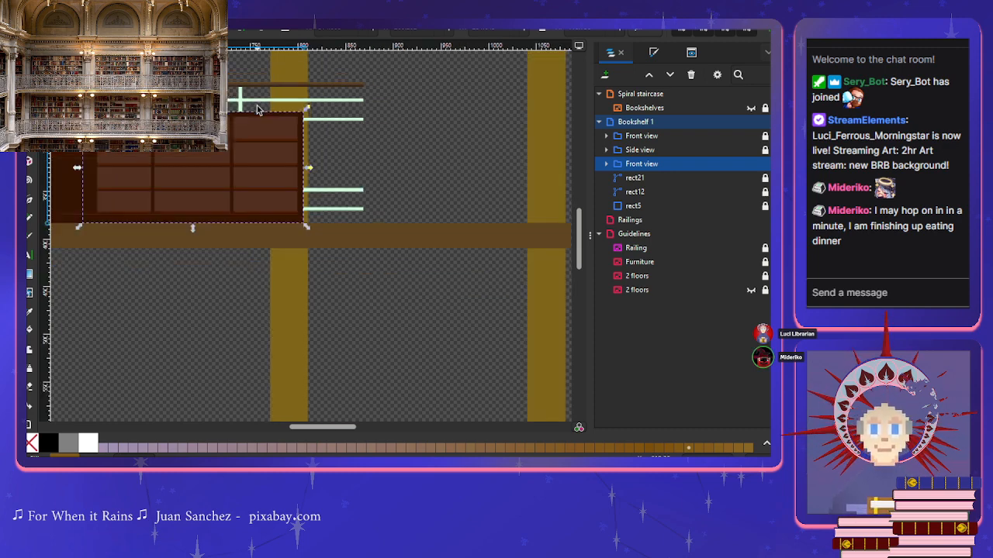
left_click(751, 248)
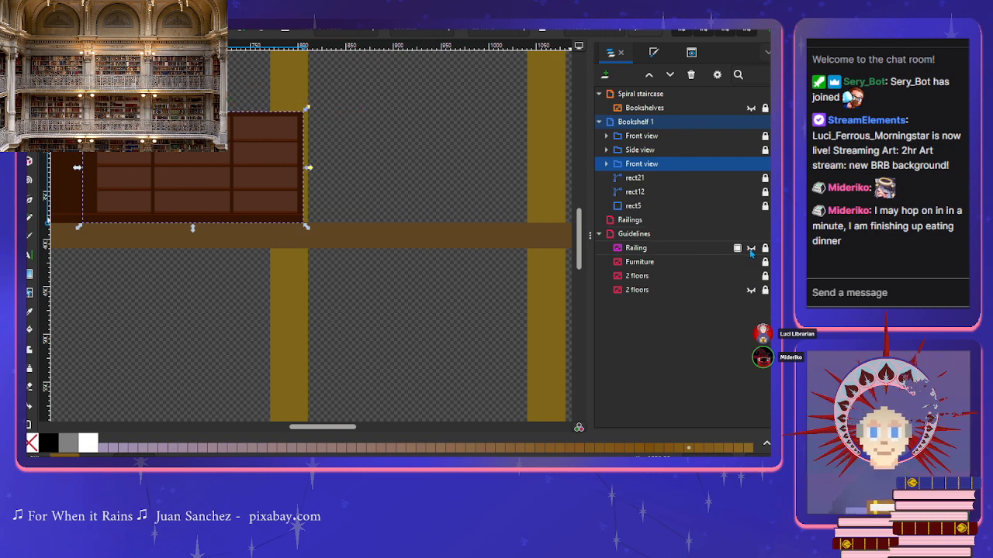
left_click(656, 290)
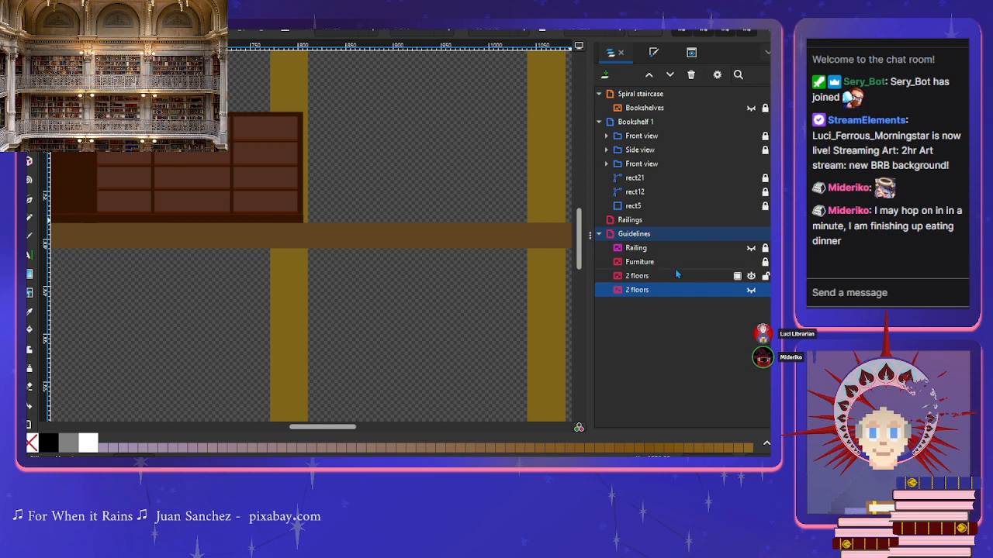
left_click(751, 289)
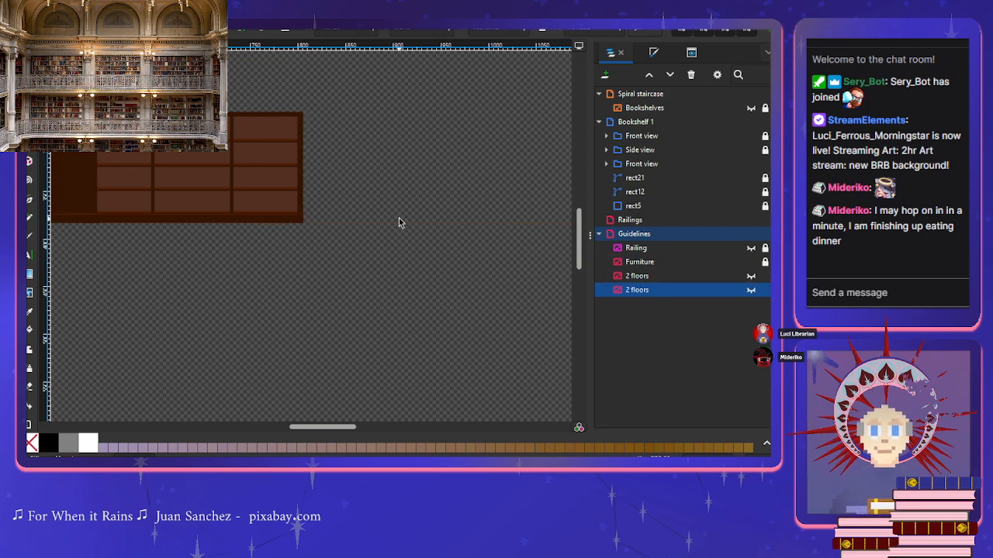
Step: Move both 2 floors guidelines to the top of the layer stack above Spiral staircase, and show the lower one
scroll(399, 222, "down", 3)
key("ctrl+a")
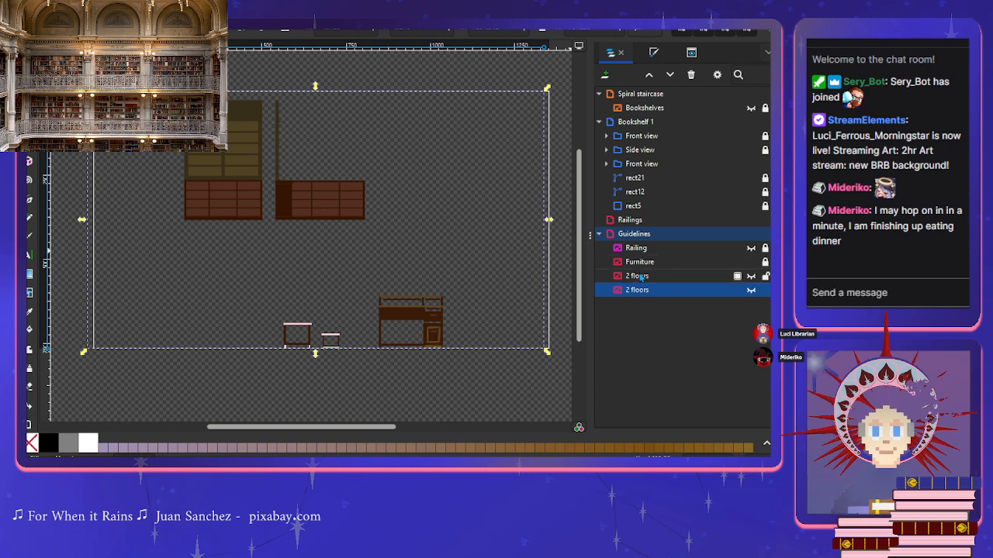
left_click_drag(640, 278, 635, 93)
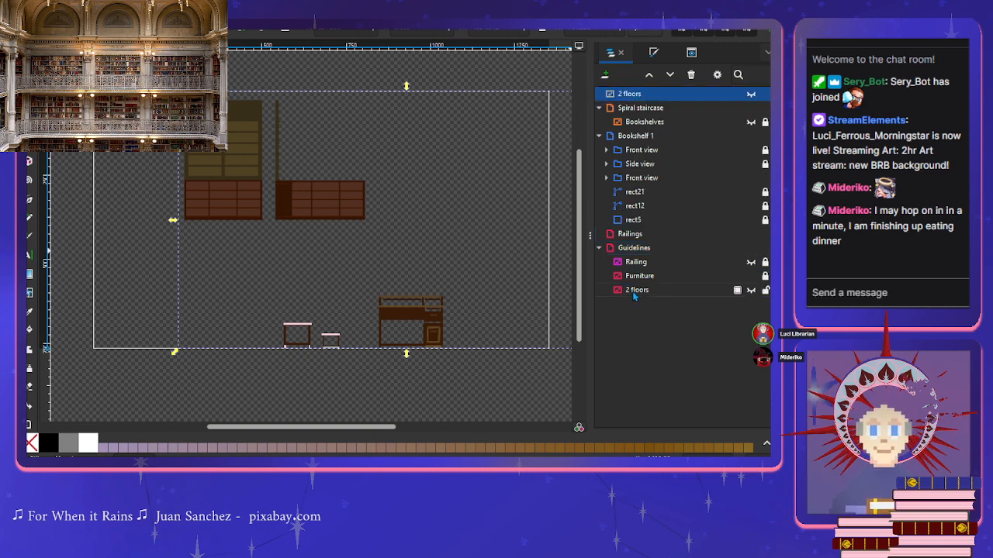
left_click_drag(635, 294, 663, 108)
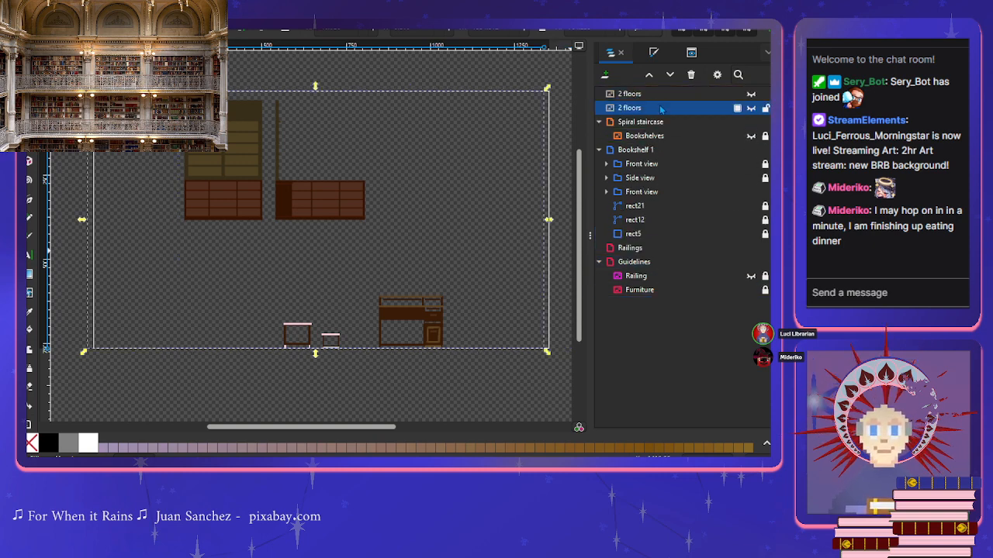
left_click(751, 107)
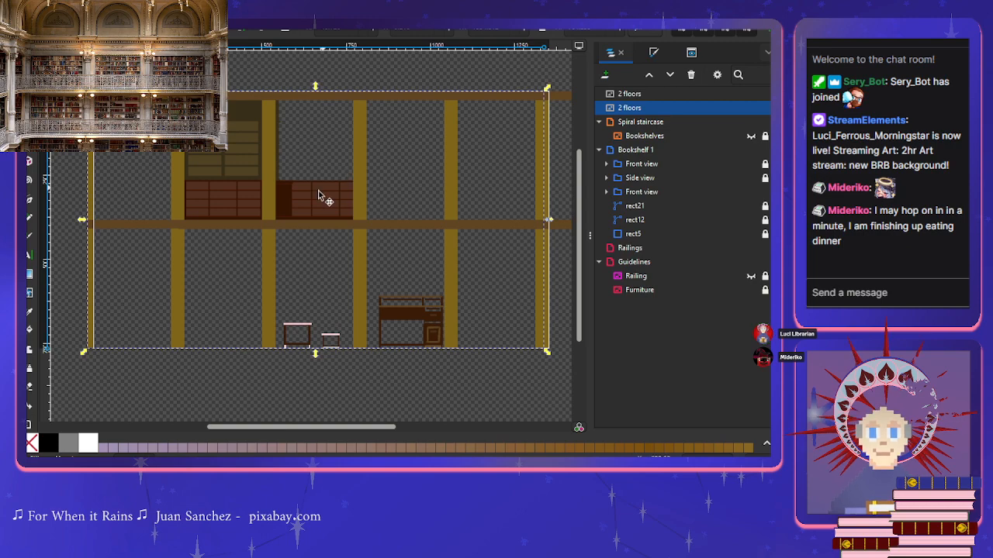
Step: Examine where the side and front cabinets meet the floor by selecting rect21, rect12, both Front view groups and Side view in turn
scroll(302, 223, "up", 3)
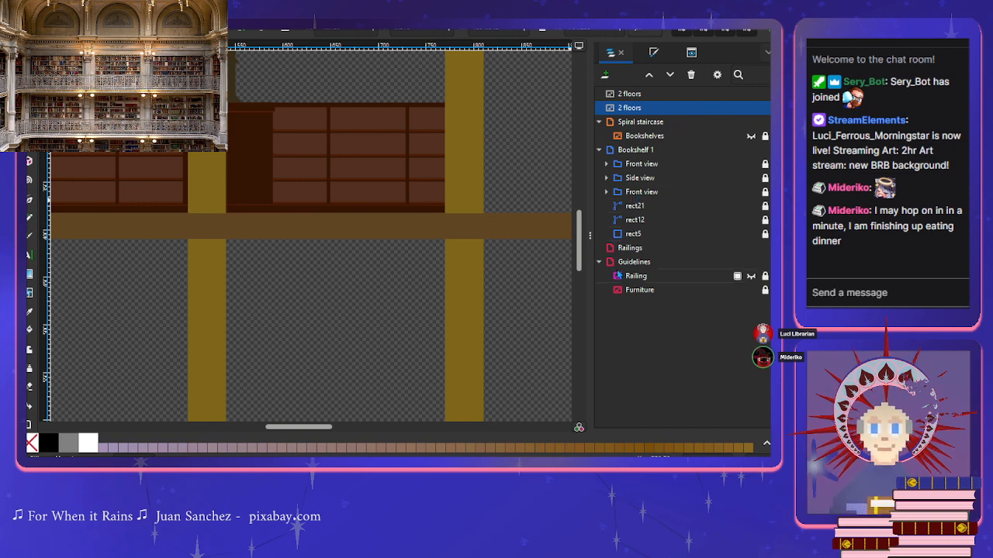
scroll(296, 259, "up", 3)
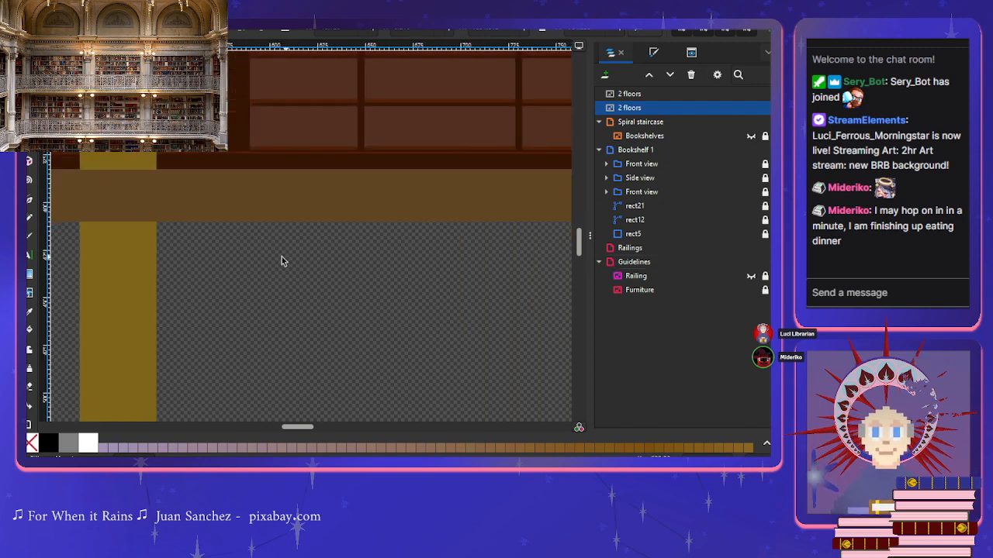
left_click(630, 206)
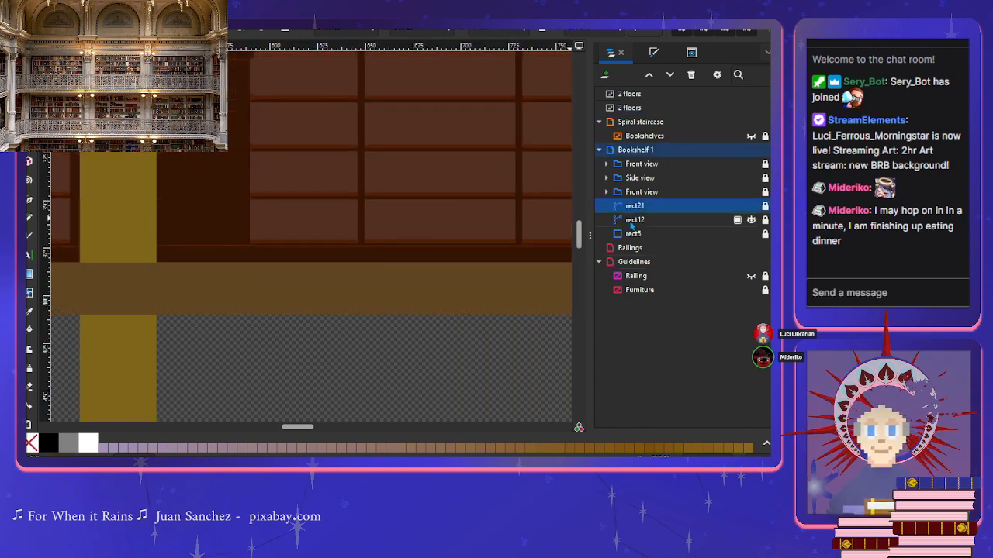
left_click(632, 222)
left_click(636, 194)
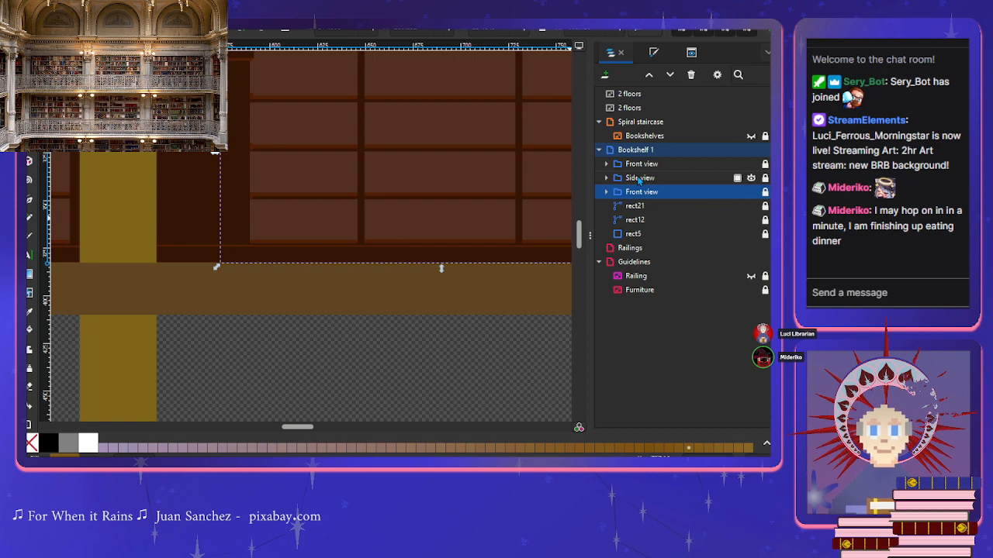
left_click(639, 179)
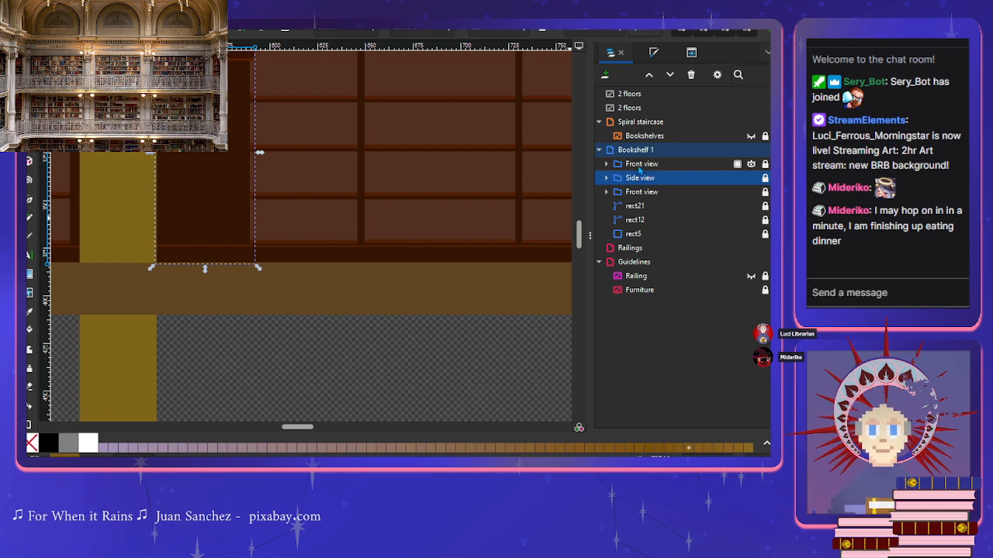
left_click(639, 165)
left_click(639, 178)
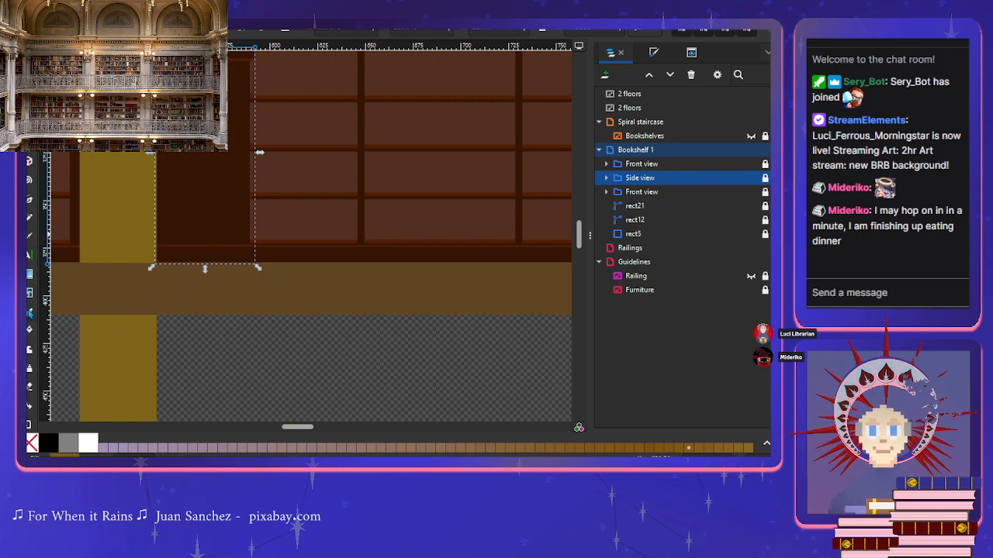
Step: Widen the base rectangle rect24 in the Side view group so its right edge lines up with the base trim above it
left_click(606, 177)
left_click(644, 221)
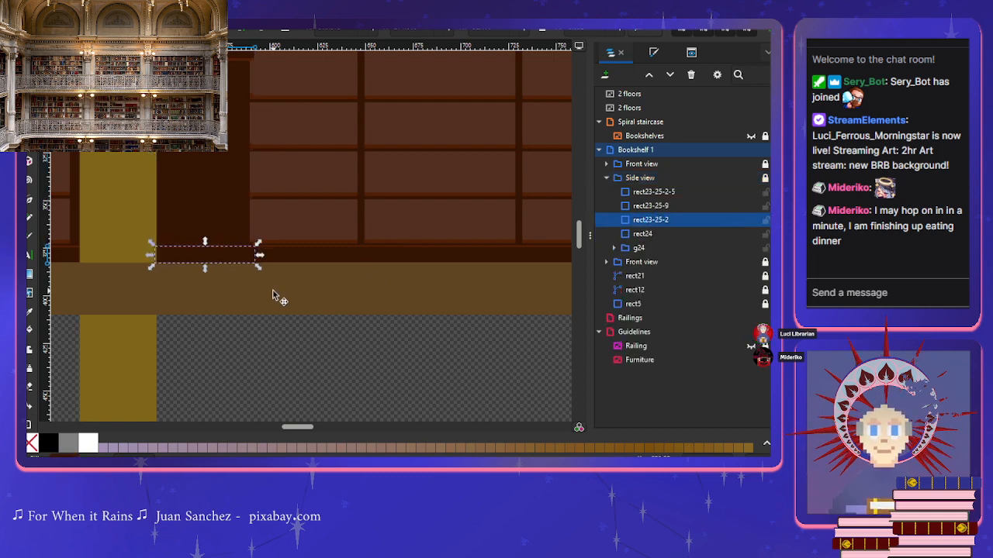
scroll(272, 292, "up", 1, "ctrl")
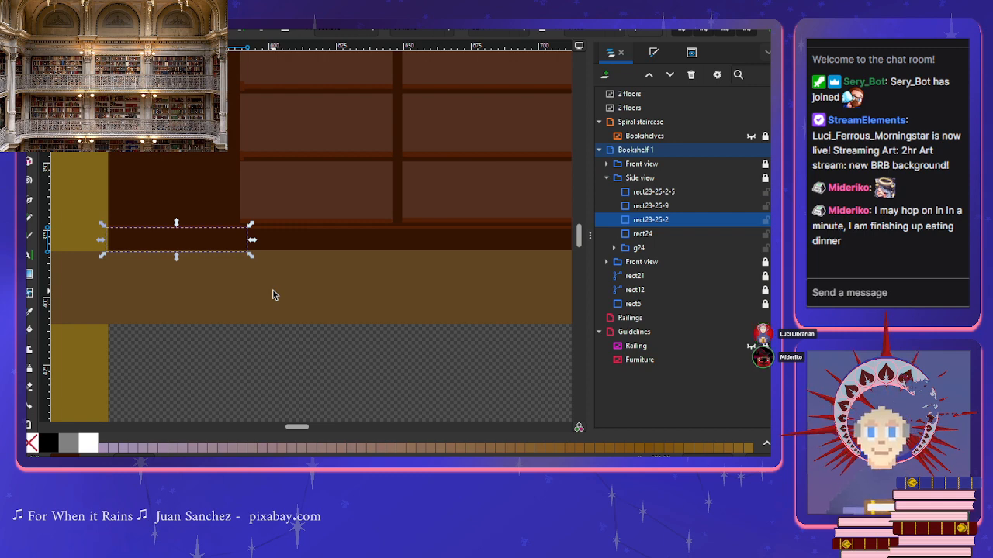
left_click(650, 208)
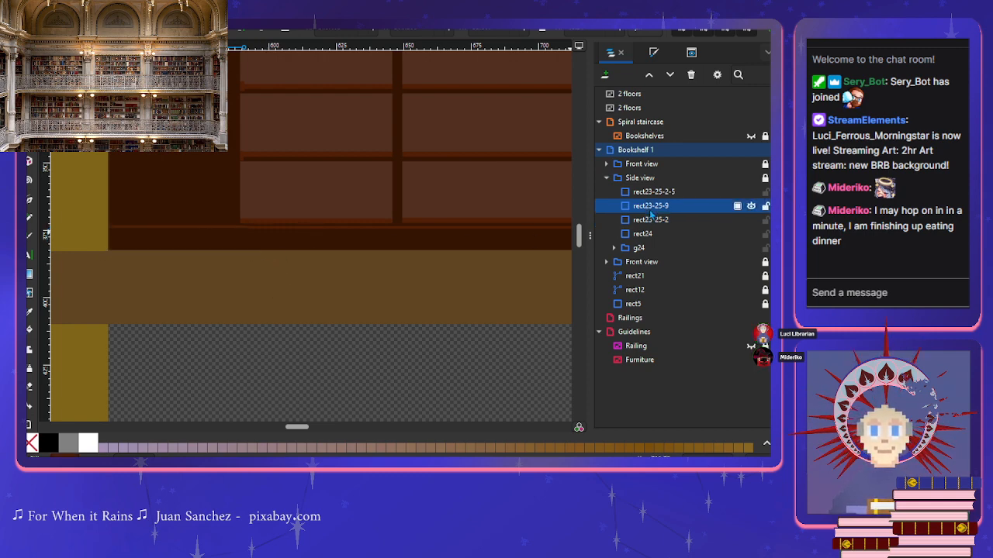
left_click(649, 235)
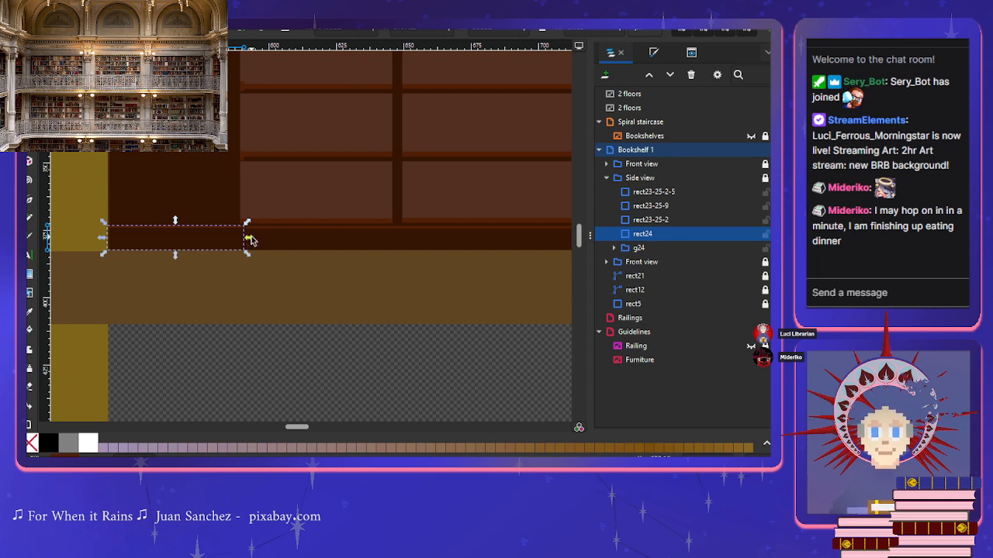
mouse_move(249, 239)
left_mouse_down()
mouse_move(264, 241)
mouse_move(254, 247)
mouse_move(245, 228)
left_mouse_up()
scroll(258, 257, "up", 2)
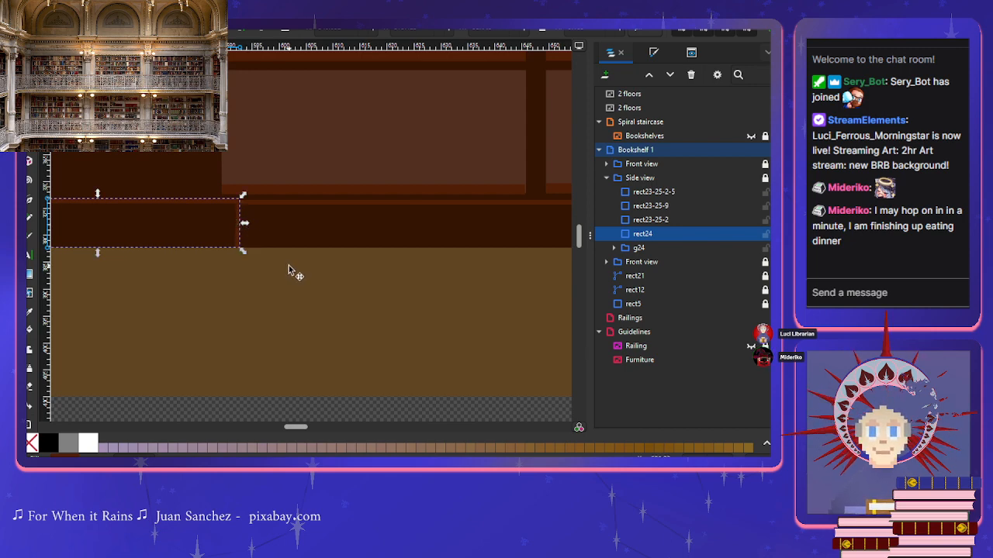
Step: Check the extent of group g24 in Side view, and review the side cabinet together with the adjoining front-view bookshelf
scroll(291, 271, "down", 2)
scroll(290, 270, "down", 2)
left_click(635, 249)
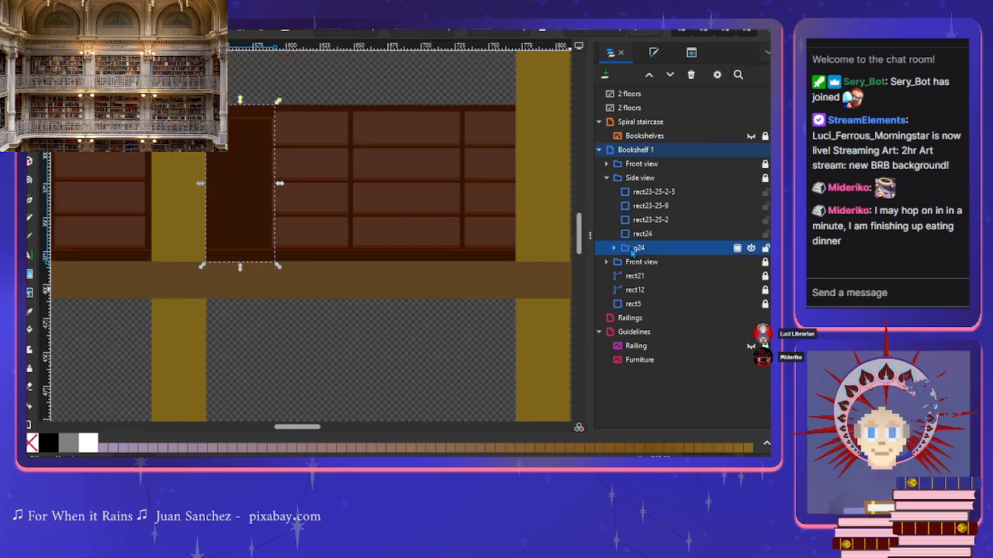
left_click(467, 318)
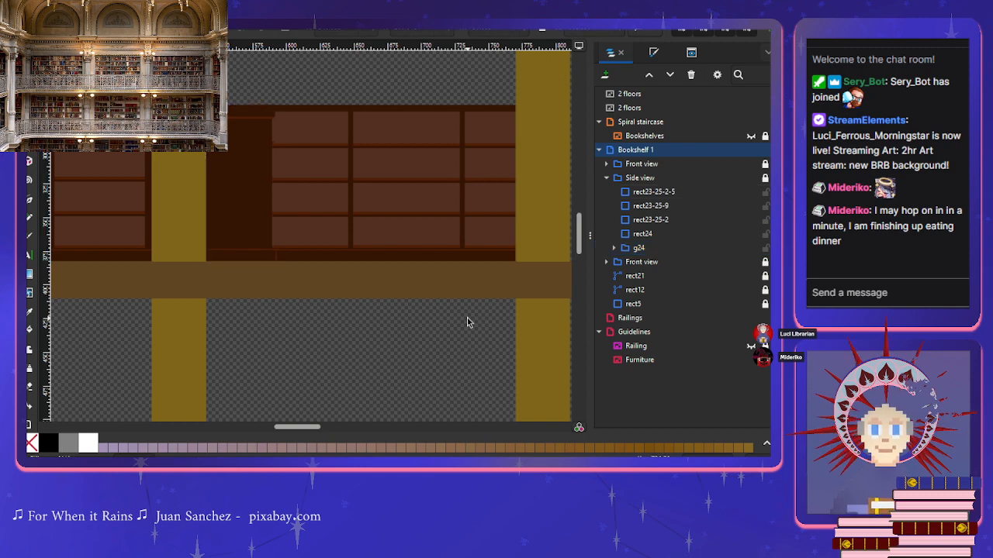
scroll(467, 318, "down", 1)
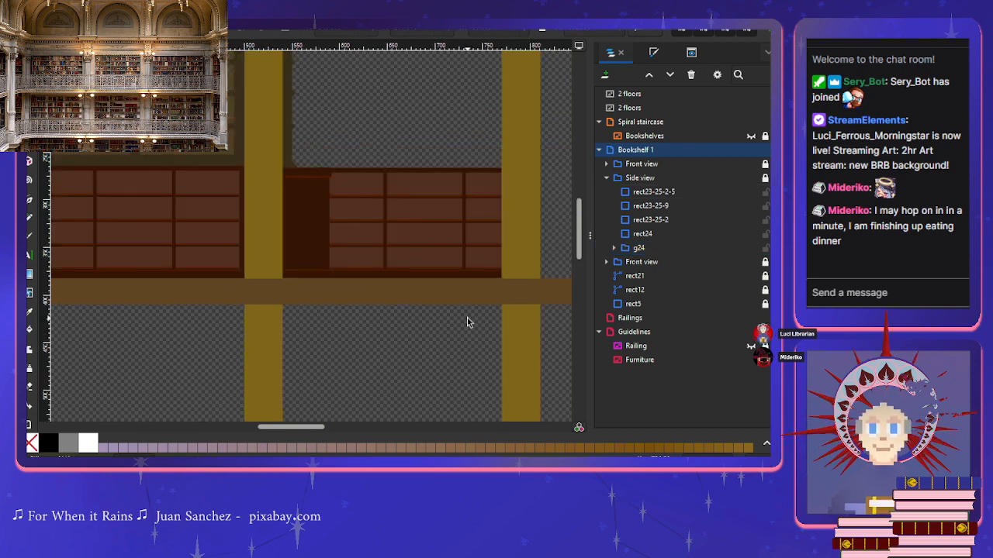
scroll(467, 318, "down", 1)
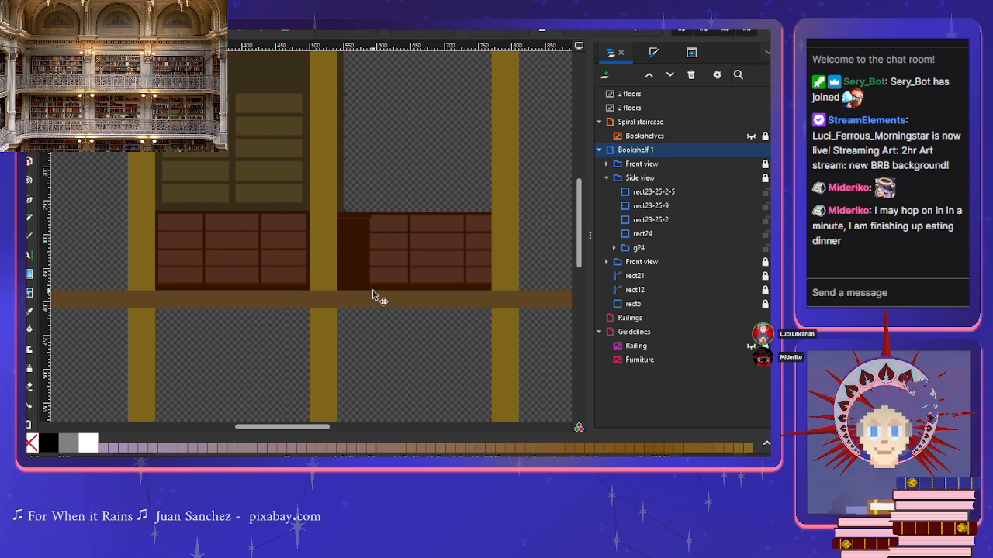
Step: Examine how the side cabinet and the Front view bookshelf beside it fit between the columns, and collapse the Side view group
scroll(371, 302, "down", 1)
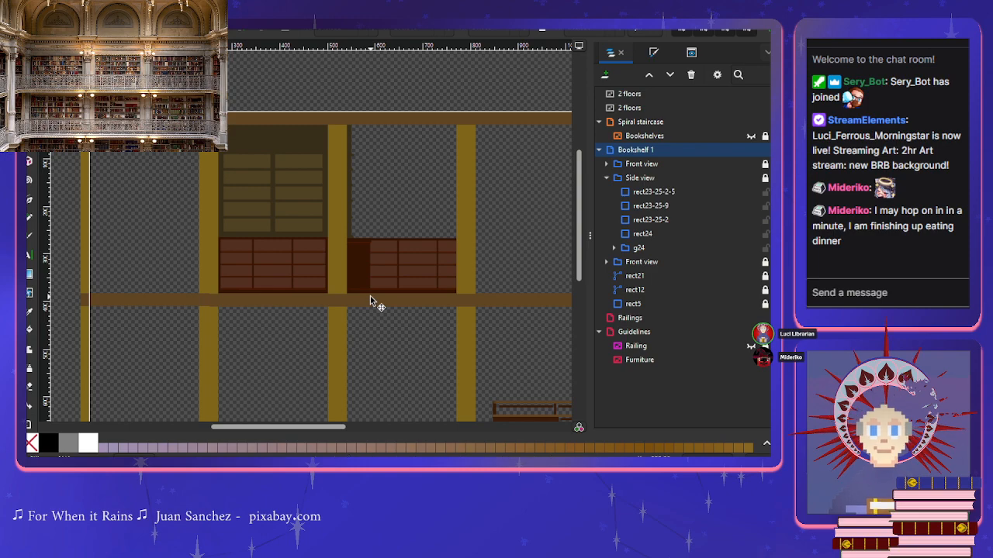
scroll(370, 301, "right", 3)
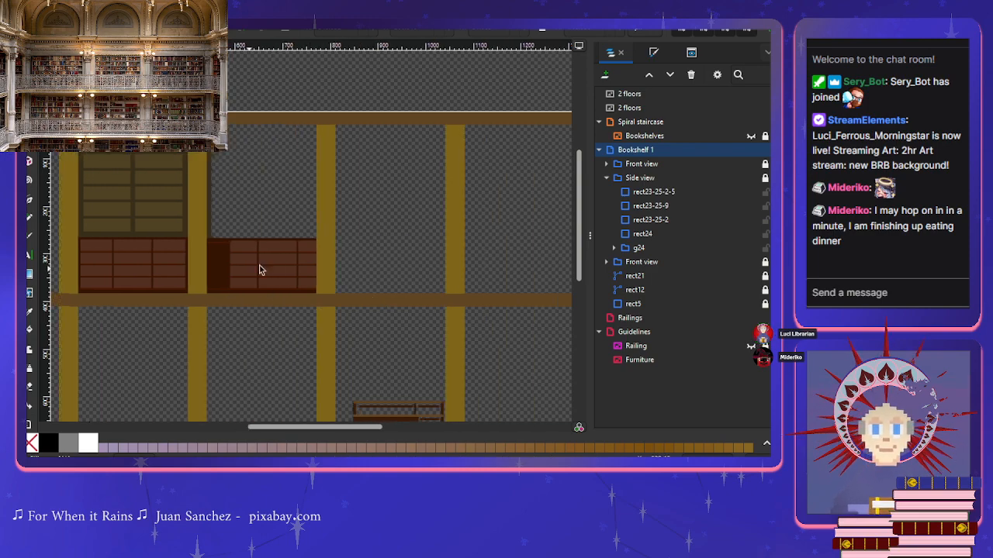
scroll(229, 250, "up", 6)
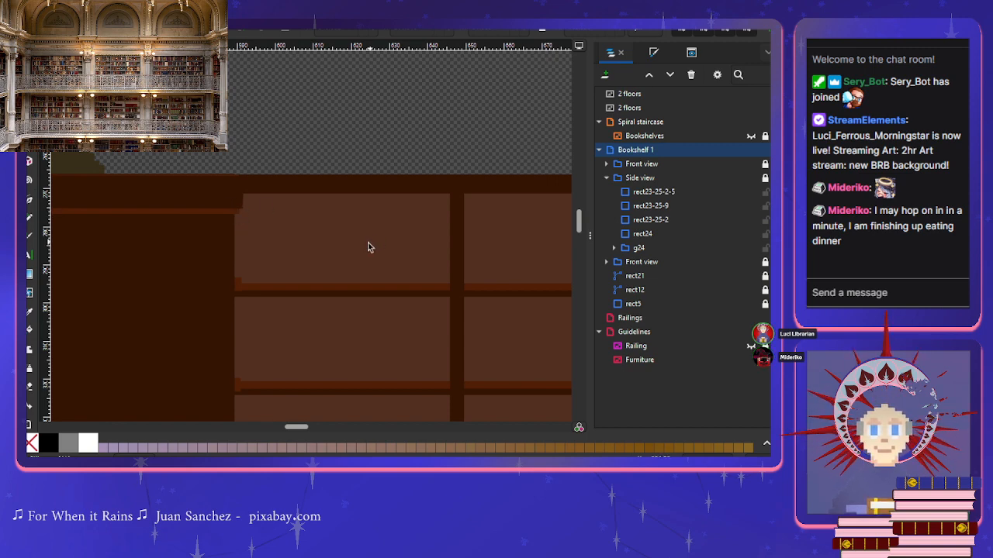
scroll(346, 244, "down", 5, "ctrl")
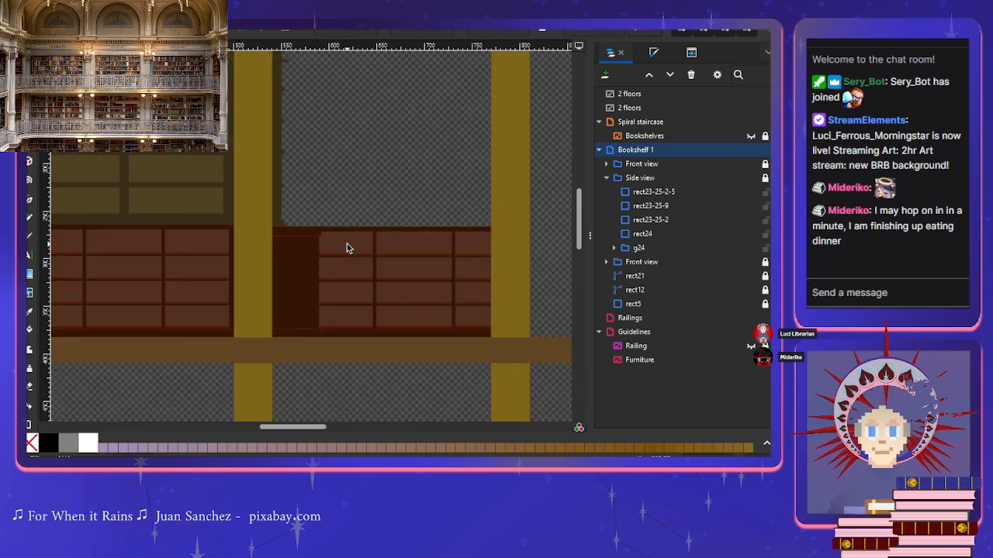
left_click(606, 179)
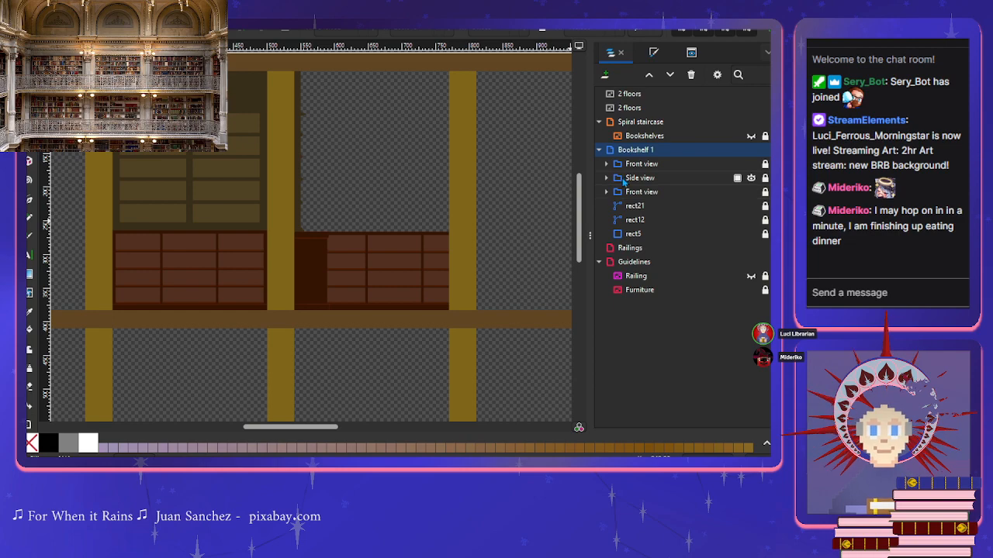
left_click(627, 192)
left_click(626, 178)
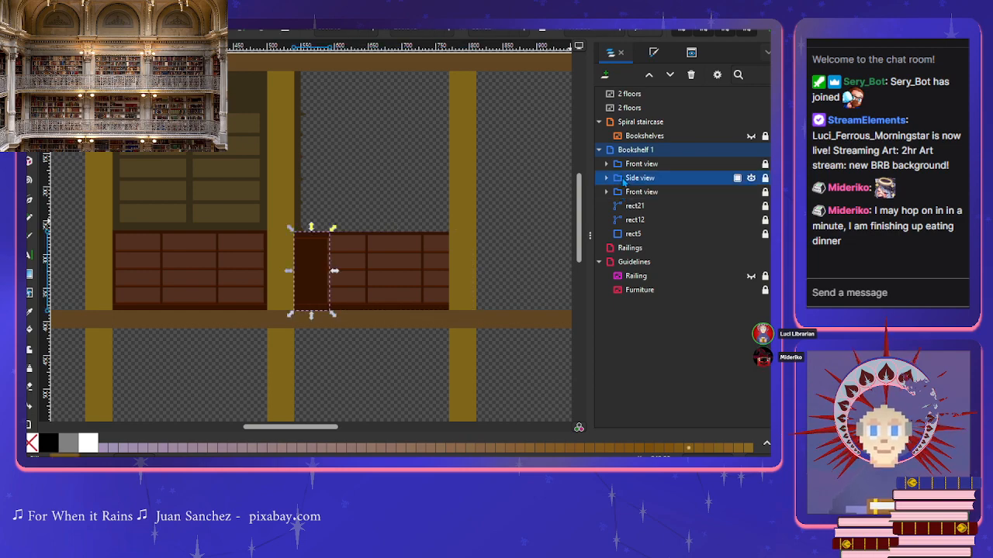
left_click(621, 193)
scroll(434, 260, "down", 2)
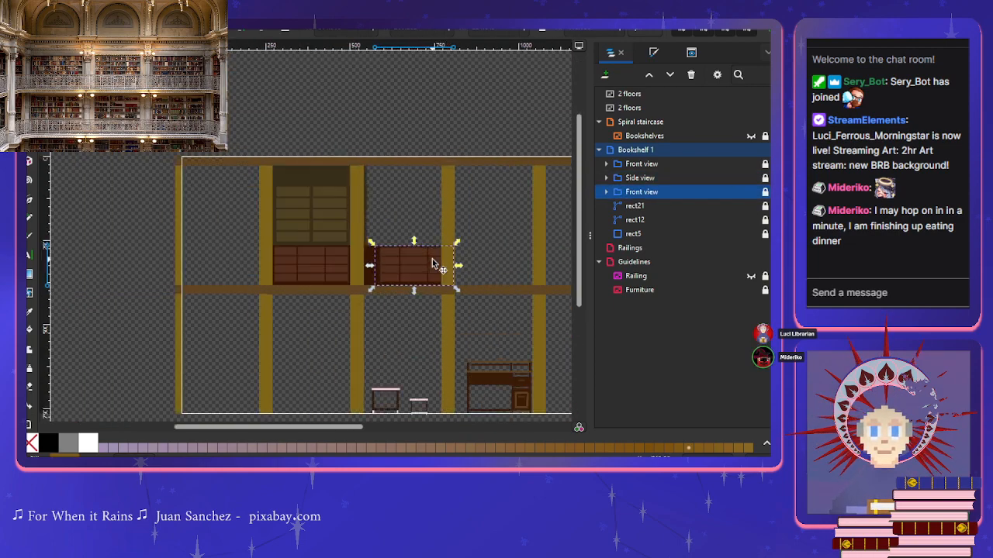
scroll(434, 260, "up", 2)
left_click_drag(478, 259, 432, 260)
scroll(432, 261, "right", 3)
Step: Unlock the lower Front view group while keeping rect21, rect12 and rect5 locked
left_click(625, 192)
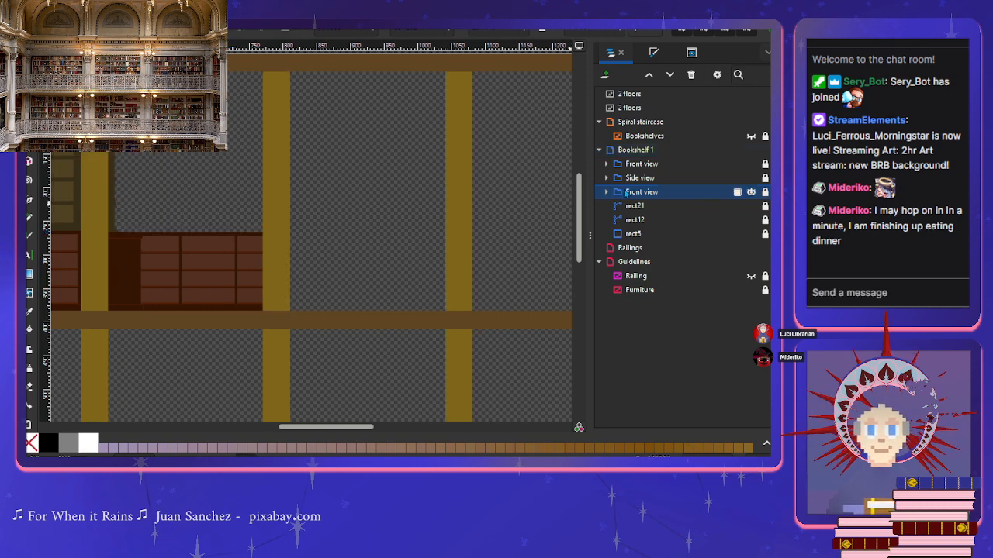
left_click(620, 193)
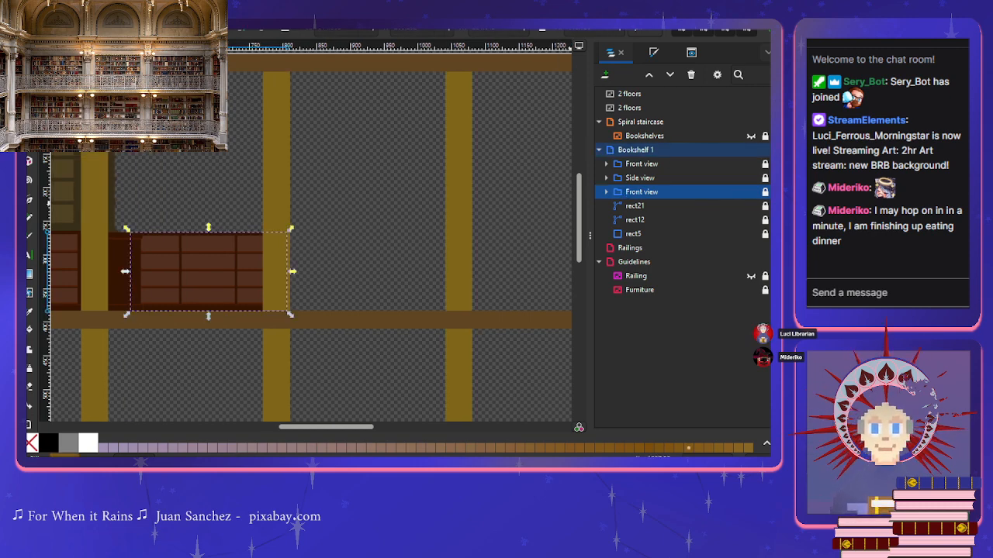
left_click(766, 207)
left_click(765, 221)
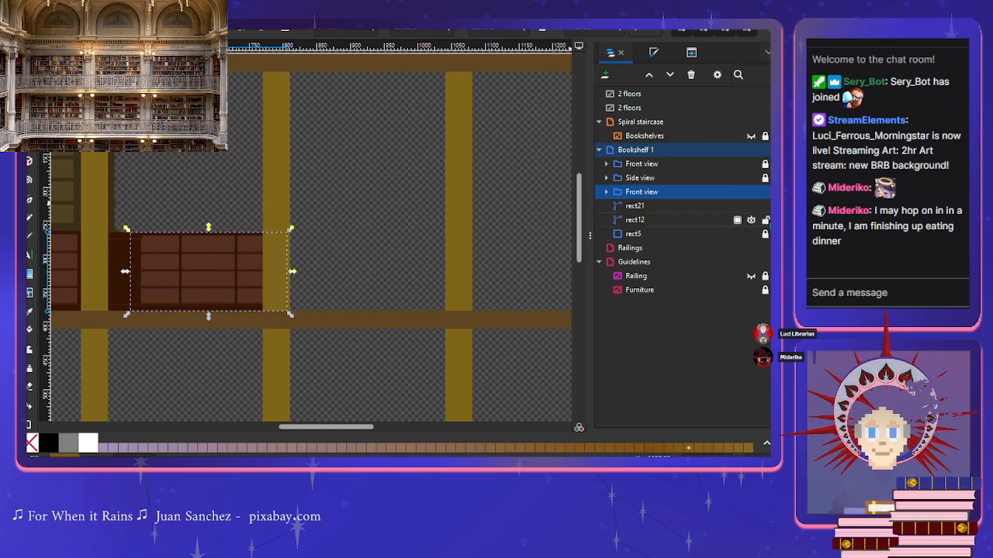
left_click(766, 235)
left_click(766, 233)
left_click(766, 219)
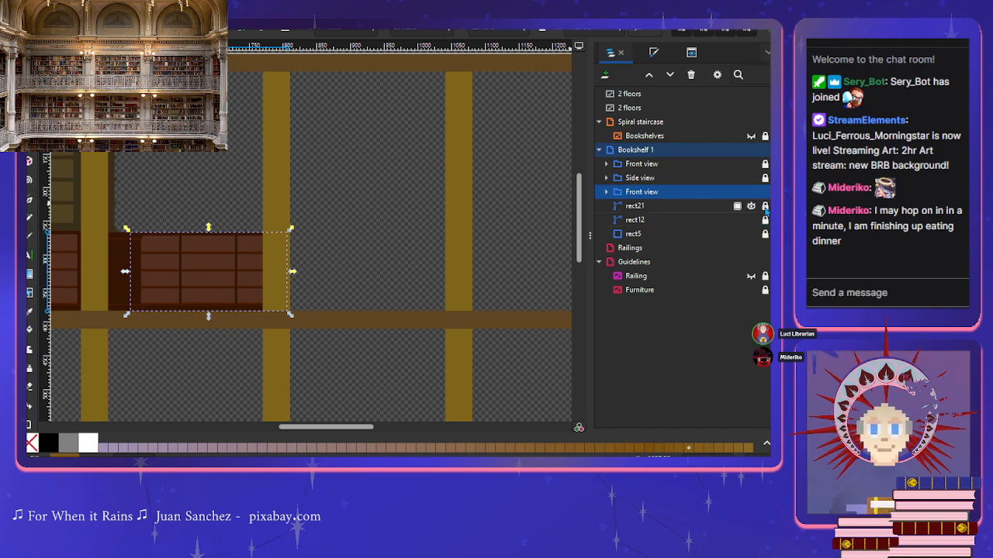
left_click(765, 206)
left_click(693, 194)
left_click(669, 194)
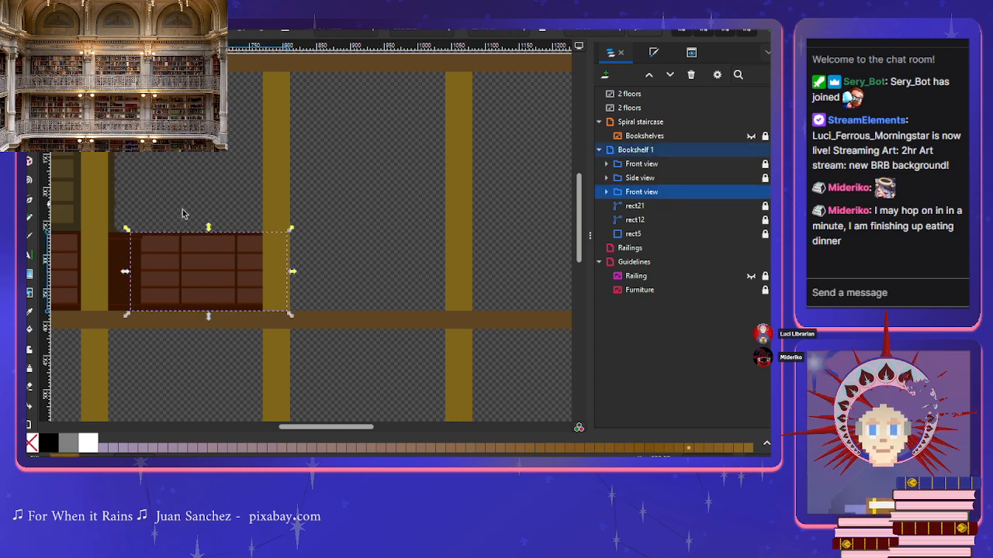
Step: Duplicate the lower Front view group and place the copy in the next bay, adjoining the existing bookshelf behind the column
key("ctrl+d")
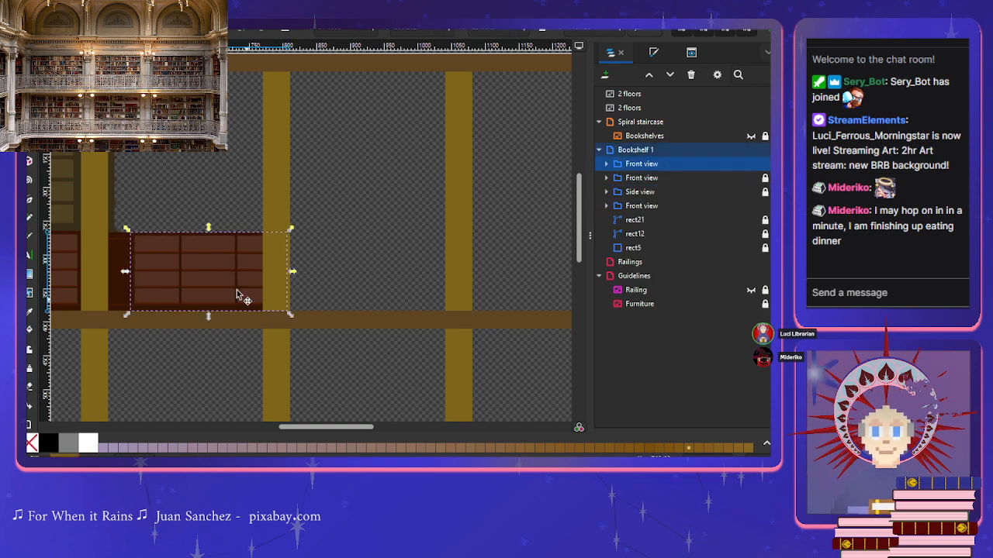
left_click_drag(229, 273, 365, 266)
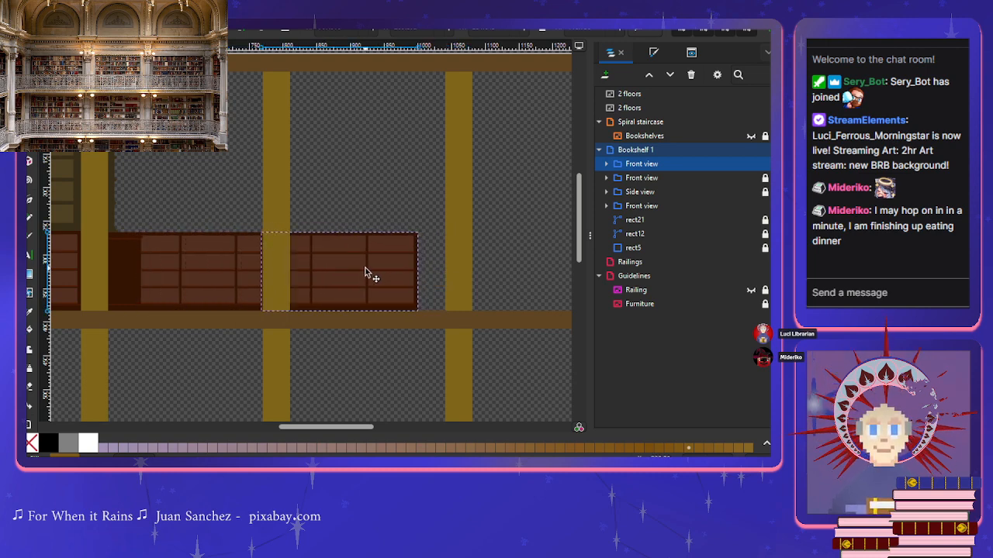
left_click_drag(365, 267, 365, 267)
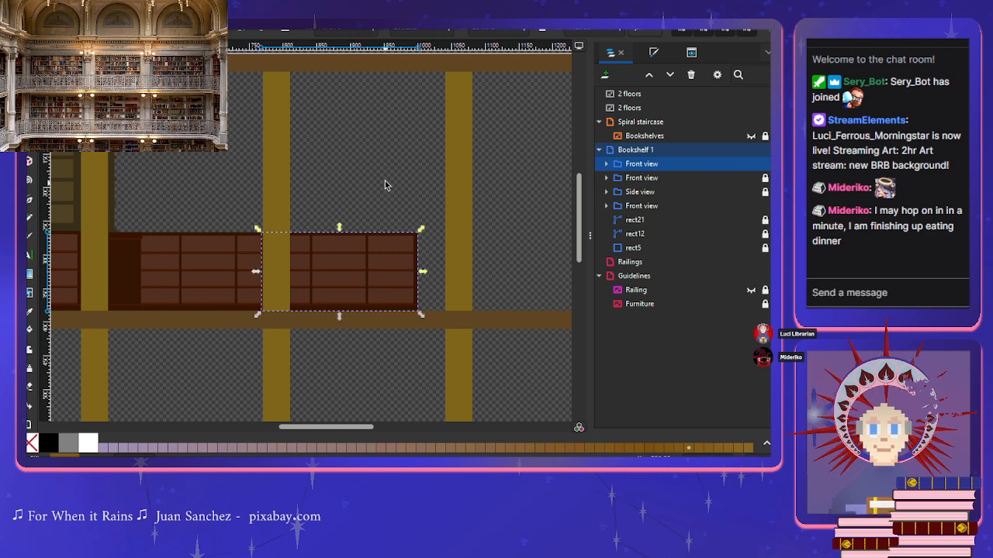
Step: Rename the new Front view copy as Front view 1 and the Front view group below it as Front view 2
double_click(639, 165)
type("1")
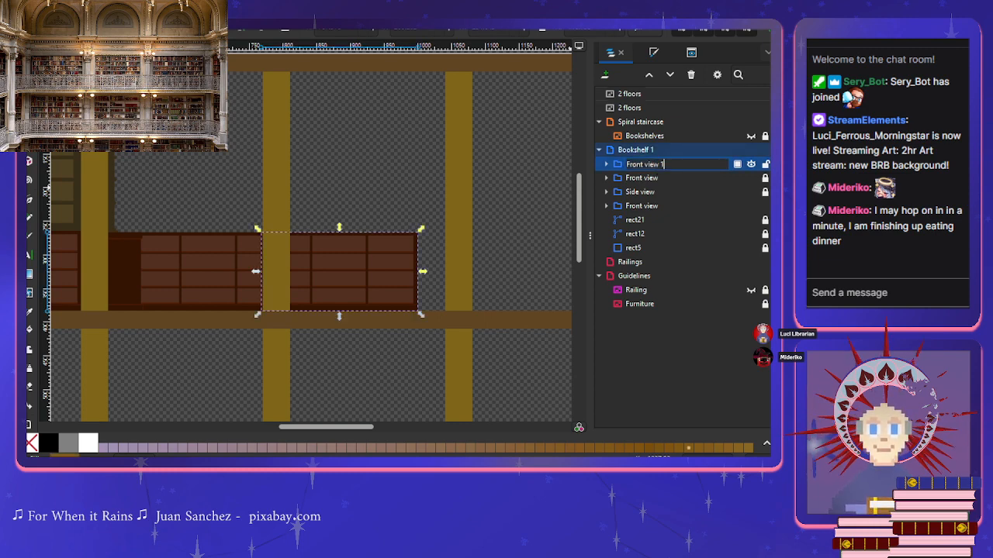
left_click(659, 179)
double_click(659, 178)
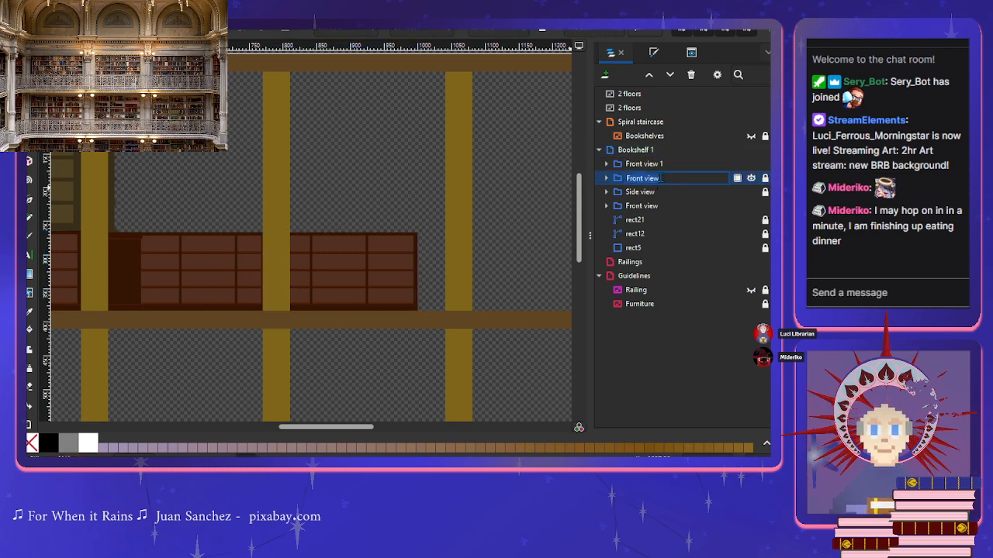
type("2")
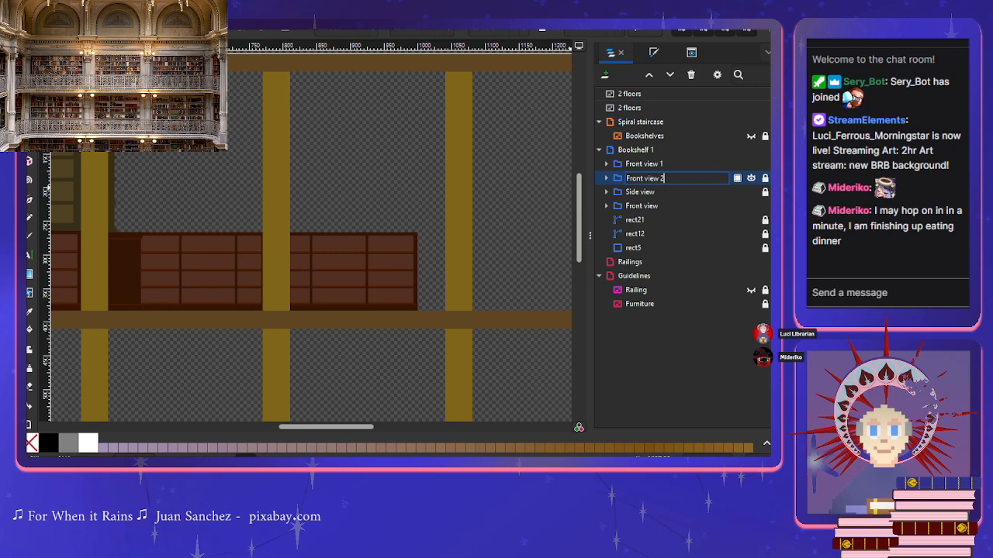
left_click(657, 196)
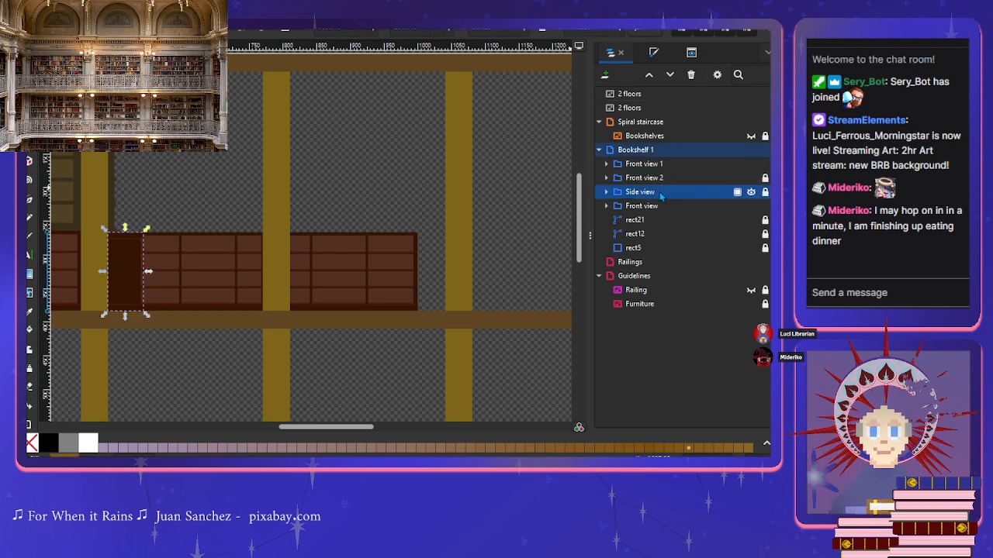
Step: Duplicate the Front view group beside the side cabinet, try the copy above the shelves, and undo that move
left_click(135, 271)
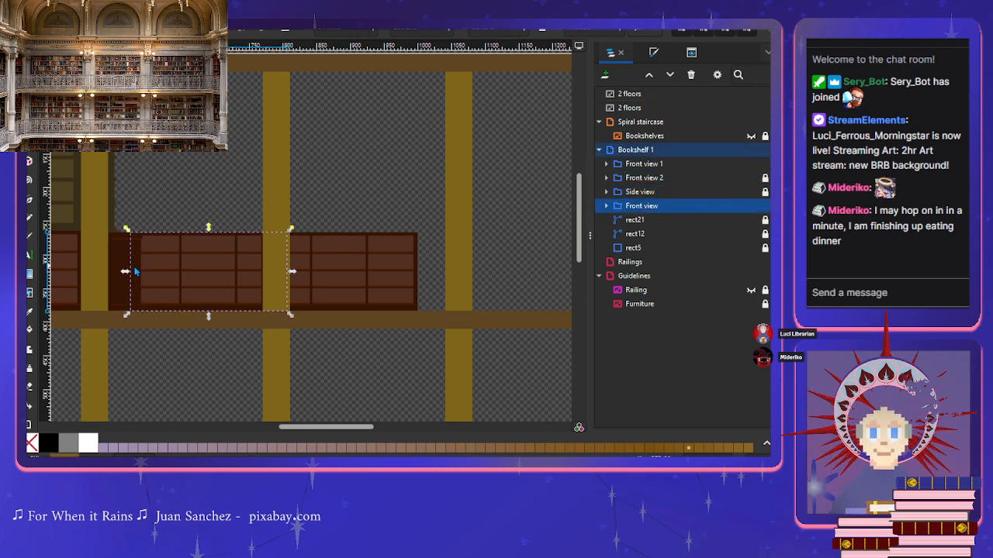
key("Home")
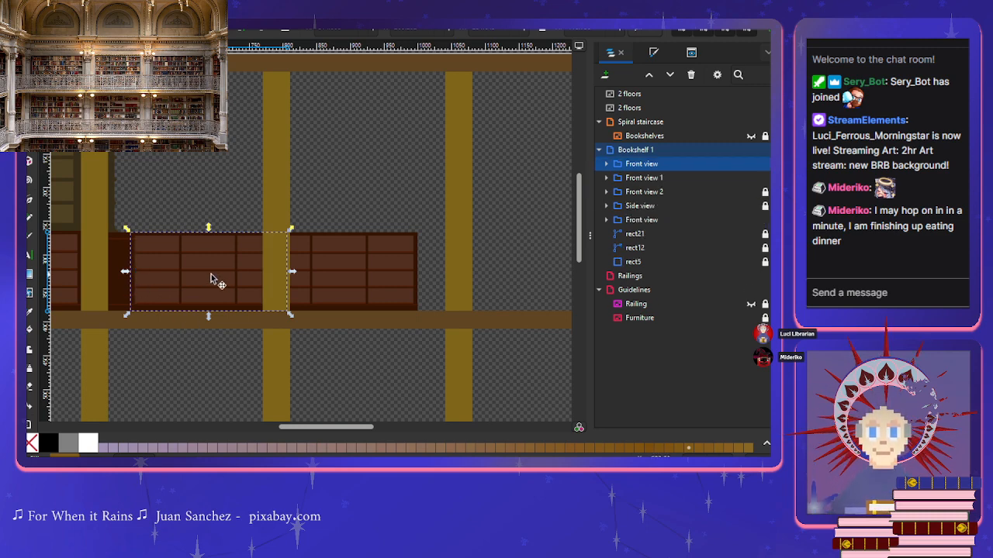
left_click_drag(211, 275, 220, 198)
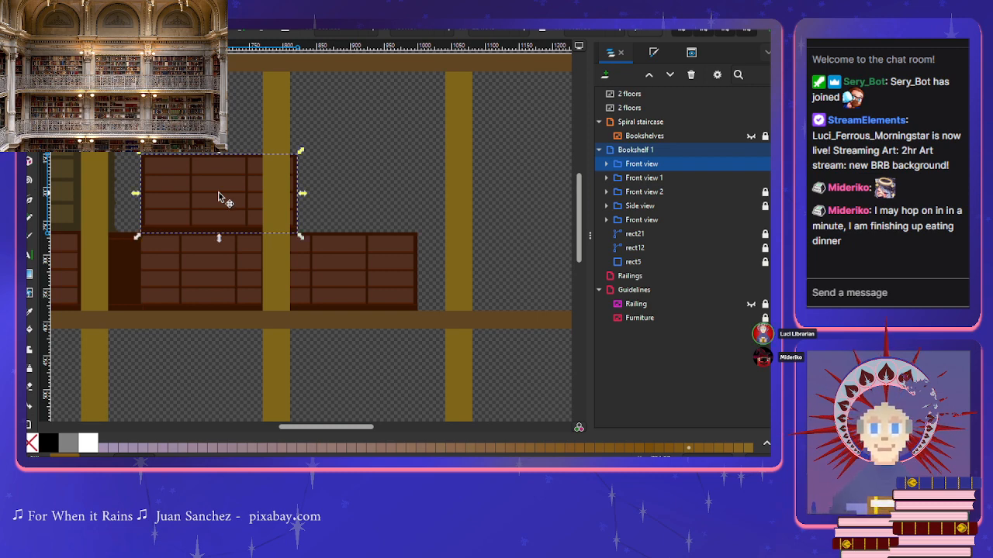
key("ctrl+z")
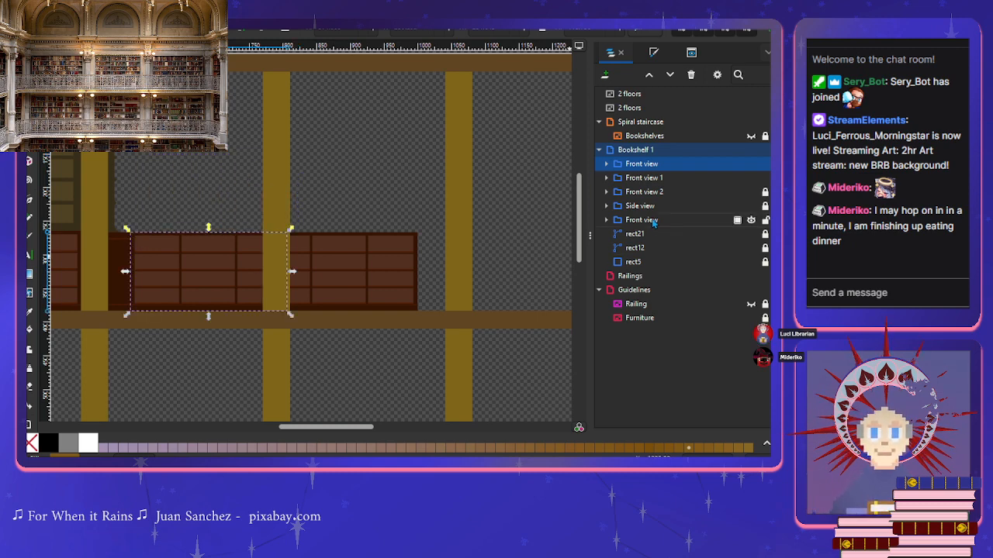
Step: Lock all the Front view groups, and unlock and select the Side view group
left_click(642, 219)
left_click(641, 205)
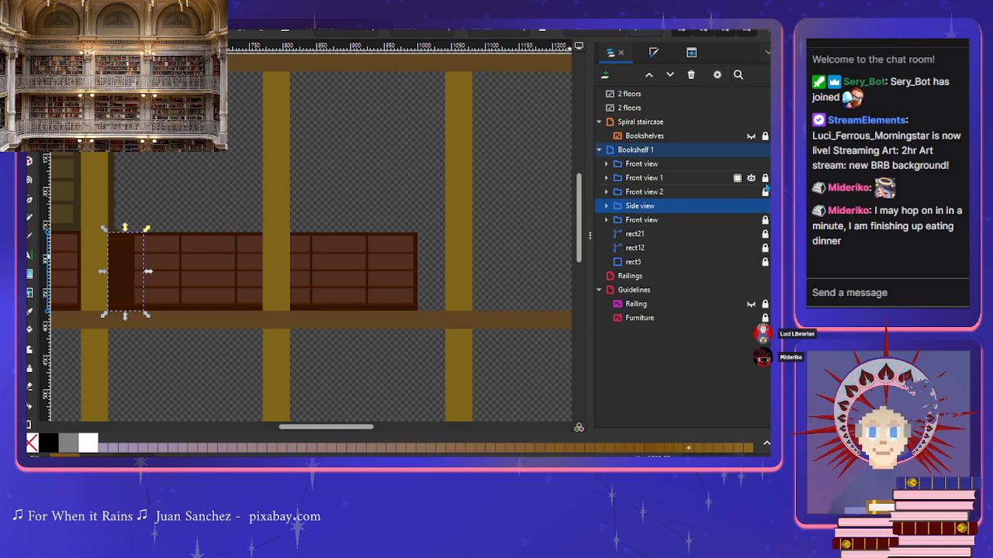
left_click(127, 272)
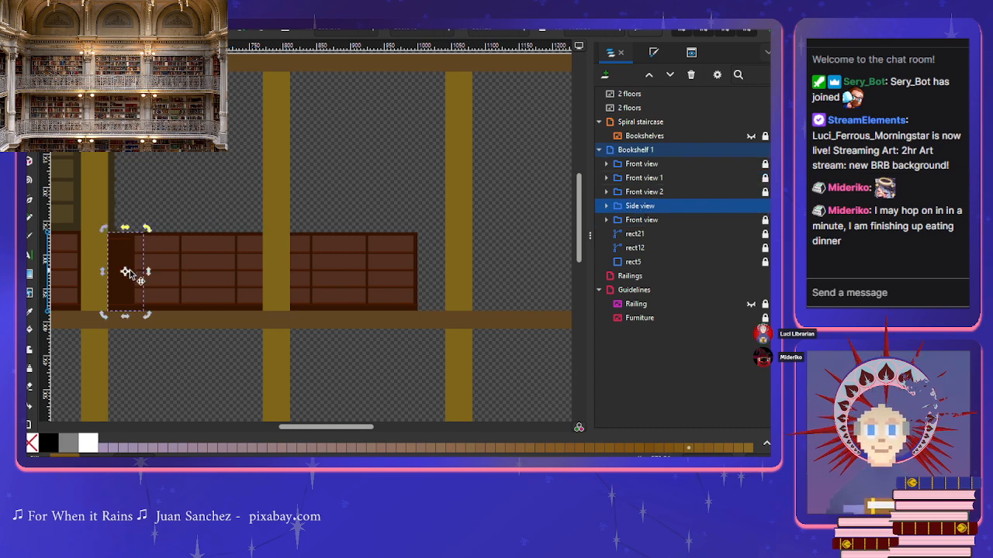
Step: Duplicate the Side view group, flip the copy horizontally and place it at the second bookshelf's right end against the next column
key("ctrl+d")
key("Home")
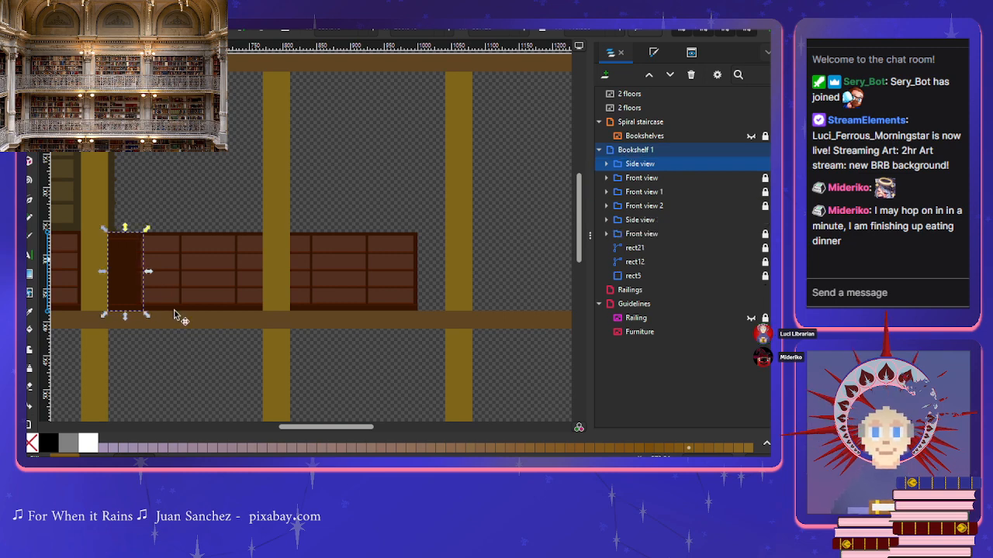
left_click_drag(133, 270, 438, 269)
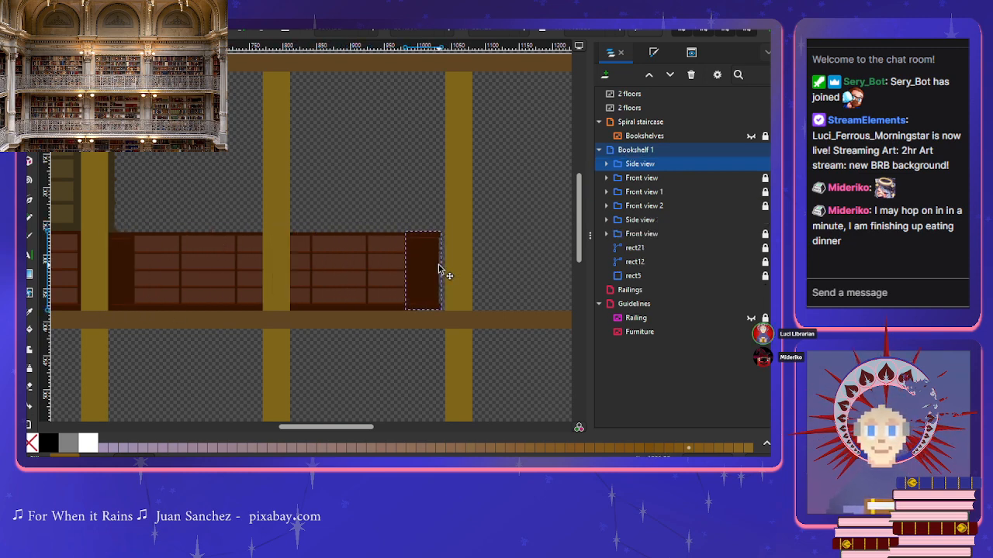
scroll(438, 289, "up", 3)
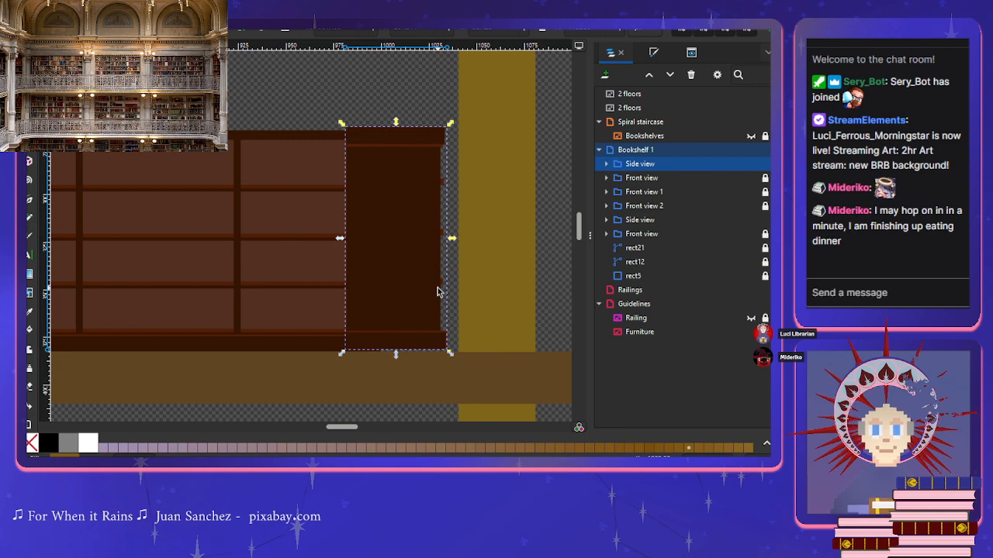
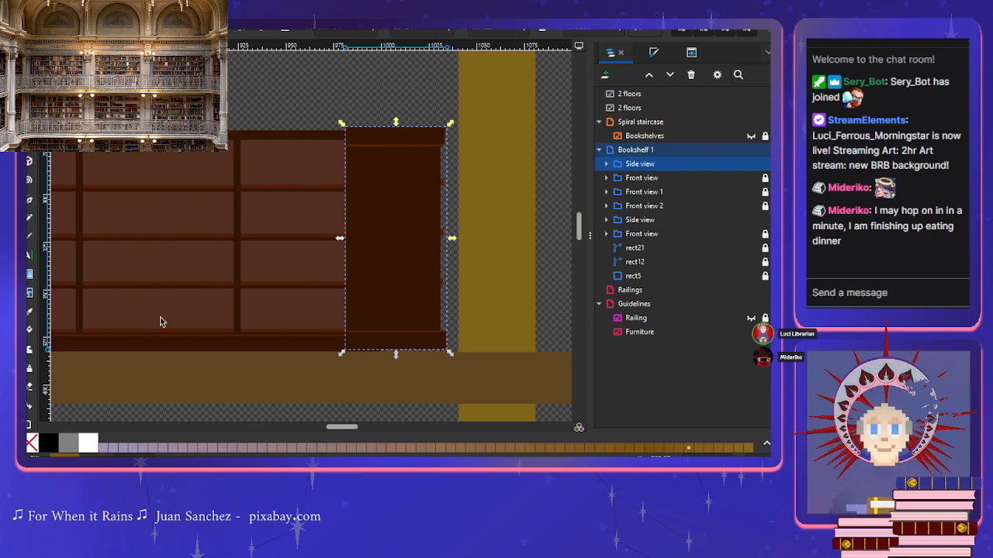
key("h")
left_click_drag(401, 289, 413, 294)
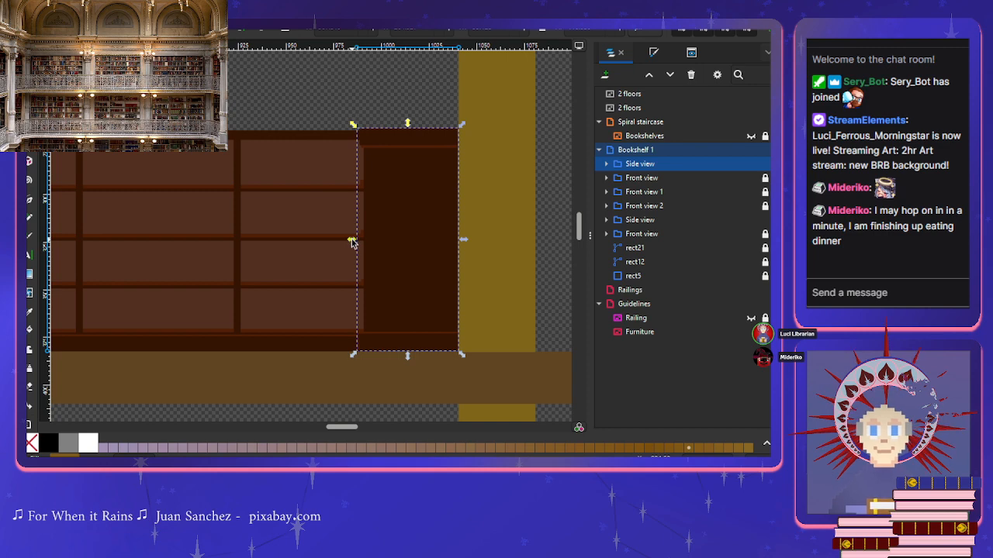
Step: Try narrowing the flipped side cabinet from its left edge, undo it, and check the cabinet's fit against the column
mouse_move(351, 239)
left_mouse_down()
mouse_move(547, 241)
mouse_move(368, 242)
left_mouse_up()
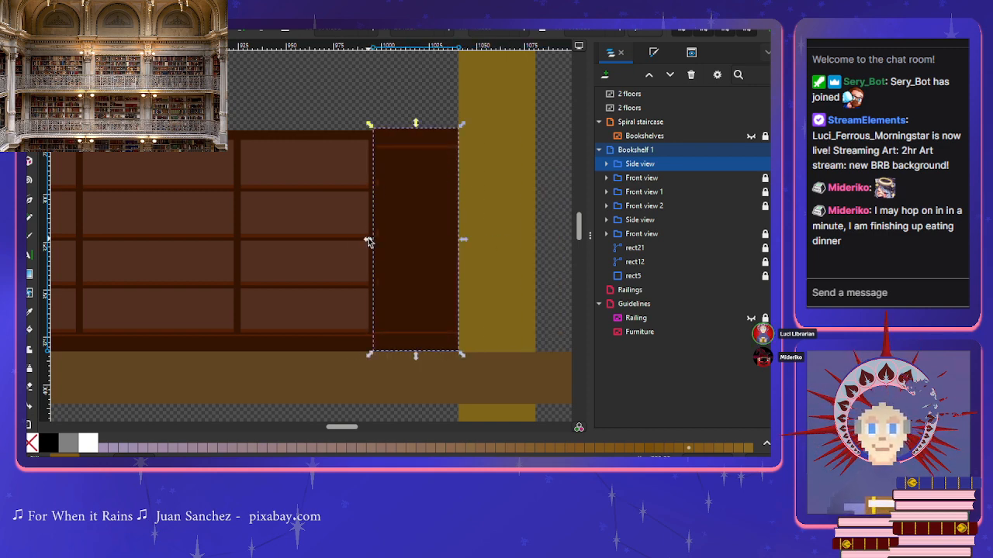
key("ctrl+z")
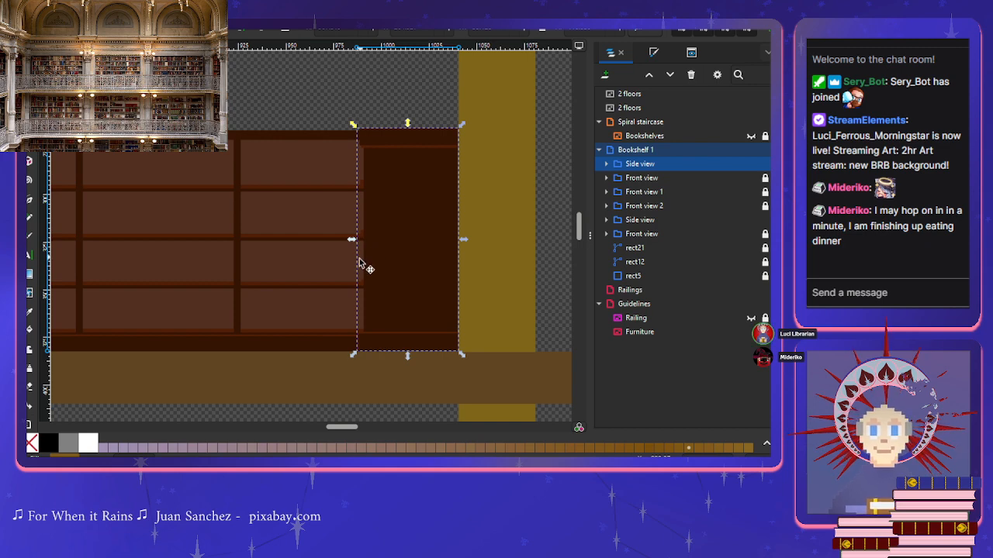
left_click(492, 347)
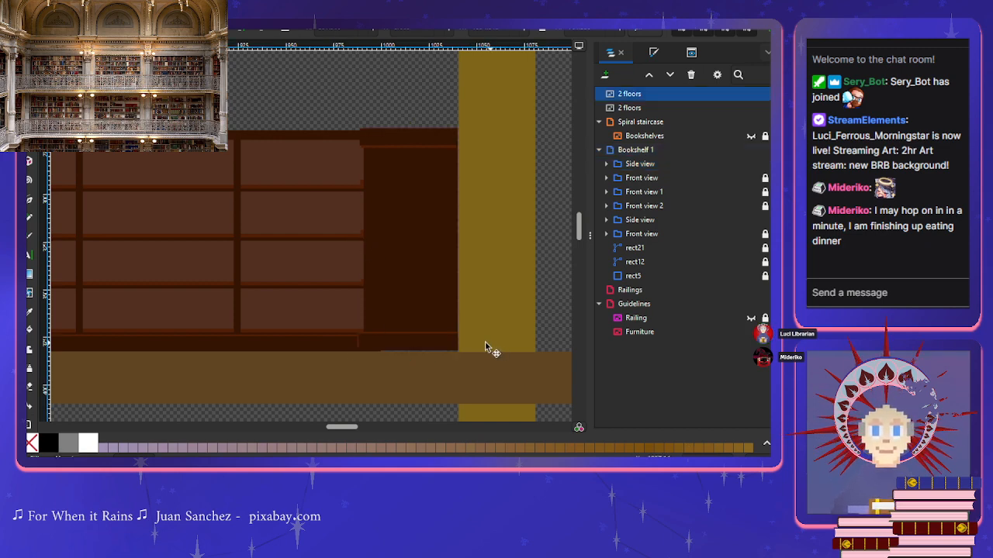
left_click(404, 182)
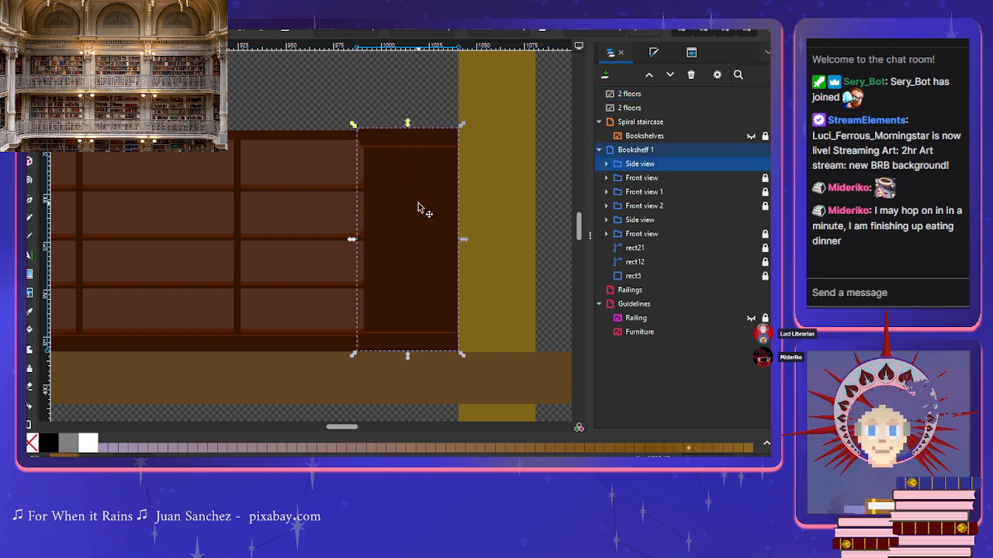
left_click(399, 99)
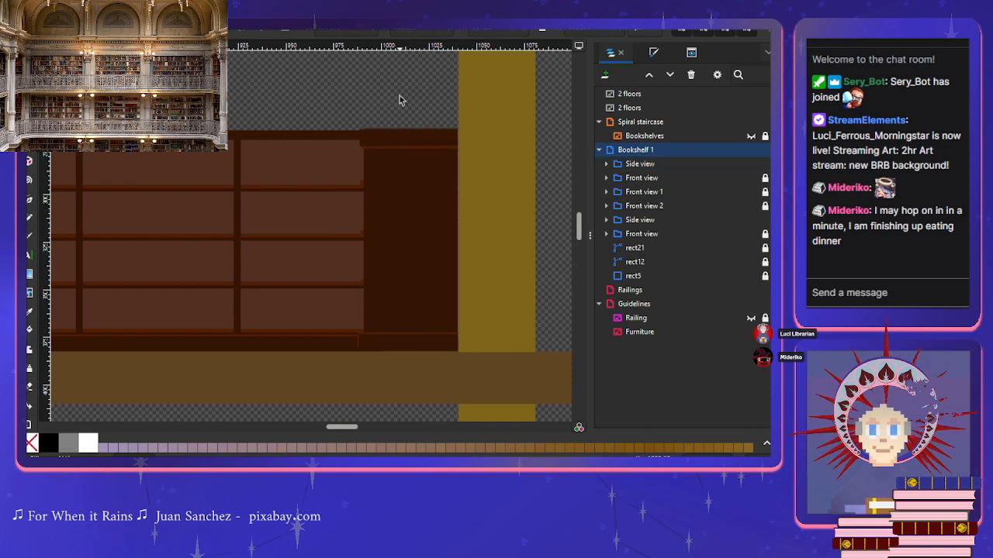
Step: Lock the flipped Side view group and move the original Side view group directly beneath it in the stack, above the Front view groups
scroll(391, 99, "down", 3)
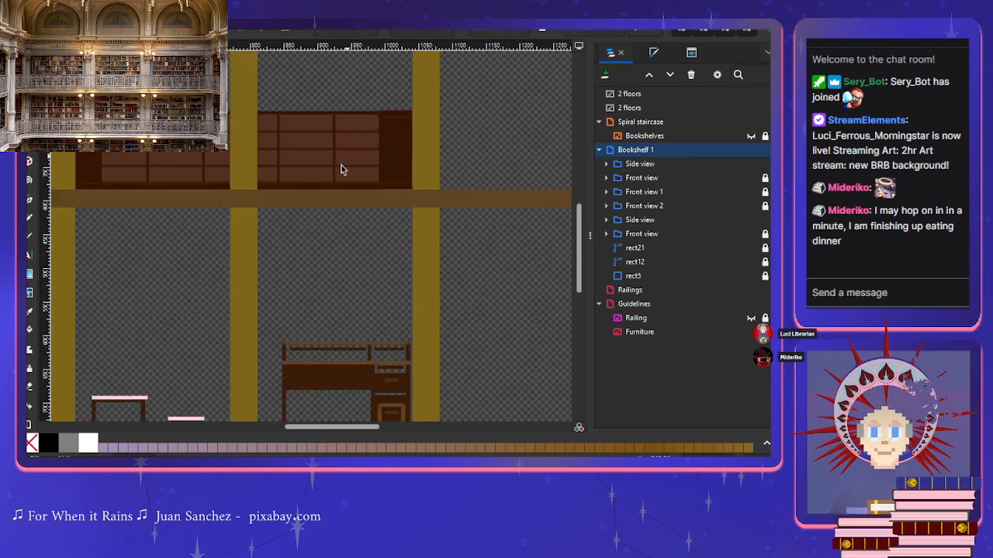
scroll(306, 215, "up", 2)
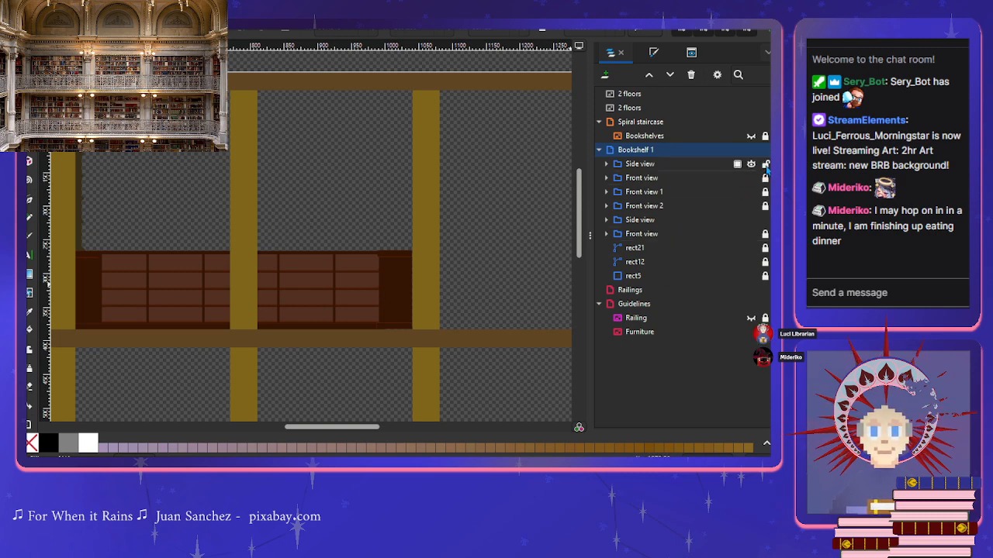
left_click(656, 166)
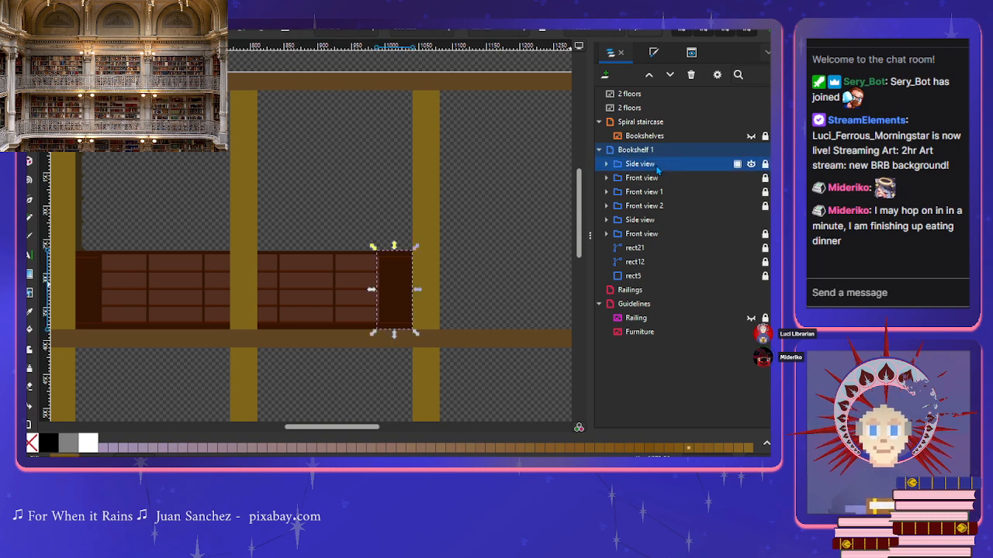
left_click(641, 221)
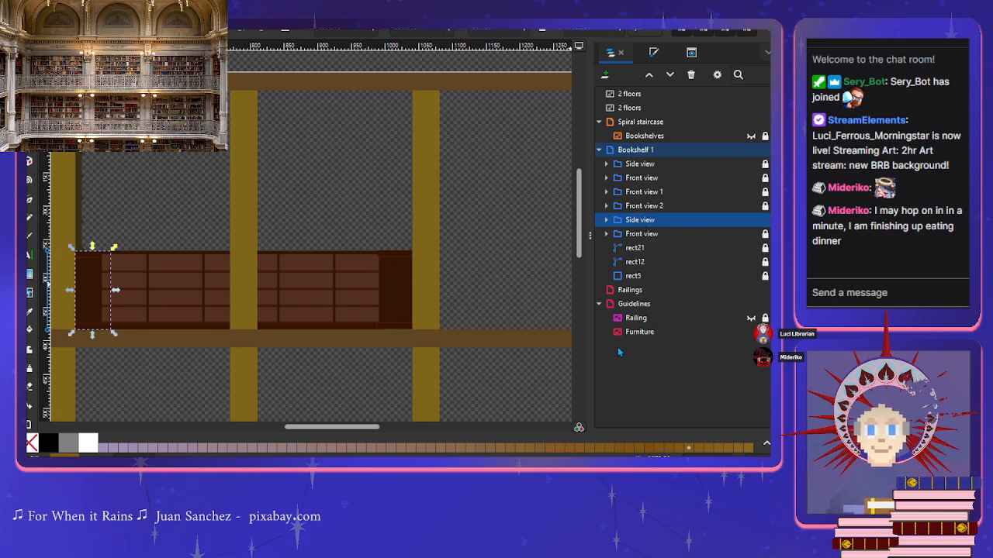
left_click_drag(639, 221, 642, 177)
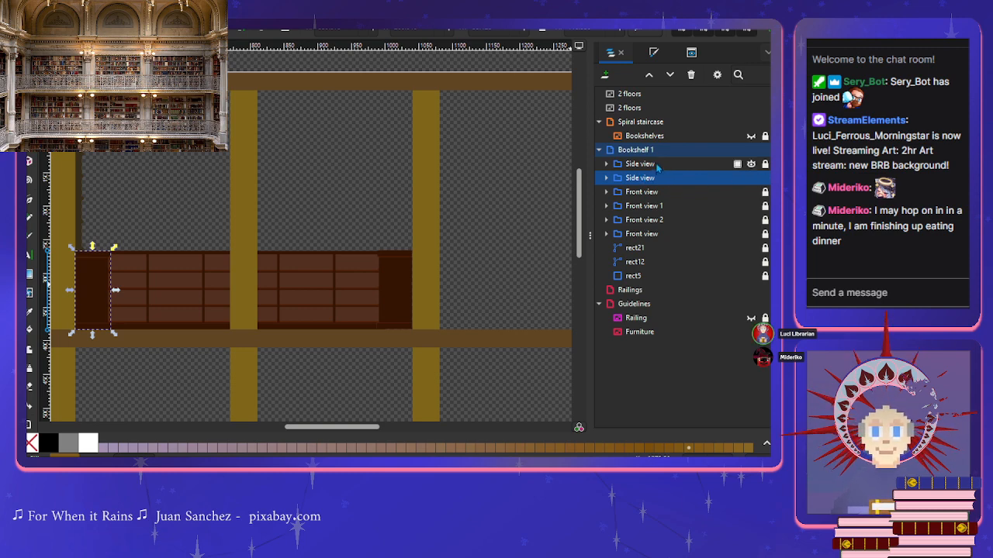
Step: Rename the original cabinet's Side view group to Side view 1 and clear the selection
double_click(656, 178)
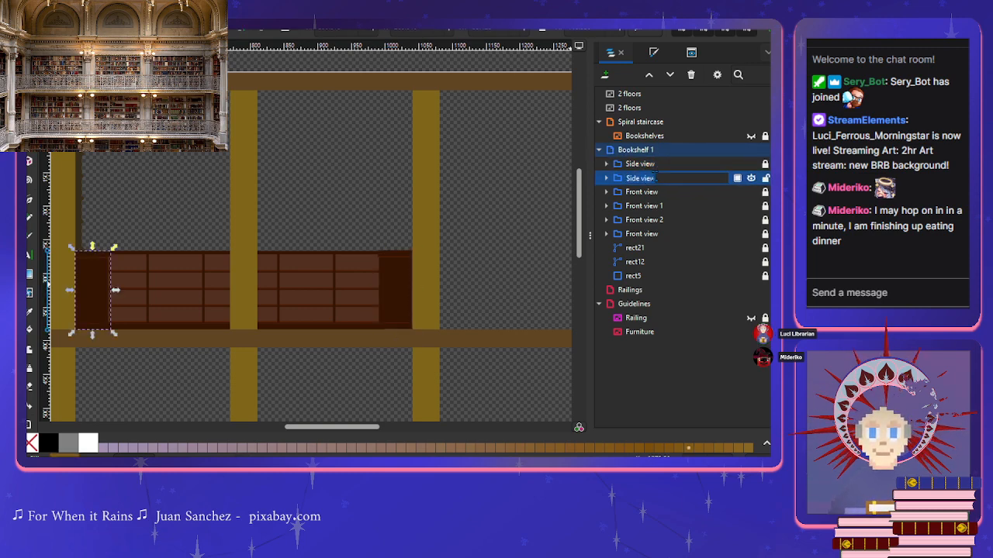
type("1")
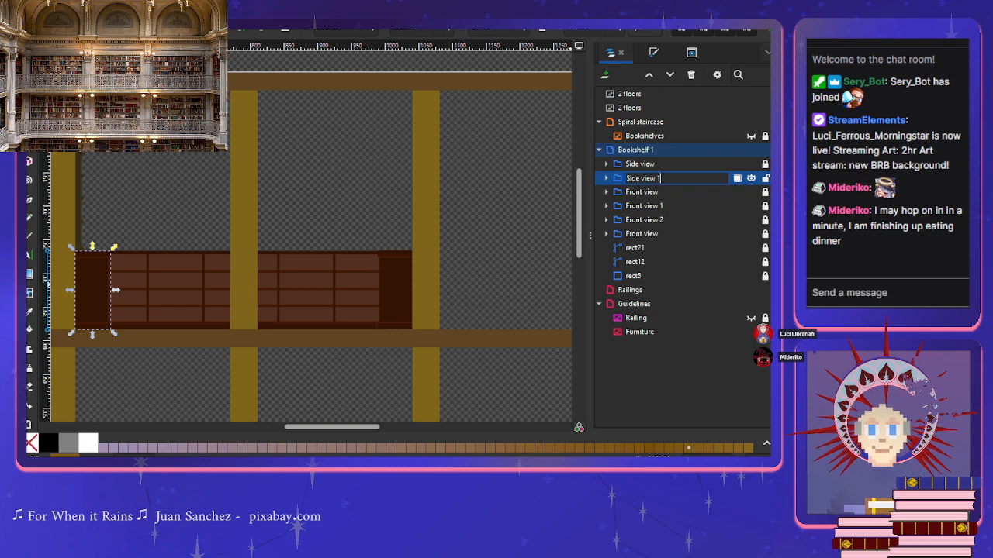
key("Return")
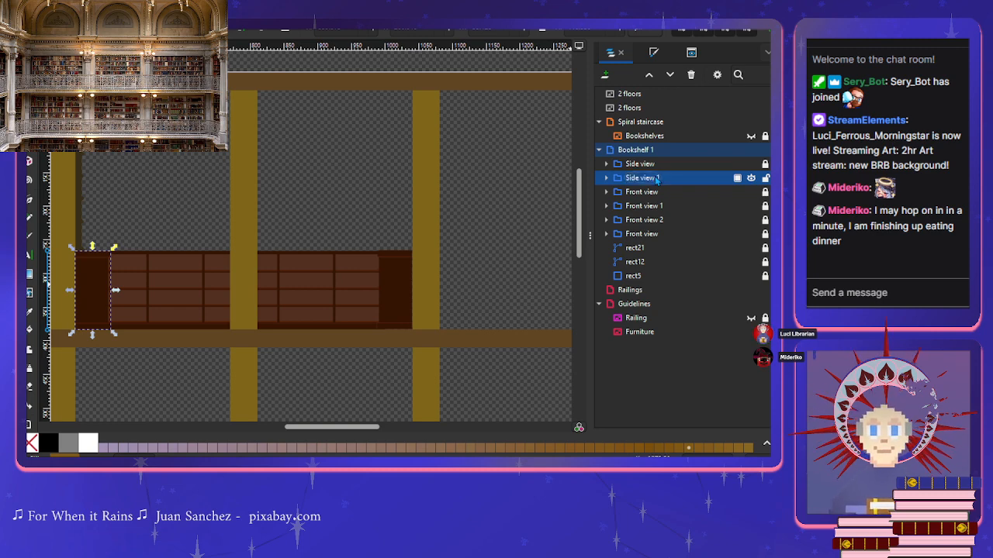
left_click(528, 263)
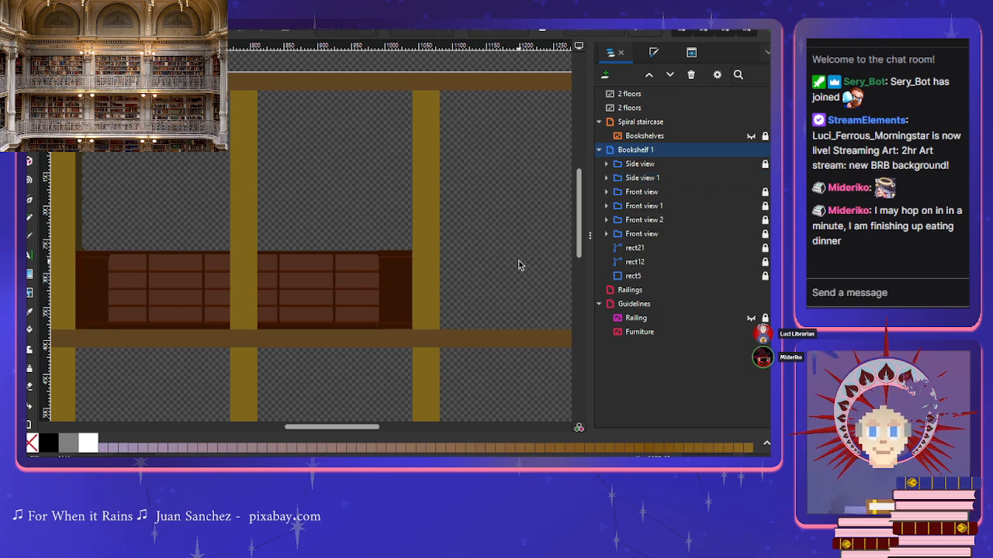
Step: Examine where the shelves meet the cabinets and columns, and identify which part each Side view and Front view group covers
scroll(255, 326, "up", 3)
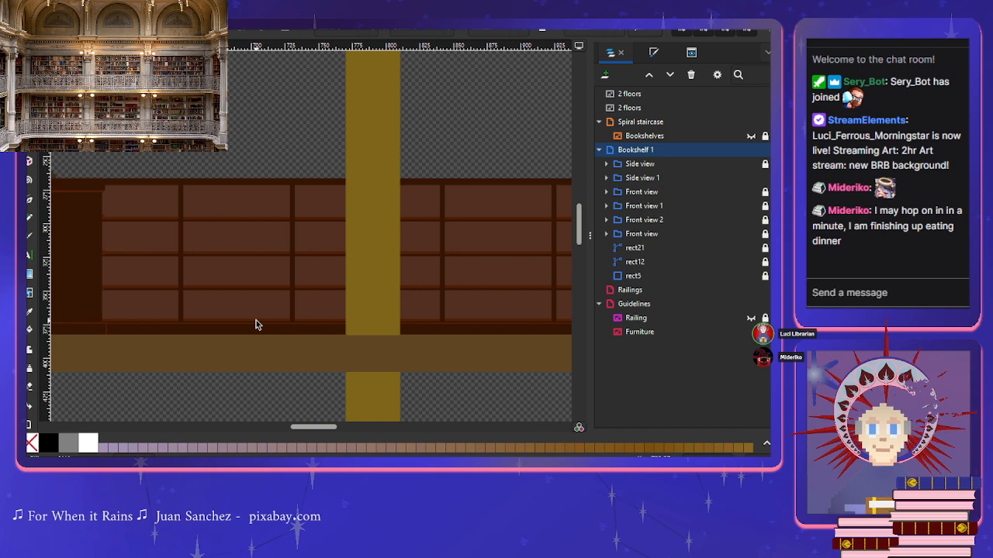
scroll(259, 314, "down", 2)
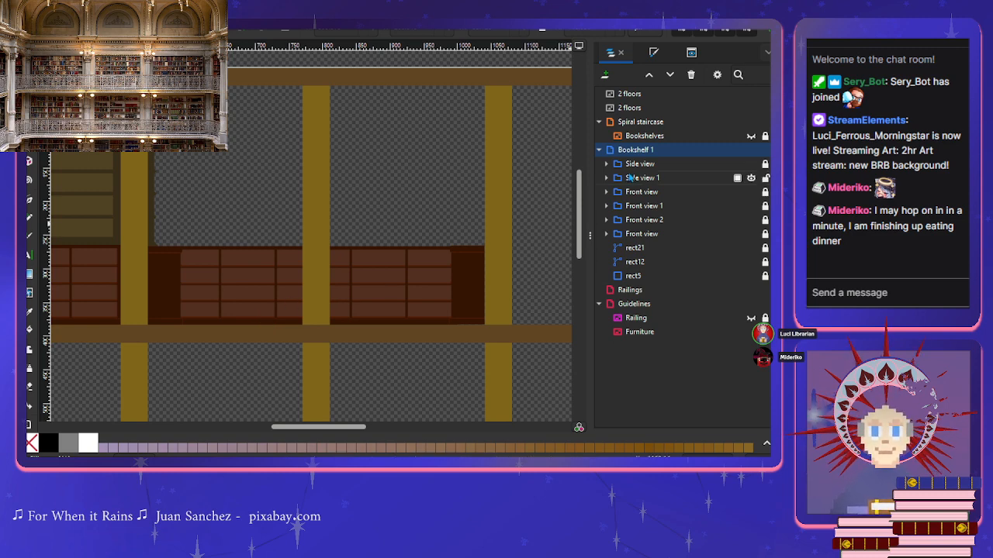
left_click(640, 164)
left_click(640, 178)
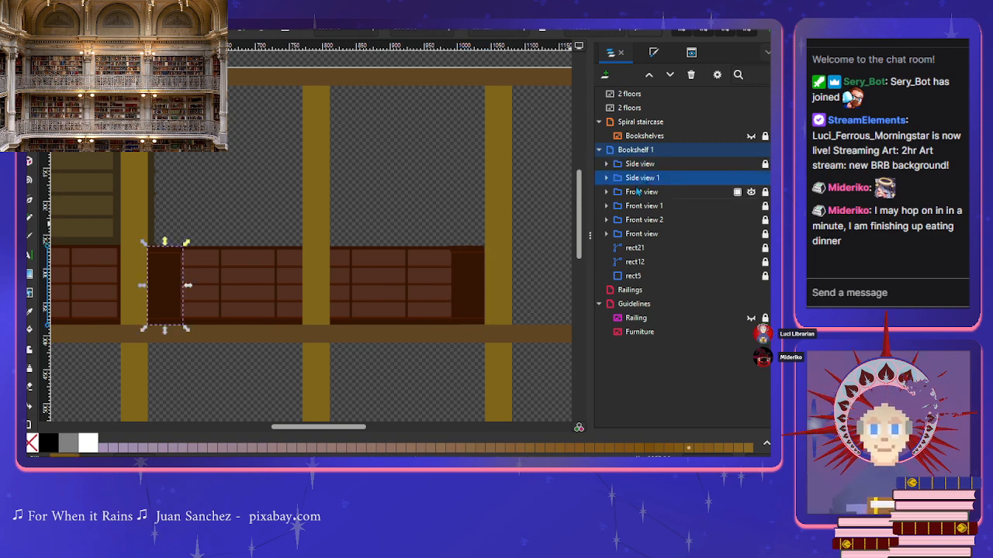
left_click(636, 191)
left_click(638, 179)
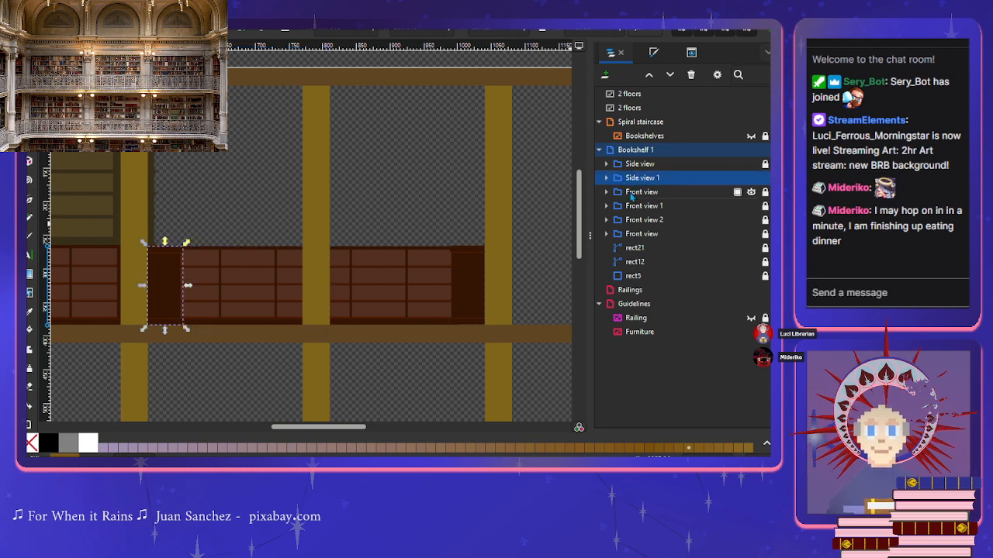
left_click(632, 194)
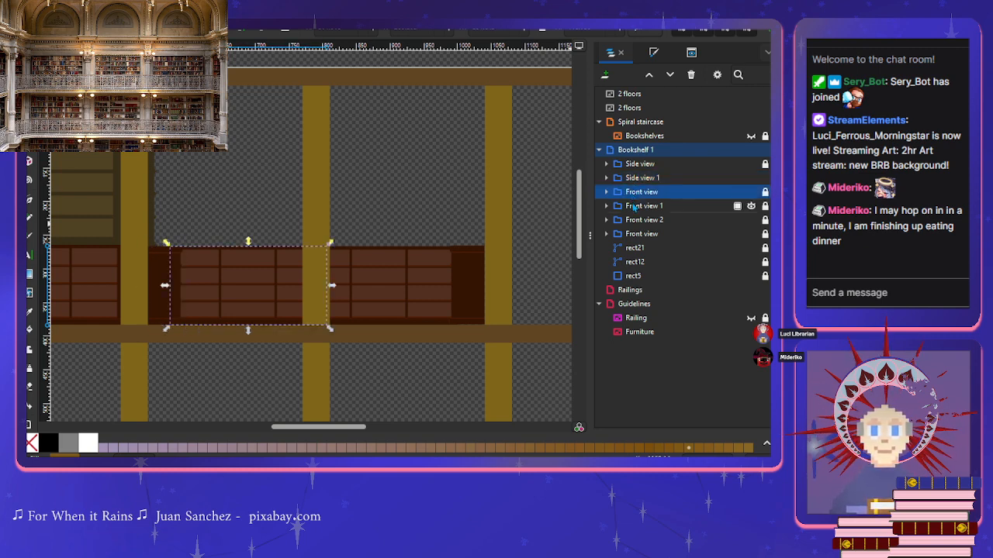
left_click(633, 206)
left_click(635, 192)
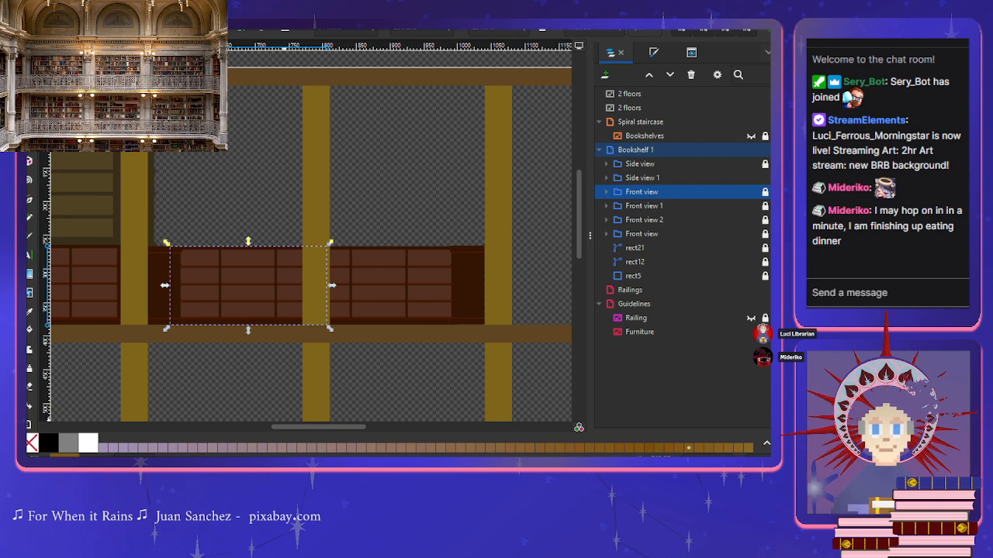
Step: Activate the Rectangle tool for drawing on the shelves beside the middle column, next to the selected Front view group's edge
scroll(366, 250, "up", 4)
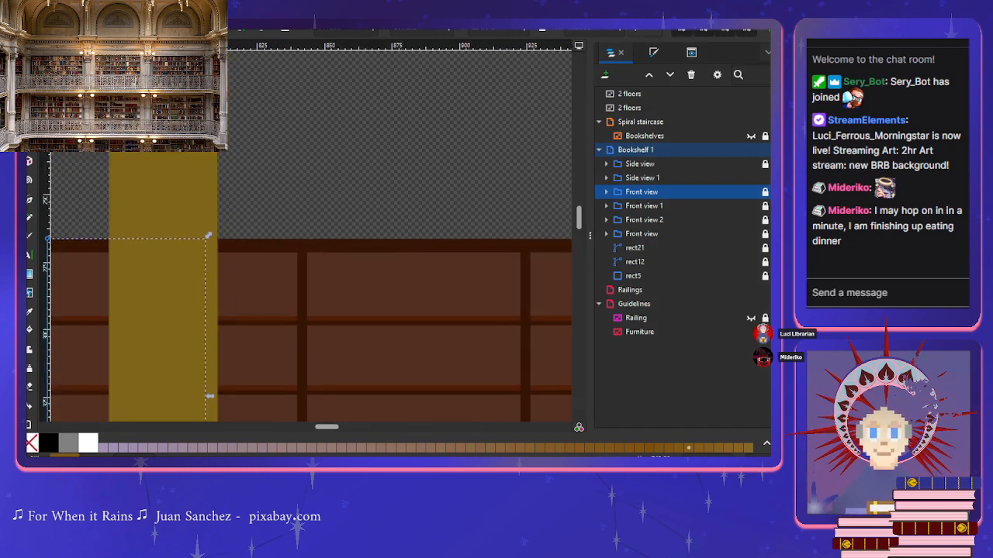
key("r")
scroll(238, 350, "down", 2)
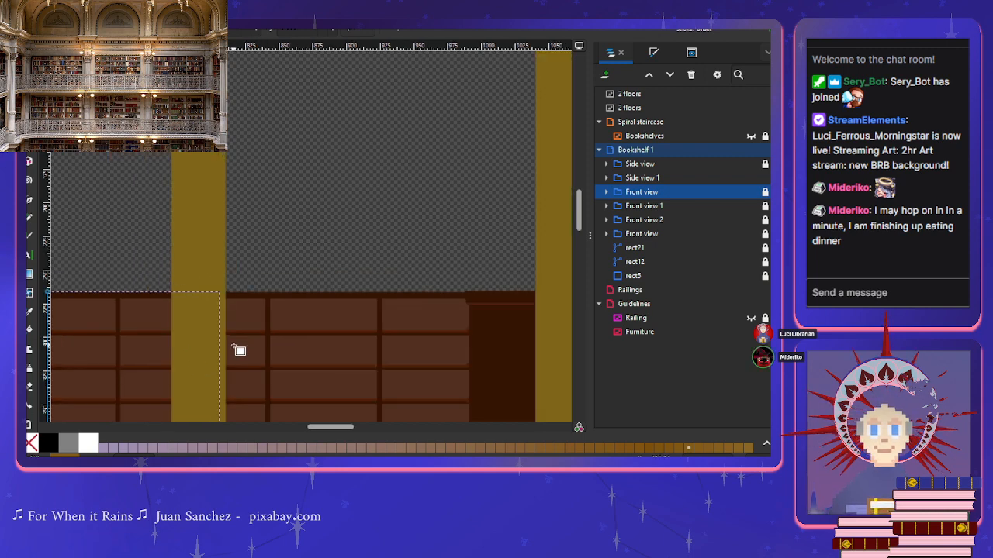
Step: Draw a thin rectangle along the upper edge of the front-view bookshelf and fill it with the reddish brown sampled from a shelf
scroll(238, 350, "left", 4)
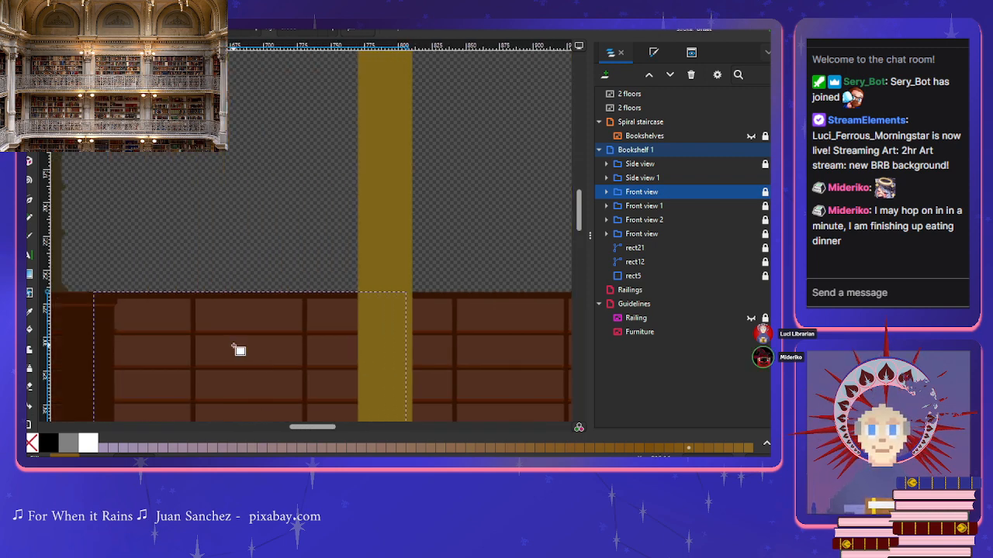
scroll(238, 350, "down", 1)
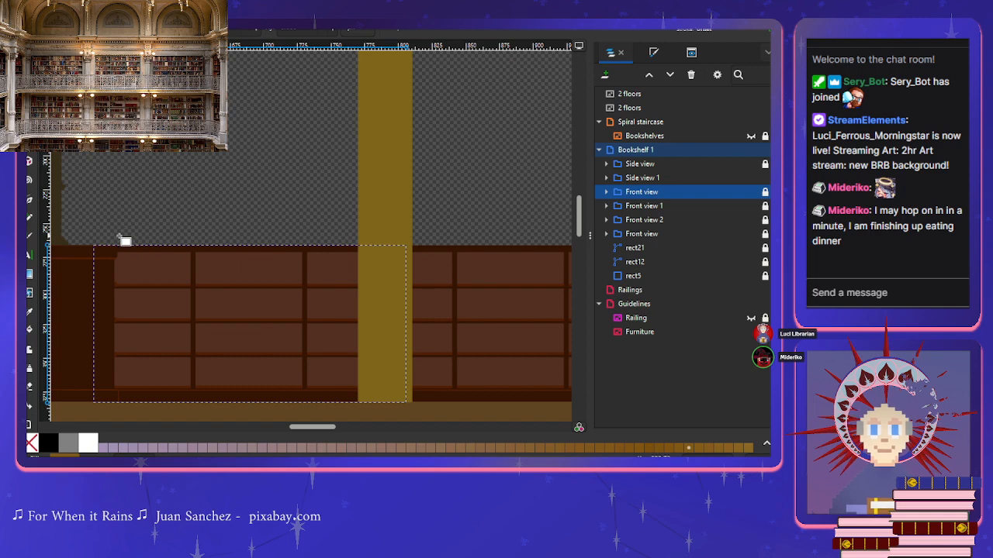
mouse_move(117, 251)
left_mouse_down()
mouse_move(164, 261)
mouse_move(468, 256)
left_mouse_up()
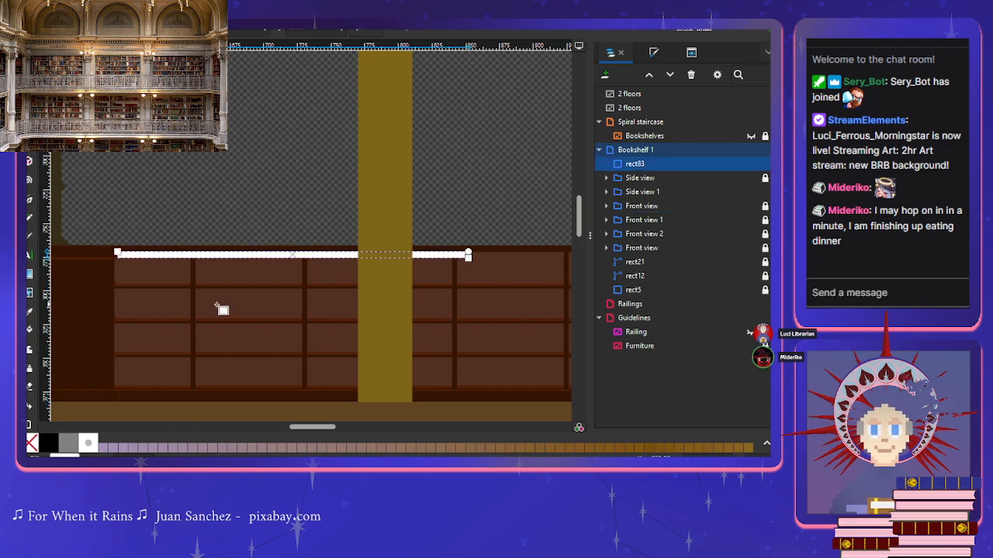
scroll(178, 317, "up", 1)
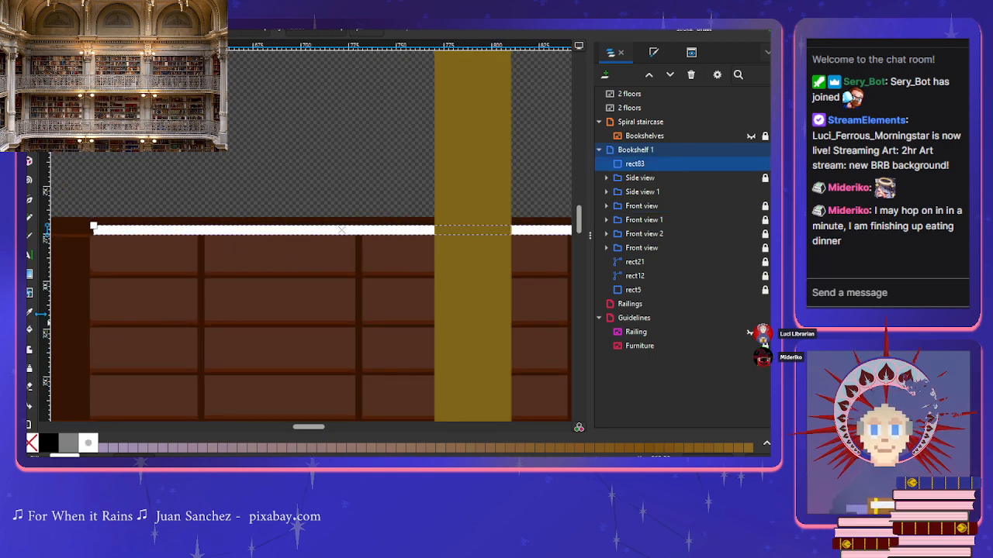
left_click(31, 313)
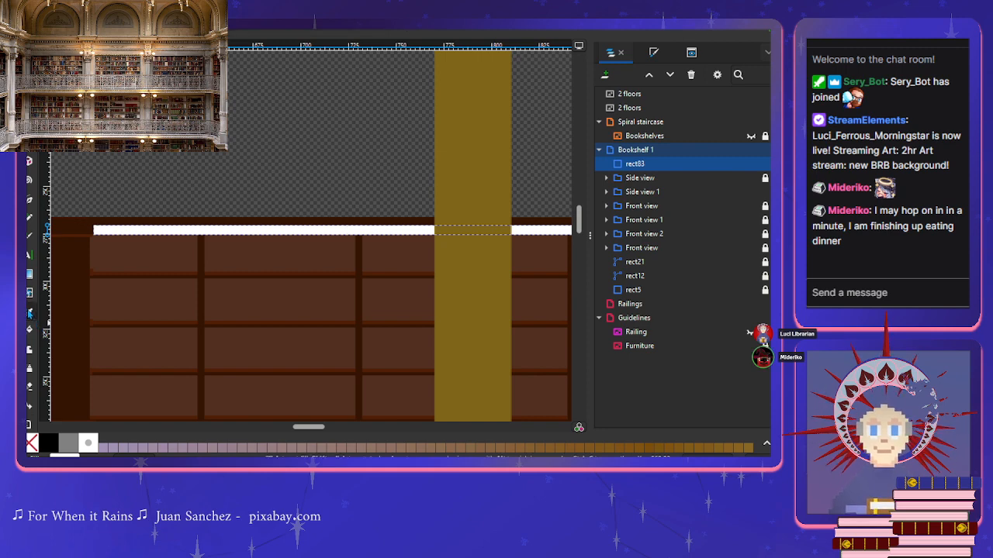
left_click(174, 275)
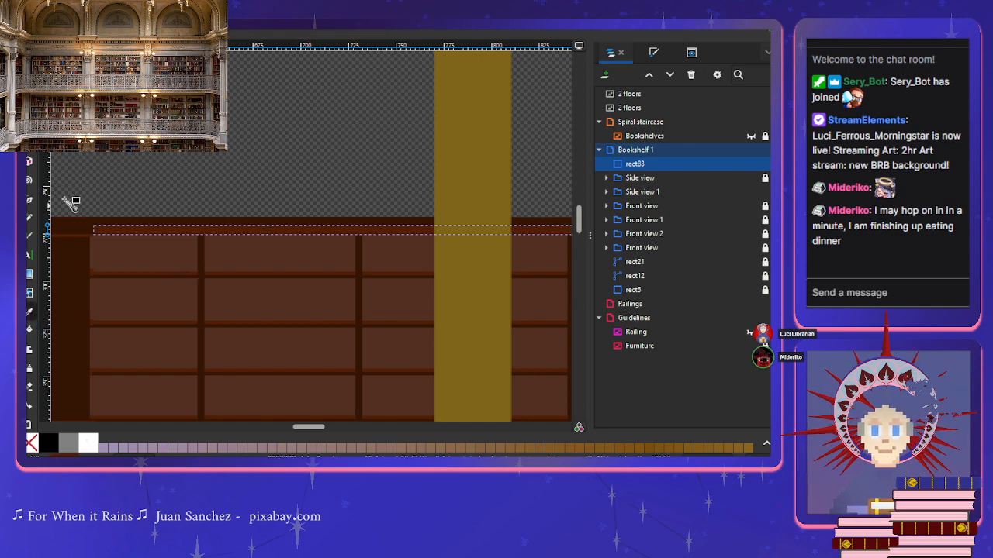
Step: Reduce the strip's height and fit it directly under the bookshelf's top board, starting at the left side panel
key("s")
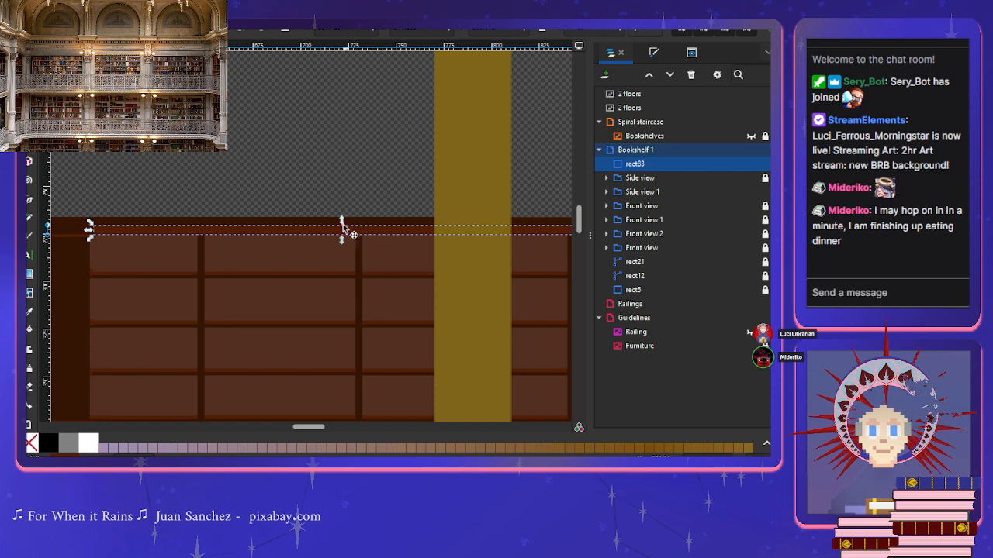
left_click_drag(343, 226, 345, 230)
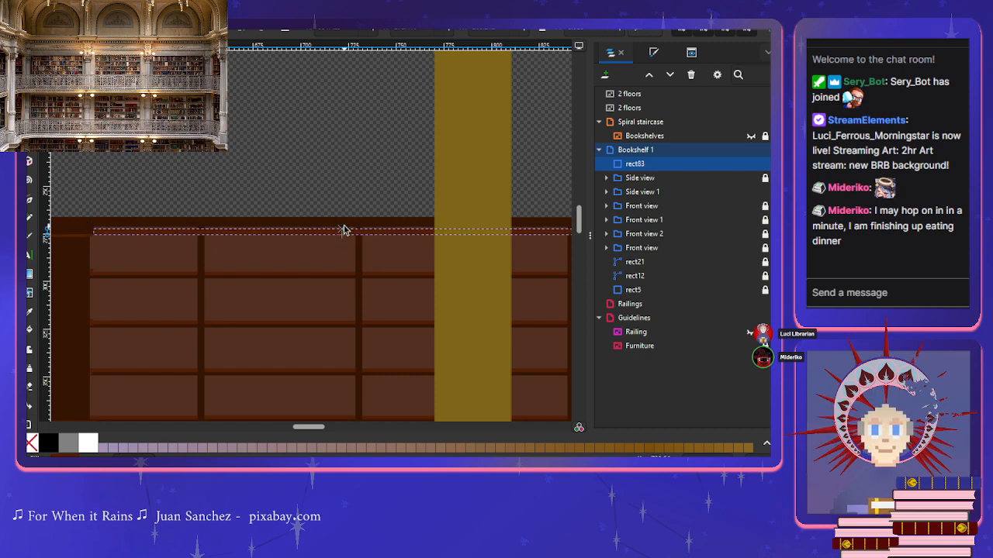
scroll(133, 266, "up", 2)
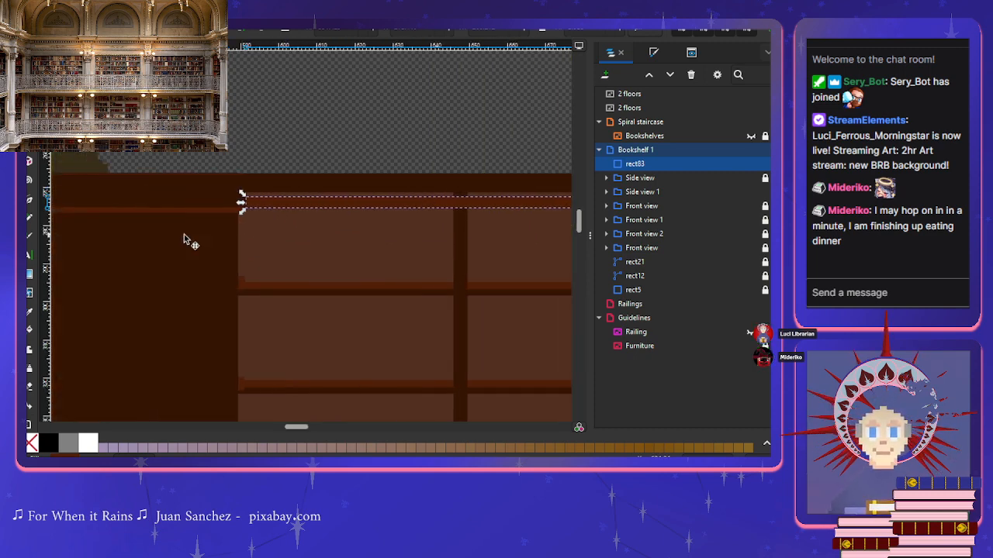
left_click_drag(288, 204, 243, 204)
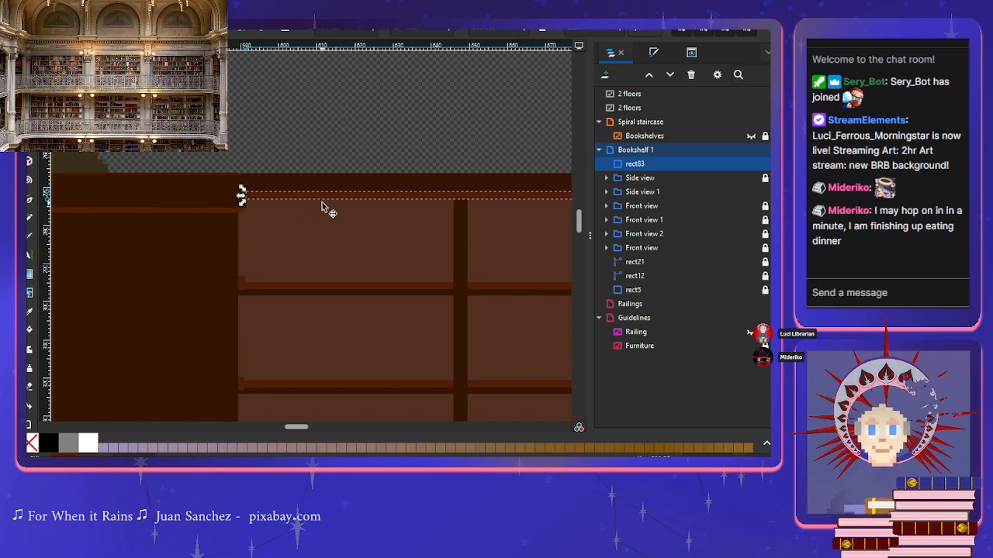
Step: Stretch the strip's right end across the shelves to meet the right side panel
scroll(323, 205, "right", 4)
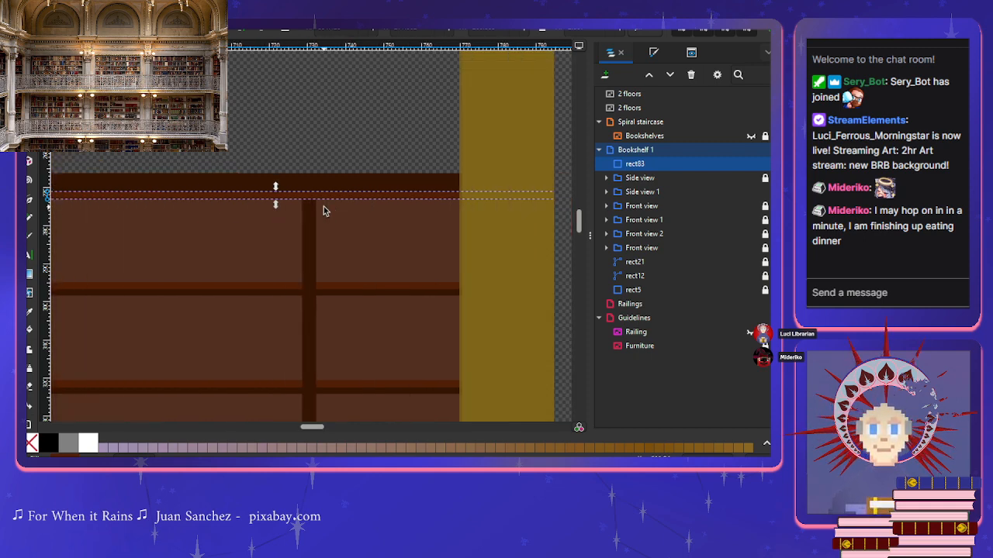
scroll(324, 207, "right", 10)
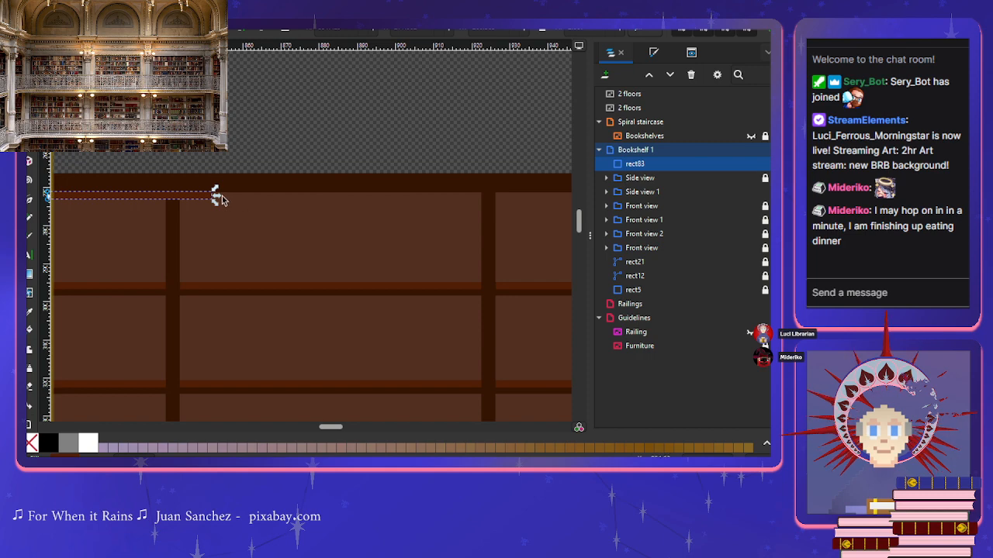
left_click_drag(217, 195, 518, 195)
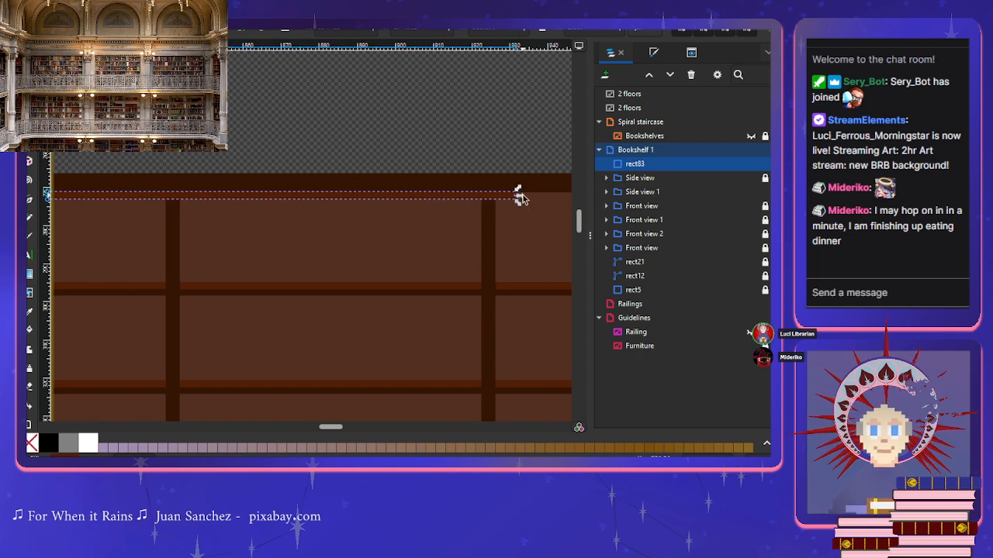
scroll(376, 220, "right", 2)
scroll(376, 221, "right", 6)
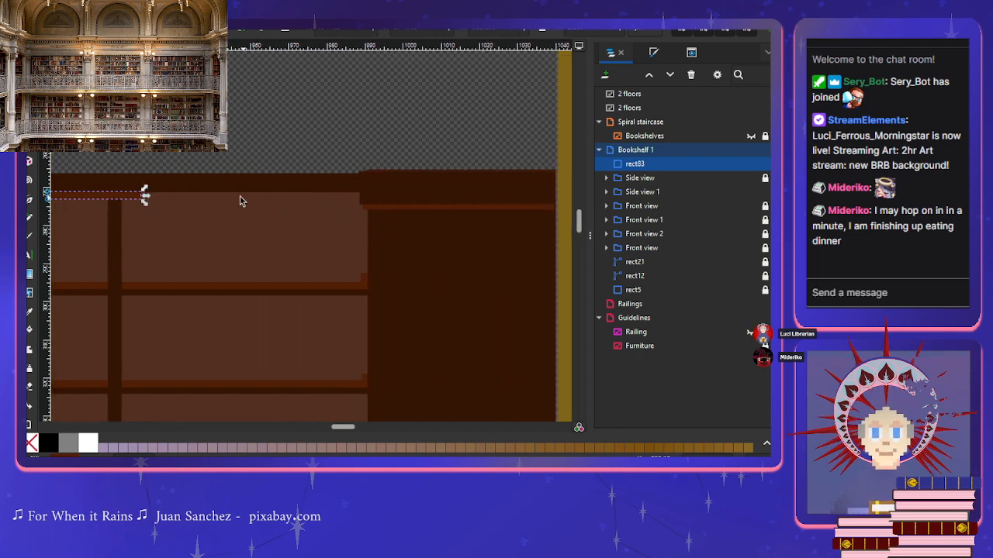
left_click_drag(145, 197, 363, 197)
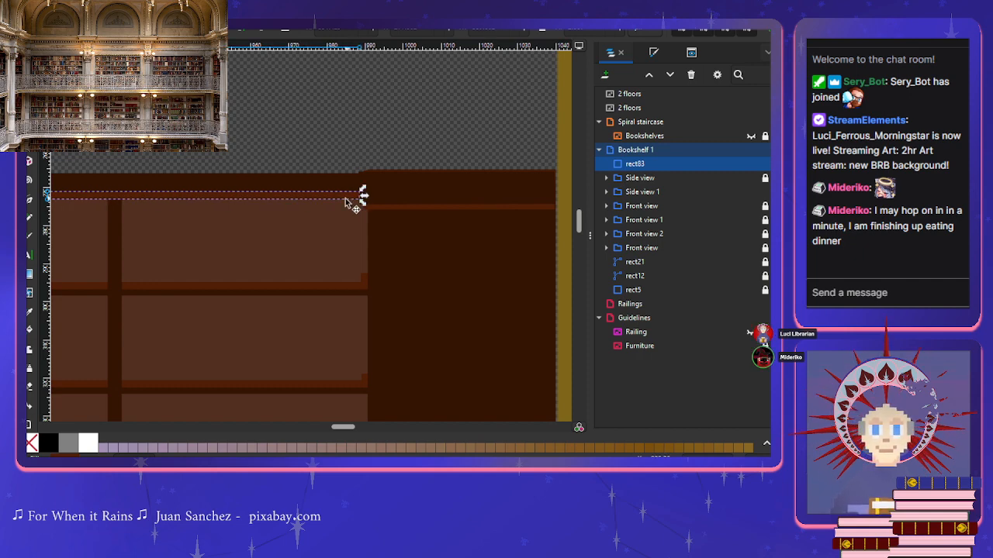
left_click(288, 151)
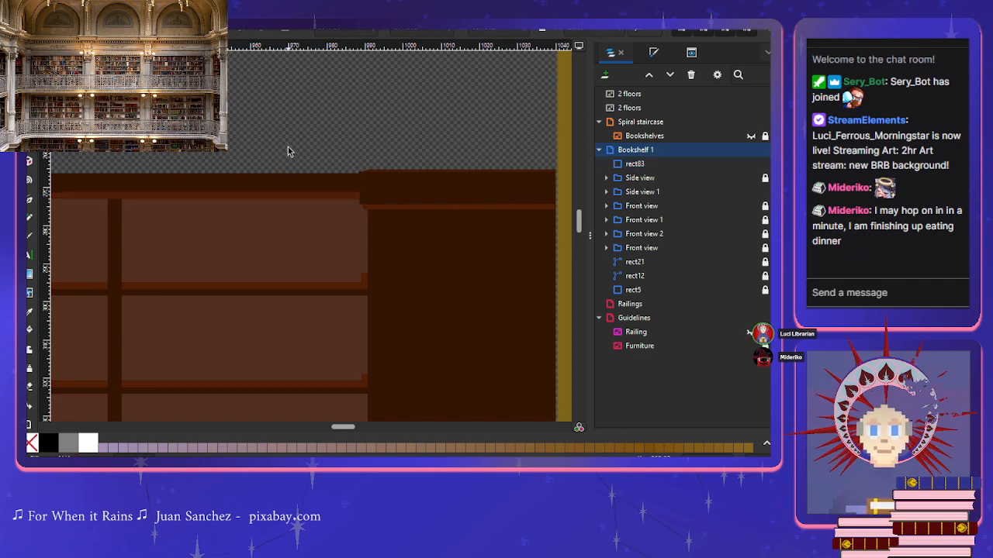
Step: Unlock the Side view 1 group and paste a copy of its base rectangle rect24 above the left side panel
scroll(288, 151, "down", 1, "ctrl")
scroll(287, 205, "left", 8)
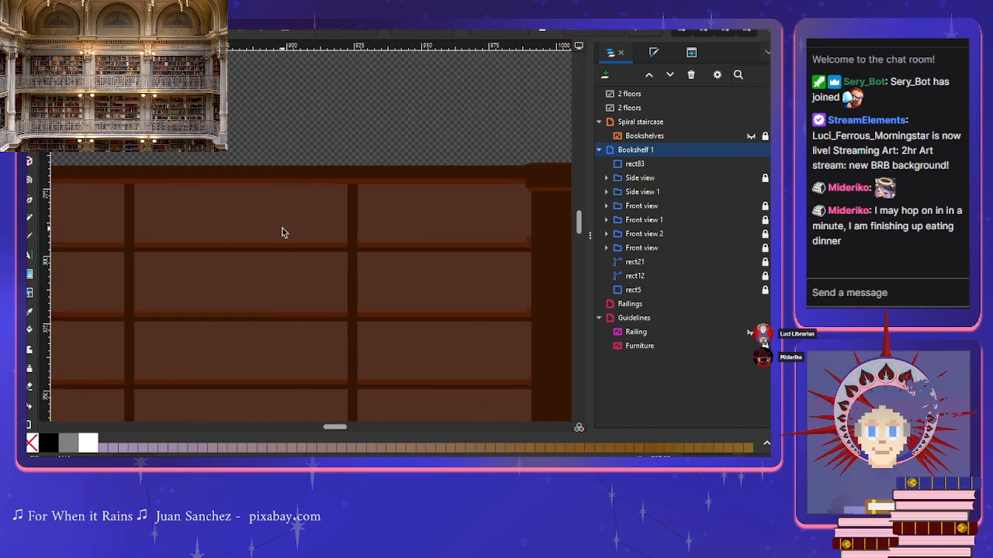
scroll(282, 233, "left", 10)
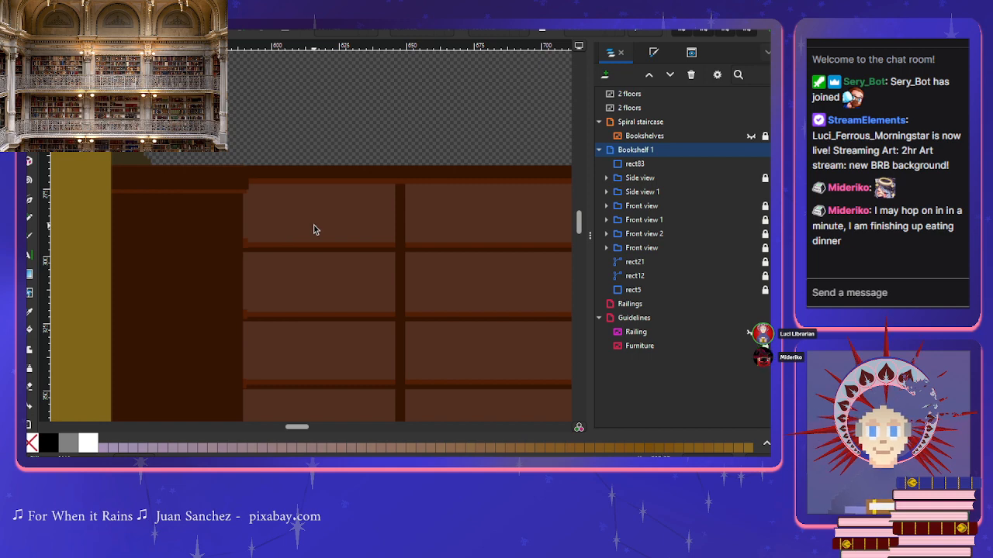
scroll(315, 227, "down", 1, "ctrl")
scroll(314, 226, "down", 1)
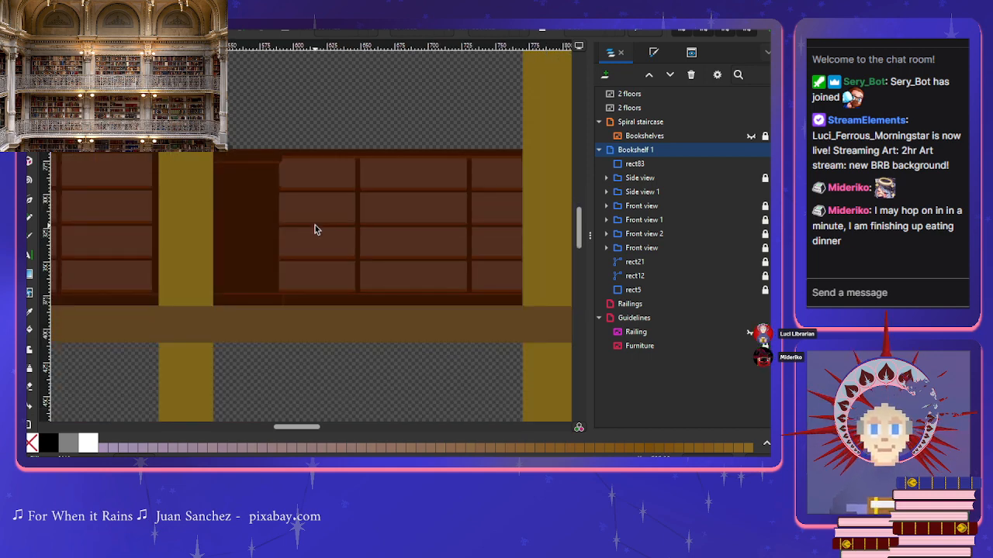
left_click(282, 305)
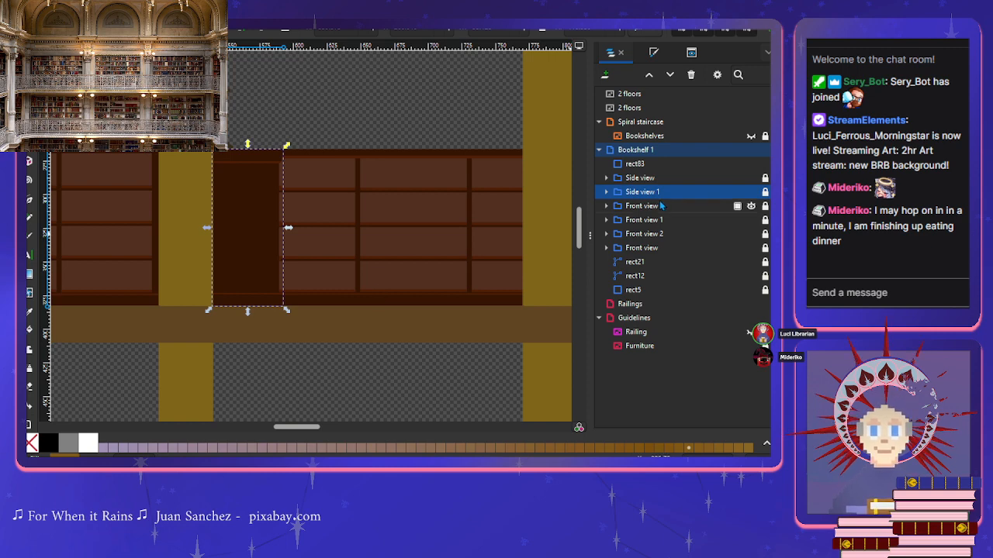
scroll(329, 309, "up", 3)
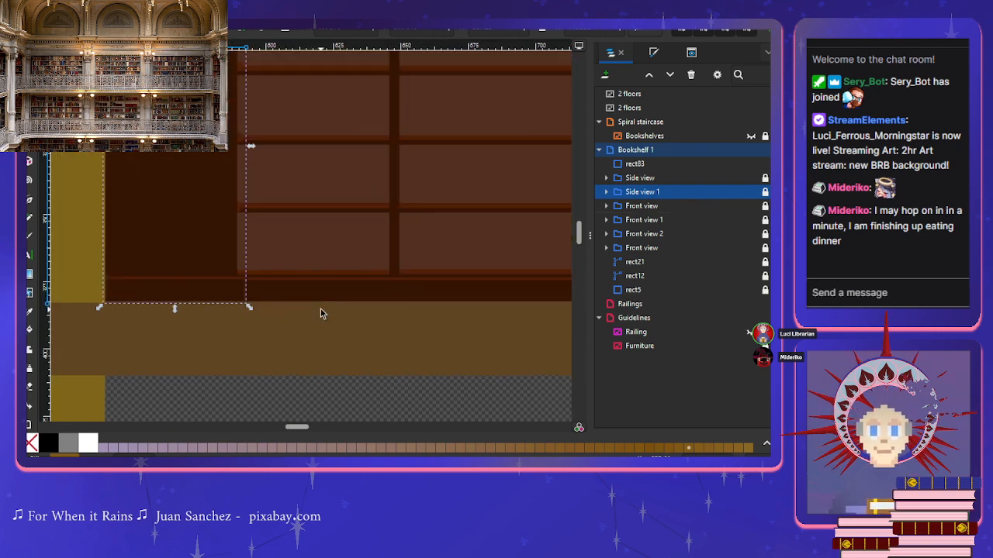
left_click(641, 206)
left_click(645, 194)
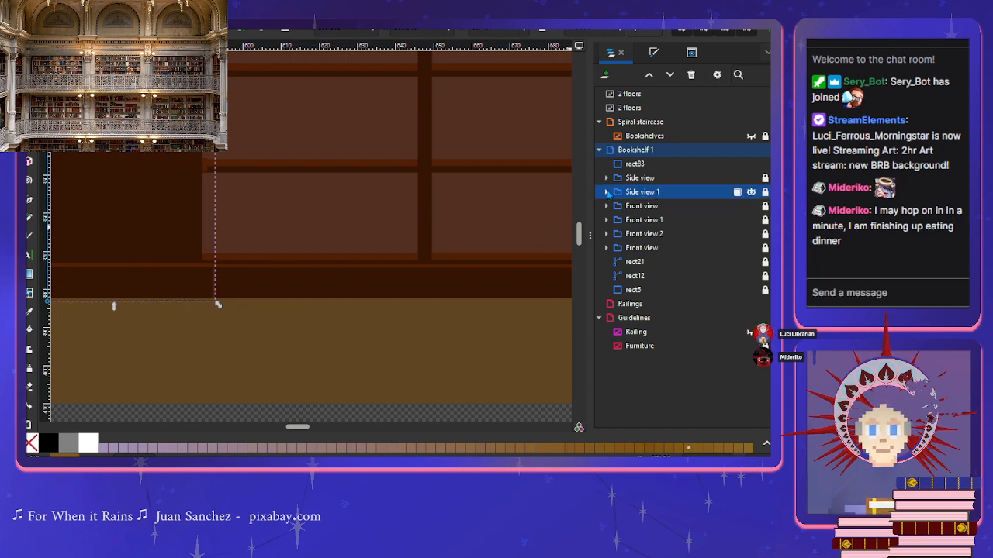
left_click(606, 192)
left_click(642, 248)
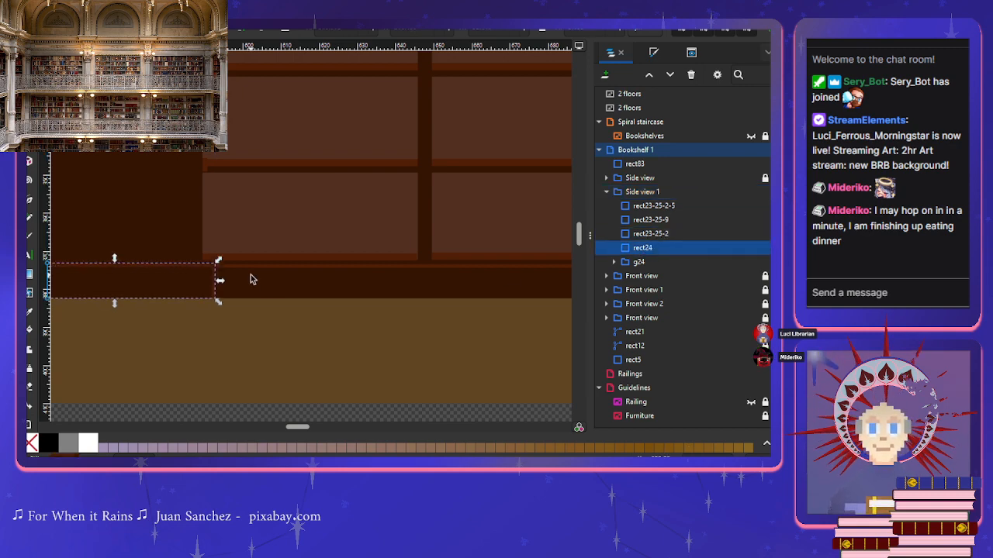
scroll(233, 271, "up", 8)
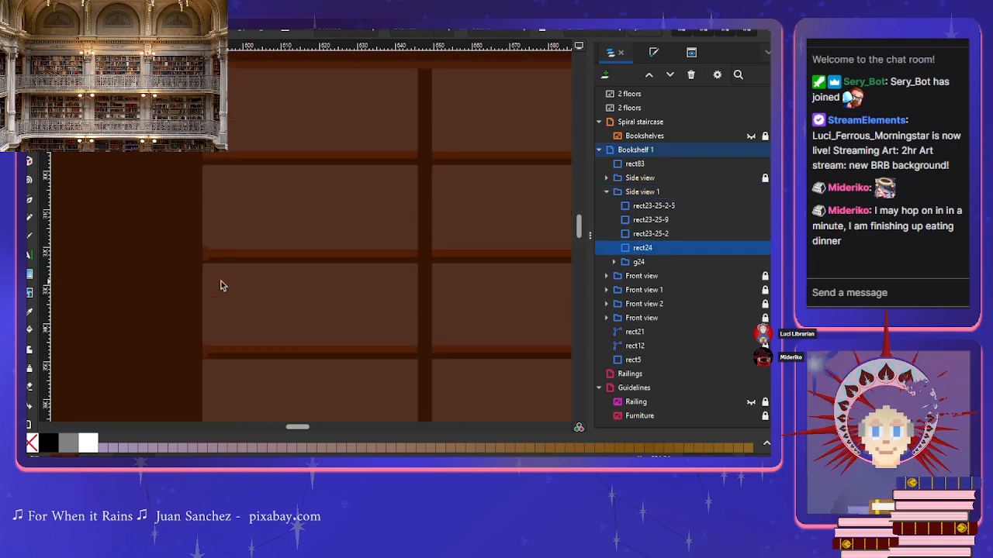
left_click(197, 244)
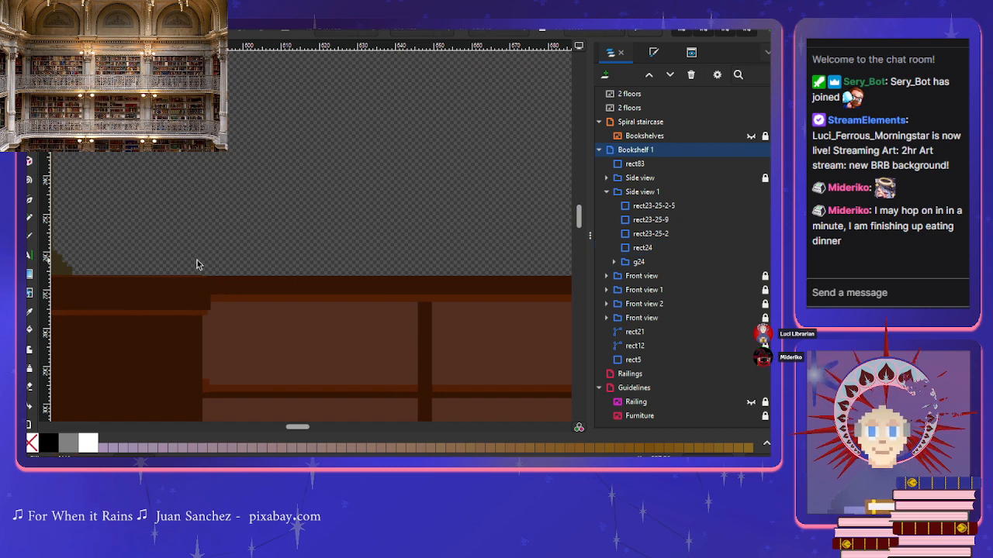
key("ctrl+v")
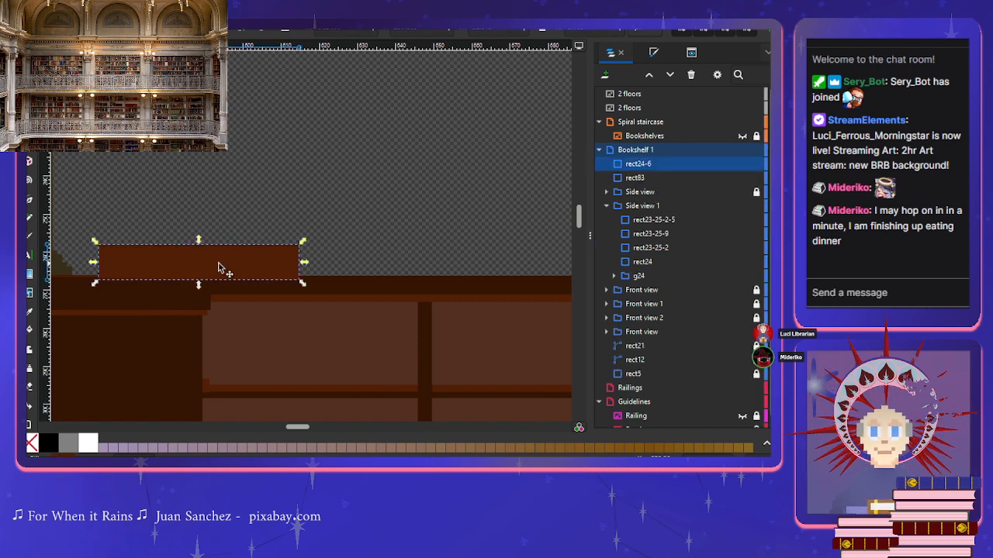
Step: Place the pasted rectangle directly above rect24 in the Side view 1 group and align it with the side panel's top cap
left_click_drag(219, 268, 223, 253)
left_click_drag(645, 164, 659, 256)
left_click_drag(239, 259, 151, 304)
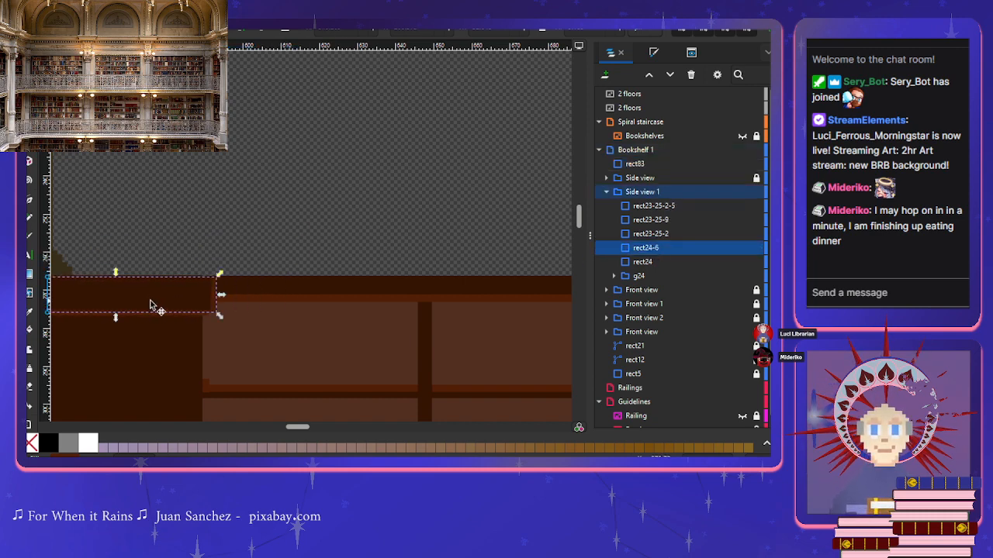
scroll(151, 305, "up", 3)
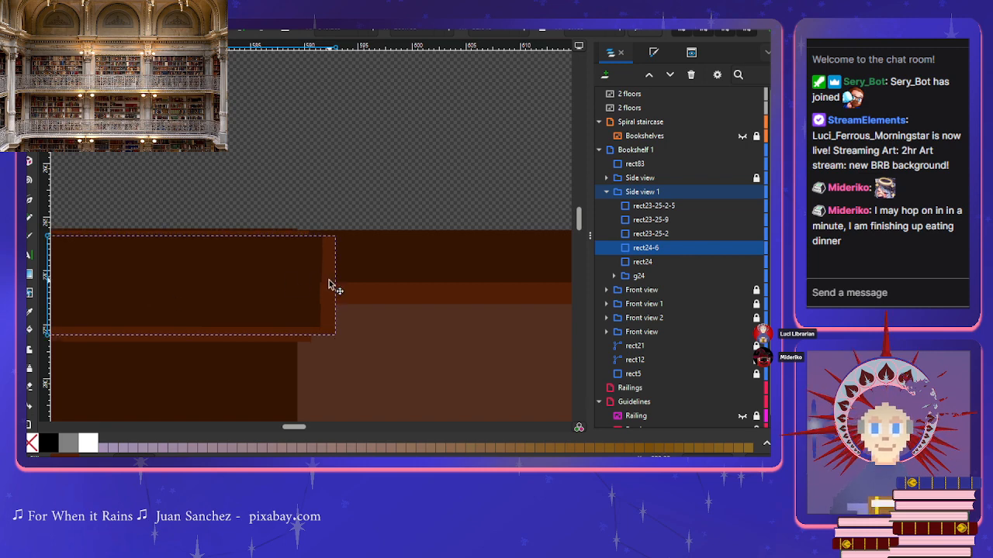
left_click_drag(328, 280, 324, 276)
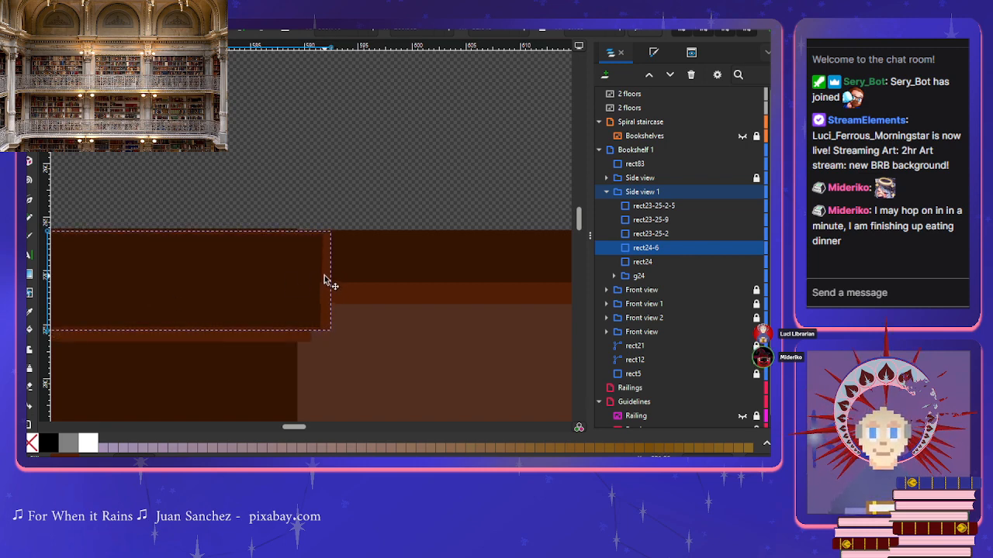
Step: Shift the dark cap rectangle rect23-25-2-5 horizontally over the pasted rectangle, leaving a thin reddish border at its right end
scroll(371, 286, "left", 6)
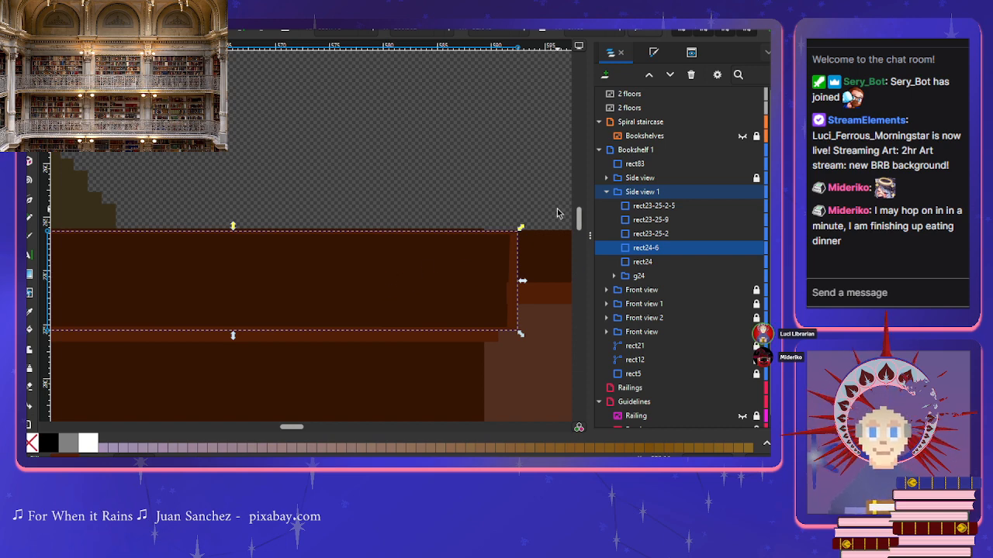
left_click(501, 266)
left_click_drag(501, 265, 501, 262)
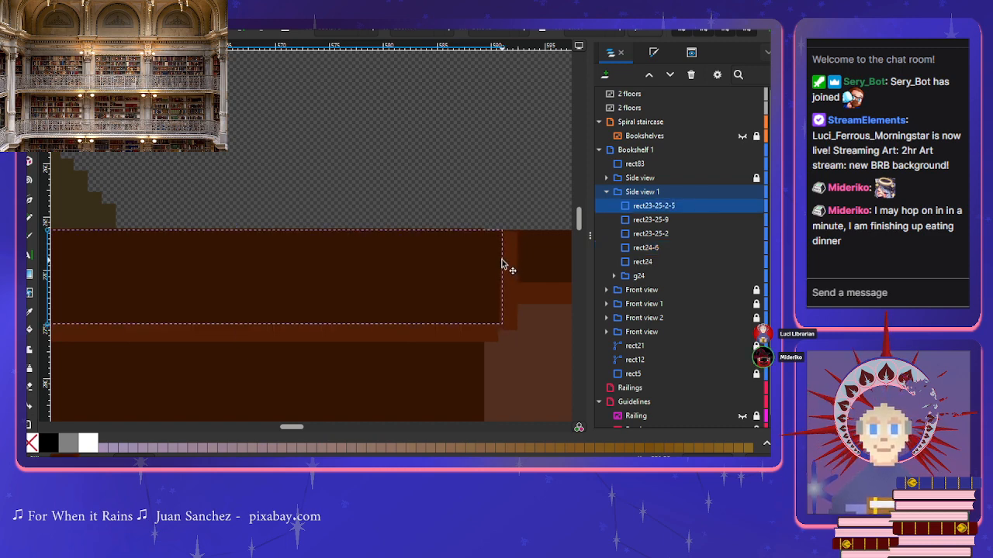
scroll(418, 299, "left", 6)
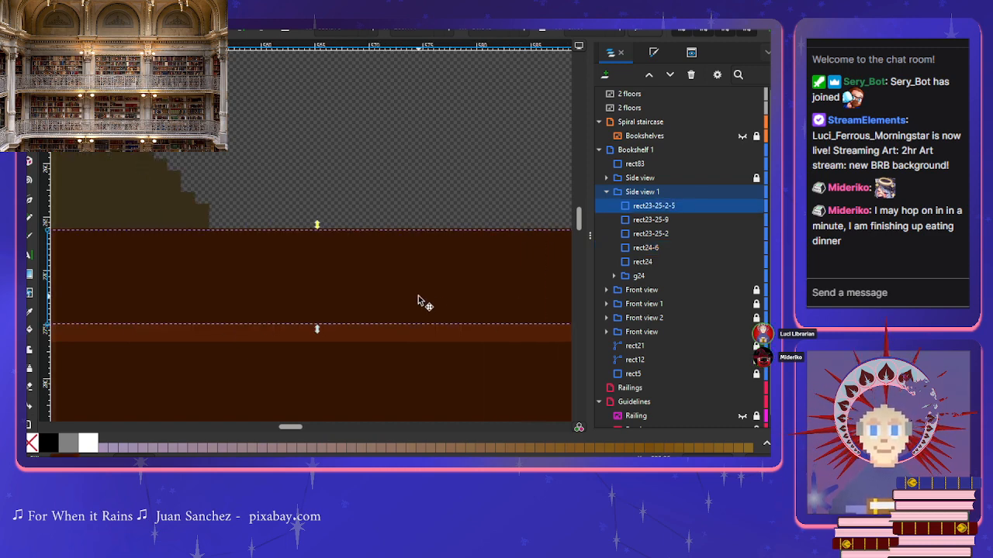
scroll(418, 299, "right", 2)
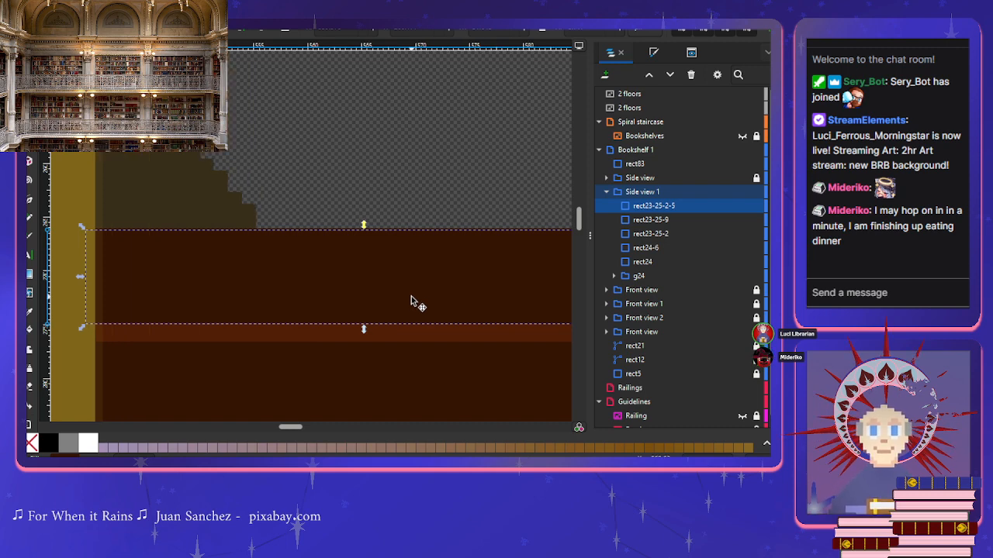
left_click_drag(411, 297, 424, 296)
Step: Nudge the reddish rectangle rect23-25-9 upward and trim its top edge to align with the dark cap rectangle
scroll(411, 298, "right", 5)
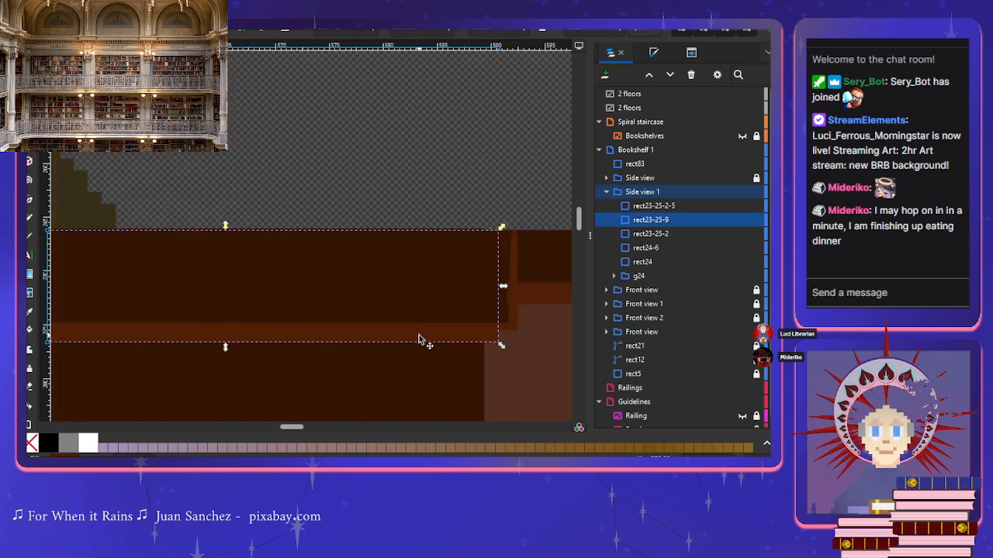
left_click(419, 336)
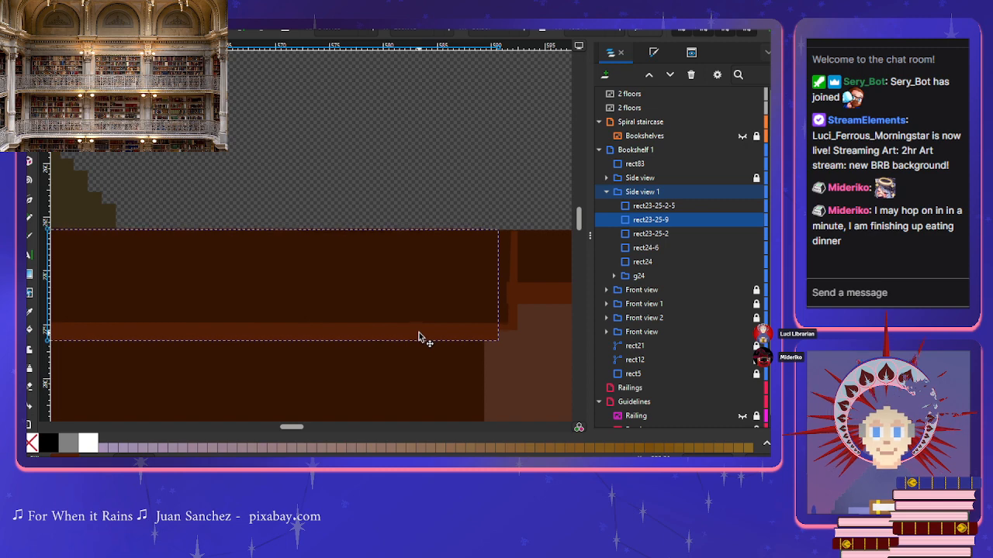
left_click(505, 330)
left_click_drag(505, 329, 505, 324)
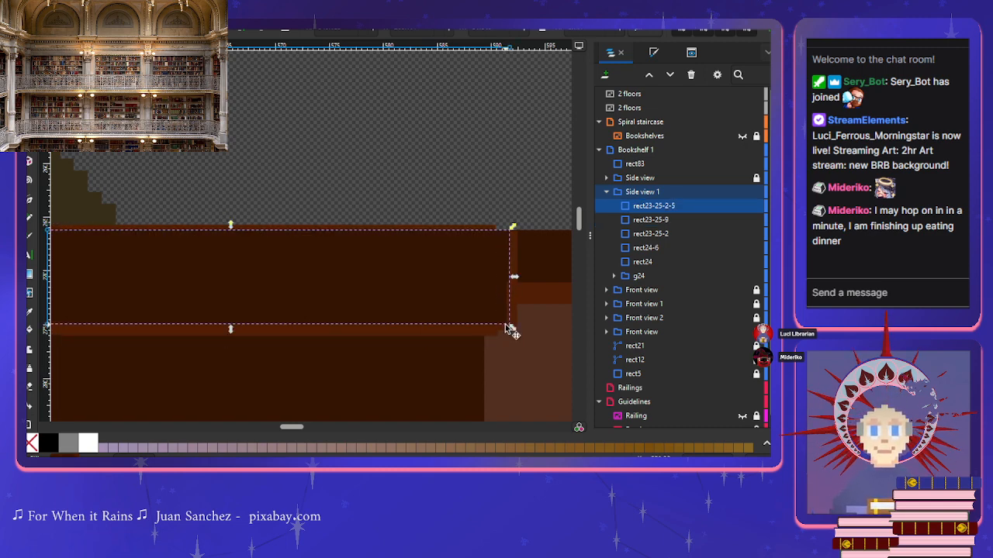
left_click(492, 333)
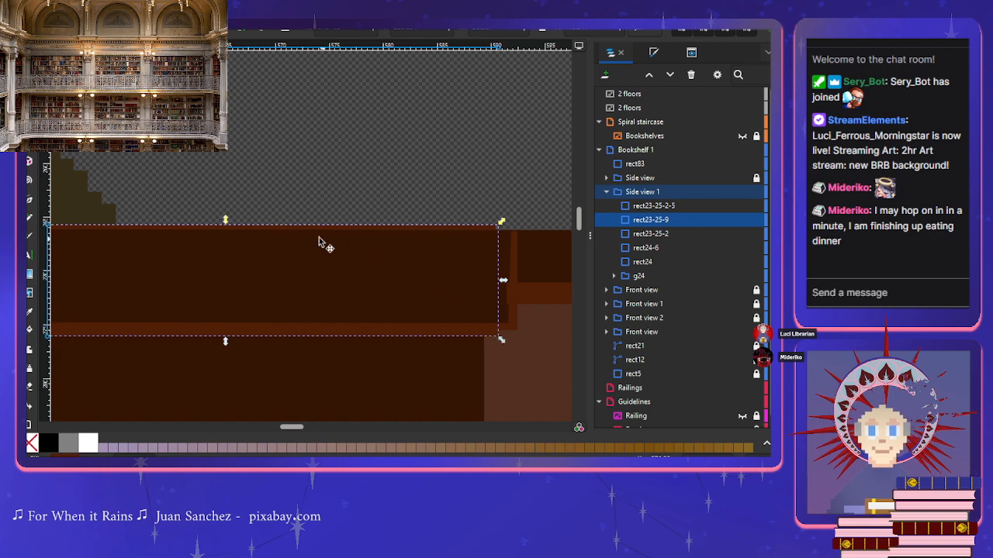
left_click_drag(225, 222, 227, 232)
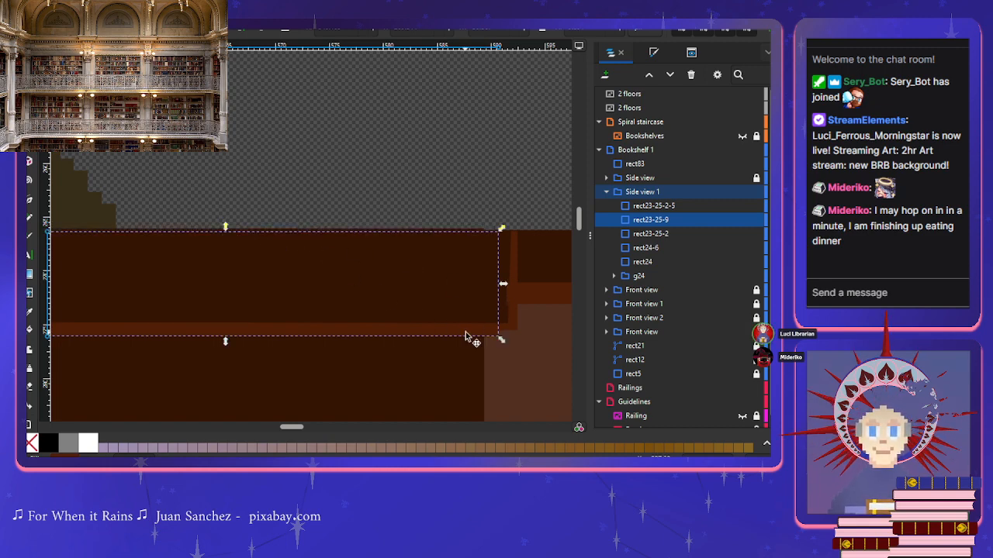
Step: Narrow rect24-6 at its right end to thin the cap's reddish border, and pull in the left end of the trim strip rect83
left_click(515, 304)
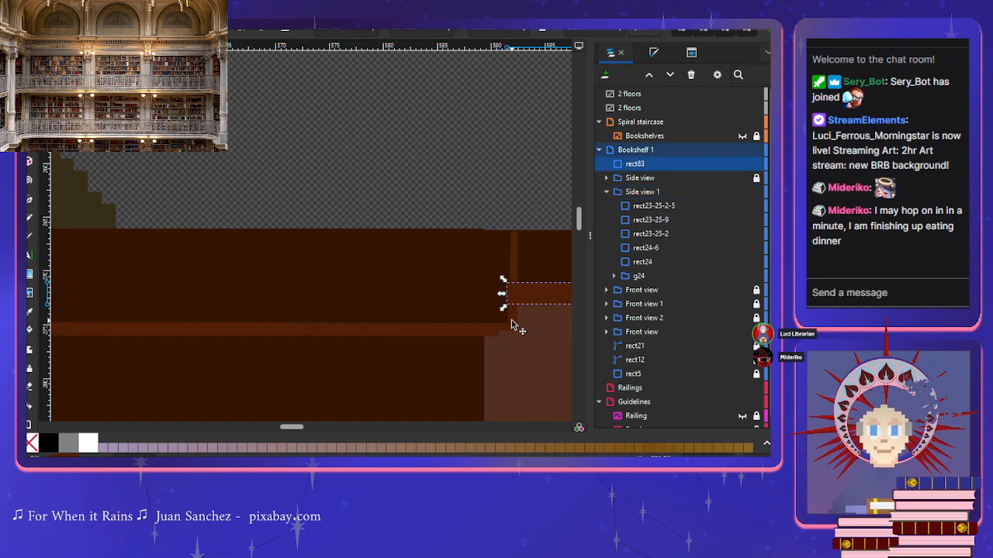
left_click(512, 317)
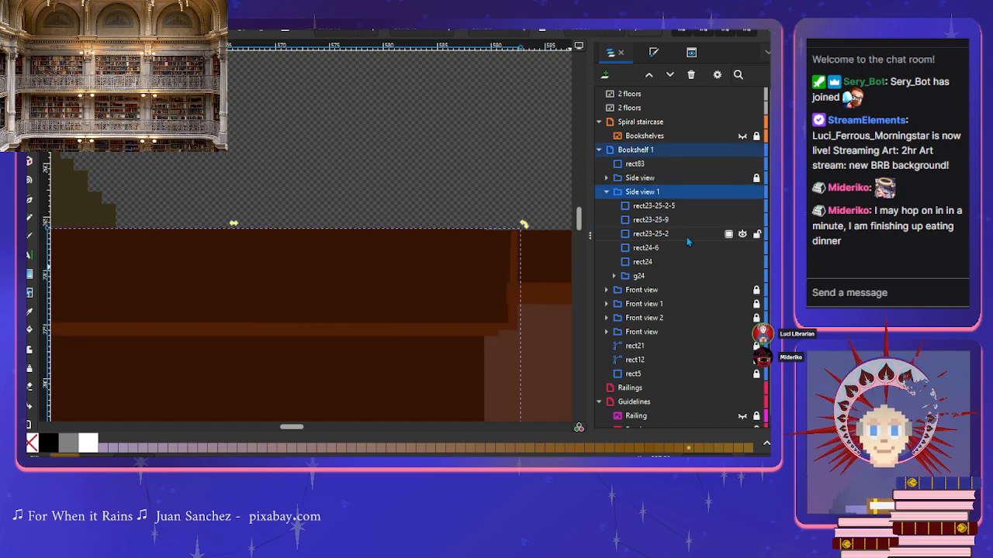
left_click(656, 247)
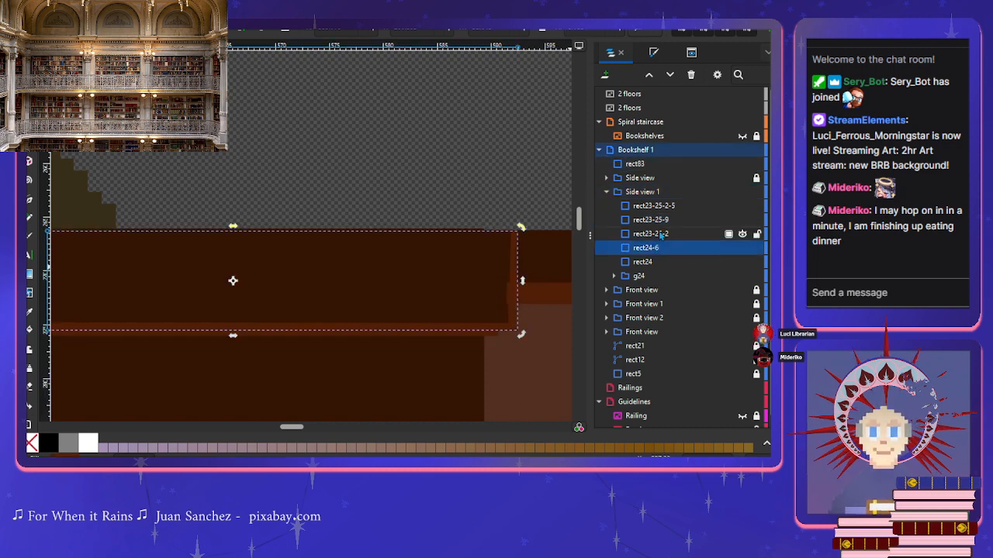
left_click(518, 285)
left_click(513, 279)
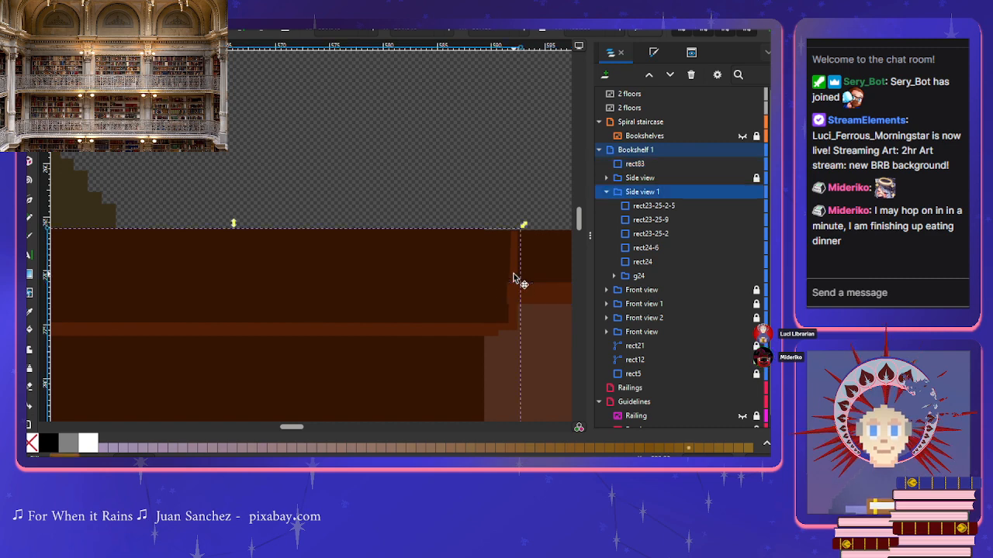
left_click(657, 250)
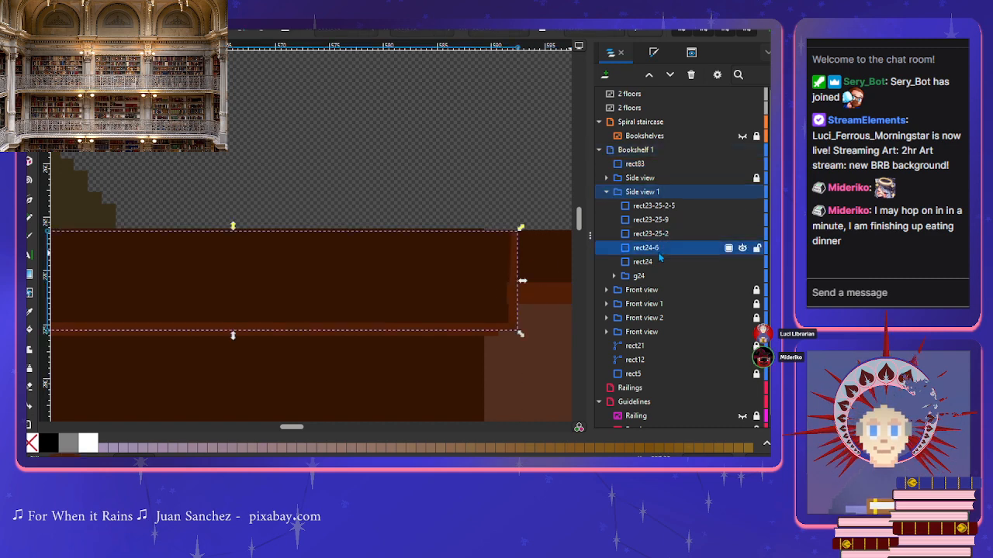
left_click(517, 325)
left_click(516, 295)
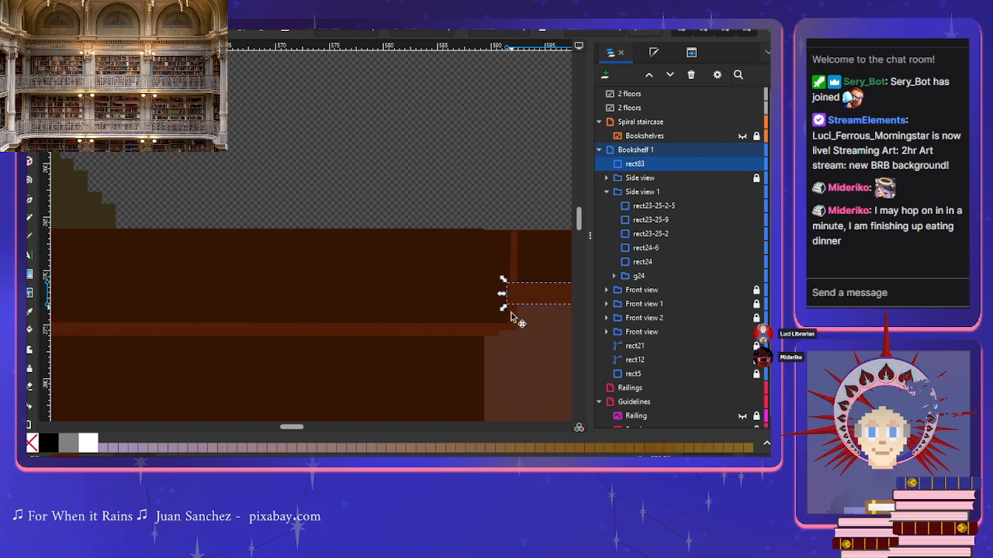
left_click(661, 236)
left_click(656, 250)
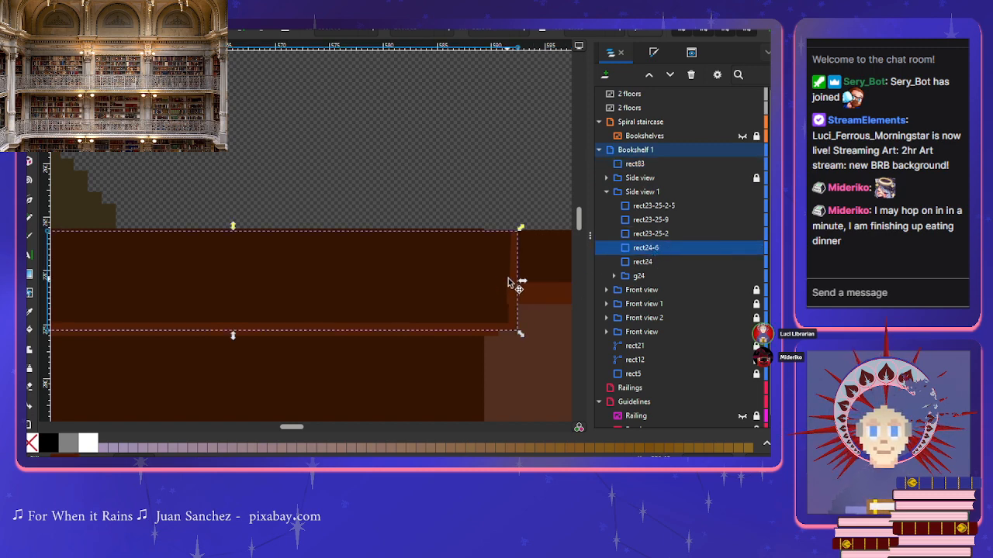
left_click_drag(522, 284, 508, 295)
left_click(537, 301)
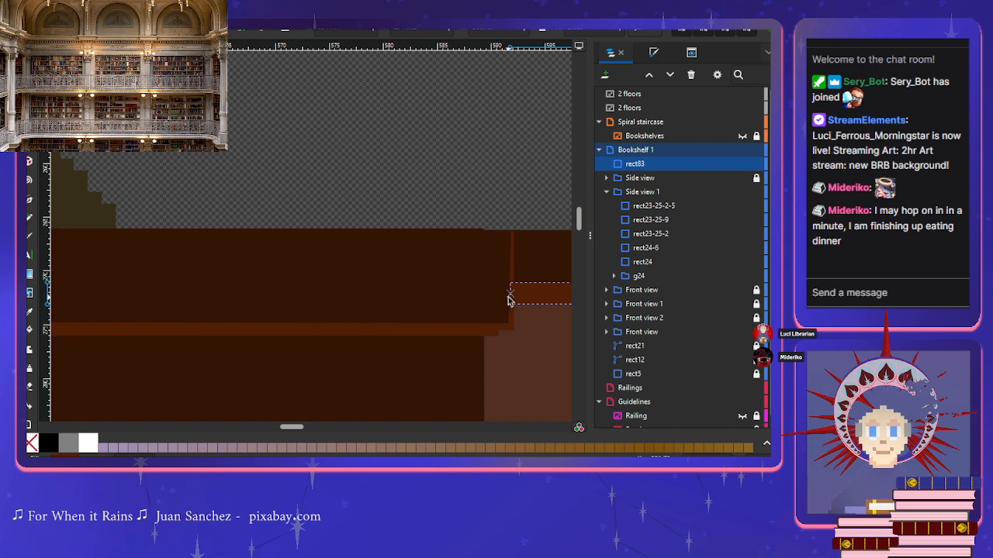
left_click(496, 203)
Step: Collapse and lock the Side view 1 group, then expand the Side view group for the bookshelf's right side panel
scroll(497, 202, "down", 3)
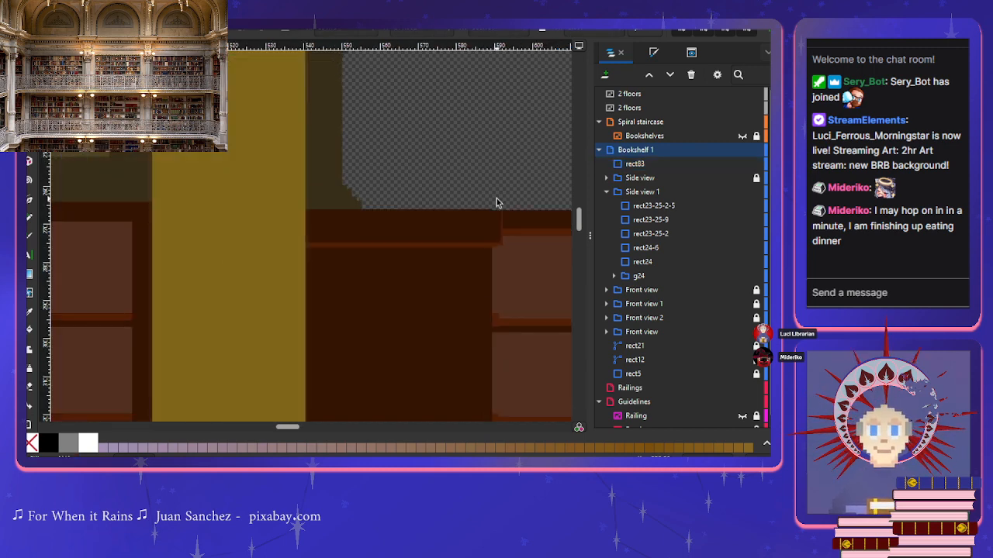
scroll(496, 202, "down", 1)
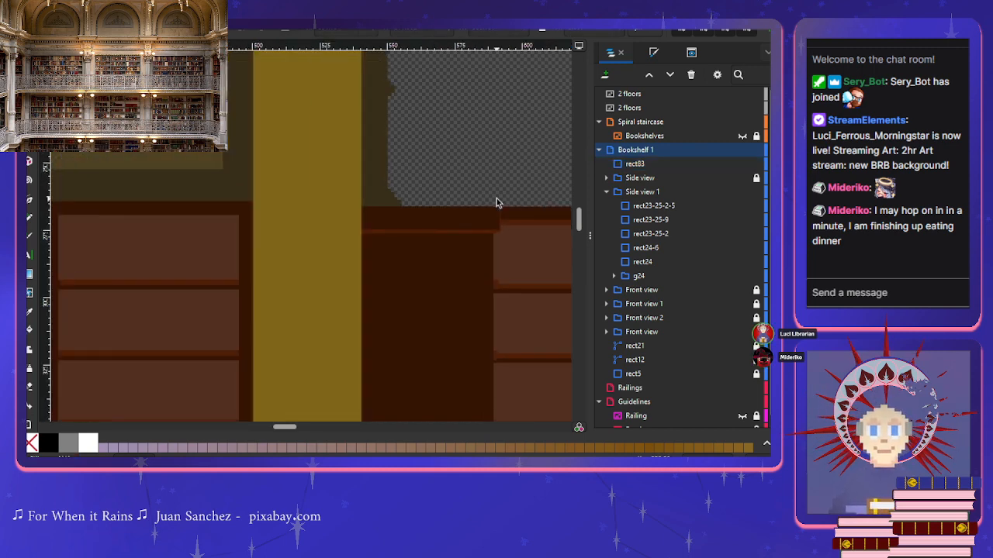
scroll(496, 202, "right", 3)
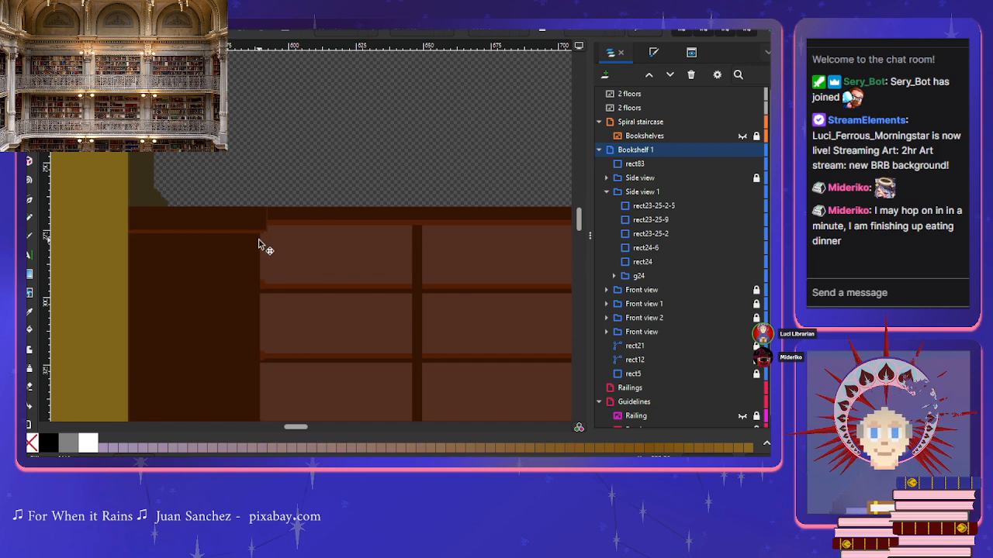
scroll(307, 249, "right", 8)
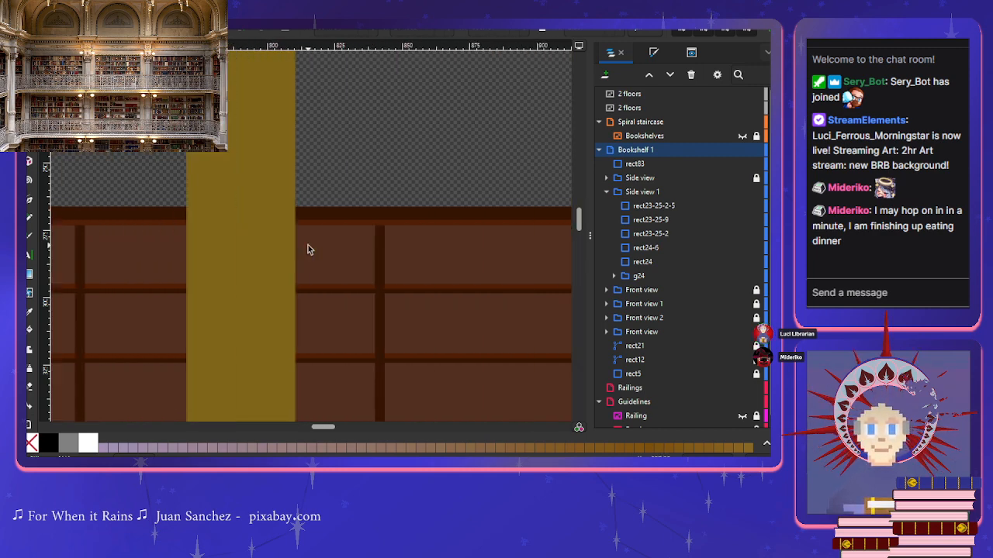
scroll(307, 249, "right", 4)
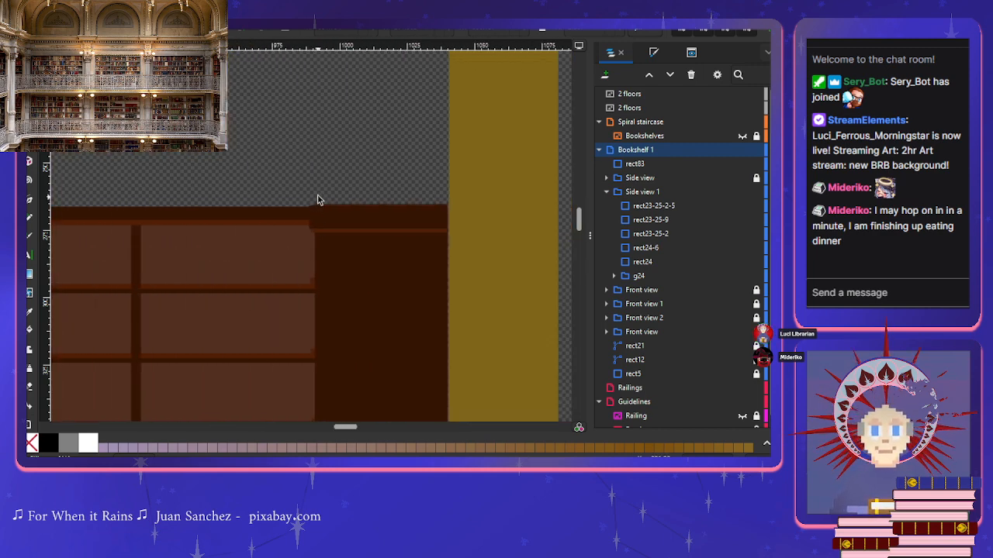
left_click(606, 193)
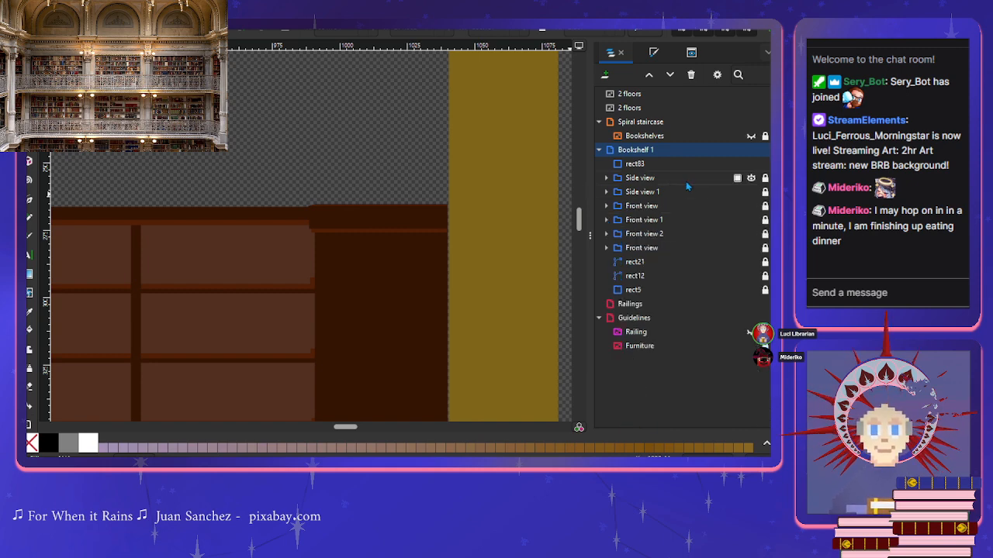
left_click(631, 178)
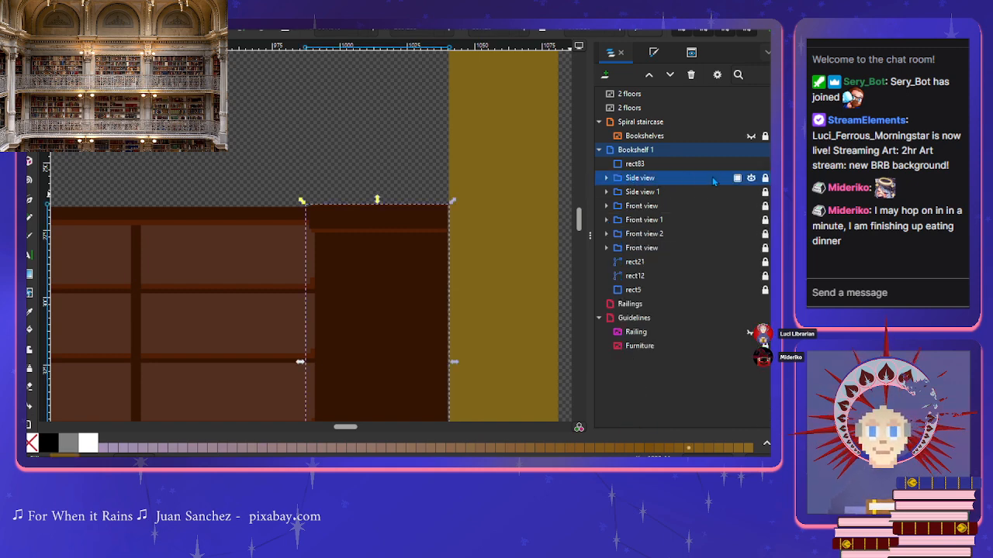
left_click(607, 177)
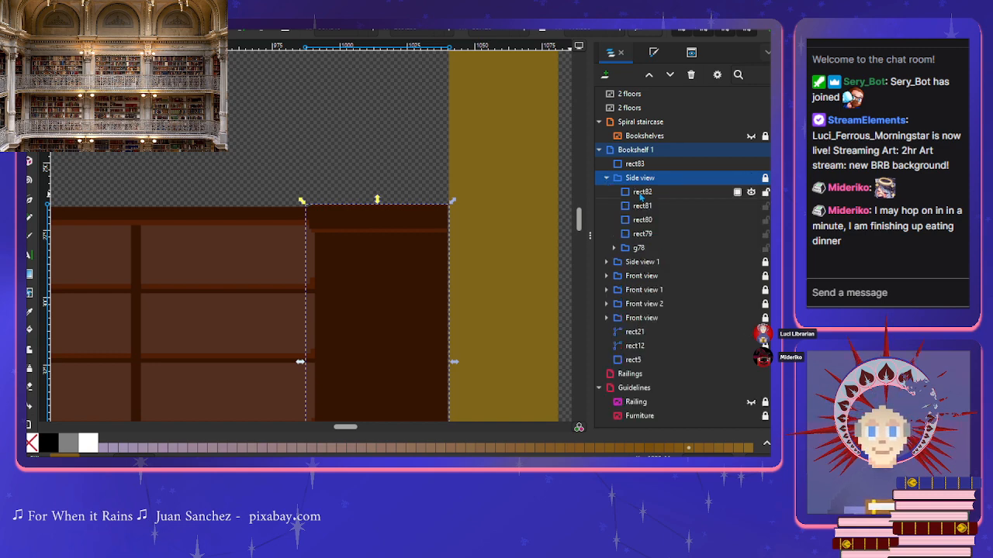
Step: Paste a copy of the reddish base rectangle directly above rect81 in the Side view group
left_click(641, 192)
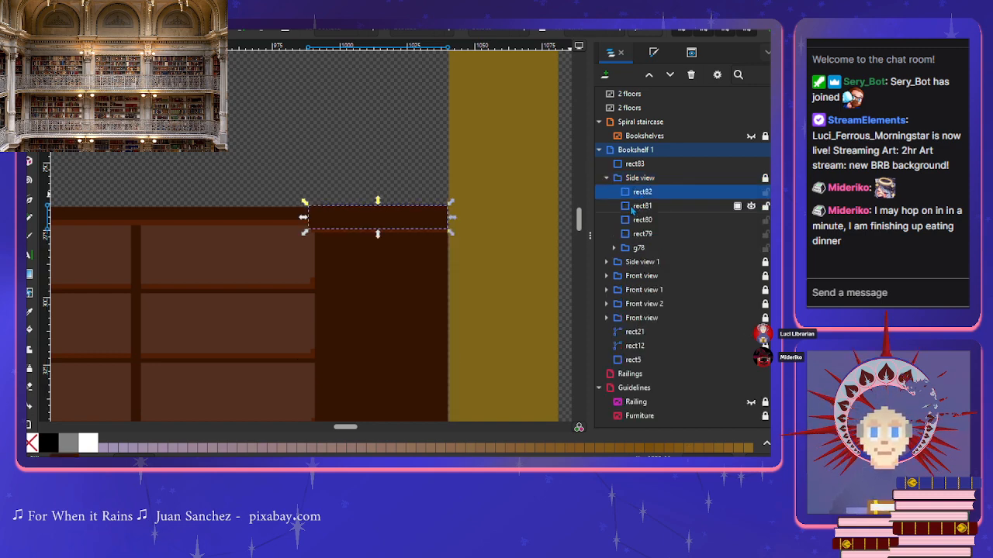
scroll(367, 225, "up", 2)
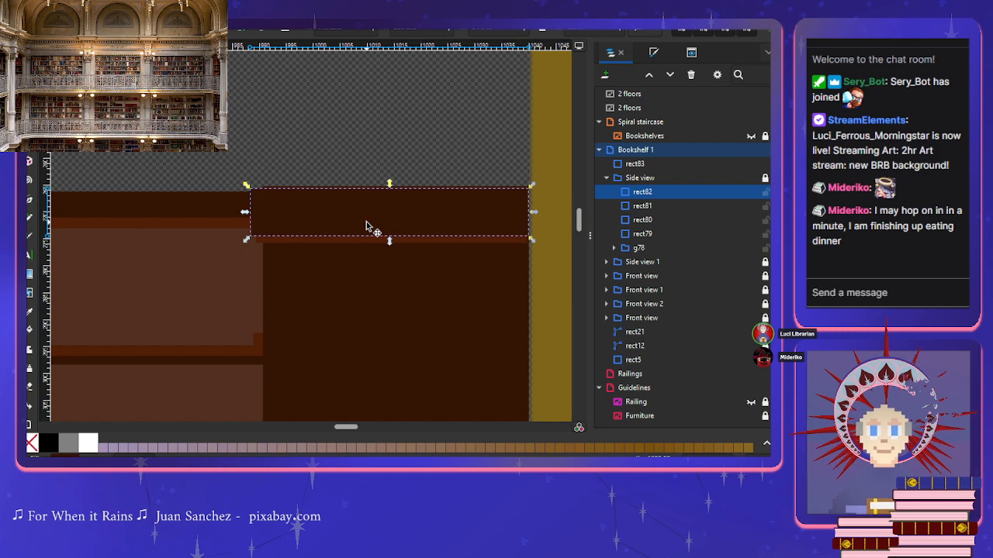
scroll(367, 225, "up", 1)
scroll(401, 244, "right", 3)
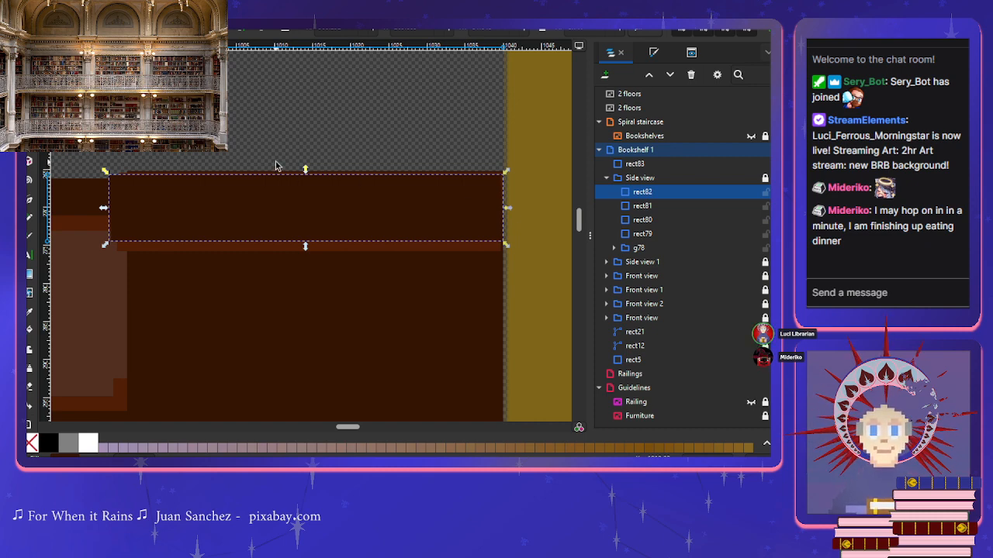
left_click(637, 207)
left_click(644, 192)
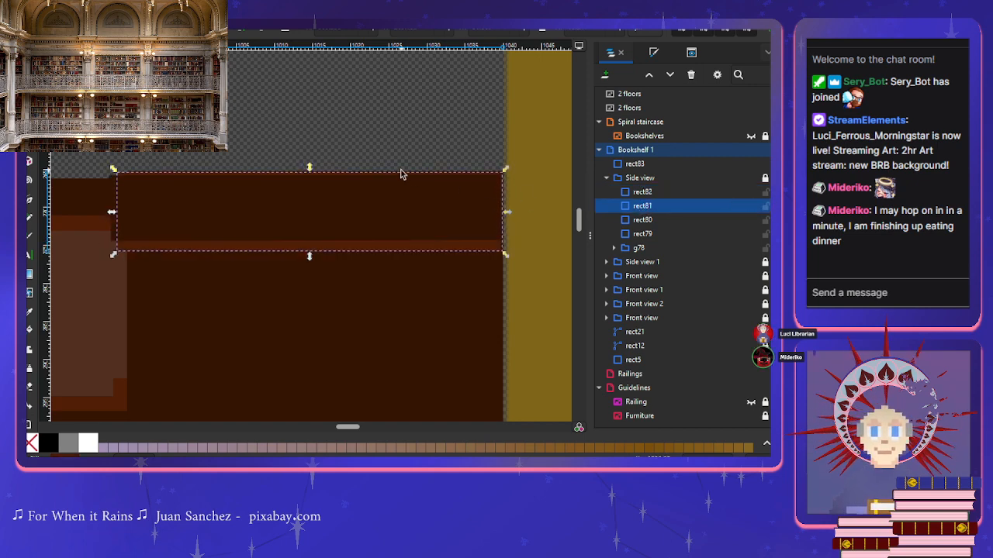
key("ctrl+v")
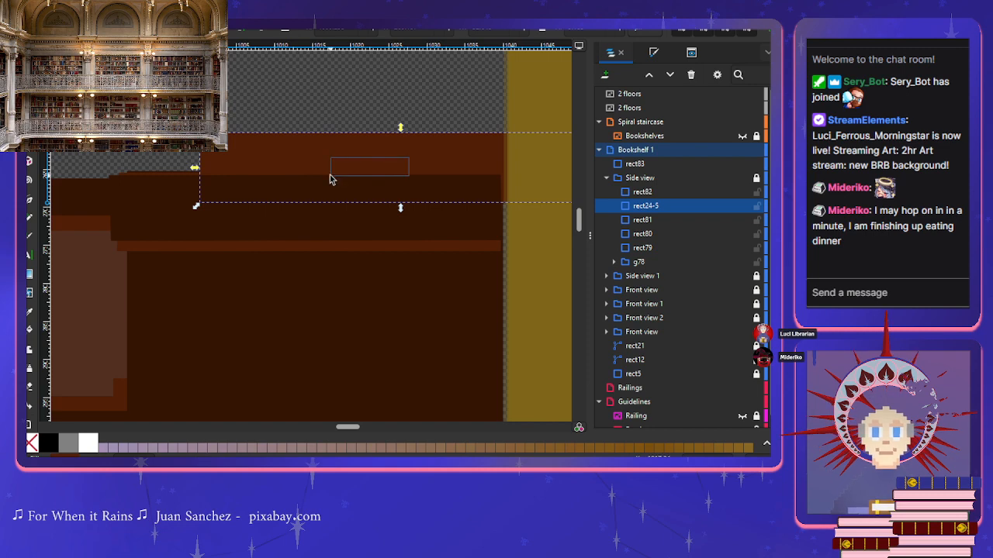
key("Escape")
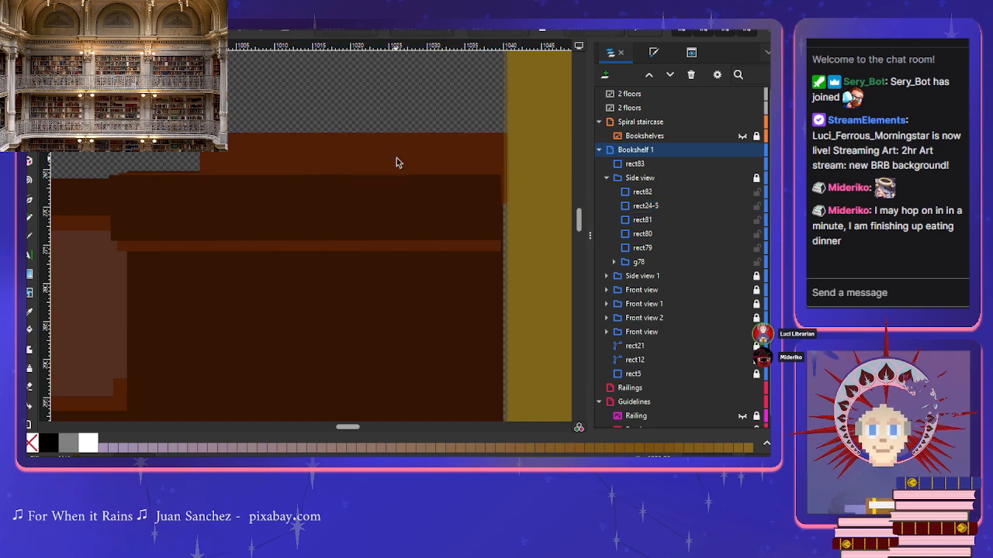
Step: Unlock the Side view group and the rectangle pasted inside it for editing
left_click(643, 195)
left_click(646, 205)
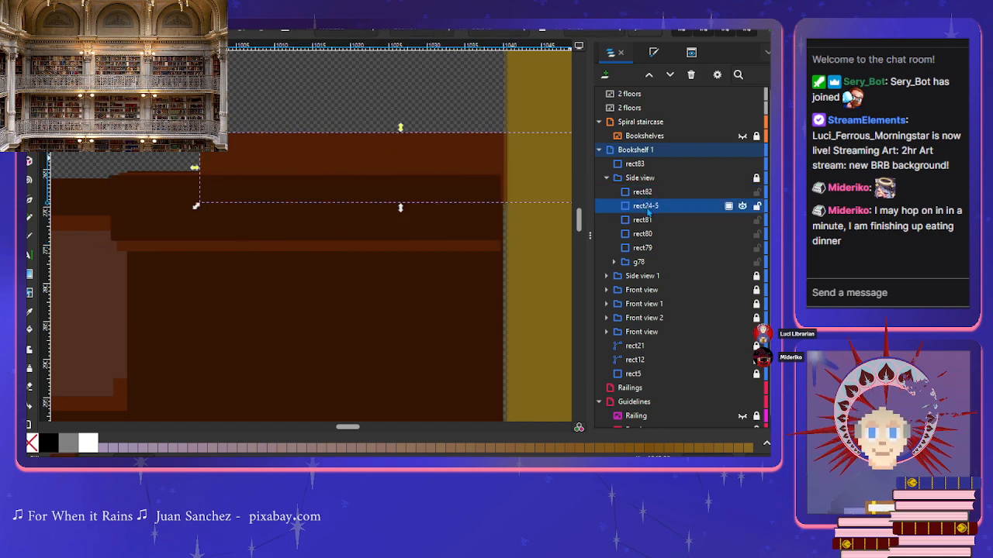
left_click(757, 205)
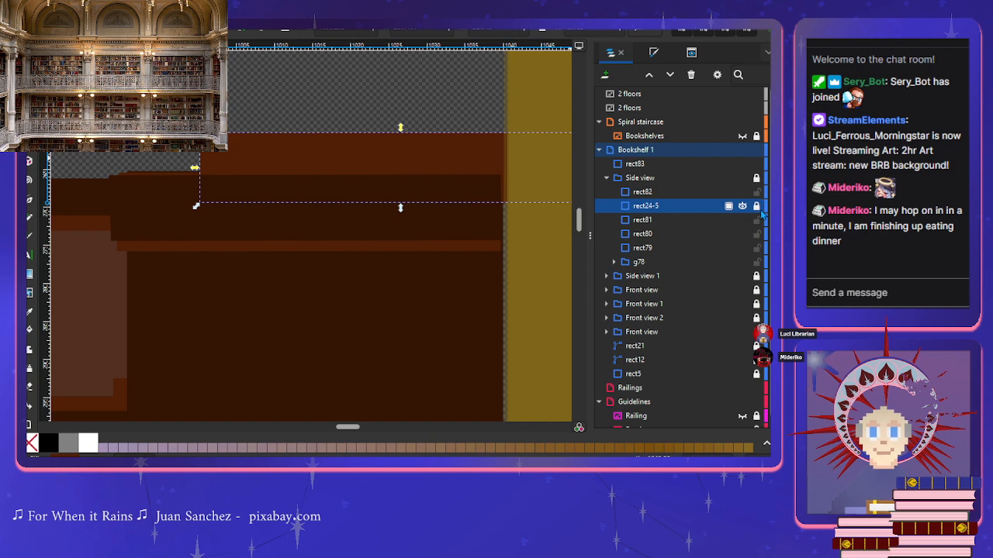
left_click(372, 166)
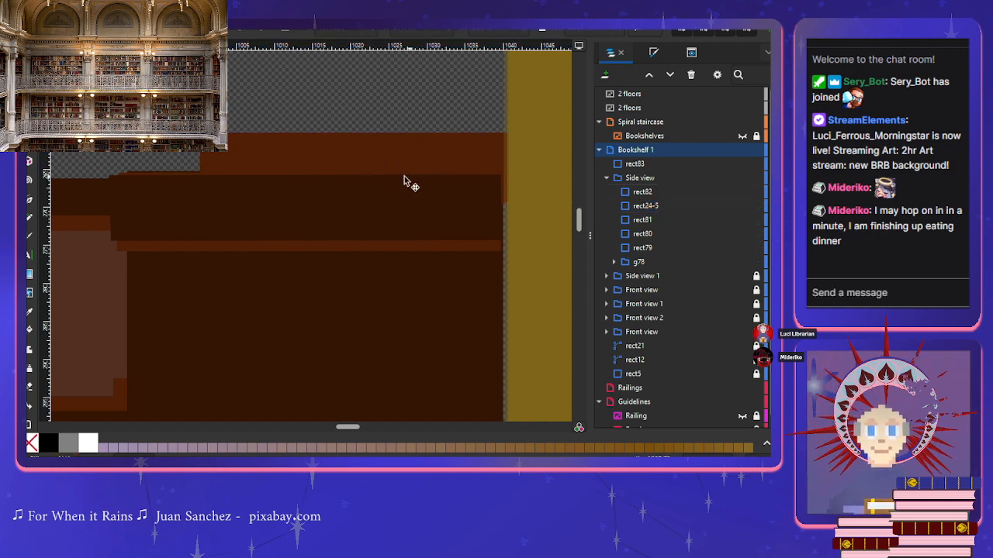
Step: Try to move the pasted rectangle behind the right side panel's dark cap, leaving a reddish border at its left end
left_click(342, 157)
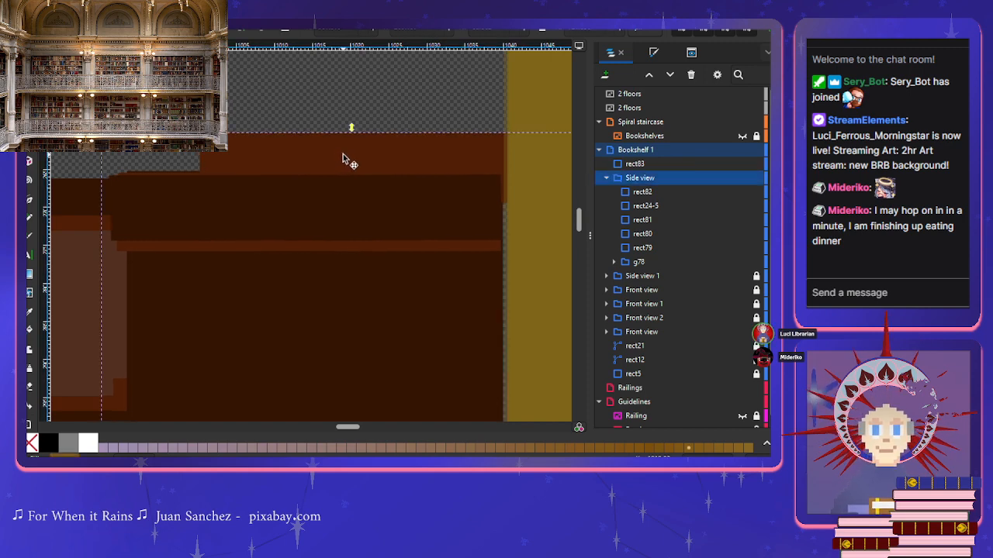
left_click(645, 205)
left_click_drag(364, 153, 306, 198)
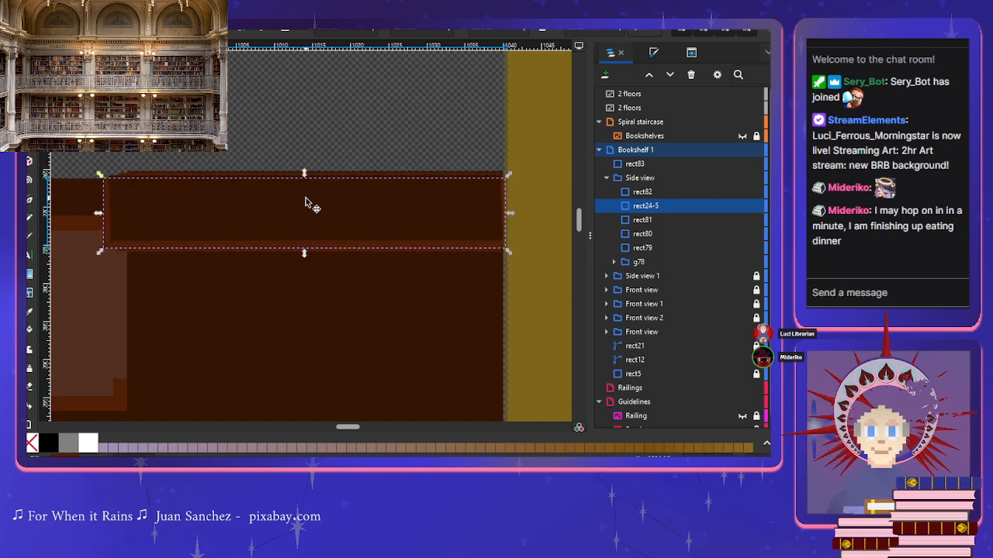
left_click(306, 201)
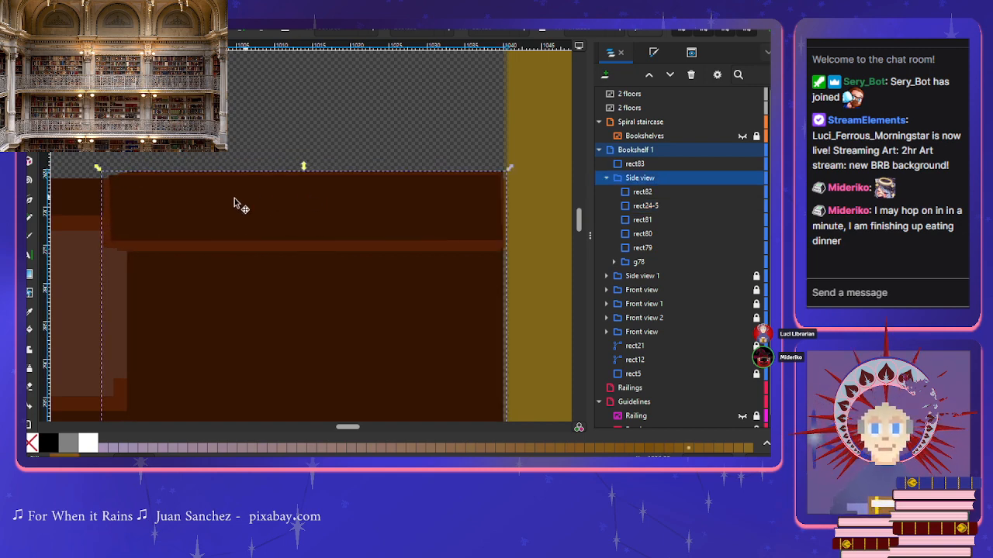
left_click(108, 228)
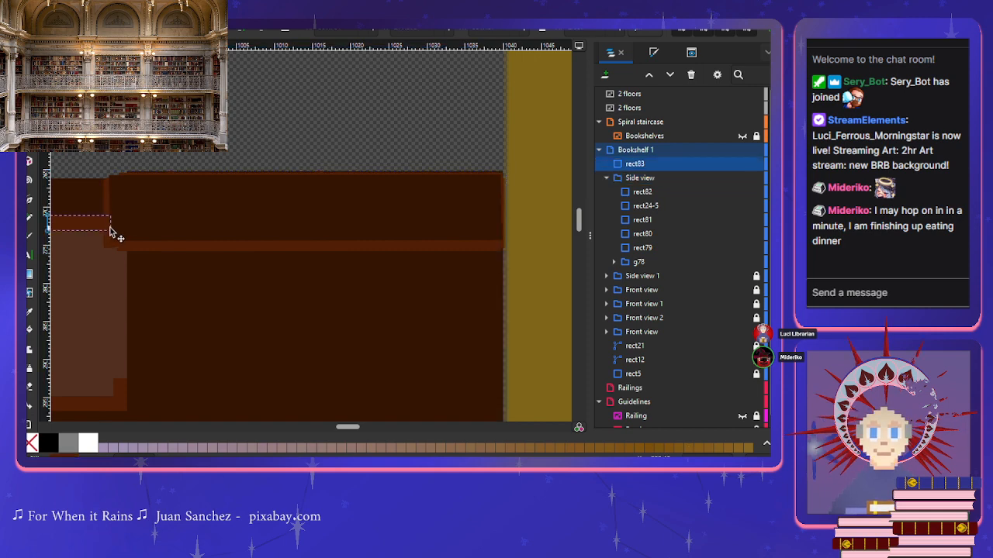
key("ctrl+z")
left_click(228, 154)
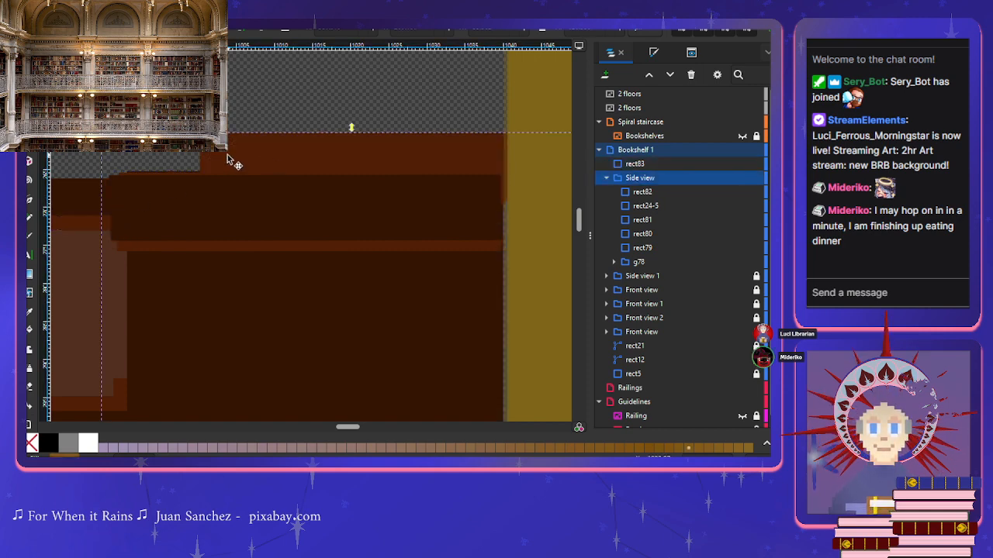
Step: Resize the reddish rectangle rect24-5 so its upper-left corner reaches the upper-left corner of the right side panel's dark cap
left_click(642, 220)
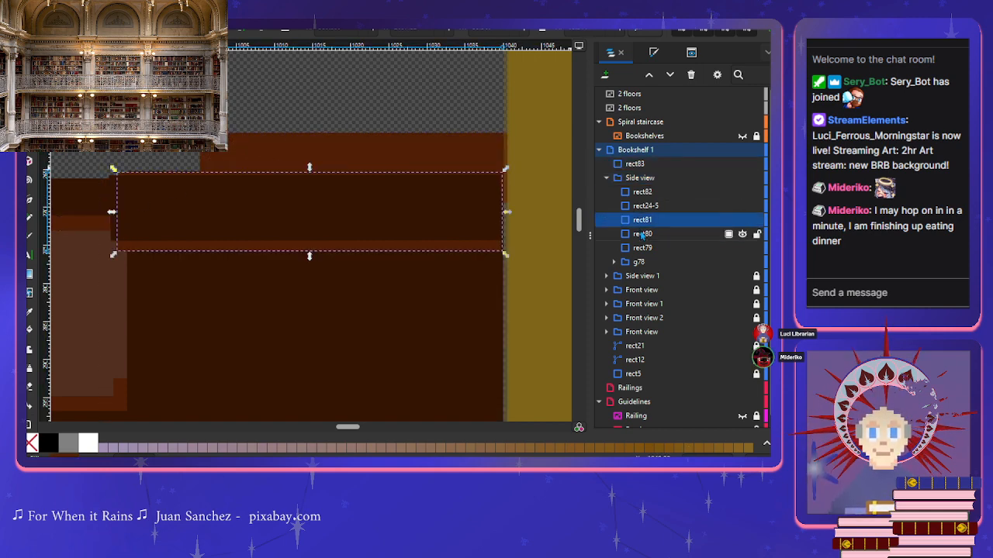
left_click(642, 233)
left_click(642, 220)
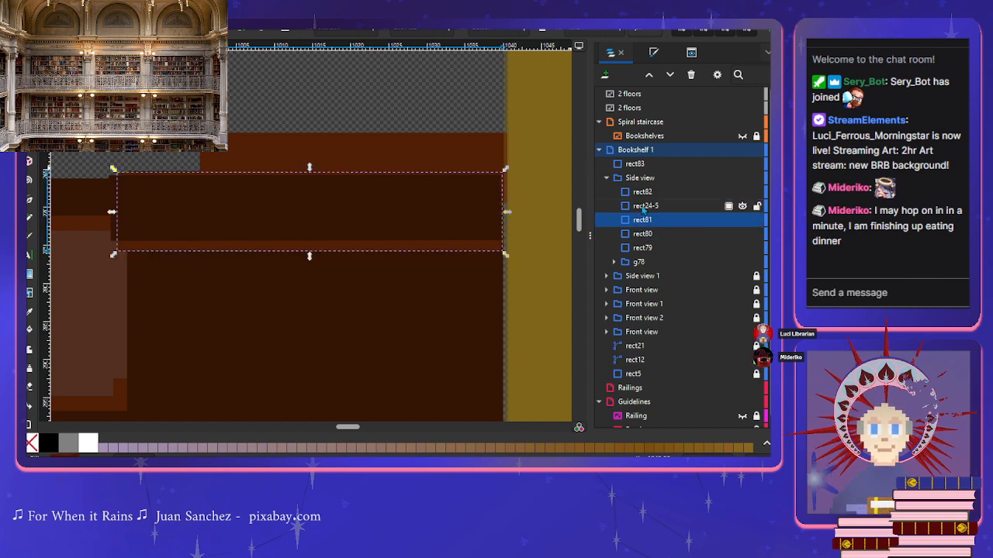
left_click(644, 207)
left_click_drag(225, 151, 111, 188)
Step: Trim the left edge of rect24-5 to meet the end of the front dark top strip, leaving a narrow reddish border
scroll(224, 222, "up", 1)
scroll(223, 222, "down", 2)
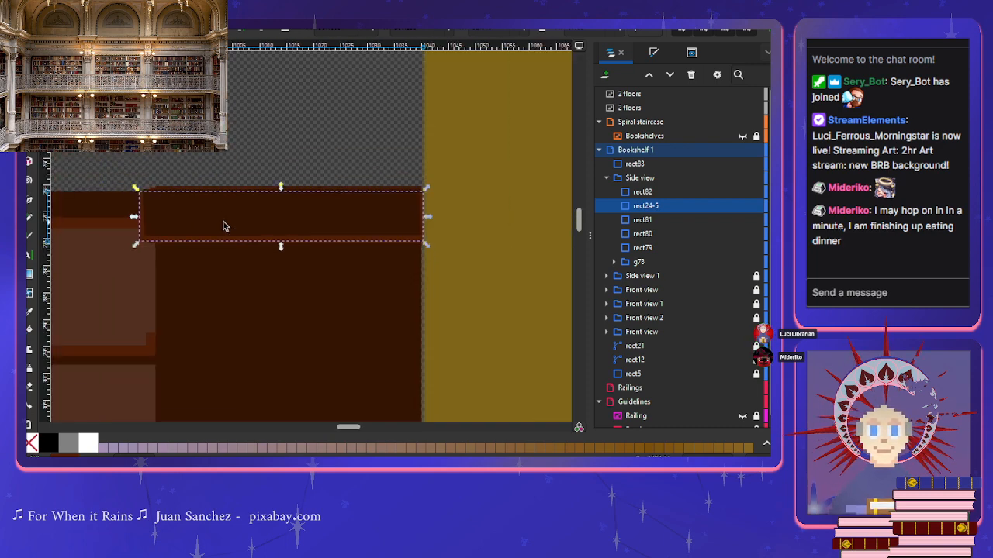
scroll(224, 222, "left", 3)
scroll(223, 225, "up", 5)
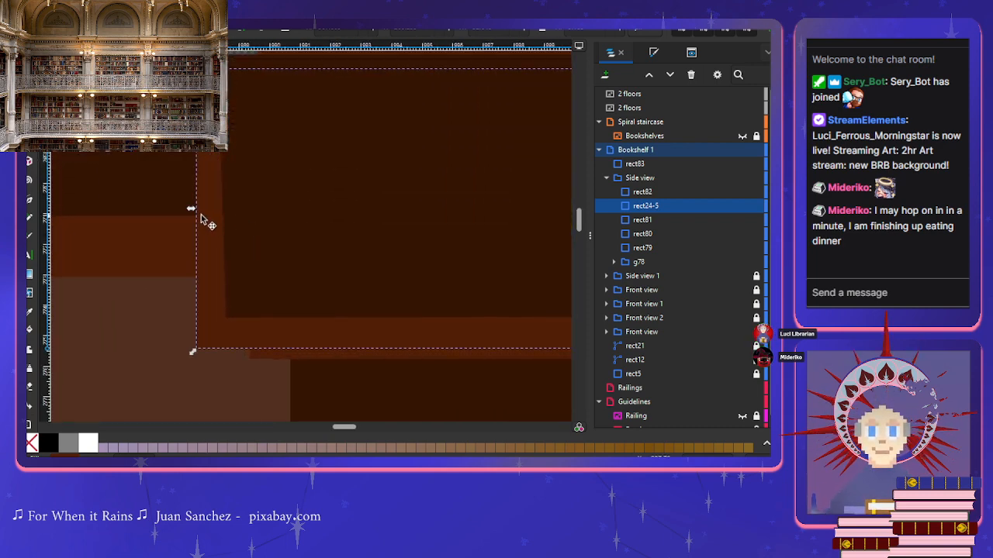
left_click_drag(195, 210, 214, 209)
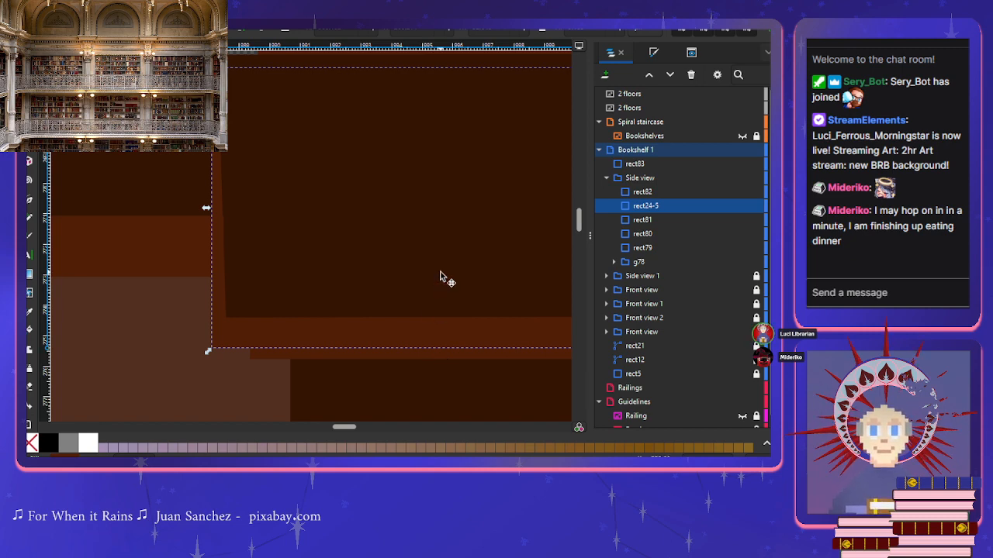
Step: Examine how rect82 and the Side view group line up along the upper edge of the right panel's cap
scroll(439, 272, "up", 3)
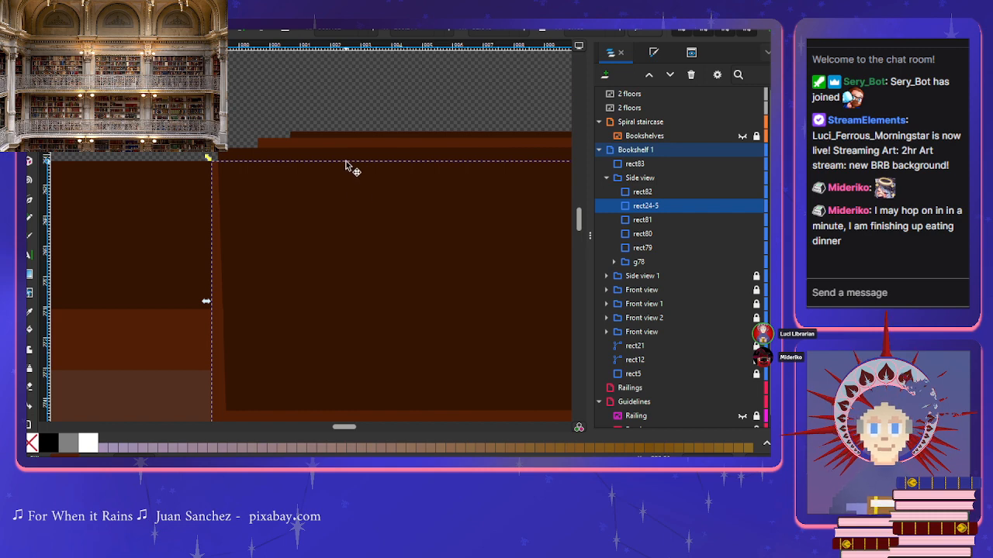
left_click(345, 162)
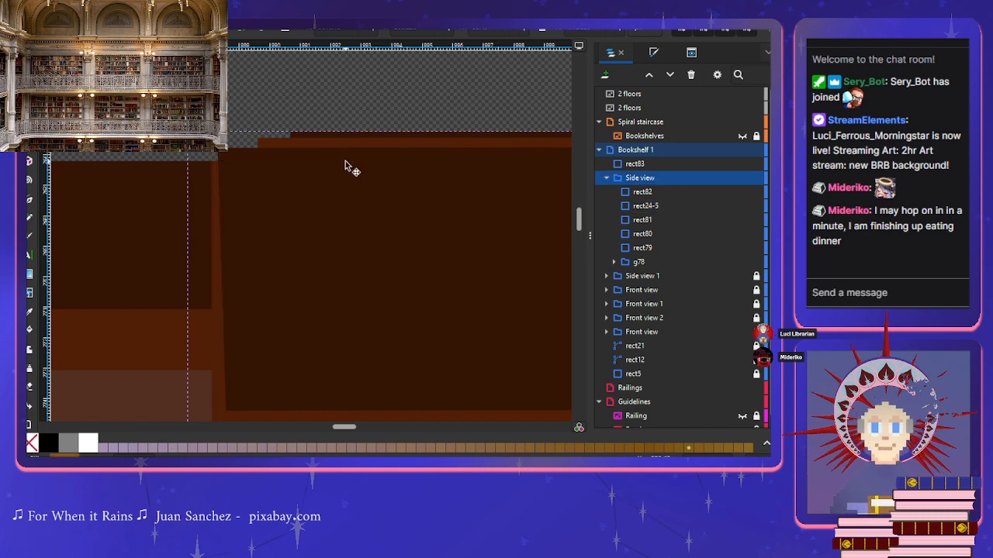
left_click(641, 192)
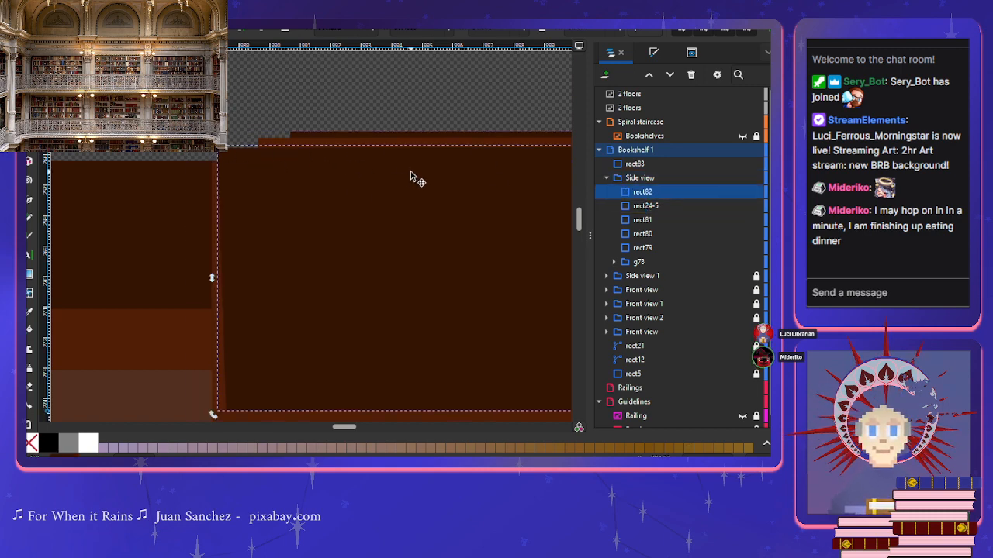
left_click(370, 177)
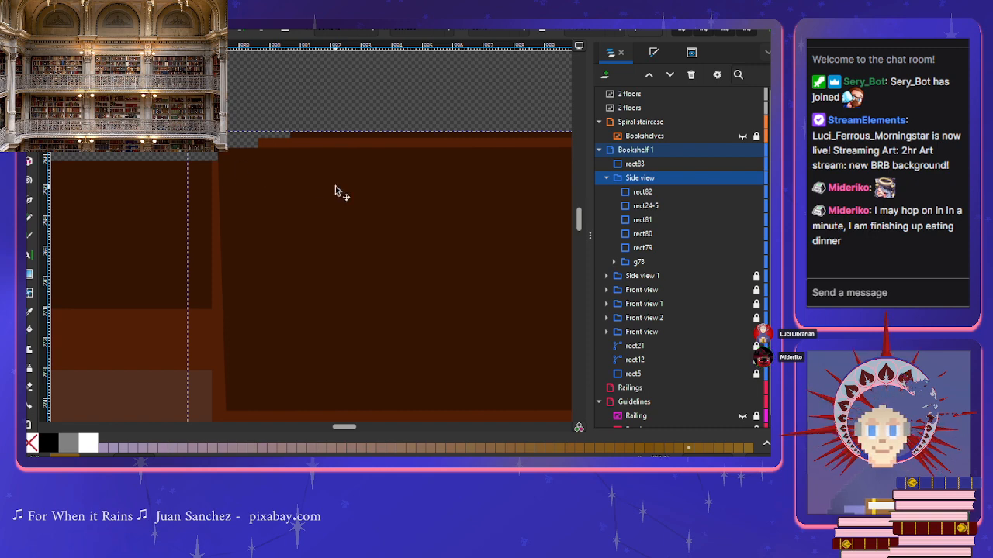
left_click(644, 194)
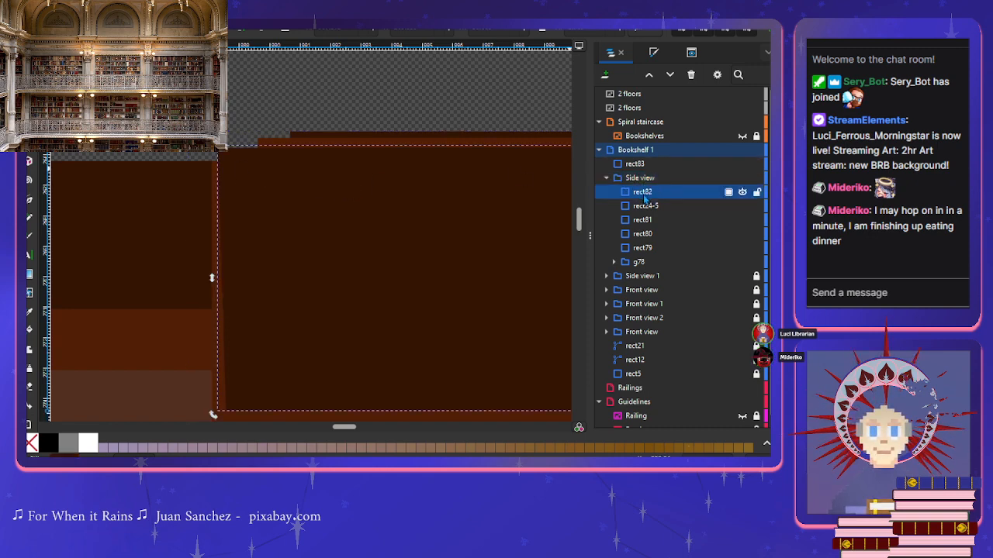
scroll(348, 176, "right", 6)
scroll(348, 176, "right", 6)
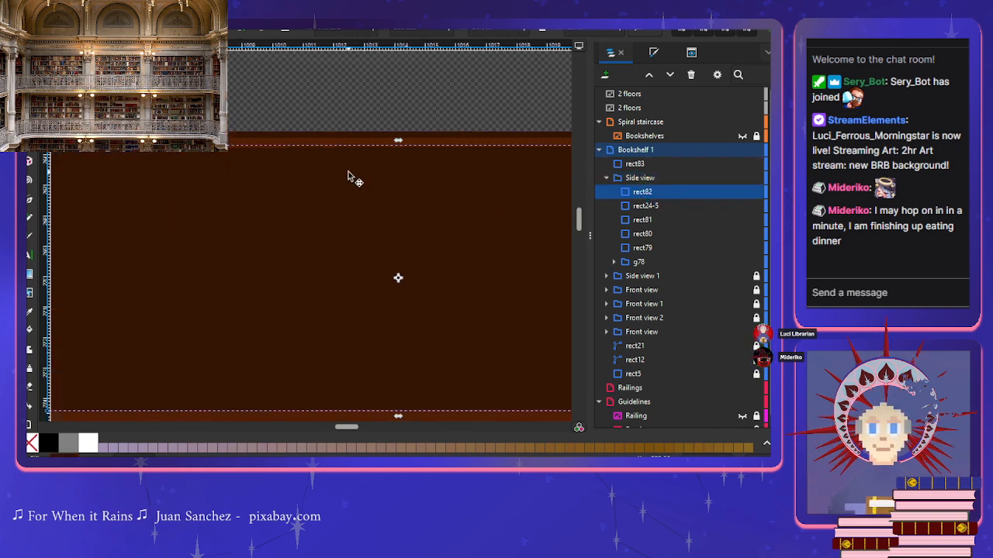
left_click(407, 171)
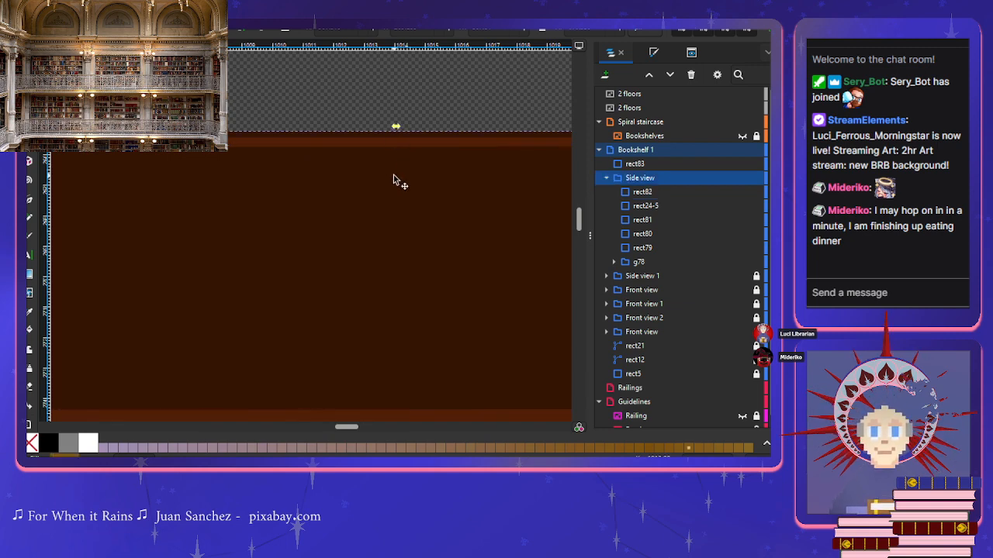
Step: Shorten the right end of the reddish front strip rect83 to meet the left border of the side panel's cap
left_click(634, 163)
scroll(432, 190, "down", 2)
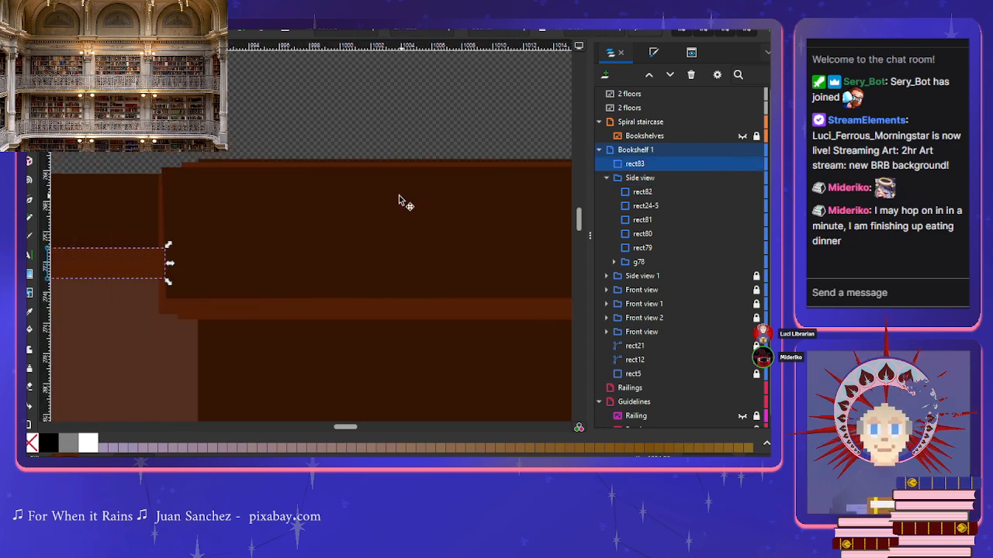
left_click_drag(170, 268, 163, 267)
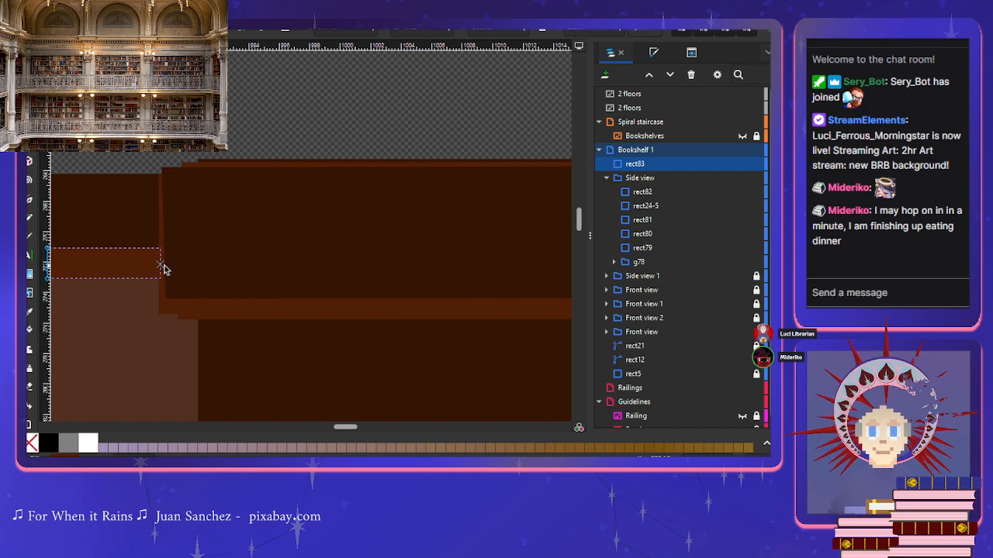
Step: Lower the top edge of rect81 to line up with the top of rect24-5 behind the cap
left_click(646, 207)
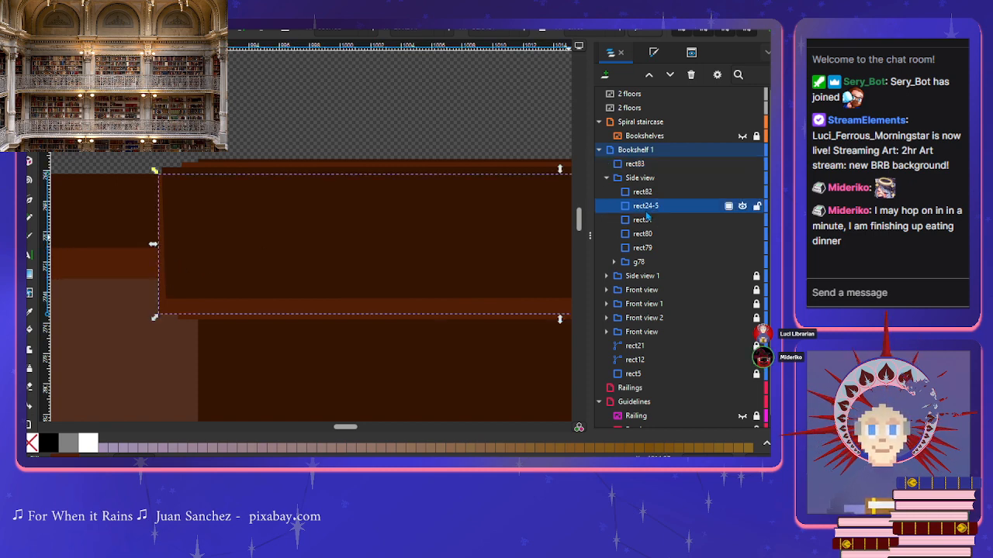
left_click_drag(560, 170, 559, 173)
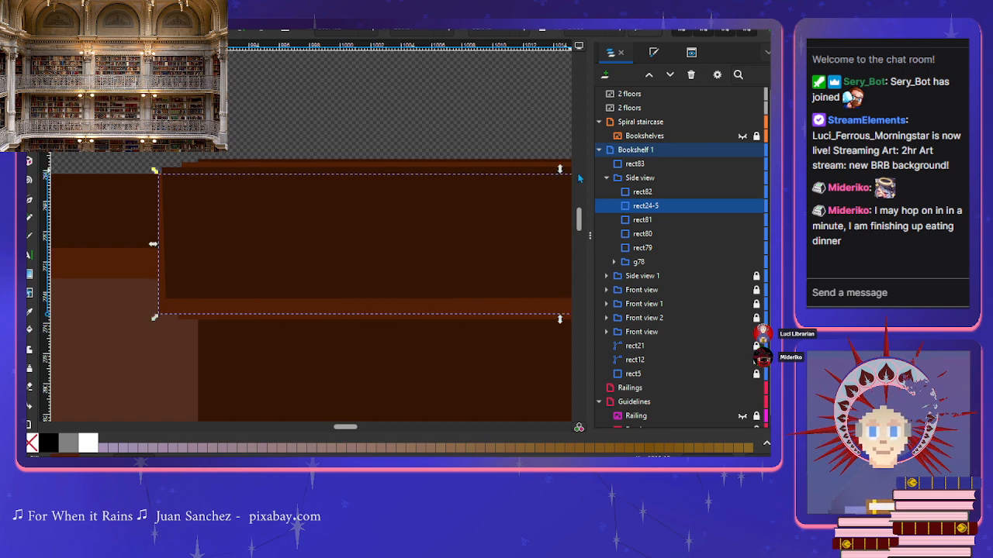
left_click(642, 220)
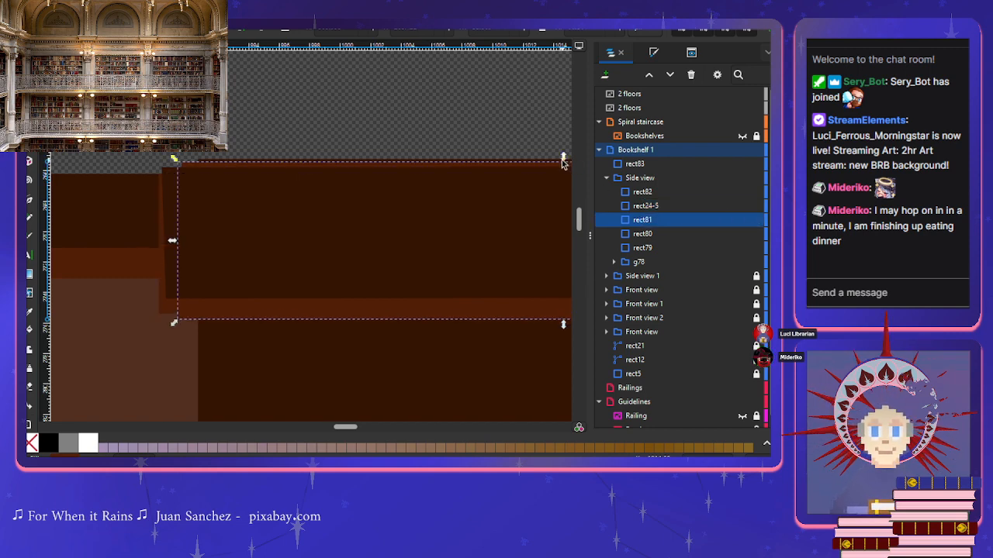
left_click_drag(563, 159, 563, 175)
Step: Move the dark cap rectangle rect82 down slightly so its top lines up with the reddish rectangles behind it
left_click(630, 234)
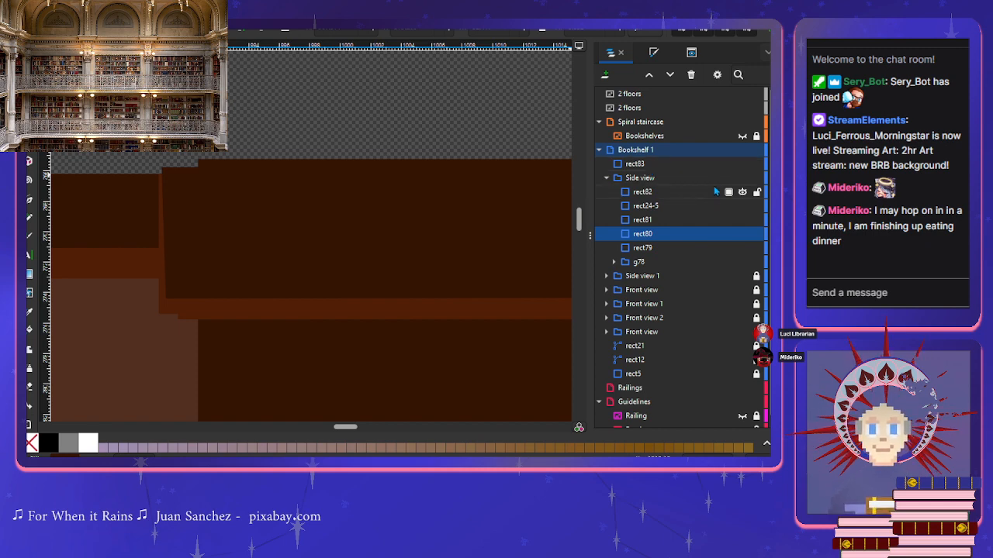
left_click(643, 221)
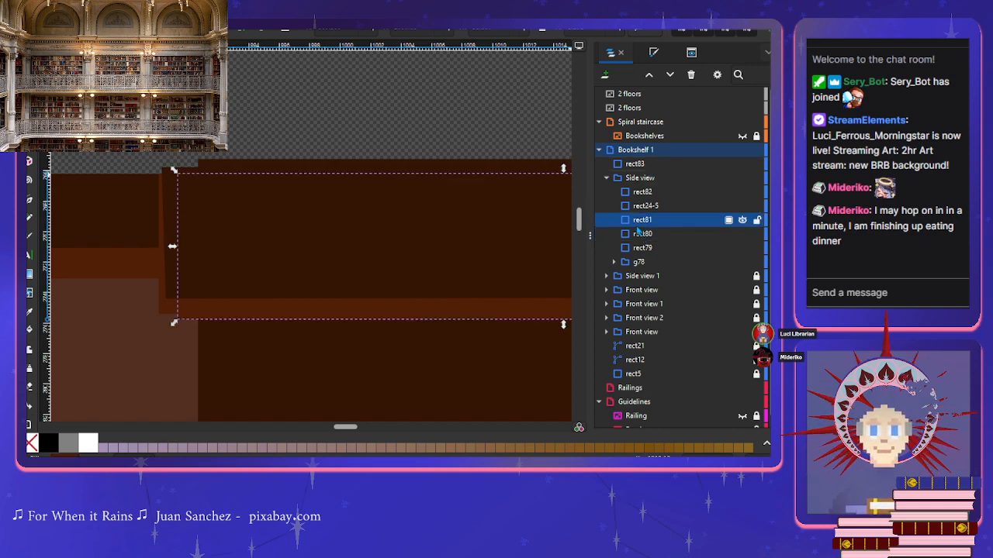
left_click(648, 236)
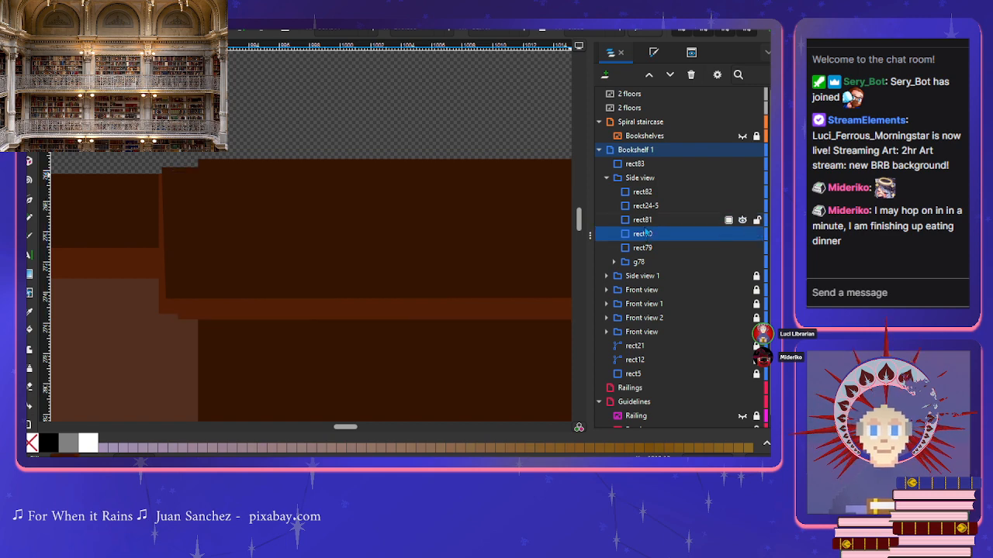
left_click(647, 221)
left_click(648, 208)
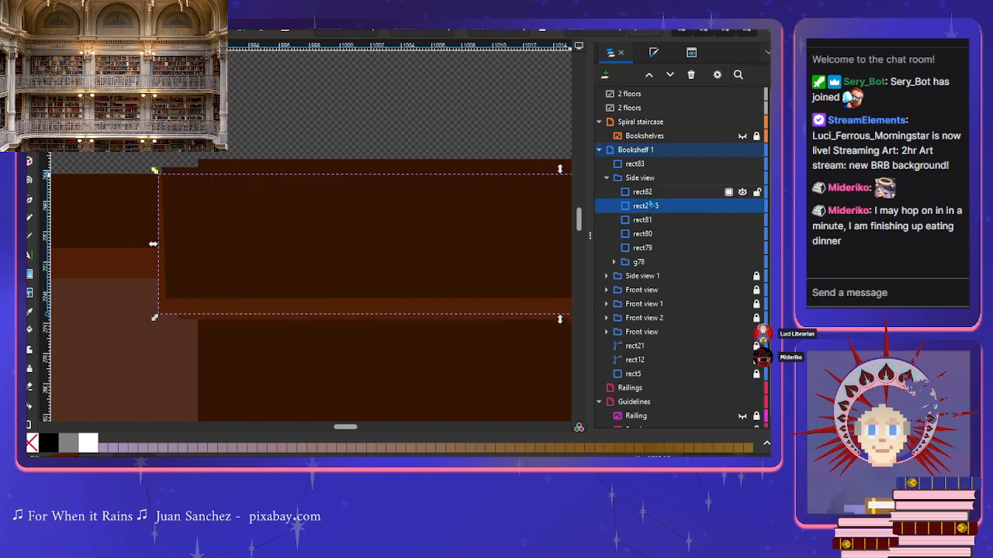
left_click(648, 193)
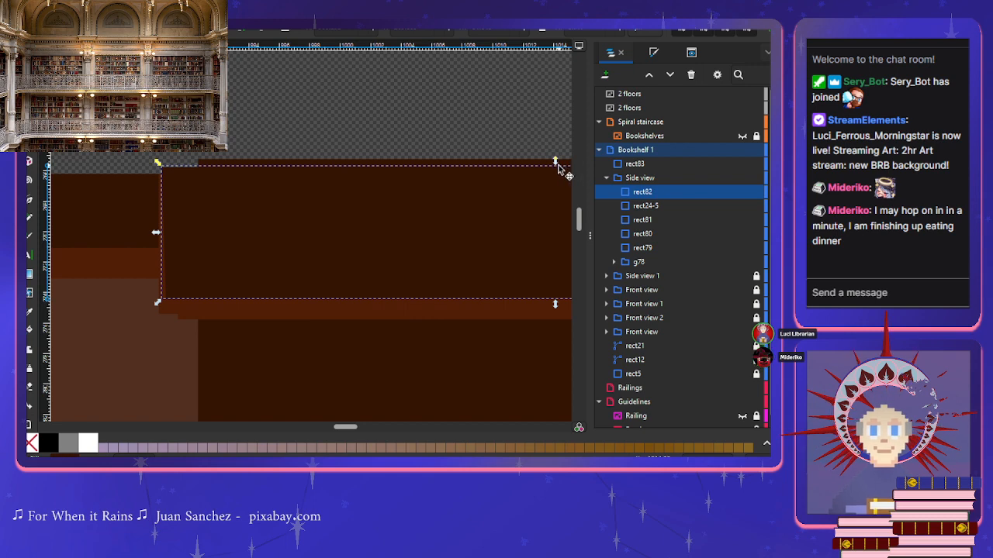
left_click_drag(563, 162, 558, 177)
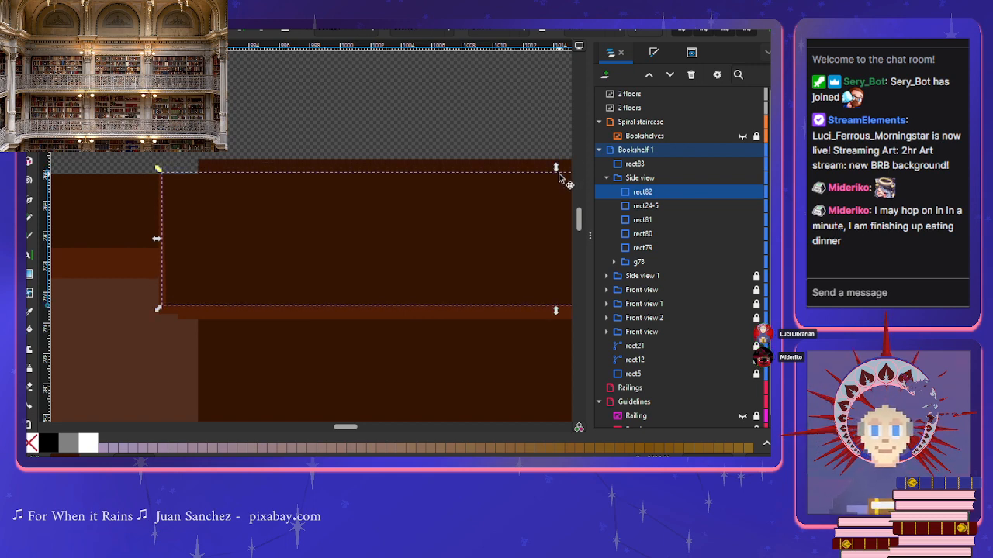
Step: Resize the Side view group so its top edge meets the front shelf's top line and its bottom edge meets the floor
left_click(510, 166)
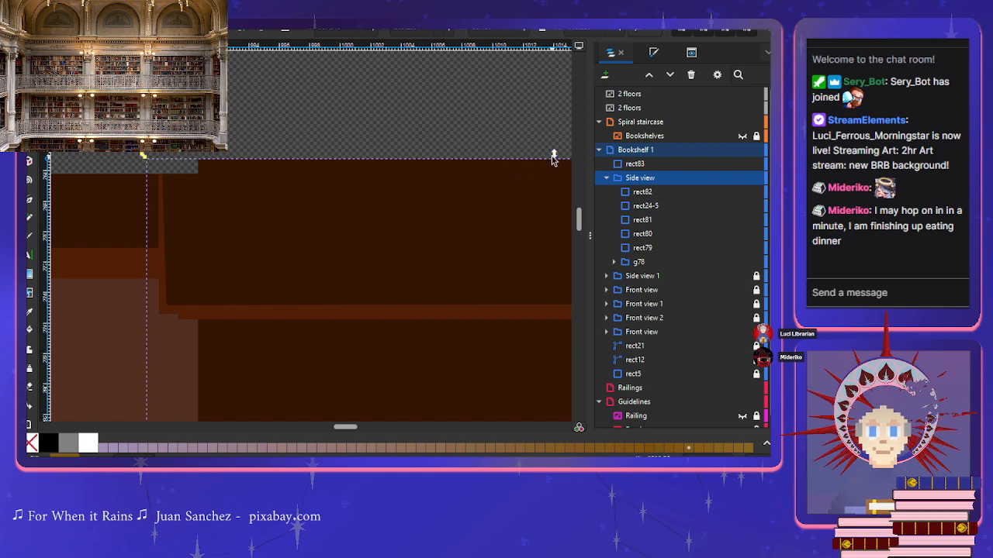
left_click_drag(553, 159, 552, 174)
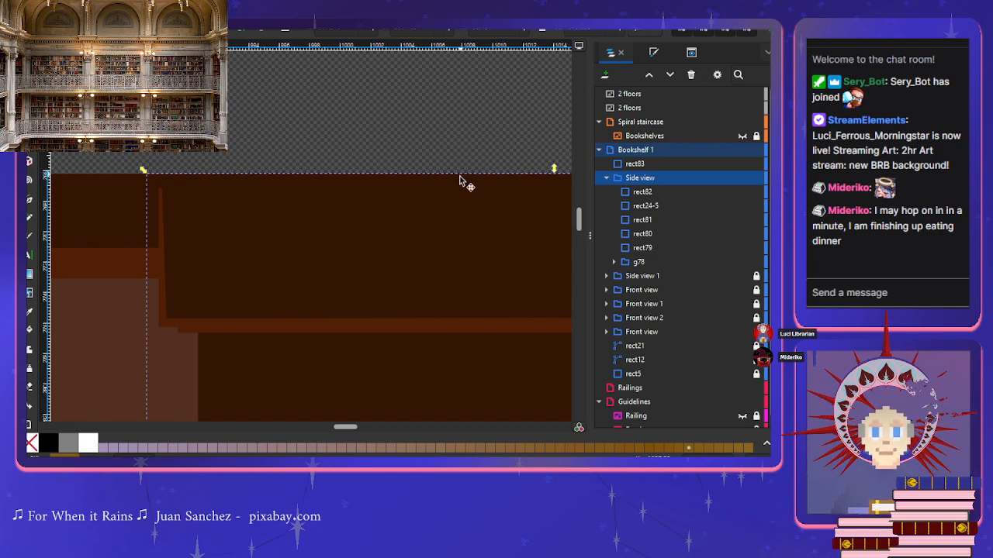
scroll(458, 217, "down", 3)
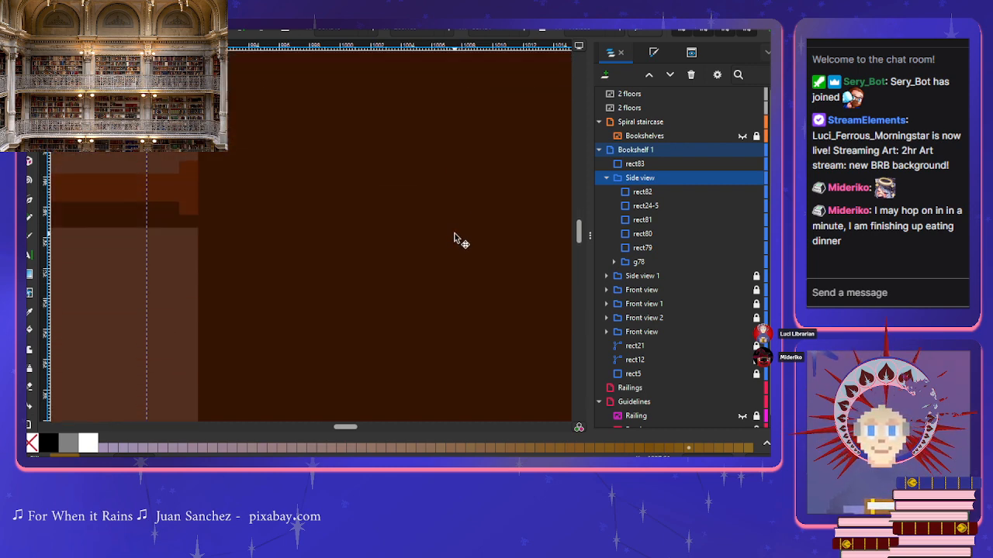
scroll(455, 238, "down", 3)
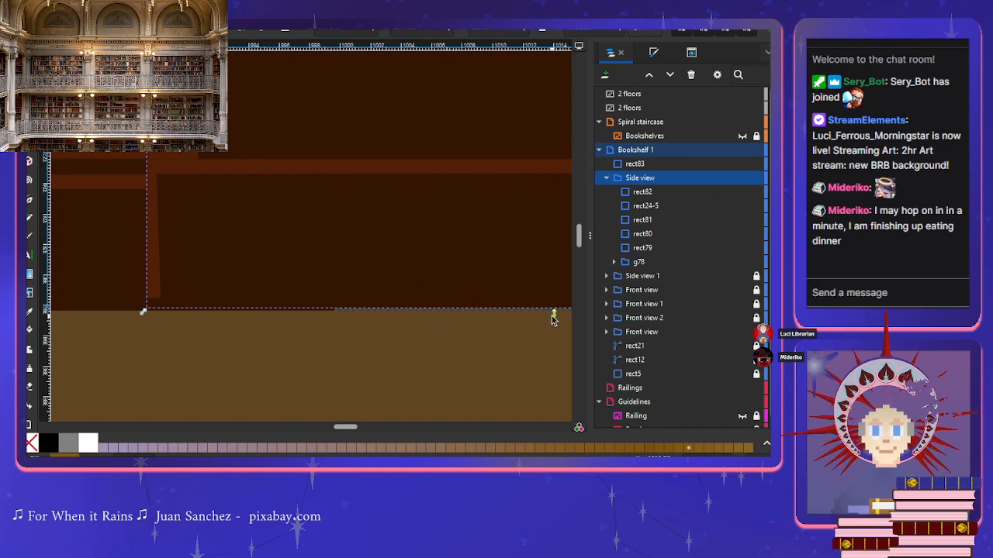
left_click_drag(552, 316, 553, 317)
scroll(387, 276, "up", 5)
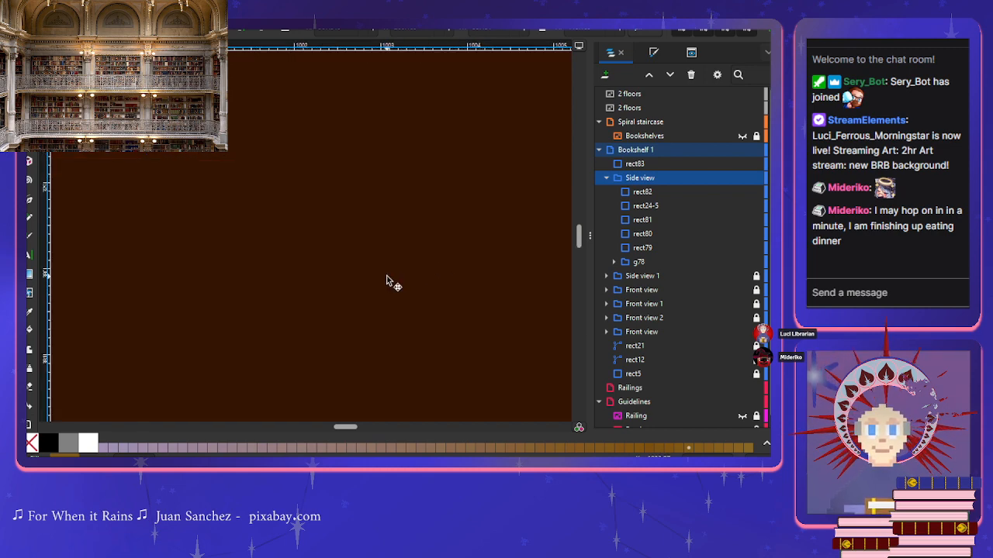
scroll(387, 280, "down", 3)
scroll(387, 280, "up", 2)
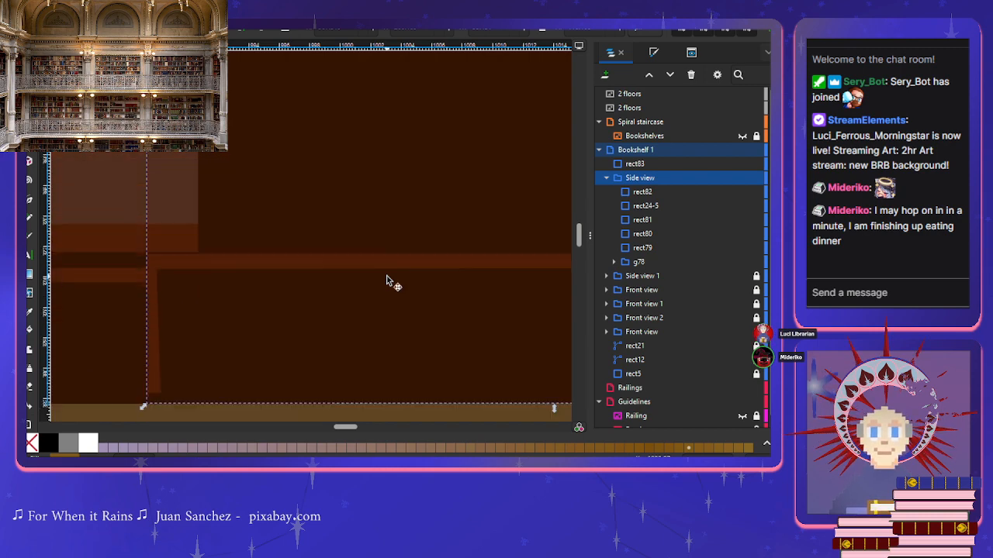
scroll(387, 280, "down", 2)
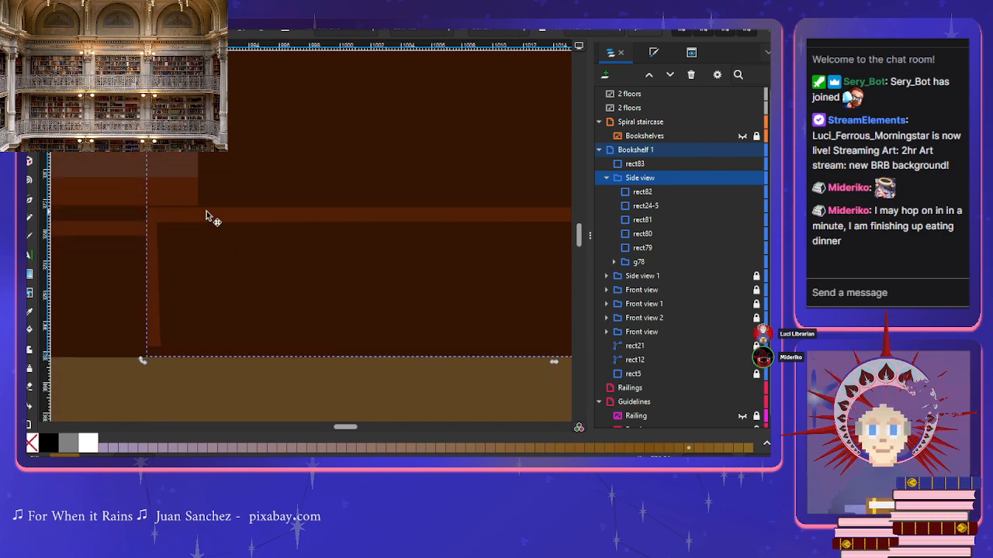
Step: Lock rect83, the Side view group and the Bookshelf 1 layer, and collapse both the group and the layer
left_click(606, 177)
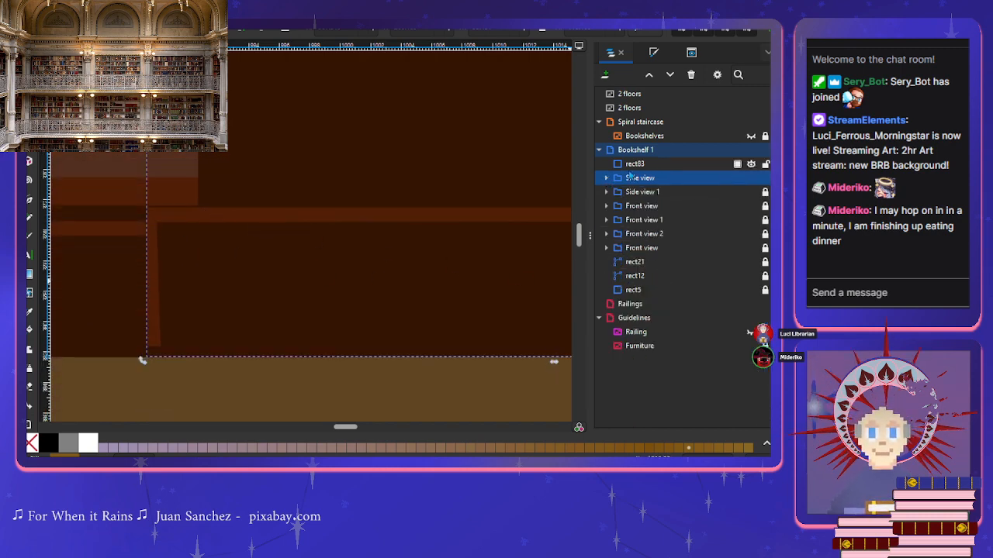
left_click(632, 164)
scroll(462, 214, "down", 2)
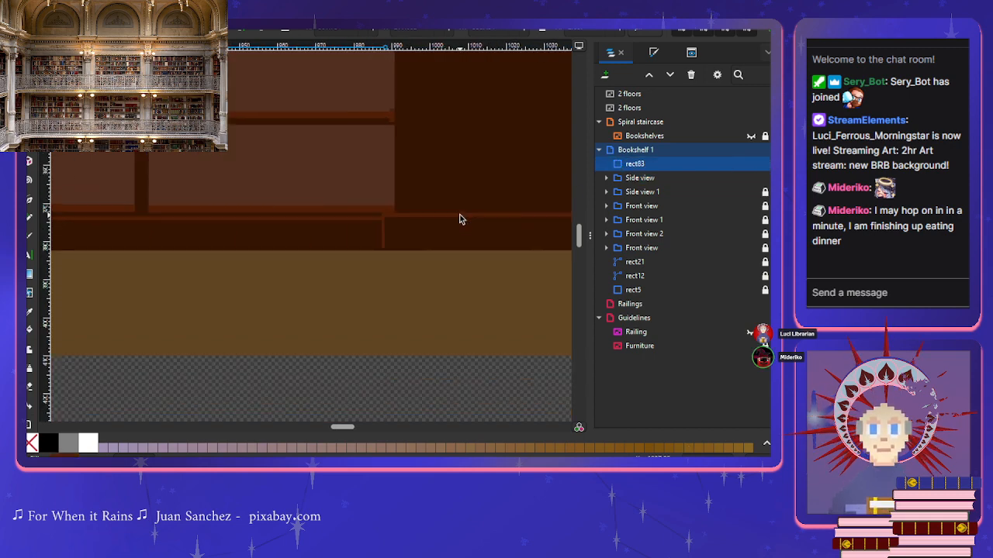
scroll(459, 218, "up", 8)
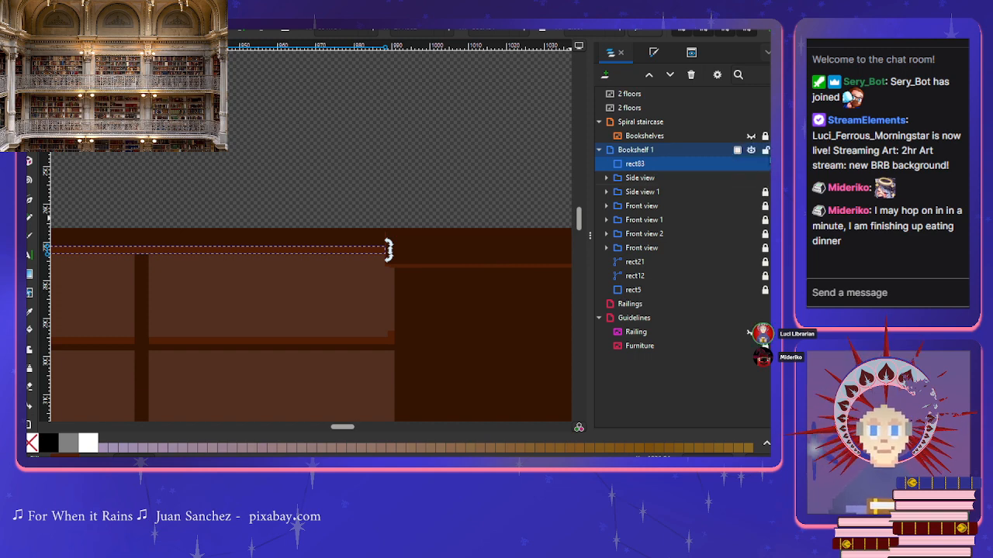
left_click(766, 164)
left_click(766, 179)
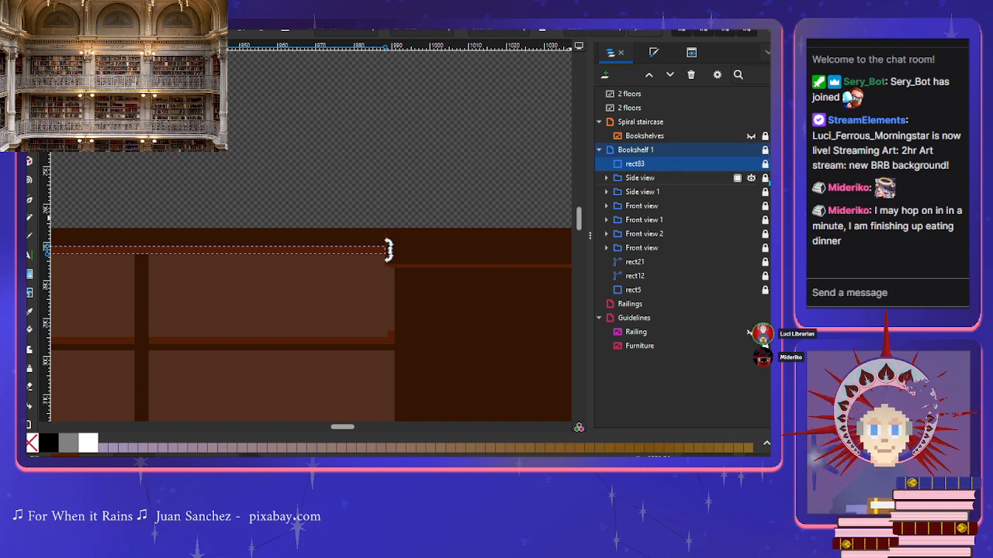
left_click(599, 150)
scroll(398, 164, "down", 3)
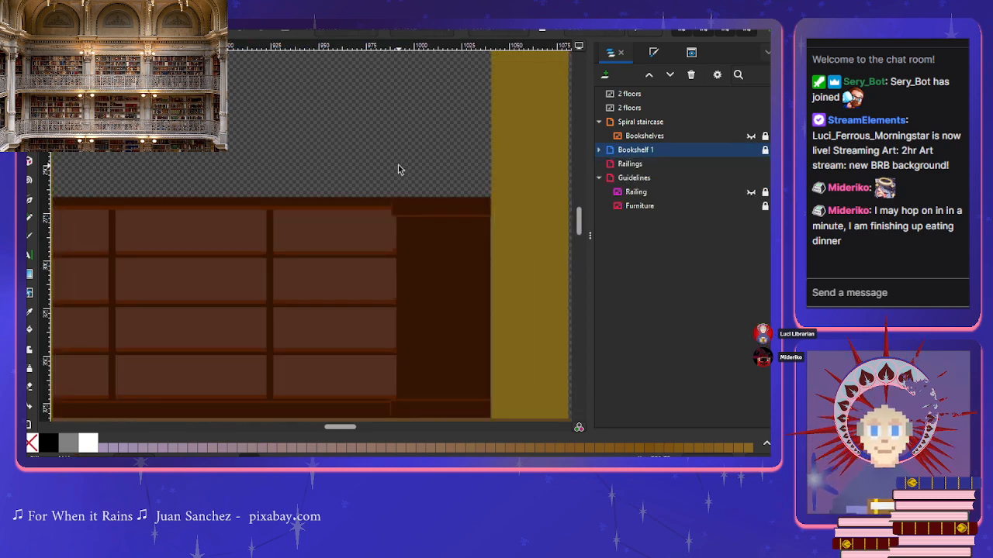
Step: Review the finished bookshelf across the upper floor and expand the Bookshelf 1 layer to list its objects
scroll(398, 169, "down", 1)
scroll(398, 169, "left", 3)
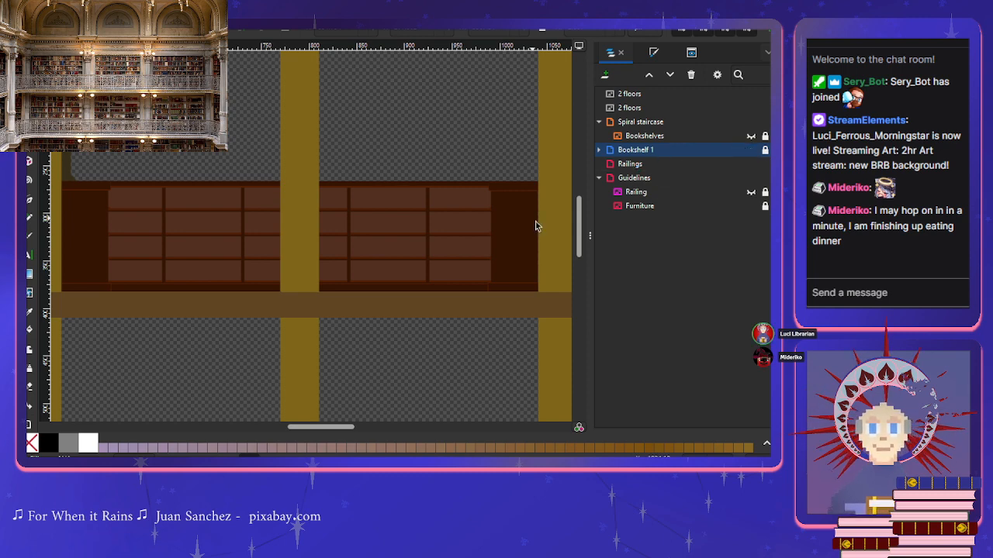
left_click(632, 164)
left_click(634, 153)
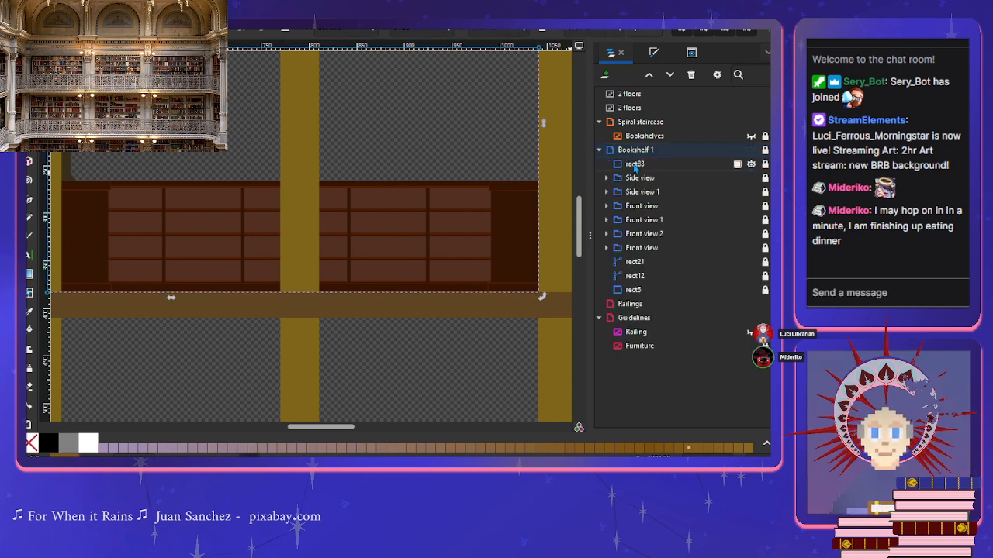
left_click(599, 150)
left_click(318, 114)
left_click(381, 117)
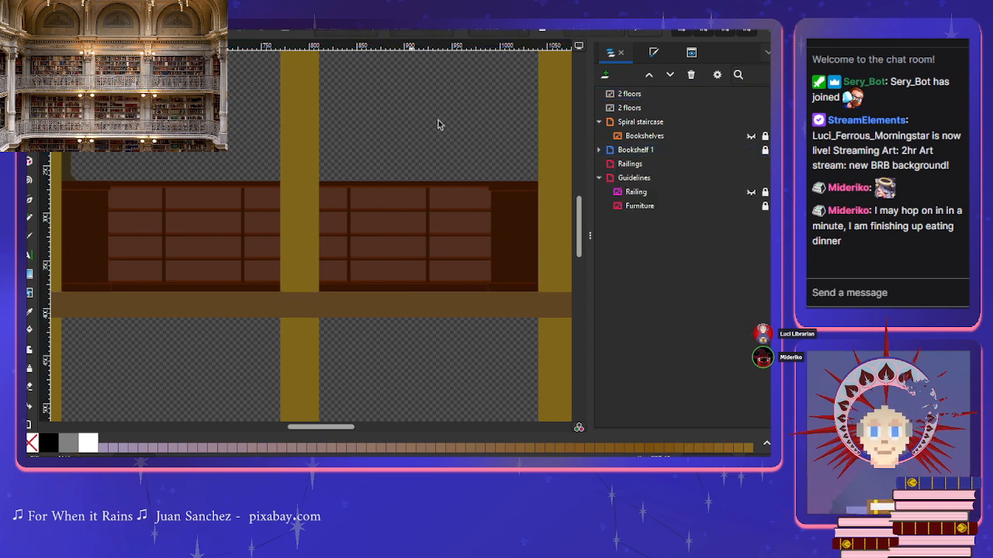
left_click(636, 152)
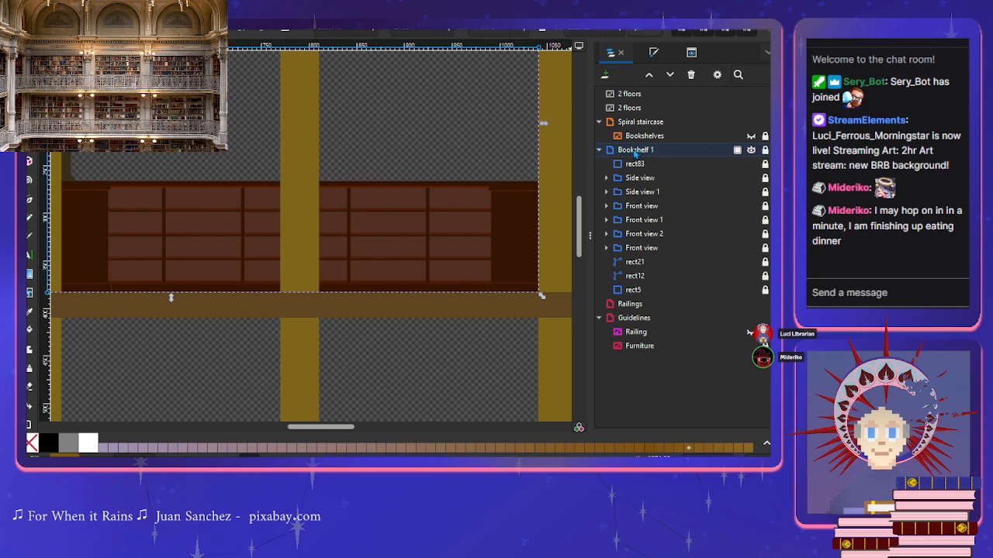
scroll(411, 154, "down", 1)
scroll(412, 153, "up", 2)
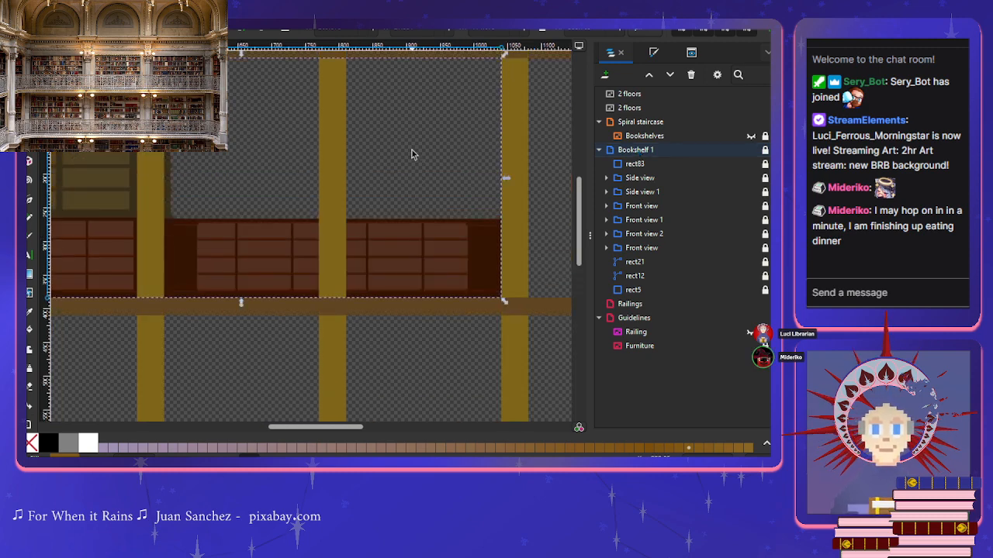
scroll(412, 153, "left", 3)
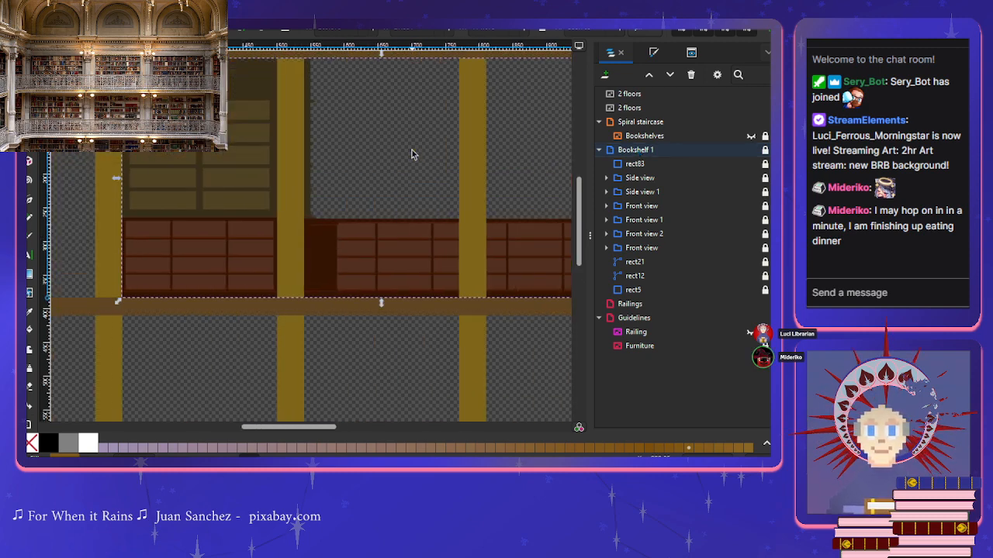
Step: Select the objects and groups of the Bookshelf 1 layer in turn to identify which shelf section each one contains
left_click(635, 163)
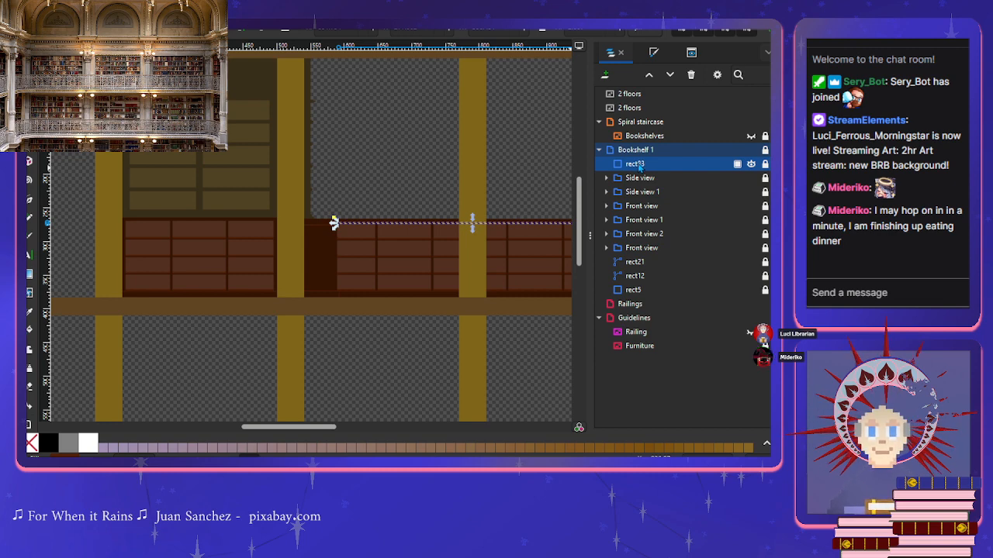
left_click(643, 183)
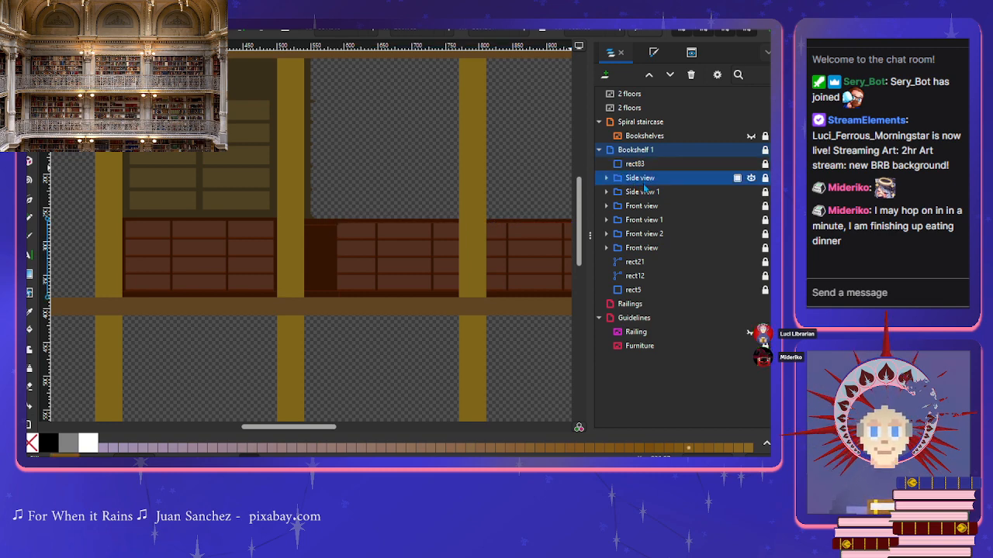
left_click(645, 192)
left_click(644, 206)
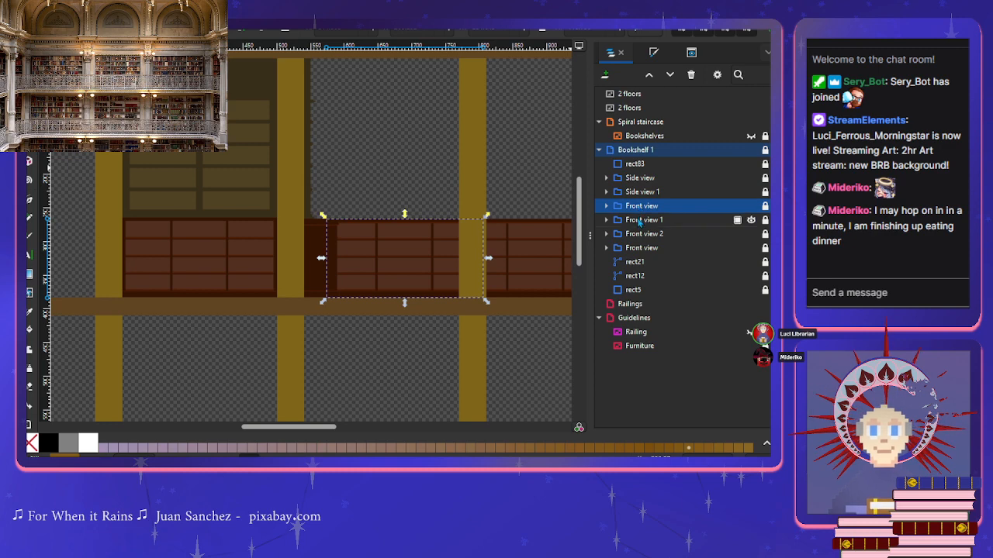
left_click(639, 221)
left_click(643, 234)
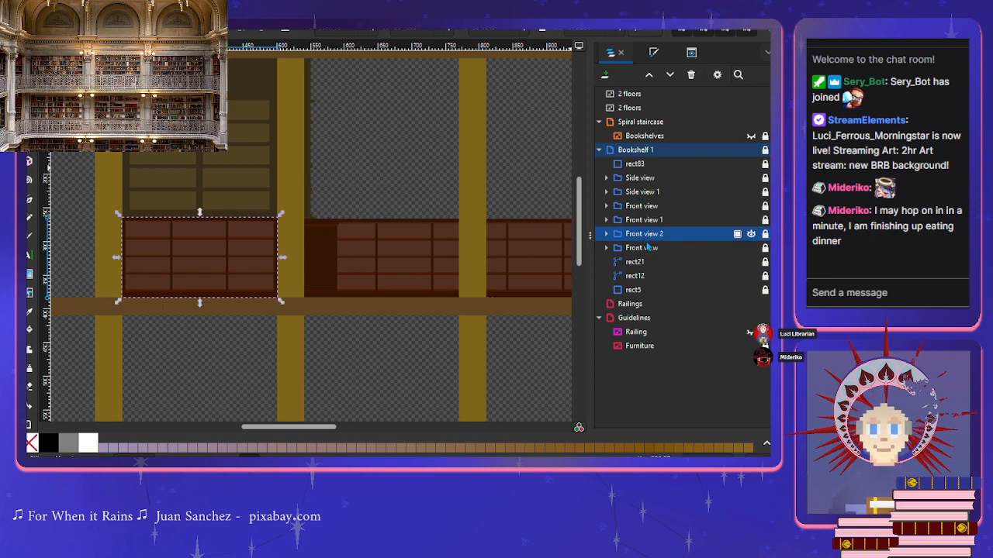
left_click(644, 249)
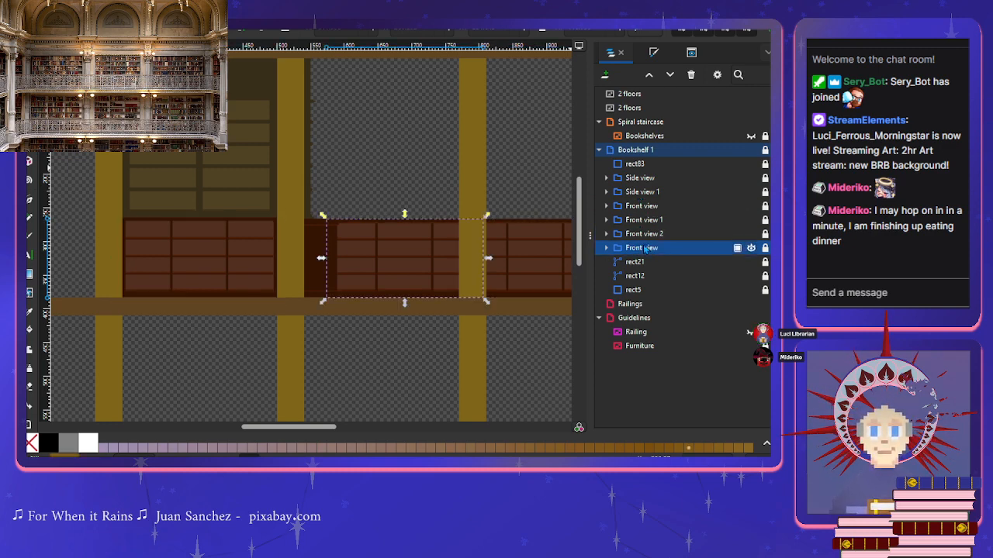
left_click(640, 236)
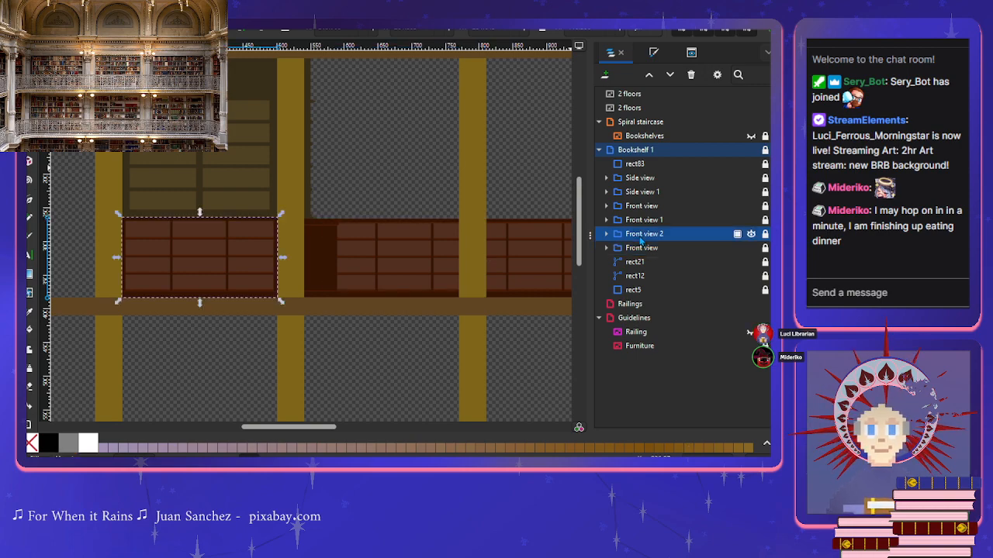
scroll(411, 289, "down", 2)
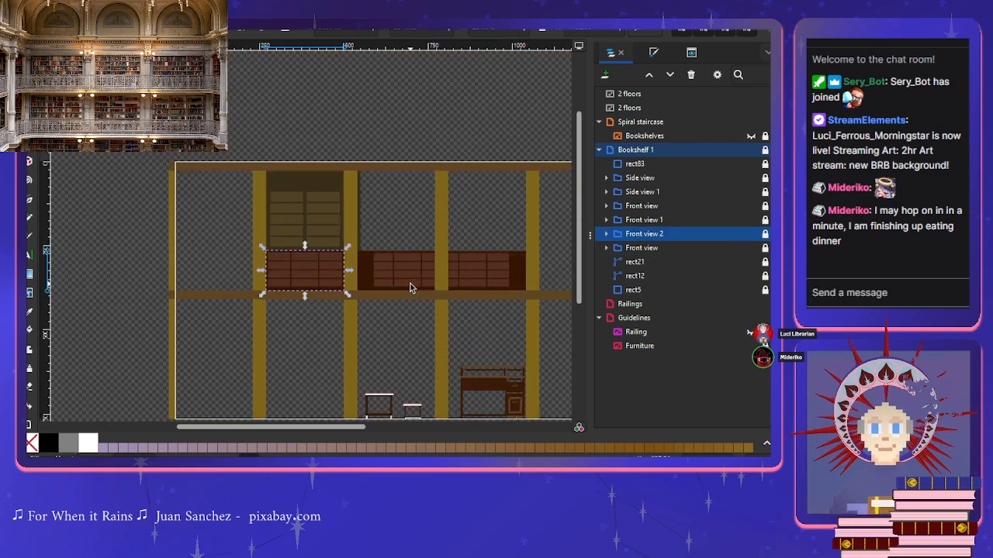
scroll(411, 288, "right", 4)
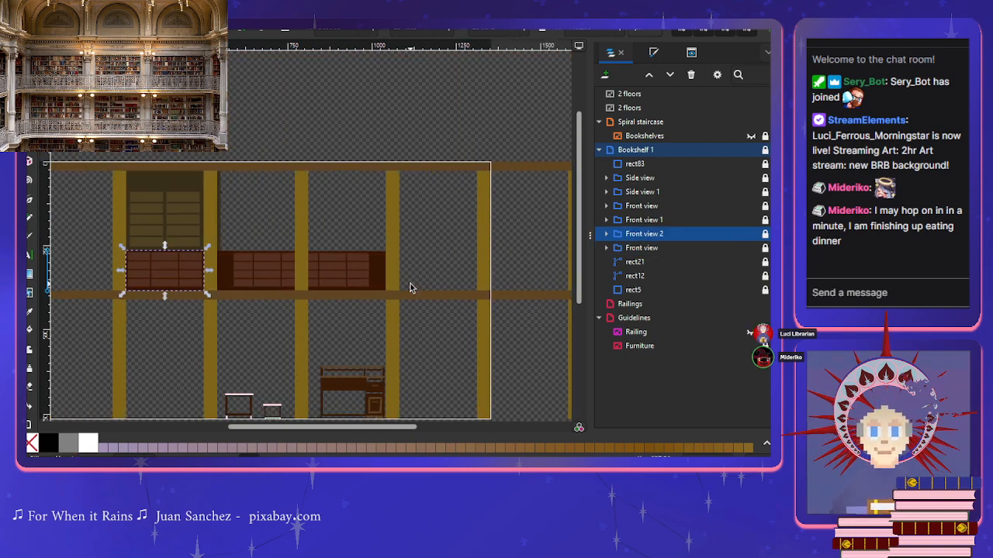
scroll(411, 289, "left", 3)
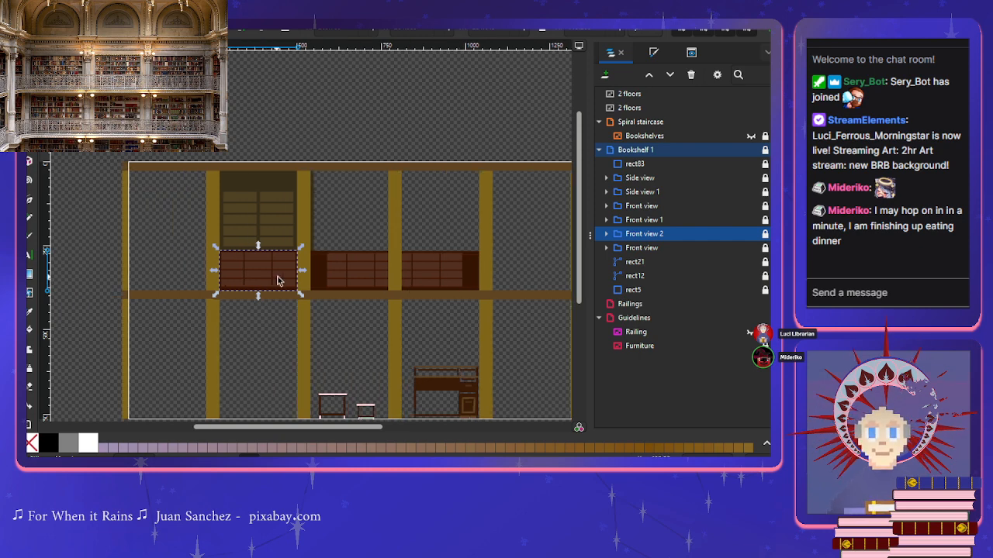
left_click(652, 236)
left_click(642, 240)
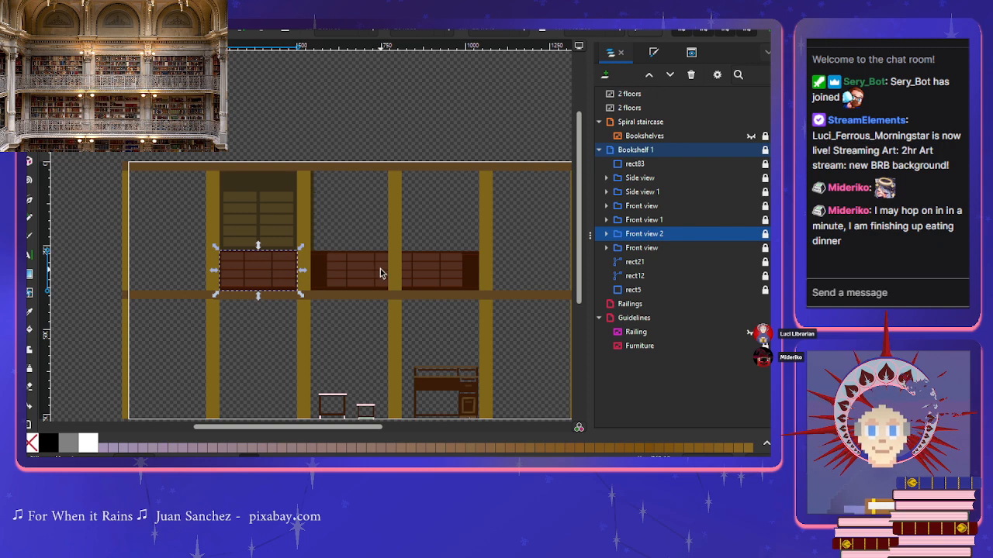
left_click(632, 292)
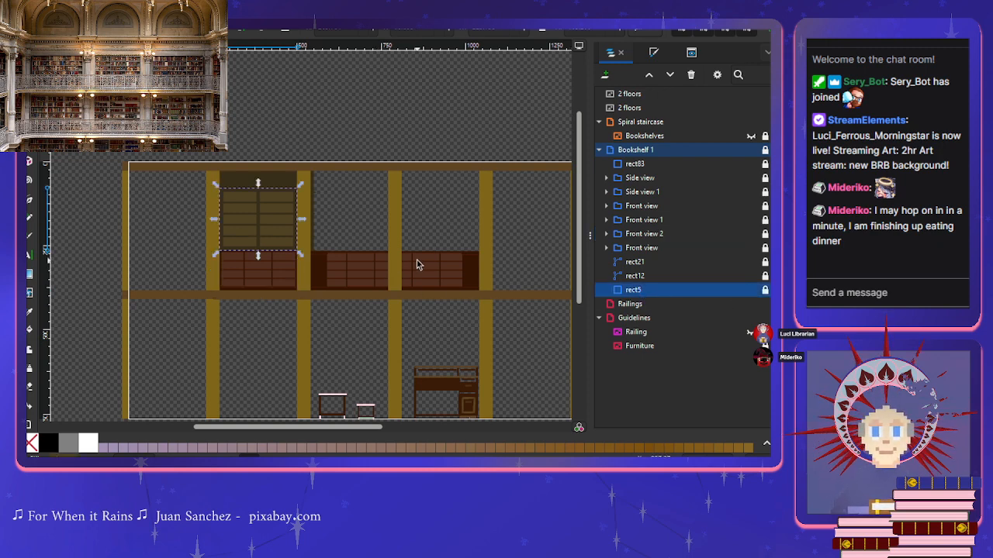
left_click(508, 233)
left_click(279, 284)
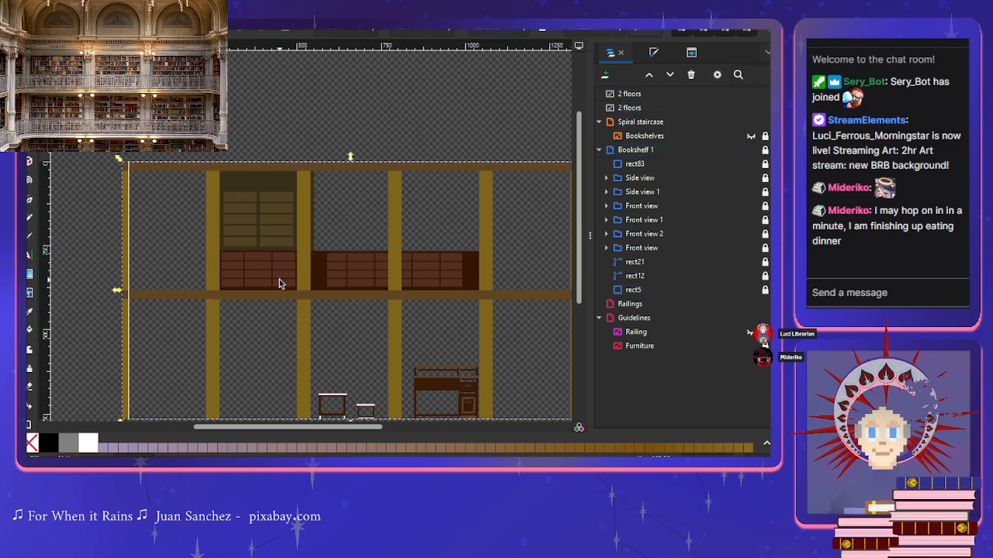
Step: Copy the Front view 2 group, paste it into the Bookshelf 1 layer and unlock the copy
left_click(624, 248)
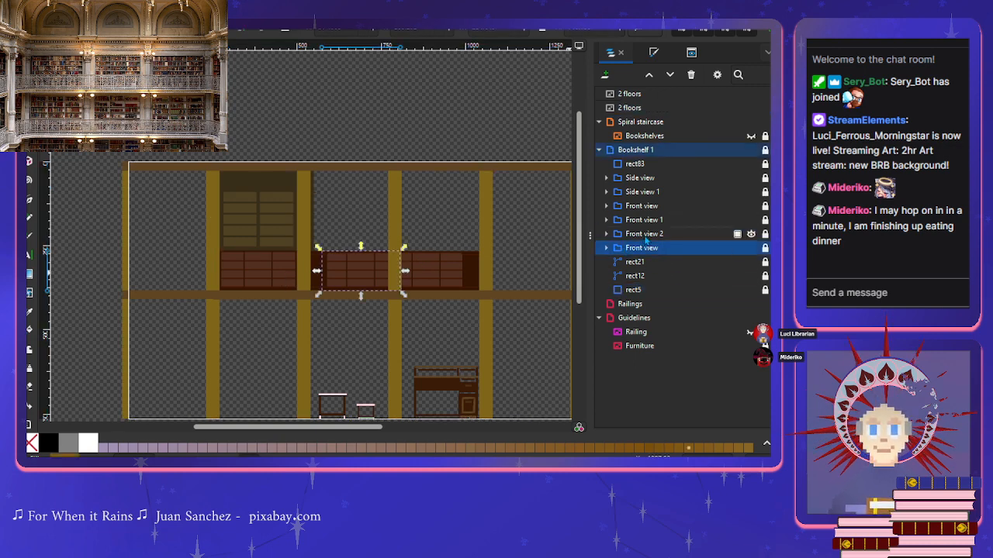
left_click(644, 237)
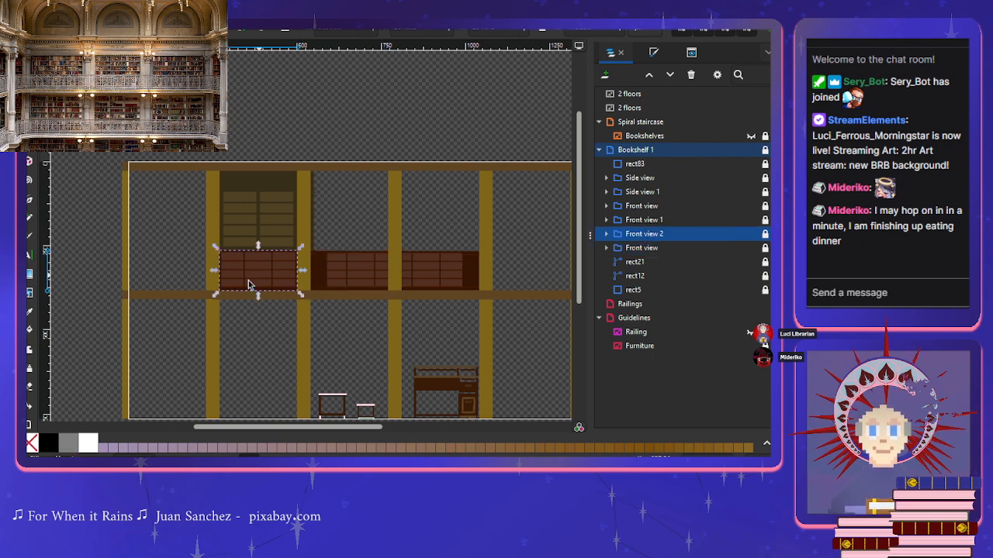
left_click(520, 275)
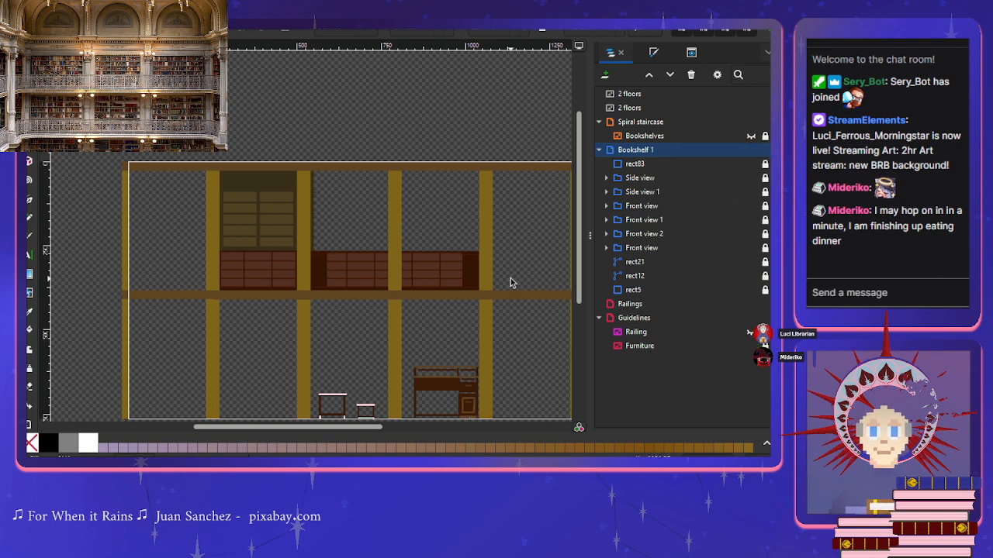
key("ctrl+v")
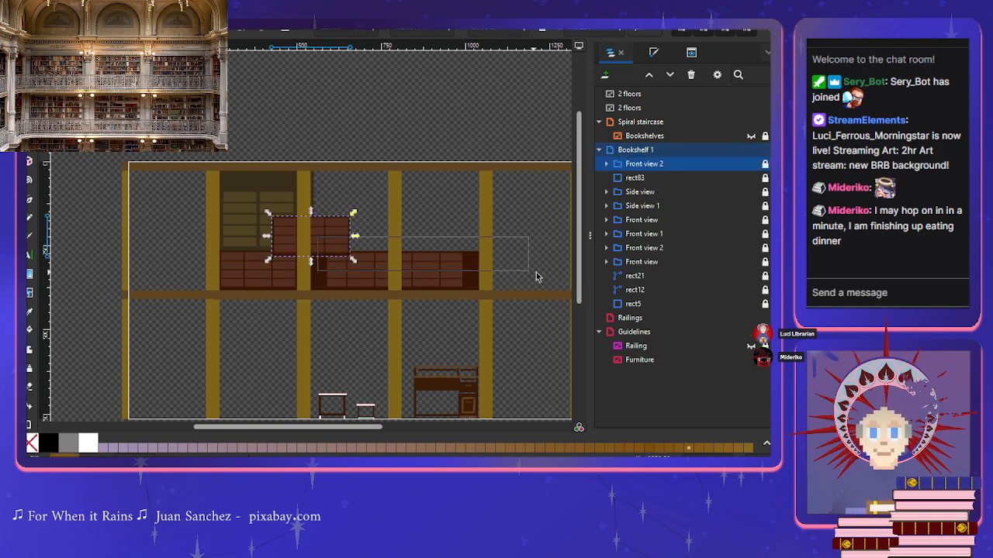
left_click(356, 248)
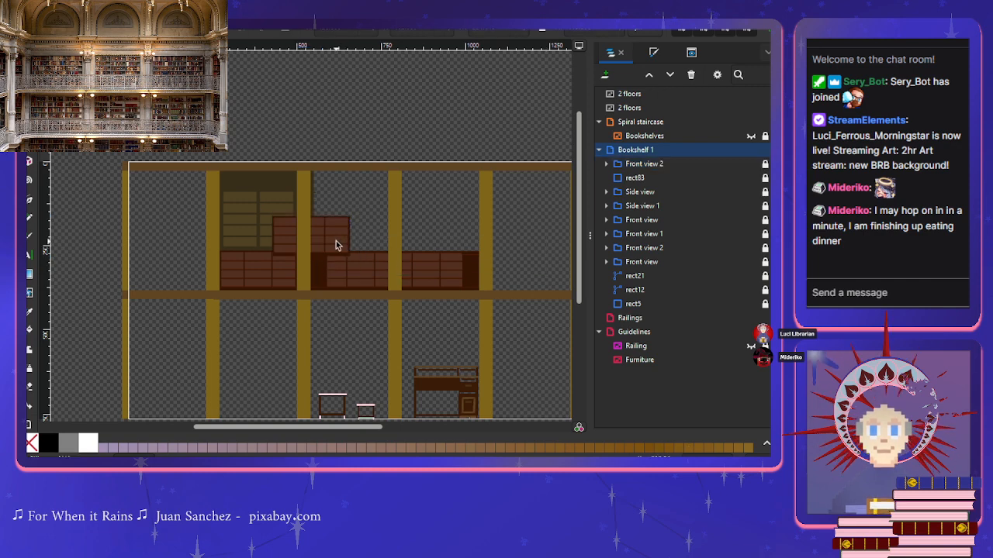
left_click(677, 181)
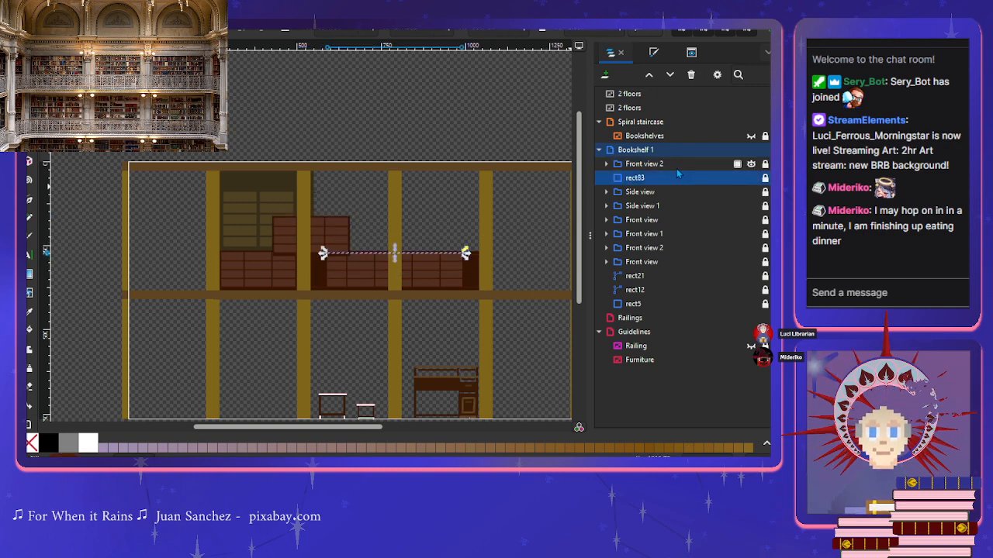
left_click(678, 165)
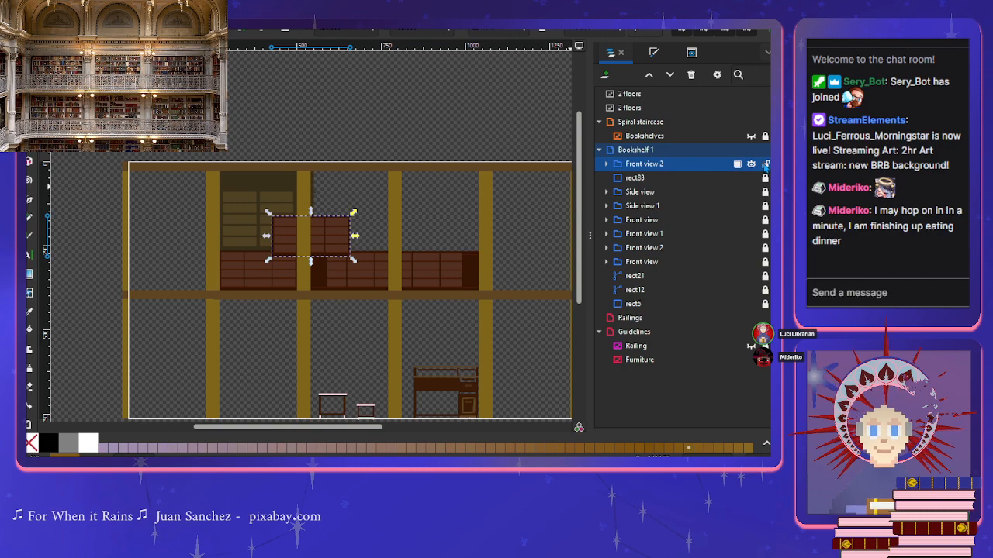
Step: Move the Front view 2 copy into the empty upper-floor bay beyond the dark side panel, fitting it between the pillars and onto the floor beam
left_click_drag(328, 250, 536, 284)
scroll(452, 295, "down", 1)
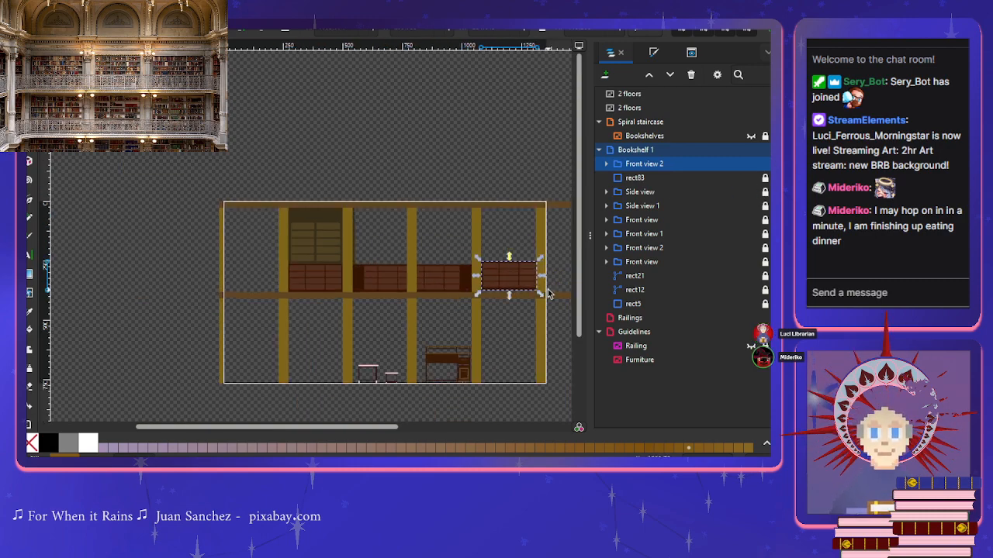
scroll(547, 293, "up", 5)
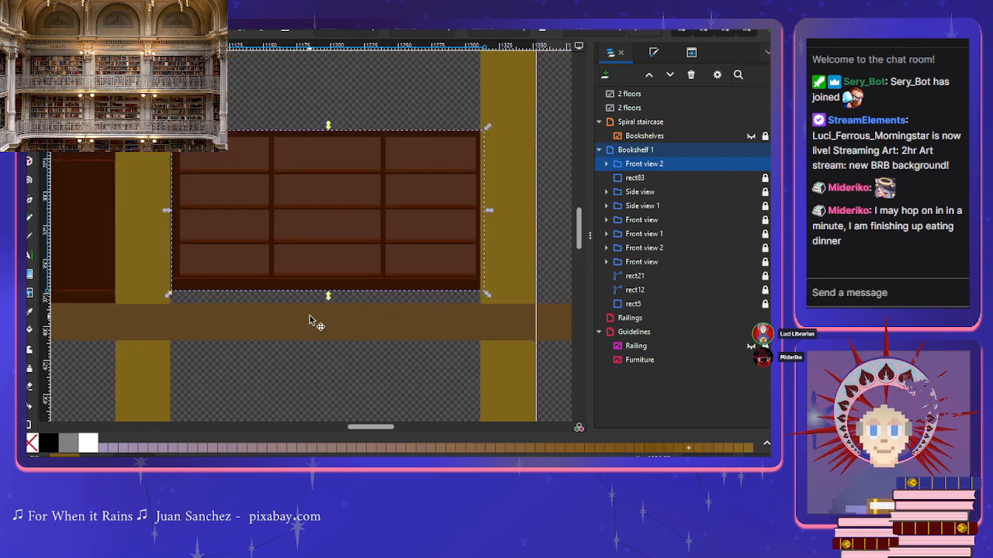
left_click_drag(311, 249, 315, 259)
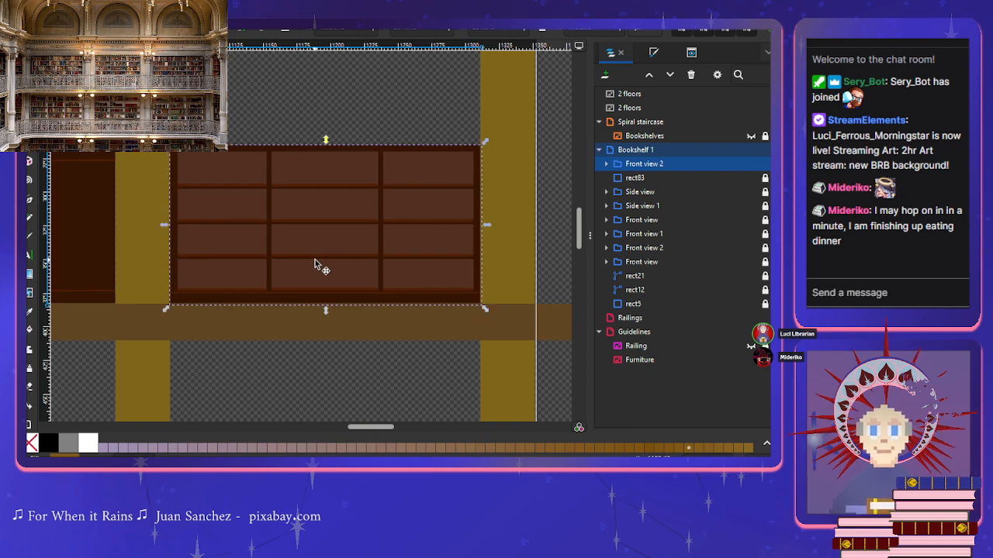
scroll(316, 306, "up", 2)
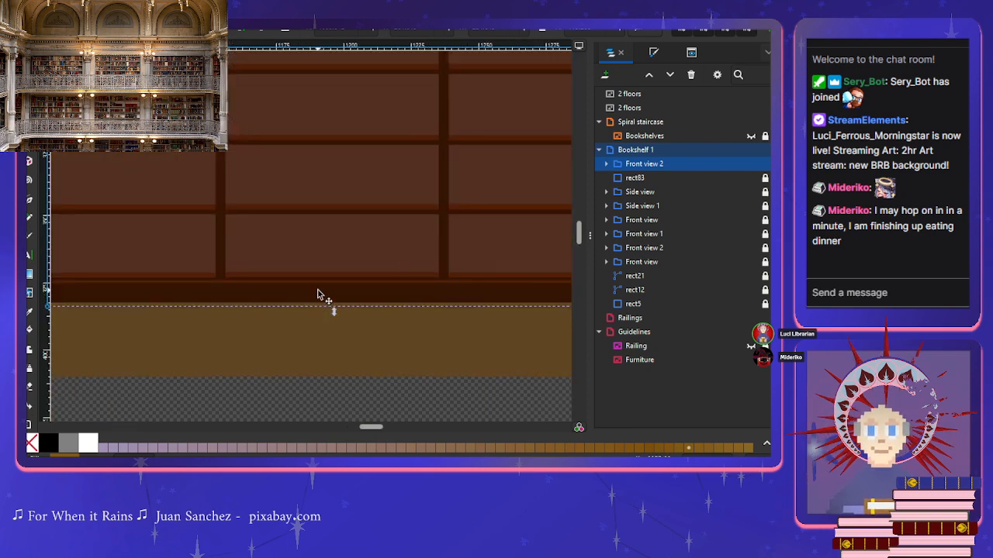
left_click_drag(317, 293, 317, 289)
Step: Lower the top edge of the Front view 2 copy to line up with the top of the neighbouring bookshelf, and deselect it
scroll(317, 288, "down", 3)
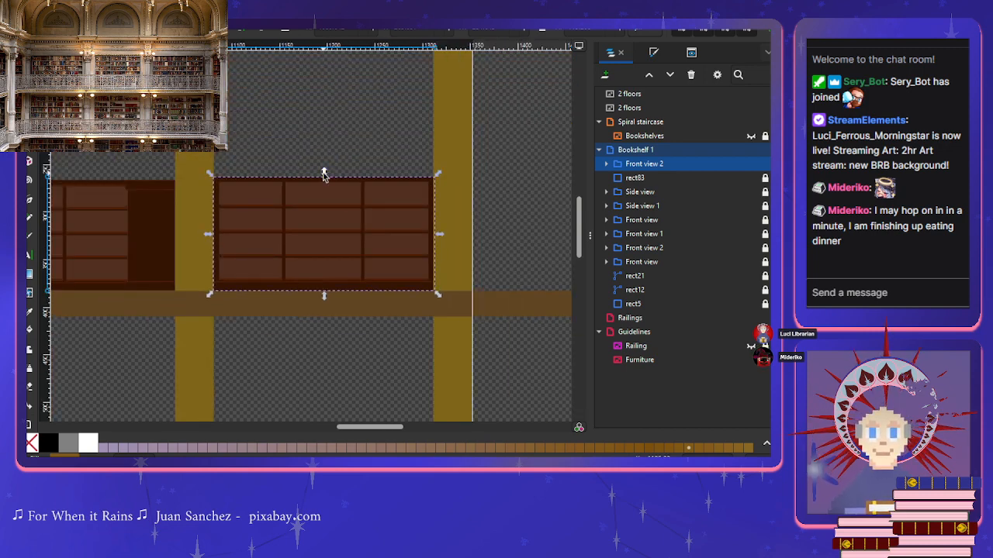
left_click_drag(325, 174, 323, 180)
left_click(353, 141)
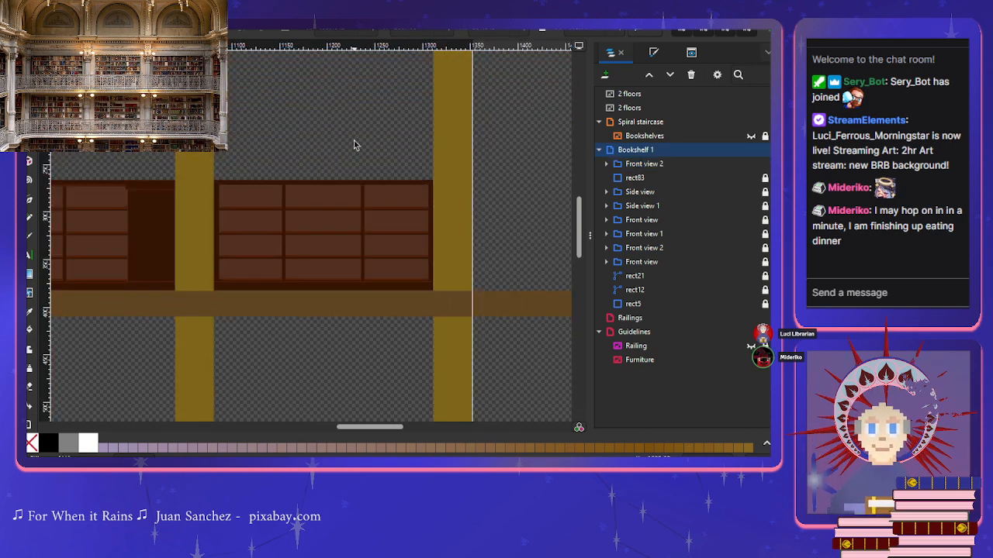
Step: Select the Side view, Side view 1, Front view and Front view 1 groups in turn to identify their shelf sections
scroll(322, 256, "down", 2)
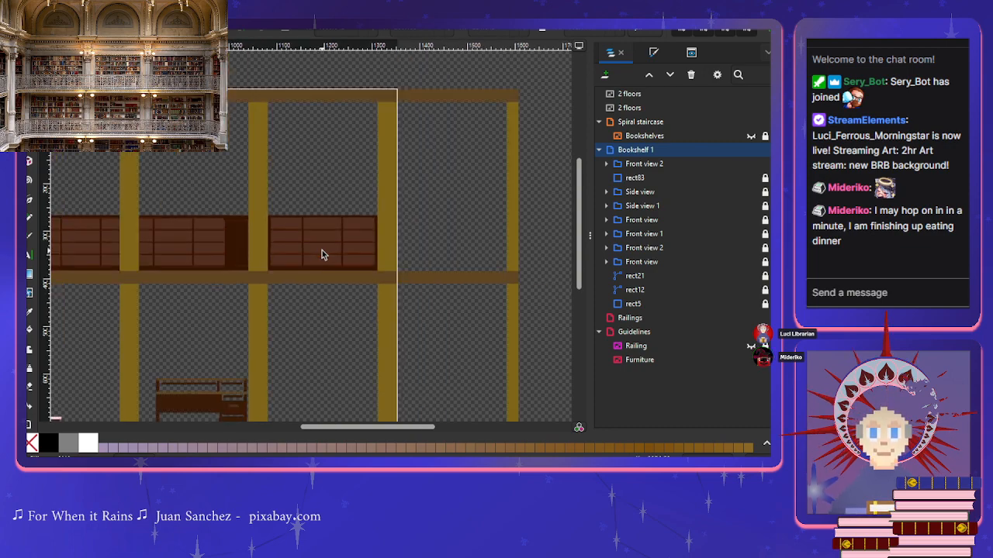
scroll(322, 254, "left", 5)
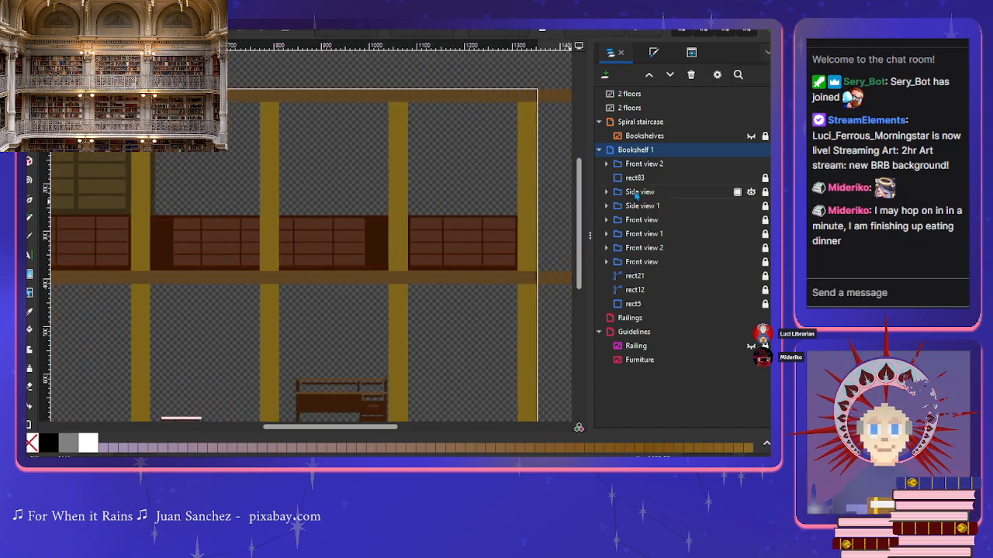
left_click(636, 194)
key("Escape")
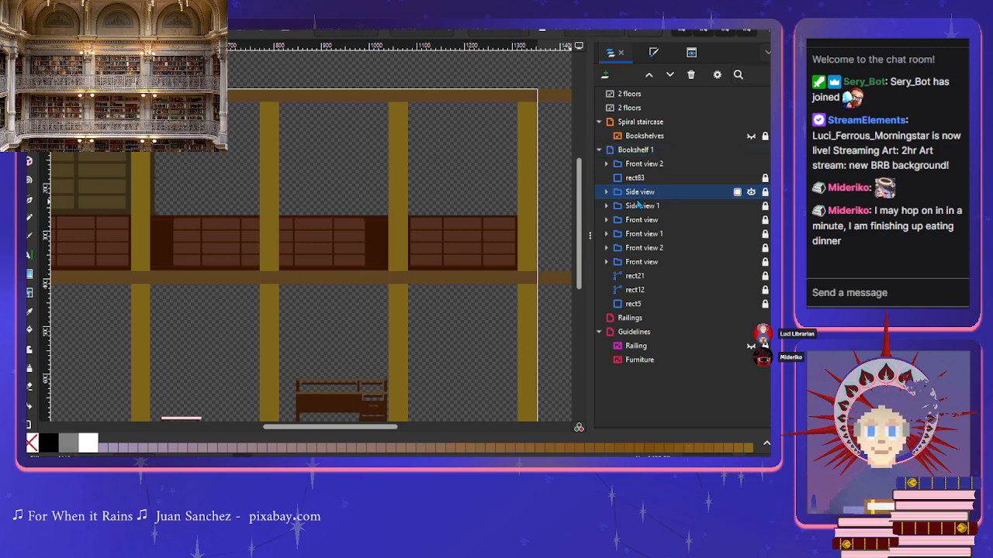
left_click(637, 206)
left_click(637, 220)
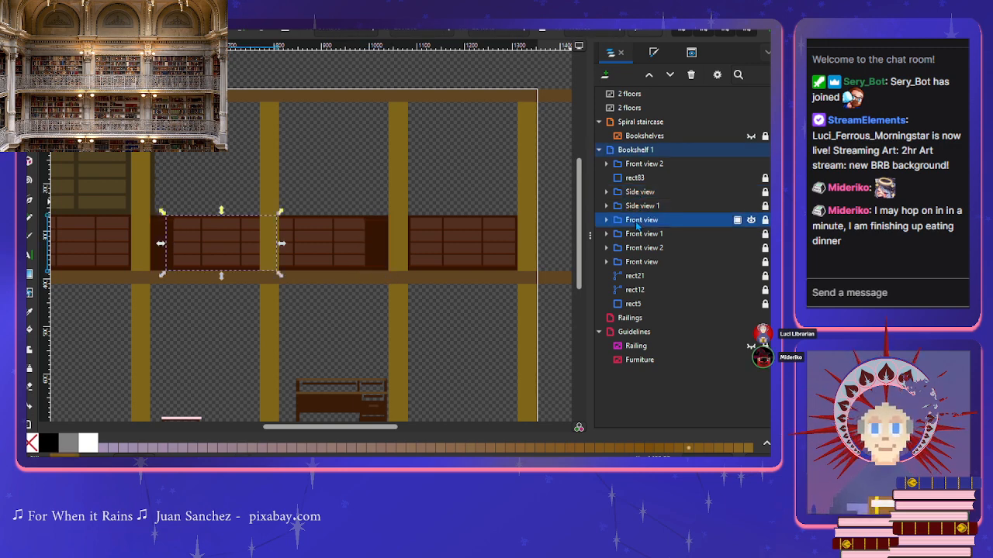
left_click(636, 233)
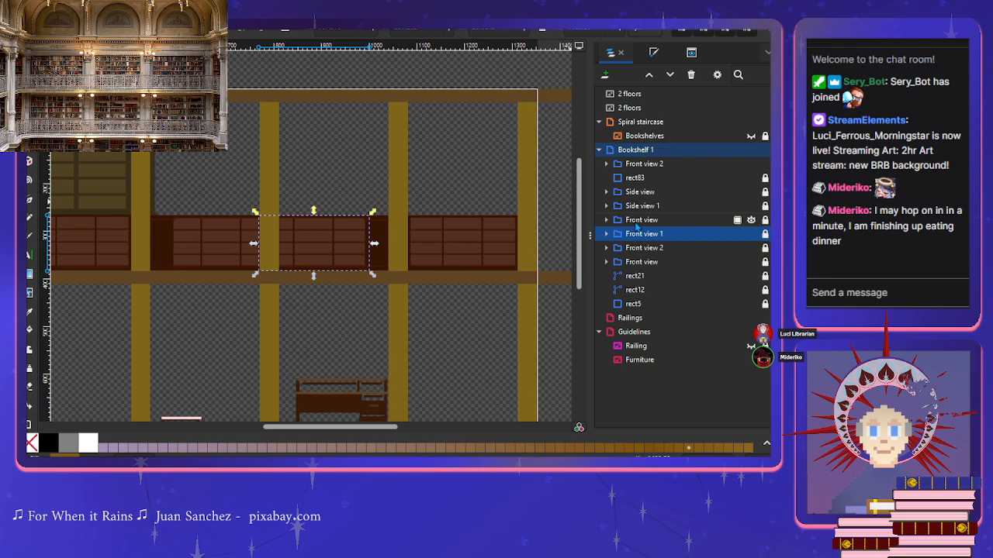
left_click(636, 221)
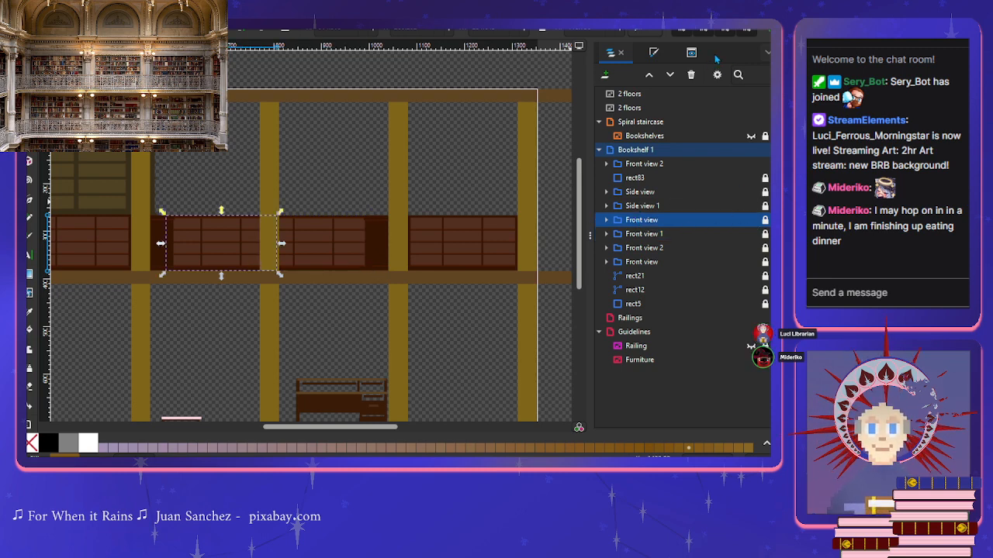
Step: Unlock the Front view and Front view 1 groups listed directly below Side view 1 in the Bookshelf 1 layer
left_click(691, 53)
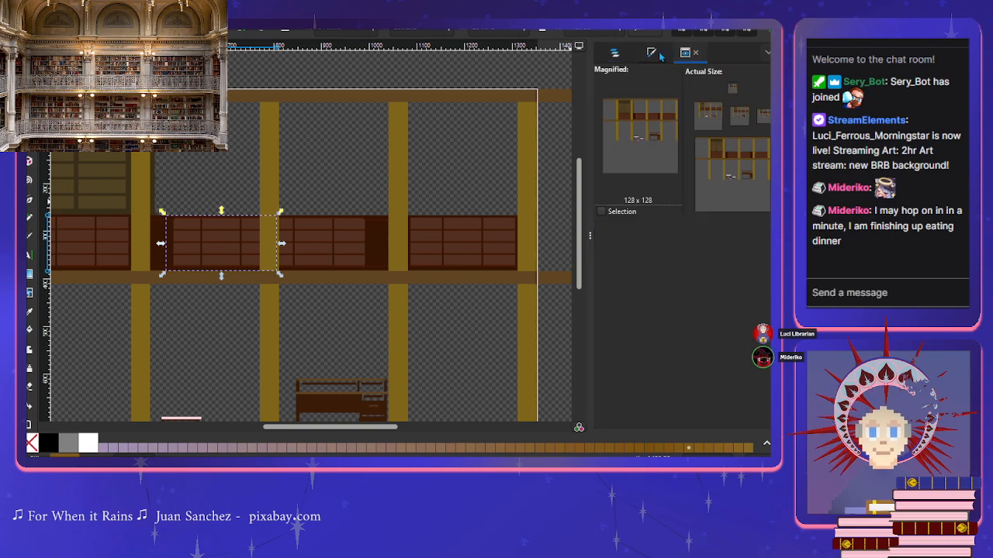
left_click(655, 52)
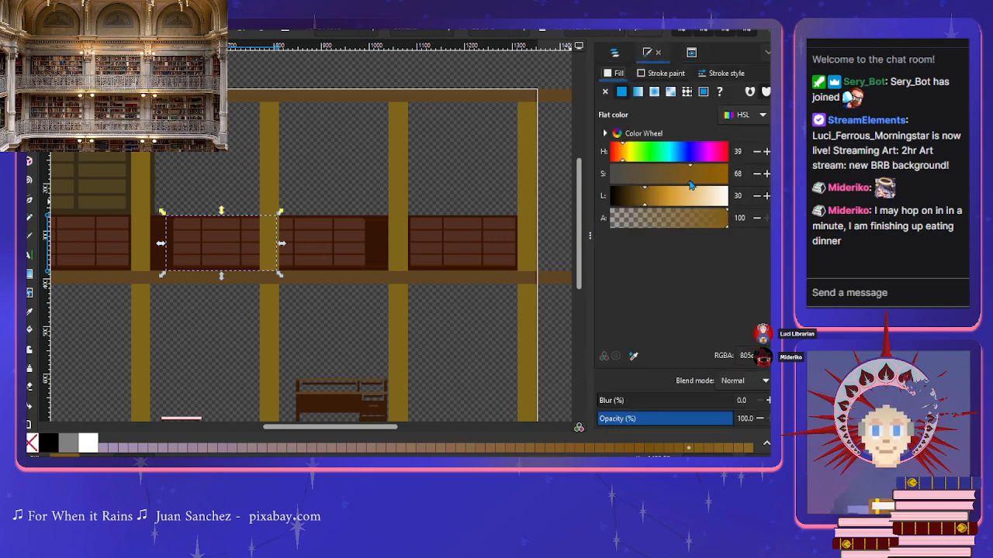
left_click(613, 52)
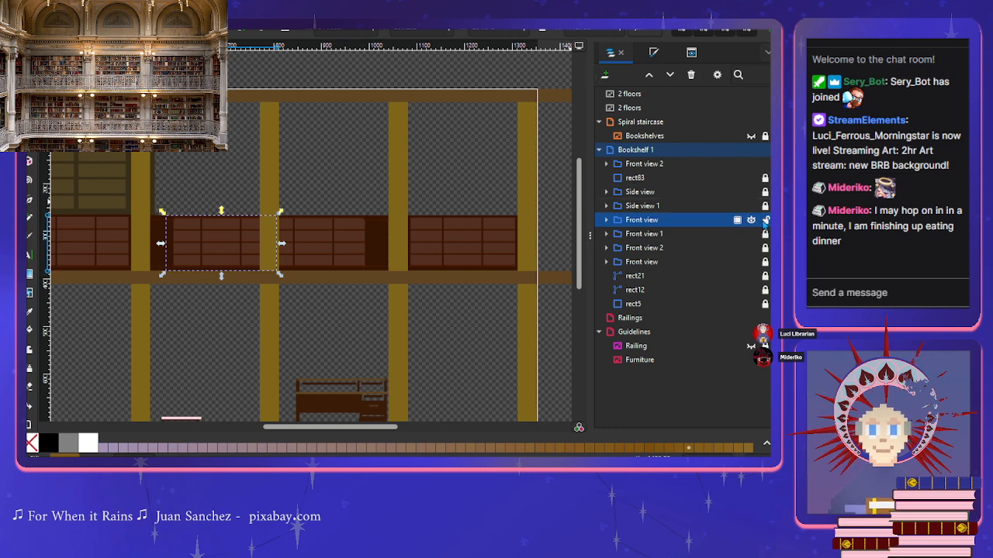
left_click(665, 236)
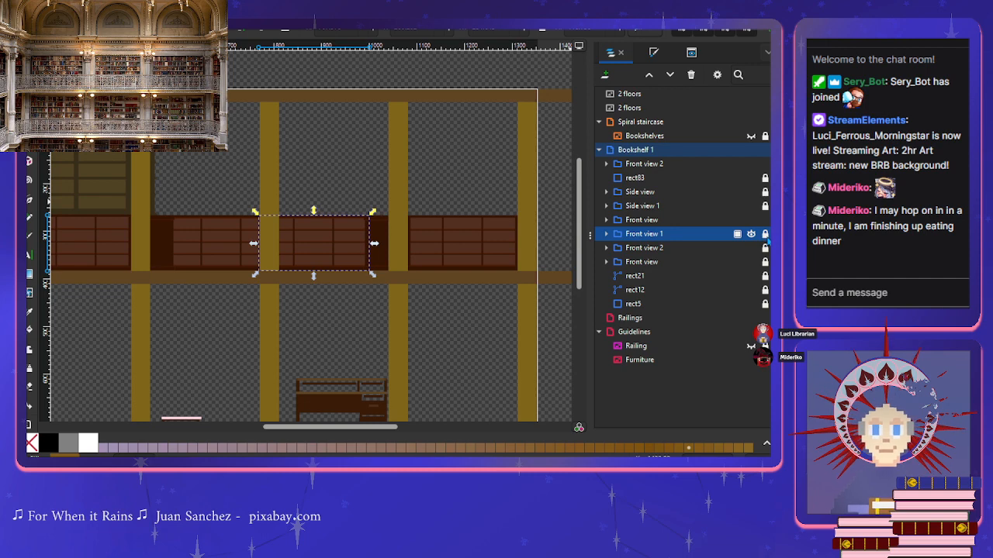
left_click(765, 235)
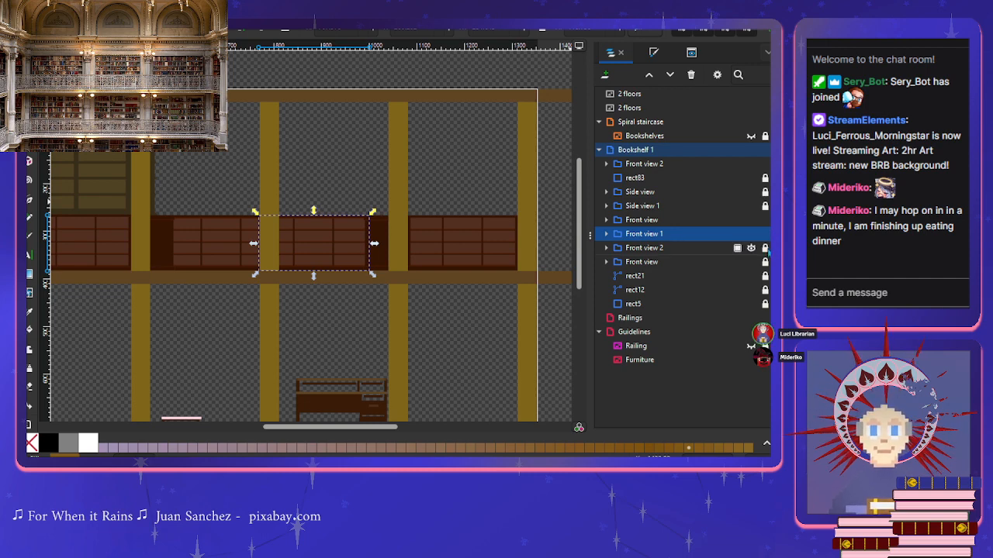
Step: Check the section held by the locked Front view 2 group and unlock the Front view group listed beneath it
left_click(705, 248)
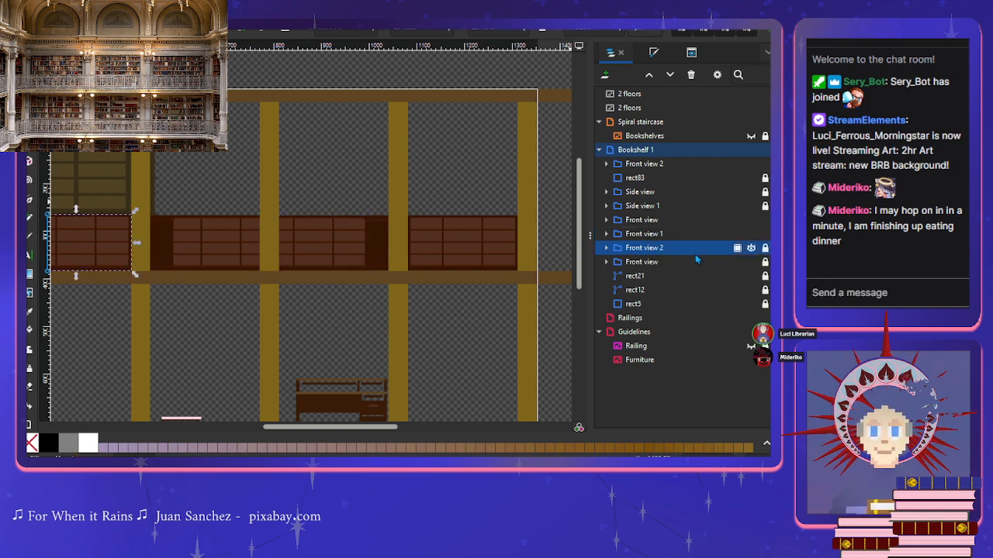
left_click(695, 261)
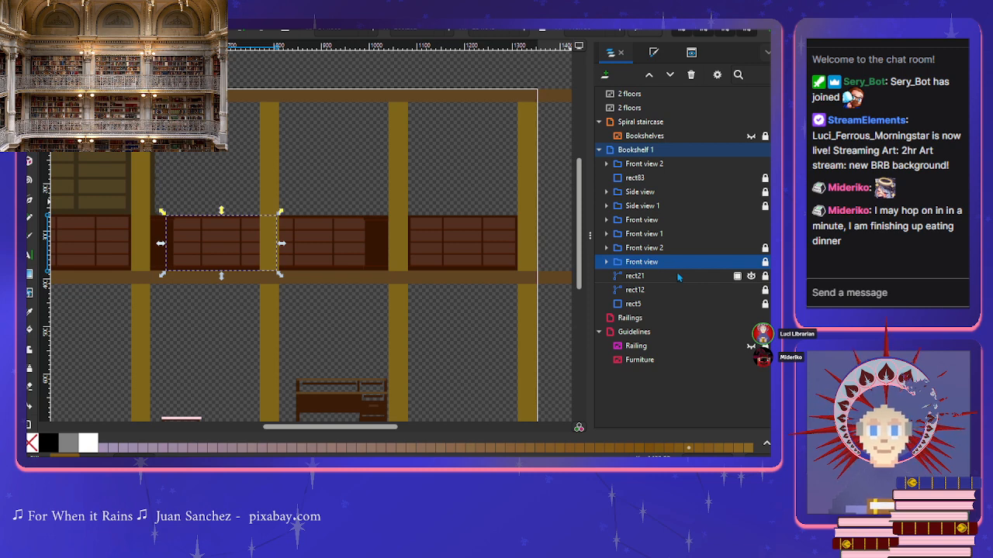
left_click(674, 248)
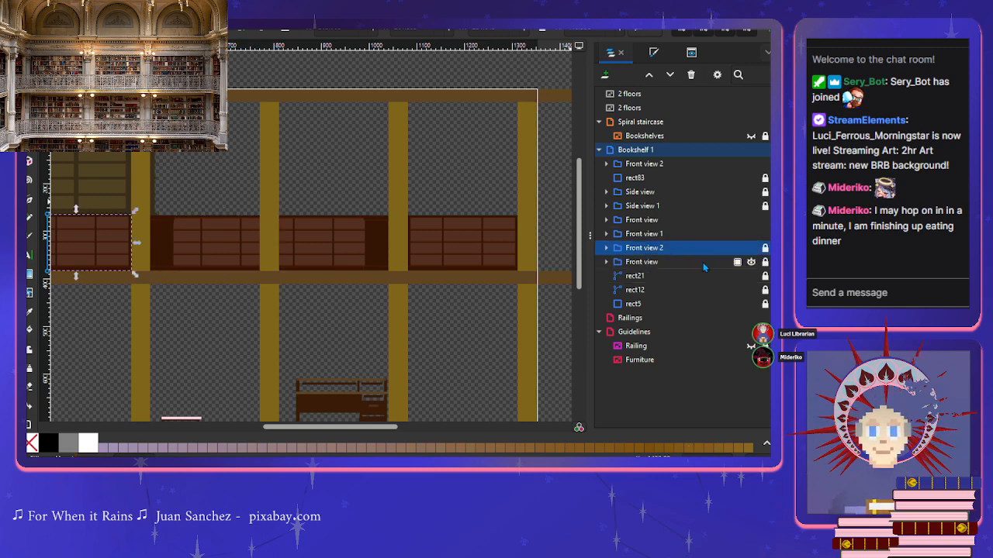
left_click(703, 265)
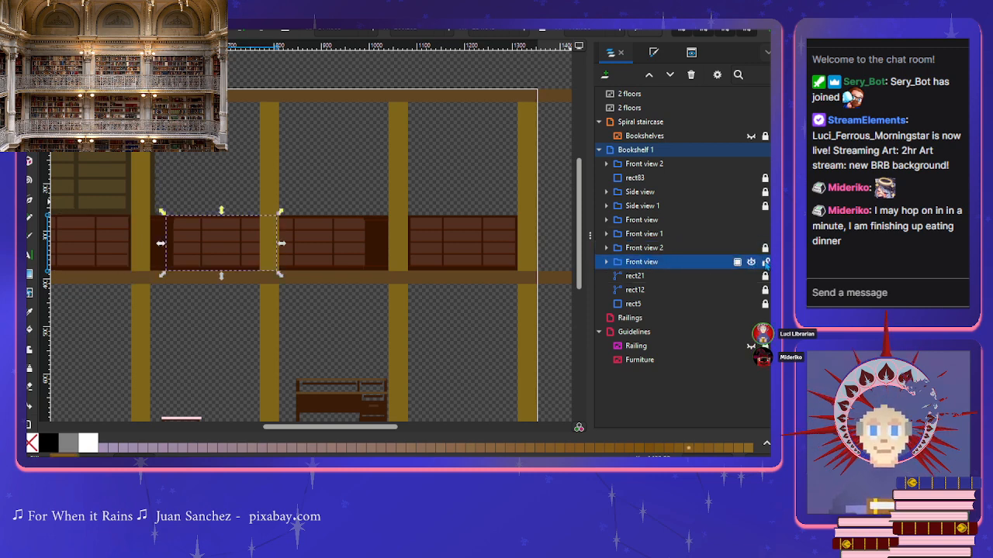
Step: Darken the upper-listed Front view group with a fill of hue 40, saturation 73, lightness 9 and alpha 11, and lock the group
left_click(673, 248)
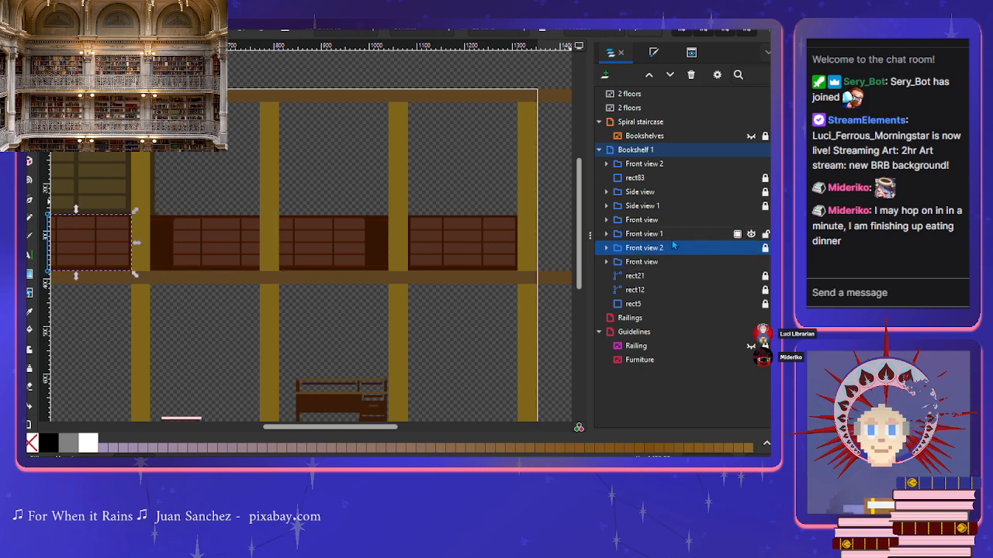
left_click(672, 235)
left_click(670, 219)
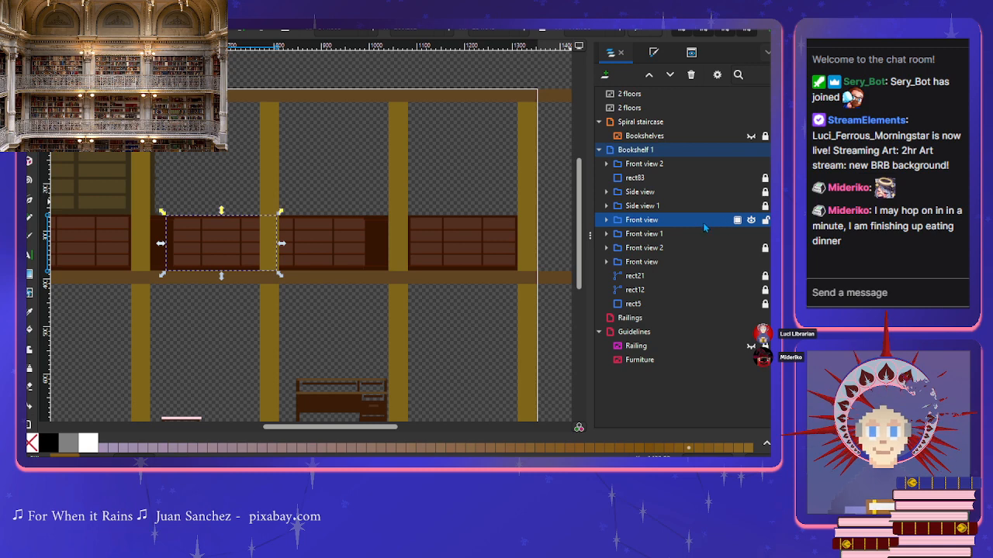
left_click(704, 224)
left_click(703, 224)
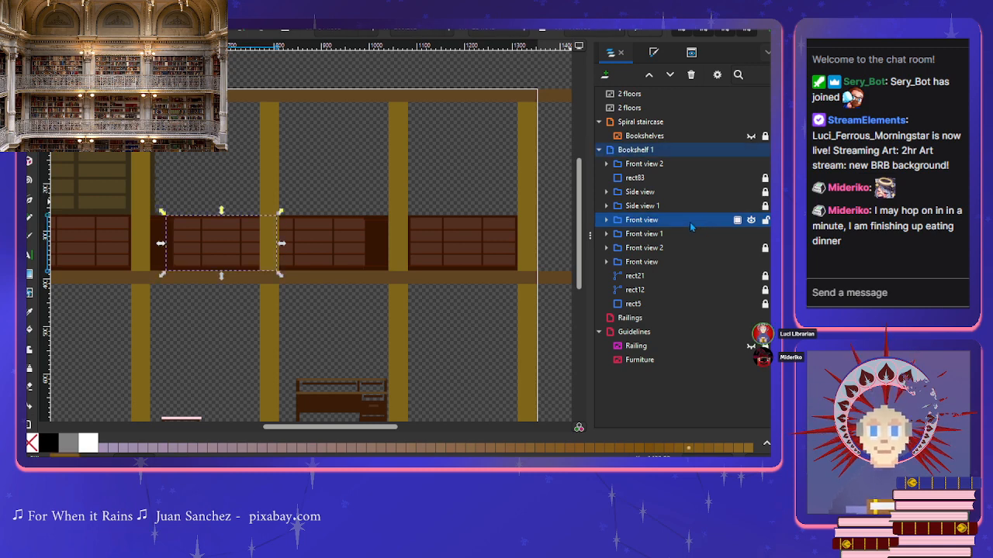
left_click(691, 55)
left_click(651, 52)
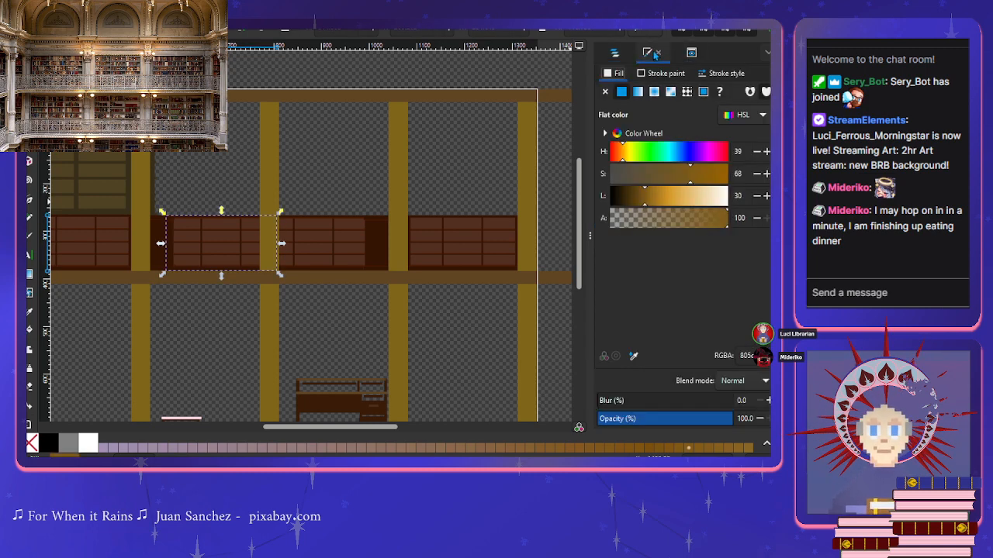
left_click_drag(685, 185, 600, 181)
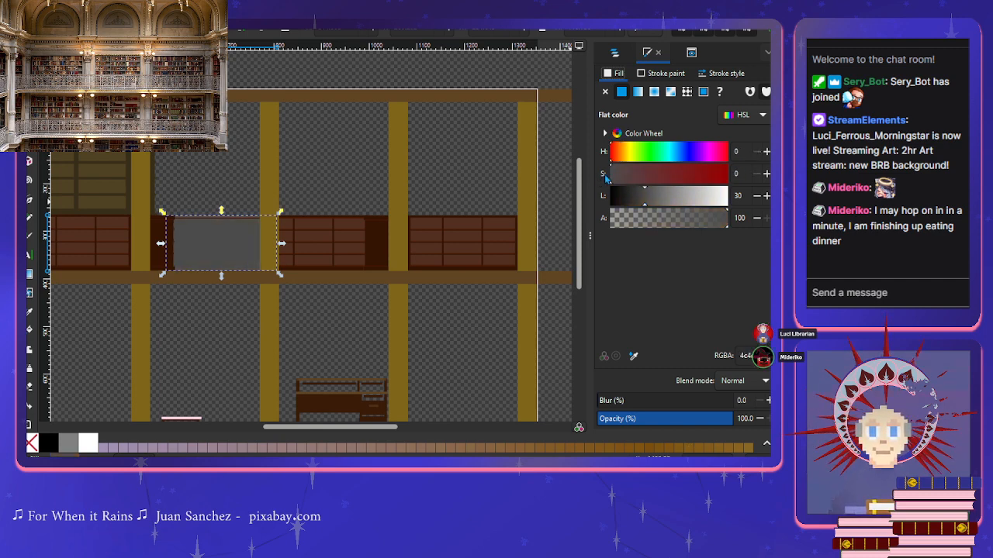
key("ctrl+z")
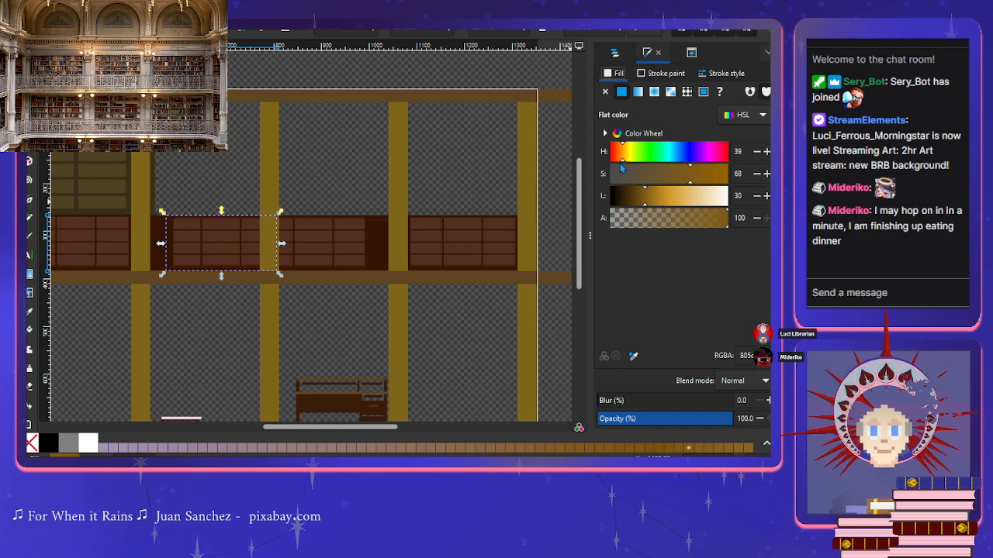
left_click_drag(726, 228, 618, 222)
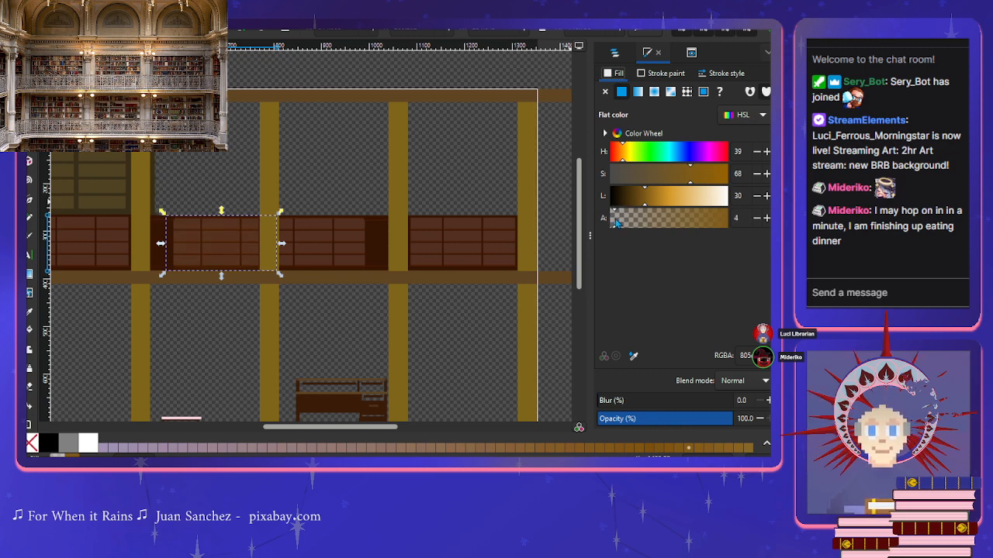
left_click_drag(615, 223, 622, 208)
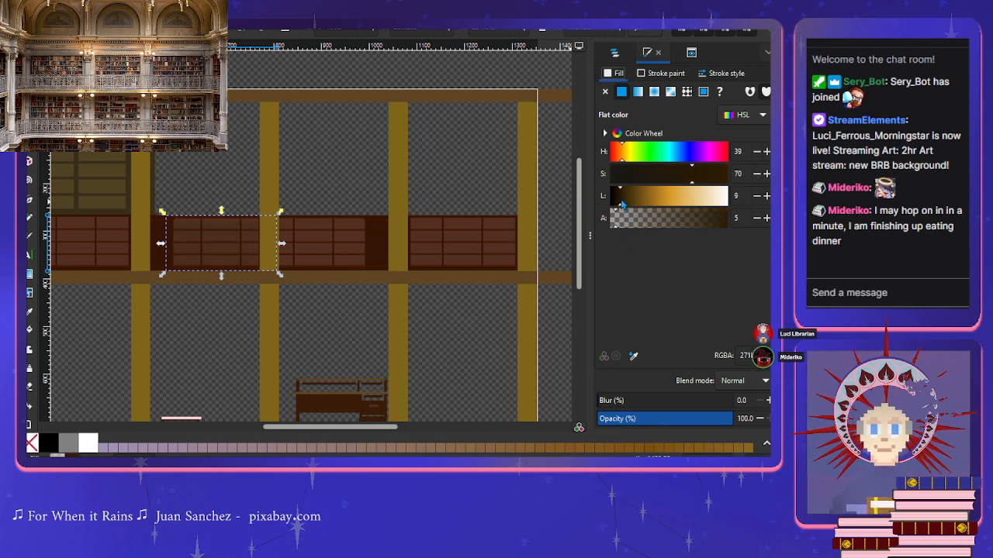
left_click_drag(632, 206, 624, 227)
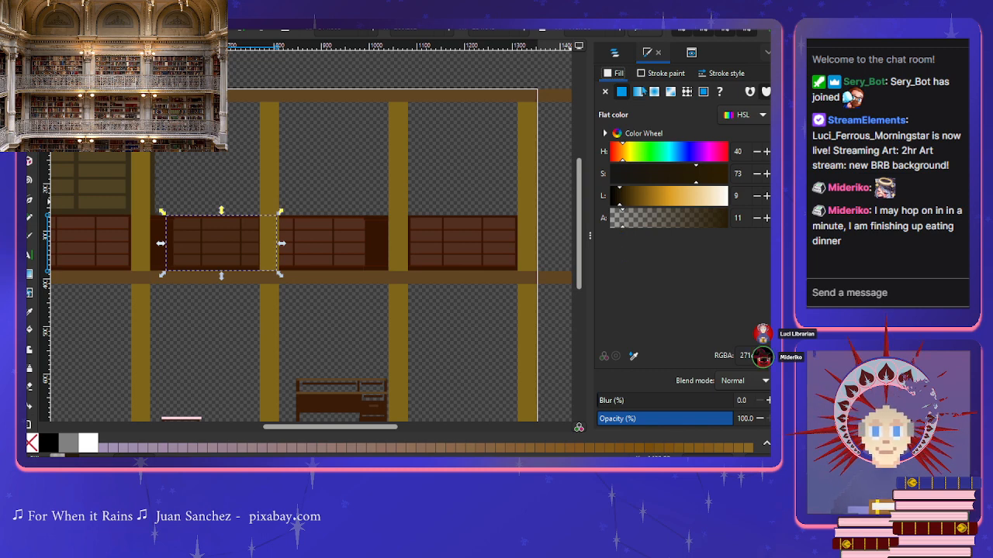
left_click(615, 53)
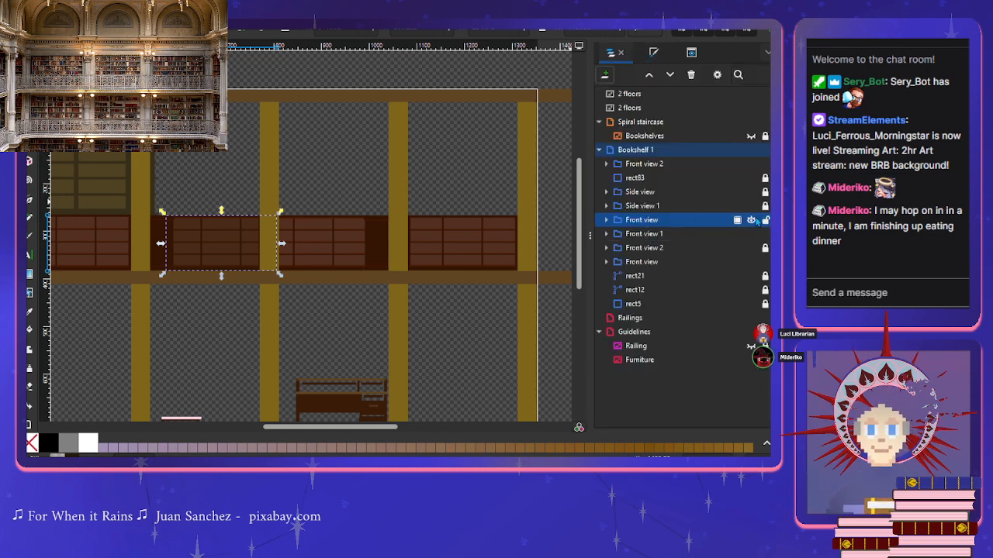
Step: Try a Front view 1 fill with lightness 9 and alpha 11, and undo the colour changes
left_click(651, 237)
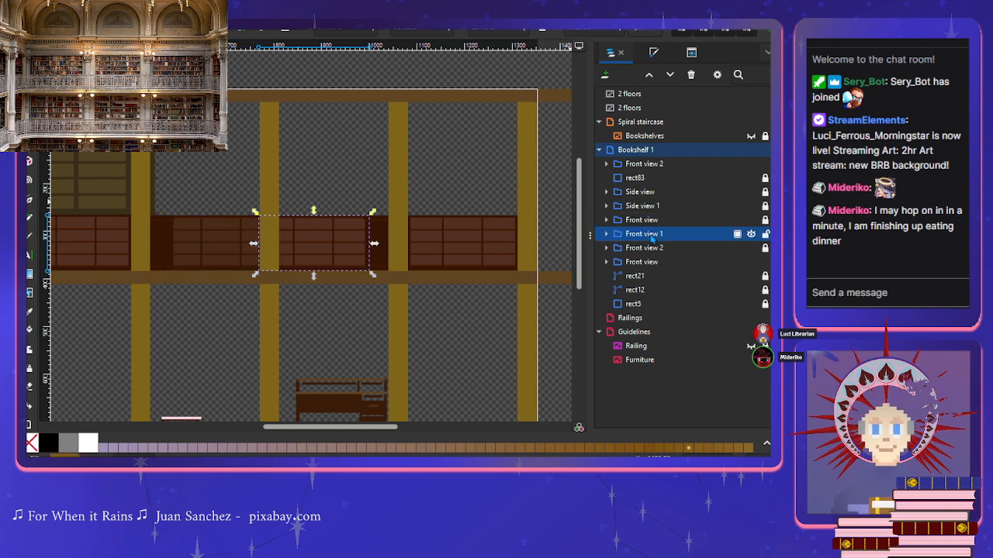
left_click(654, 54)
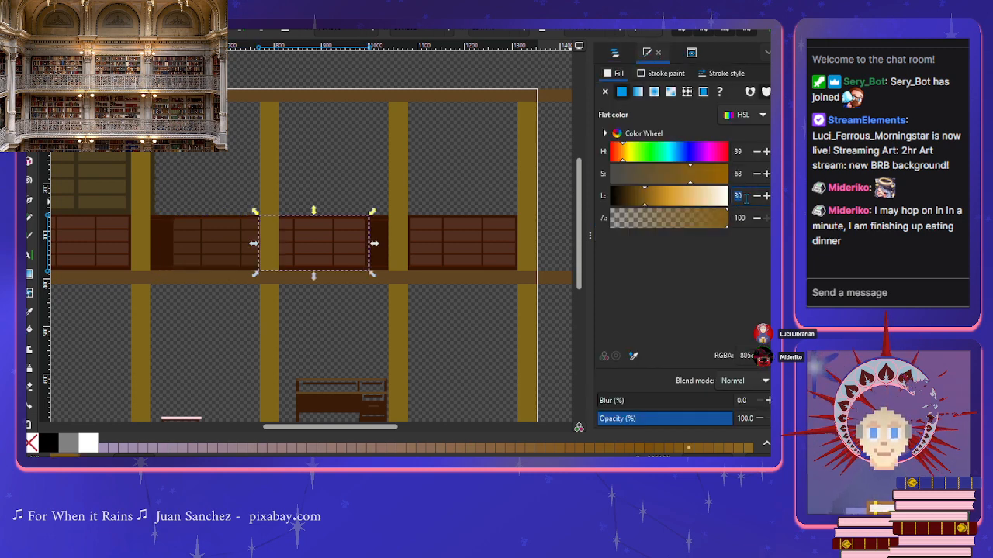
type("9")
key("Tab")
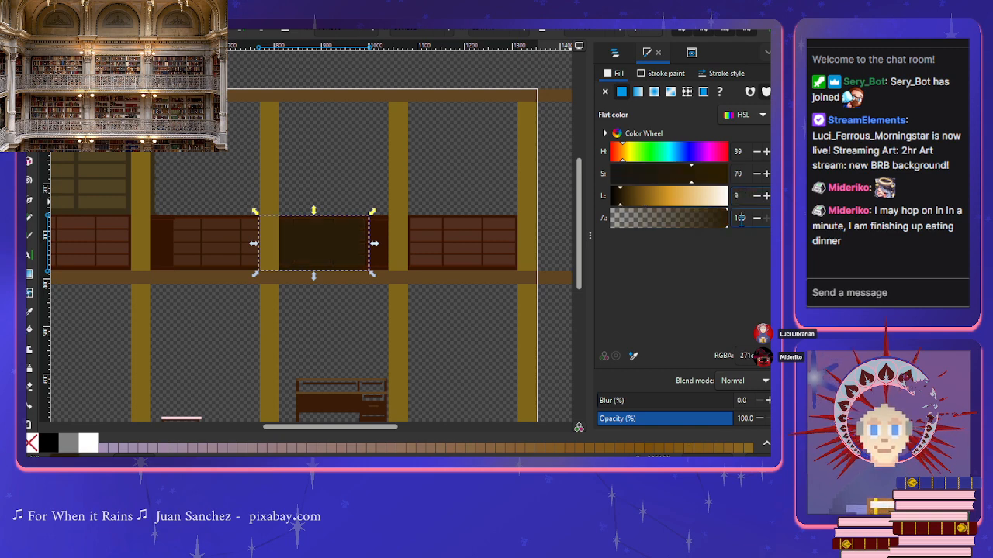
type("1")
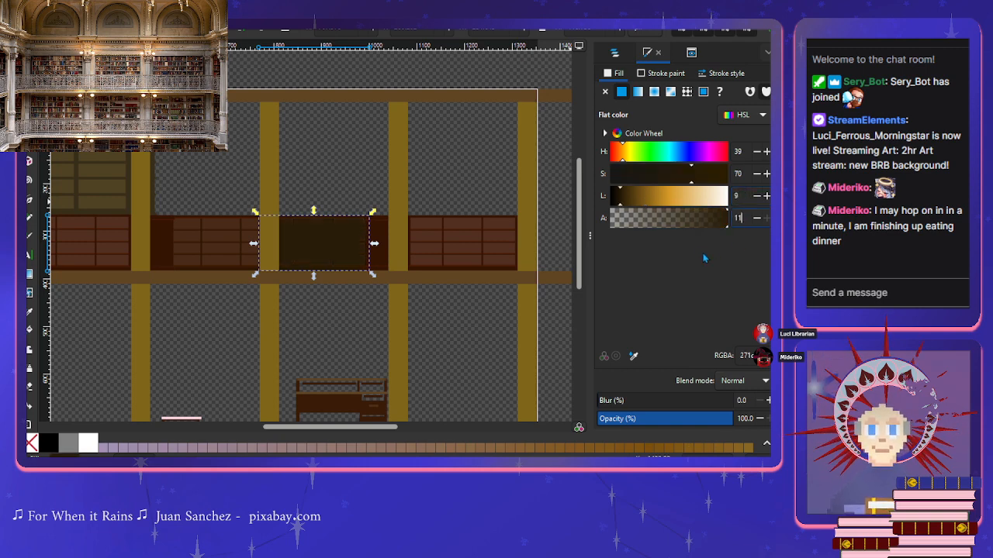
left_click(687, 221)
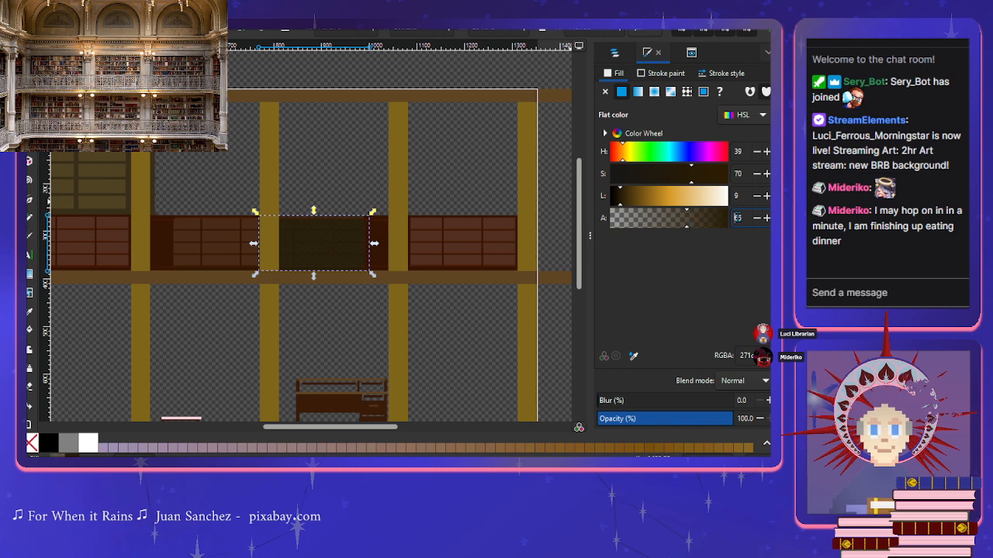
left_click_drag(641, 220, 625, 221)
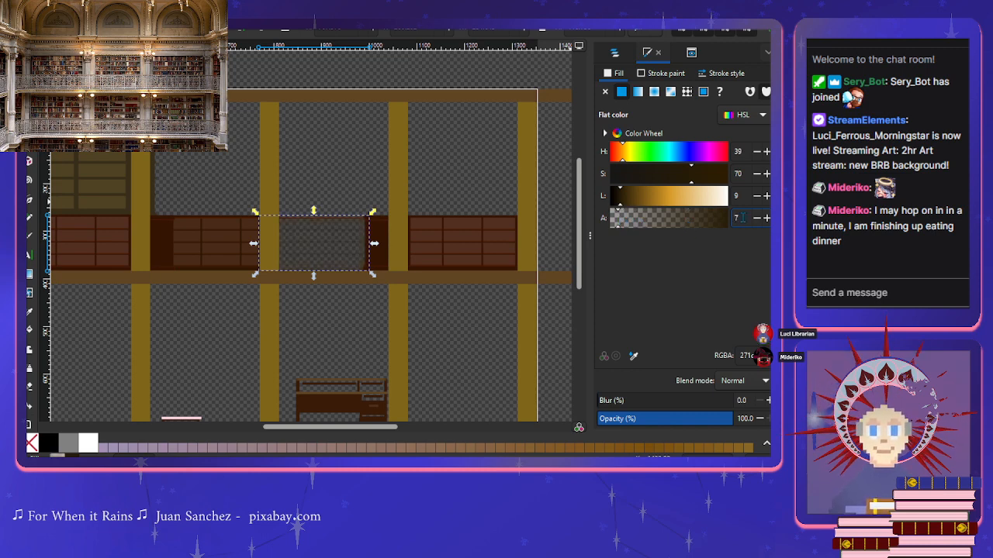
double_click(737, 221)
type("11")
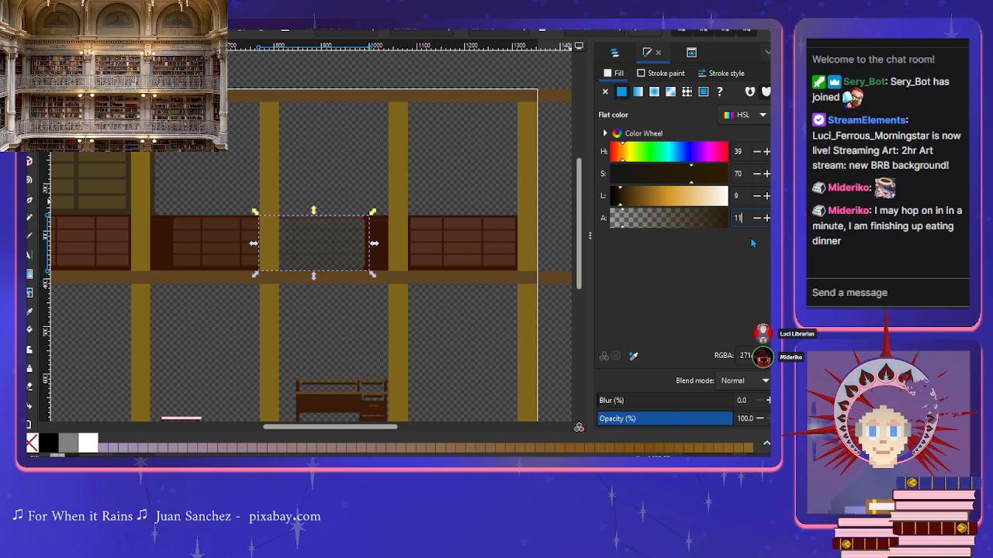
key("BackSpace")
type("00")
key("Return")
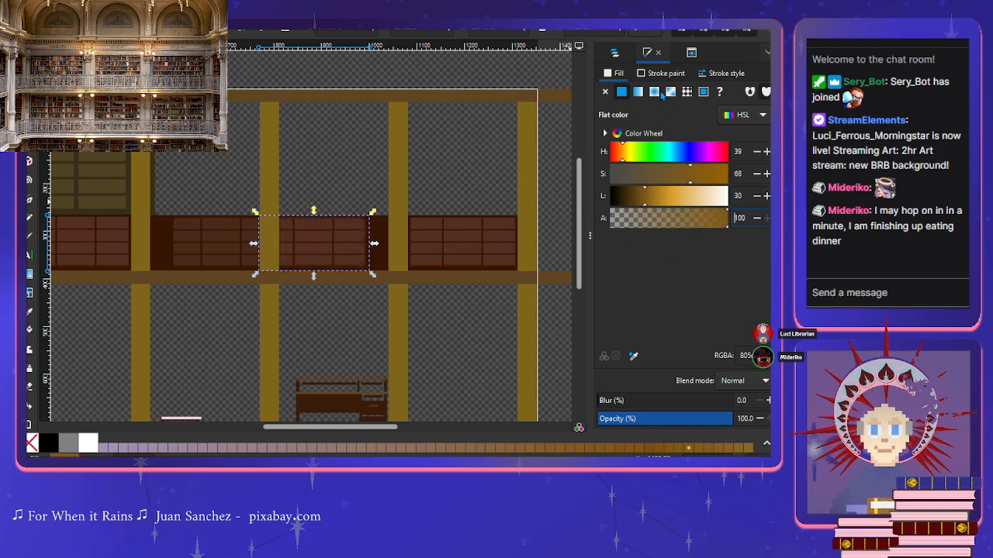
Step: Toggle the visibility of the Front view 1 group to check which shelf section it covers
left_click(614, 52)
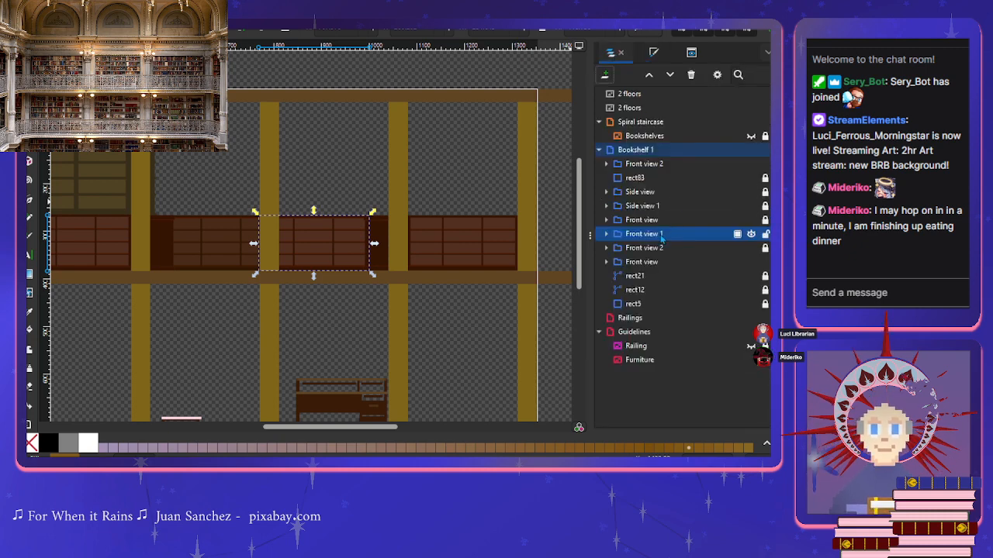
left_click(751, 235)
left_click(753, 236)
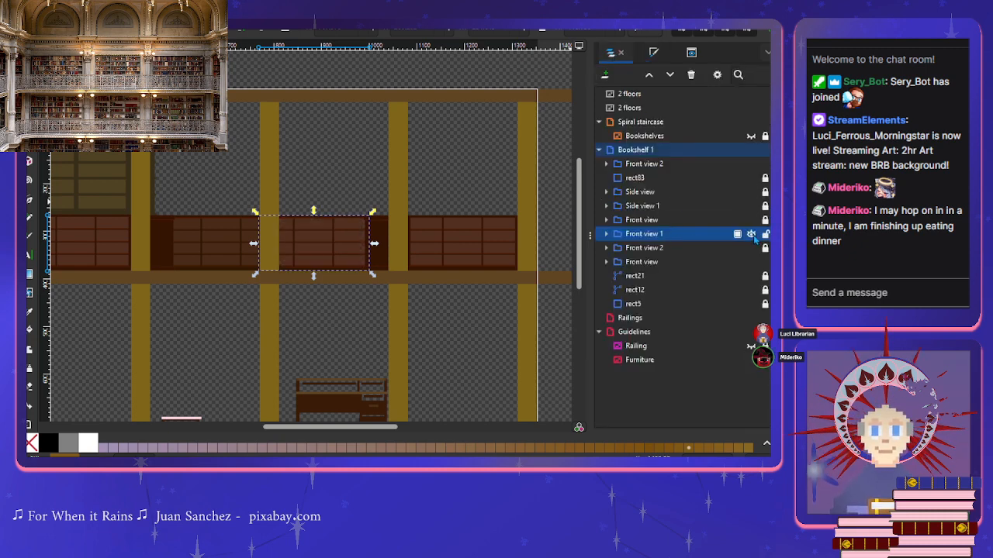
Step: Toggle the visibility of the lower-listed Front view 2 and Front view groups, and examine the fill settings of that Front view
left_click(750, 248)
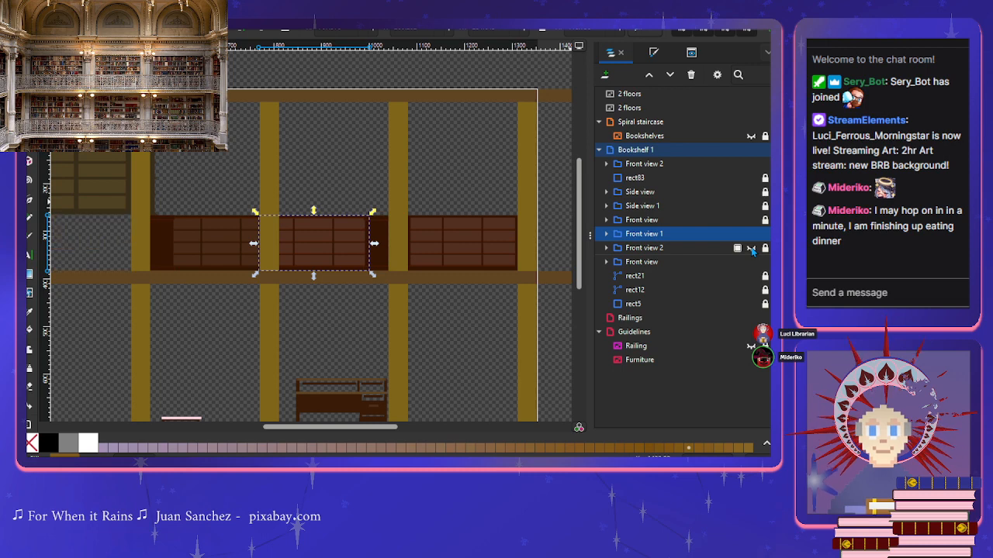
left_click(750, 248)
left_click(751, 262)
left_click(751, 263)
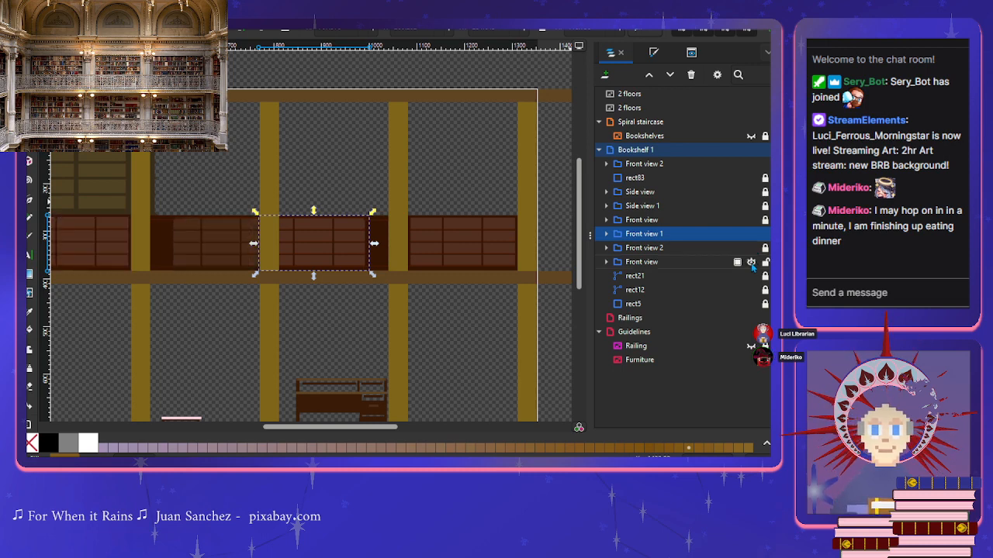
left_click(686, 264)
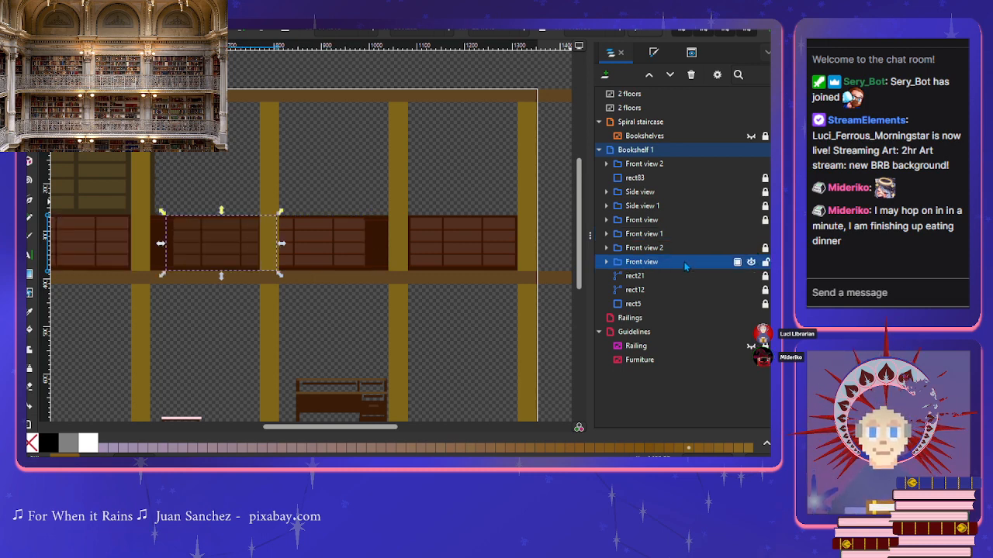
left_click(661, 54)
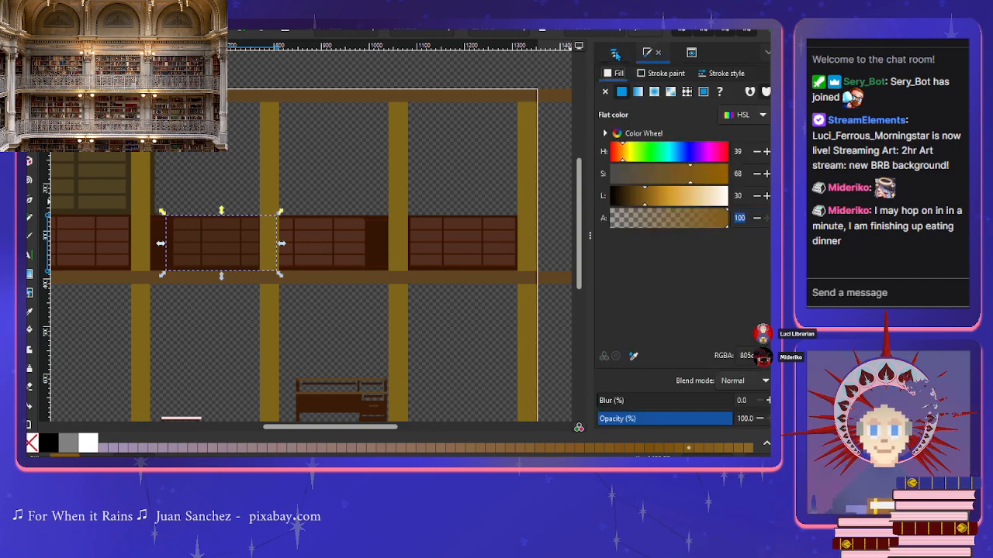
left_click(616, 54)
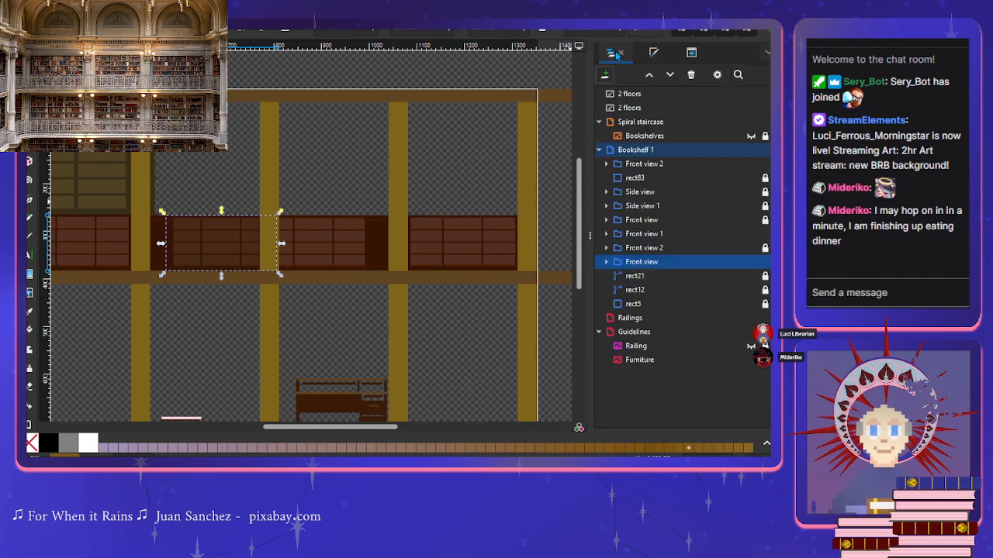
Step: Compare the shelf sections held by Front view 1 and the two groups listed beneath it, and check Front view 1's fill settings
left_click(659, 248)
left_click(661, 234)
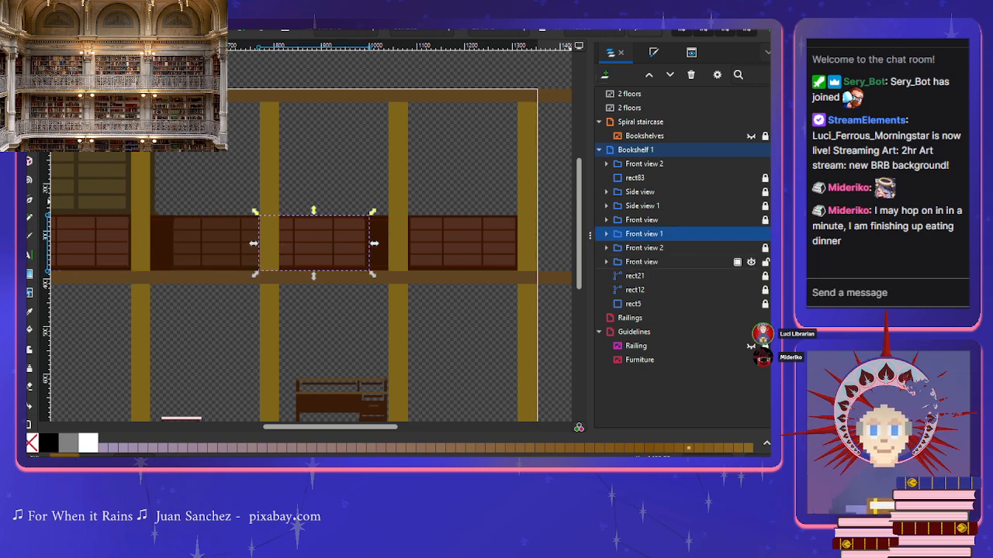
left_click(690, 266)
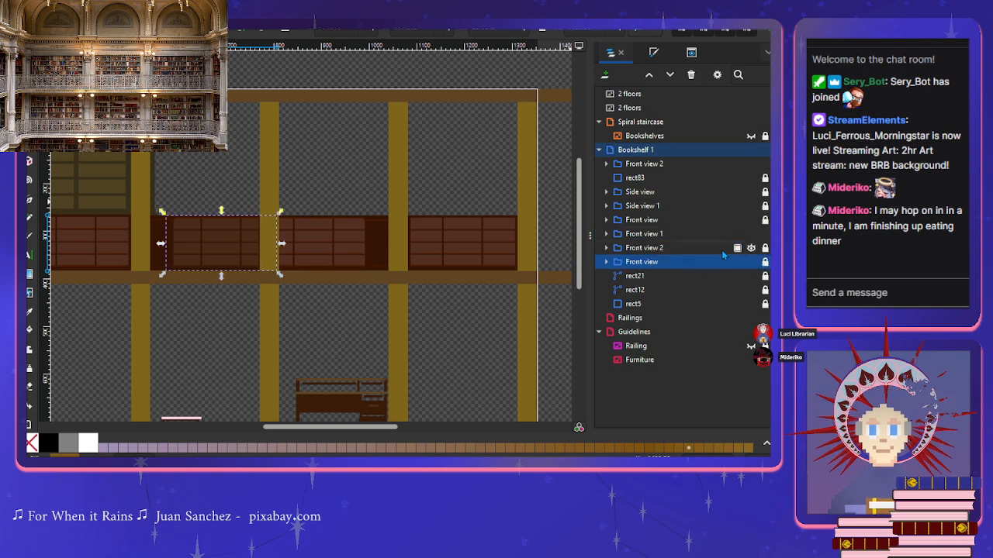
left_click(710, 252)
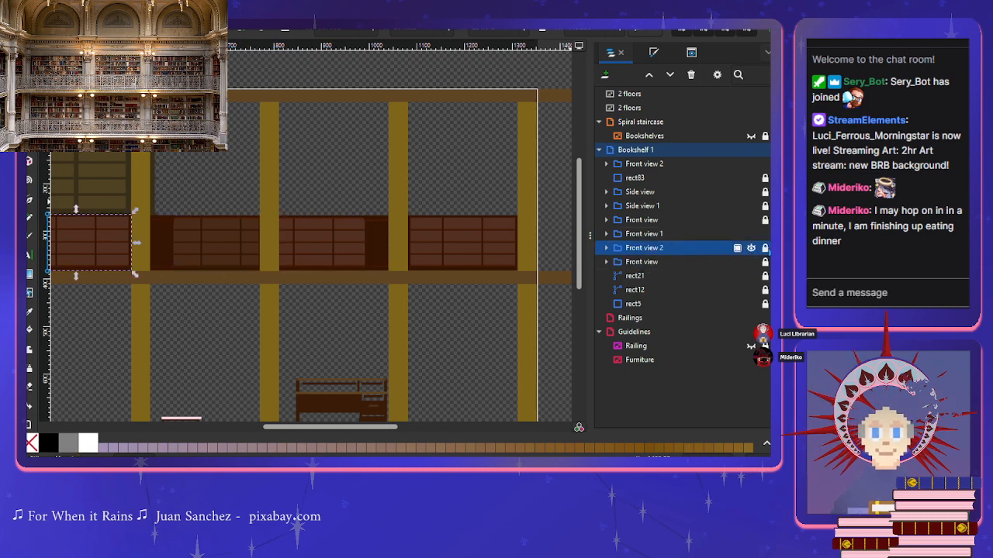
left_click(682, 236)
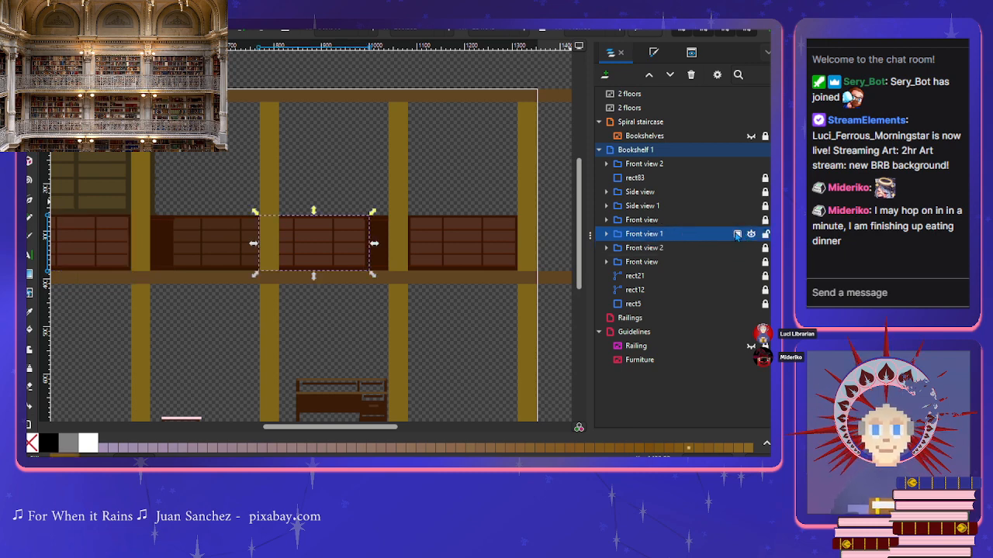
left_click(656, 59)
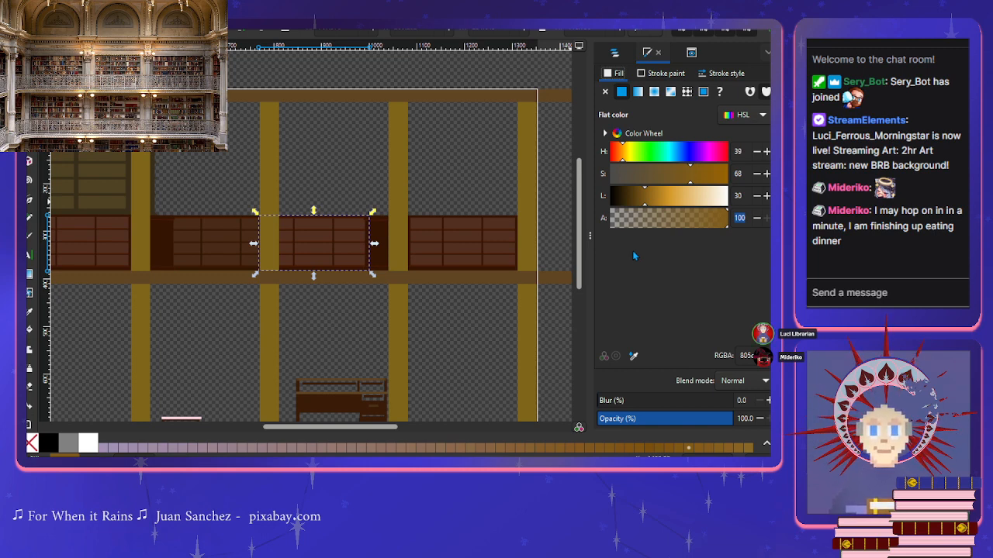
left_click(620, 53)
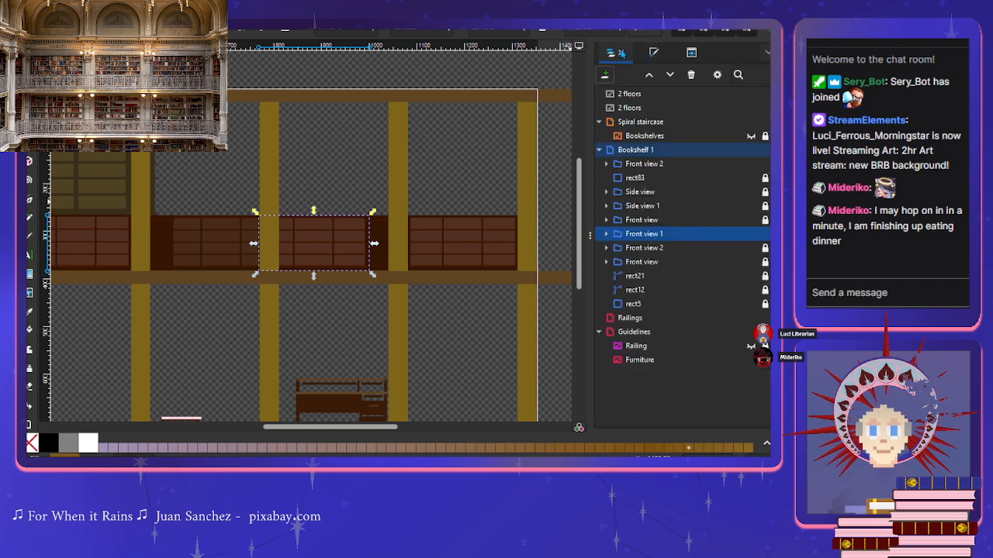
Step: Try a Front view 1 fill of hue 30, saturation 16, lightness 10 and alpha 16, and undo the colour changes
key("Escape")
left_click(709, 237)
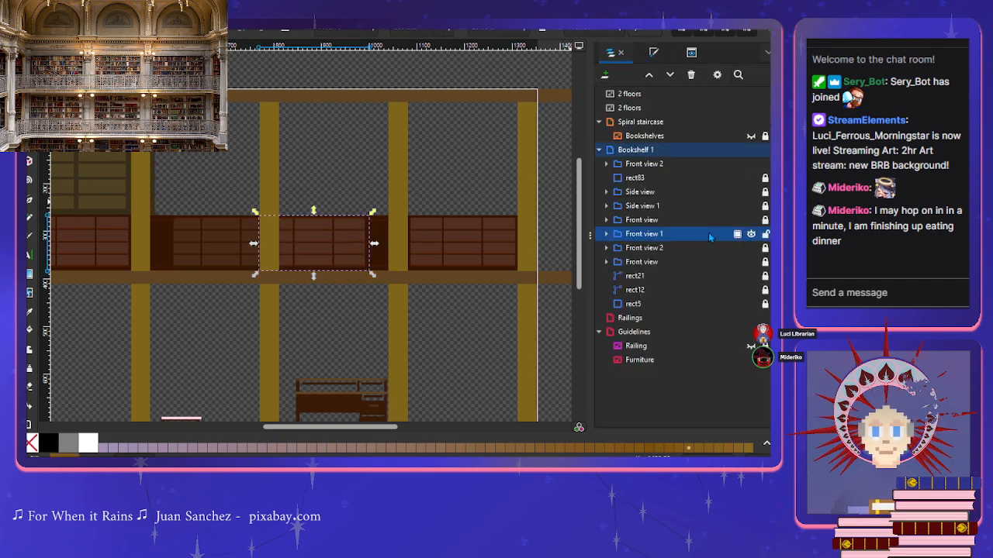
left_click(653, 52)
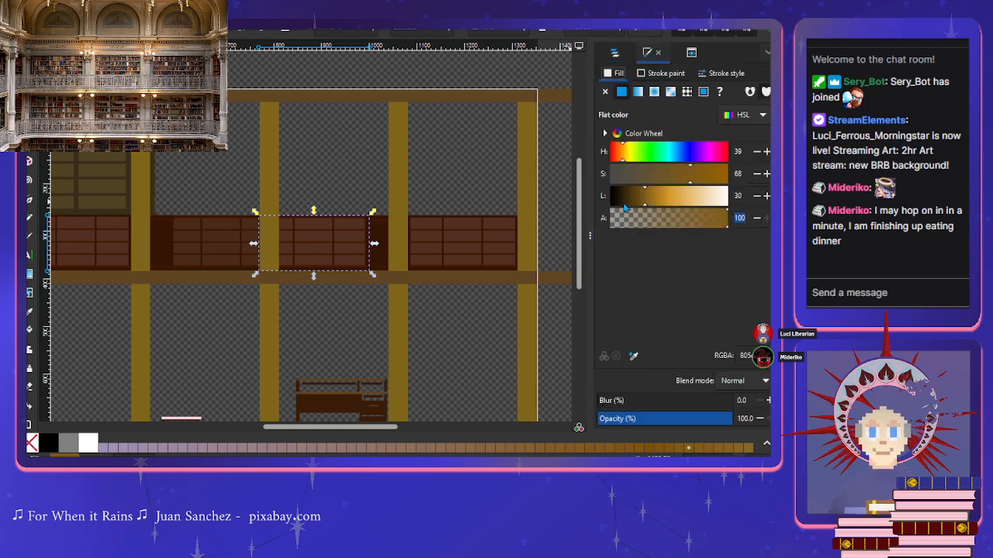
mouse_move(625, 207)
left_mouse_down()
mouse_move(633, 227)
mouse_move(620, 229)
mouse_move(630, 228)
mouse_move(622, 208)
left_mouse_up()
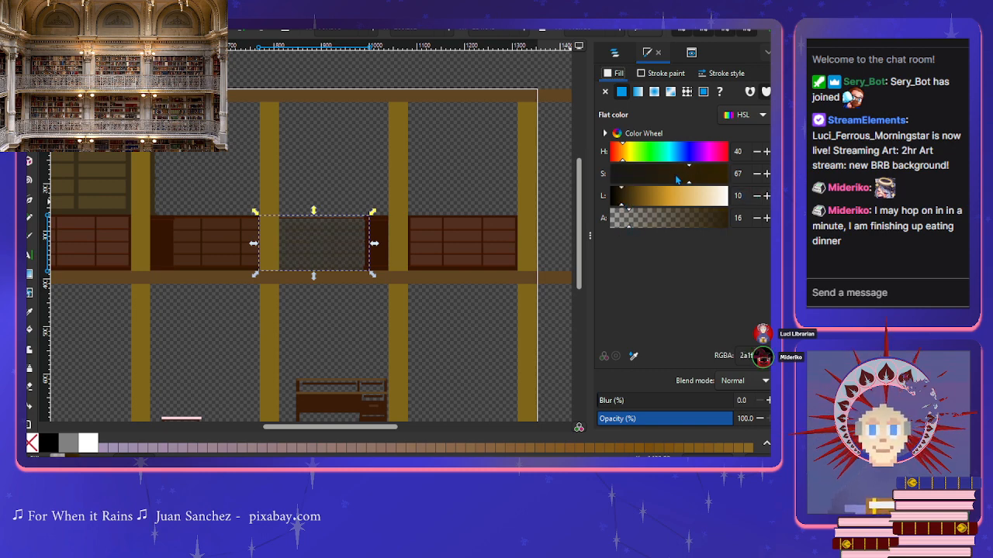
left_click_drag(677, 180, 630, 186)
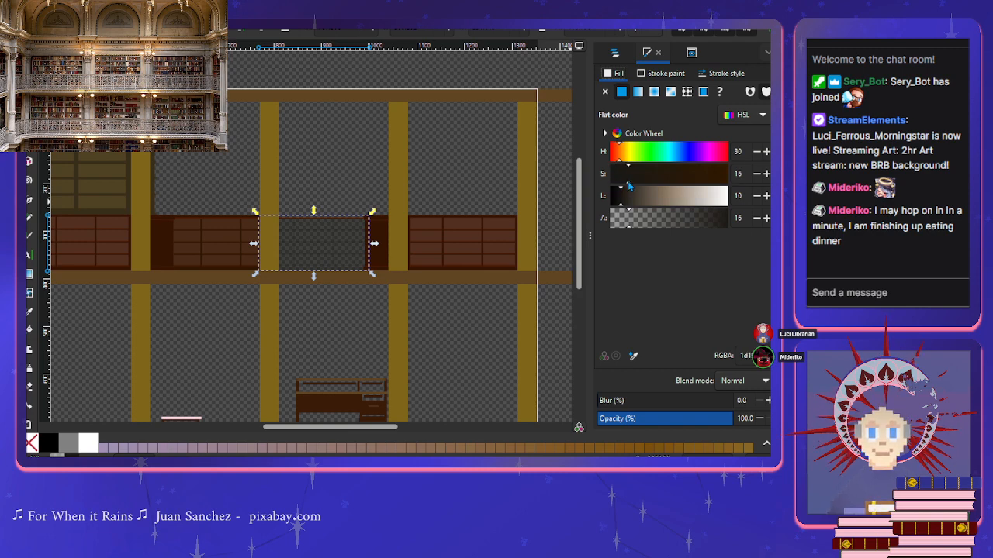
left_click(689, 52)
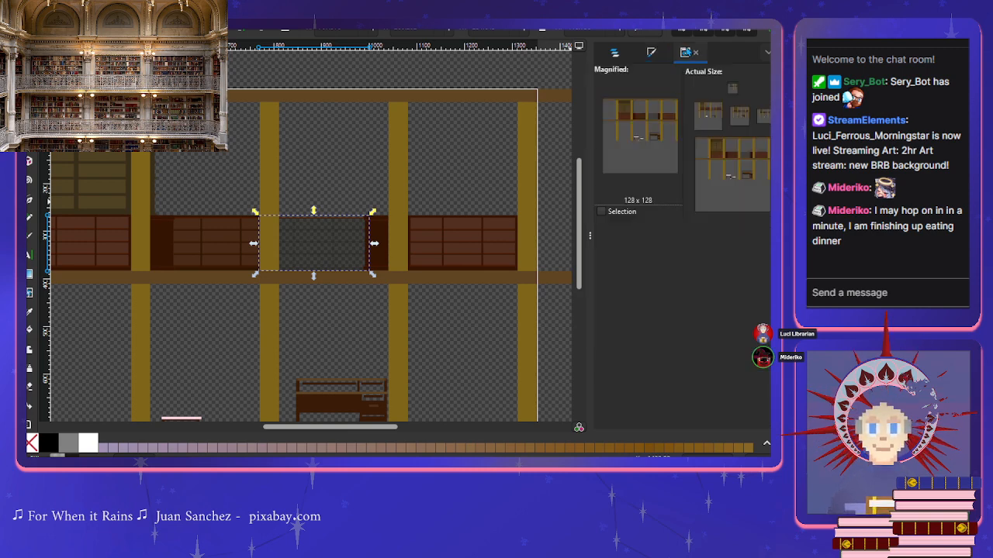
key("ctrl+z")
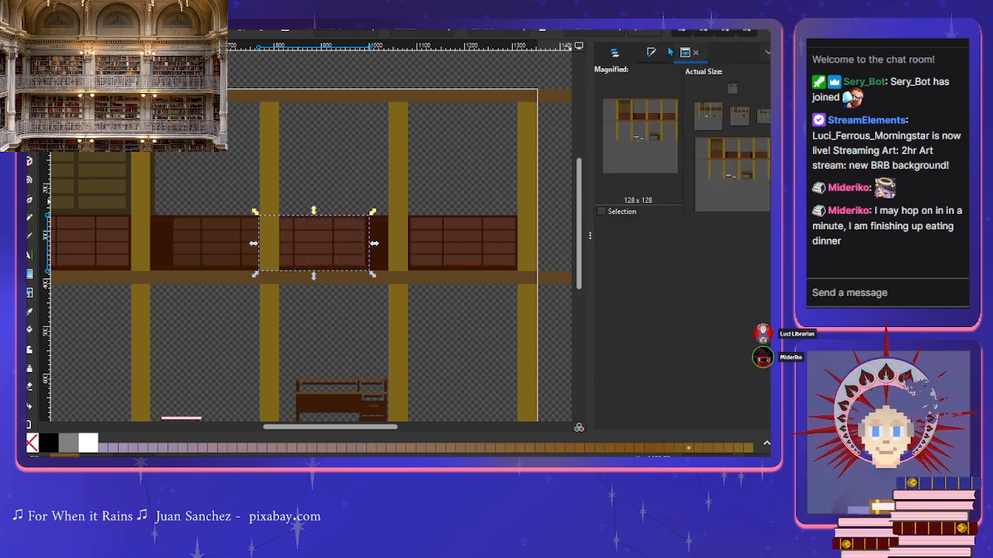
Step: Recheck the fill settings of the Front view 1 group and toggle its visibility to identify its shelf section
left_click(649, 55)
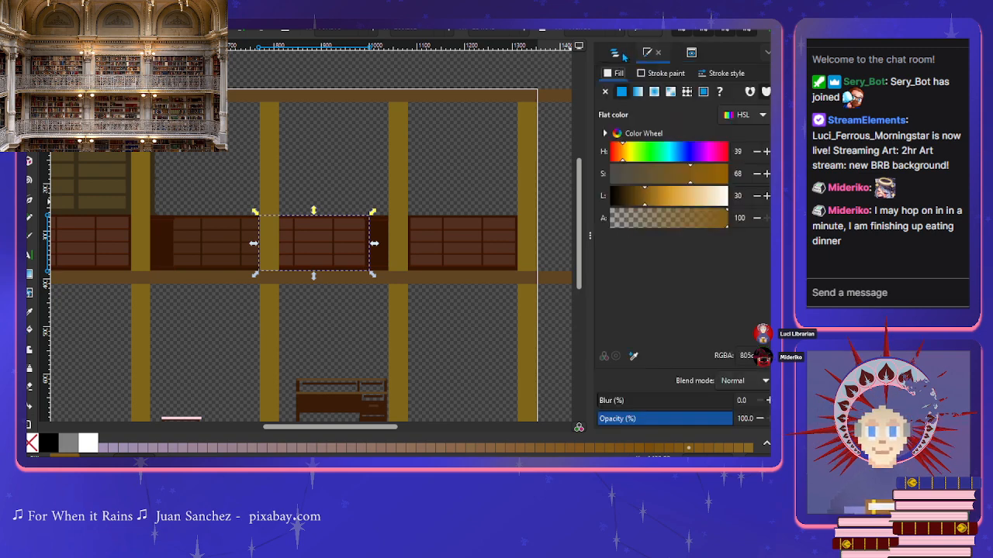
left_click(617, 53)
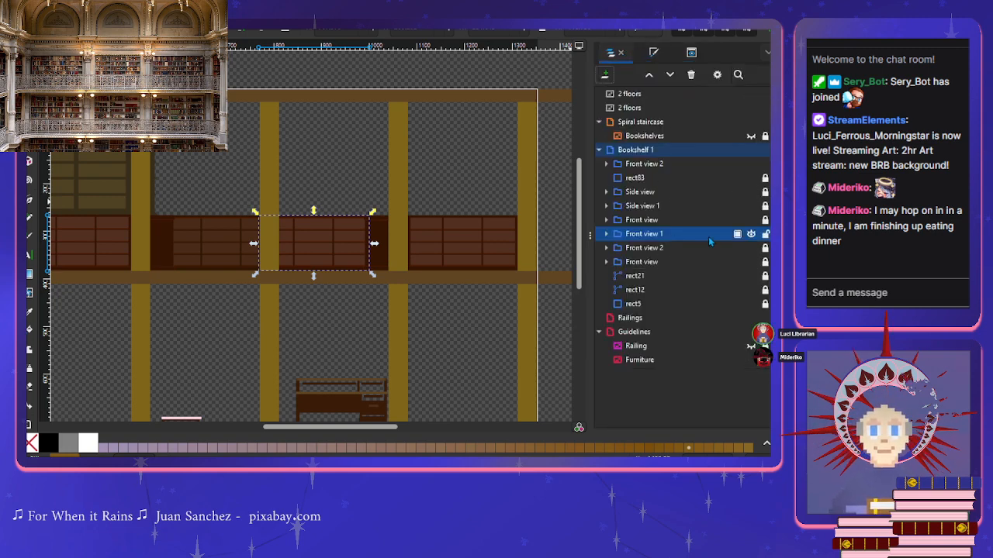
left_click(751, 234)
left_click(750, 234)
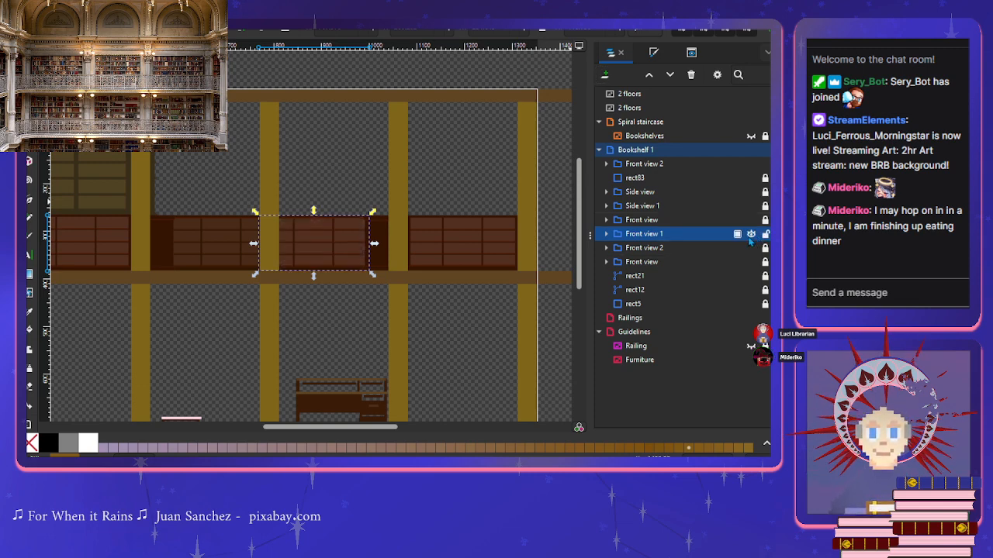
Step: Check the blend mode options of the Front view 2 group listed beneath Front view 1, leaving the mode at Normal
left_click(730, 250)
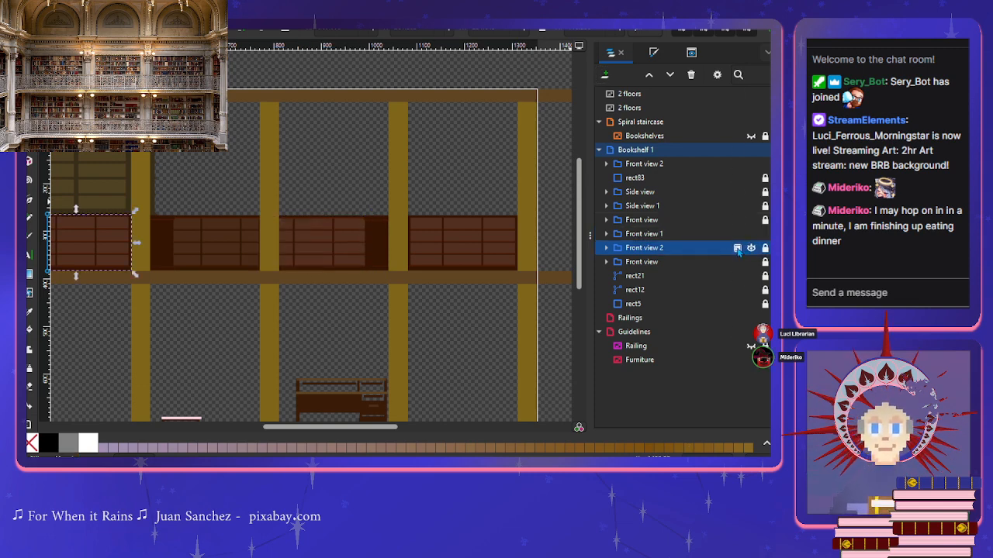
left_click(736, 248)
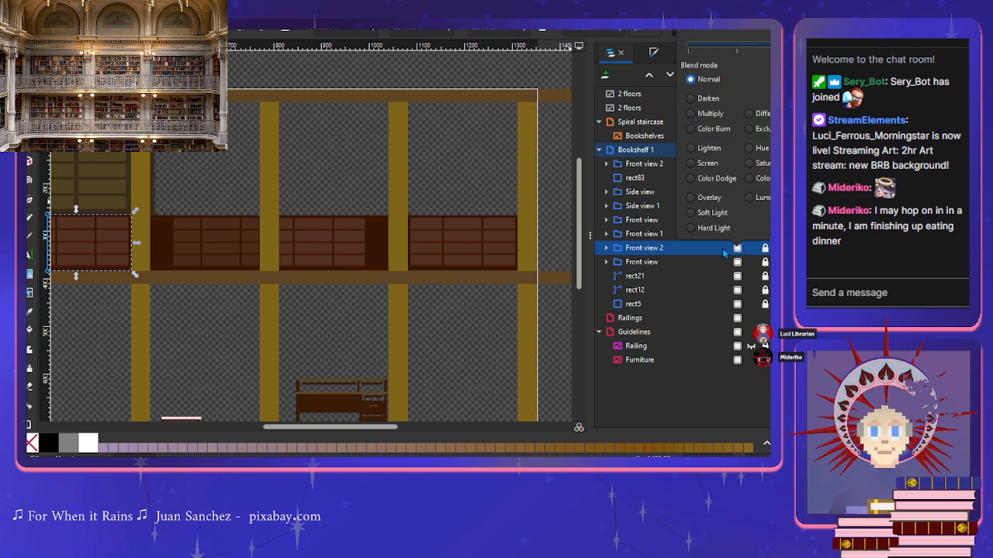
left_click(723, 253)
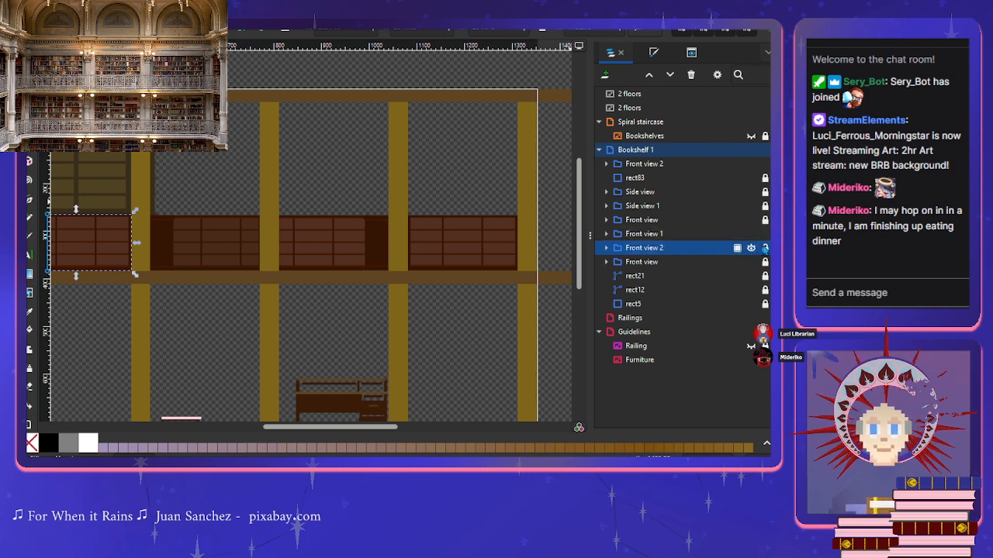
left_click(680, 239)
left_click(677, 249)
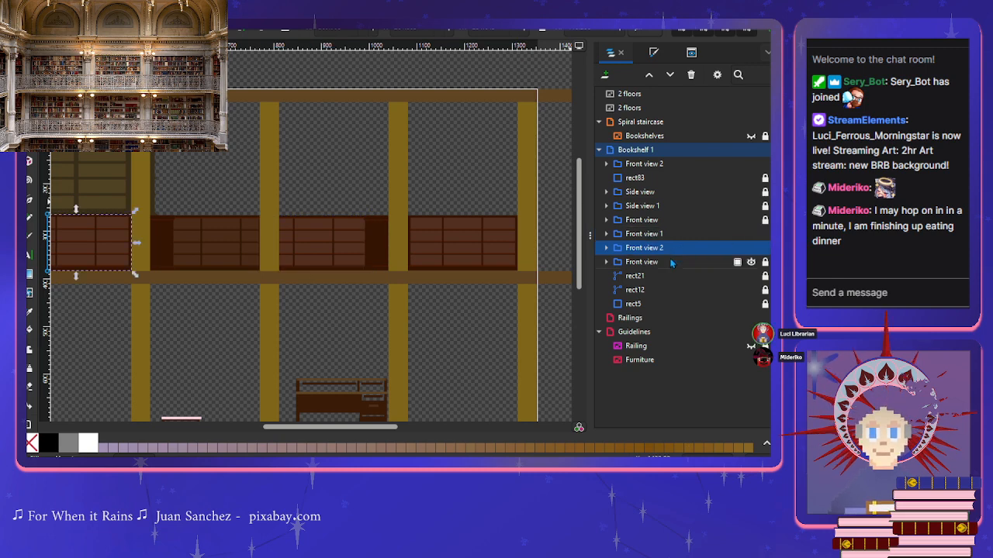
Step: Examine the fill, stroke paint, stroke style and blend options of the lowest-listed Front view group
left_click(672, 263)
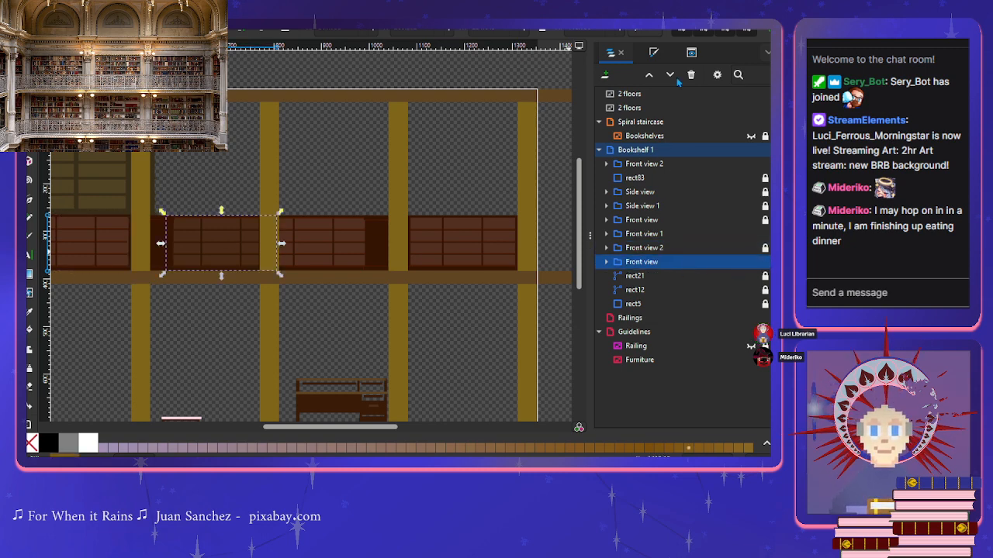
left_click(655, 54)
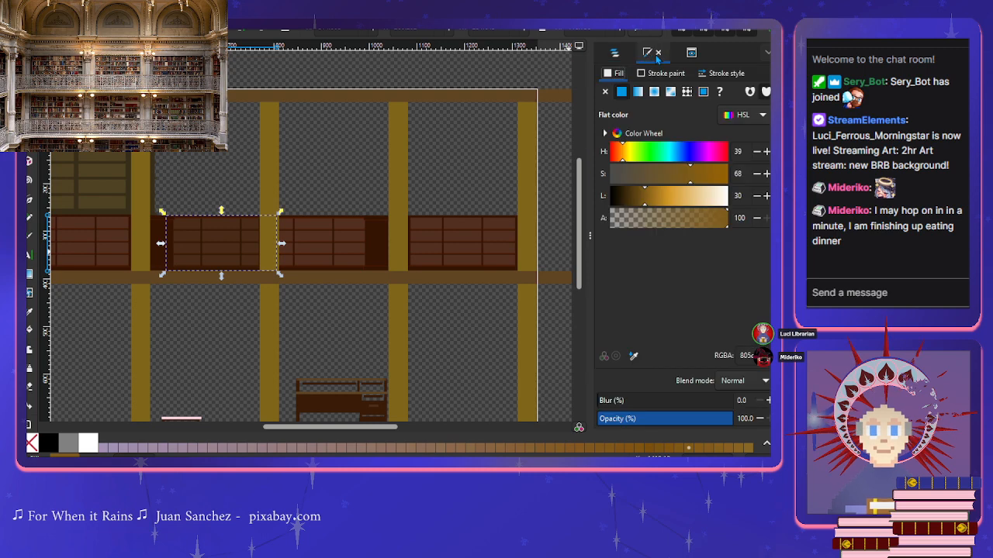
left_click(663, 74)
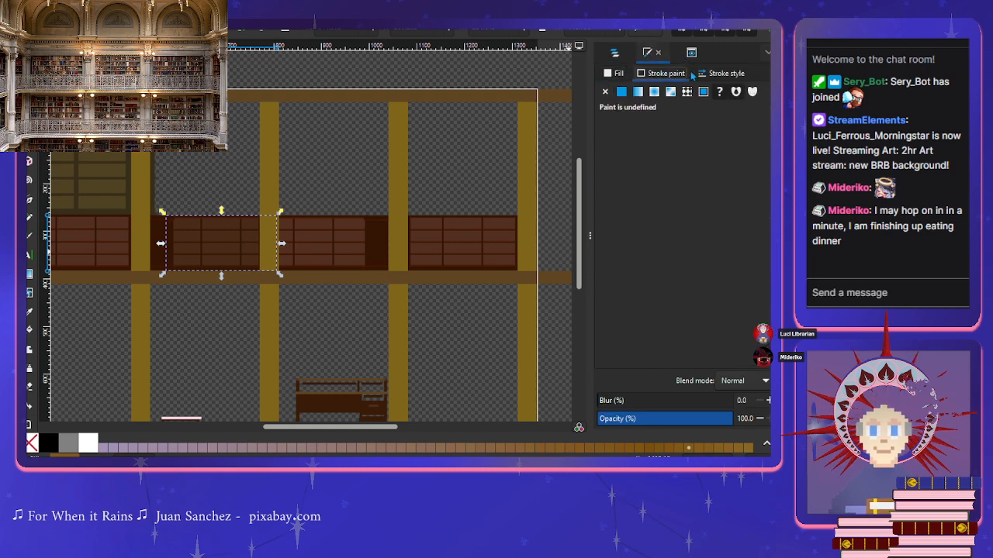
left_click(714, 74)
left_click(614, 73)
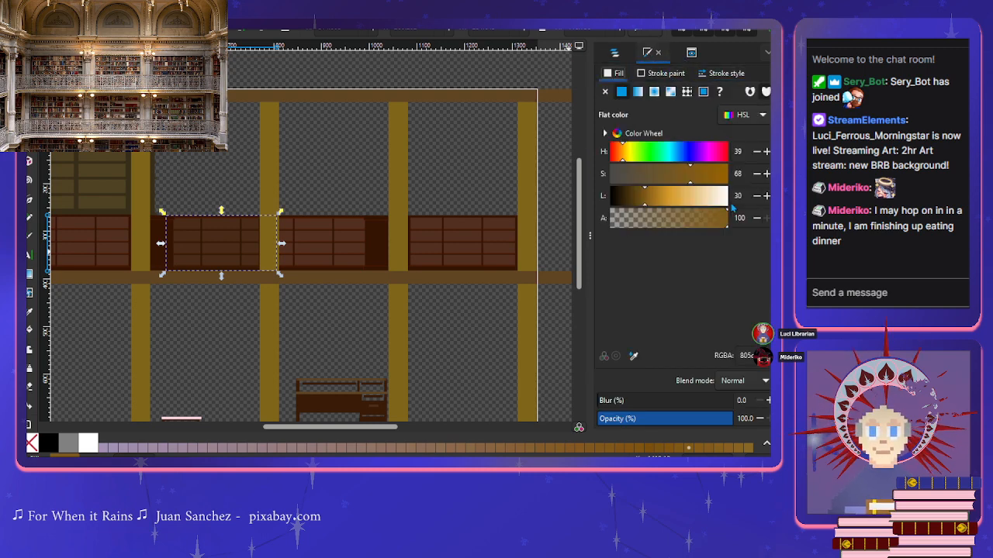
left_click(612, 53)
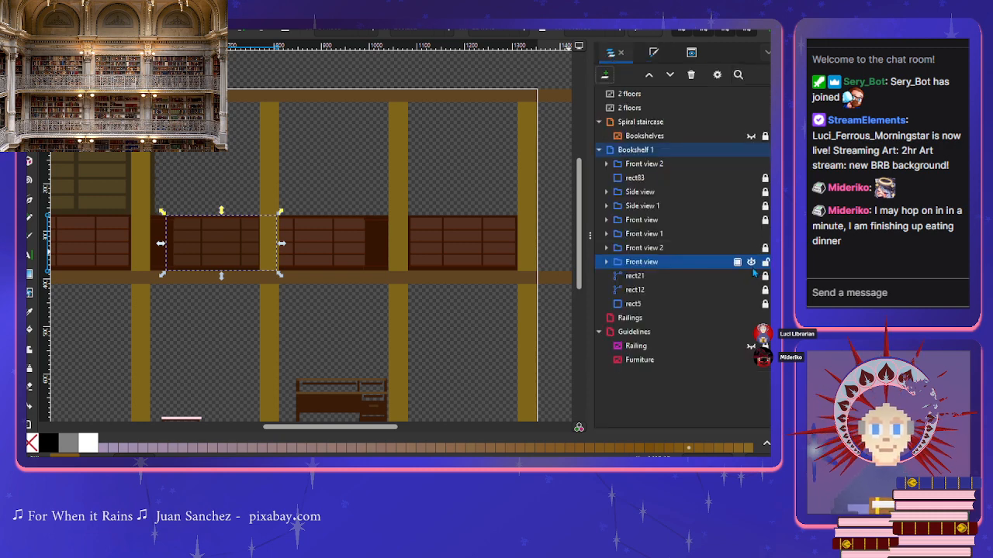
left_click(737, 262)
left_click(737, 263)
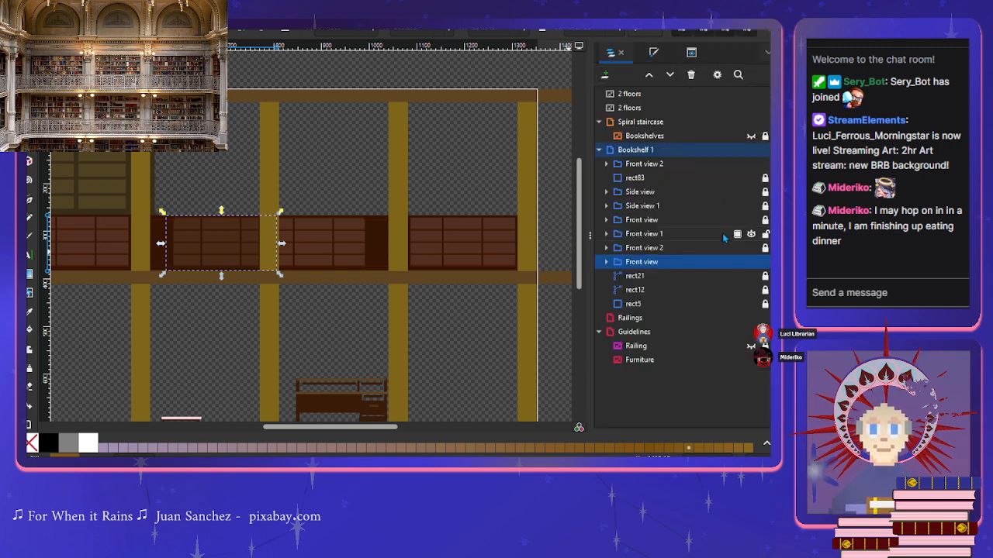
Step: Try moving the lowest-listed Front view section upward to check behind it, and undo the moves
left_click(723, 234)
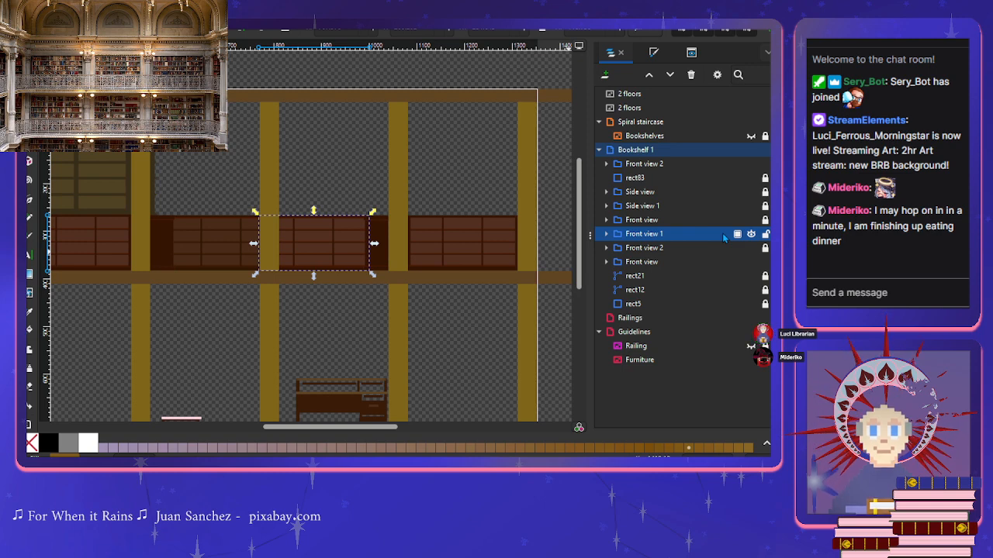
left_click(218, 243)
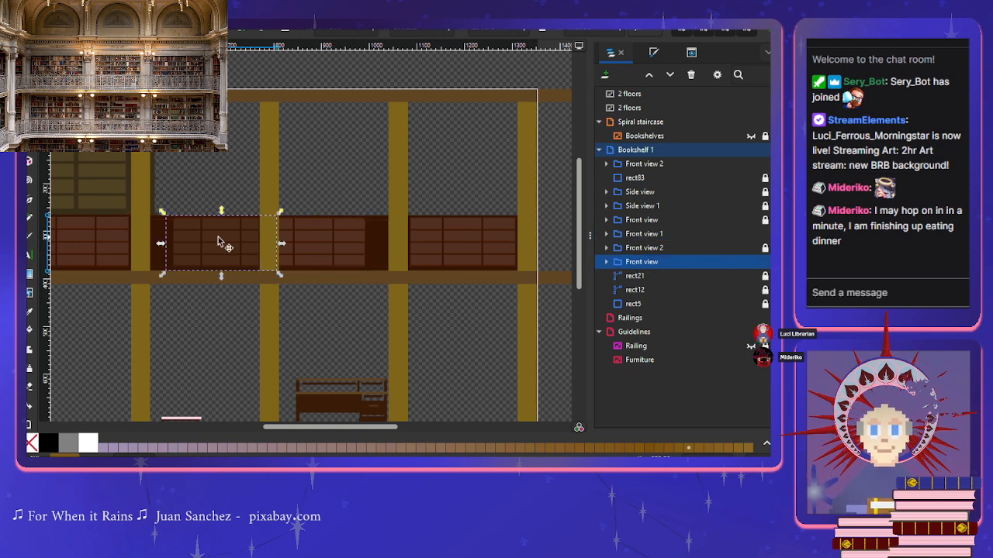
left_click_drag(219, 246, 219, 226)
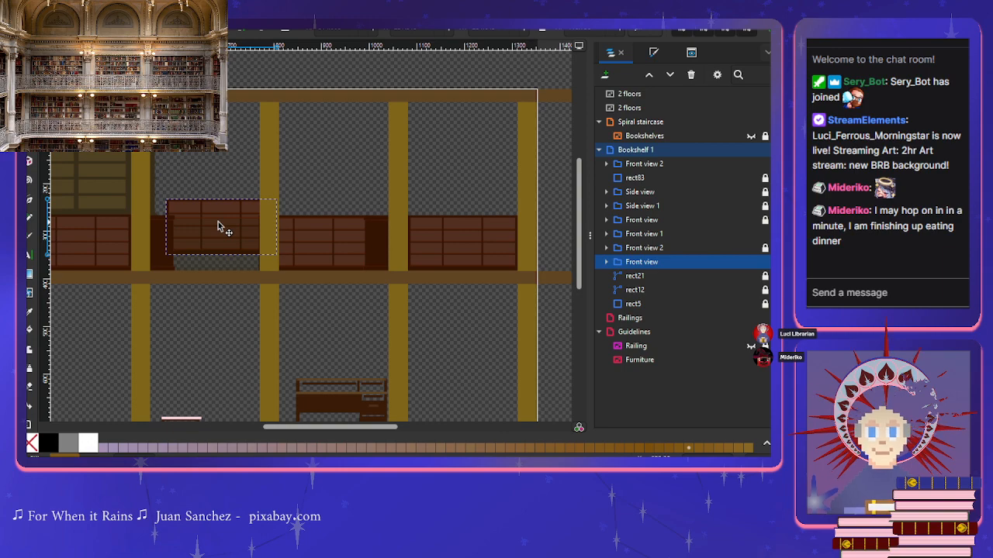
left_click(218, 268)
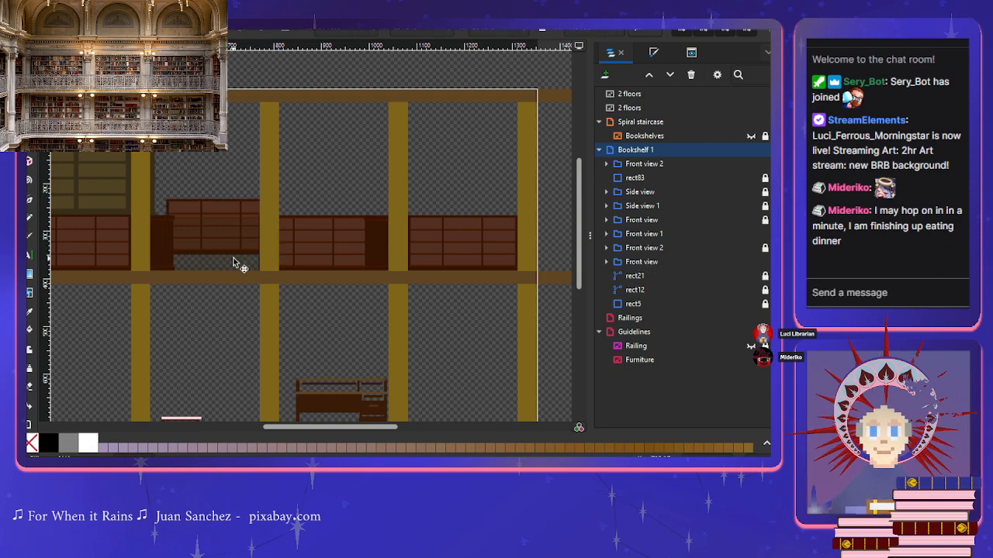
scroll(233, 262, "up", 4)
left_click(231, 208)
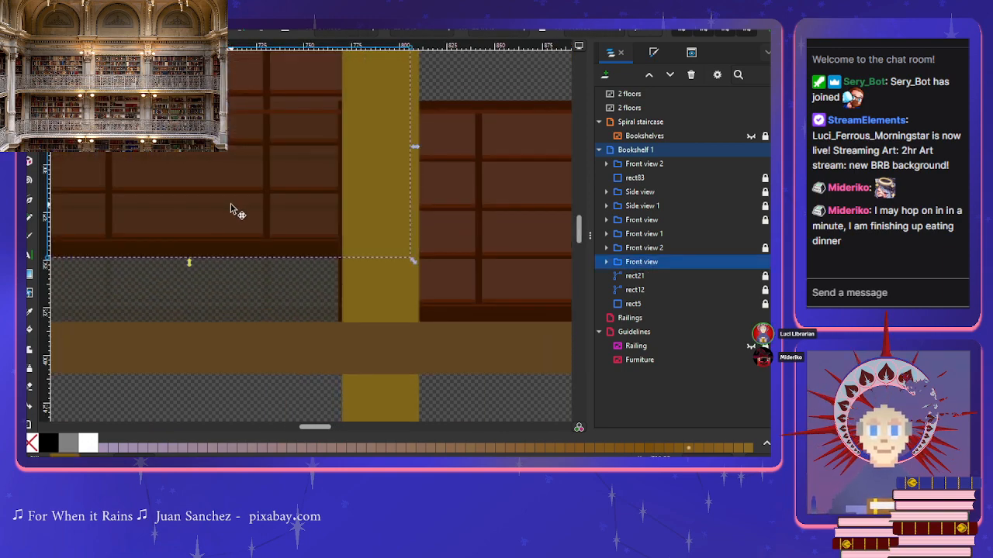
scroll(252, 251, "down", 3)
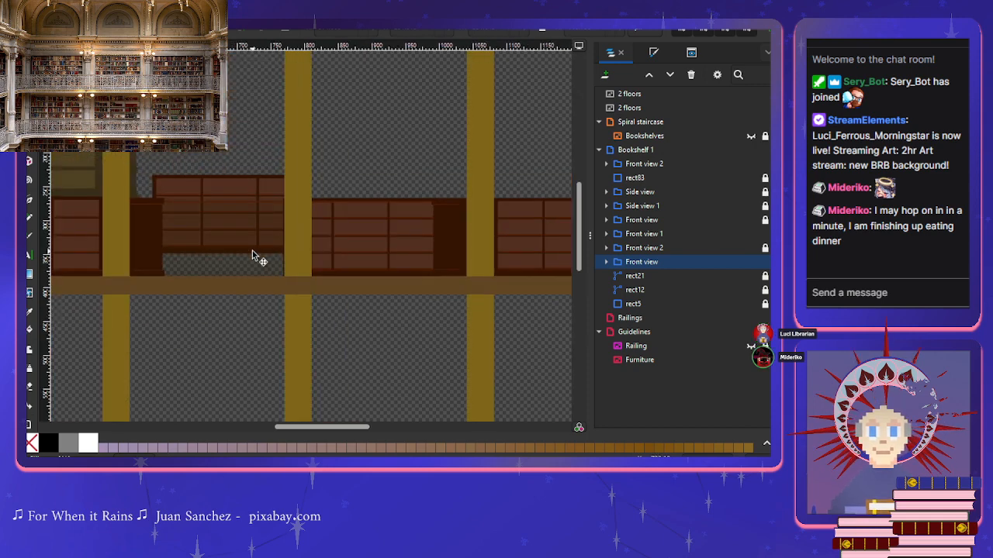
double_click(228, 164)
left_click_drag(226, 160, 229, 126)
key("ctrl+z")
key("ctrl+z")
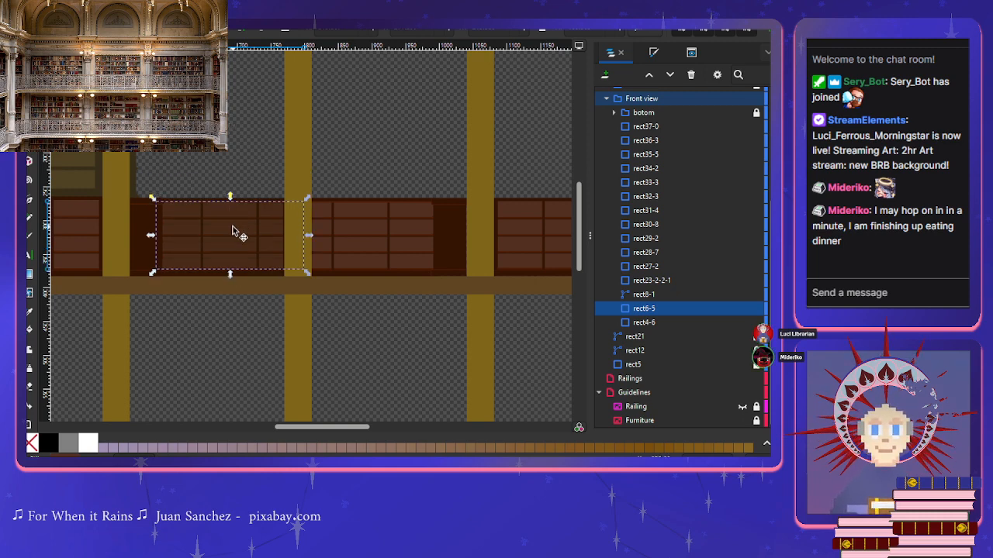
Step: Toggle the visibility of rect6-5, rect4-6 and rect8-1 inside the Front view group to identify each part
mouse_move(676, 314)
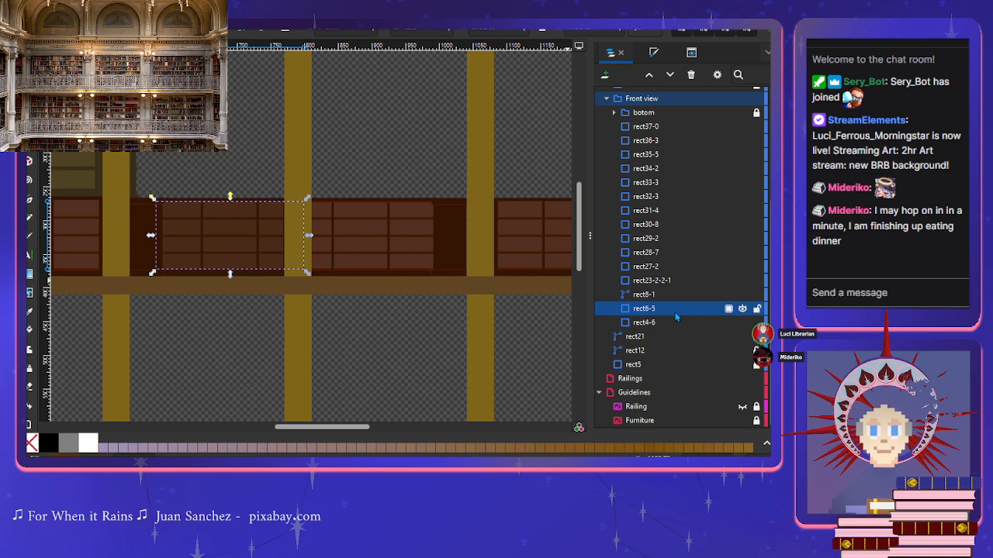
left_click(743, 310)
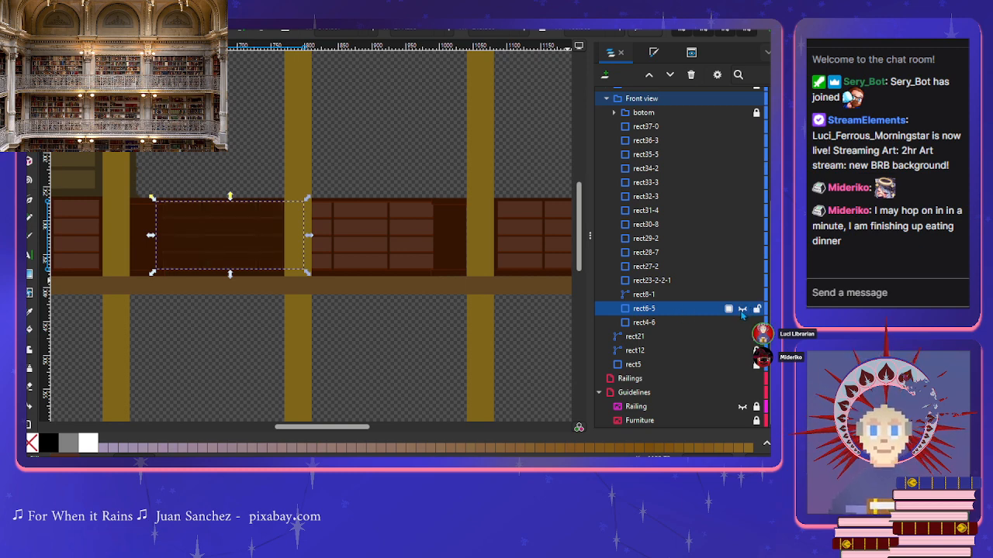
left_click(742, 309)
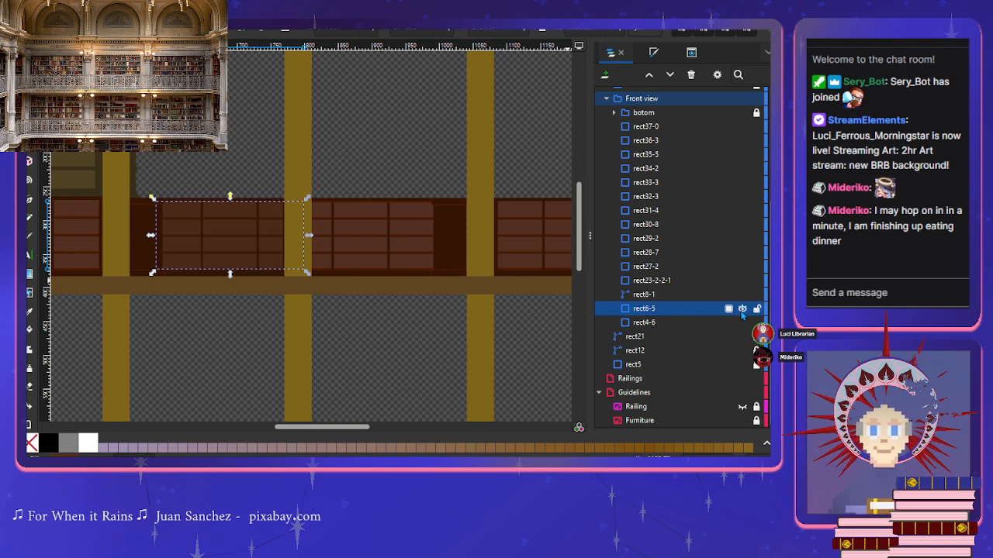
left_click(692, 326)
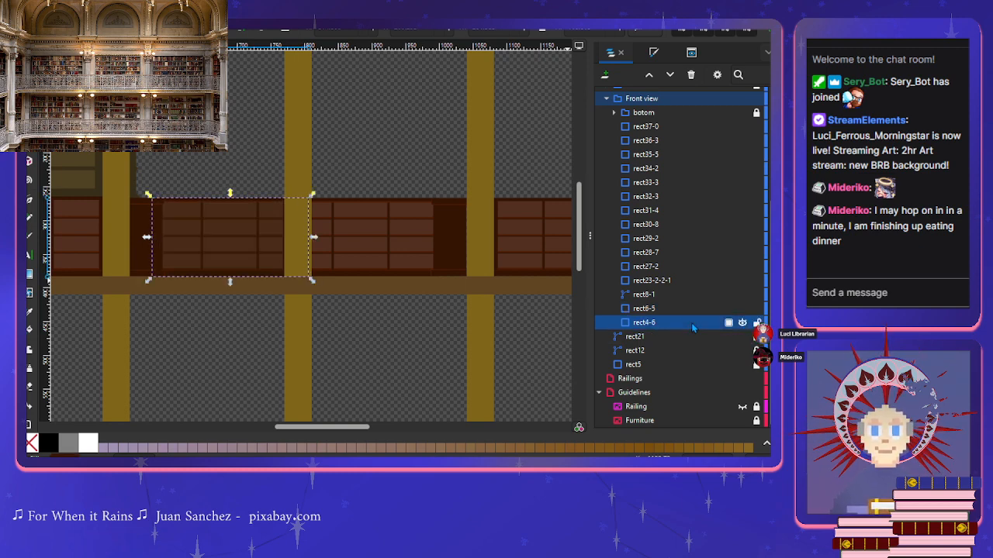
left_click(743, 325)
left_click(742, 324)
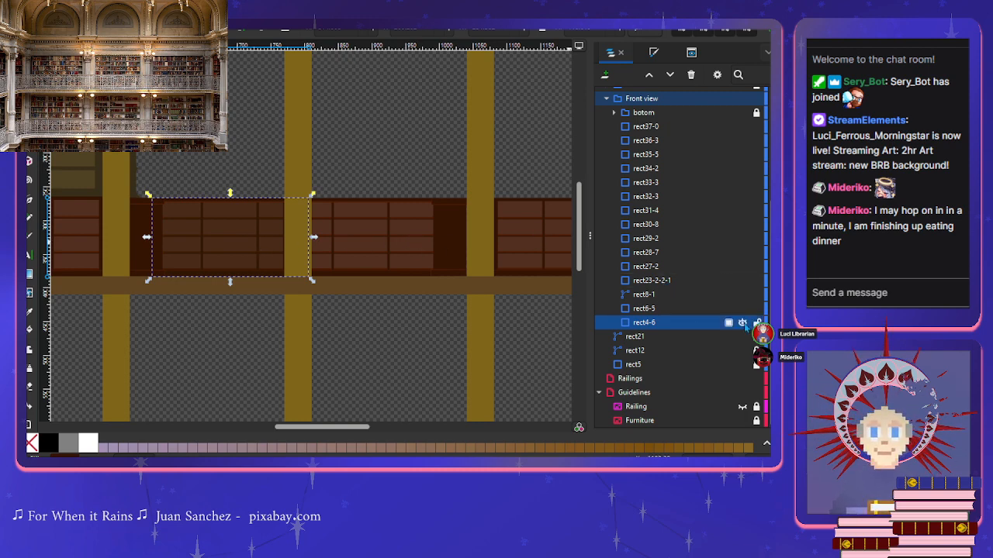
left_click(668, 297)
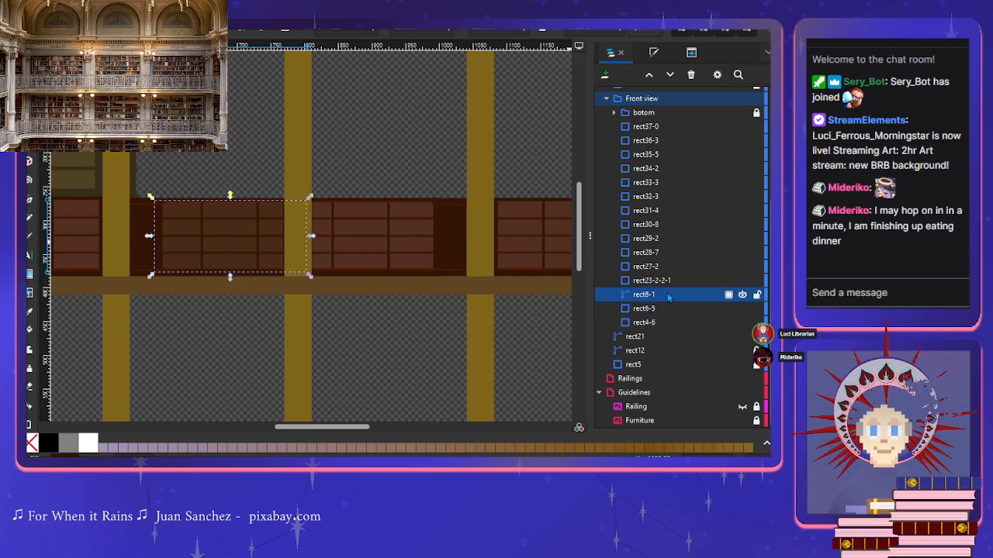
left_click(742, 295)
left_click(742, 295)
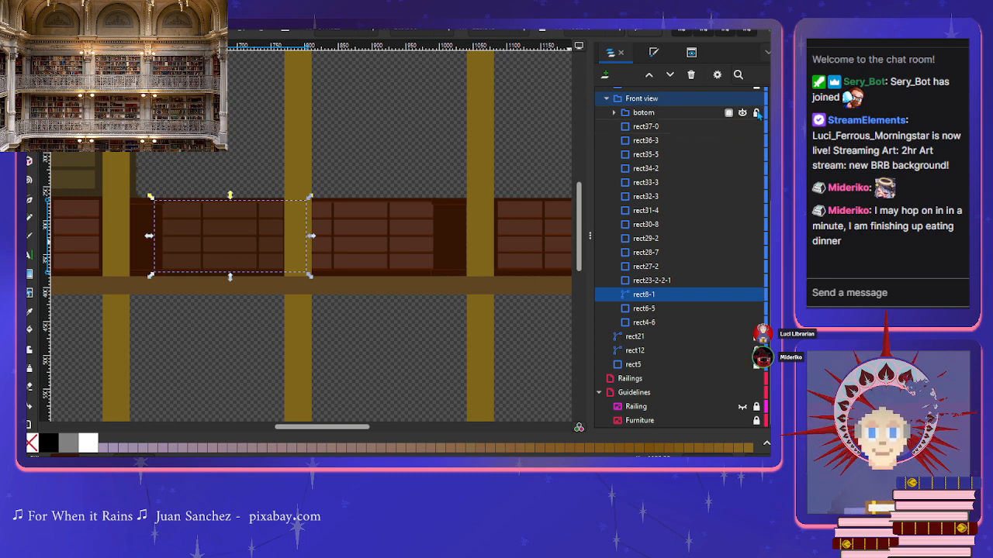
Step: Inspect the contents of the botom subgroup and locate rect24-9-7, rect33-3 and rect37-0 on the shelf section
left_click(615, 113)
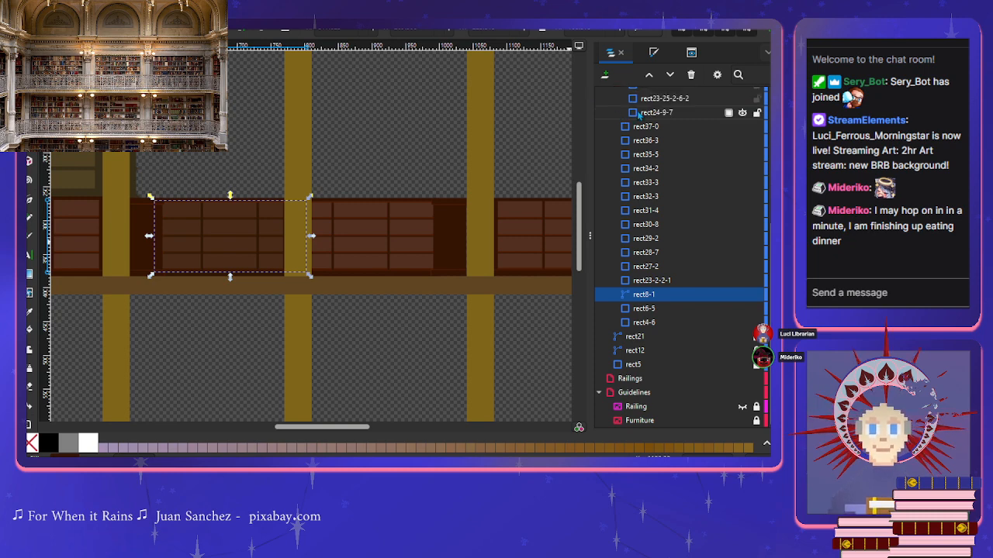
left_click(638, 114)
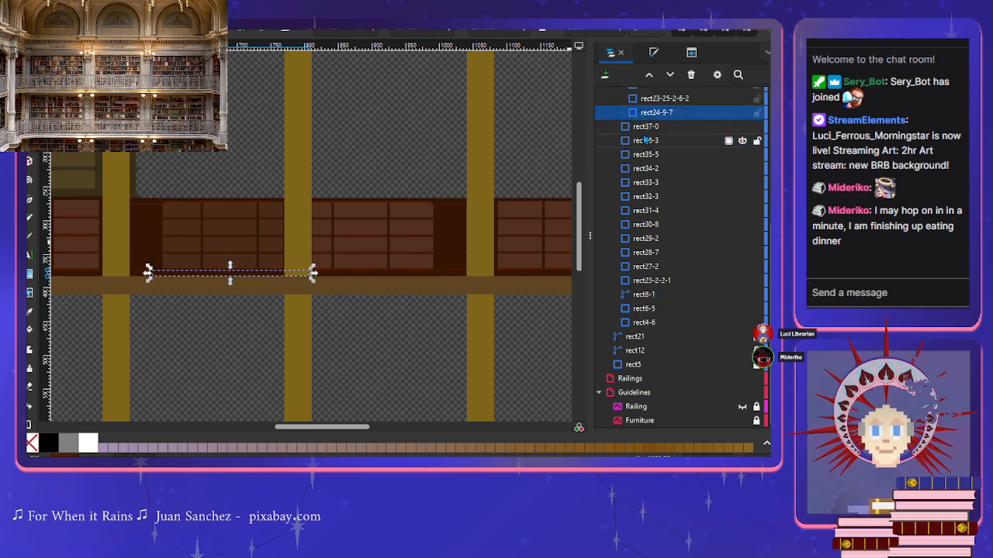
scroll(612, 117, "up", 3)
left_click(615, 178)
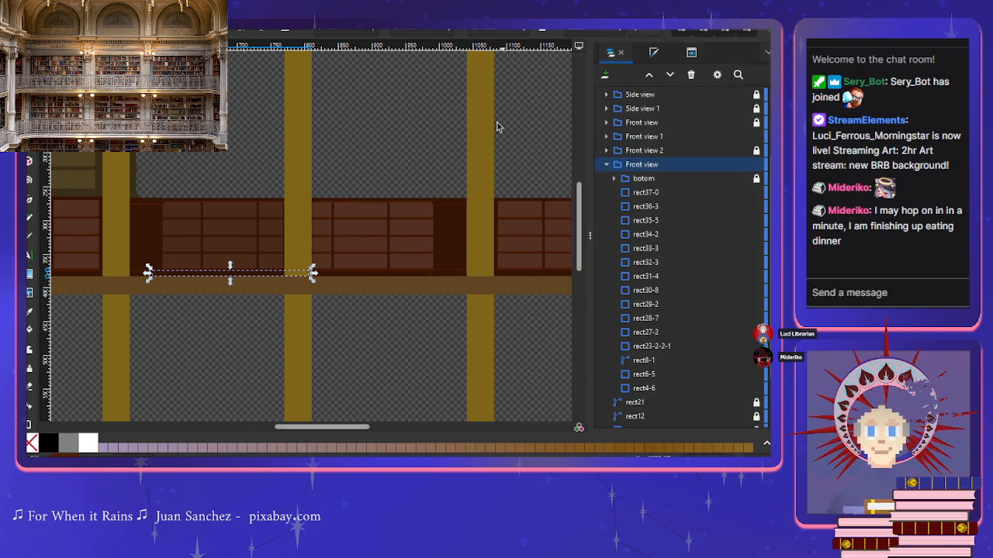
left_click(645, 250)
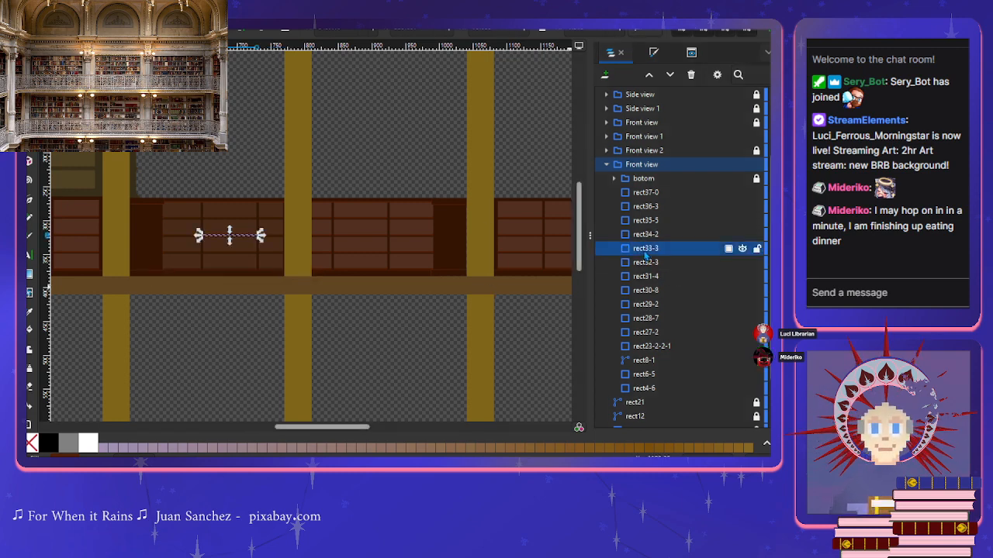
left_click(636, 192)
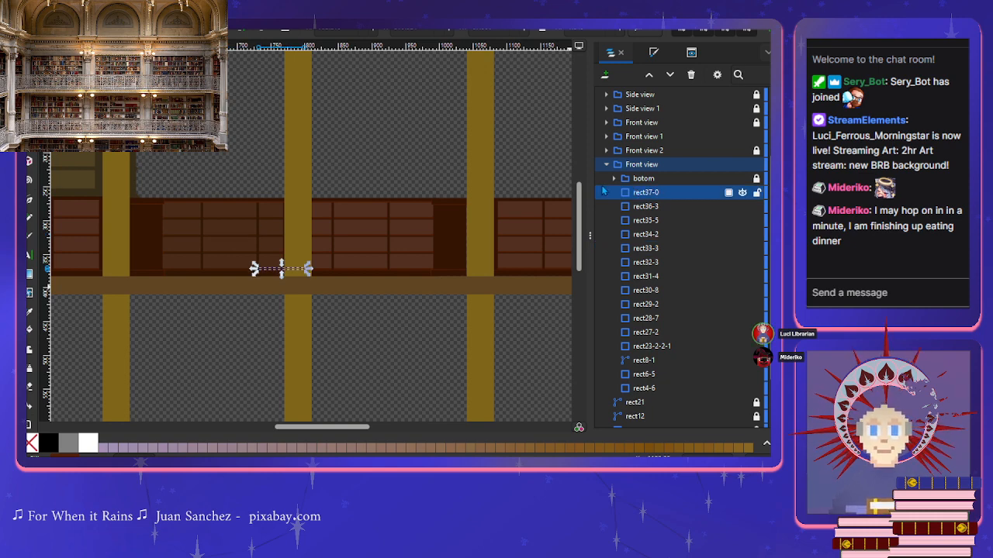
left_click(614, 179)
left_click(613, 179)
Step: Compare the extents of rect8-1, rect6-5 and rect4-6, and collapse the Front view group
left_click(644, 360)
left_click(643, 375)
left_click(643, 389)
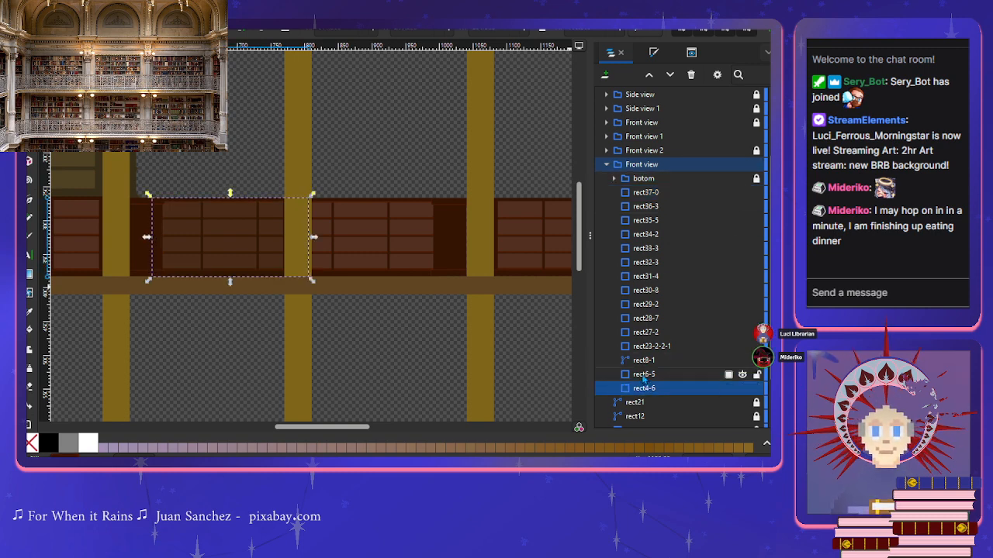
left_click(644, 374)
left_click(643, 361)
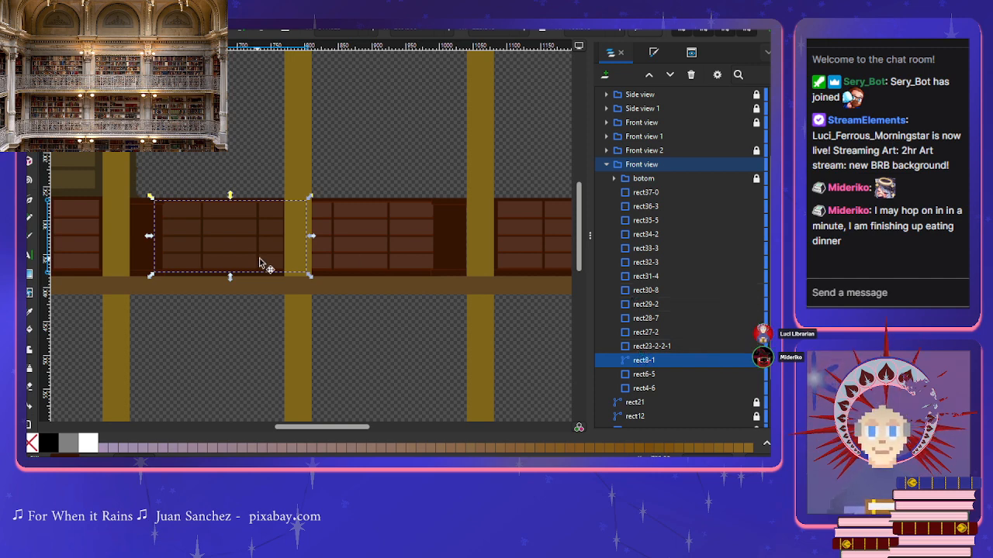
left_click(607, 165)
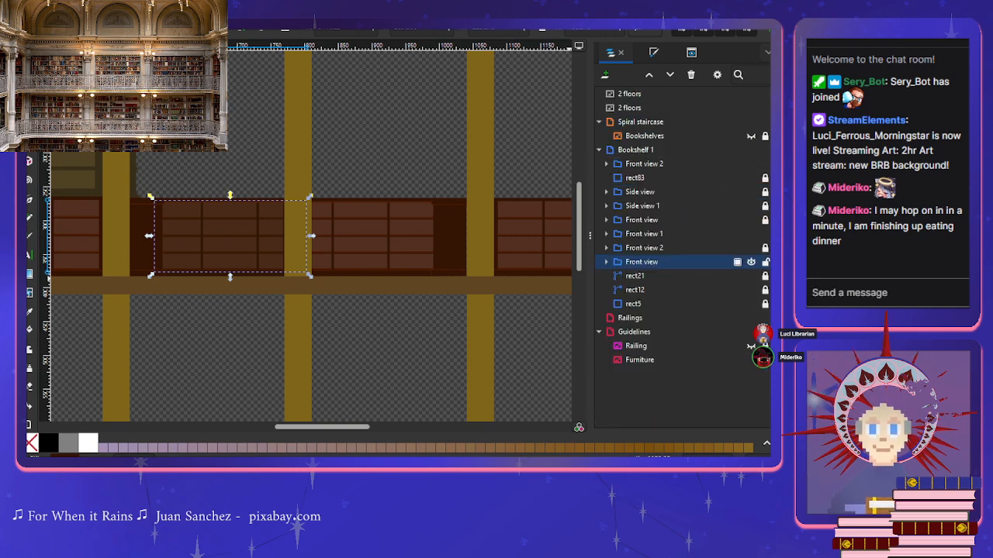
Step: Lock and hide the lowest-listed Front view group, and toggle the visibility of rect83 to identify it
left_click(750, 262)
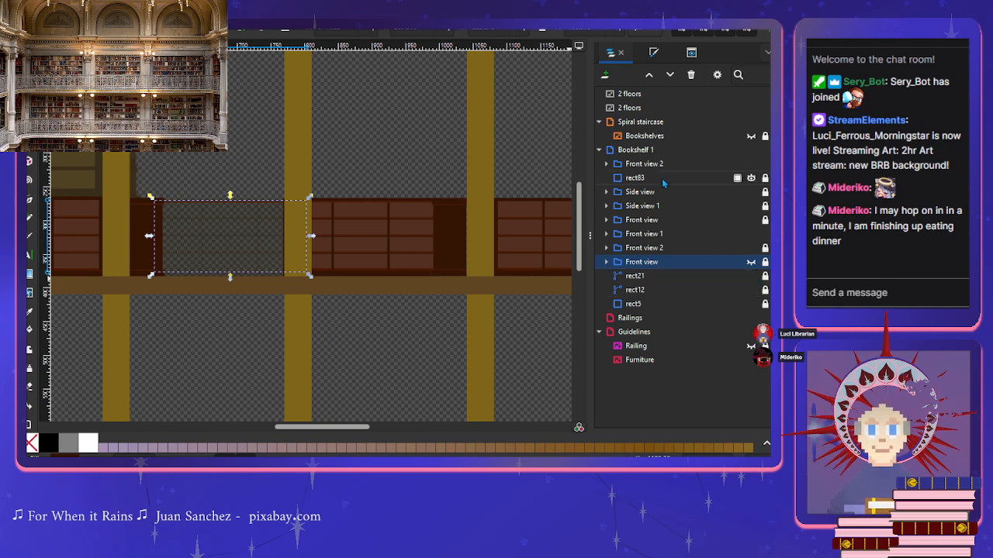
left_click(751, 179)
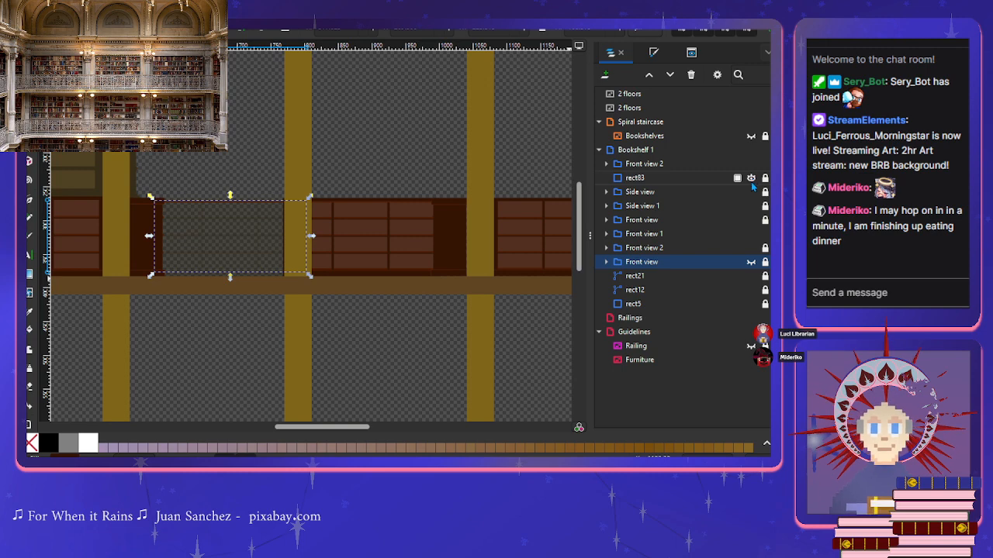
left_click(751, 177)
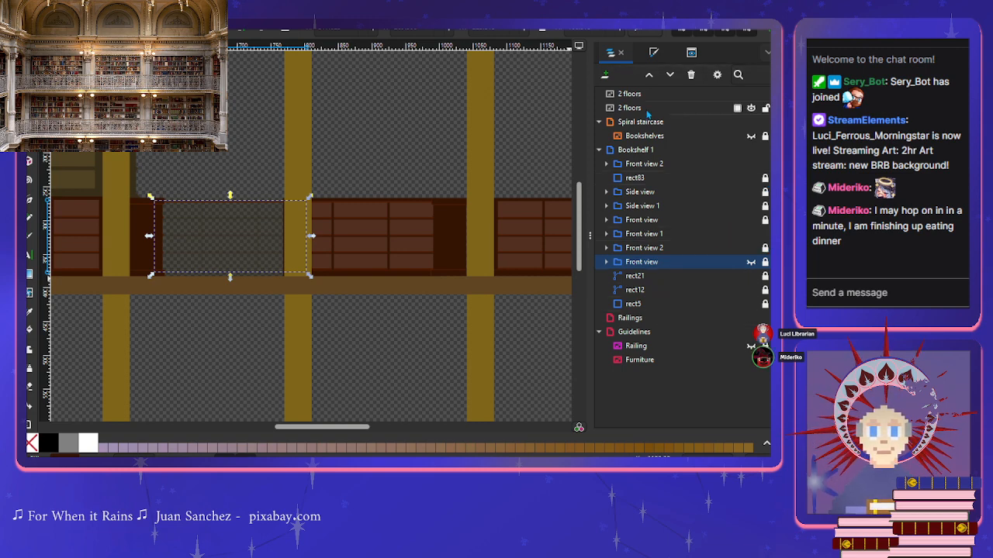
Step: Check the emptied bay for leftover objects and the extent of rect83, and show the hidden Front view group again
left_click(643, 136)
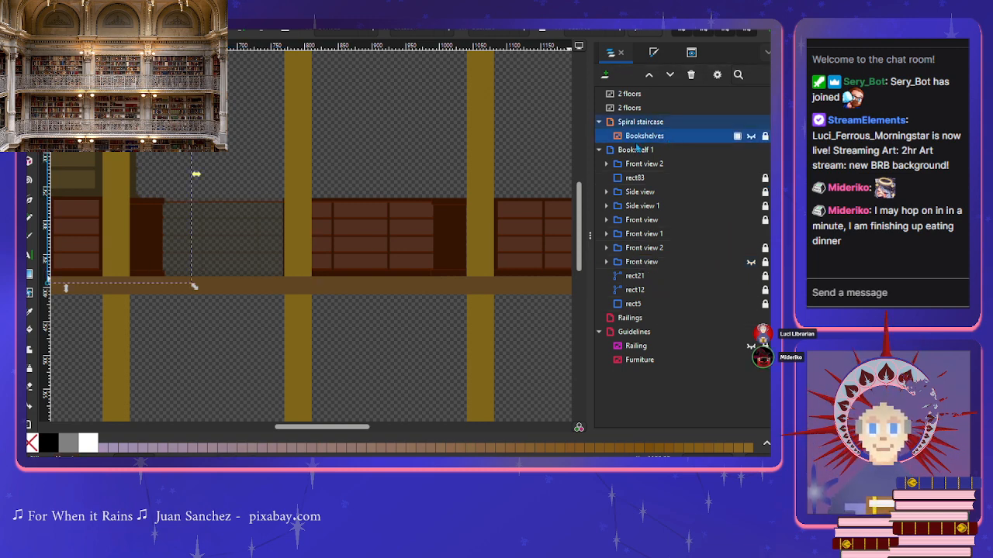
left_click(247, 257)
left_click_drag(189, 174, 247, 316)
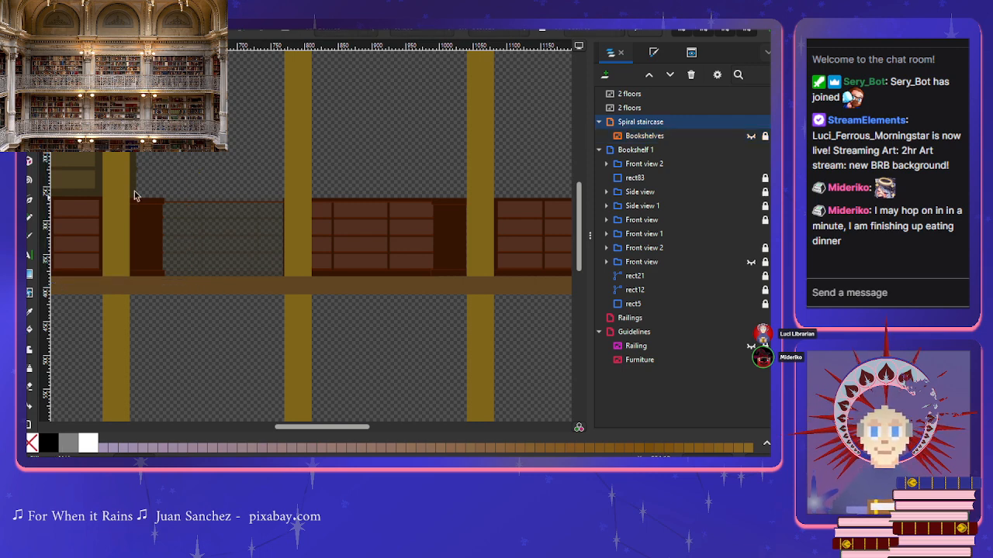
mouse_move(141, 173)
left_mouse_down()
mouse_move(169, 232)
mouse_move(317, 295)
left_mouse_up()
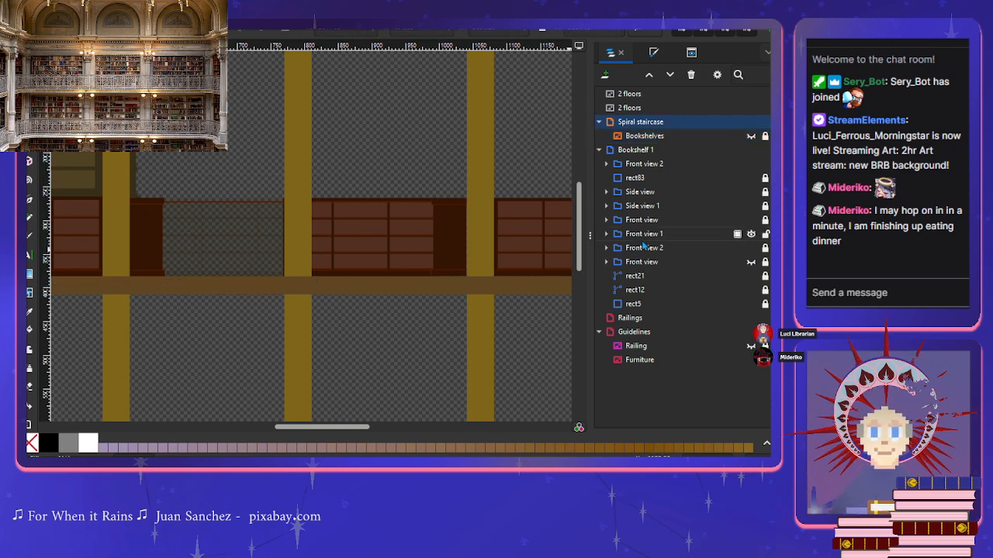
left_click(630, 181)
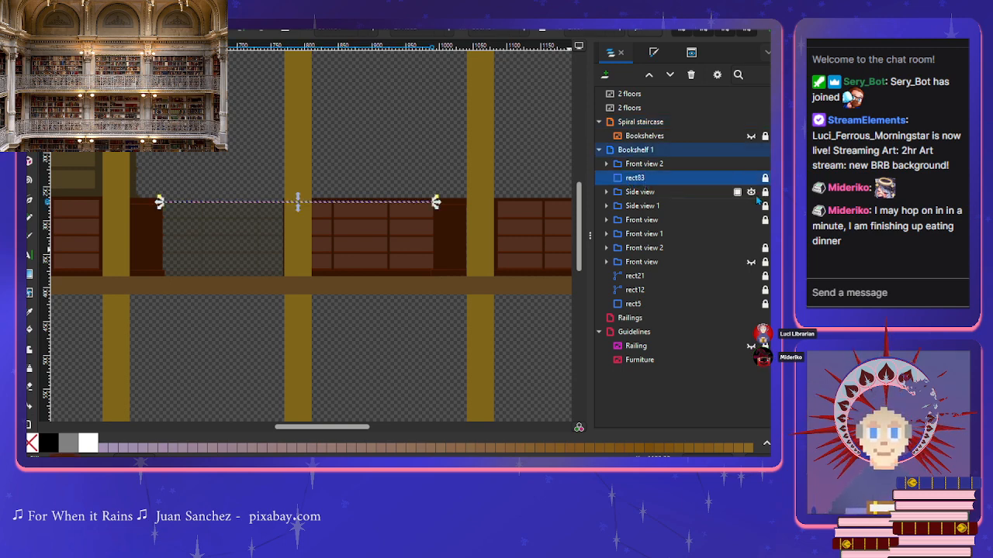
left_click(750, 262)
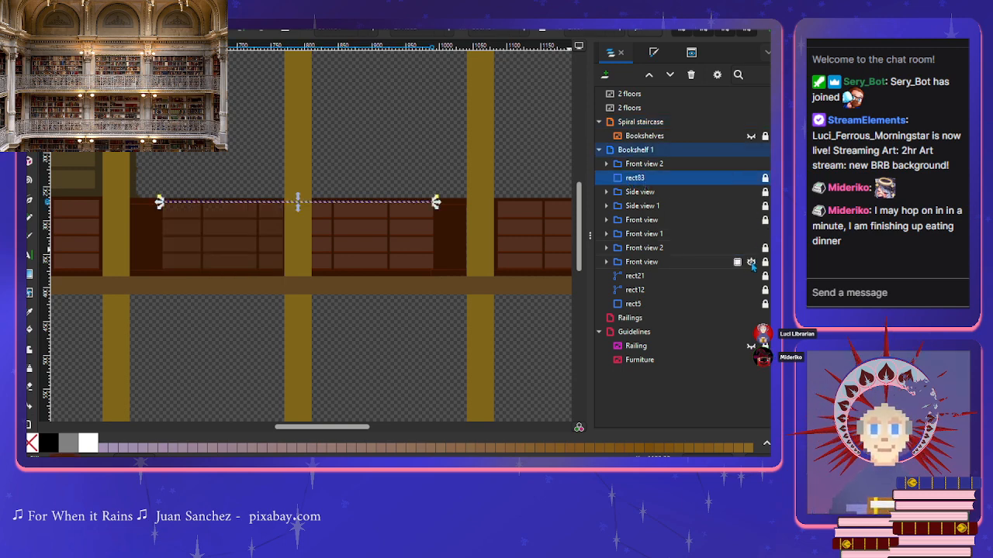
Step: Compare the positions of the Front view 2, Front view 1 and upper Front view groups, hiding Front view 1 to isolate its section
left_click(272, 142)
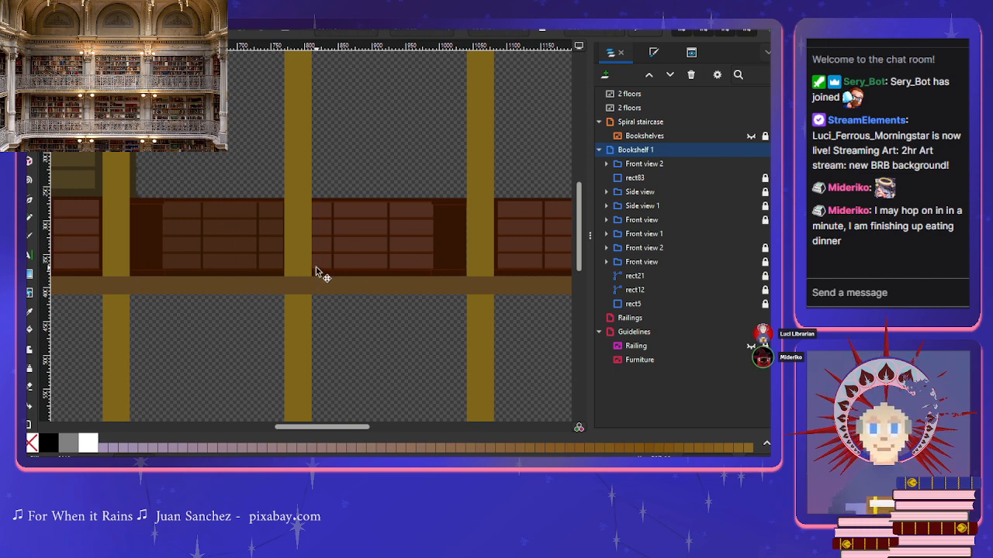
left_click(637, 249)
left_click(643, 235)
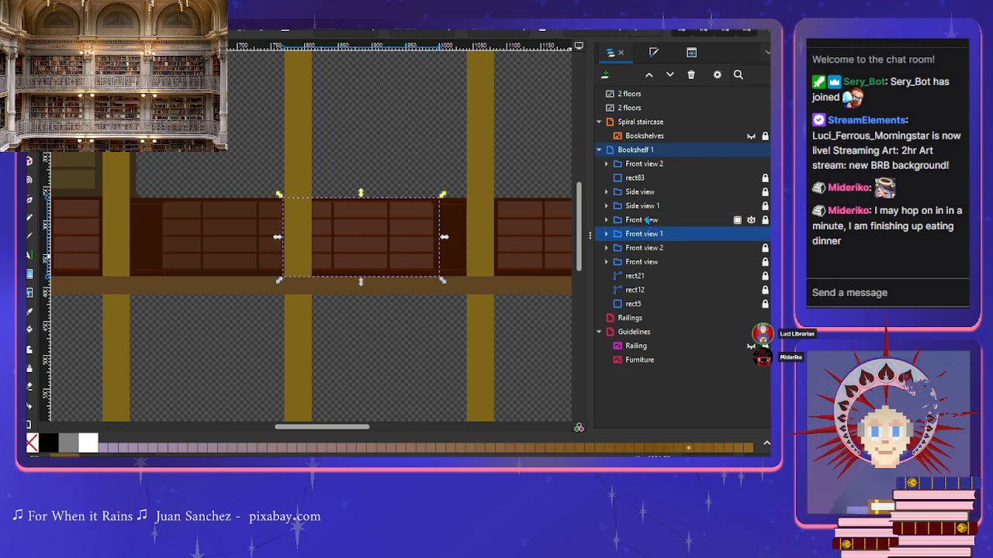
left_click(646, 220)
left_click(649, 234)
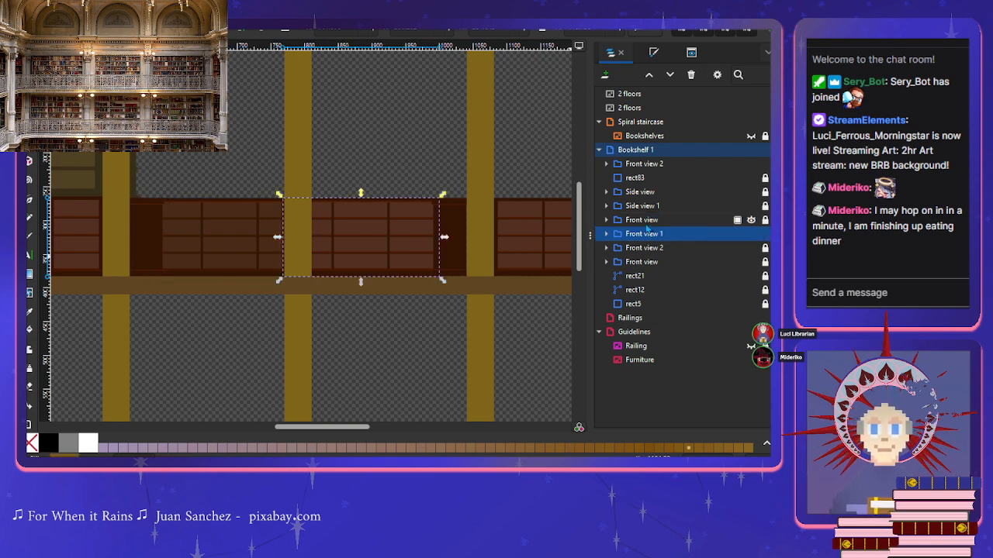
left_click(751, 234)
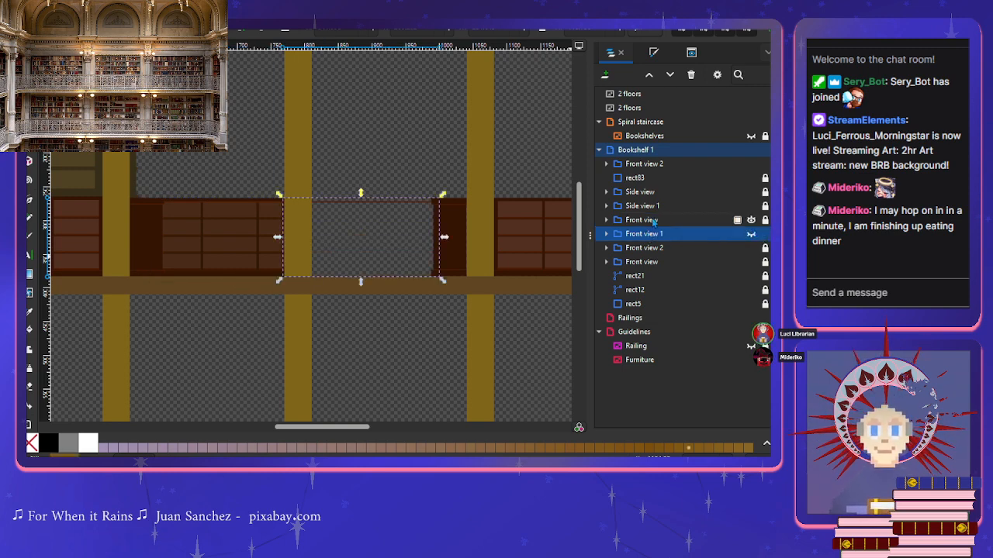
left_click(646, 220)
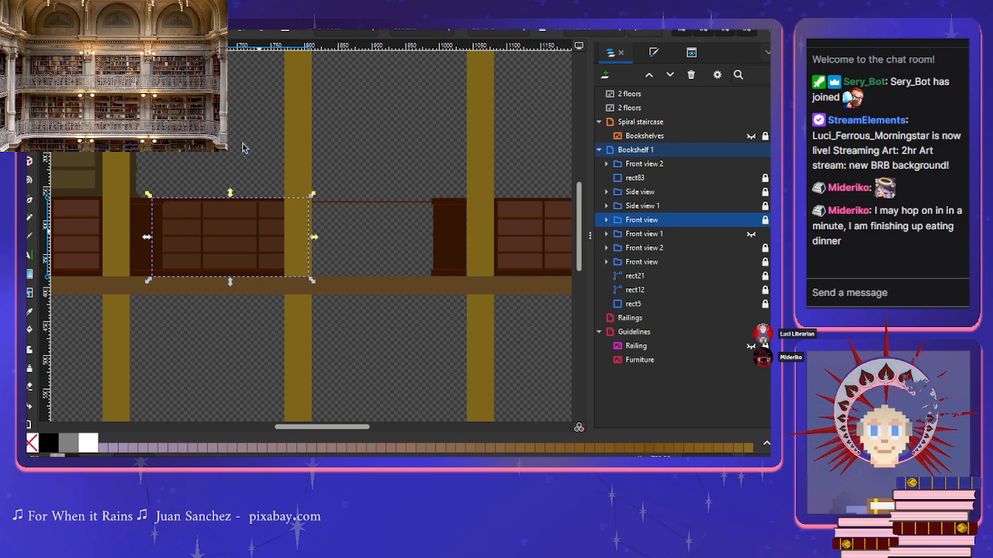
Step: Unlock and duplicate the upper Front view group, raise the copy to the top of Bookshelf 1, and move it into the emptied bay
left_click(240, 170)
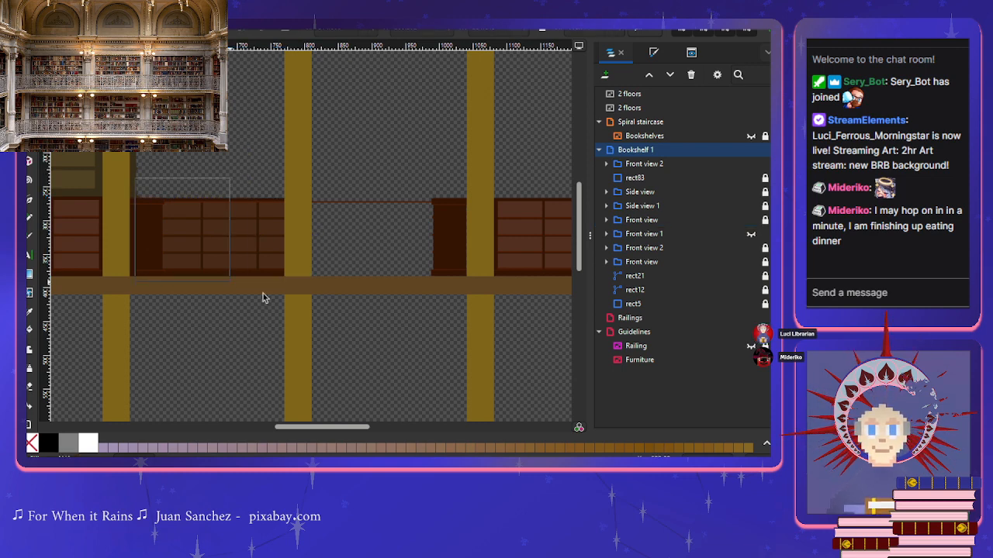
left_click(642, 234)
left_click(643, 221)
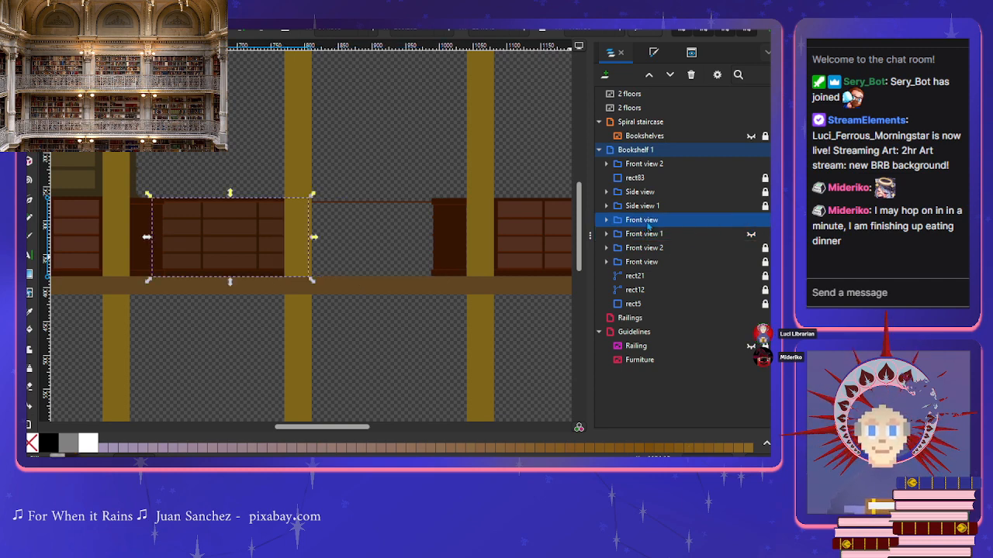
key("Home")
left_click_drag(251, 243, 401, 248)
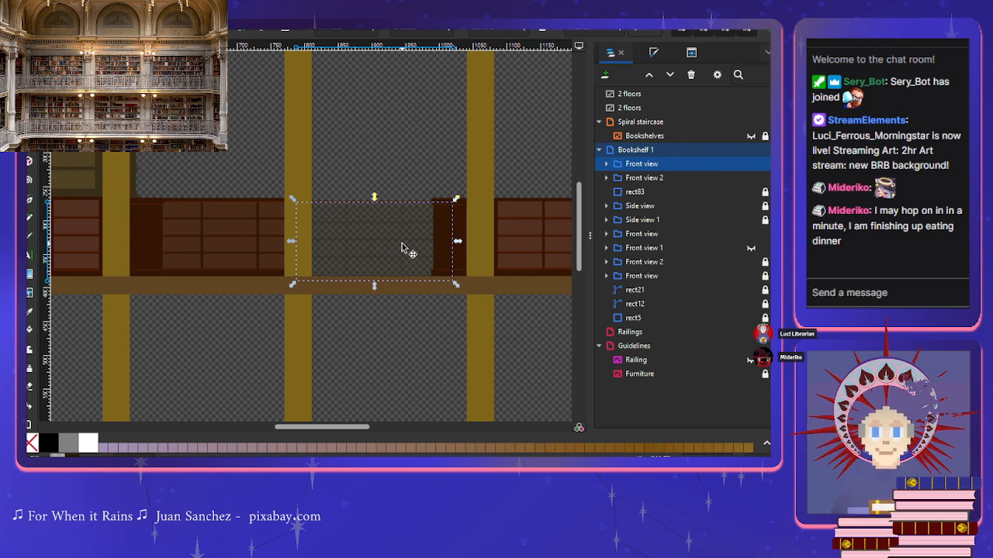
Step: Pull the copied Front view group above the shelf row to examine its transparency, contents and botom subgroup
left_click_drag(402, 248, 373, 177)
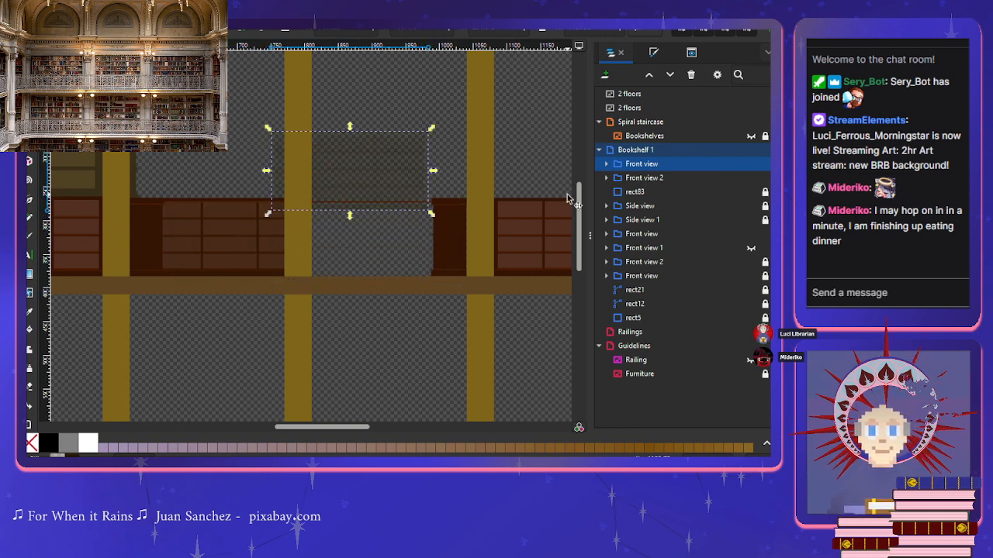
left_click(607, 163)
left_click_drag(372, 160, 319, 153)
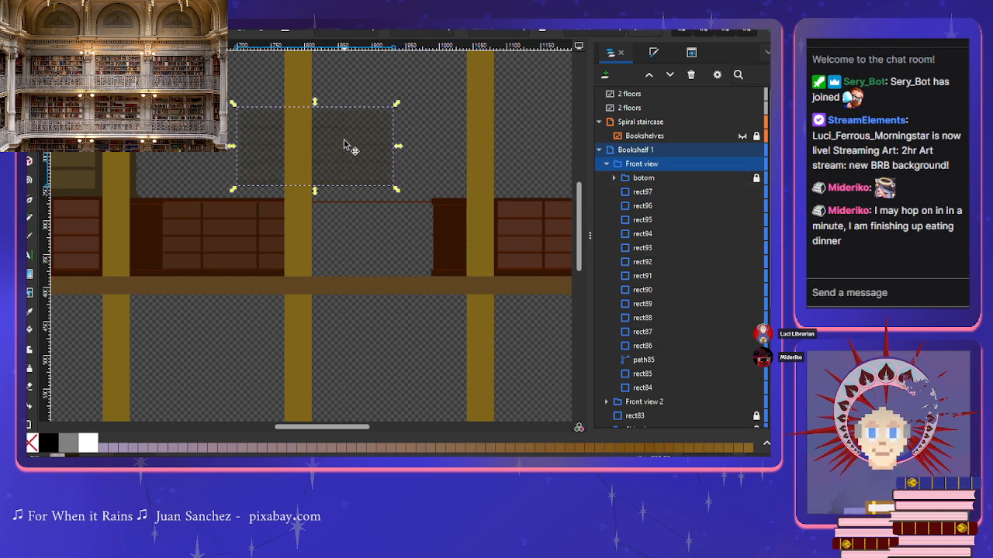
left_click_drag(345, 142, 416, 144)
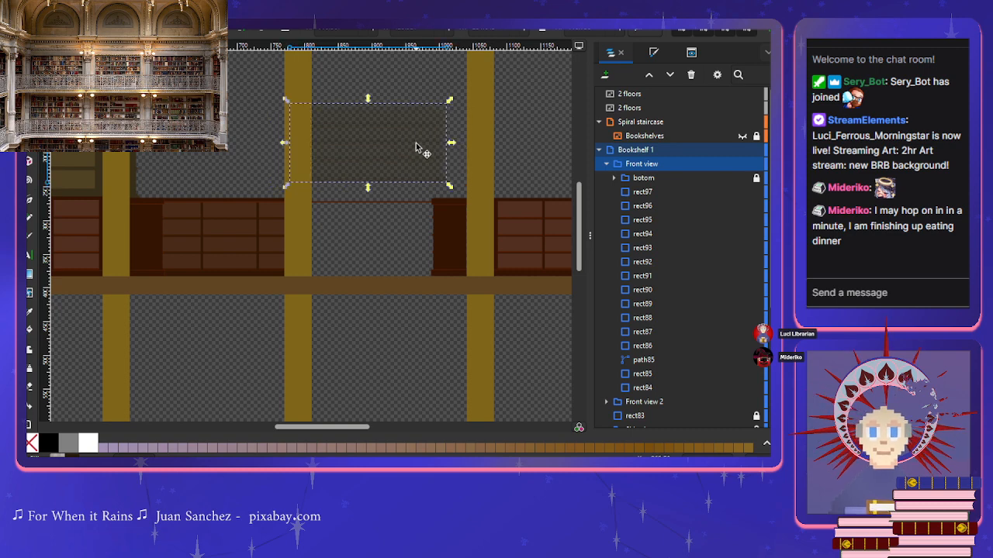
left_click(614, 179)
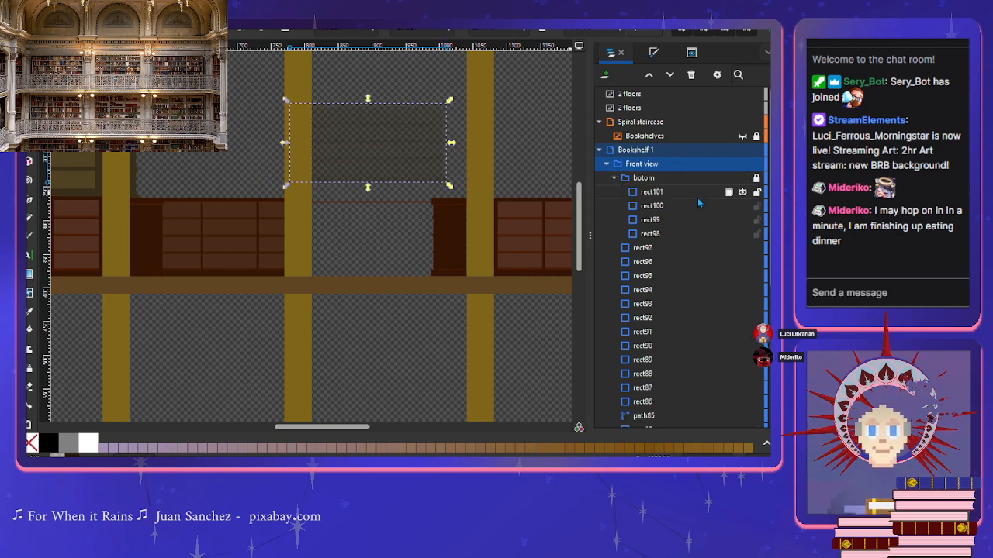
left_click(613, 178)
left_click(606, 163)
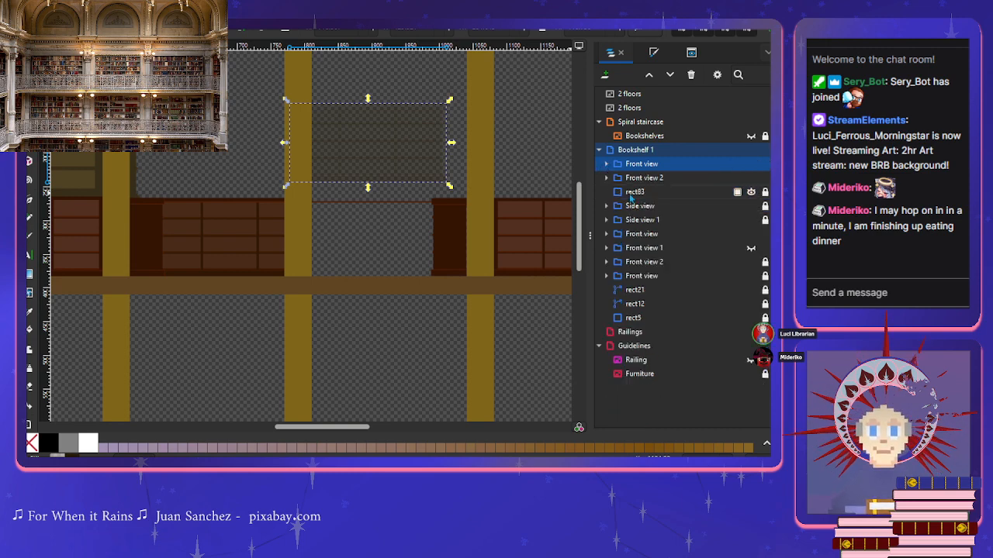
Step: Show Front view 1 again and lay the copied Front view group over its shelf section
left_click(751, 247)
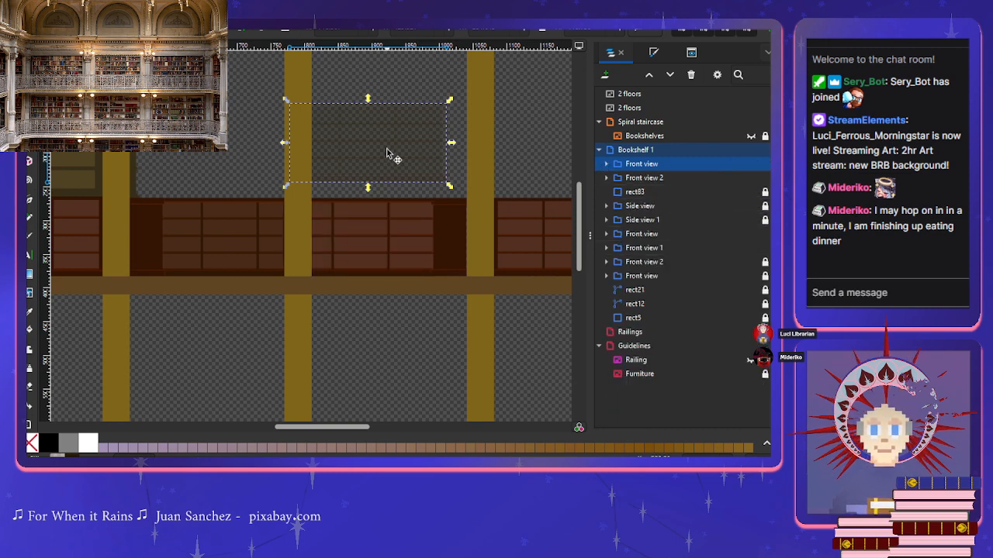
left_click_drag(388, 155, 381, 249)
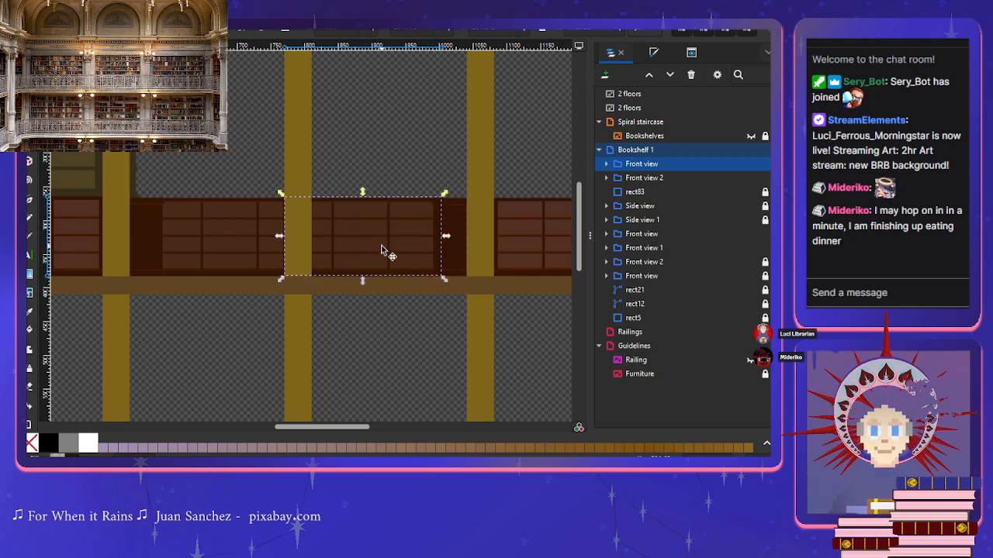
left_click(381, 249)
left_click(380, 249)
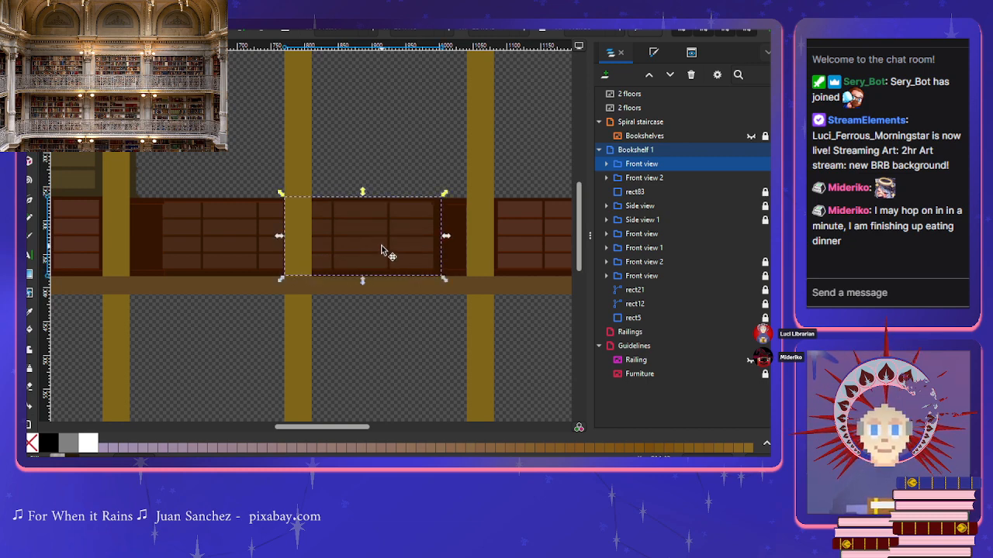
left_click(377, 140)
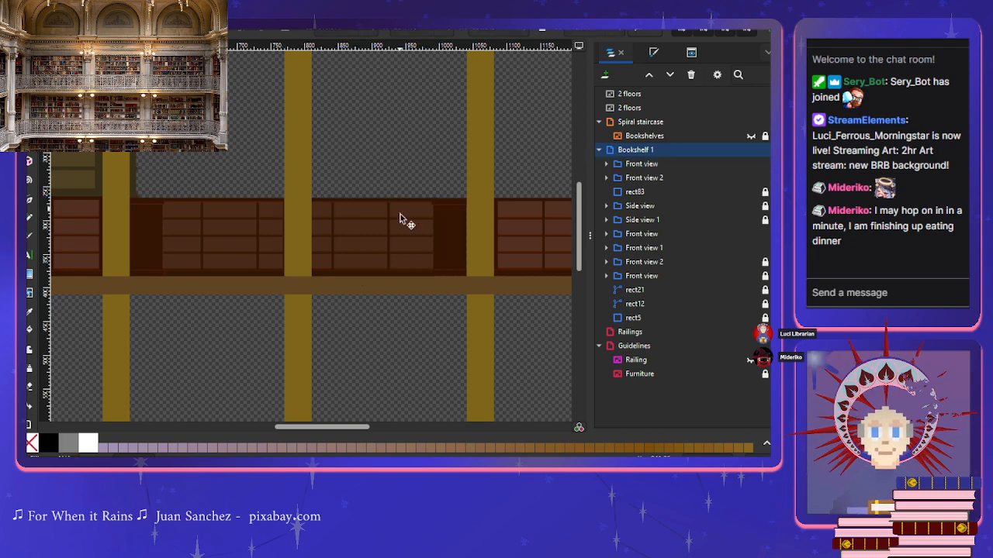
left_click(403, 251)
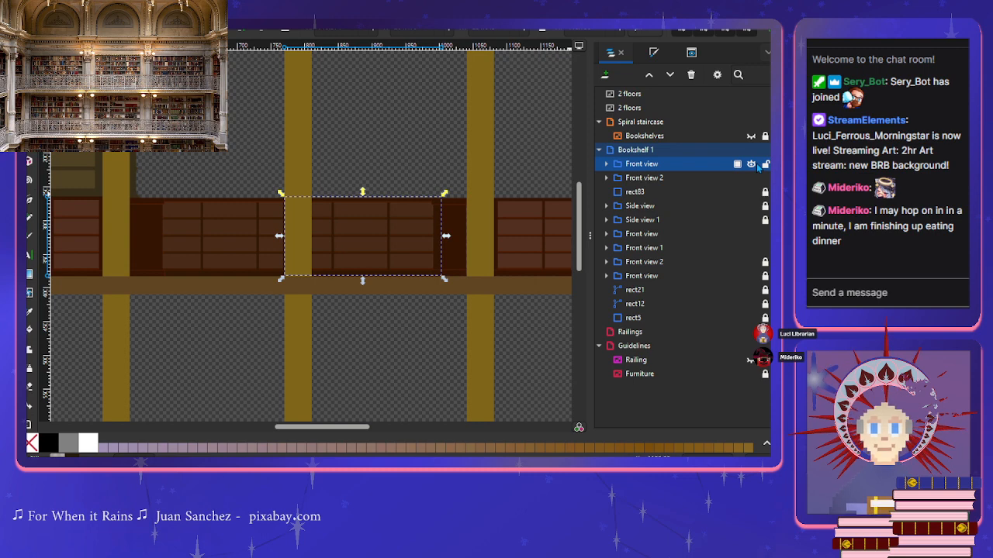
Step: Examine the topmost Front view group's contents and review the darkened shelf sections within the overall two-floor layout
left_click(614, 165)
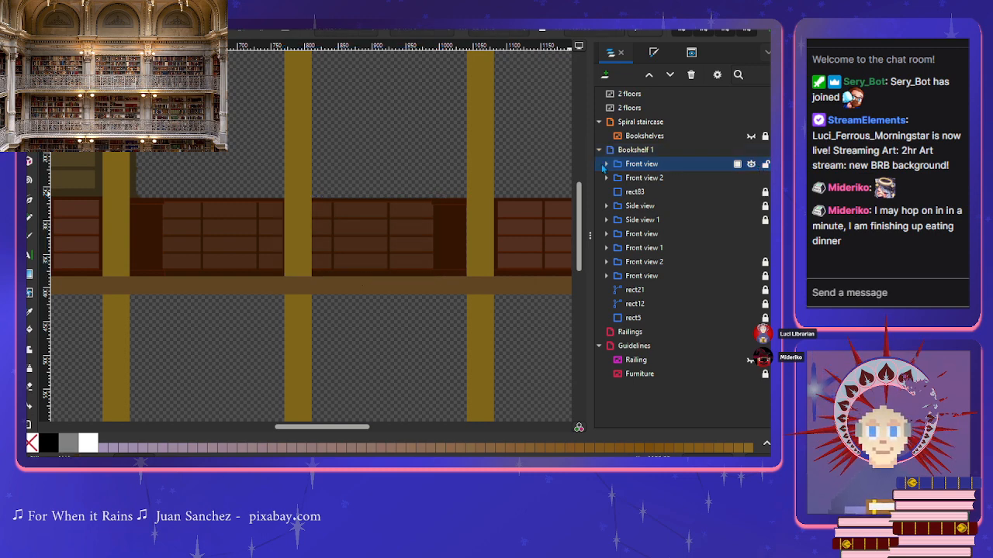
left_click(606, 164)
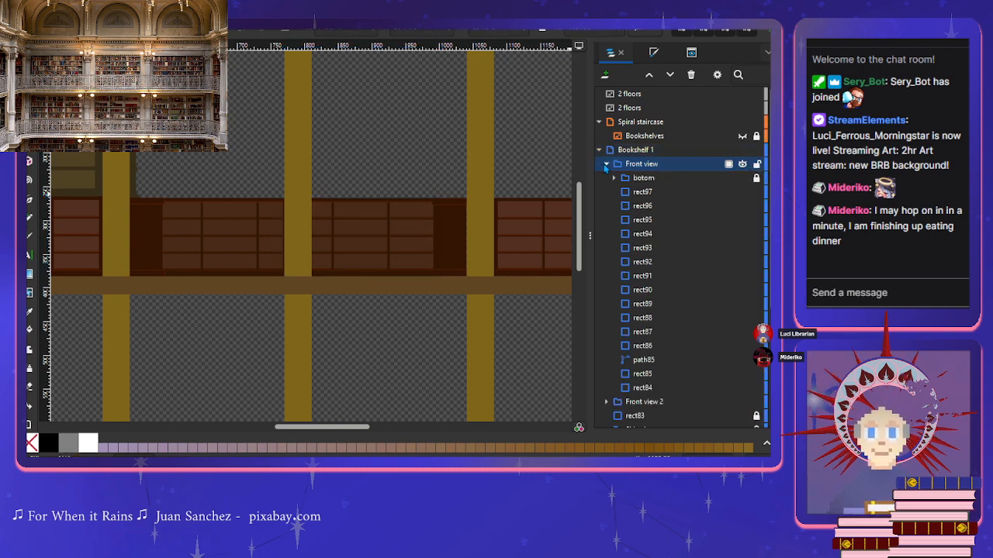
left_click(606, 164)
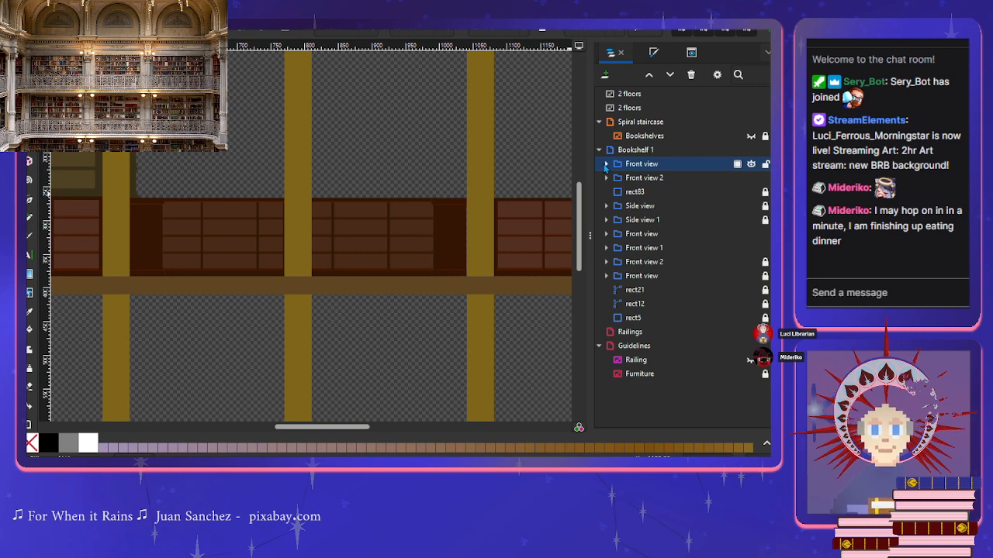
left_click(640, 164)
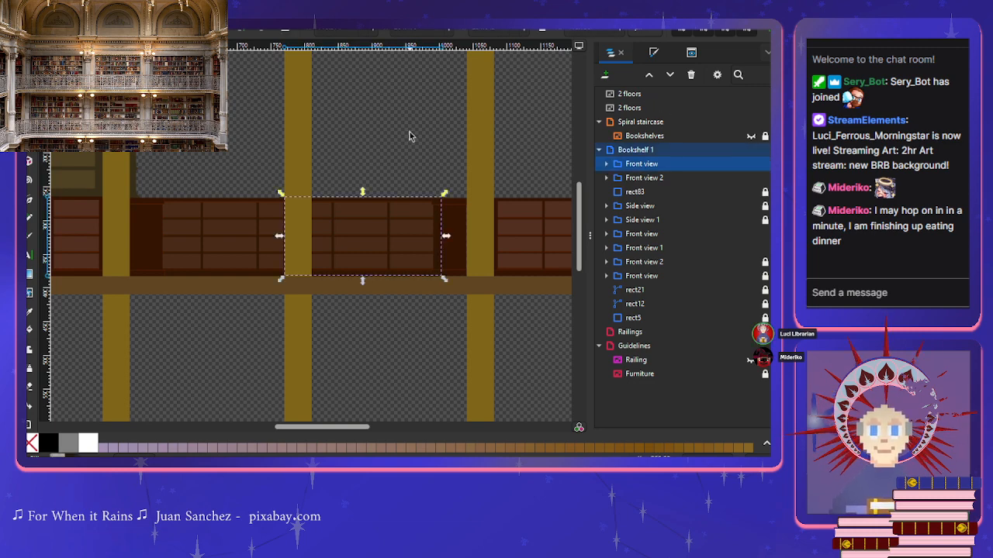
key("Escape")
scroll(414, 158, "down", 1)
scroll(414, 159, "down", 1)
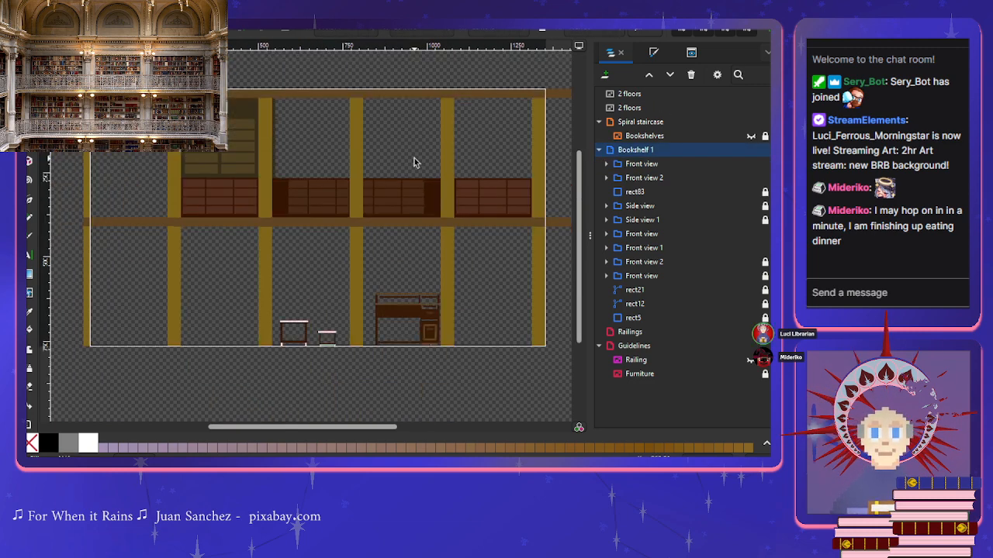
scroll(414, 158, "up", 1)
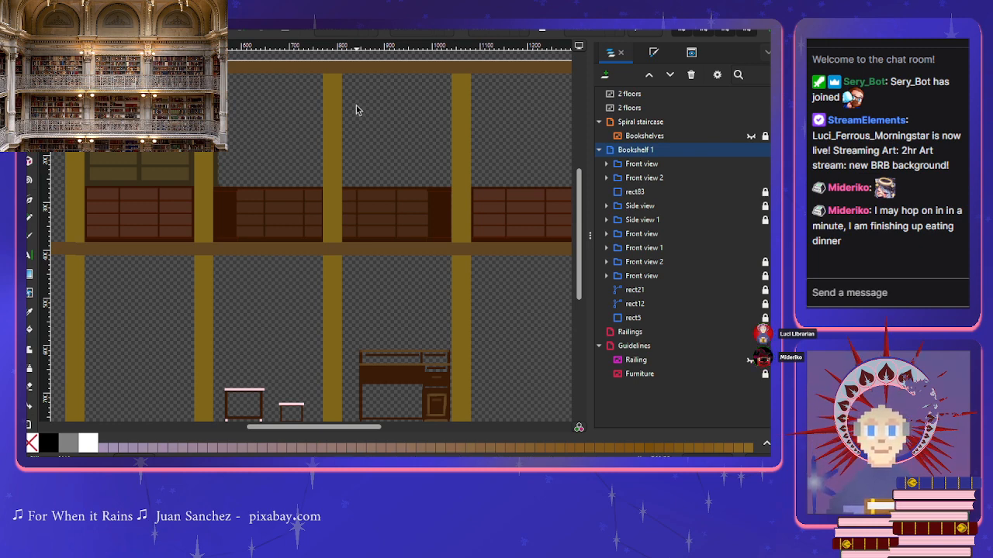
Step: Go through the Bookshelf 1 entries one by one, from the topmost Front view to rect12, to identify their sections
left_click(632, 164)
left_click(638, 179)
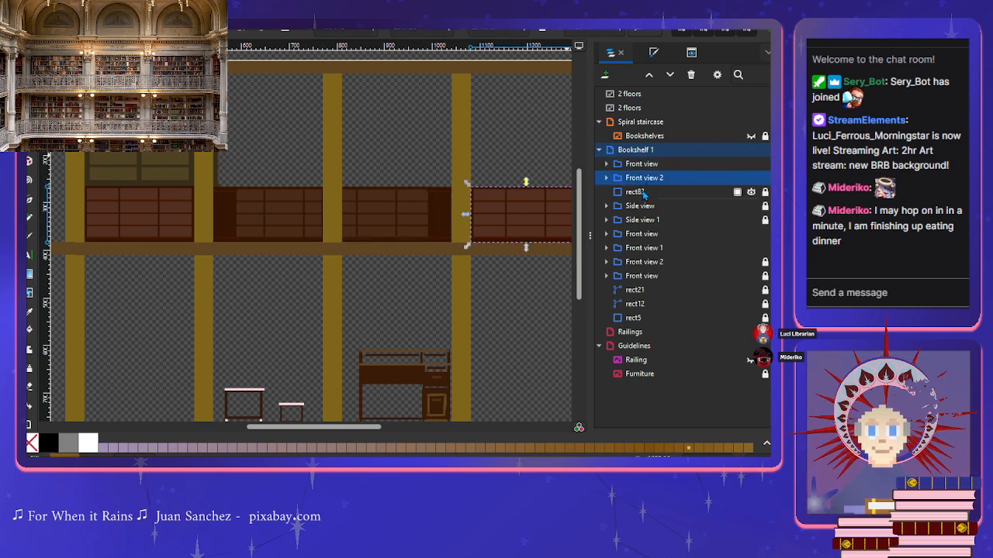
left_click(641, 192)
left_click(644, 206)
left_click(650, 220)
left_click(649, 234)
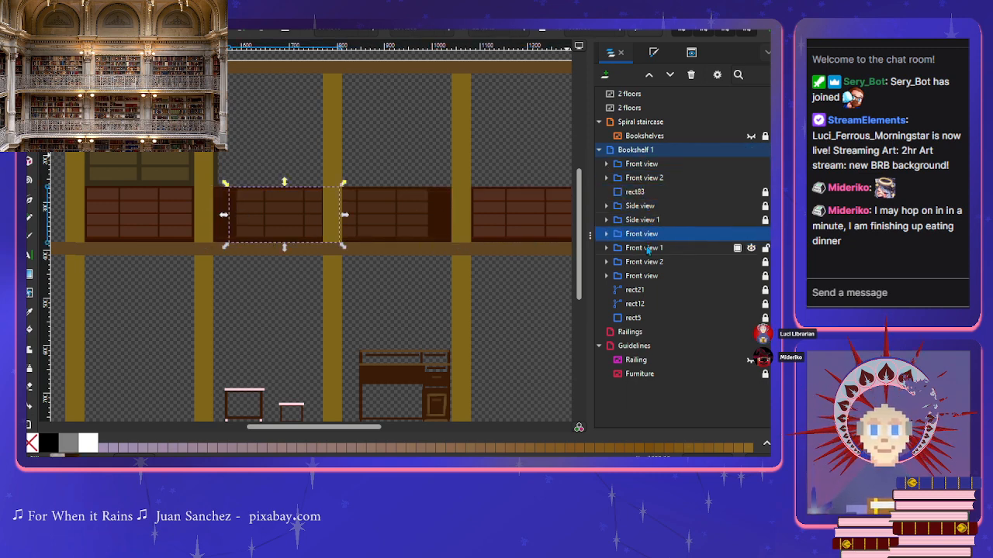
left_click(650, 249)
left_click(650, 262)
left_click(650, 276)
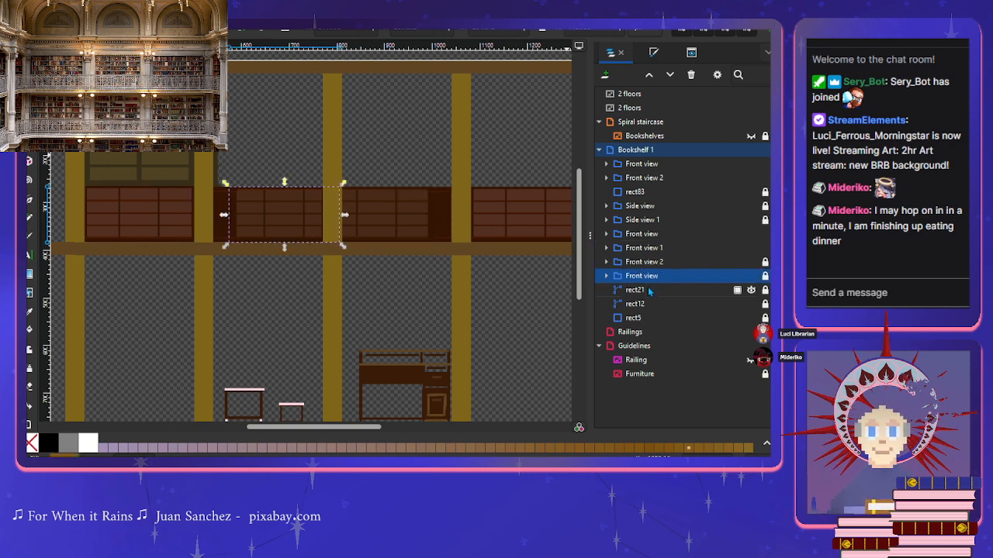
left_click(650, 290)
left_click(646, 304)
left_click(638, 293)
left_click(636, 303)
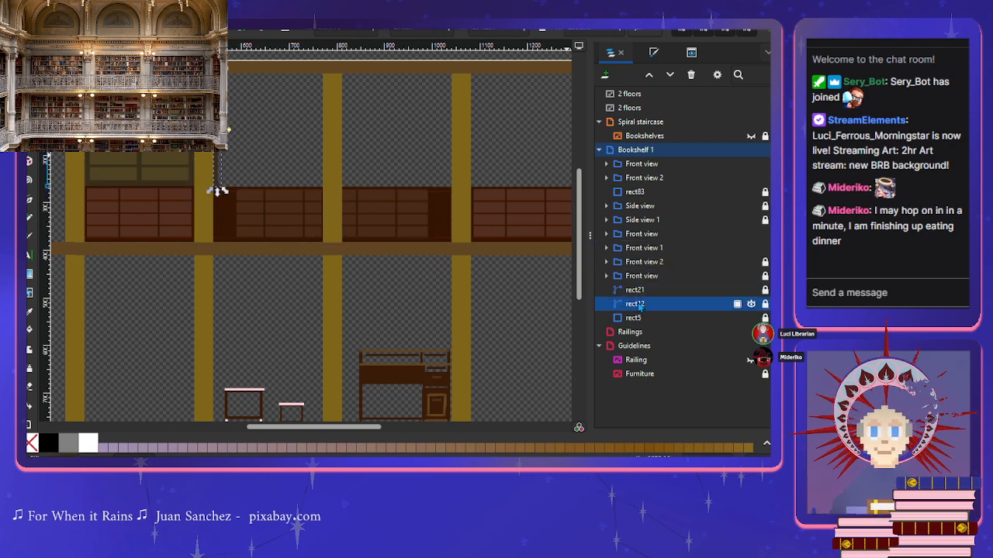
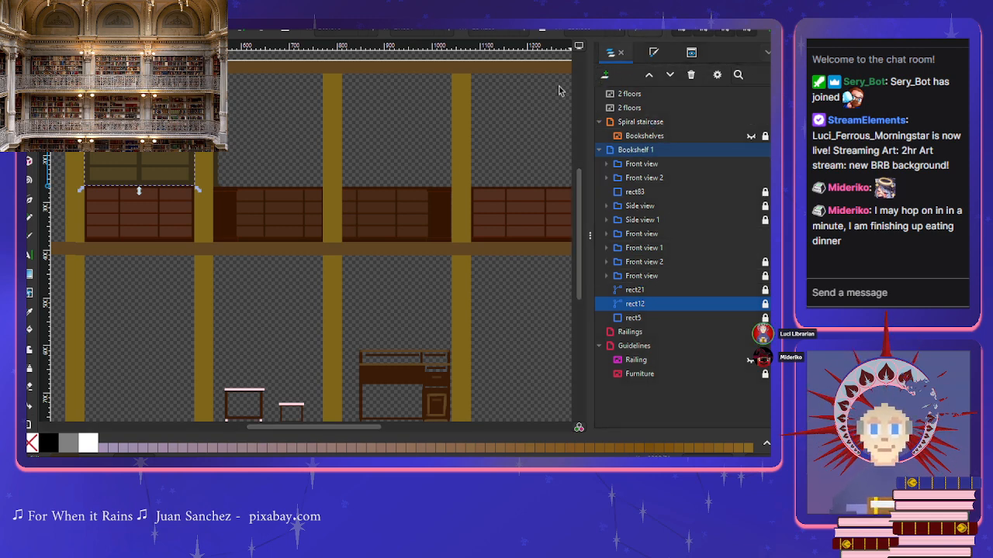
Step: Add a layer named Bookshelf 2 above Bookshelf 1 and move rect21, rect12 and rect5 into it
left_click(475, 286)
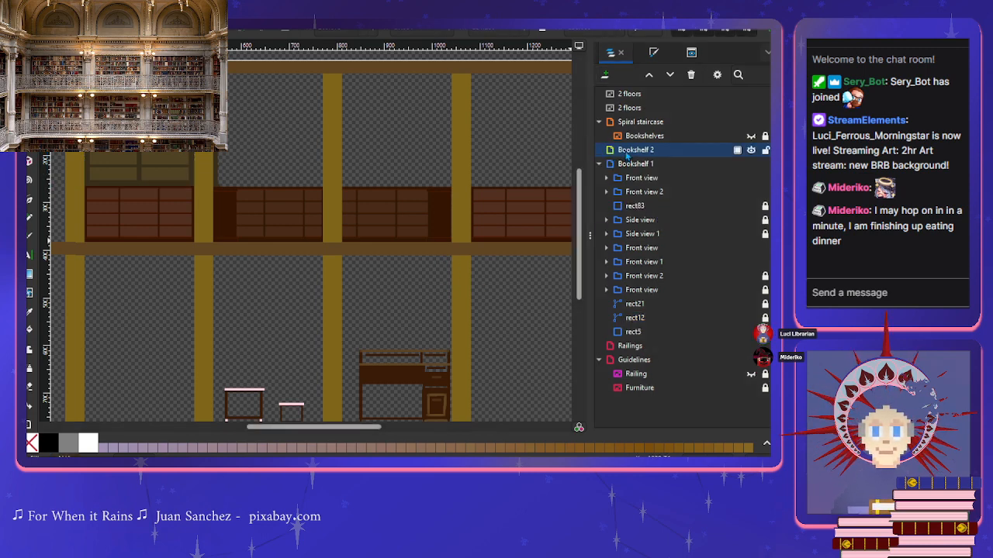
left_click(631, 304)
left_click_drag(629, 307, 636, 158)
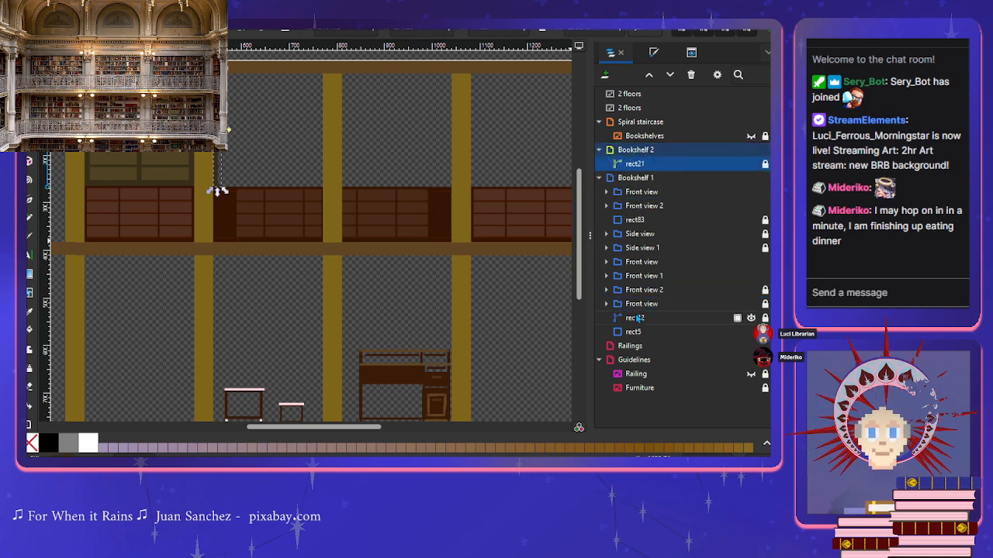
left_click_drag(636, 318, 632, 154)
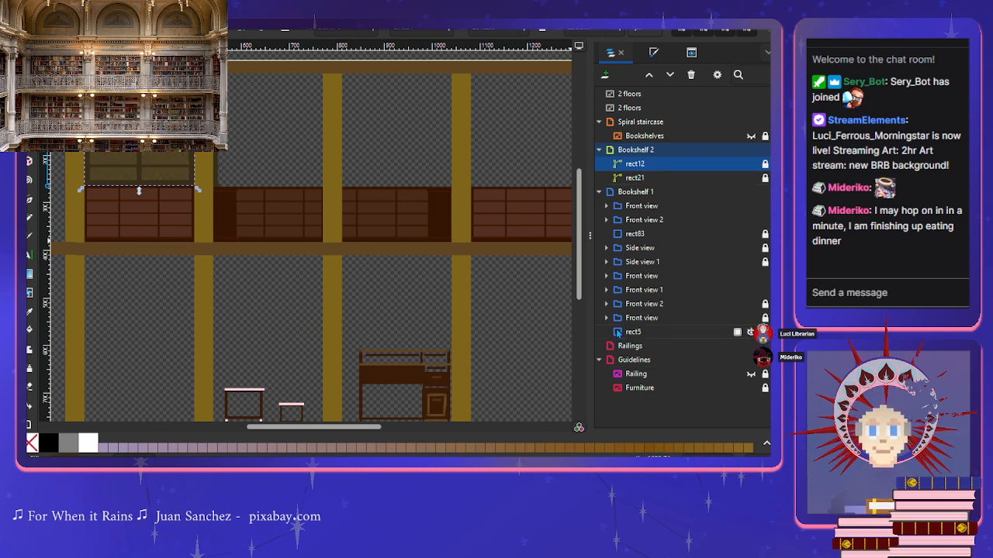
left_click_drag(627, 333, 656, 184)
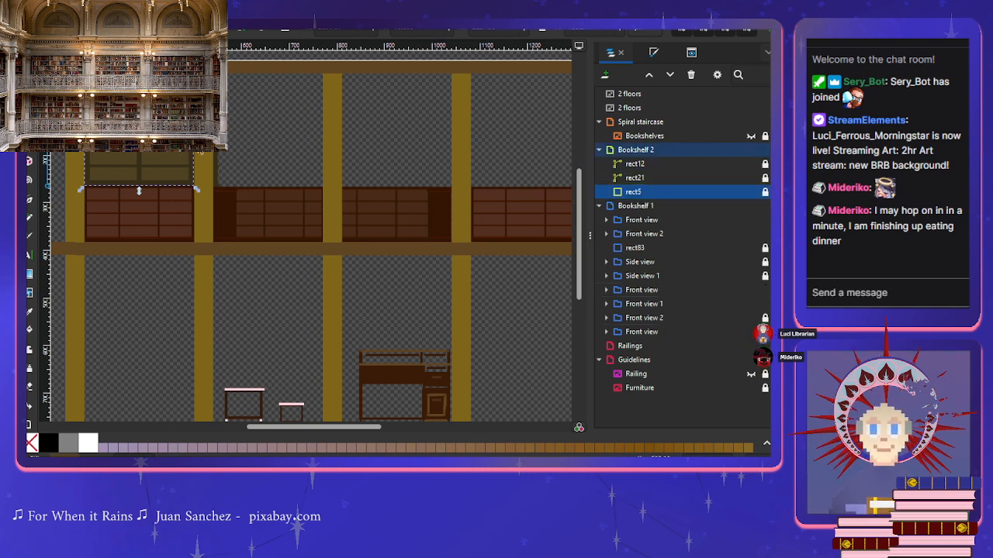
left_click(270, 132)
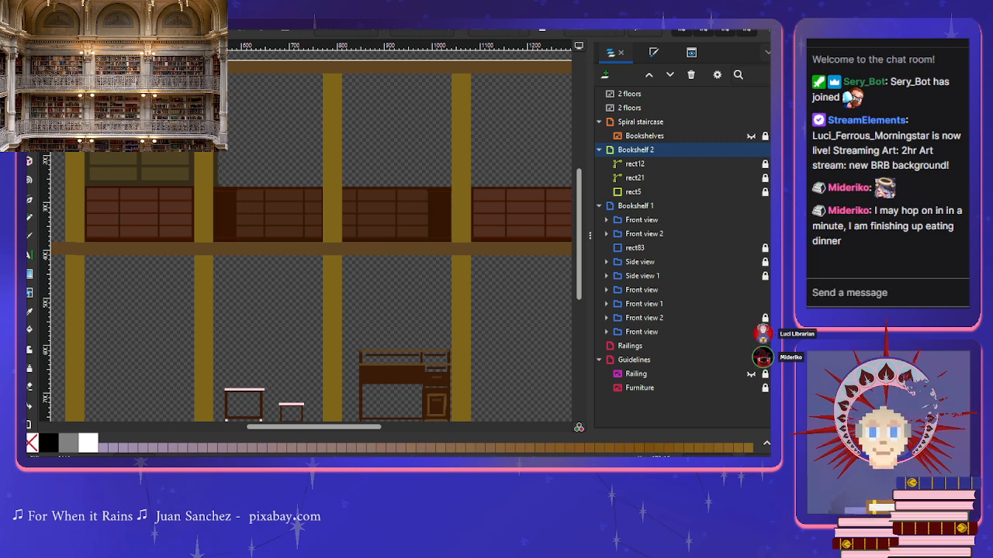
Step: Duplicate the upper bookcase path rect12, unlock the copy, and move it into the next bay to the right
left_click(634, 163)
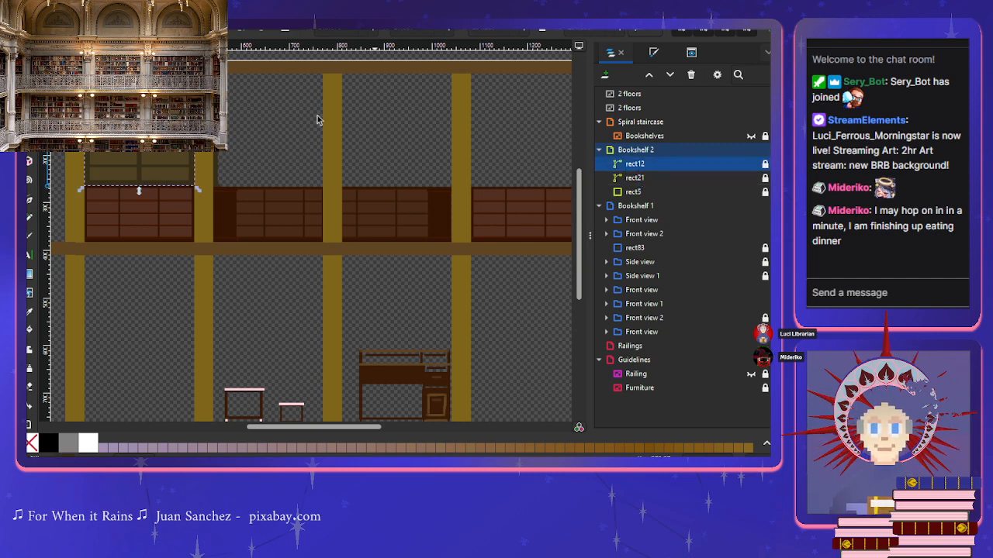
key("Escape")
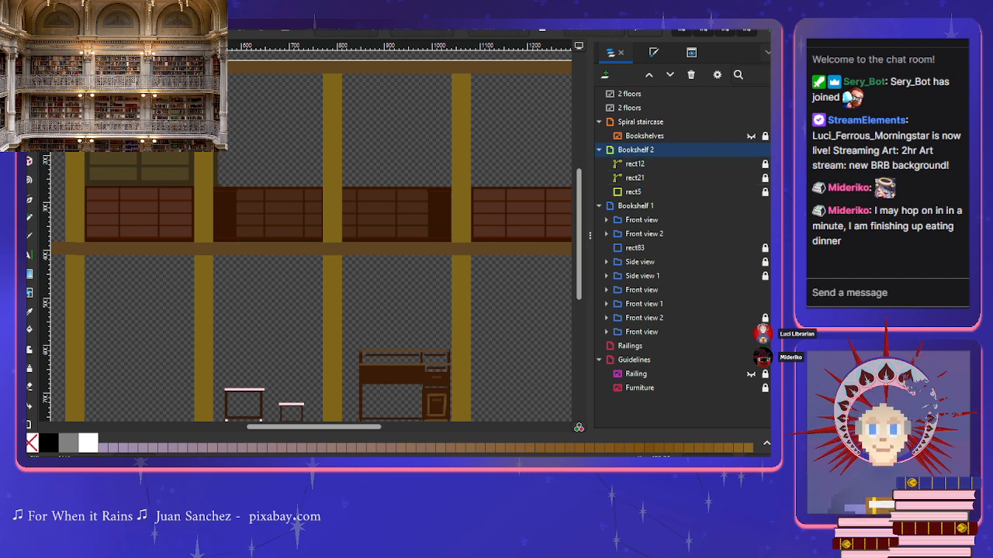
left_click(634, 164)
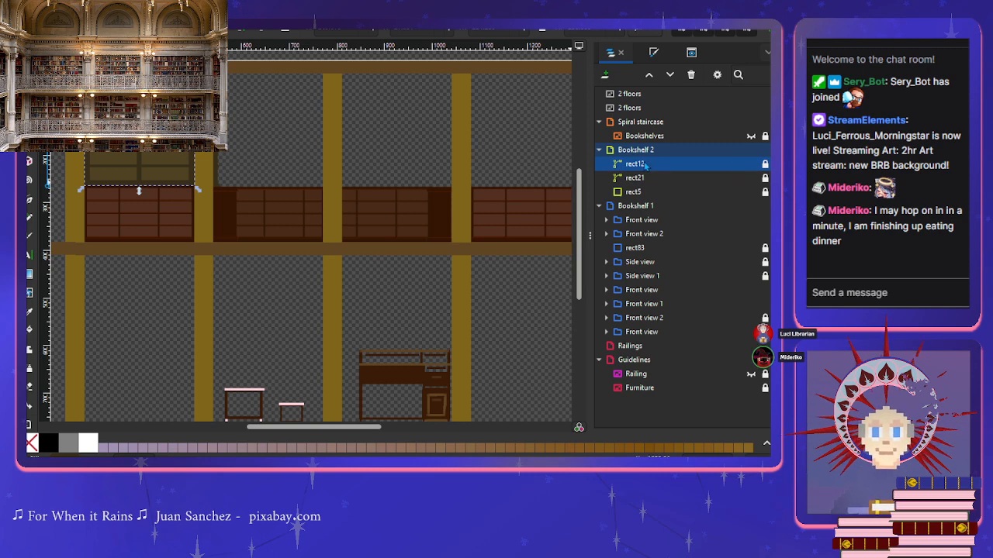
key("ctrl+d")
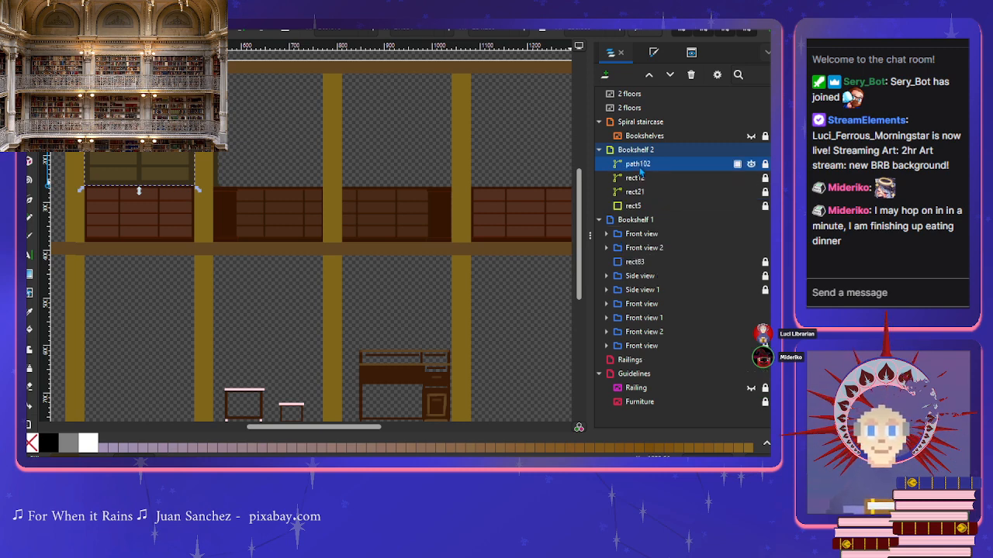
left_click_drag(240, 101, 271, 103)
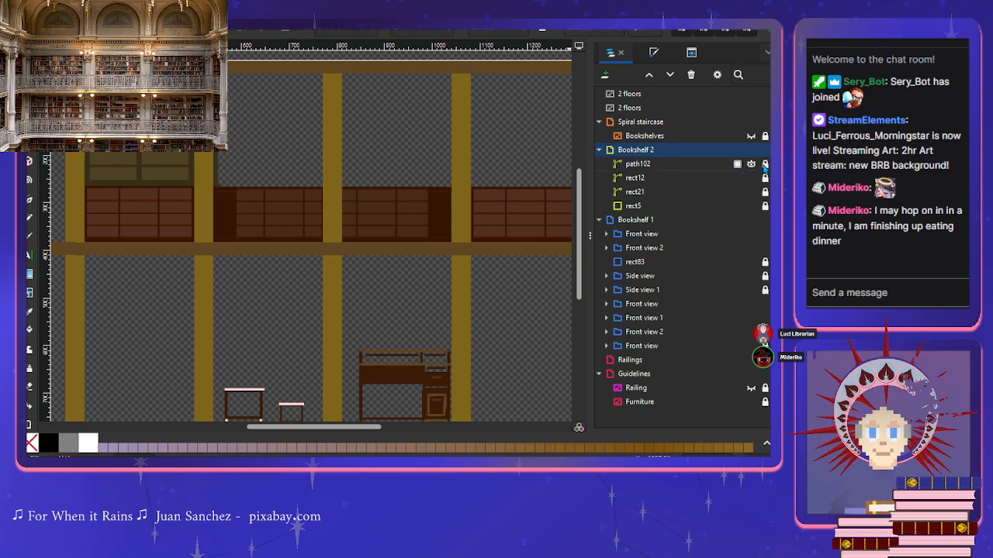
left_click_drag(138, 97, 268, 96)
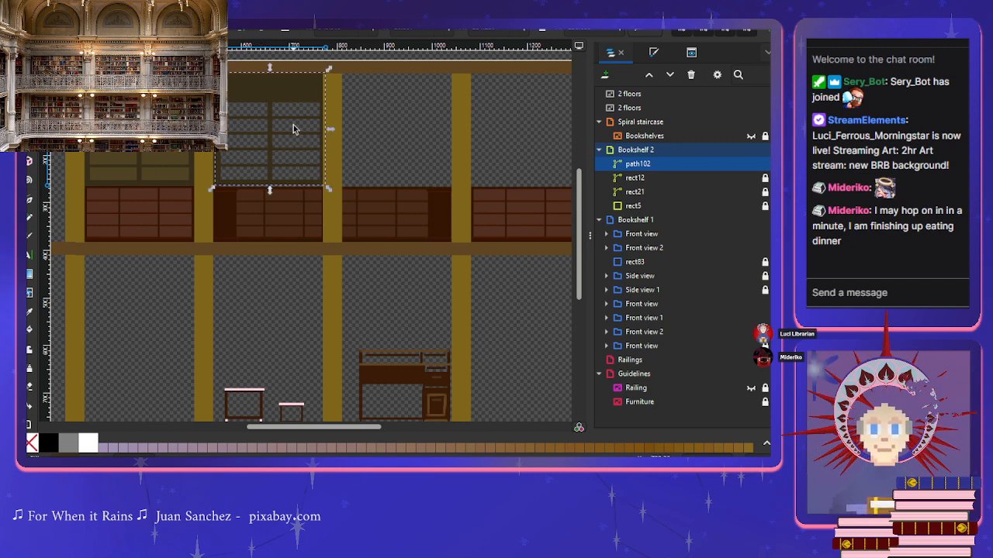
Step: Darken the fill of the copied bookcase path102 to saturation 40 and lightness 12
left_click(654, 53)
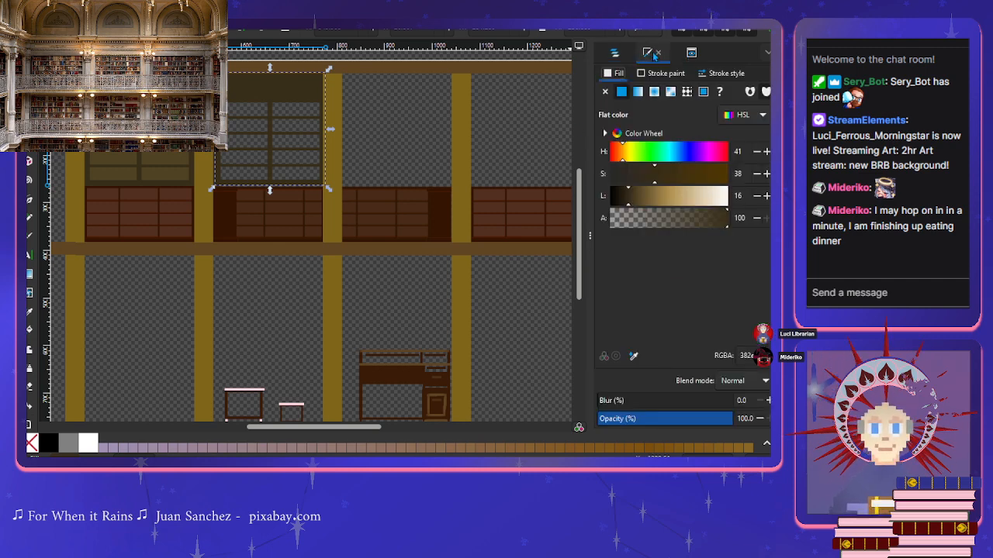
left_click_drag(628, 206, 625, 204)
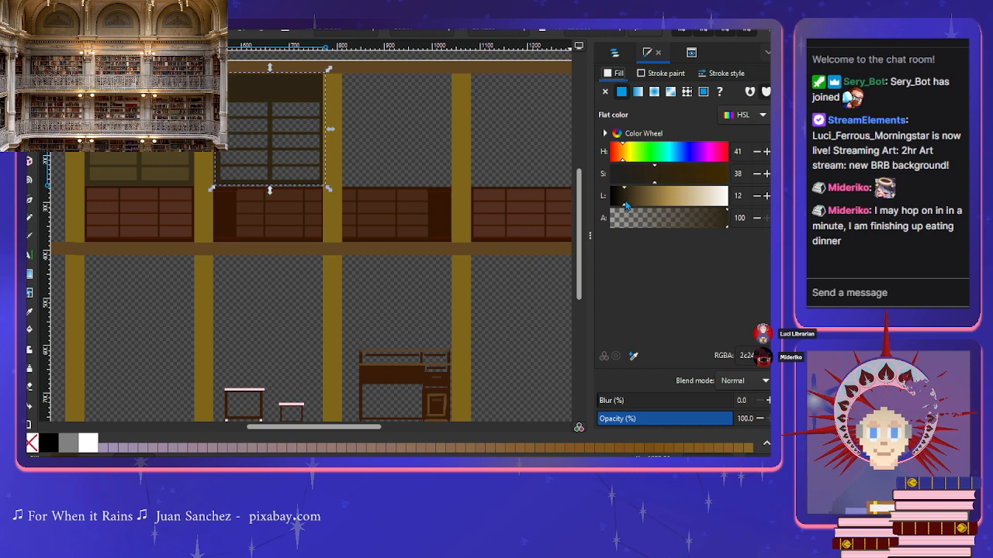
left_click(709, 226)
left_click_drag(709, 226, 746, 231)
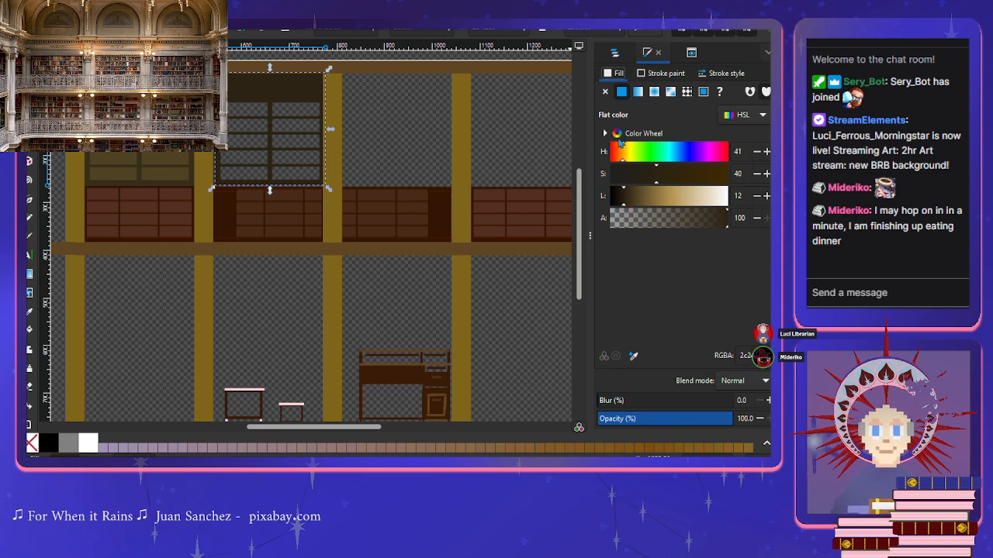
Step: Move path102 below rect21 in the Bookshelf 2 stacking order and deselect it
left_click(614, 57)
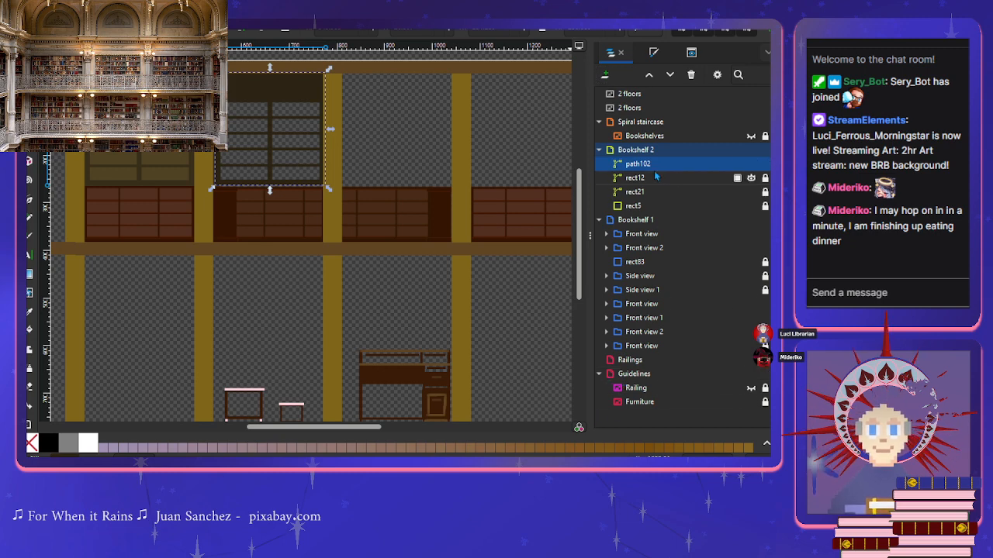
left_click_drag(648, 163, 643, 202)
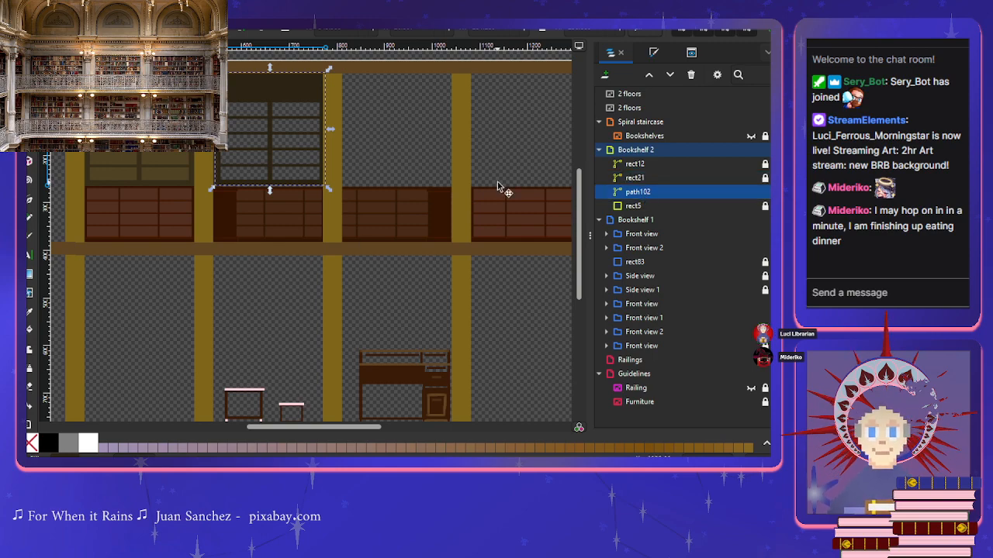
key("Escape")
Step: Nudge path102 so the bookcase fits between the pillars, the ceiling beam and the lower shelves
scroll(225, 202, "up", 2)
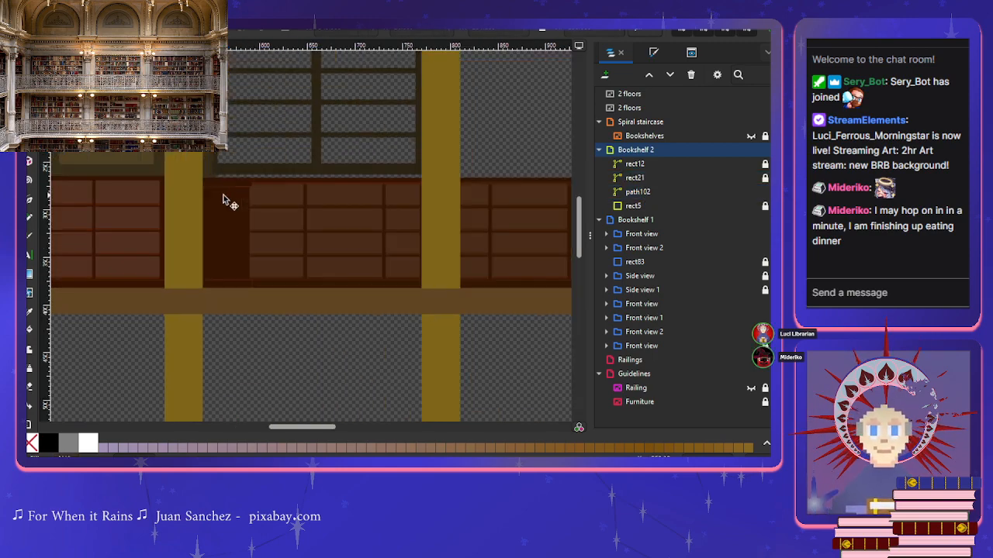
scroll(224, 199, "up", 1)
scroll(319, 273, "up", 3)
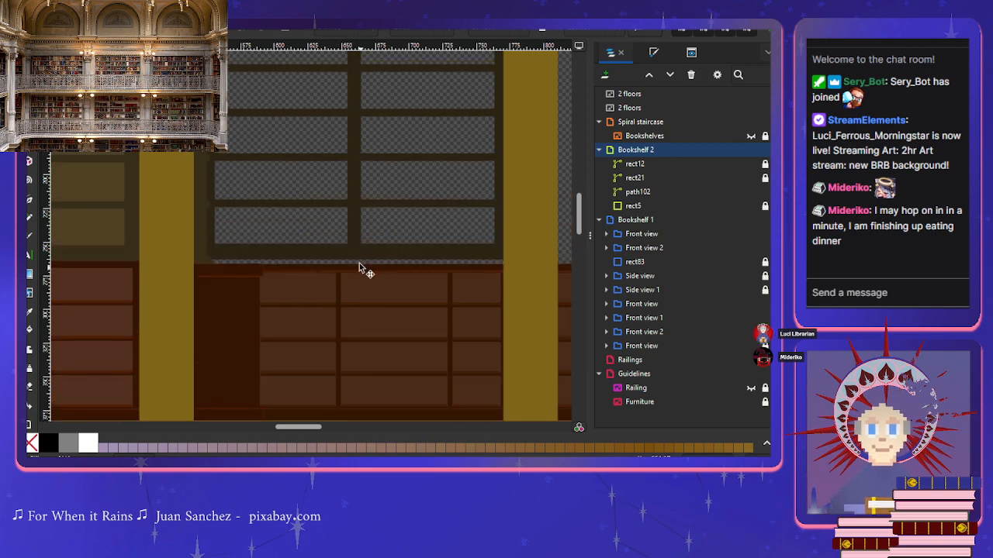
left_click(653, 194)
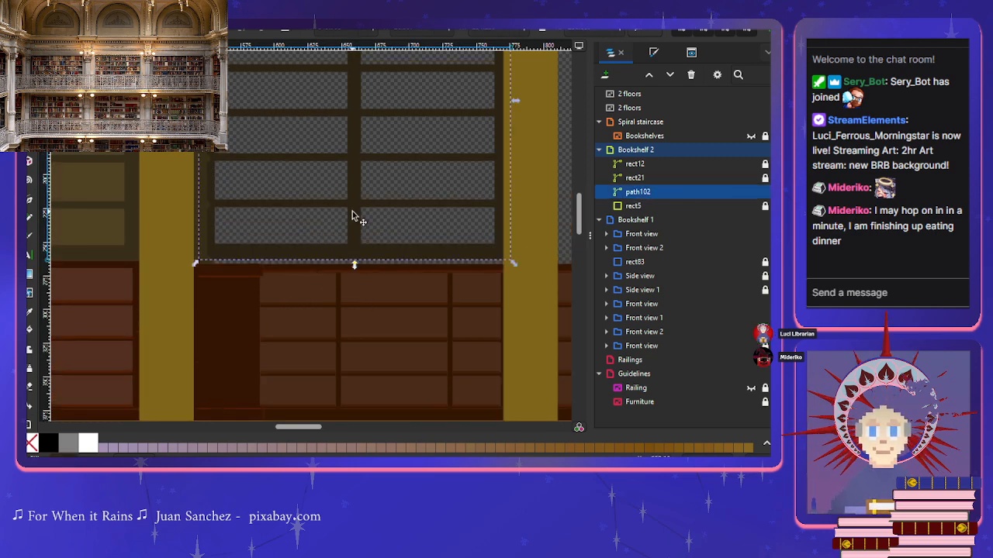
left_click_drag(353, 212, 350, 217)
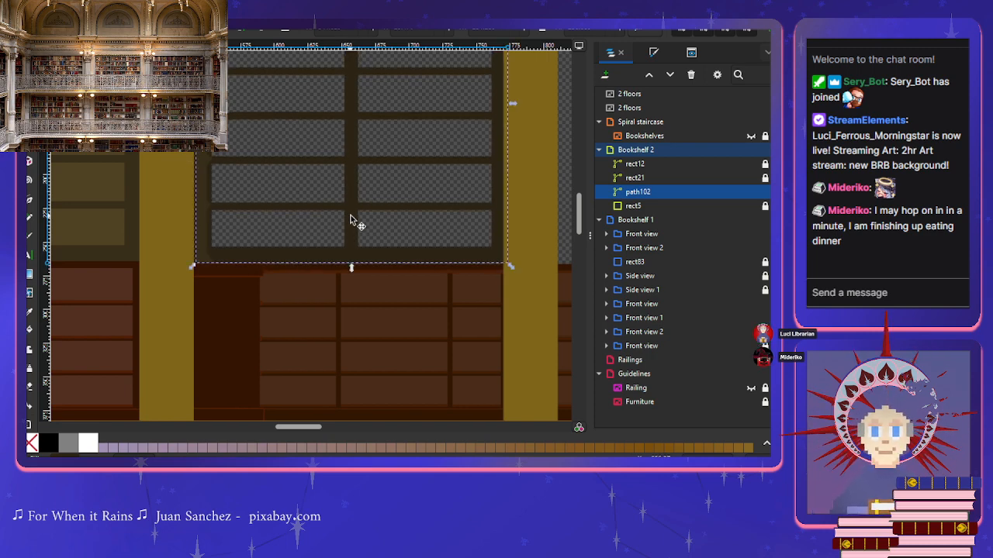
left_click(548, 239)
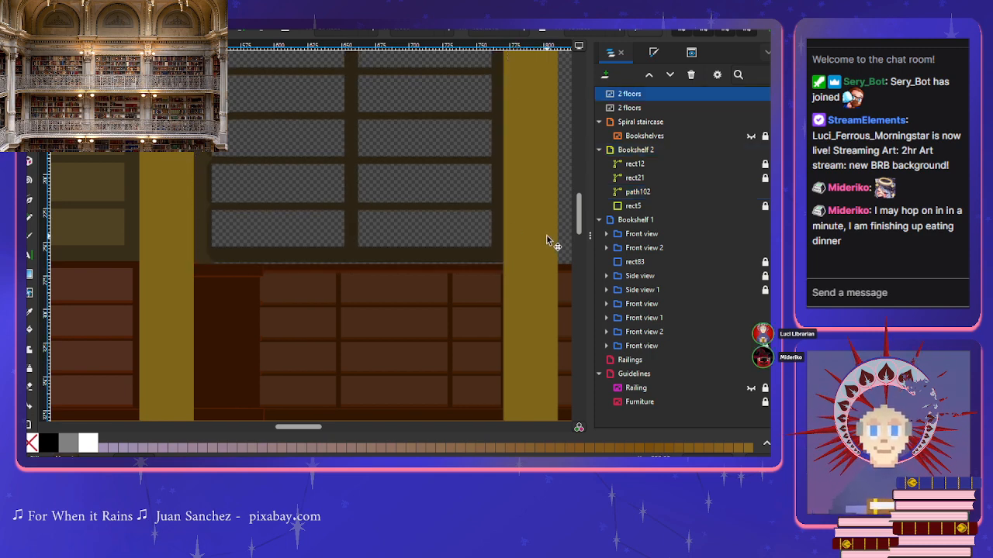
left_click(409, 259)
left_click_drag(351, 273, 350, 276)
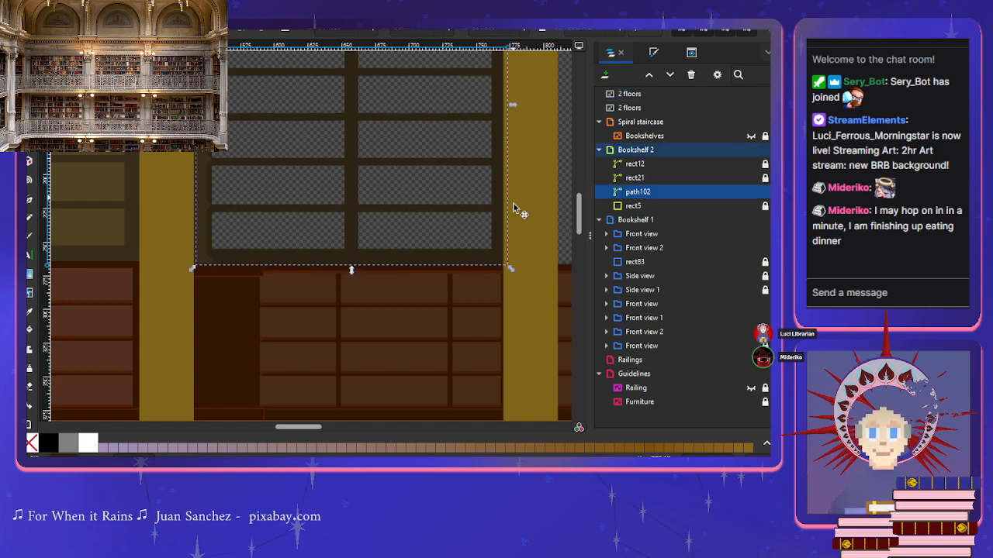
scroll(521, 235, "up", 3)
scroll(369, 142, "up", 2)
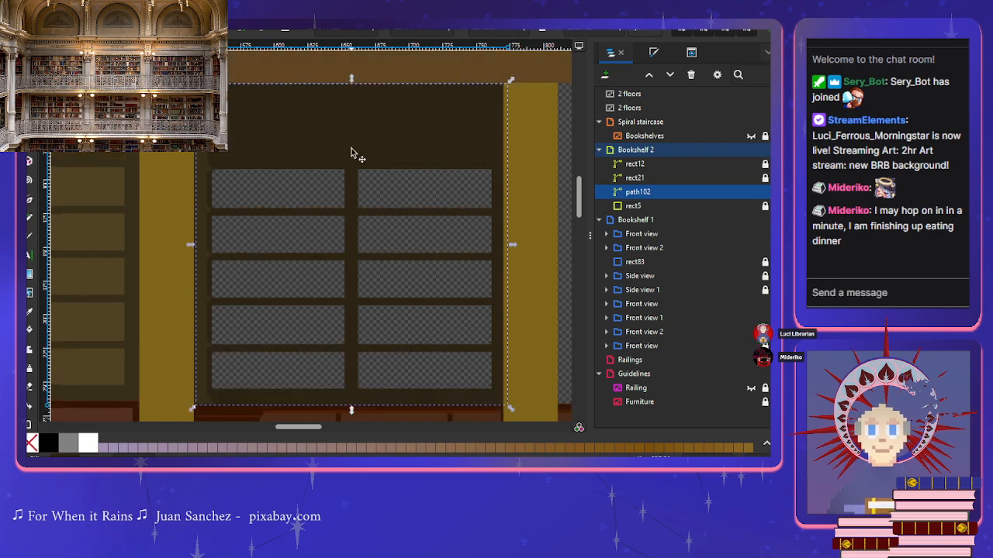
left_click_drag(352, 151, 347, 152)
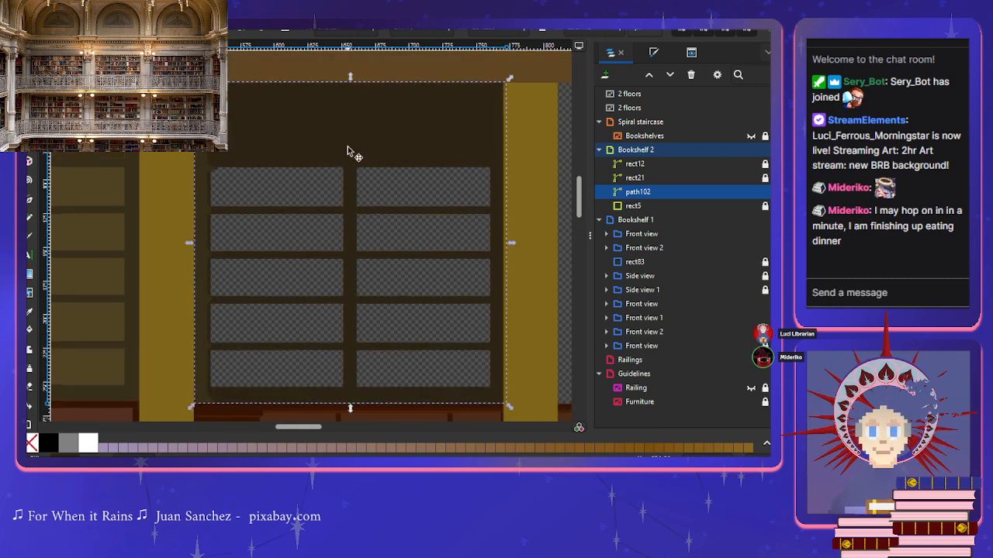
left_click(171, 213)
Step: Duplicate the backing rectangle rect5 and place the copy directly above rect5 in the Bookshelf 2 stacking order
scroll(171, 213, "down", 2)
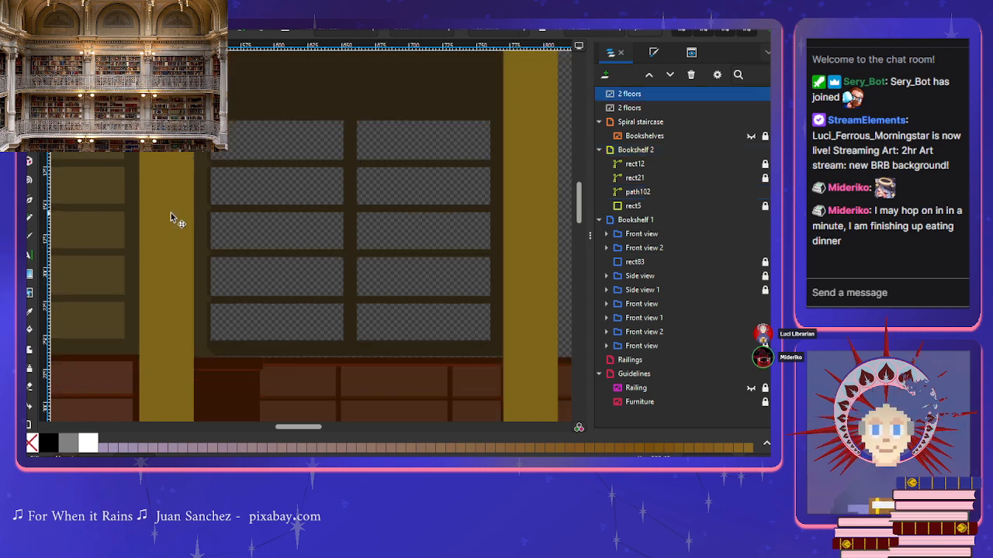
scroll(171, 213, "down", 2)
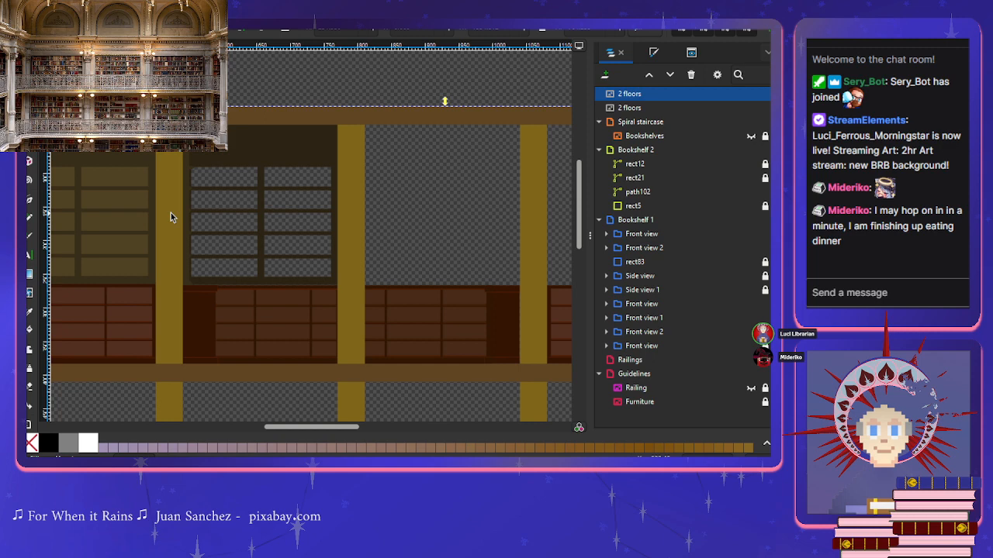
left_click(124, 228)
left_click(633, 206)
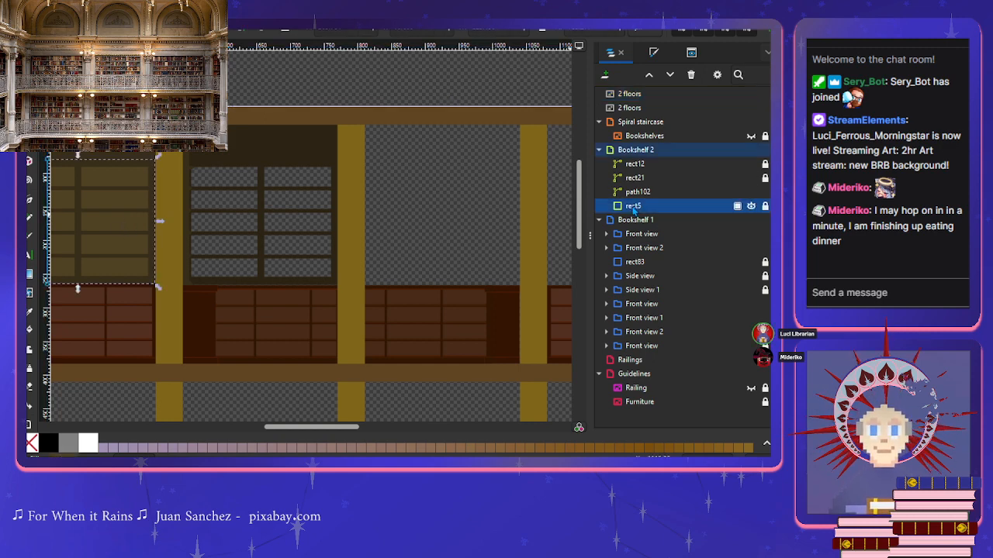
left_click(115, 224)
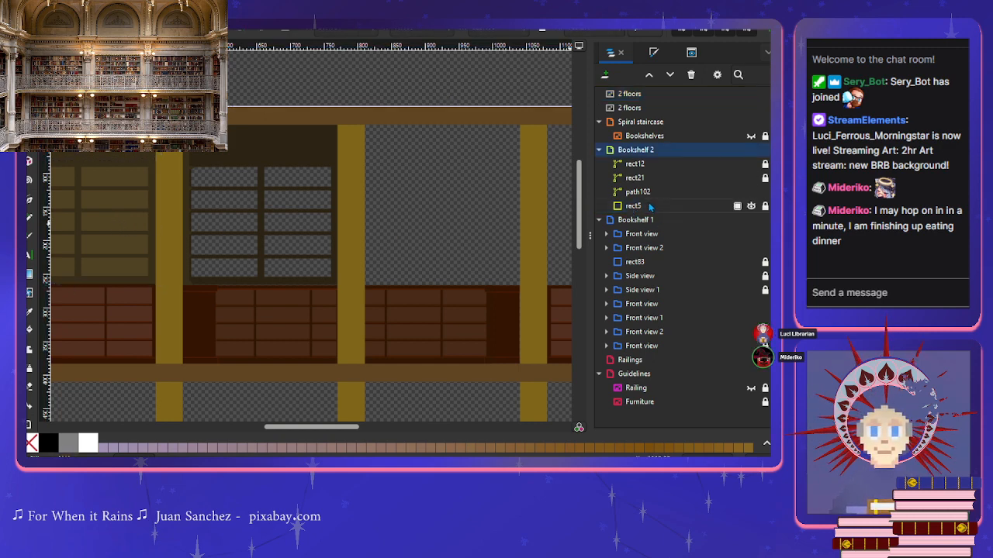
left_click(648, 206)
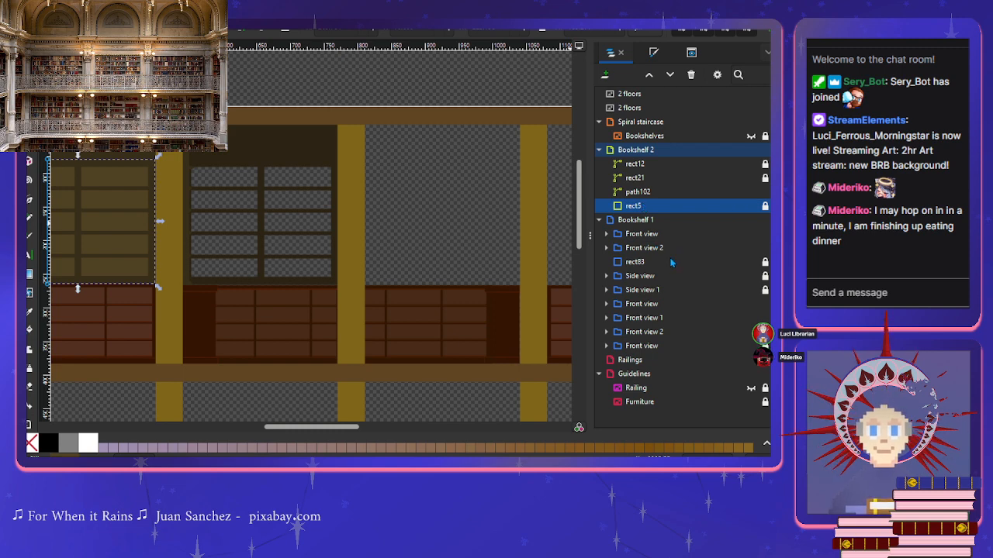
key("ctrl+d")
left_click_drag(634, 165, 636, 219)
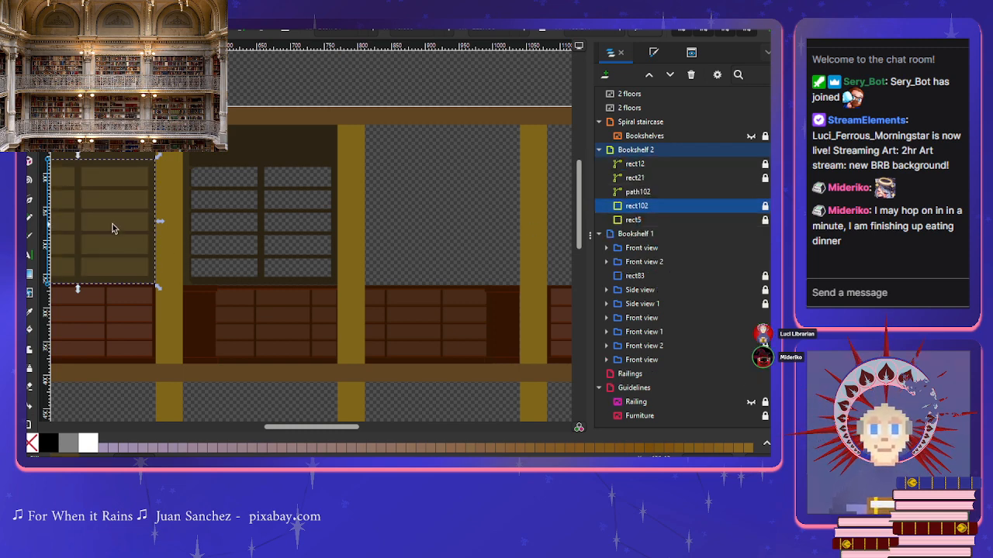
Step: Lock path102, unlock the backing copy rect102, and move and stretch it behind the next two bays to the right
left_click_drag(301, 225, 301, 225)
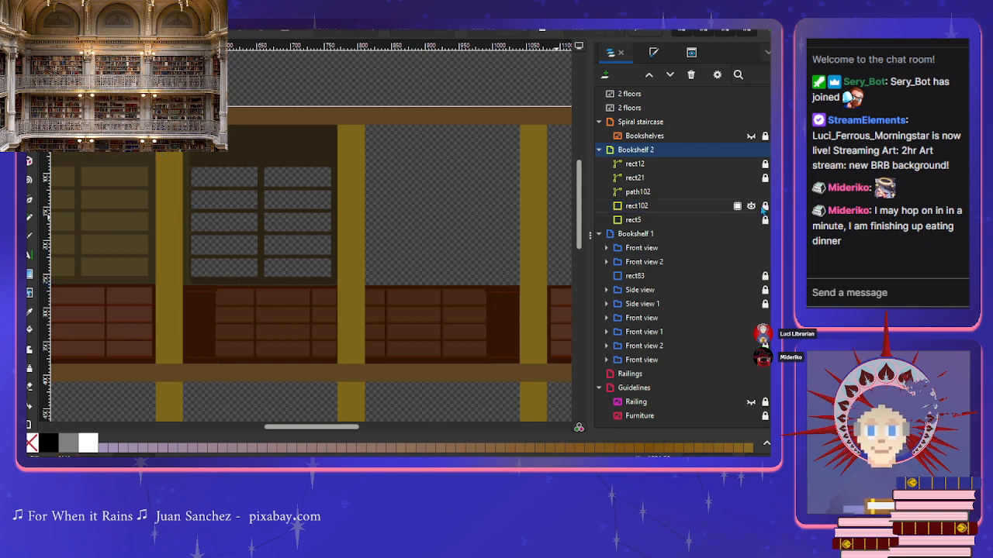
left_click(766, 207)
left_click(738, 207)
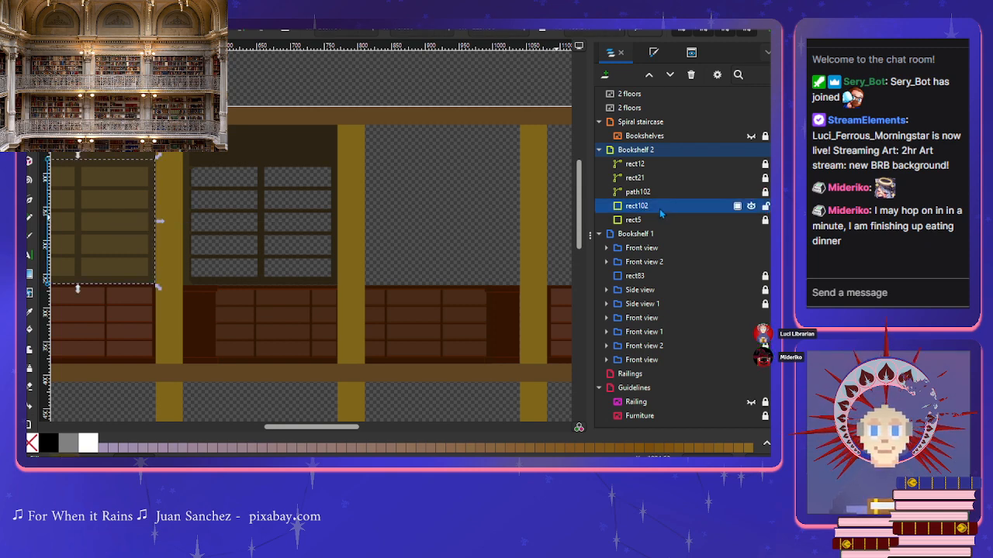
left_click_drag(146, 221, 519, 229)
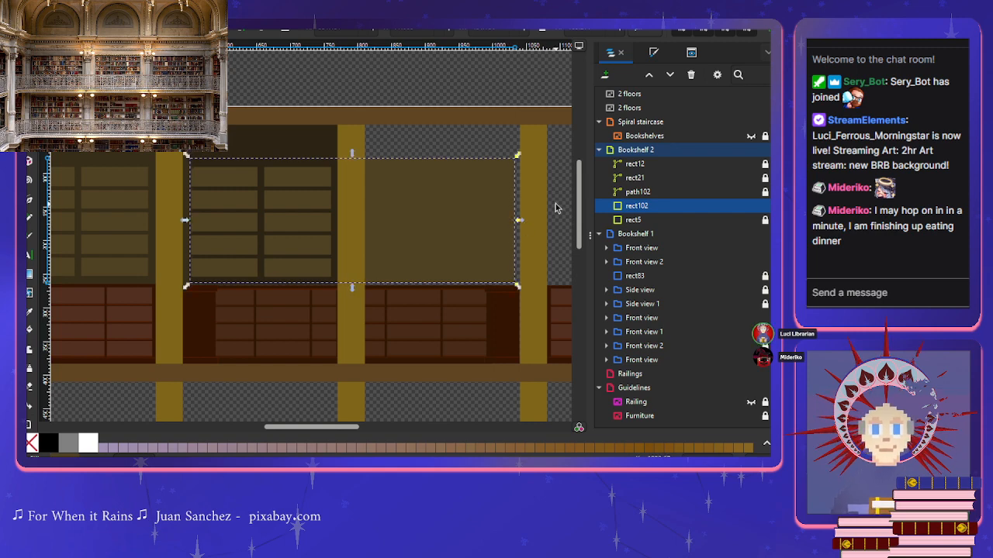
key("Escape")
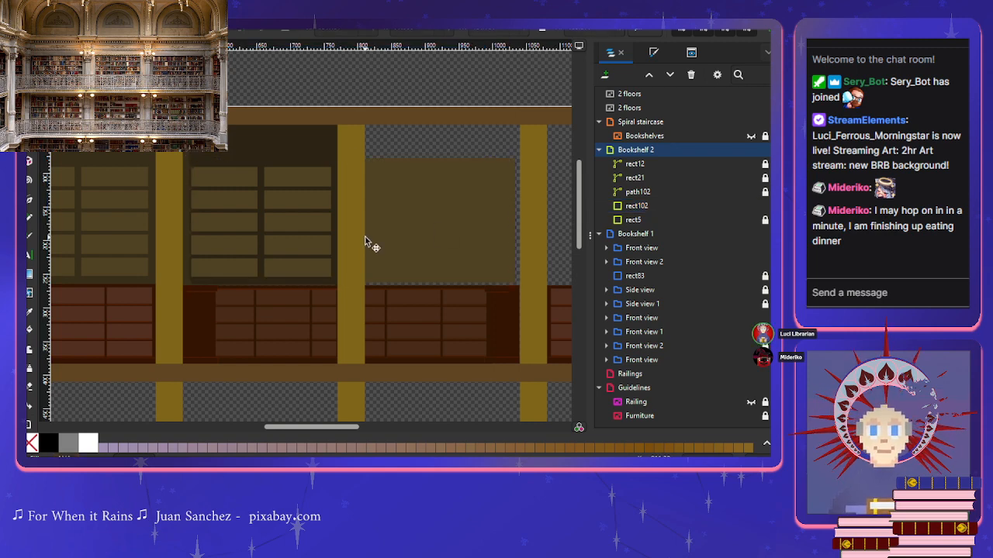
Step: Duplicate the bookcase path102, move the copy into the next bay to the right, and lock both bookcases
left_click(668, 193)
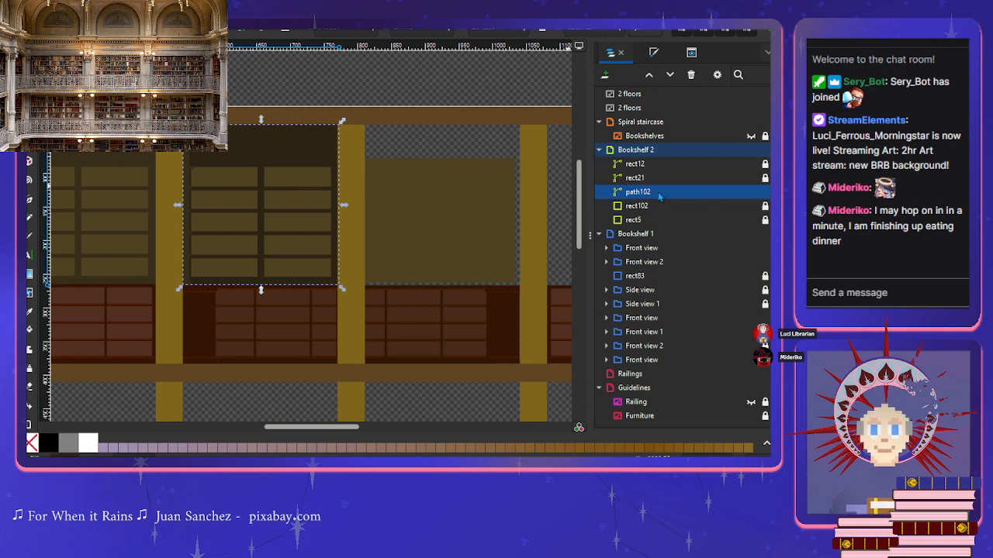
key("ctrl+d")
left_click_drag(284, 160, 460, 155)
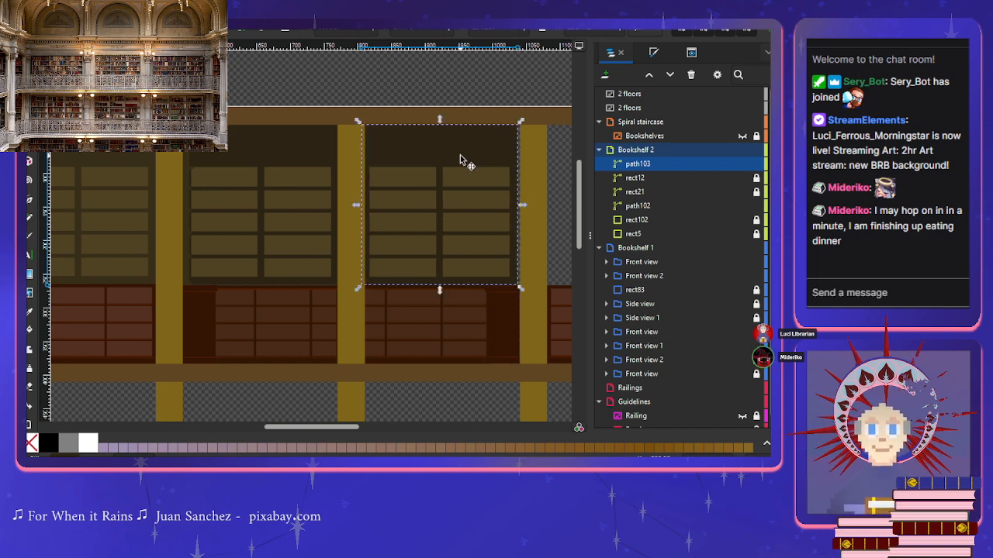
left_click(756, 163)
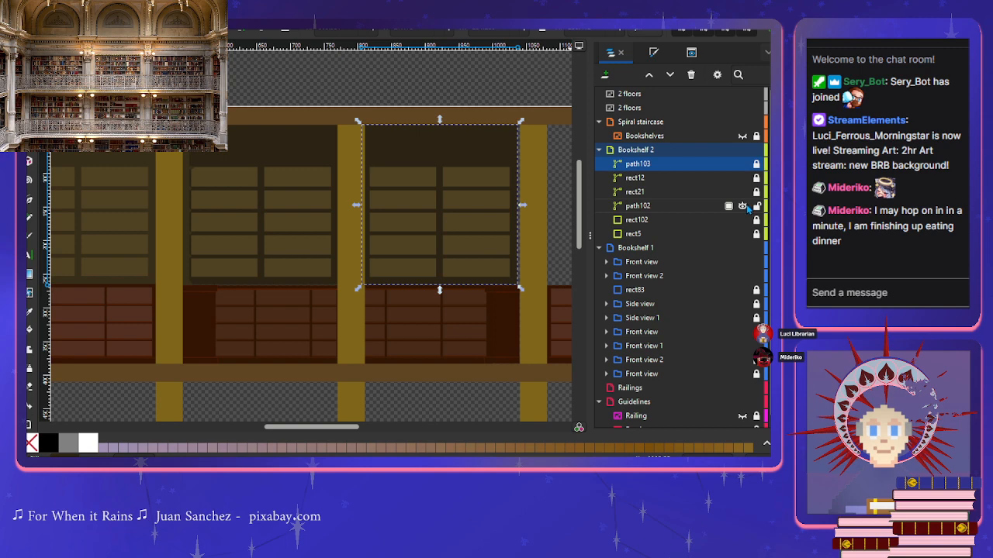
left_click(697, 208)
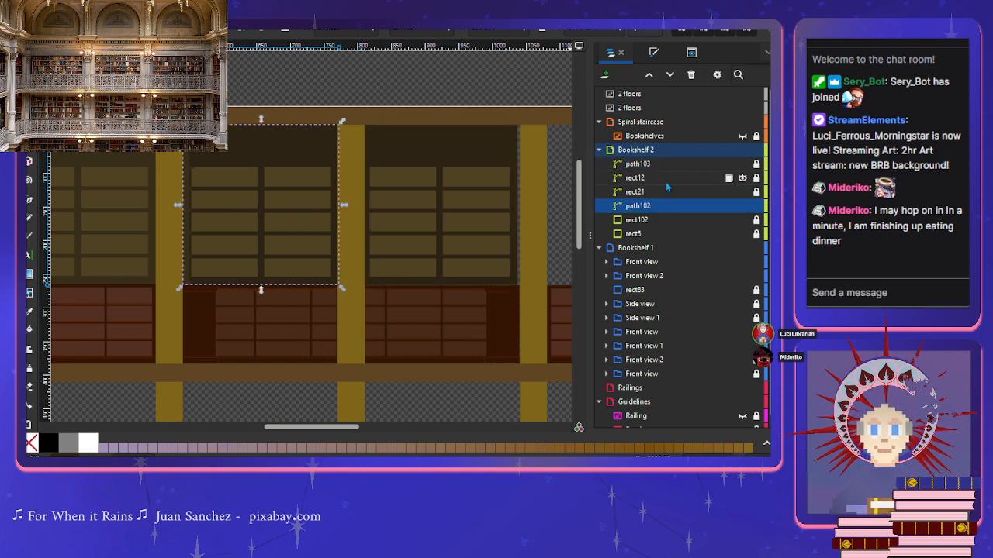
Step: Duplicate the narrow side panel rect21 and move the copy to the right edge of the newly filled bay
left_click(660, 192)
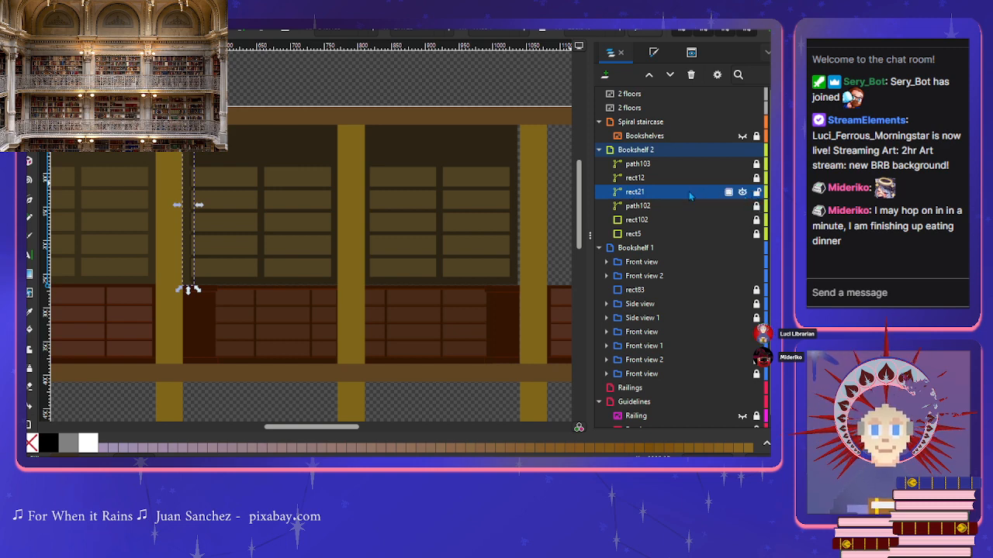
key("ctrl+d")
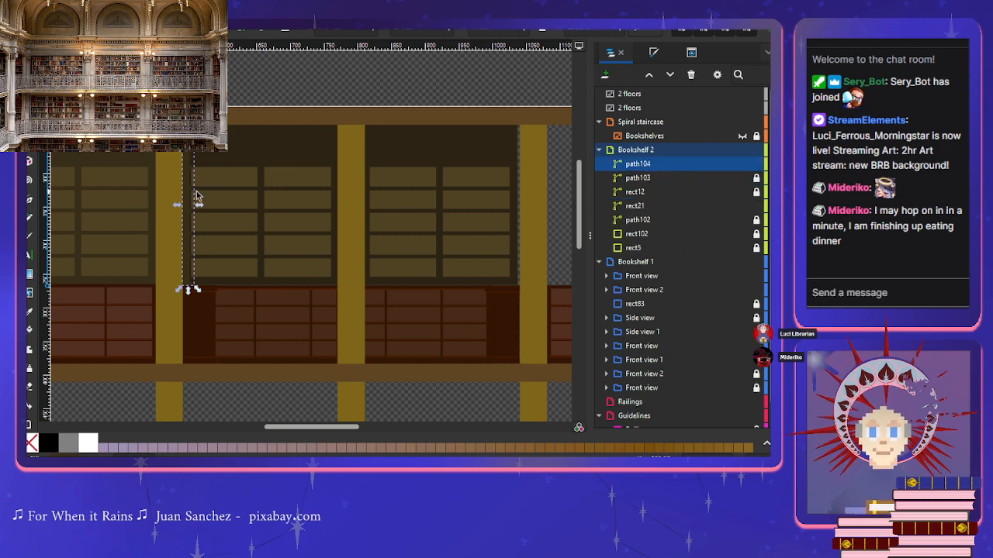
left_click_drag(190, 196, 523, 201)
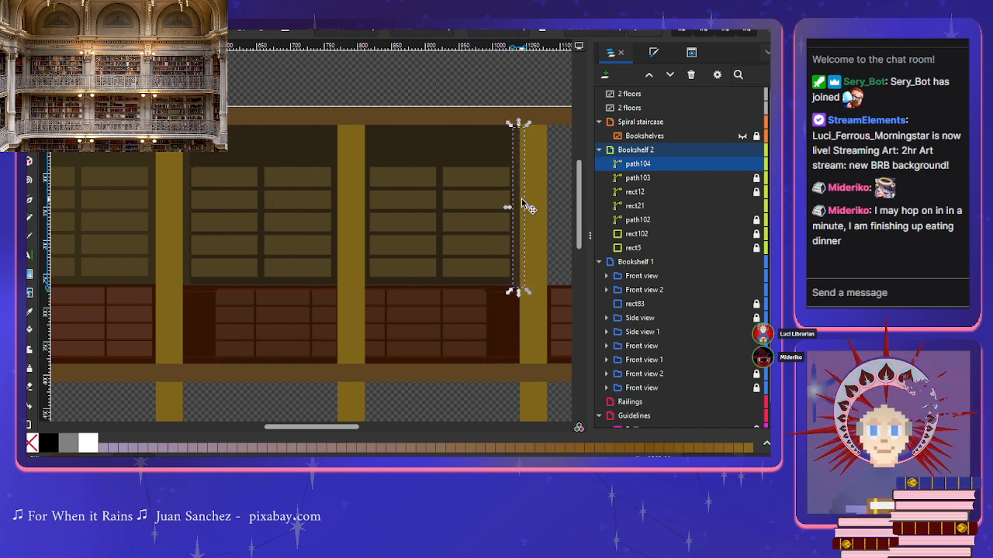
left_click(522, 199)
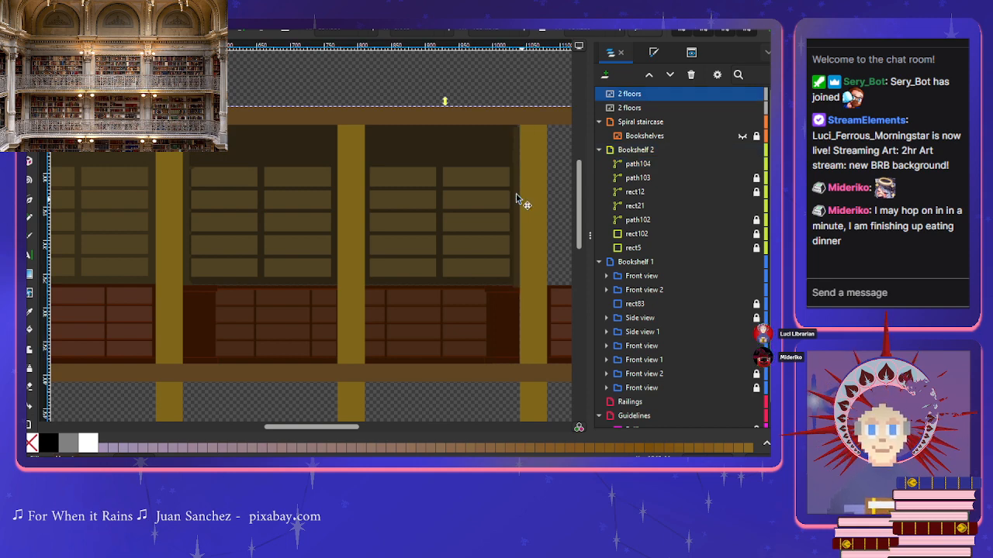
left_click(513, 199)
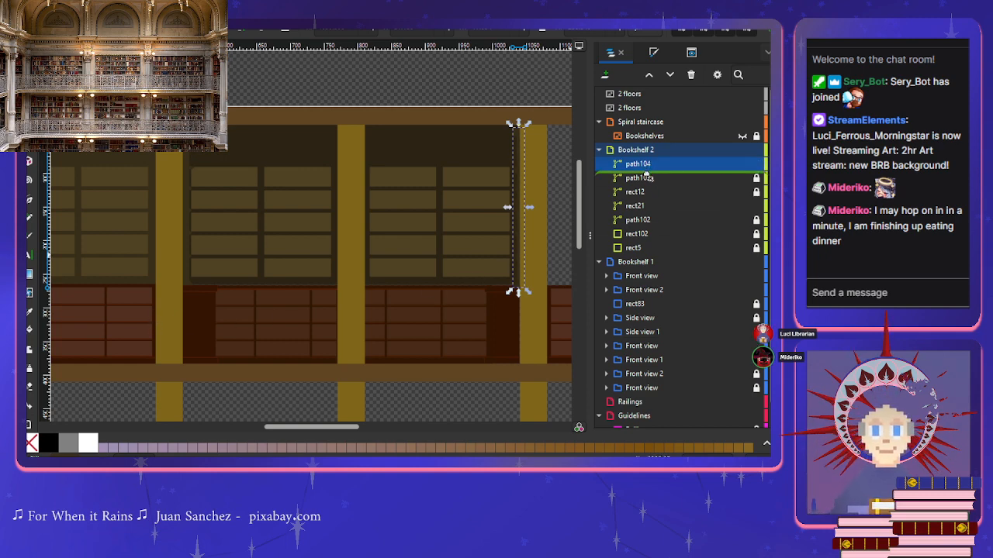
Step: Shift the copied side panel path104 left so its outer edge lines up with the pillar
scroll(500, 222, "up", 4)
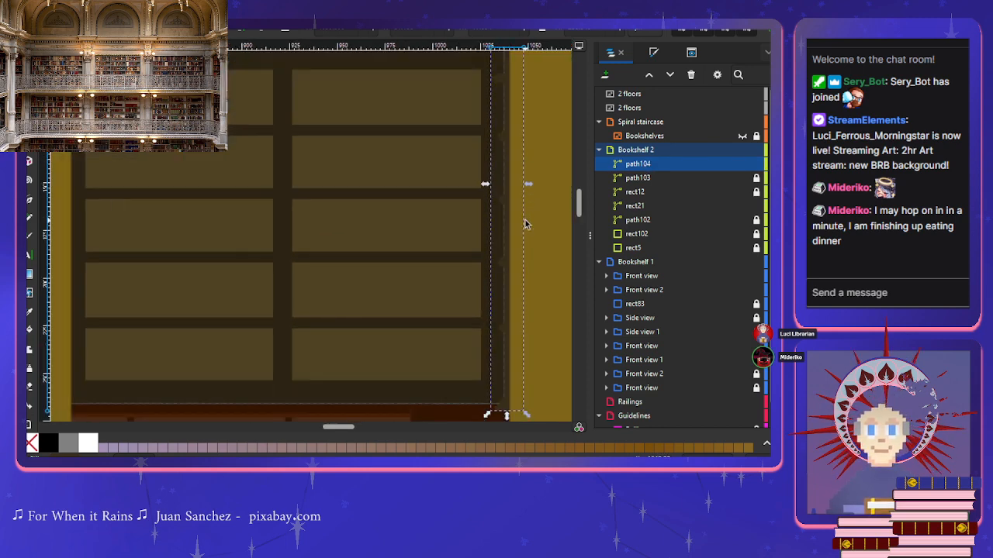
left_click_drag(502, 231, 479, 231)
scroll(494, 256, "down", 4)
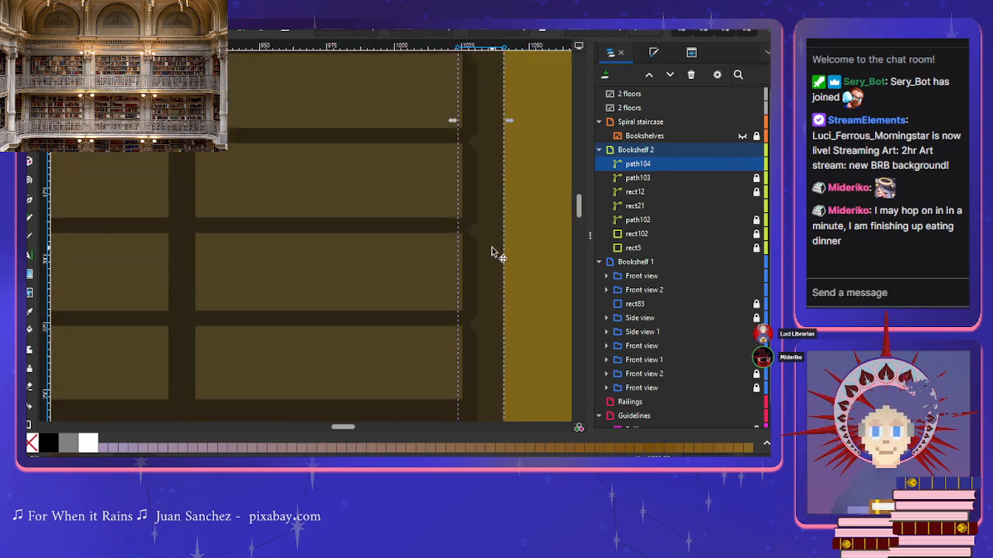
left_click_drag(489, 340, 487, 334)
scroll(486, 339, "up", 3)
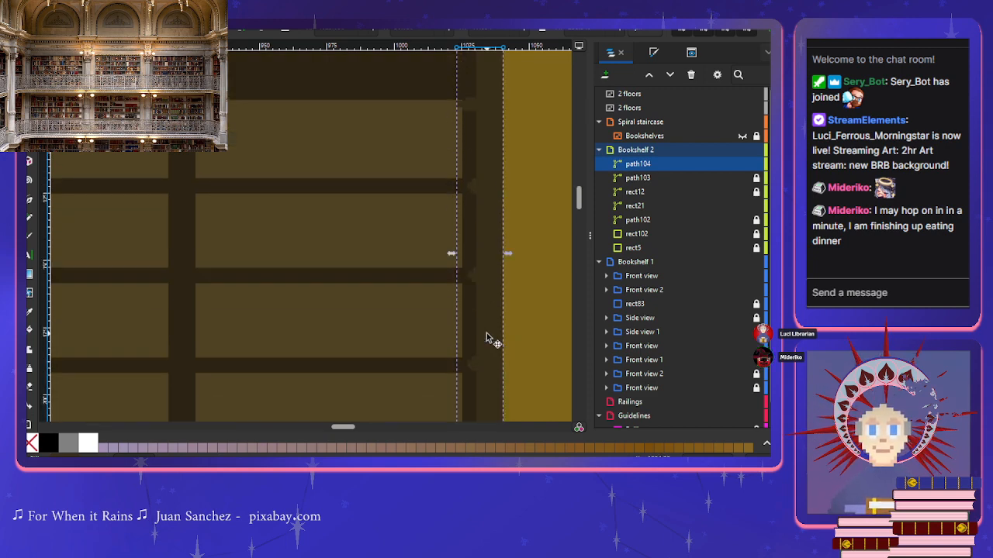
Step: Nudge the copied side panel path104 slightly upward and lock it together with the original side panel rect21
left_click_drag(487, 322, 487, 319)
scroll(356, 313, "down", 5)
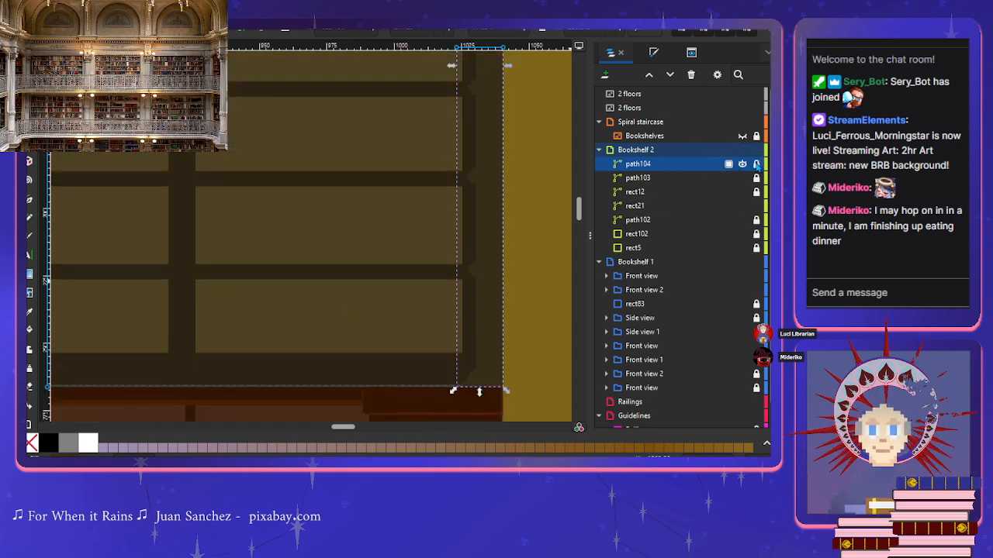
left_click(728, 205)
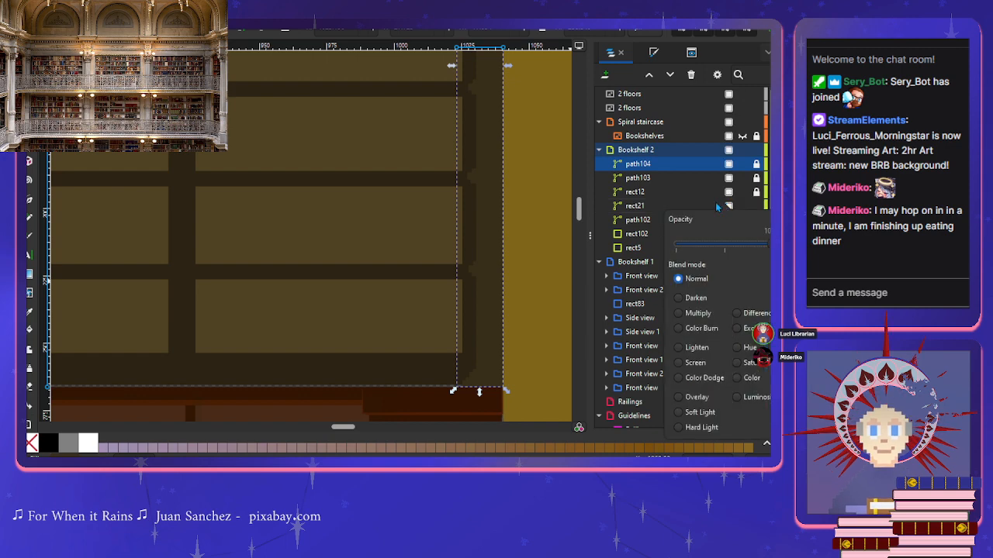
left_click(635, 212)
left_click(673, 207)
scroll(467, 274, "down", 2)
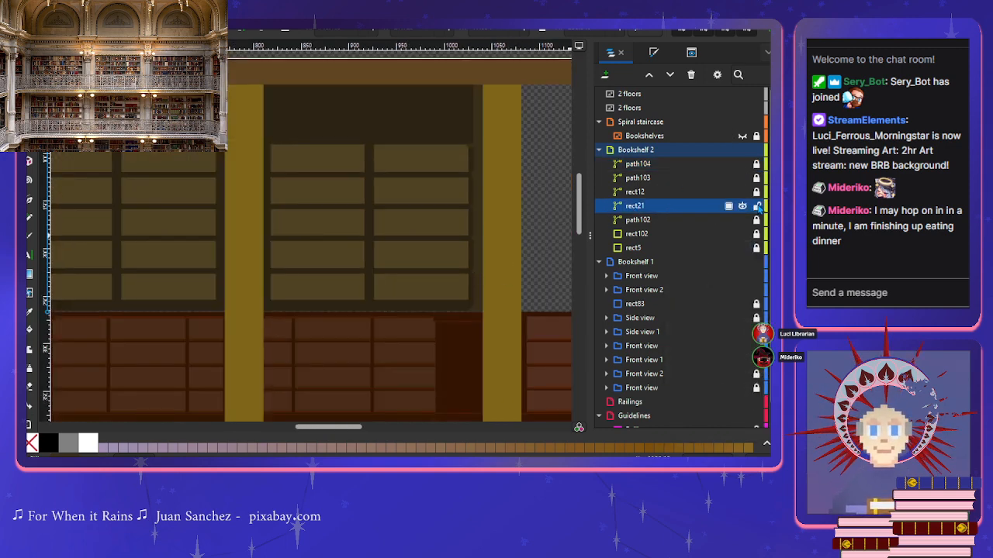
left_click(657, 194)
left_click(672, 179)
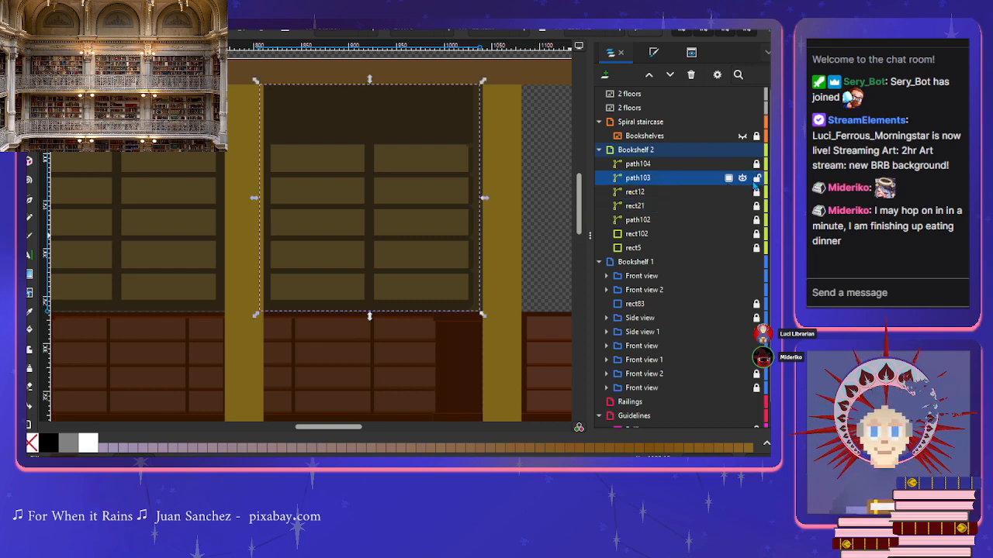
scroll(392, 316, "up", 2, "ctrl")
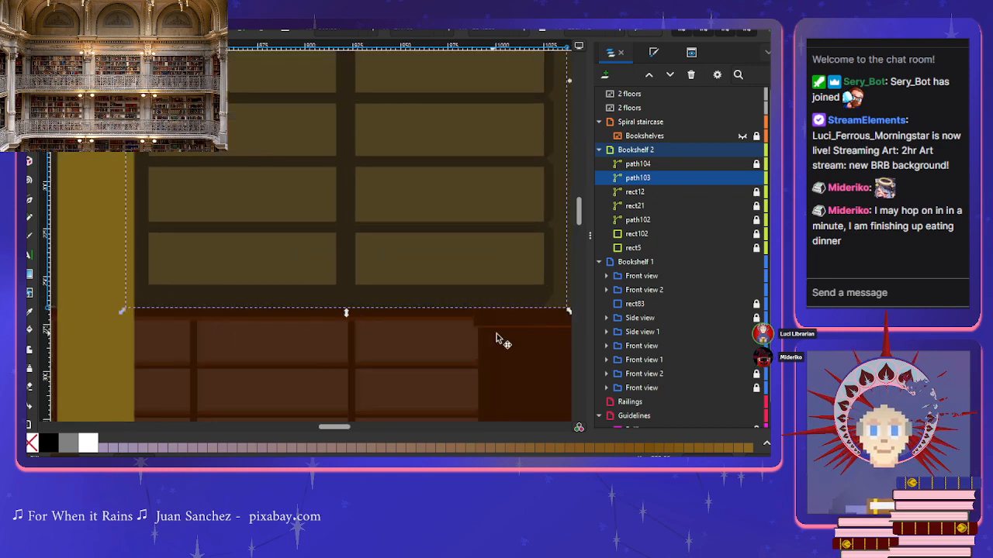
left_click(719, 166)
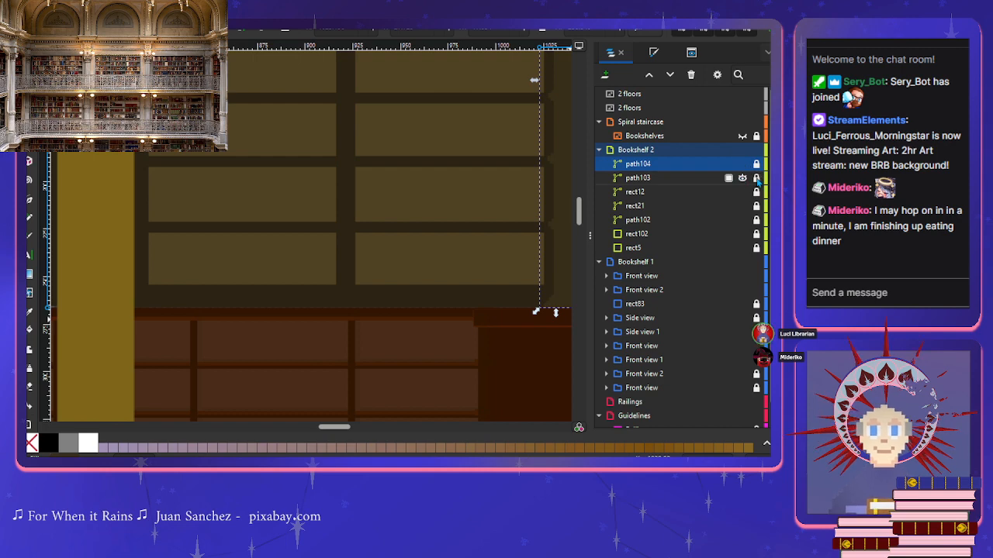
scroll(358, 339, "down", 2, "ctrl")
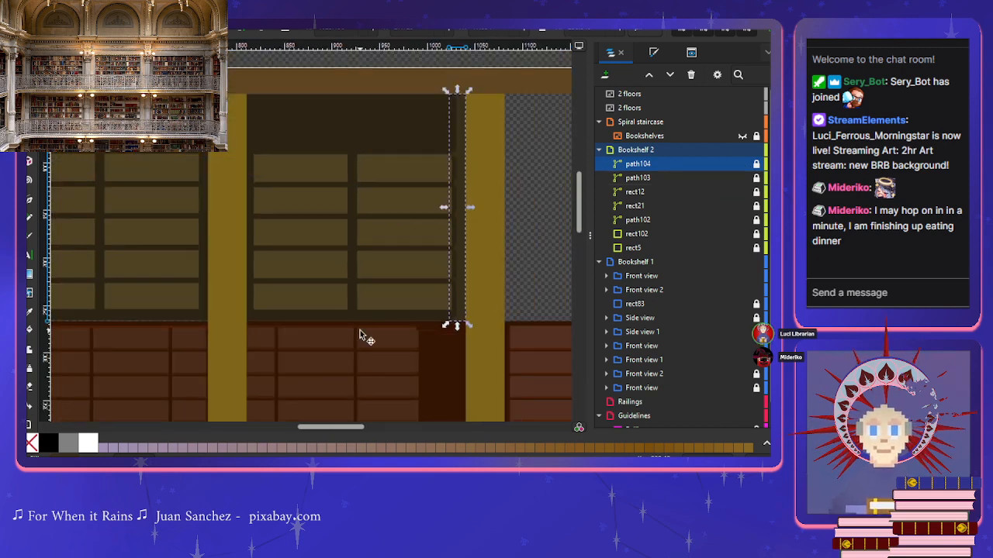
Step: Unlock the bookcase path103 and stretch its lower edge down slightly to meet the reddish bookcases below
left_click(687, 195)
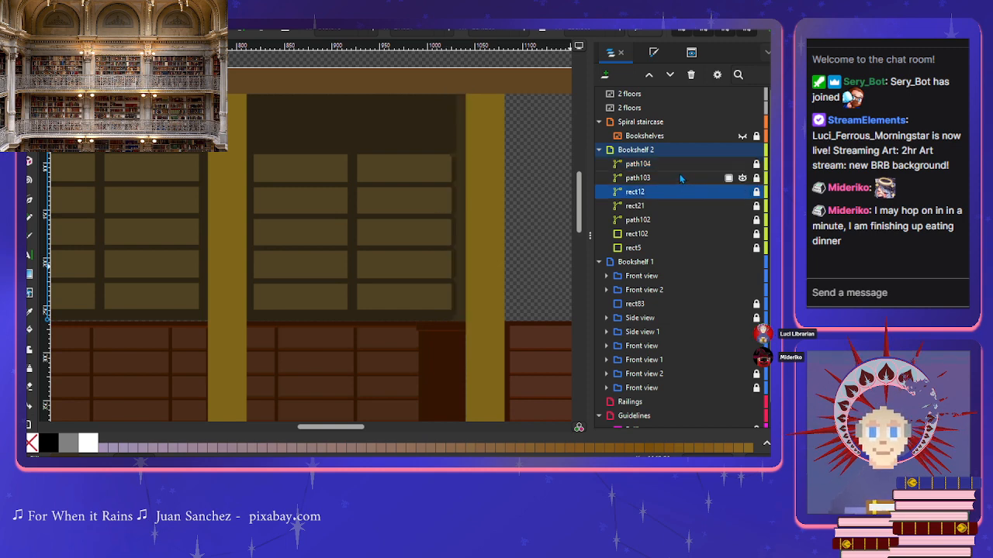
left_click(682, 177)
scroll(358, 344, "up", 3, "ctrl")
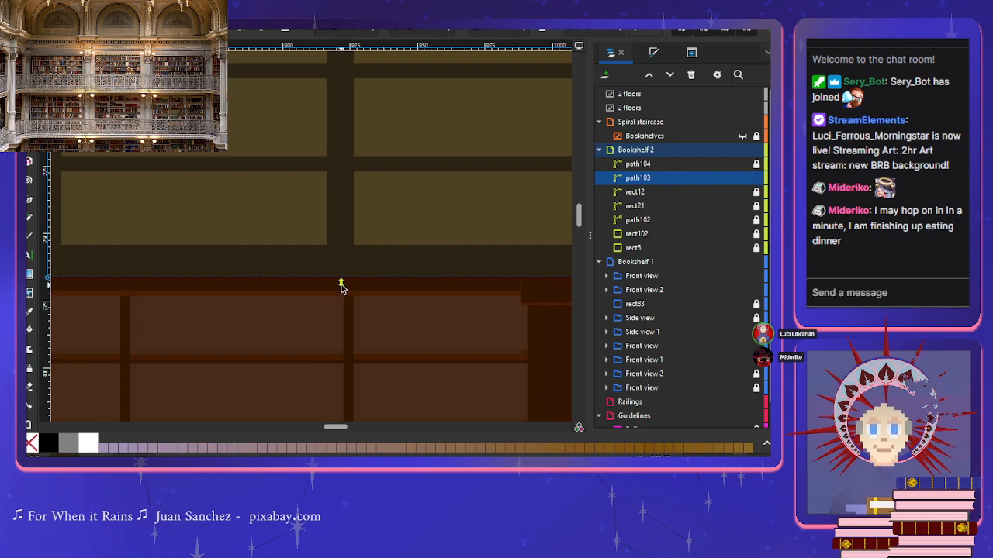
left_click_drag(339, 286, 341, 291)
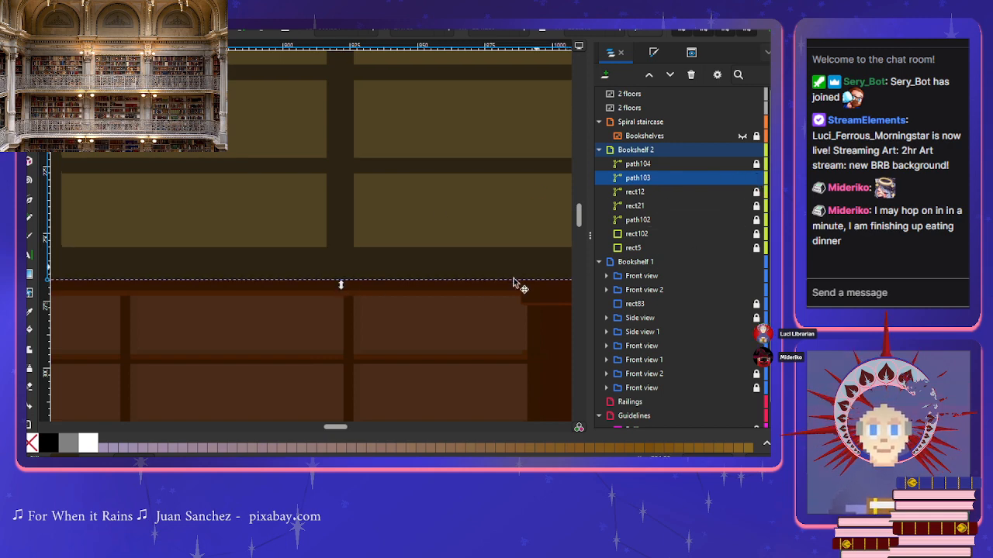
left_click(488, 294)
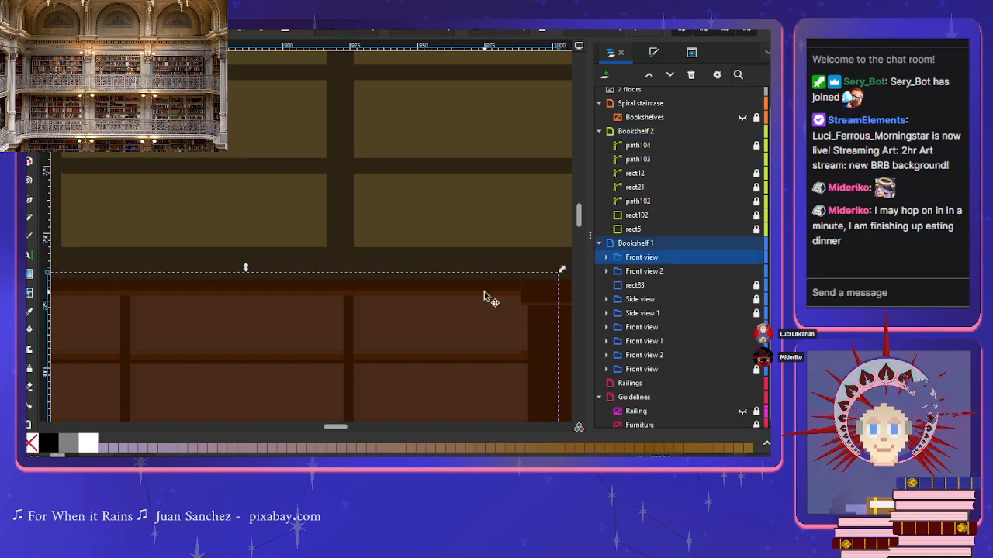
left_click(599, 132)
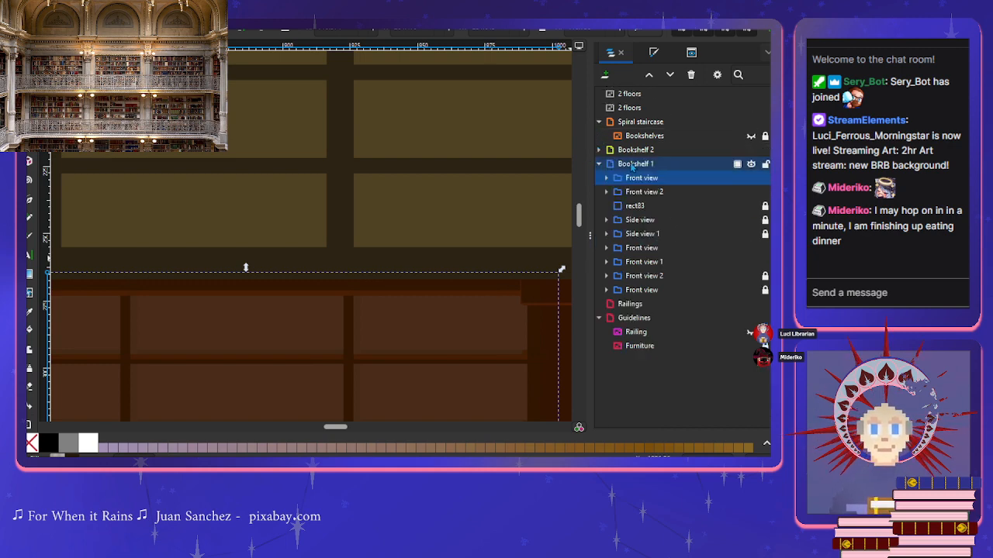
left_click_drag(633, 167, 633, 152)
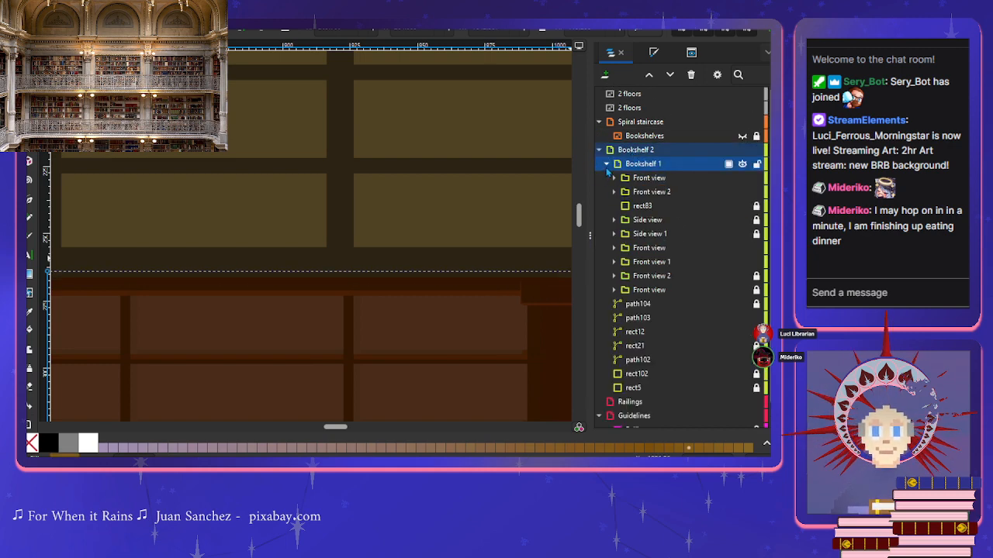
left_click(599, 150)
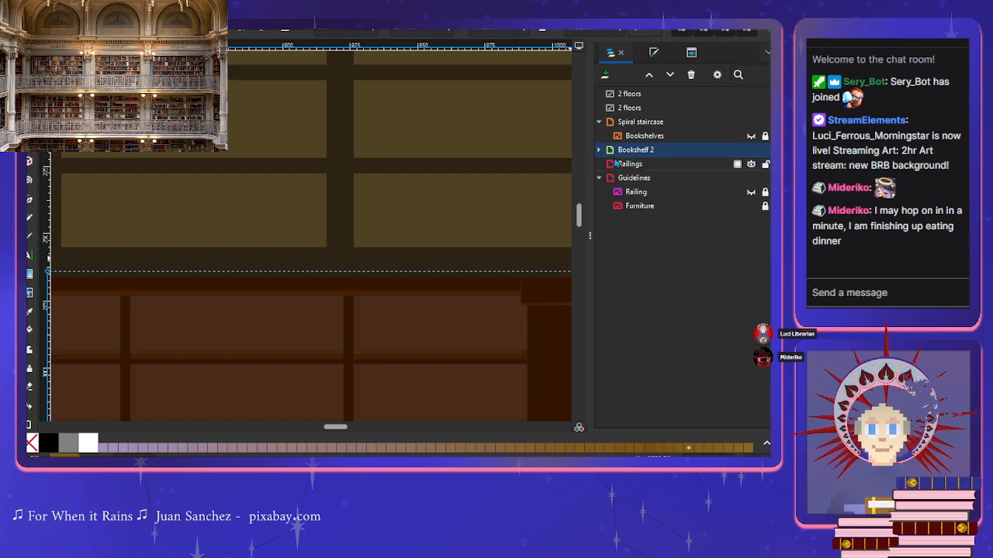
key("ctrl+z")
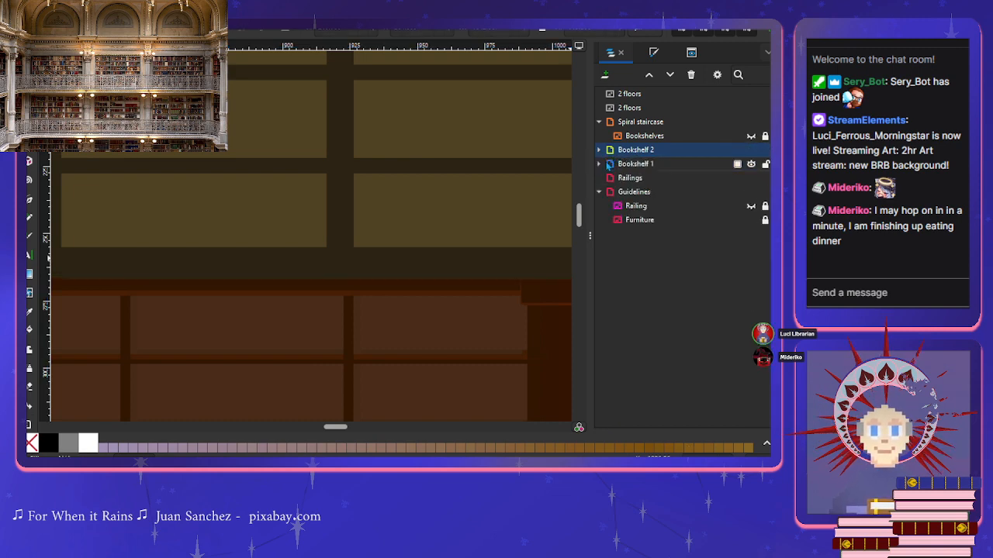
Step: Move the Bookshelf 1 layer above the Bookshelf 2 layer in the stacking order and collapse it
left_click_drag(610, 163, 611, 147)
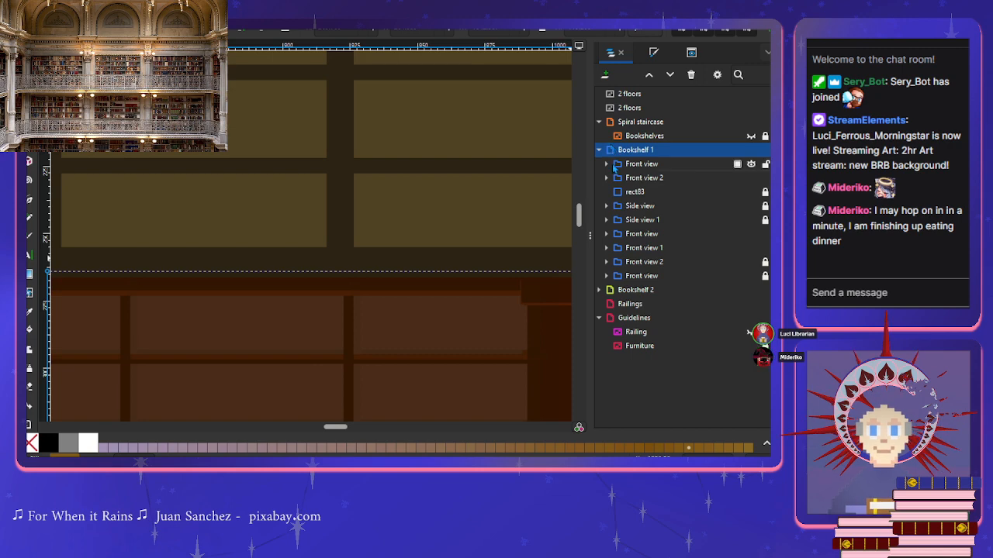
left_click(598, 150)
Step: Close the Fill and Stroke dialog and lock the bookcase path103 on the Bookshelf 2 layer
scroll(479, 236, "down", 5)
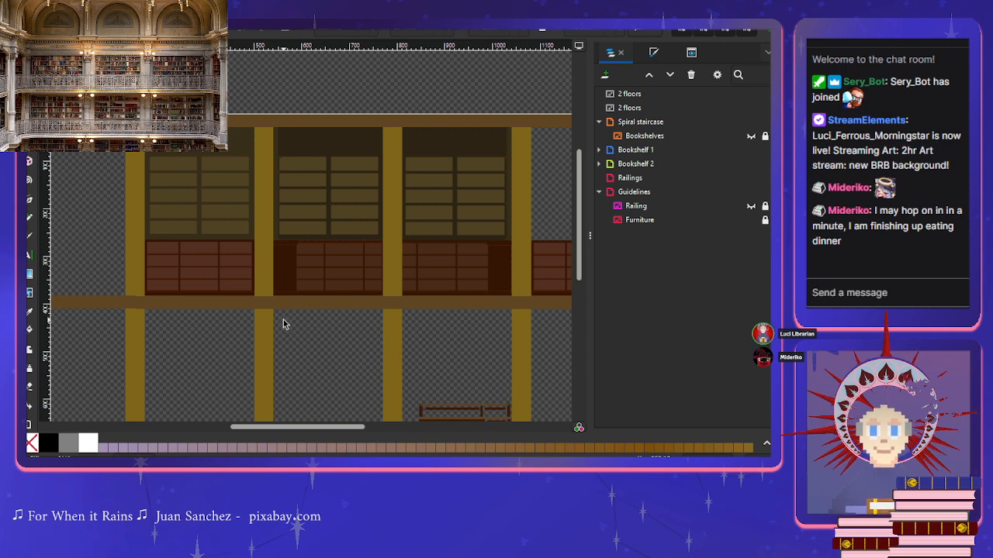
scroll(283, 324, "down", 2)
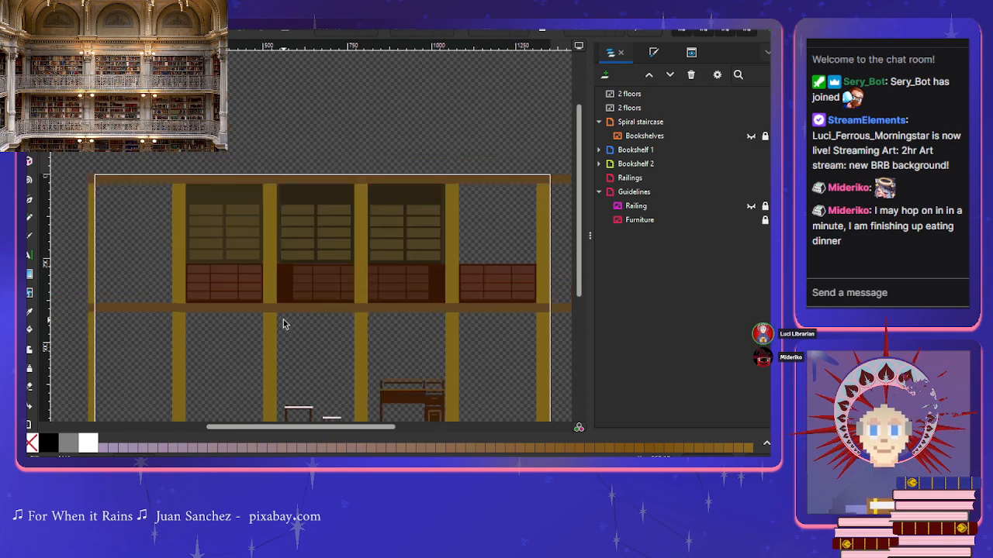
scroll(283, 325, "up", 1)
scroll(283, 319, "up", 1)
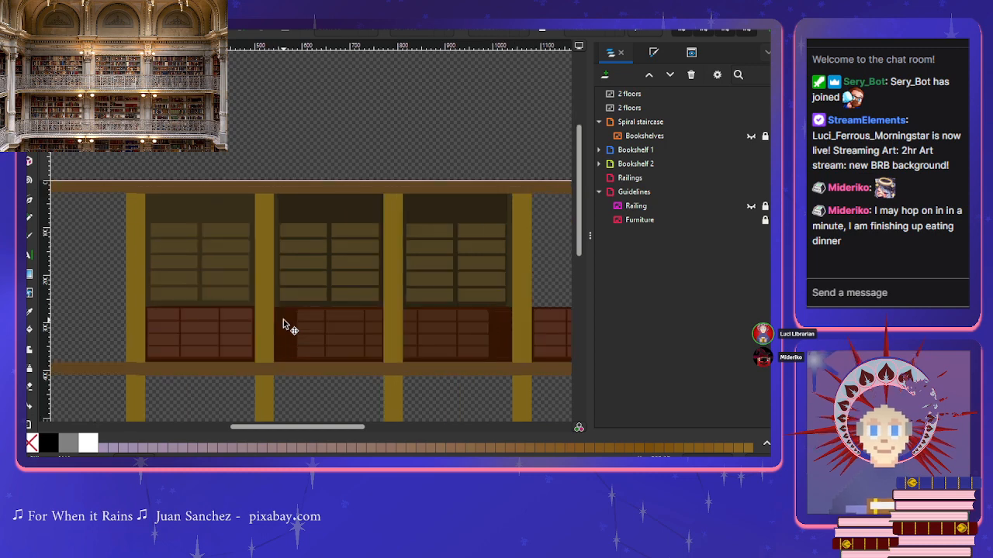
scroll(339, 311, "down", 1)
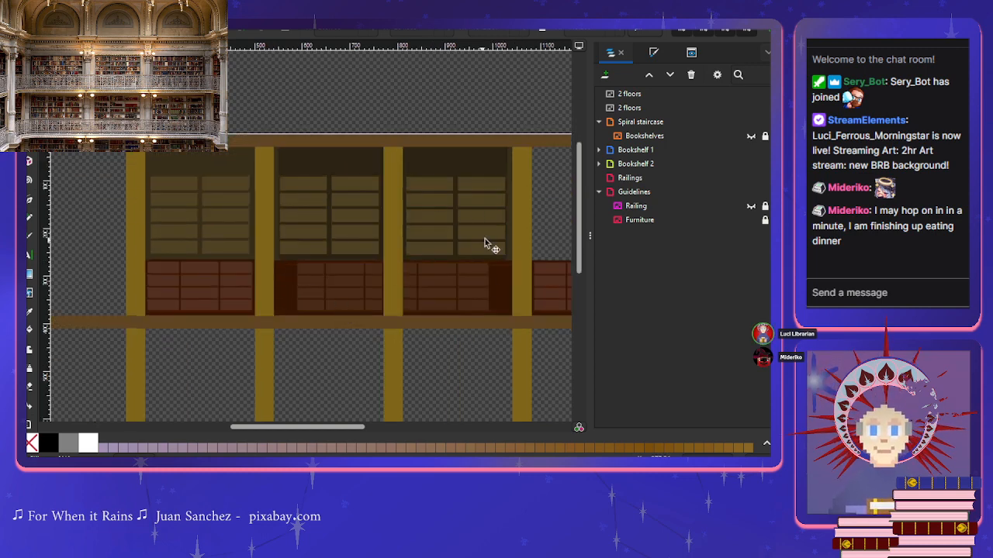
left_click(510, 234)
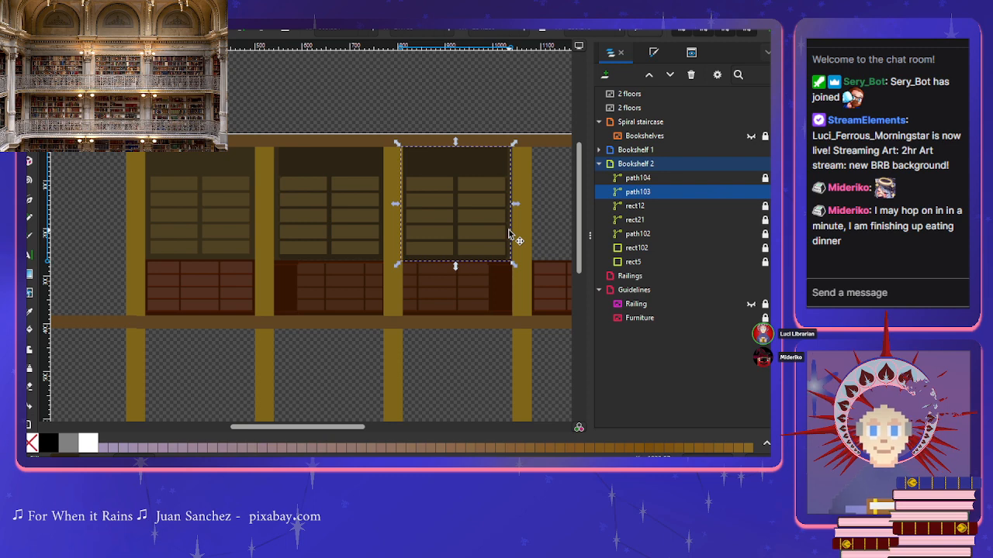
left_click(638, 180)
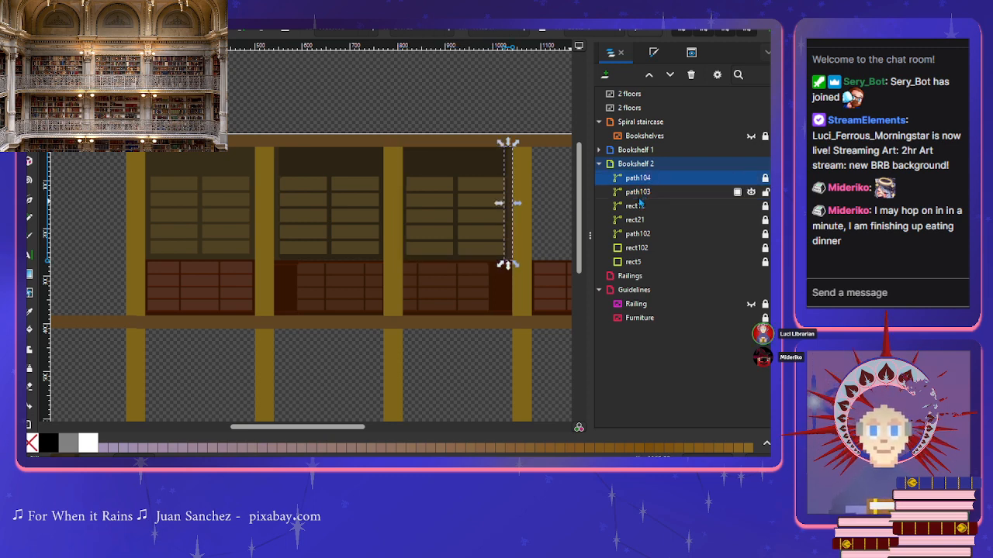
left_click(656, 53)
left_click(665, 52)
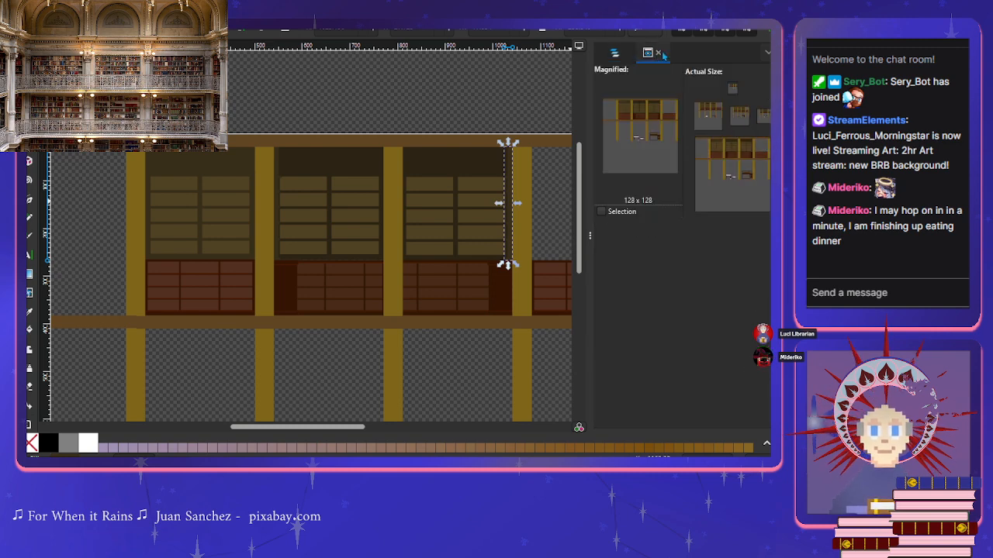
left_click(611, 53)
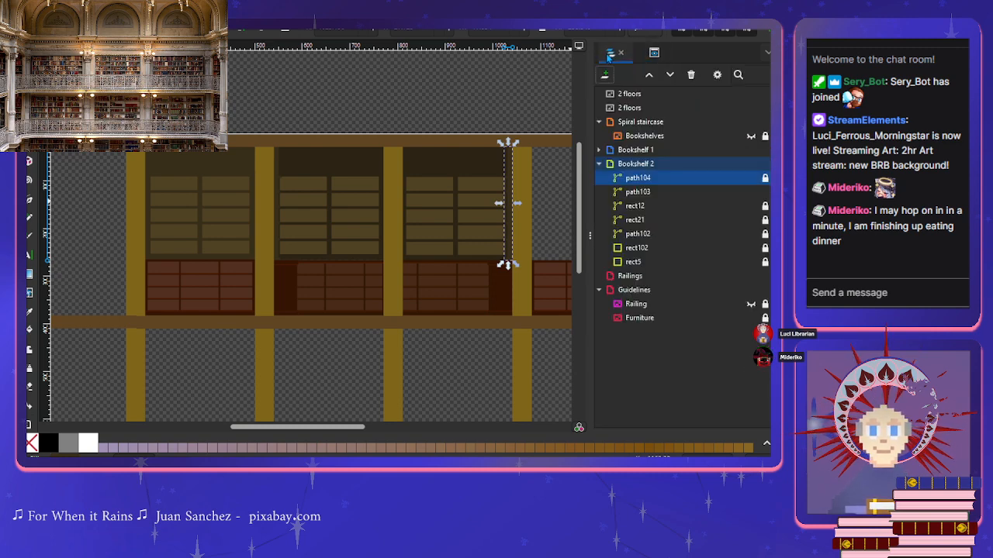
left_click(698, 193)
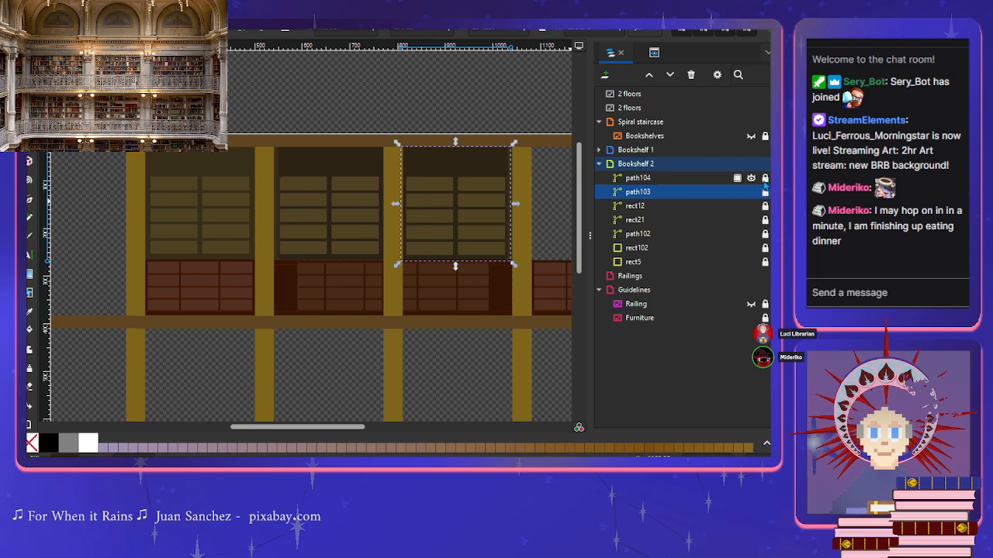
Step: Unlock the side panel path104 and activate the colour picker tool
left_click(695, 179)
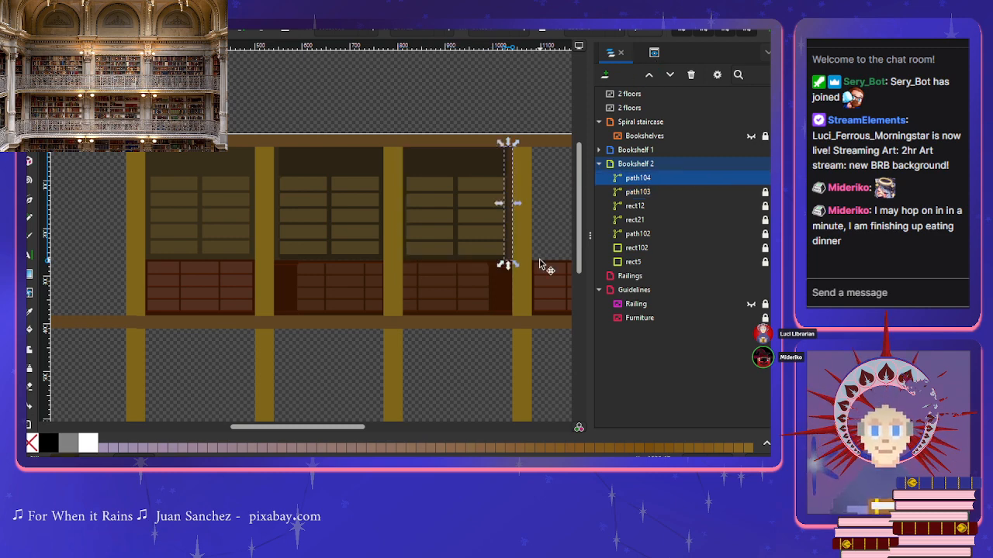
scroll(541, 261, "up", 2)
scroll(485, 258, "left", 3)
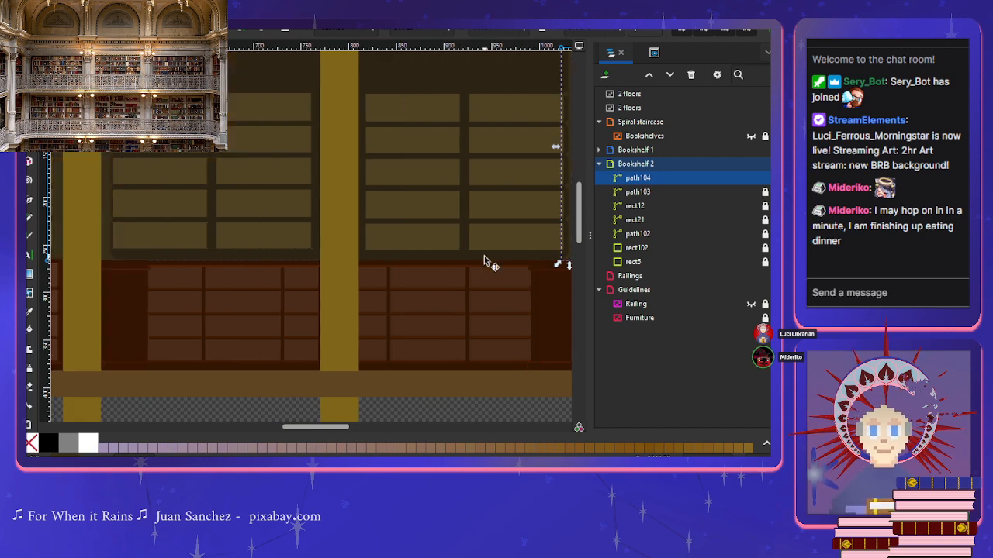
left_click(30, 312)
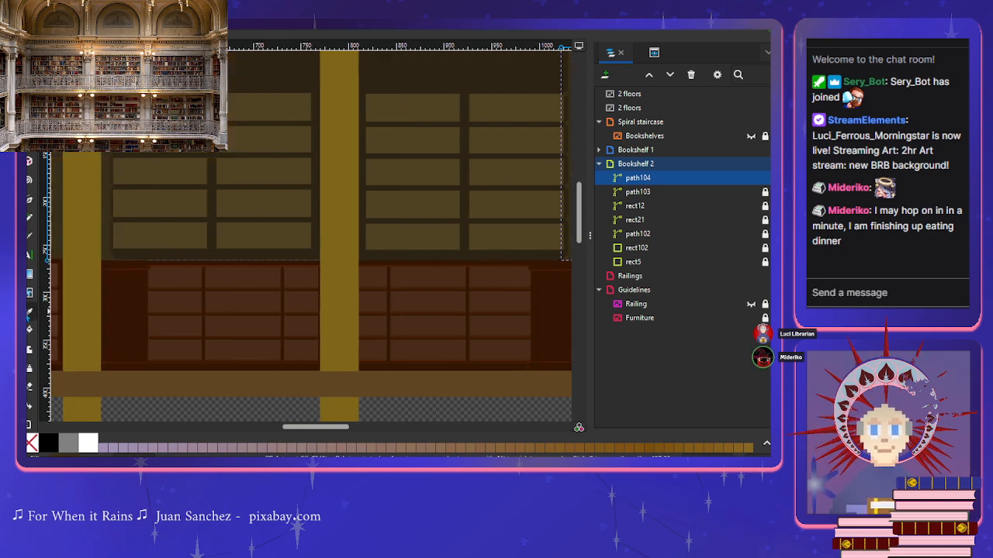
scroll(301, 262, "down", 1)
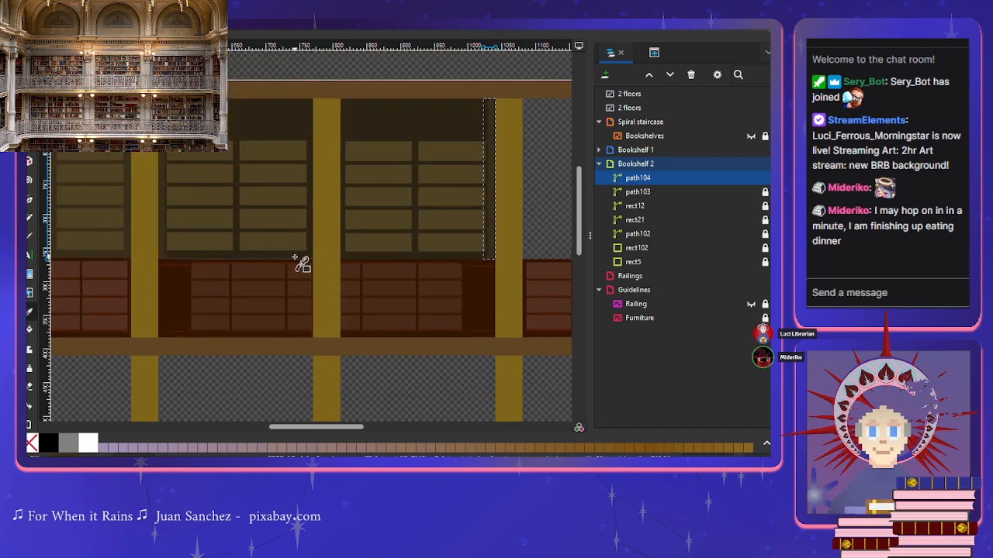
left_click(654, 52)
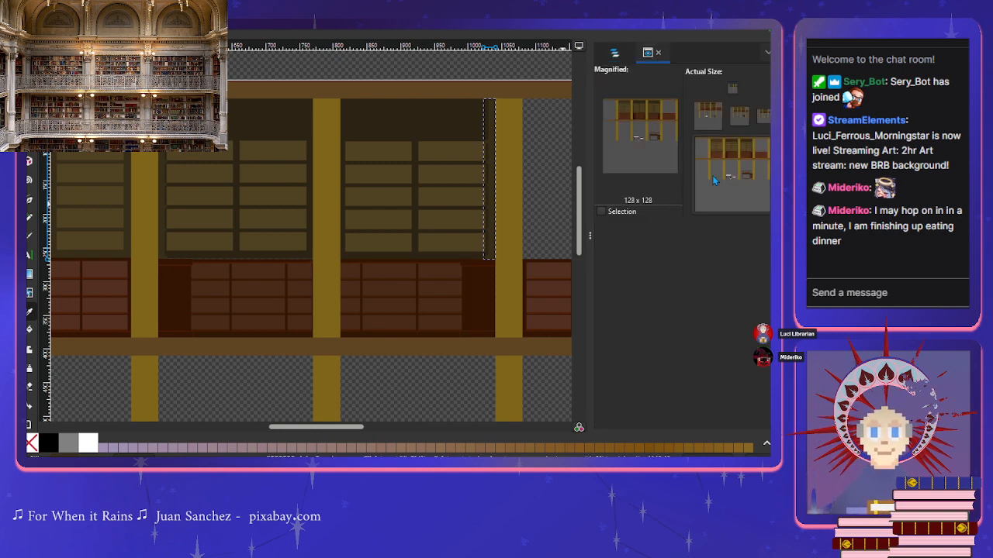
left_click(614, 52)
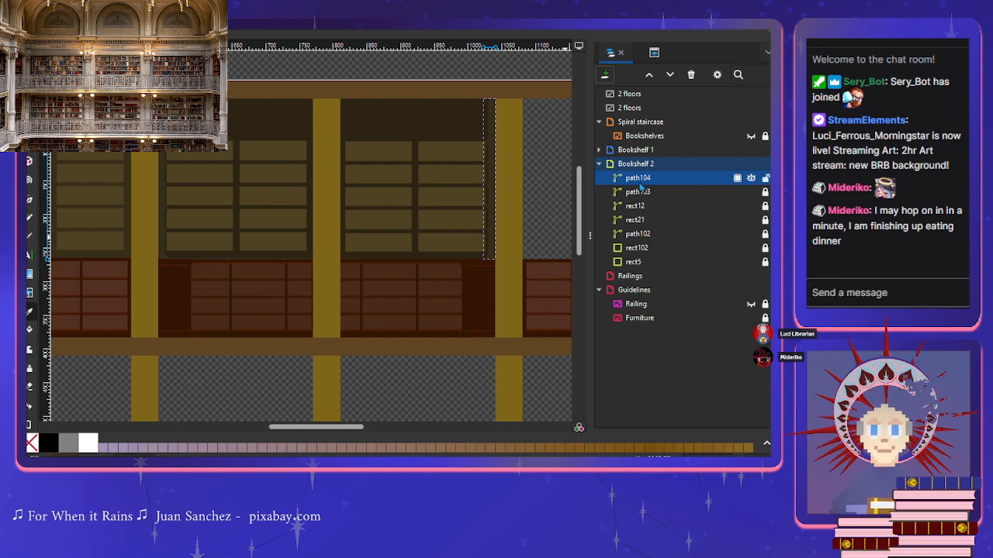
Step: Unlock the bookcase path102 on the Bookshelf 2 layer and move it down slightly to meet the reddish bookcases below
left_click(638, 206)
left_click(639, 220)
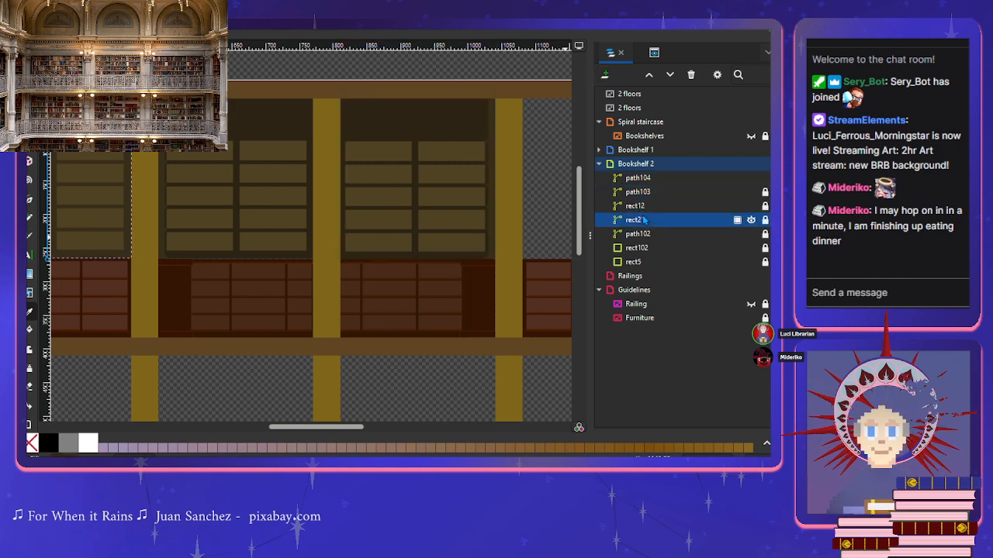
left_click(647, 233)
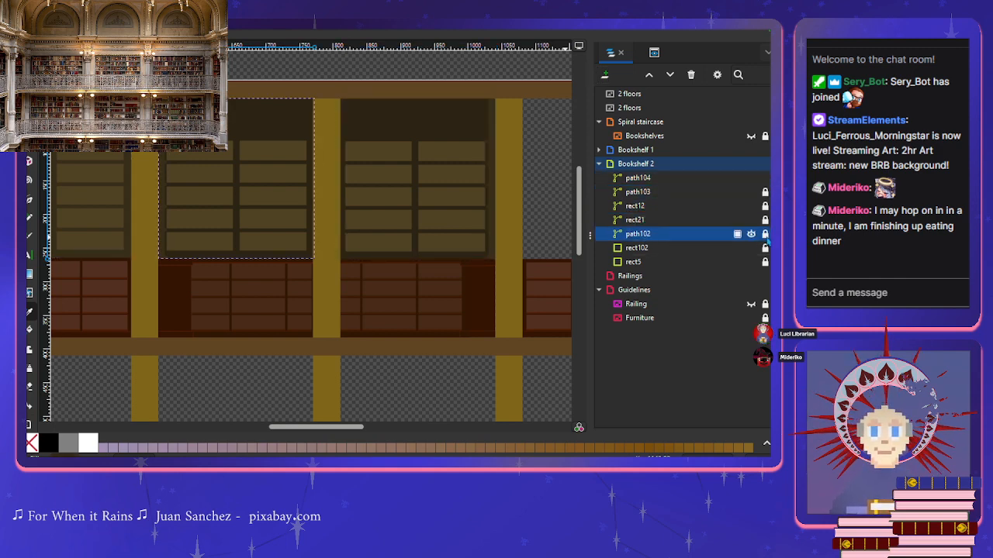
scroll(241, 286, "up", 2)
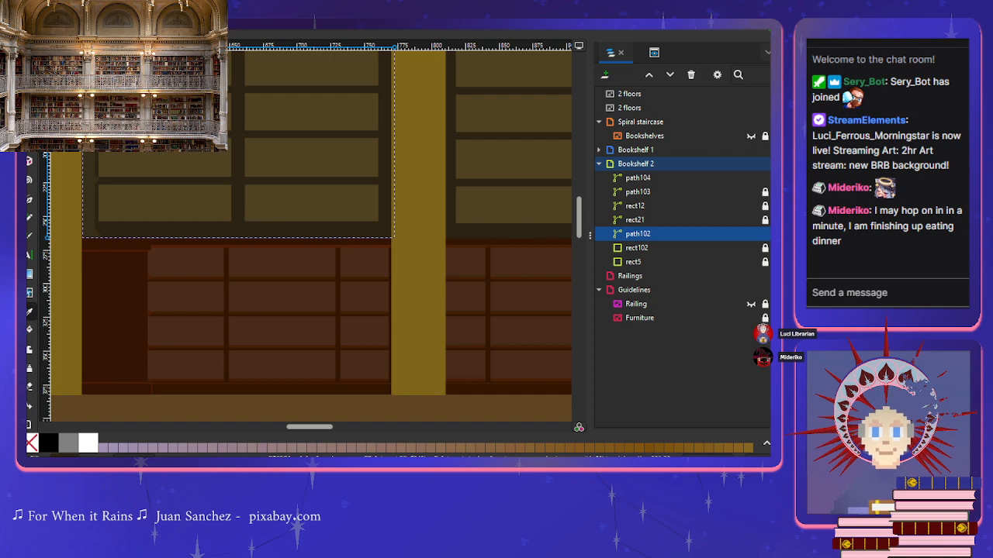
key("s")
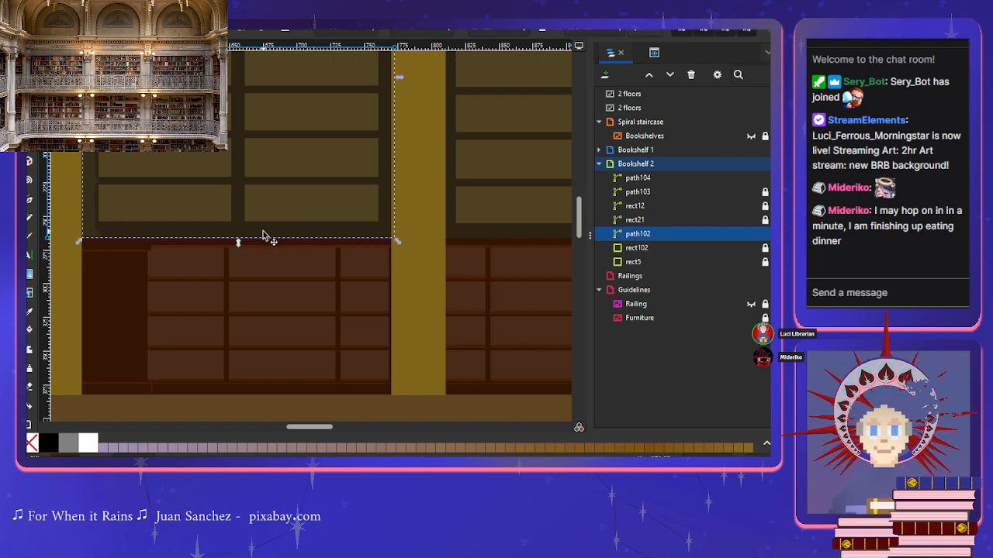
left_click_drag(264, 232, 264, 234)
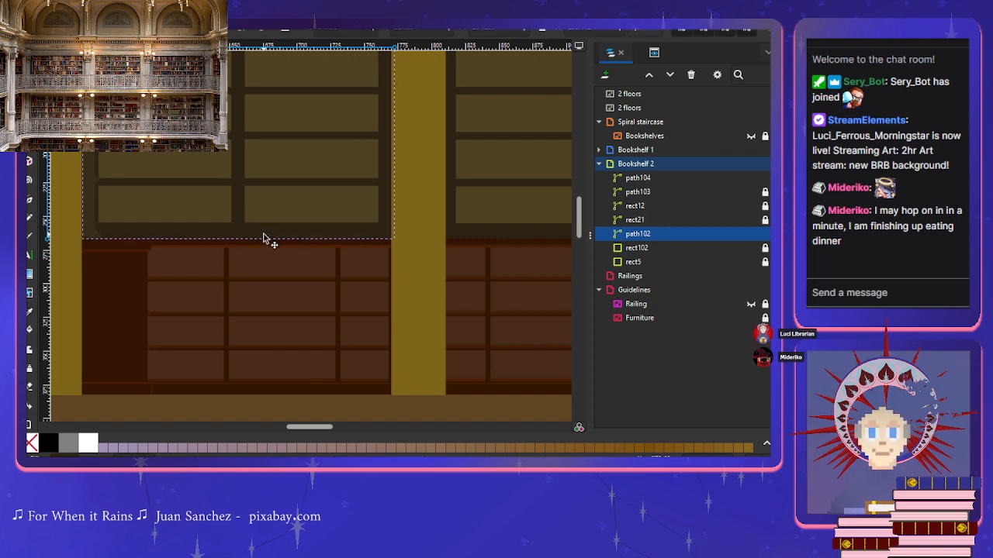
left_click(423, 248)
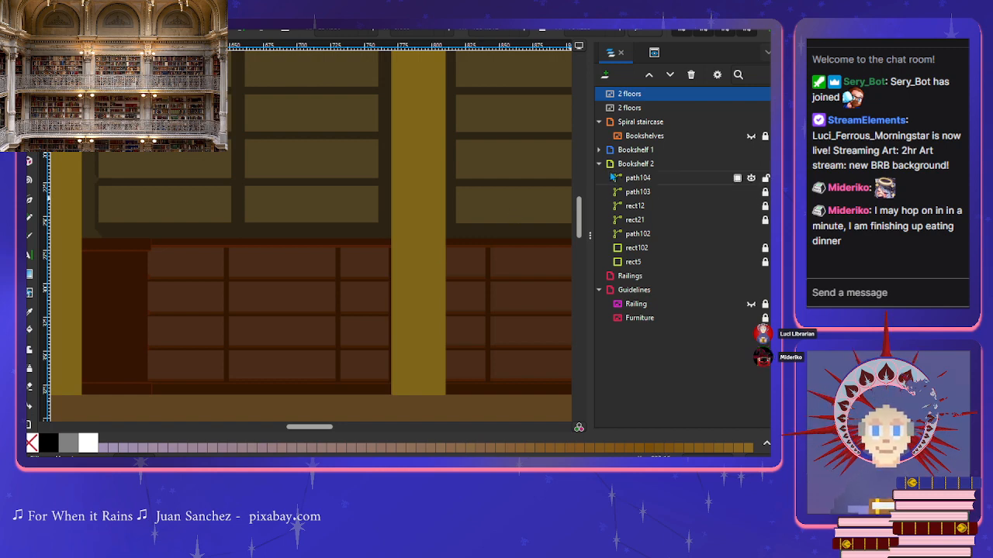
scroll(424, 264, "down", 1, "ctrl")
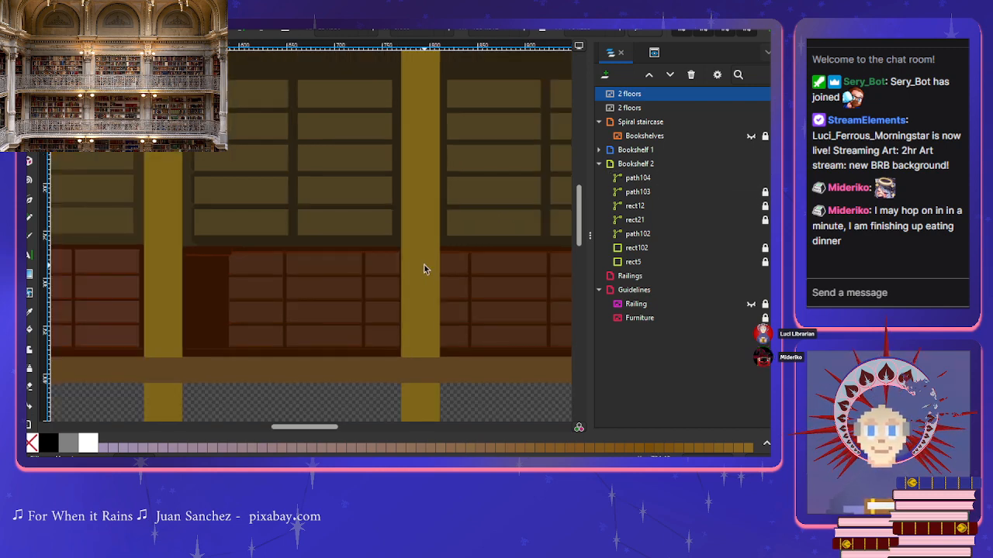
scroll(424, 264, "up", 2)
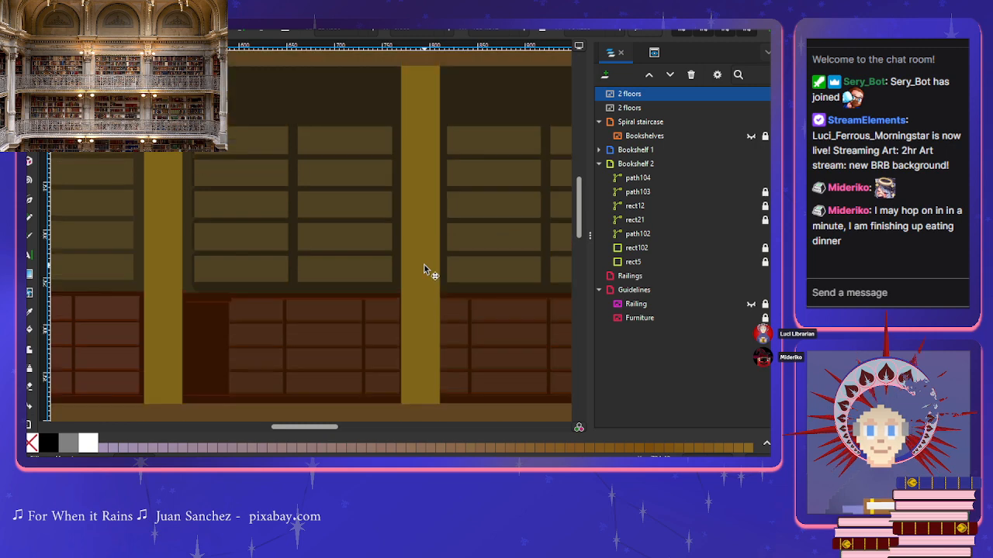
Step: Lock the bookcase path102 and unlock the narrow side panel rect21 on the Bookshelf 2 layer
left_click(190, 230)
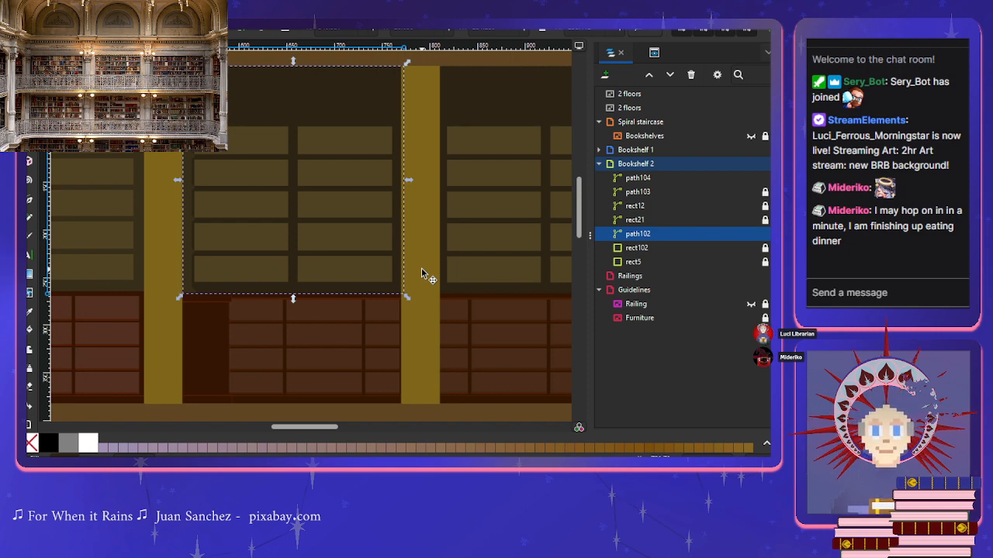
left_click(663, 219)
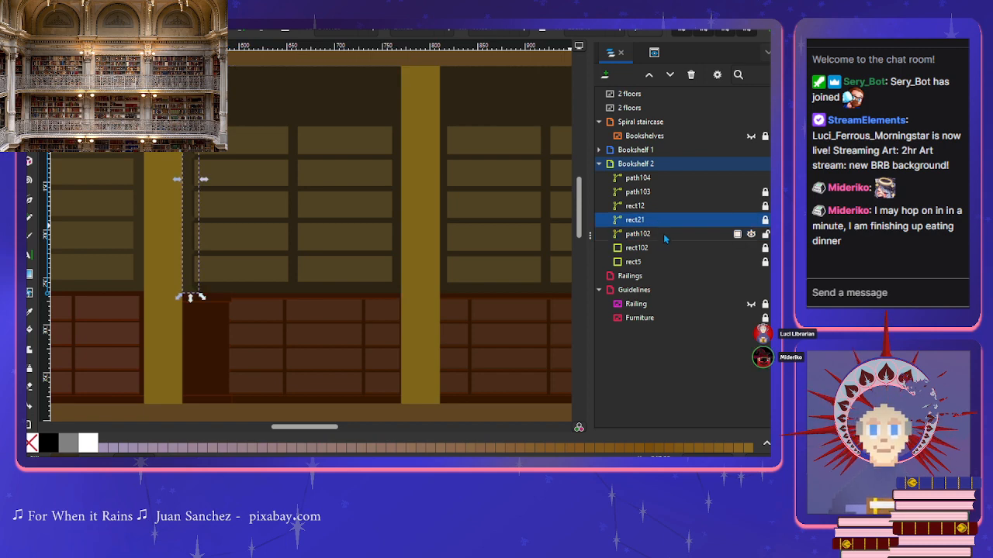
left_click(765, 233)
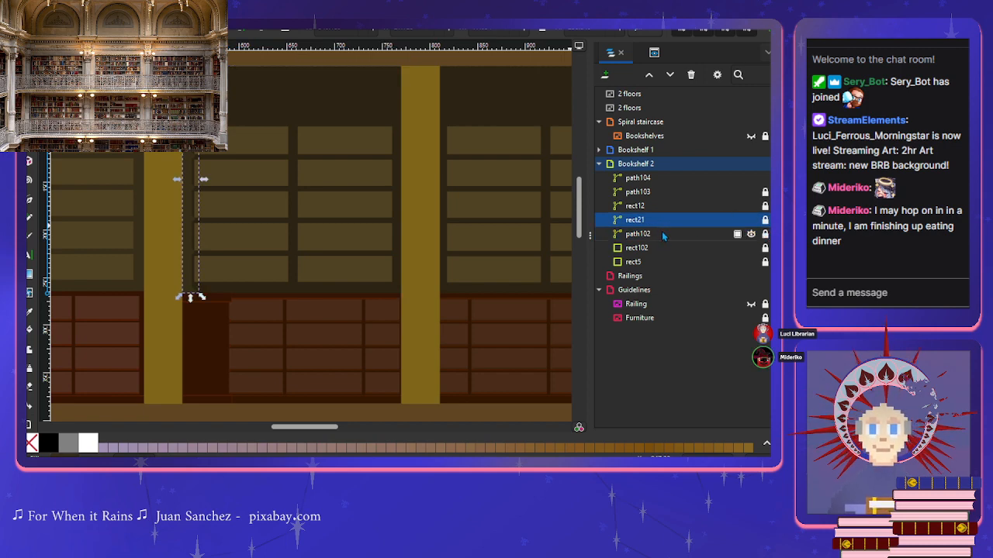
left_click(664, 234)
left_click(668, 222)
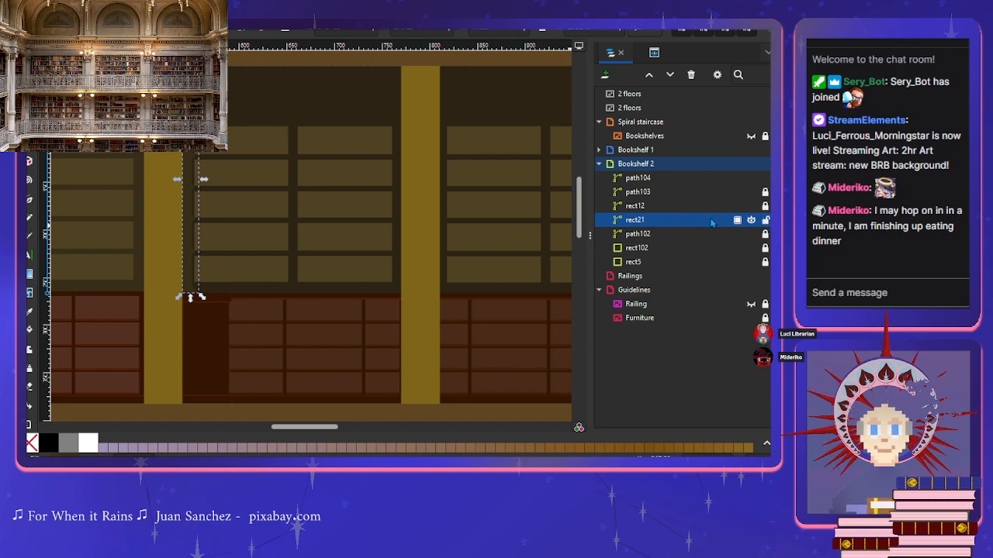
double_click(652, 221)
left_click(613, 224)
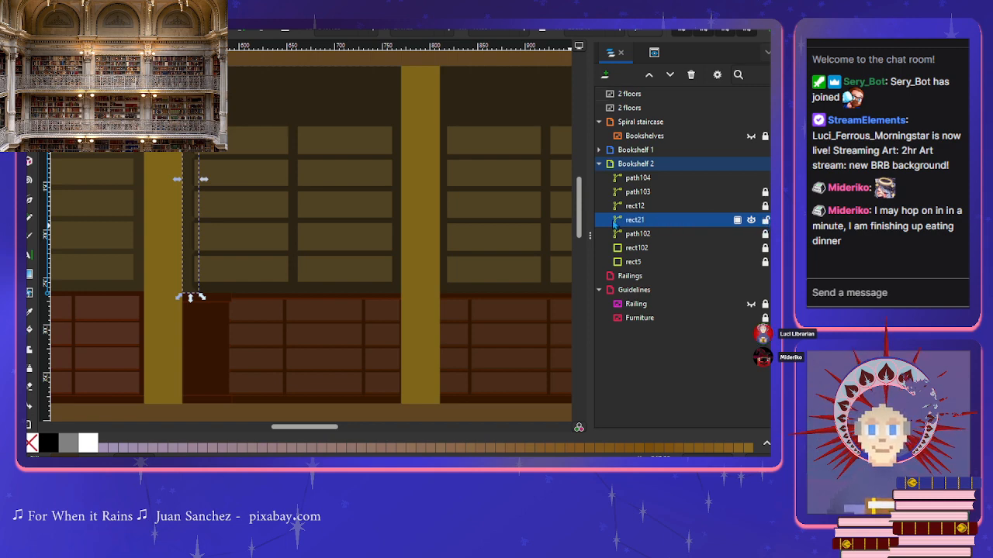
Step: Lighten the side panel rect21's flat fill to HSL lightness 20 and select its RGBA code for copying
key("ctrl+shift+f")
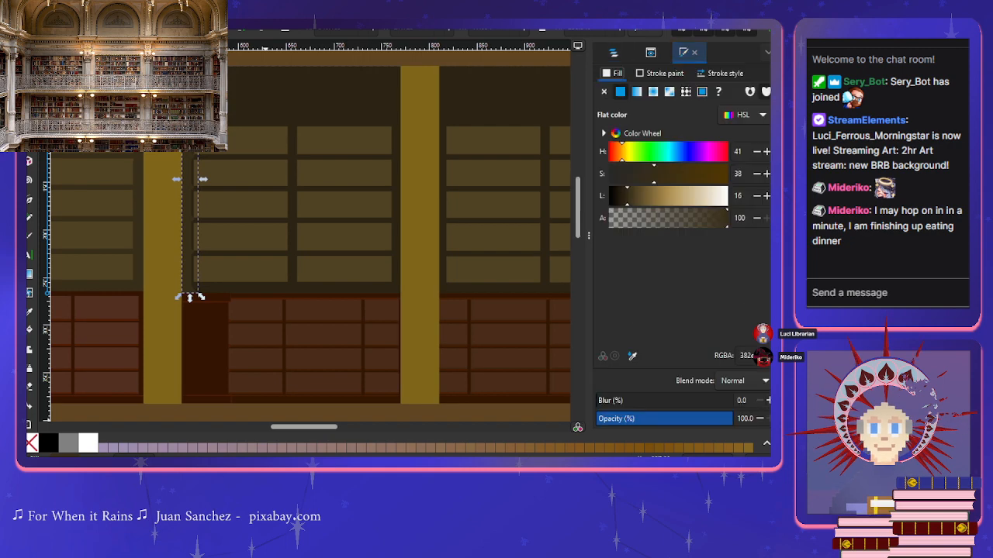
left_click(632, 191)
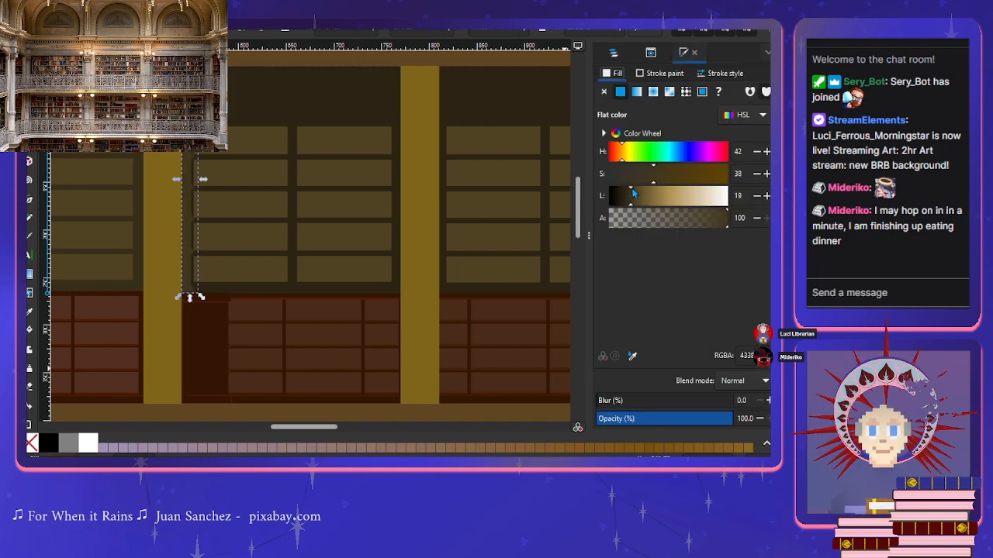
left_click(633, 193)
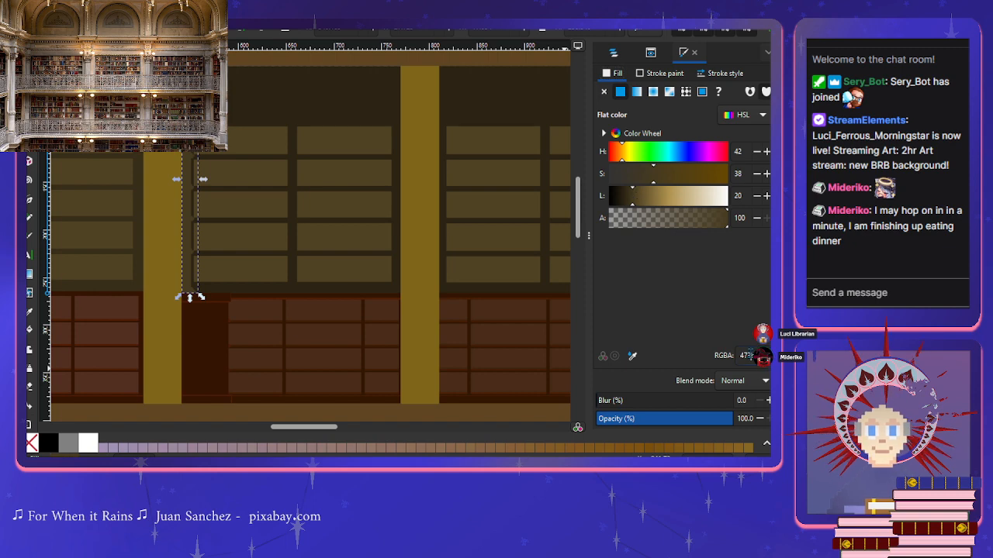
double_click(746, 355)
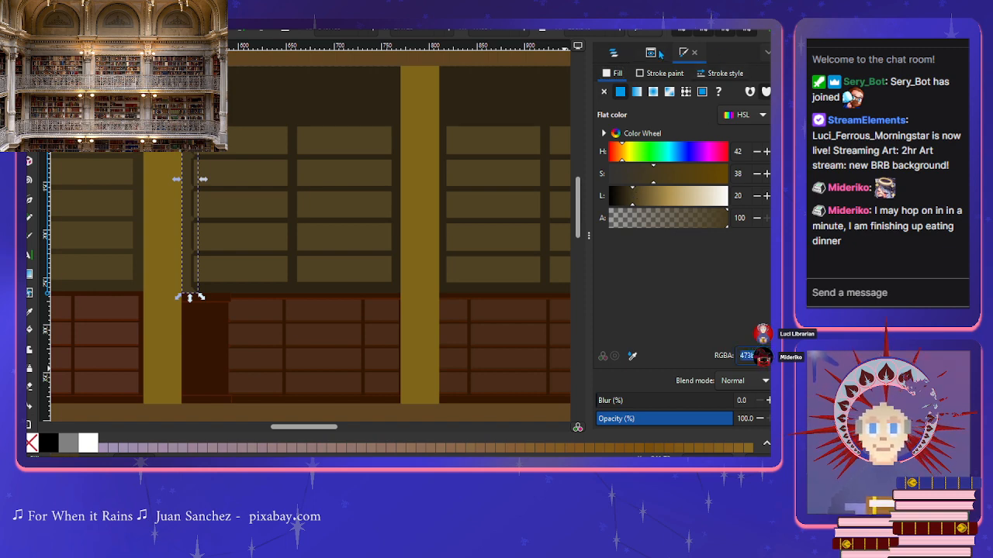
Step: Select the opposite side panel path104 on the Bookshelf 2 layer
left_click(612, 52)
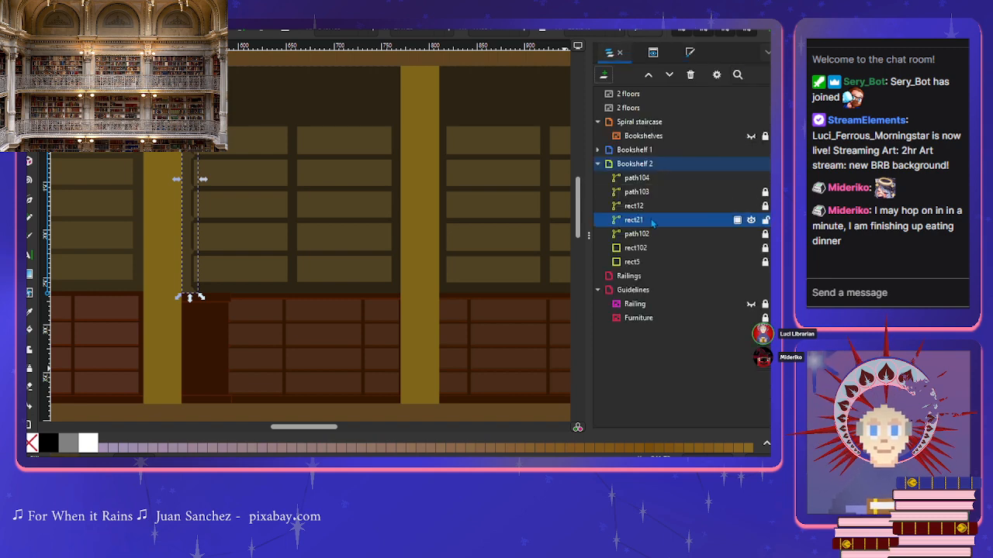
scroll(375, 289, "right", 2)
scroll(375, 290, "right", 4)
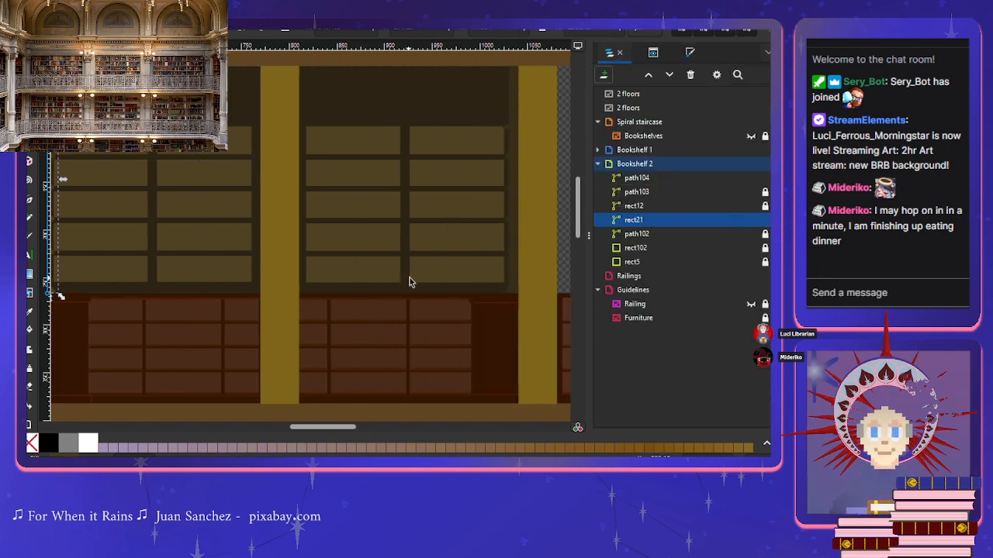
left_click(645, 206)
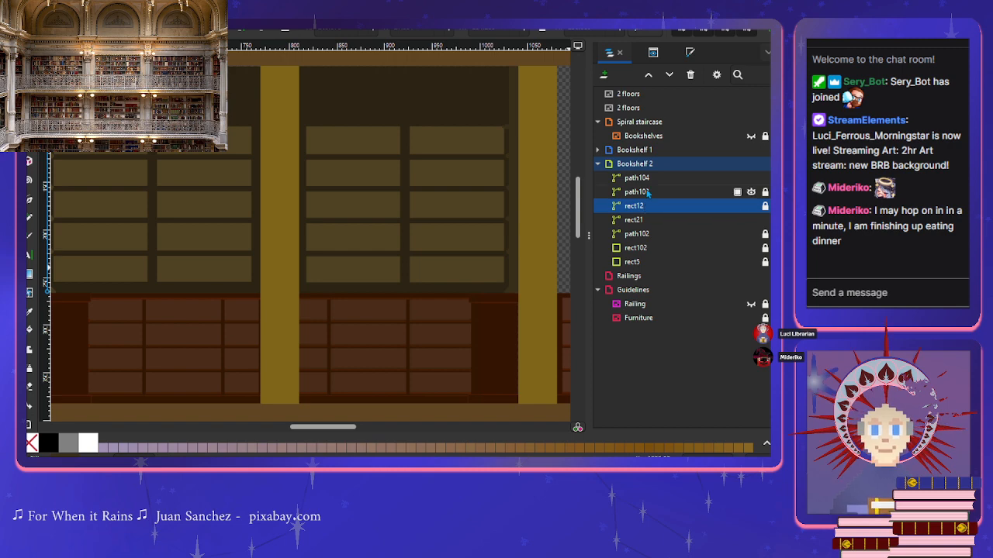
left_click(648, 192)
left_click(649, 178)
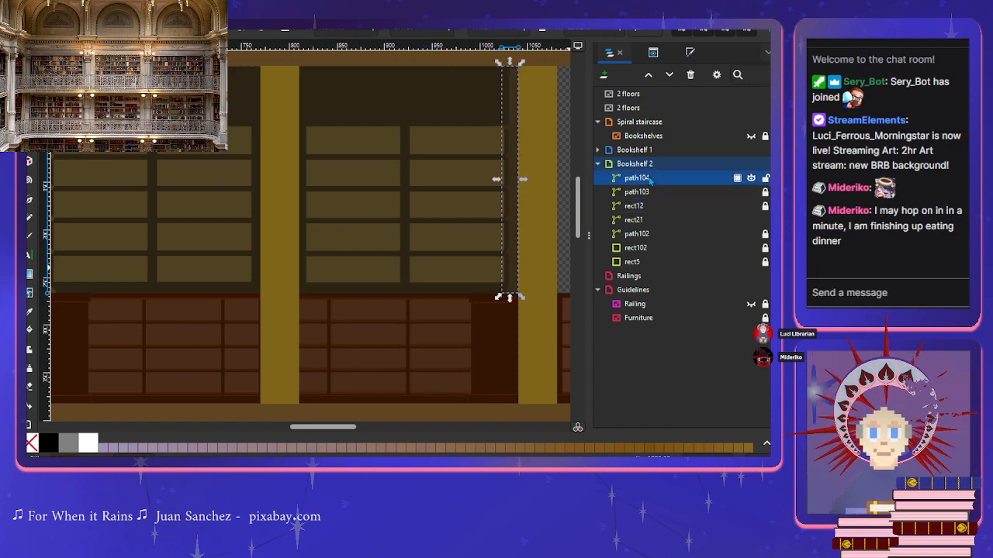
Step: Apply the copied fill colour, HSL 42, 38, 20, to path104, the narrow strip beside the pillar
left_click(653, 52)
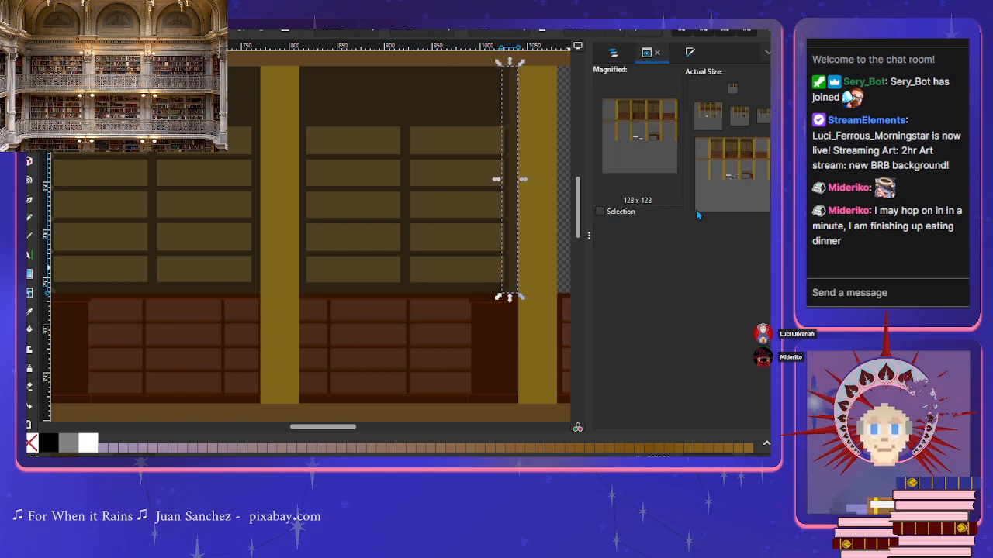
left_click(697, 49)
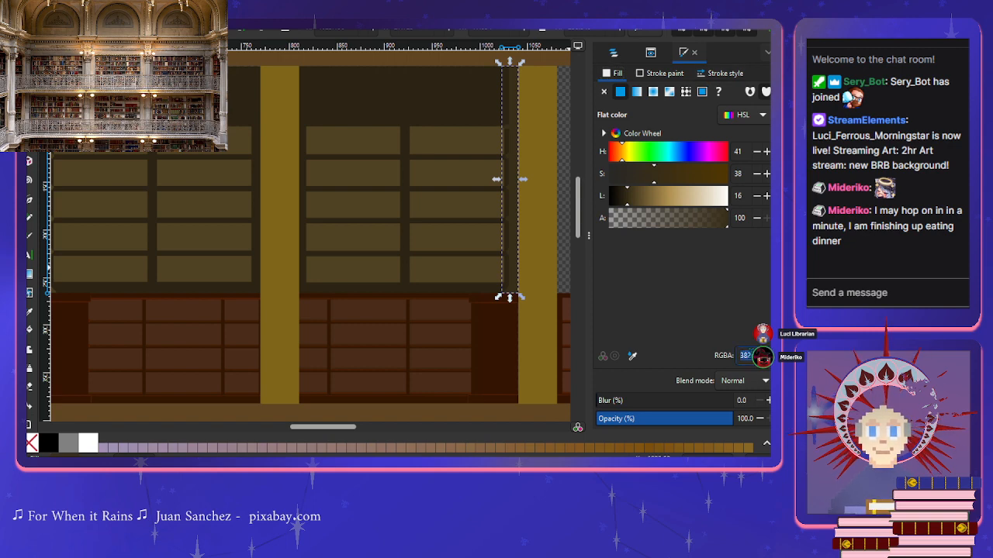
key("ctrl+v")
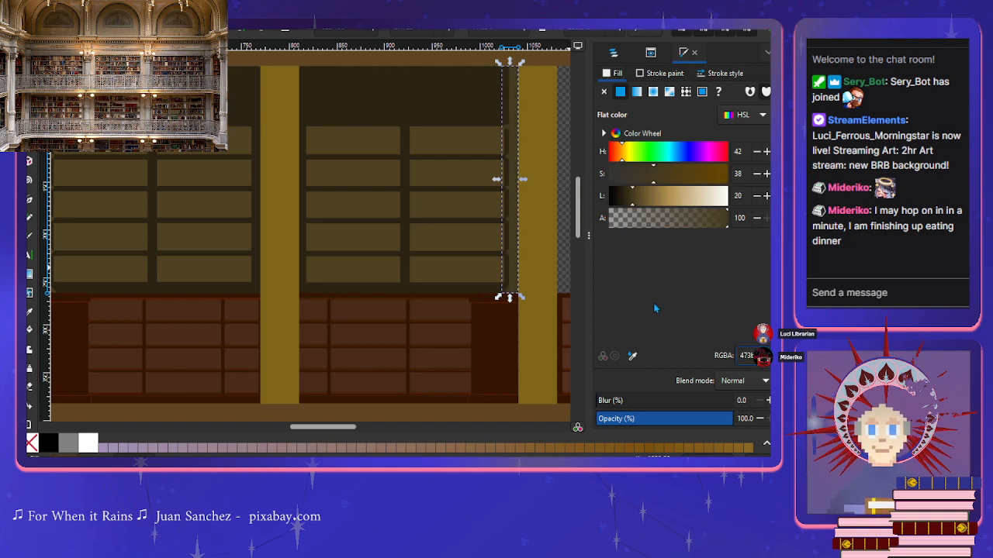
left_click(567, 256)
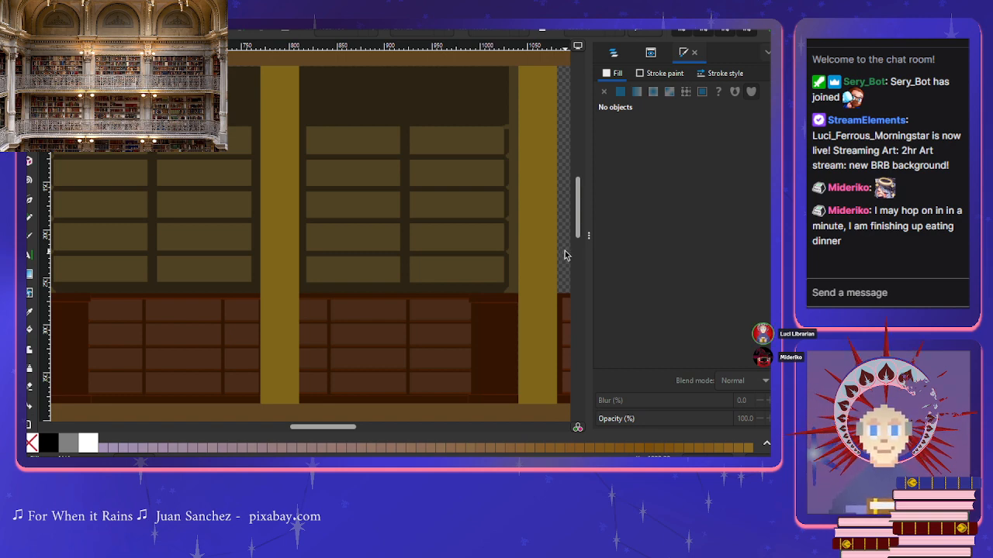
Step: Examine the bookshelves and pillars across both floors, looking over the filled and empty bays
scroll(565, 252, "down", 1)
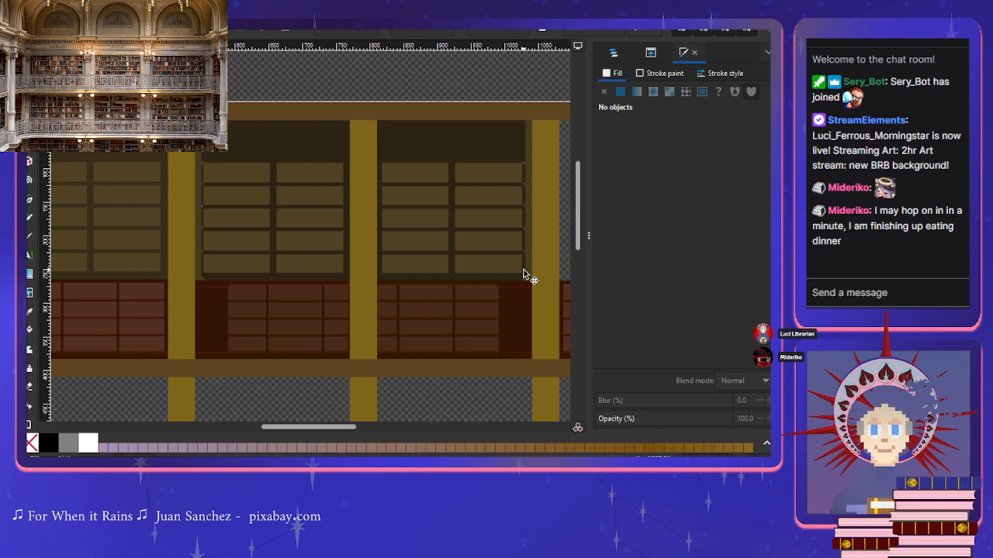
scroll(524, 274, "left", 2)
scroll(524, 273, "right", 6)
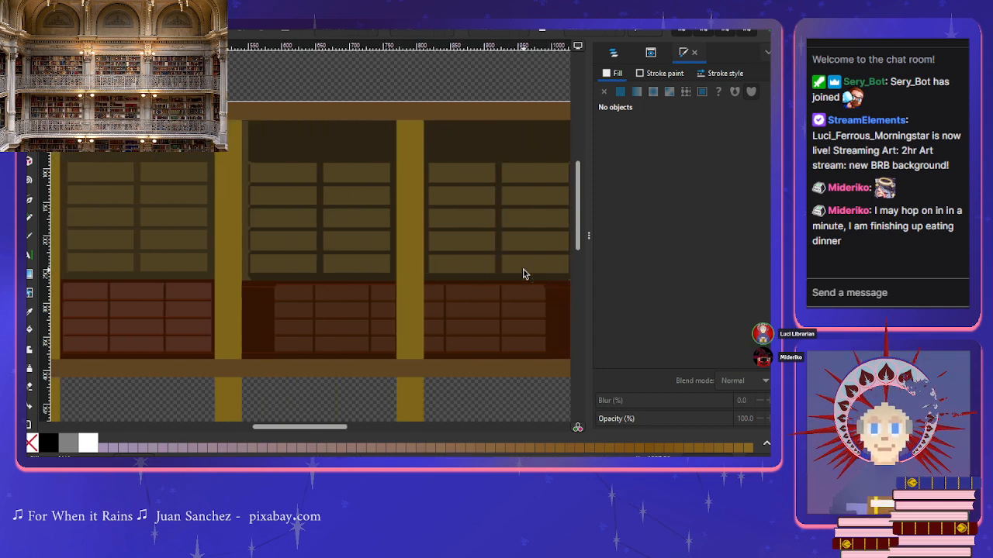
scroll(523, 273, "right", 3)
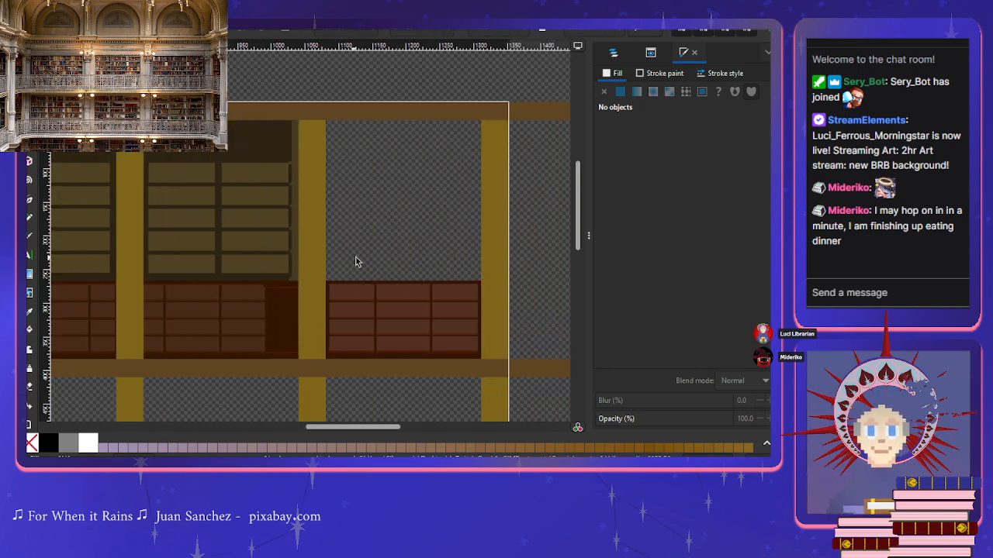
scroll(289, 291, "down", 4)
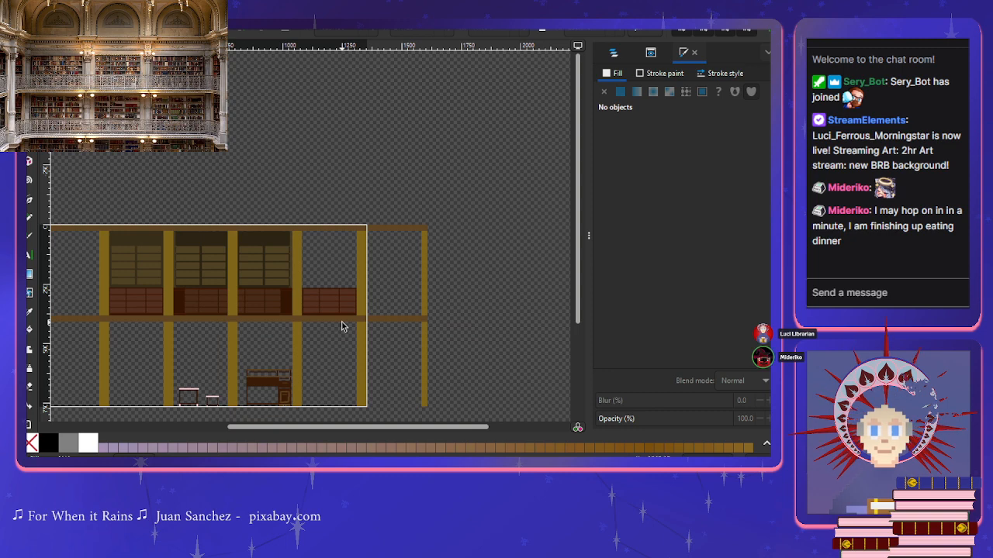
scroll(341, 326, "left", 3)
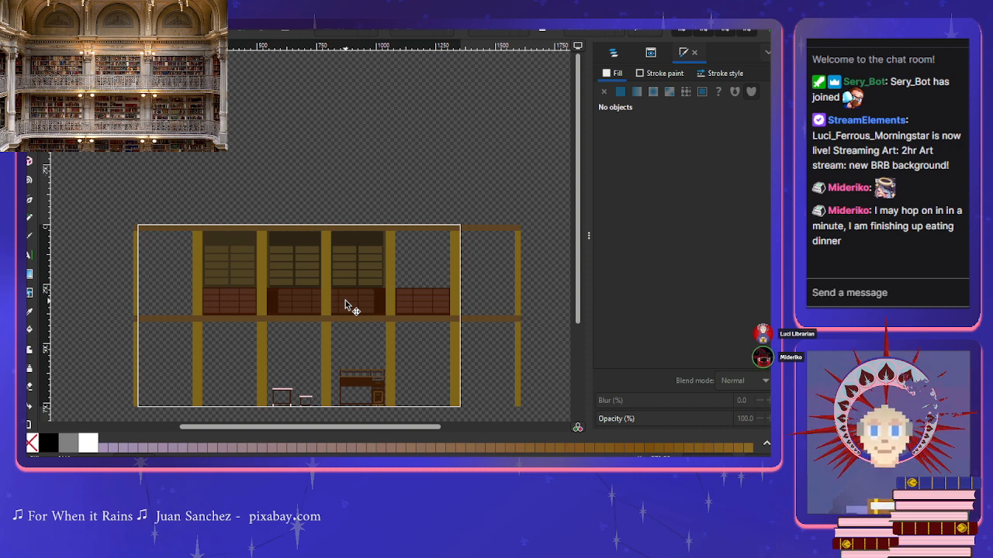
scroll(204, 339, "up", 2)
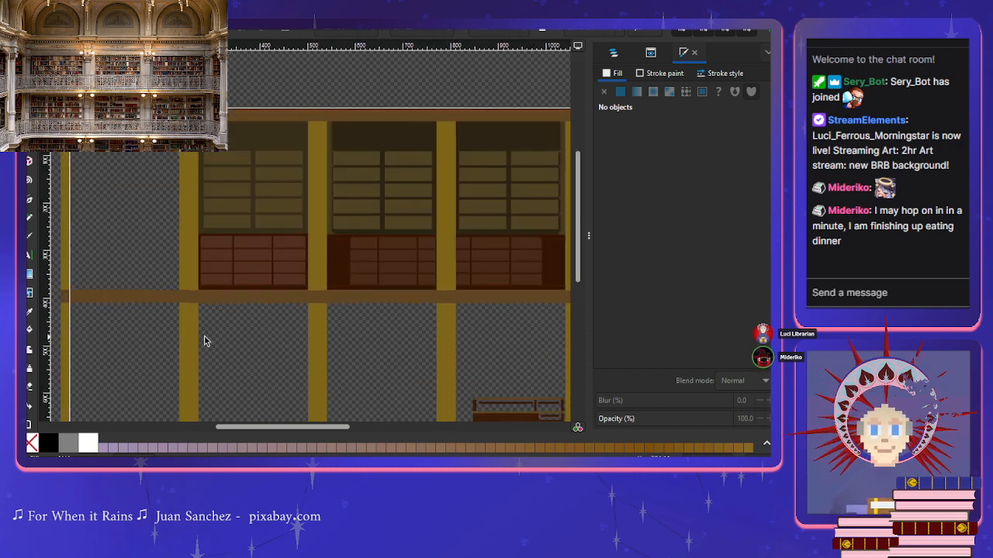
scroll(232, 311, "down", 2)
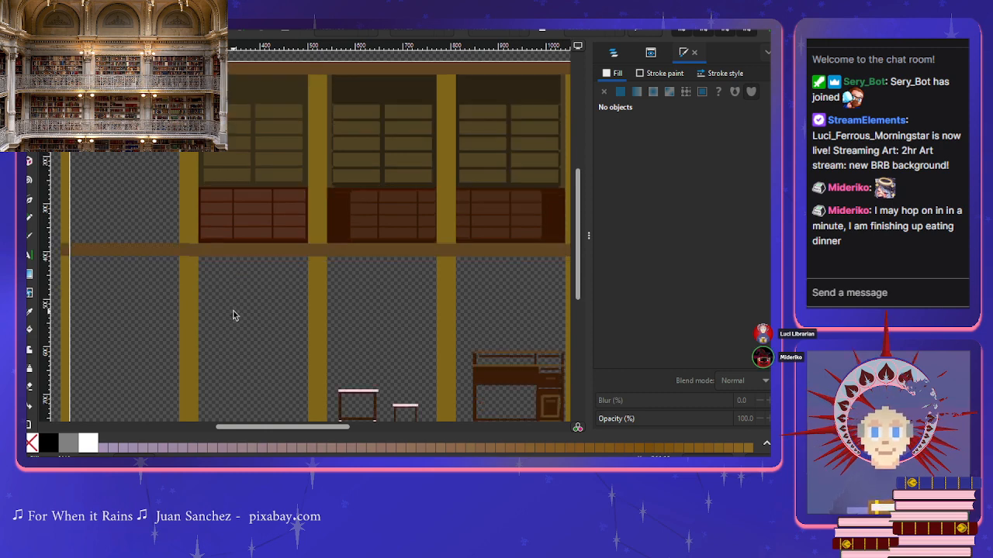
scroll(233, 314, "right", 3)
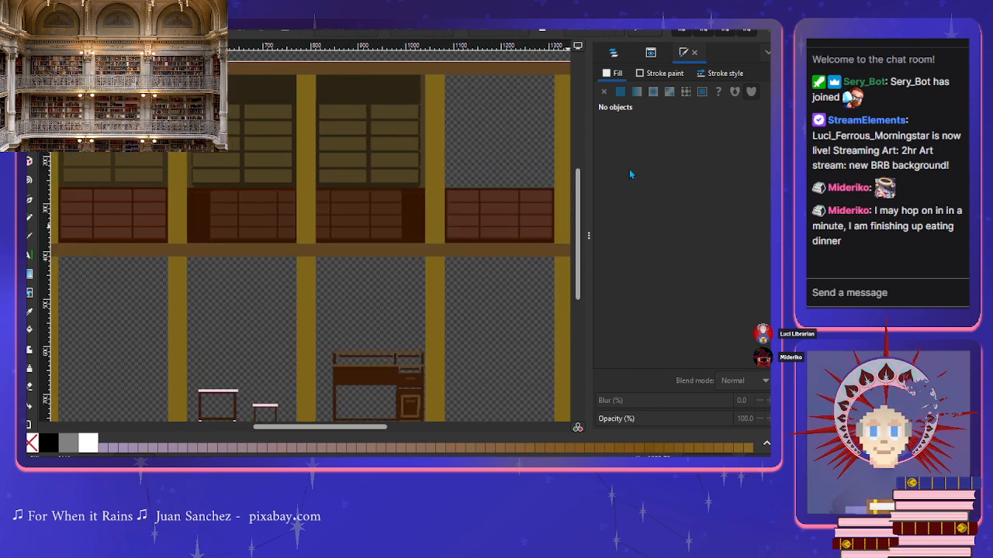
Step: Identify the pieces of the Bookshelf 2 layer, lock rect21 and unlock rect5, and clear the selection
left_click(650, 53)
left_click(613, 53)
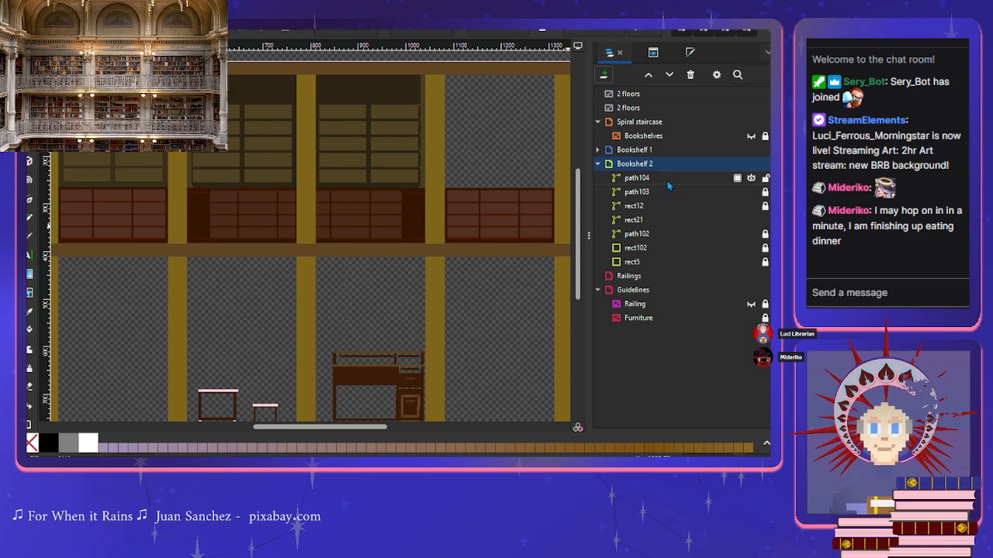
left_click(641, 180)
left_click(638, 192)
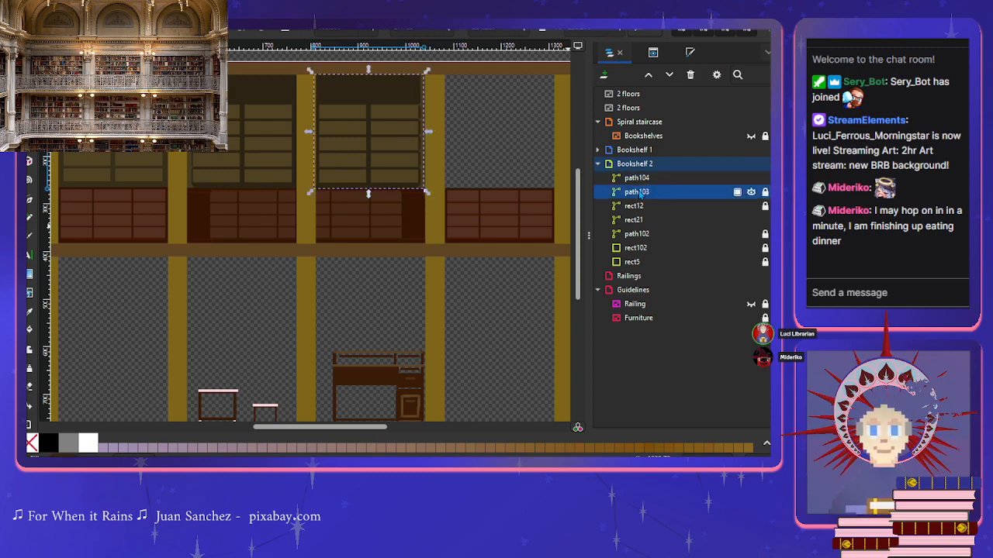
left_click(638, 234)
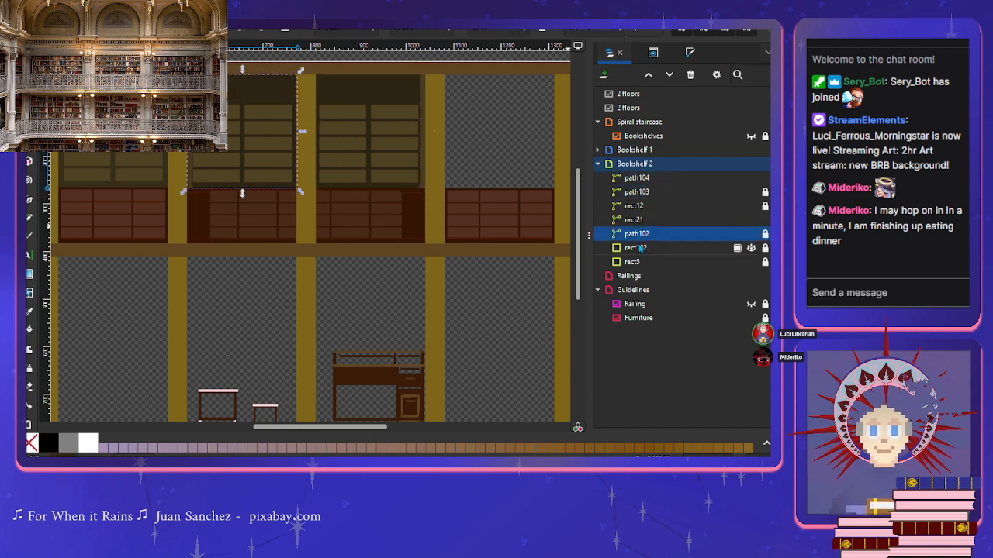
left_click(637, 247)
left_click(641, 262)
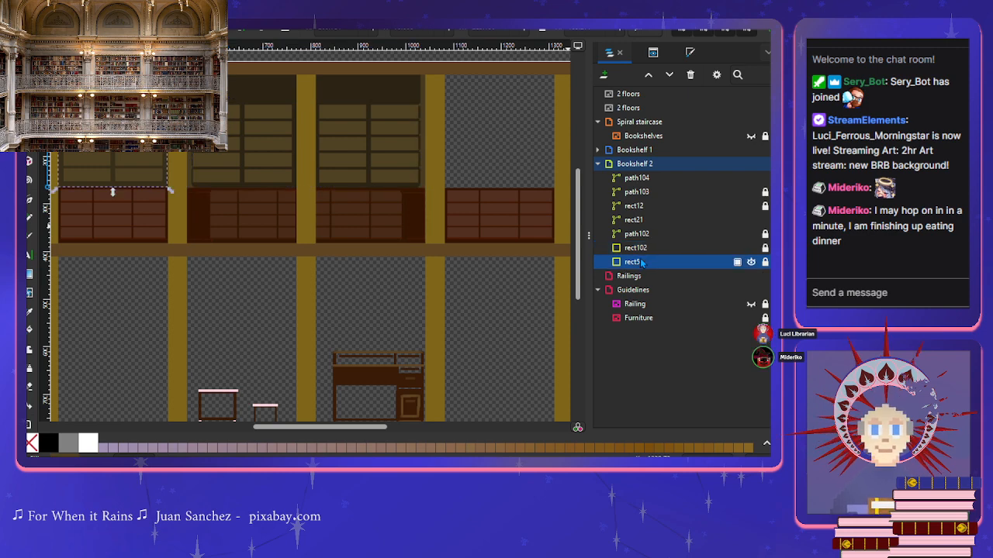
left_click(765, 221)
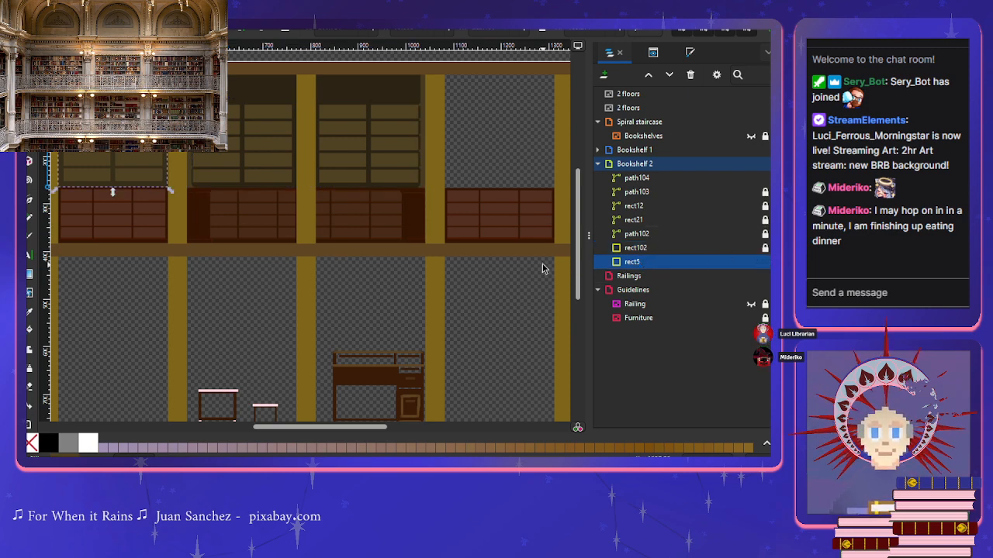
scroll(515, 294, "up", 2)
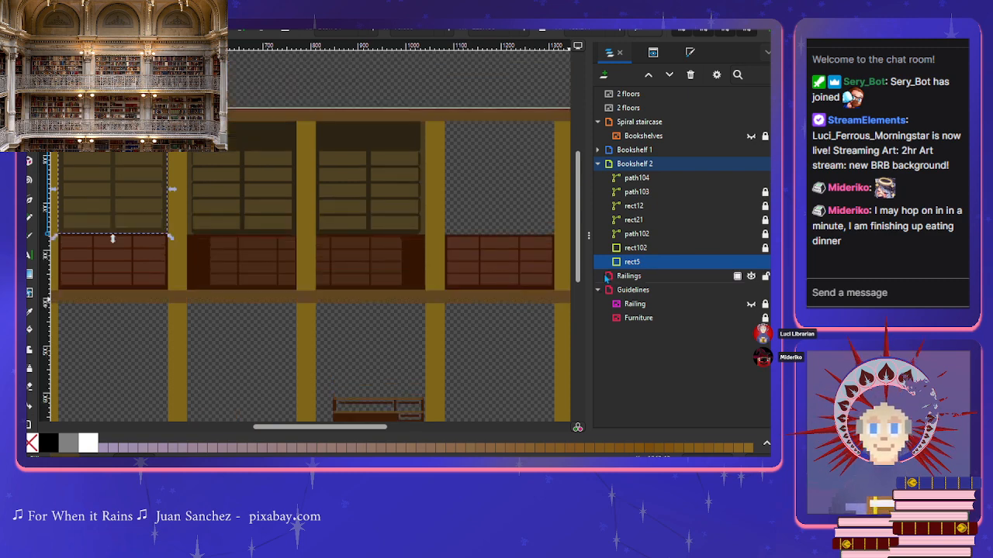
key("Escape")
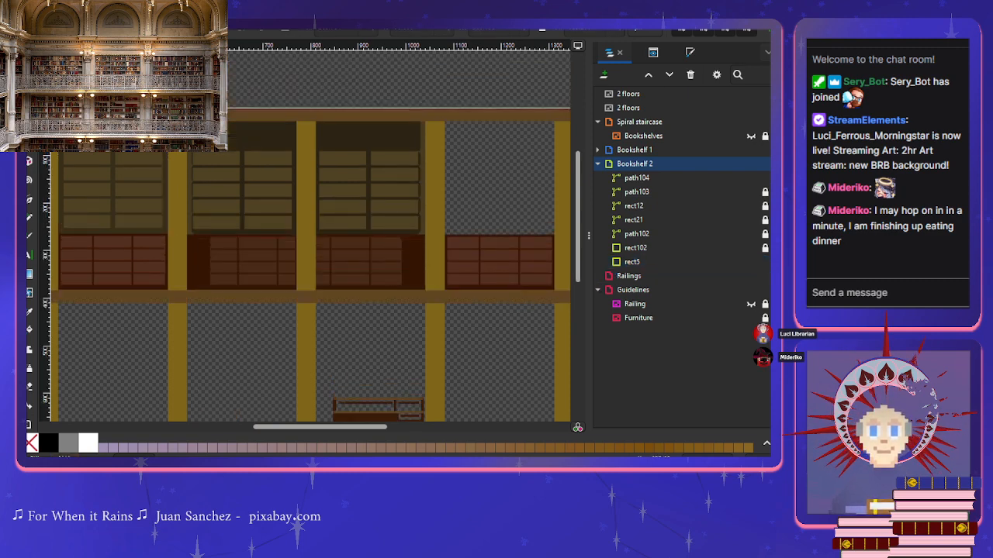
Step: Find the shelf frame rect12 among the Bookshelf 2 objects and duplicate it
left_click(133, 163)
left_click(632, 250)
left_click(637, 237)
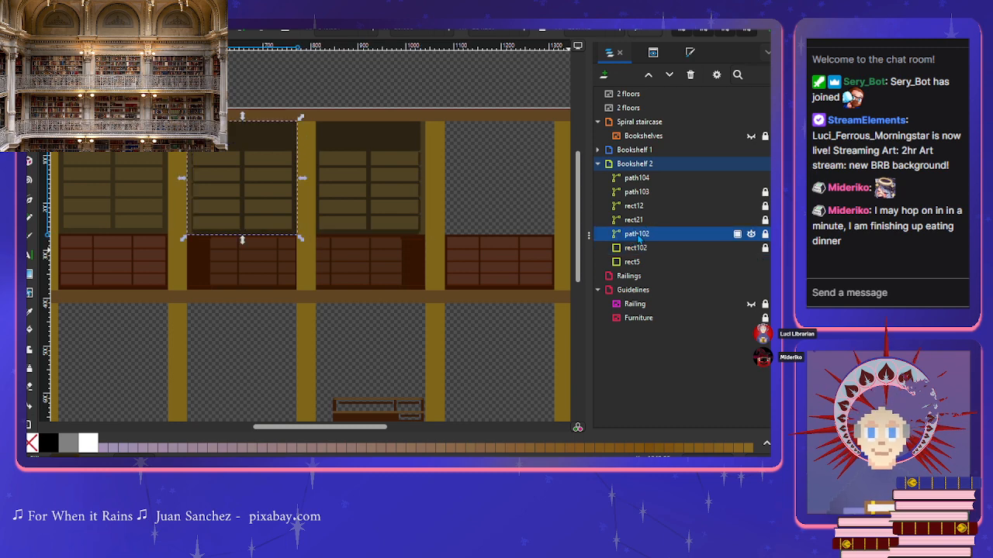
left_click(636, 220)
left_click(635, 206)
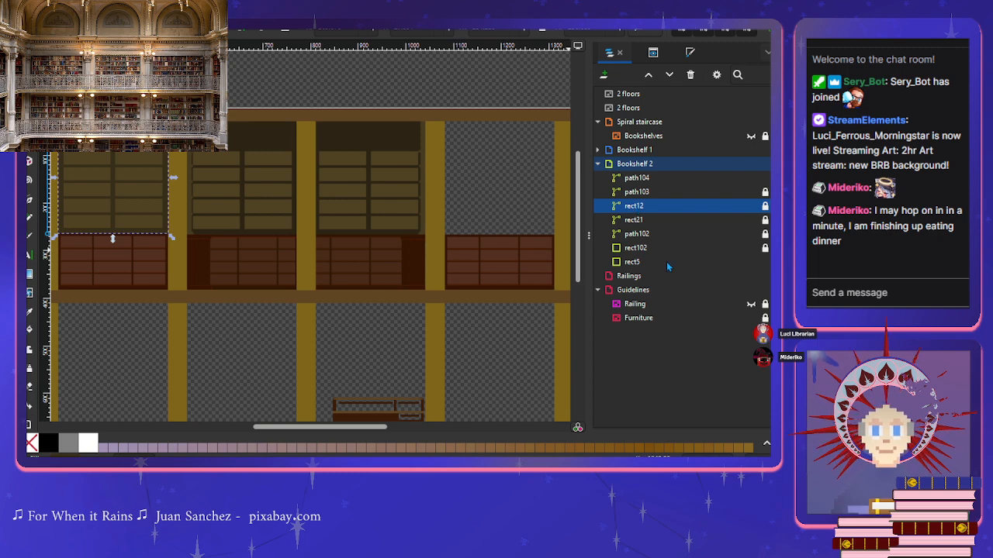
key("ctrl+d")
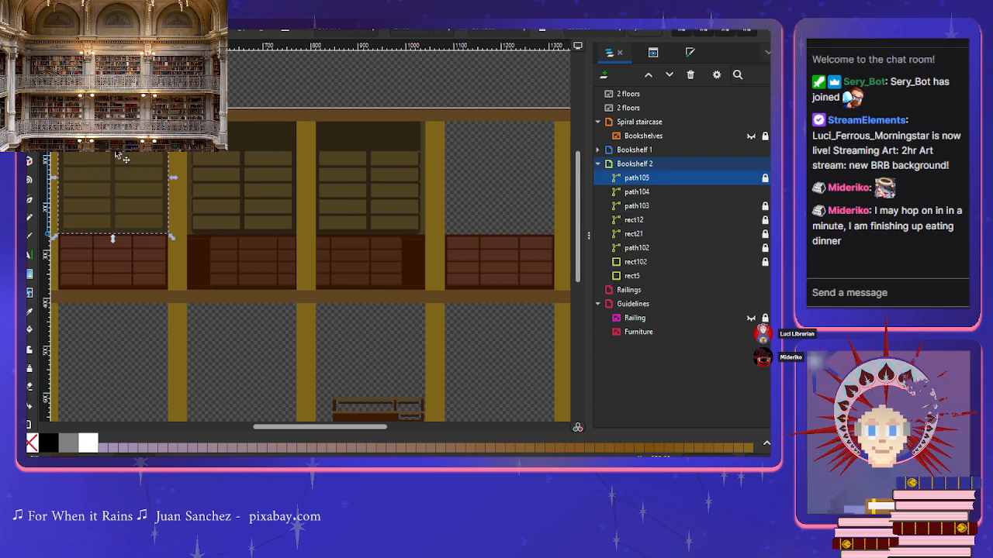
key("Tab")
left_click_drag(407, 148, 407, 148)
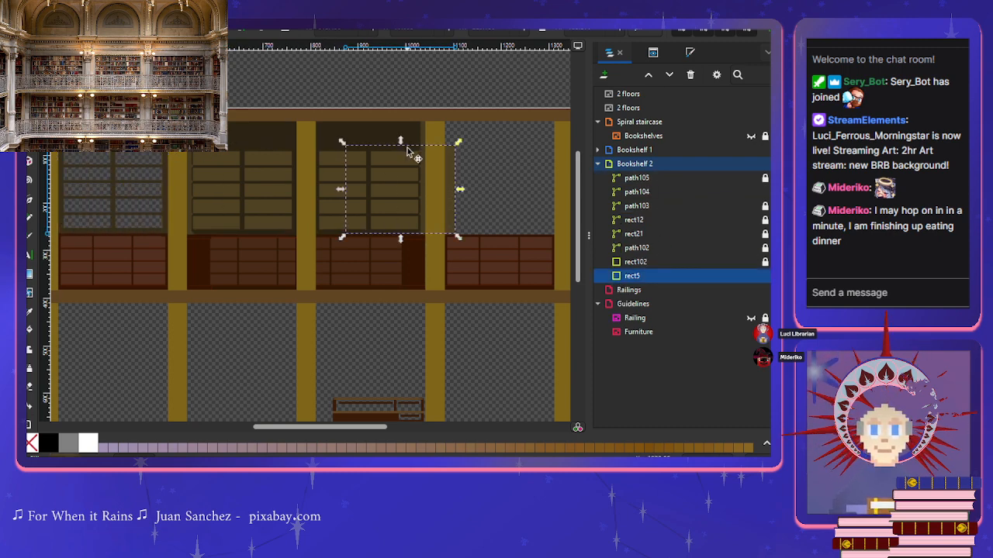
key("Escape")
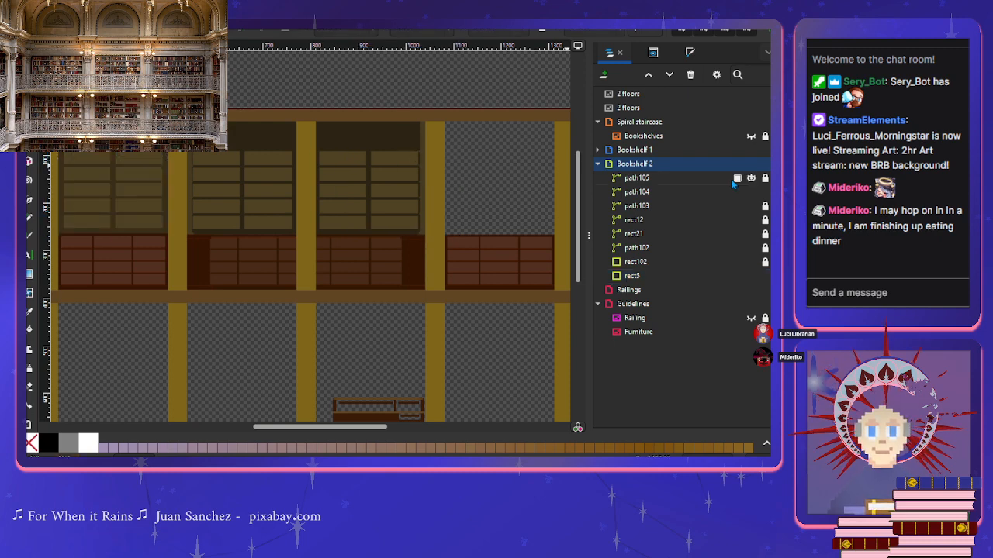
Step: Lock path104 and unlock path105, and place a copy of the background rectangle rect5 in the empty upper-floor bay
left_click(688, 194)
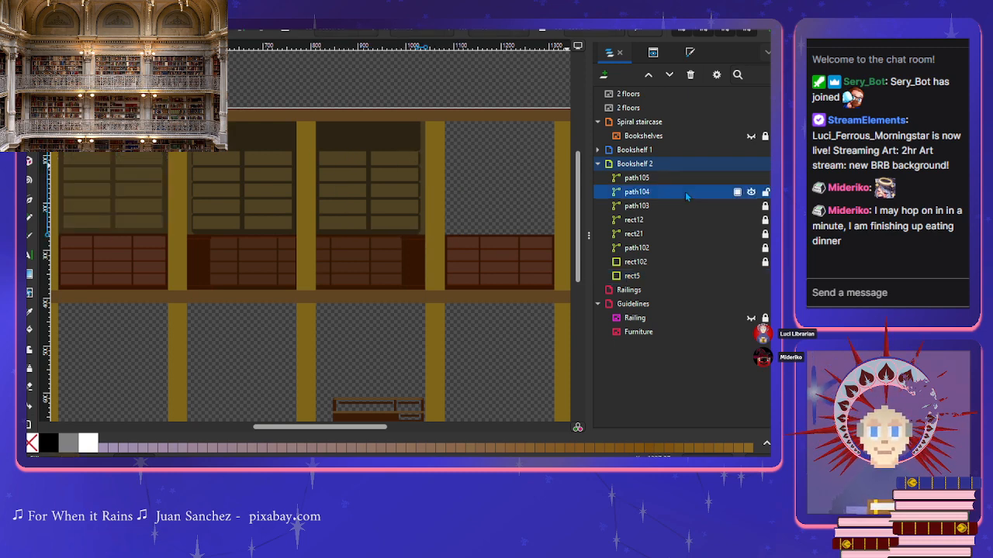
left_click(638, 276)
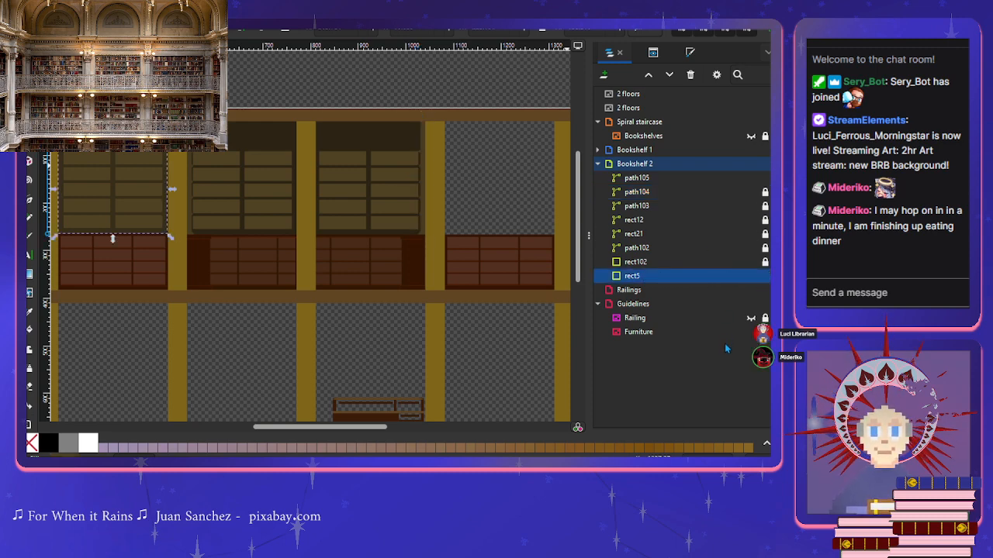
key("ctrl+d")
left_click_drag(154, 210, 525, 204)
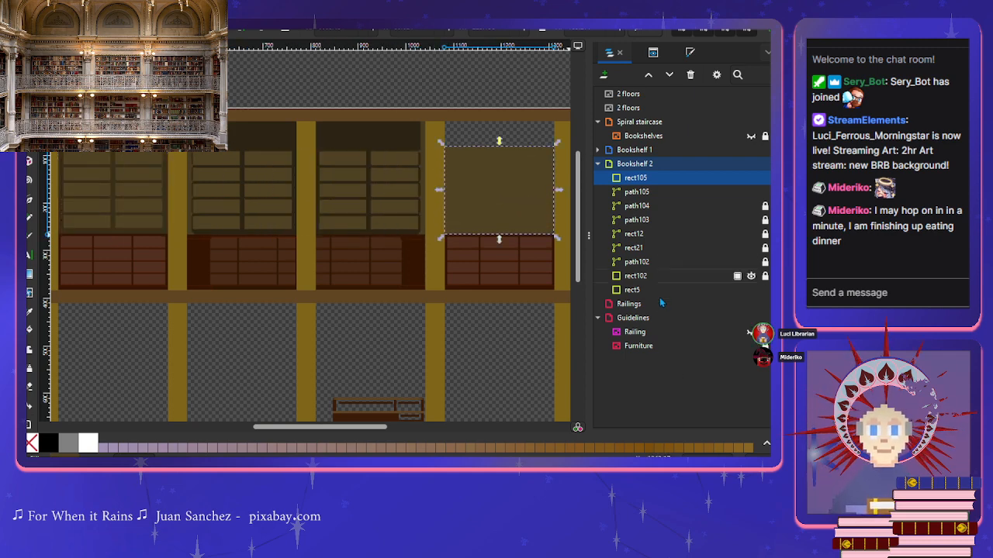
Step: Stack path105 above the copied background rectangle rect105 and fit it between the pillars of the same upper-floor bay
left_click_drag(639, 180, 641, 198)
left_click(639, 178)
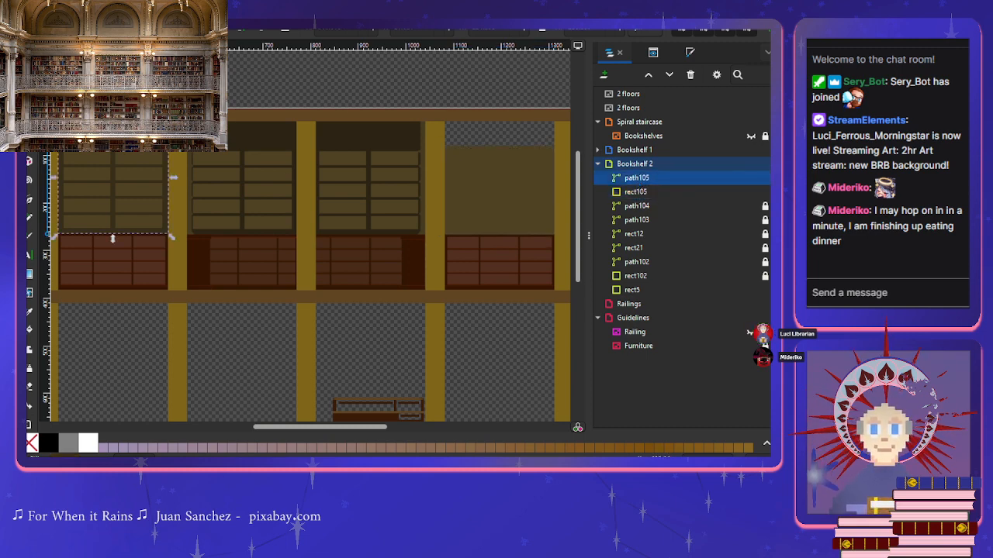
left_click_drag(518, 136, 518, 139)
scroll(505, 258, "up", 3)
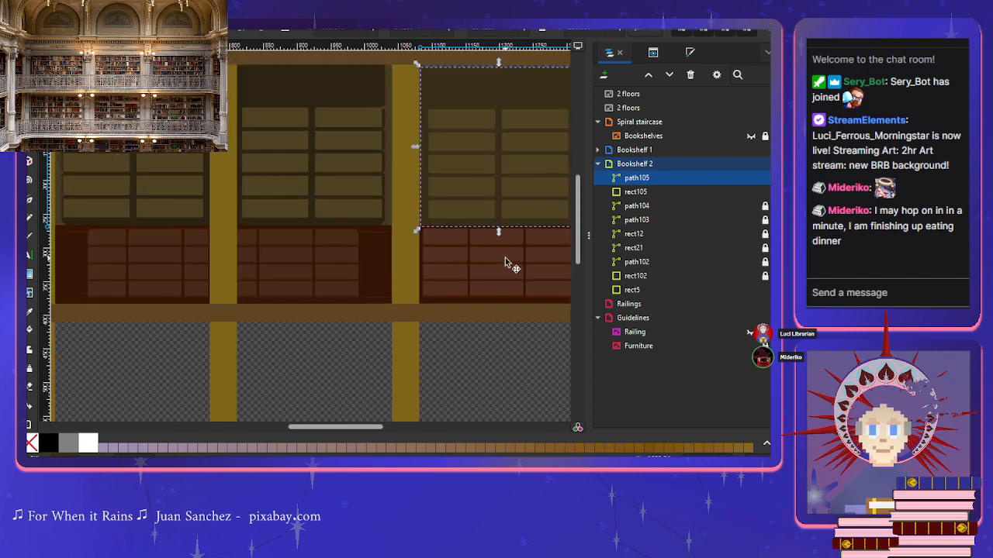
left_click_drag(402, 186, 396, 189)
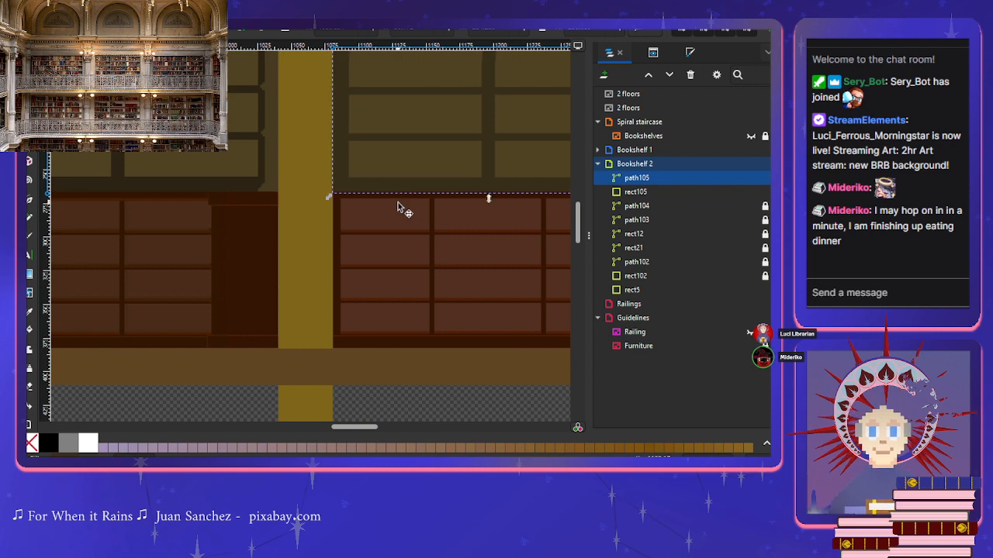
scroll(398, 205, "down", 2)
scroll(398, 208, "up", 3)
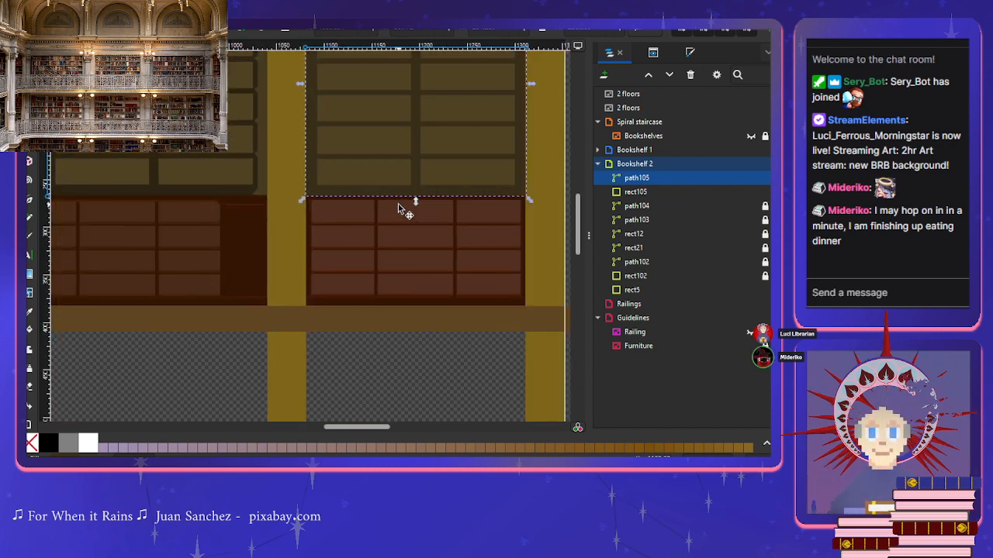
Step: Check the shelf frame path105 against the pillars and nudge it up to the underside of the top beam
left_click(149, 212)
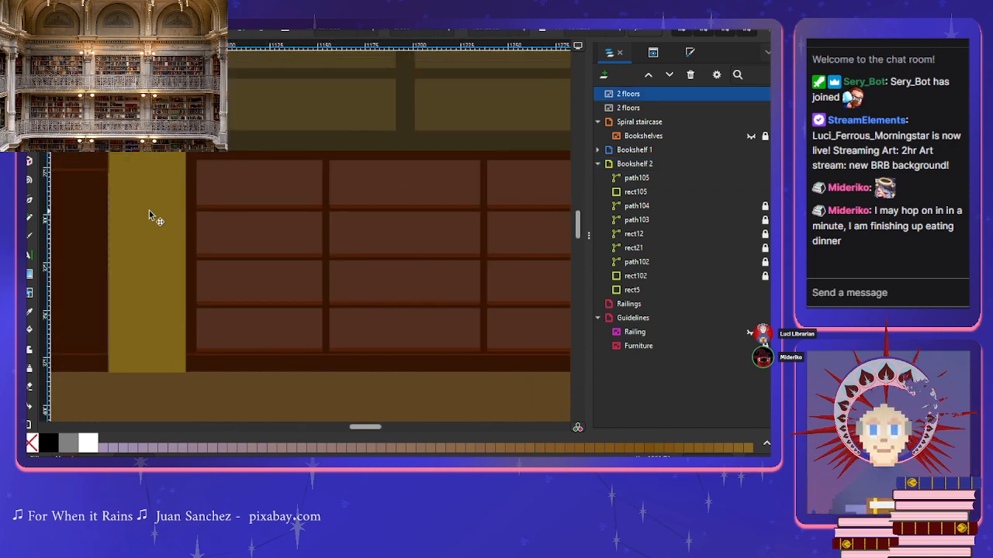
scroll(149, 211, "up", 3)
scroll(149, 212, "down", 2)
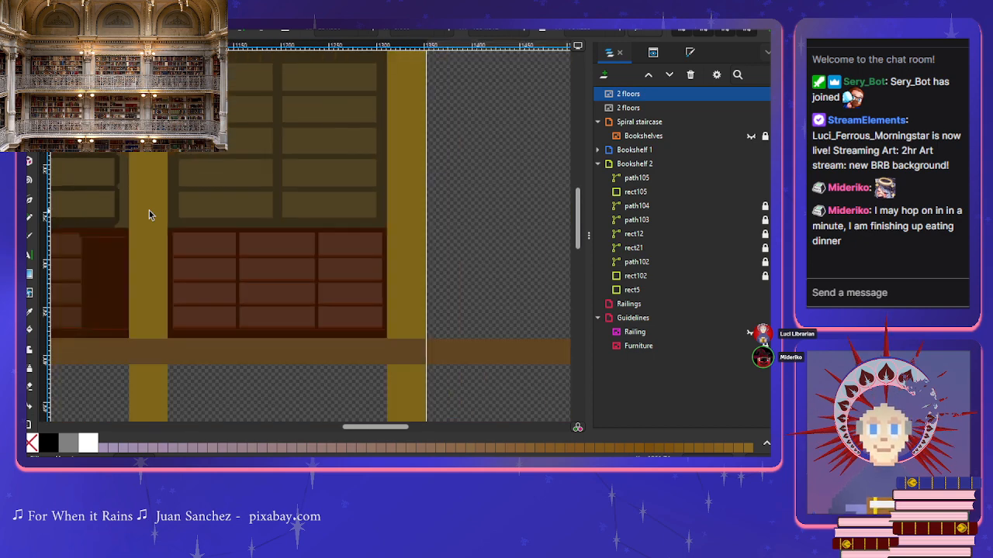
scroll(149, 212, "up", 1)
scroll(149, 212, "up", 2)
scroll(149, 211, "up", 4)
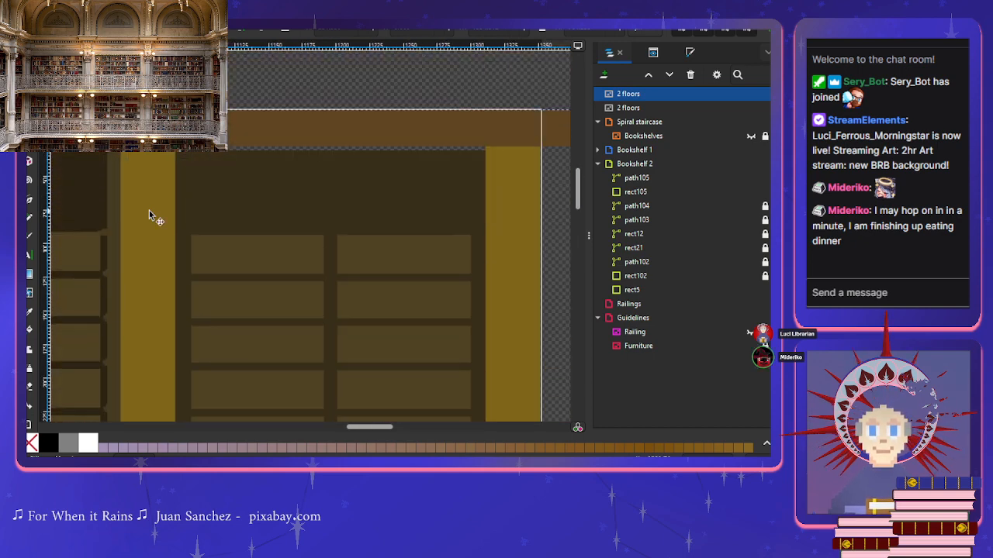
left_click(249, 166)
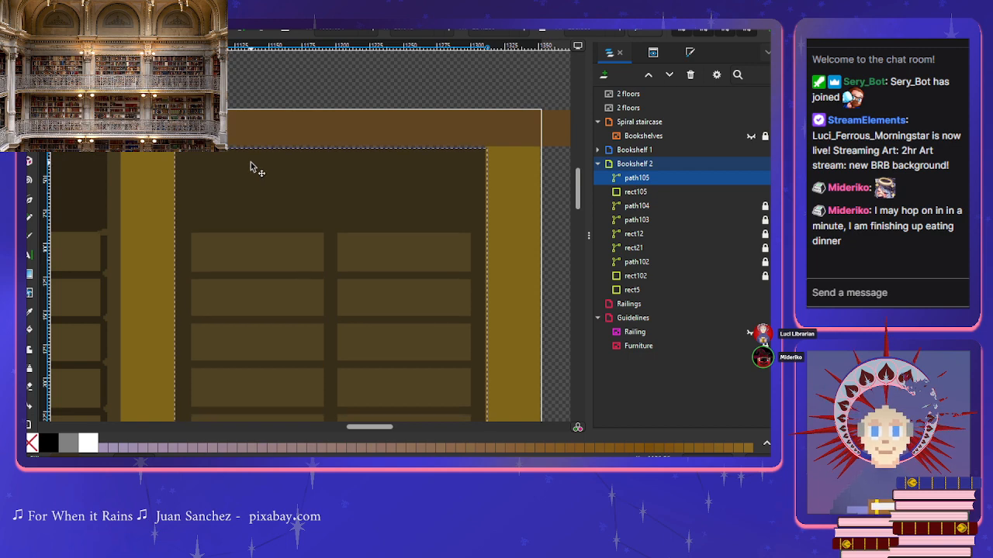
Step: Stretch the shelf frame path105 down to the upper edge of the red cabinet and deselect it
scroll(146, 210, "down", 3)
scroll(147, 213, "down", 1)
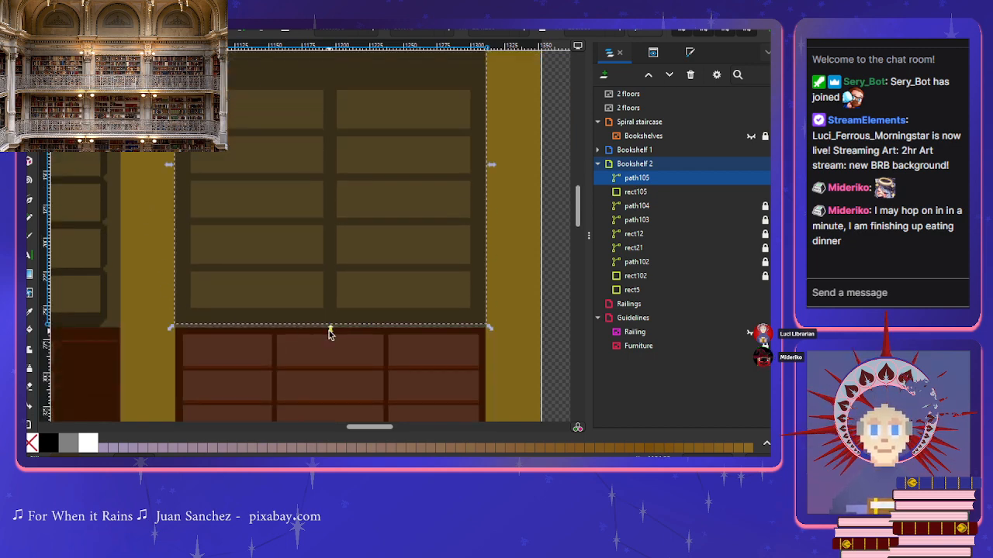
left_click_drag(330, 334, 331, 339)
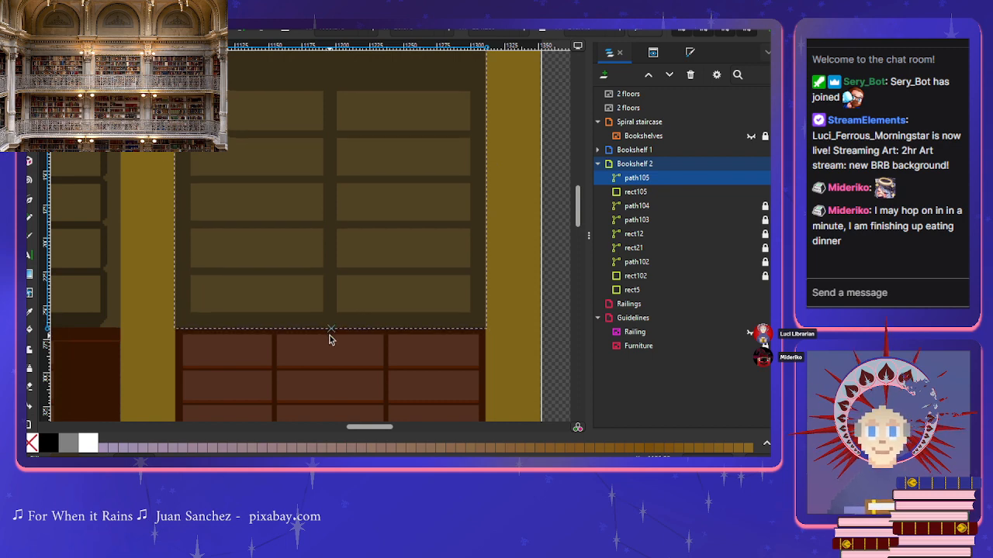
key("Escape")
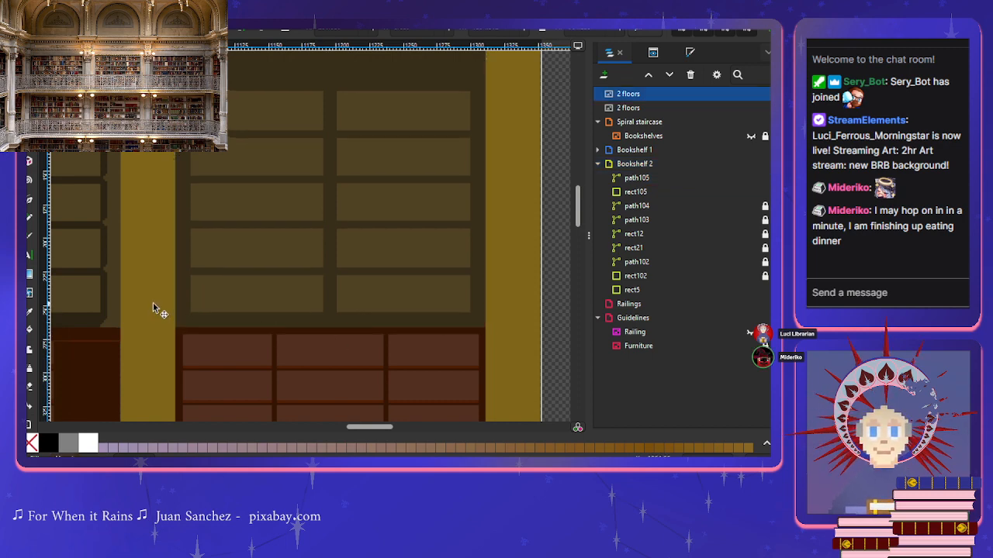
Step: Select rect102, the rectangle behind the shelf frames of the two middle upper-floor bays
scroll(152, 302, "down", 2)
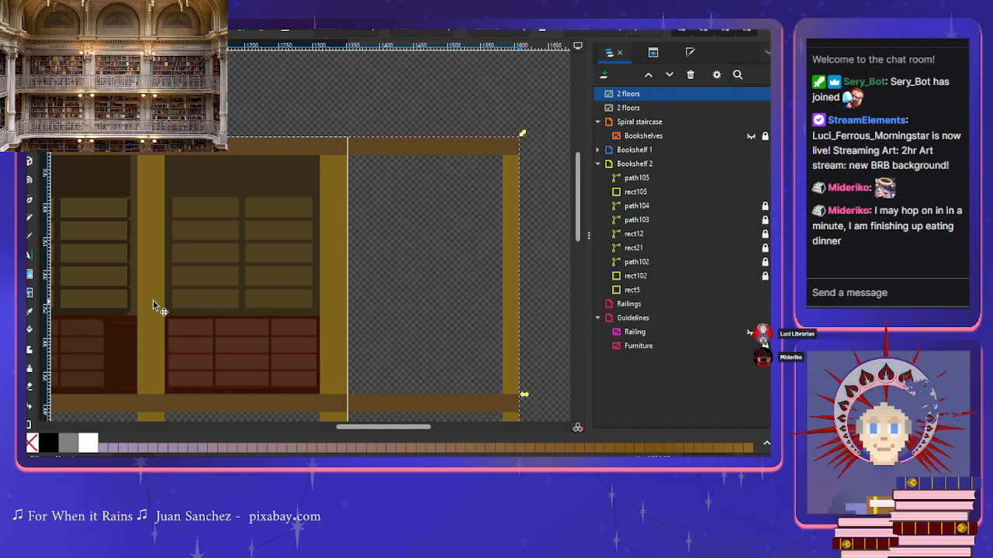
scroll(153, 301, "left", 3)
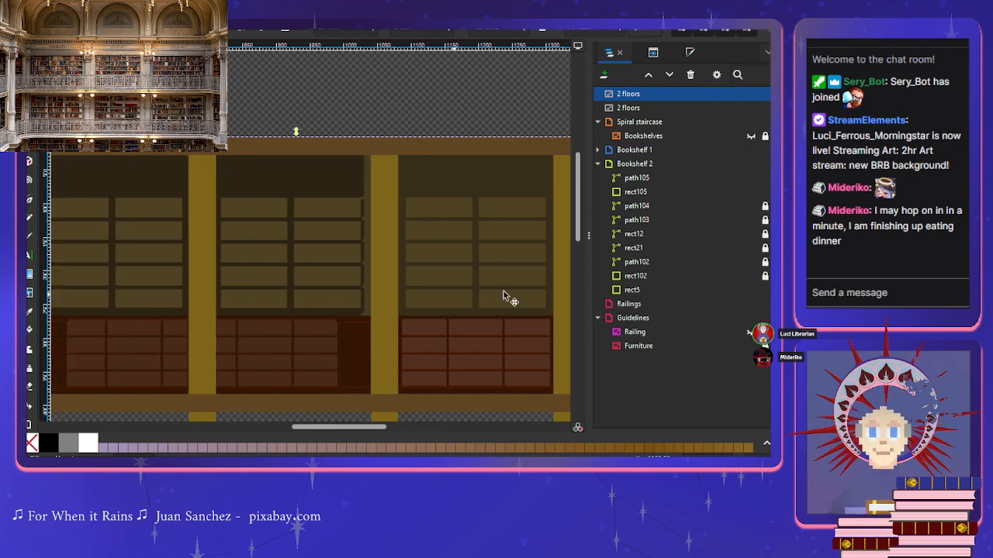
left_click(635, 261)
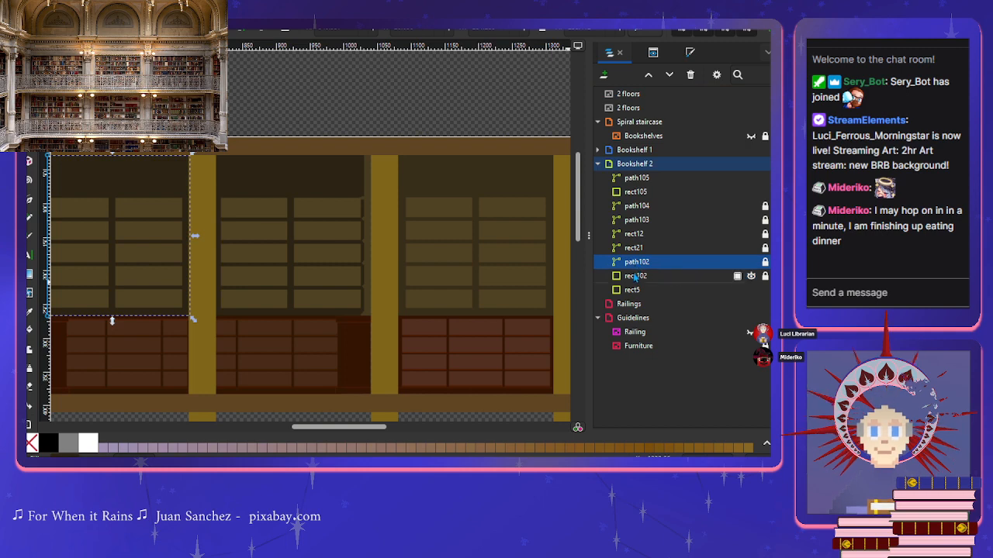
left_click(634, 276)
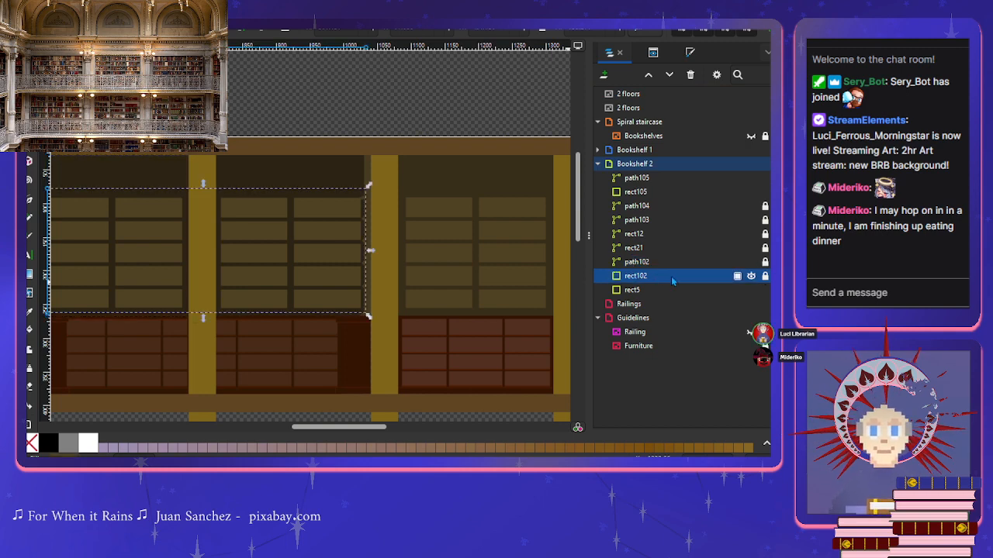
Step: Try to darken the fill of rect102 to a lightness of 15
left_click(690, 53)
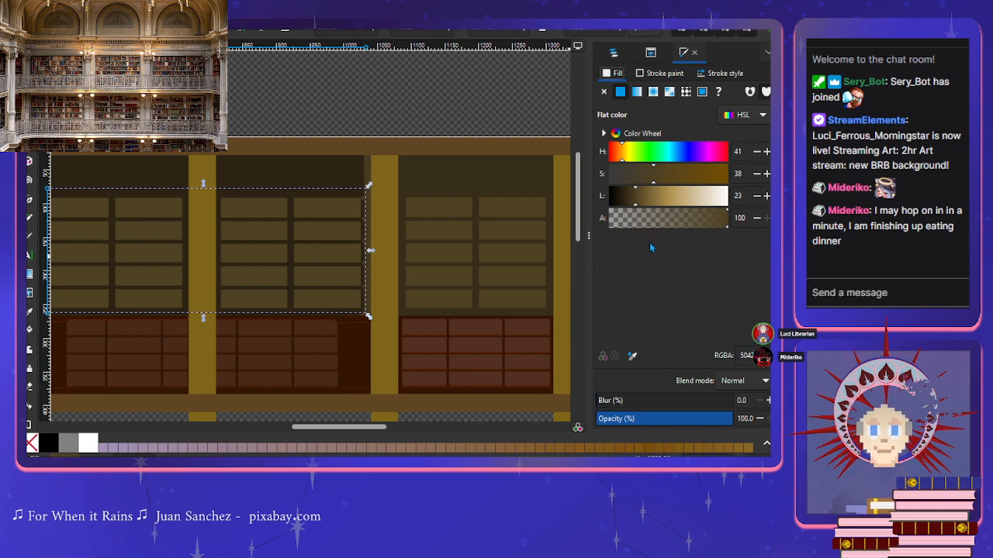
scroll(407, 322, "left", 3)
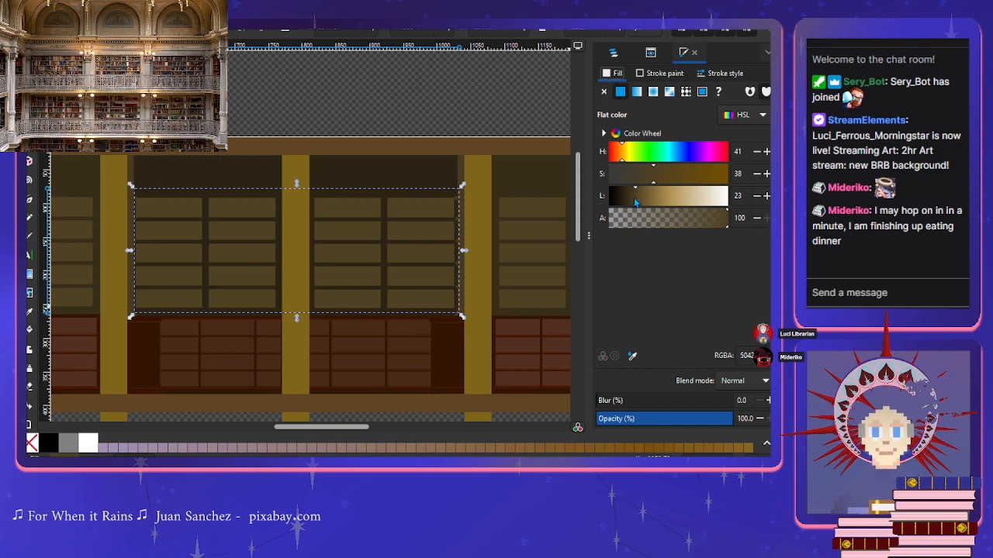
mouse_move(633, 202)
left_mouse_down()
mouse_move(614, 199)
mouse_move(625, 200)
left_mouse_up()
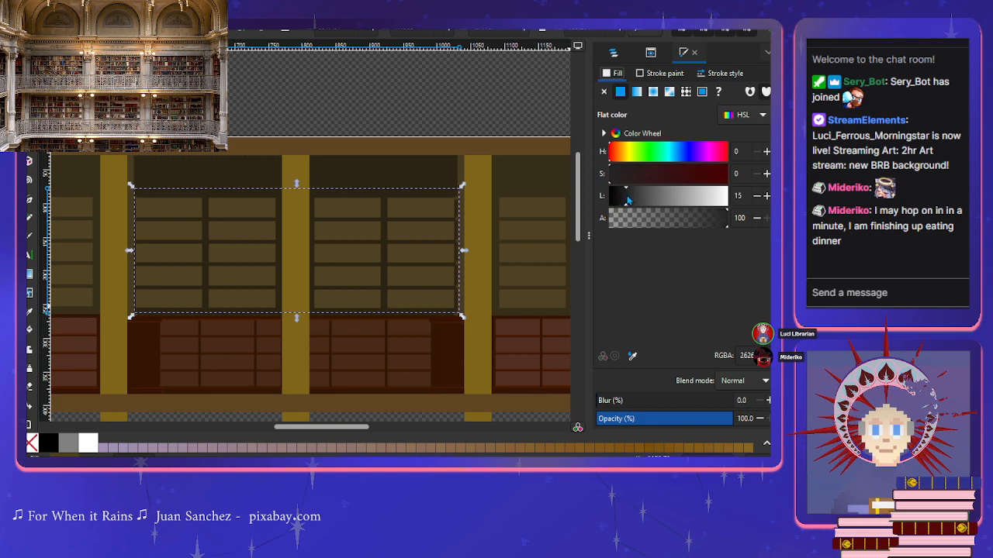
Step: Lock the background rectangle rect5 and unlock rect102 in the Bookshelf 2 layer
left_click(613, 53)
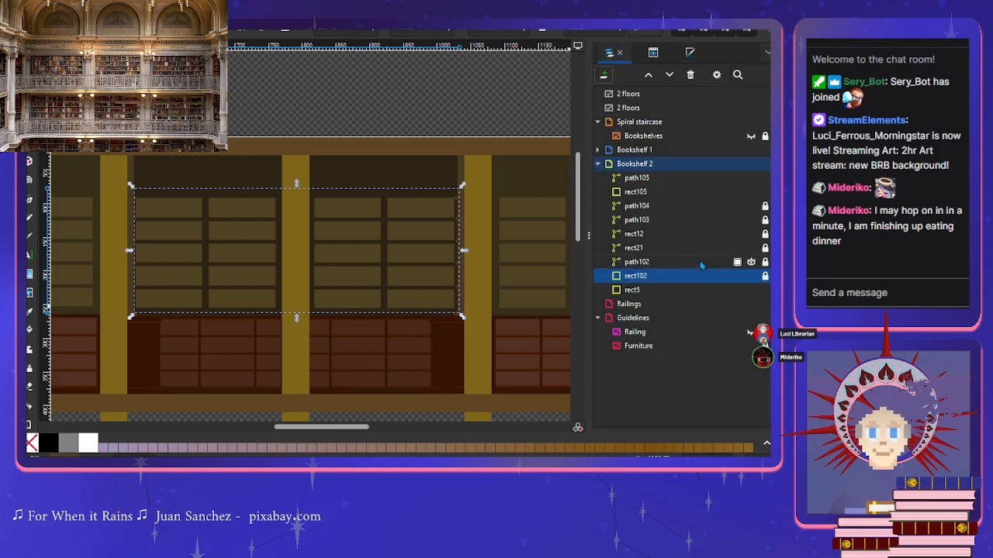
left_click(764, 290)
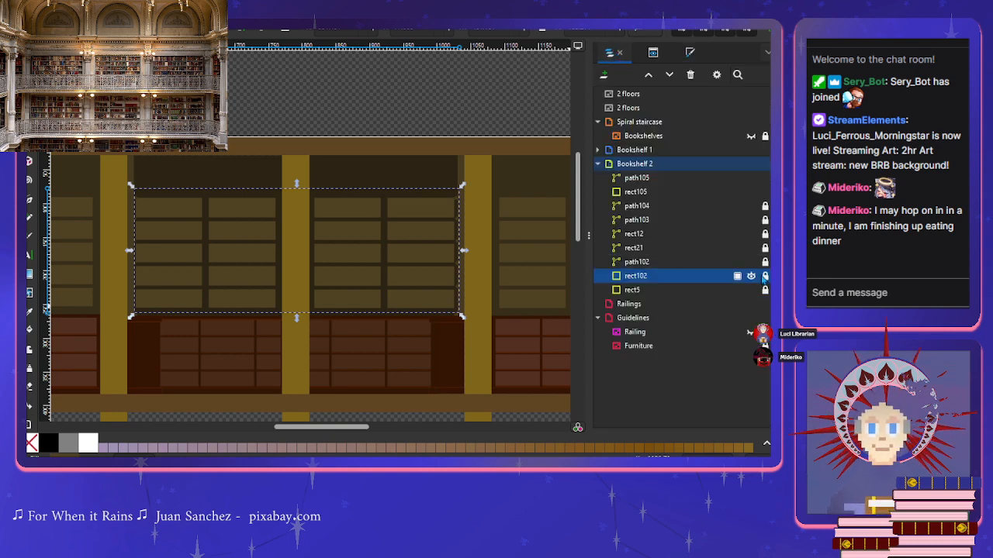
left_click(765, 277)
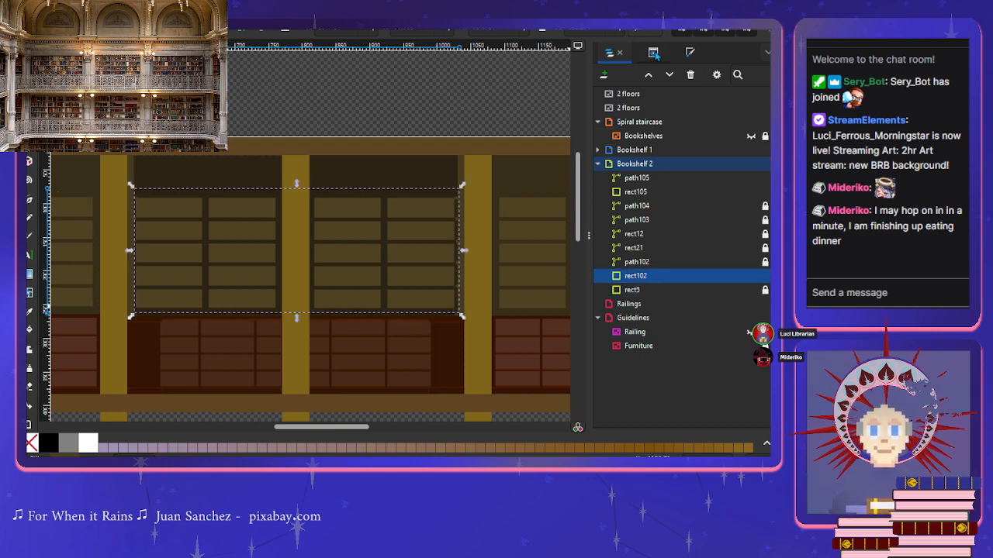
Step: Darken the flat fill of rect102 to hue 39, saturation 37 and lightness 19 in HSL
left_click(656, 54)
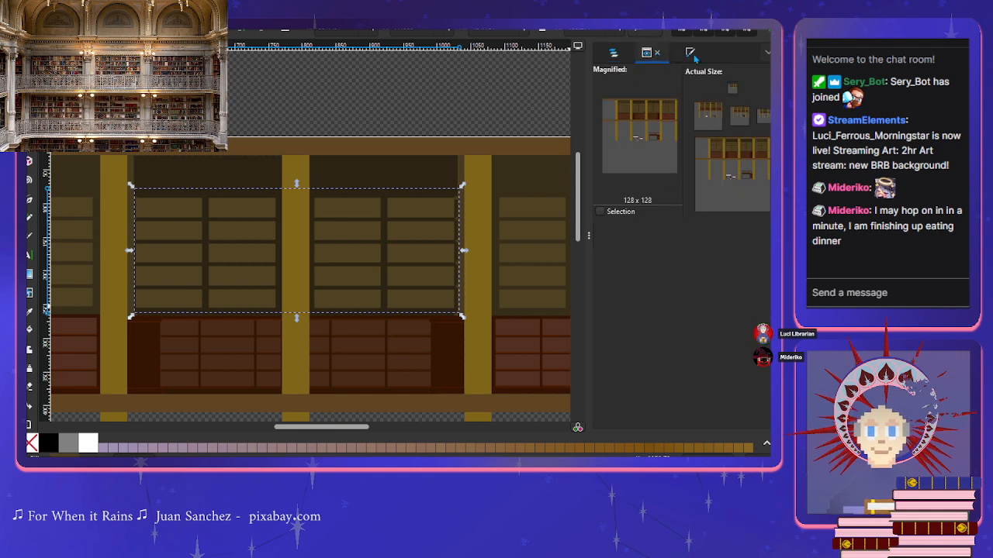
left_click(690, 53)
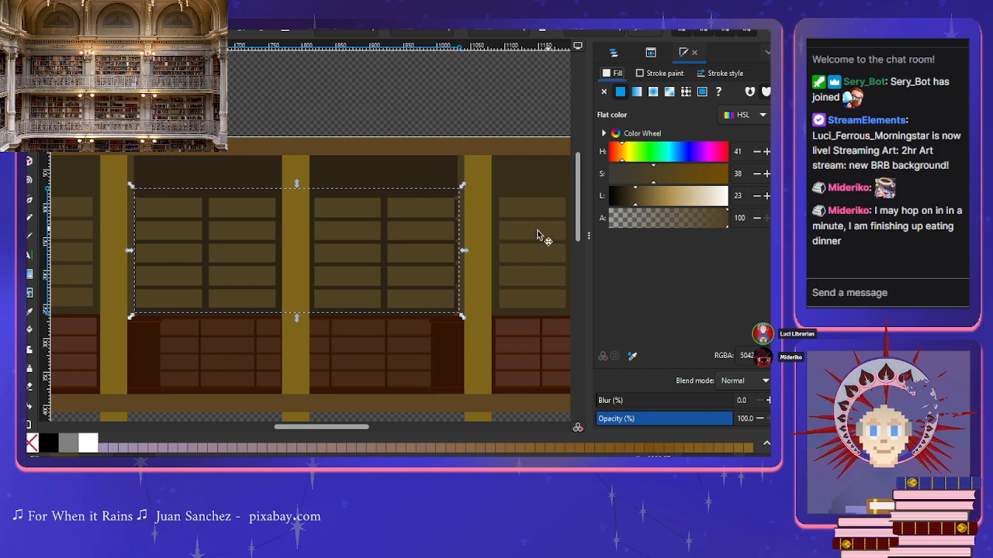
scroll(426, 268, "up", 1)
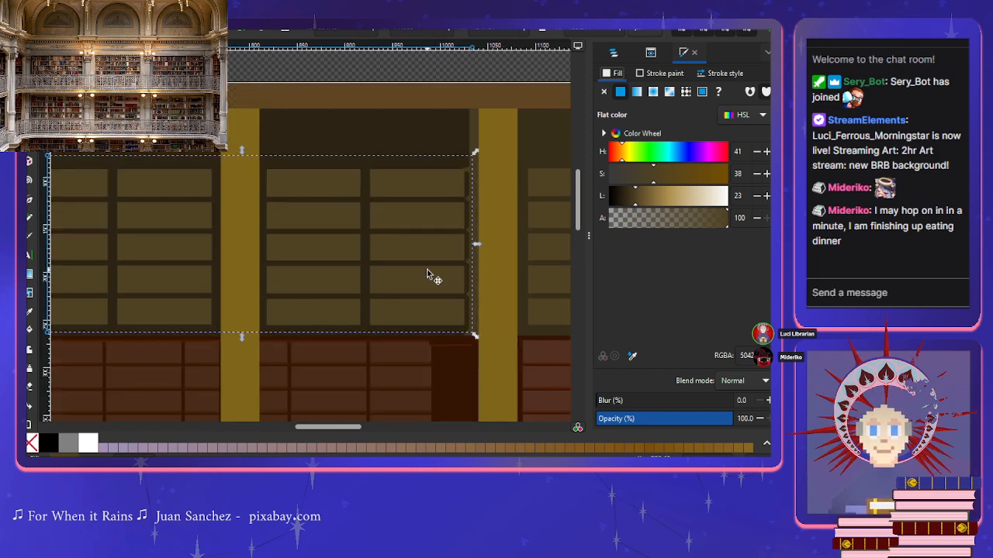
scroll(423, 275, "left", 1)
left_click_drag(636, 202, 632, 203)
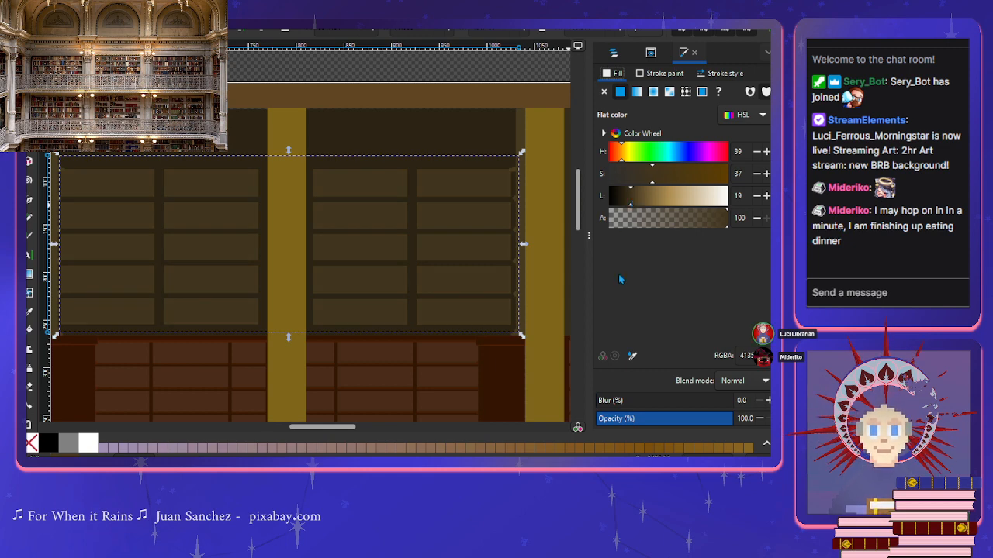
left_click(549, 303)
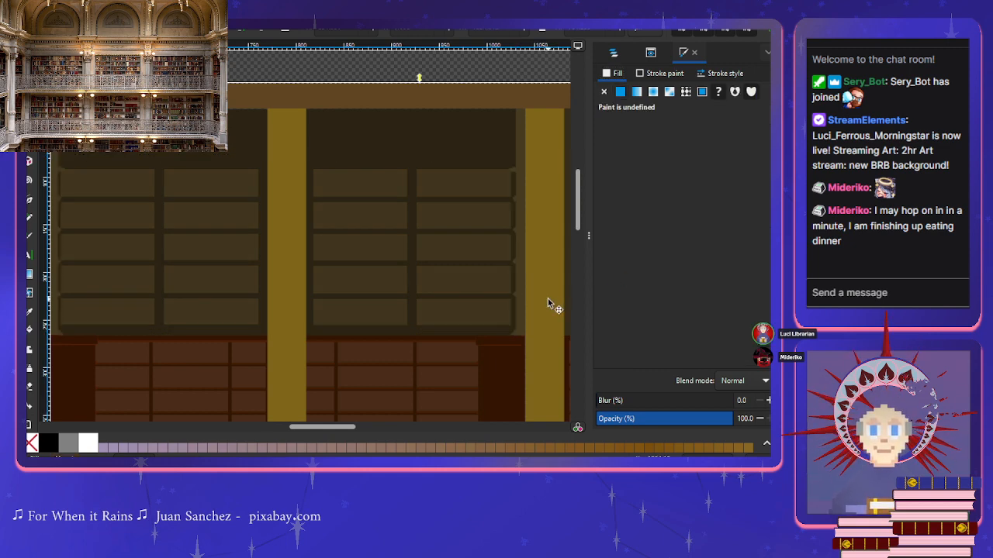
Step: Examine the shading of the middle bays against the outer bookshelves and the empty bays on both floors
scroll(548, 299, "down", 2)
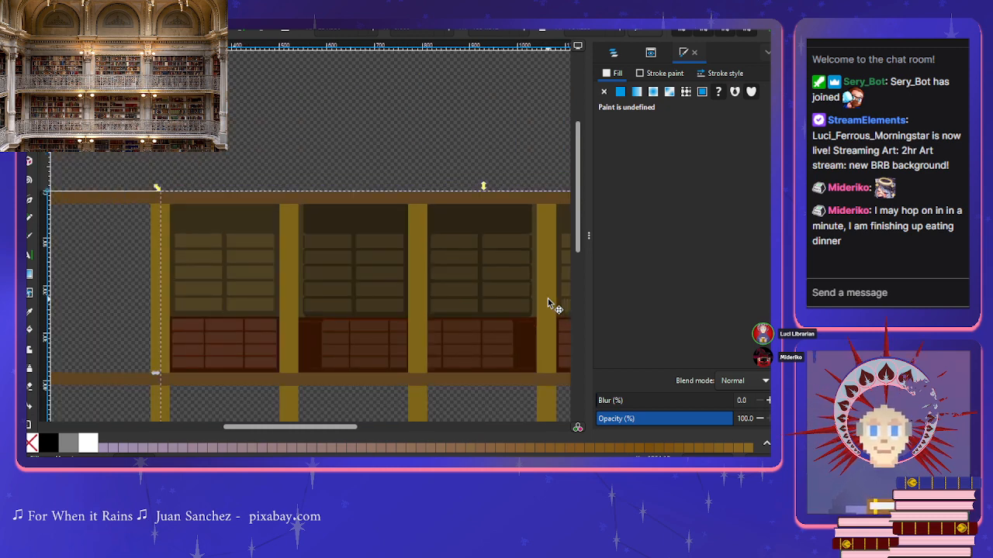
scroll(547, 303, "down", 1)
scroll(547, 302, "up", 1)
scroll(548, 302, "right", 4)
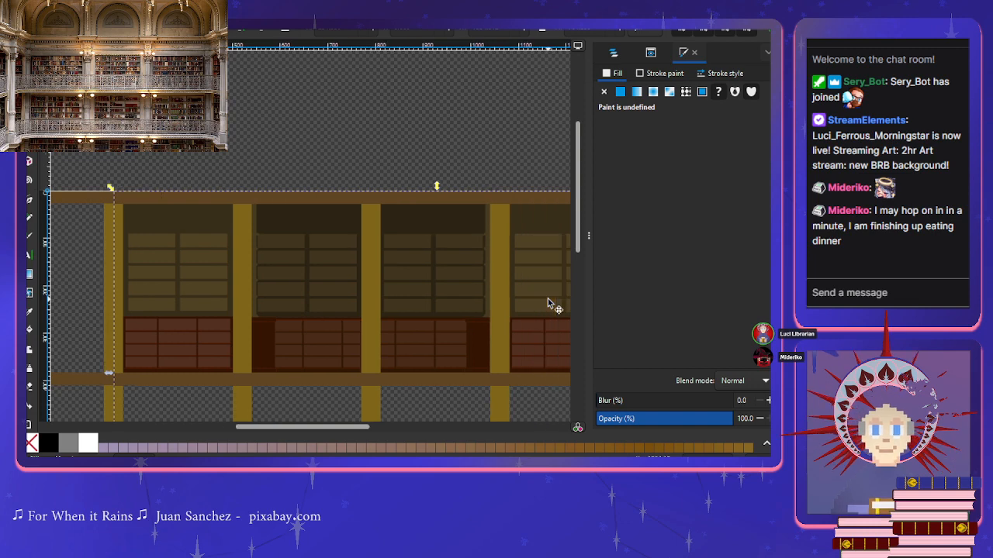
scroll(548, 302, "left", 4)
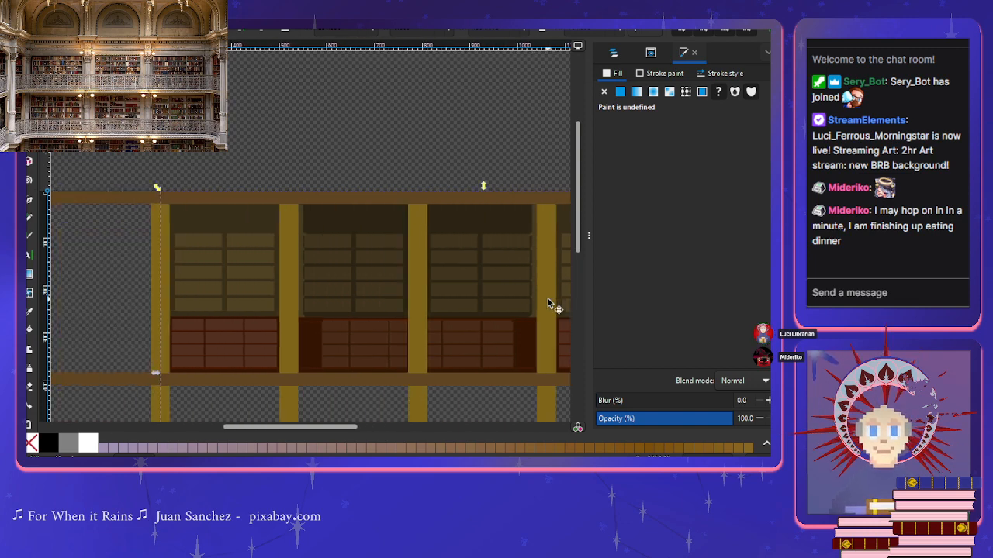
left_click(380, 159)
scroll(326, 264, "down", 1)
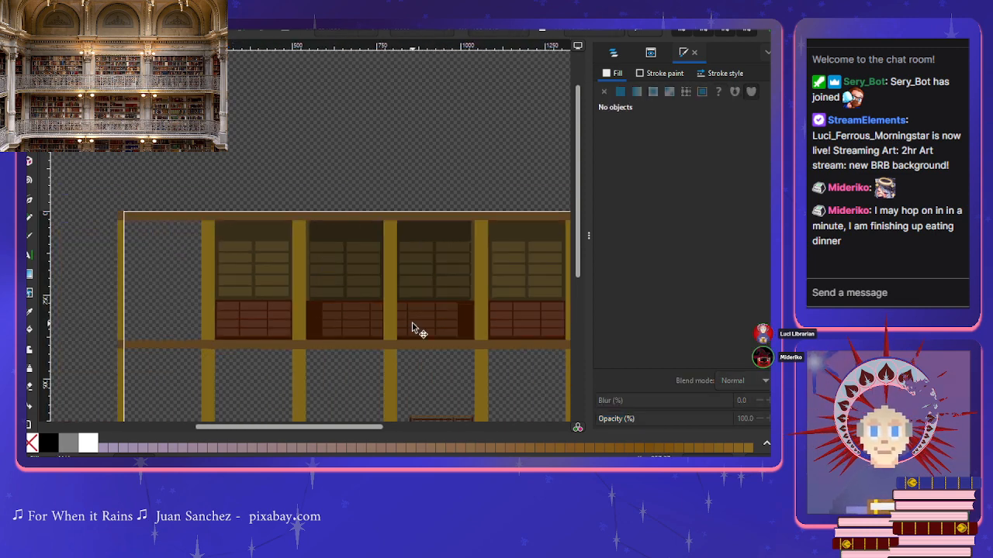
scroll(412, 326, "left", 1)
scroll(412, 326, "down", 2)
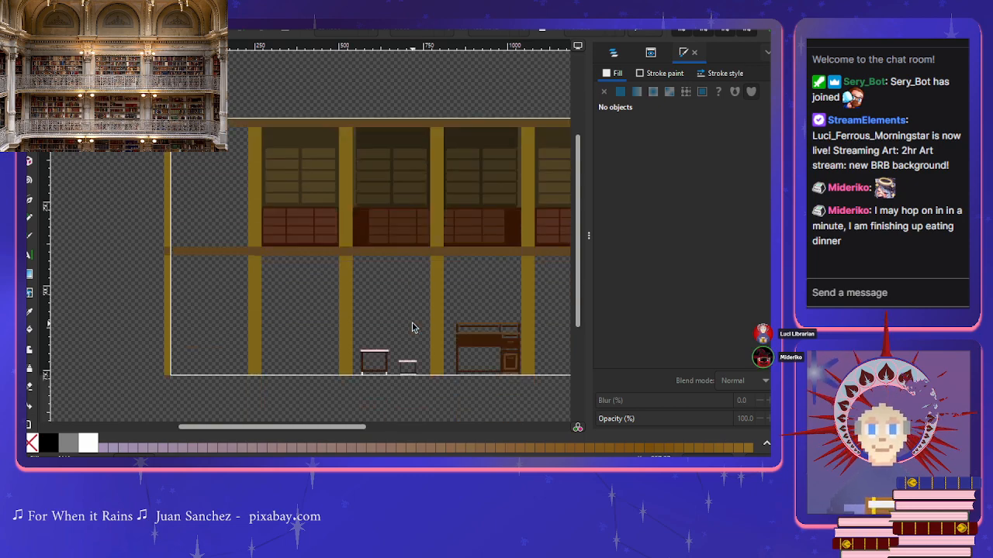
scroll(237, 293, "up", 1)
scroll(238, 293, "up", 1)
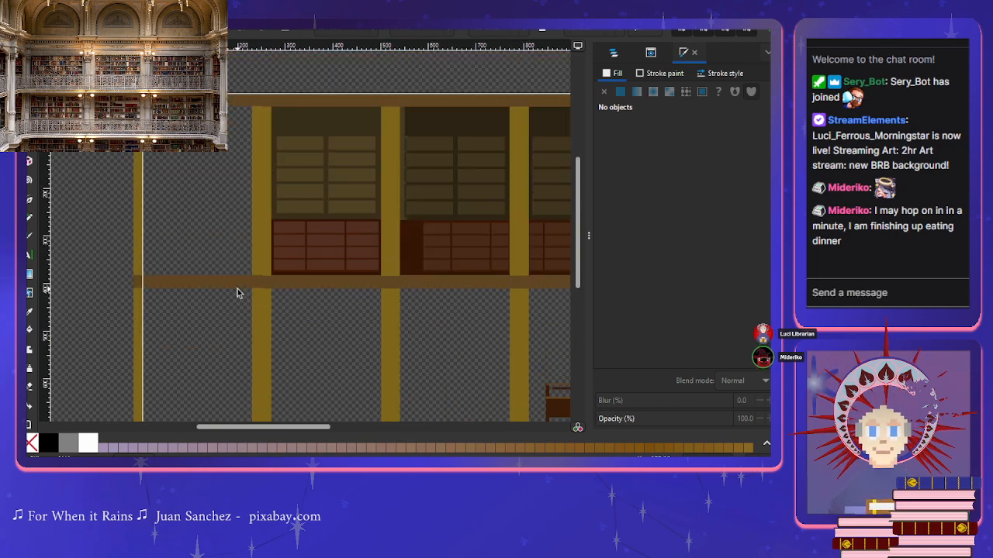
scroll(237, 293, "up", 1)
scroll(194, 285, "up", 1)
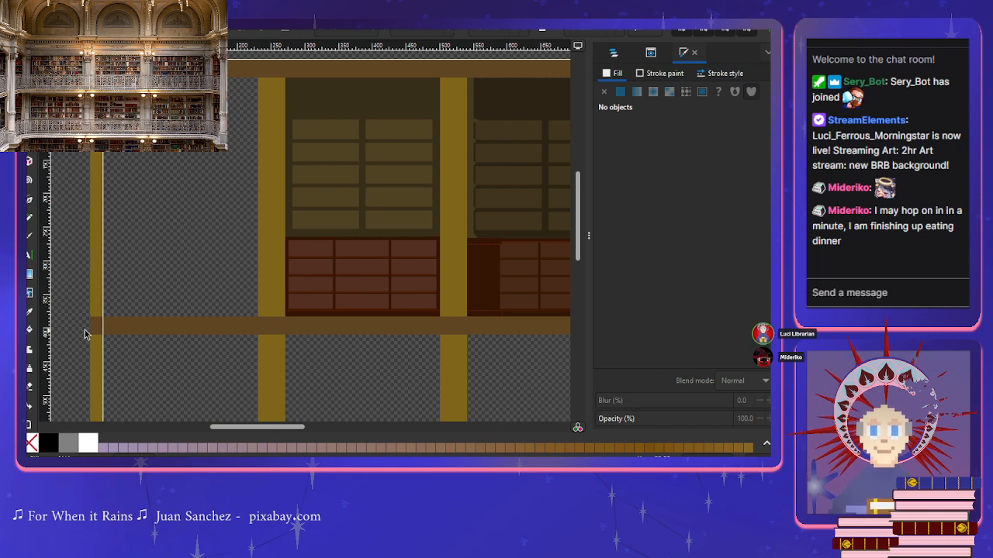
scroll(86, 333, "up", 3)
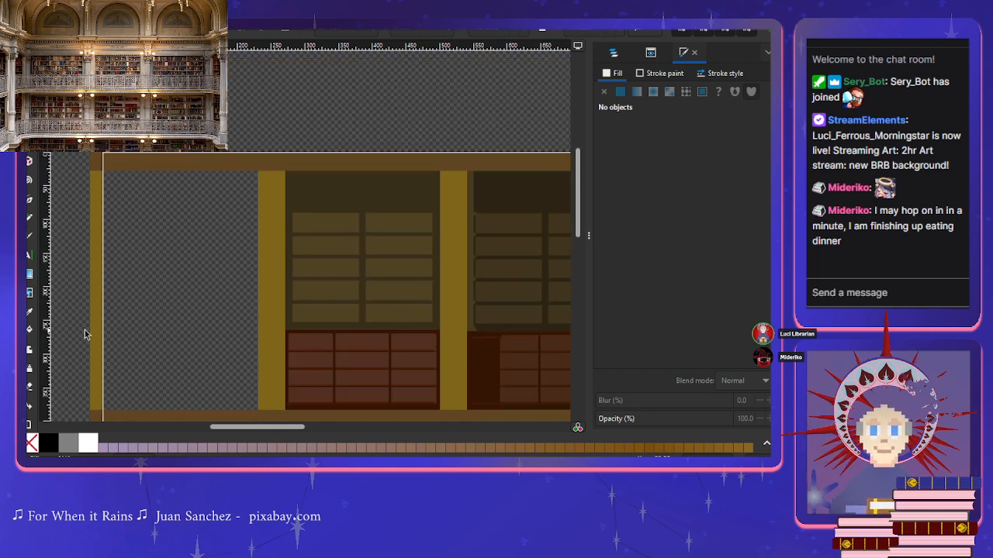
scroll(85, 333, "down", 2)
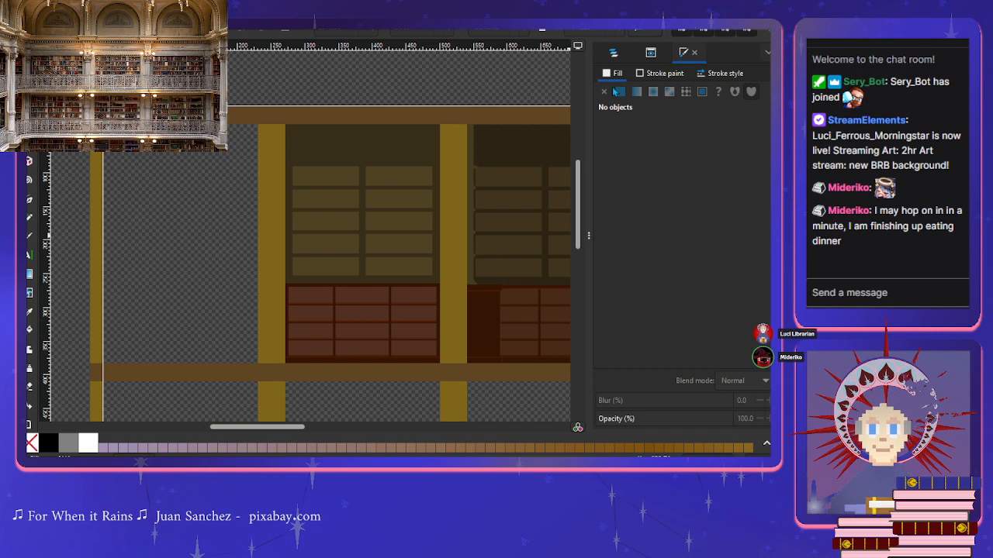
Step: Draw a text frame with the Text tool in the empty area above the top beam
left_click(613, 53)
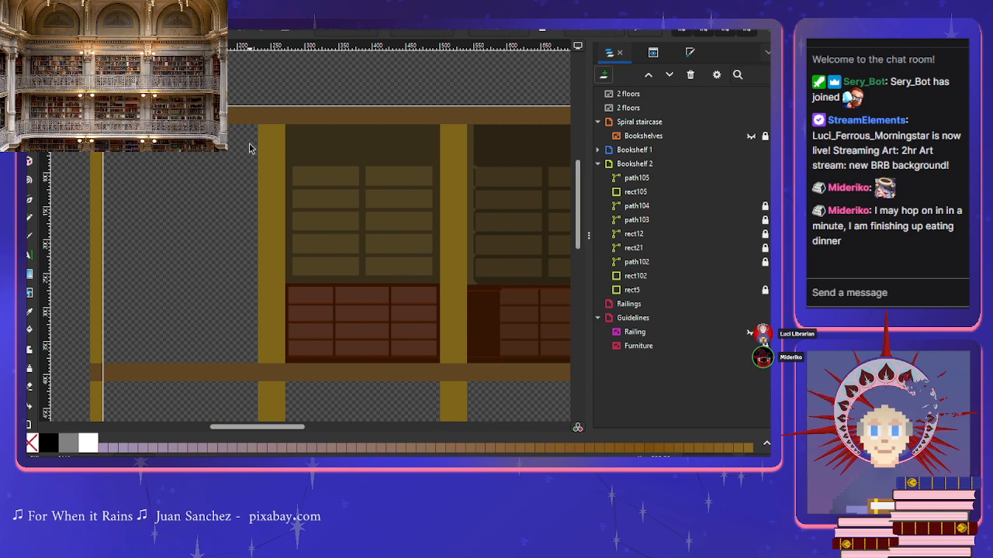
scroll(392, 279, "up", 5)
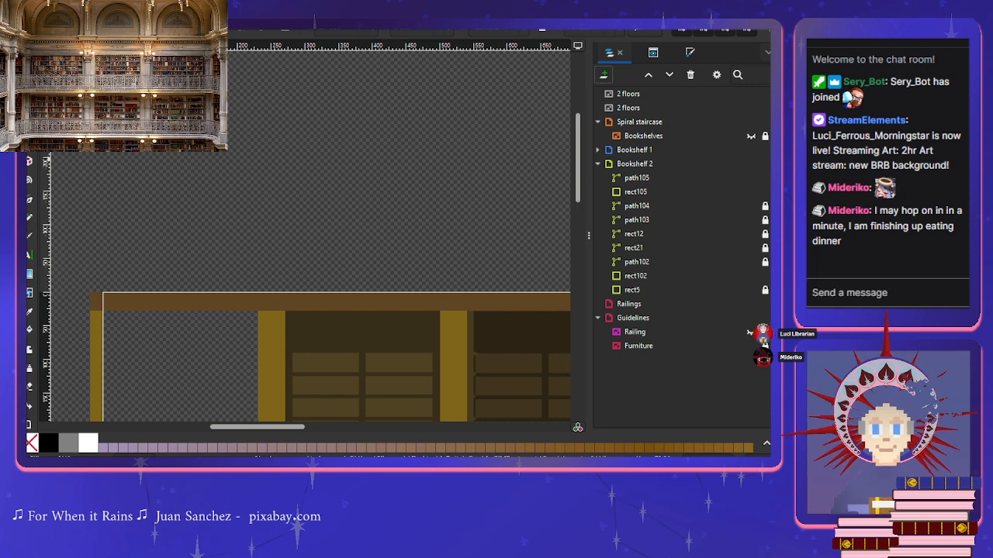
left_click(28, 256)
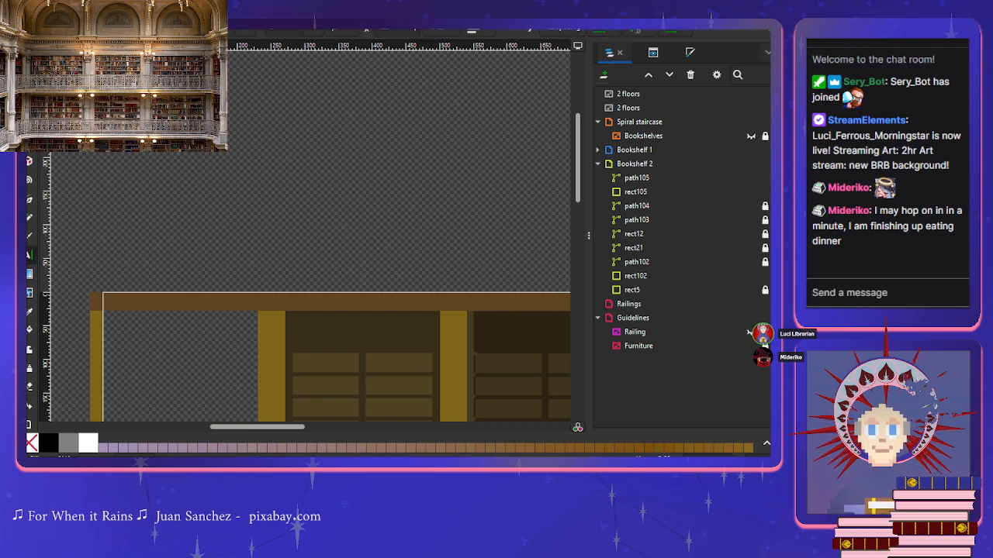
left_click_drag(96, 121, 534, 273)
left_click(230, 174)
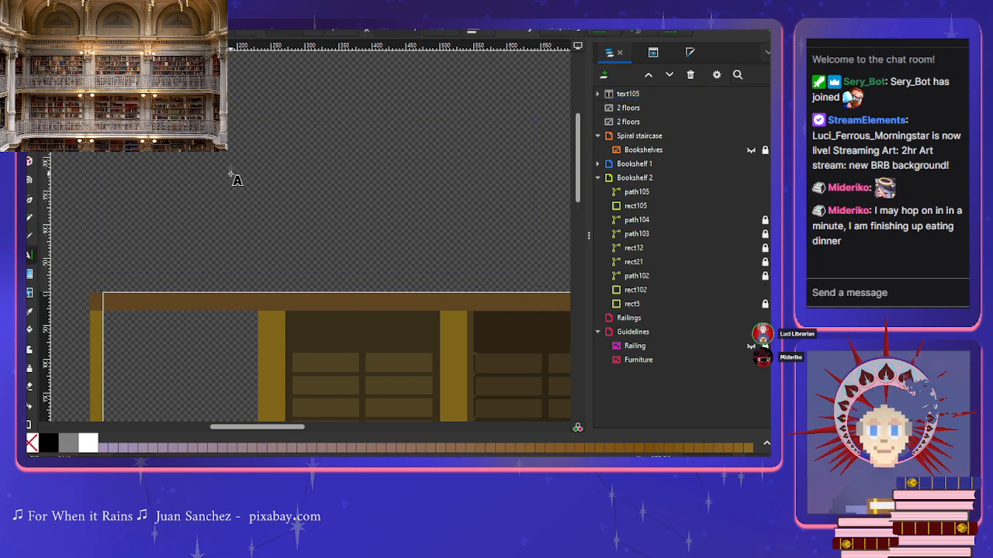
left_click_drag(151, 127, 379, 304)
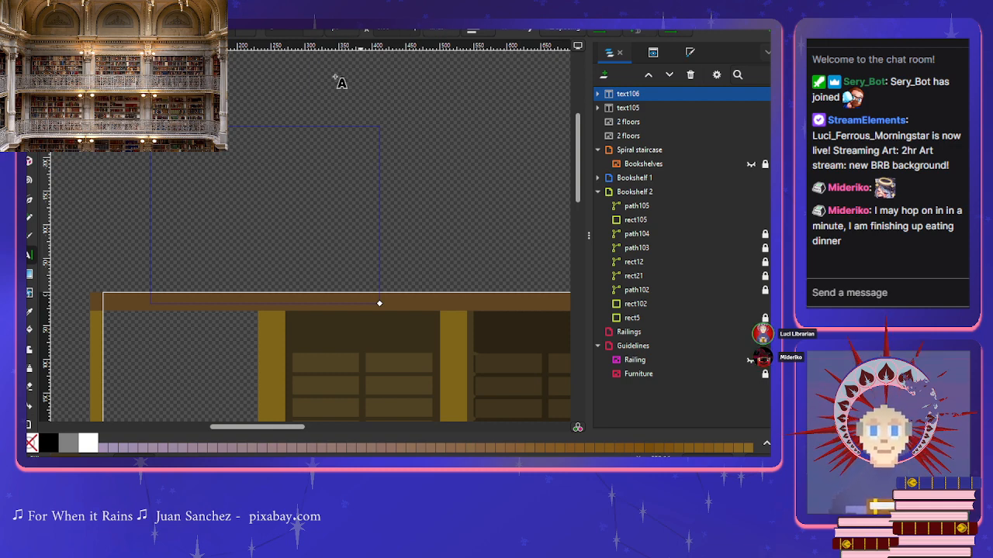
Step: Enter the text ANXIETY in the new frame with a white fill and reopen it for editing
left_click(88, 443)
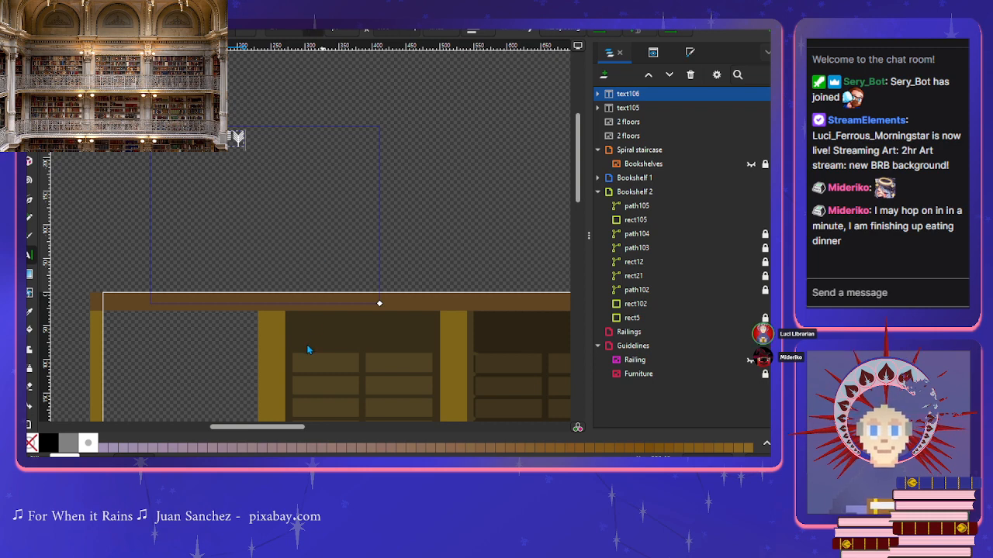
left_click(357, 186)
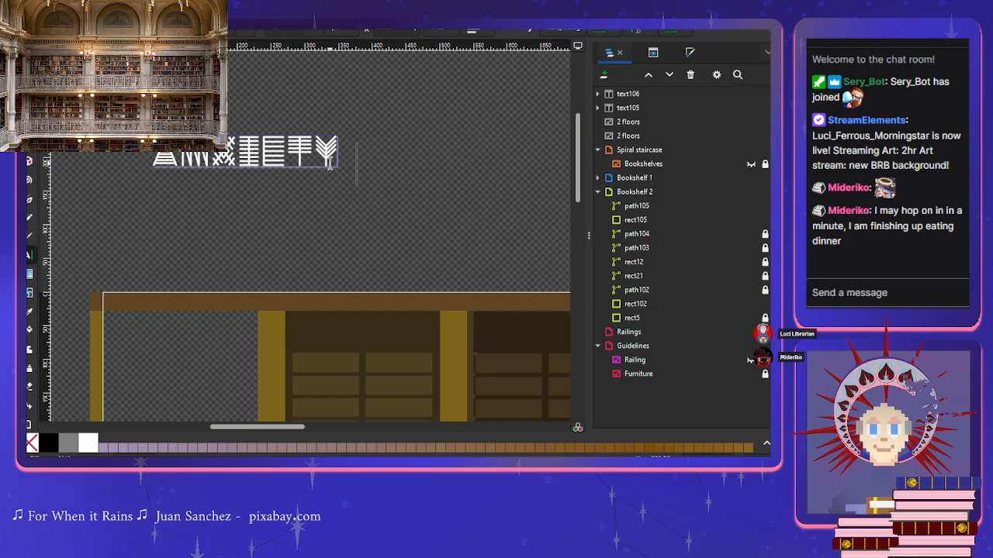
left_click(332, 159)
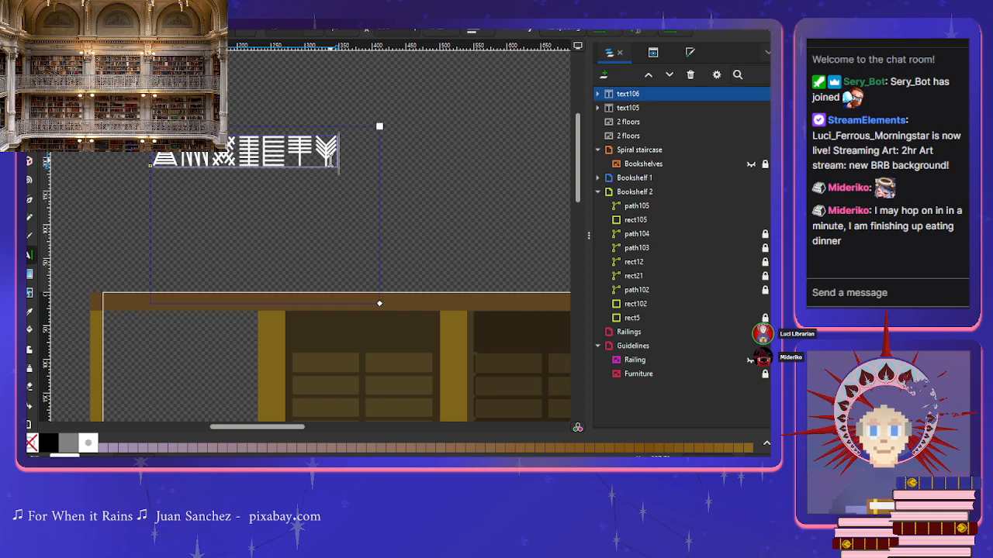
Step: Delete the text objects text106 and text105 from the area above the top beam
left_click_drag(337, 159, 171, 155)
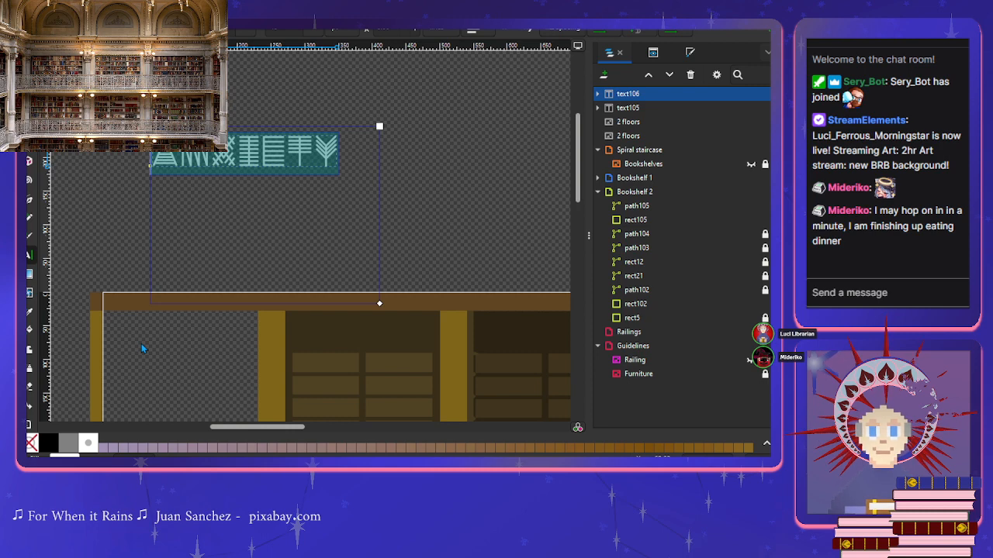
left_click(99, 450)
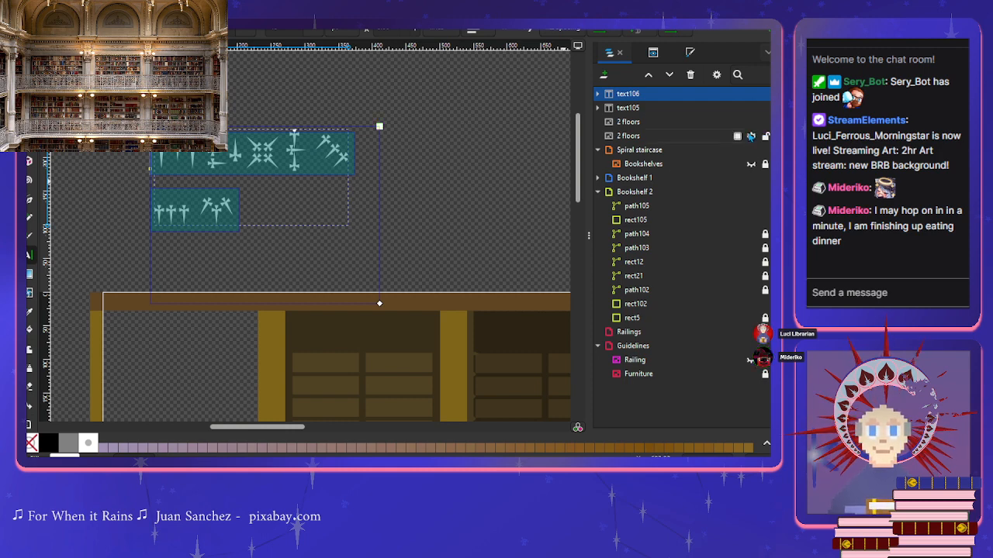
left_click(690, 75)
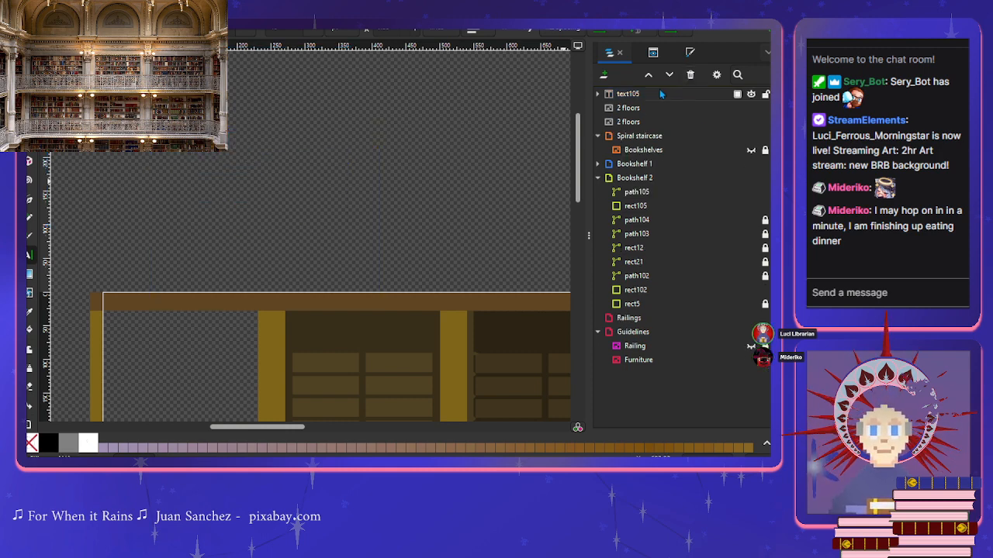
left_click(661, 93)
left_click(691, 75)
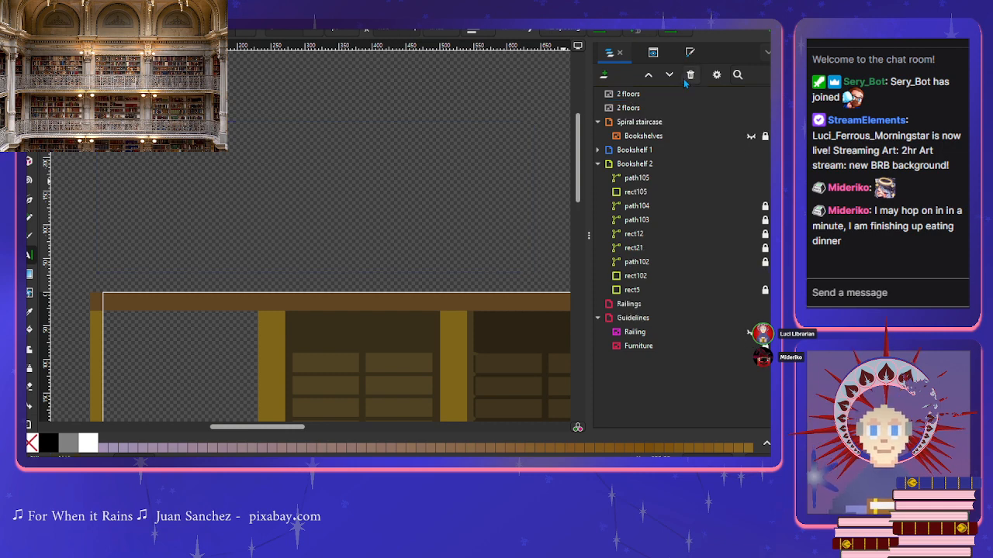
Step: Select each of the two 2 floors objects in turn to identify what it covers, and clear the selection
left_click(635, 109)
left_click(634, 96)
left_click(634, 111)
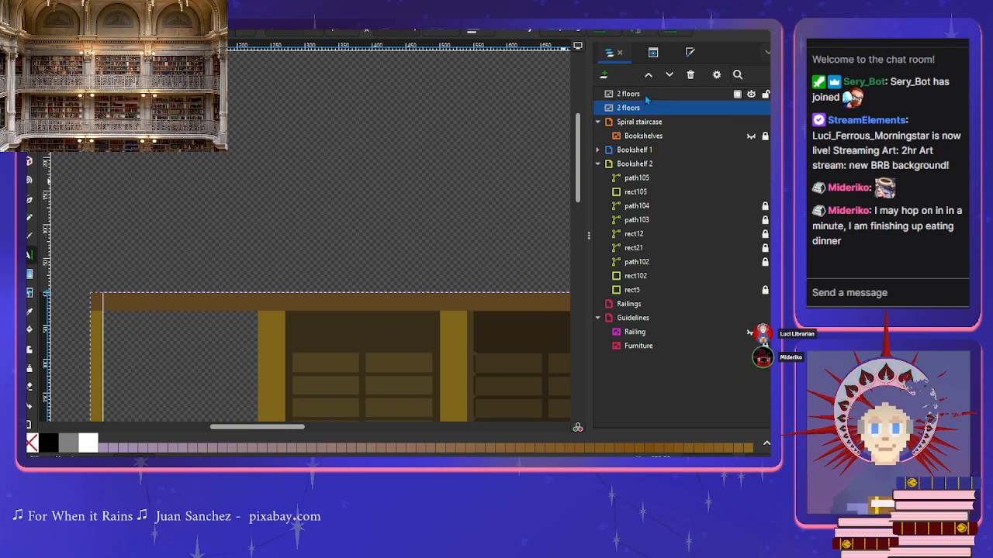
left_click(647, 97)
left_click(643, 108)
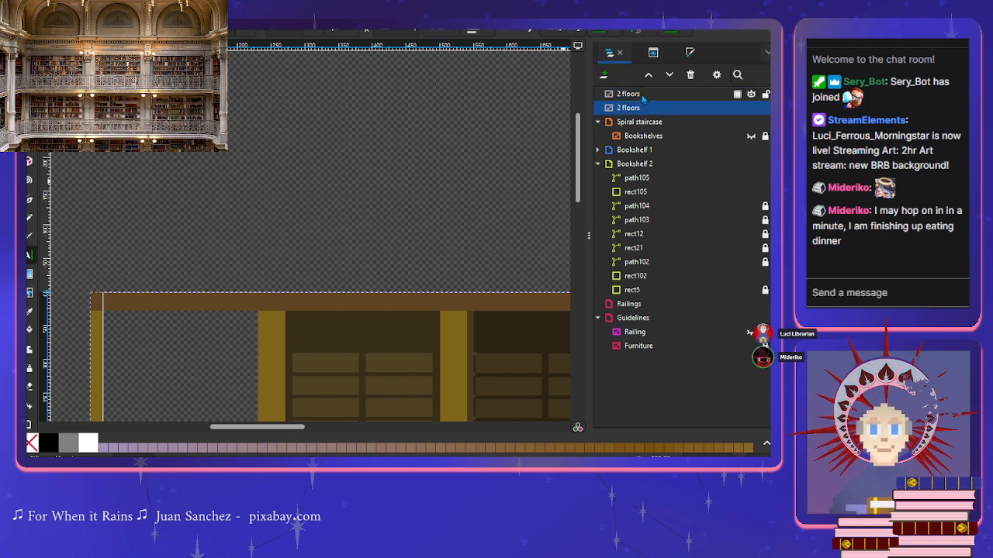
left_click(430, 171)
left_click(378, 177)
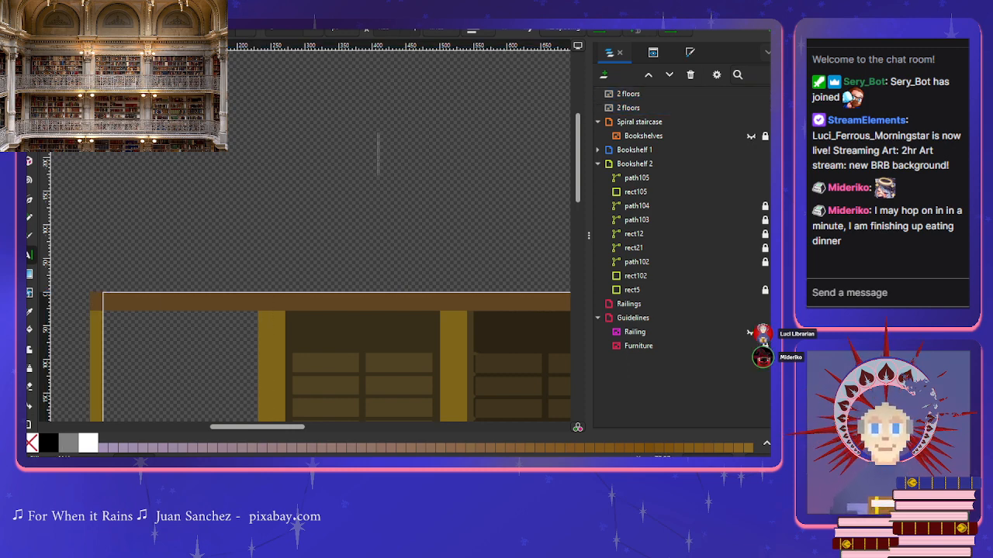
Step: Examine the upper-floor bookshelves, the lower-floor furniture and the empty bays across the whole drawing
left_click(29, 48)
scroll(381, 215, "down", 3)
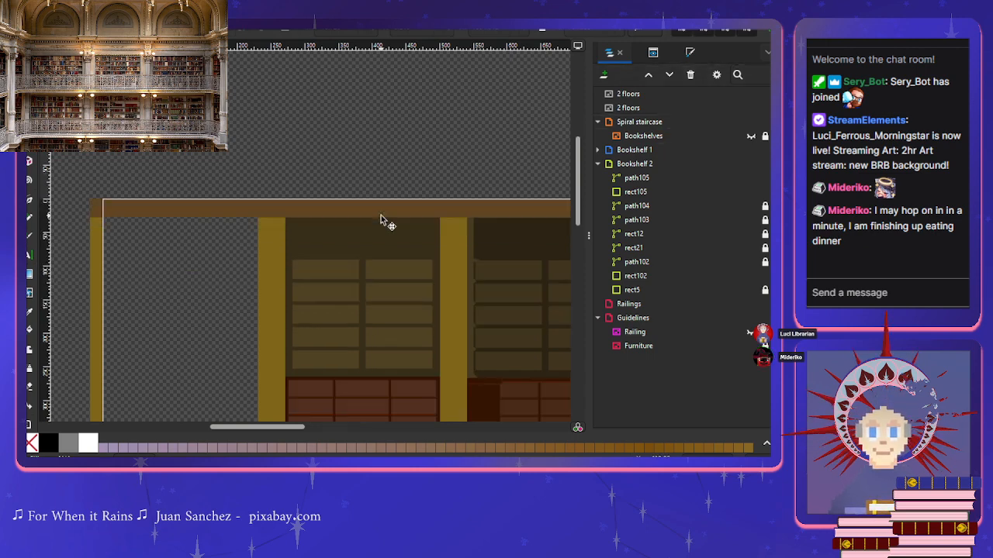
scroll(381, 220, "down", 4)
scroll(381, 220, "right", 4)
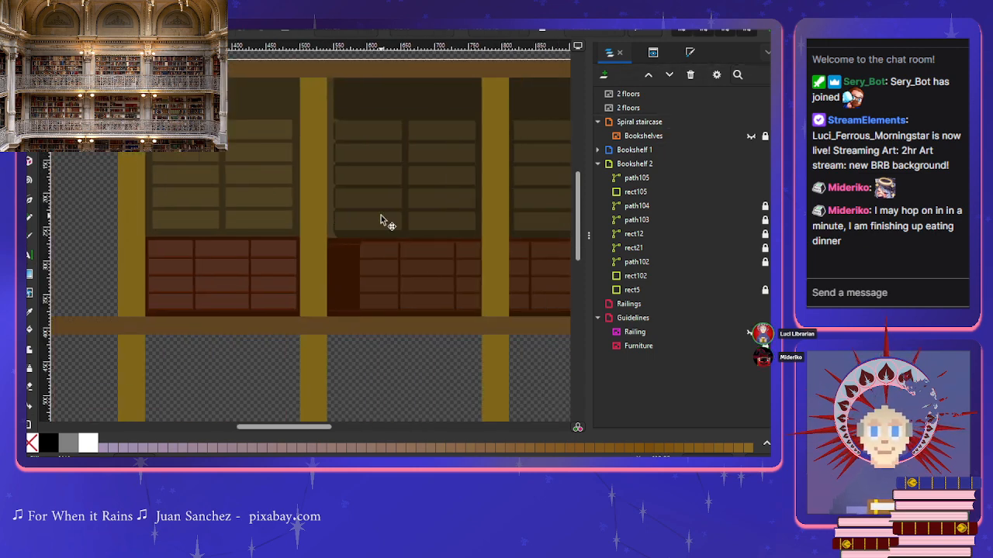
scroll(381, 219, "right", 4)
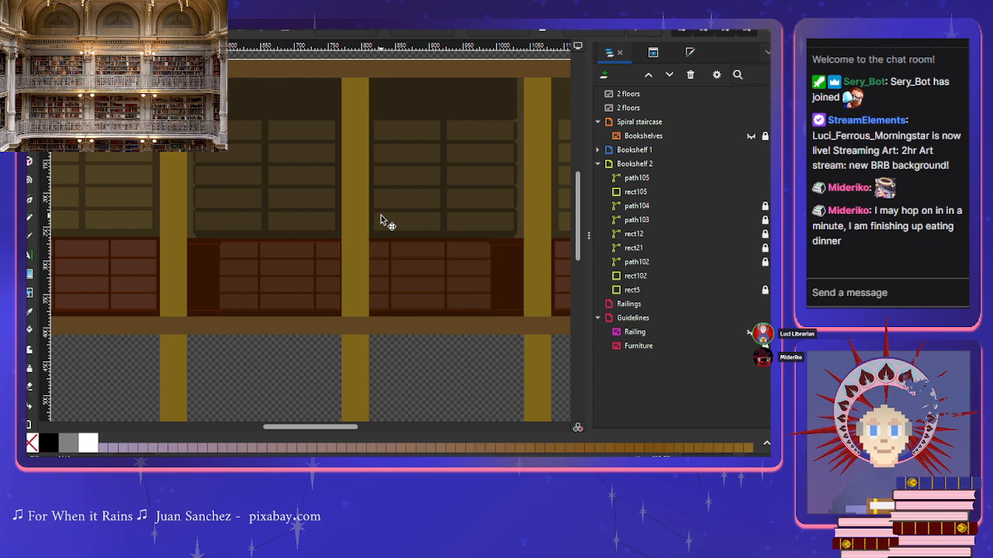
scroll(380, 217, "up", 3)
scroll(381, 217, "down", 3)
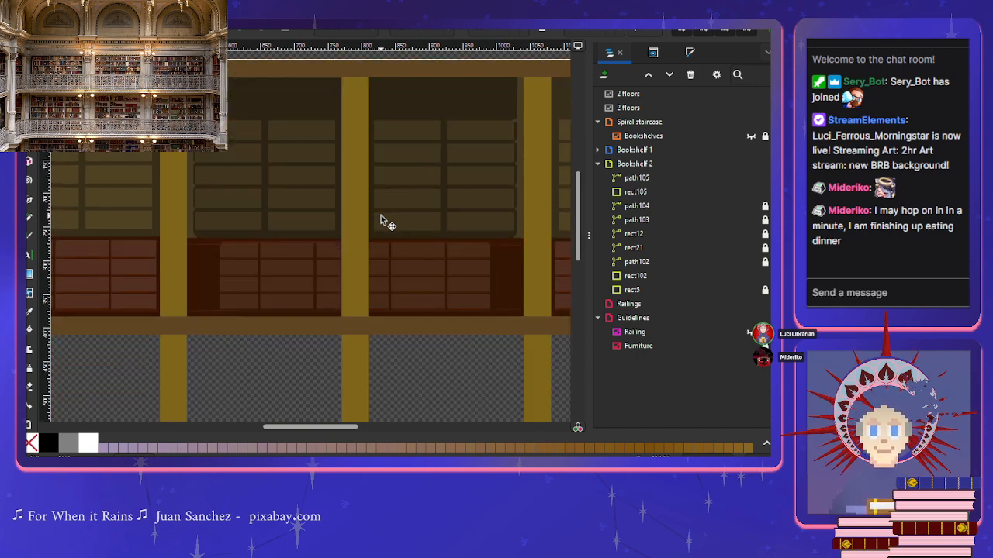
scroll(381, 219, "left", 2)
scroll(381, 220, "down", 3)
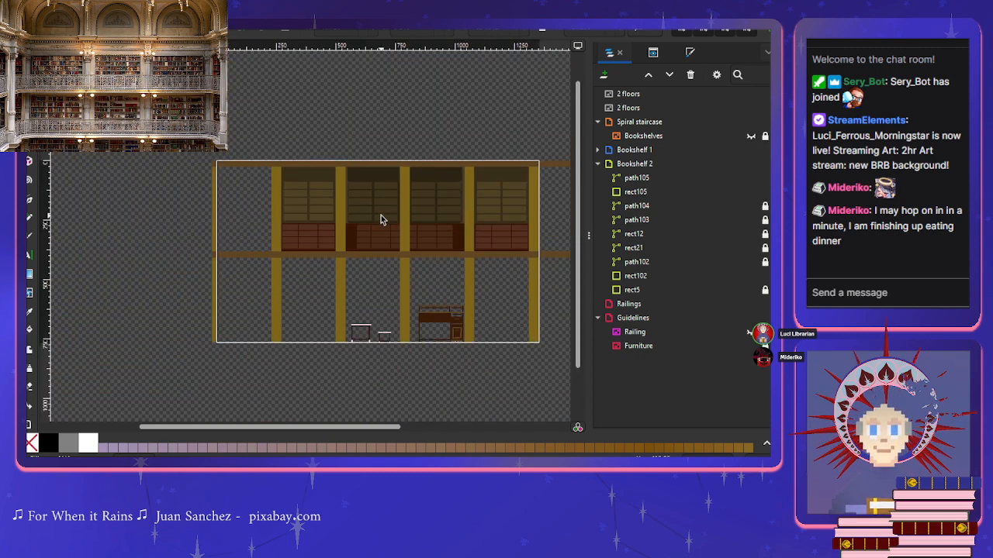
scroll(380, 220, "up", 1)
scroll(381, 218, "right", 1)
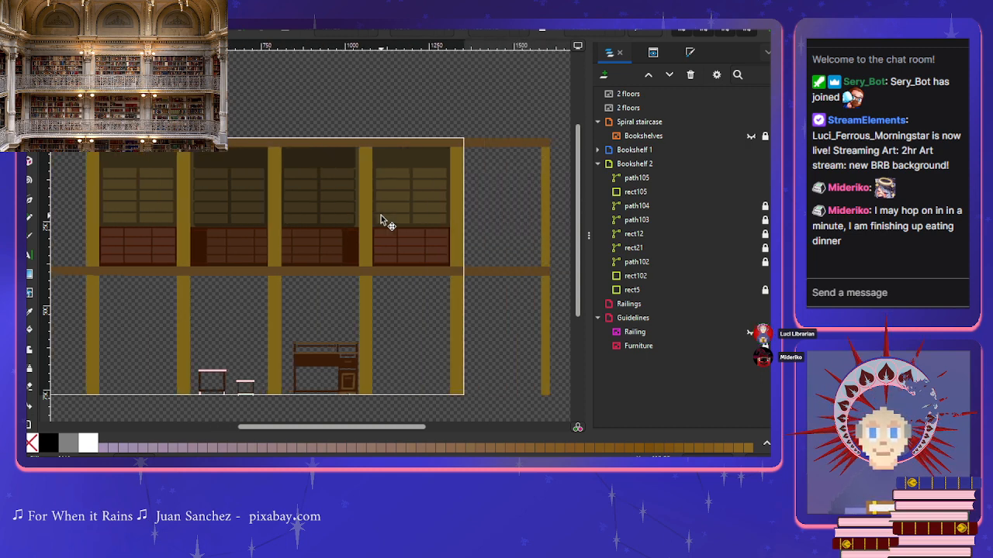
scroll(381, 219, "left", 1)
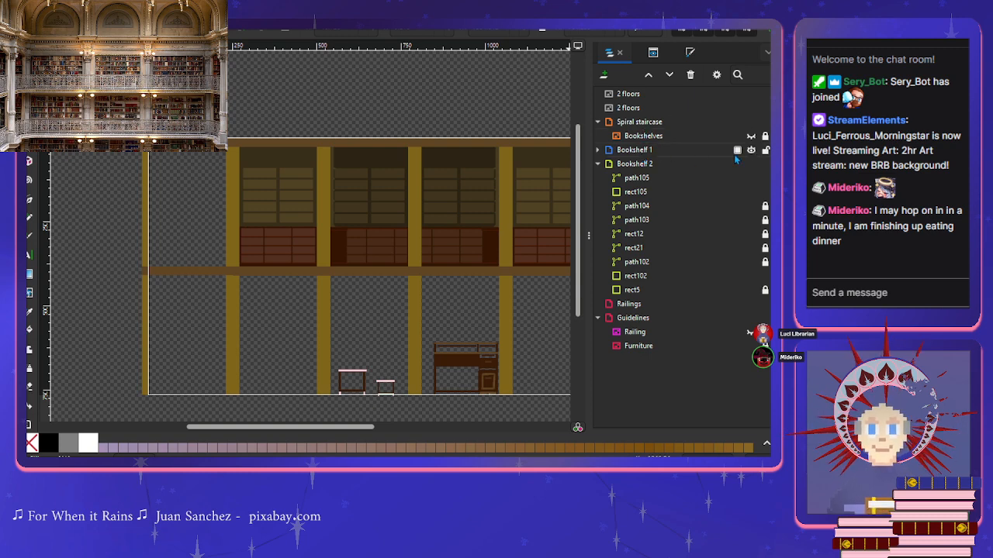
Step: Toggle the visibility of the Bookshelf 1 and Bookshelves layers to check what each contains
left_click(750, 150)
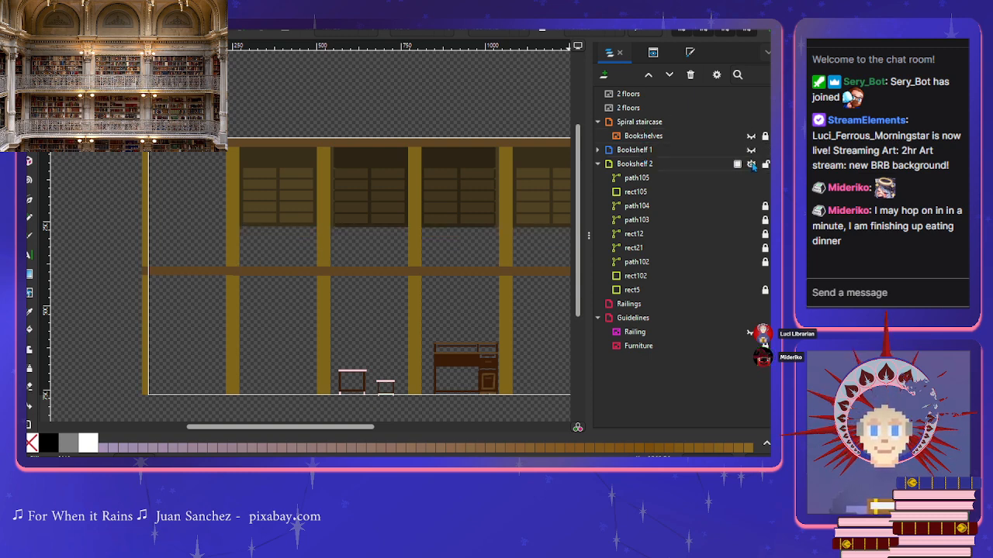
left_click(750, 151)
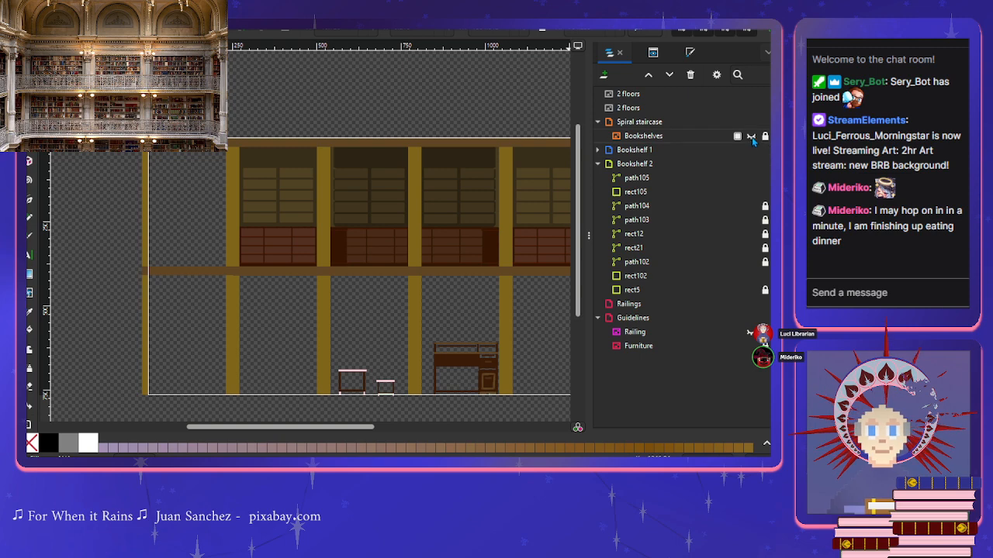
left_click(751, 137)
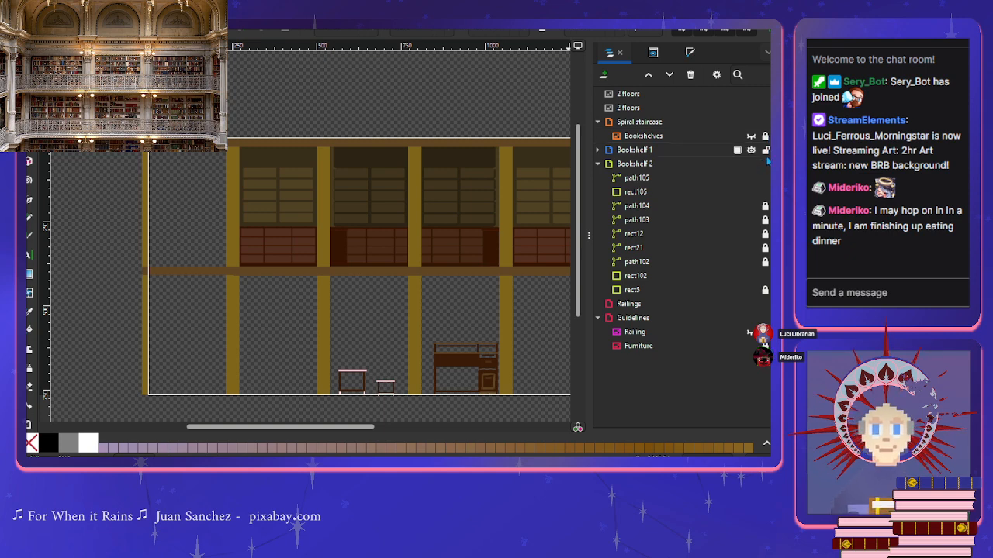
Step: Lock the Bookshelf 1 and Bookshelf 2 layers, removing the individual locks from the objects in Bookshelf 2 and collapsing it
left_click(764, 164)
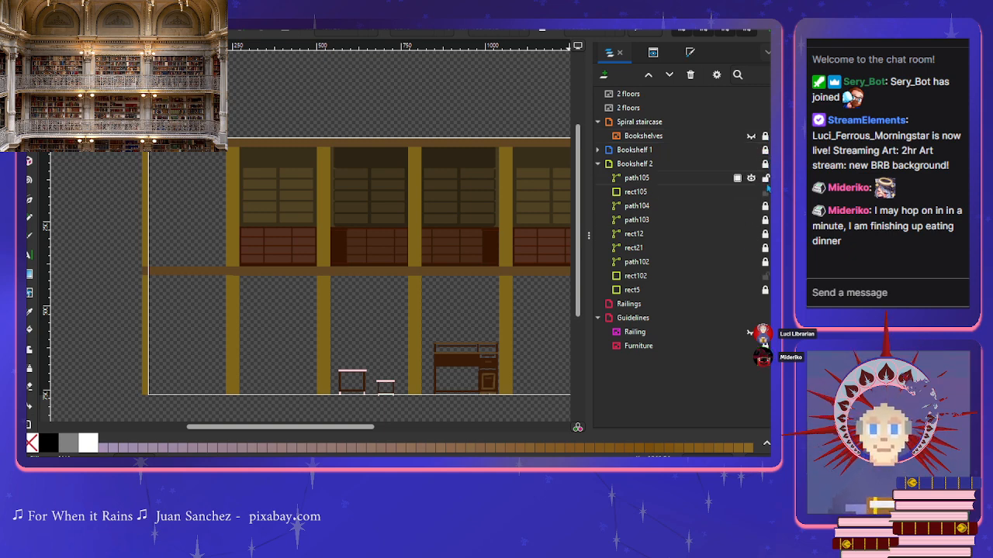
left_click(766, 220)
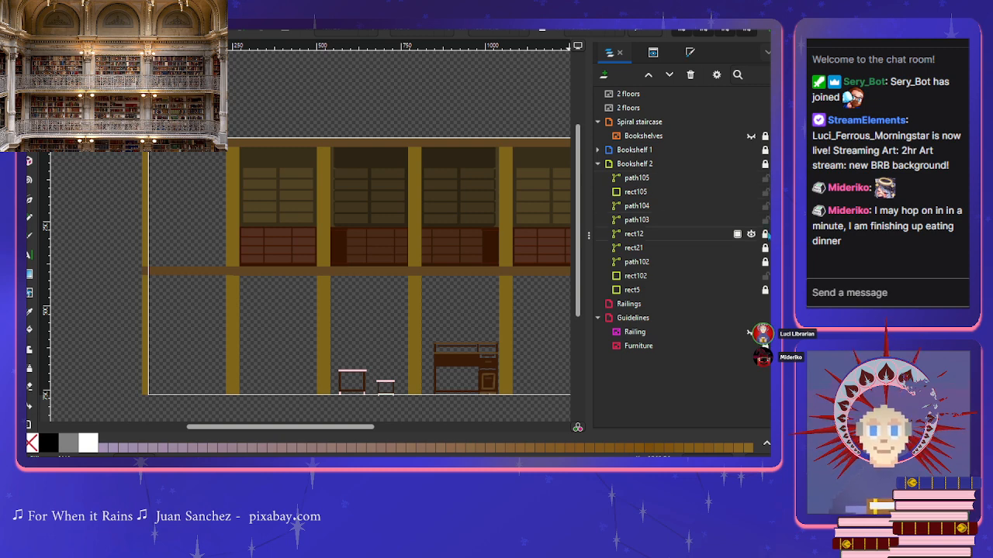
left_click(765, 234)
left_click(765, 248)
left_click(766, 262)
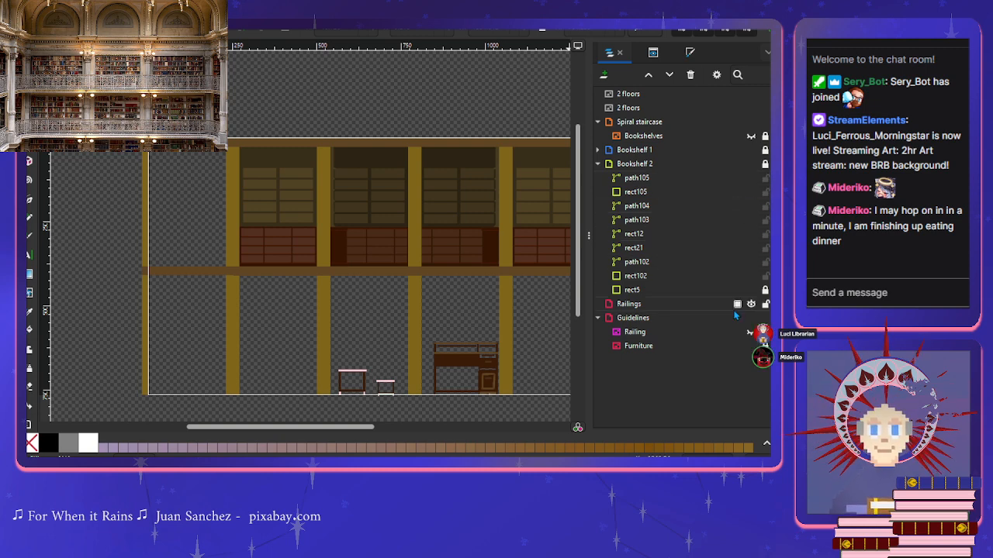
left_click(766, 290)
left_click(598, 165)
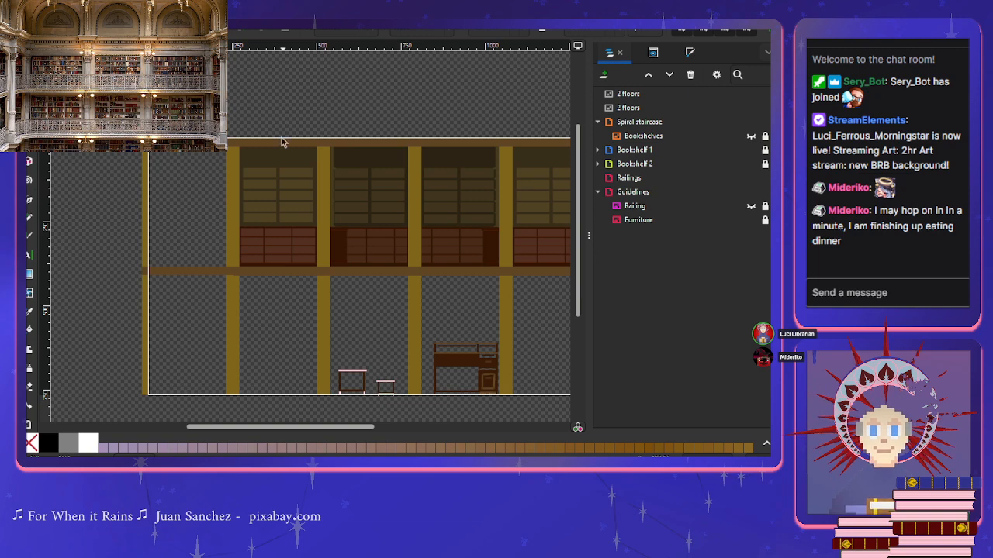
Step: Draw a tall, narrow white rectangle in the leftmost bay on the Spiral staircase layer, crossing the middle beam
scroll(200, 236, "up", 2)
scroll(200, 233, "down", 2)
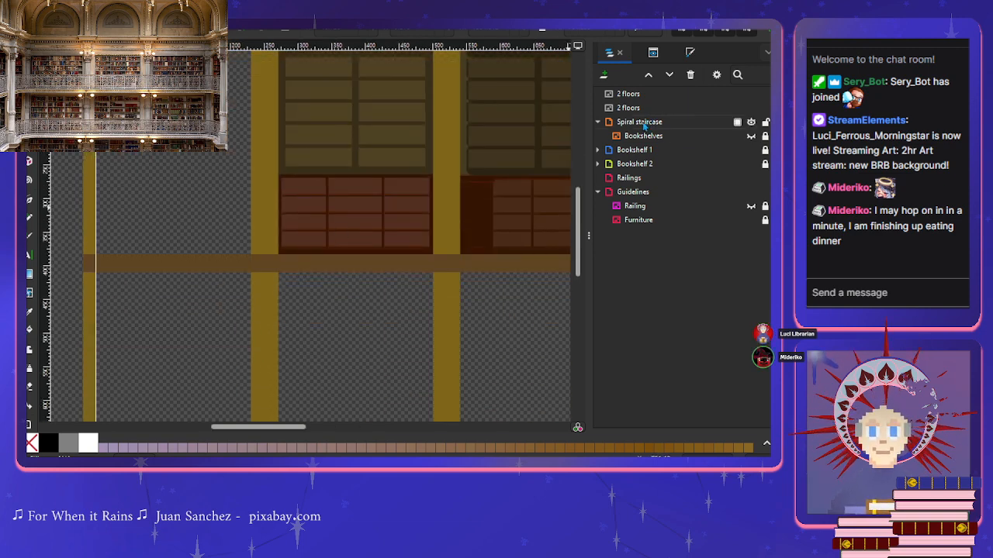
scroll(162, 334, "up", 2)
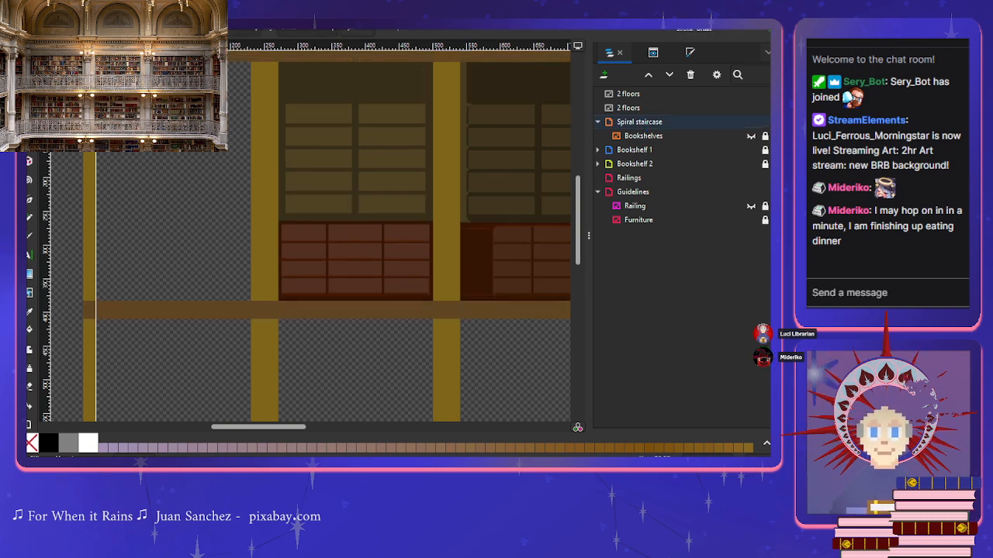
left_click_drag(152, 59, 180, 417)
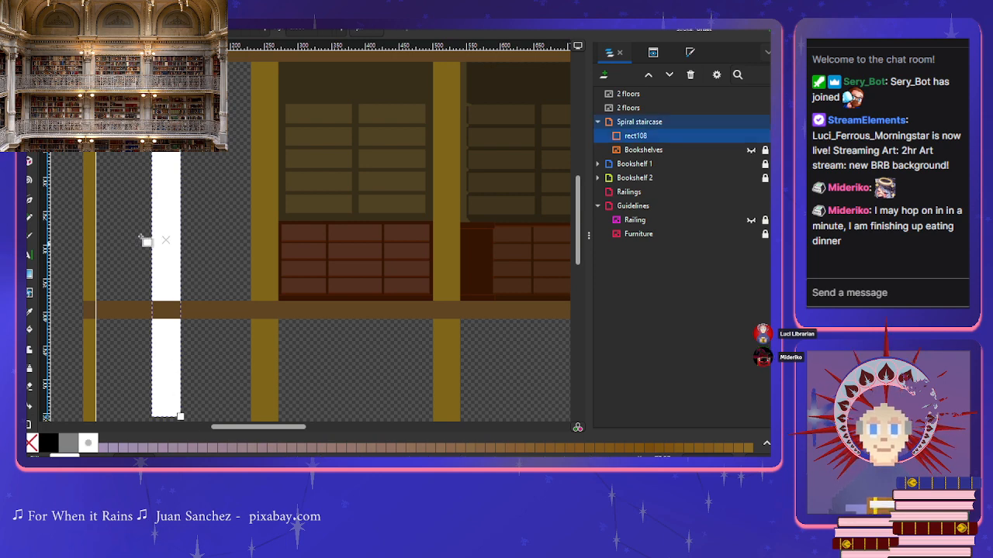
Step: Reposition the white rectangle slightly and stretch its lower end down to the bottom edge of the page
key("s")
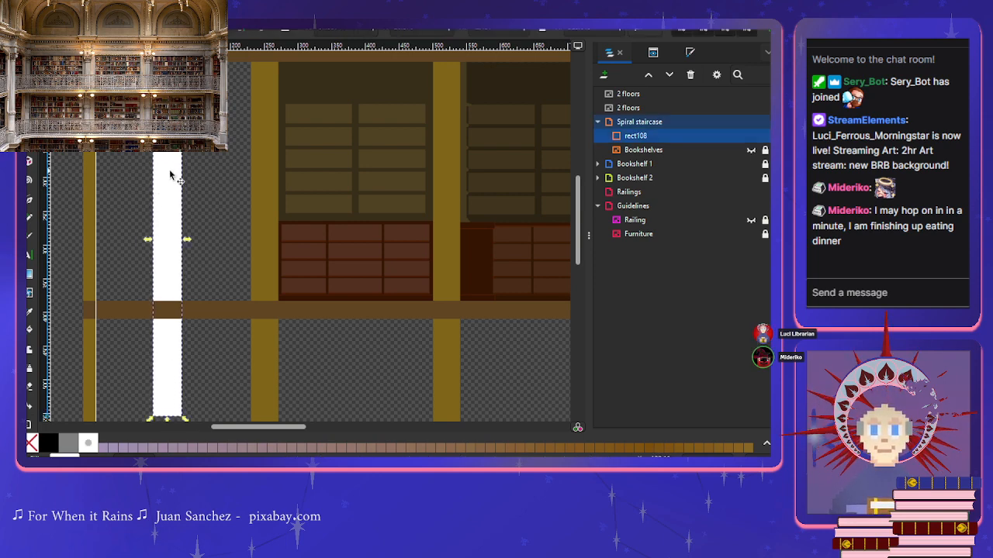
scroll(174, 176, "down", 4)
scroll(174, 178, "down", 1)
left_click_drag(167, 198, 177, 198)
left_click_drag(173, 237, 180, 377)
scroll(180, 377, "up", 4)
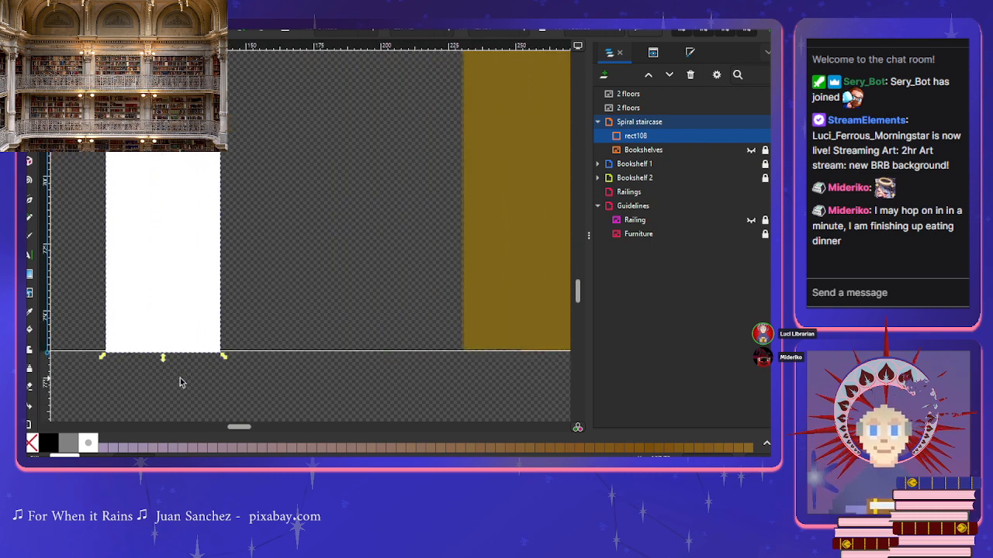
left_click(195, 334)
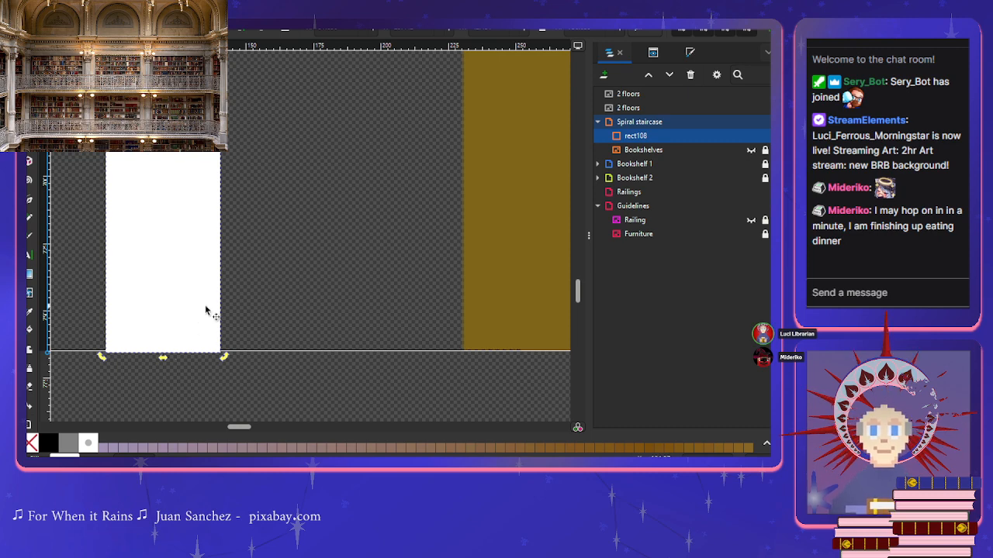
Step: Narrow the white rectangle from both sides to a column about 30 units wide on the ruler
scroll(207, 310, "up", 2)
scroll(206, 310, "up", 4)
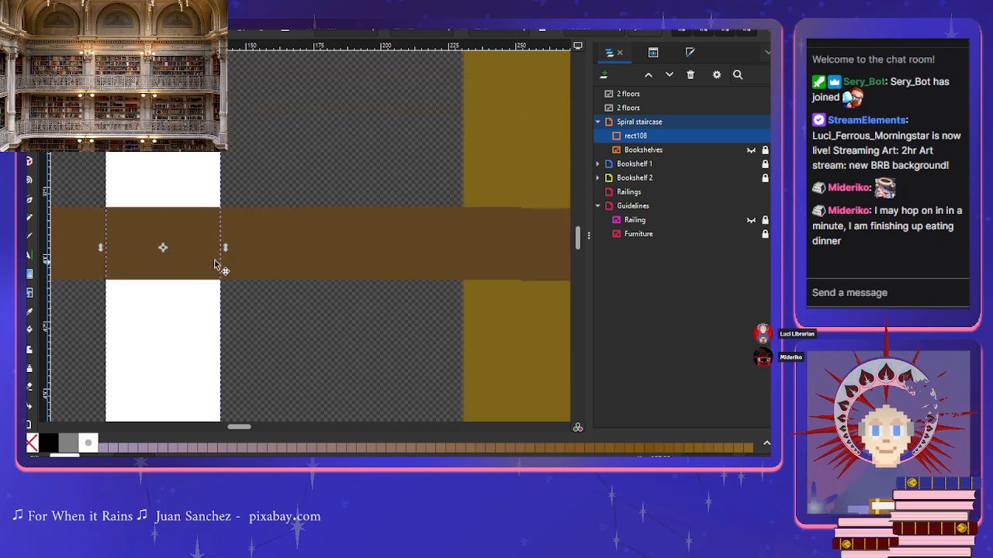
left_click_drag(226, 250, 207, 250)
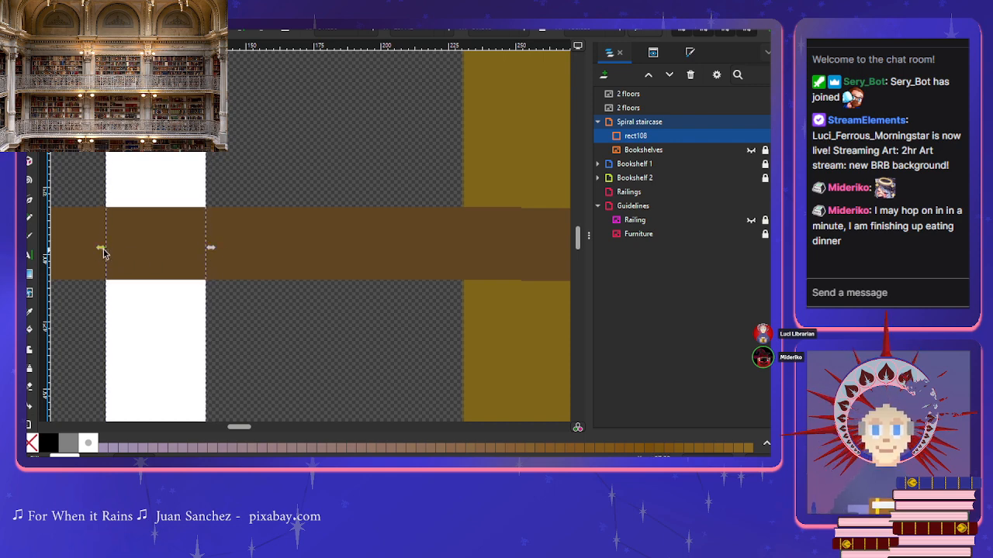
left_click_drag(100, 250, 121, 251)
Step: Raise the white column's top edge to meet the underside of the top beam and deselect it
scroll(163, 289, "up", 4)
scroll(162, 289, "up", 4)
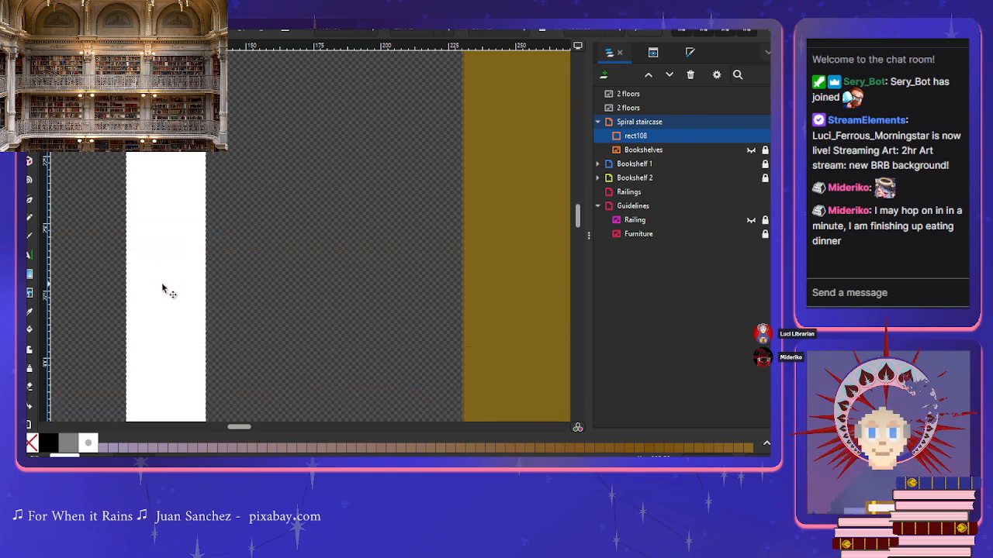
scroll(166, 288, "up", 4)
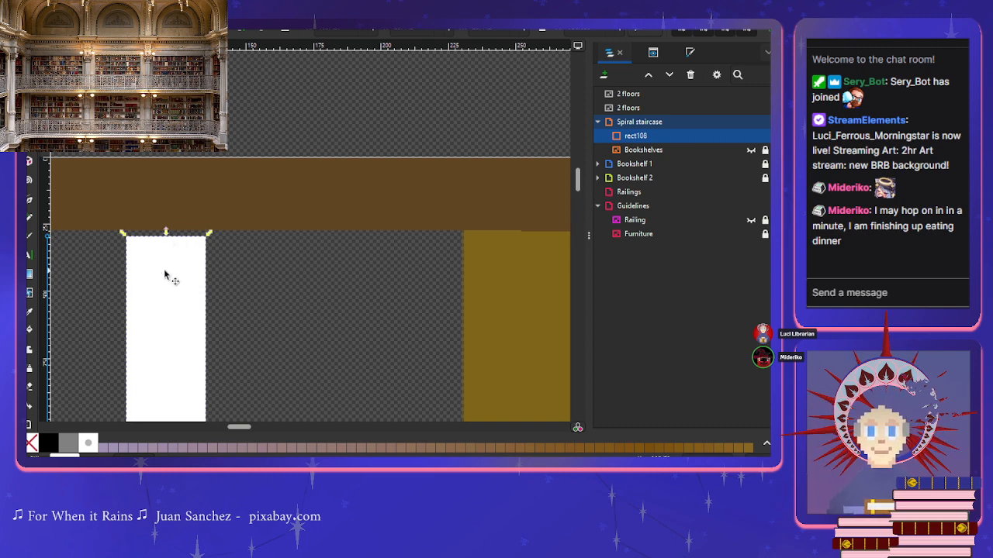
left_click_drag(166, 233, 166, 225)
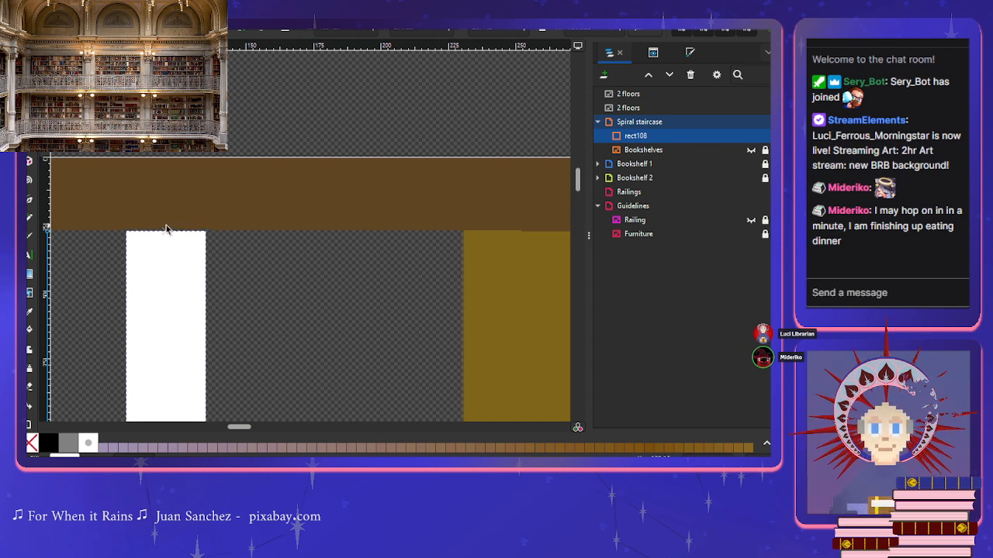
scroll(283, 265, "down", 4)
scroll(284, 265, "down", 3)
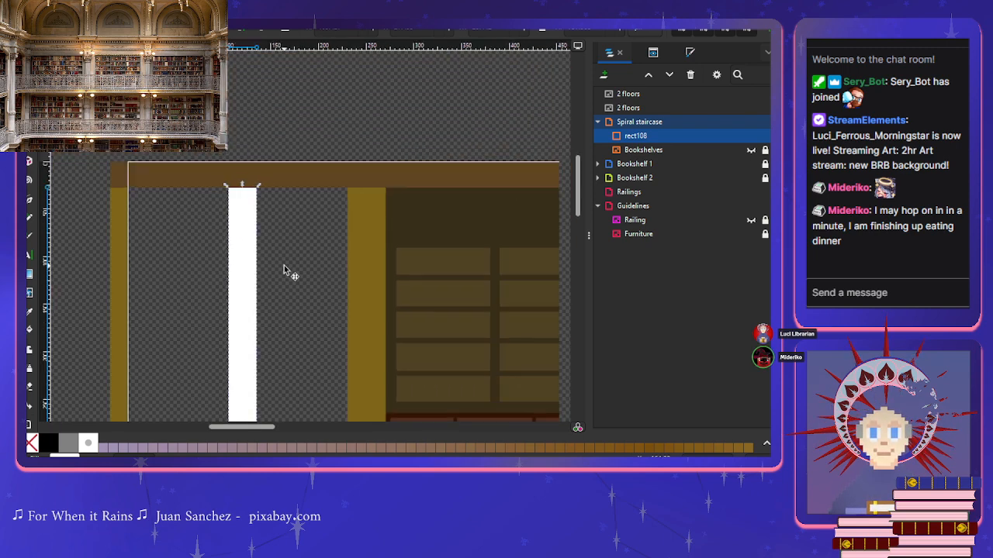
scroll(284, 265, "down", 5)
scroll(284, 265, "down", 3)
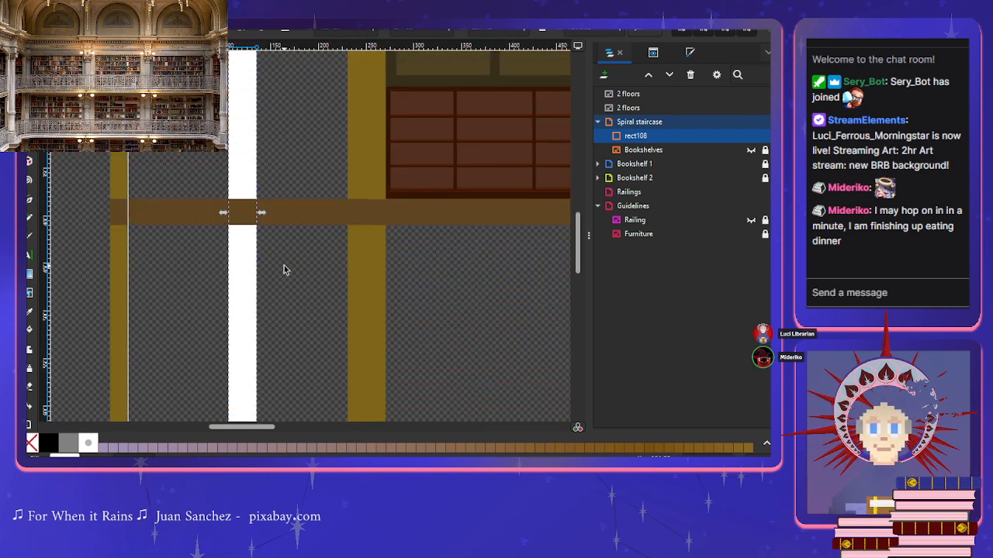
key("Escape")
scroll(284, 265, "down", 4)
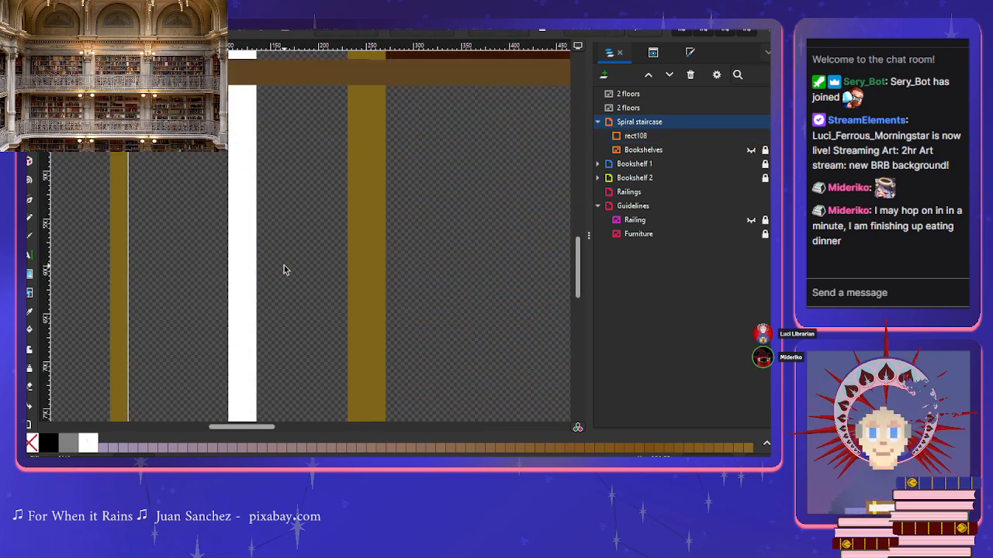
Step: Recolour the white column in the leftmost bay to a muted pinkish-grey and deselect it
scroll(284, 266, "up", 4)
scroll(284, 265, "up", 2)
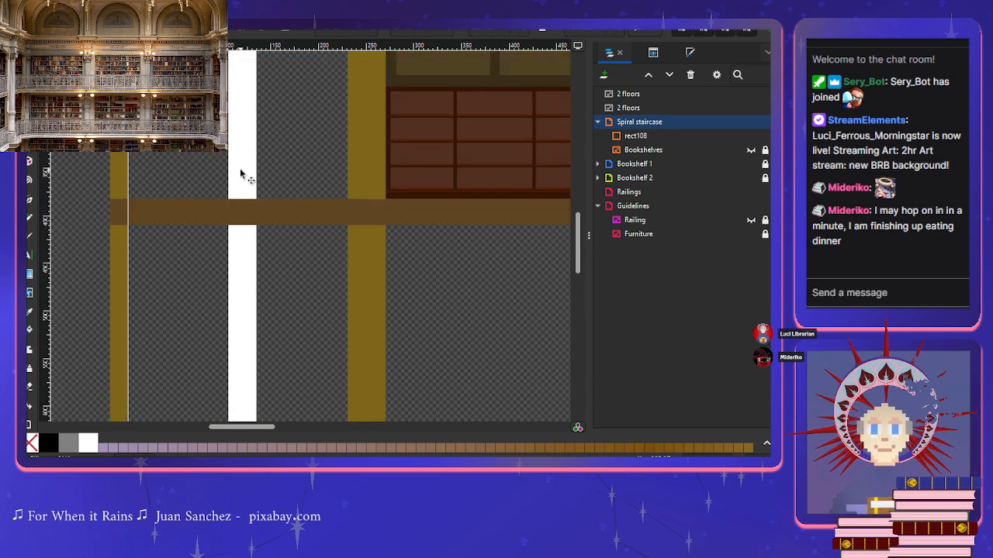
left_click(242, 168)
left_click(69, 445)
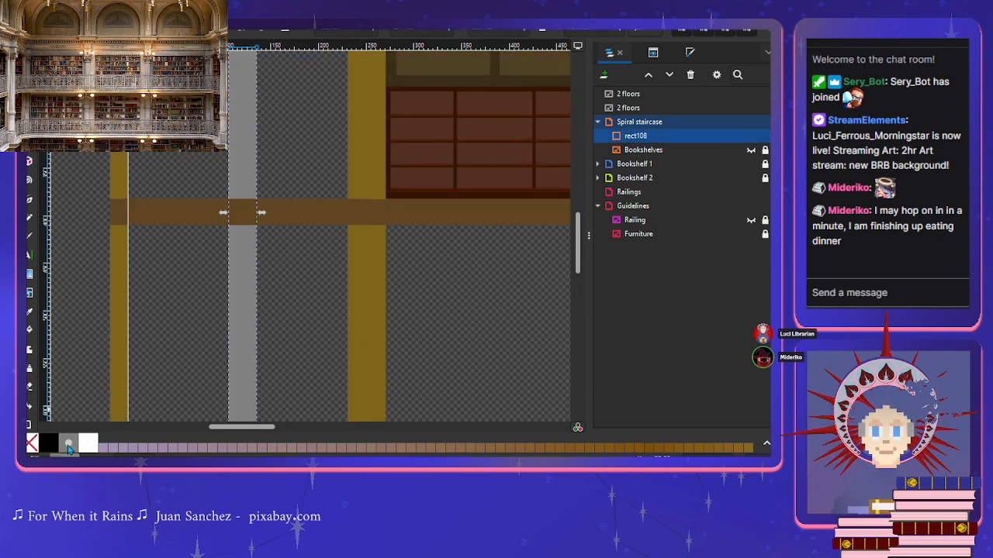
left_click(241, 448)
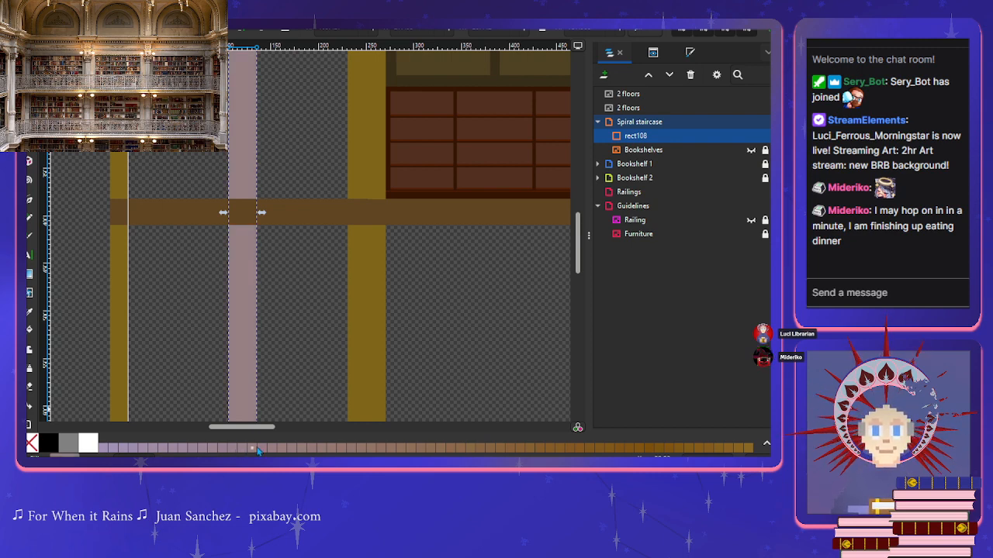
key("Escape")
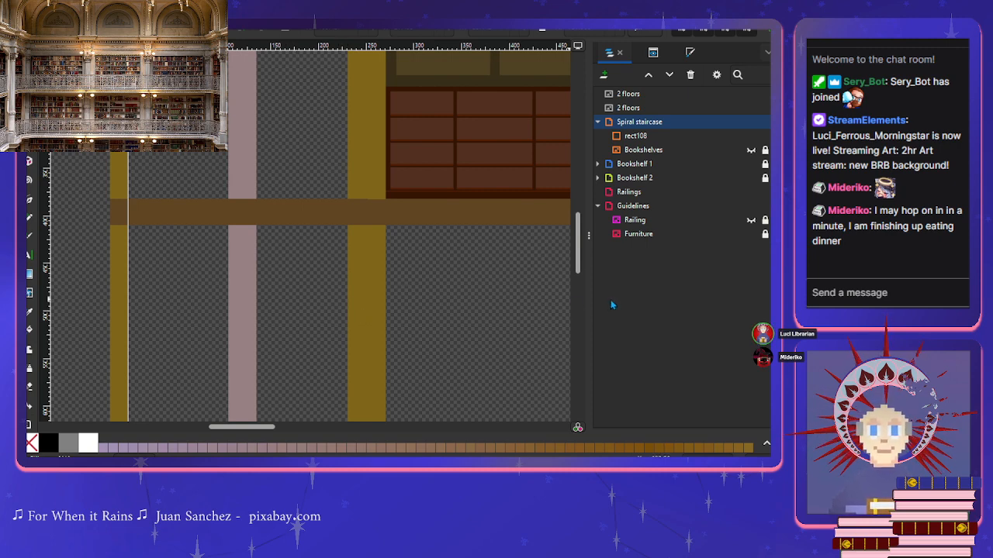
Step: Paste the spiral staircase reference photo and place it just outside the page, beside the leftmost bay
scroll(373, 325, "up", 5)
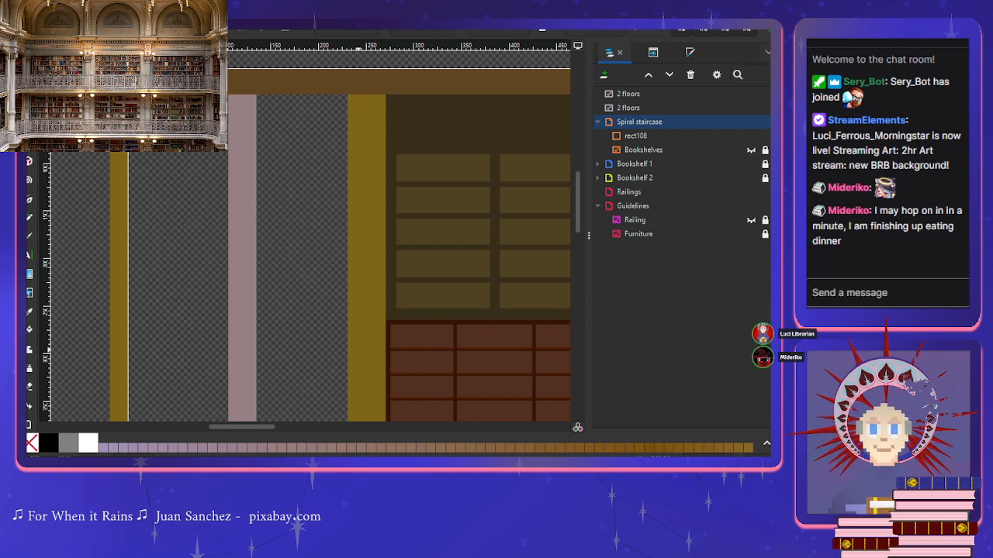
scroll(326, 200, "down", 5)
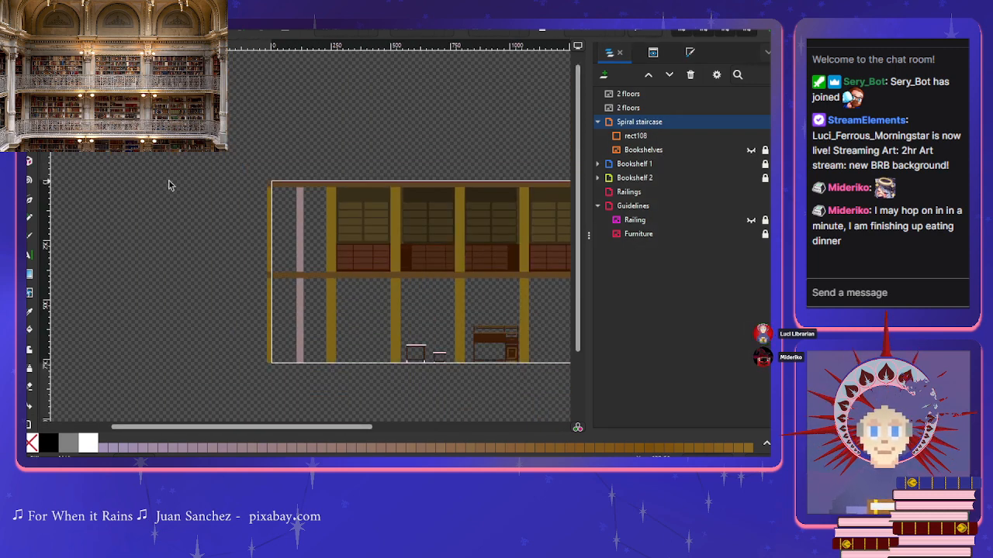
key("ctrl+v")
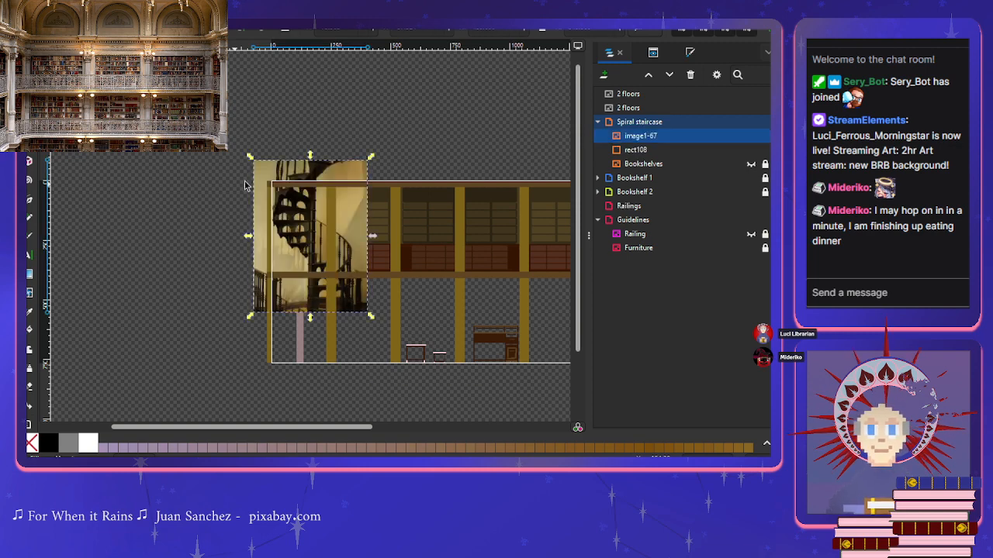
left_click_drag(268, 175, 164, 198)
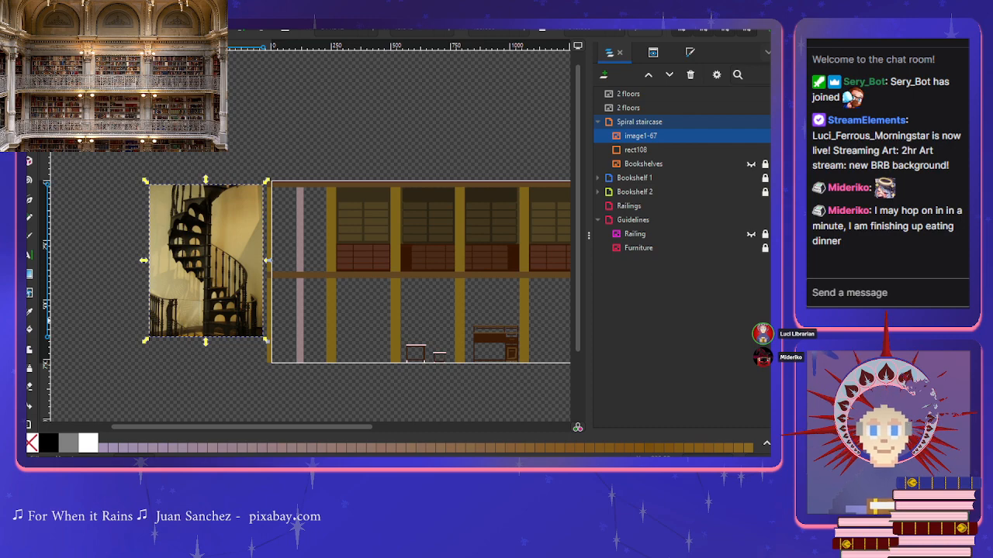
scroll(231, 305, "up", 1)
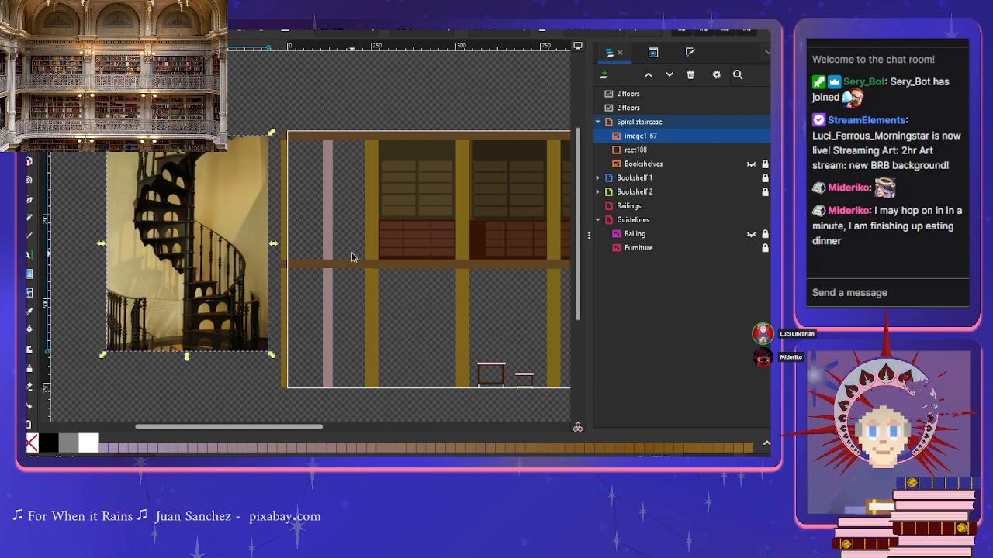
scroll(351, 252, "up", 1)
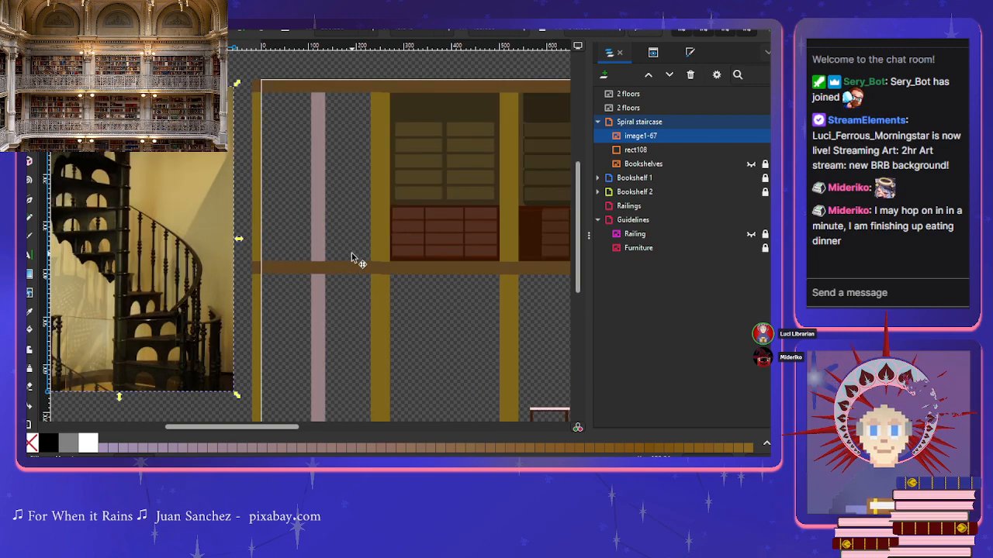
Step: Draw a thin horizontal rectangle about 75 units wide overlapping the column just above the middle beam, and shift it slightly left
left_click(638, 151)
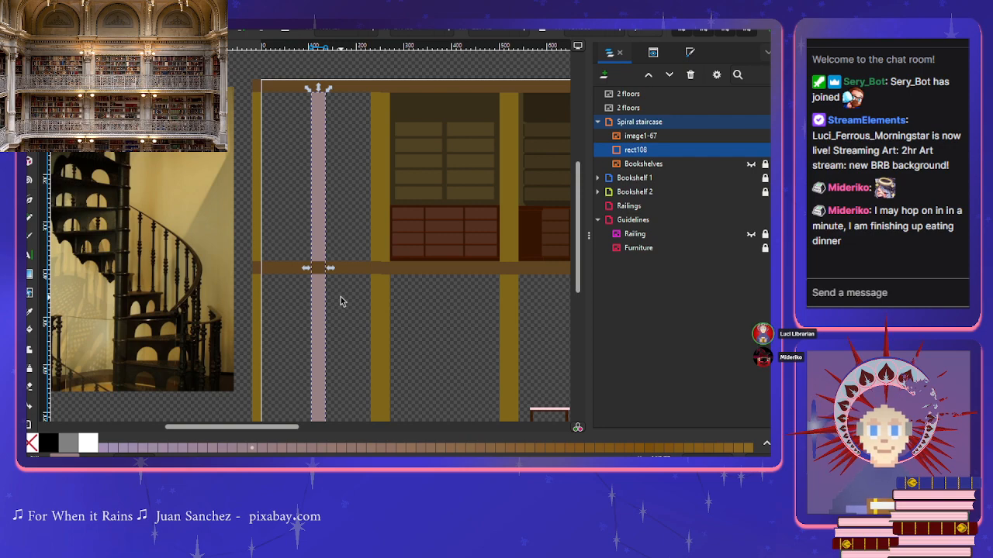
scroll(341, 297, "up", 1)
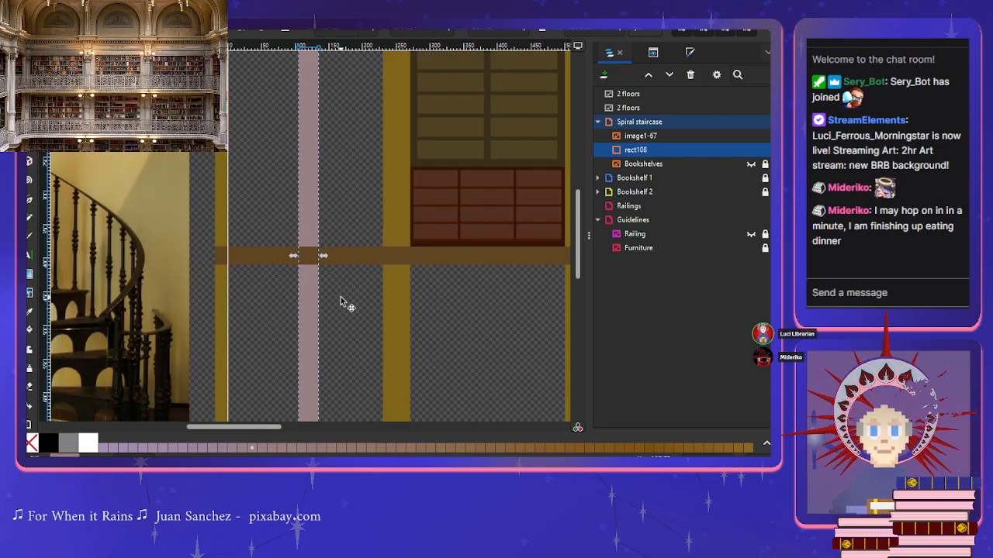
scroll(340, 297, "up", 3)
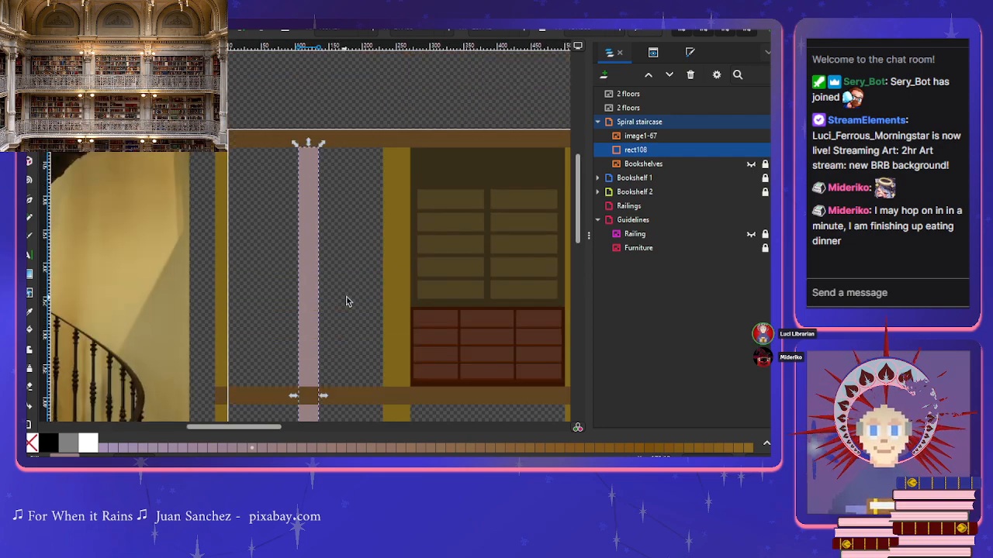
left_click(616, 140)
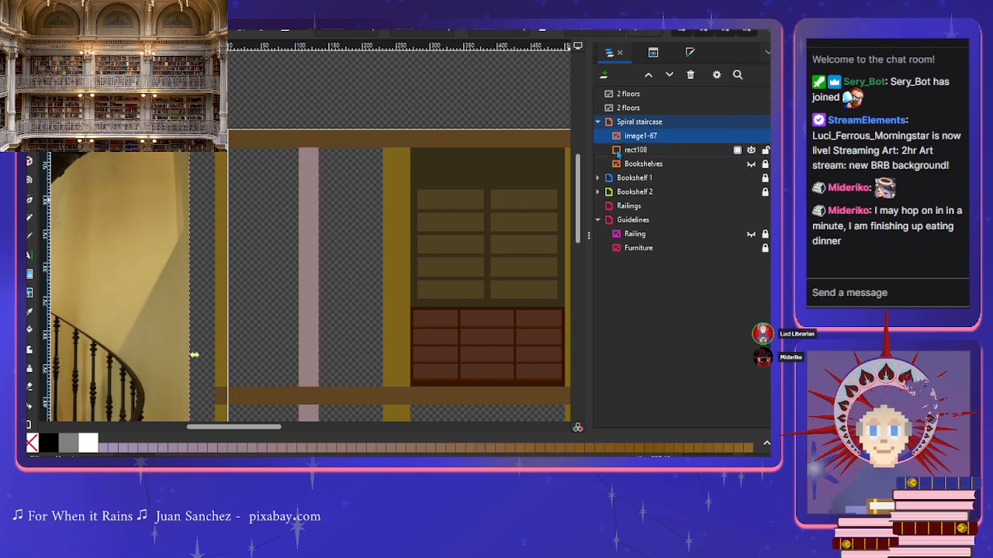
left_click(618, 153)
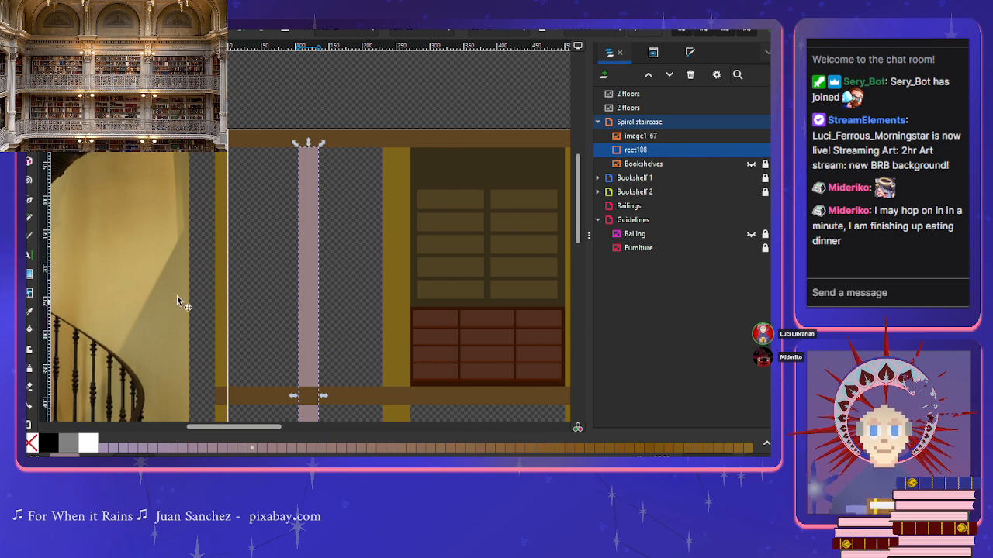
key("r")
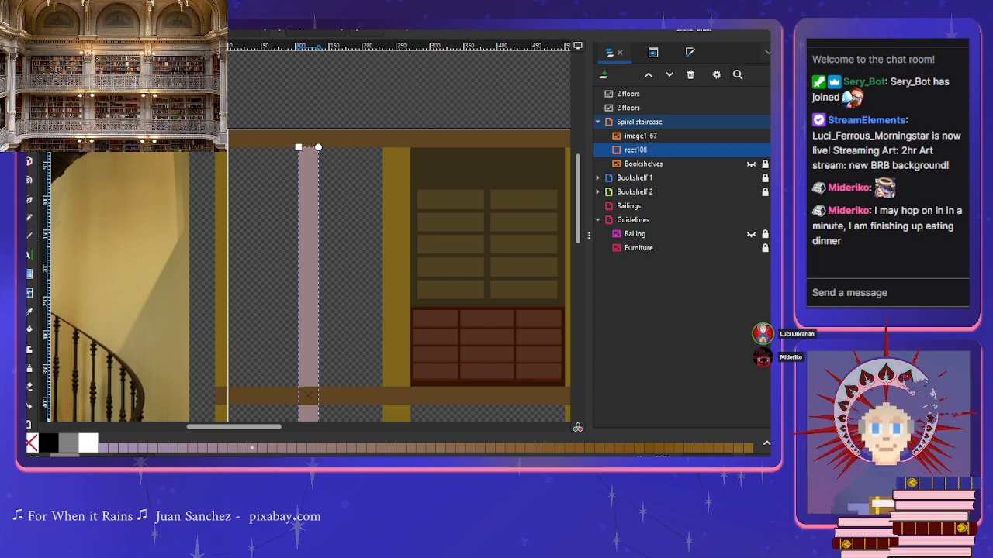
scroll(280, 376, "down", 2)
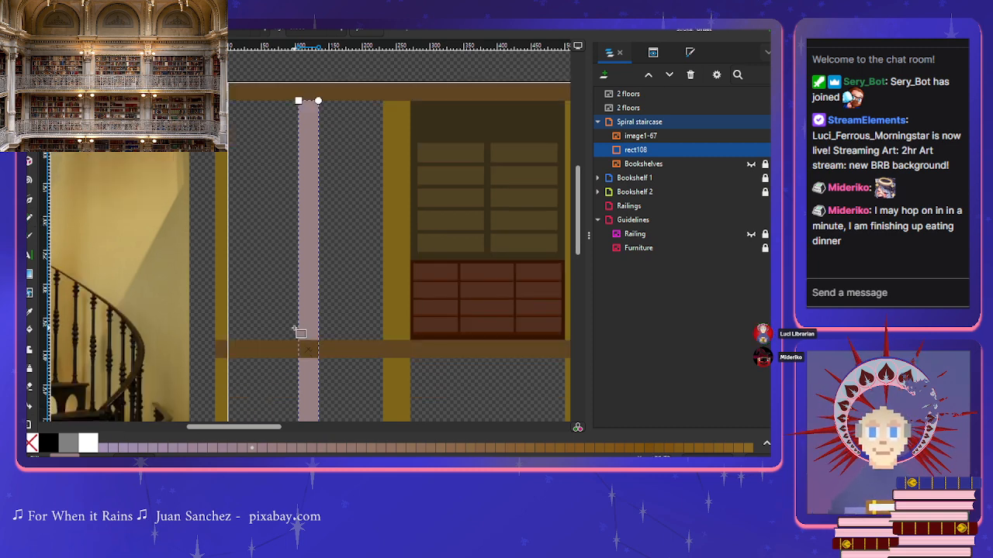
left_click_drag(268, 325, 320, 327)
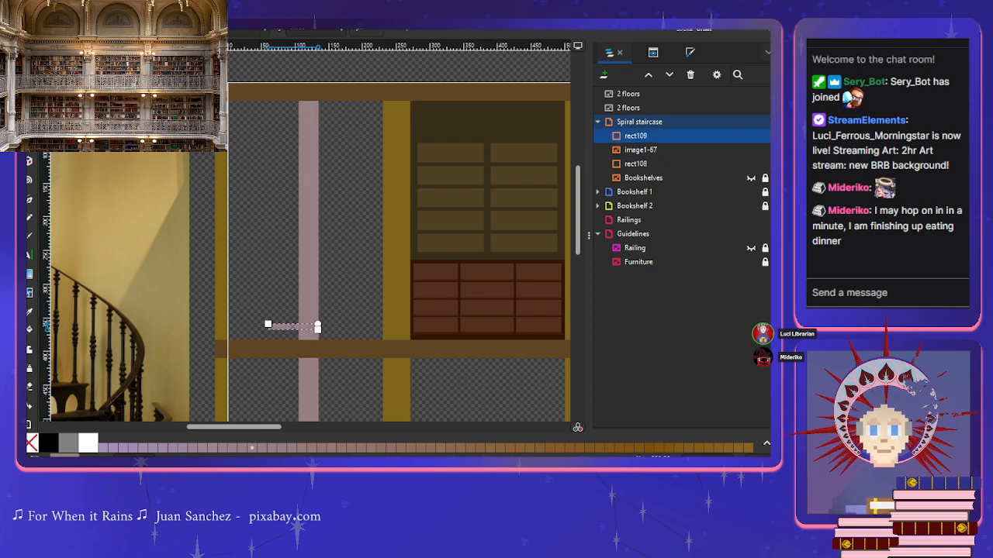
left_click(29, 49)
left_click_drag(287, 329, 281, 329)
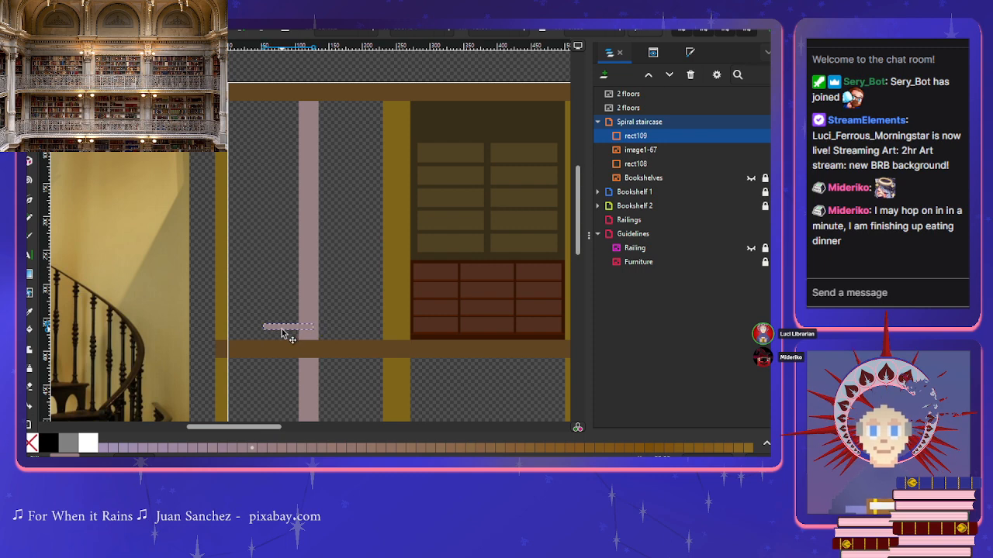
Step: Fill the thin horizontal bar with grey and deselect it
scroll(292, 333, "up", 3)
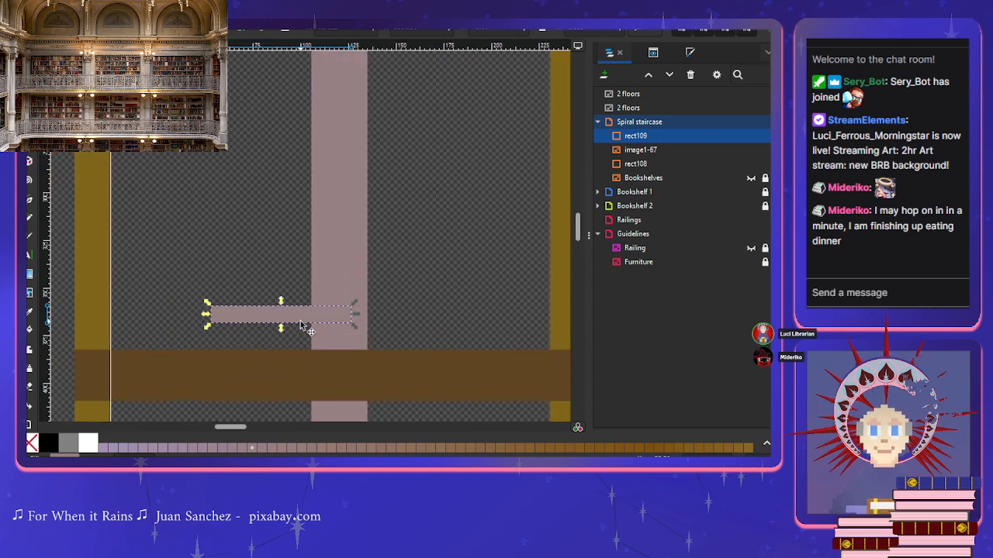
left_click(69, 443)
left_click(272, 279)
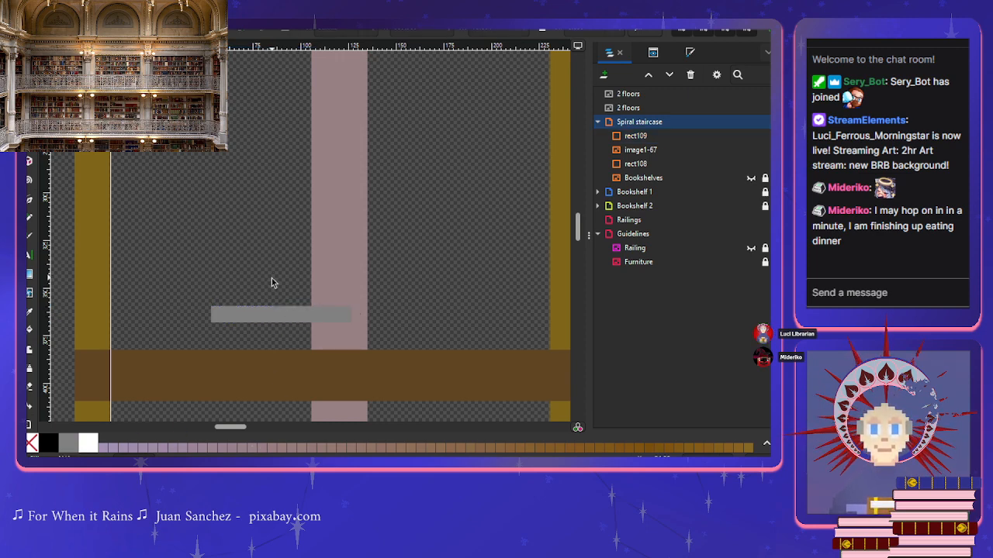
Step: Move the grey bar's right end to the column, stretch its left end to the page edge, and raise it slightly
left_click_drag(266, 318, 228, 318)
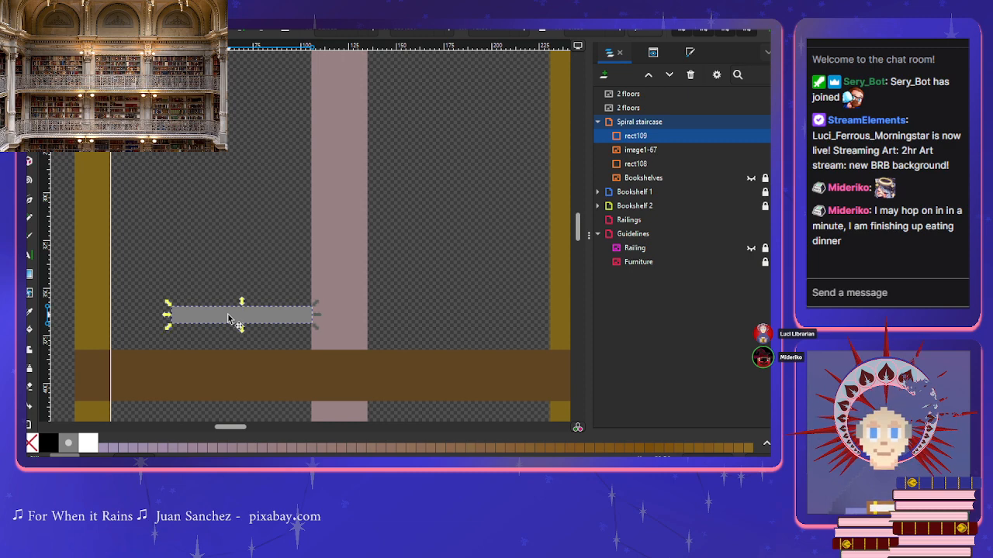
left_click_drag(166, 318, 145, 320)
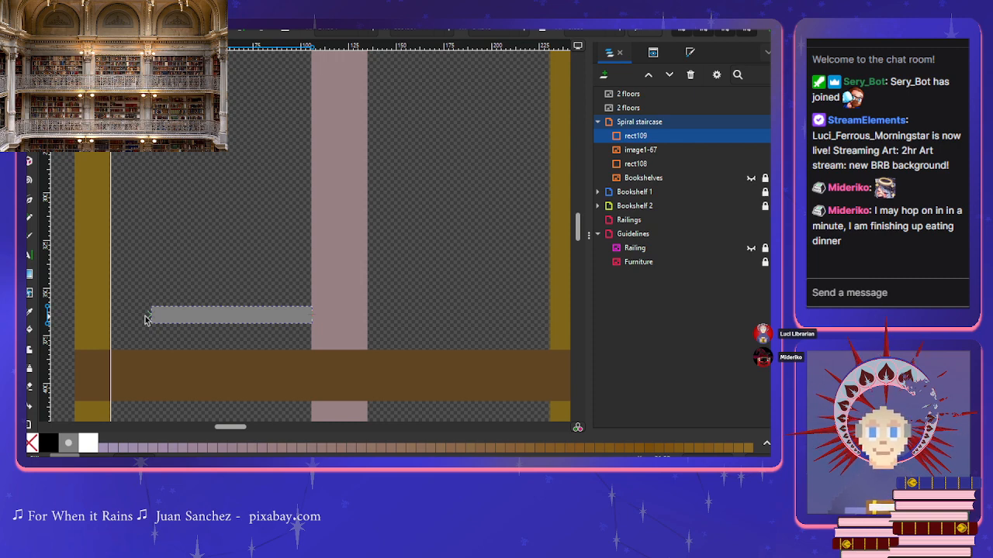
left_click_drag(145, 319, 106, 318)
left_click_drag(217, 319, 214, 308)
Step: Draw a taller grey rectangle from the page edge to the column, filling the gap from the thin bar down to the middle beam
scroll(215, 309, "down", 4)
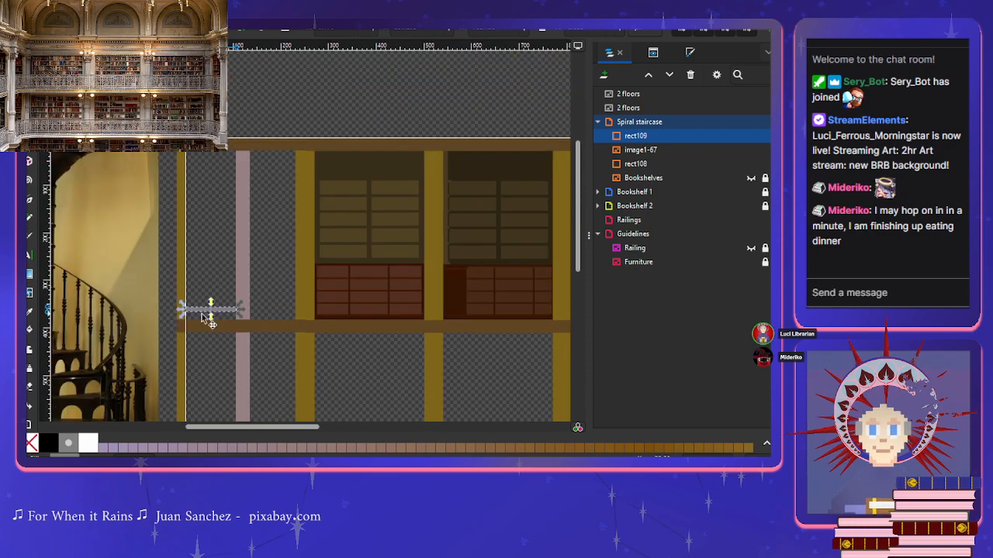
scroll(173, 350, "left", 3)
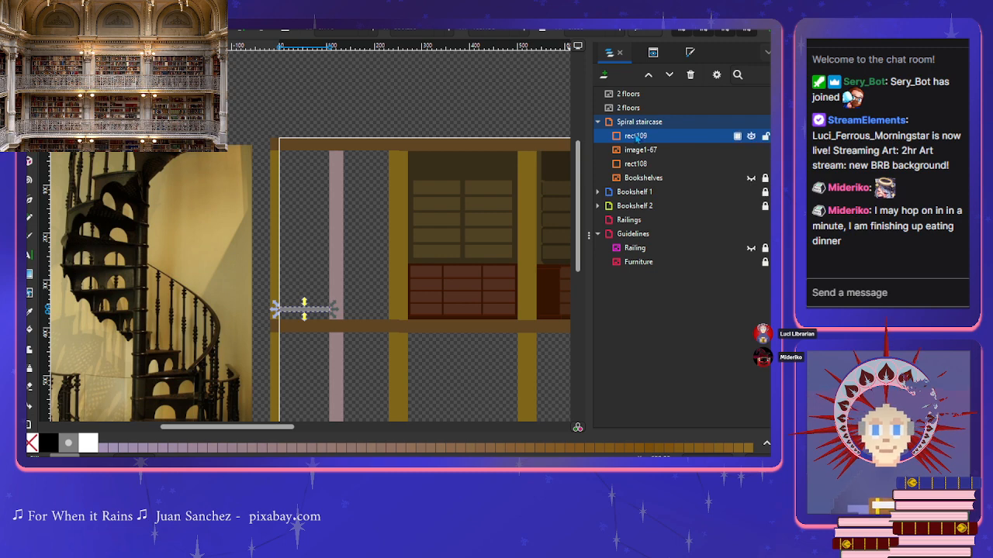
left_click(275, 109)
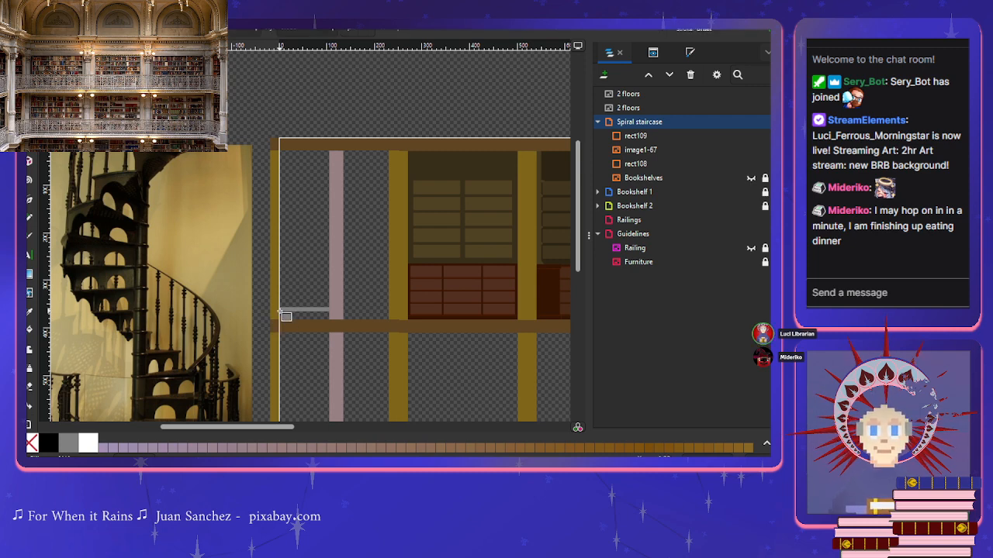
left_click_drag(281, 310, 331, 318)
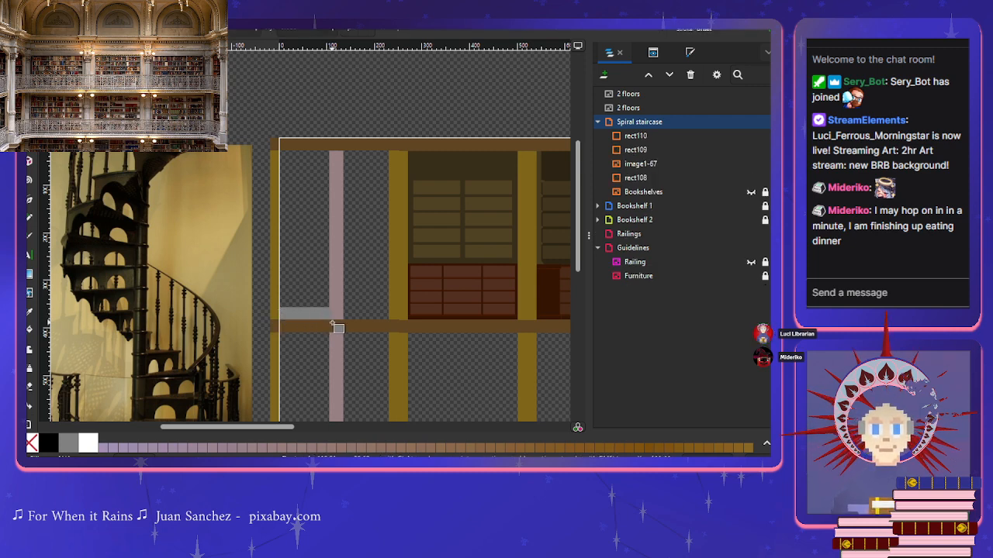
left_click(330, 320)
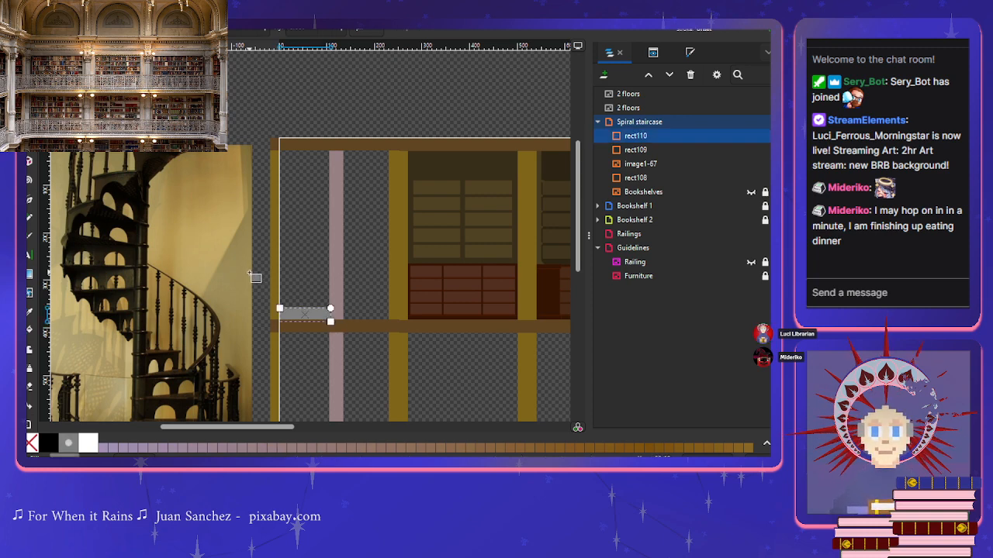
Step: Fill the thin bar with black and move it above the taller grey rectangle in the stacking order
left_click(632, 150)
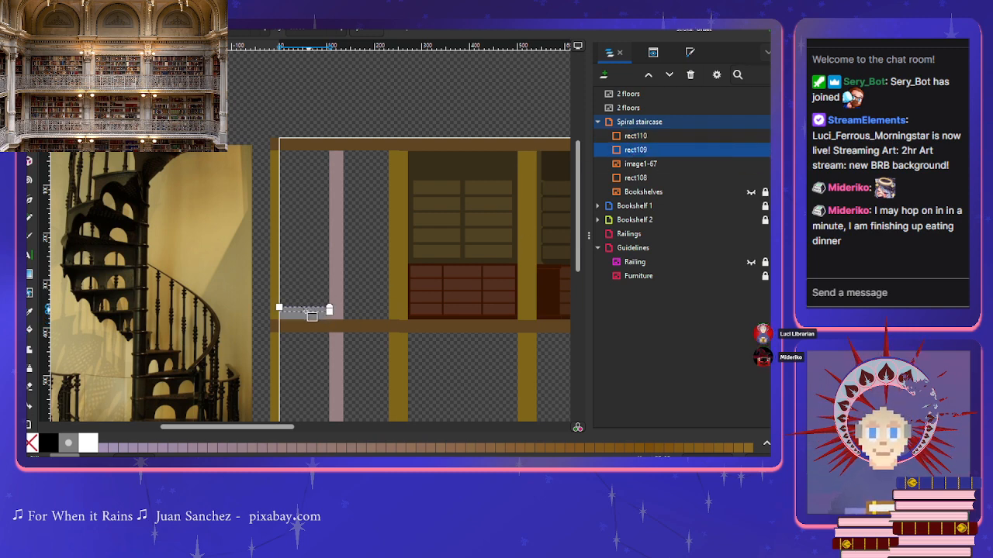
left_click(50, 445)
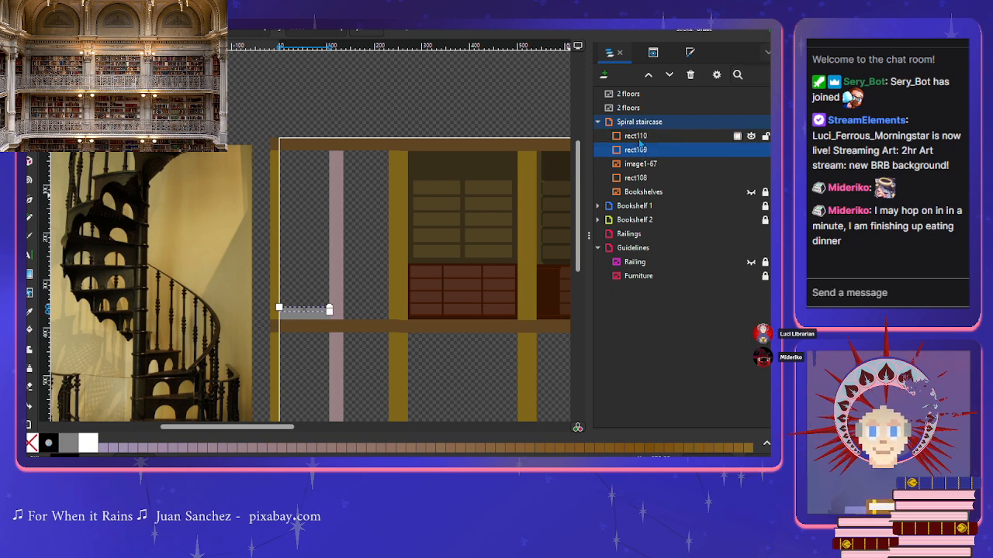
left_click_drag(636, 153, 636, 132)
scroll(348, 336, "up", 2, "ctrl")
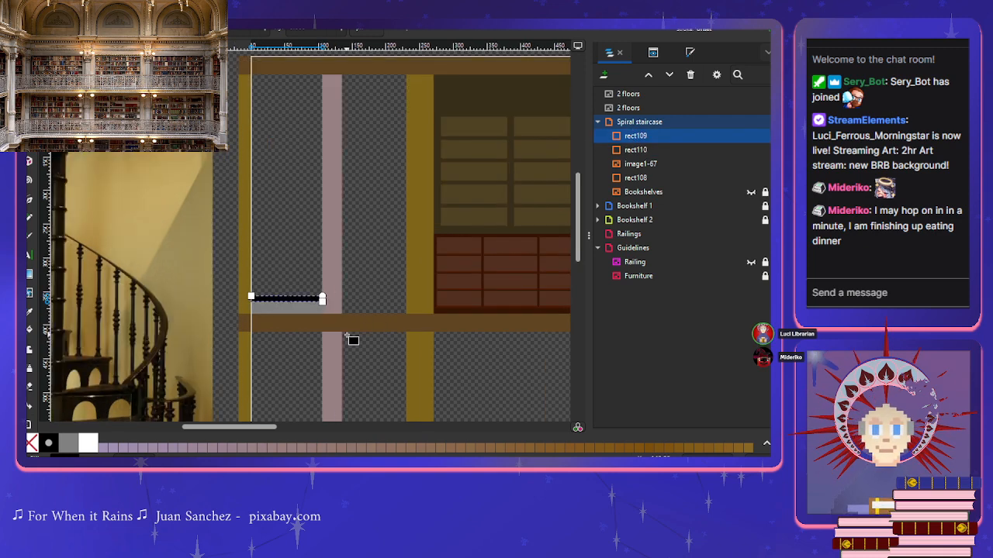
Step: Draw a black circle about 45 units wide over the grey rectangle and middle beam near the column, and shift it slightly left
left_click(636, 151)
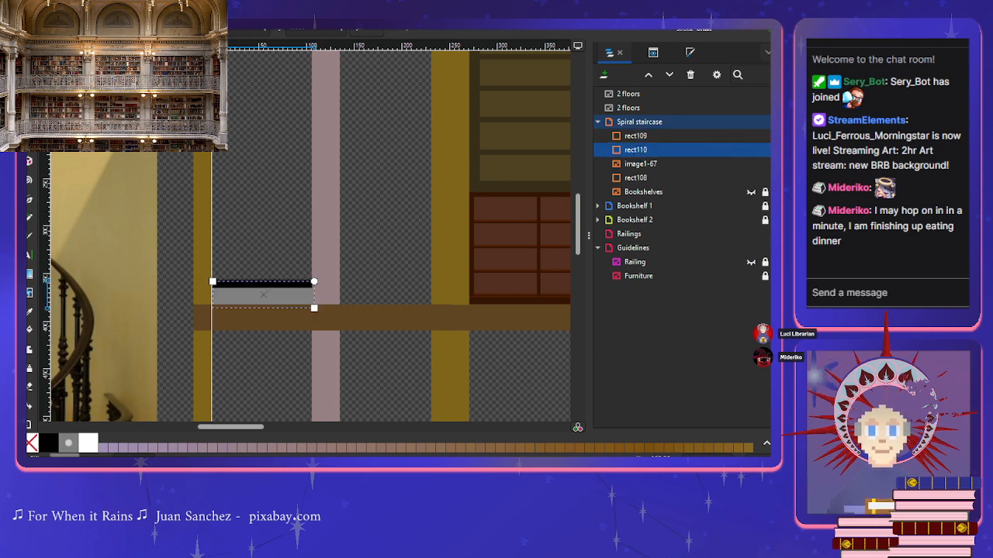
mouse_move(373, 250)
left_mouse_down()
mouse_move(408, 288)
mouse_move(399, 271)
mouse_move(287, 314)
left_mouse_up()
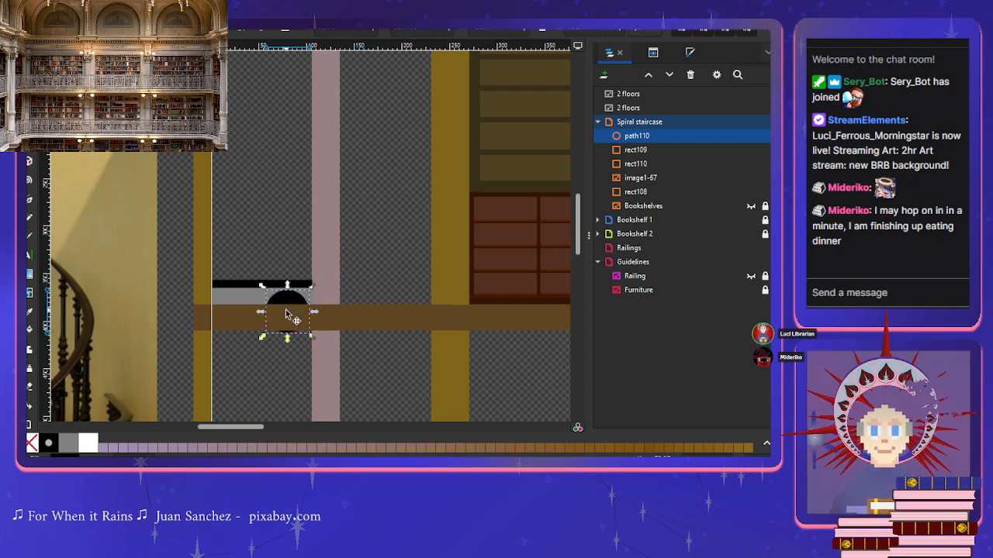
scroll(285, 315, "up", 1)
scroll(283, 316, "down", 4)
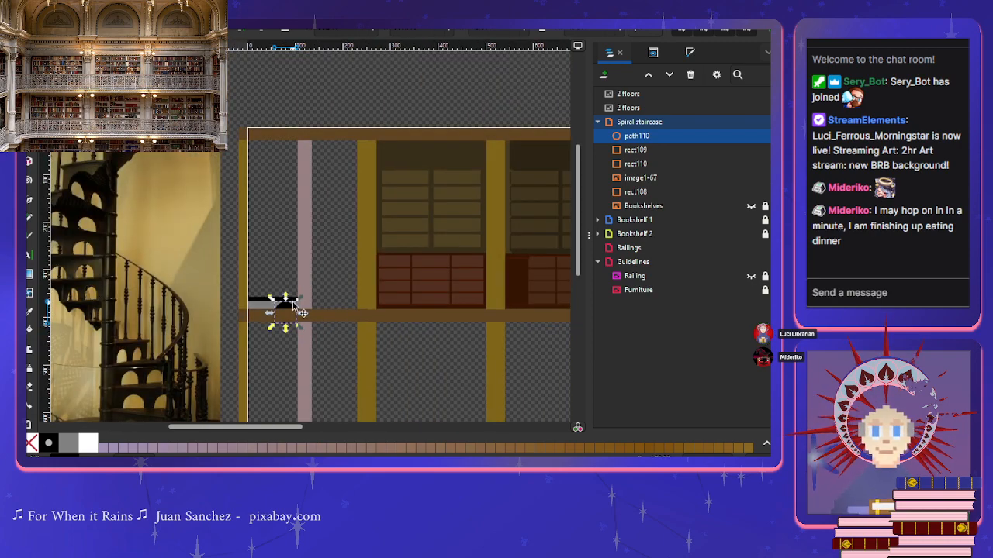
left_click_drag(286, 308, 281, 311)
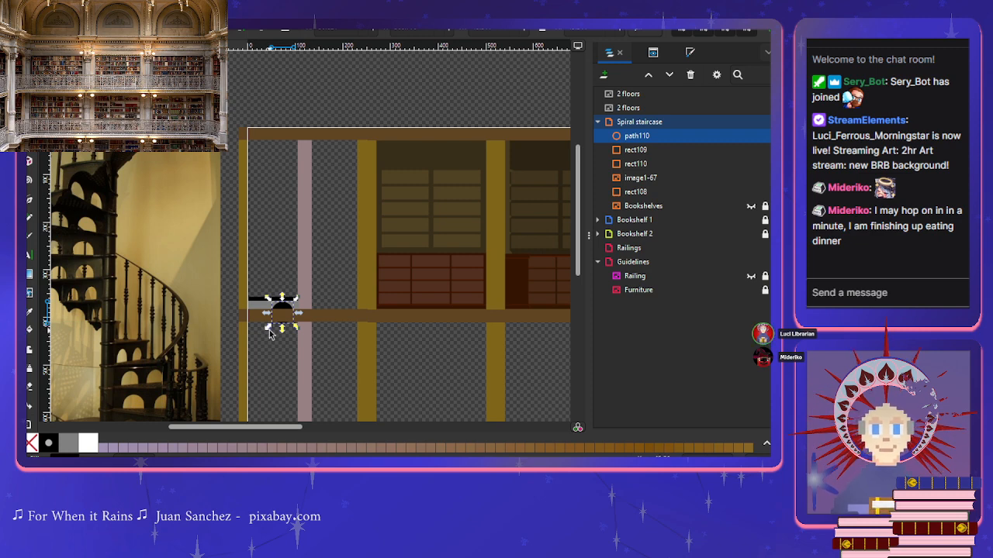
Step: Shrink the black circle to about 40 units wide and place a duplicate beside it toward the page edge
left_click_drag(269, 328, 283, 310)
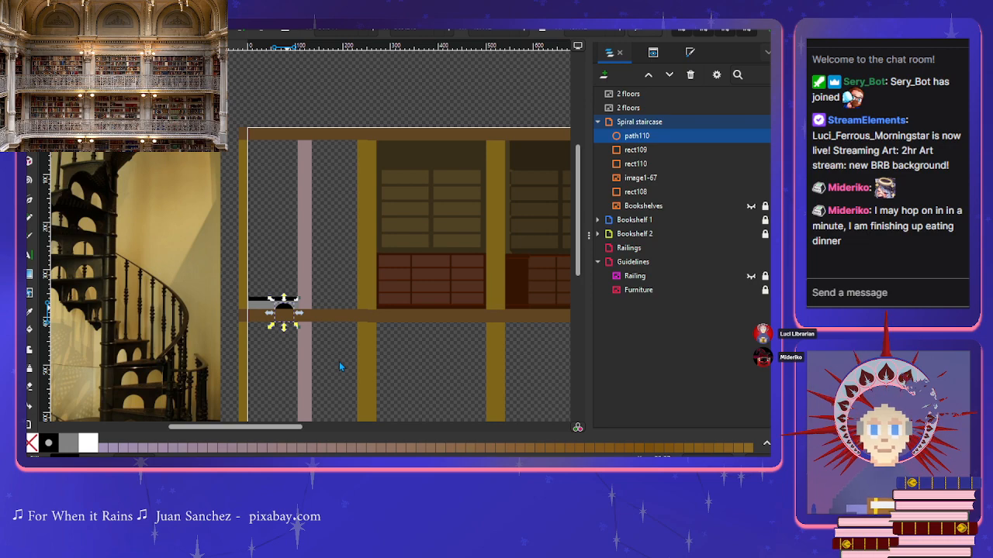
key("ctrl+d")
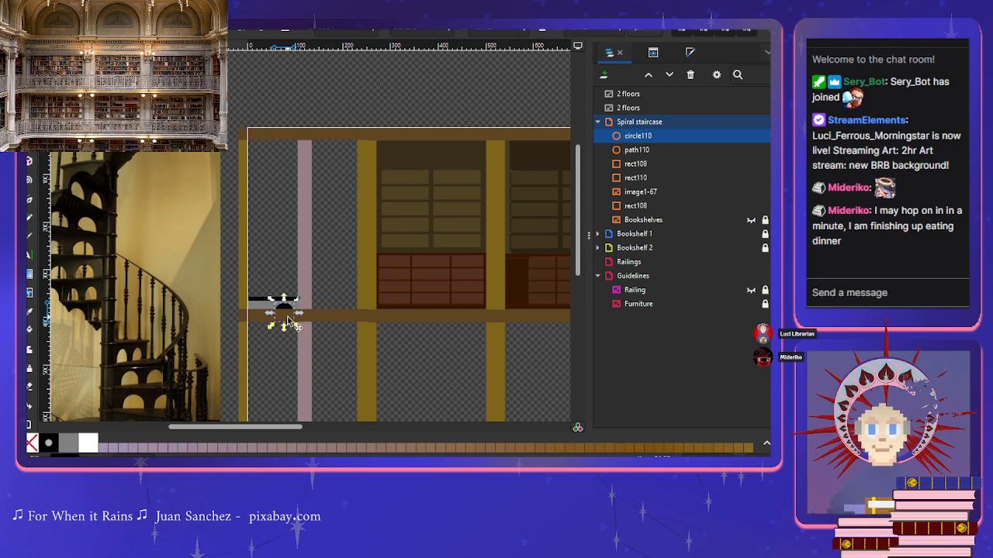
scroll(288, 321, "up", 4)
left_click_drag(279, 287, 218, 290)
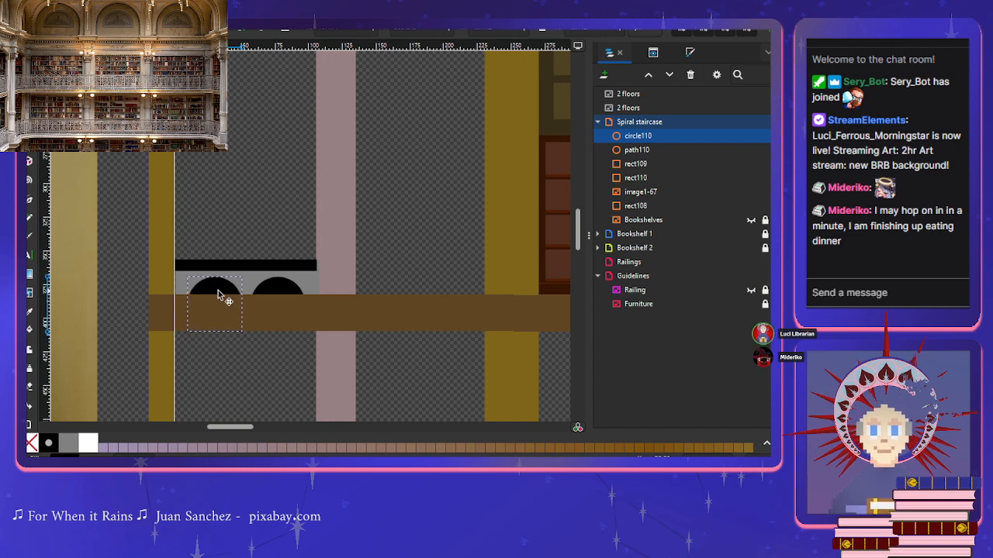
left_click(249, 231)
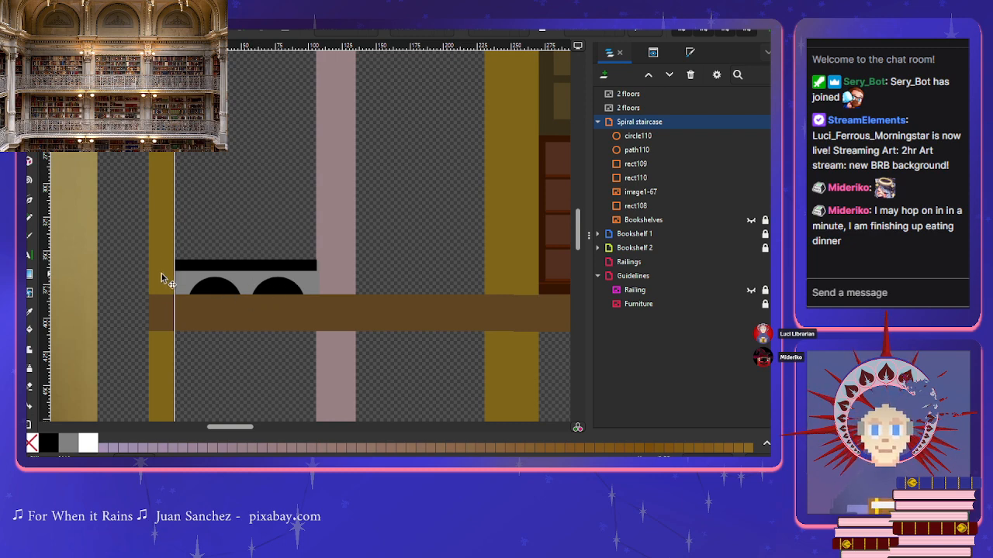
Step: Hide both "2 floors" objects that cover the lower halves of the black circles
left_click_drag(163, 275, 267, 314)
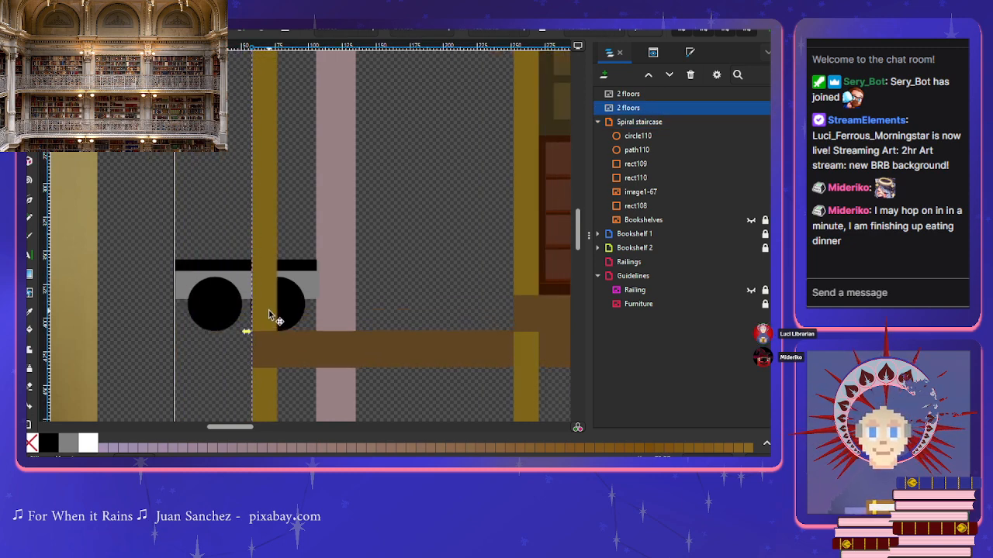
key("ctrl+z")
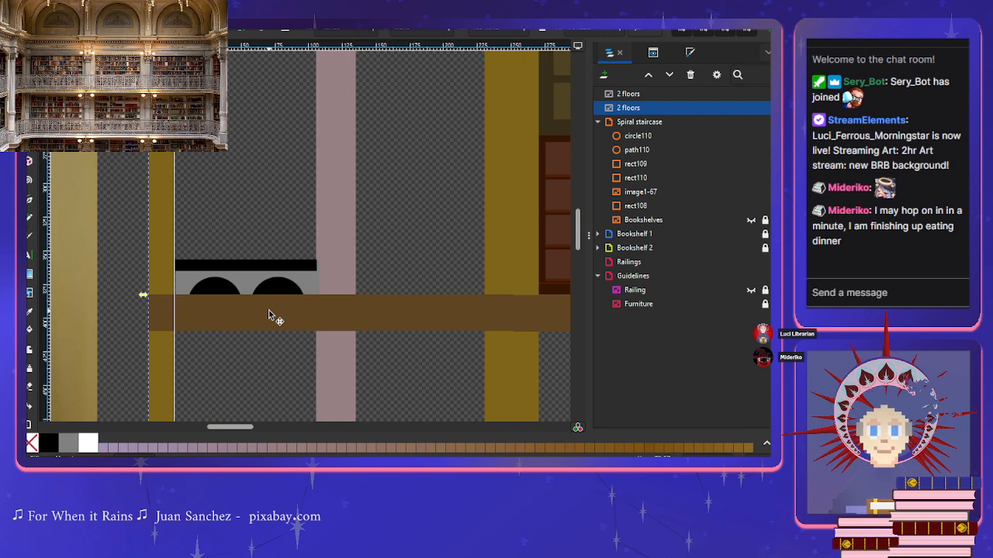
left_click(751, 108)
left_click(751, 94)
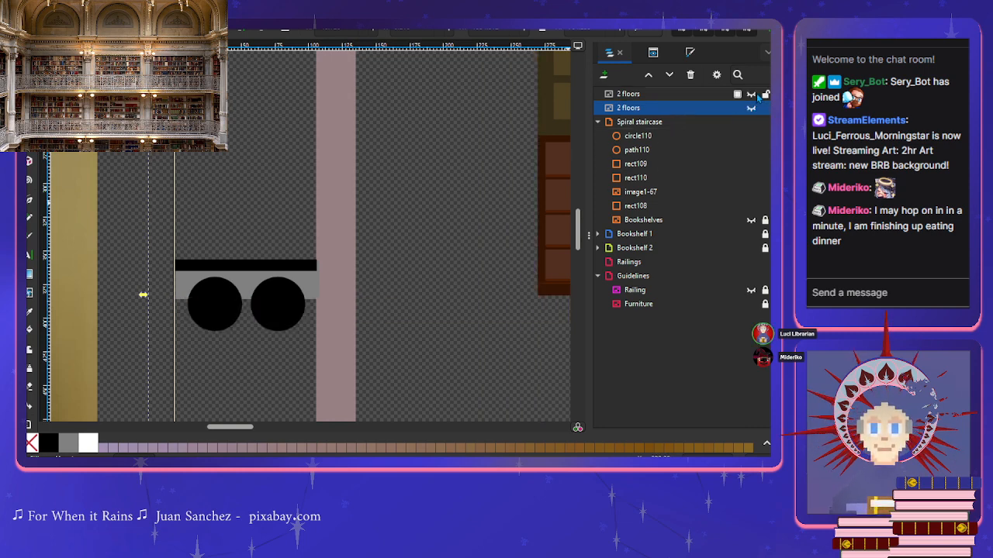
left_click(413, 311)
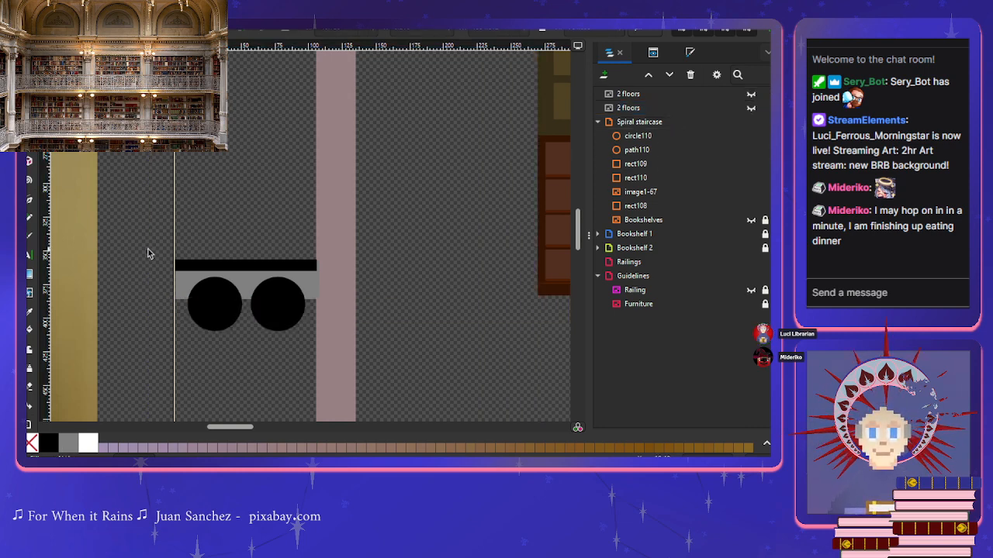
Step: Hide the thin black bar above the grey rectangle
left_click_drag(156, 270, 335, 348)
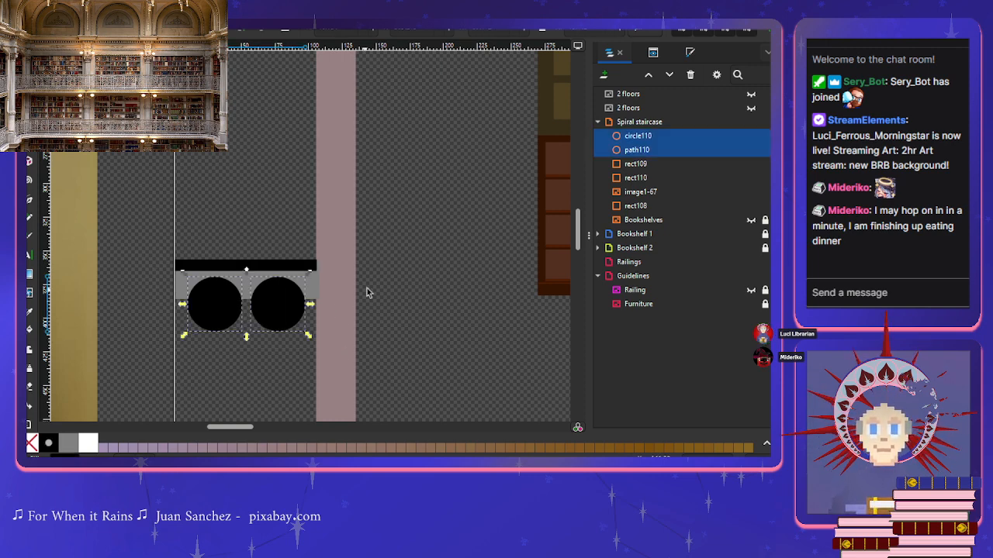
left_click(642, 165)
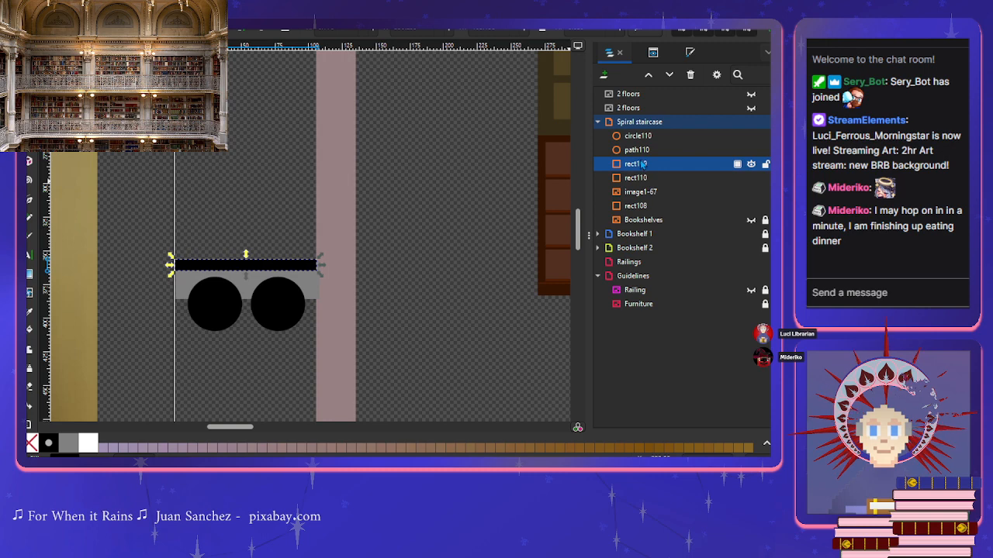
left_click(750, 165)
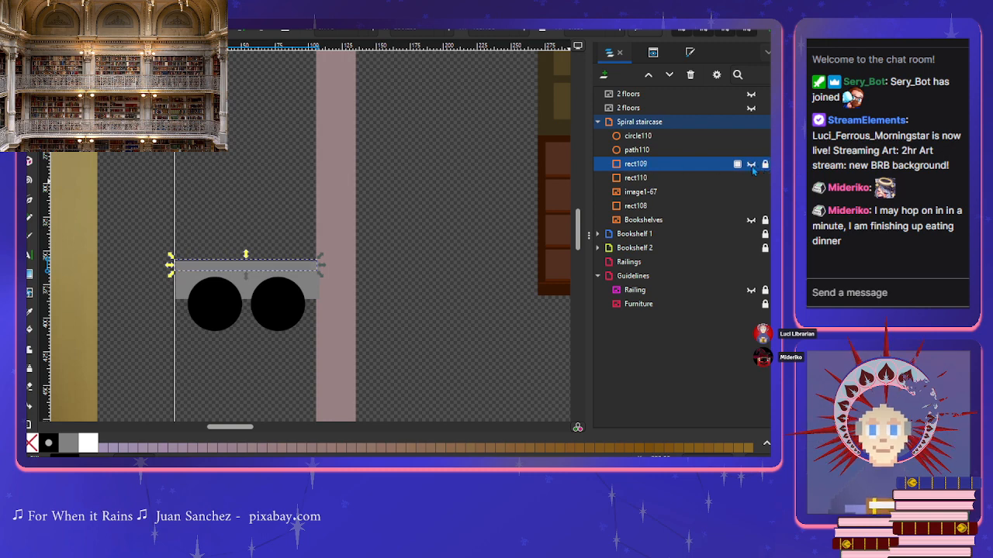
Step: Try to cut the two black circles out of the grey rectangle with Difference and with Cut Path
left_click(632, 179)
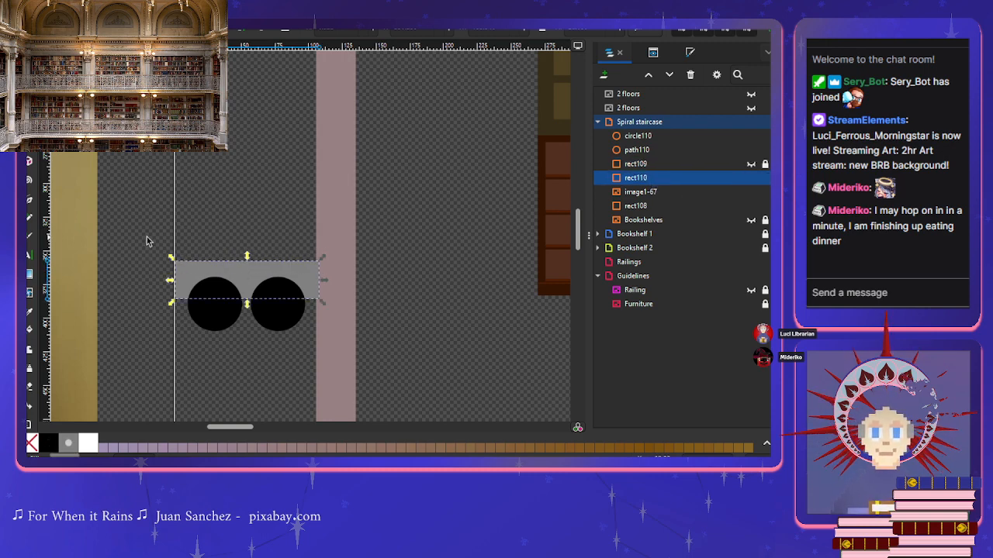
left_click_drag(146, 237, 387, 348)
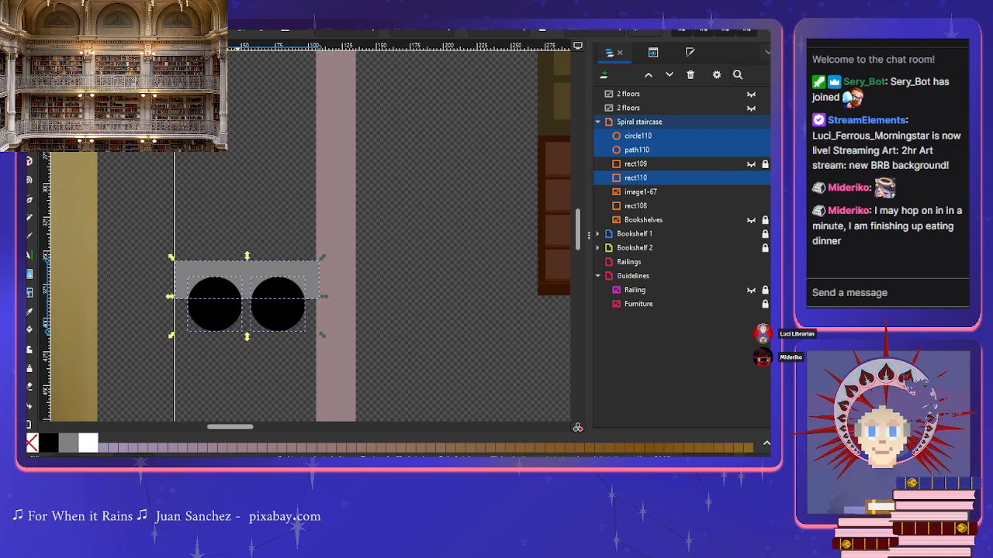
key("ctrl+minus")
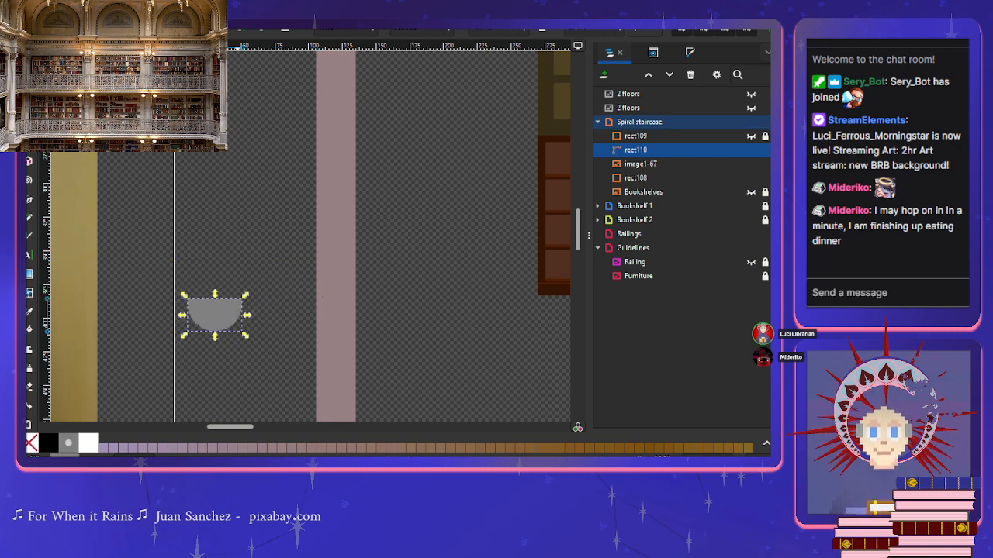
key("ctrl+z")
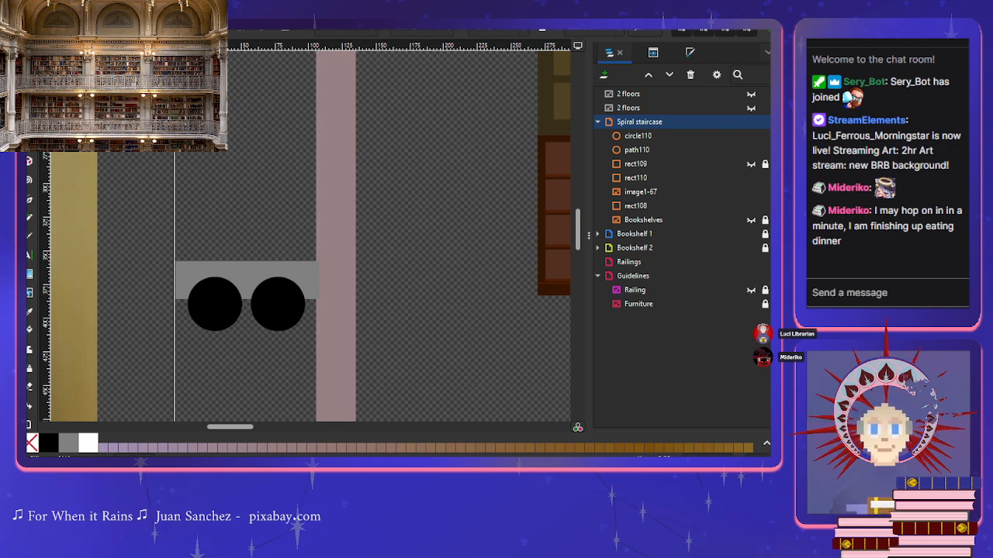
left_click_drag(173, 237, 349, 341)
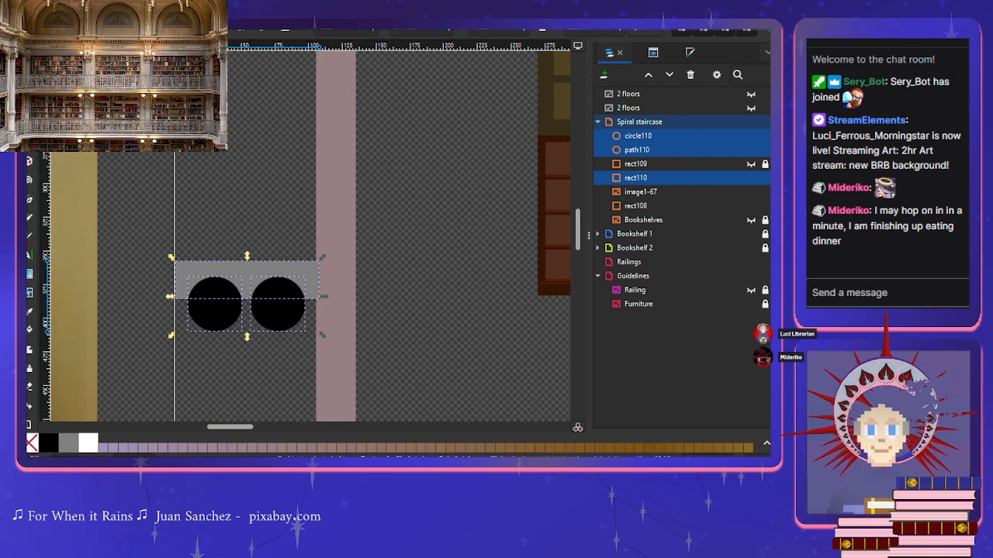
key("ctrl+alt+/")
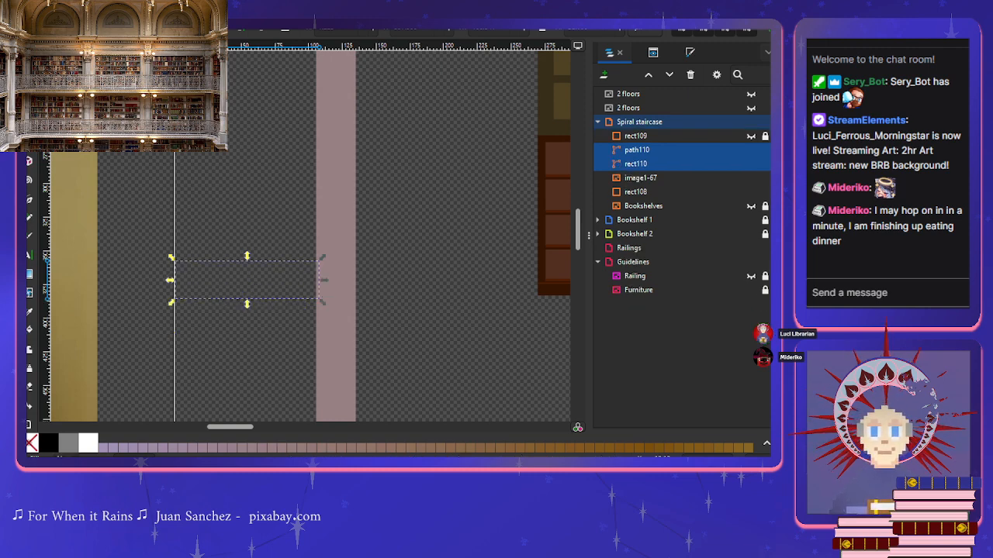
key("ctrl+z")
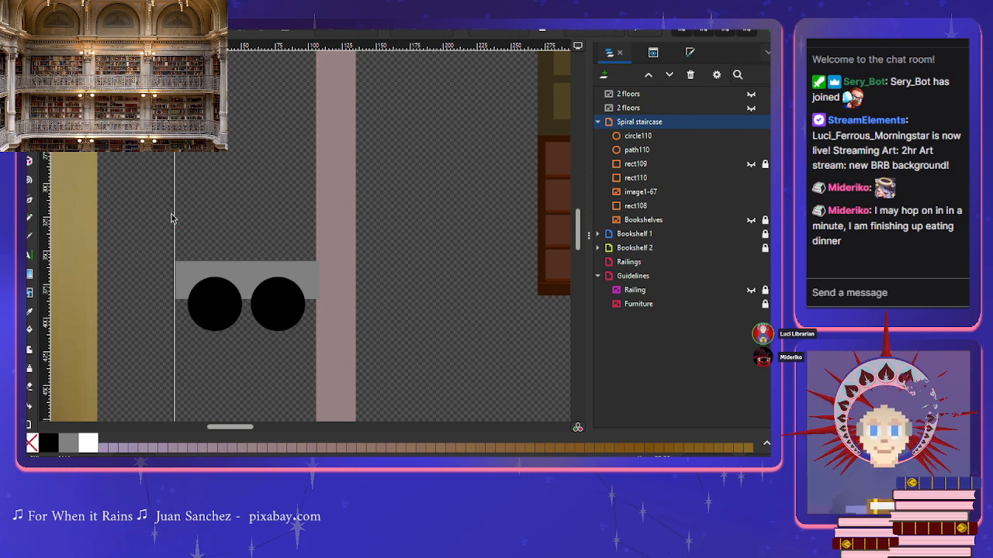
Step: Combine the grey rectangle and both black circles with the Exclusion path operation
left_click_drag(151, 225, 346, 351)
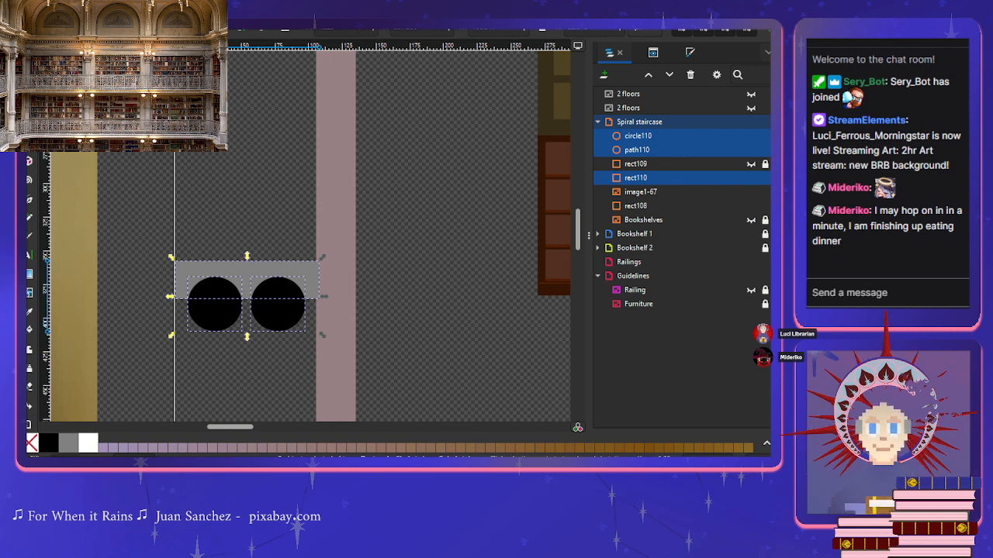
key("ctrl+plus")
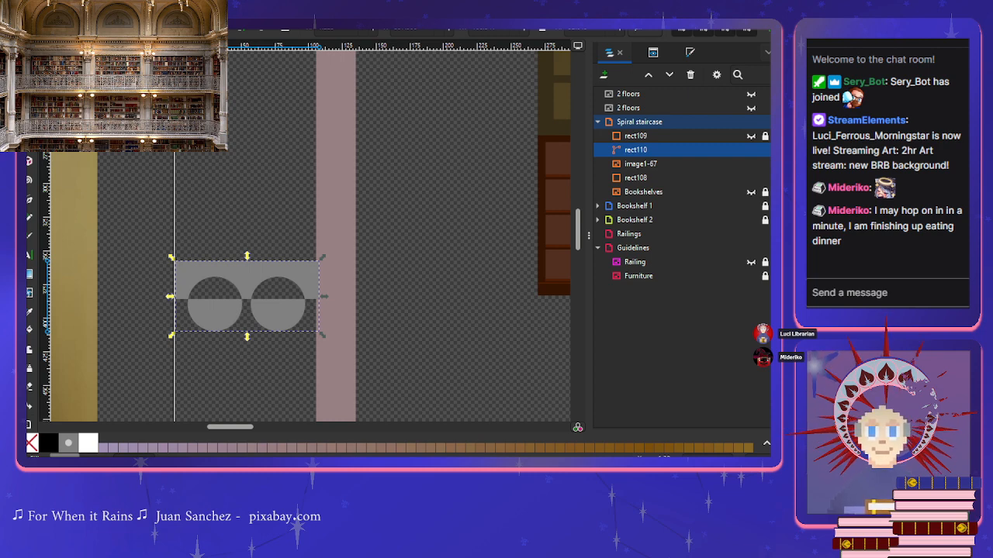
key("Escape")
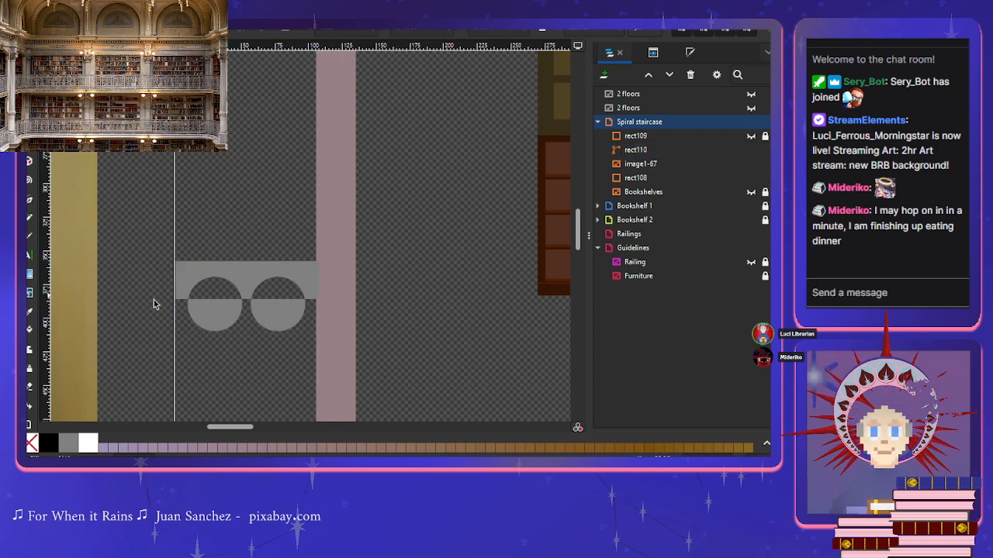
Step: Check what the combined grey shape, image1-67 and rect108 each cover by toggling their visibility off and on
left_click_drag(168, 245, 349, 299)
left_click(279, 274)
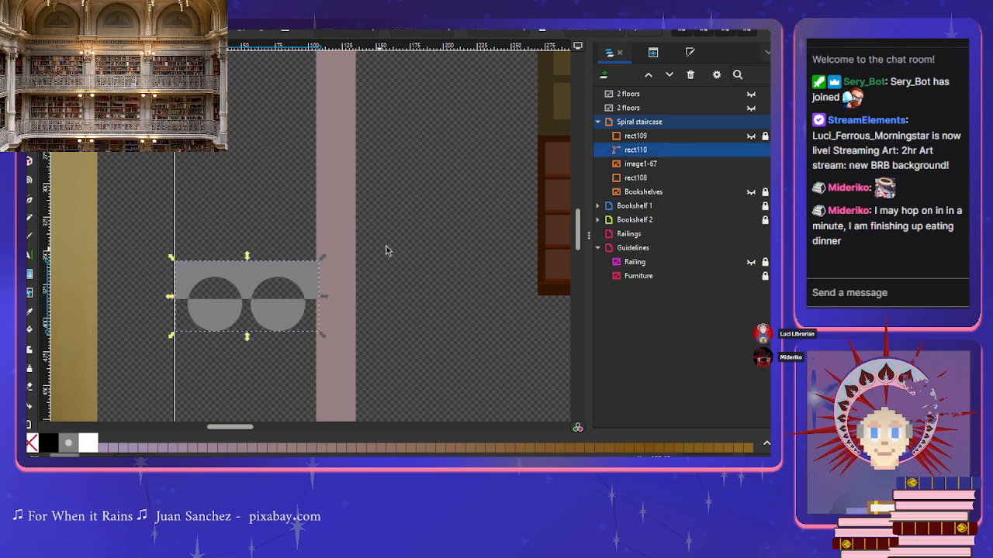
left_click(750, 149)
left_click(751, 150)
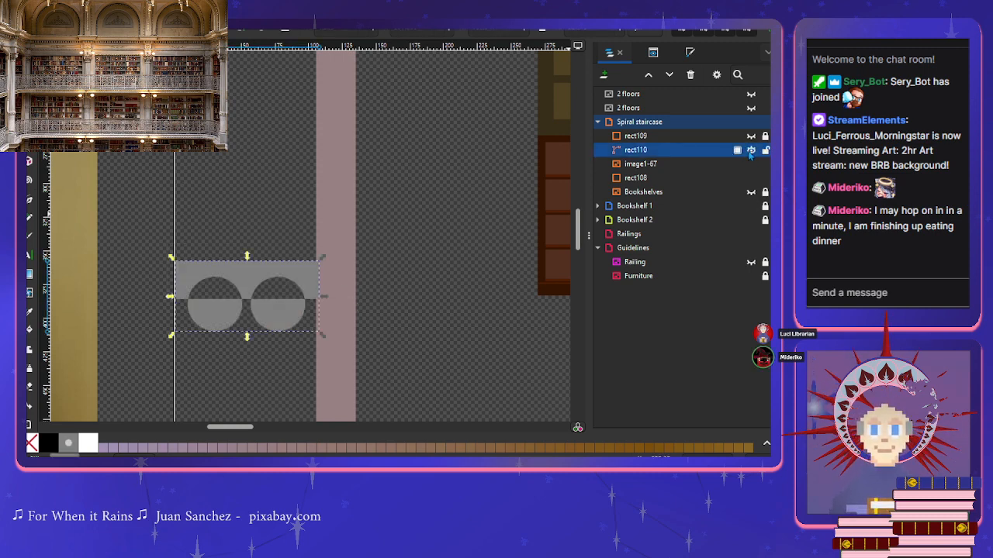
left_click(751, 164)
left_click(750, 164)
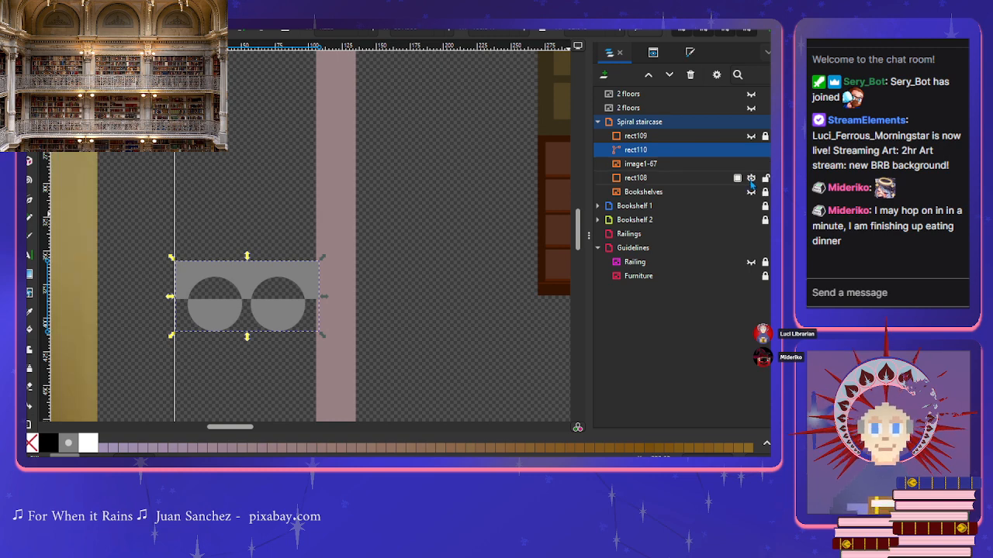
left_click(750, 177)
left_click(751, 177)
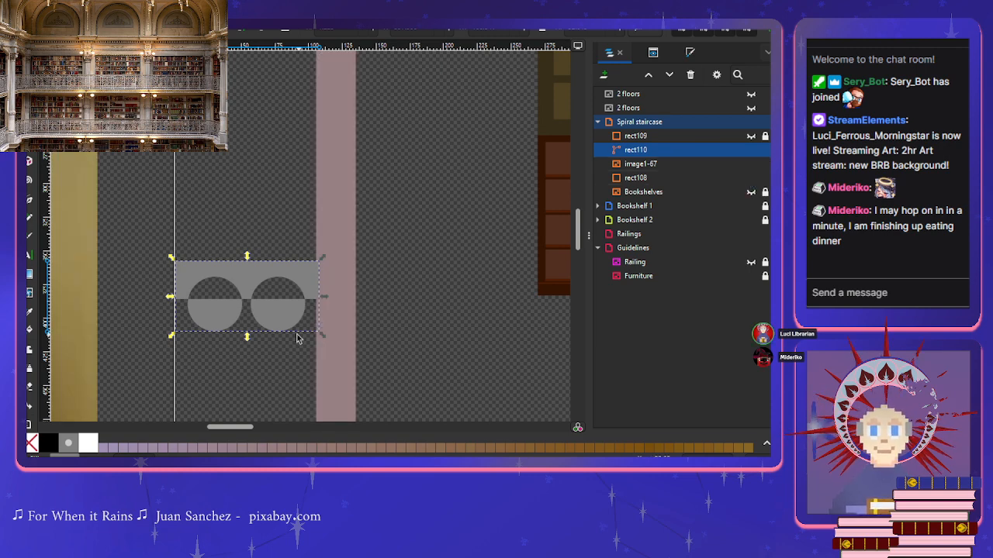
Step: Draw an unfilled rectangle about 108 by 35 units over the leftover half-circles below the grey shape's arches
left_click(219, 349)
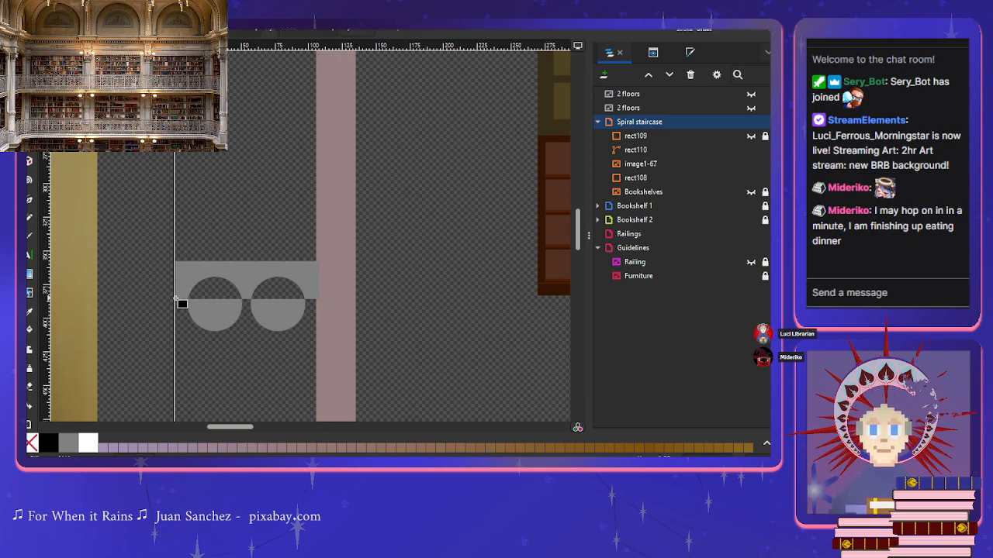
mouse_move(175, 299)
left_mouse_down()
mouse_move(347, 336)
mouse_move(340, 348)
mouse_move(323, 347)
left_mouse_up()
left_click(32, 444)
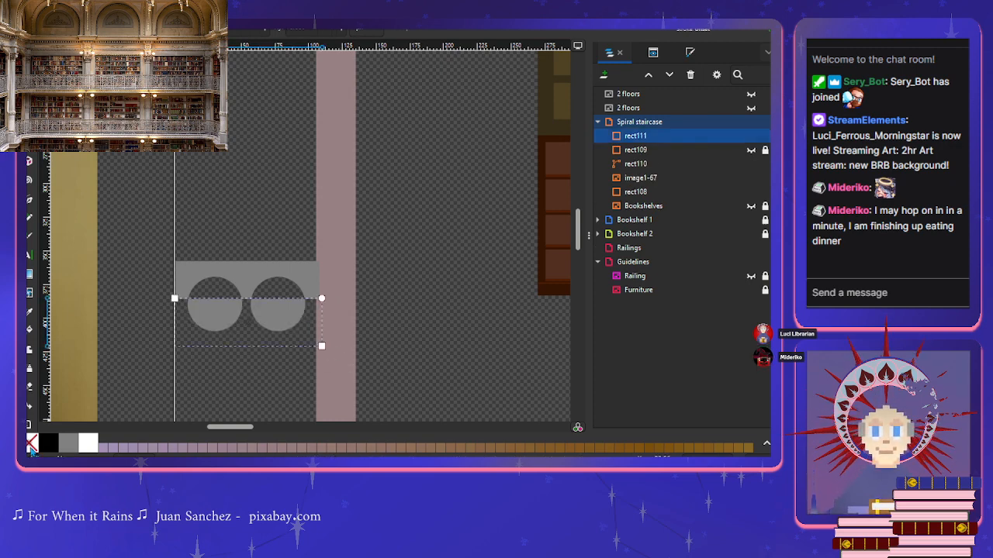
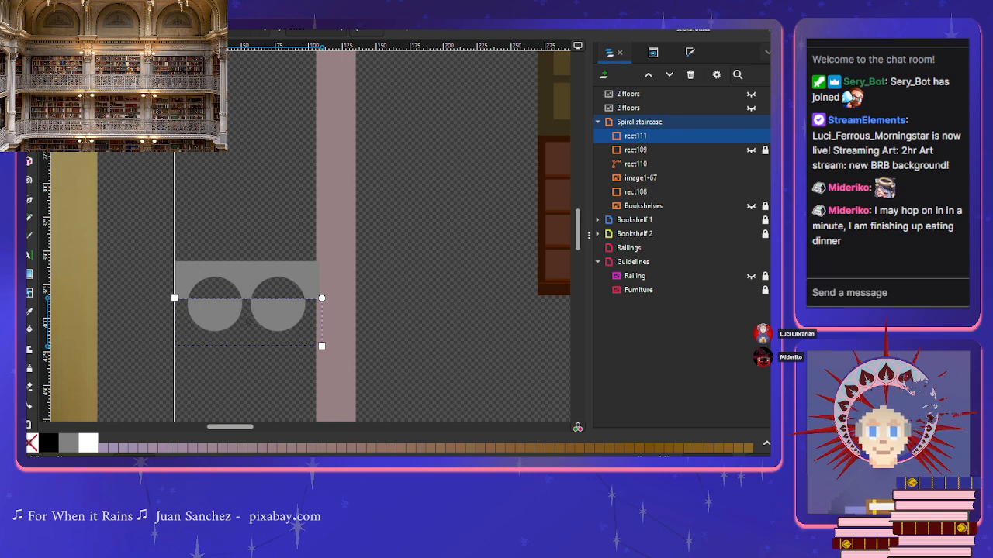
key("shift+ctrl+c")
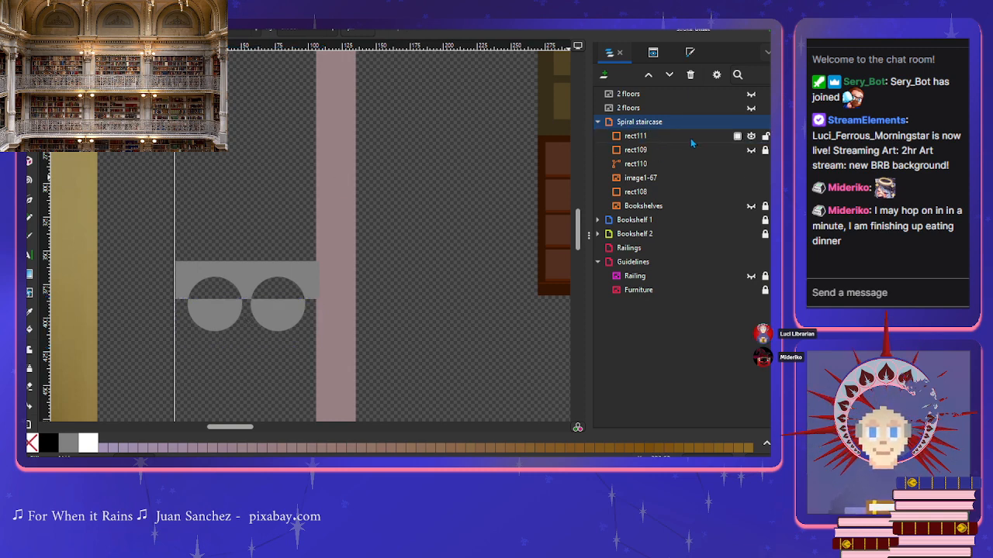
key("ctrl+z")
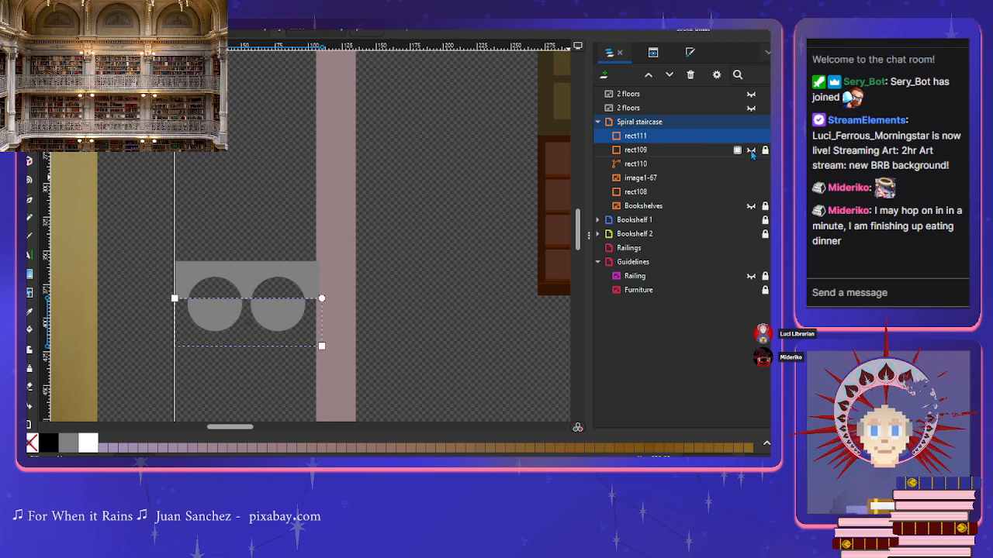
Step: Move the unfilled rectangle below the hidden bar in the stacking order, directly above the combined grey shape
left_click(679, 153)
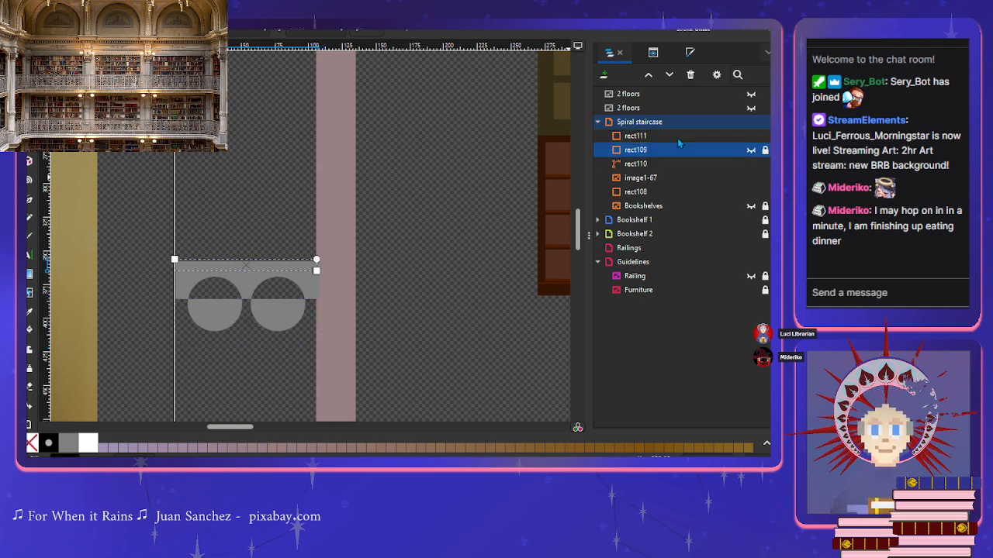
left_click(670, 164)
left_click(671, 152)
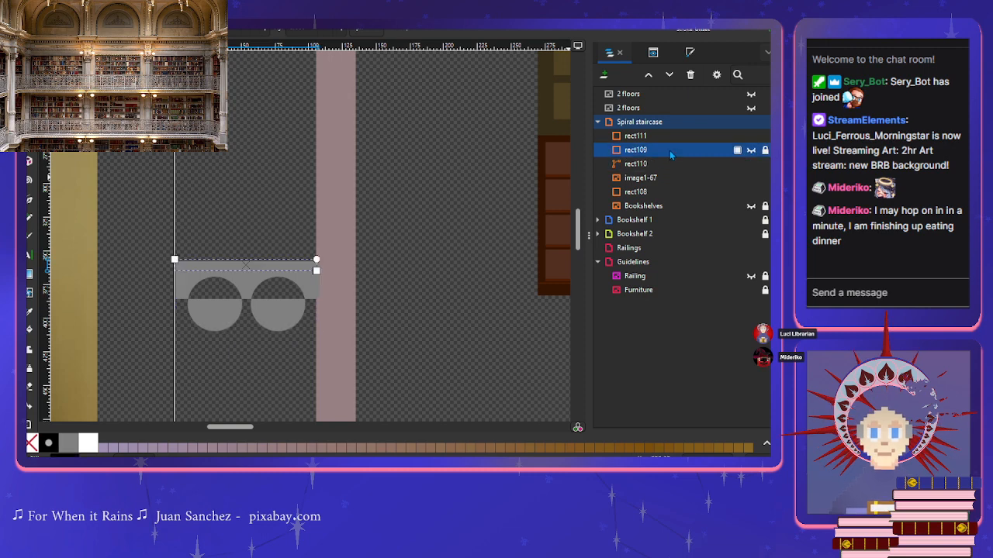
left_click(679, 137)
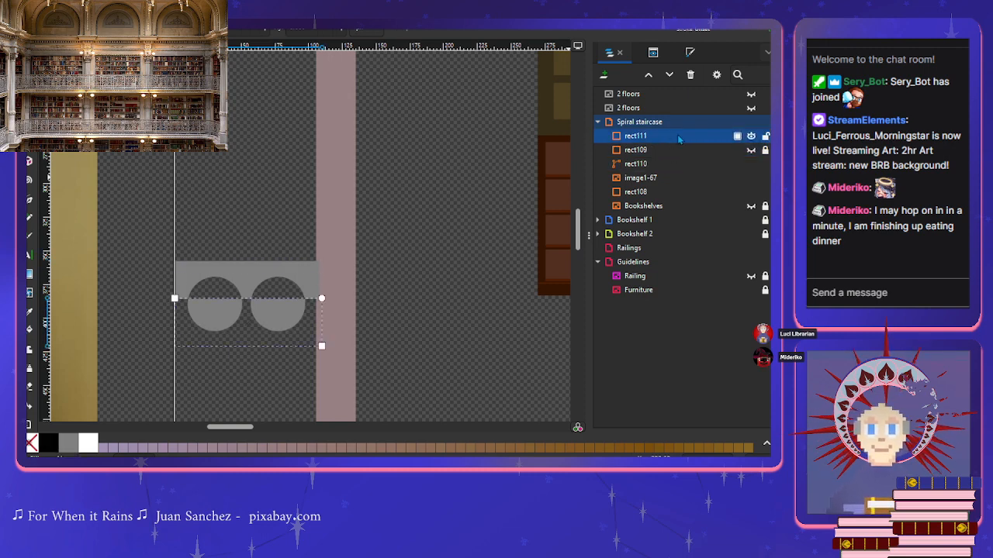
left_click_drag(679, 140, 673, 163)
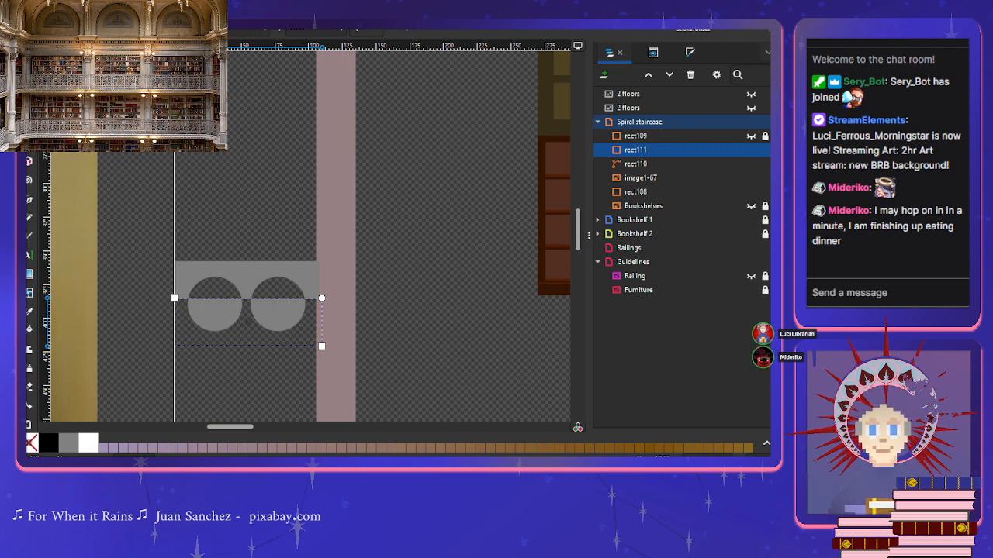
left_click(702, 163)
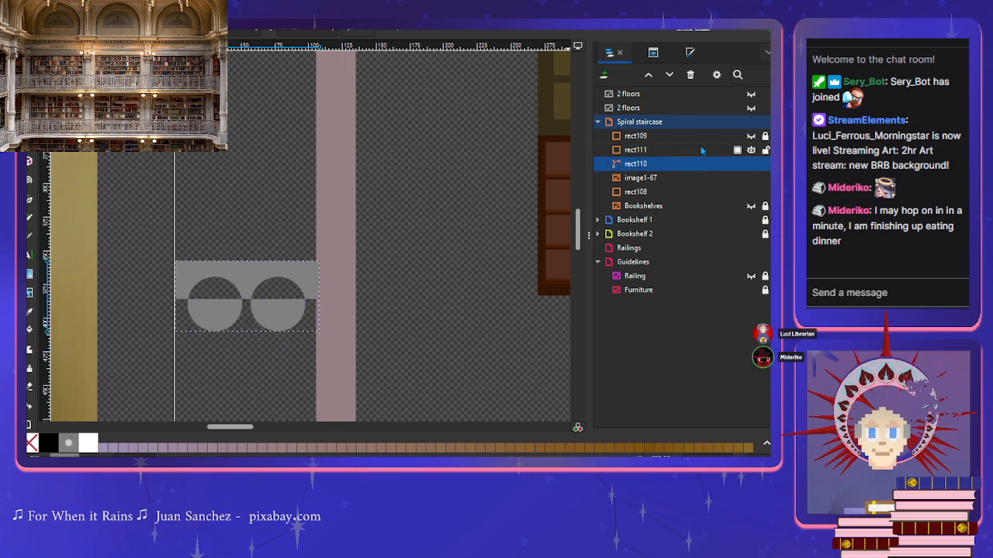
Step: Try nudging the combined grey shape above the unfilled rectangle
left_click(702, 150)
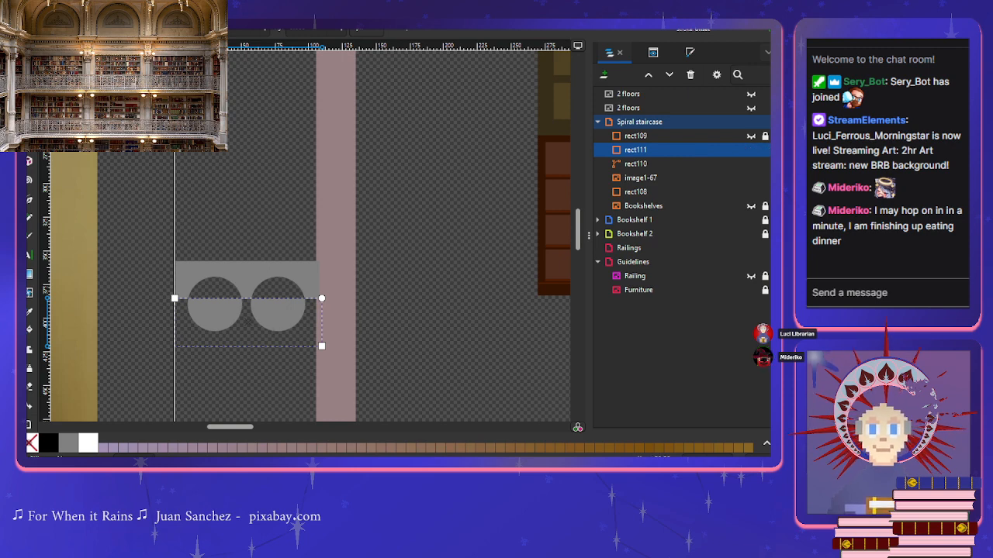
left_click(252, 334)
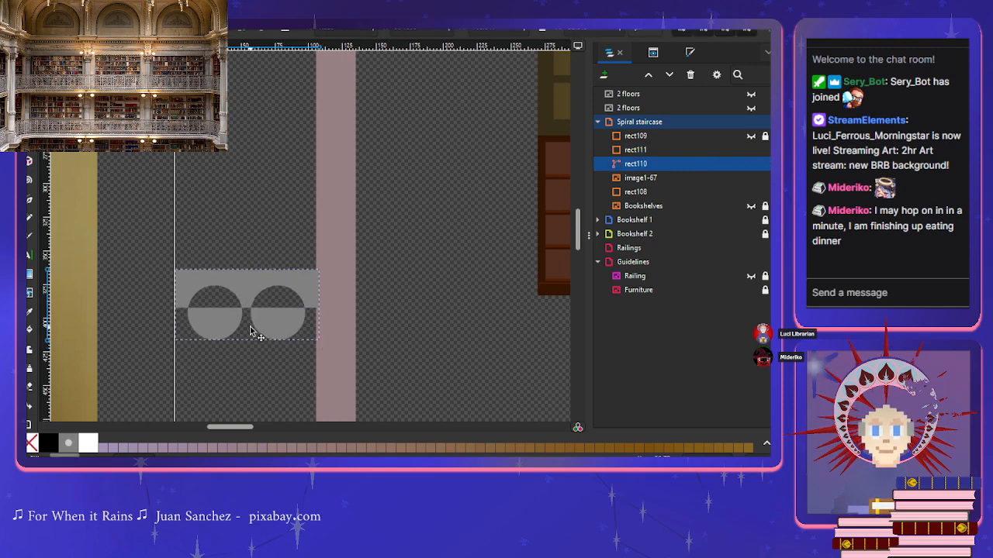
left_click_drag(253, 333, 251, 326)
left_click(664, 180)
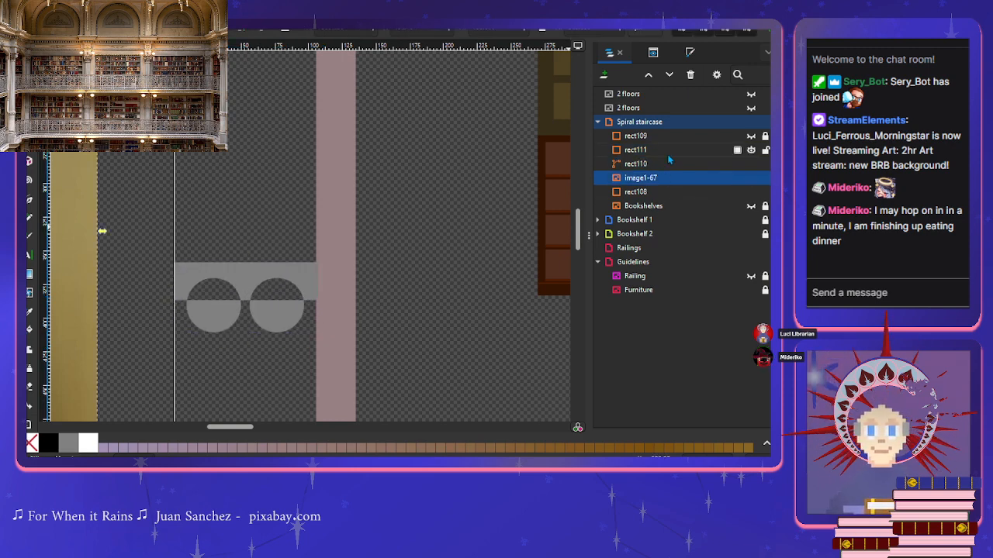
left_click(670, 151)
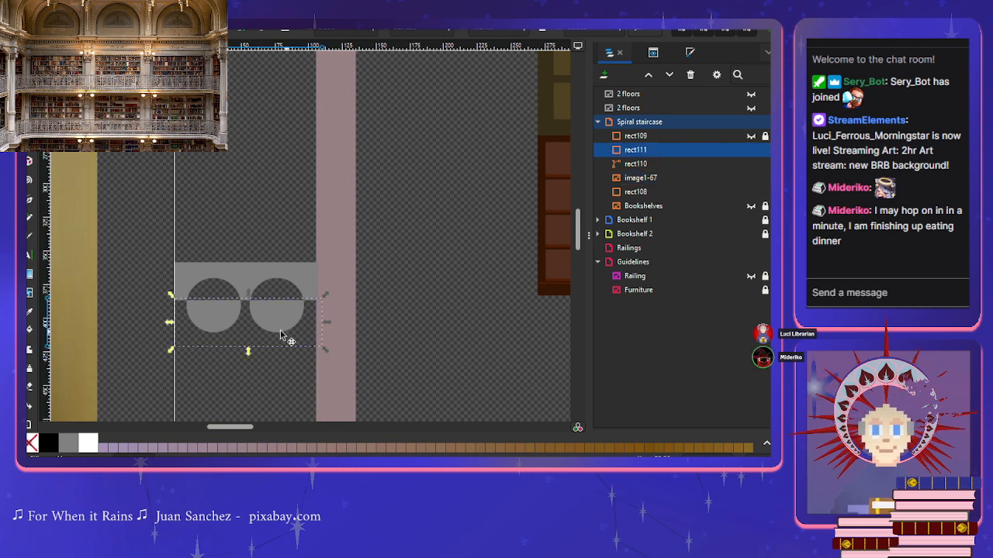
mouse_move(266, 329)
left_mouse_down()
mouse_move(267, 339)
mouse_move(271, 317)
left_mouse_up()
Step: Delete the unfilled rectangle and move the combined grey shape back against the vertical guide line
left_click(697, 150)
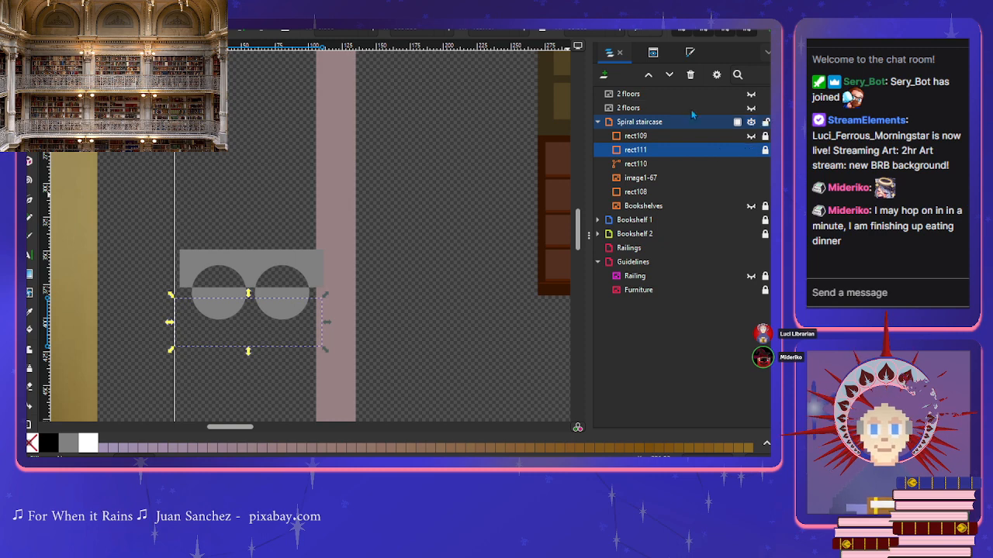
left_click(690, 75)
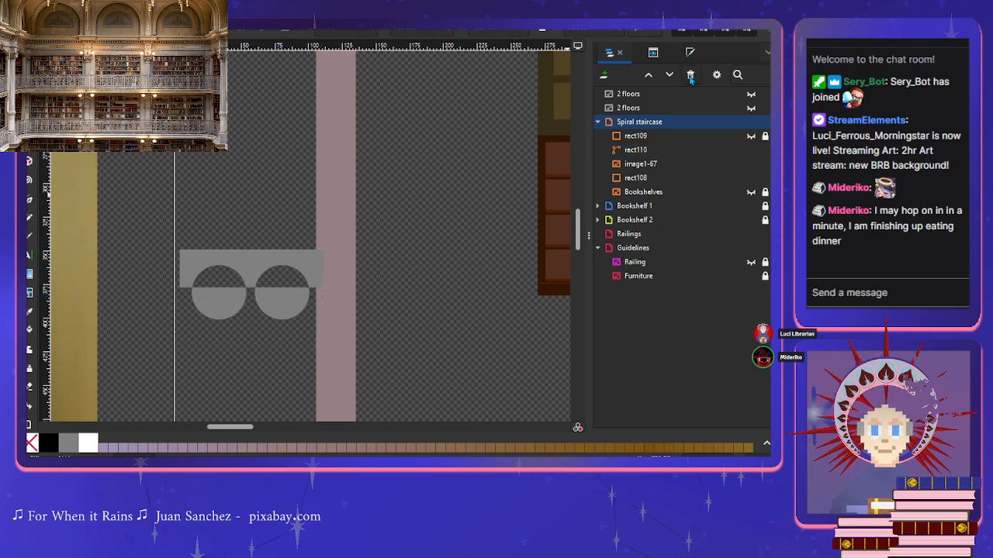
left_click(266, 266)
left_click_drag(266, 266, 263, 269)
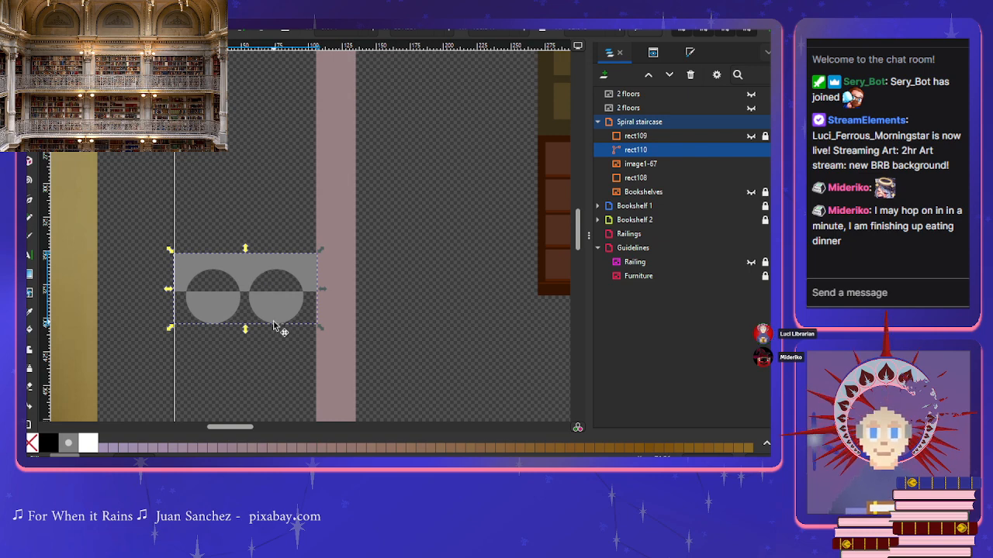
scroll(273, 326, "up", 2)
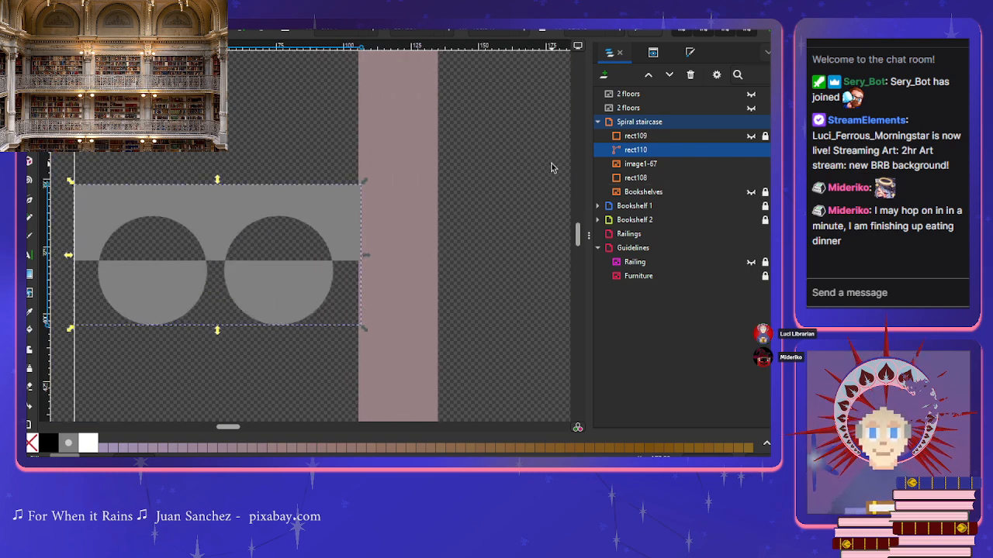
Step: Undo the recent edits back through the Exclusion, restoring the grey rectangle and the two separate black circles
key("ctrl+z")
key("ctrl+z")
key("ctrl+z")
key("ctrl+z")
key("ctrl+z")
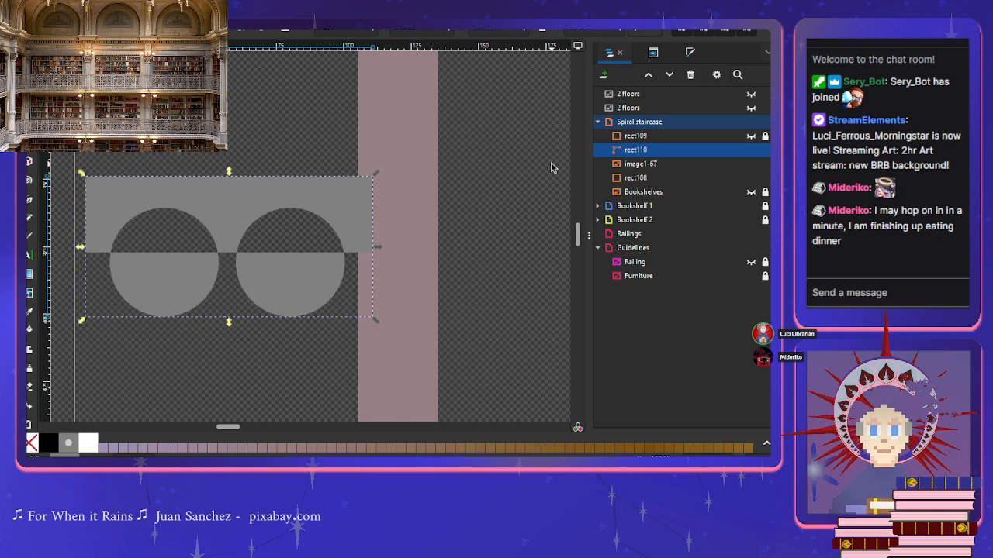
key("ctrl+z")
key("ctrl+z")
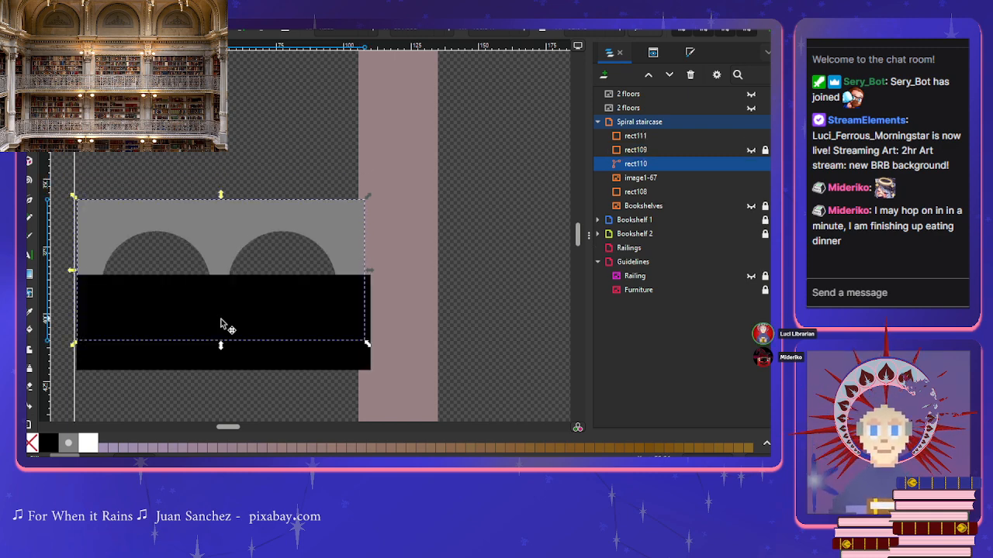
key("ctrl+z")
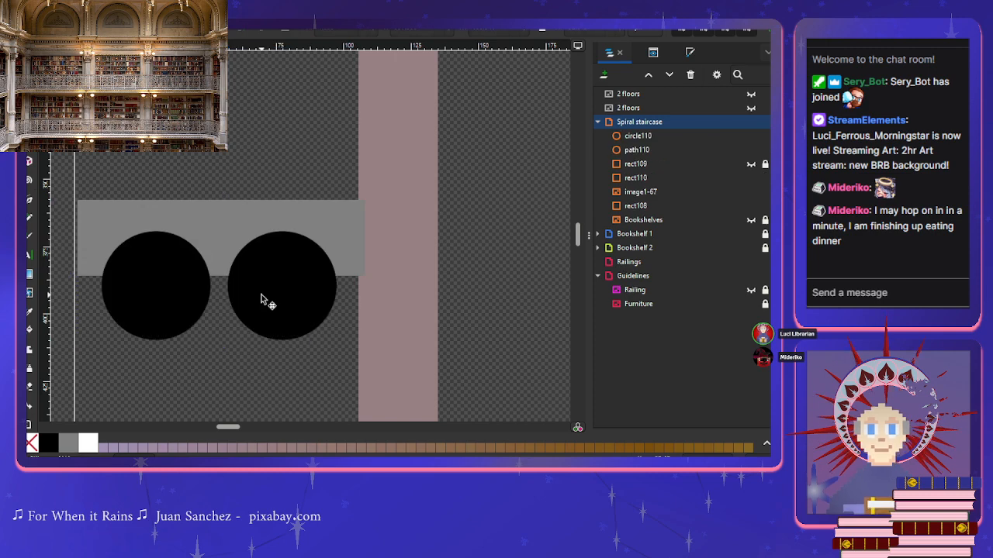
Step: Remove the fill from both black circles over the grey rectangle
left_click(266, 297)
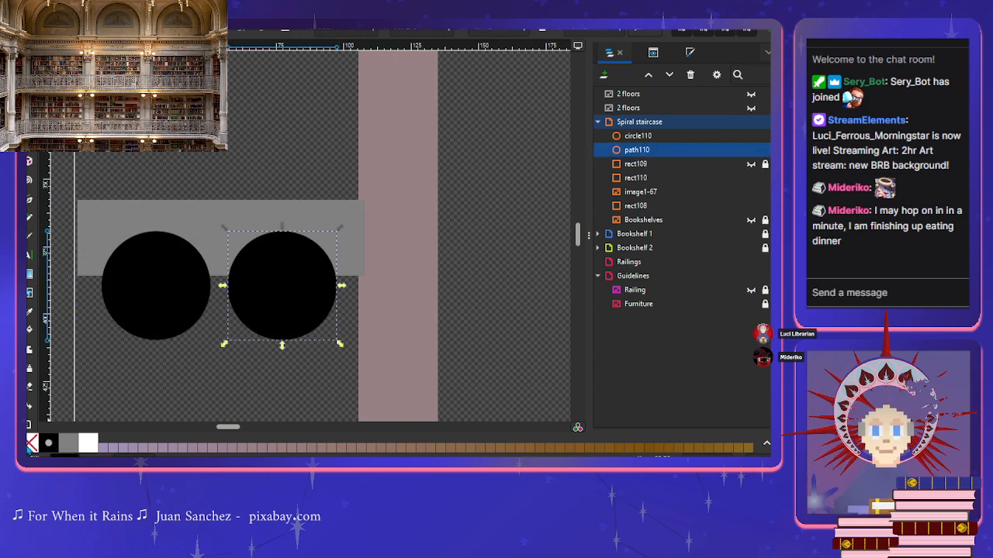
left_click(32, 446)
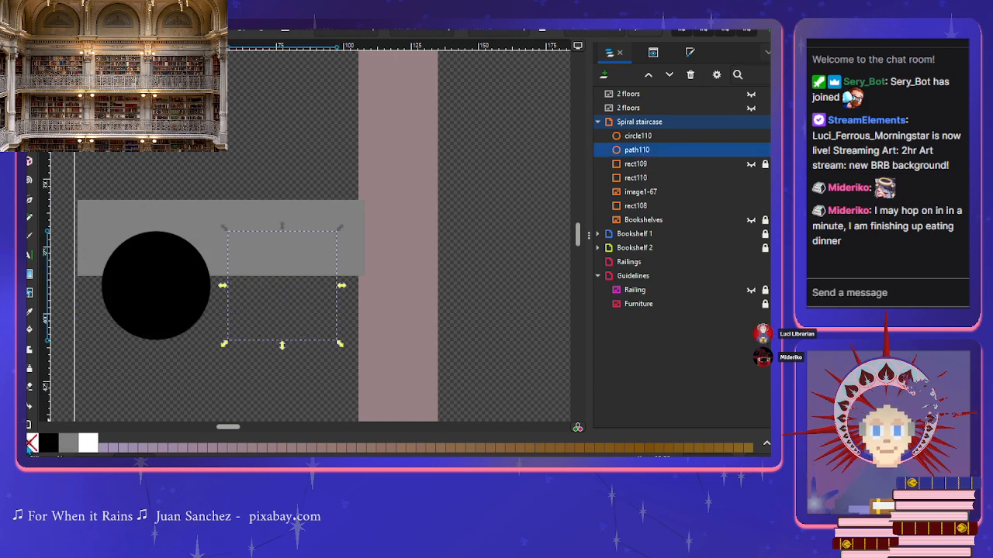
left_click(186, 300)
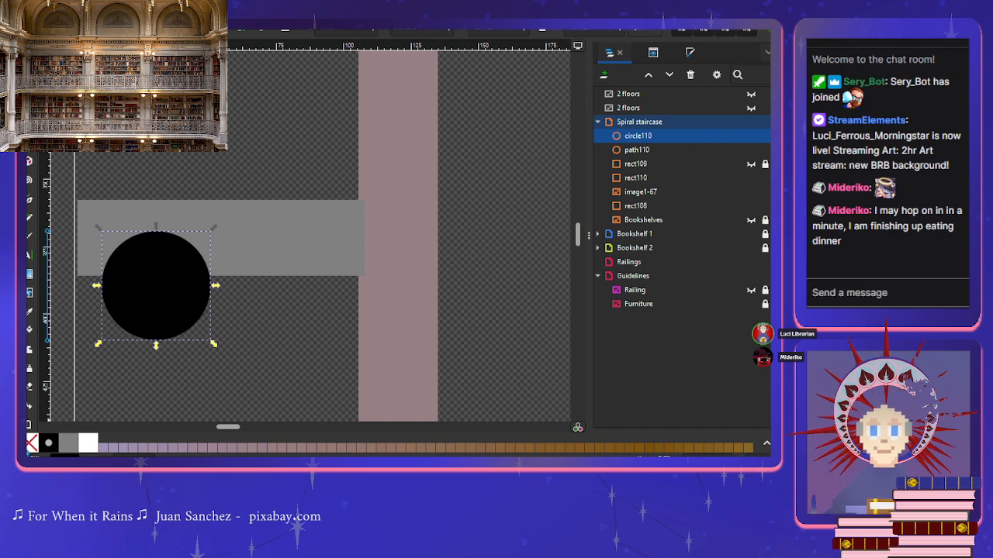
left_click(33, 445)
Step: Try the Difference path operation on the grey rectangle and both unfilled circles
scroll(256, 330, "down", 1)
left_click_drag(94, 201, 375, 381)
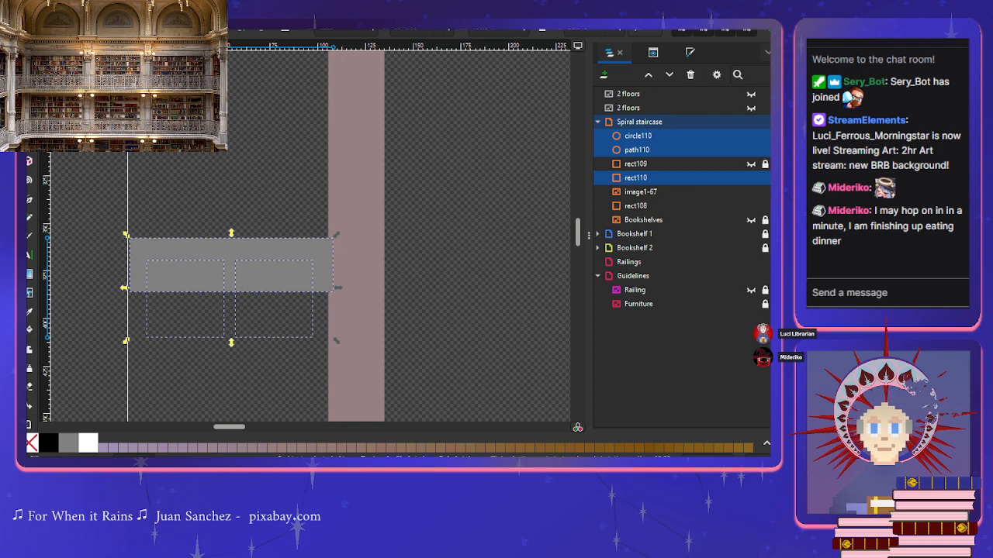
key("ctrl+minus")
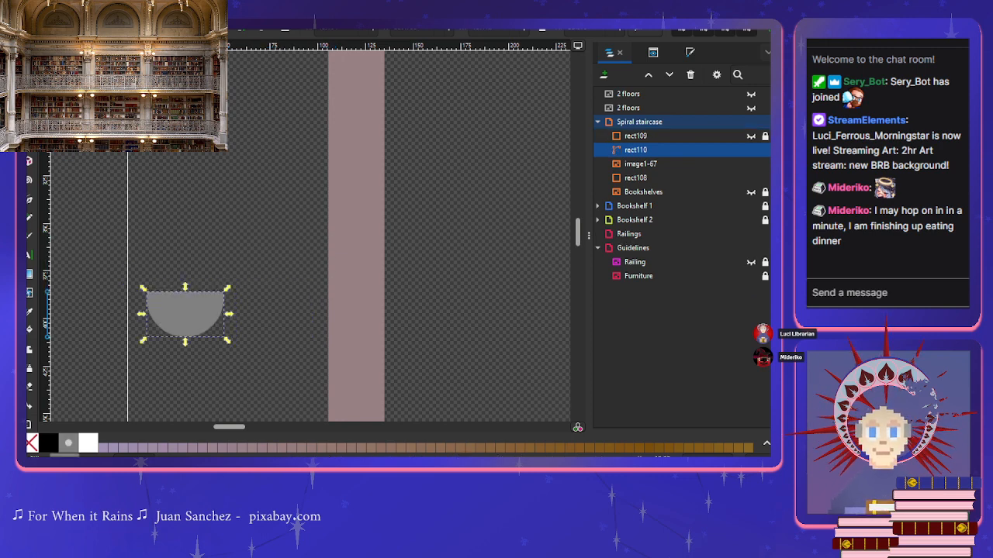
key("ctrl+z")
left_click_drag(118, 182, 383, 355)
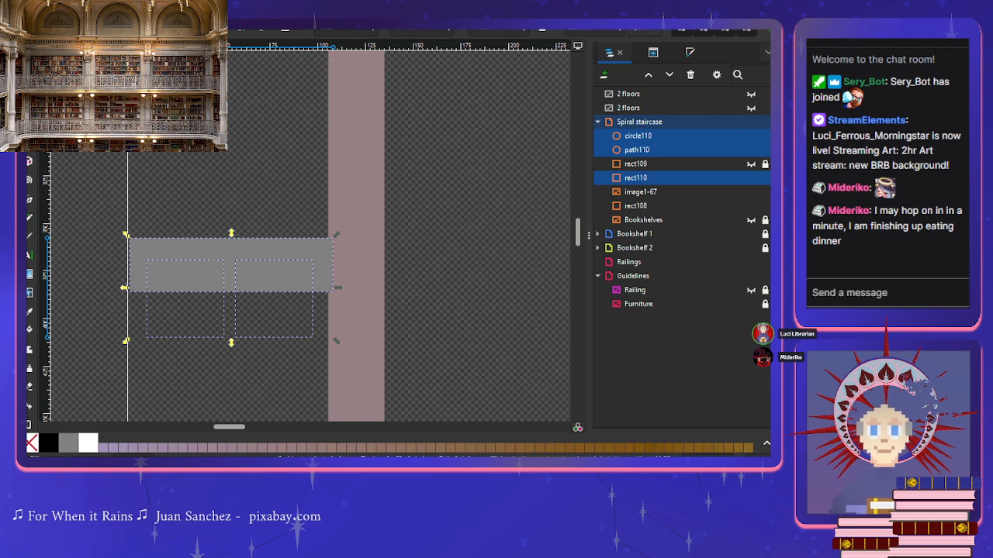
key("Delete")
key("ctrl+z")
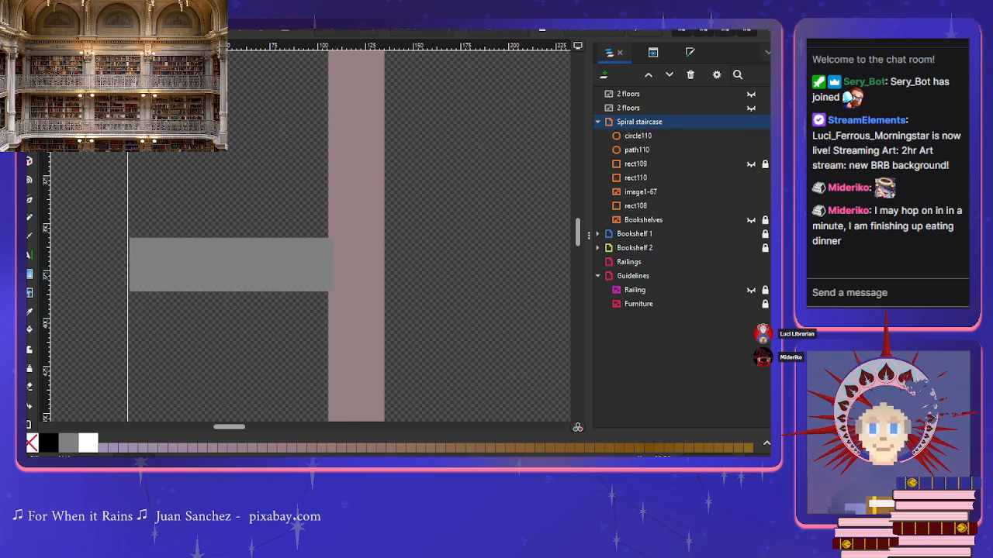
key("ctrl+z")
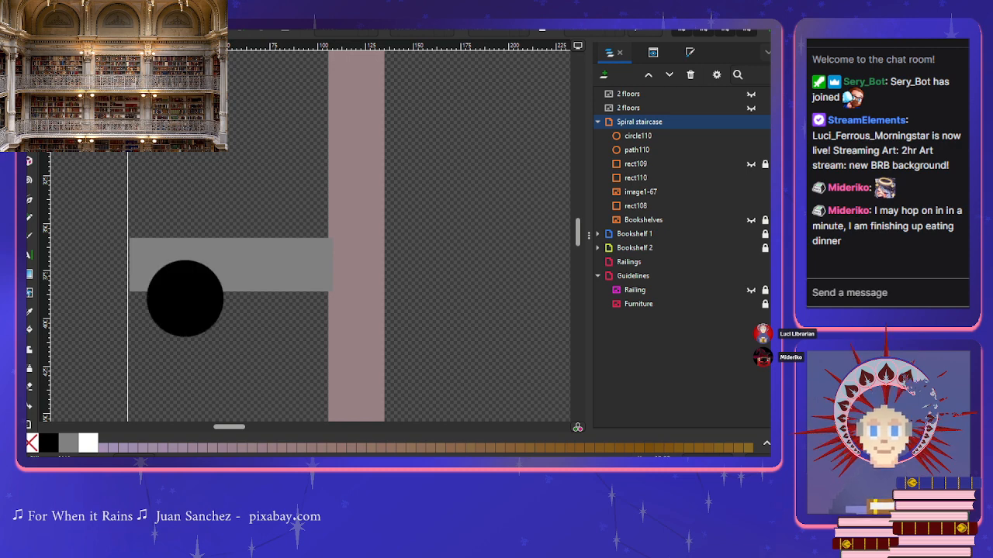
left_click(190, 304)
left_click(32, 444)
Step: Try the Division path operation on the grey rectangle and both unfilled circles
left_click_drag(117, 206, 337, 372)
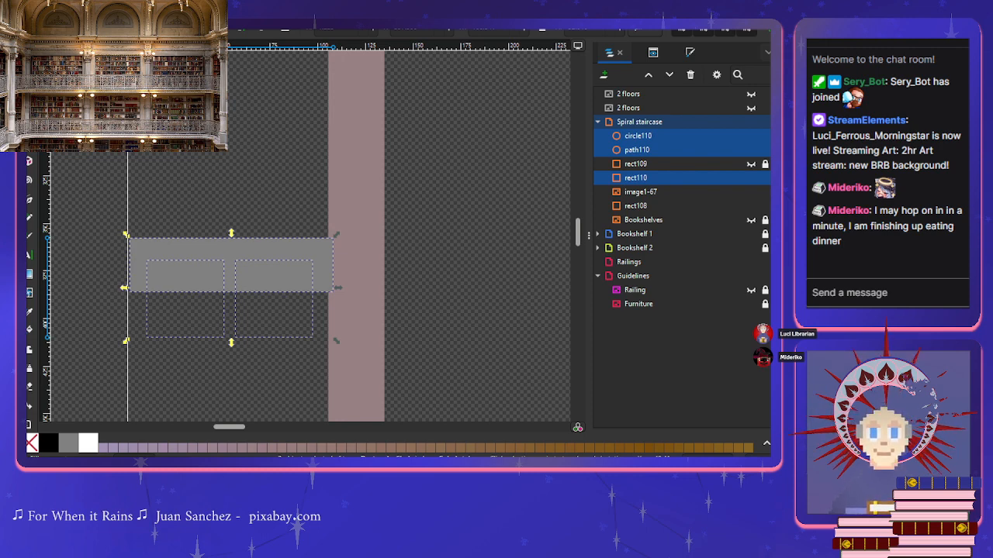
key("ctrl+/")
key("ctrl+z")
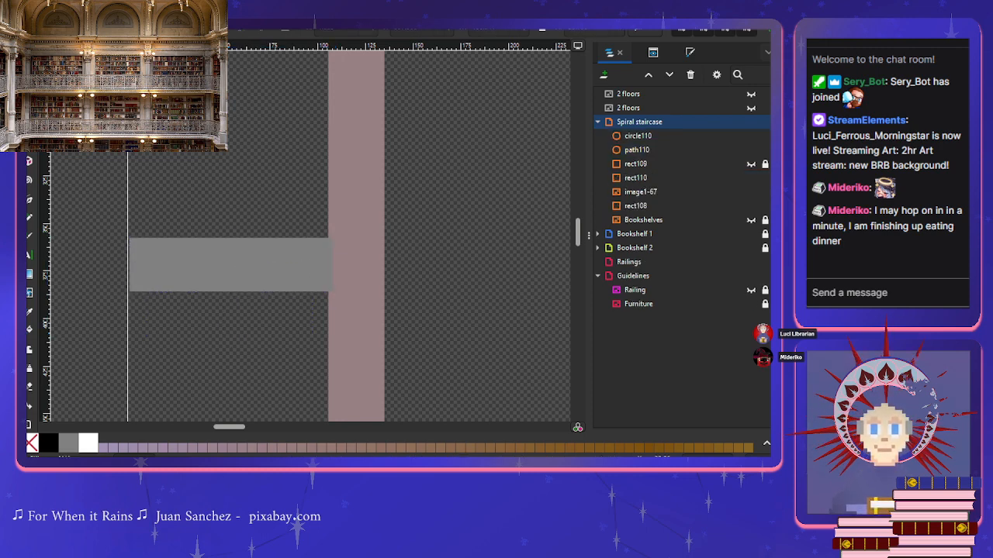
Step: Split the grey rectangle and both unfilled circles into separate pieces along their overlapping edges
left_click_drag(87, 190, 401, 414)
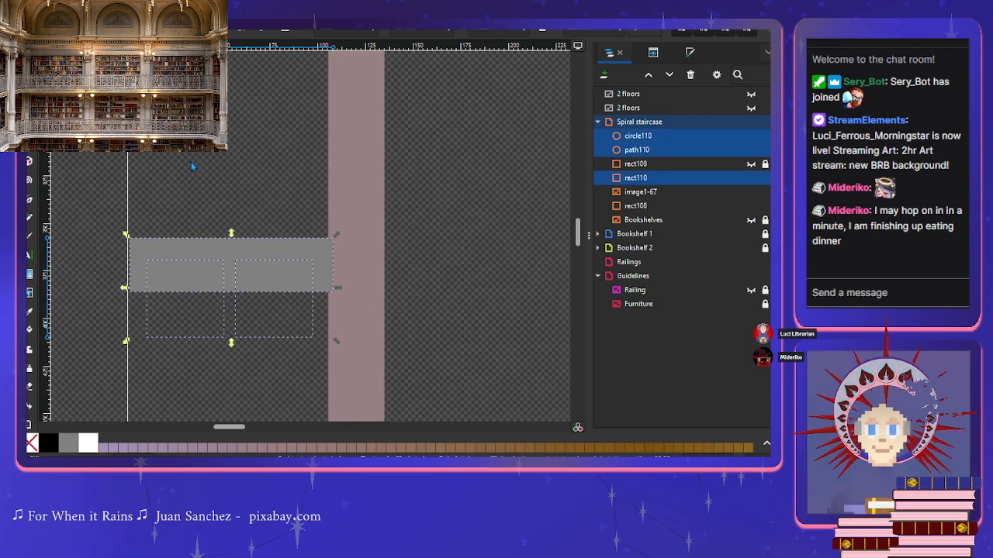
left_click(175, 205)
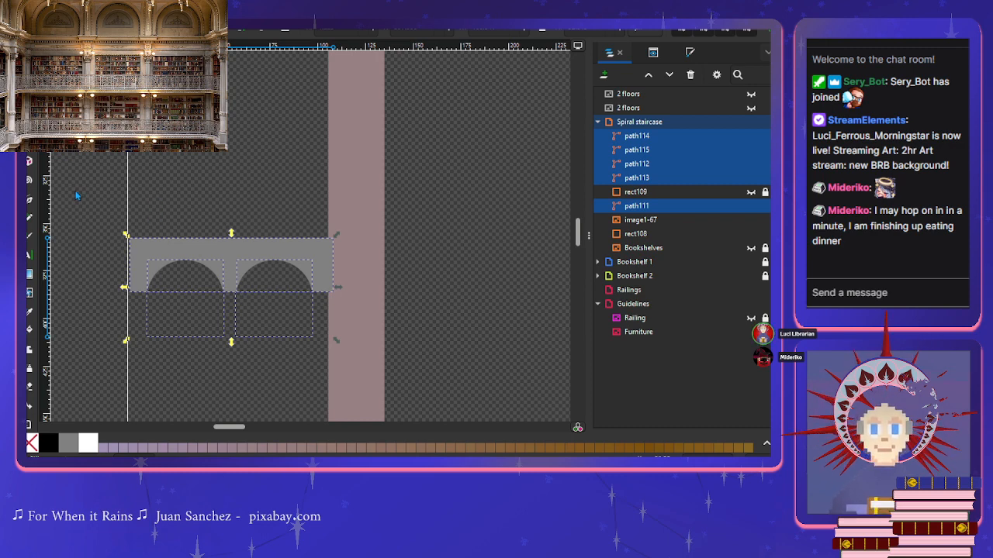
left_click(381, 281)
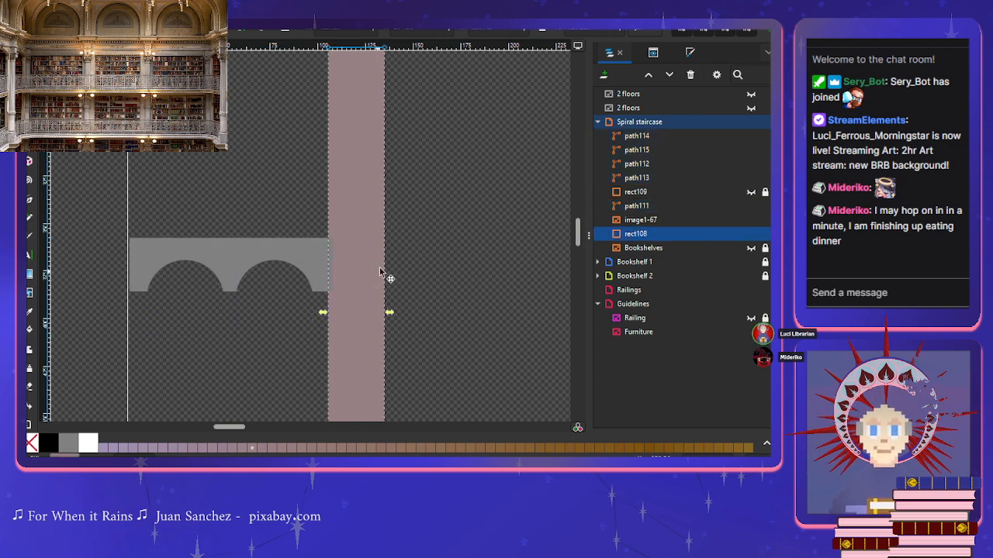
Step: Try moving the arched grey piece clear of the pink column
left_click(282, 255)
mouse_move(281, 254)
left_mouse_down()
mouse_move(279, 224)
mouse_move(274, 252)
left_mouse_up()
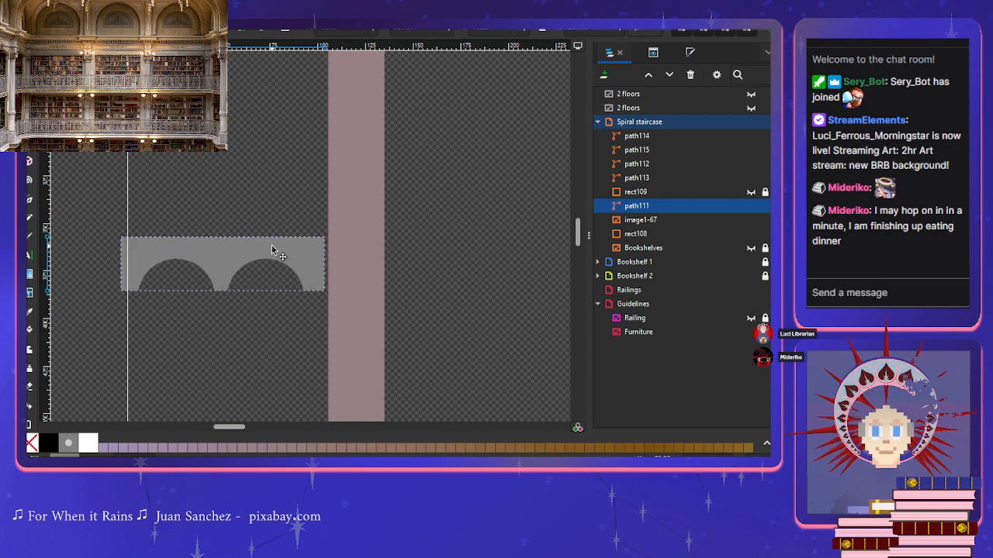
key("ctrl+z")
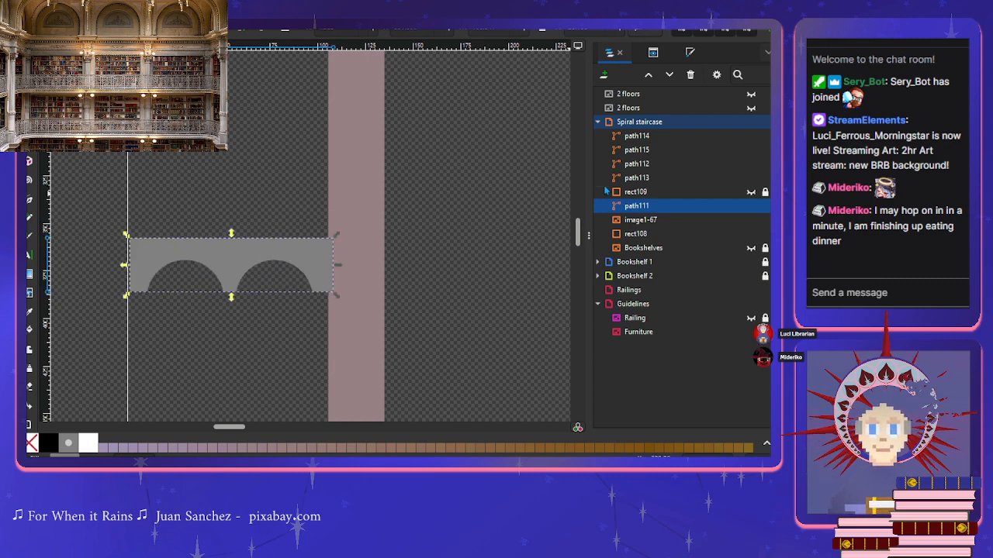
Step: Delete the four leftover circle pieces, path112 to path115, keeping only the arched grey piece
left_click(660, 178)
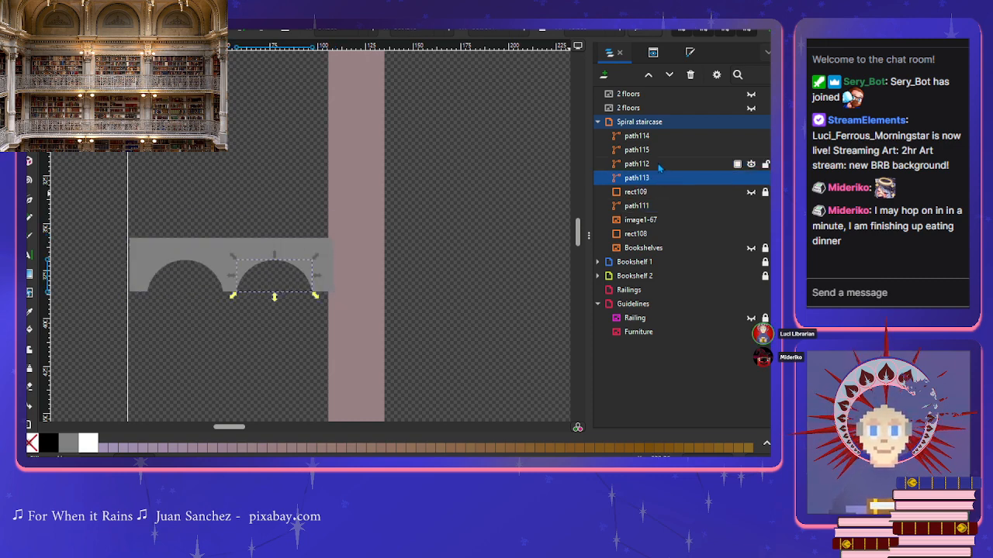
left_click(657, 164)
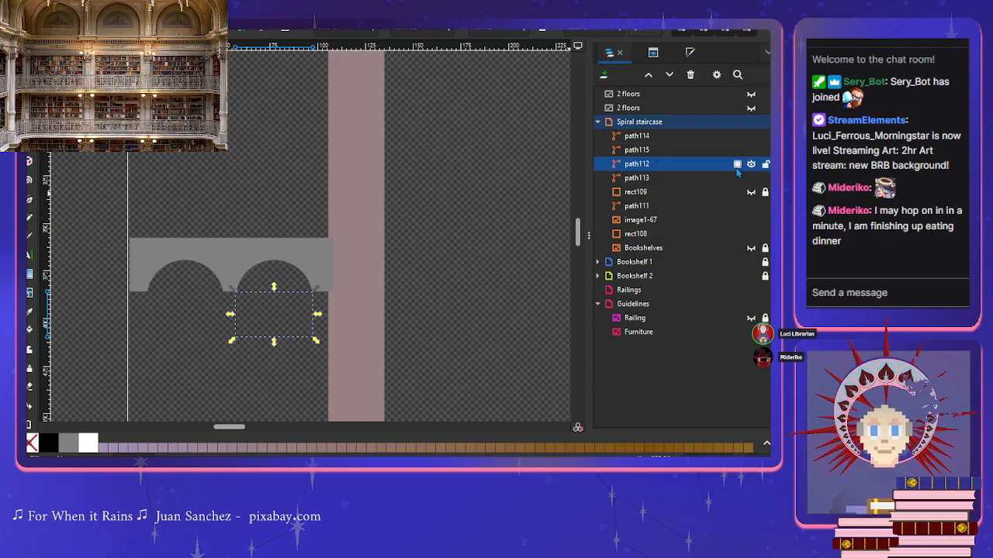
left_click(690, 75)
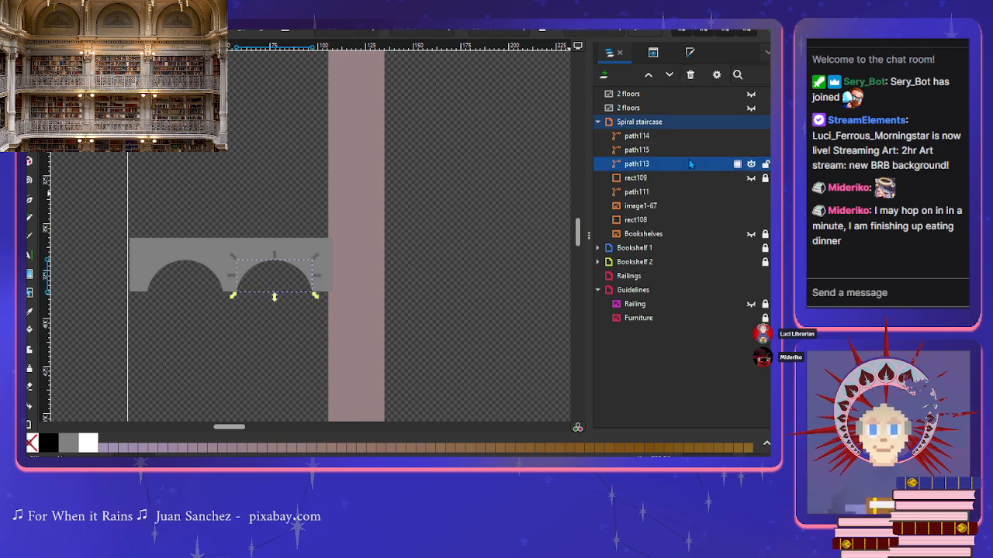
left_click(690, 74)
left_click(686, 136)
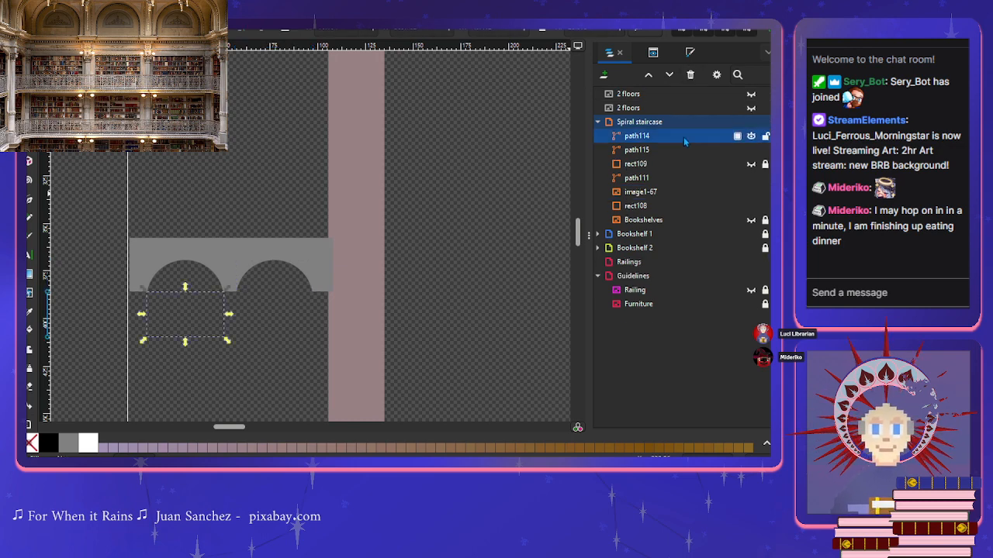
left_click(689, 75)
left_click(675, 136)
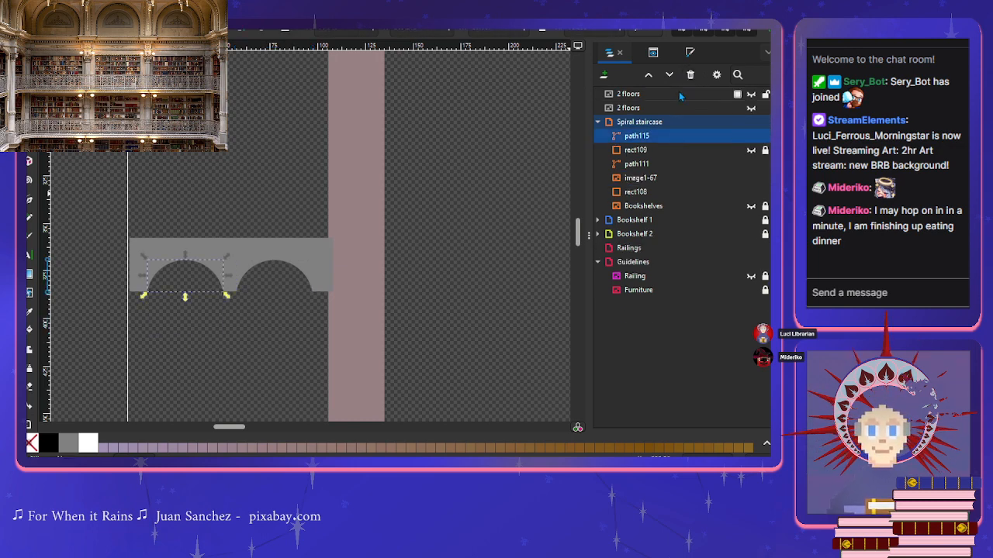
left_click(690, 74)
Step: Unhide the black bar rect109 and check path111 and image1-67 by toggling their visibility
left_click(675, 137)
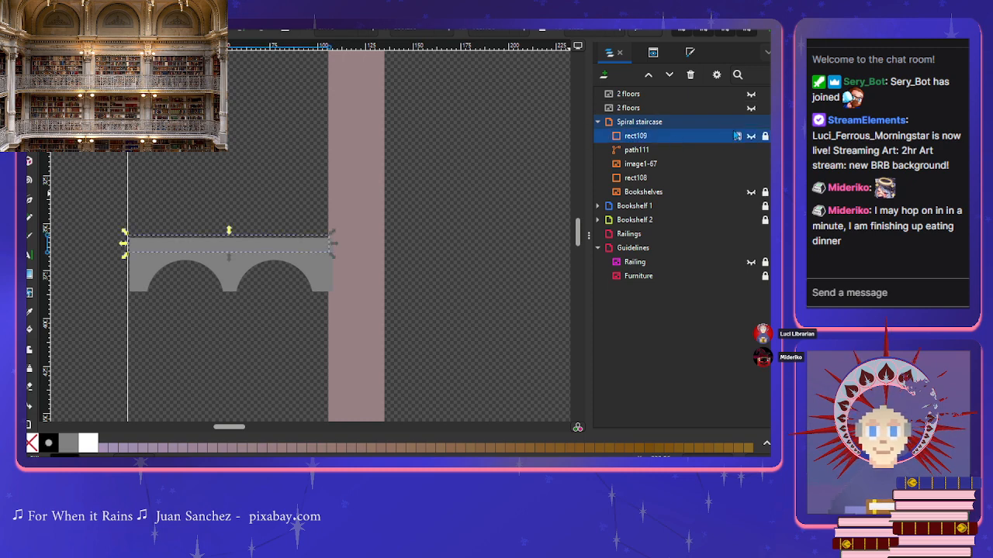
left_click(751, 137)
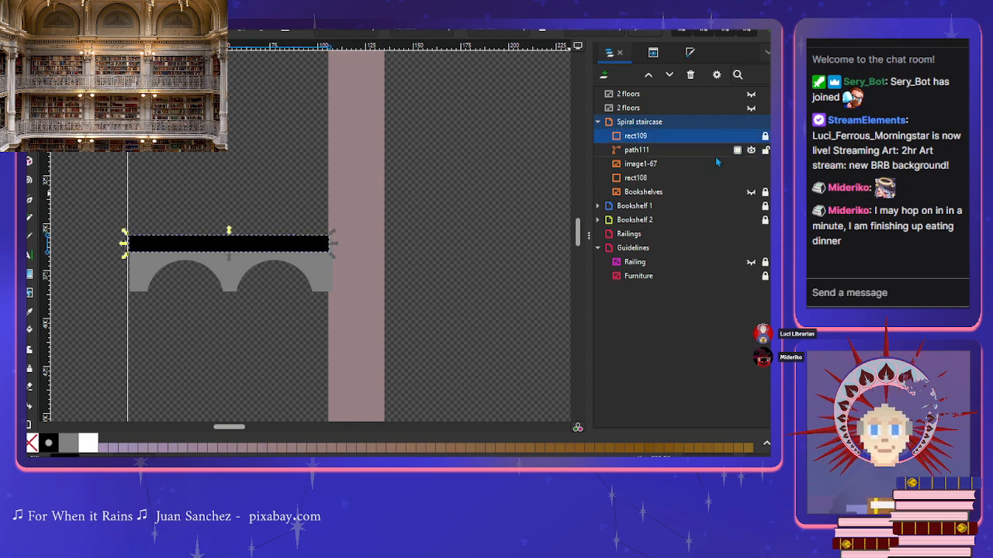
left_click(753, 152)
left_click(751, 151)
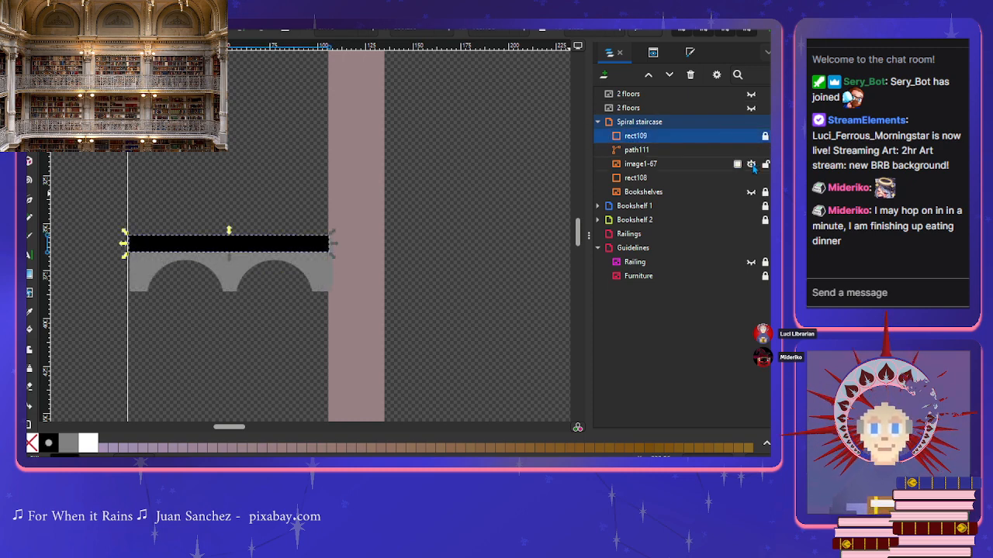
left_click(750, 164)
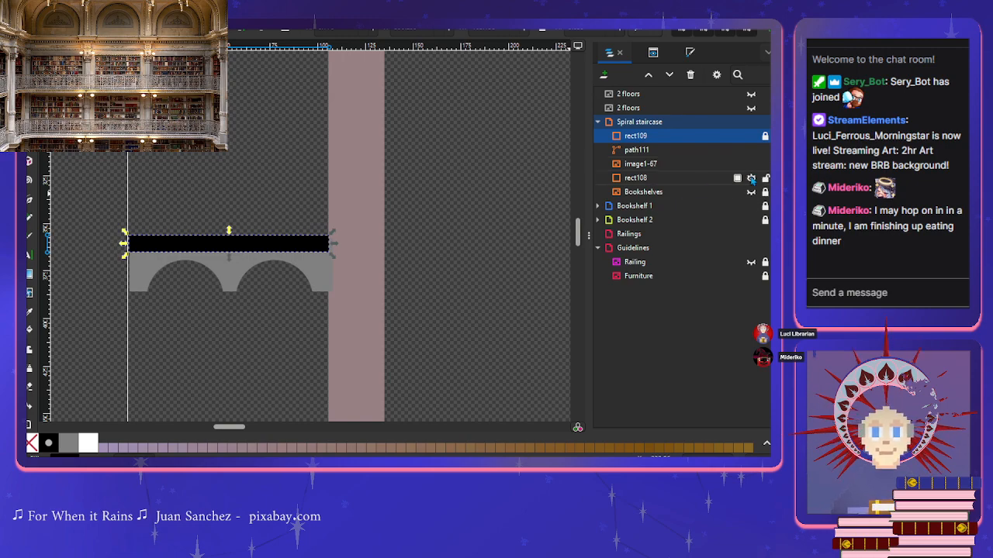
Step: Move the arched grey piece path111 up snugly beneath the black bar rect109
left_click(751, 178)
left_click(751, 178)
scroll(460, 215, "down", 3)
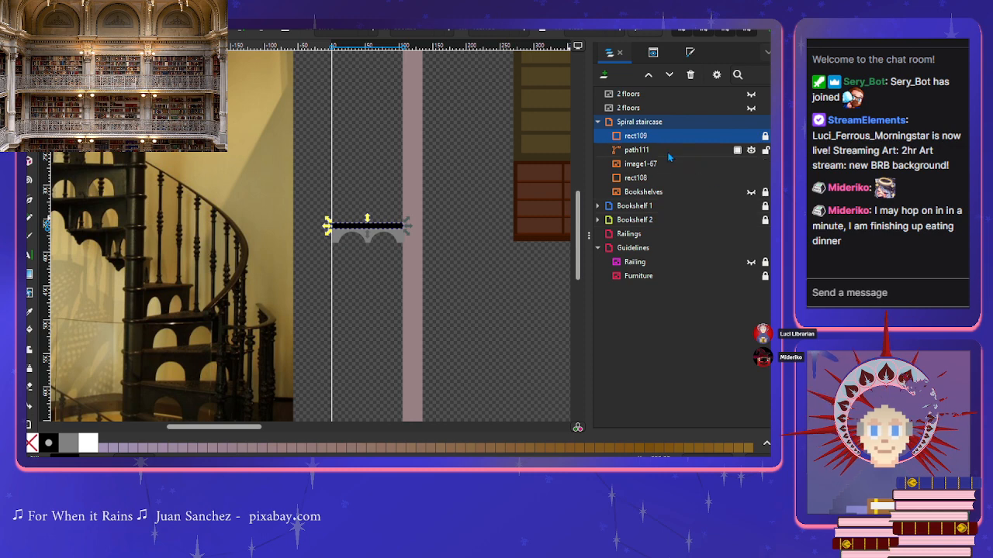
left_click_drag(368, 219, 367, 224)
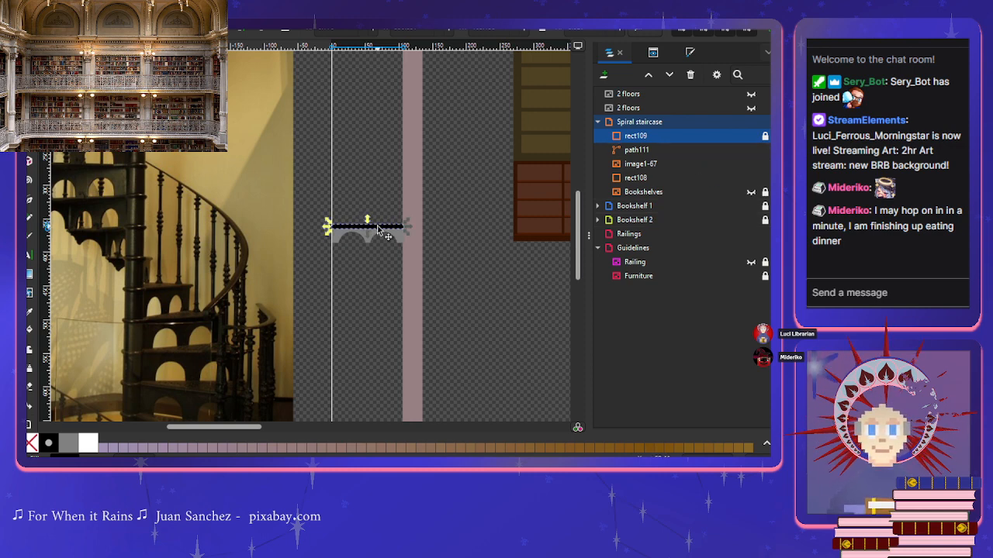
left_click(377, 229)
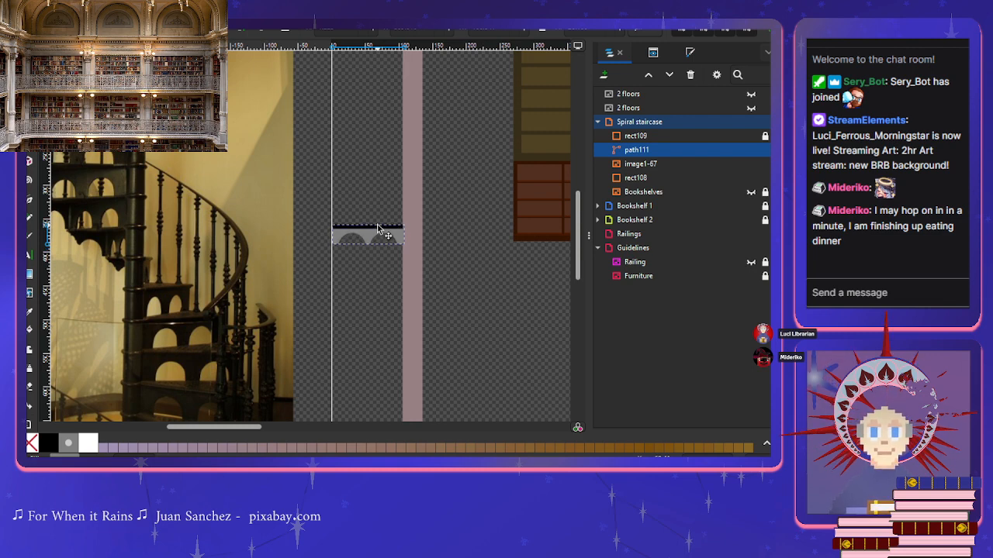
left_click_drag(378, 226, 377, 225)
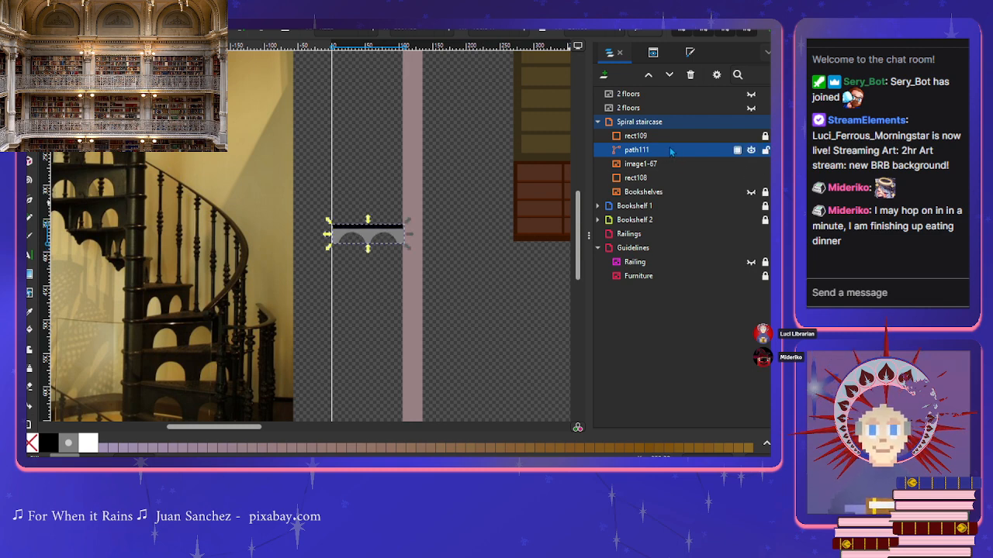
Step: Unlock the black bar rect109 and select it together with the arched piece path111
left_click(634, 136)
left_click(638, 148)
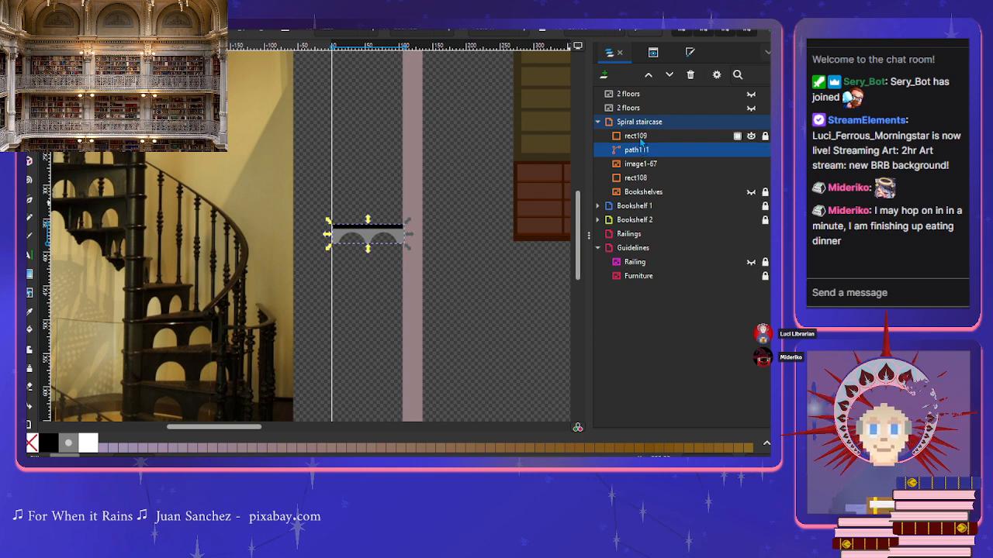
left_click(640, 137, "shift")
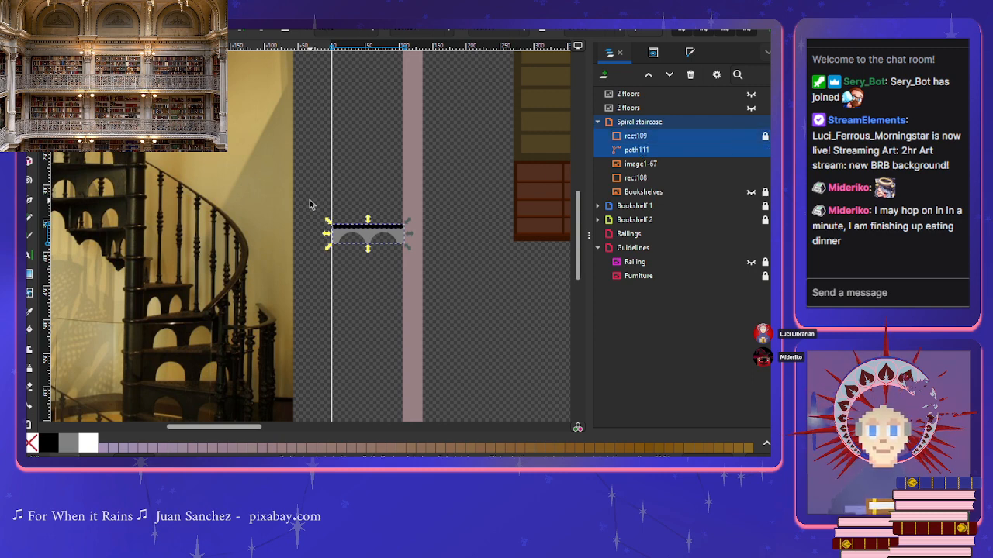
left_click(764, 136)
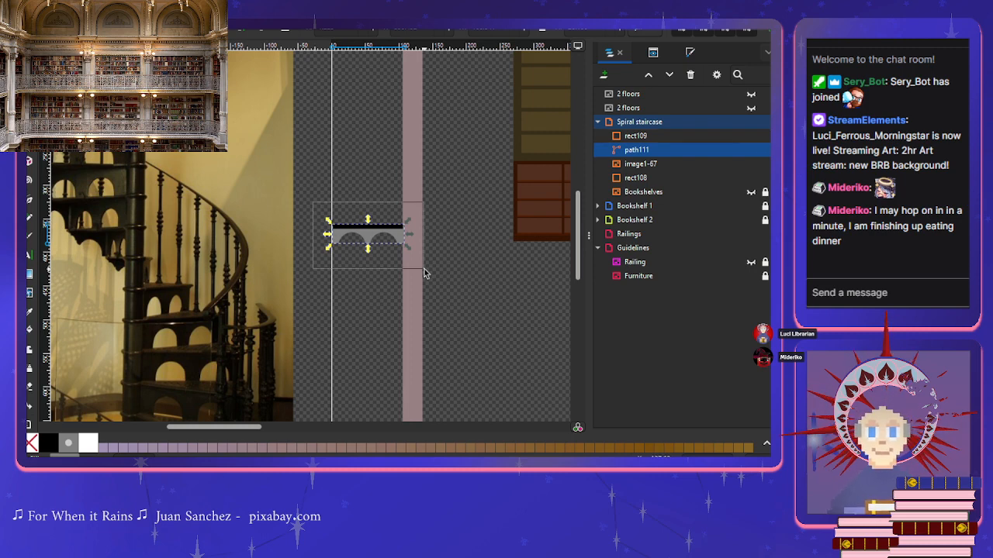
left_click(396, 246, "shift")
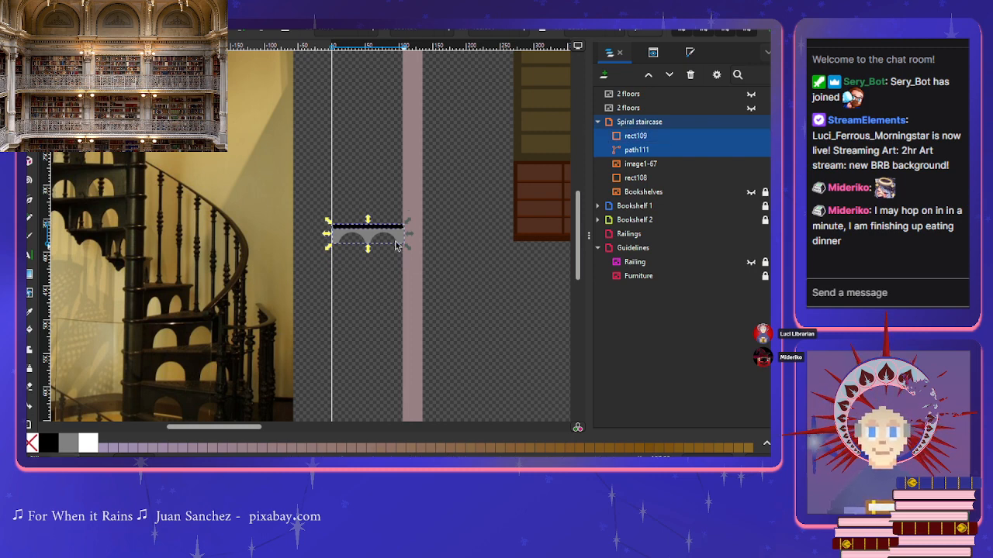
left_click(178, 213)
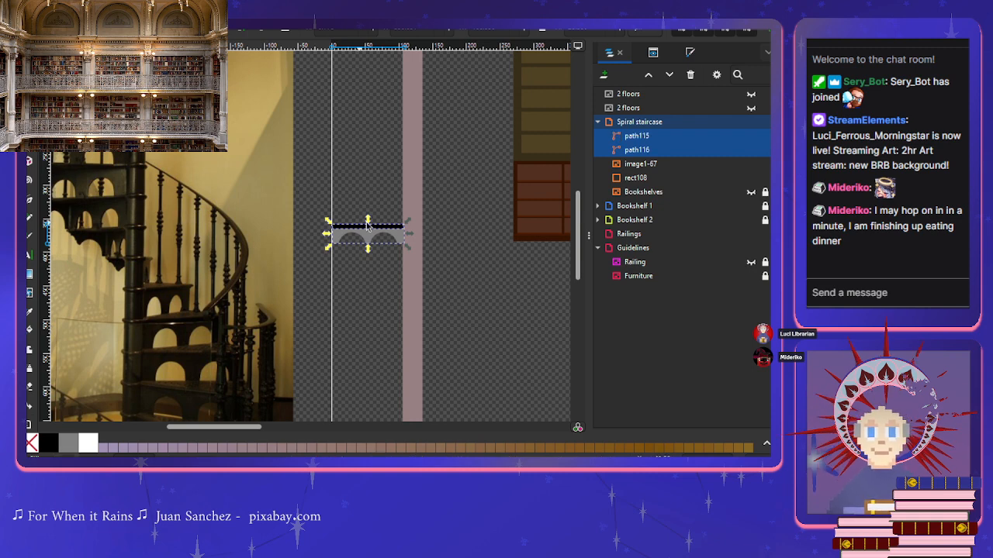
key("Escape")
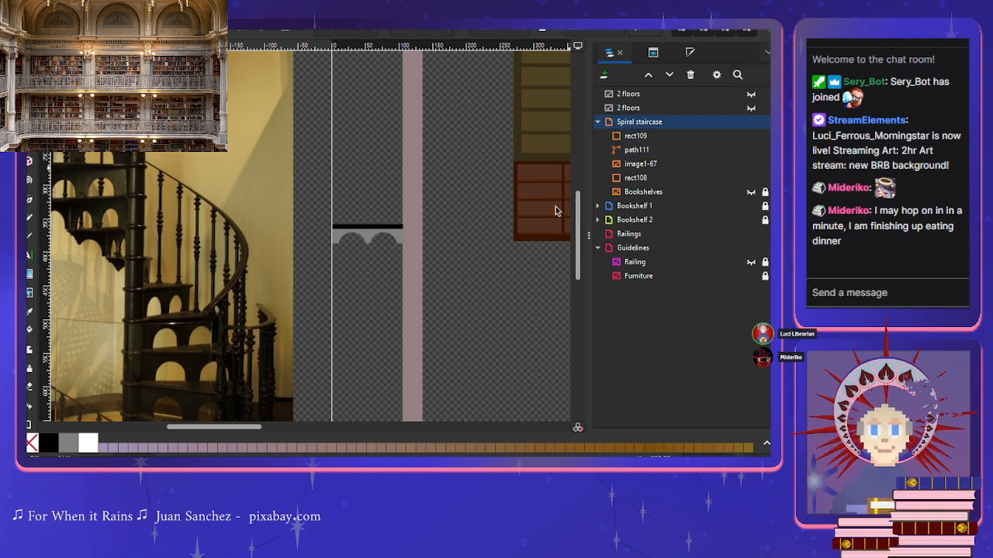
key("ctrl+z")
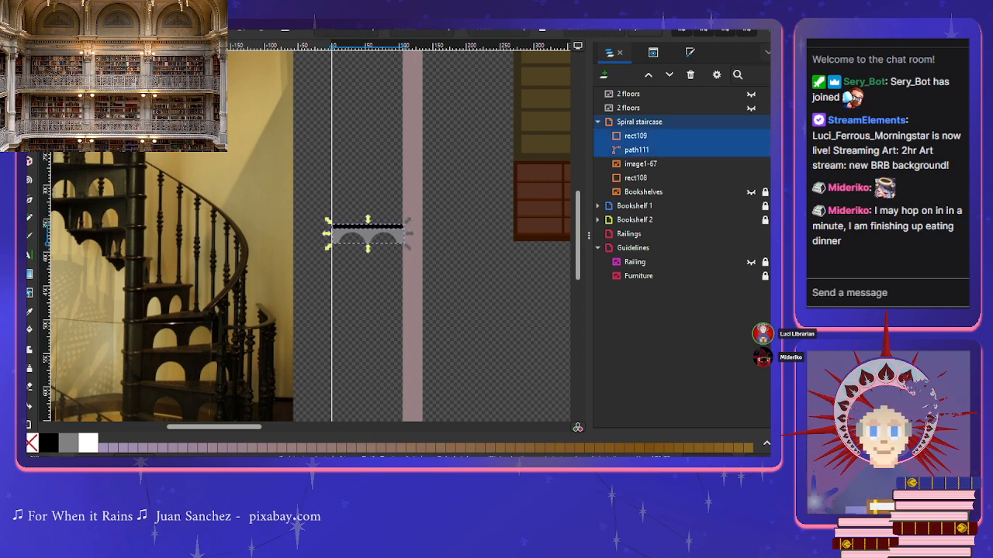
Step: Group the black bar with the arched piece and name the group "step"
key("ctrl+g")
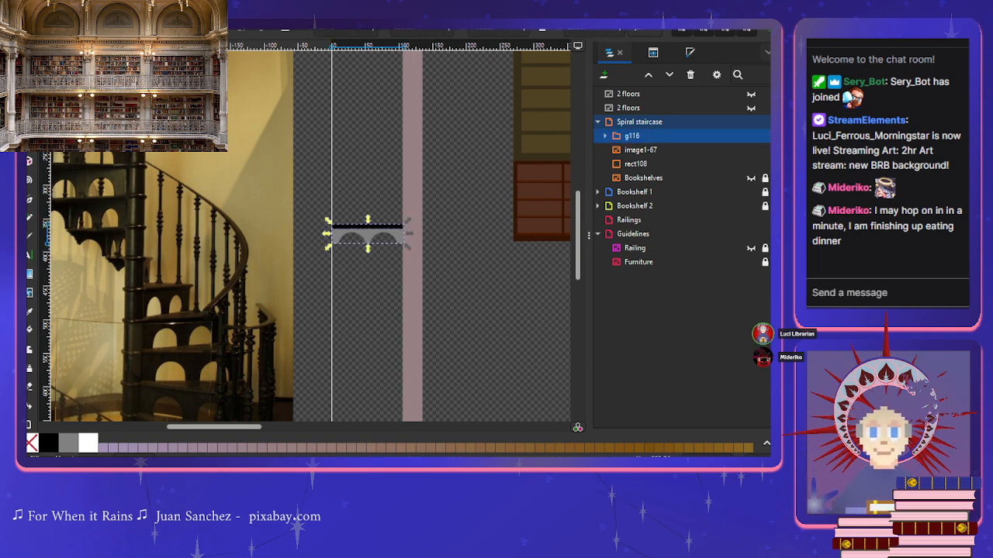
double_click(634, 137)
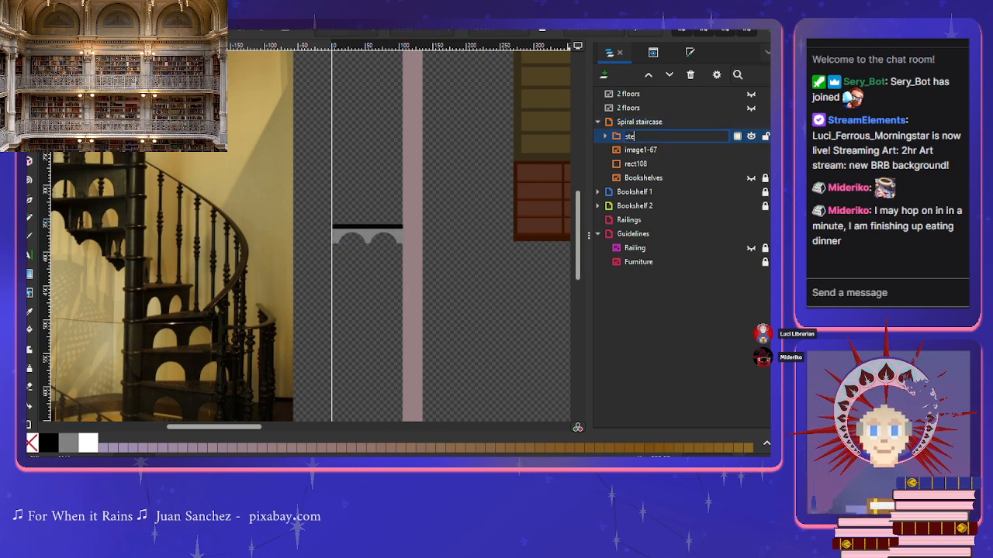
key("Return")
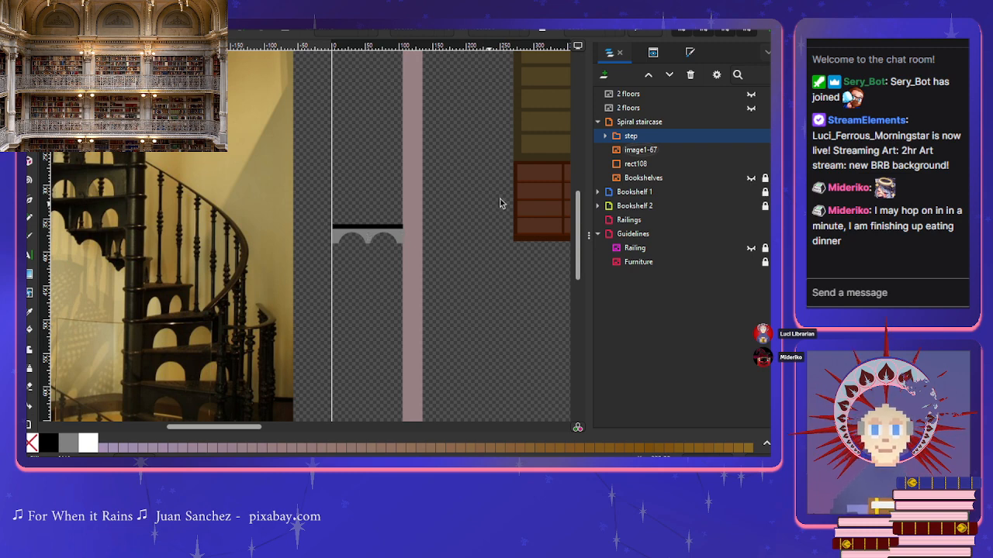
Step: Unhide the Railing guideline layer and both "2 floors" layers
left_click(751, 249)
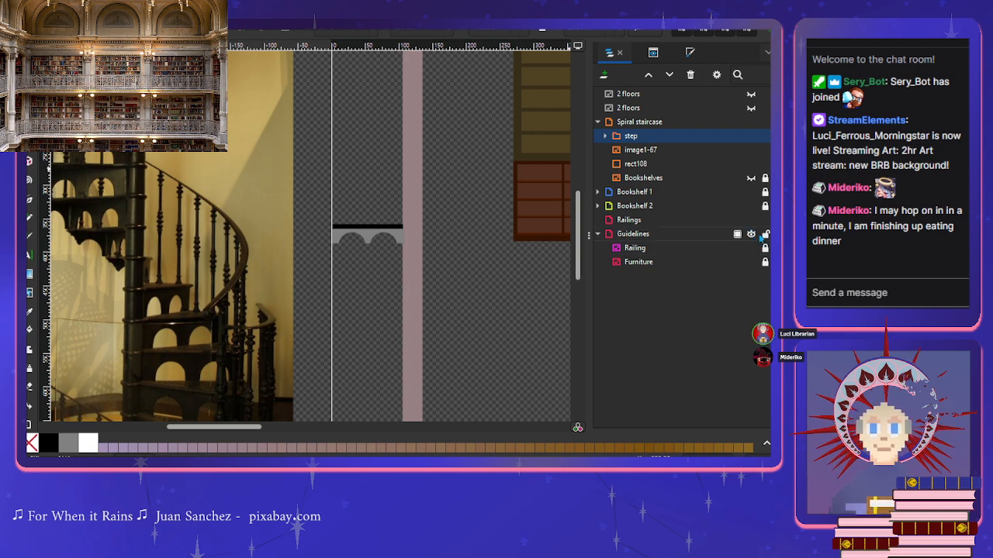
left_click(752, 108)
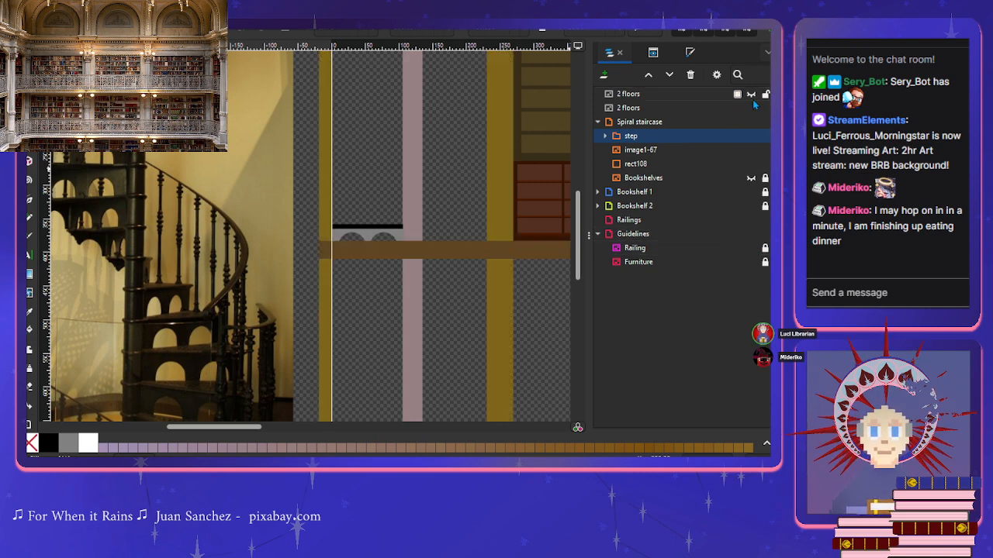
left_click(752, 94)
Step: Select the whole "step" group and duplicate it four times within the Spiral staircase layer
scroll(406, 248, "up", 1)
scroll(405, 252, "up", 1)
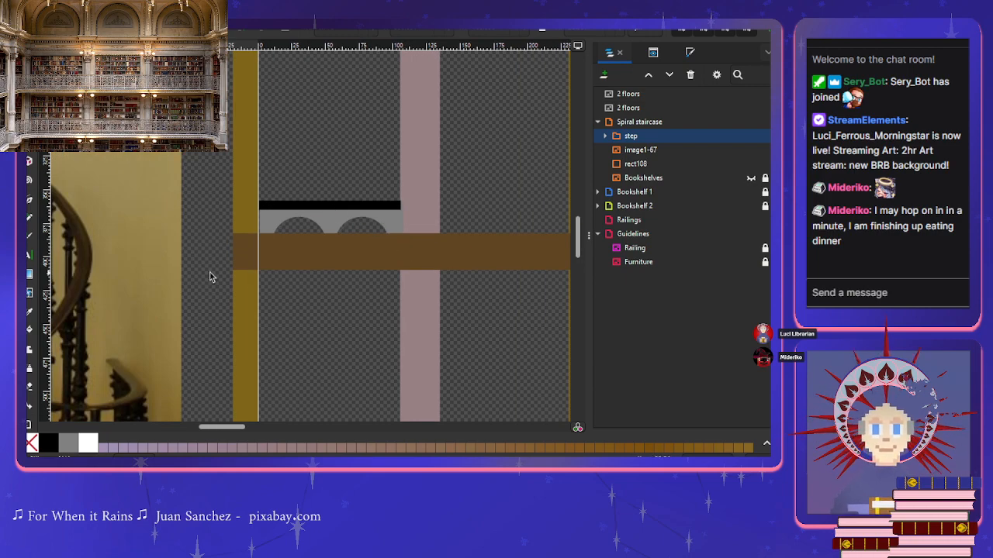
scroll(210, 277, "down", 2)
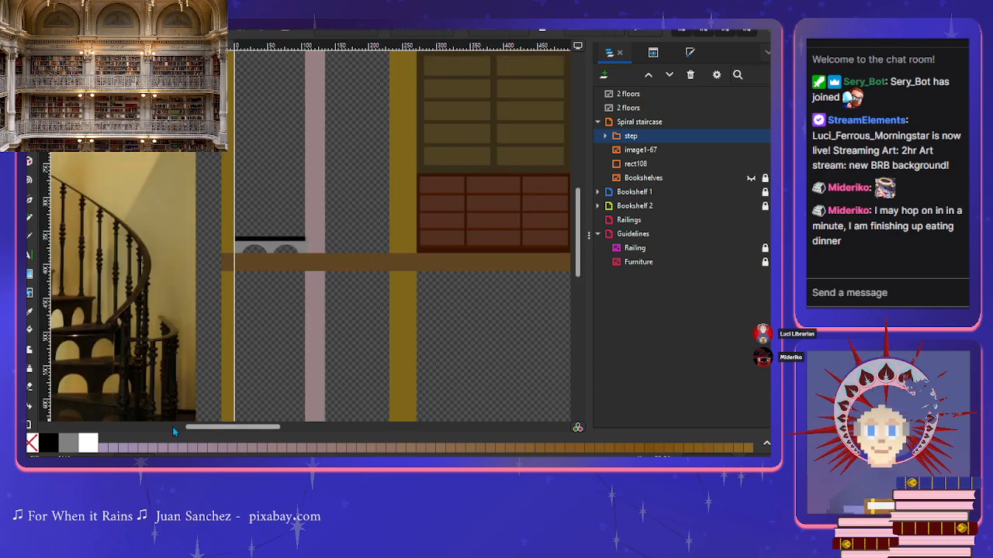
left_click(170, 426)
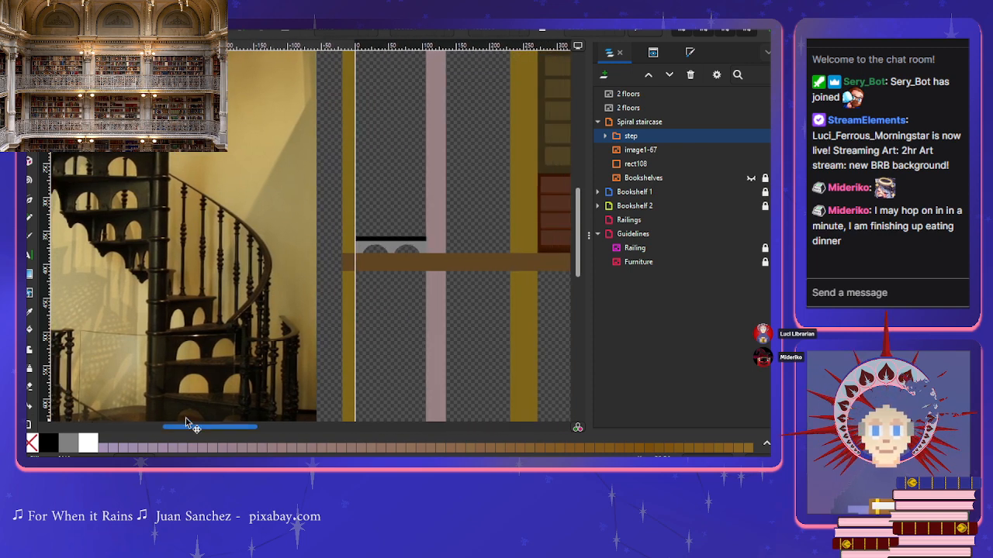
left_click(391, 242)
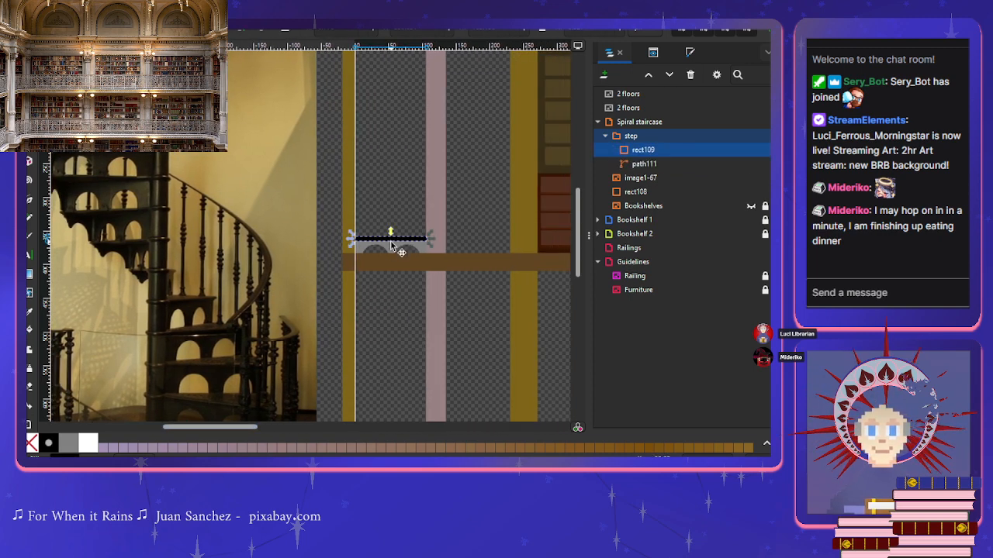
left_click(613, 137)
left_click(605, 135)
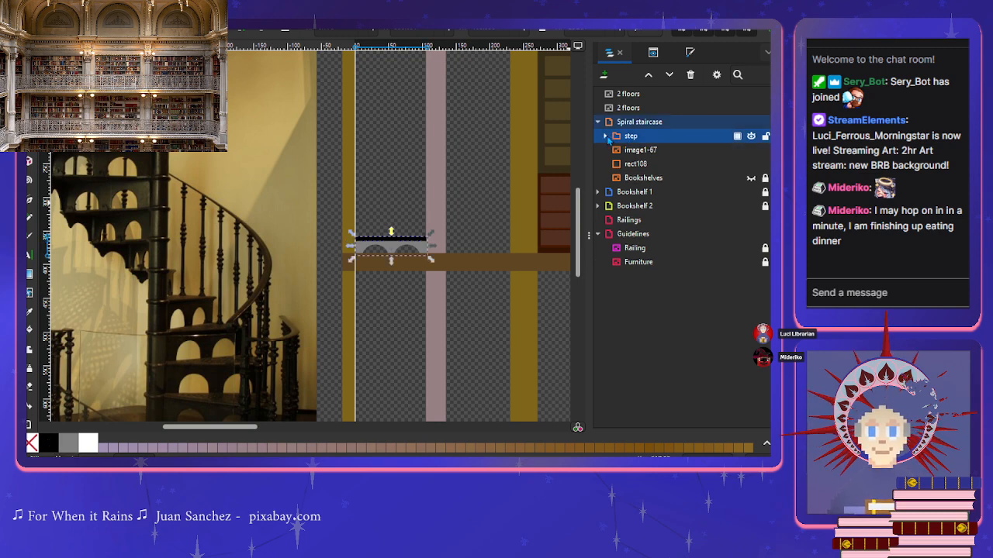
left_click(629, 140)
left_click(628, 140)
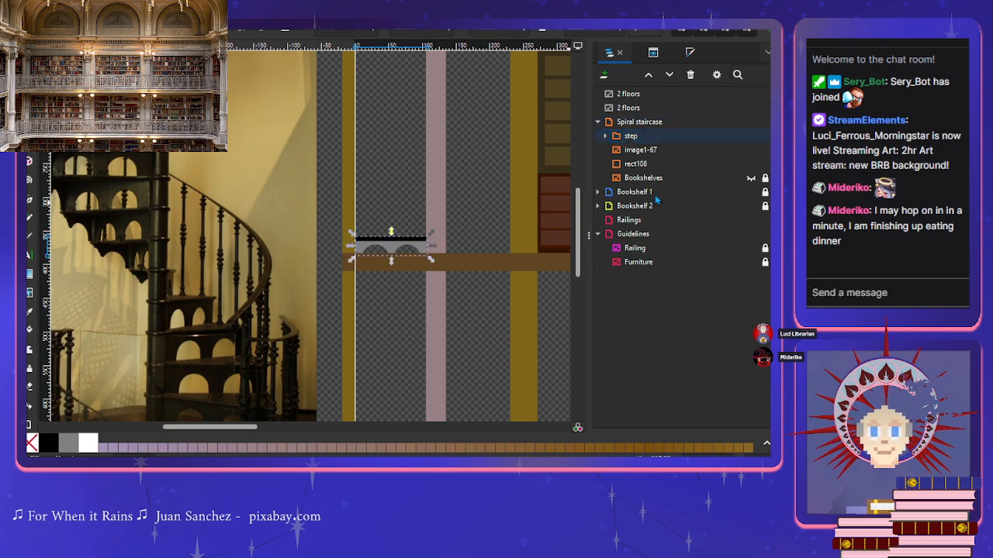
key("ctrl+d")
key("ctrl+d")
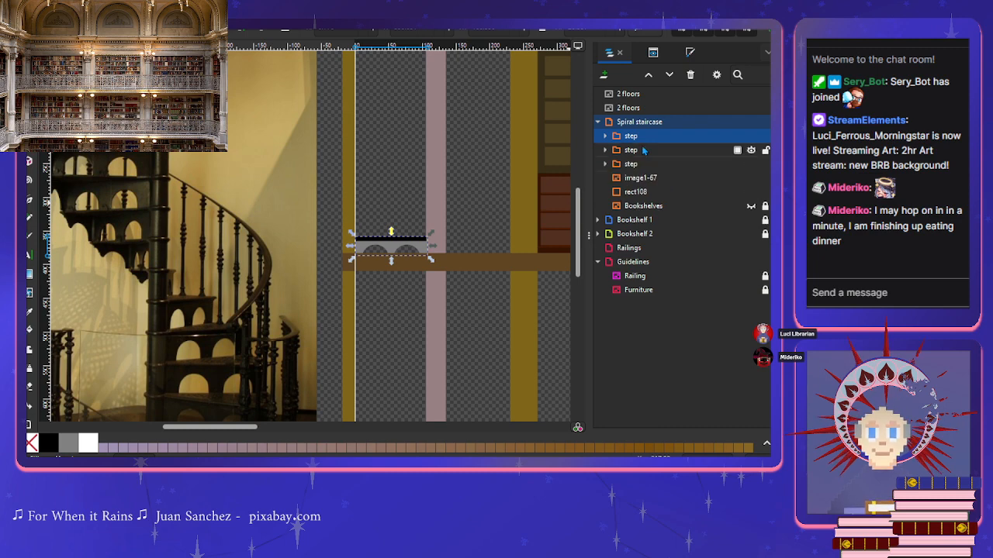
key("ctrl+d")
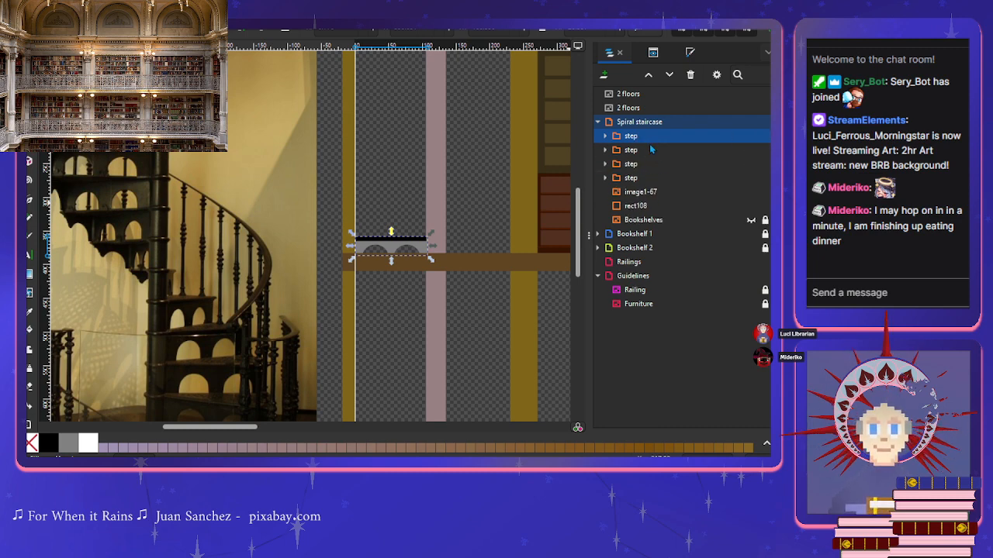
key("ctrl+d")
Step: Stack two of the step copies directly above the original step, between the vertical guide line and the pink column
left_click(651, 178)
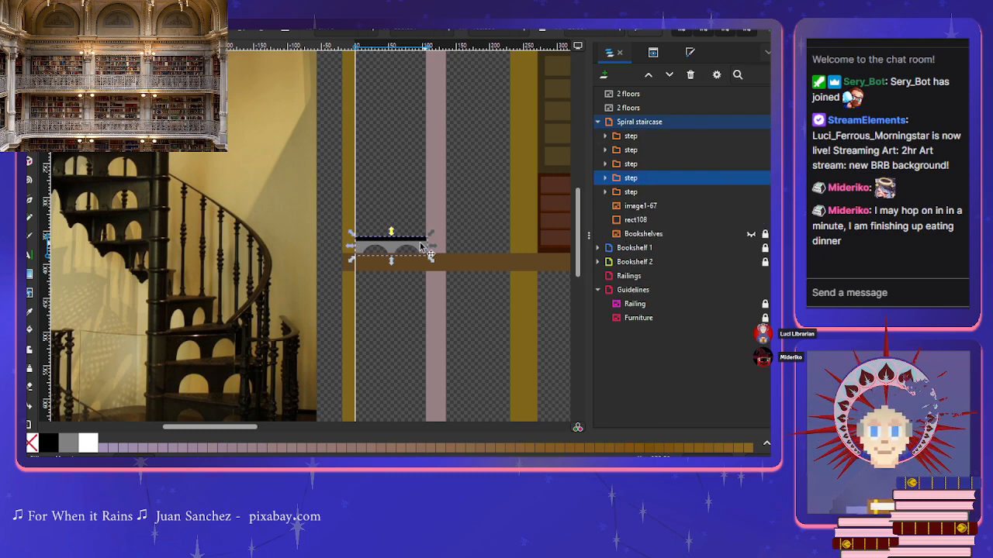
left_click_drag(402, 246, 411, 225)
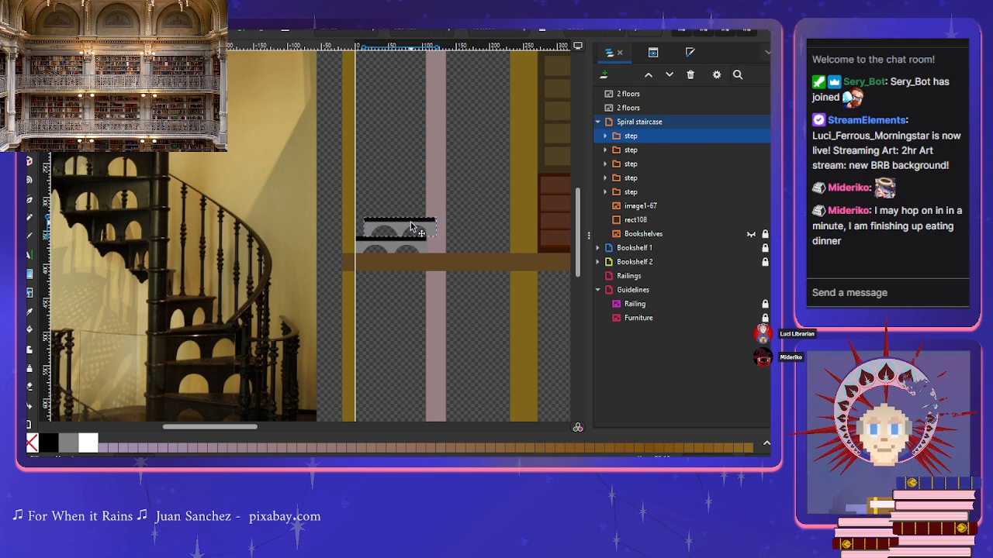
left_click(630, 150)
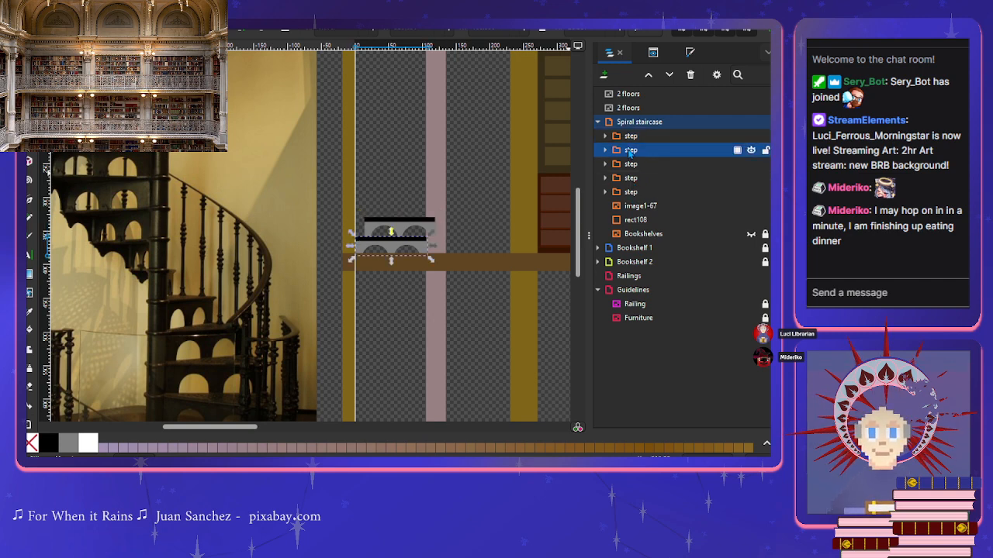
left_click_drag(425, 246, 453, 206)
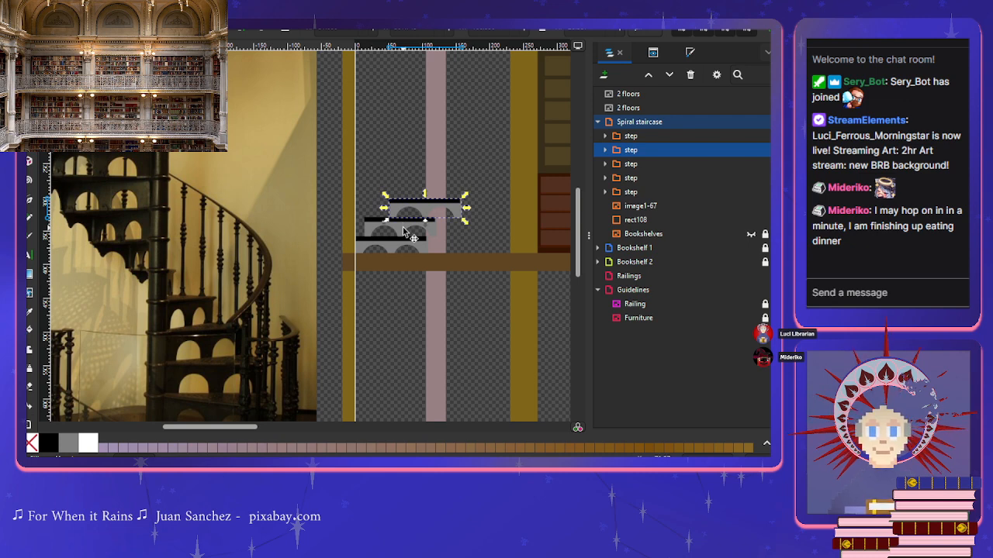
left_click_drag(455, 211, 409, 209)
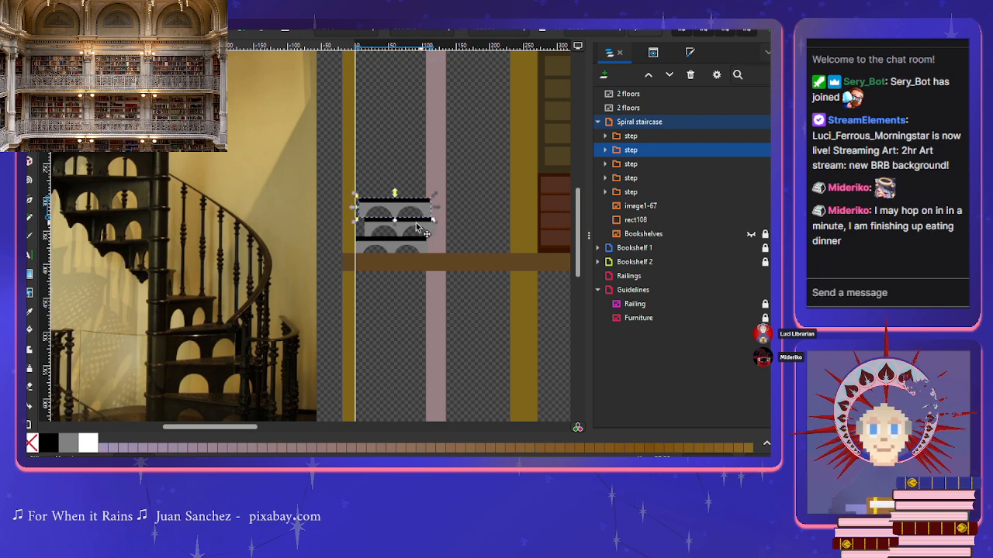
left_click(419, 227)
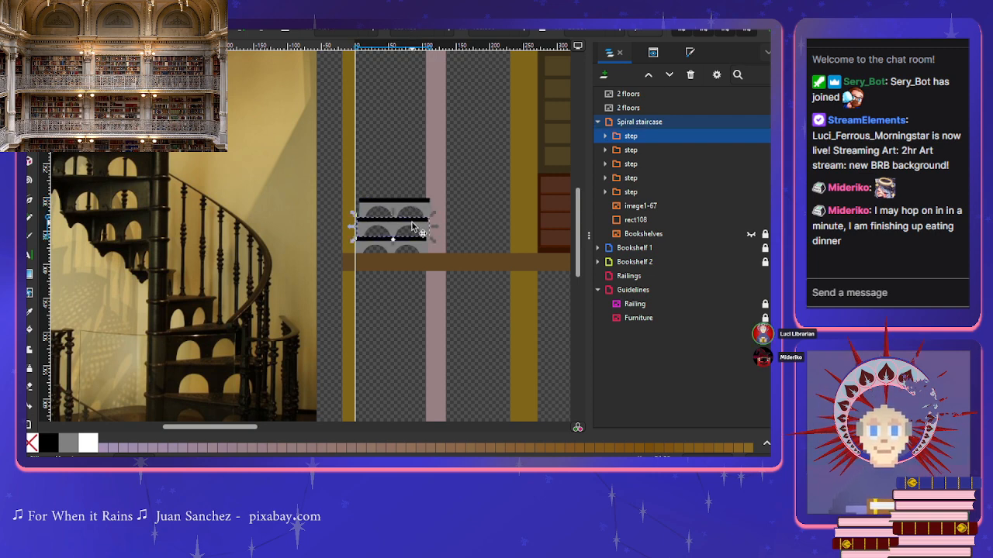
Step: Shift the middle and top steps slightly right so each is staggered evenly from the one below
scroll(411, 225, "up", 3)
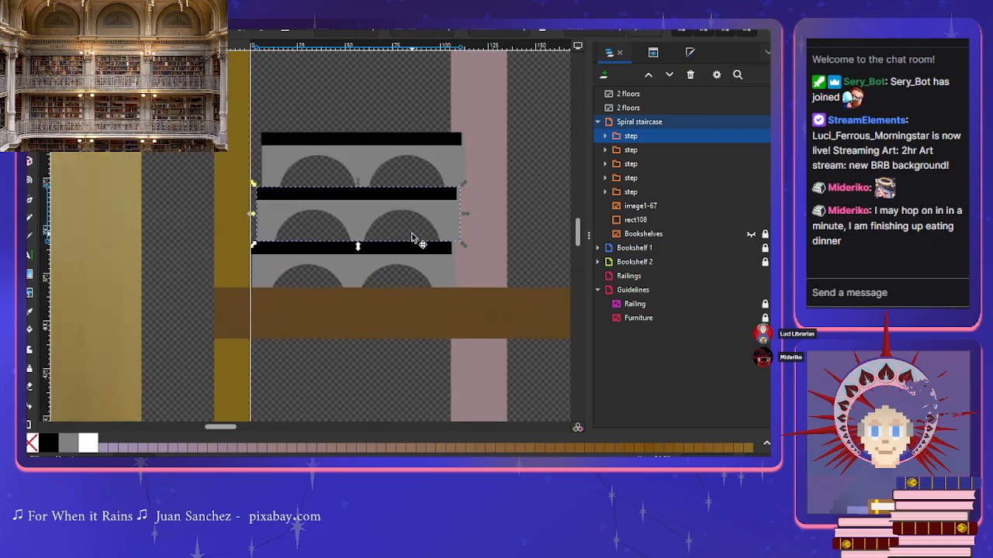
left_click_drag(370, 218, 379, 219)
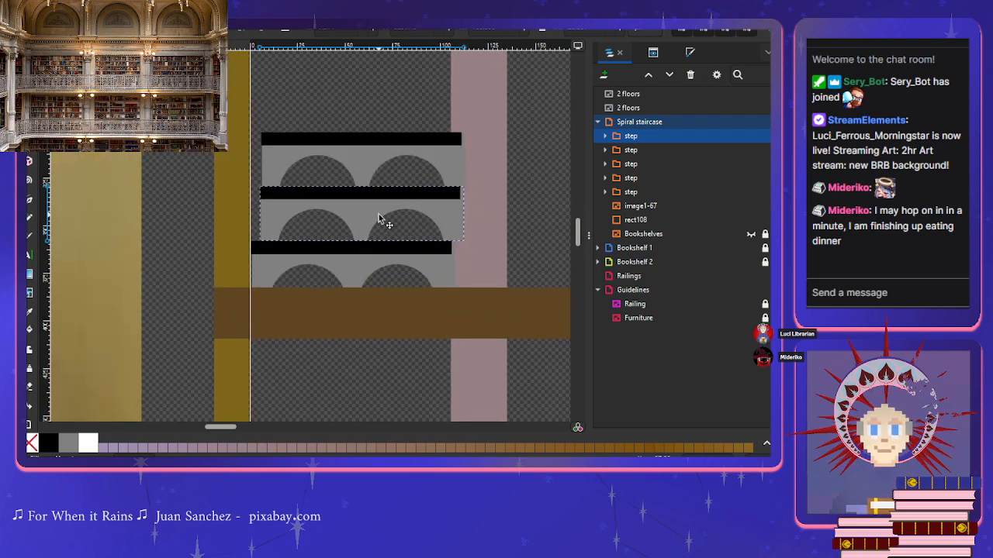
left_click_drag(377, 150, 381, 153)
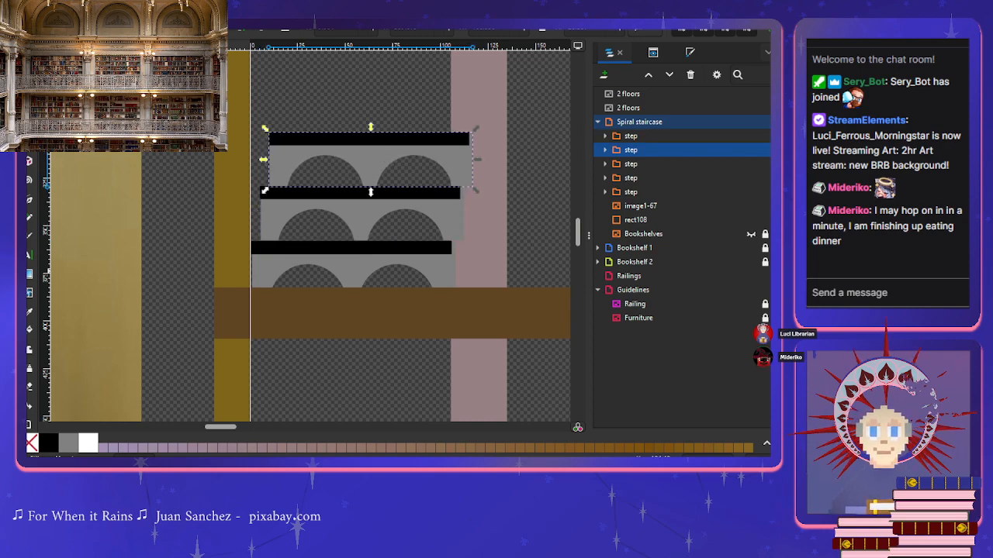
scroll(85, 277, "down", 3)
left_click(163, 421)
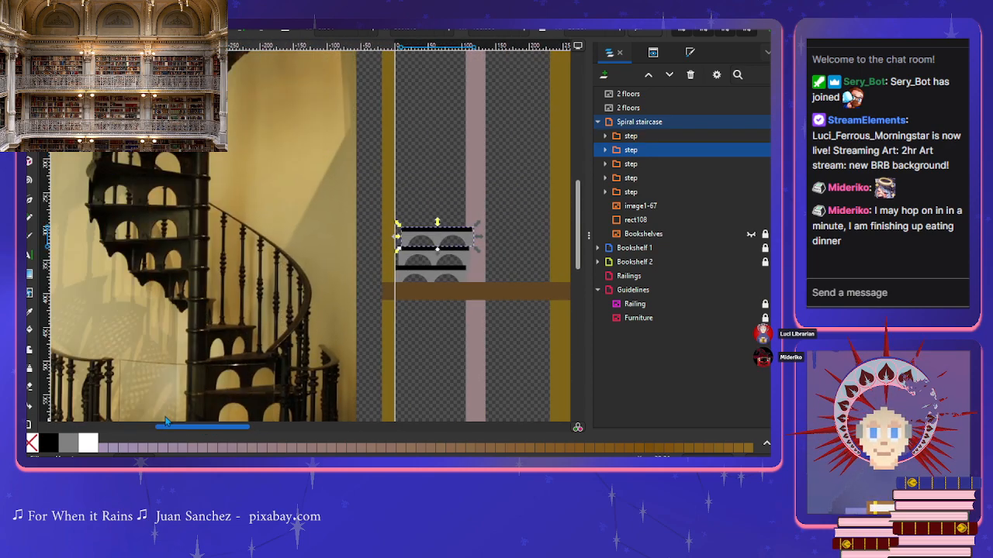
left_click_drag(165, 421, 176, 423)
scroll(208, 350, "down", 3)
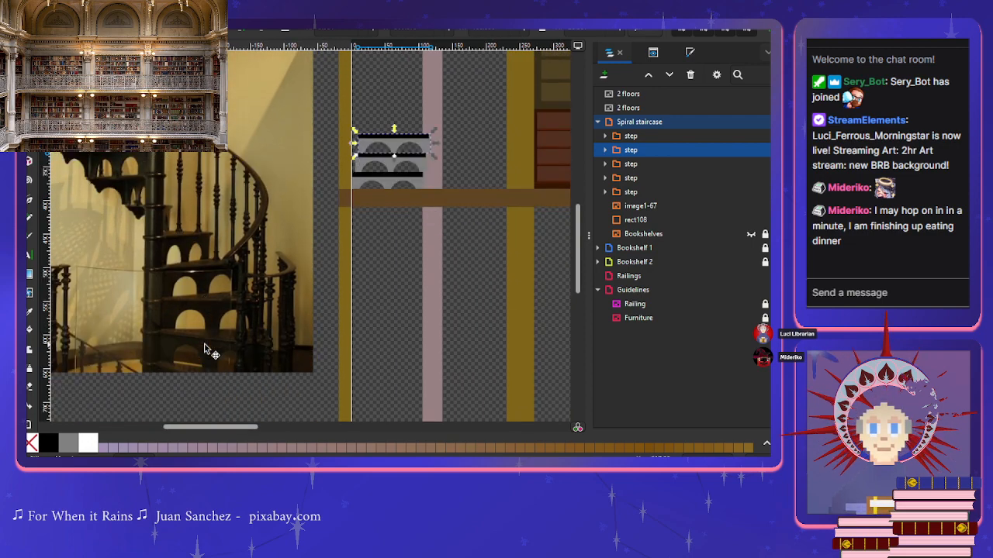
Step: Duplicate the original bottom "step" group three more times within the Spiral staircase layer
scroll(208, 350, "up", 4)
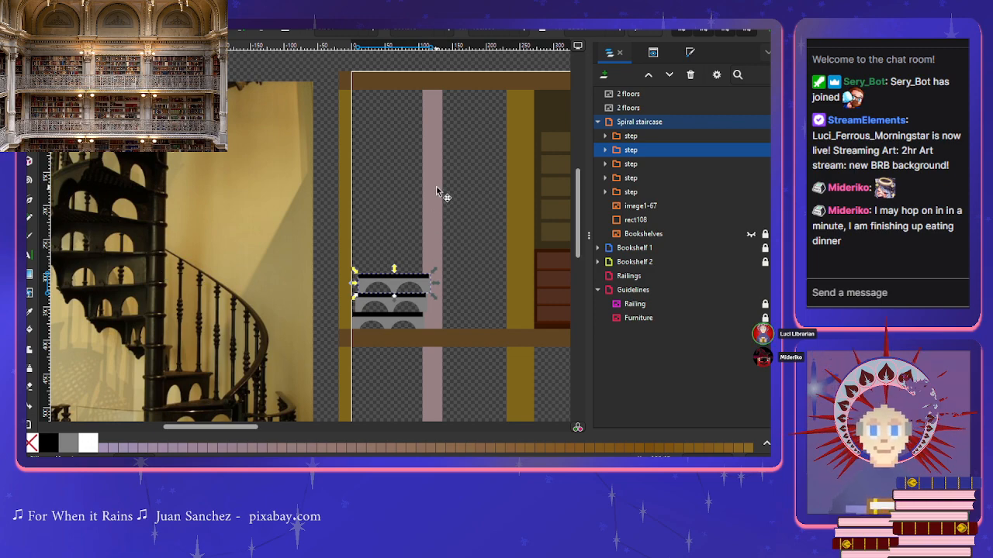
scroll(437, 191, "down", 3)
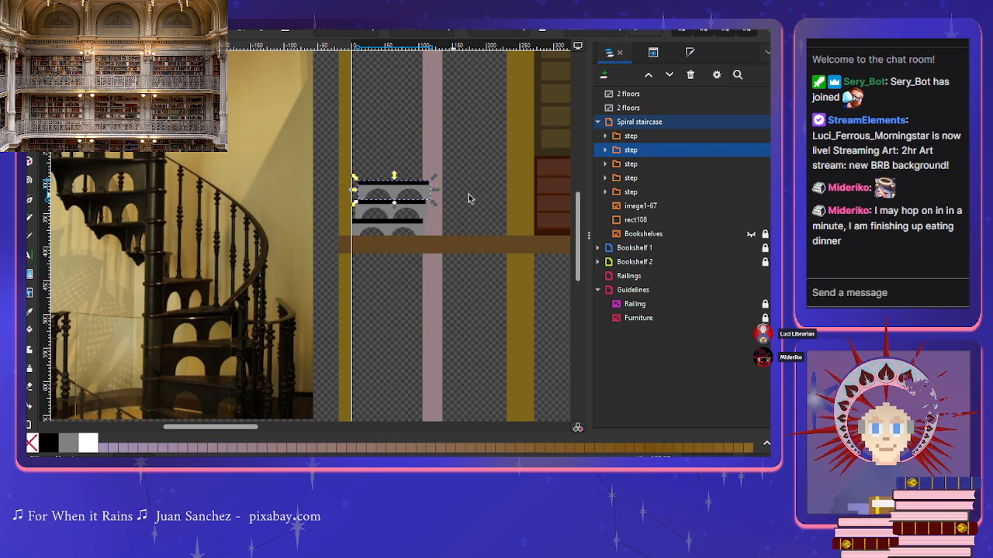
left_click(631, 191)
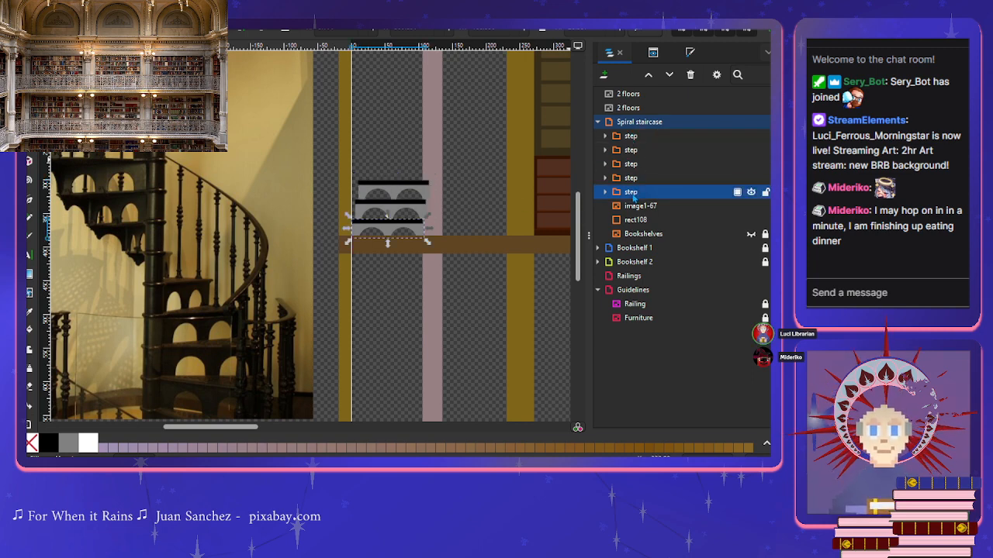
key("ctrl+d")
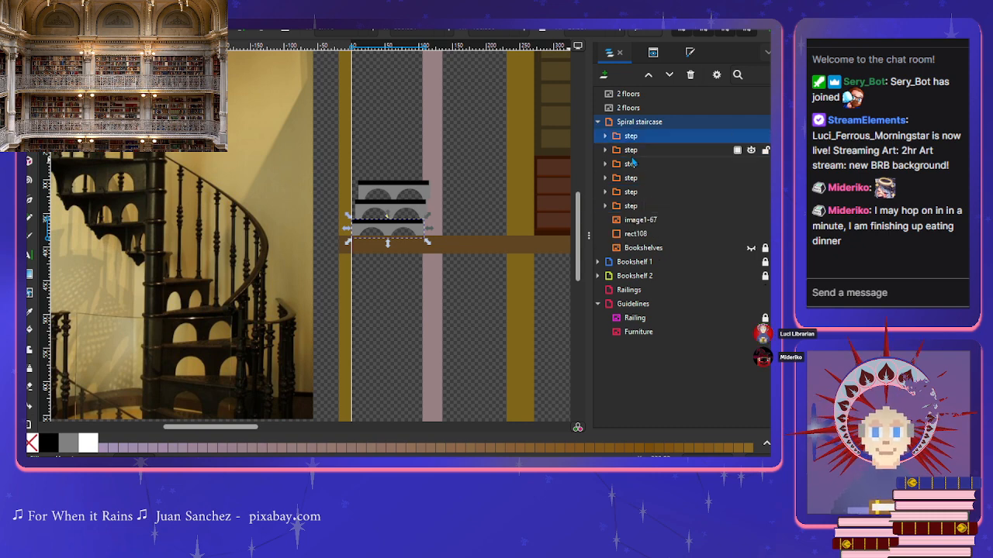
left_click(636, 207)
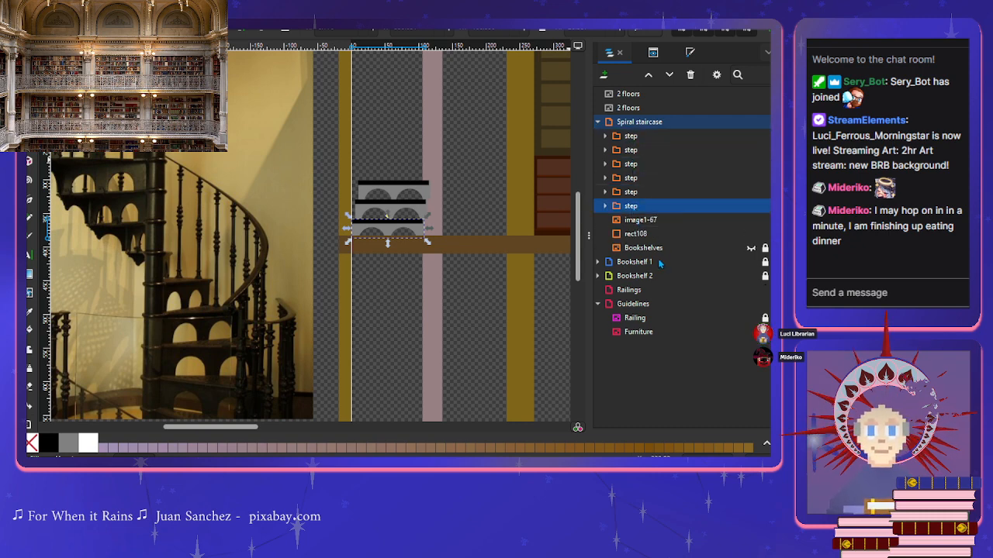
key("ctrl+d")
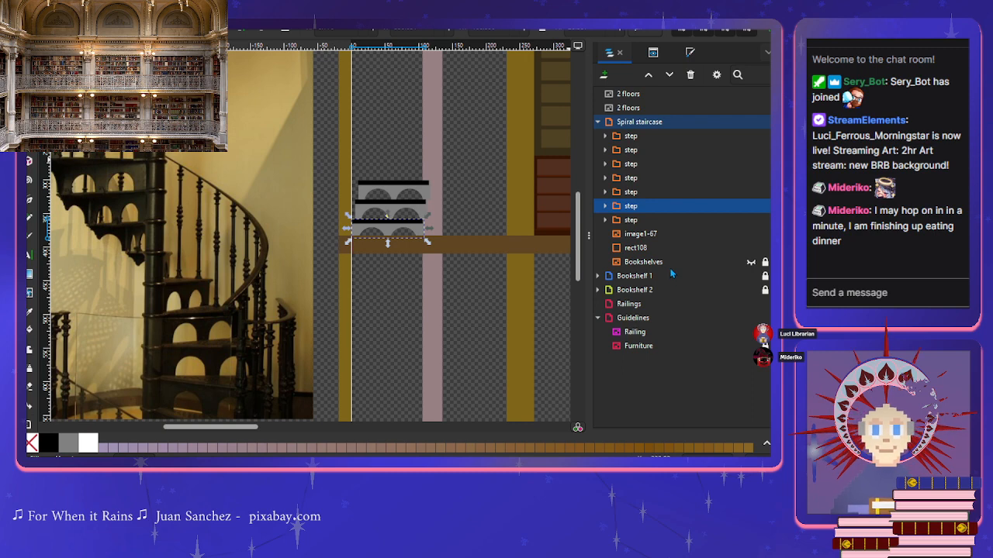
key("ctrl+d")
Step: Place two of the step copies one beneath the other directly below the brown floor beam, against the vertical guide line
left_click_drag(394, 232, 390, 276)
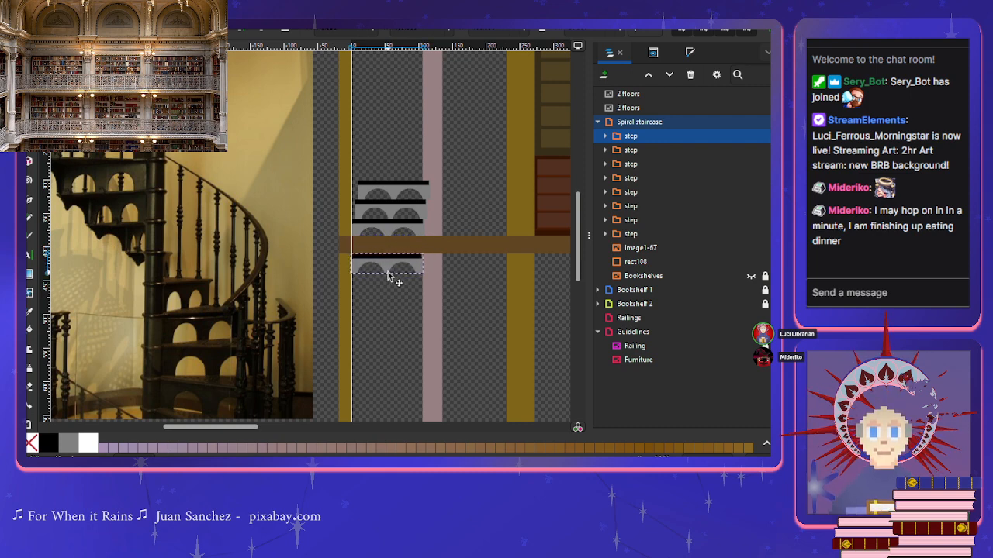
left_click(630, 153)
left_click_drag(404, 233, 396, 289)
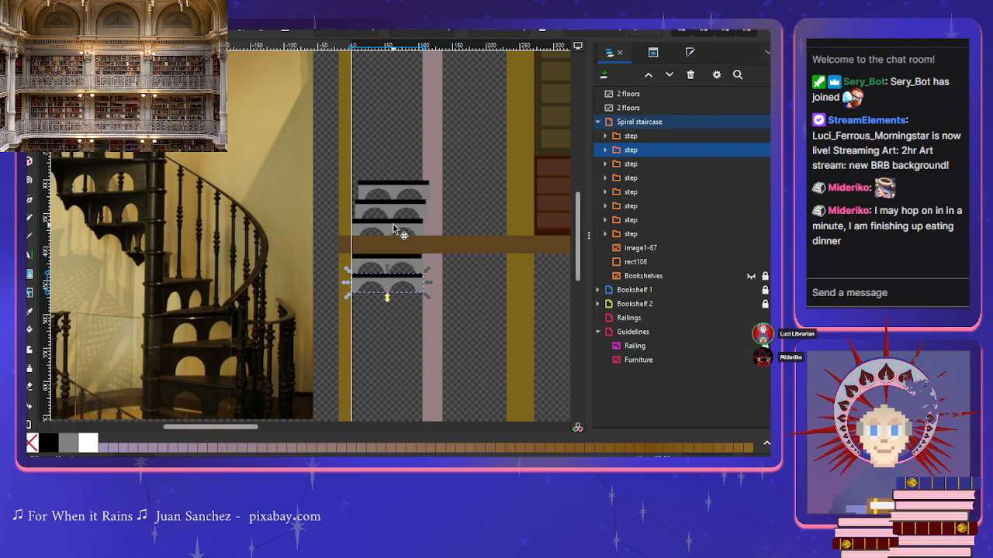
left_click(32, 165)
left_click_drag(299, 116, 234, 342)
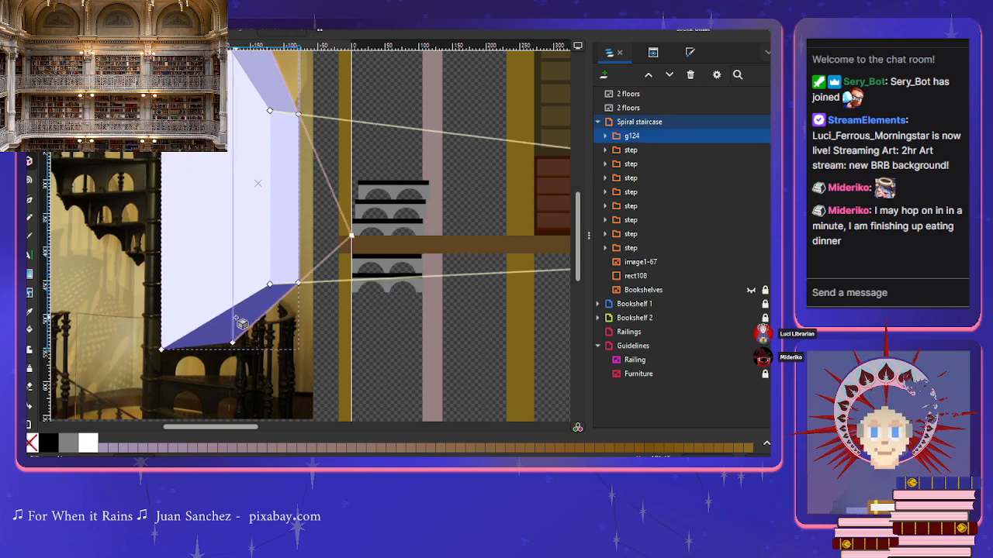
key("ctrl+z")
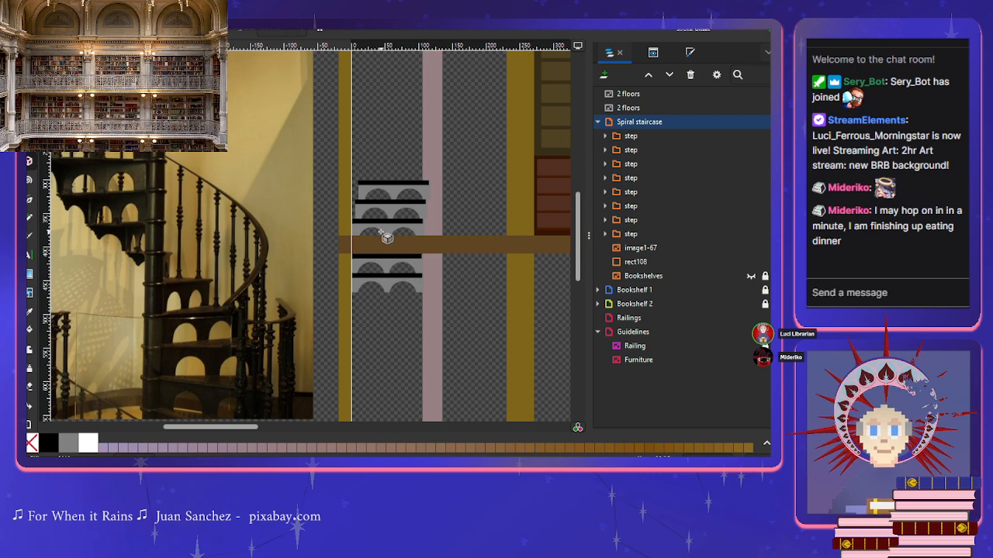
Step: Move three more step copies from above the floor beam onto the bottom of the stack below it, making five stacked steps
left_click(630, 235)
left_click(631, 221)
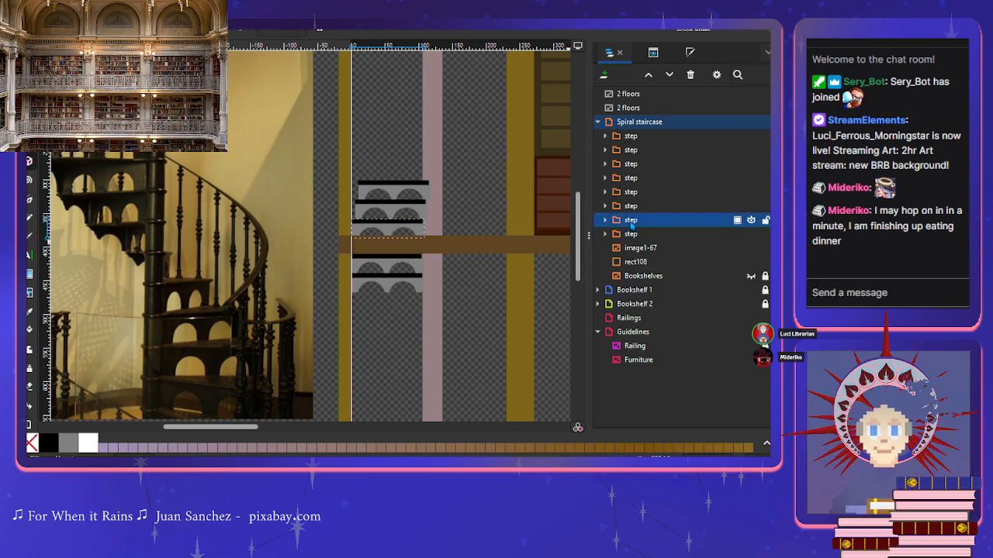
left_click(631, 206)
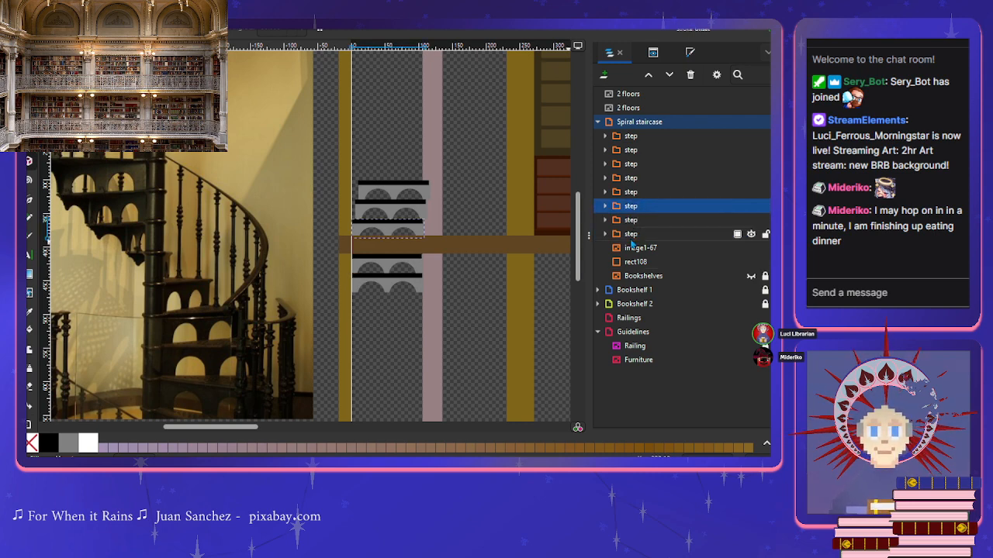
left_click(632, 234)
left_click(632, 221)
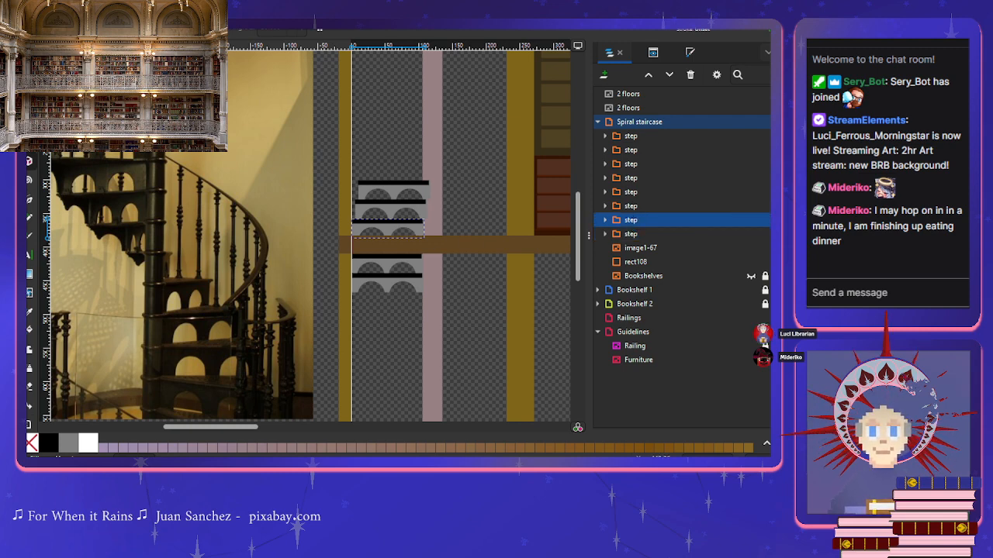
left_click_drag(397, 229, 397, 311)
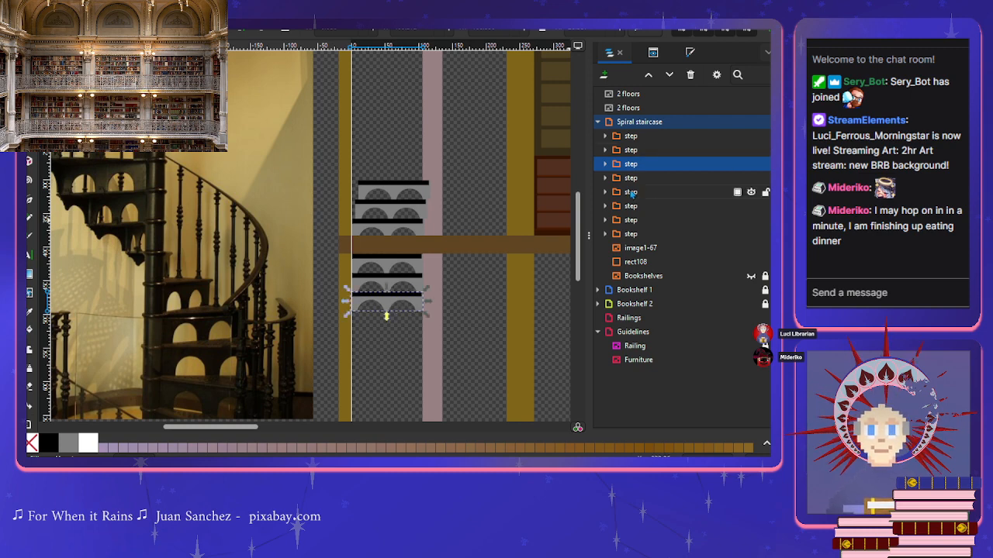
left_click_drag(402, 238, 400, 325)
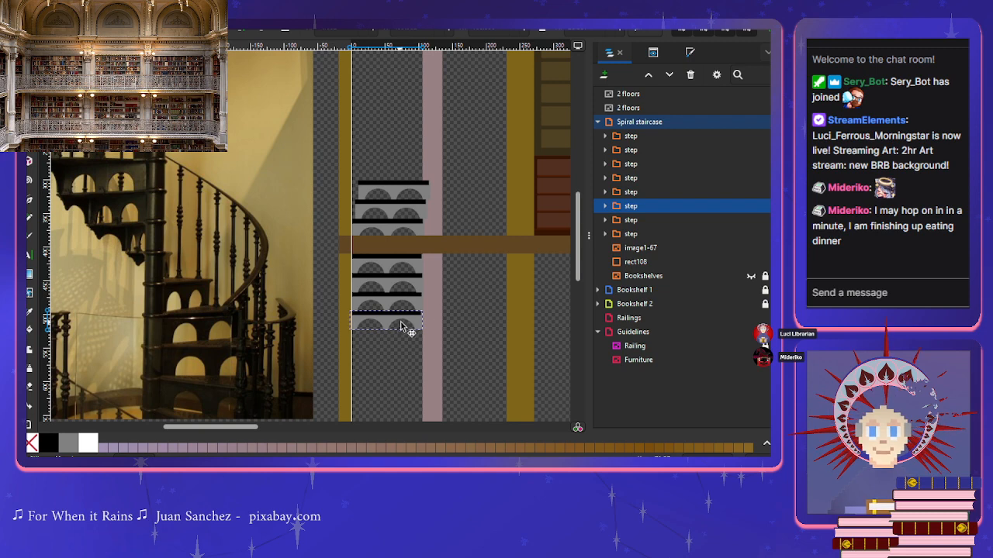
left_click_drag(397, 231, 394, 348)
Step: Realign the two upper steps above the floor beam with the step below them, flush against the vertical guide line
left_click_drag(399, 237, 394, 208)
left_click(394, 208)
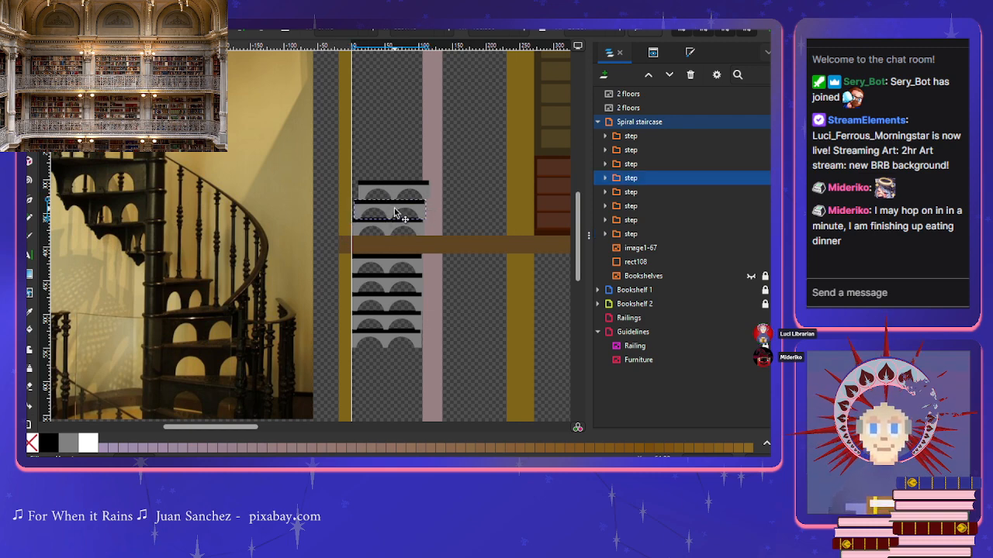
left_click(398, 192)
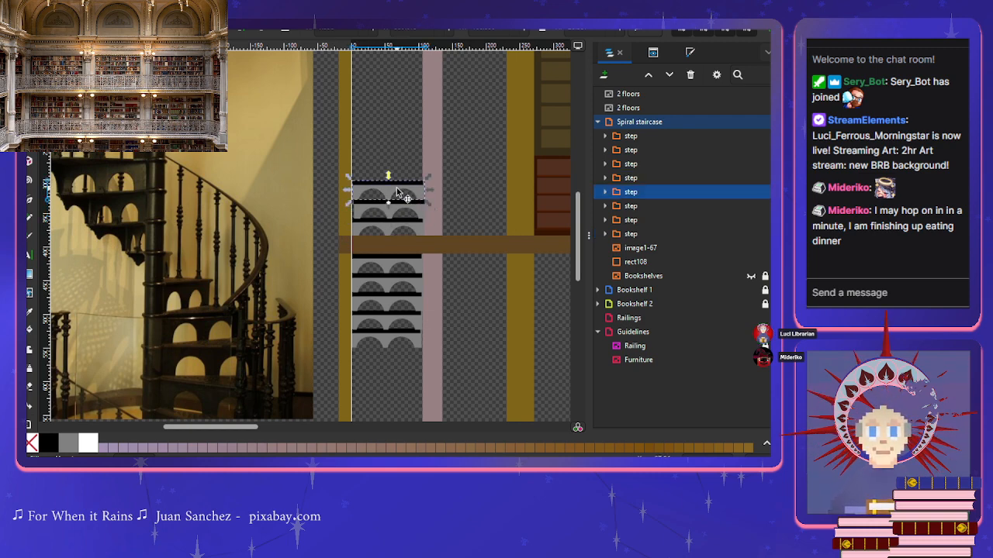
left_click(389, 221)
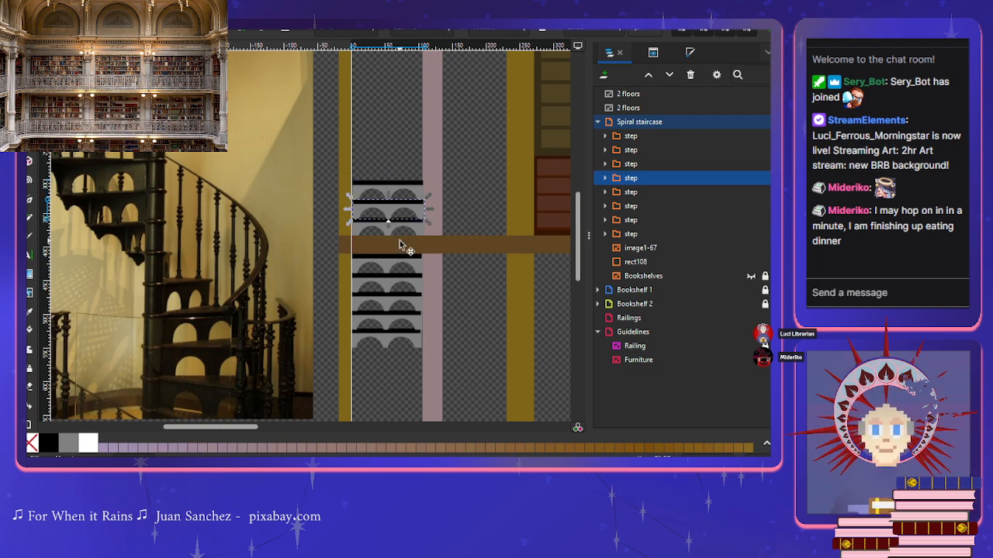
left_click(456, 161)
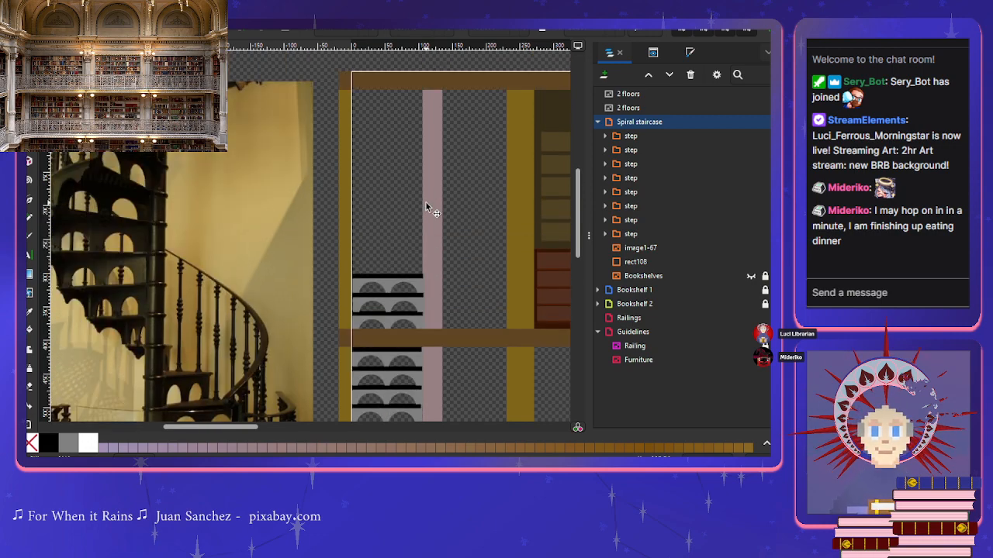
Step: Move the two lowest steps and the two topmost steps to the right side of the pink column, stacked below the floor beam
scroll(426, 205, "down", 3)
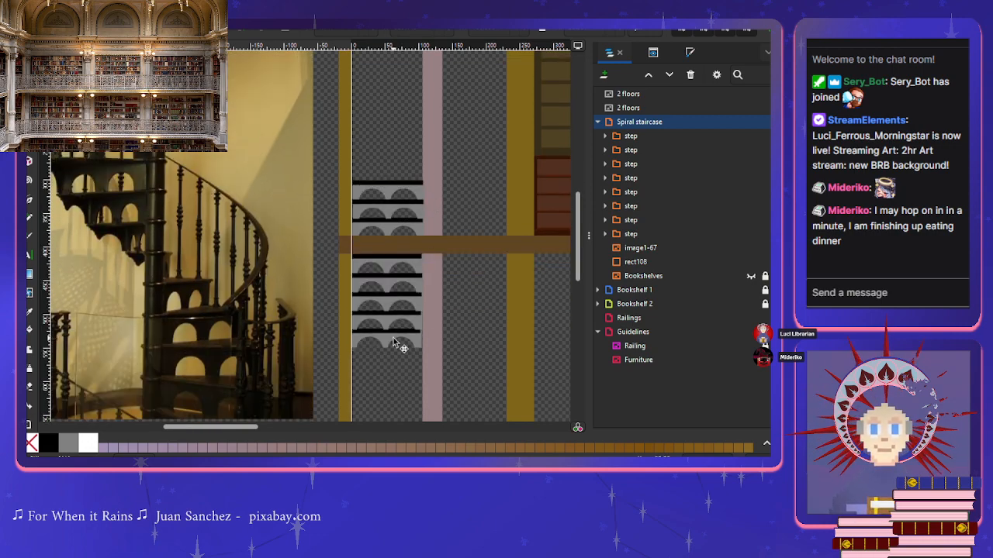
left_click_drag(395, 343, 480, 347)
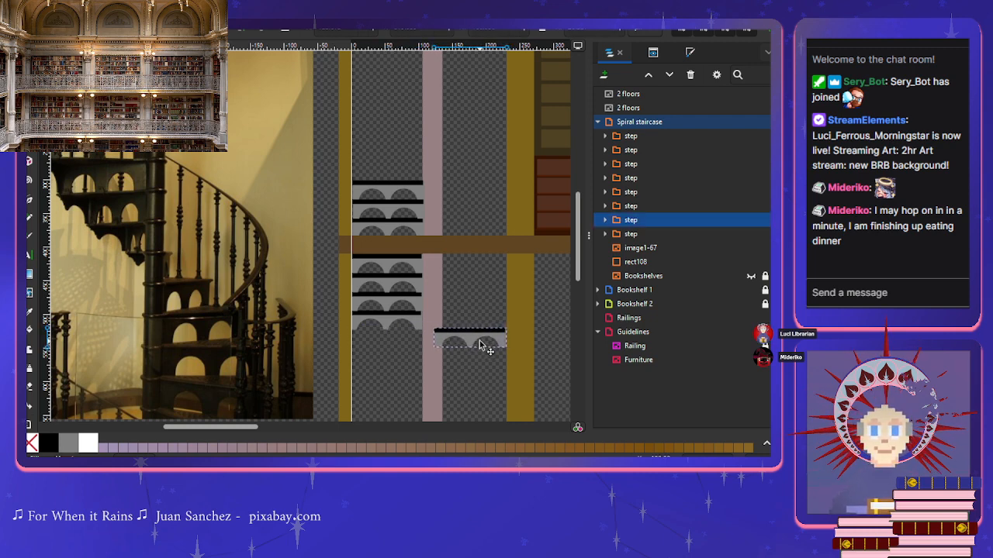
left_click_drag(394, 326, 459, 321)
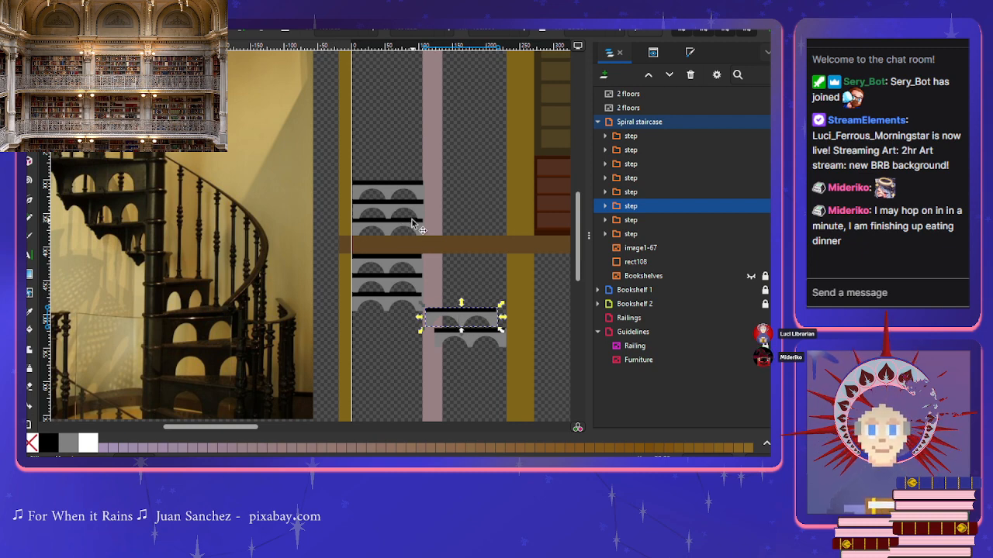
left_click_drag(391, 192, 474, 358)
left_click_drag(398, 213, 466, 379)
Step: Stagger the seven steps below the floor beam into a diagonal flight descending rightward across the pink column
scroll(394, 295, "down", 2)
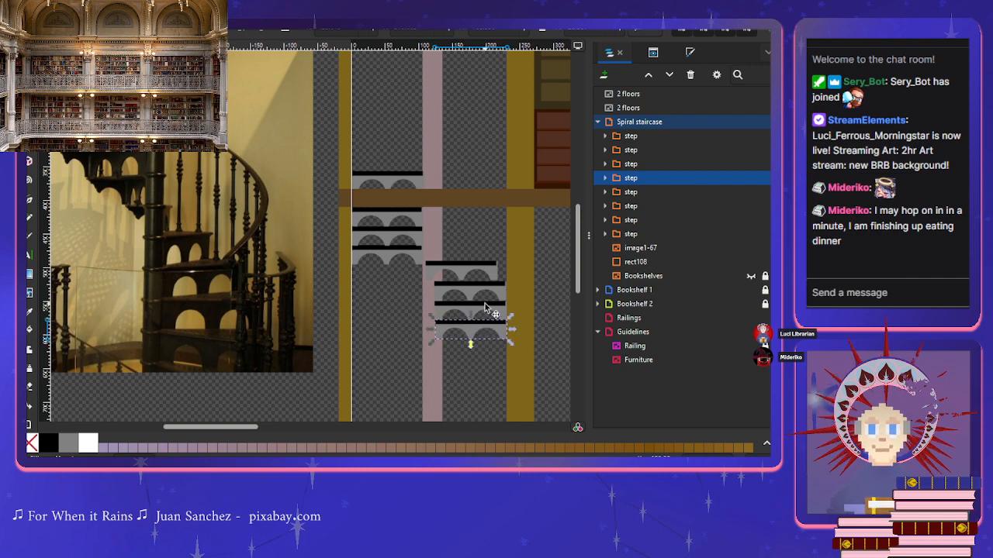
left_click_drag(483, 313, 442, 275)
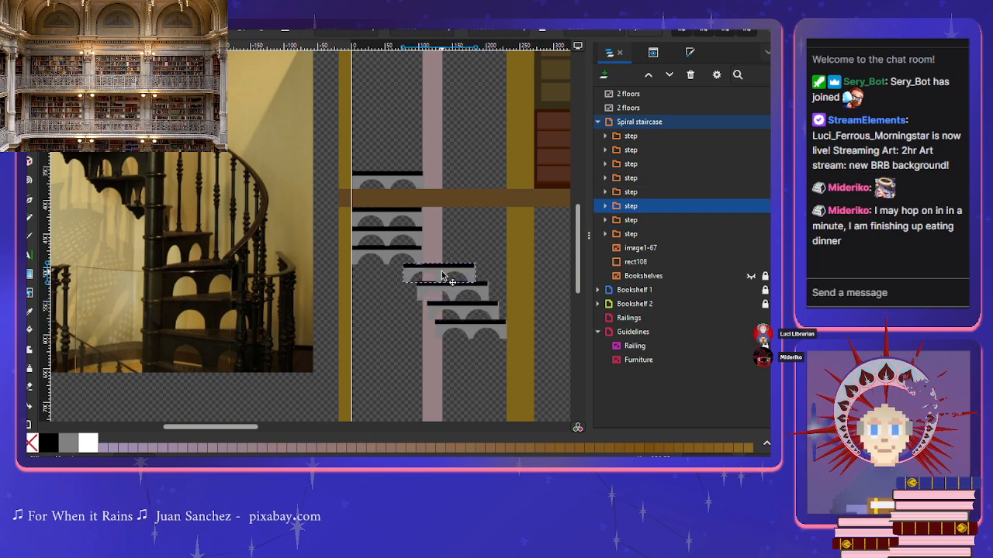
left_click_drag(394, 219, 427, 258)
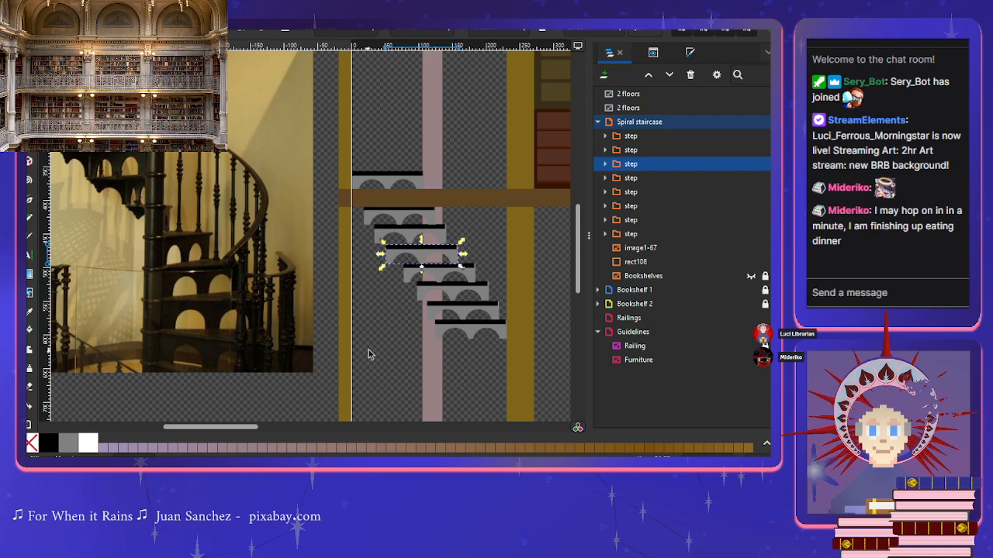
key("Escape")
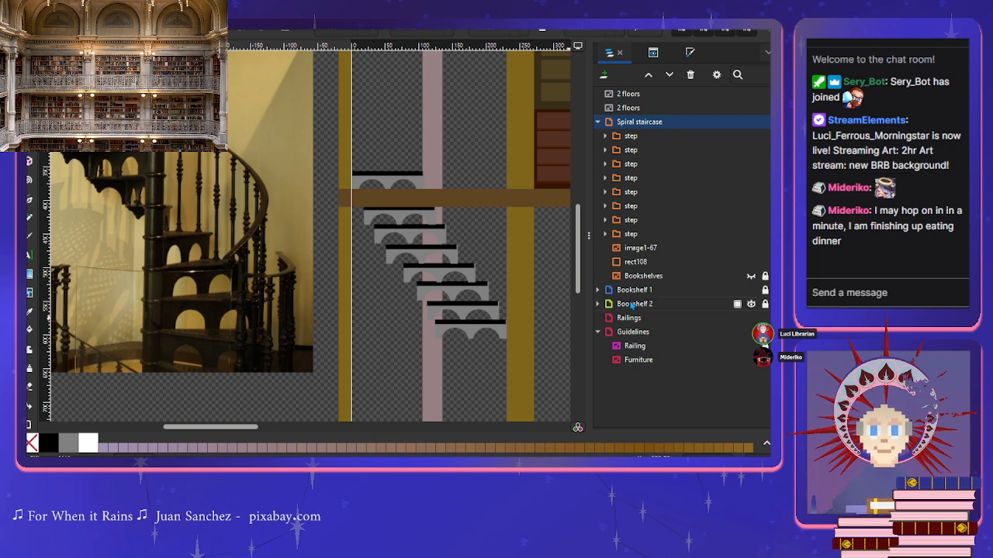
Step: Narrow the pink column (rect108) slightly and nudge it a little to the left
left_click(644, 262)
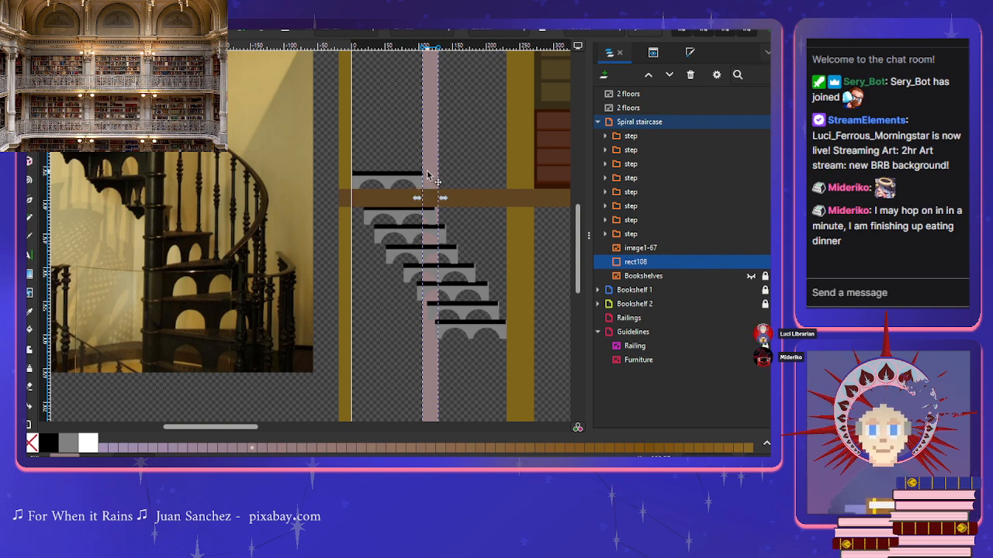
key("Left")
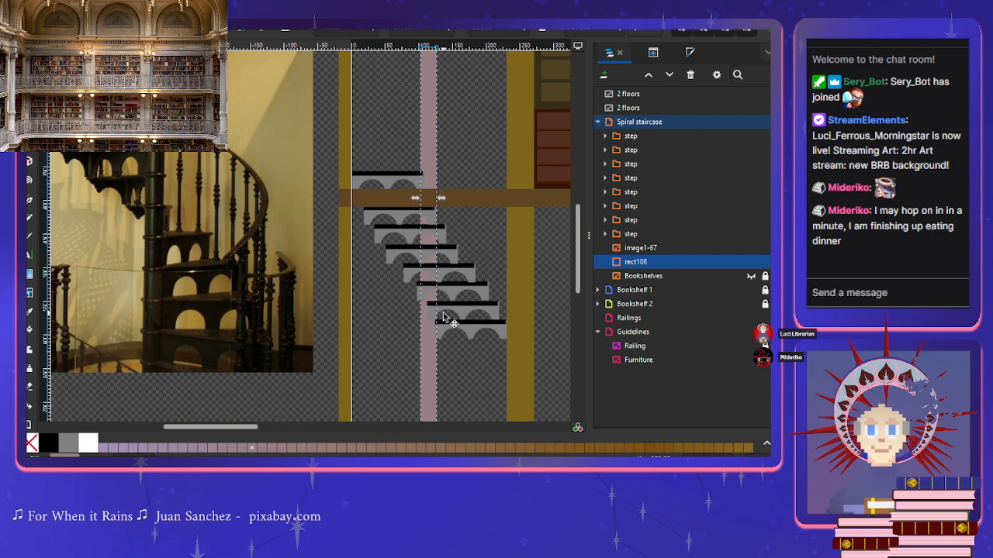
Step: Raise the original step to the top of the Spiral staircase layer and put rect108 first inside that step group
left_click(630, 236)
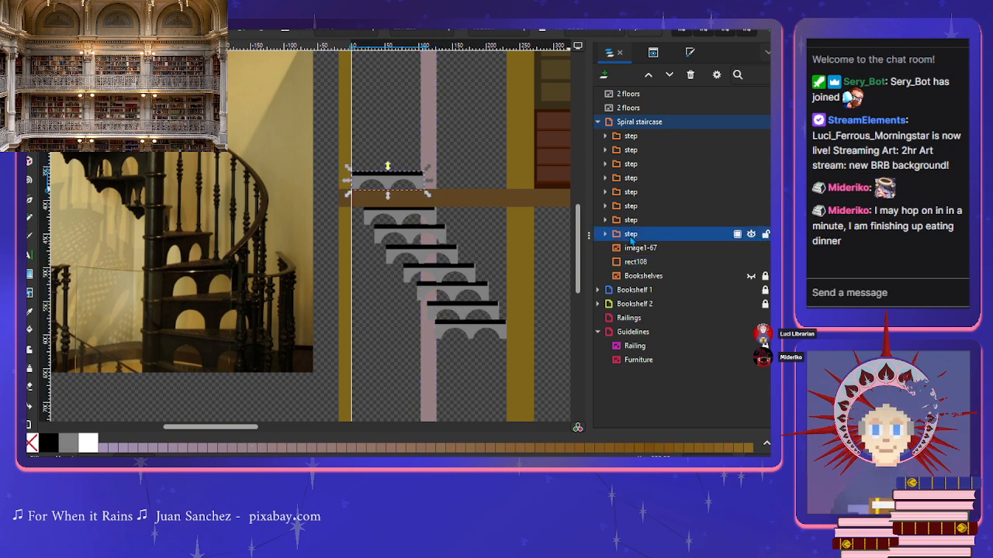
left_click_drag(630, 239, 631, 133)
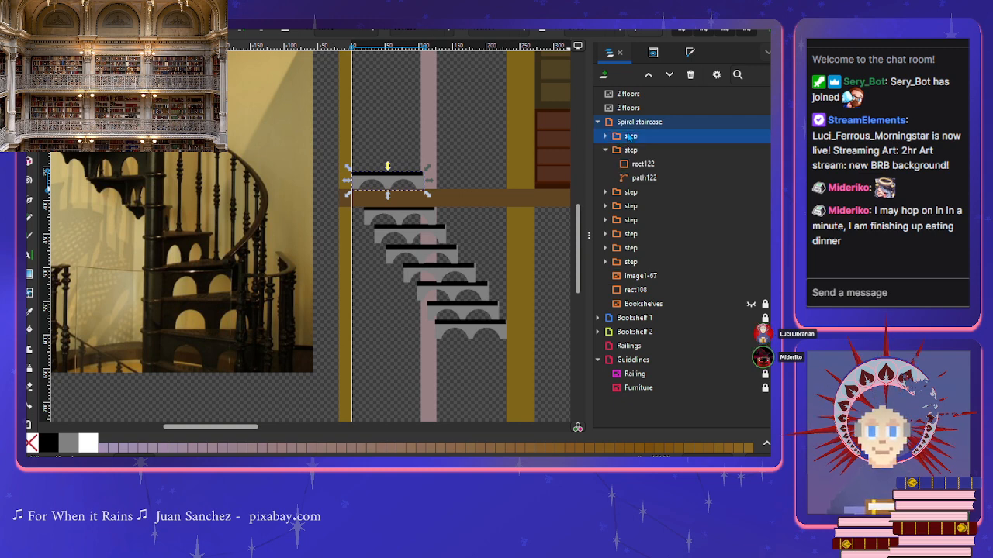
left_click(604, 152)
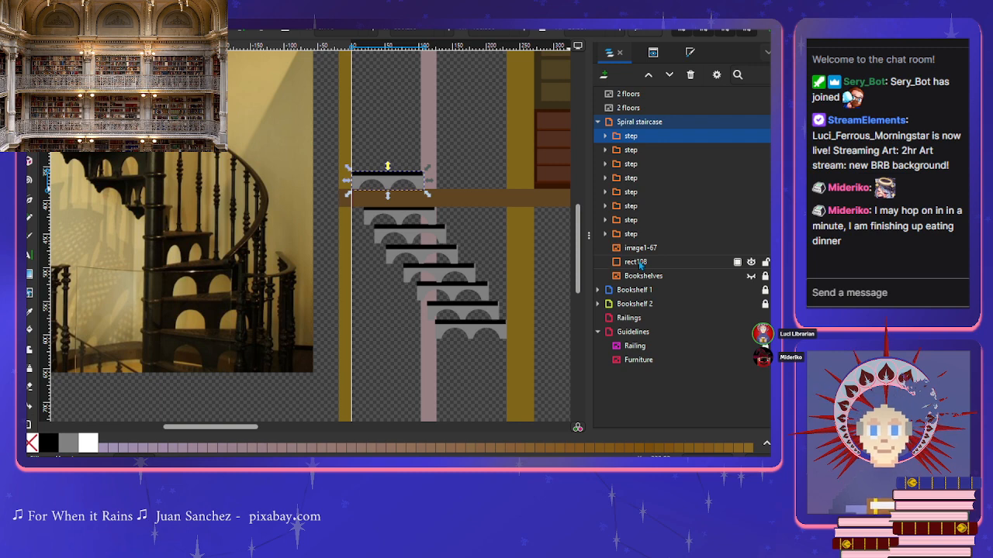
left_click_drag(664, 263, 657, 137)
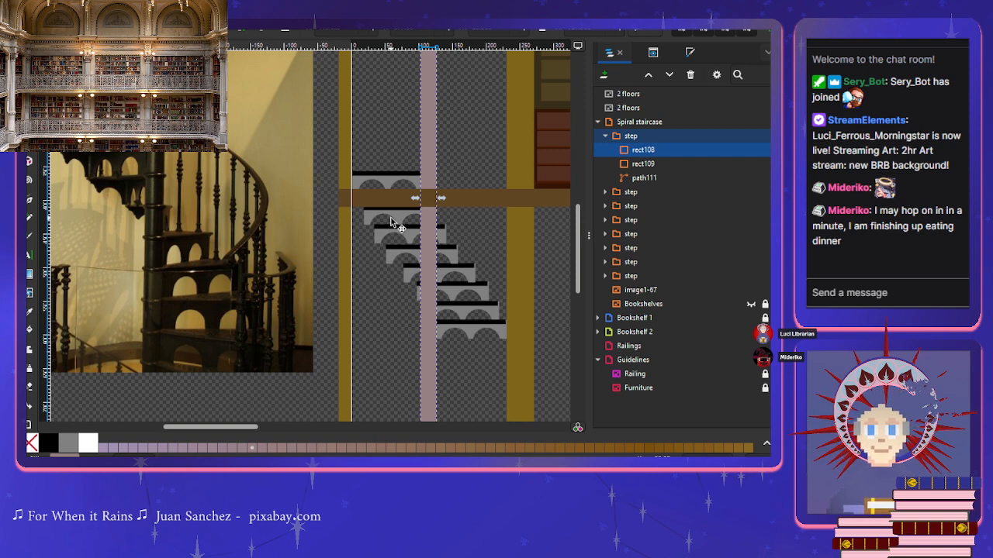
Step: Nudge the fifth step below the floor beam slightly right so its left end sits behind the pink column
left_click(632, 193)
left_click(419, 248)
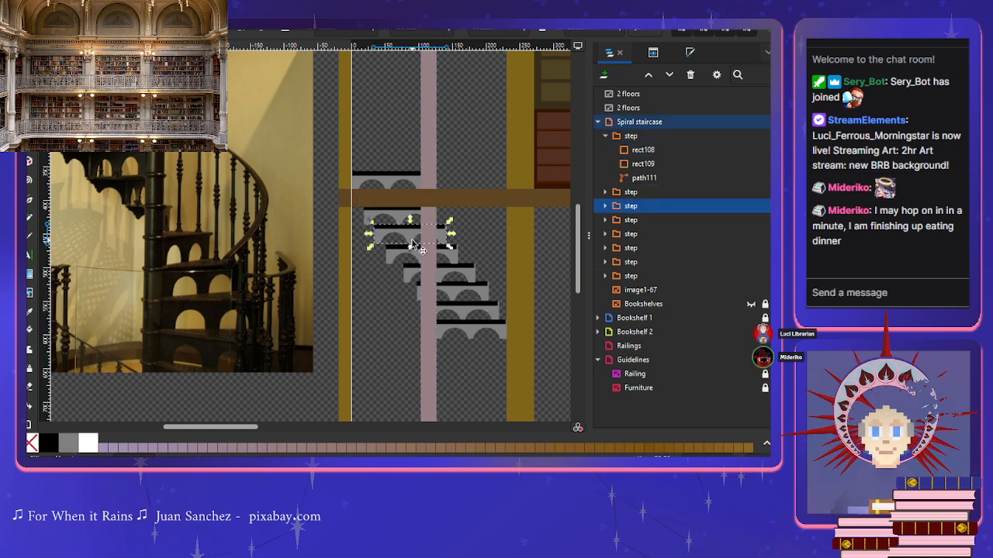
left_click(434, 266)
left_click(450, 290)
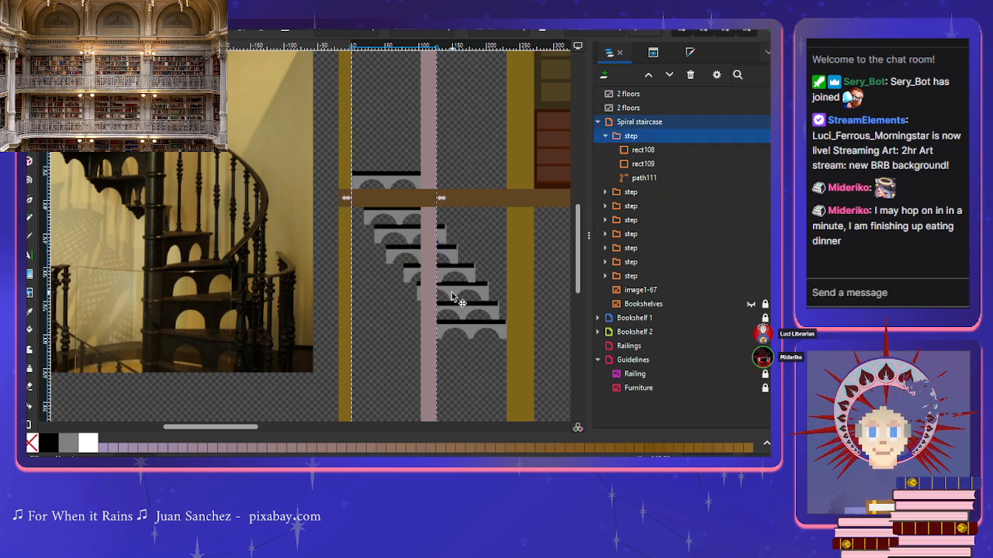
left_click(449, 276)
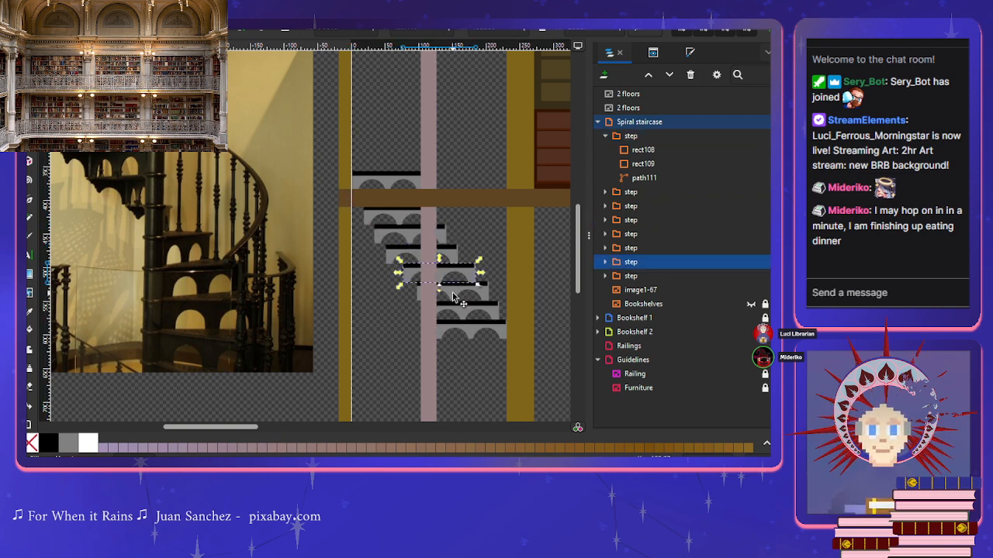
left_click(454, 293)
left_click_drag(456, 292, 456, 291)
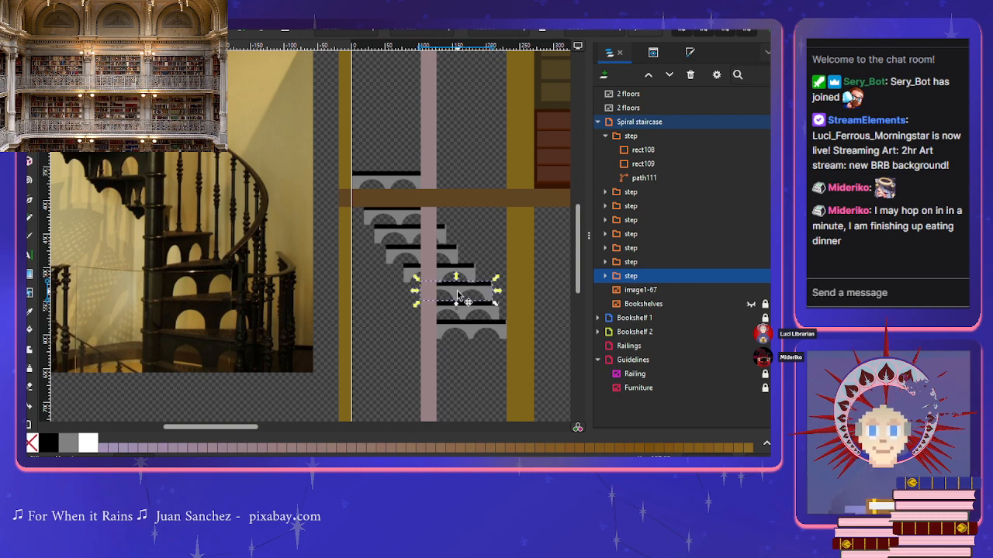
left_click(492, 230)
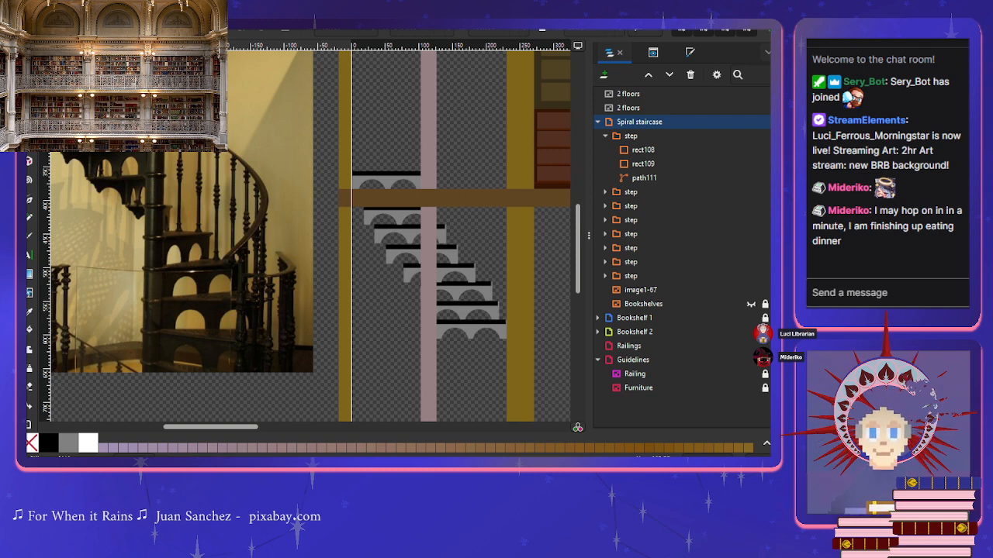
Step: Move the first step below the floor beam left until it ends behind the pink column, and shorten it from its left end
left_click(400, 220)
left_click_drag(400, 220, 386, 220)
scroll(387, 223, "up", 2)
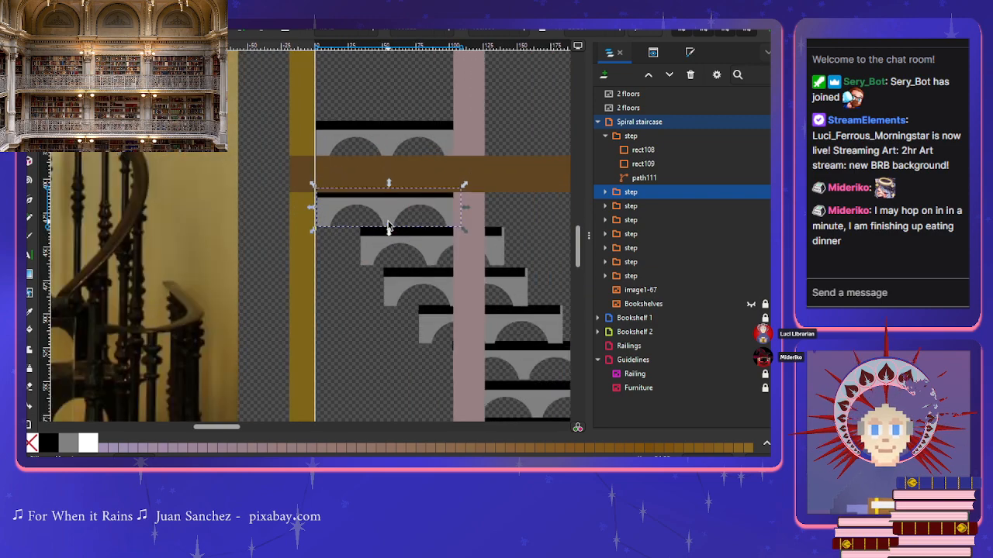
scroll(388, 225, "up", 2)
left_click_drag(392, 208, 387, 205)
left_click_drag(241, 199, 281, 198)
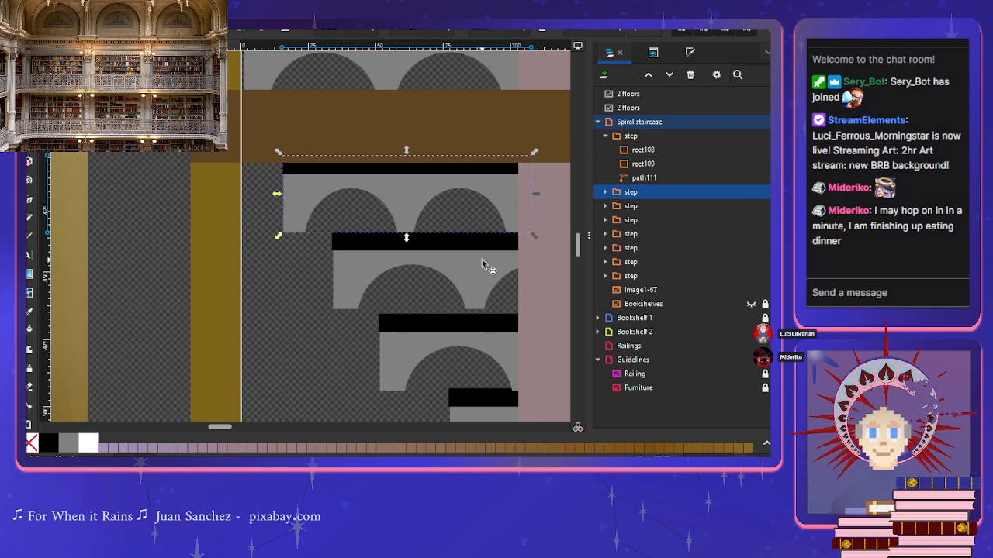
Step: Move the second step below the beam left to end behind the column, and shorten its left end past the step above
left_click(482, 259)
scroll(465, 271, "down", 1)
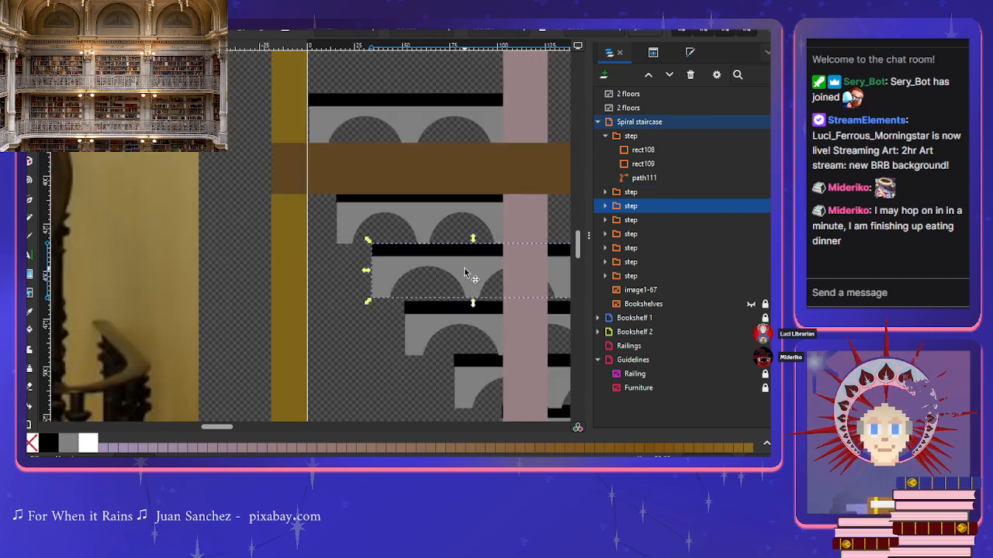
scroll(464, 271, "right", 3)
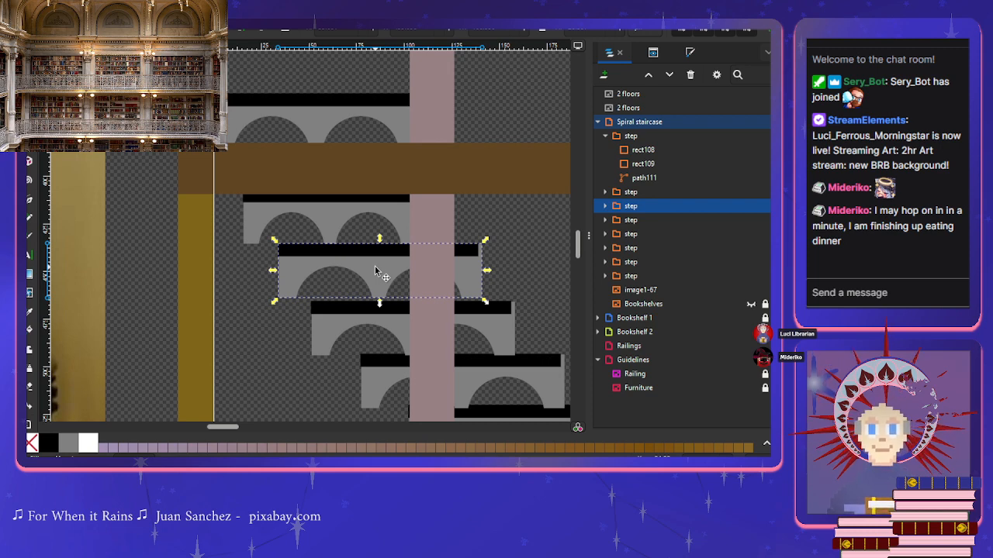
left_click_drag(375, 267, 308, 266)
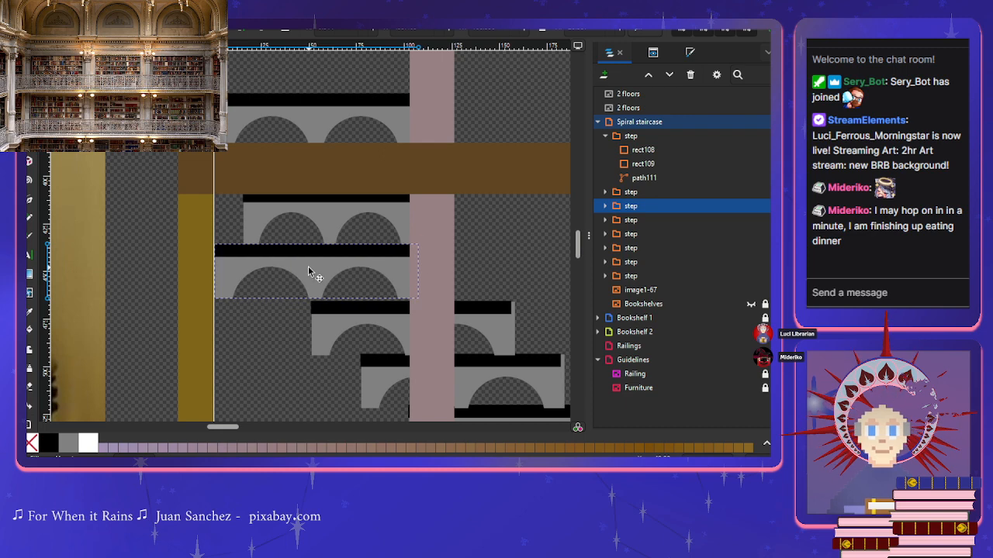
left_click_drag(209, 271, 265, 277)
scroll(266, 278, "down", 2)
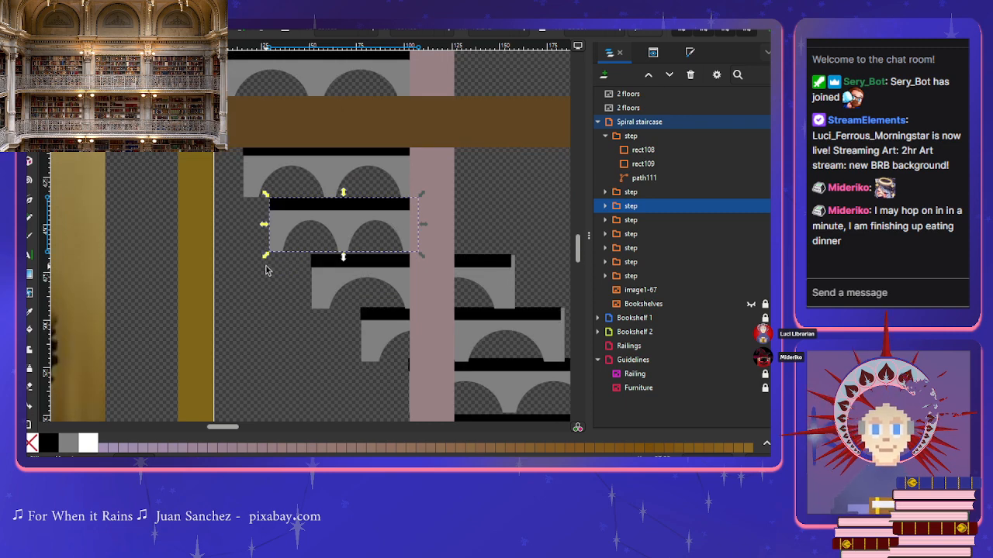
Step: Move the third step below the beam left to end behind the column, and narrow it from its left end
left_click(385, 275)
left_click_drag(385, 275, 296, 268)
left_click_drag(211, 283, 284, 289)
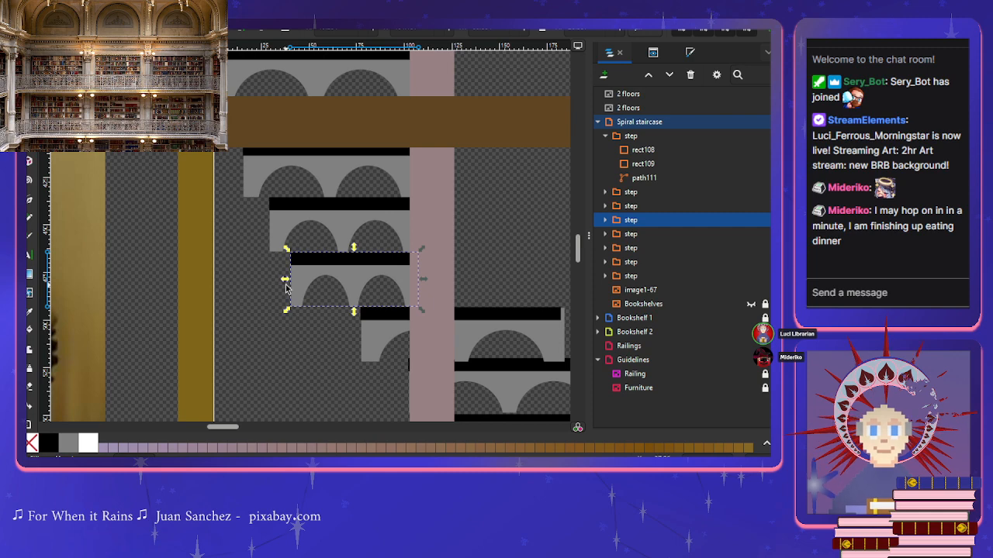
scroll(306, 290, "down", 1)
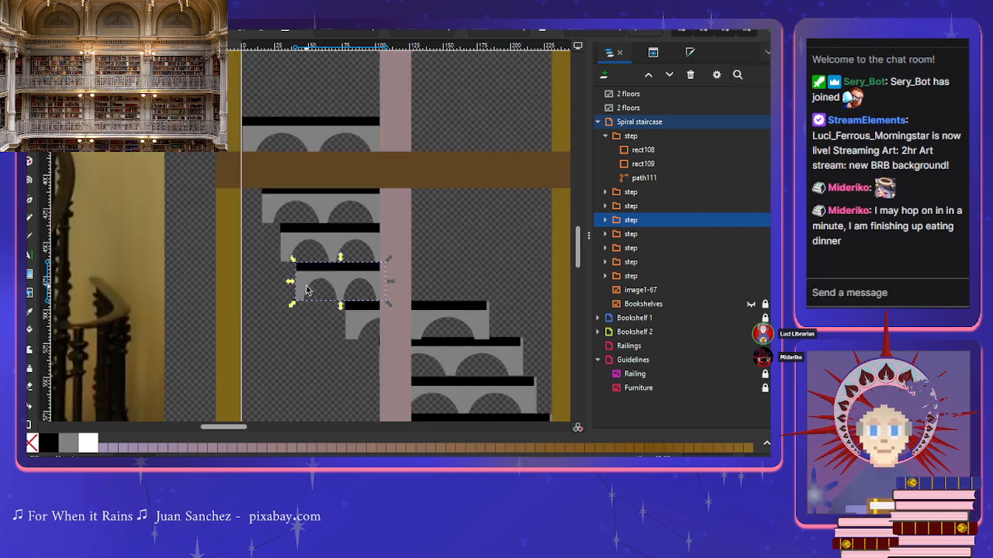
Step: Move the fourth step below the beam left, narrow it from its left end, and extend its right end slightly behind the column
left_click(423, 318)
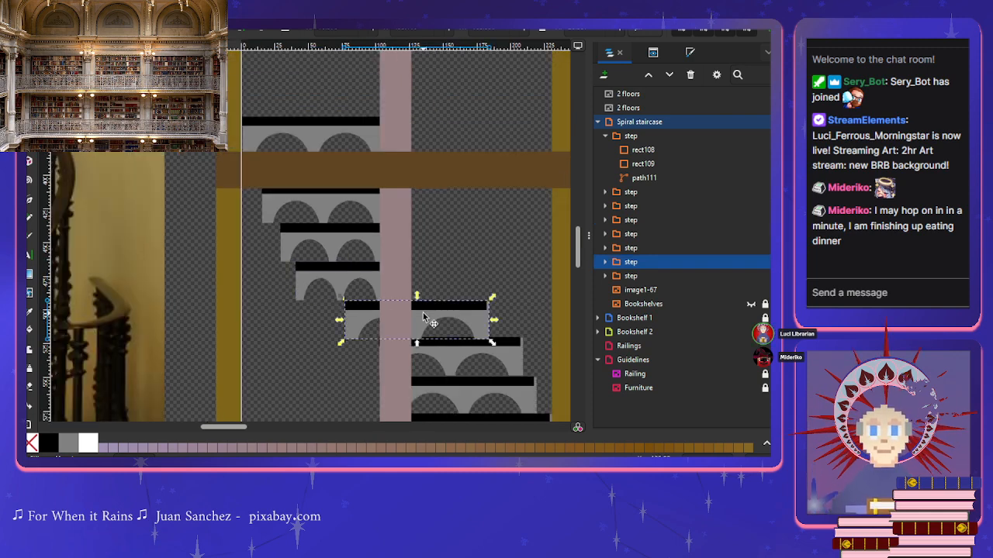
left_click_drag(423, 318, 320, 320)
left_click_drag(236, 323, 308, 325)
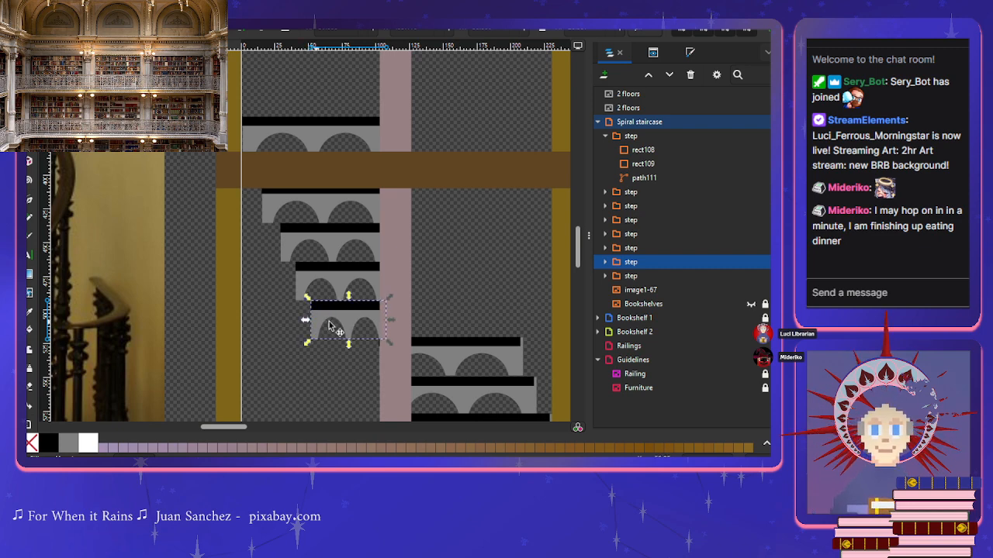
scroll(411, 326, "down", 1)
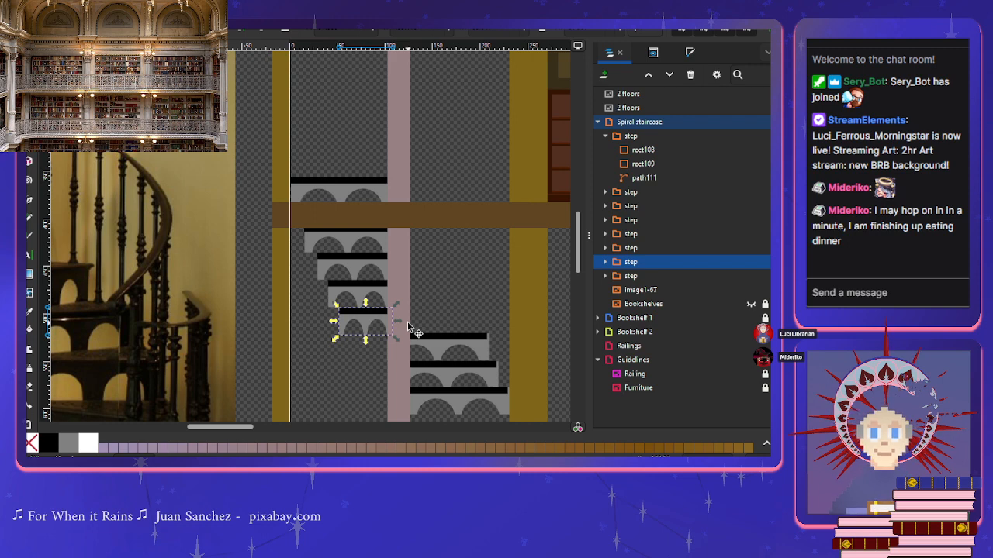
left_click_drag(400, 326, 409, 328)
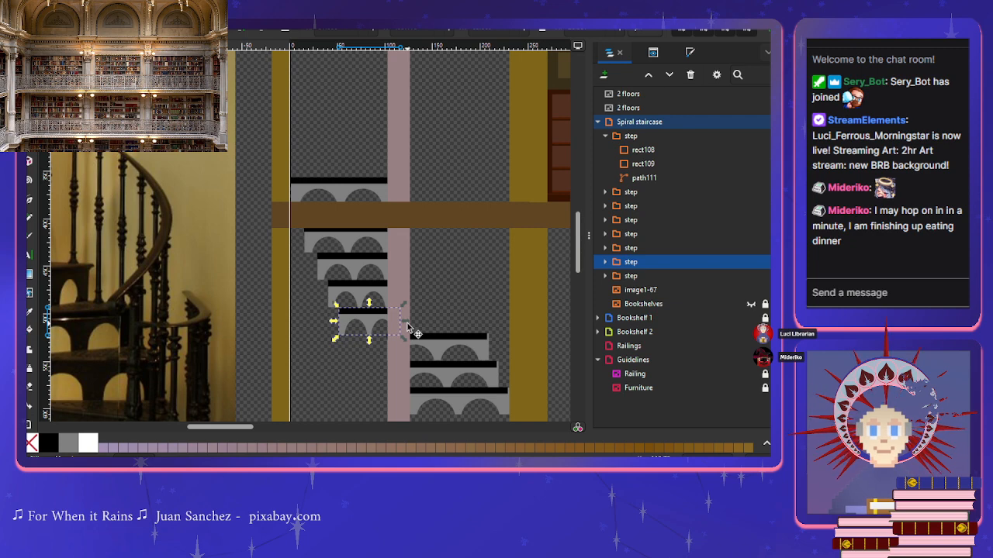
Step: Take rect108 out of the step group to the top of the Spiral staircase layer and hide it
left_click(606, 137)
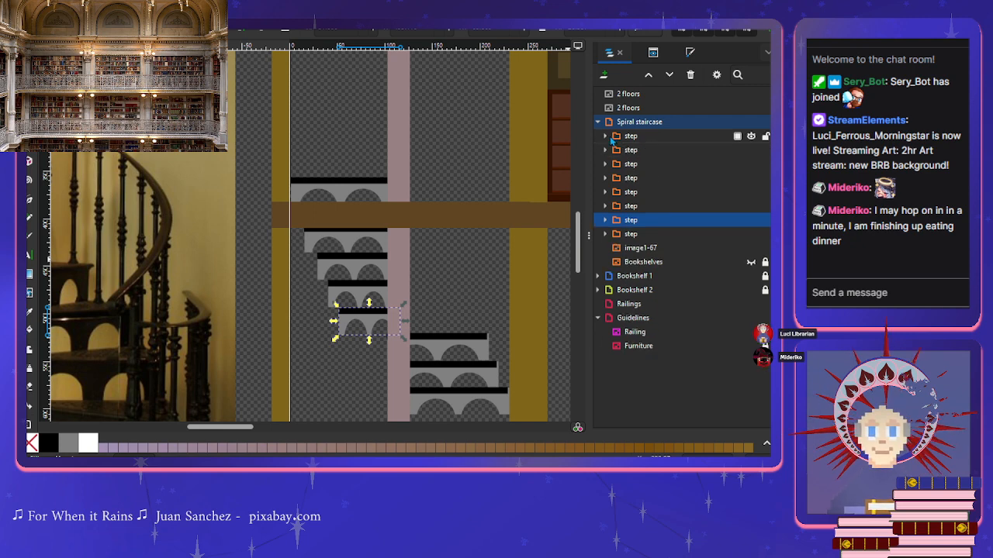
left_click(606, 137)
left_click(643, 150)
left_click(646, 164)
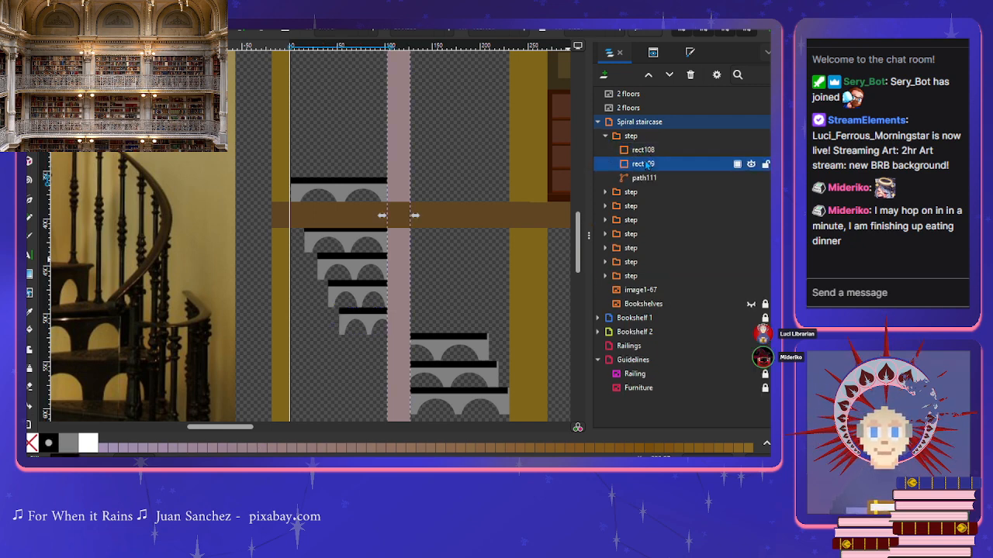
left_click(655, 151)
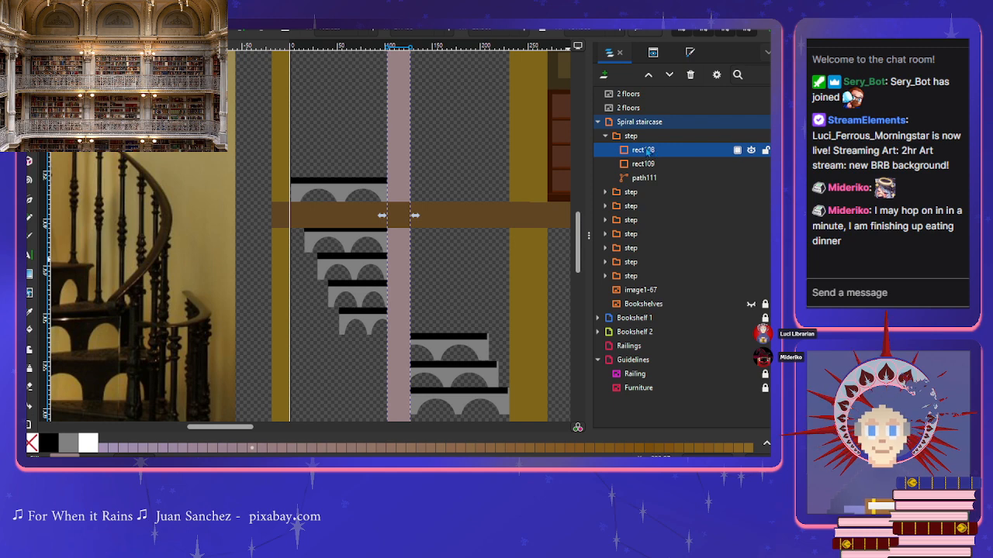
left_click_drag(646, 150, 617, 133)
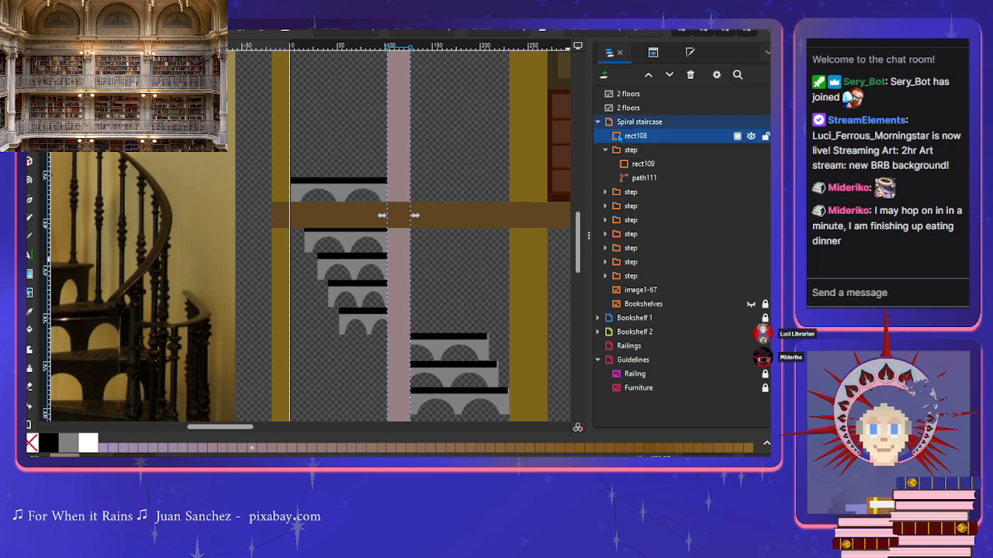
left_click(751, 136)
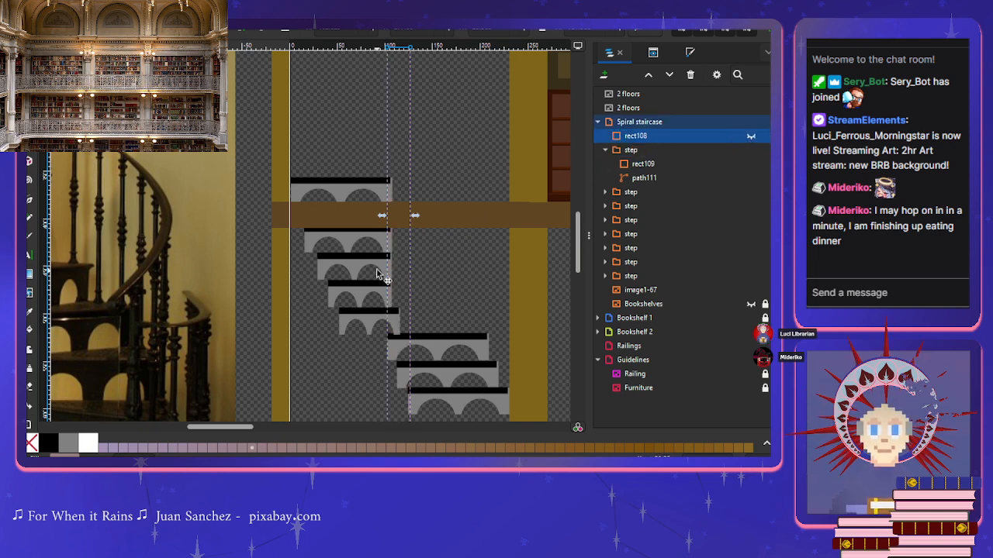
Step: Nudge the four upper steps below the floor beam rightward so their right ends extend progressively further down the flight
scroll(382, 248, "up", 2)
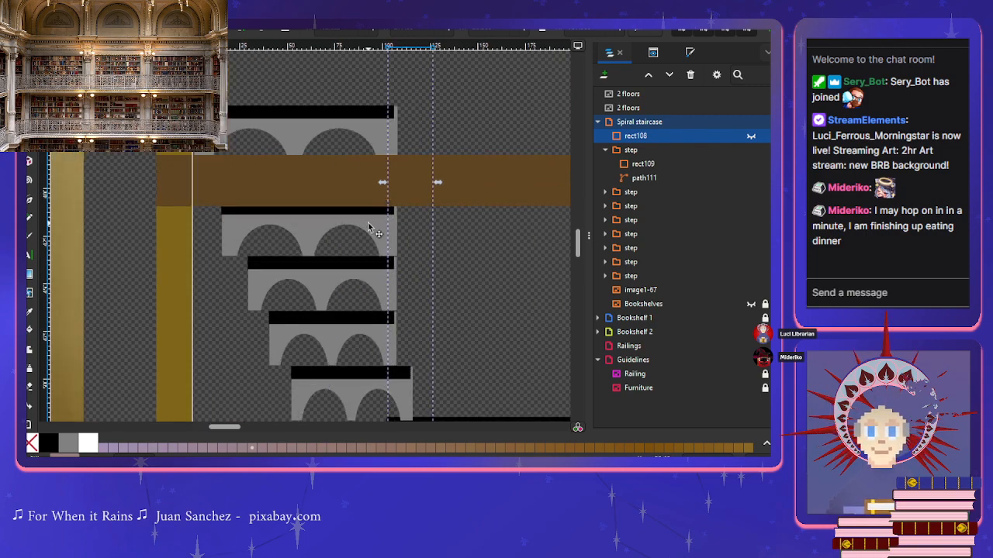
left_click(367, 226)
left_click_drag(362, 221, 368, 221)
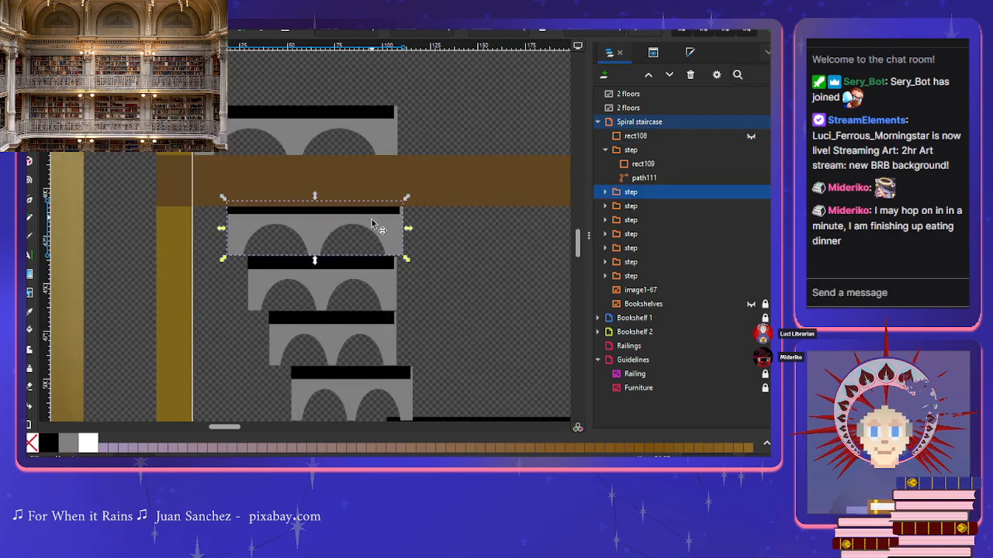
left_click_drag(332, 280, 351, 281)
left_click_drag(346, 280, 345, 293)
left_click_drag(338, 329, 355, 325)
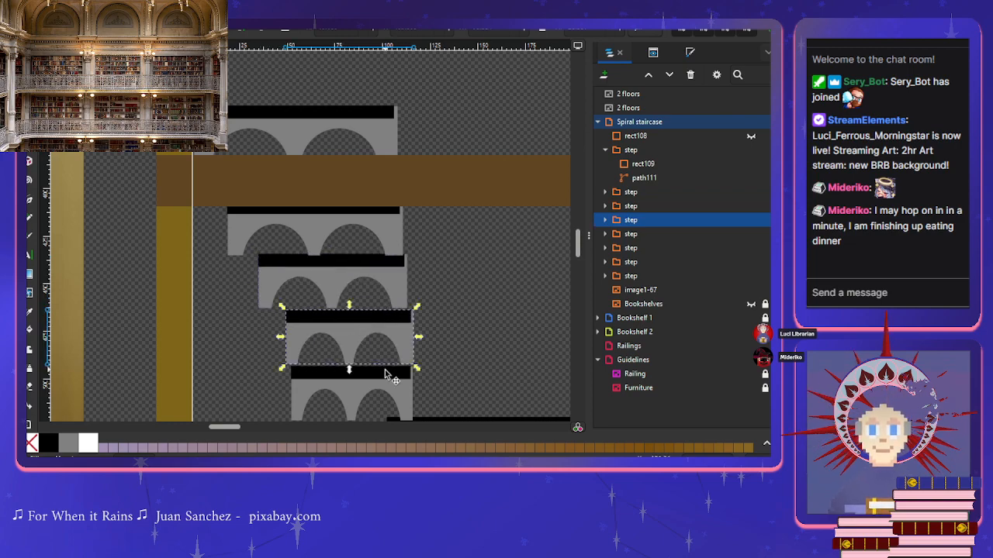
left_click_drag(369, 377, 374, 378)
scroll(437, 326, "down", 3)
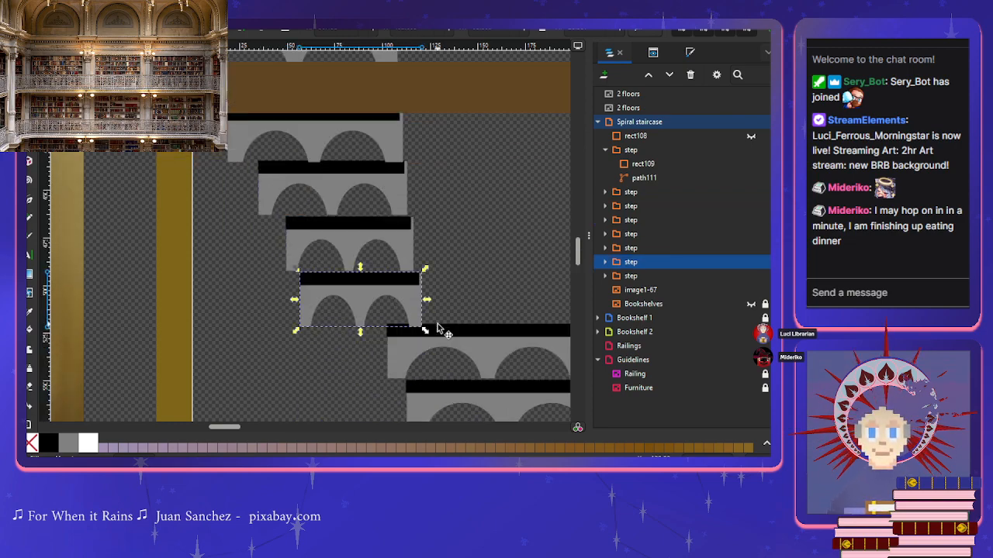
Step: Shorten the four upper steps below the floor beam from their left ends so they get narrower down the flight
scroll(437, 325, "down", 1)
scroll(437, 327, "down", 1)
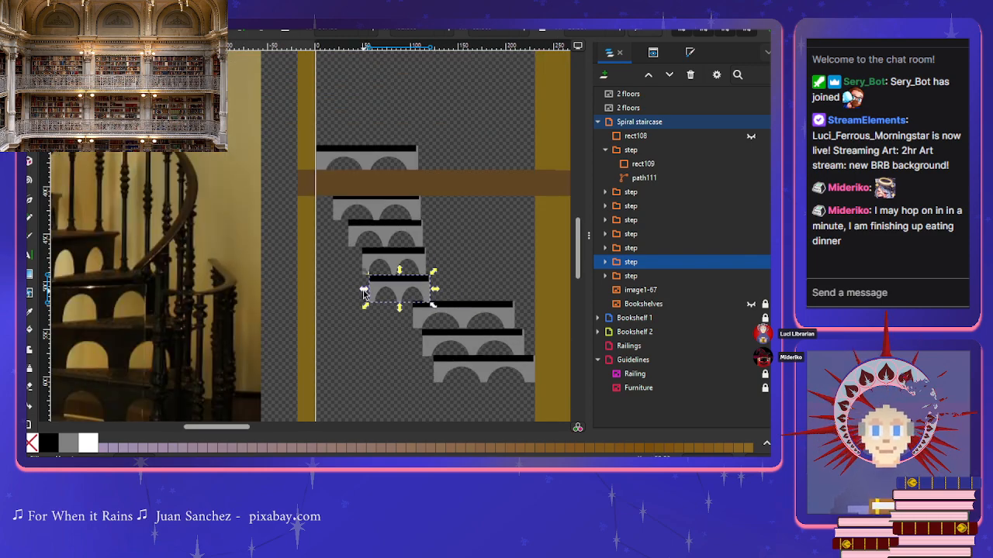
left_click_drag(364, 293, 381, 293)
left_click(368, 266)
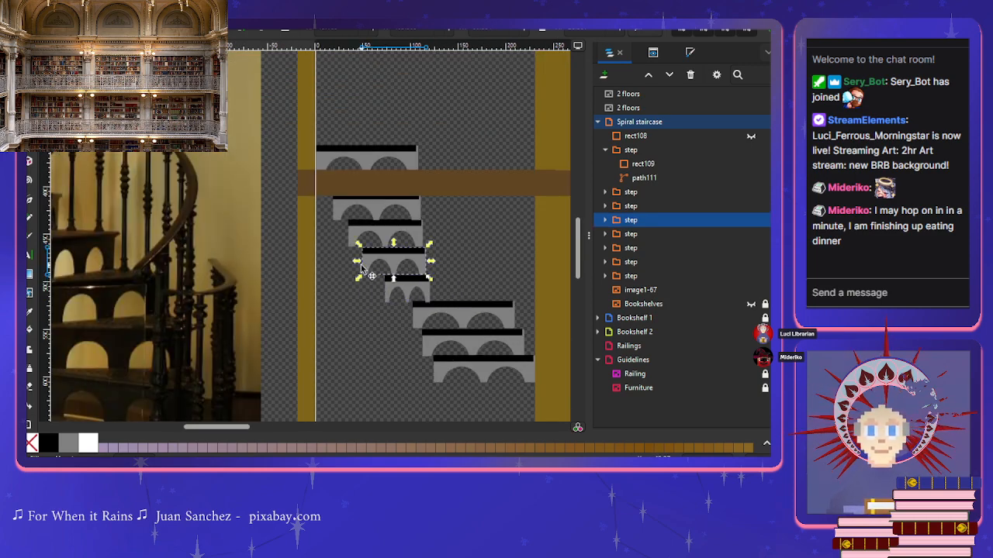
left_click_drag(358, 261, 368, 261)
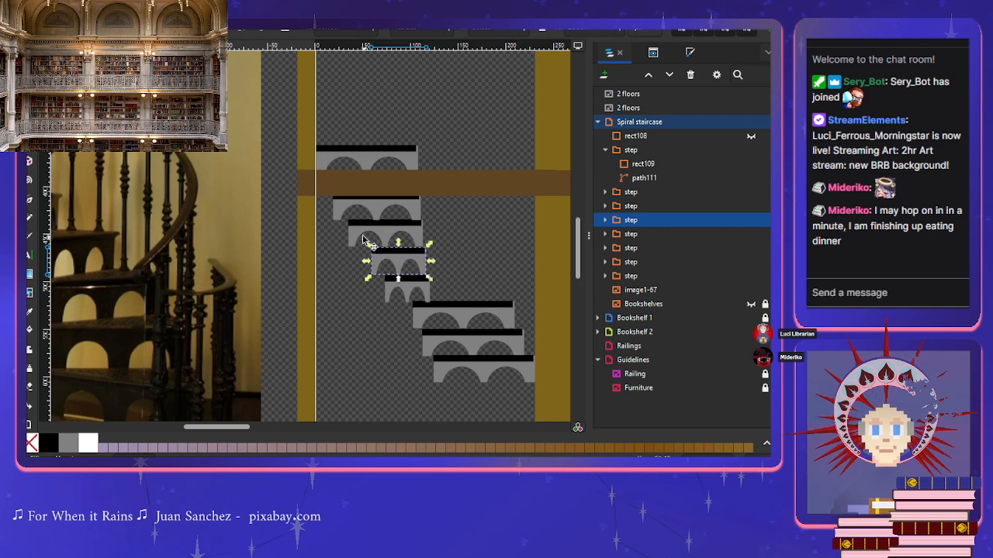
left_click(361, 237)
left_click_drag(344, 236, 336, 209)
left_click(348, 211)
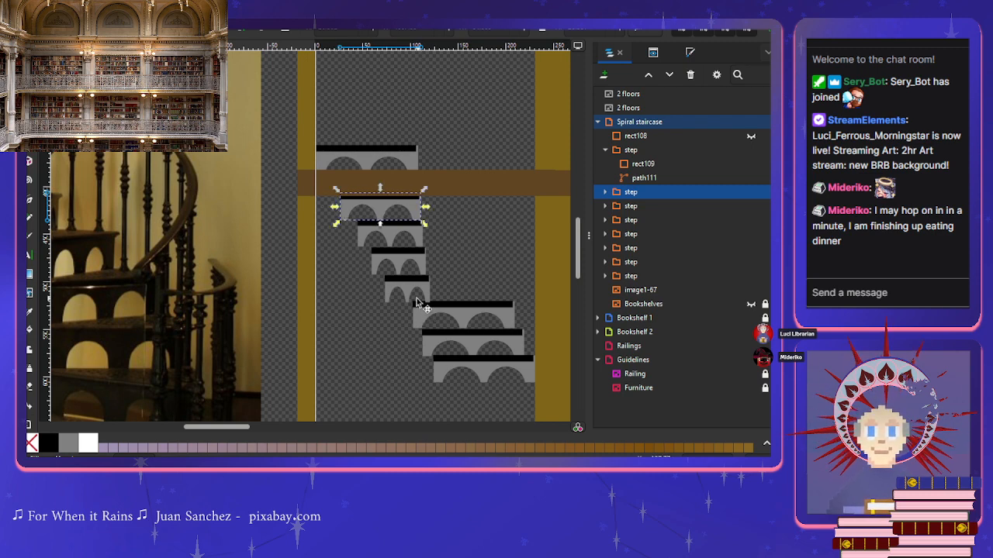
Step: Move the fourth step below the floor beam right until it straddles the column, and make rect108 visible again
left_click_drag(409, 291, 421, 290)
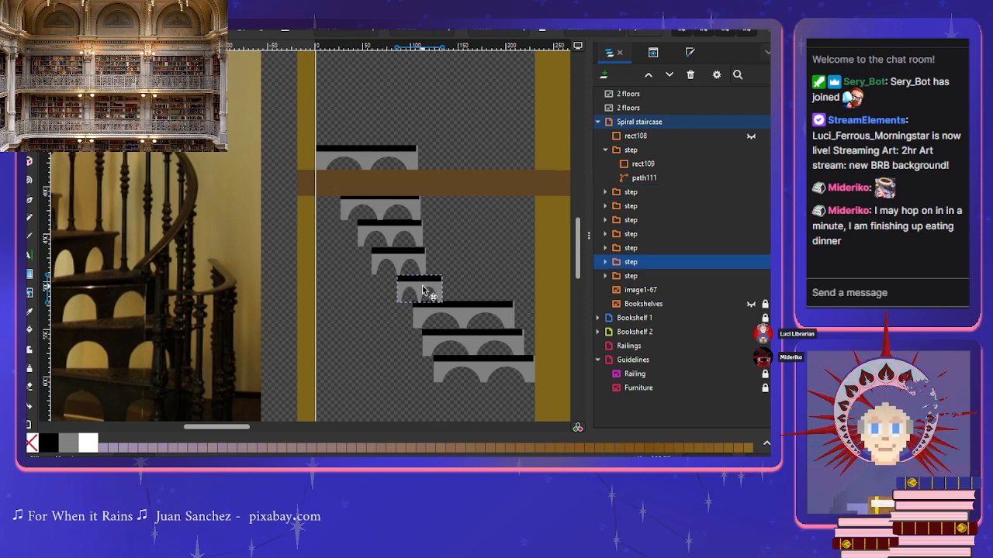
left_click(750, 137)
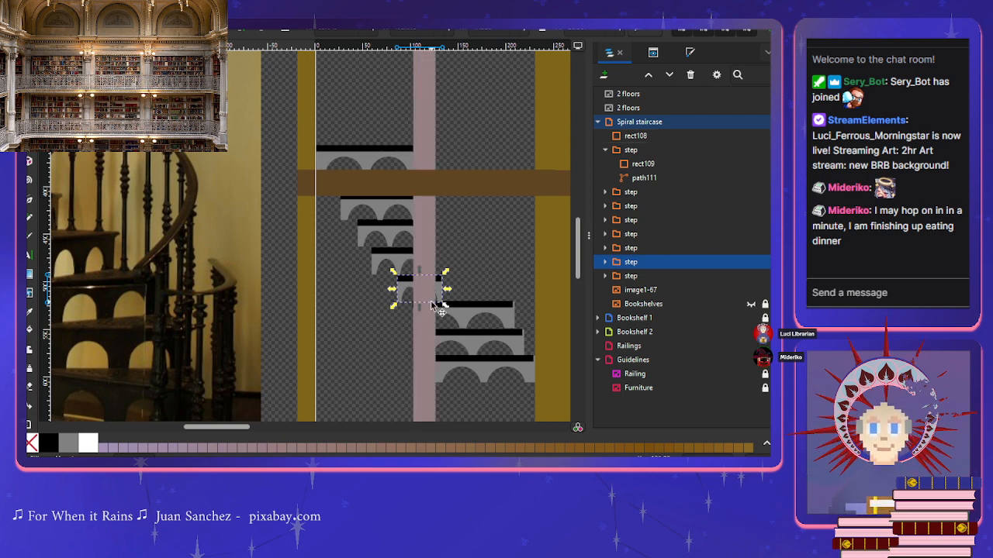
left_click_drag(421, 296, 426, 293)
key("ctrl+z")
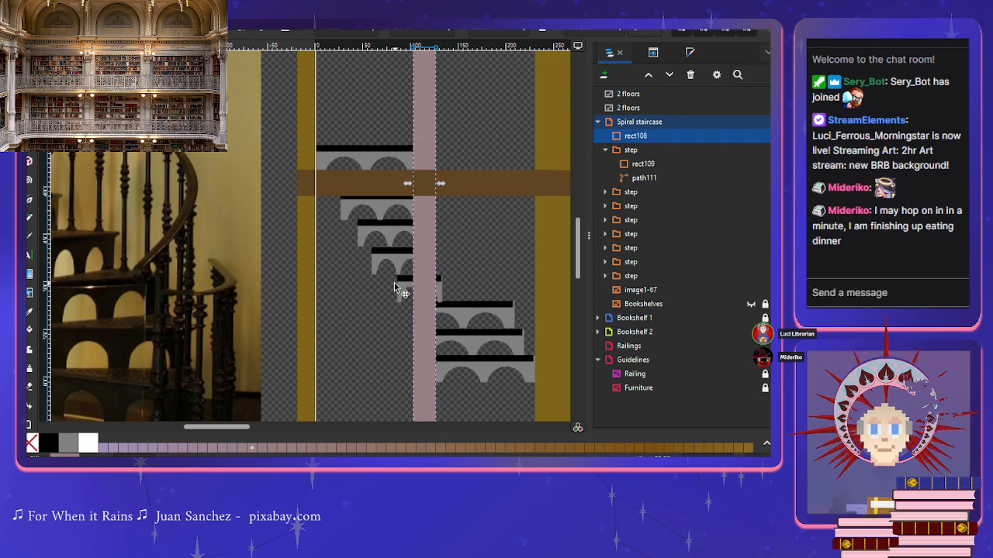
Step: Shift the fourth, third and second steps below the floor beam slightly right to even out their stagger against the column
left_click(410, 286)
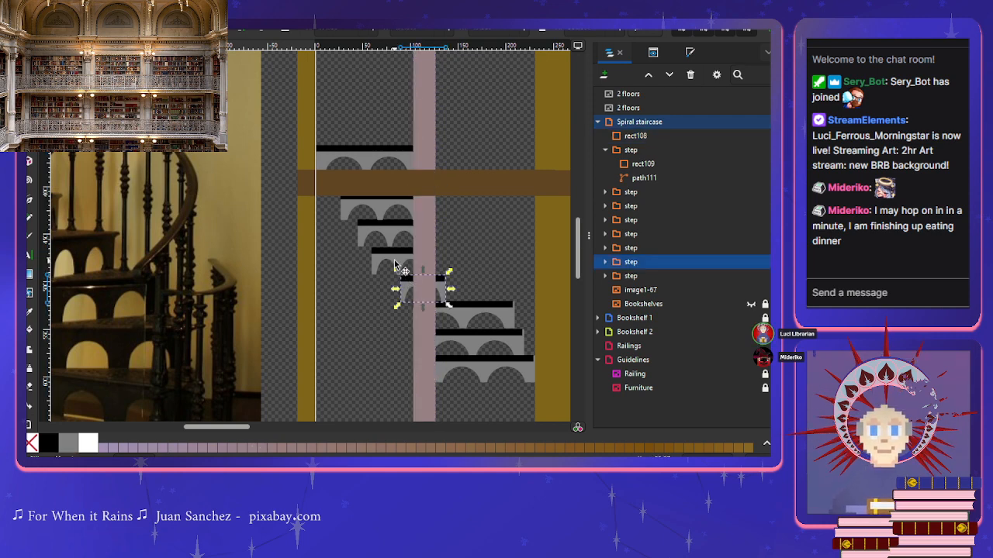
left_click(404, 265)
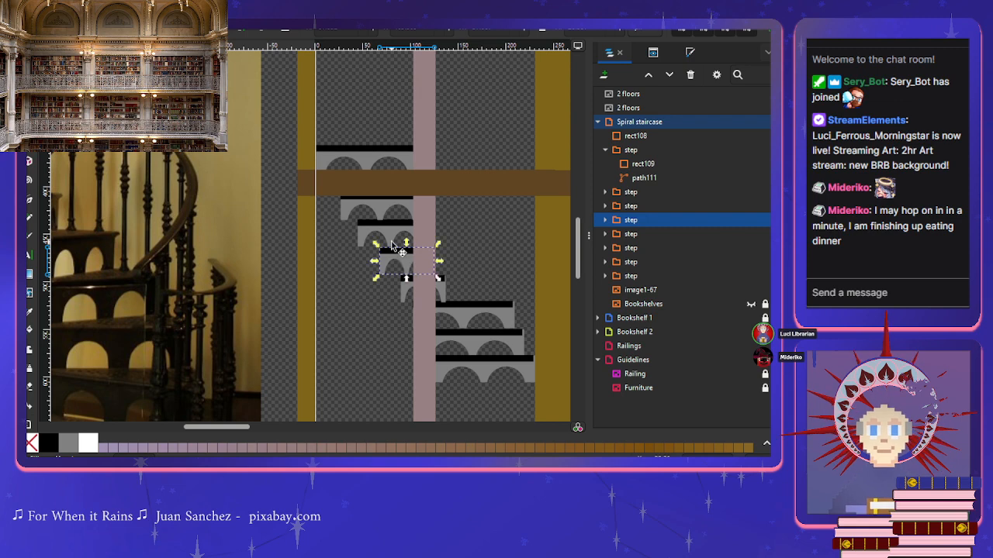
left_click(399, 238)
left_click(399, 238)
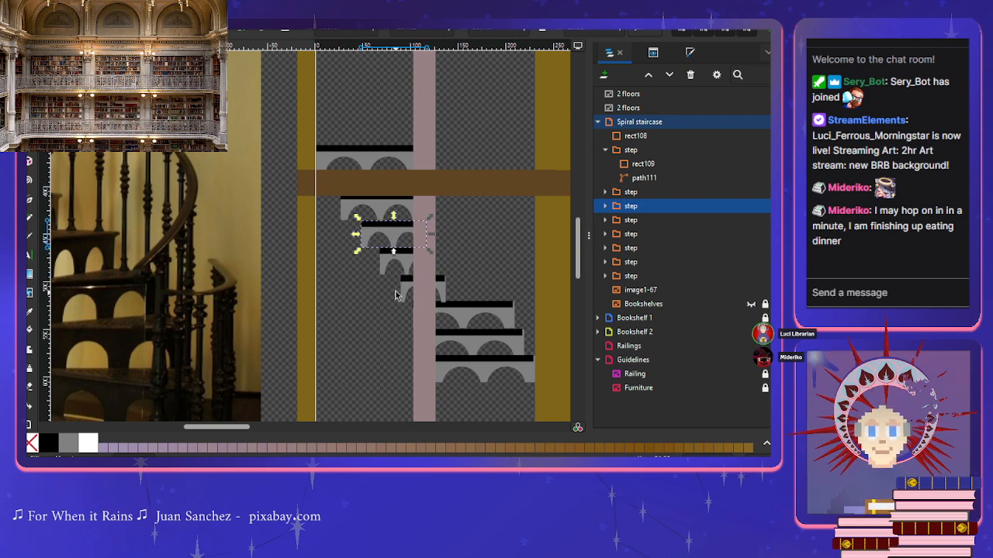
Step: Delete the three wide steps to the right of the column at the bottom of the flight
scroll(382, 323, "down", 3)
scroll(382, 324, "down", 4)
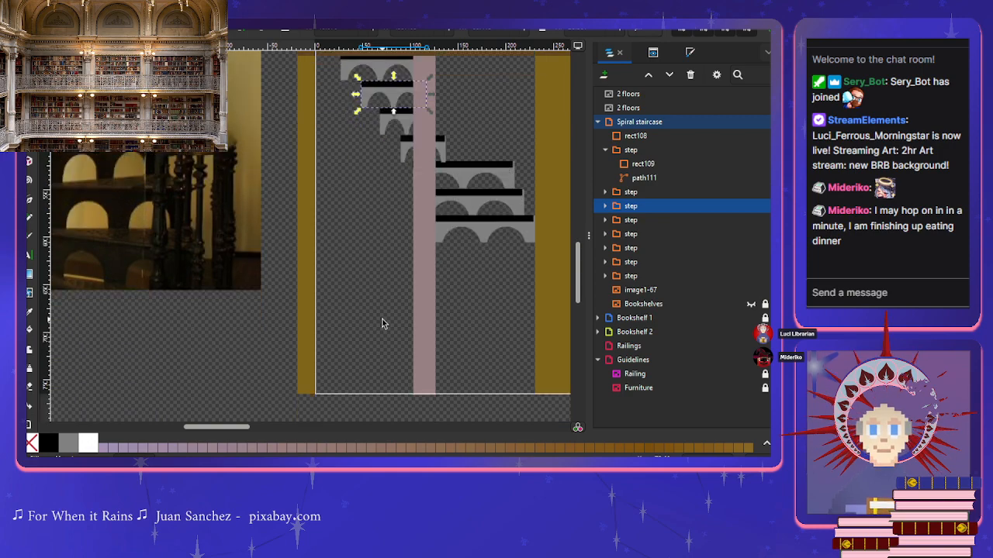
scroll(382, 323, "up", 4)
left_click(459, 215)
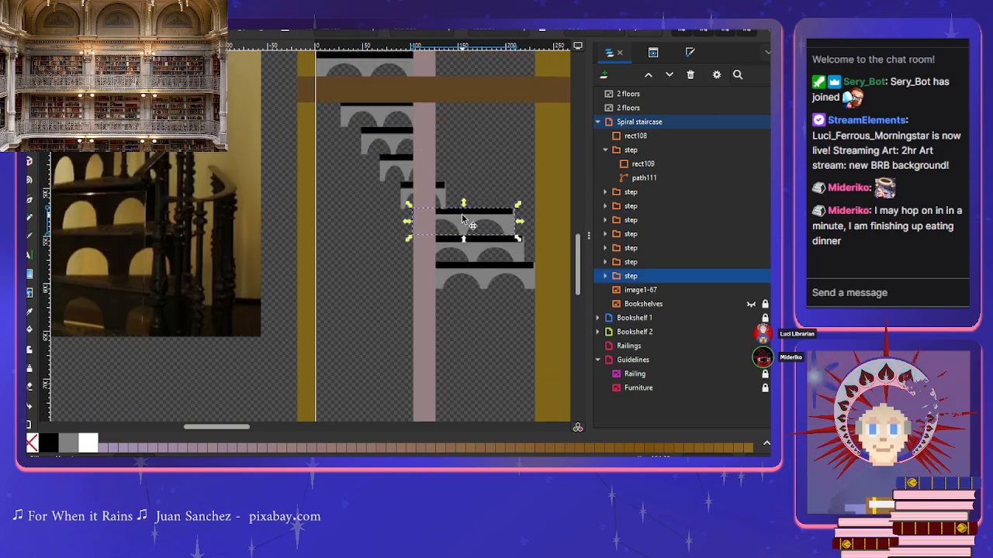
scroll(375, 250, "up", 2)
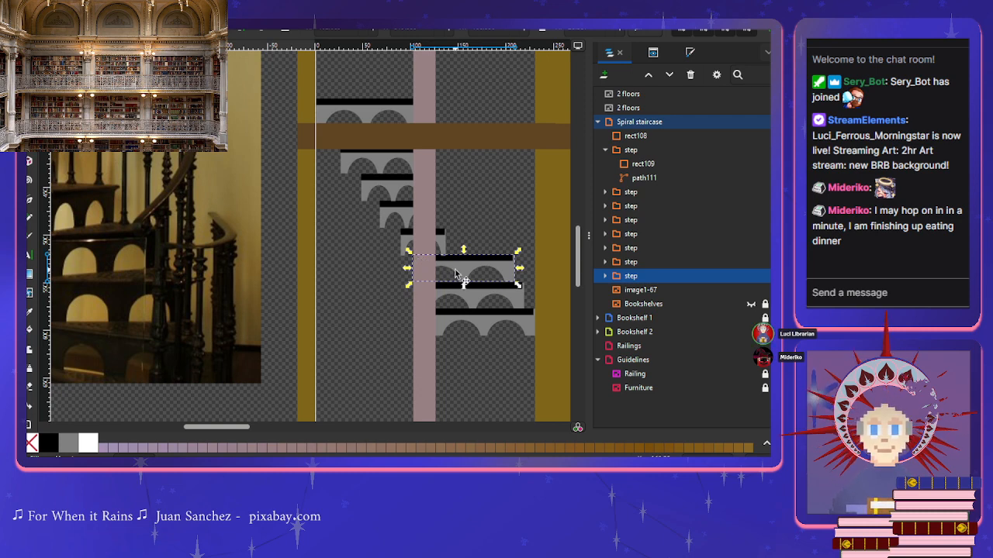
key("Delete")
left_click(467, 293)
key("Delete")
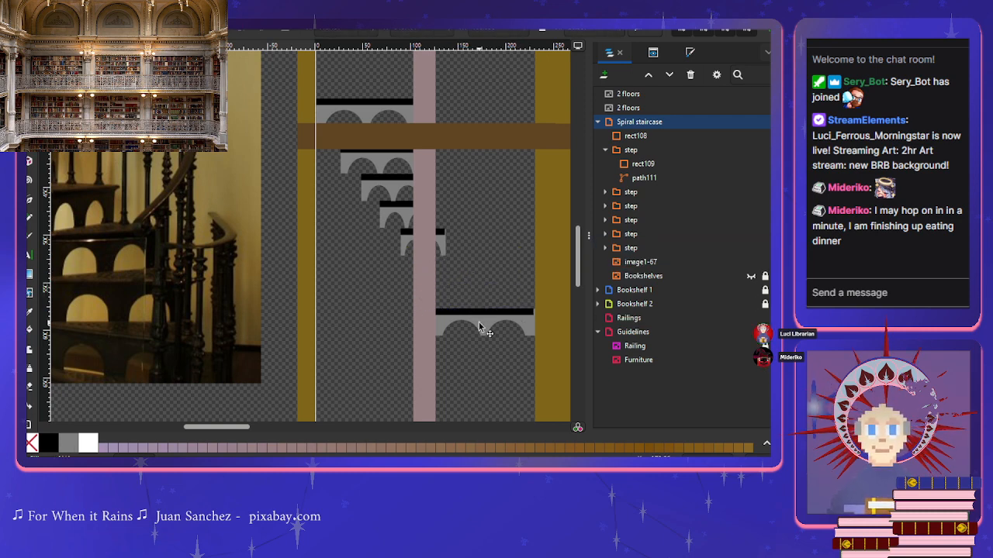
left_click(479, 324)
key("Delete")
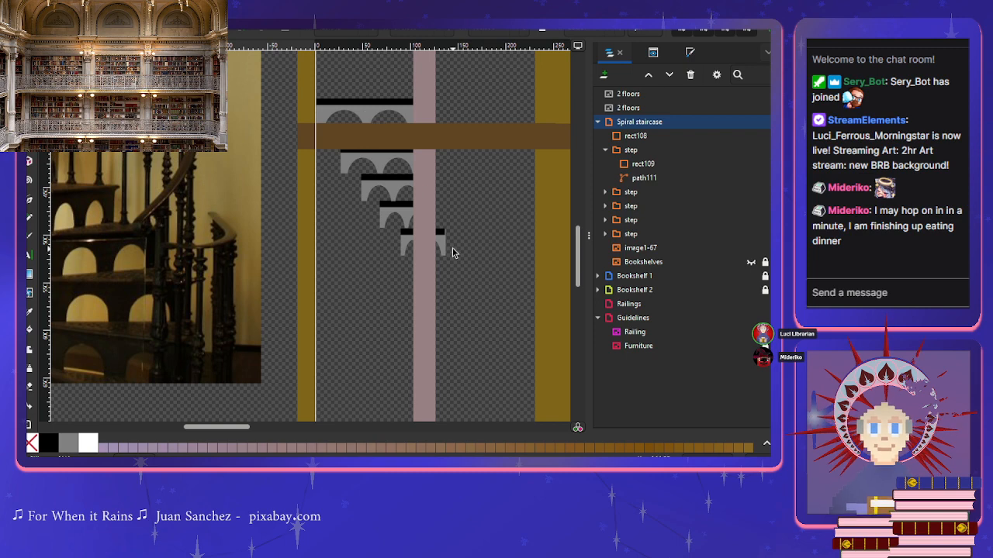
Step: Duplicate the third step below the beam as the fifth step right of the column, and place rect108 above the Spiral staircase layer
left_click(409, 235)
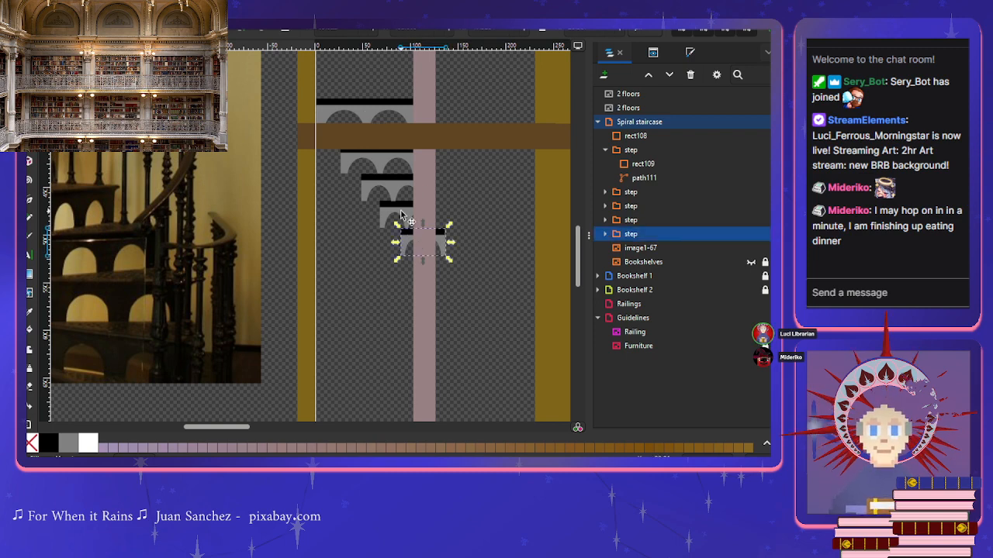
left_click(401, 214)
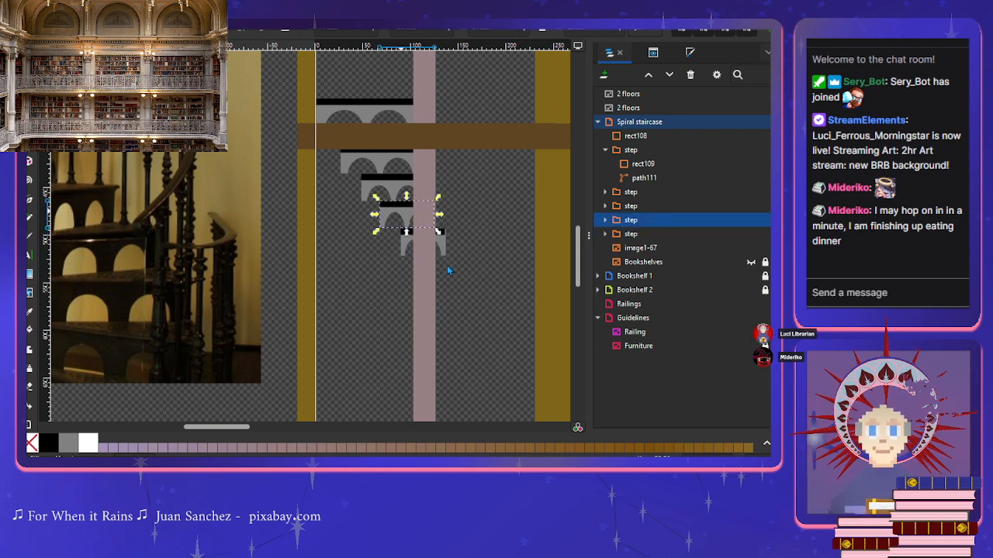
key("ctrl+d")
left_click_drag(405, 213, 451, 274)
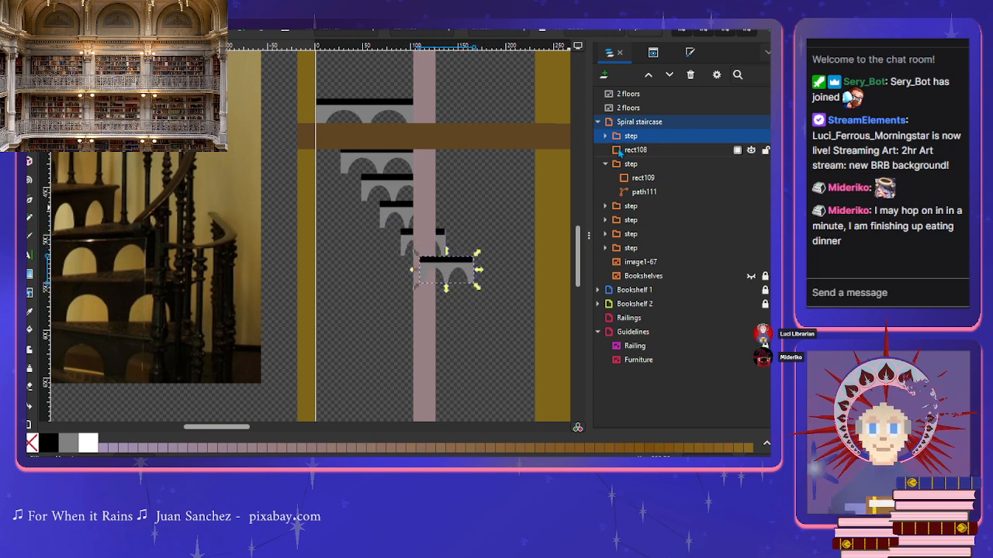
left_click_drag(628, 151, 628, 121)
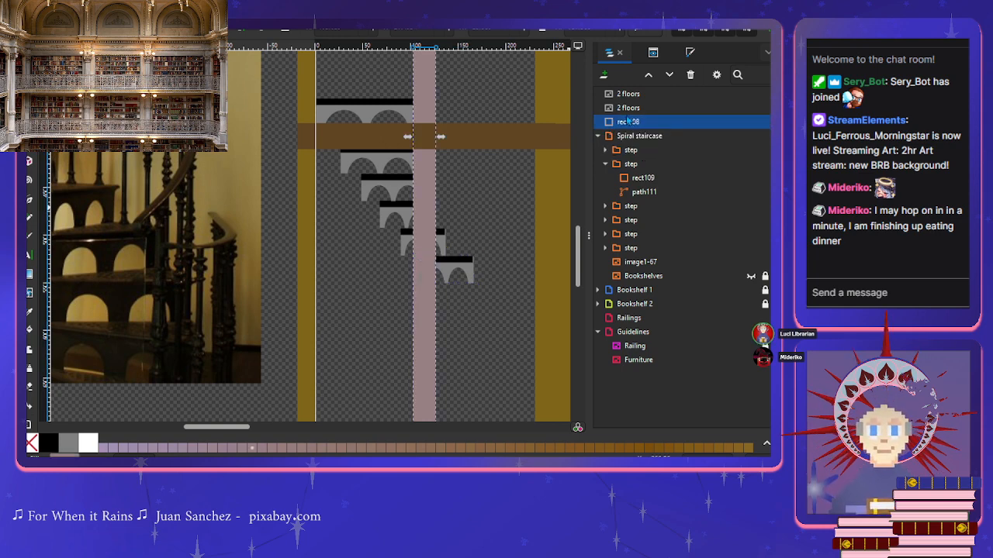
left_click(454, 268)
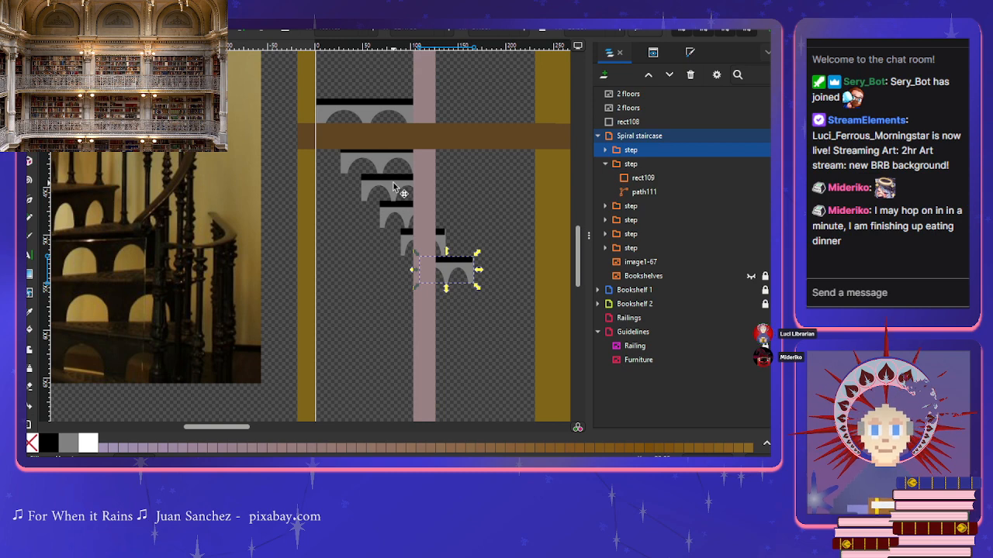
Step: Duplicate the second and first steps below the beam and stack the copies right of the column as the sixth and seventh steps
double_click(393, 181)
key("ctrl+d")
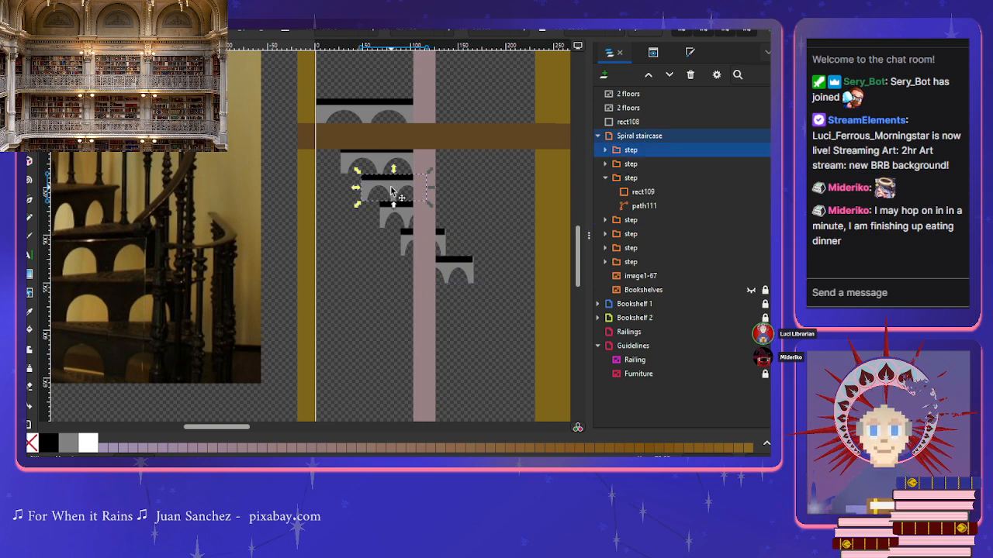
left_click_drag(396, 192, 463, 305)
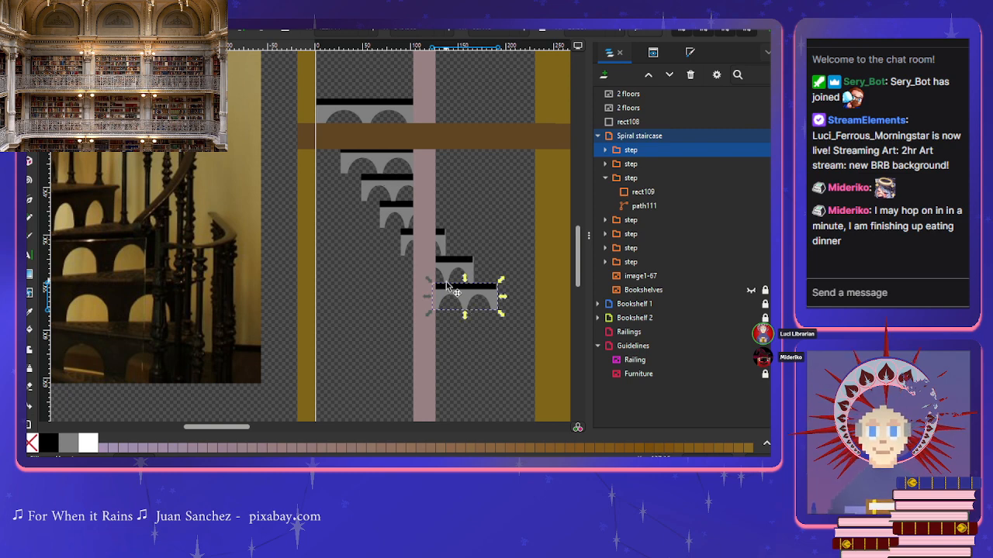
left_click(380, 162)
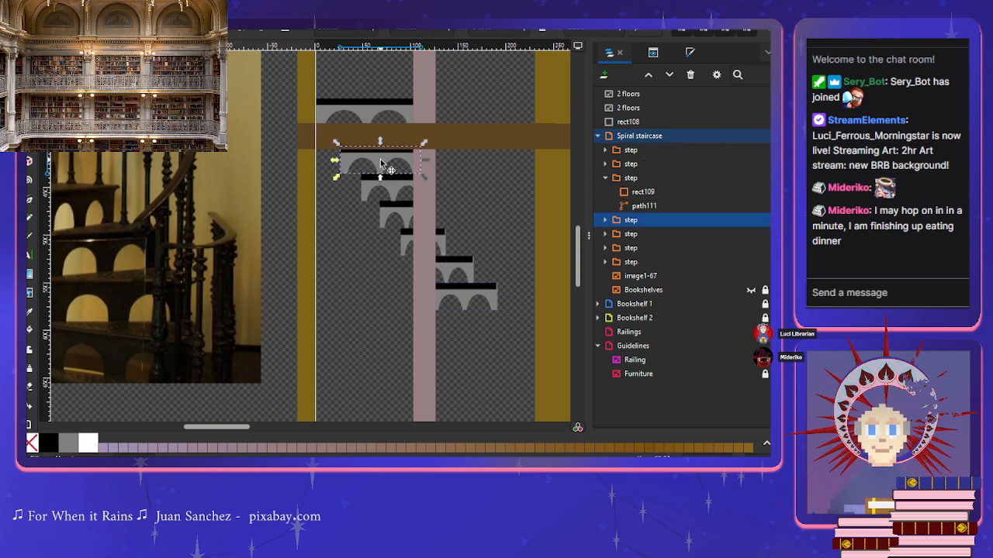
key("ctrl+d")
left_click_drag(382, 182, 468, 341)
Step: Duplicate the full-width step above the floor beam and place the copy beneath the seventh step, between the column and right pillar
left_click(365, 120)
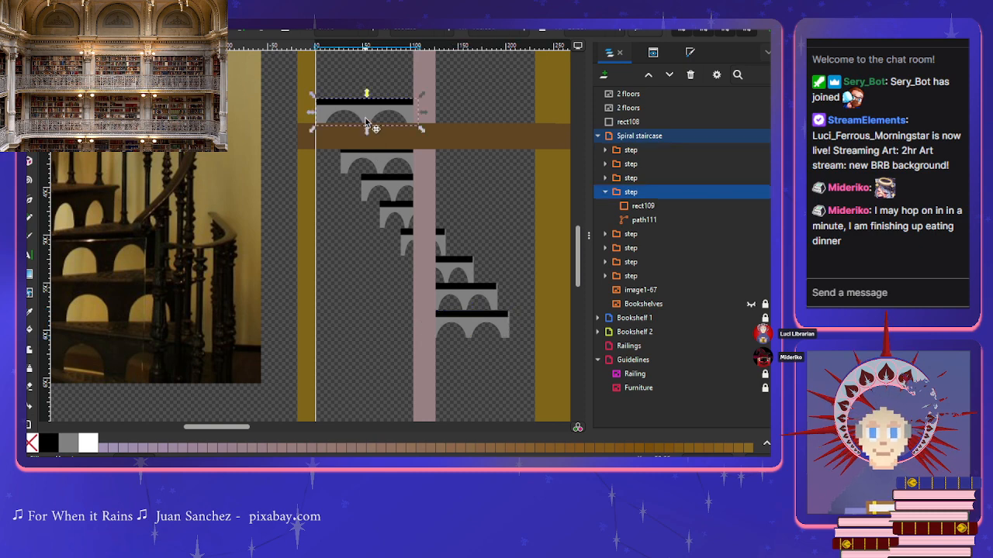
key("ctrl+d")
left_click_drag(372, 116, 487, 359)
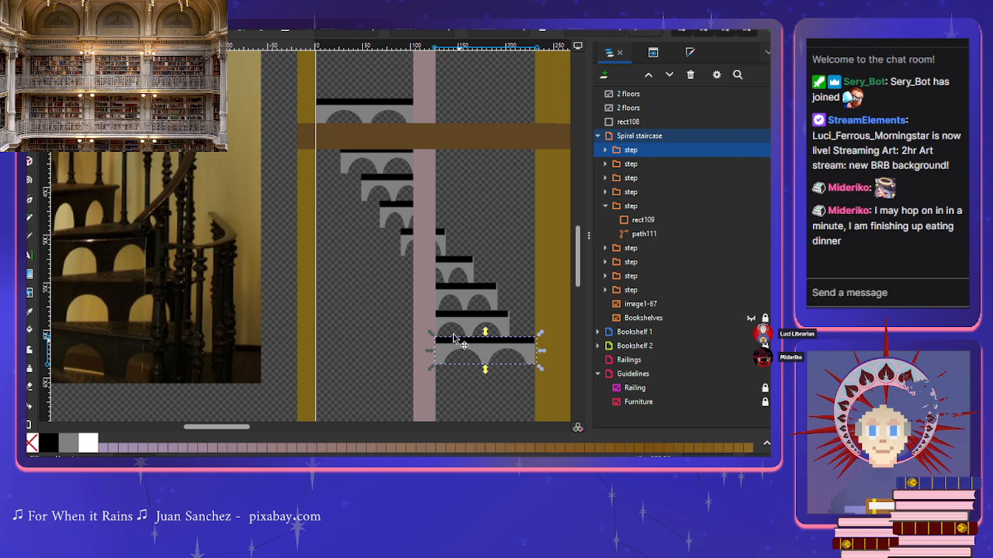
Step: Examine the winding flight of steps against the reference photo and the whole two-floor library
left_click(391, 280)
scroll(392, 280, "down", 2)
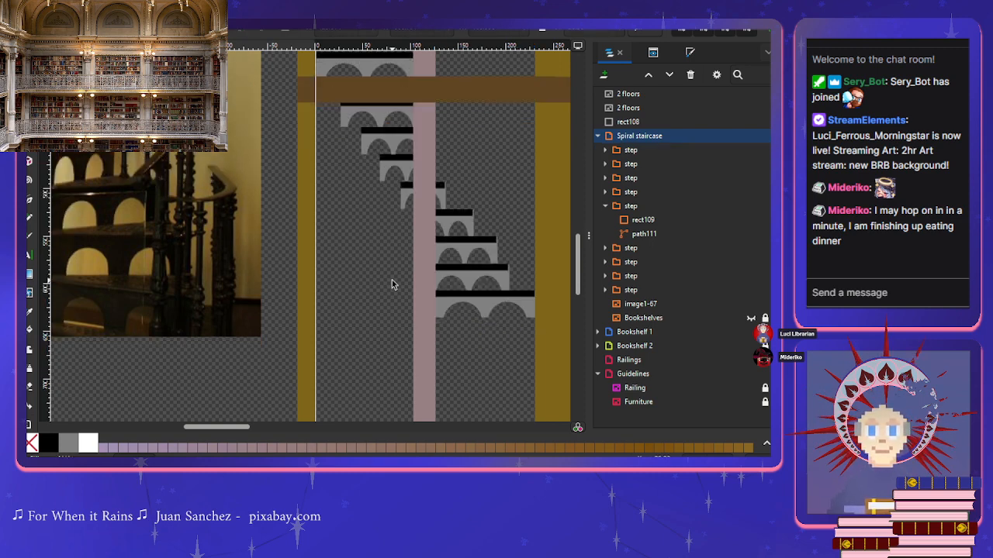
scroll(392, 280, "down", 2)
scroll(392, 280, "up", 3)
scroll(392, 279, "down", 2, "ctrl")
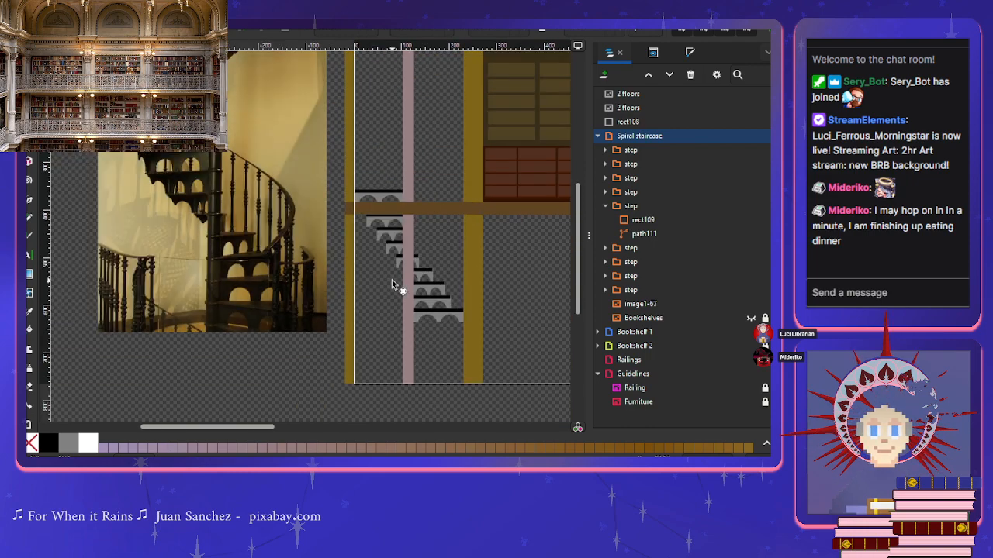
scroll(391, 285, "down", 3)
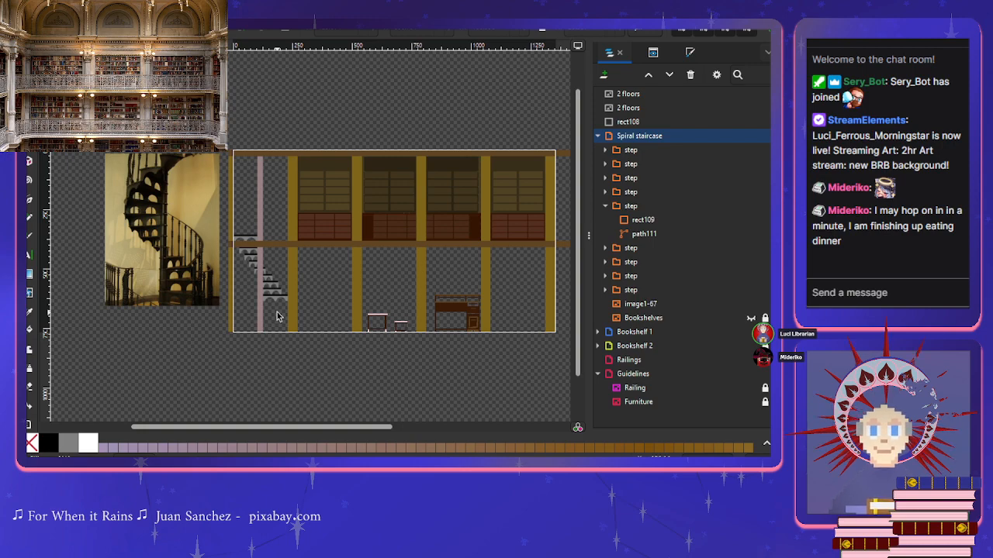
scroll(276, 315, "up", 4)
scroll(241, 299, "up", 3)
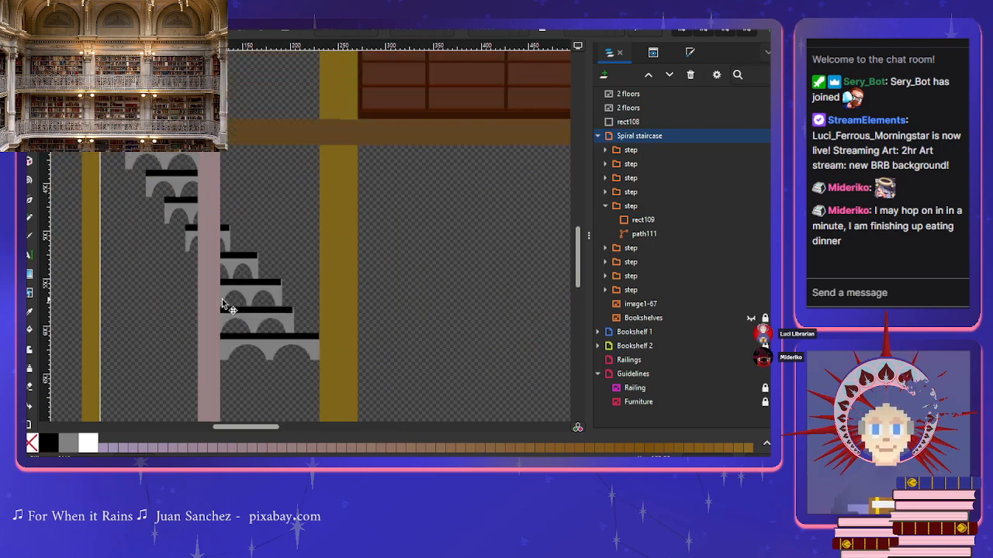
scroll(225, 303, "left", 2)
scroll(225, 303, "down", 2)
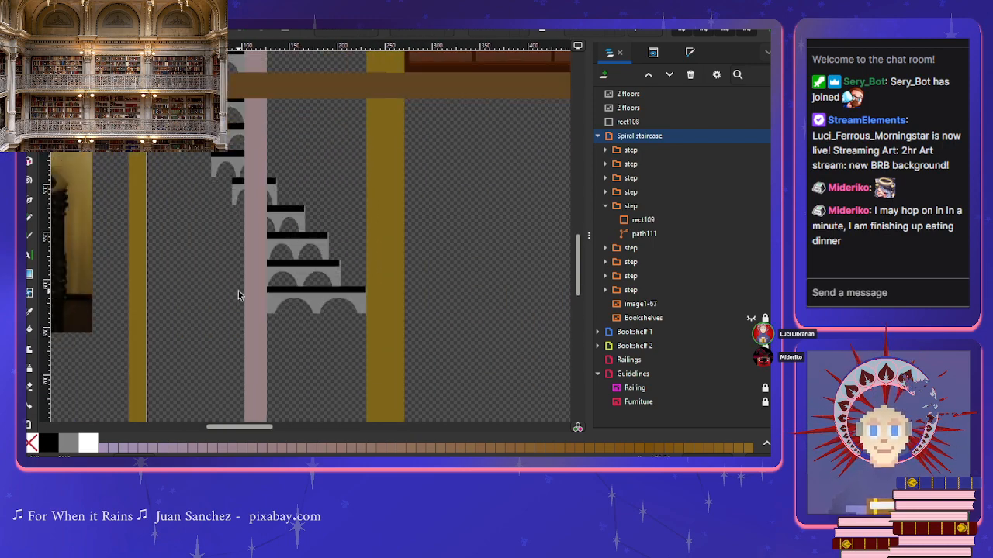
Step: Duplicate the seventh step and place the copy directly beneath the widest step, starting at the column
left_click(303, 268)
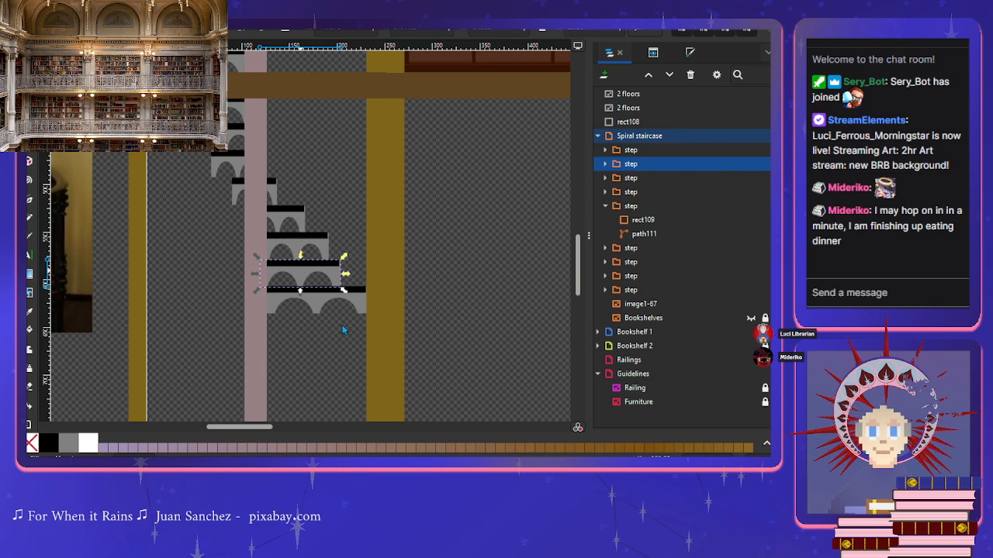
key("ctrl+d")
left_click_drag(296, 280, 299, 333)
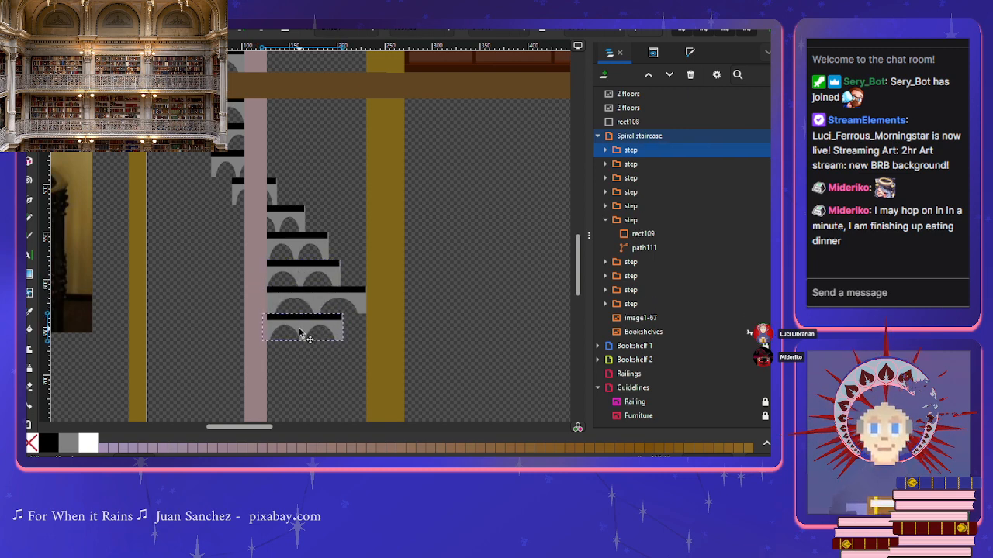
Step: Duplicate the sixth step and move the copy straight down beneath the lowest step of the flight
left_click(304, 248)
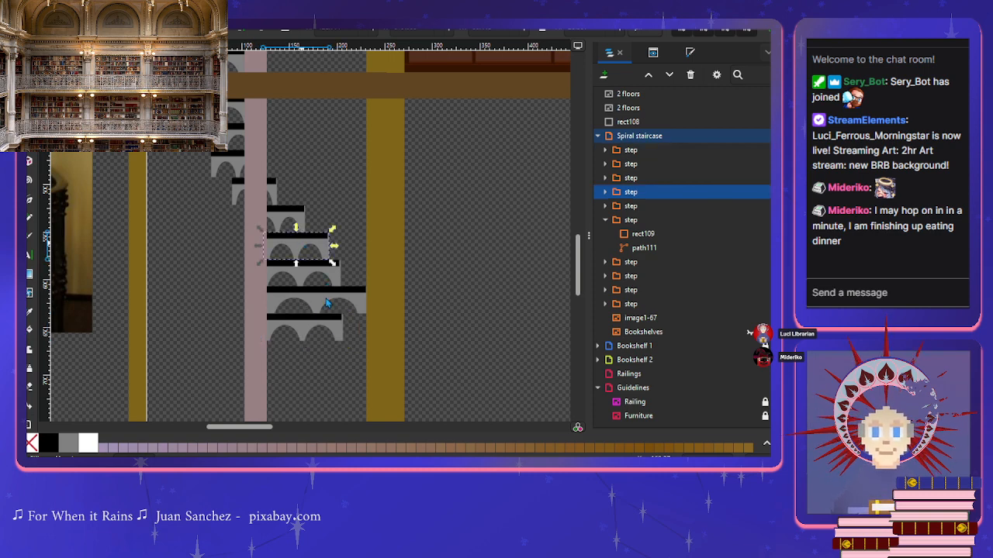
key("ctrl+d")
left_click(306, 250)
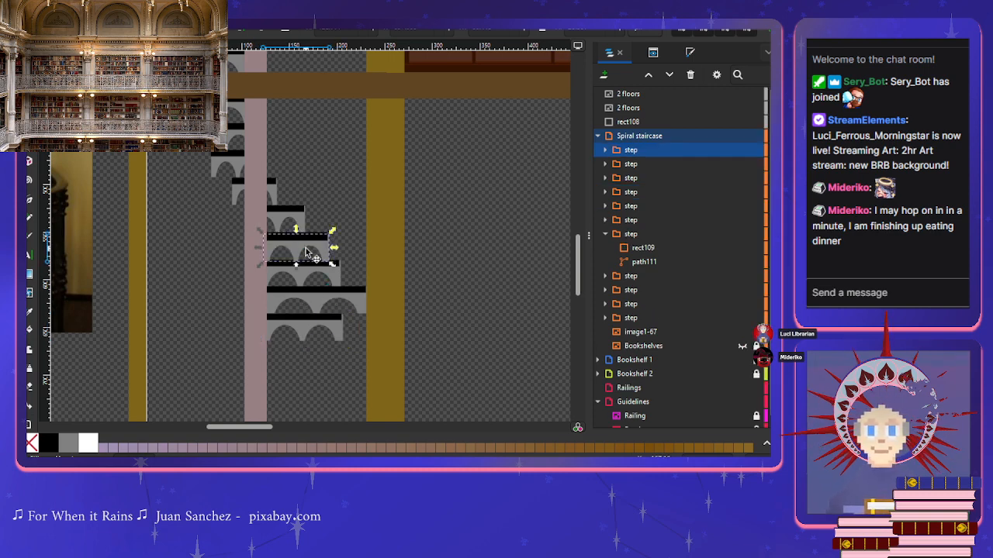
key("shift+Down")
key("shift+Down")
key("shift+Down")
key("shift+Down")
key("shift+Down")
key("shift+Down")
key("shift+Down")
key("shift+Down")
key("shift+Down")
key("shift+Down")
key("shift+Down")
key("shift+Down")
key("shift+Down")
key("shift+Down")
key("shift+Down")
key("shift+Down")
key("shift+Down")
key("shift+Down")
key("shift+Down")
key("shift+Down")
key("shift+Down")
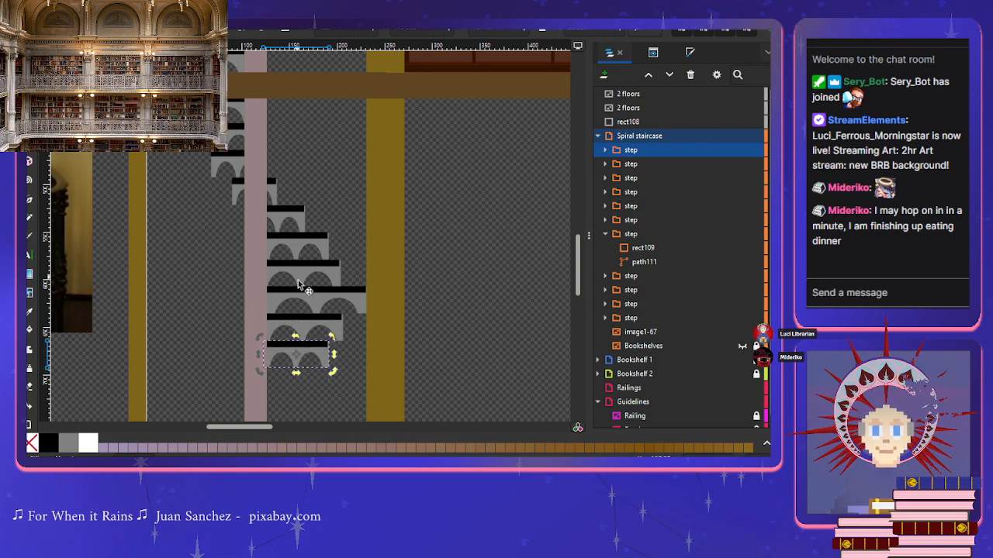
Step: Duplicate the fifth step right of the column and move the copy straight down to form the new lowest step
left_click(284, 221)
key("ctrl+d")
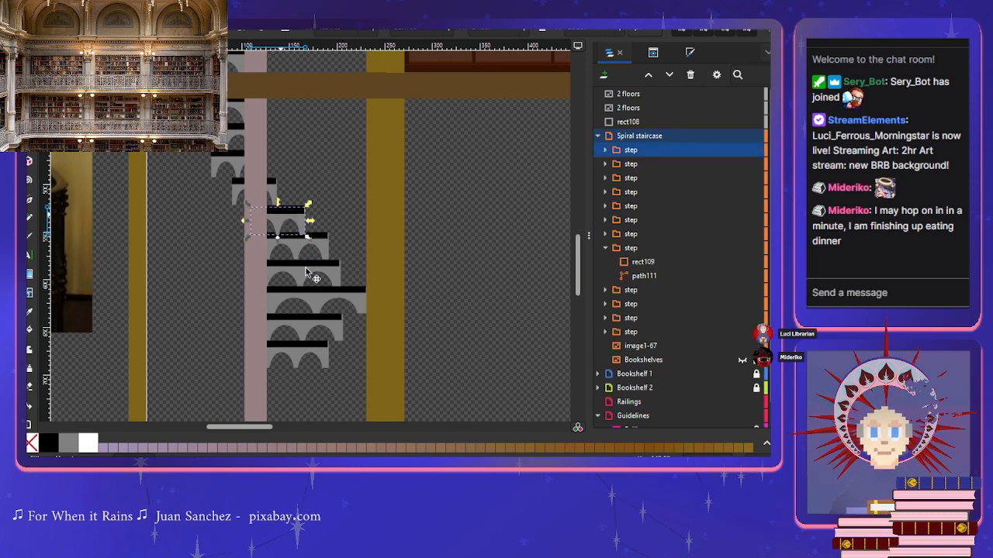
key("shift+Down")
key("shift+Down")
key("shift+Down")
key("shift+Down")
key("shift+Down")
key("shift+Down")
key("shift+Down")
key("shift+Down")
key("shift+Down")
key("shift+Down")
key("shift+Down")
key("shift+Down")
key("shift+Down")
key("shift+Down")
key("shift+Down")
key("shift+Down")
key("shift+Down")
key("shift+Down")
key("shift+Down")
key("shift+Down")
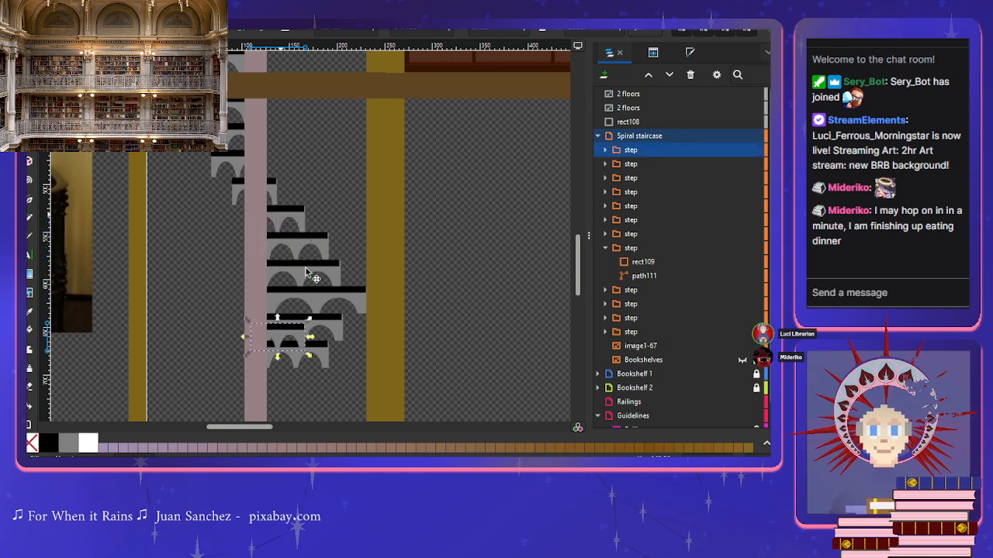
key("shift+Down")
key("shift+Down")
key("shift+Down")
key("shift+Down")
key("shift+Down")
key("shift+Down")
key("shift+Down")
key("shift+Down")
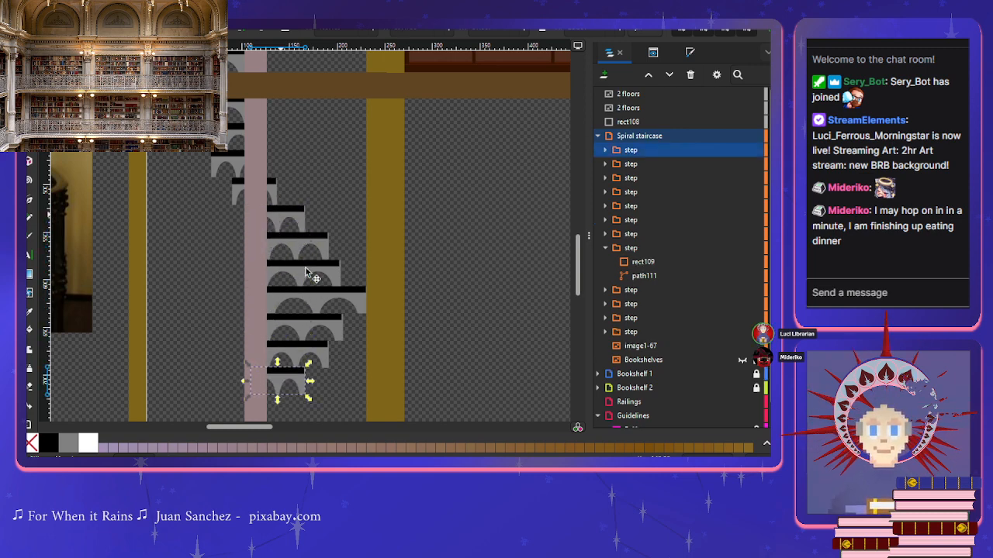
Step: Duplicate the step straddling the column above the flight's right side and move the copy straight down beneath the lowest step
scroll(303, 268, "down", 2)
left_click(276, 154)
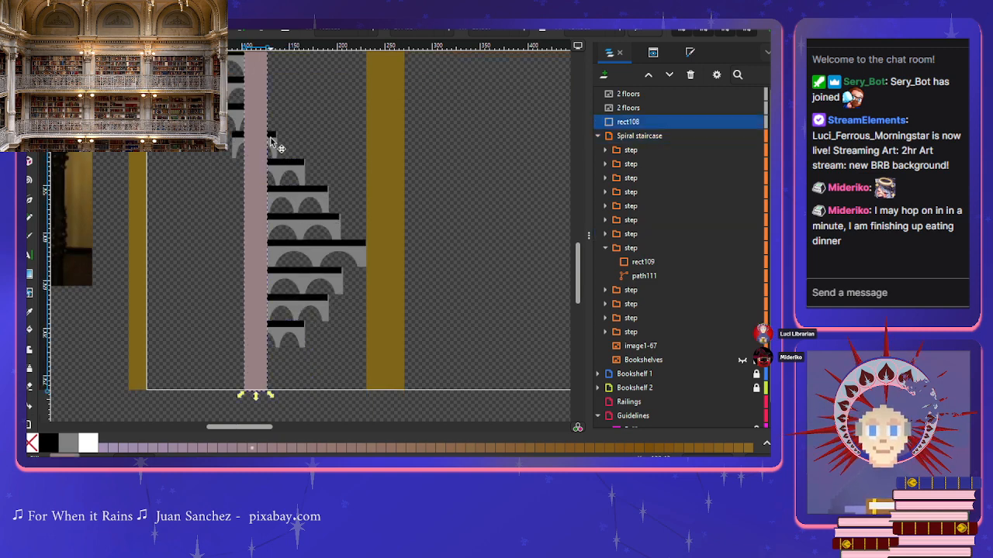
left_click(241, 148)
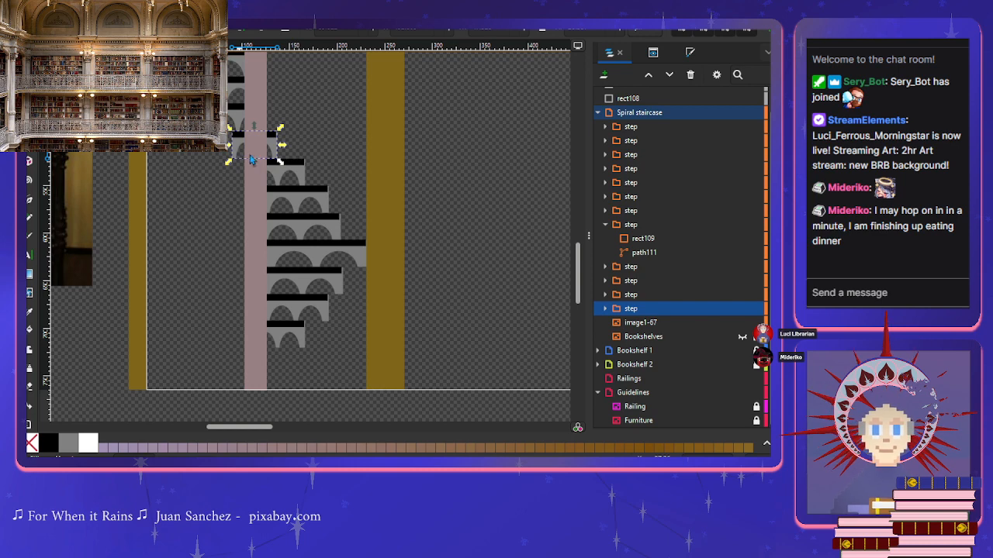
key("ctrl+d")
key("Down")
key("Down")
key("Down")
key("Down")
key("Down")
key("Down")
key("Down")
key("Down")
key("Down")
key("Down")
key("Down")
key("Down")
key("Down")
key("Down")
key("Down")
key("Down")
key("Down")
key("Down")
key("Down")
key("Down")
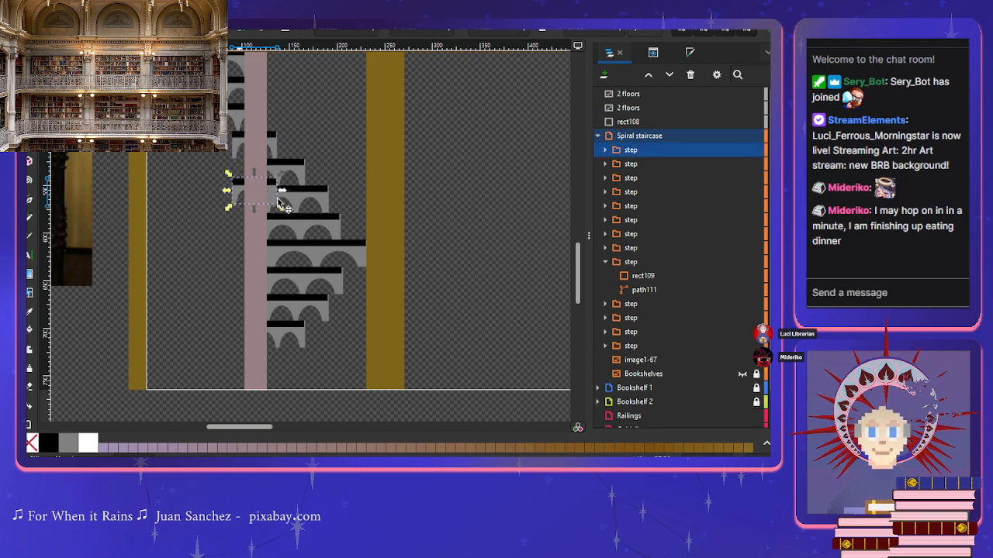
key("Down")
key("Down")
key("Down")
key("Down")
key("Down")
key("Down")
key("Down")
key("Down")
key("Down")
key("Down")
key("Down")
key("Down")
key("Down")
key("Down")
key("Down")
key("Down")
key("Down")
key("Down")
key("Down")
key("Down")
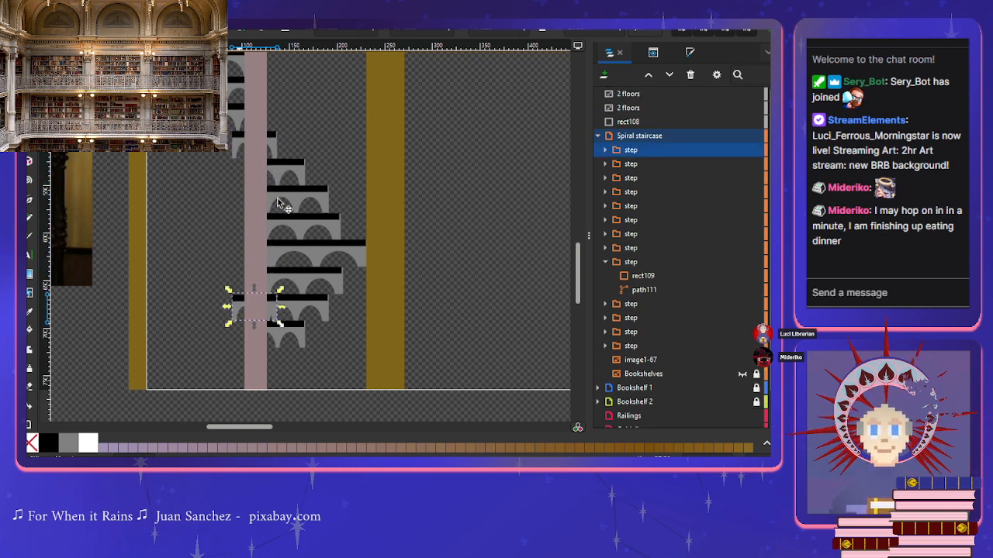
key("Down")
key("Down")
key("Down")
key("Down")
key("Down")
key("Down")
key("Down")
key("Down")
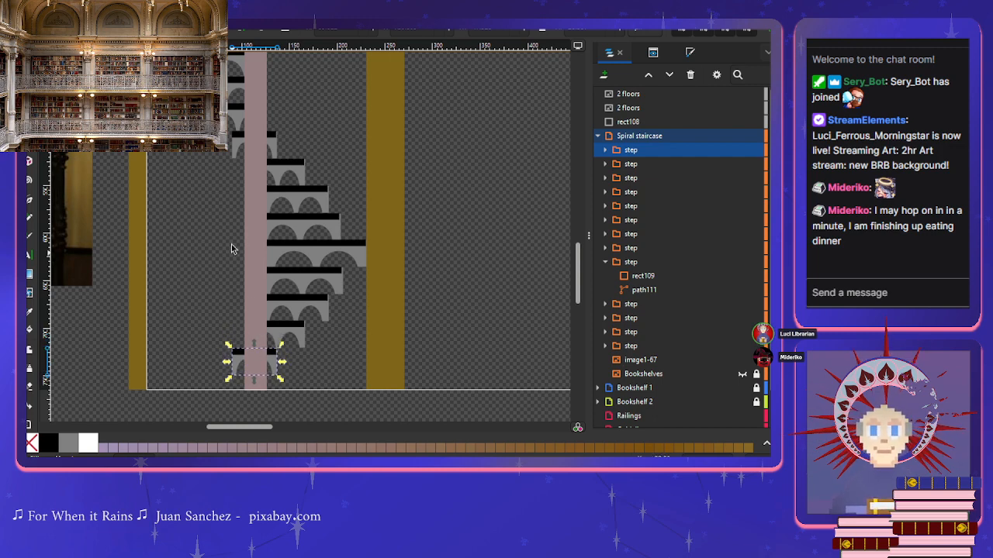
Step: Duplicate the next higher step on the column's left side and place the copy at the bottom of the flight, resting on the page's lower edge
left_click(233, 132)
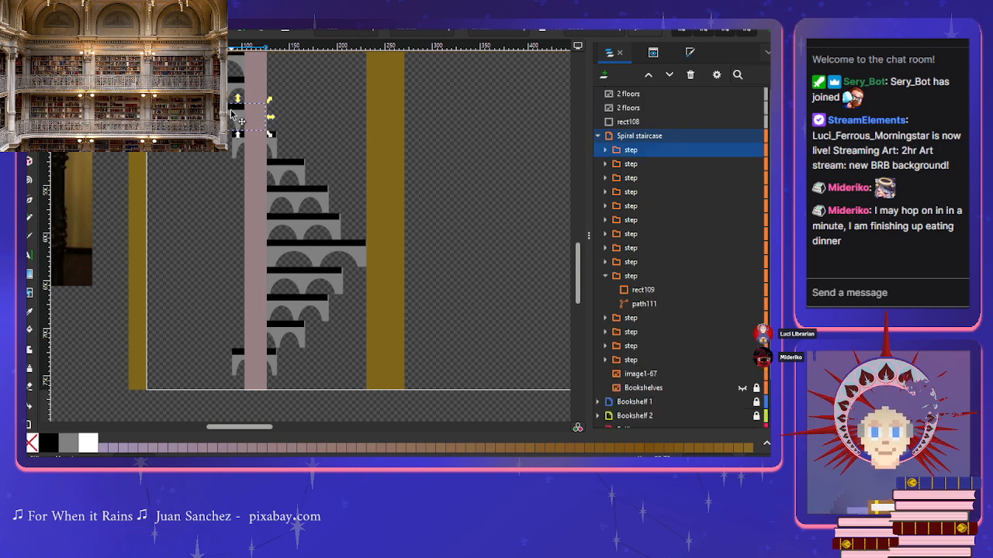
left_click_drag(231, 114, 230, 378)
left_click(221, 338)
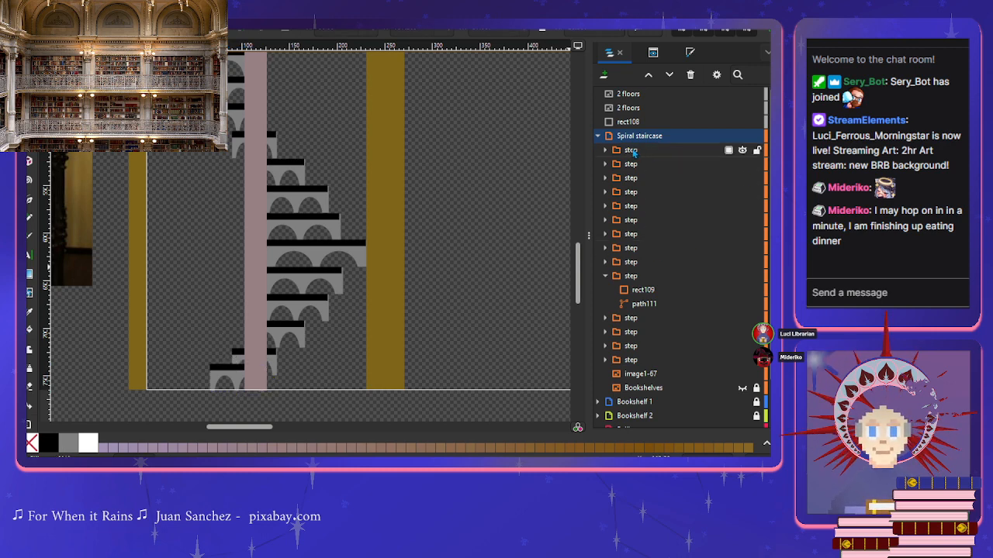
Step: Rename the widest step group as "step right" and move the column rectangle rect108 directly above it in the stacking order
left_click(632, 206)
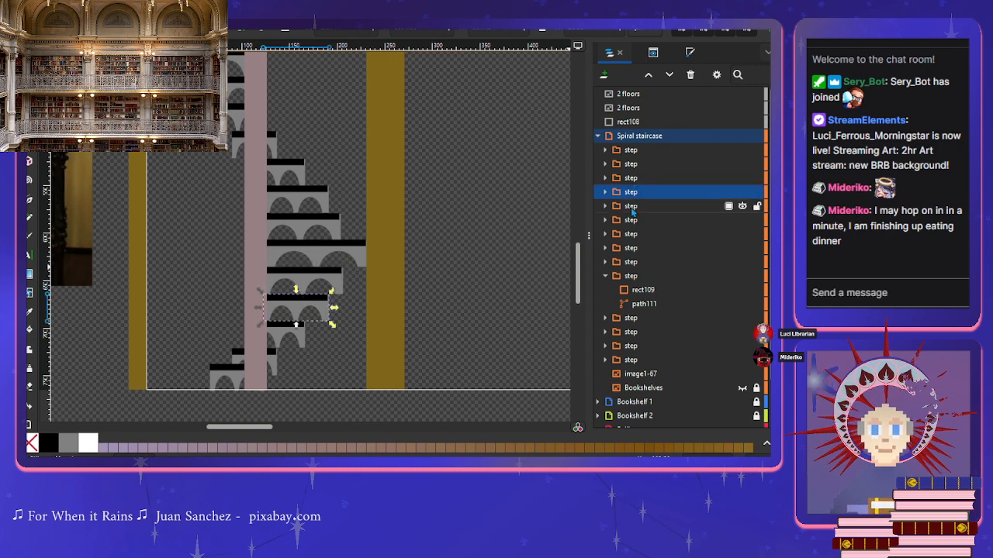
left_click(632, 223)
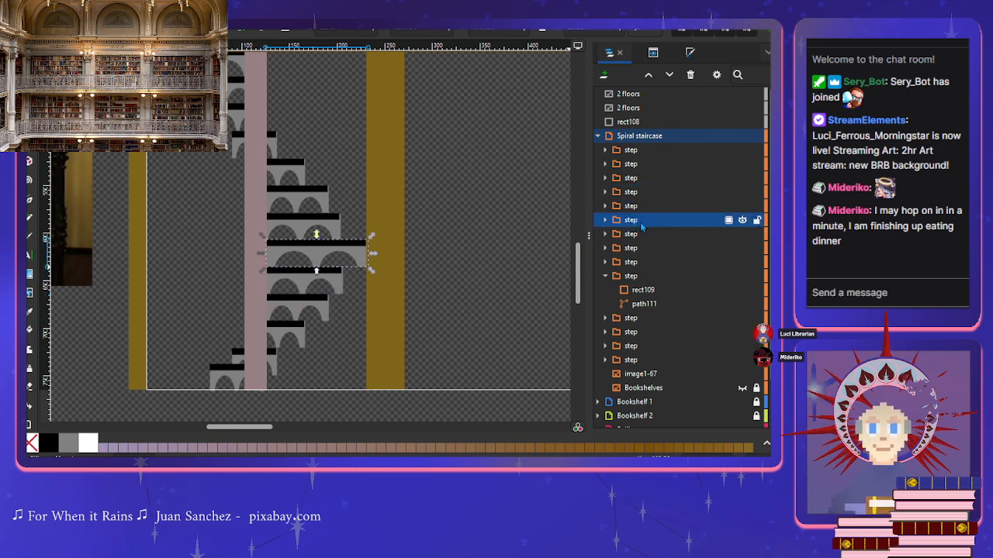
double_click(637, 221)
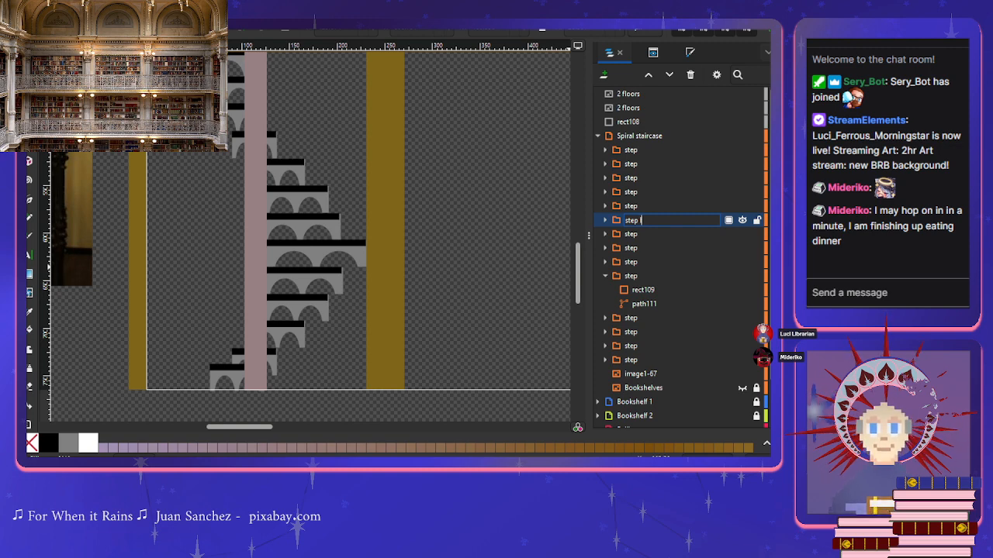
type("ri")
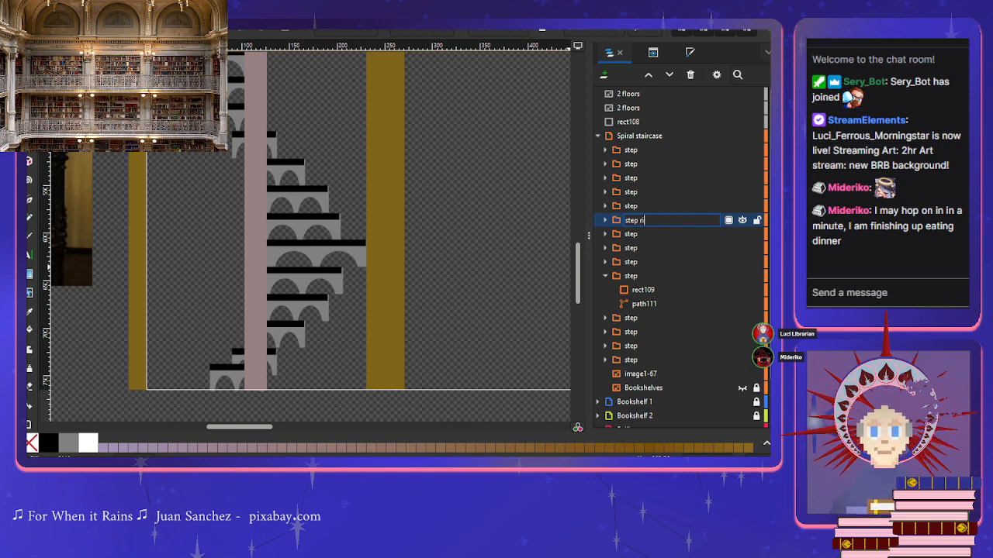
type("ght")
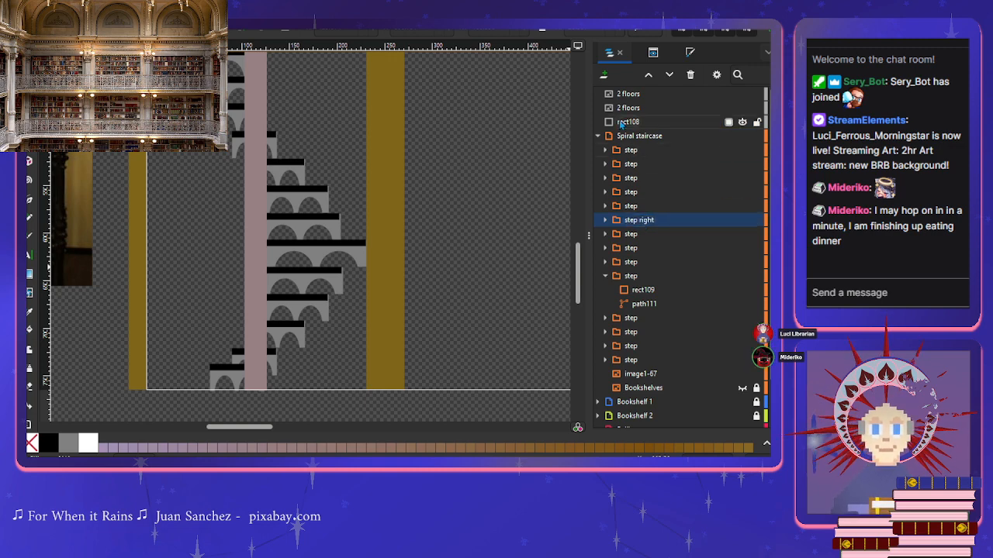
left_click_drag(628, 123, 627, 203)
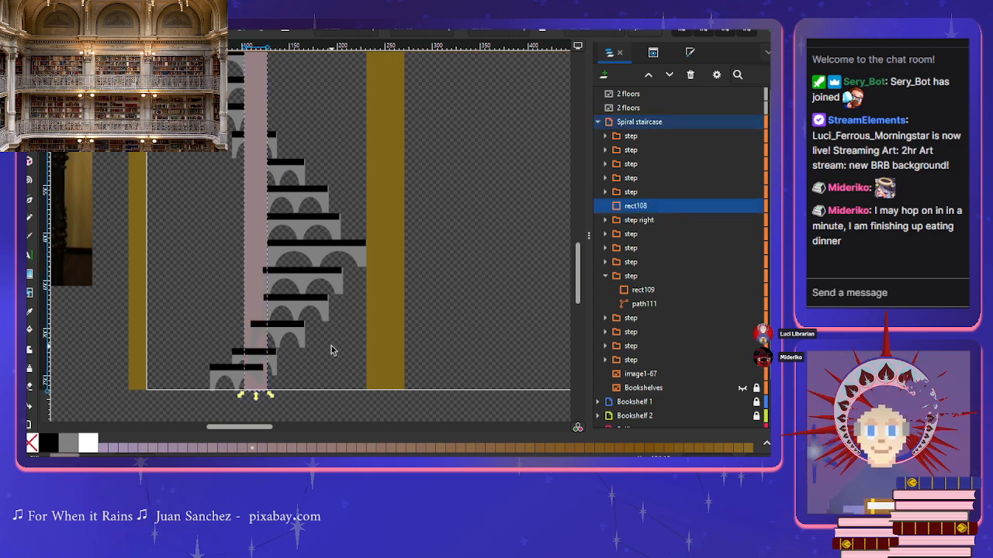
Step: Move the bottom step left along the floor line so its inner end meets the column's left edge
left_click(228, 376)
left_click_drag(229, 376, 207, 373)
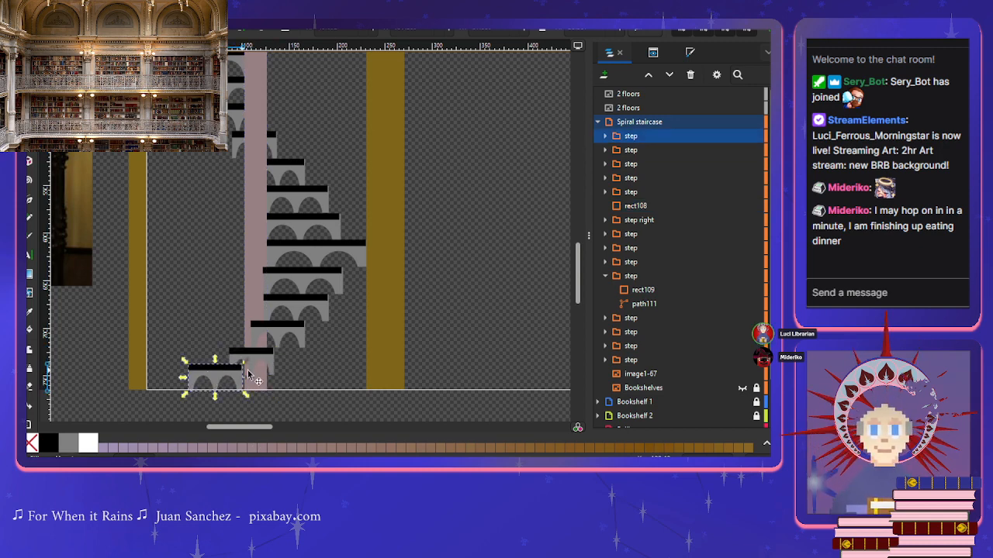
scroll(291, 371, "down", 1)
scroll(293, 376, "down", 1)
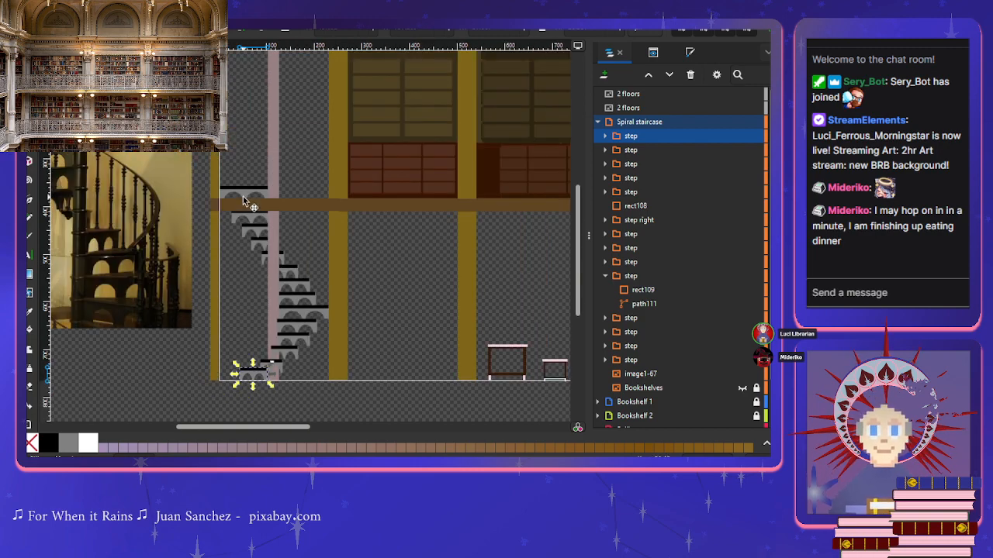